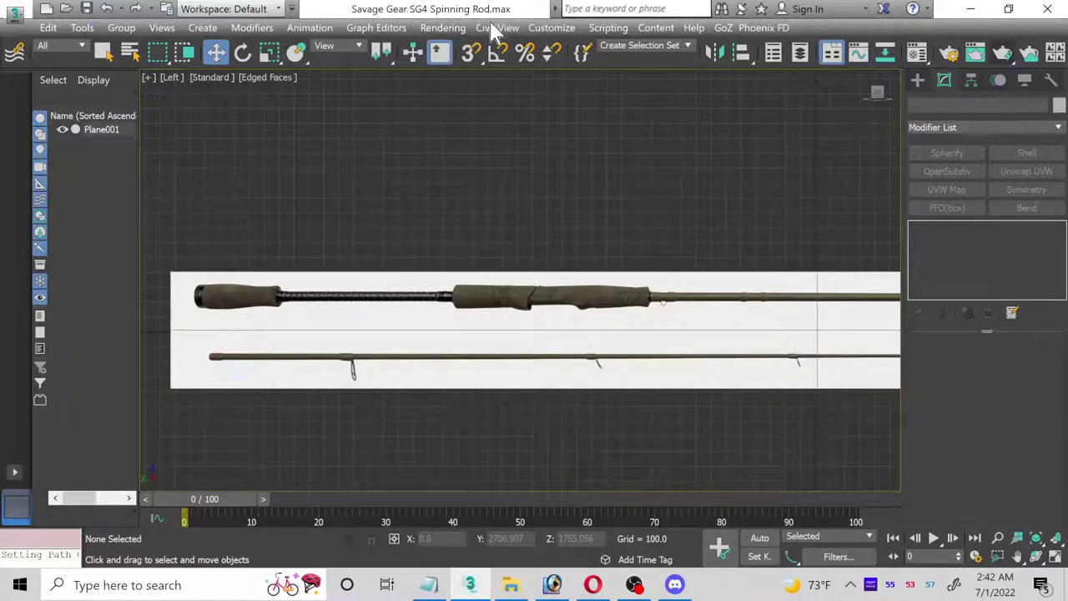
- Examine the spinning rod reference image from the butt grip along the shaft to the reel seat
scroll(219, 314, up, 5)
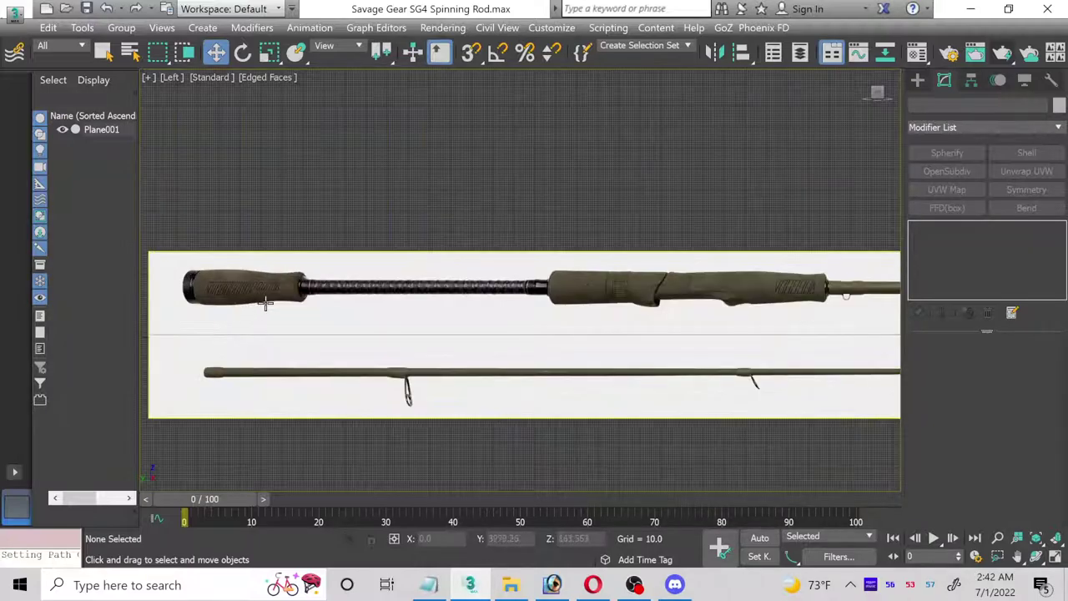
scroll(284, 302, up, 4)
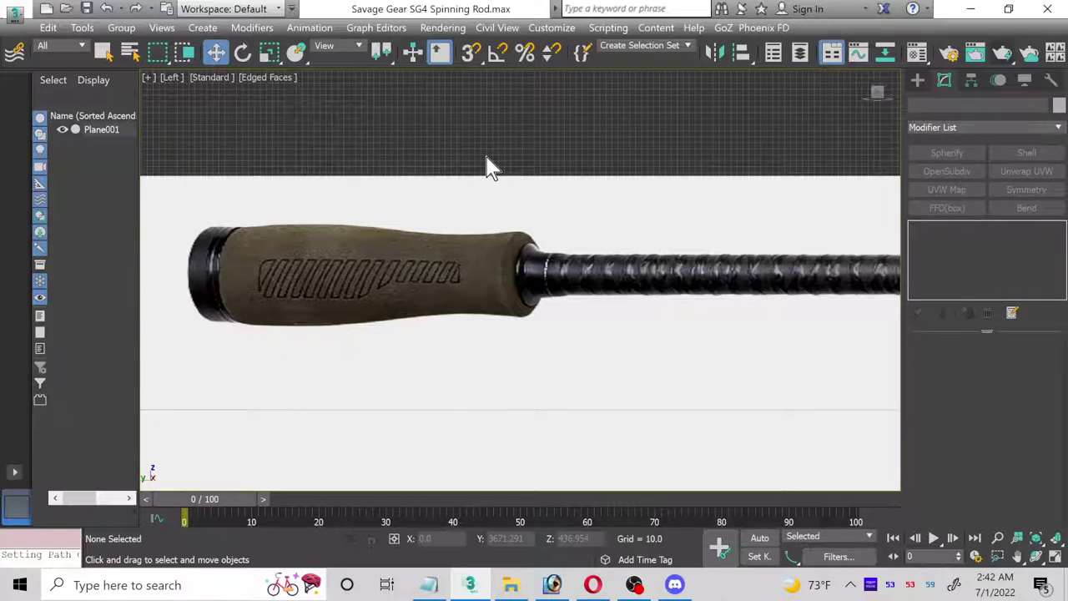
middle_drag(692, 326, 455, 330)
middle_drag(852, 287, 293, 307)
middle_drag(787, 289, 822, 282)
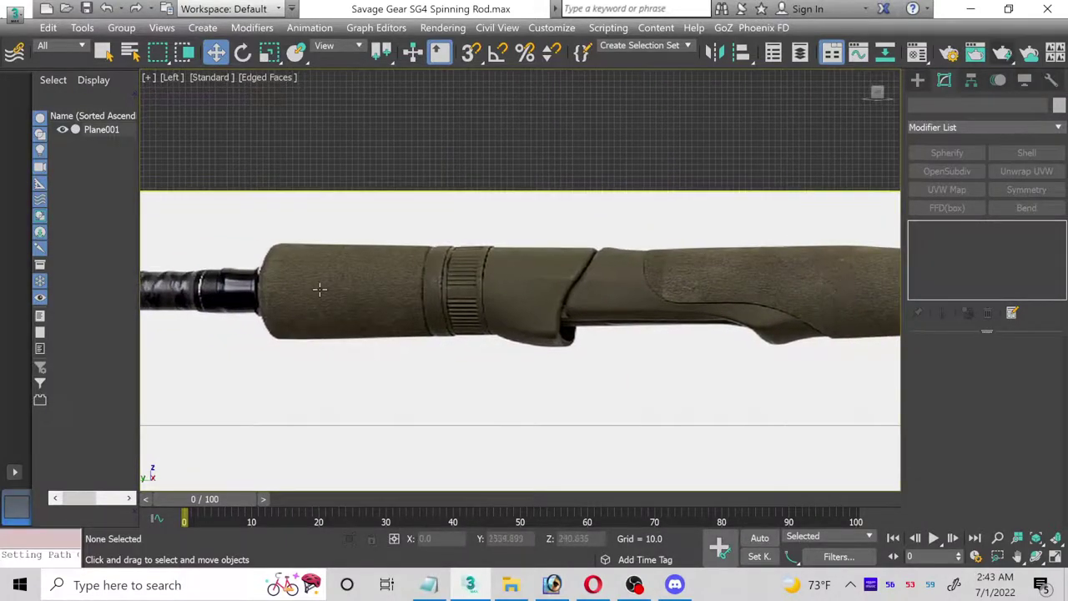
click(348, 279)
scroll(459, 279, up, 3)
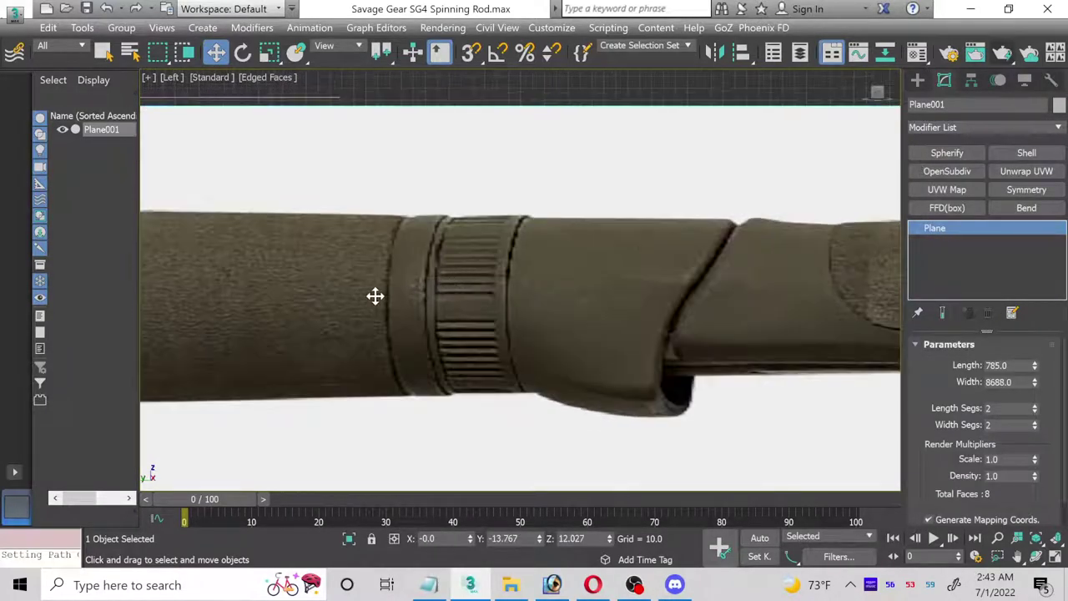
middle_drag(444, 318, 265, 280)
middle_drag(566, 276, 660, 292)
scroll(539, 267, down, 2)
scroll(445, 282, down, 1)
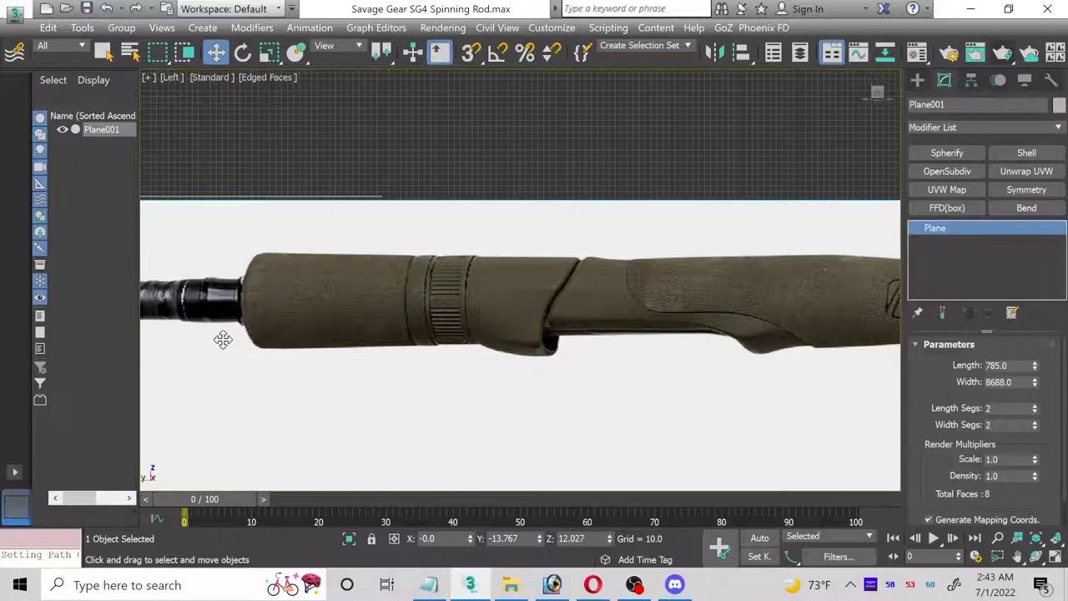
middle_drag(222, 341, 676, 355)
middle_drag(282, 367, 744, 351)
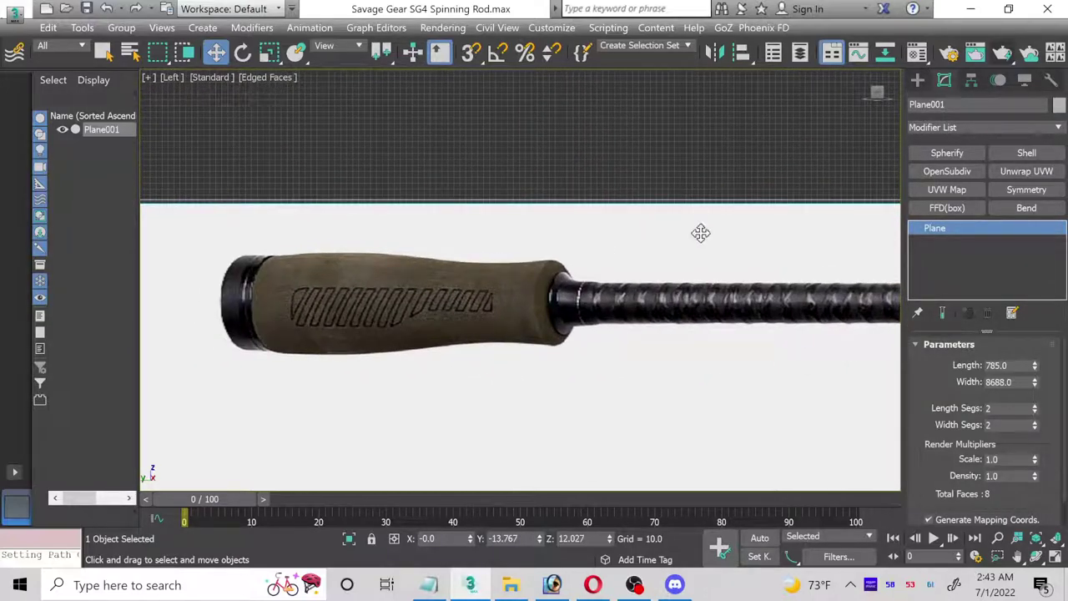
- Create a cylinder about 90 units in radius and 90 high, centred on the butt end of the rear grip
click(920, 79)
click(936, 212)
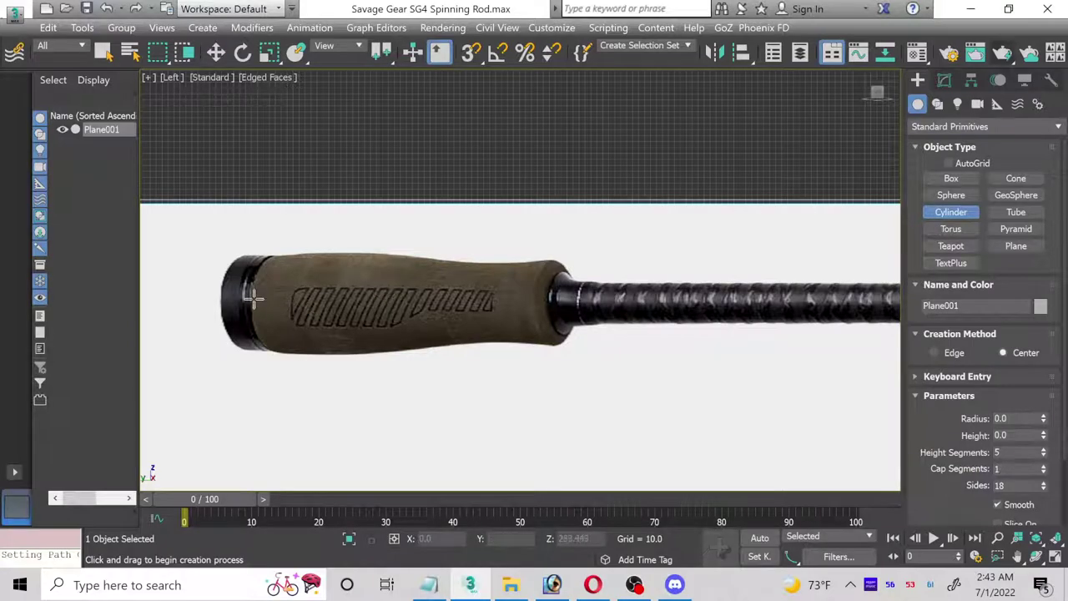
drag(253, 296, 258, 349)
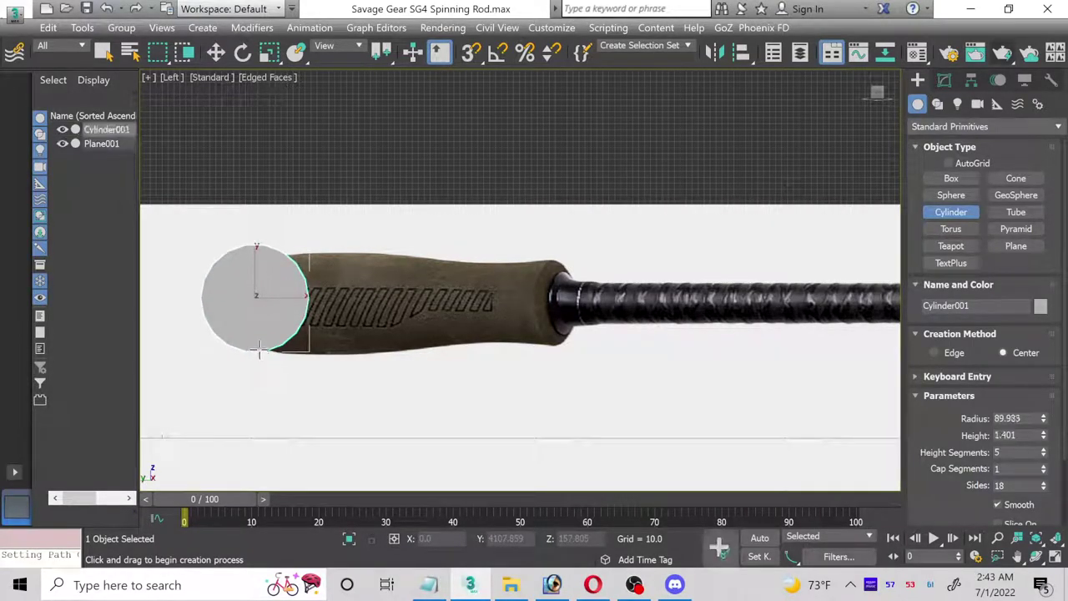
click(262, 296)
key(w)
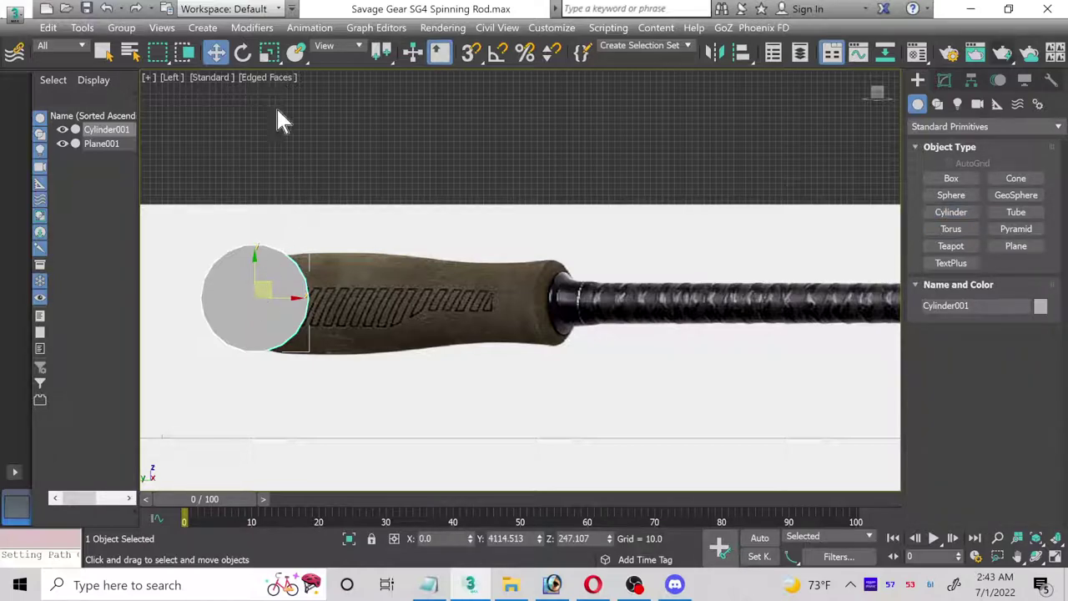
- Rotate the cylinder 90 degrees with angle snap so it lies along the rod, and move it over the start of the foam grip
click(242, 51)
click(497, 54)
drag(269, 306, 238, 306)
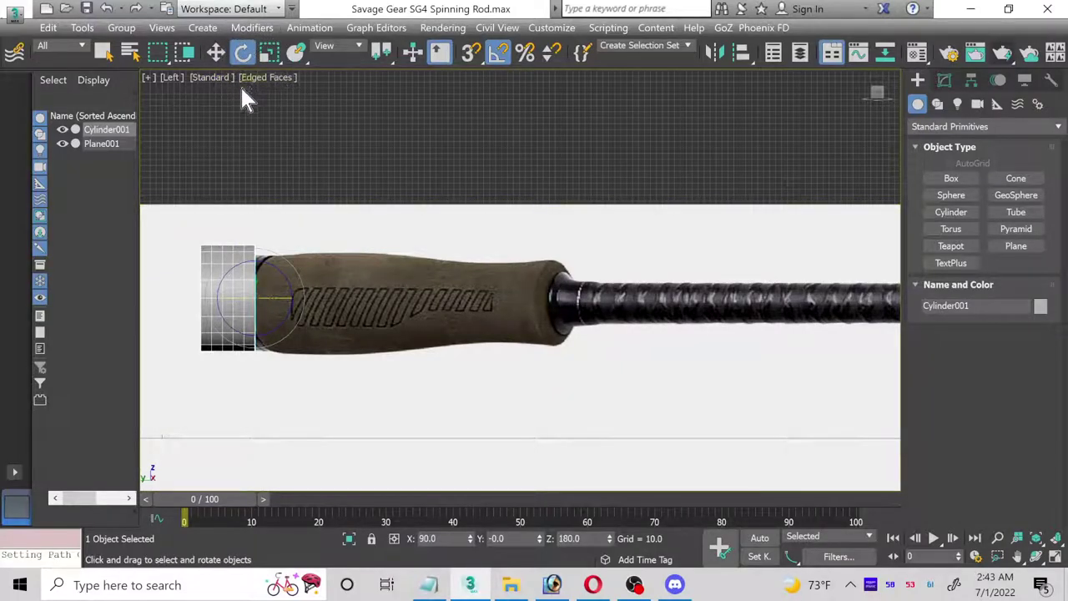
click(215, 52)
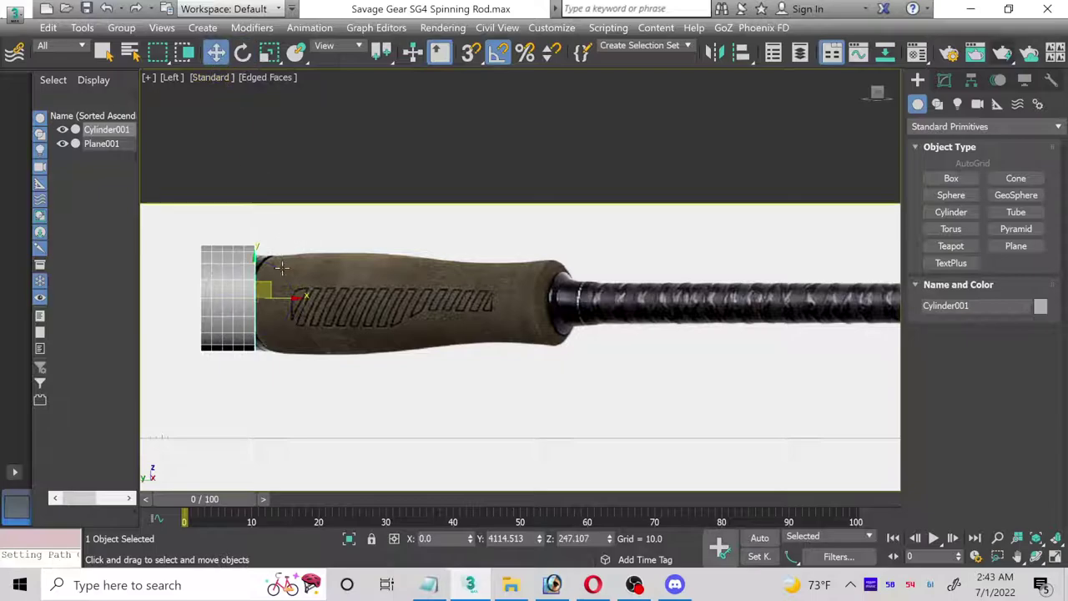
drag(276, 294, 328, 295)
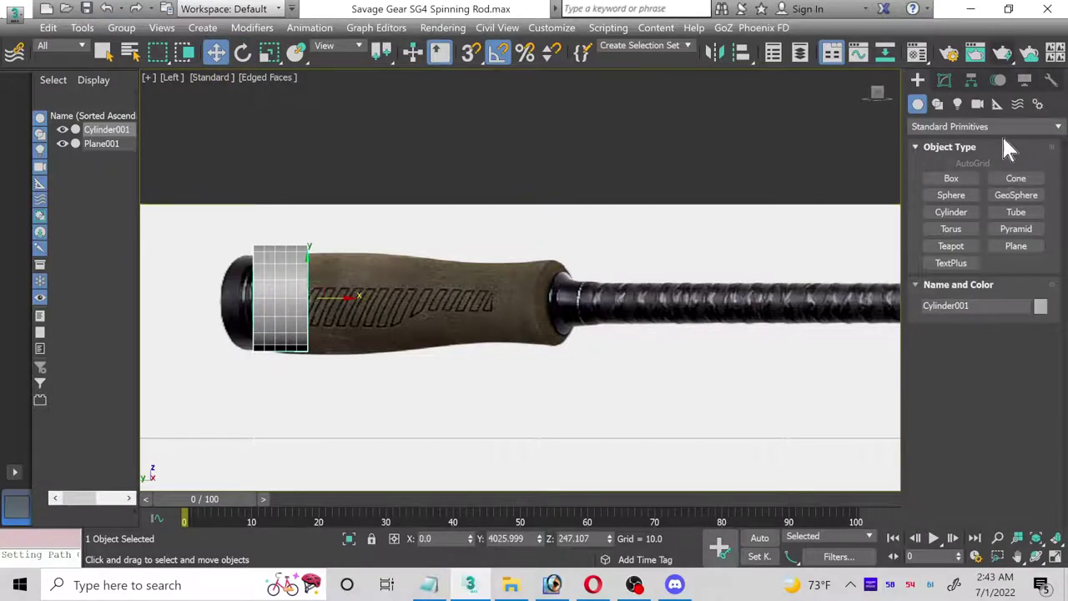
- Reduce the cylinder's height segments to 1 and convert it to an Editable Poly
click(944, 81)
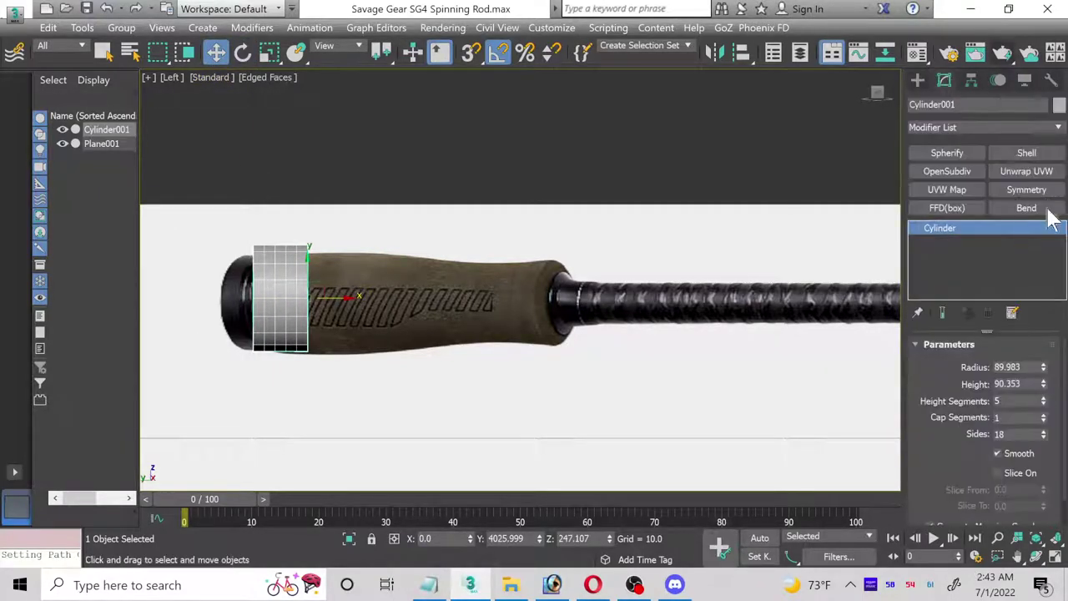
right_click(1044, 404)
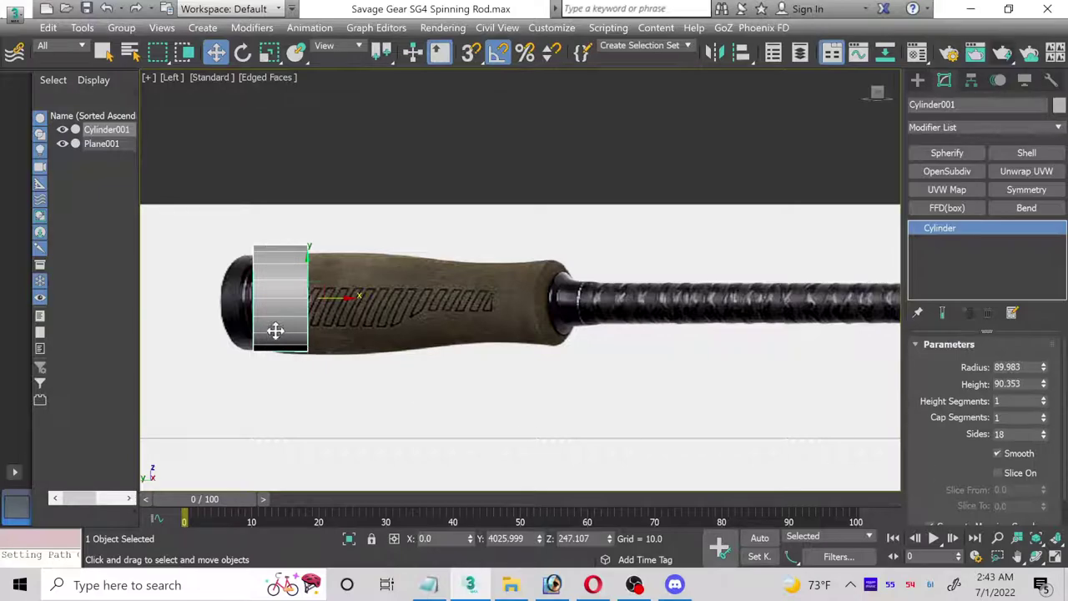
right_click(940, 232)
click(949, 336)
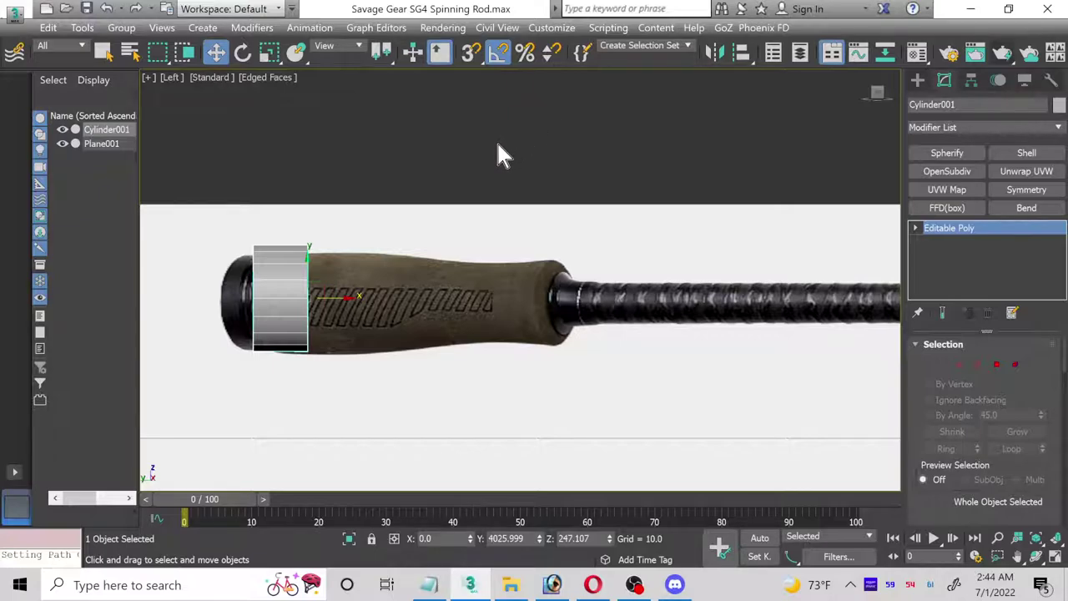
- Give the cylinder the 02 - Default material and darken its diffuse colour to a deeper grey
click(347, 218)
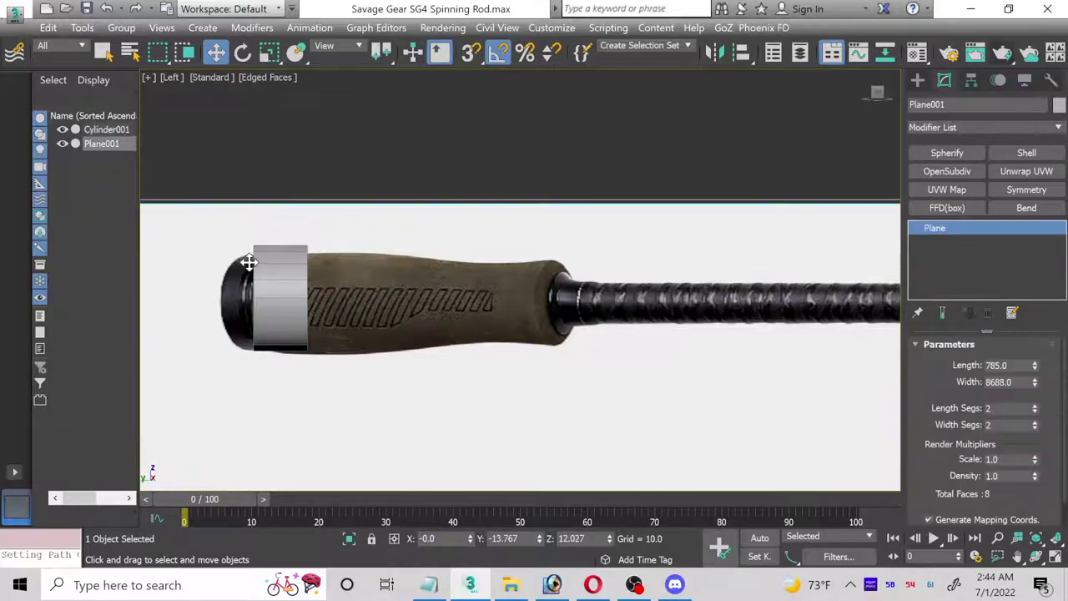
click(260, 260)
key(m)
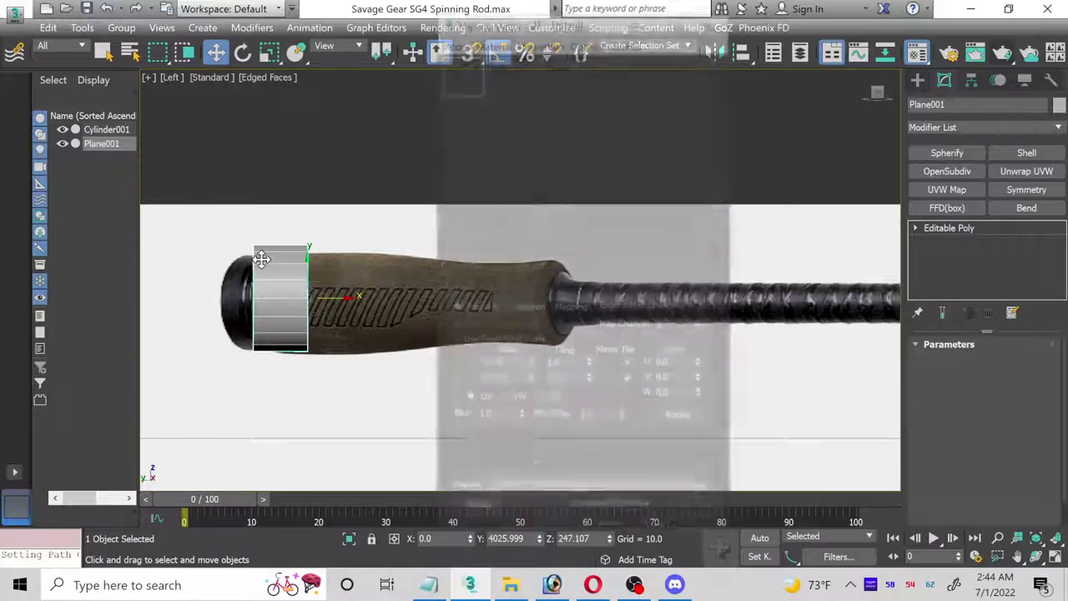
click(494, 79)
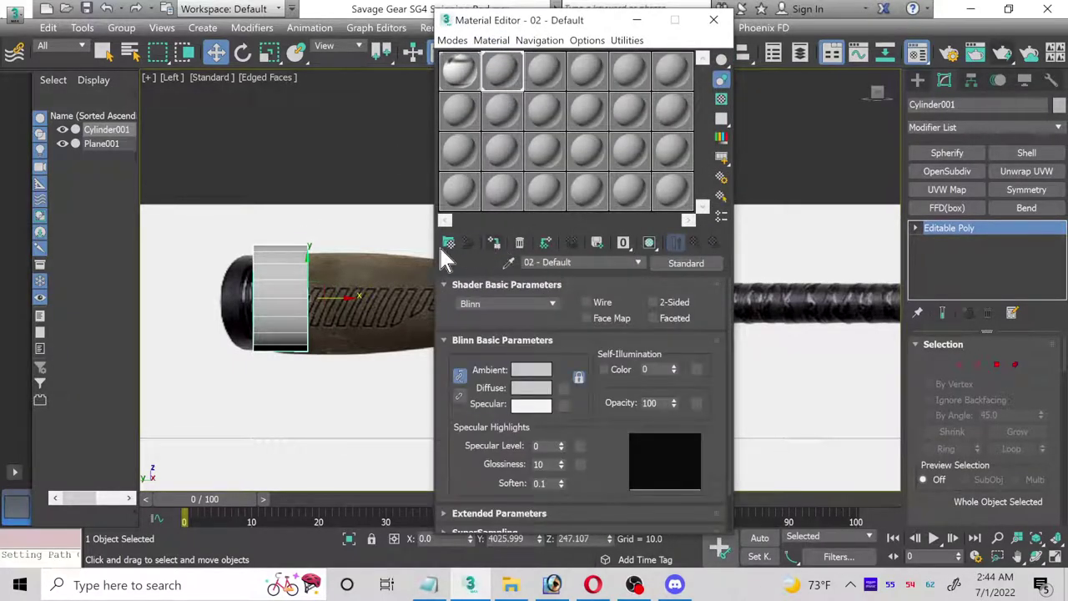
click(531, 388)
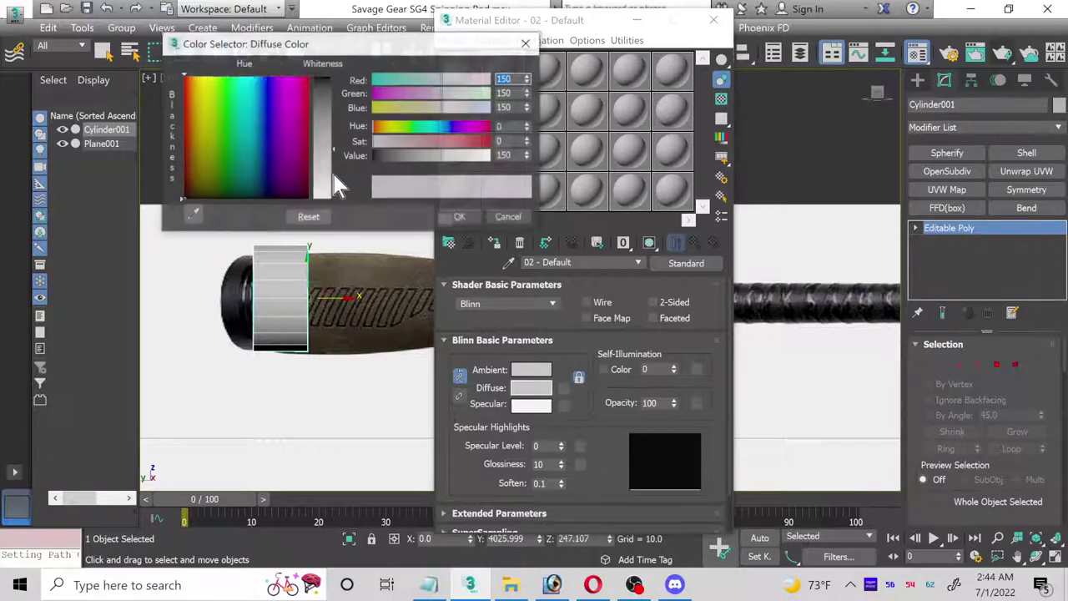
drag(333, 134, 326, 142)
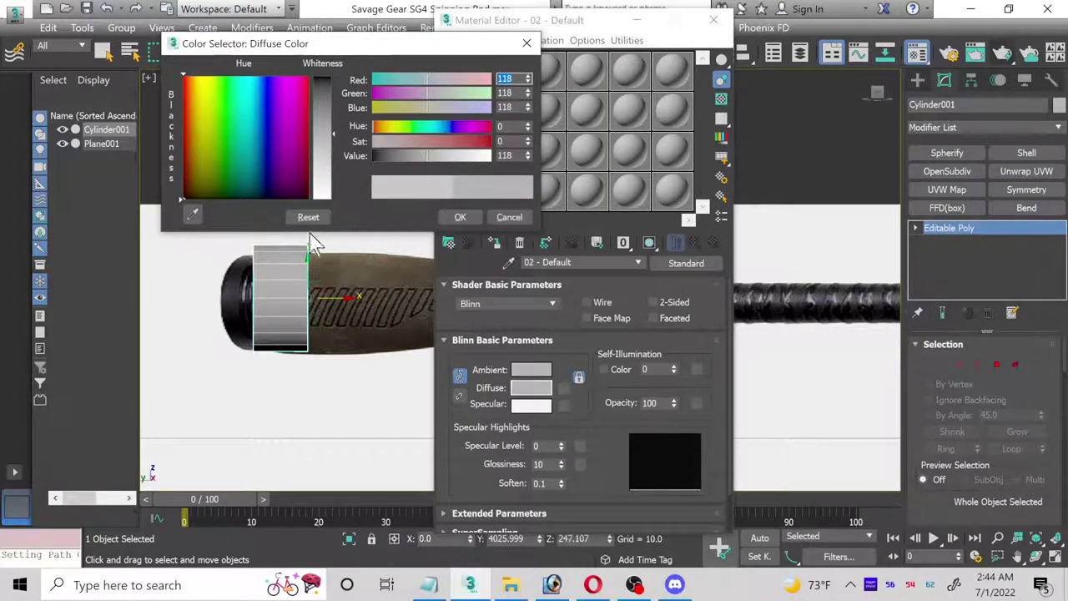
click(458, 217)
- Set the cylinder material's opacity to 35 and close the Material Editor
drag(663, 403, 611, 401)
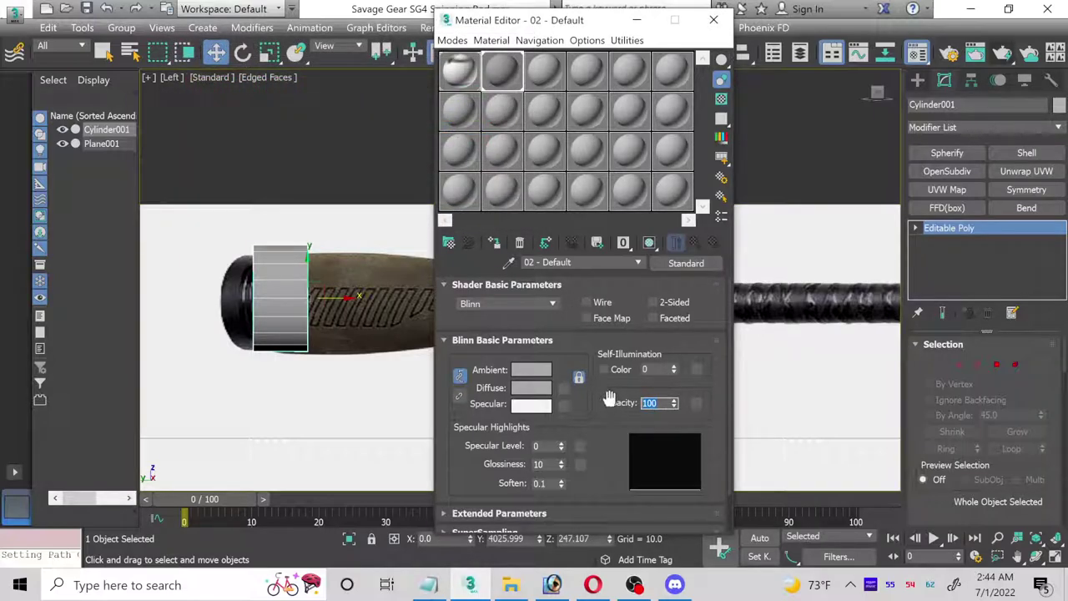
text(35)
key(Return)
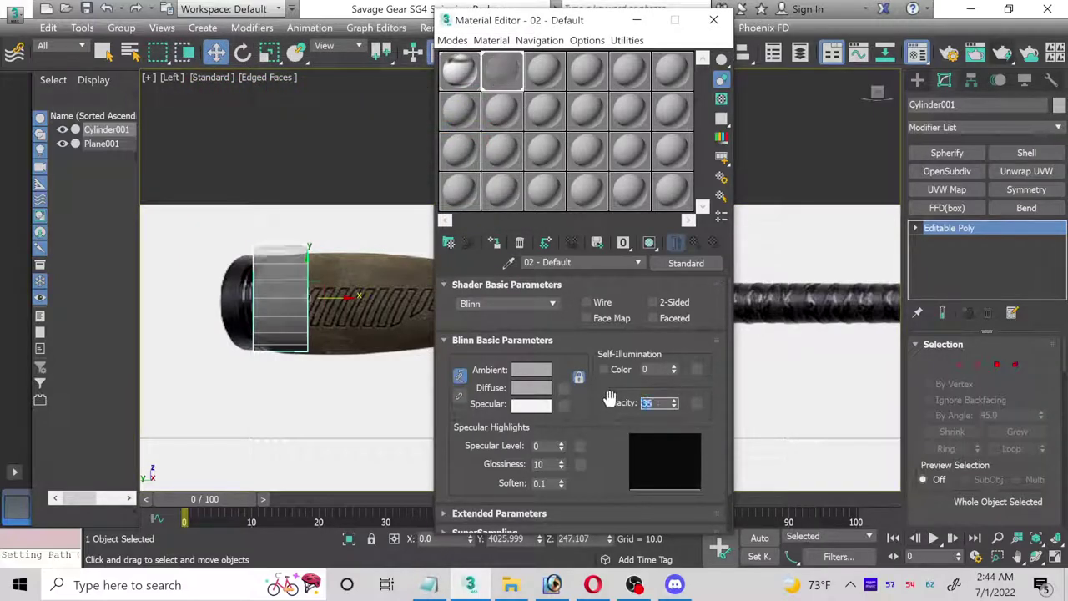
click(713, 20)
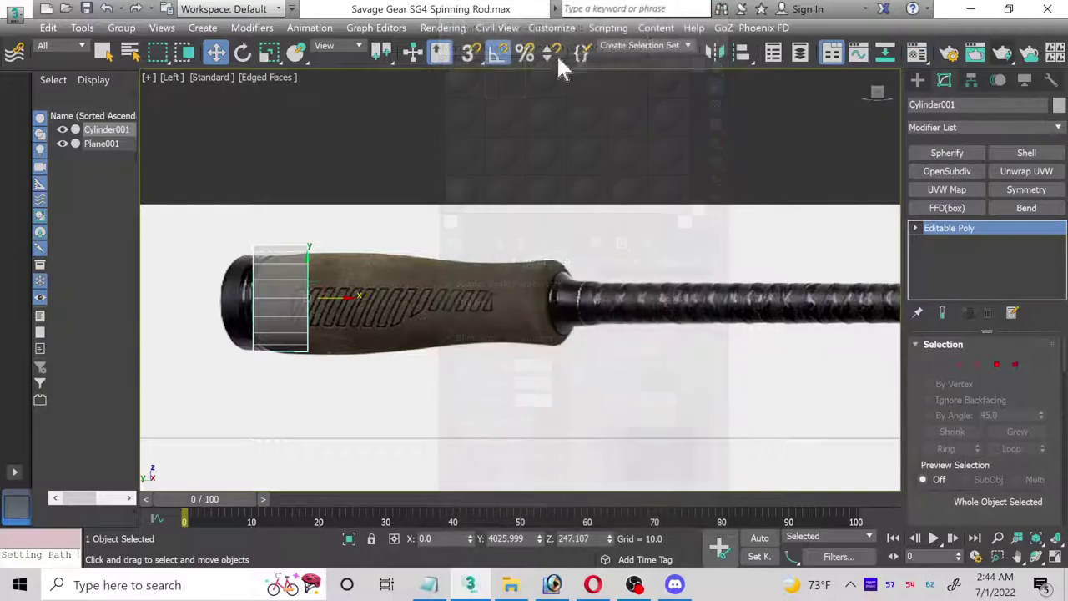
- Select the 18 vertices at the cylinder's butt-side end and scale them down to match the grip outline beside the end cap
scroll(281, 322, up, 3)
middle_drag(325, 335, 374, 334)
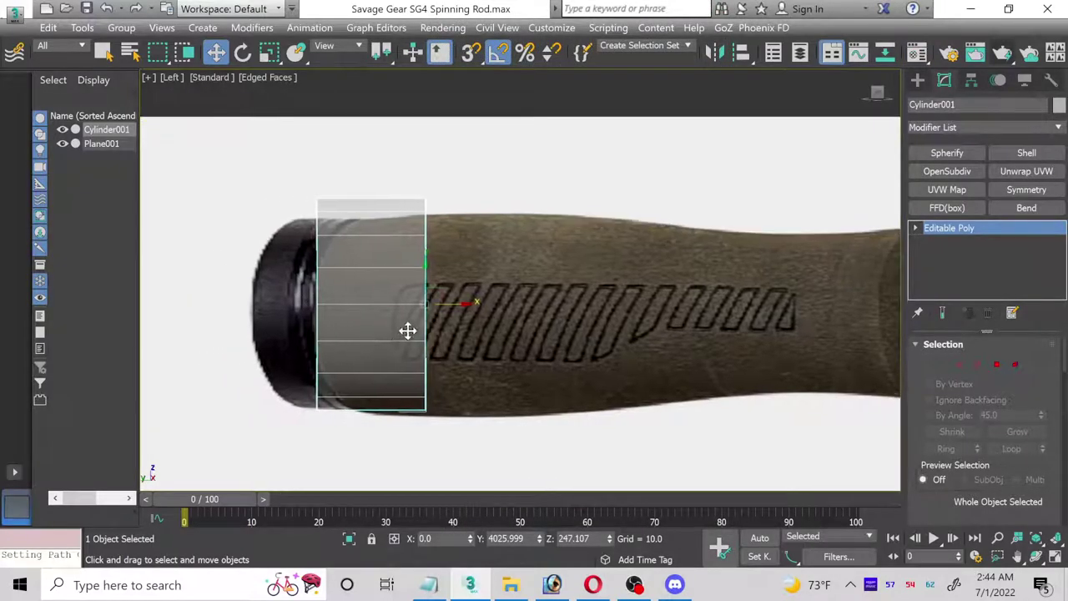
click(915, 229)
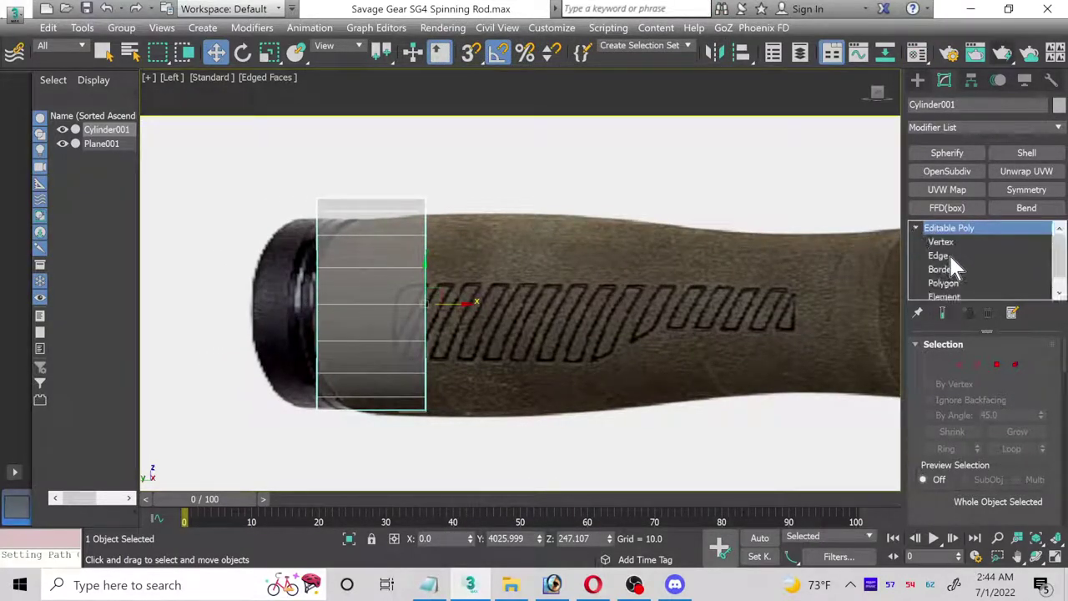
click(953, 242)
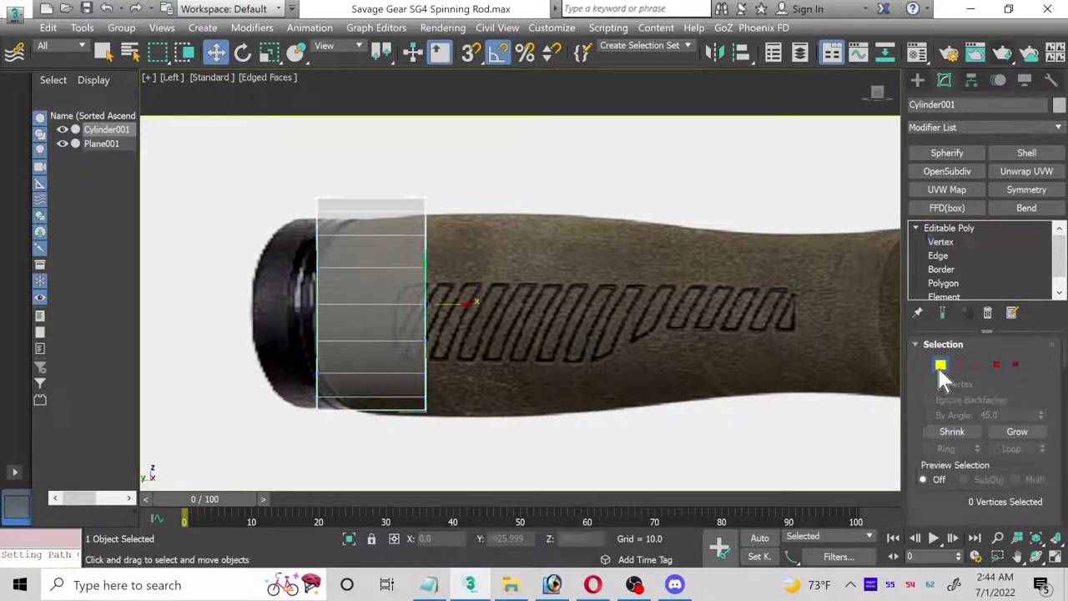
click(993, 228)
click(968, 241)
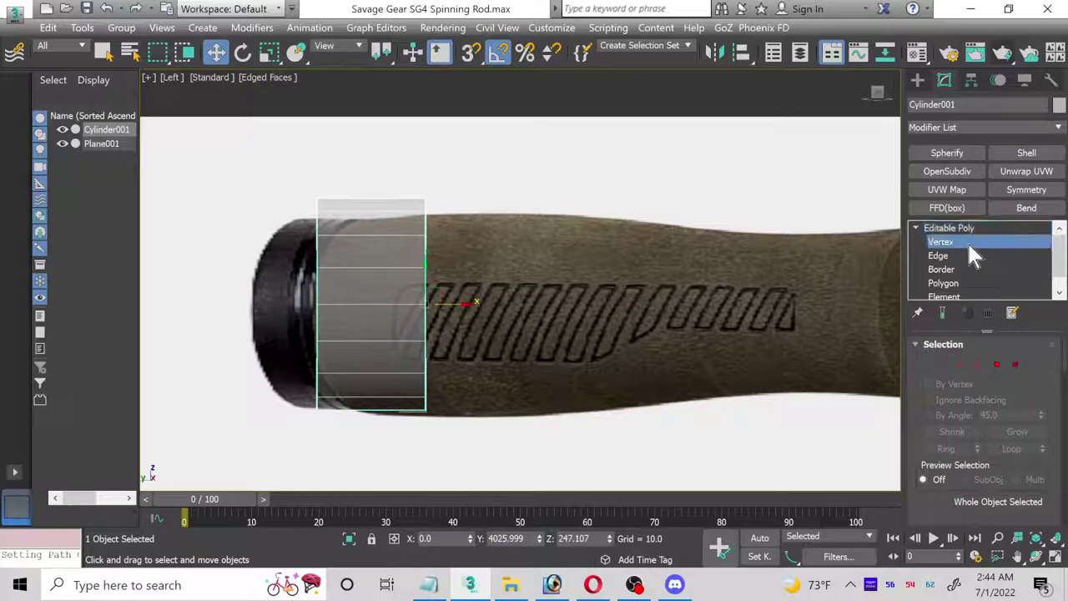
drag(236, 174, 357, 459)
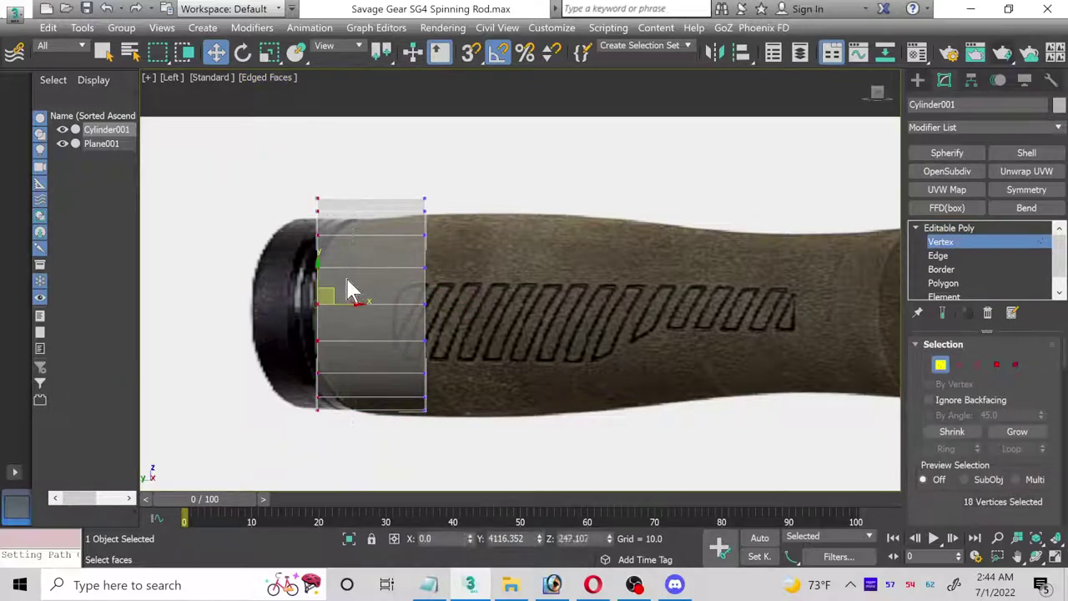
click(268, 52)
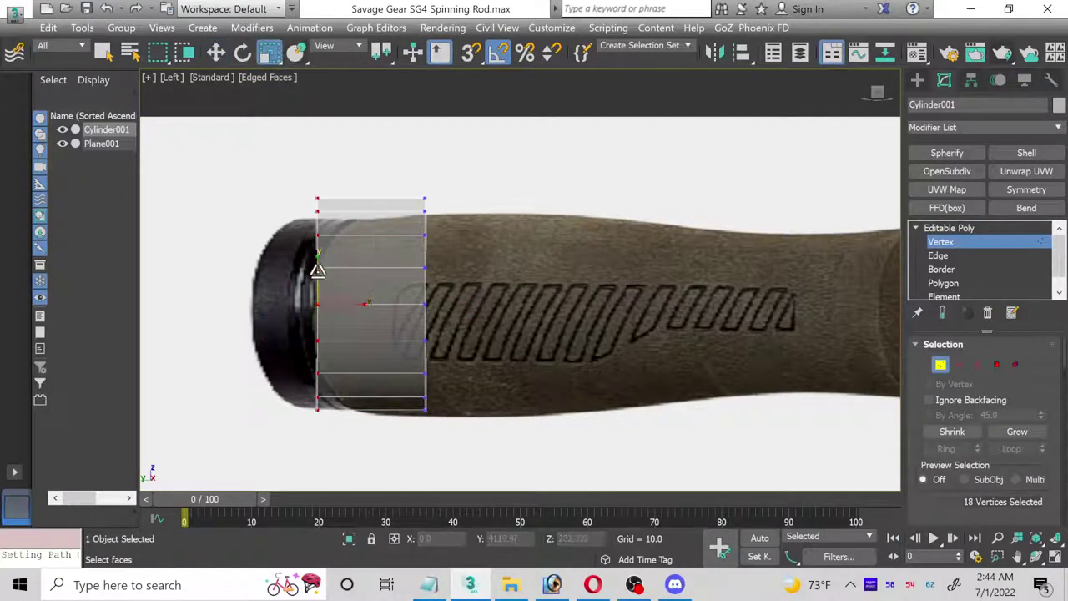
drag(323, 289, 323, 303)
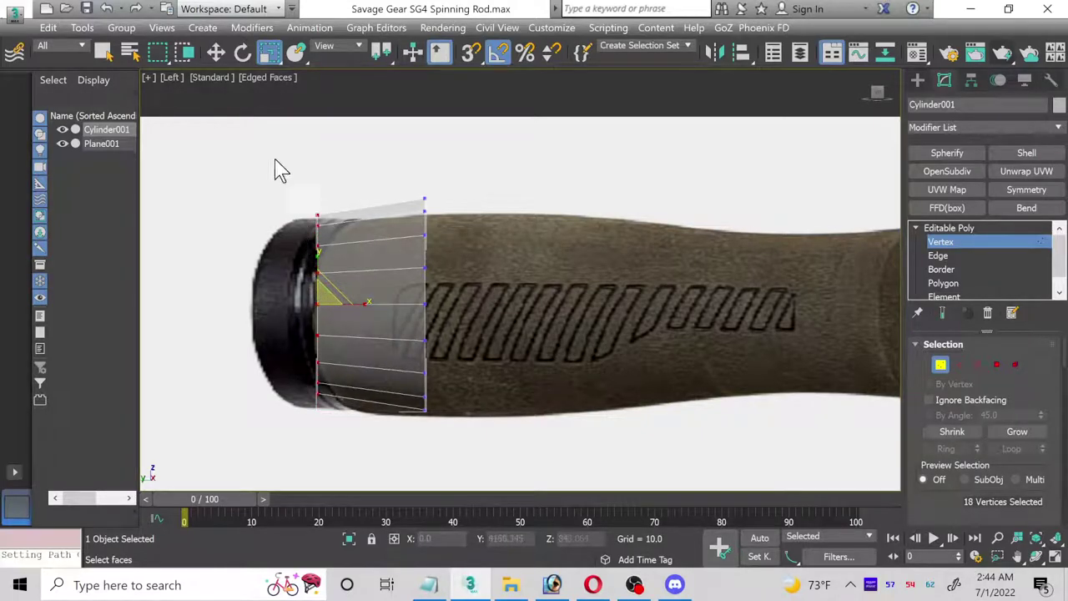
click(215, 52)
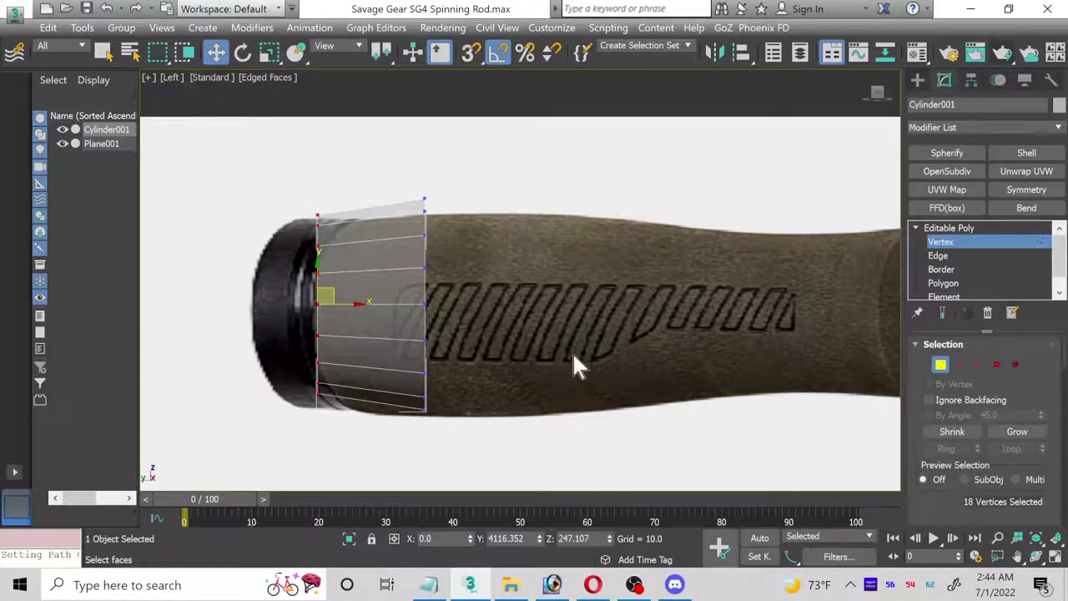
scroll(584, 371, down, 4)
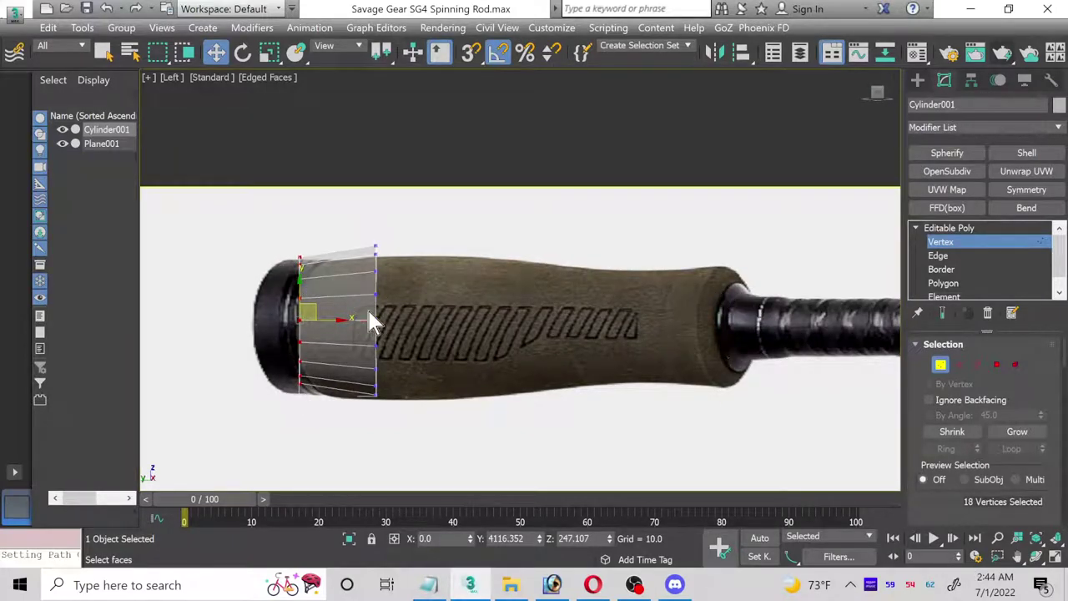
scroll(381, 376, down, 2)
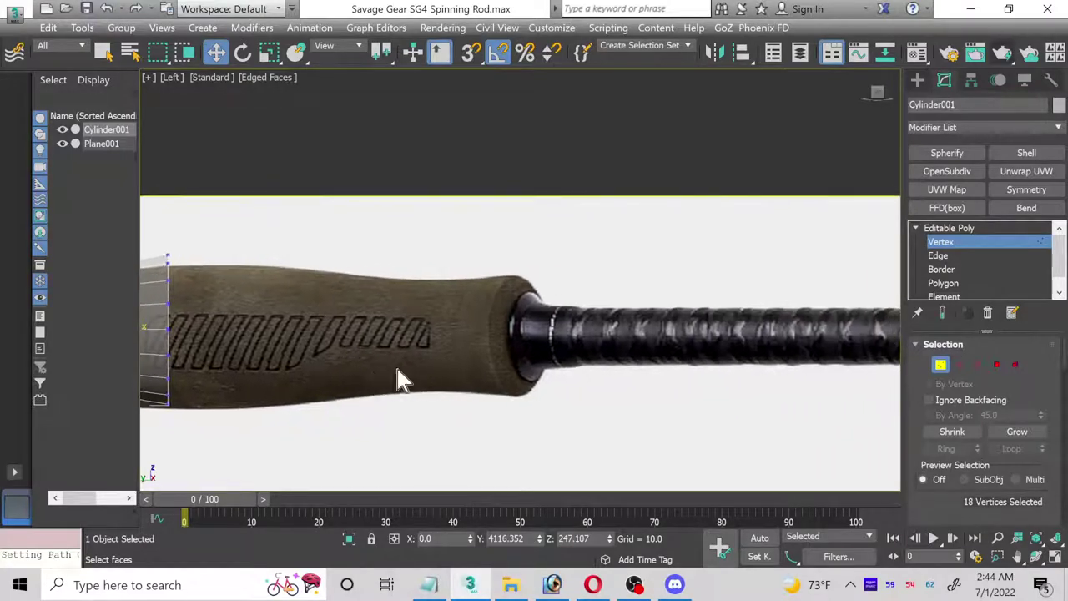
scroll(422, 353, up, 3)
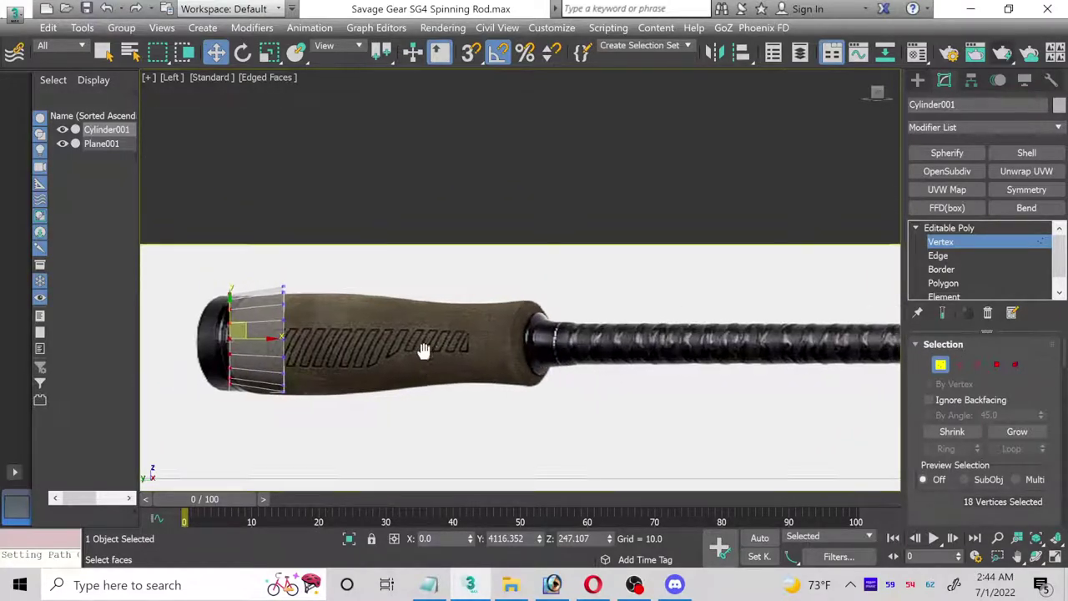
scroll(374, 329, up, 1)
scroll(374, 329, up, 3)
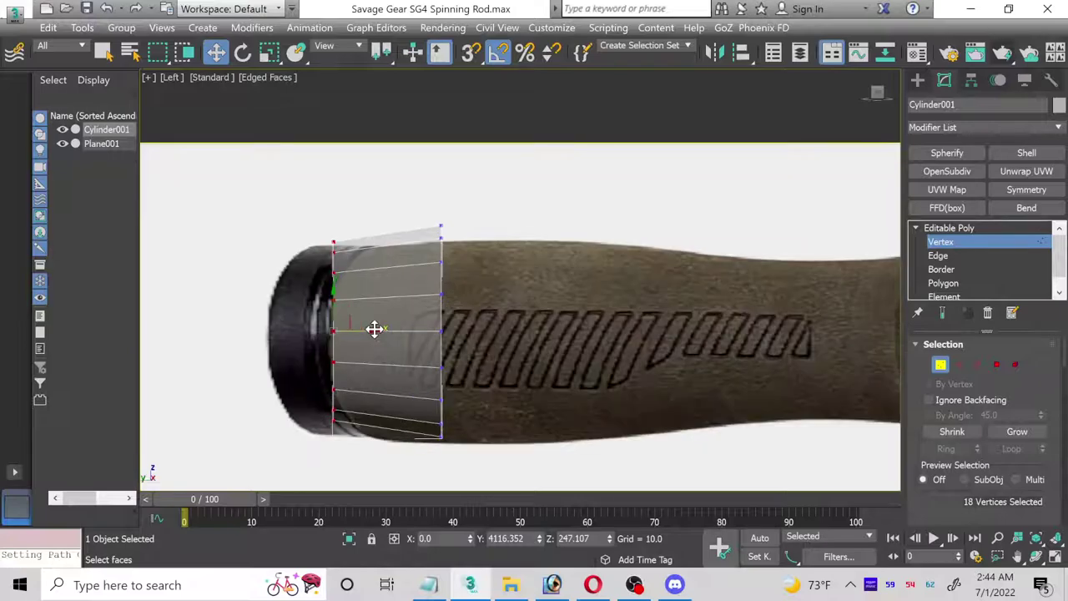
- Move the cylinder's 18 butt-side vertices out to the end cap's outer edge and scale them down slightly
middle_drag(596, 399, 239, 384)
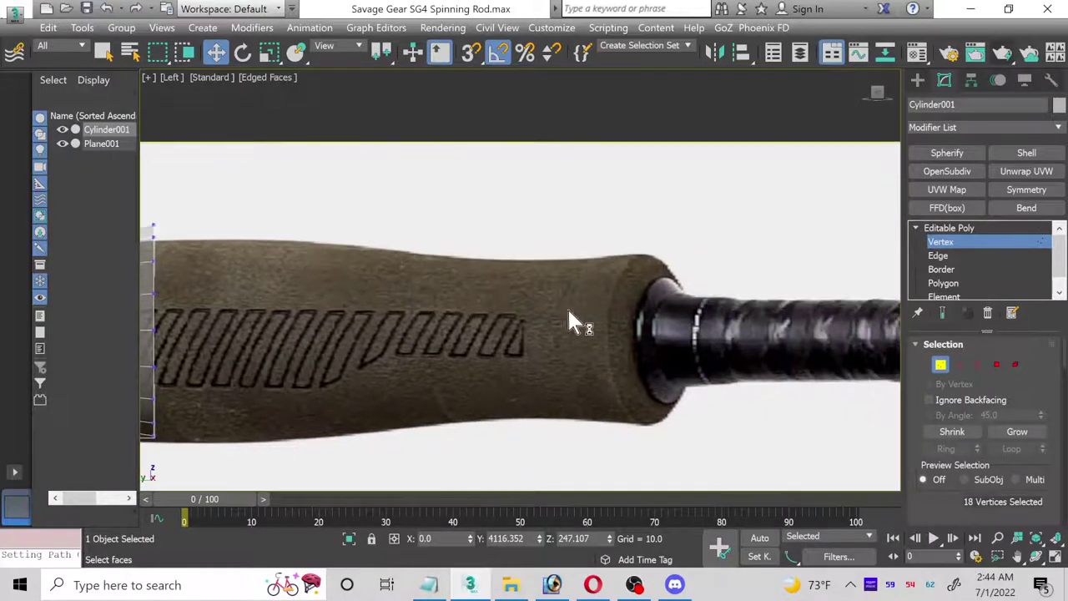
middle_drag(376, 361, 632, 326)
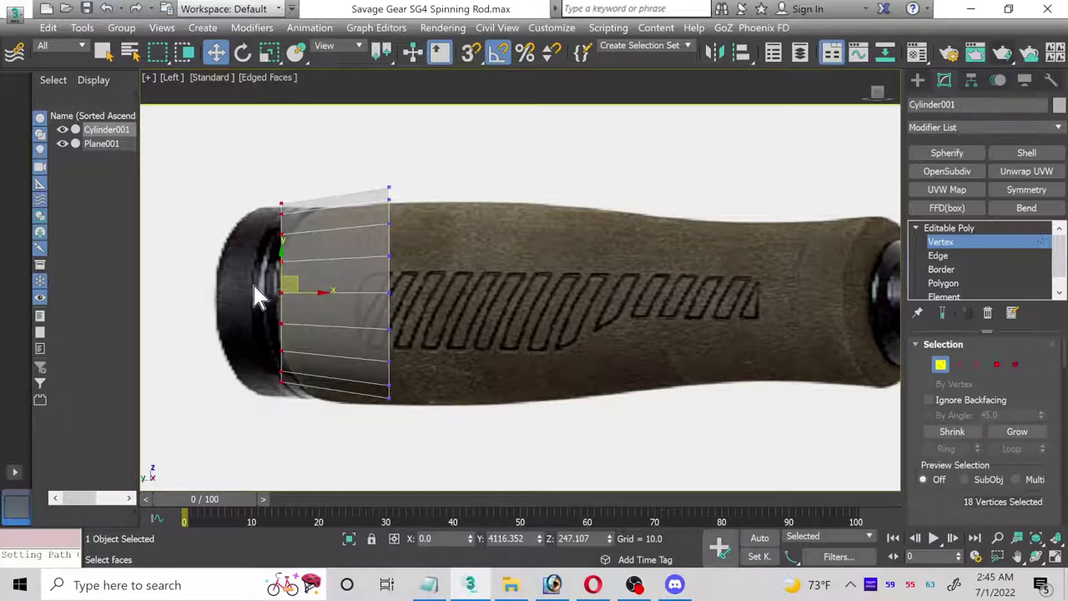
scroll(282, 294, up, 2)
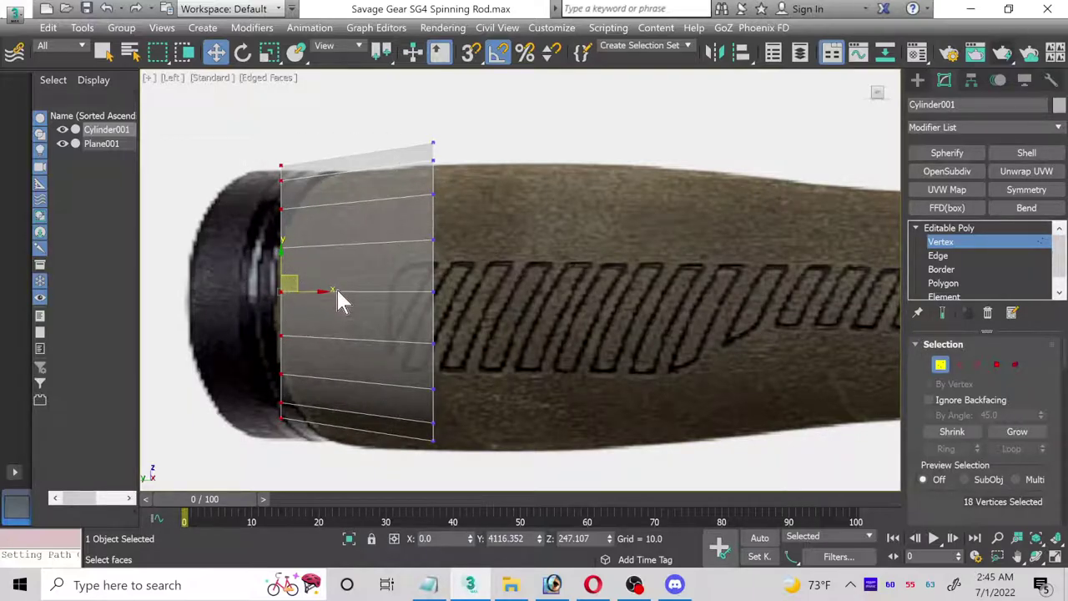
drag(322, 288, 224, 292)
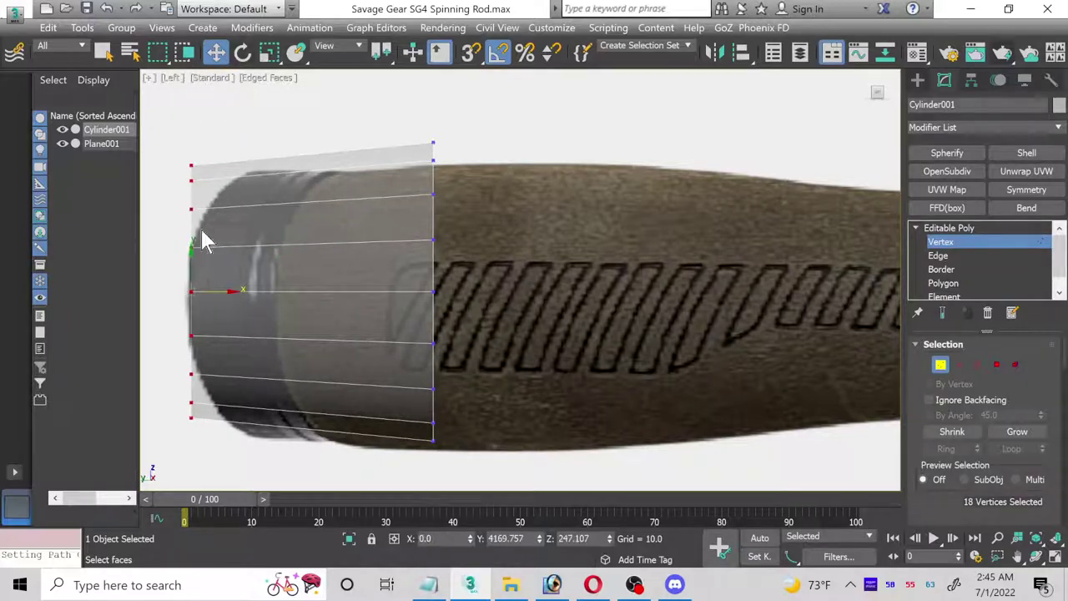
click(269, 53)
drag(196, 285, 197, 298)
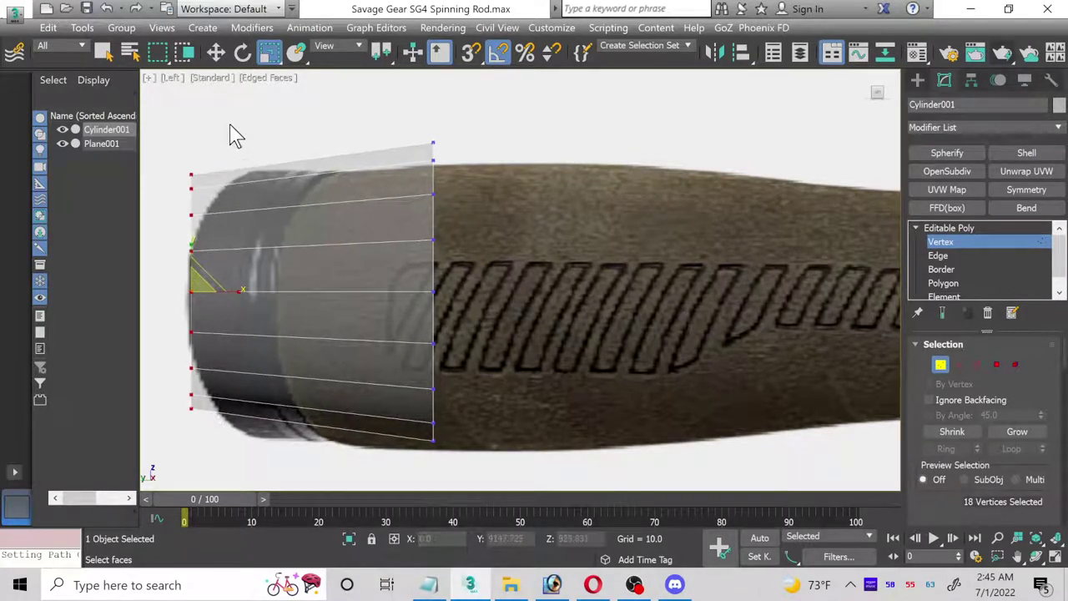
click(215, 53)
drag(191, 251, 190, 268)
key(ctrl+z)
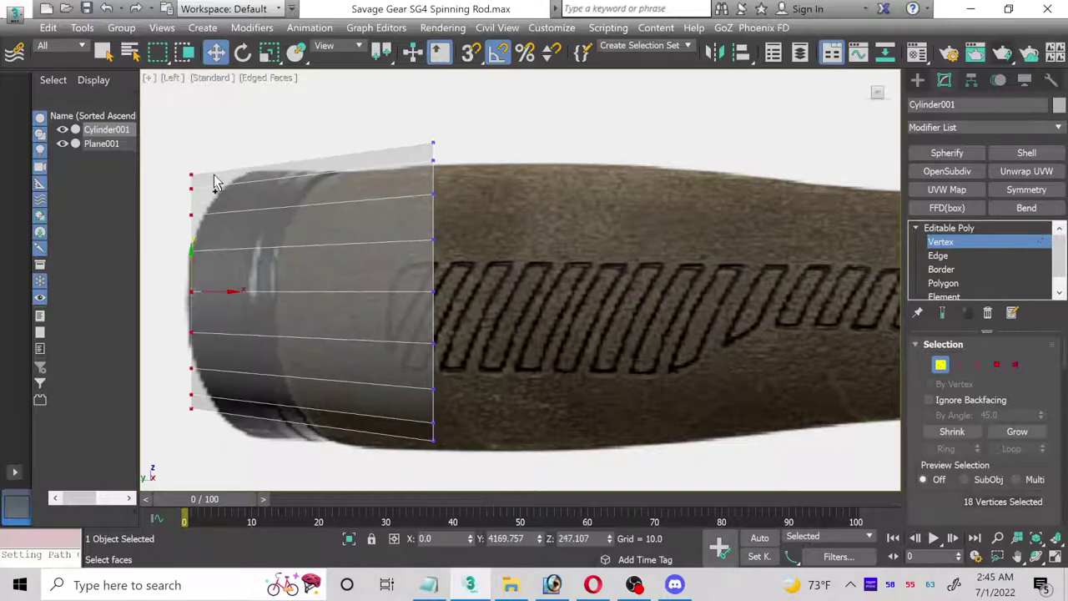
mouse_move(222, 288)
mouse_down()
mouse_move(231, 291)
mouse_move(219, 292)
mouse_up()
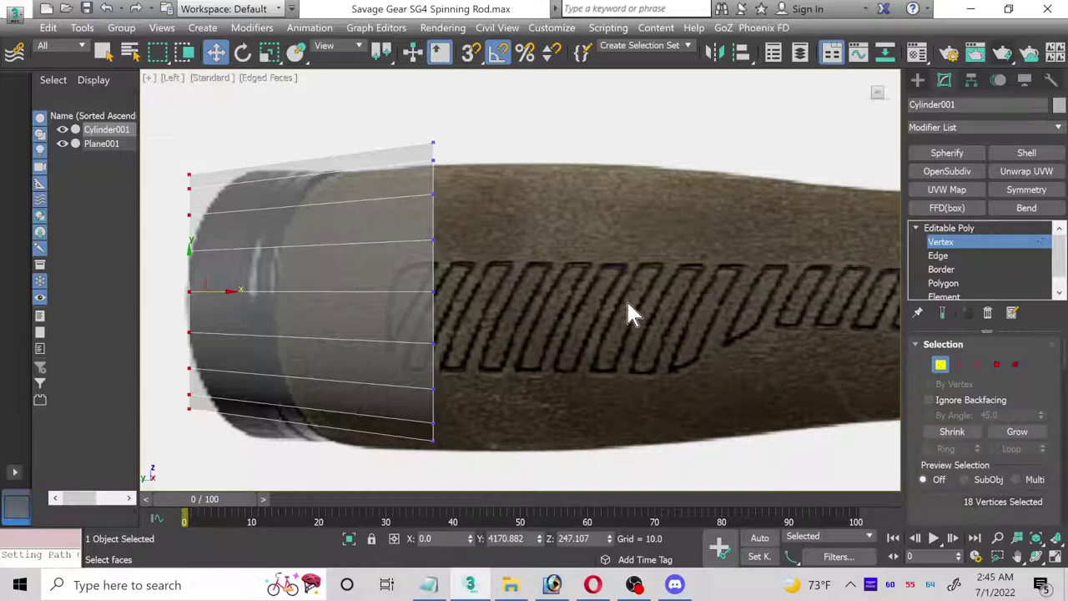
- Select the 18 vertices at the cylinder's grip-side end and scale them down to the grip's thickness
middle_drag(628, 313, 625, 310)
drag(518, 455, 518, 455)
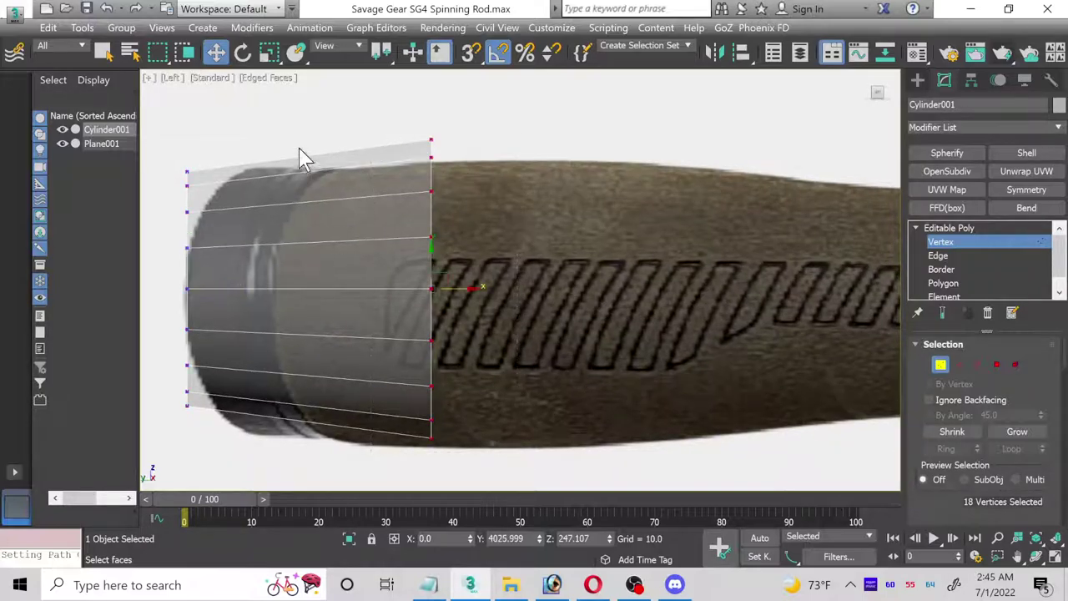
click(269, 52)
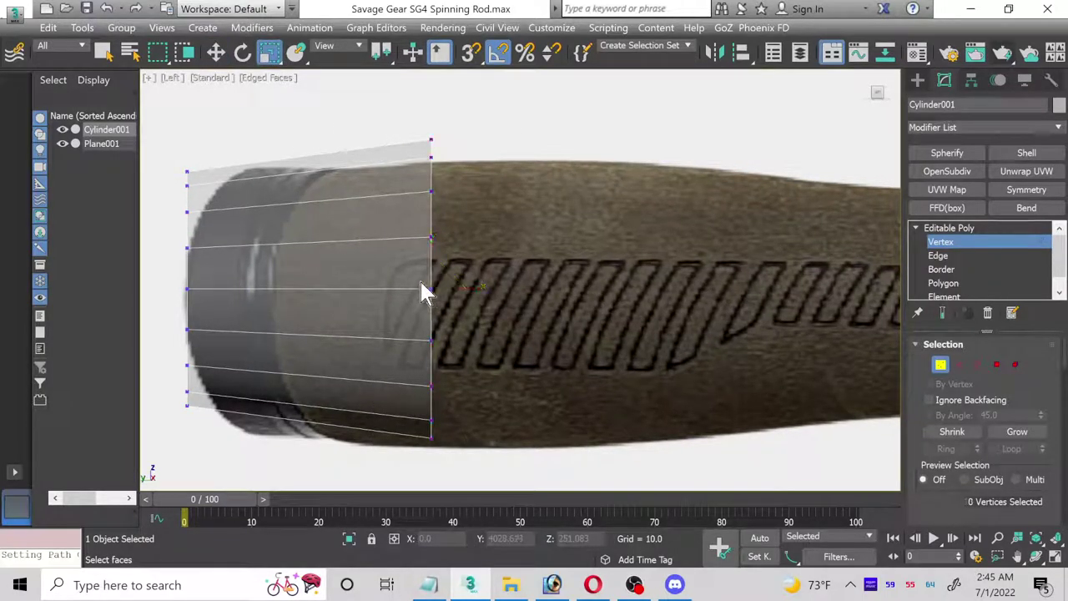
drag(431, 294, 434, 295)
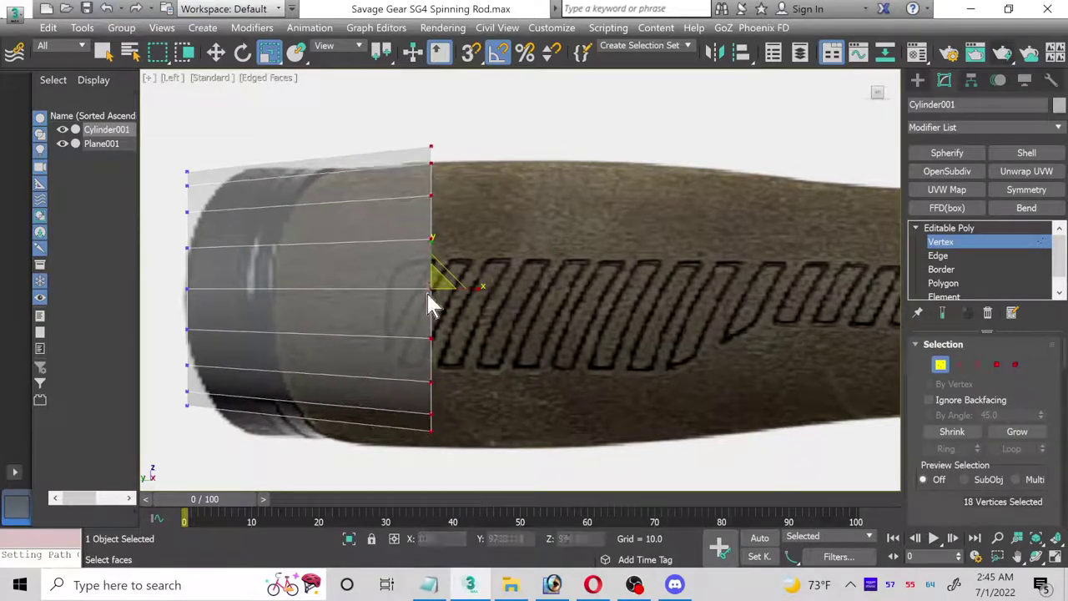
- Leave vertex editing and move the whole cylinder down until it is centred on the grip in the reference image
click(942, 243)
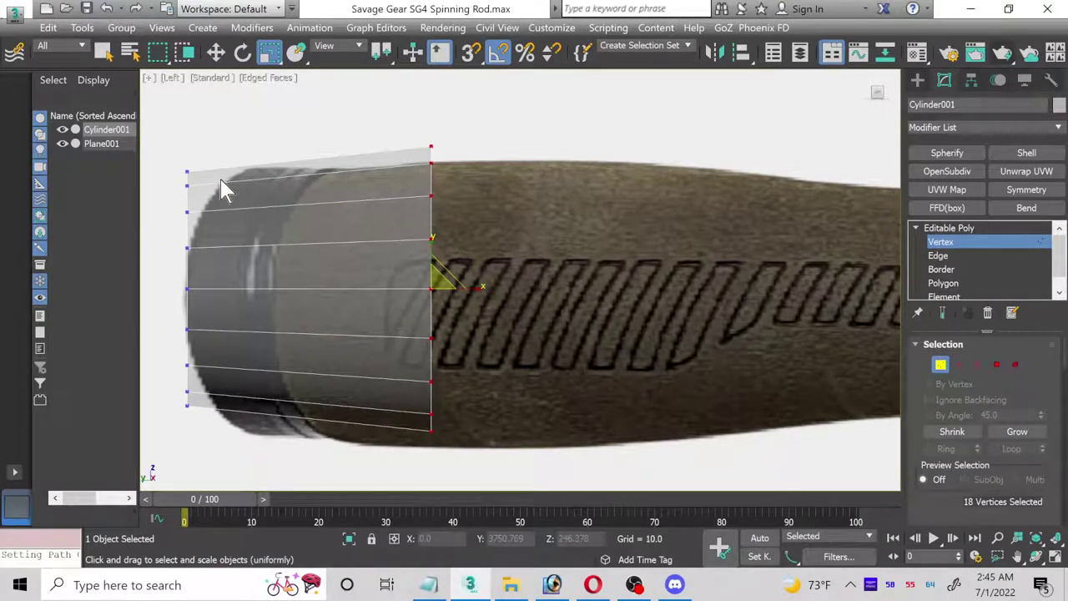
click(215, 52)
drag(433, 267, 424, 281)
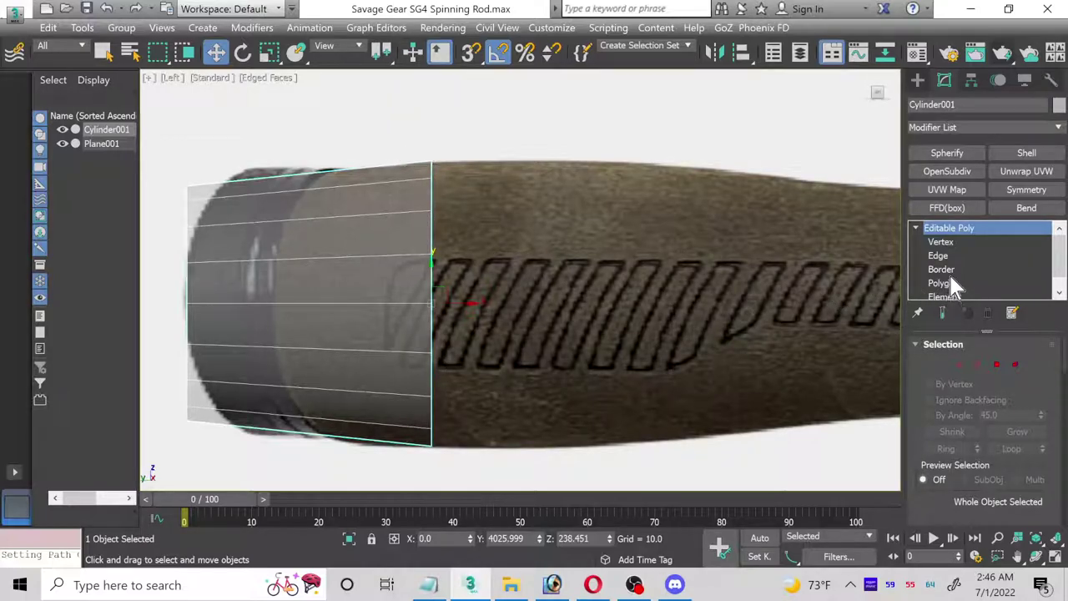
- Select the 18 butt-side end vertices and scale them up to match the end cap's height
click(941, 242)
drag(157, 151, 236, 537)
click(269, 53)
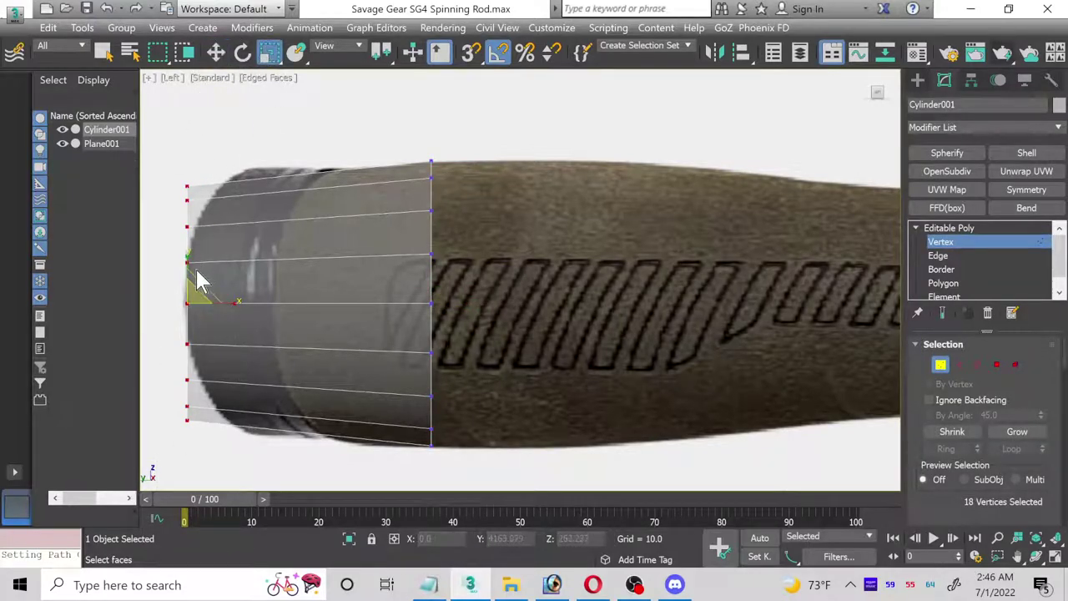
drag(191, 295, 186, 289)
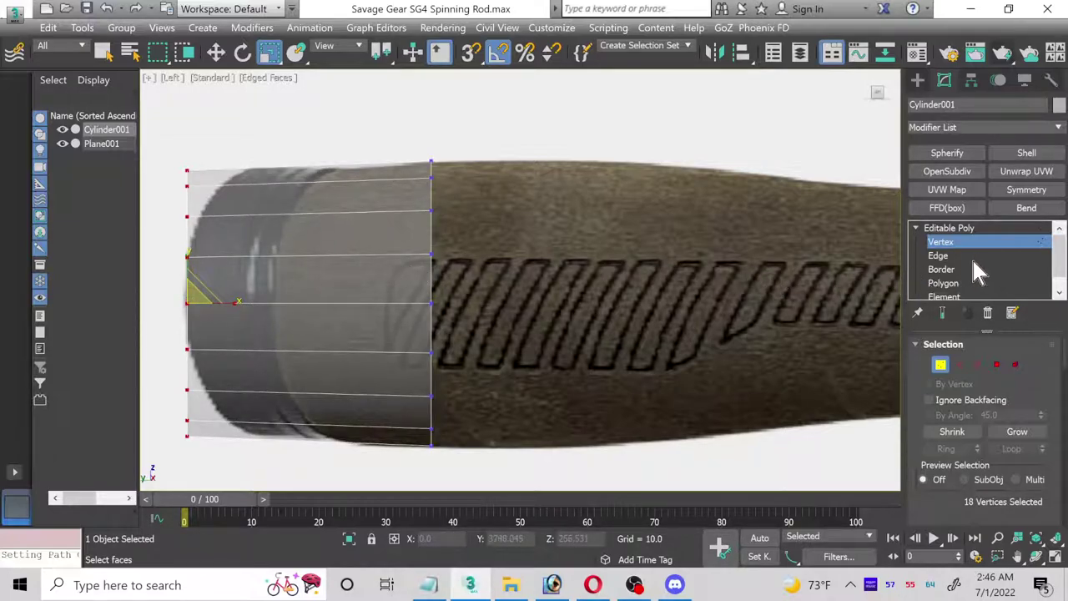
- Add the Swift Loop edge tool to the Quick Access Toolbar from the modeling ribbon, and hide the ribbon again
click(947, 283)
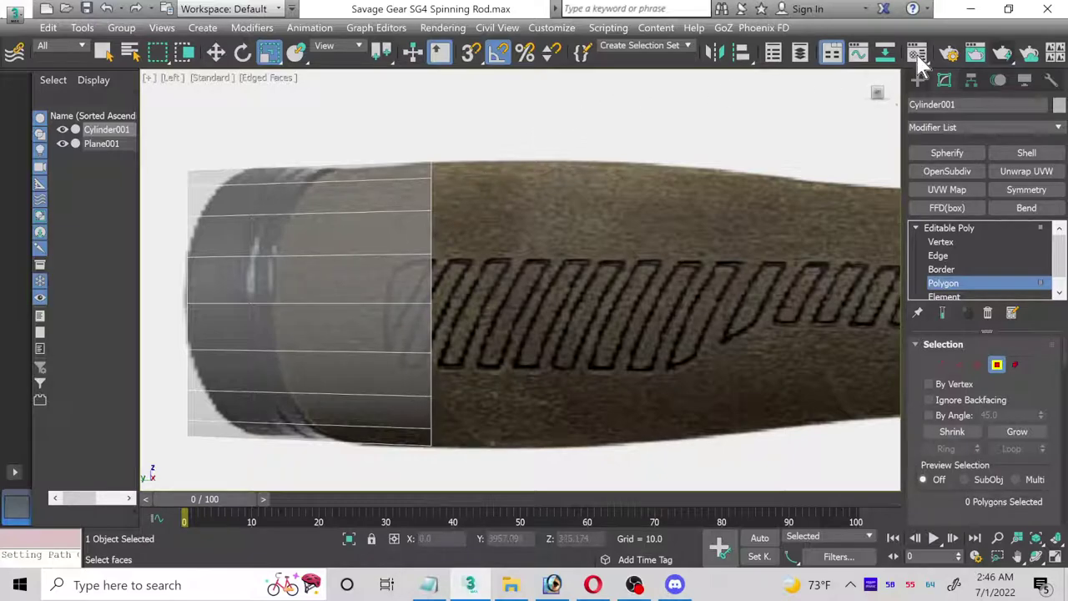
click(832, 55)
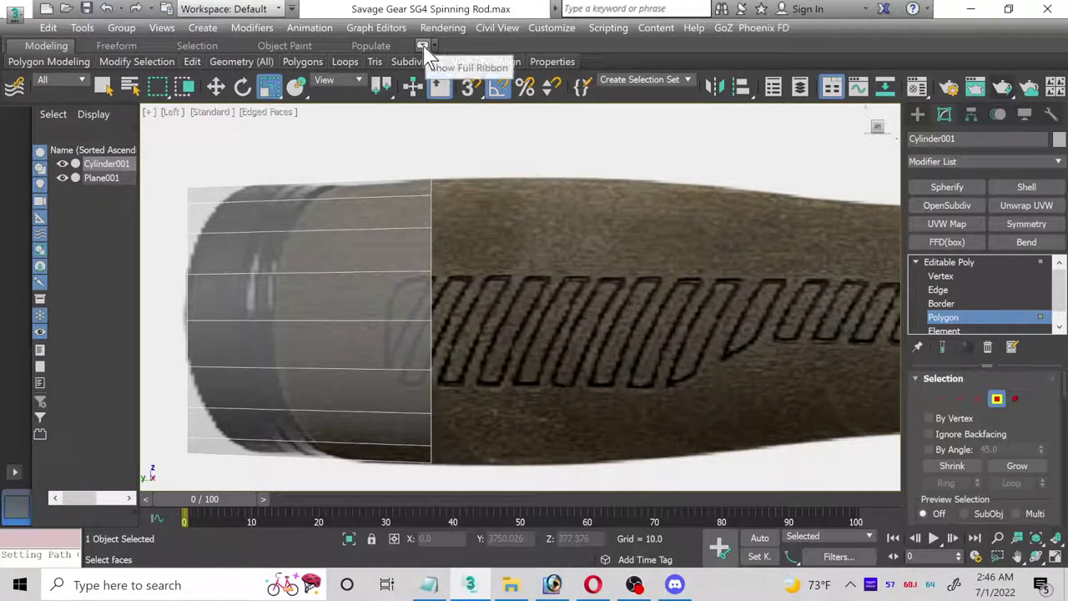
click(422, 47)
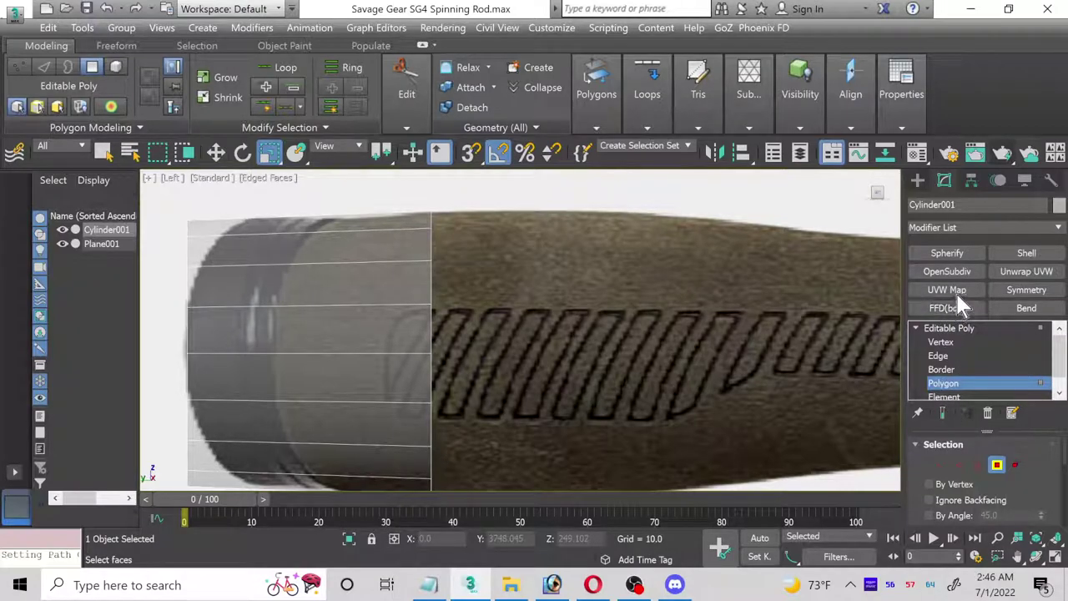
click(945, 355)
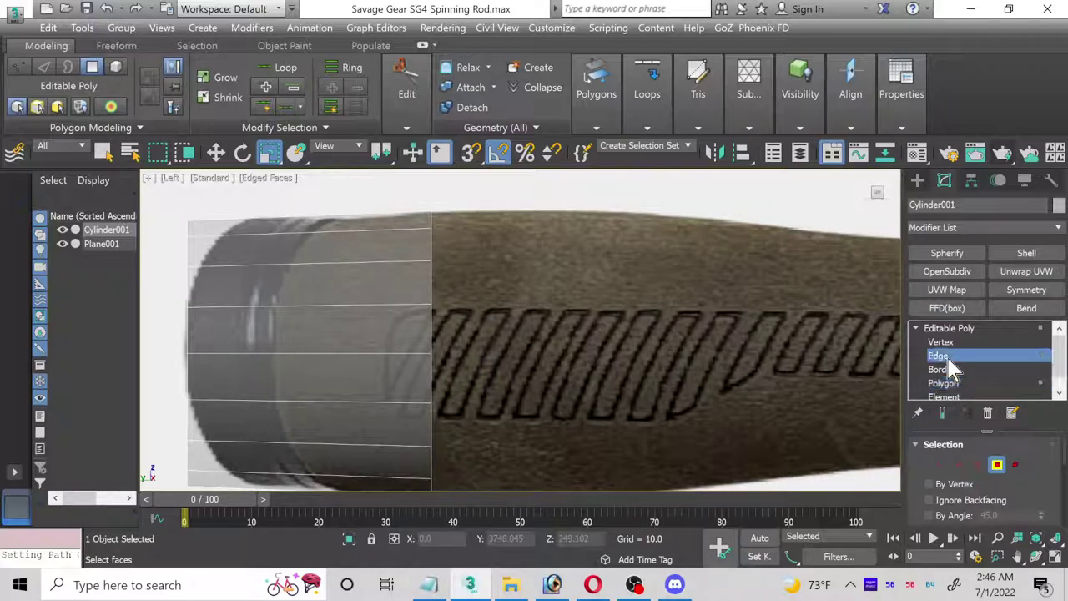
click(401, 97)
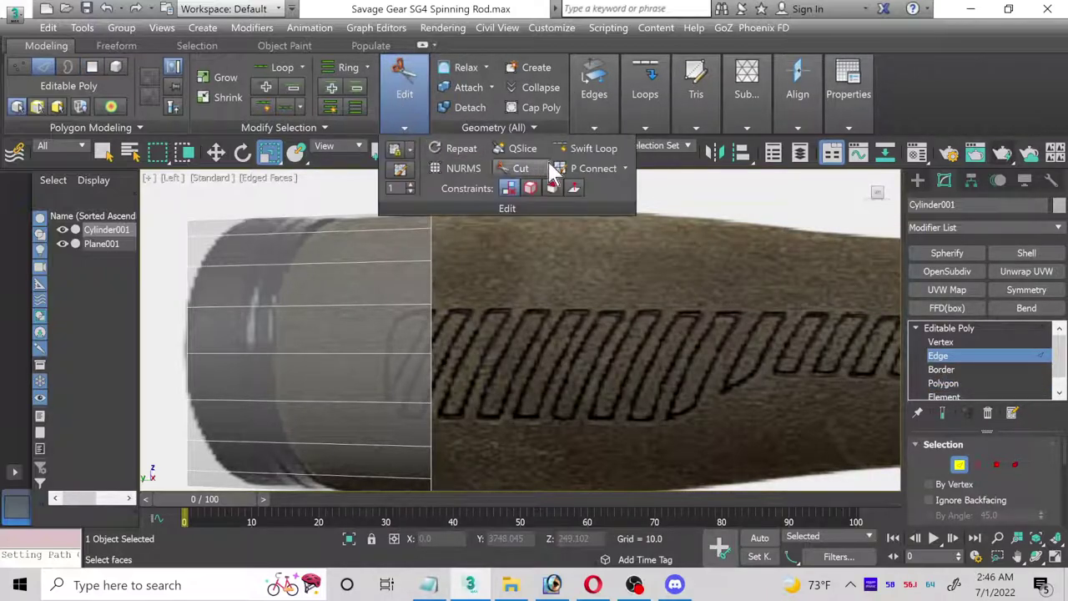
right_click(594, 156)
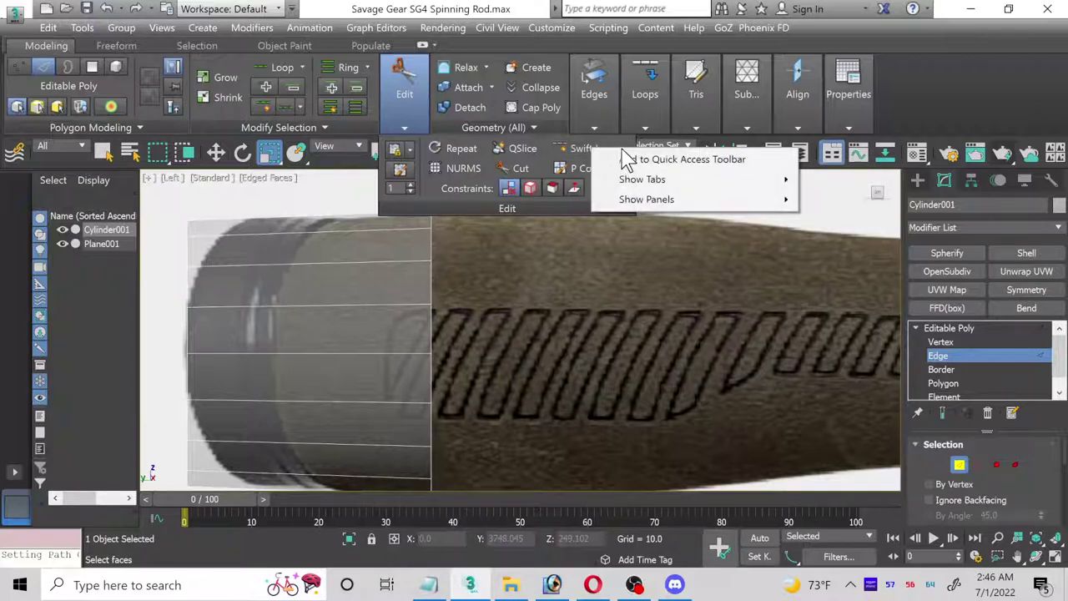
click(672, 159)
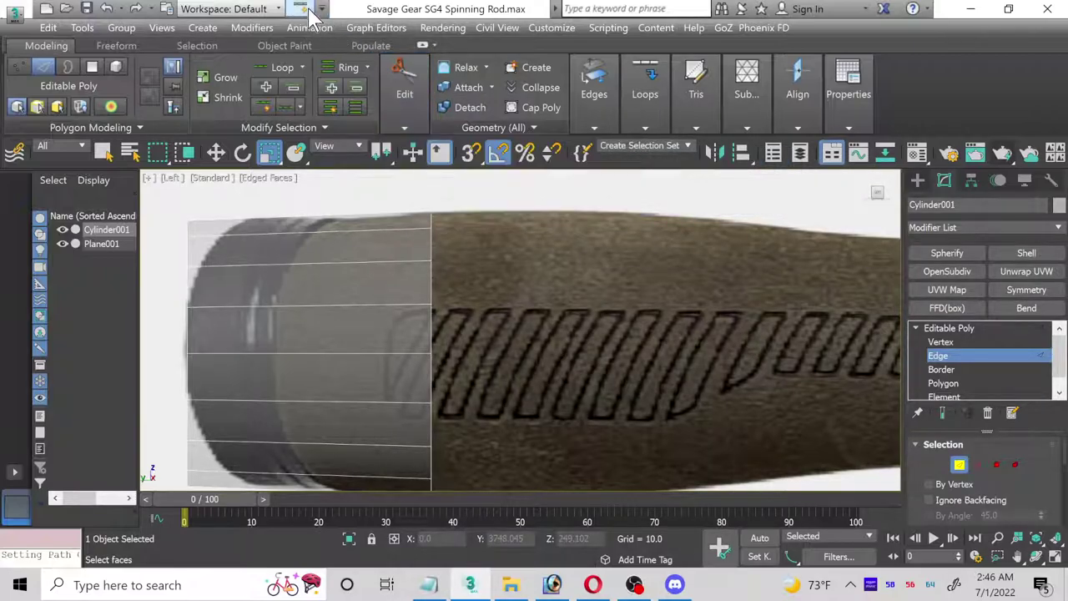
click(420, 43)
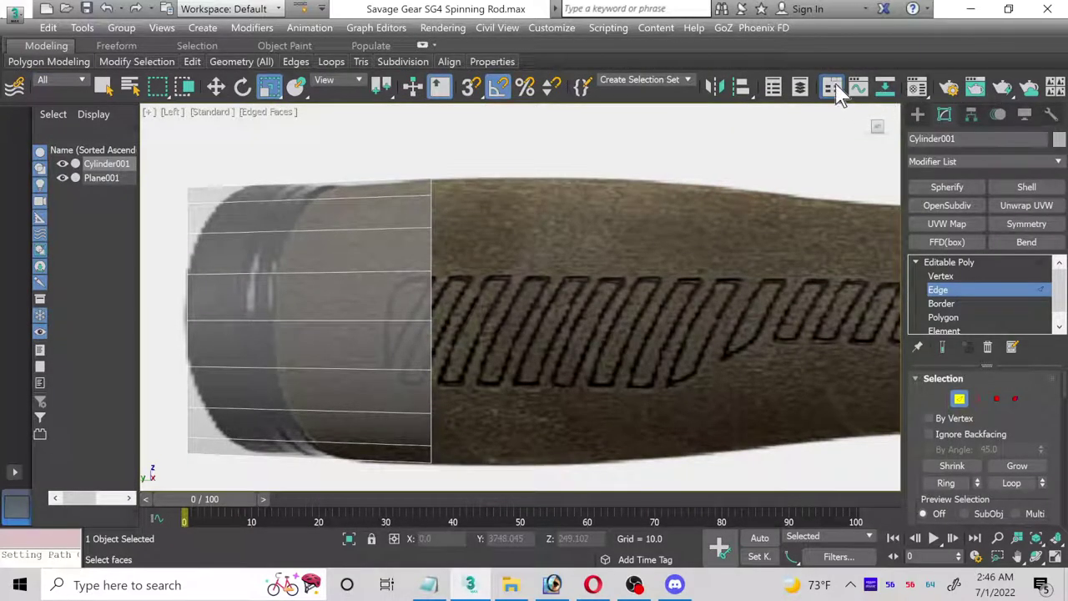
click(833, 88)
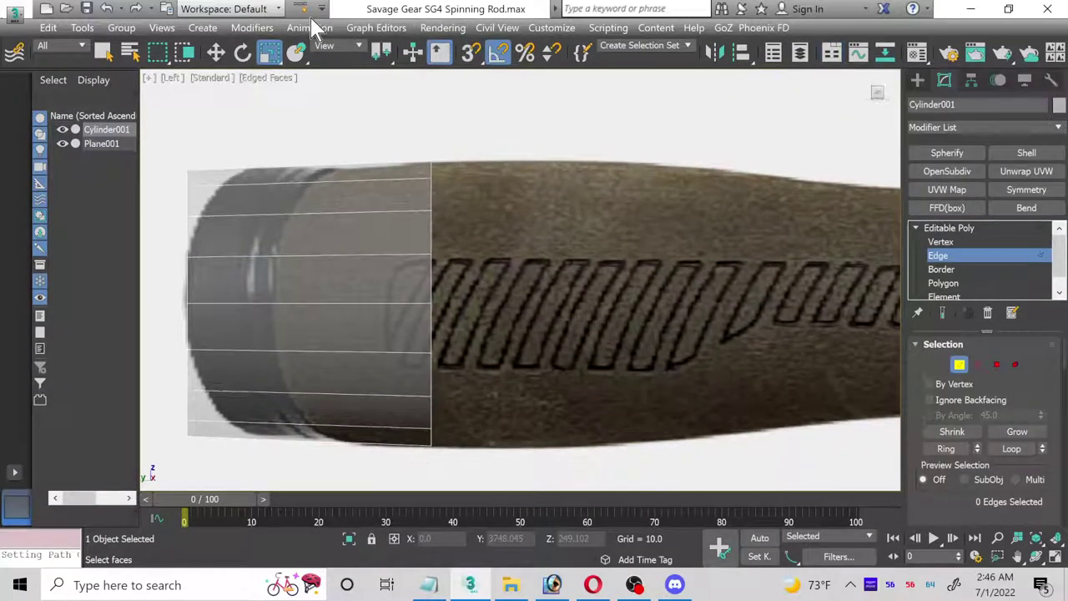
- Insert an edge loop around the cylinder with Swift Loop where the black end cap meets the grip
click(274, 238)
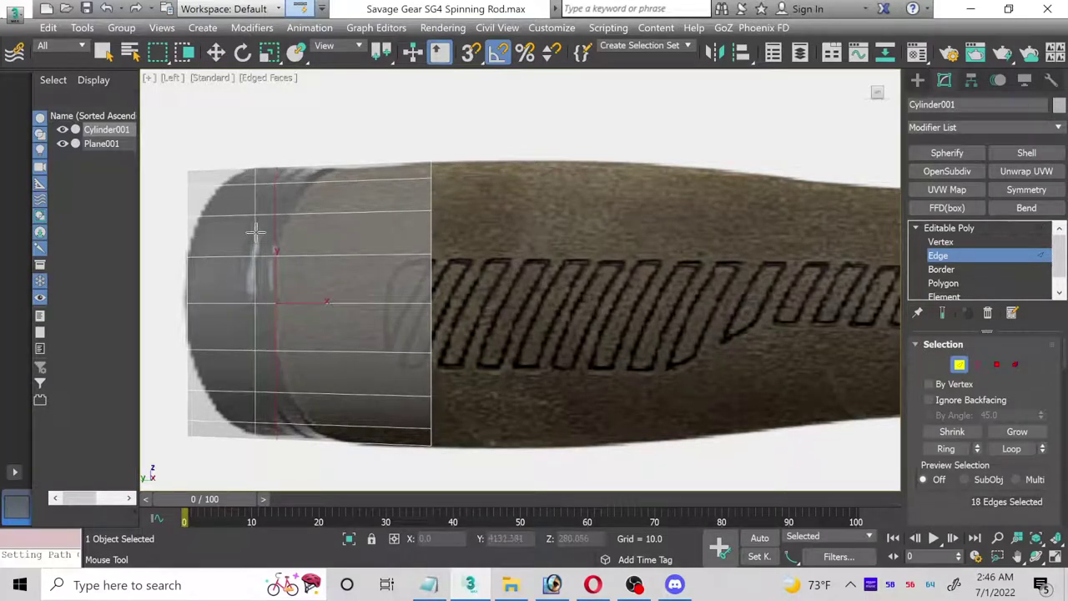
key(w)
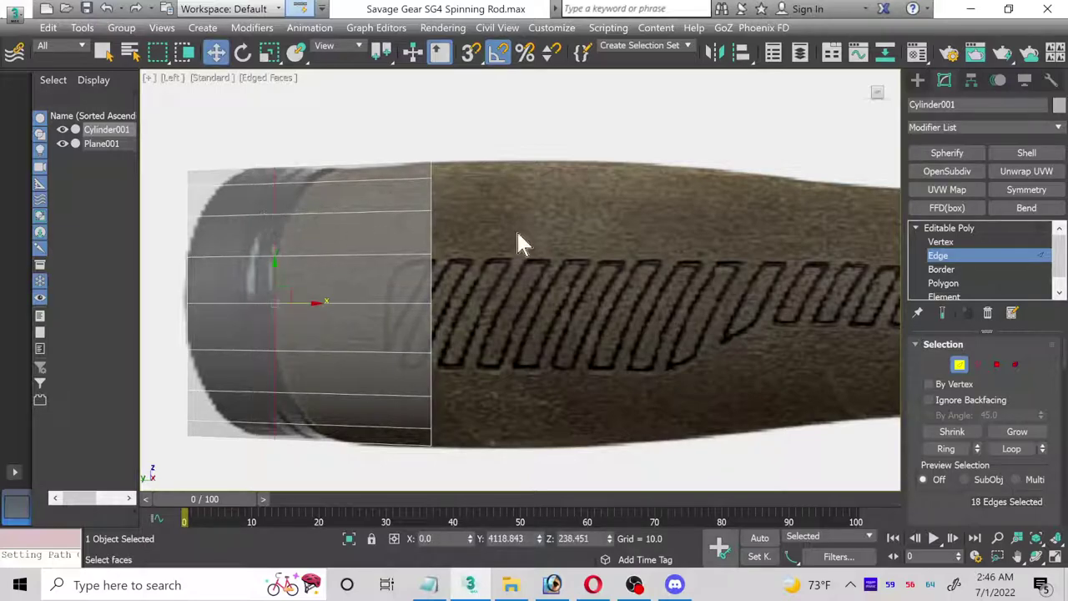
- Select only the polygon capping the cylinder's grip-side end and extrude it about 118 units along the grip
click(943, 283)
drag(391, 111, 471, 430)
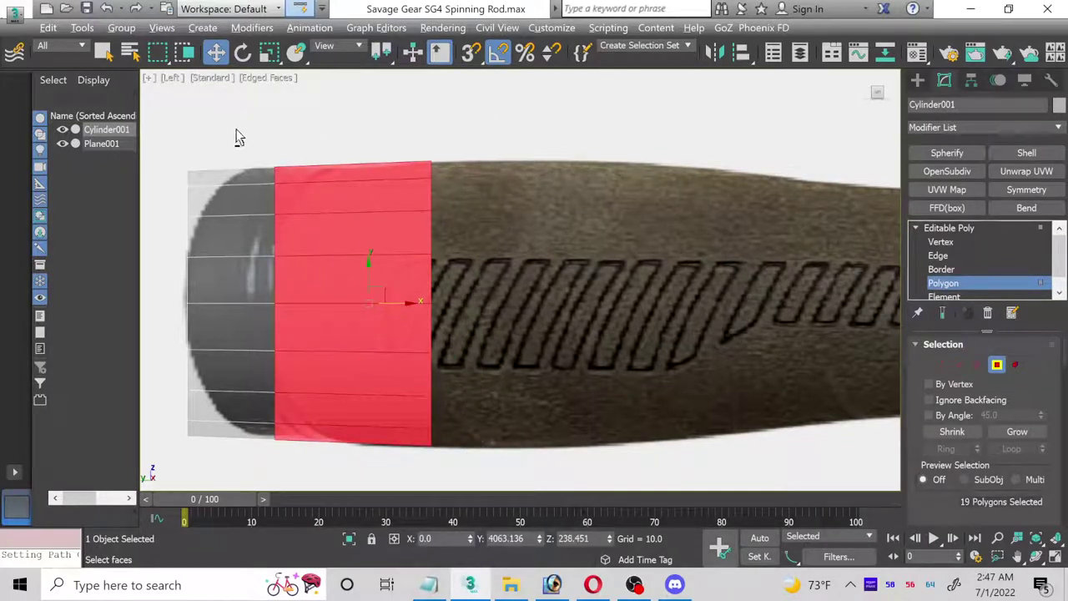
click(415, 351)
middle_drag(526, 377, 346, 389)
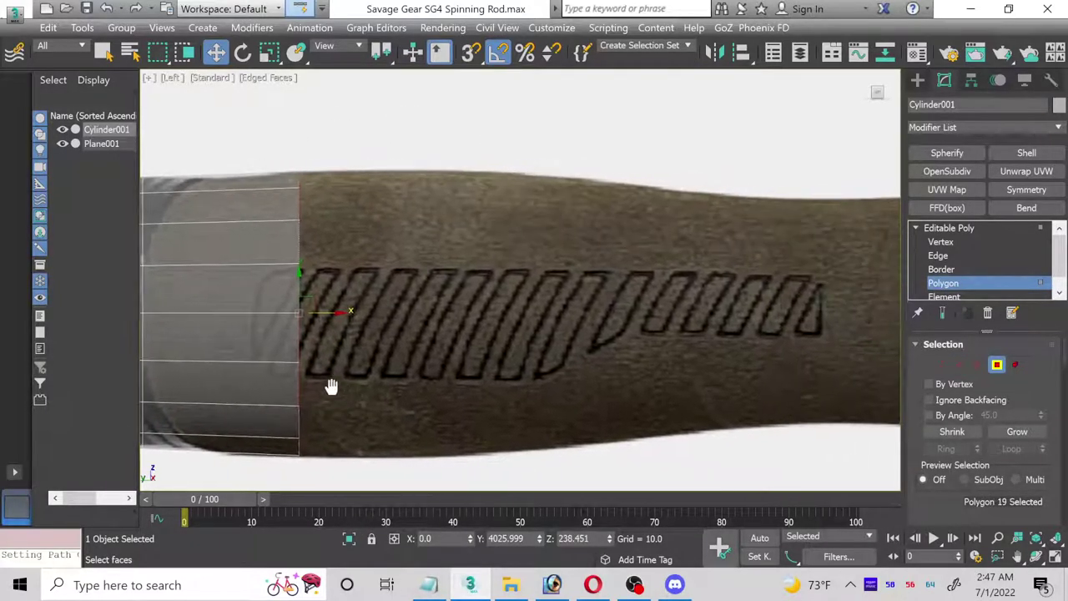
scroll(410, 357, down, 2)
drag(1012, 461, 1012, 448)
scroll(1013, 449, down, 3)
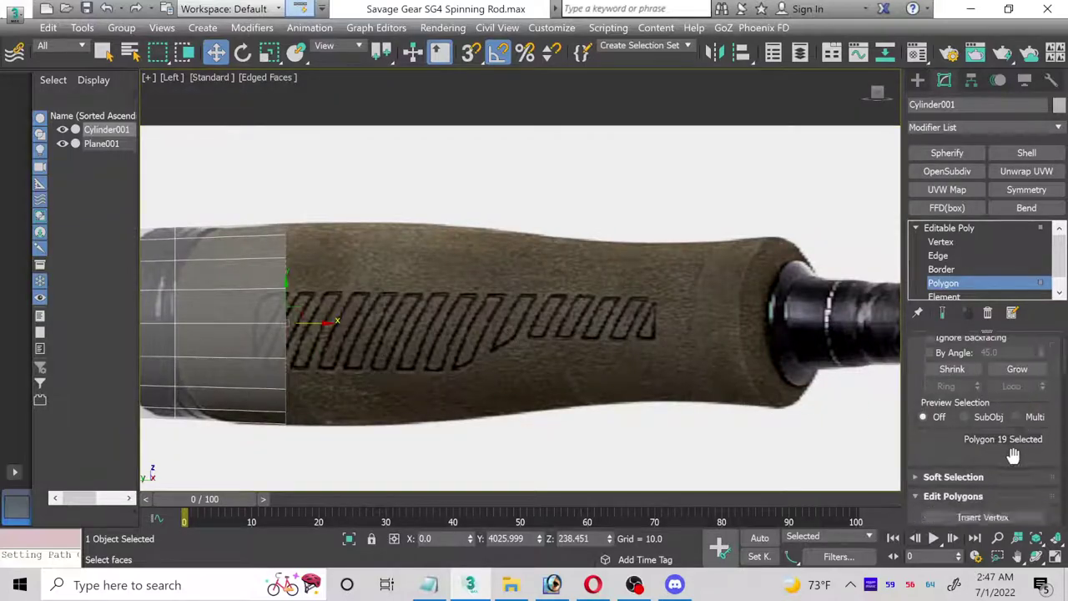
click(974, 510)
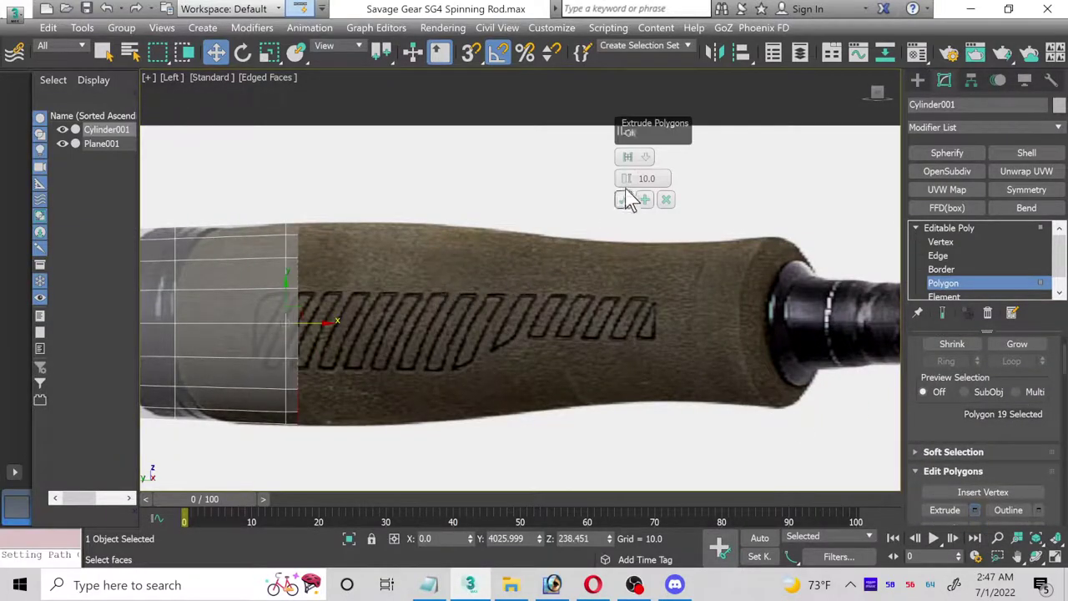
drag(625, 175, 620, 46)
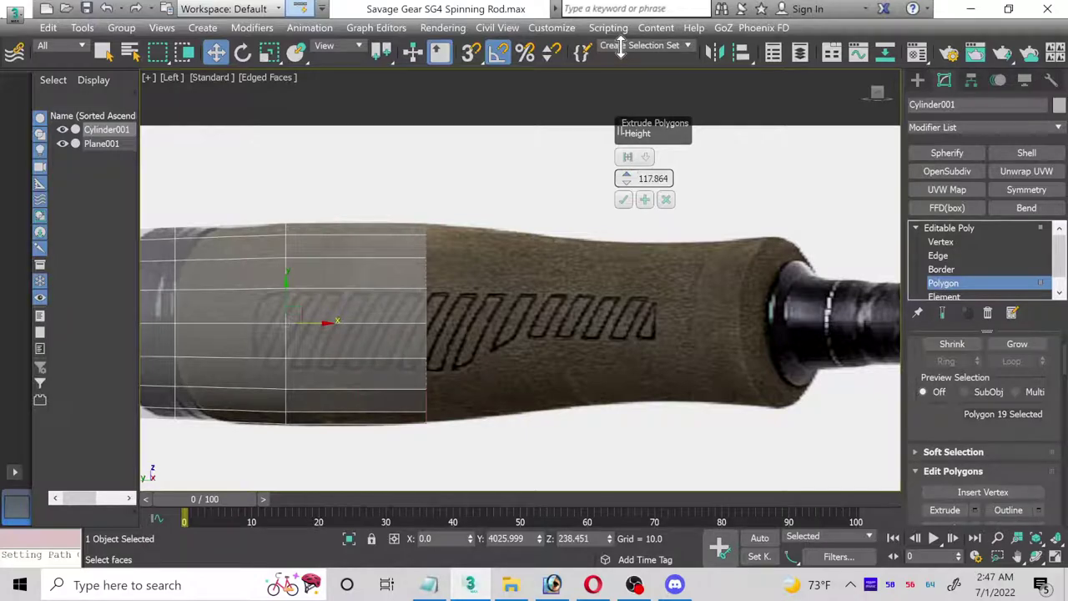
click(624, 200)
- Extrude the same end polygon twice more by the same height, extending the mesh towards the grip's flared front end
middle_drag(451, 301, 621, 263)
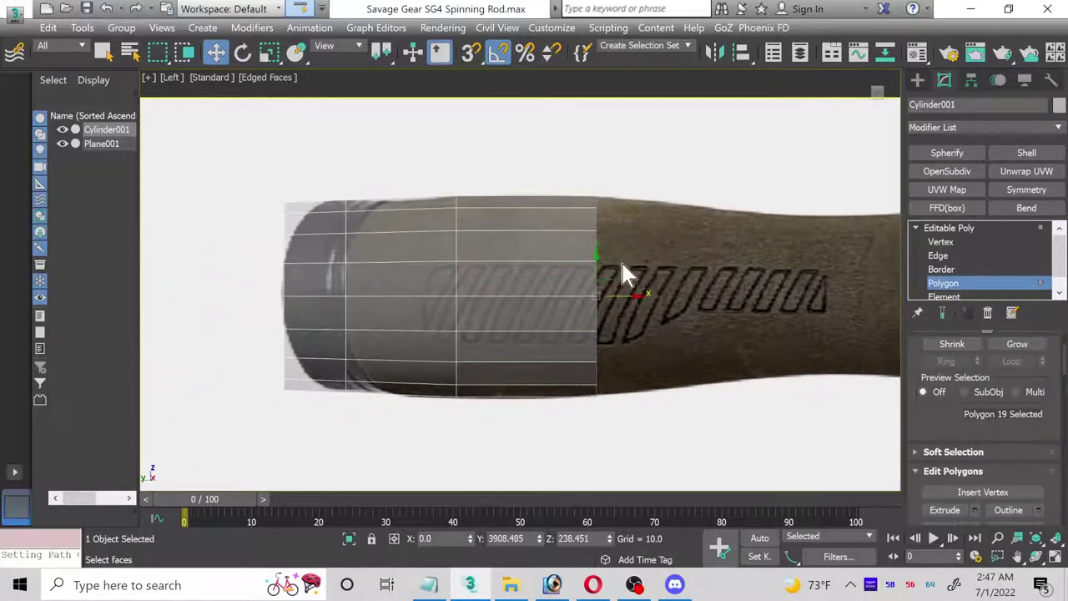
scroll(602, 269, up, 2)
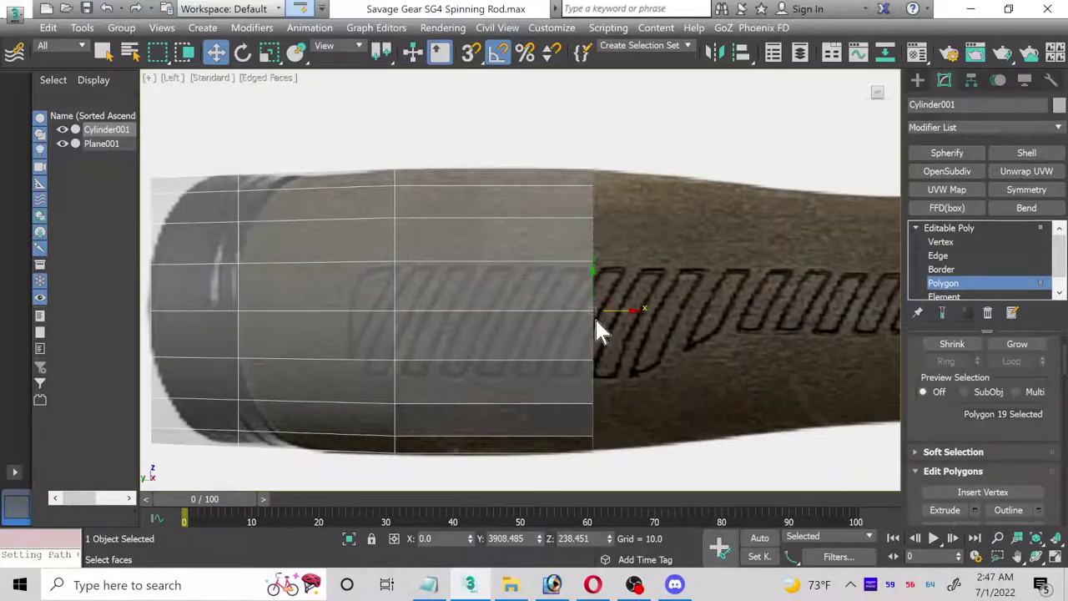
scroll(405, 334, down, 3)
click(974, 510)
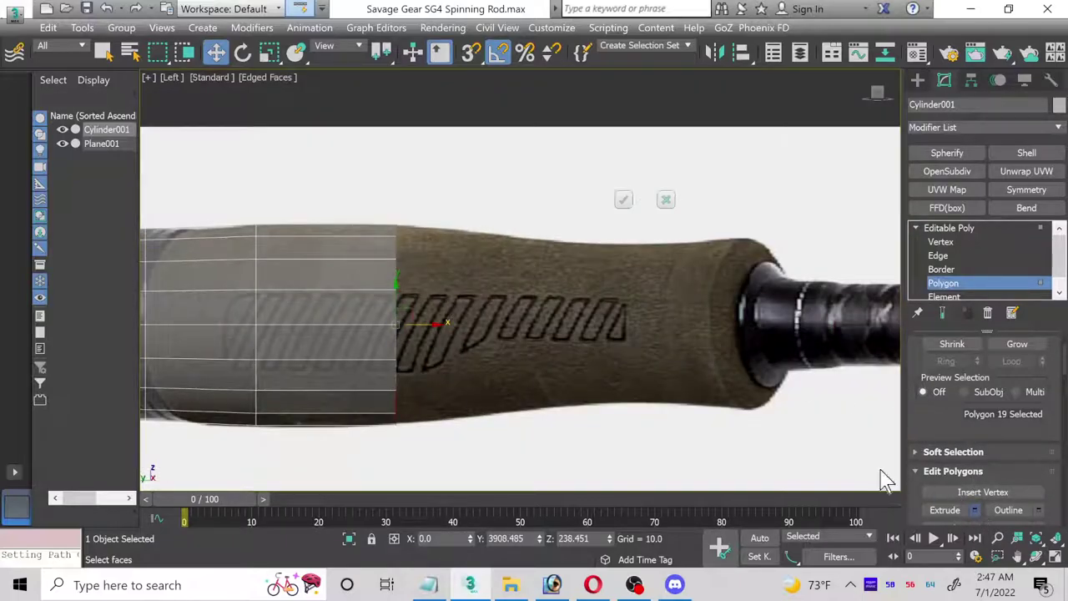
click(624, 201)
click(974, 511)
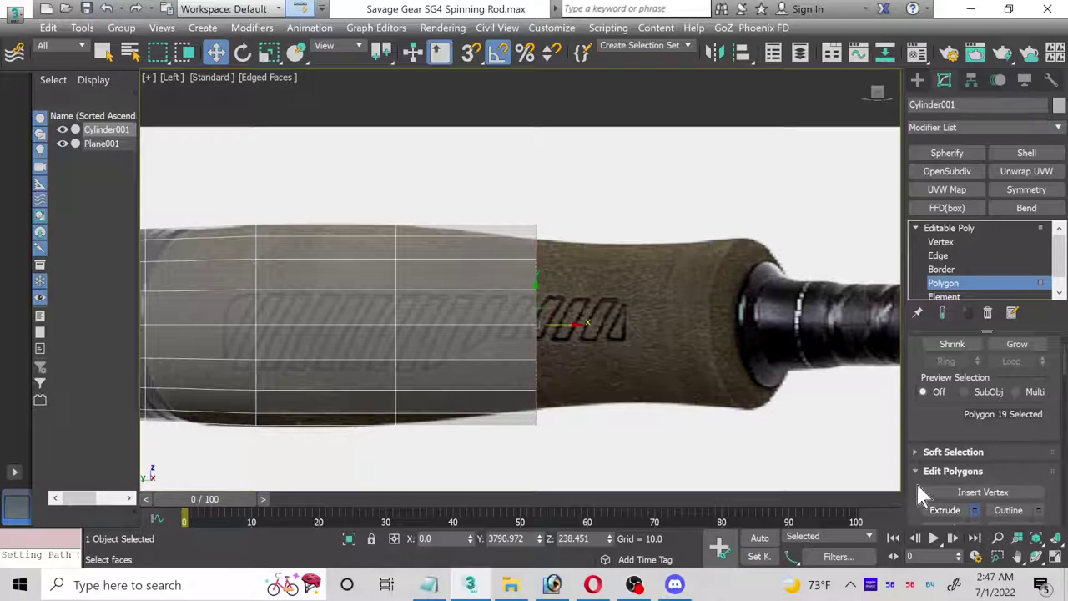
click(623, 200)
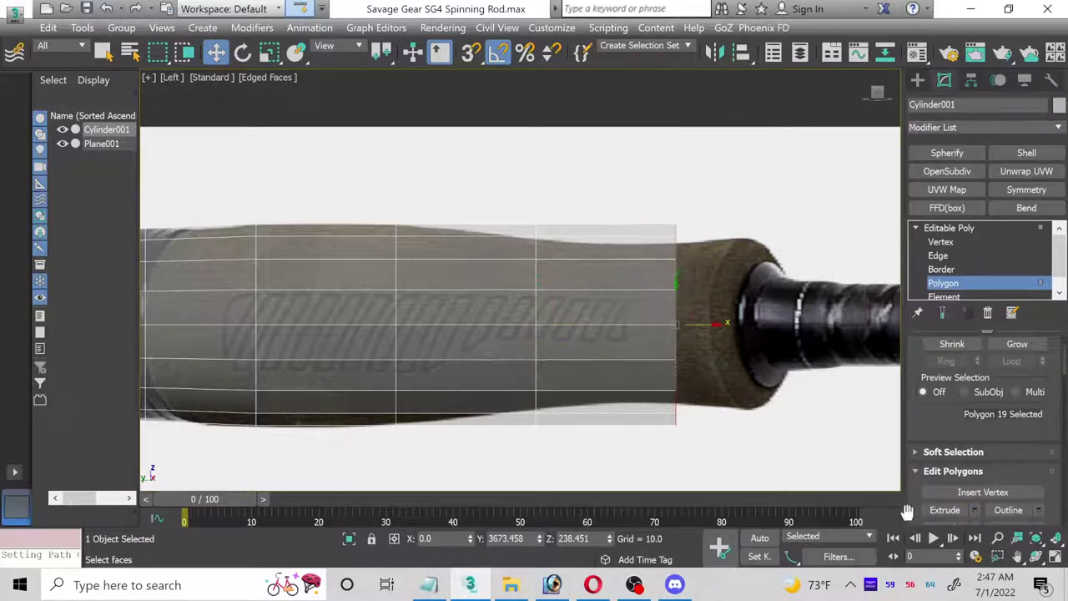
- Extrude the front end polygon once more by the same height and pull it back to where the grip's flare begins
click(974, 510)
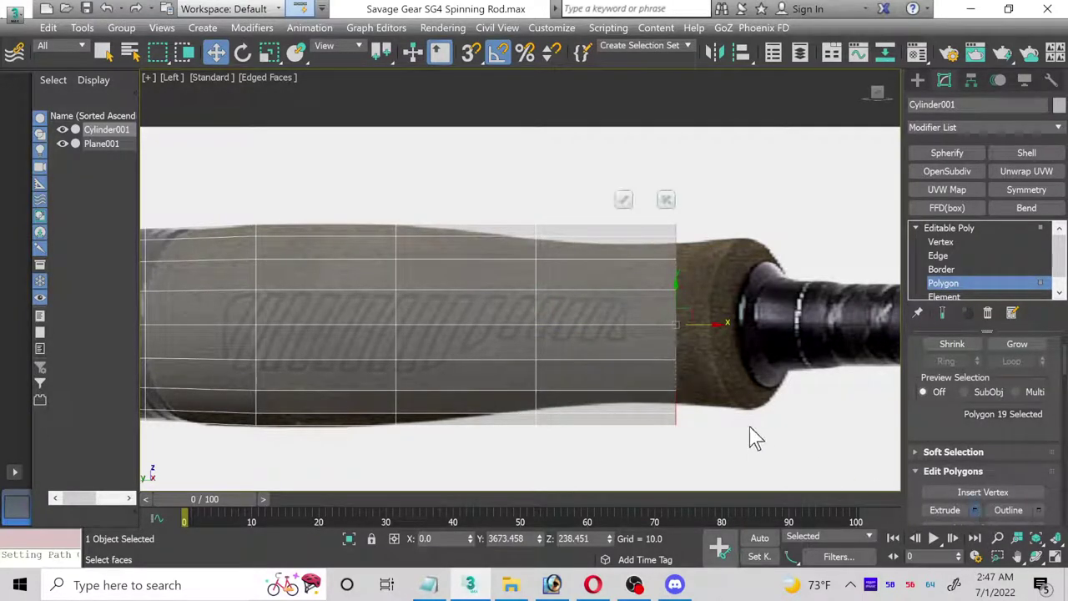
click(623, 200)
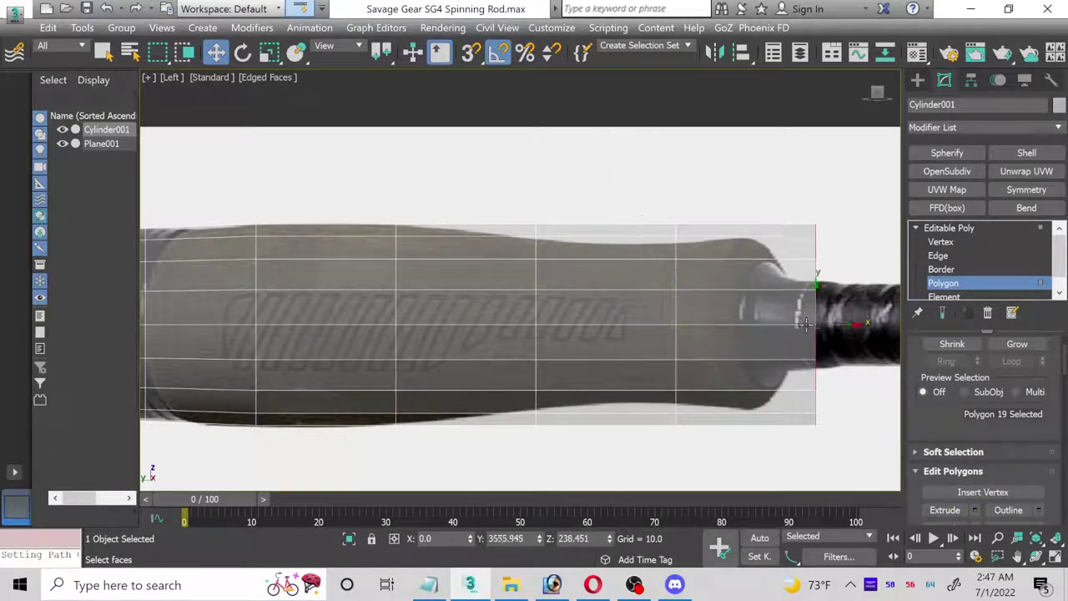
drag(840, 320, 739, 312)
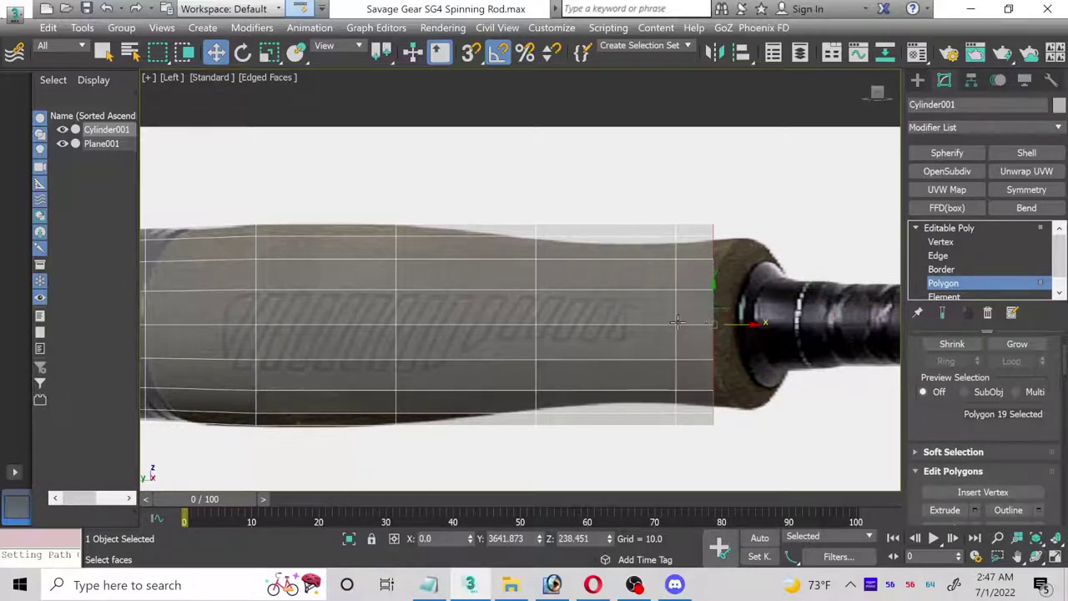
- Scale the two vertex rings nearest the front end down to match the grip's narrow neck in the reference
click(940, 242)
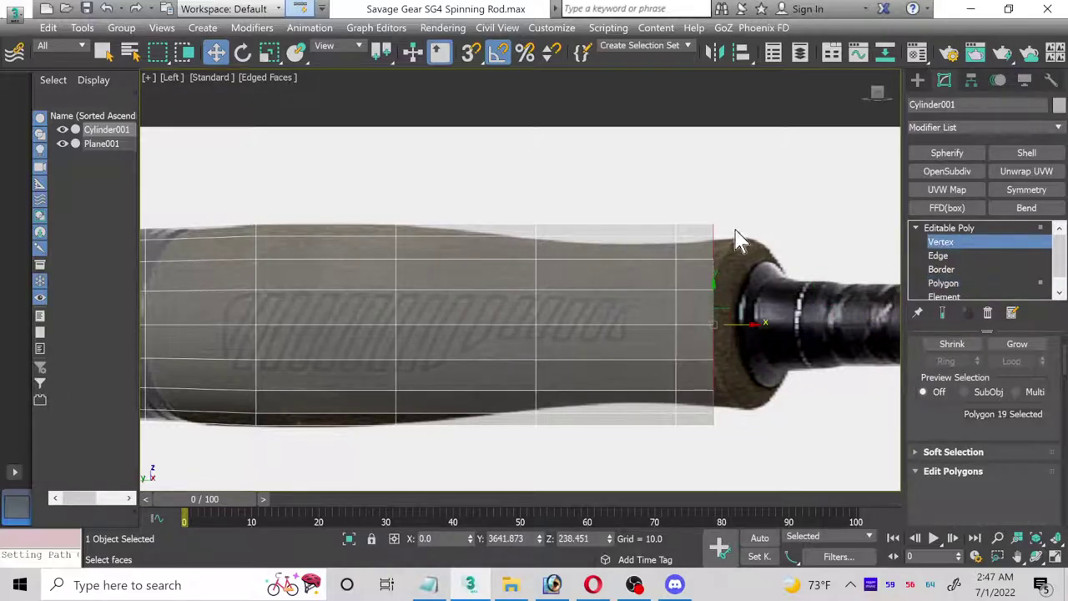
drag(619, 188, 684, 473)
click(269, 52)
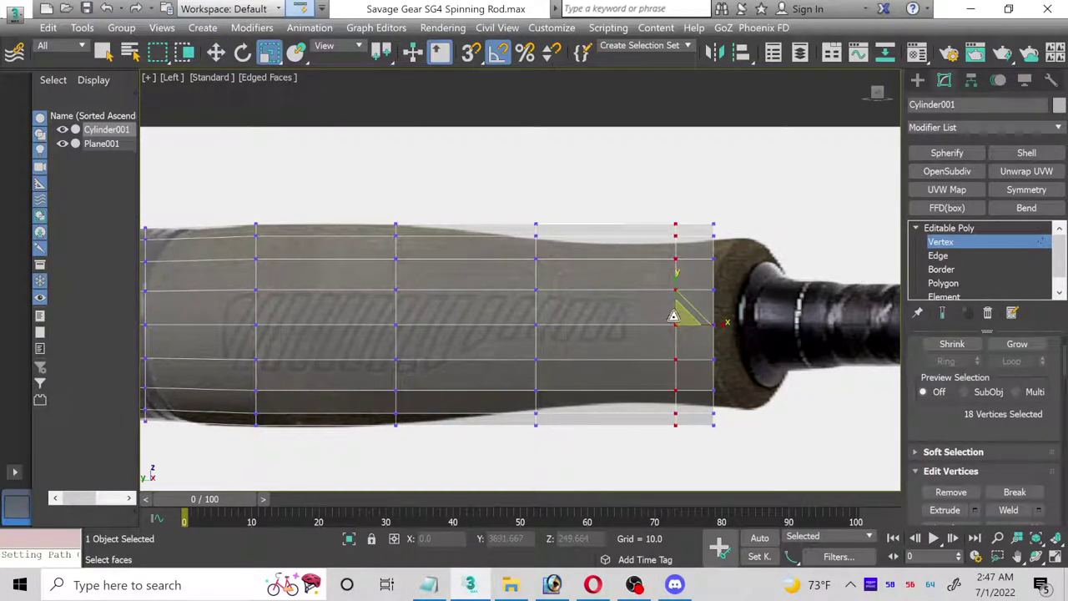
drag(674, 317, 670, 324)
drag(690, 208, 761, 461)
drag(715, 313, 716, 325)
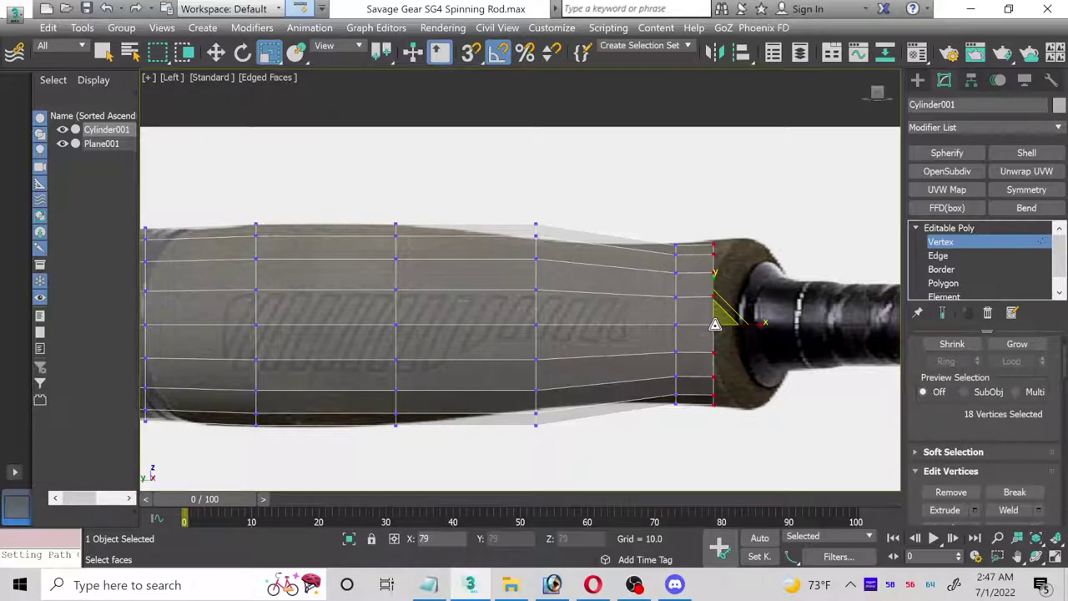
- Scale the vertex ring behind the neck down to the reference outline and select the ring behind it
drag(503, 215, 593, 460)
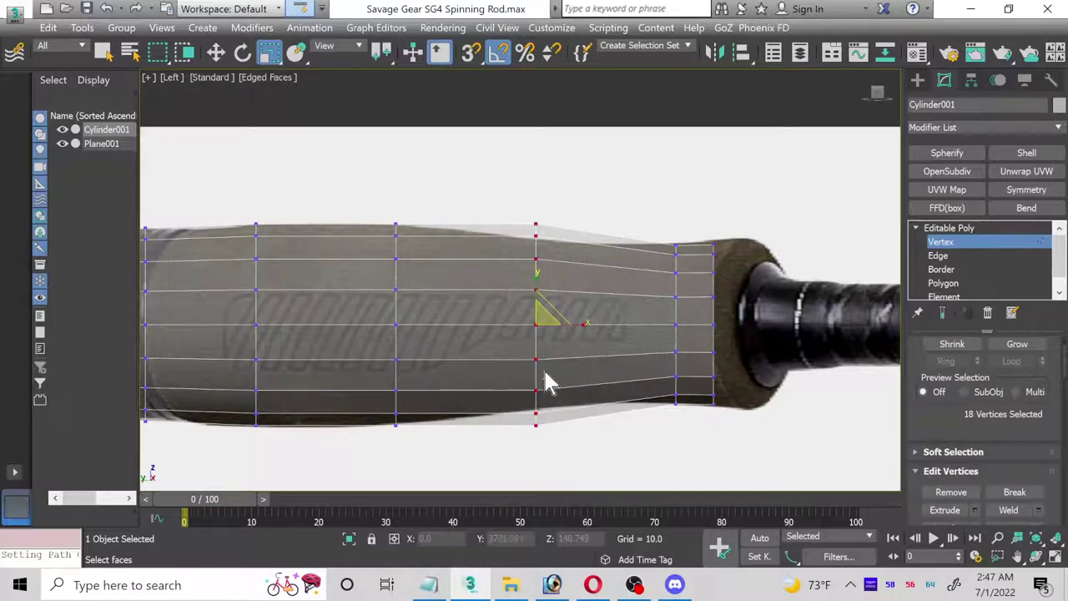
drag(540, 317, 540, 330)
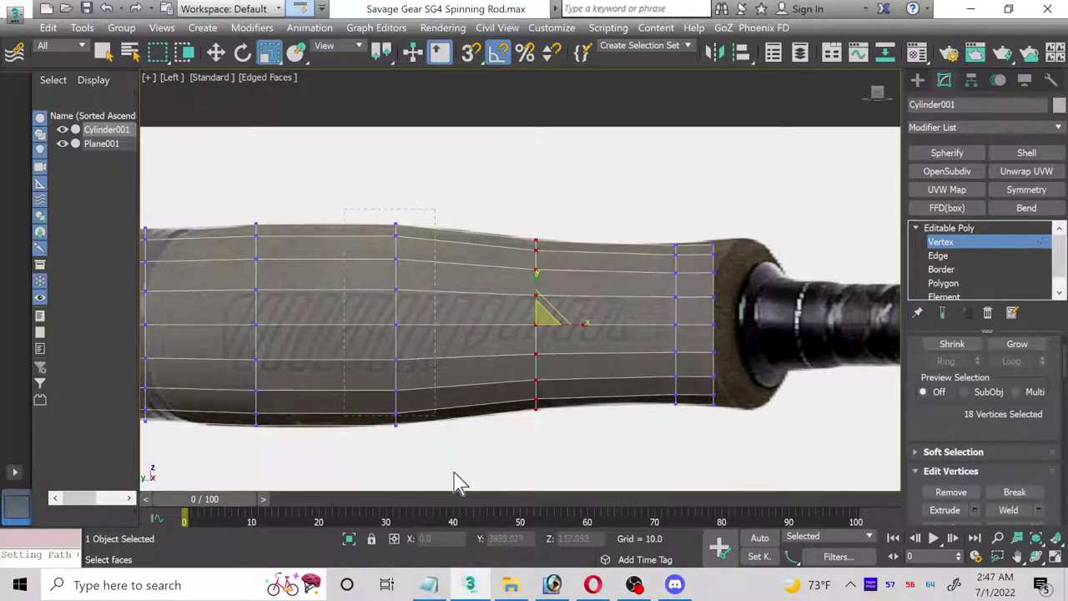
drag(459, 477, 400, 371)
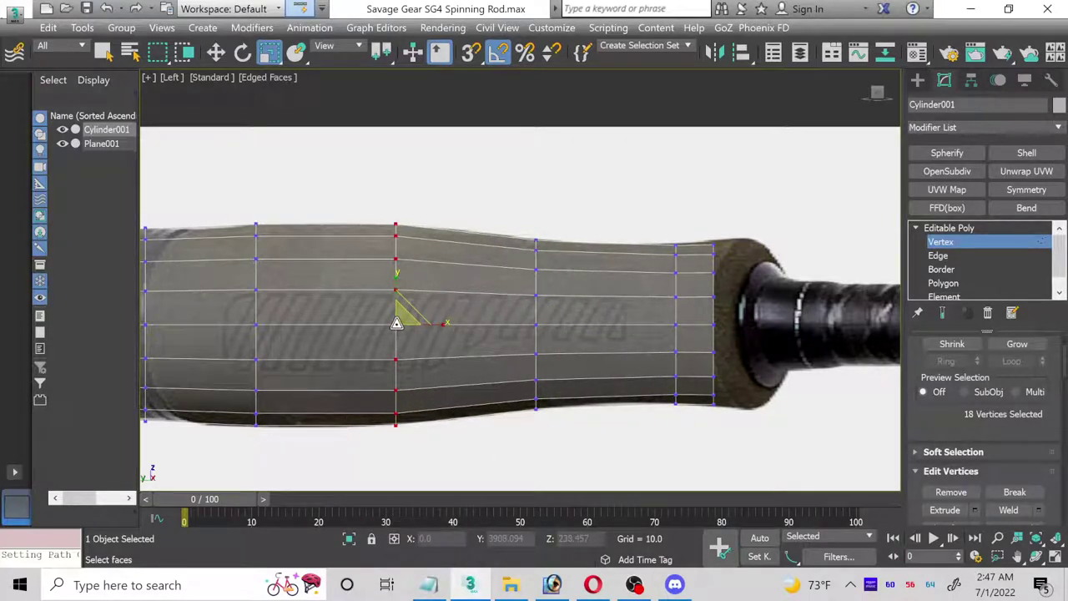
- Examine the selected edge loop between end cap and grip from the side and in perspective
middle_drag(326, 342, 537, 327)
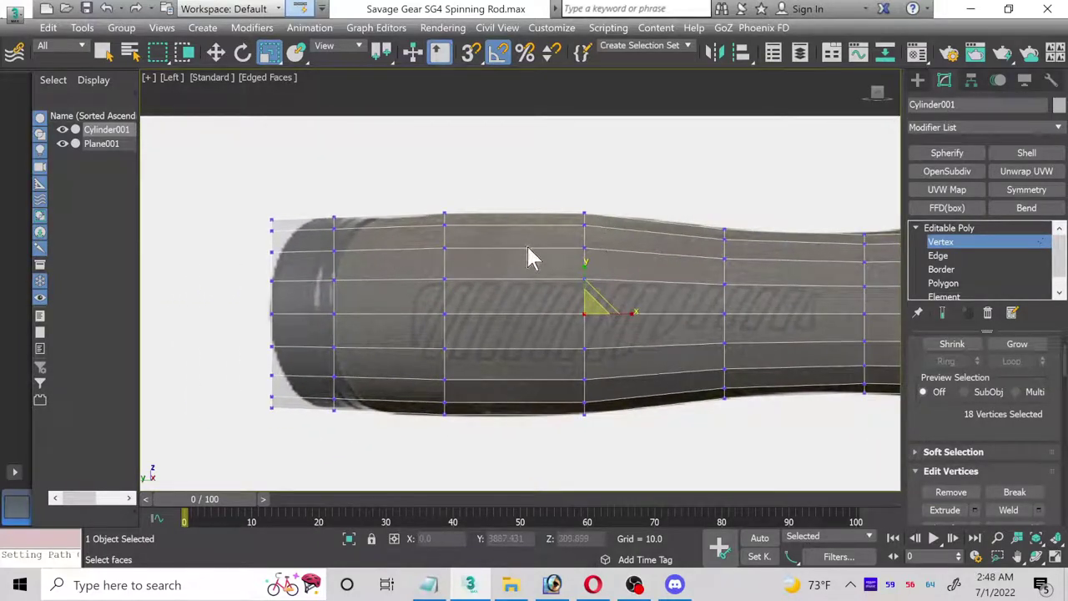
scroll(351, 302, up, 2)
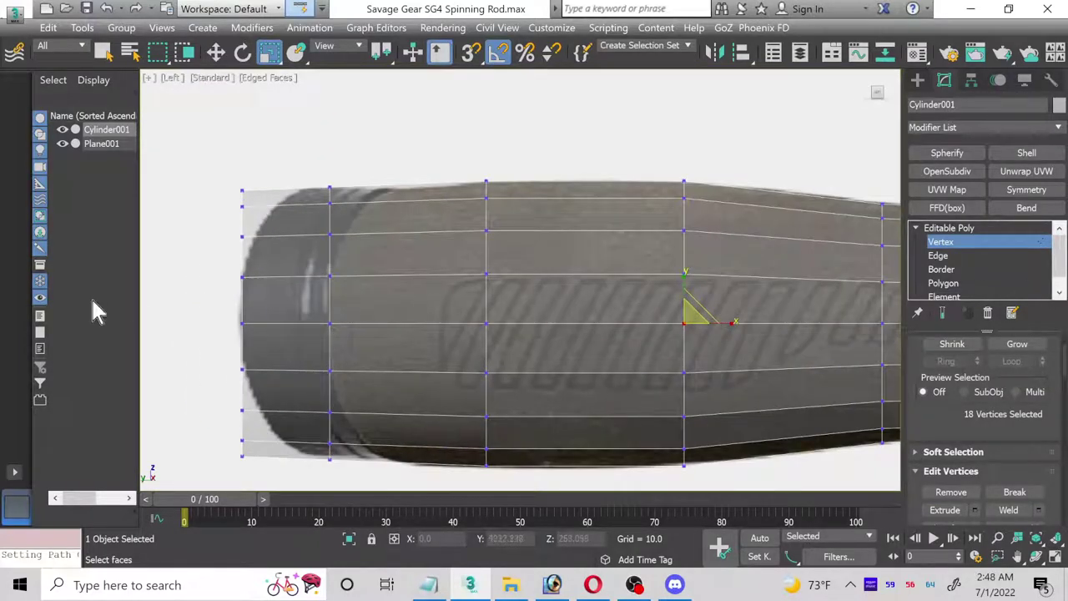
click(938, 257)
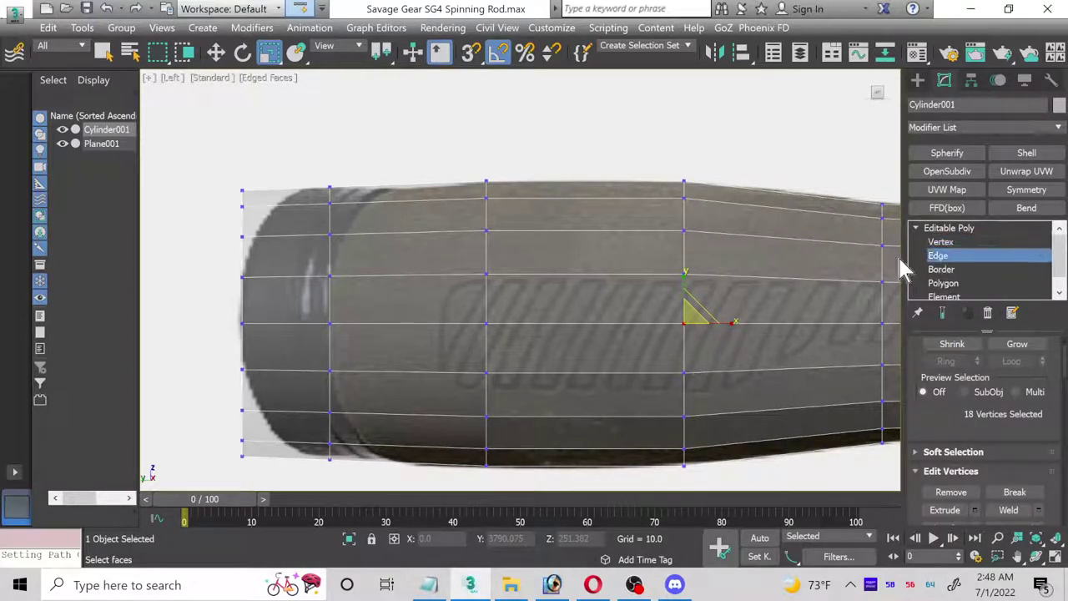
click(1056, 558)
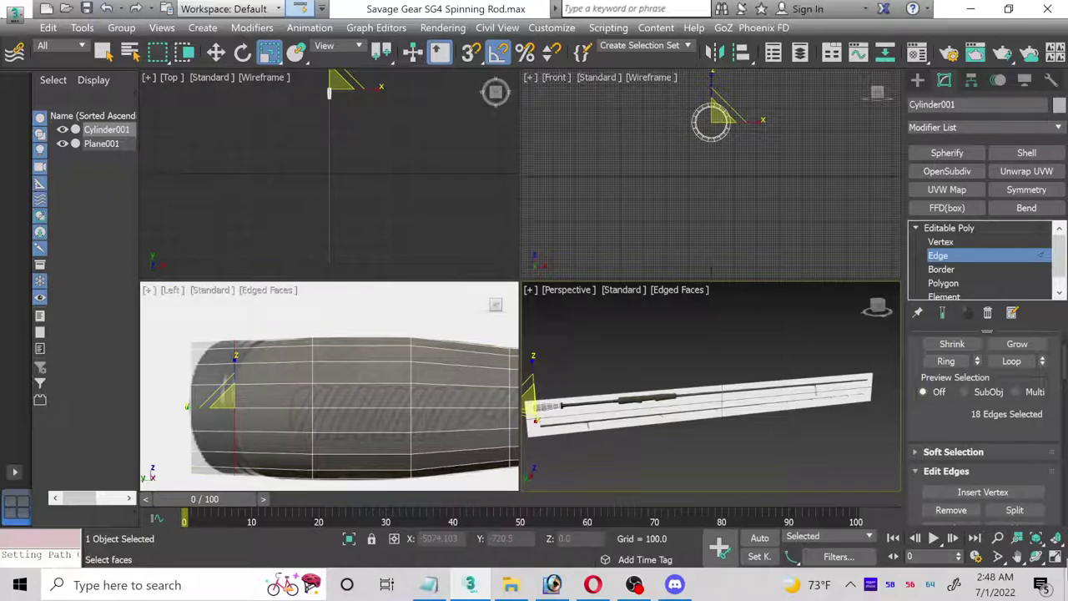
click(1056, 557)
click(1035, 558)
drag(547, 300, 288, 330)
scroll(287, 330, up, 5)
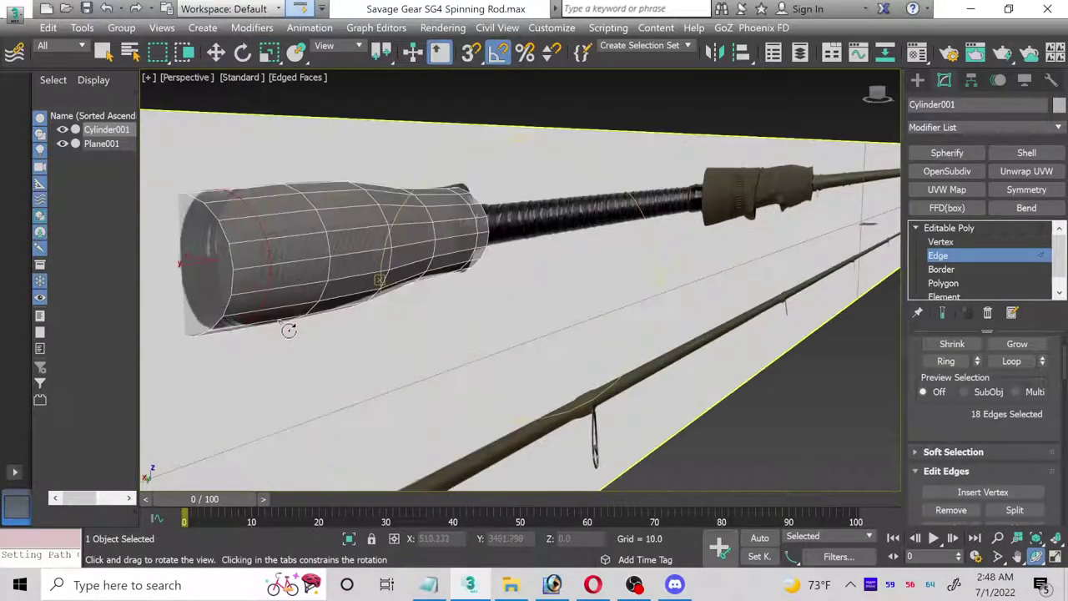
scroll(496, 272, up, 3)
mouse_move(496, 276)
mouse_down()
mouse_move(505, 291)
mouse_move(479, 276)
mouse_up()
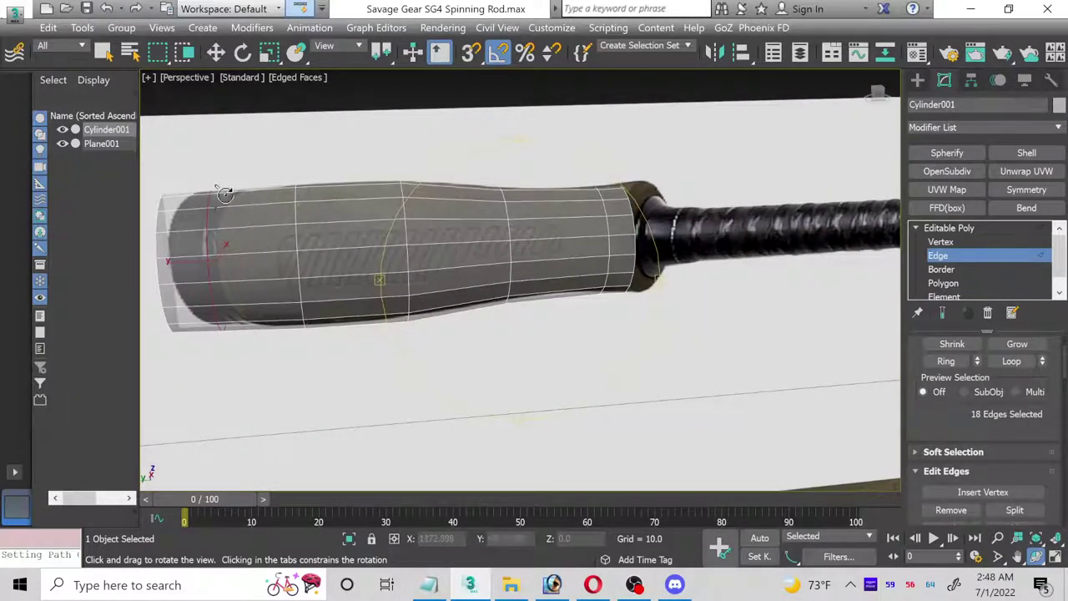
click(1056, 559)
right_click(257, 389)
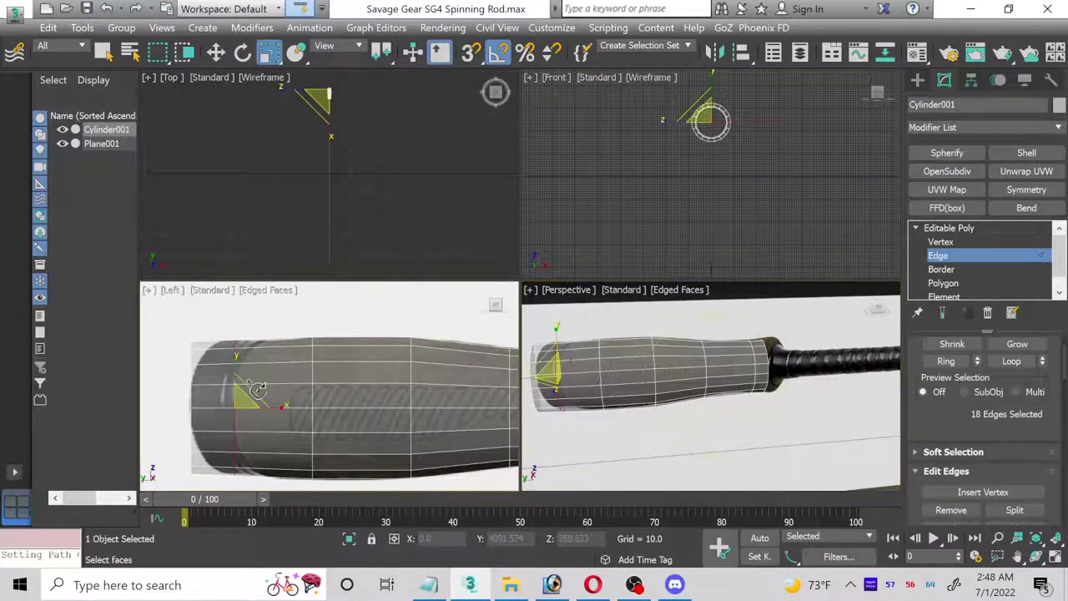
click(1055, 558)
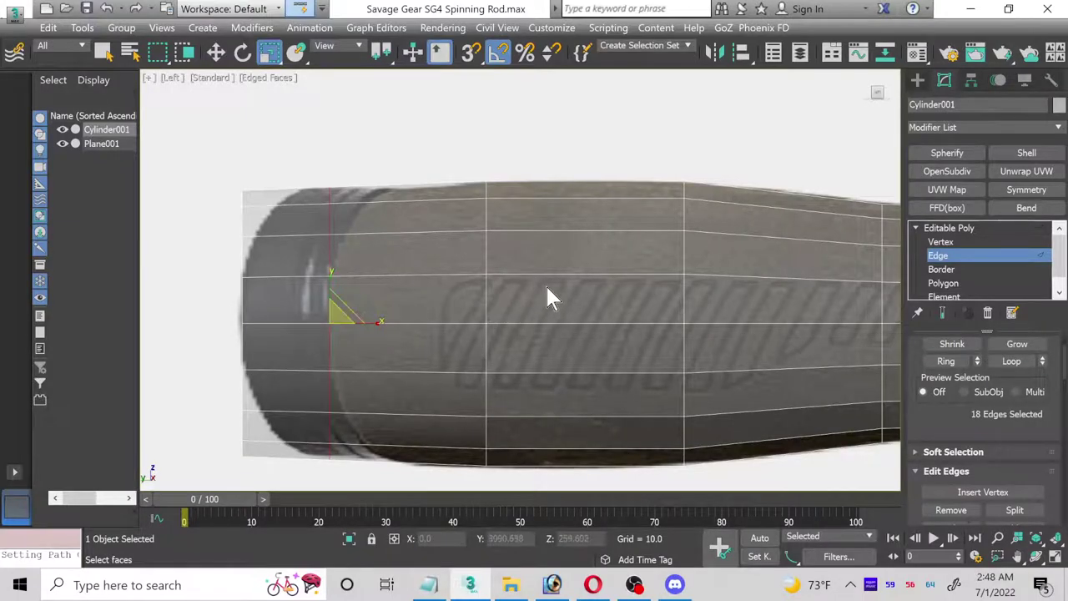
- Chamfer the edge loop between the end cap and the grip by about 2.98 with one segment
scroll(1013, 477, down, 2)
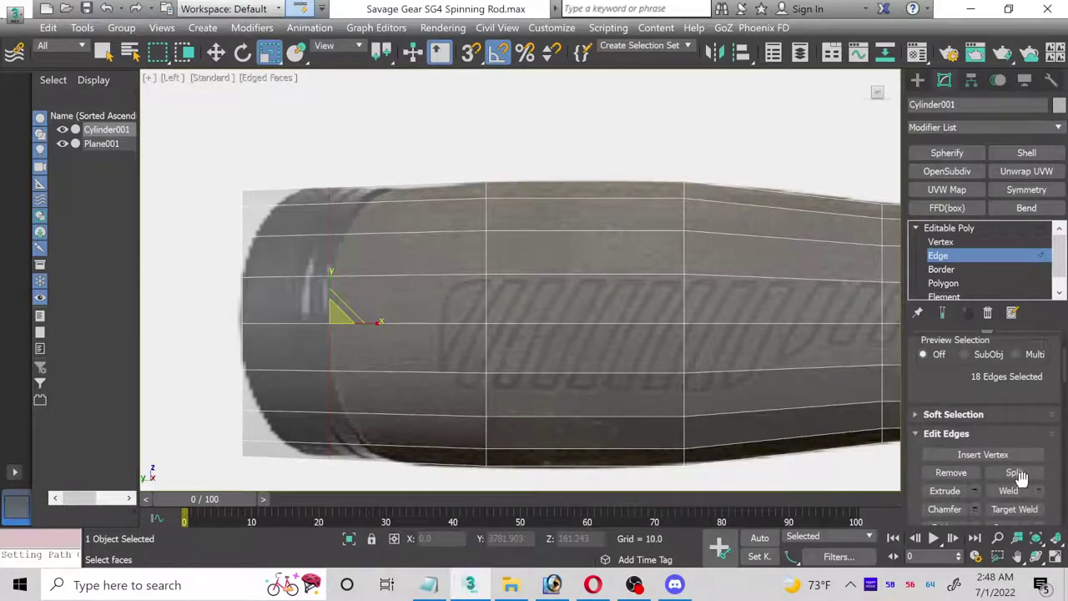
click(975, 472)
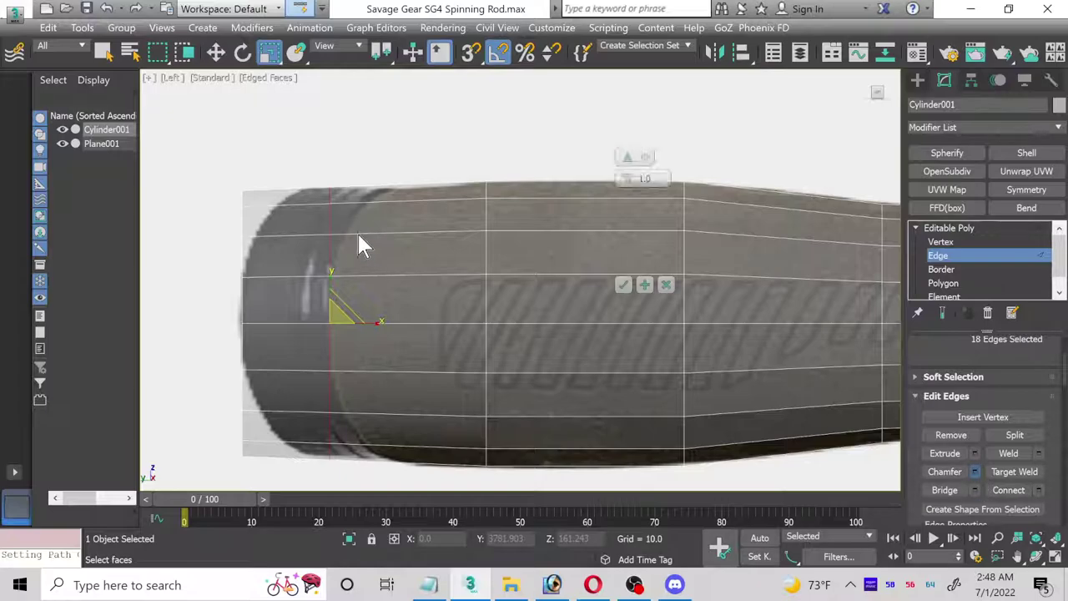
drag(622, 178, 621, 177)
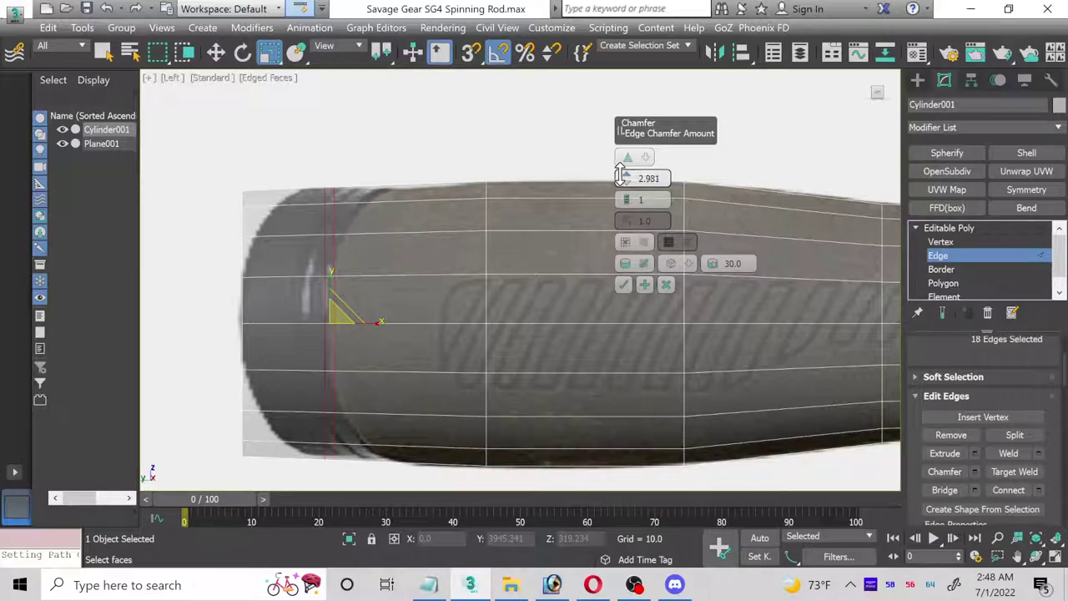
click(624, 284)
- Save the scene and select the whole narrow band of polygons between the two chamfered edge loops
click(952, 283)
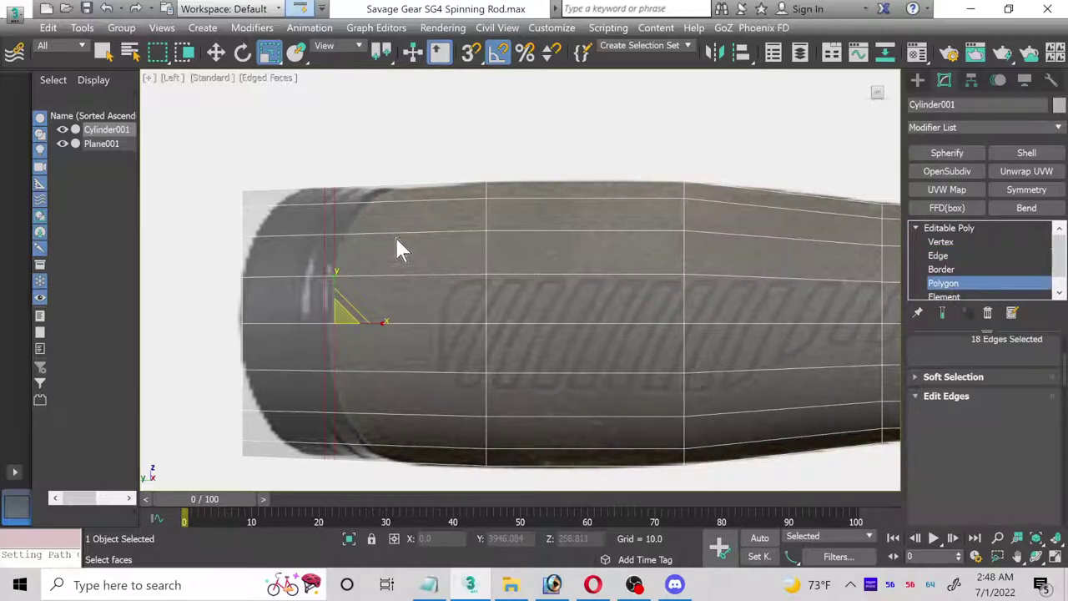
click(86, 8)
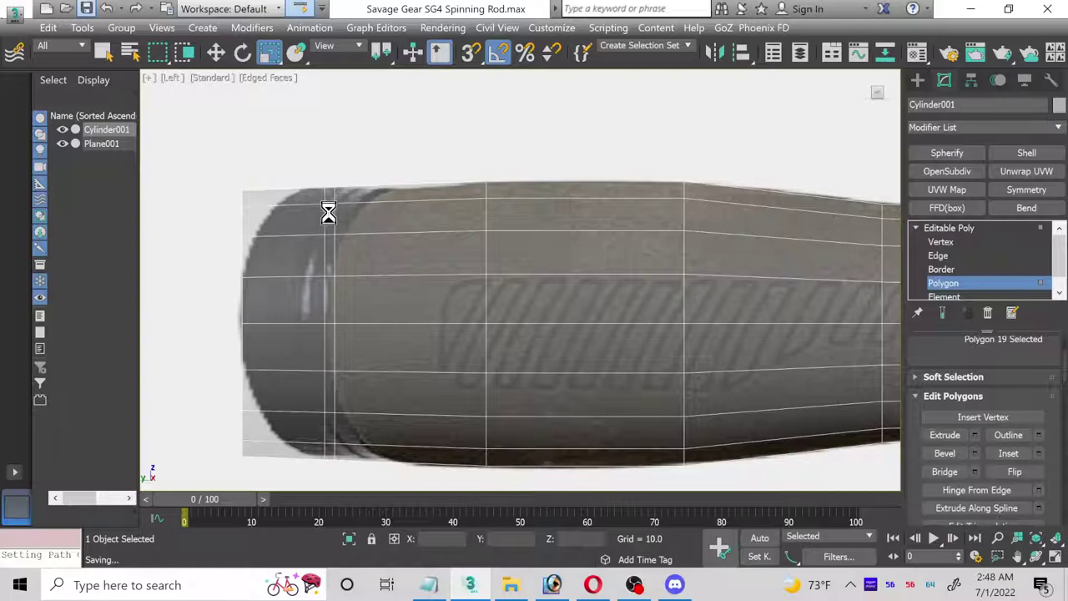
click(330, 211)
shift+click(332, 241)
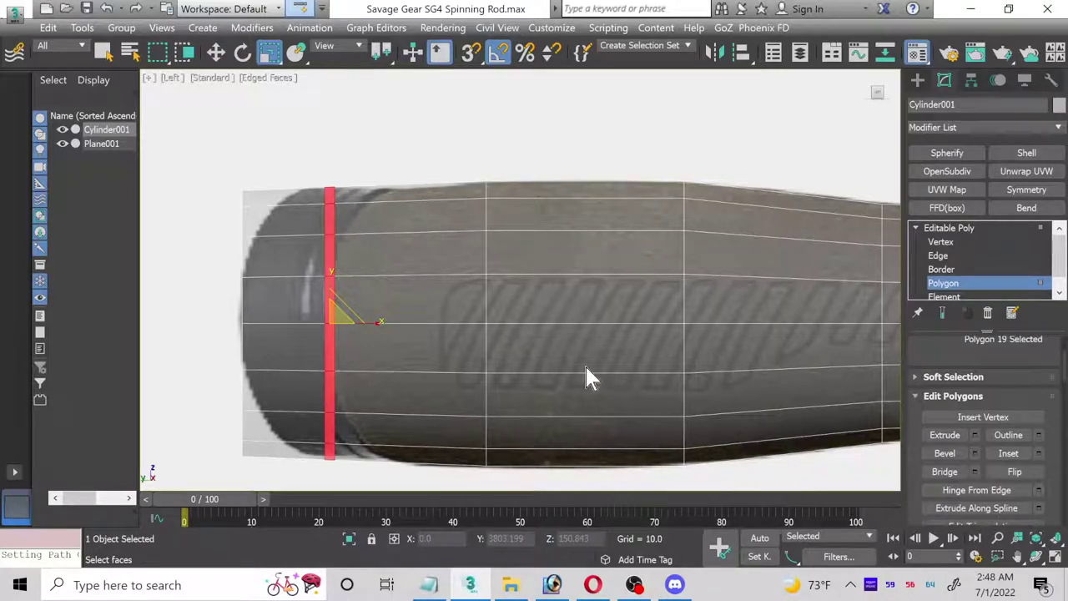
- Raise the opacity of the cylinder's material so the mesh shows as solid
key(m)
drag(673, 402, 680, 250)
click(715, 20)
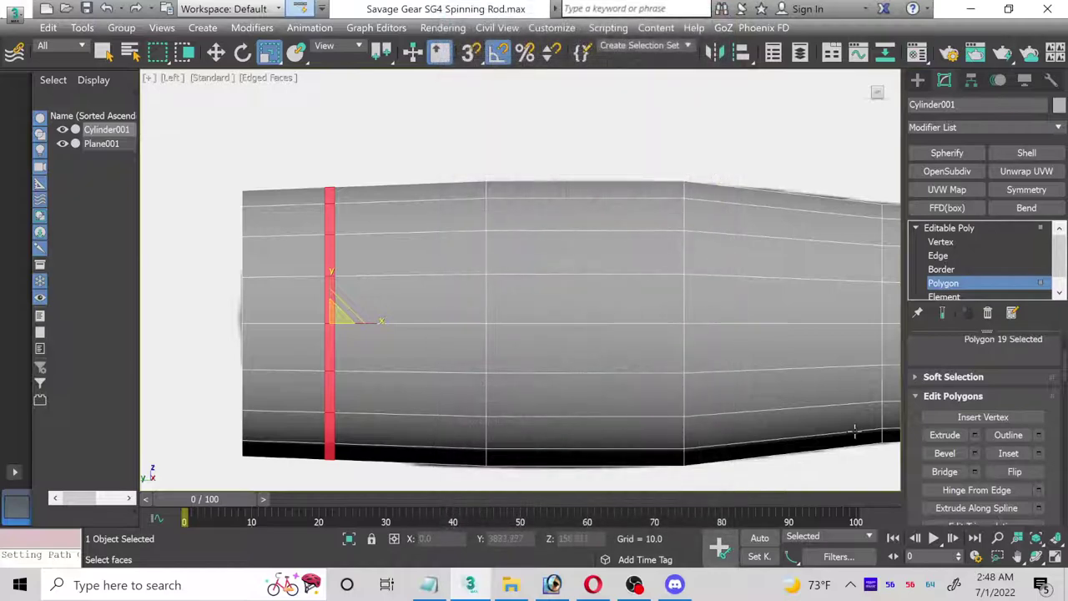
- Extrude the selected polygon band inward to a height of about -7.5 to cut a groove between end cap and grip
click(1055, 559)
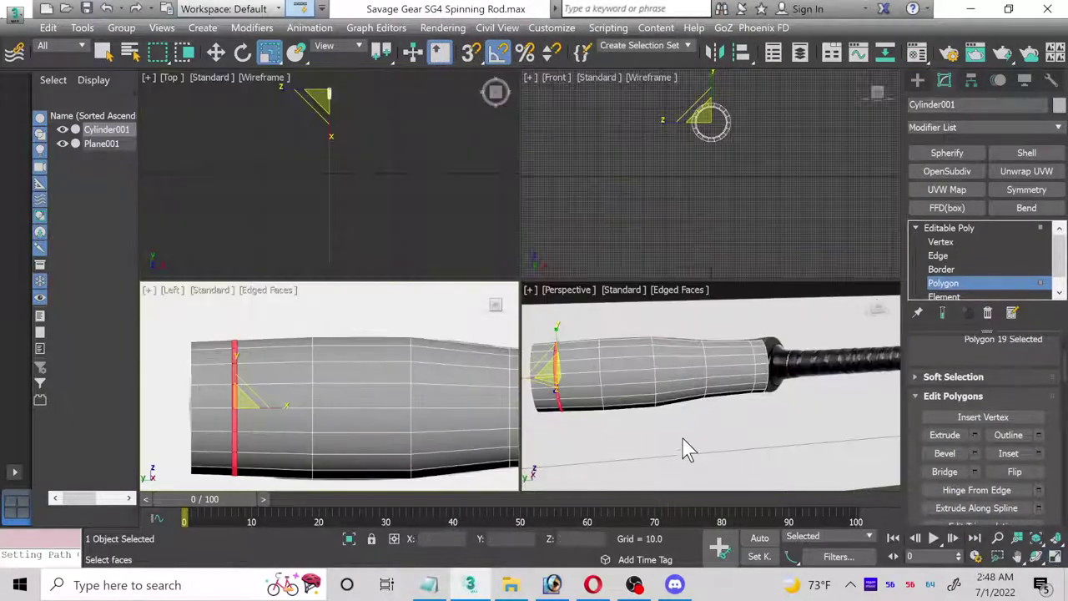
click(1055, 559)
click(1036, 556)
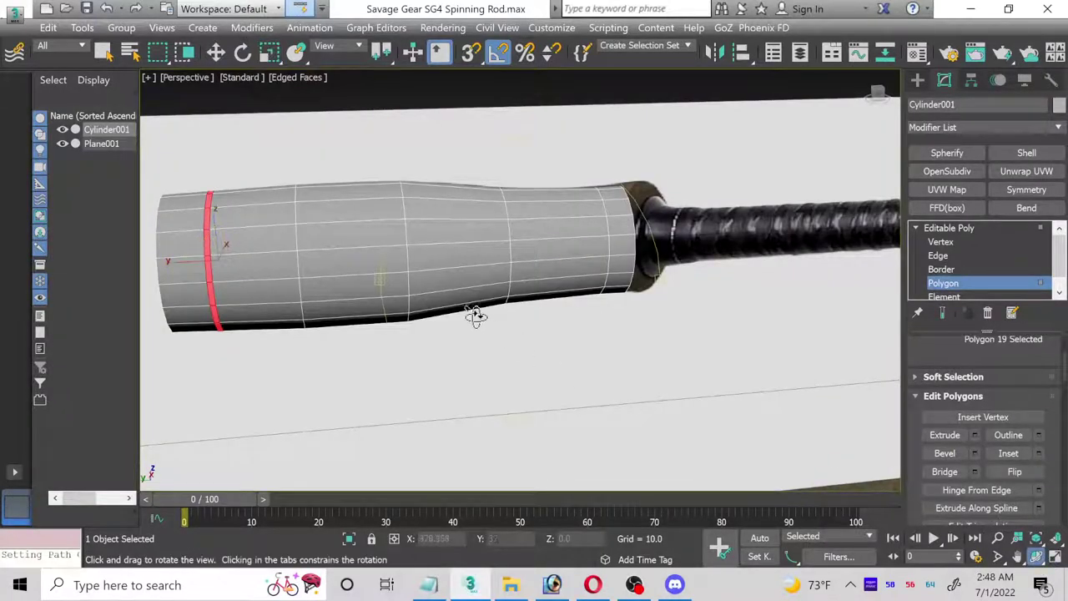
drag(476, 315, 502, 315)
scroll(466, 308, up, 2)
scroll(197, 291, up, 2)
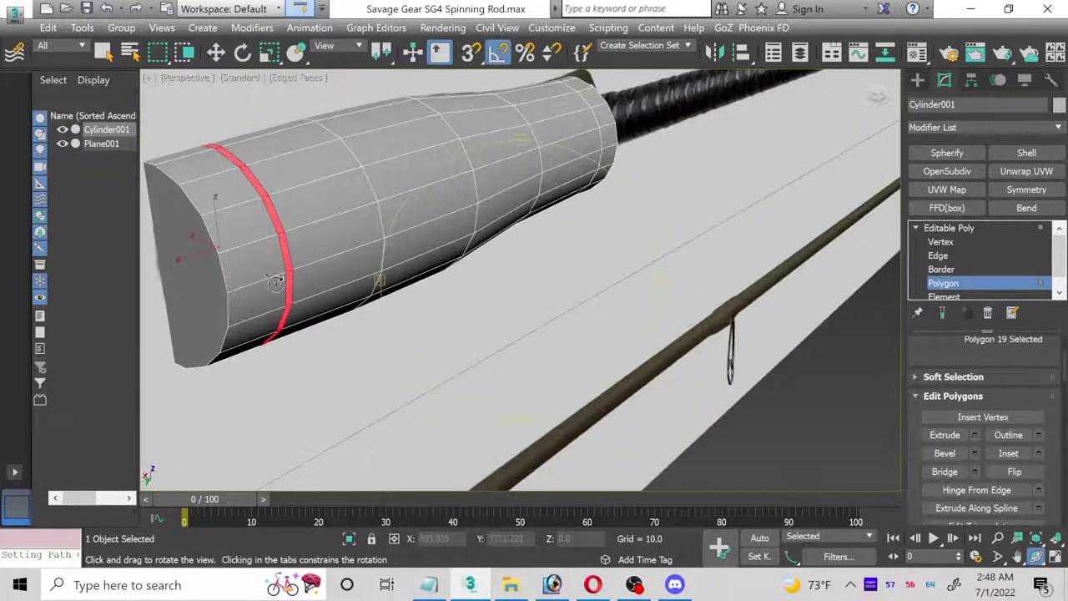
scroll(334, 292, up, 2)
middle_drag(354, 302, 423, 330)
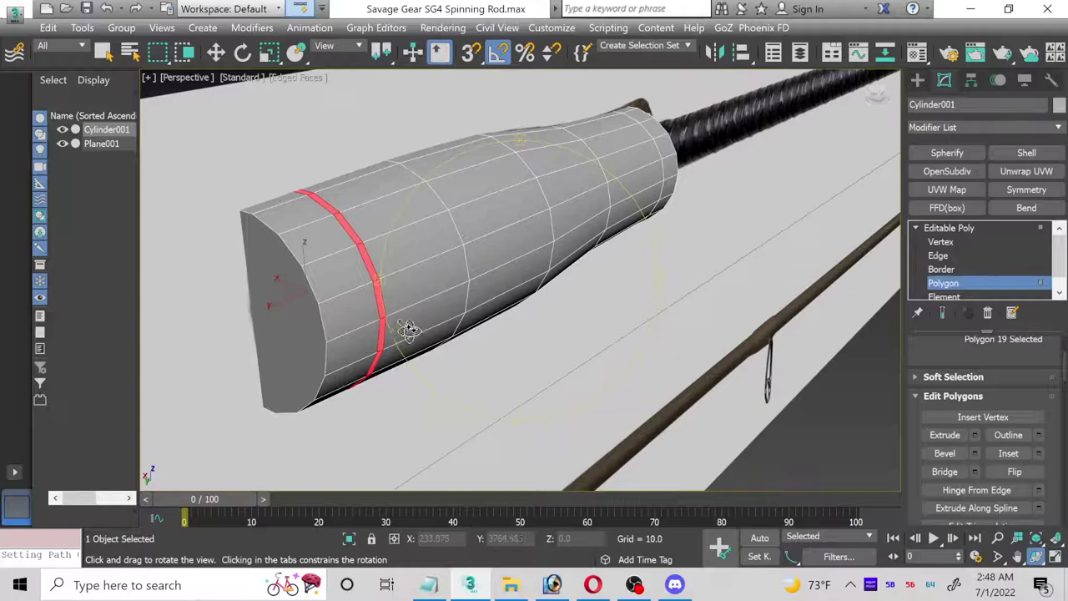
mouse_move(445, 279)
mouse_down()
mouse_move(473, 279)
mouse_move(463, 278)
mouse_up()
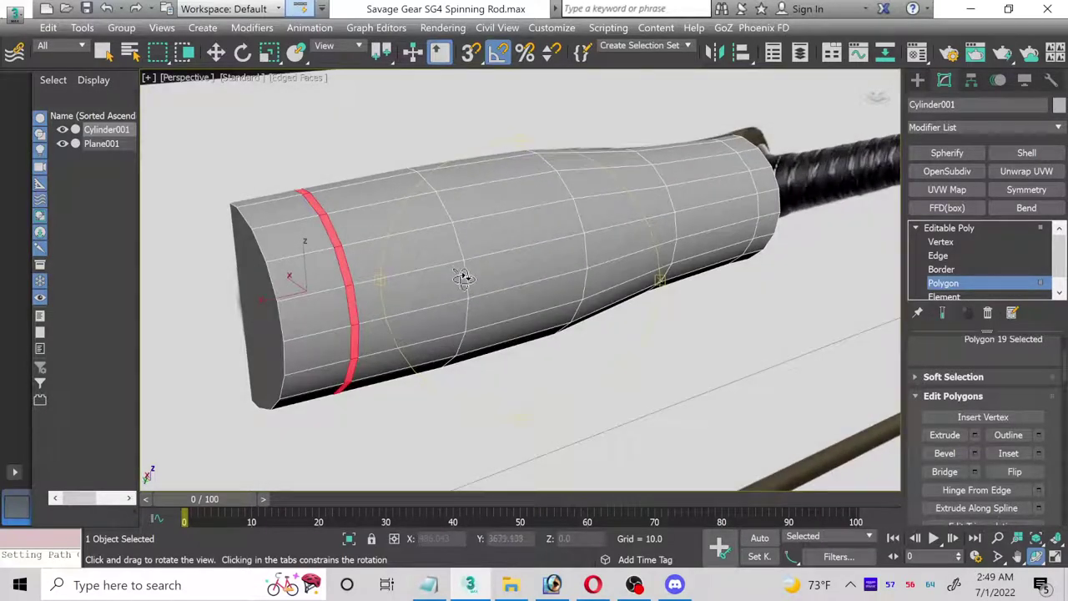
click(974, 434)
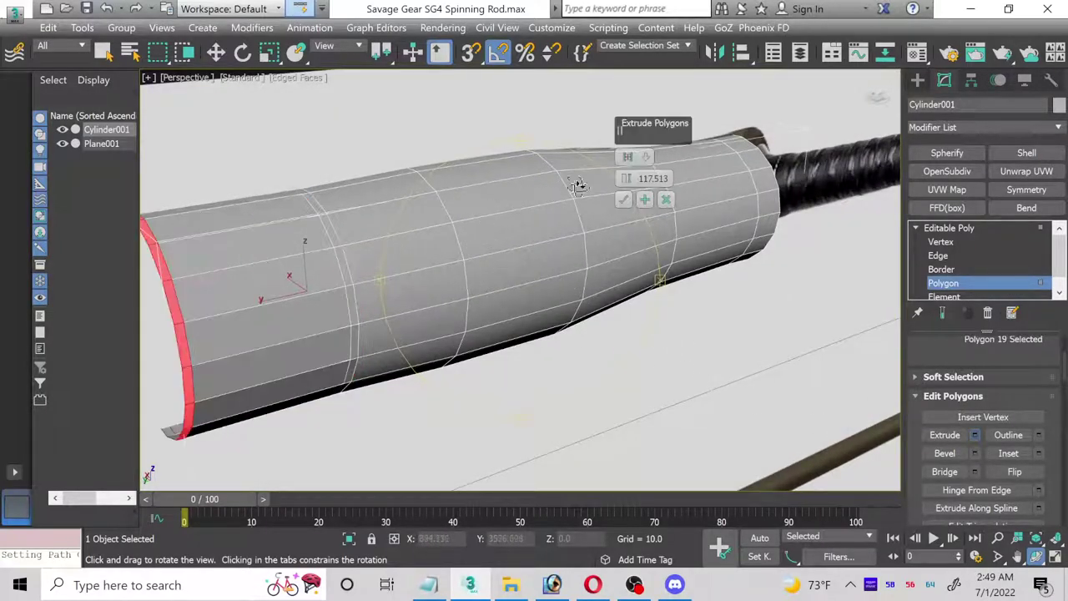
drag(627, 177, 641, 322)
drag(639, 187, 658, 483)
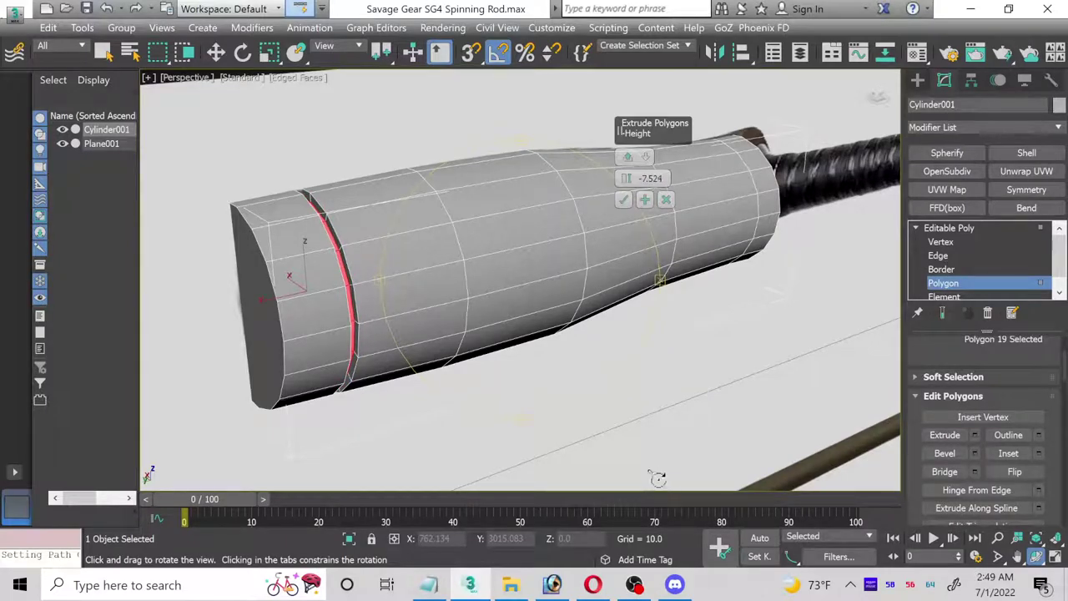
click(624, 199)
- Connect the ring of short edges across the groove's floor with two segments and a pinch of 95
scroll(361, 243, up, 3)
alt+middle_drag(461, 281, 341, 256)
click(940, 256)
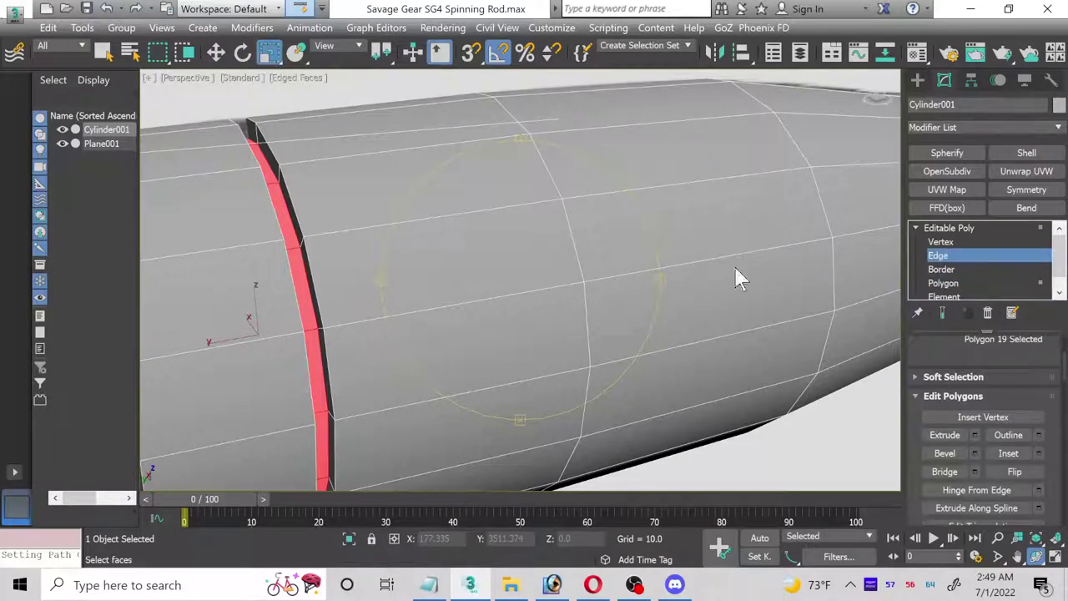
scroll(298, 252, up, 4)
click(291, 257)
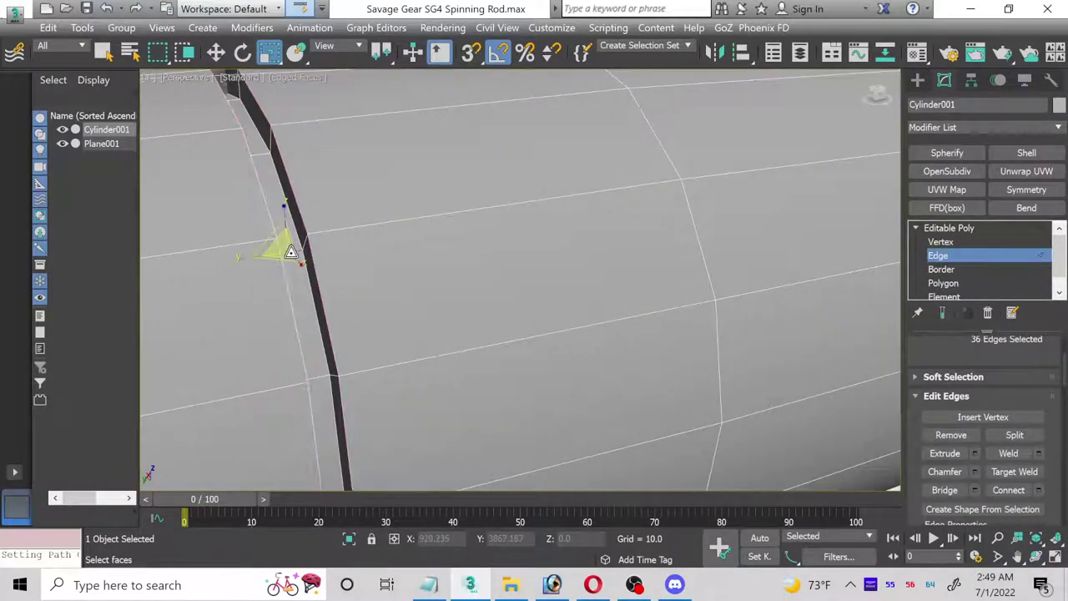
scroll(951, 355, up, 2)
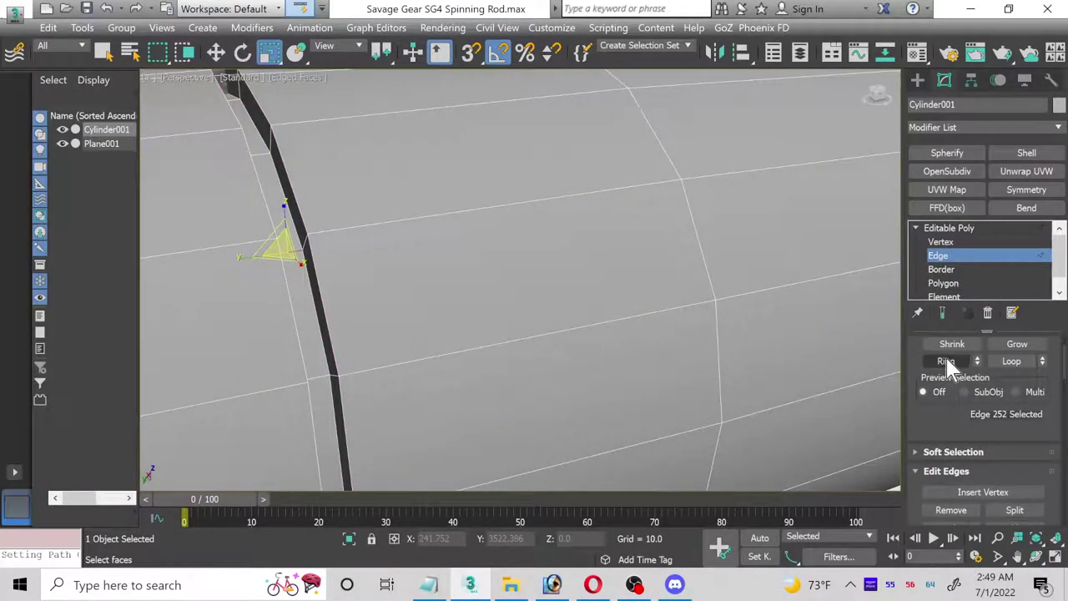
click(949, 361)
scroll(982, 396, down, 3)
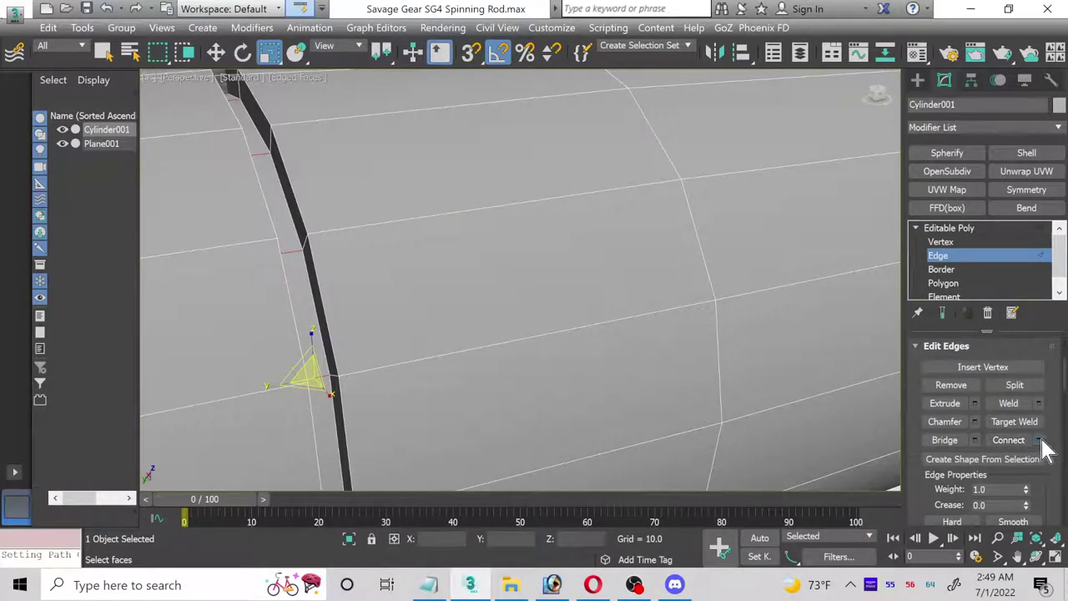
click(1040, 440)
drag(624, 157, 623, 150)
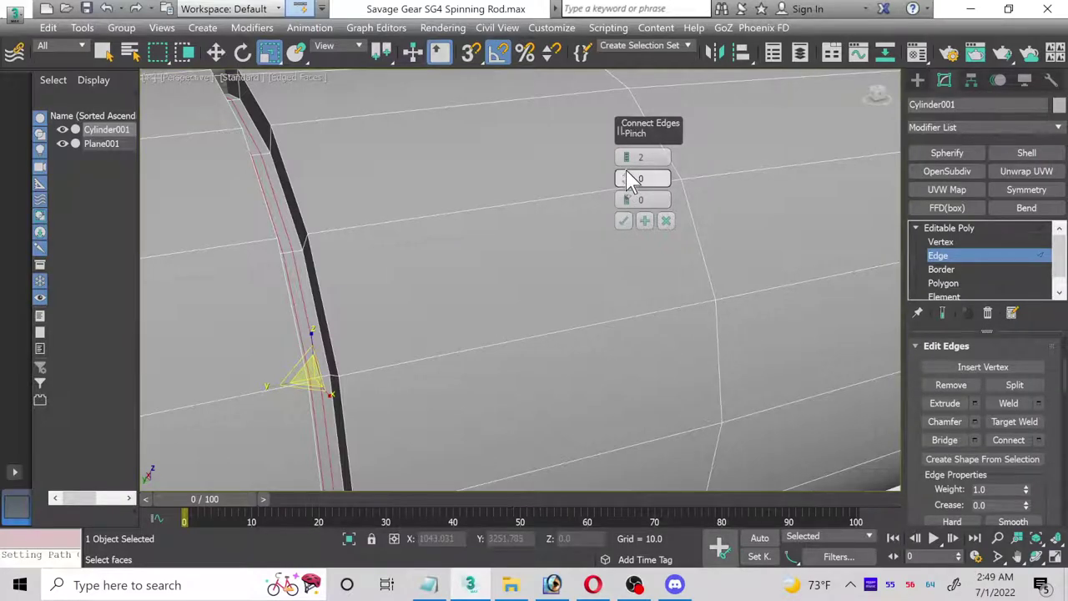
drag(625, 176, 619, 111)
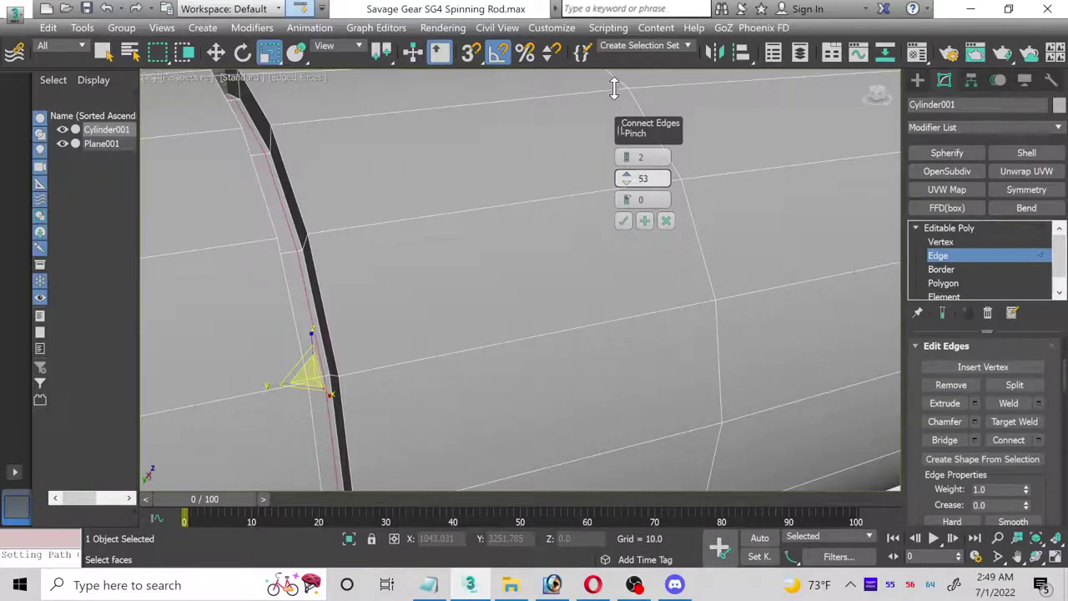
drag(604, 63, 600, 19)
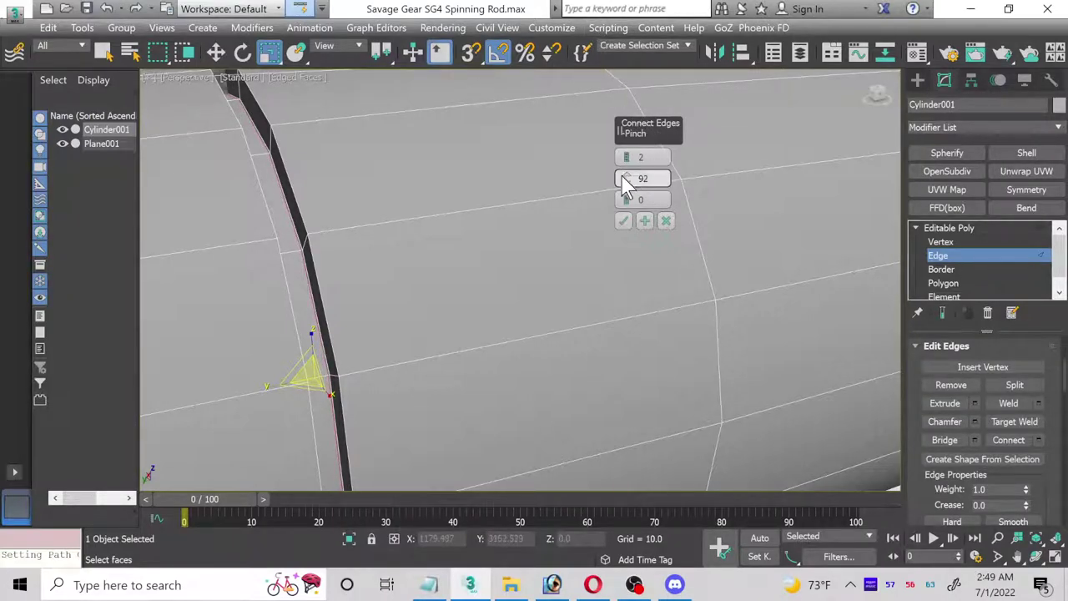
drag(621, 177, 622, 177)
click(623, 220)
- Connect the edge ring on the groove's grip-side wall with two segments and a pinch of 95
middle_drag(295, 251, 312, 239)
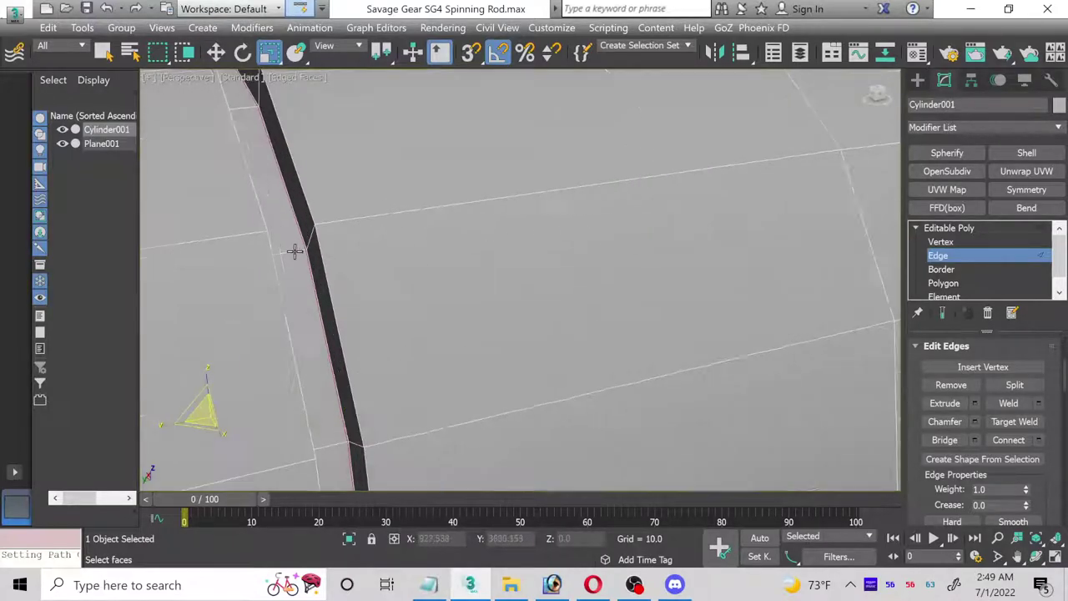
click(311, 238)
scroll(1018, 443, up, 5)
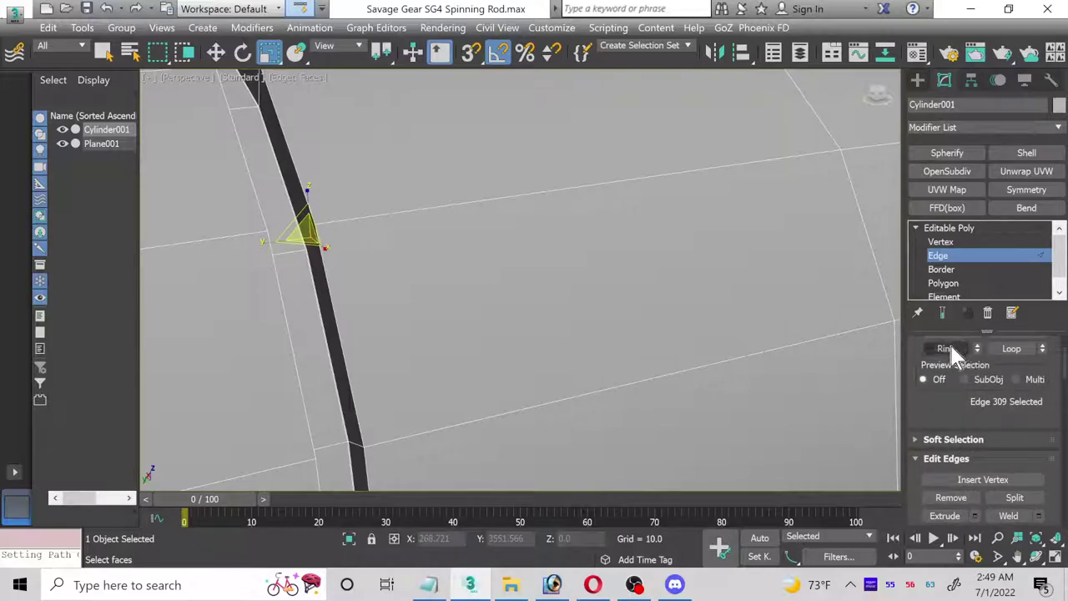
click(949, 349)
scroll(1002, 370, down, 3)
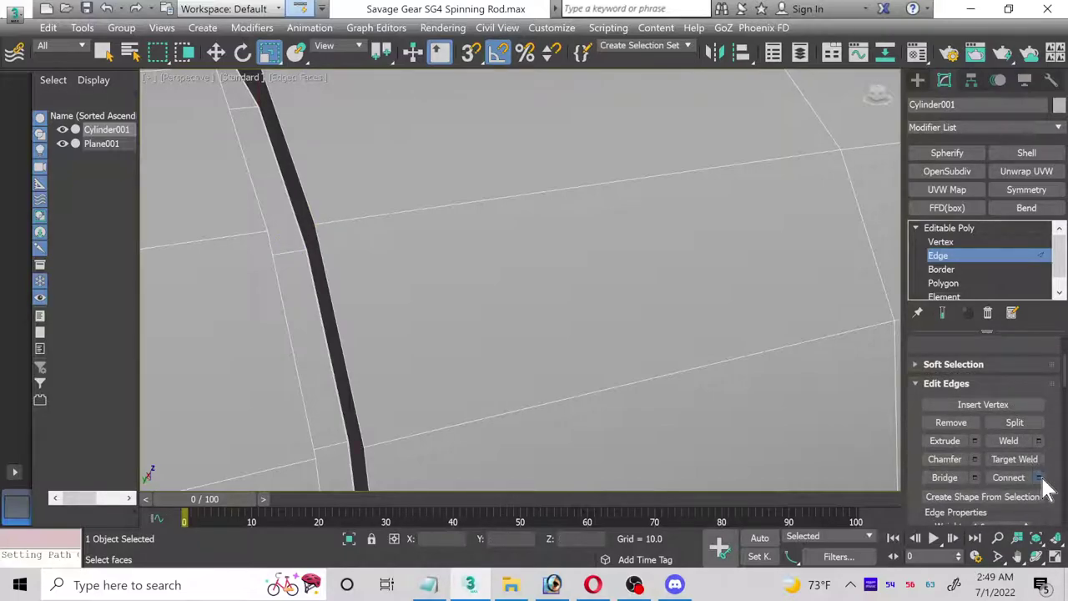
click(1039, 477)
click(619, 220)
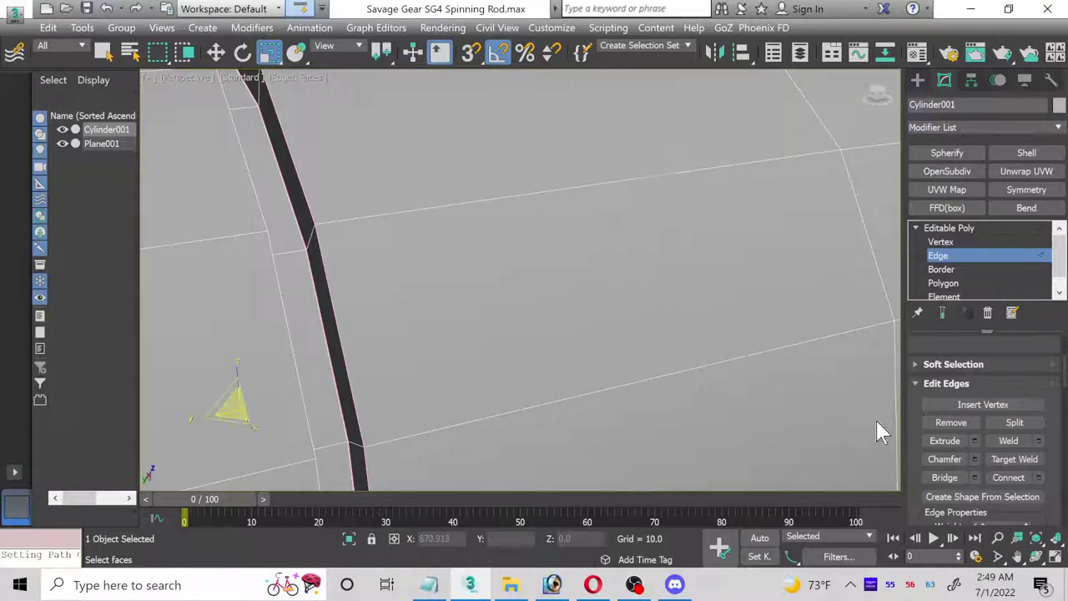
- Connect the edge ring on the groove's end-cap-side wall with two segments and a pinch of 95
click(1036, 556)
drag(429, 312, 361, 302)
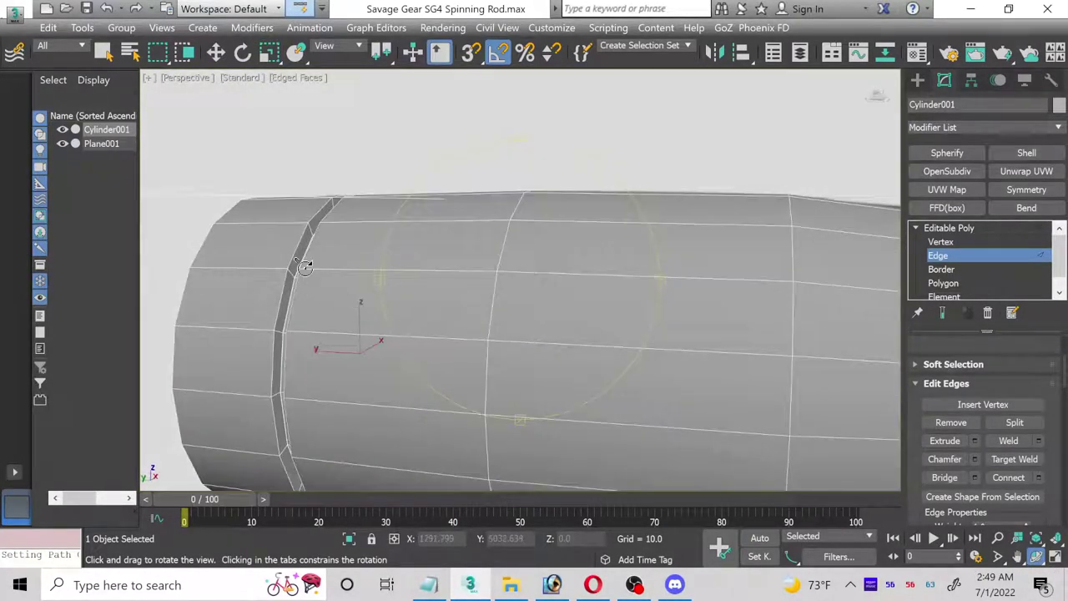
drag(275, 169, 262, 95)
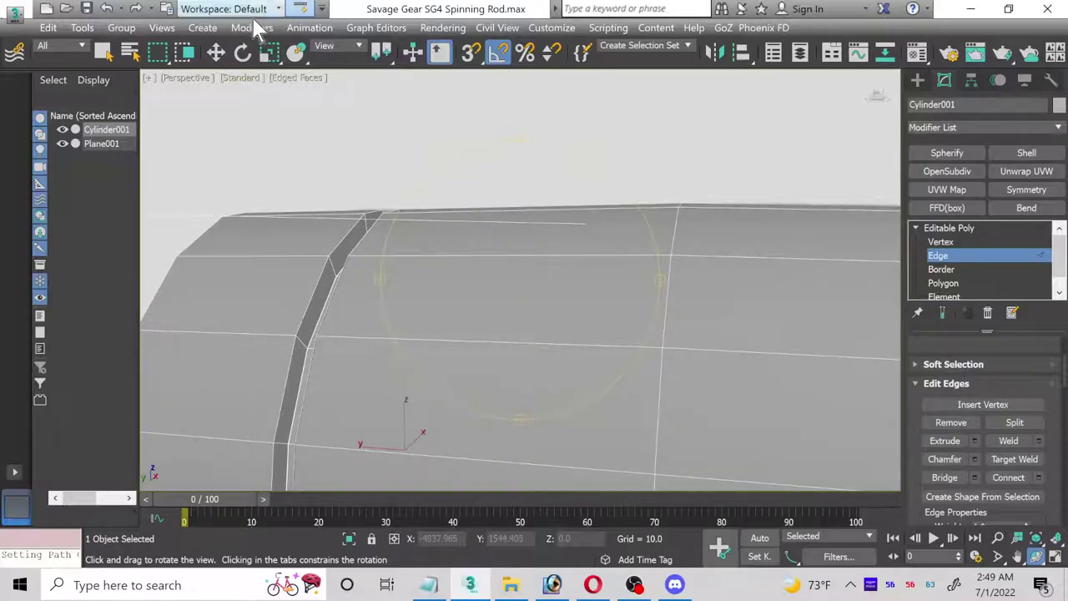
click(216, 52)
alt+middle_drag(284, 250, 311, 278)
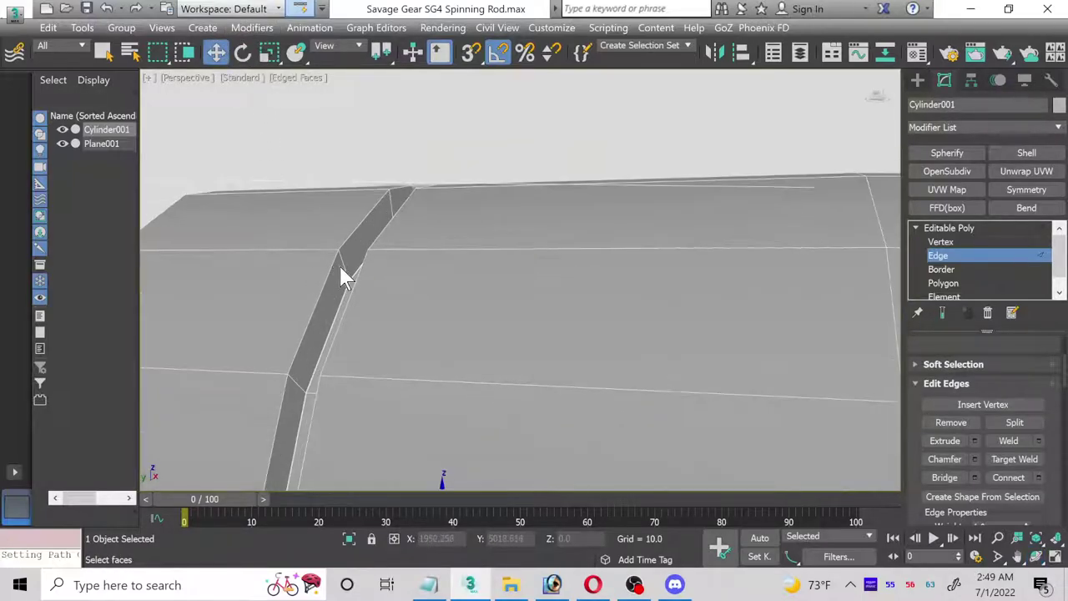
click(343, 265)
scroll(960, 392, up, 3)
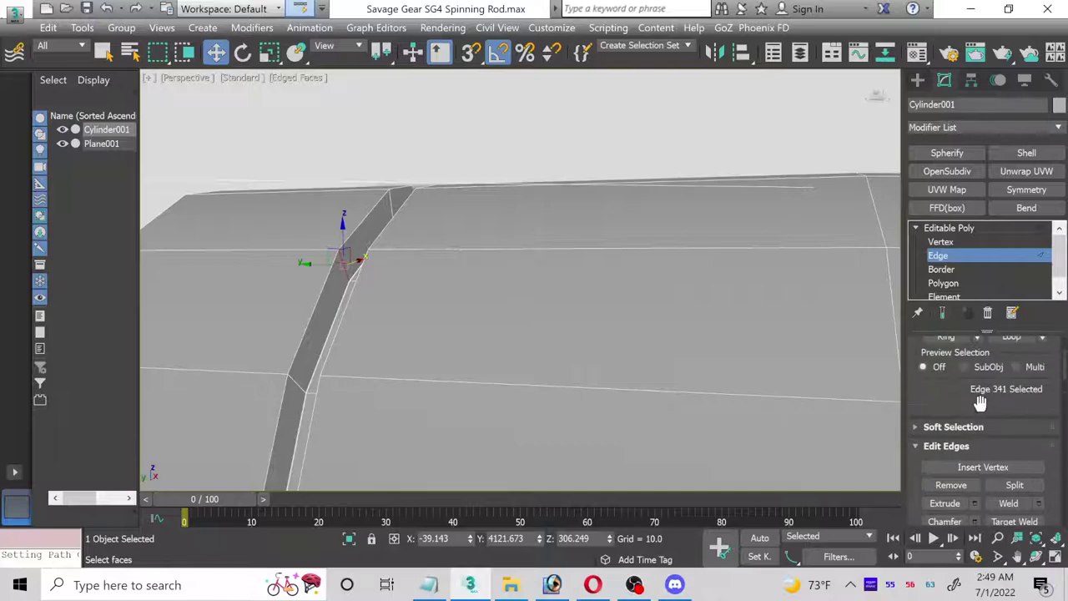
click(936, 354)
scroll(952, 376, down, 2)
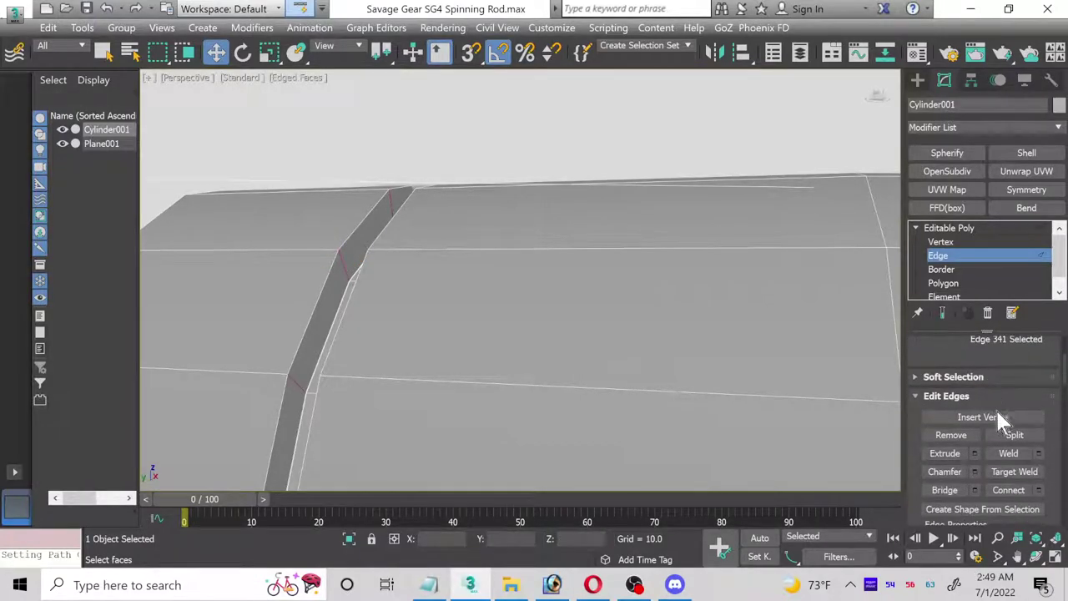
click(1039, 491)
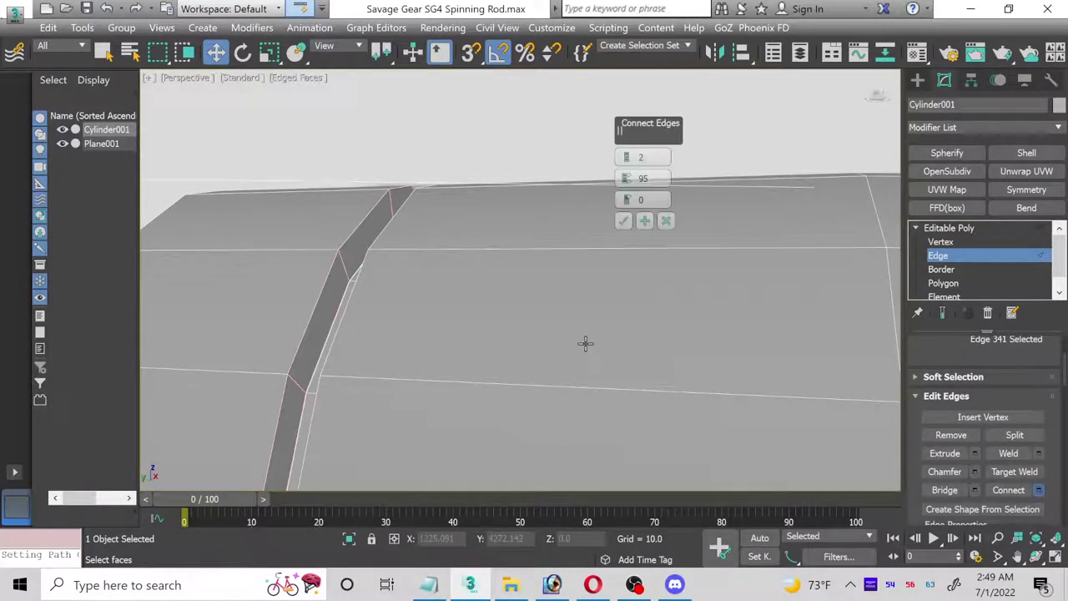
click(624, 221)
- Start connecting the ring of lengthwise edges in the grip section beside the groove, using one segment
scroll(546, 255, down, 4)
middle_drag(431, 312, 412, 271)
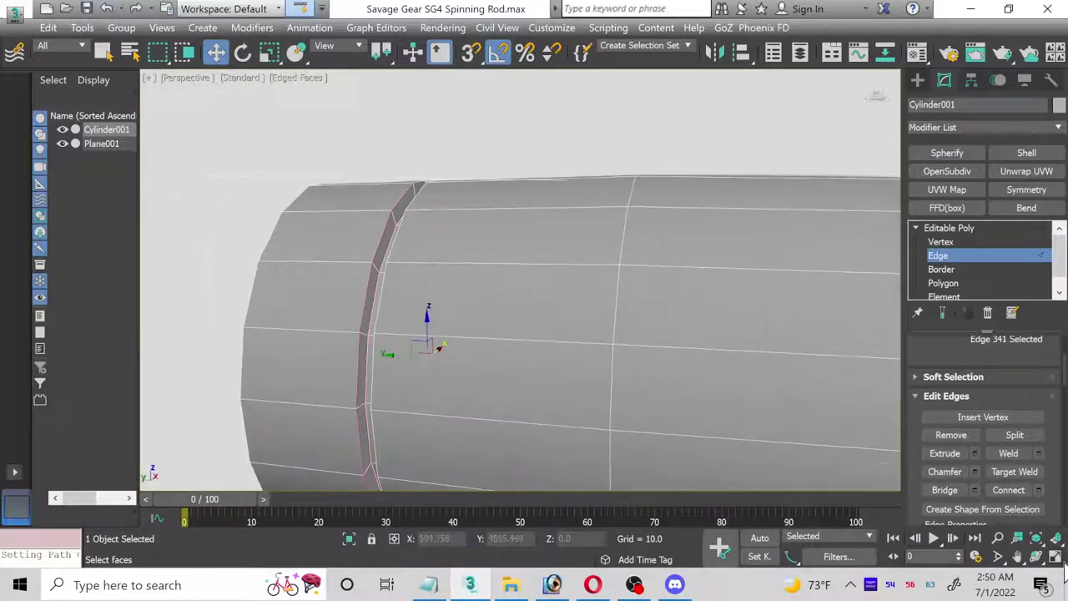
key(ctrl+r)
mouse_move(475, 328)
mouse_down()
mouse_move(489, 320)
mouse_move(480, 323)
mouse_up()
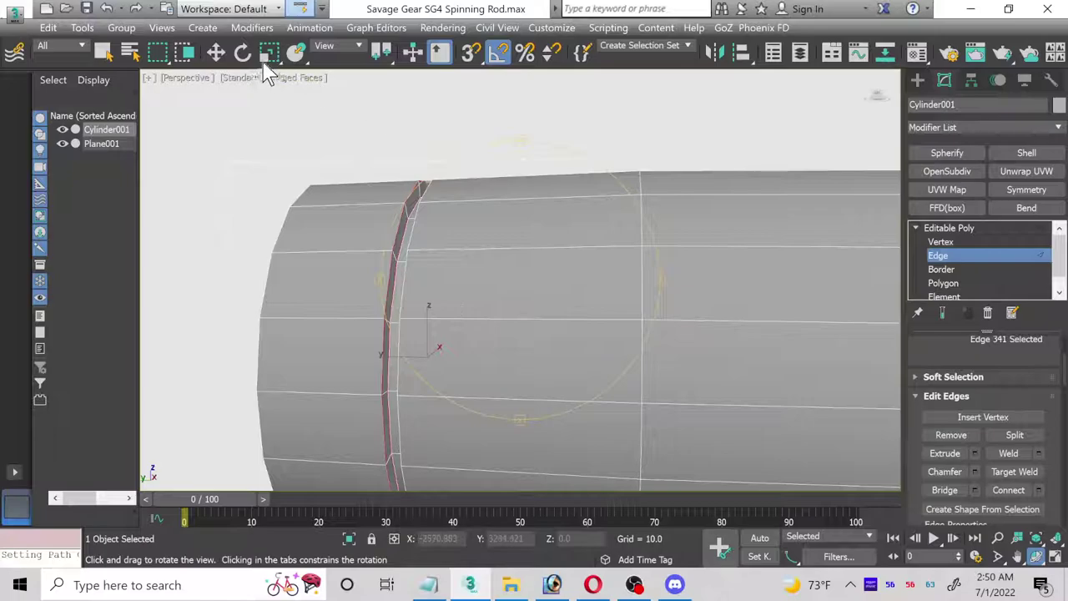
click(215, 52)
click(501, 247)
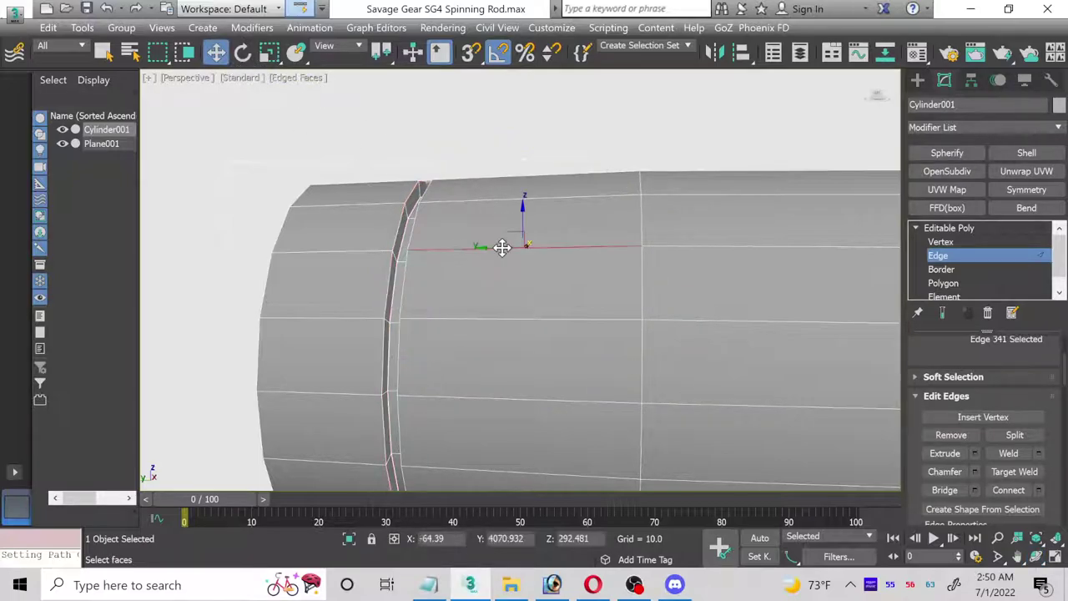
scroll(939, 420, up, 3)
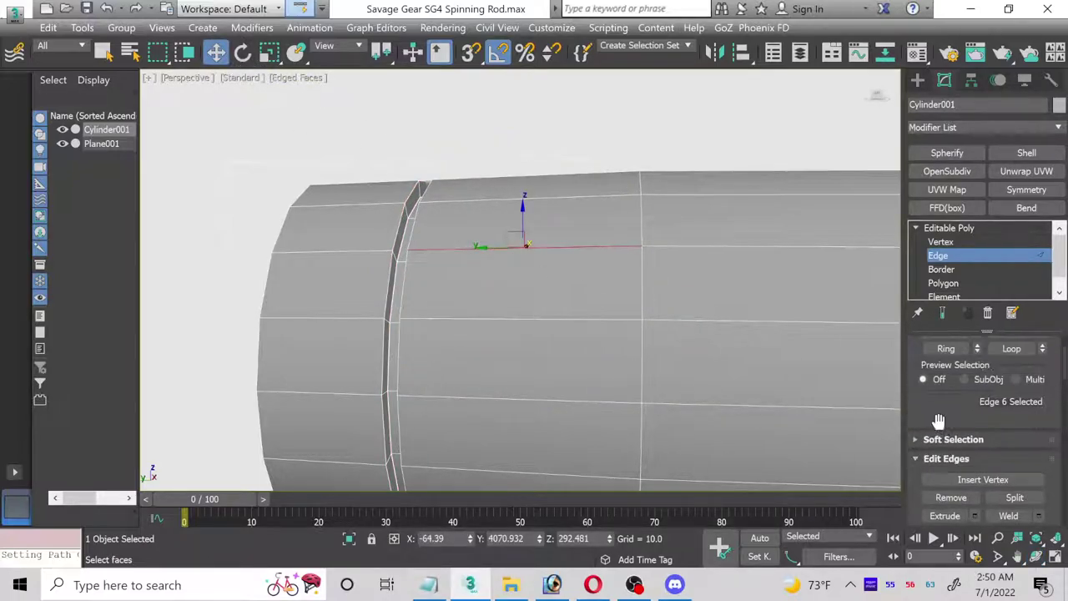
click(940, 349)
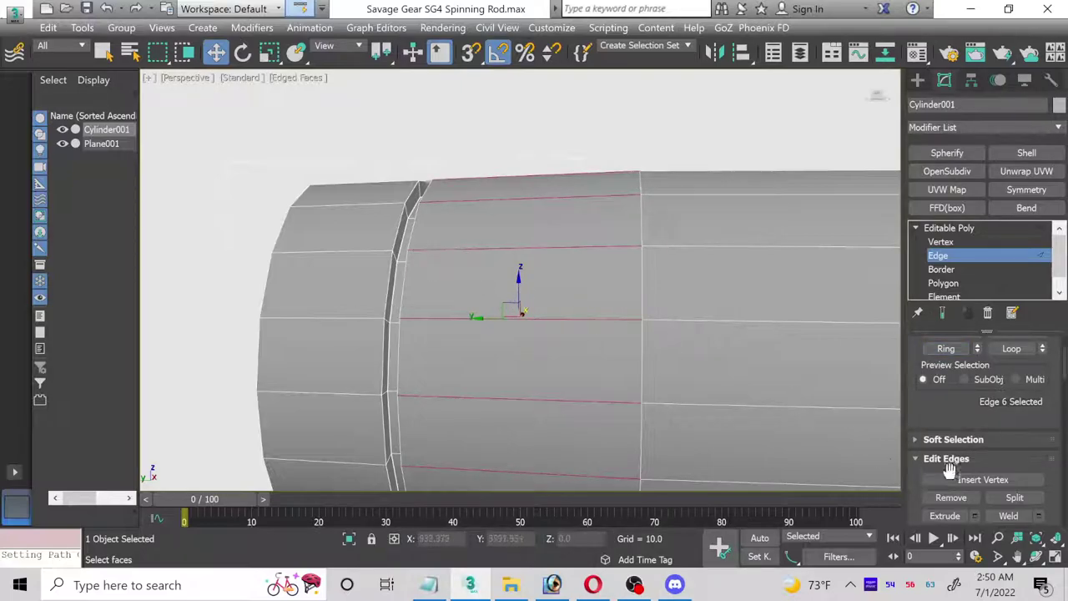
scroll(931, 471, down, 2)
click(1039, 515)
double_click(643, 156)
text(1)
key(Return)
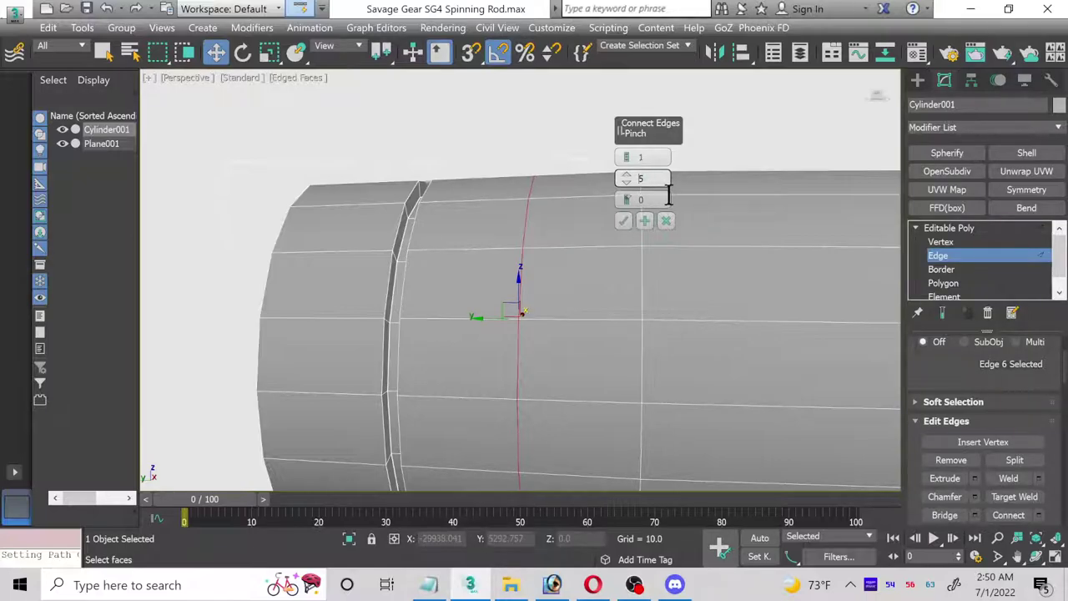
- Set the connection's pinch to 1 and slide to 98 so the new loop sits tight against the groove's grip side
drag(626, 177, 624, 182)
drag(626, 200, 656, 177)
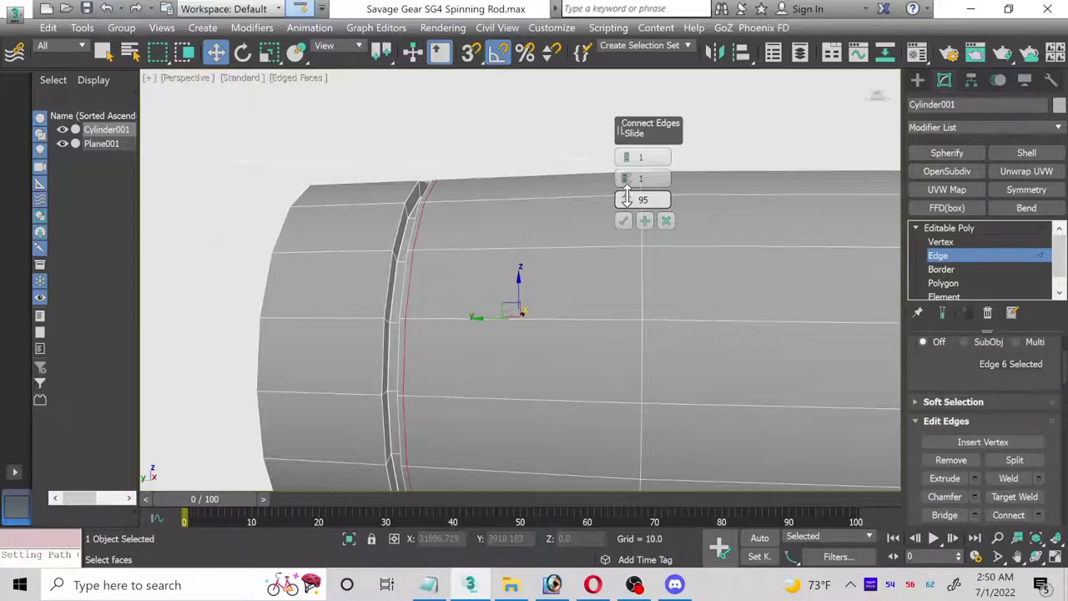
click(626, 203)
click(626, 204)
click(627, 205)
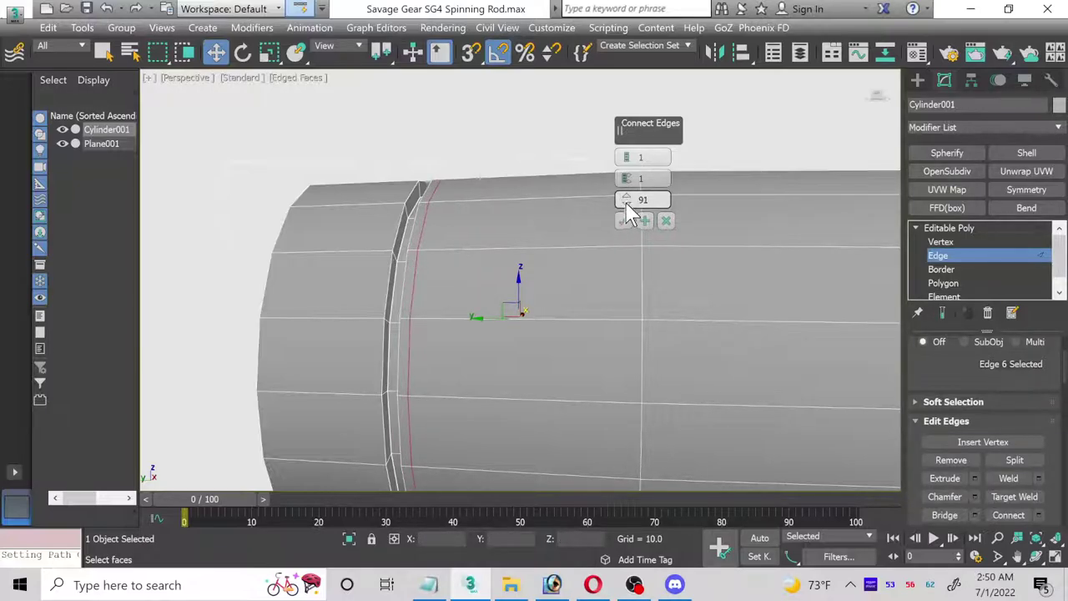
click(626, 200)
click(625, 197)
click(625, 197)
click(626, 197)
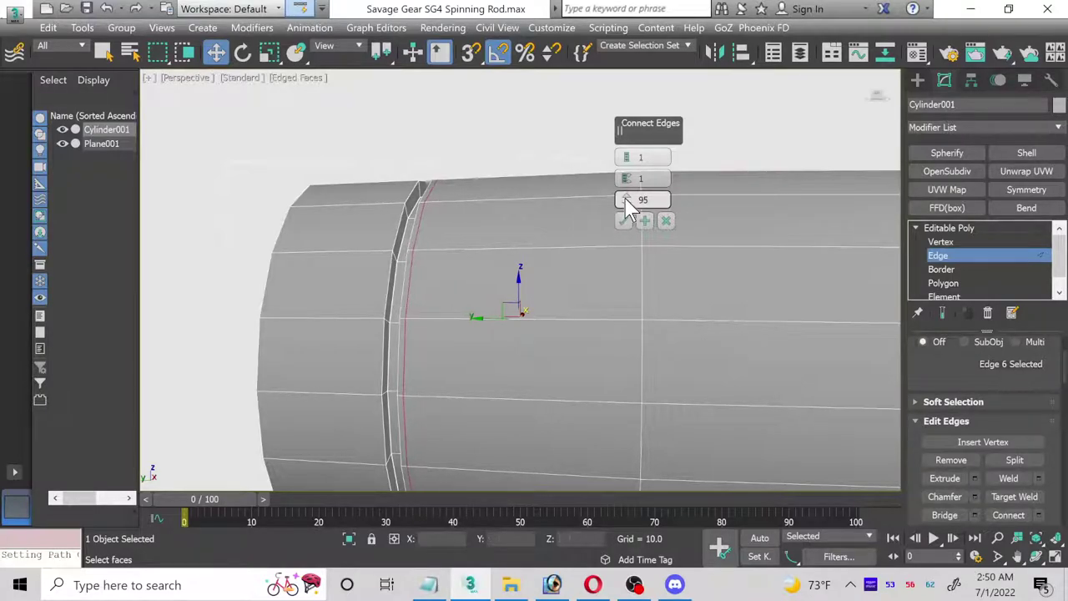
click(625, 198)
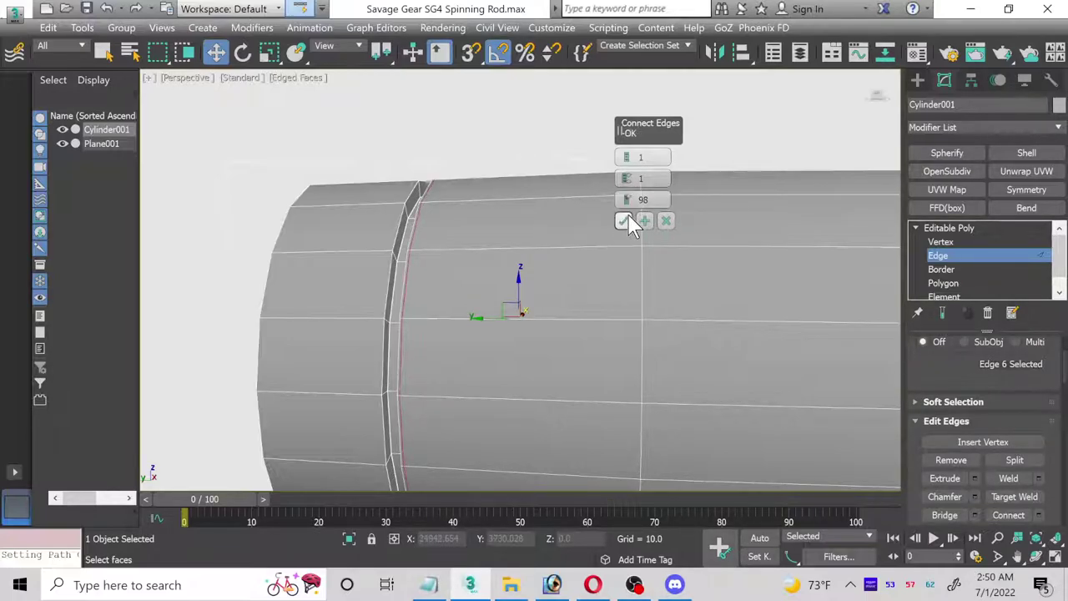
click(626, 219)
- Connect the end cap's lengthwise edge ring with one segment, pinch 1 and slide 98, placing the loop beside the groove
click(333, 317)
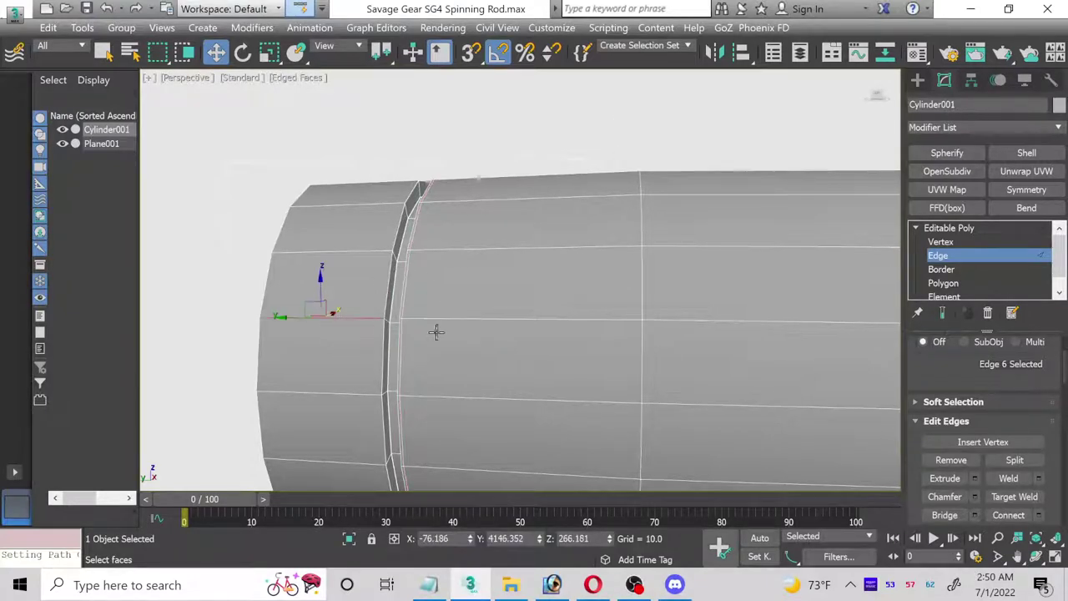
scroll(975, 405, up, 2)
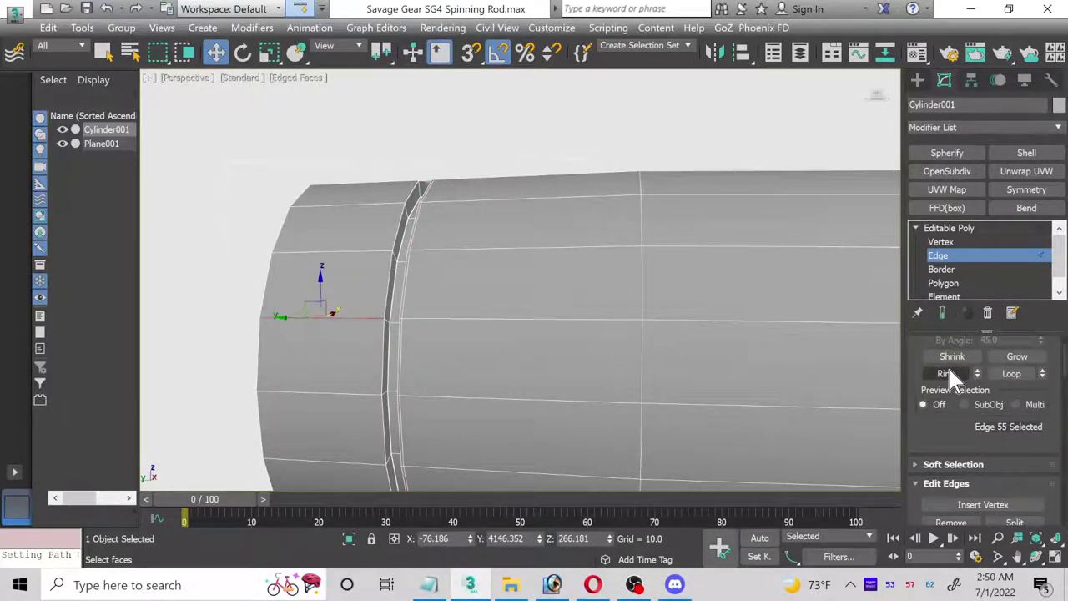
click(946, 373)
scroll(997, 442, down, 3)
click(1038, 490)
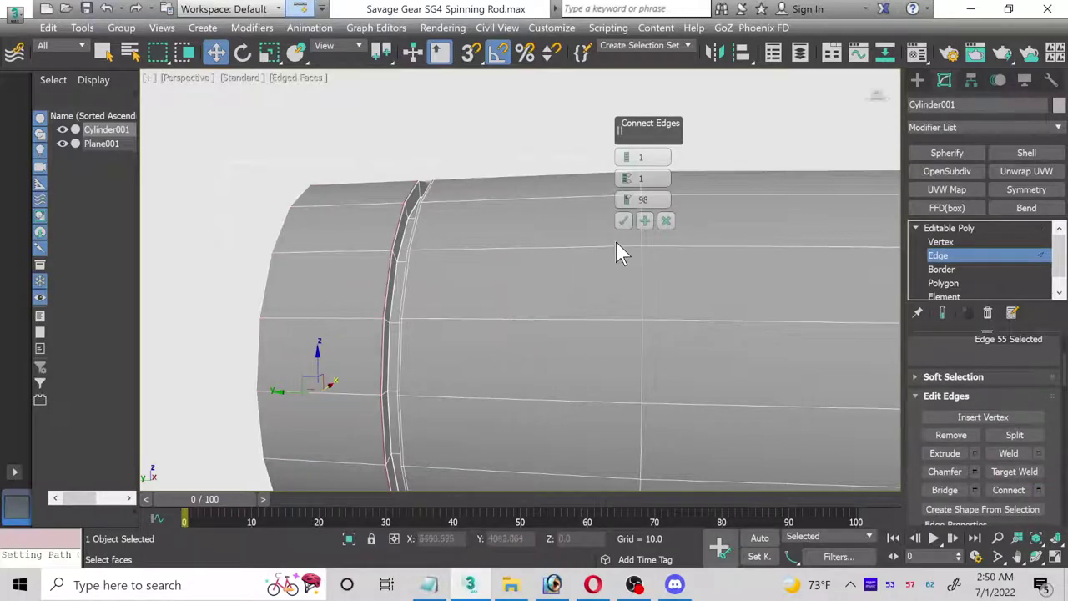
click(623, 221)
- Leave edge editing and add an OpenSubdiv modifier to the grip cylinder, viewing the result in the maximized perspective view
scroll(584, 293, down, 3)
middle_drag(564, 346, 463, 337)
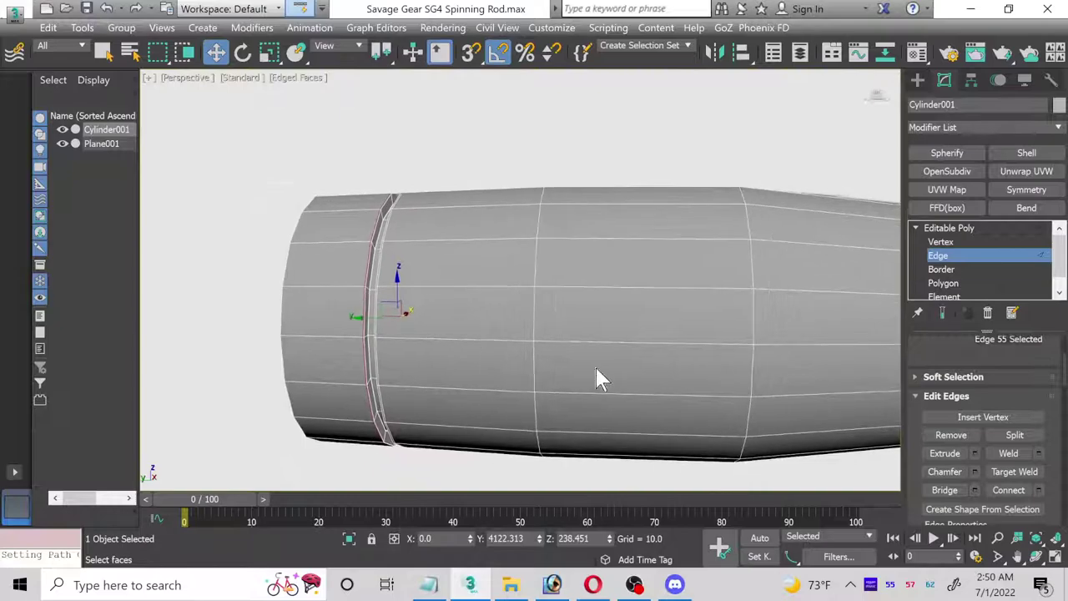
click(1056, 559)
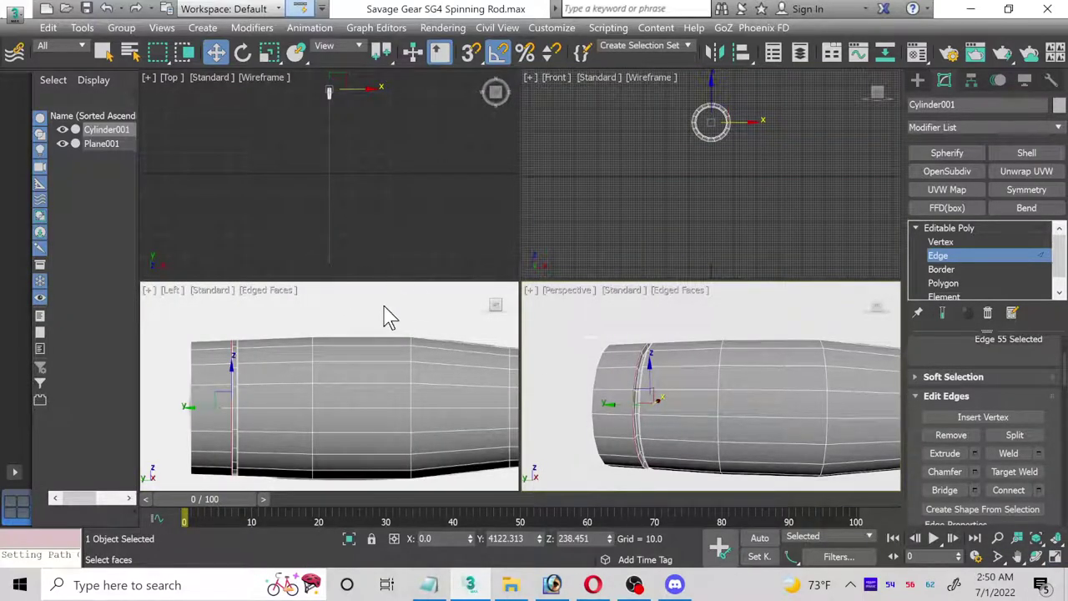
click(938, 257)
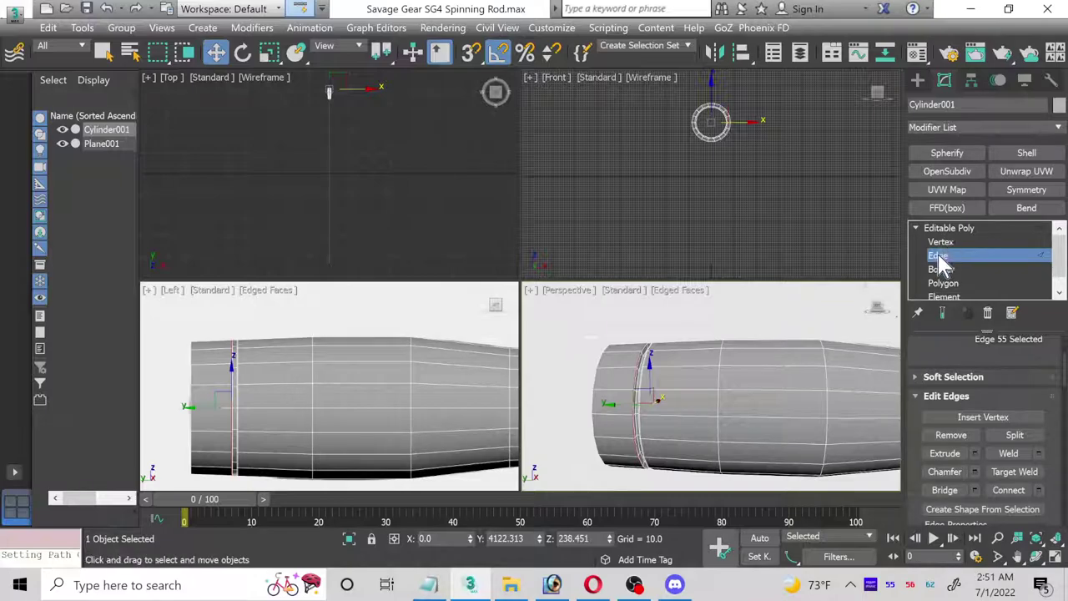
click(947, 173)
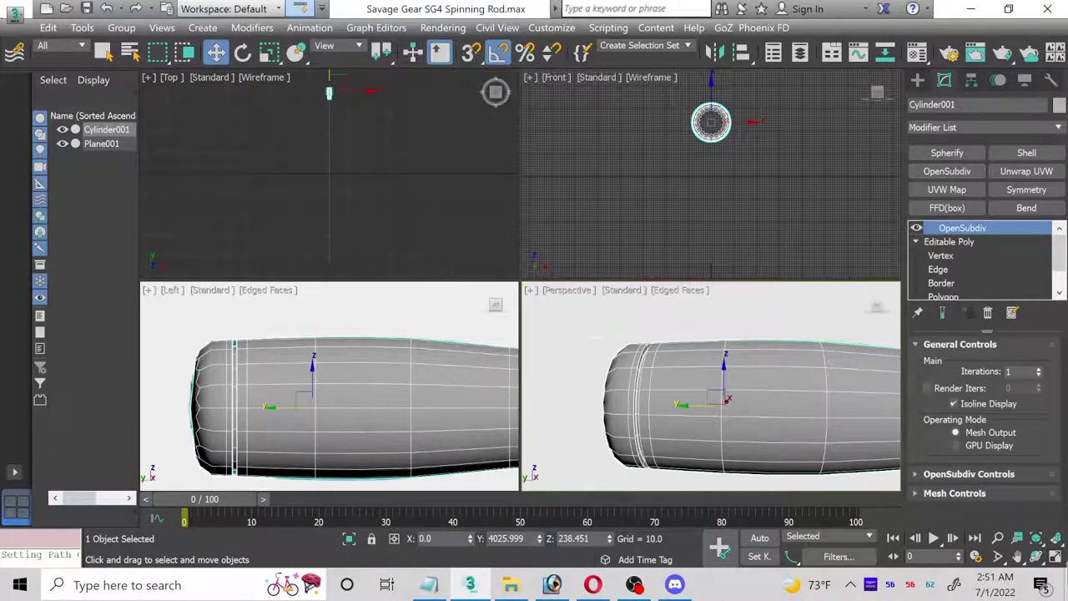
click(1057, 557)
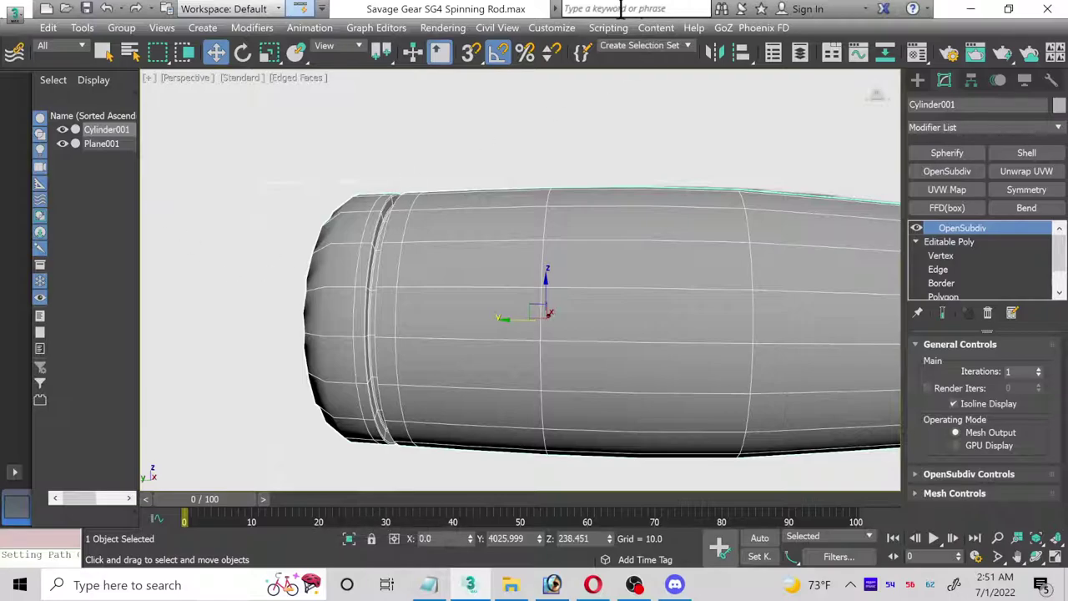
- View the reference image "sg4 drop shot specialist rods" and examine the rear grip's end cap and groove up close
click(552, 28)
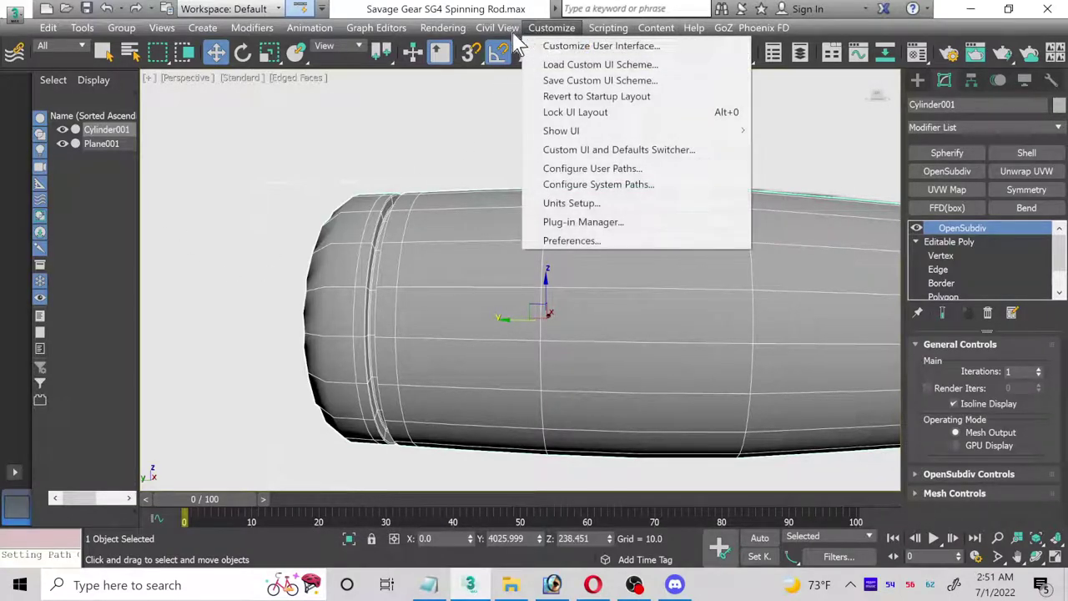
mouse_move(455, 29)
click(415, 300)
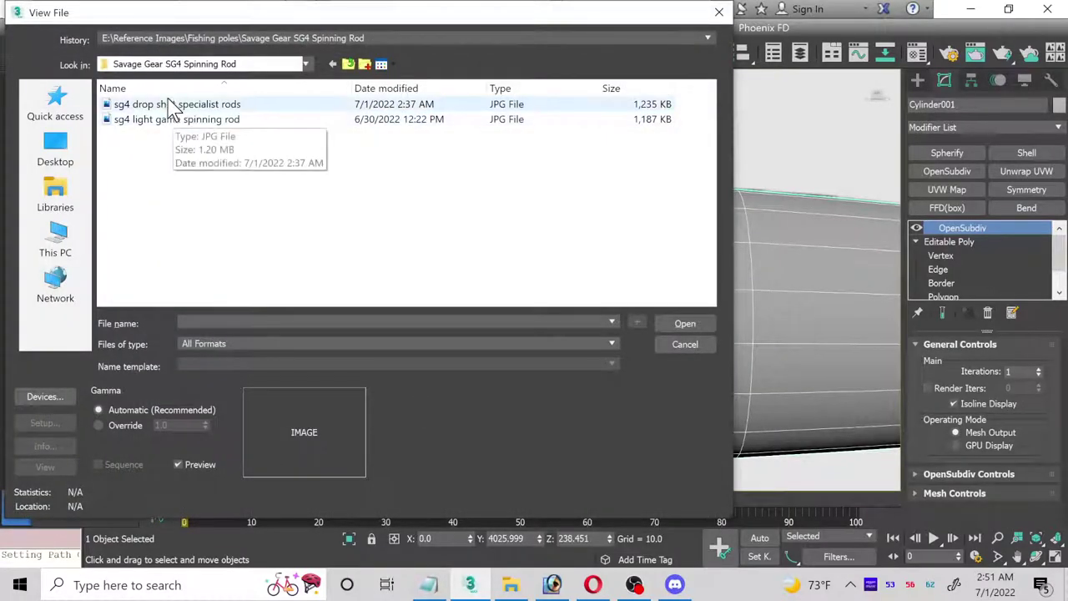
double_click(165, 107)
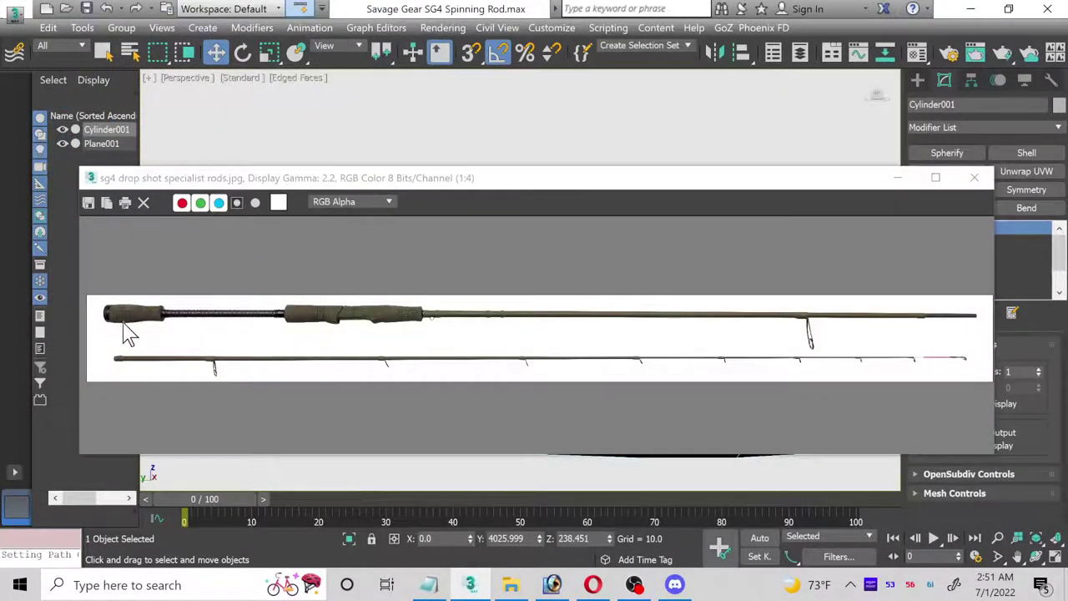
scroll(105, 326, up, 2)
scroll(105, 267, up, 1)
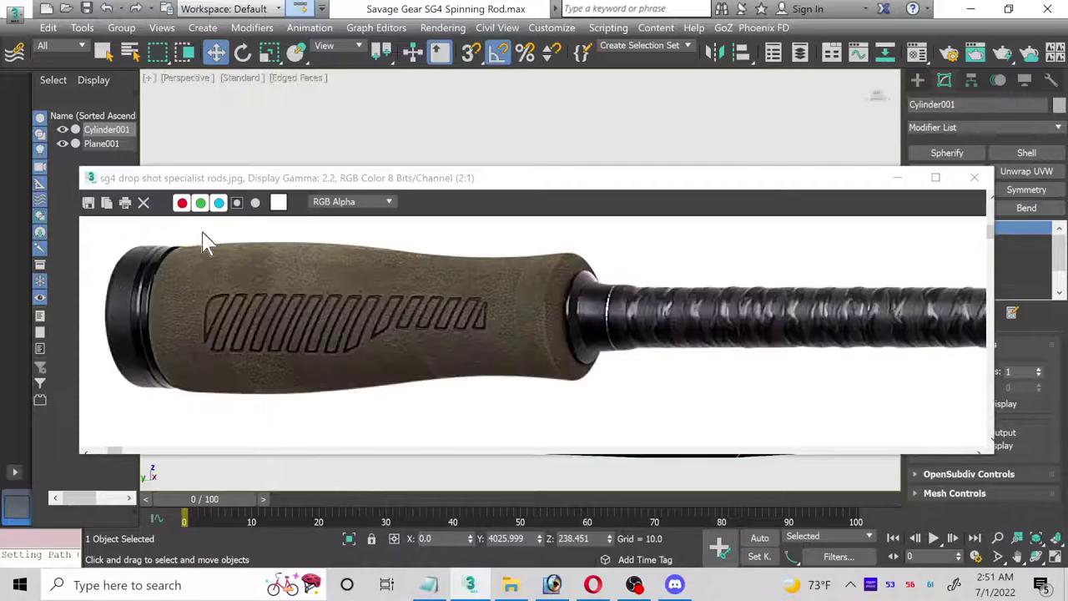
drag(272, 177, 681, 118)
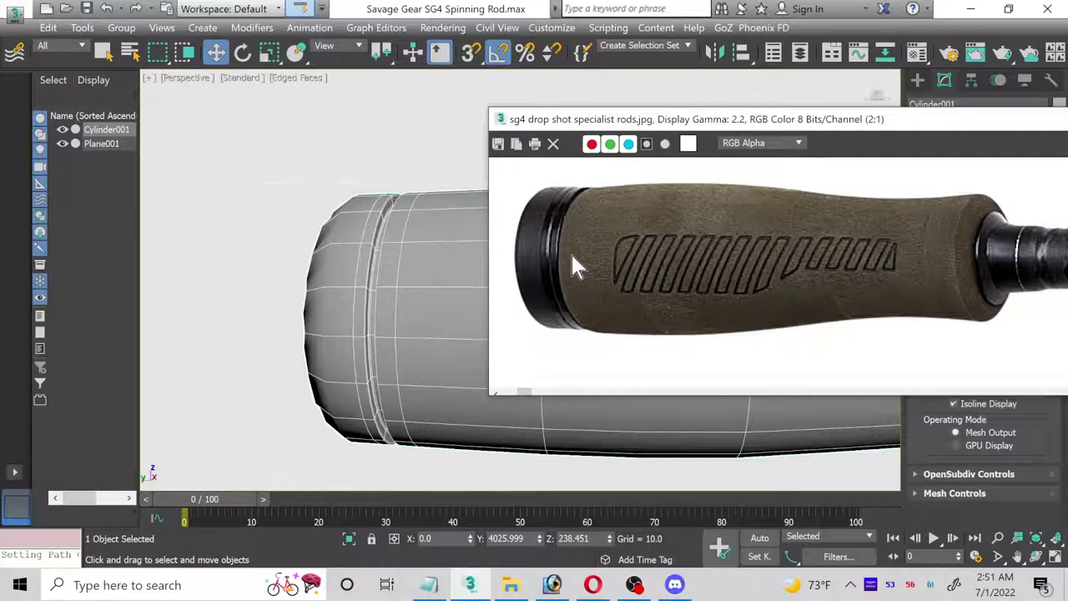
drag(862, 123, 520, 139)
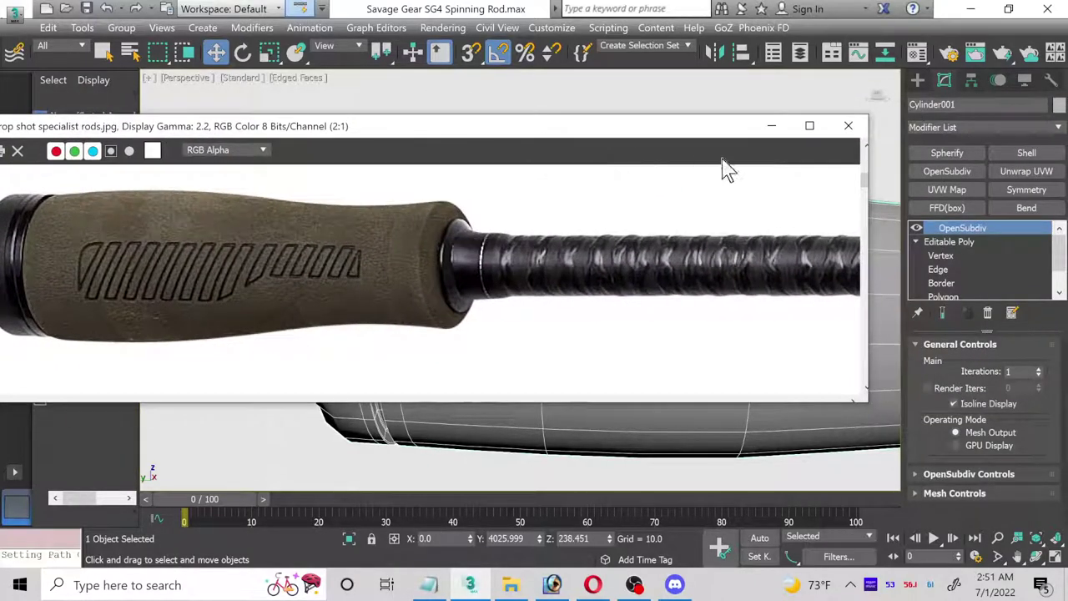
click(848, 125)
- Select the full edge loop beside the groove on the grip side and move it slightly away from the groove
scroll(551, 255, up, 5)
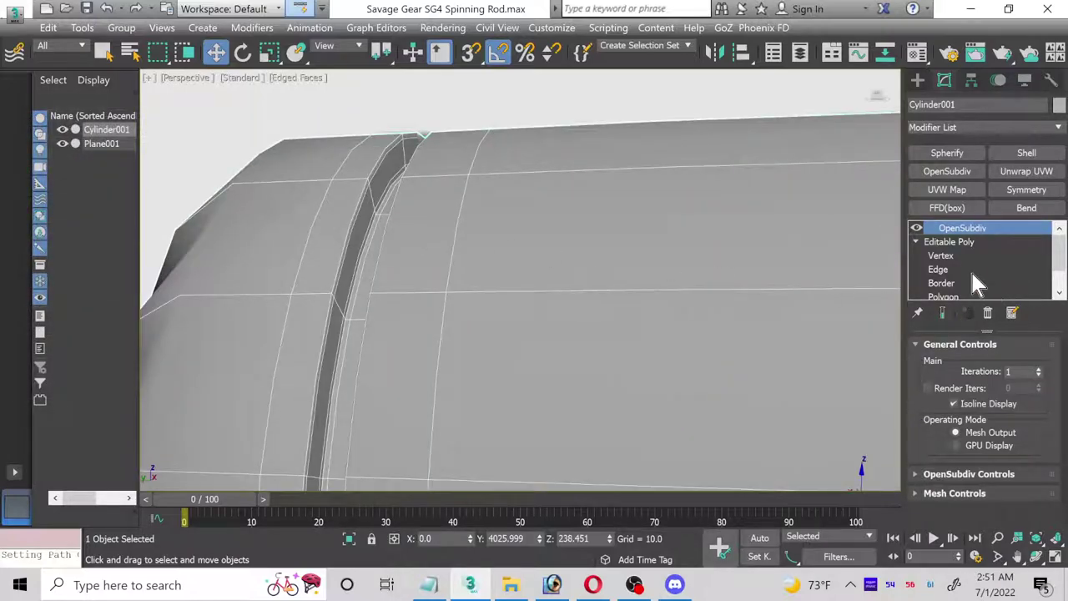
click(950, 273)
scroll(375, 238, up, 3)
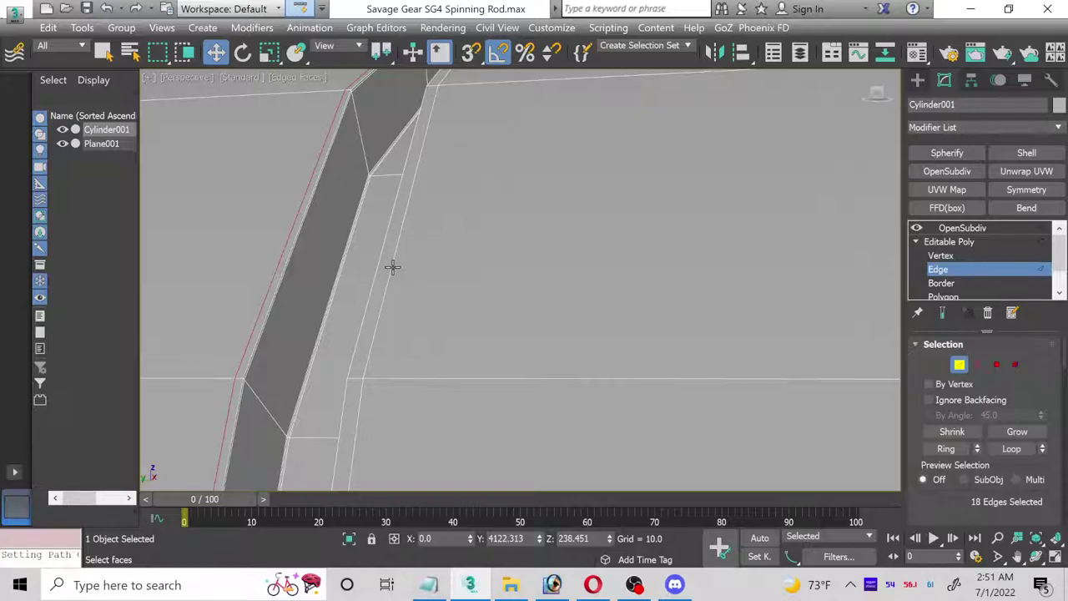
click(394, 266)
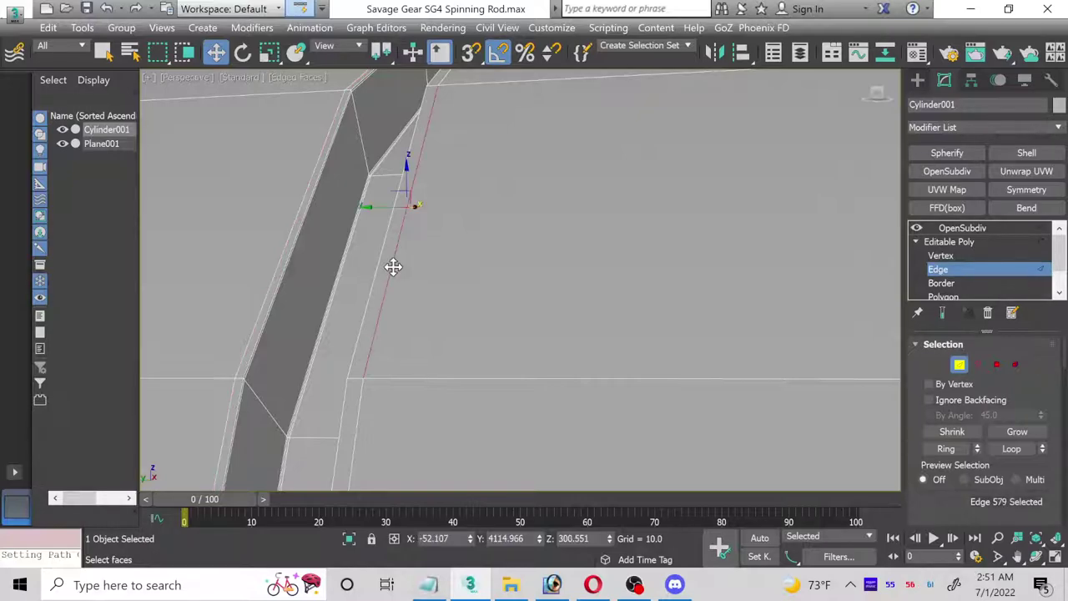
double_click(393, 266)
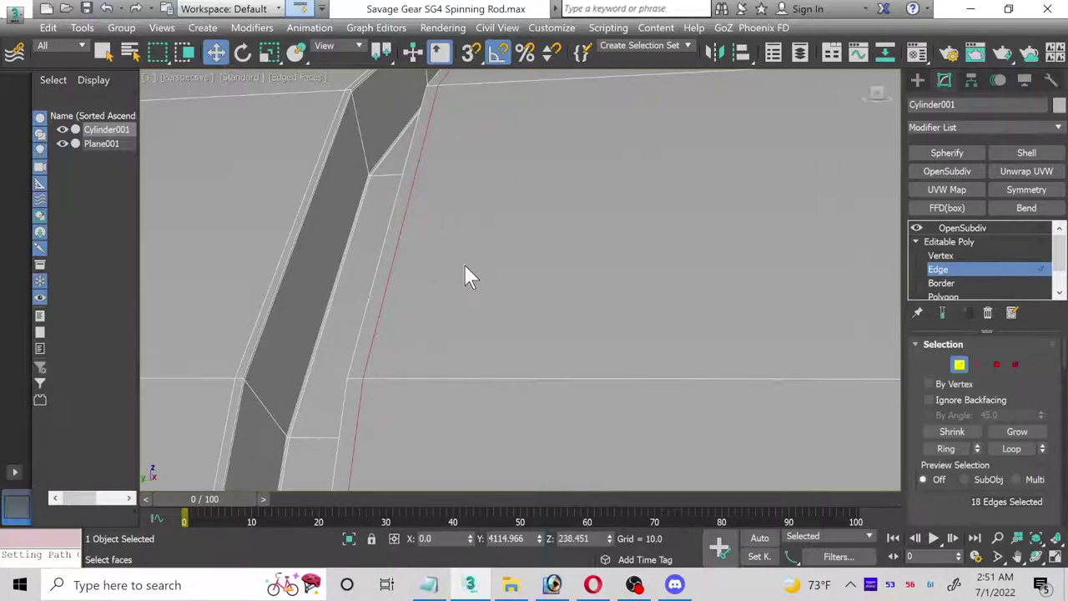
scroll(464, 267, down, 3)
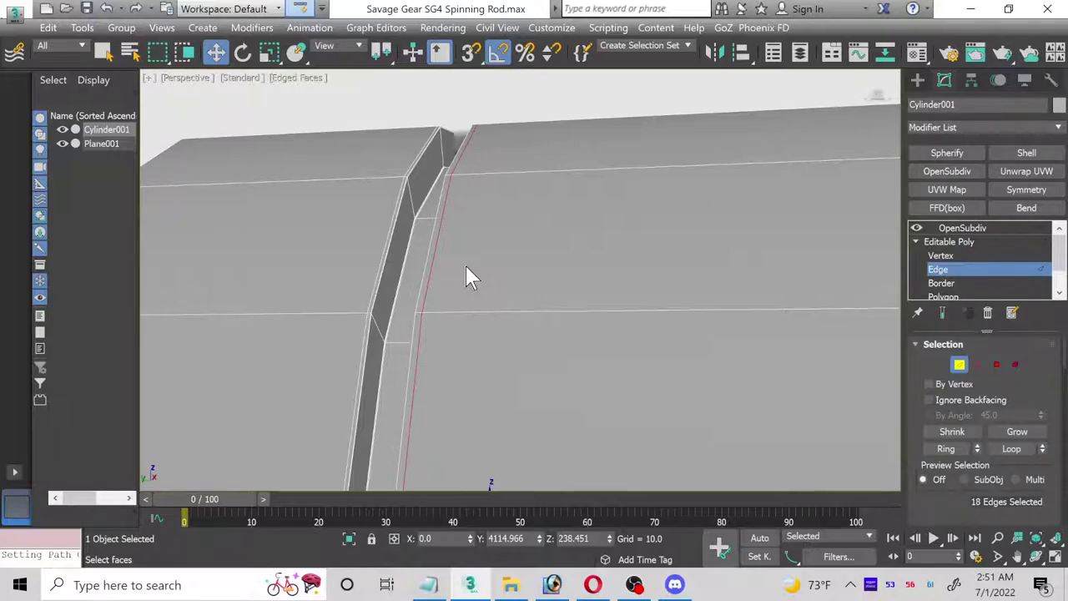
scroll(460, 256, down, 3)
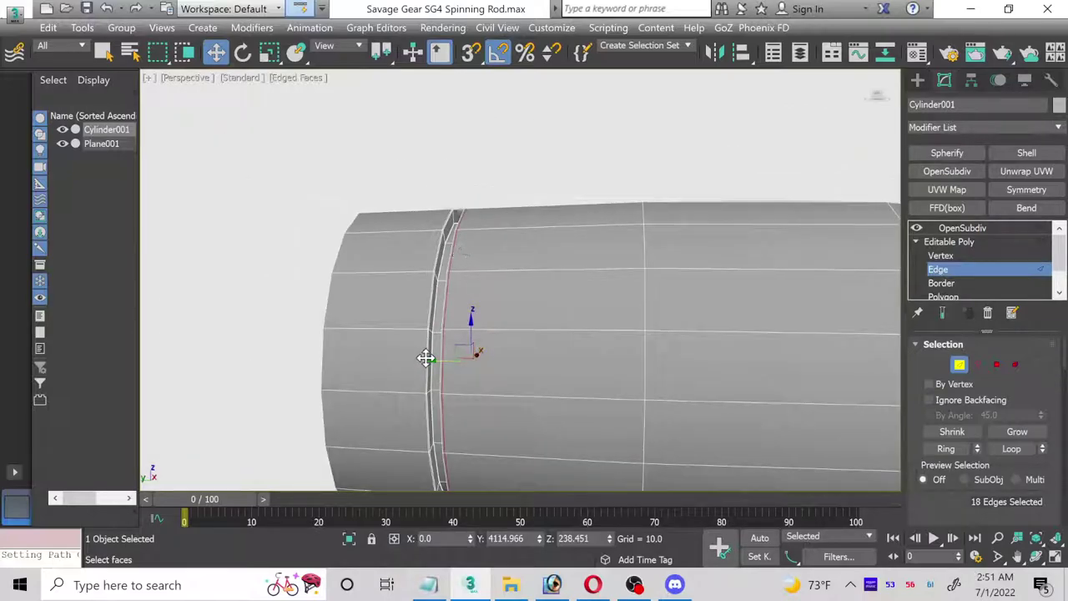
drag(453, 362, 468, 364)
- Leave edge editing and check the groove with the OpenSubdiv smoothing shown and the cylinder deselected
click(958, 366)
click(967, 229)
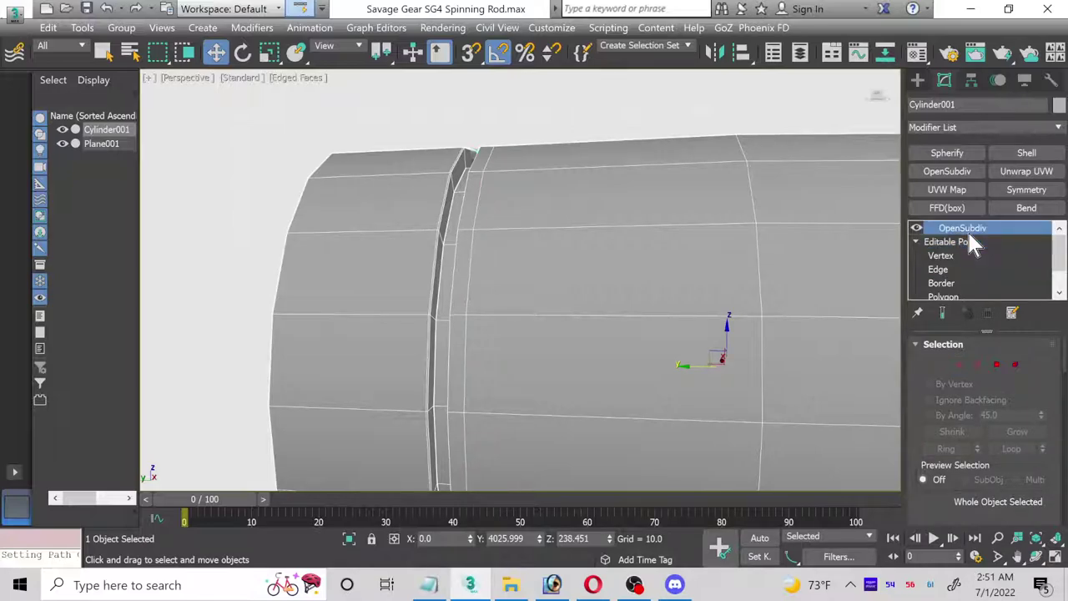
click(536, 152)
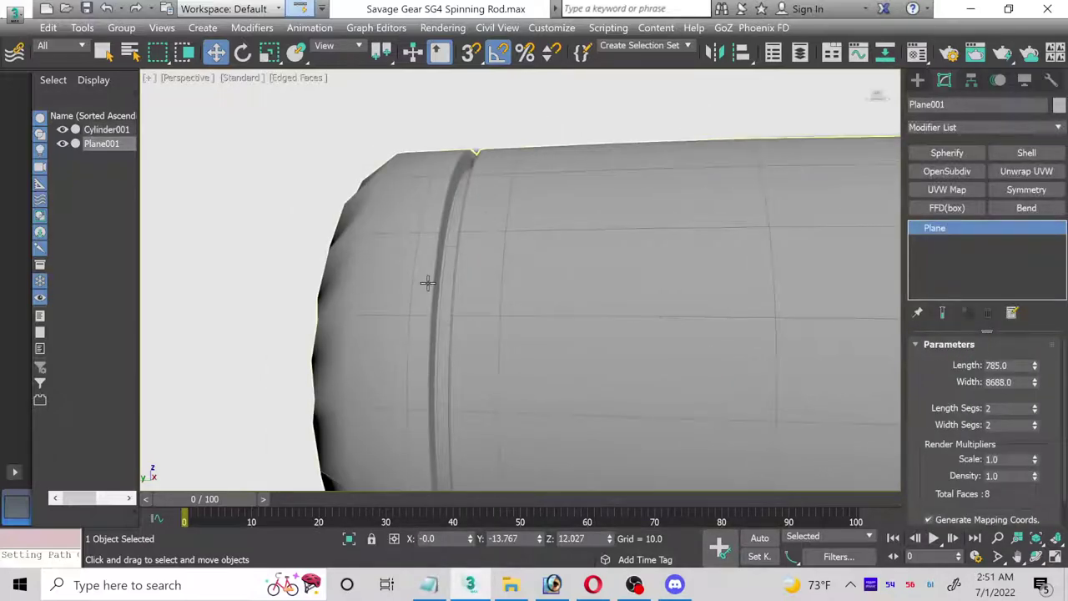
click(806, 283)
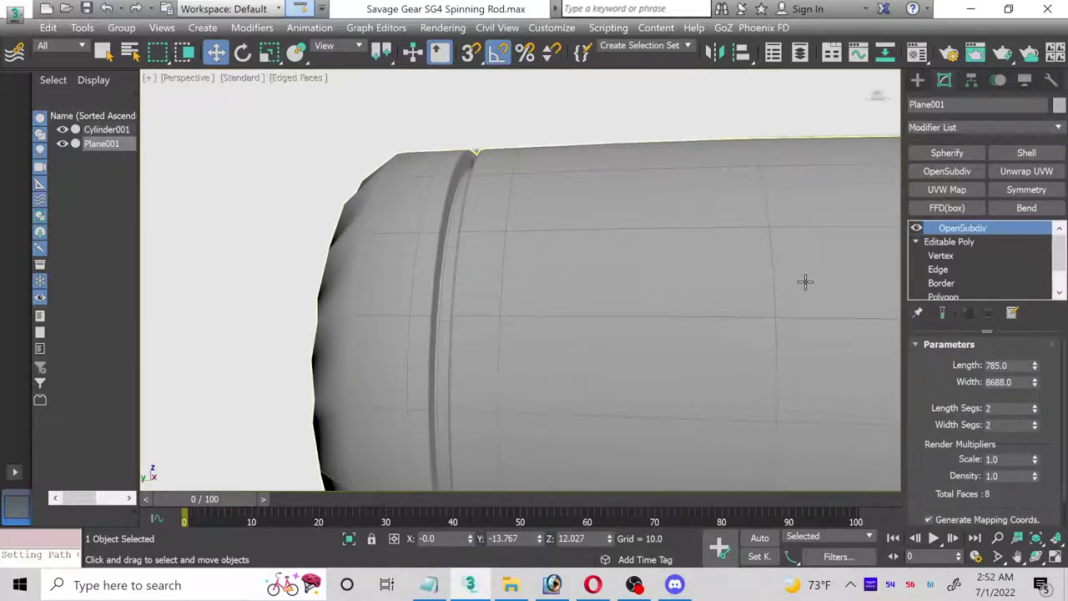
- In the maximized Left view, select the end cap's vertices through the groove and move them about 3 units toward the grip to narrow the groove
click(944, 256)
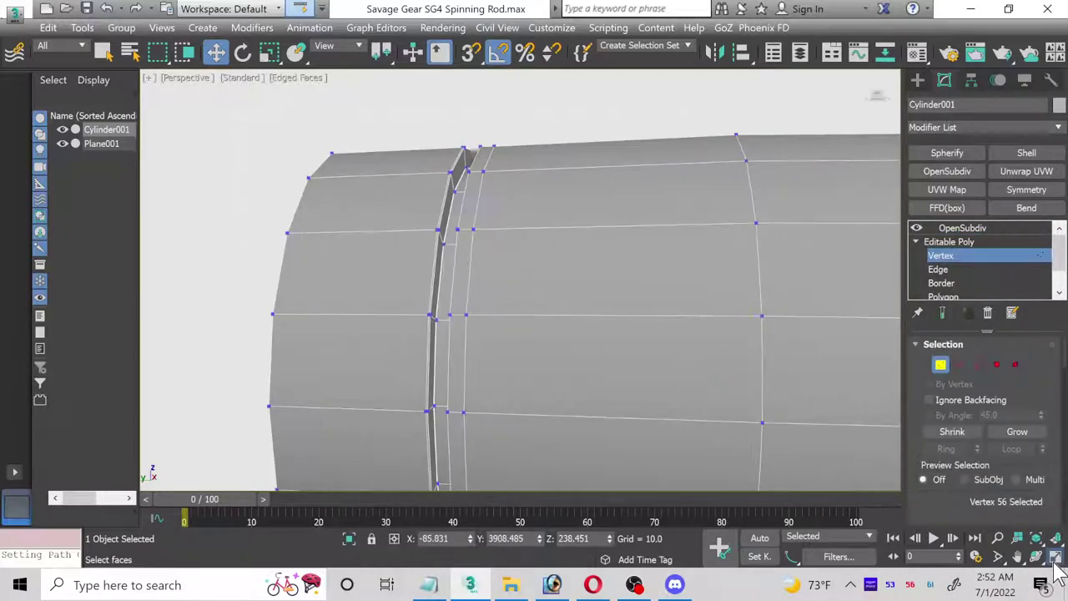
click(1055, 559)
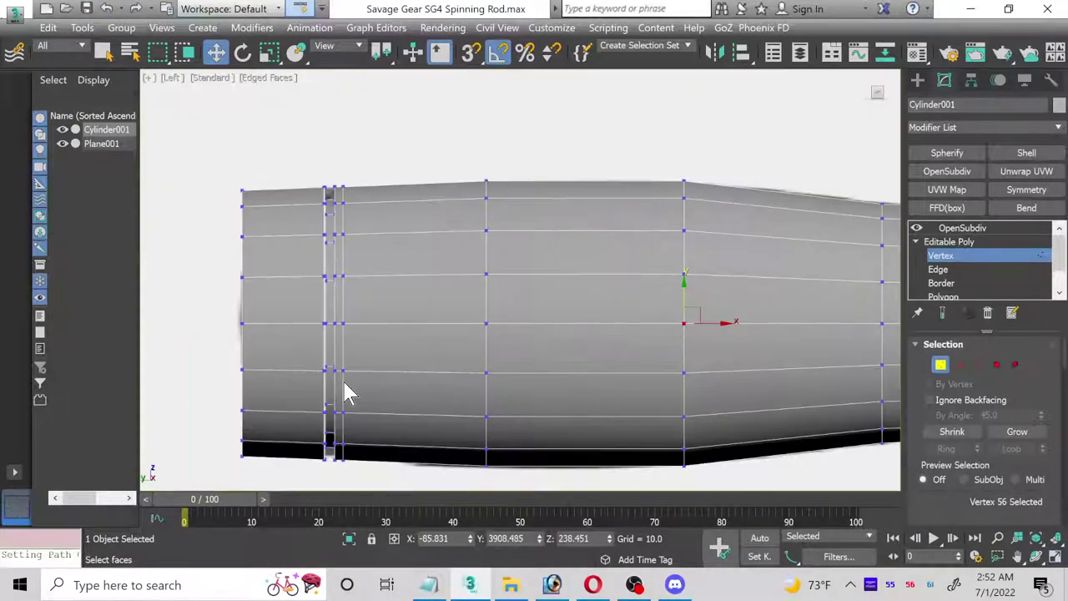
key(alt+w)
drag(174, 144, 332, 489)
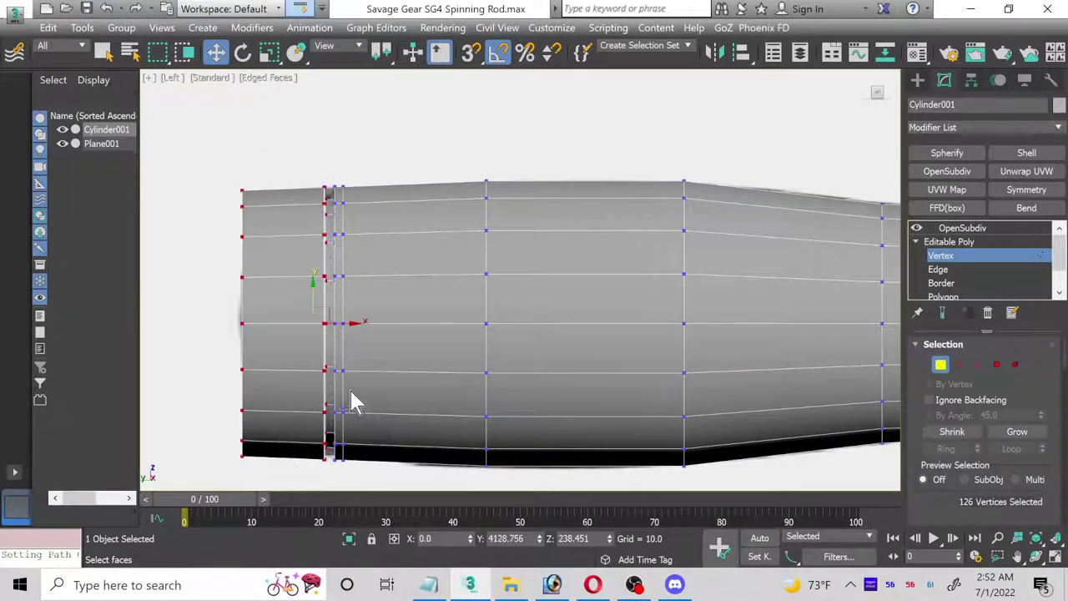
scroll(326, 291, up, 5)
drag(296, 288, 313, 288)
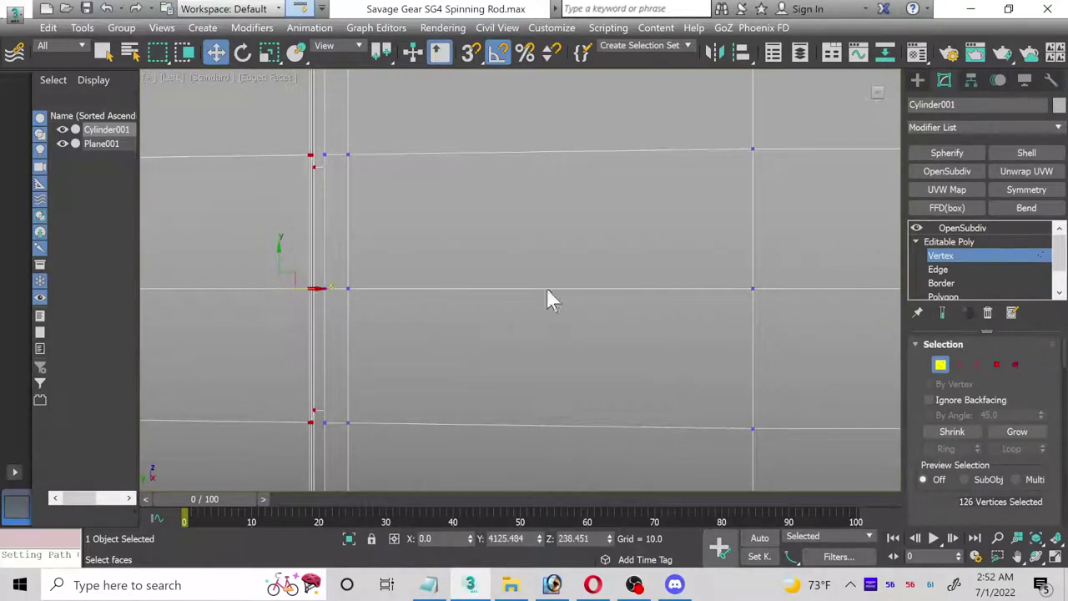
- Return to the OpenSubdiv level and examine the smoothed groove and end cap in the Left and maximized Perspective views
click(966, 240)
scroll(621, 250, down, 3)
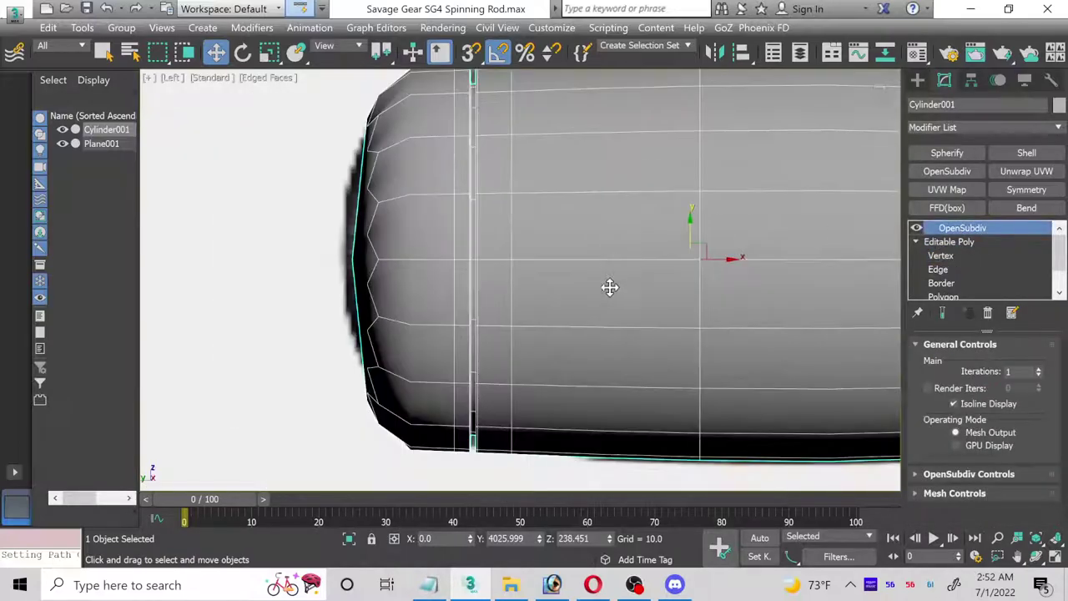
scroll(429, 351, down, 4)
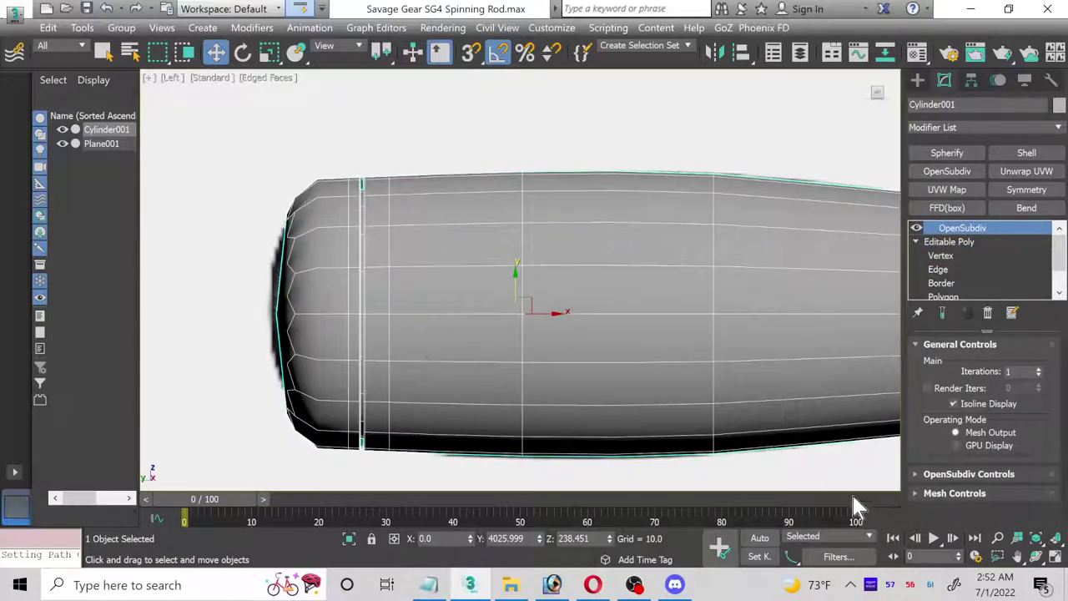
click(1057, 556)
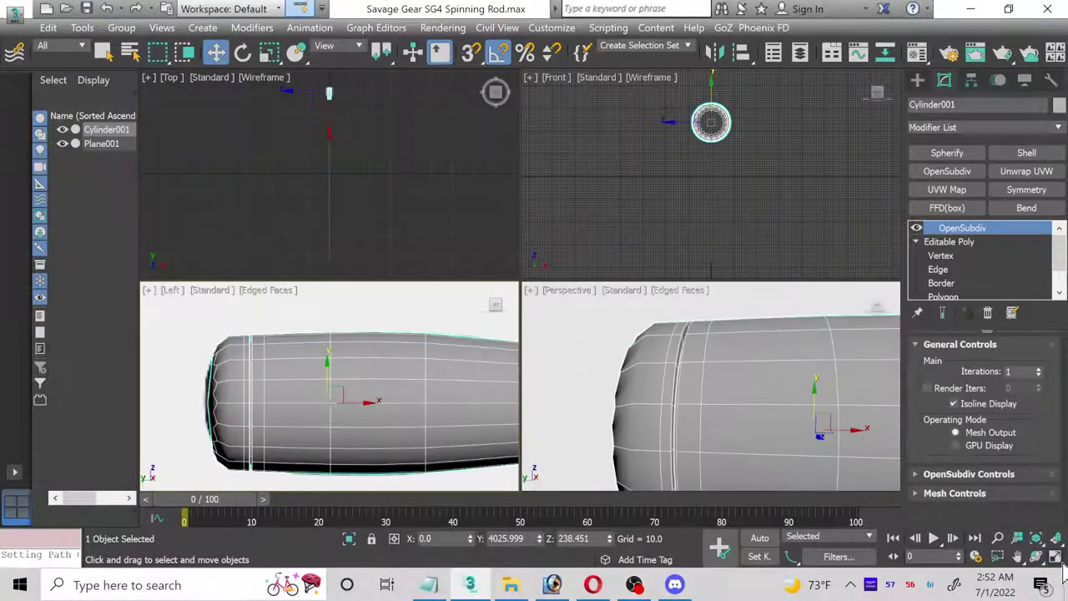
click(760, 310)
click(1055, 557)
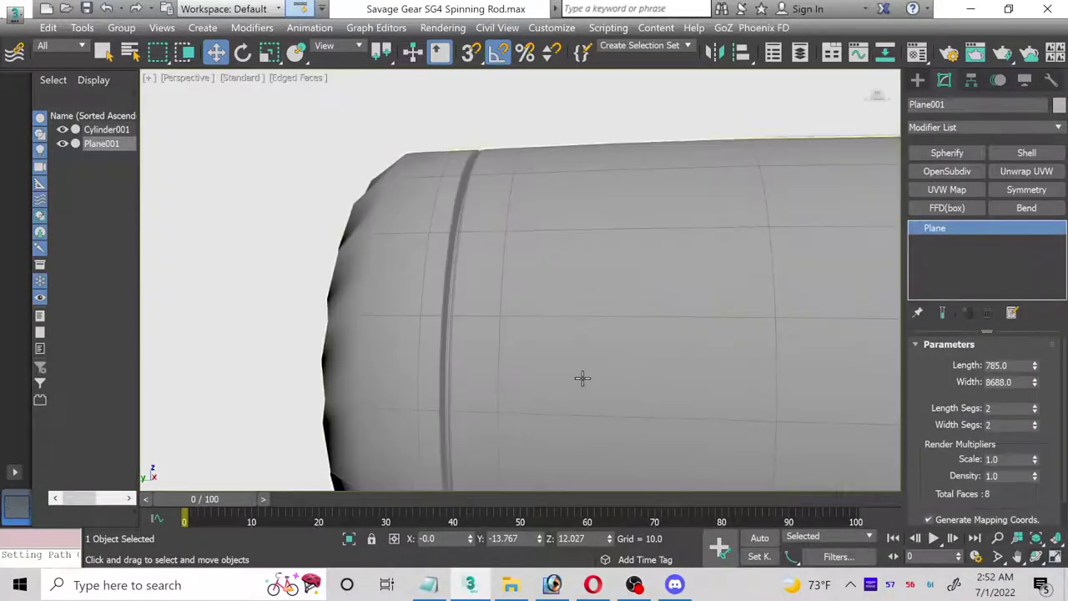
scroll(579, 376, down, 2)
middle_drag(579, 376, 465, 336)
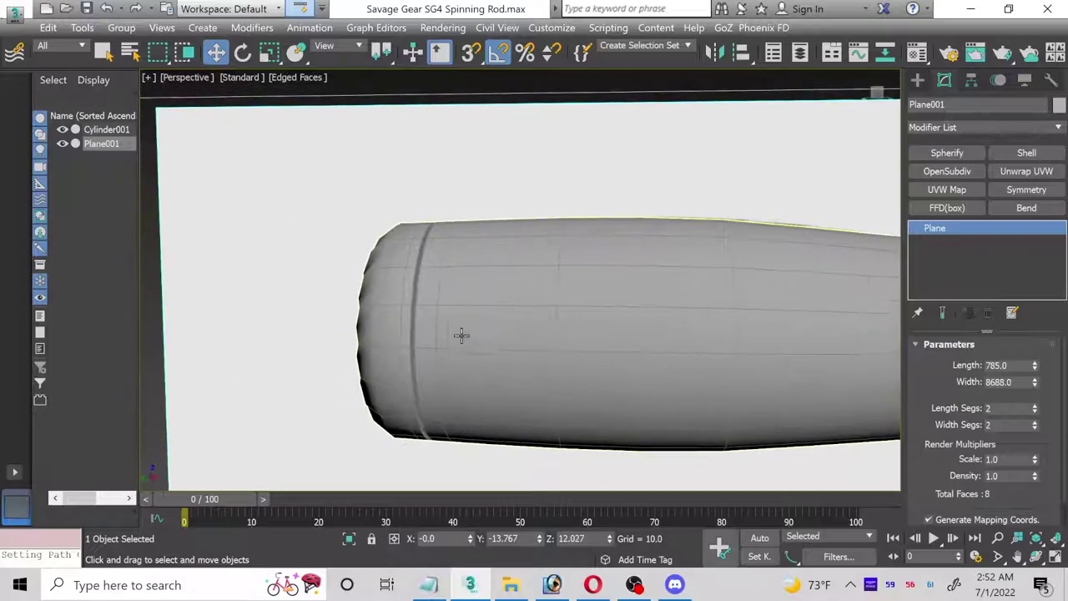
scroll(403, 314, up, 2)
- Reselect the grip cylinder, save the scene, and delete the cylinder's OpenSubdiv modifier
click(388, 310)
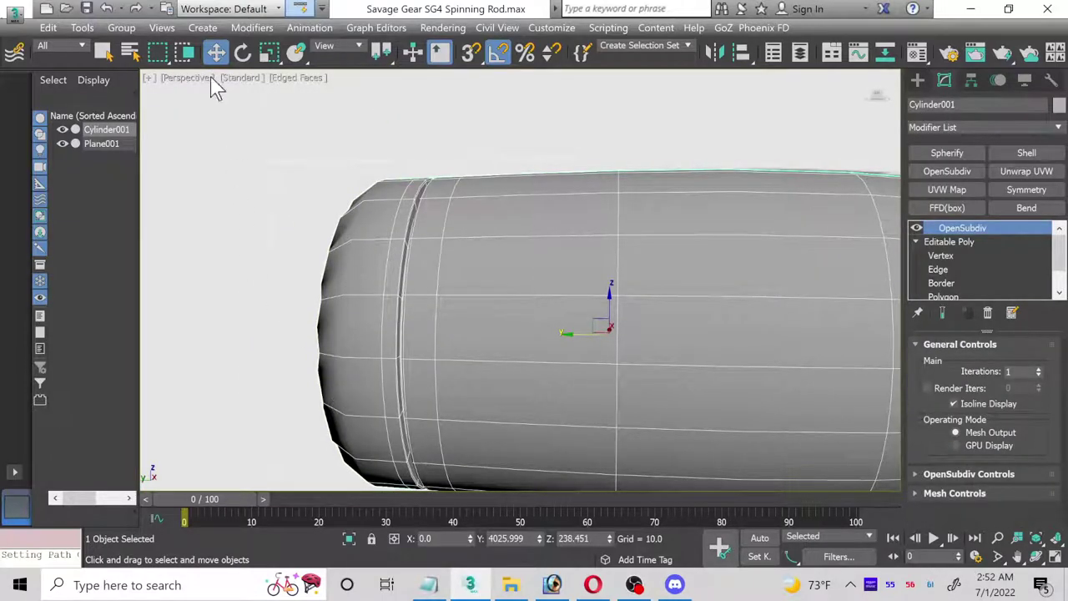
click(85, 9)
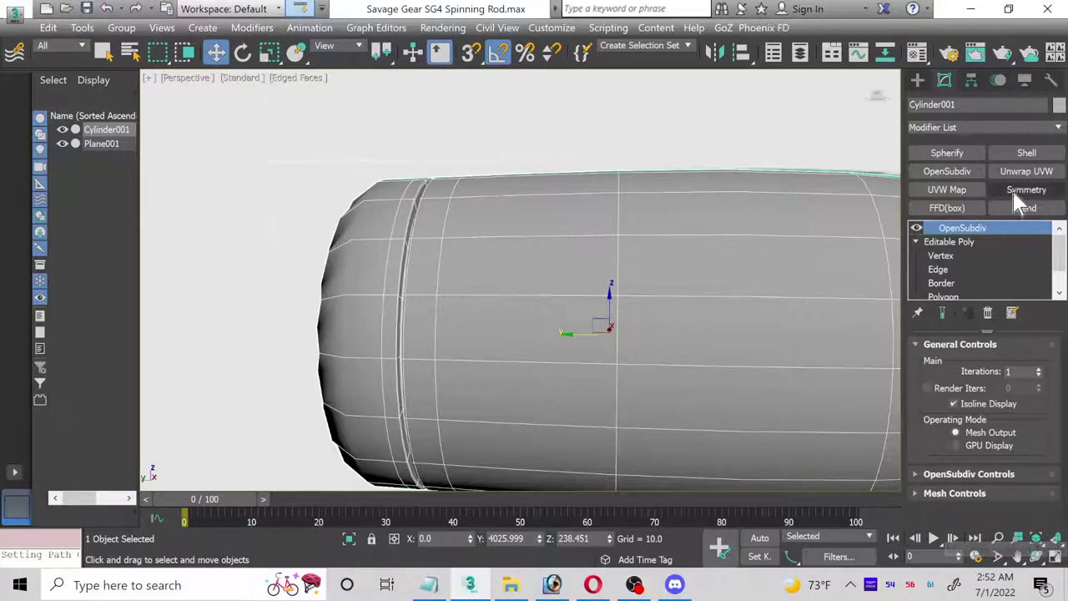
right_click(981, 237)
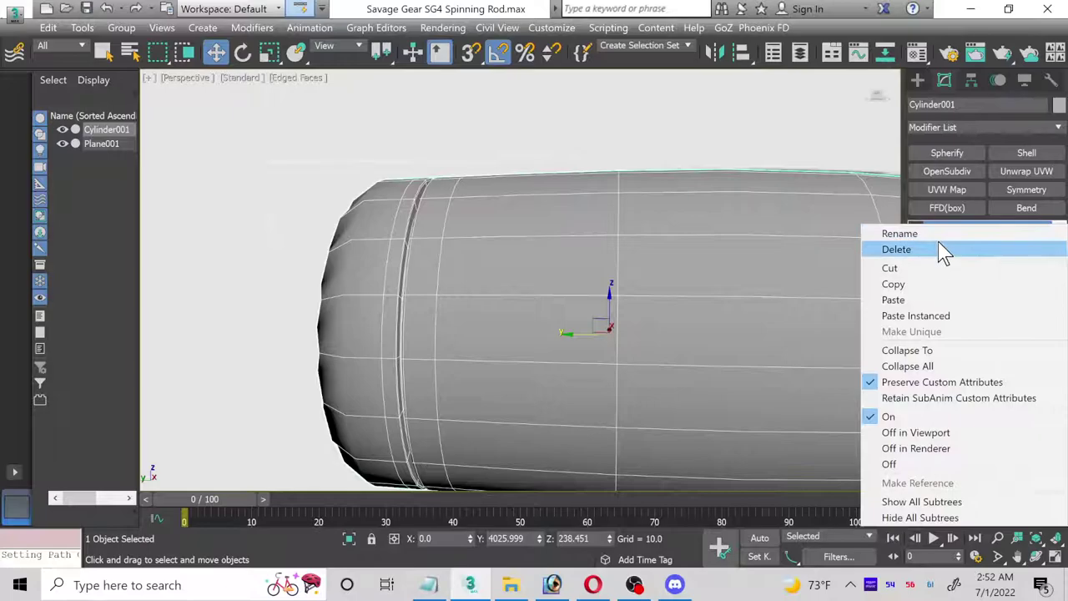
click(940, 248)
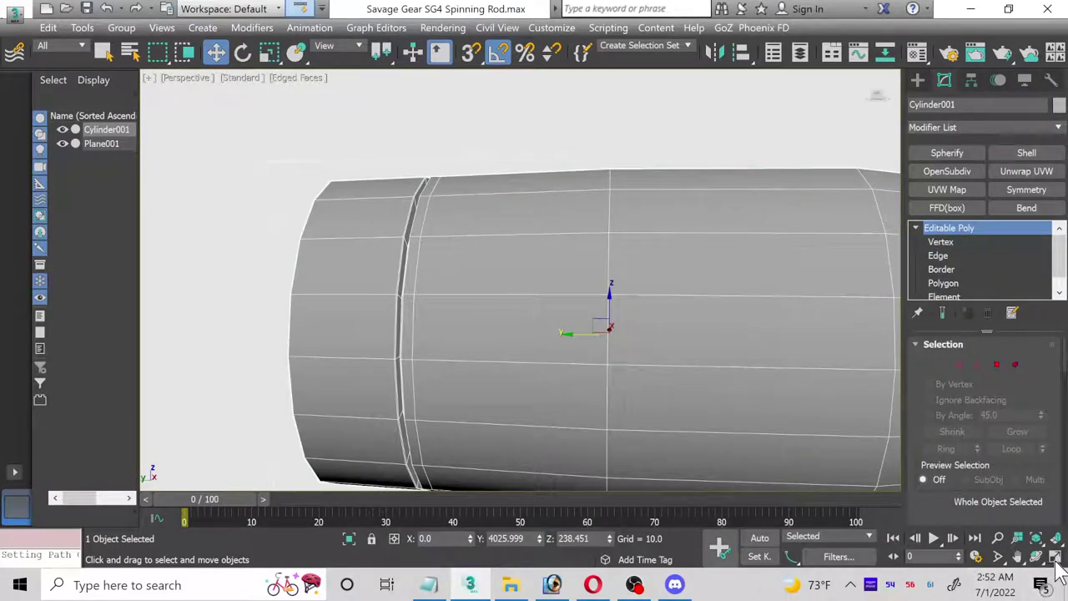
- Maximize the Left view of the grip and bring up the Material Editor, moving it aside
click(1055, 556)
click(348, 335)
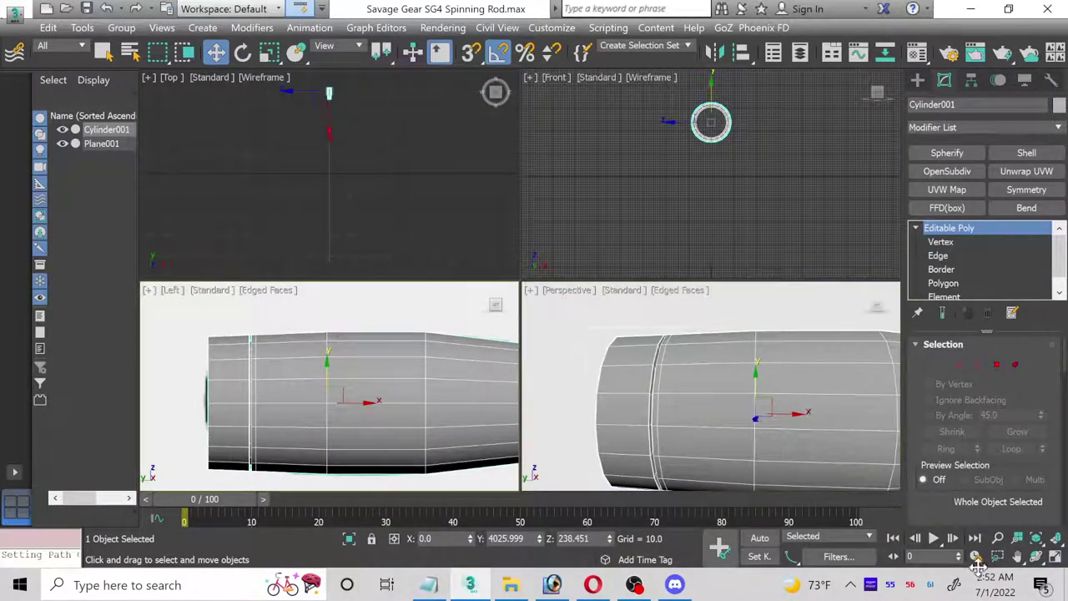
click(1057, 557)
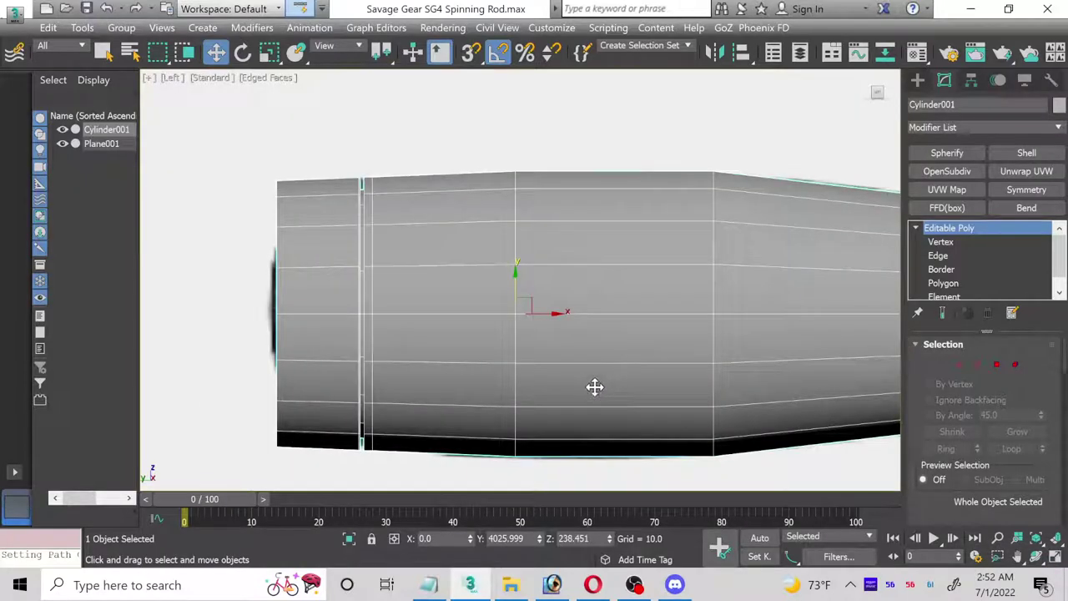
key(m)
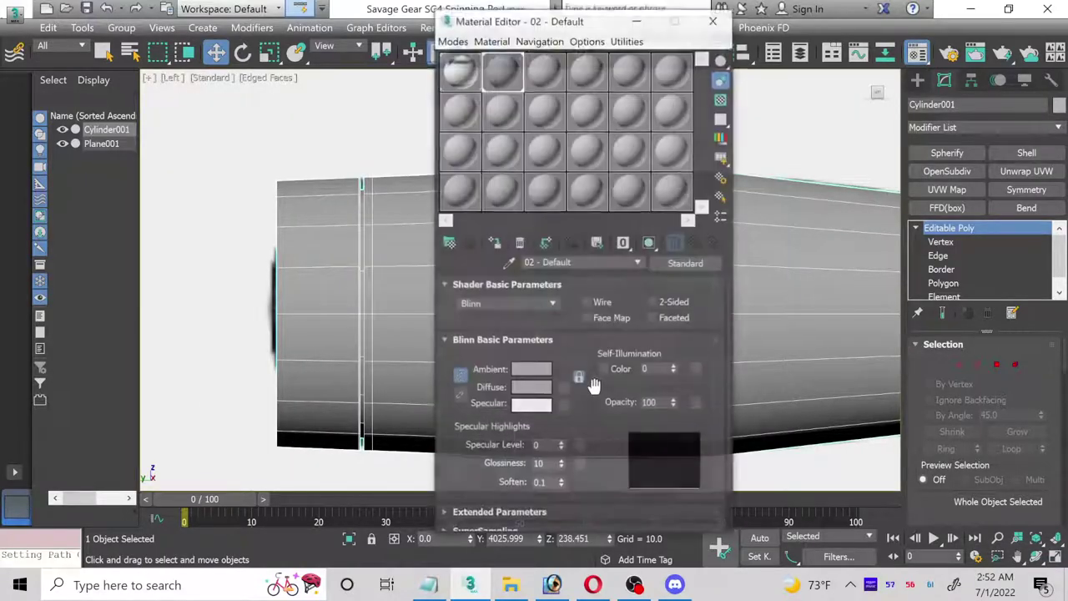
drag(496, 25, 645, 31)
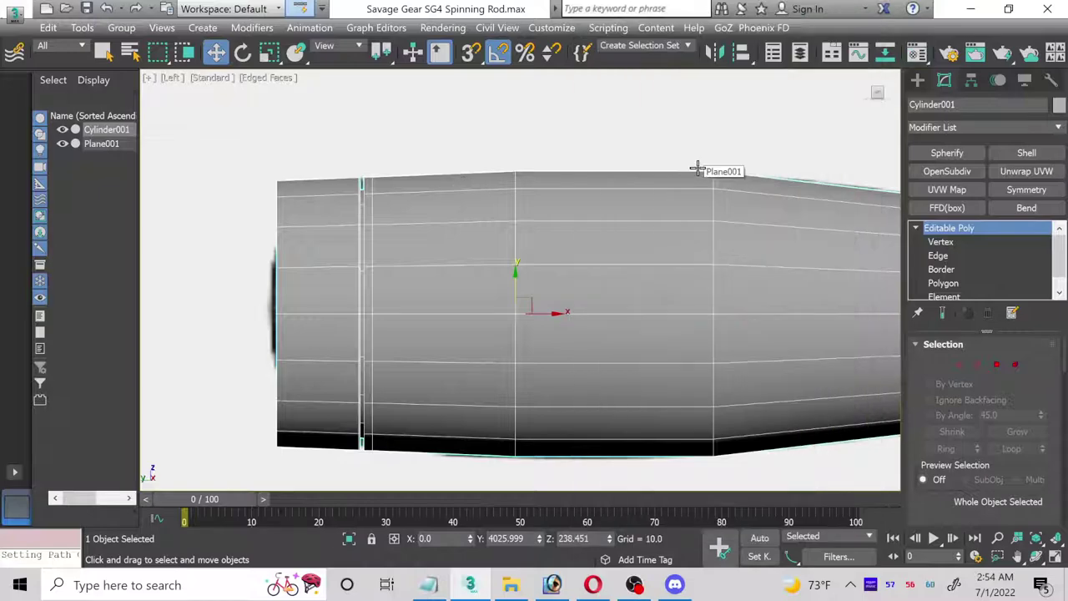
- View the reference image "handle end" and examine the end cap's face up close
click(440, 28)
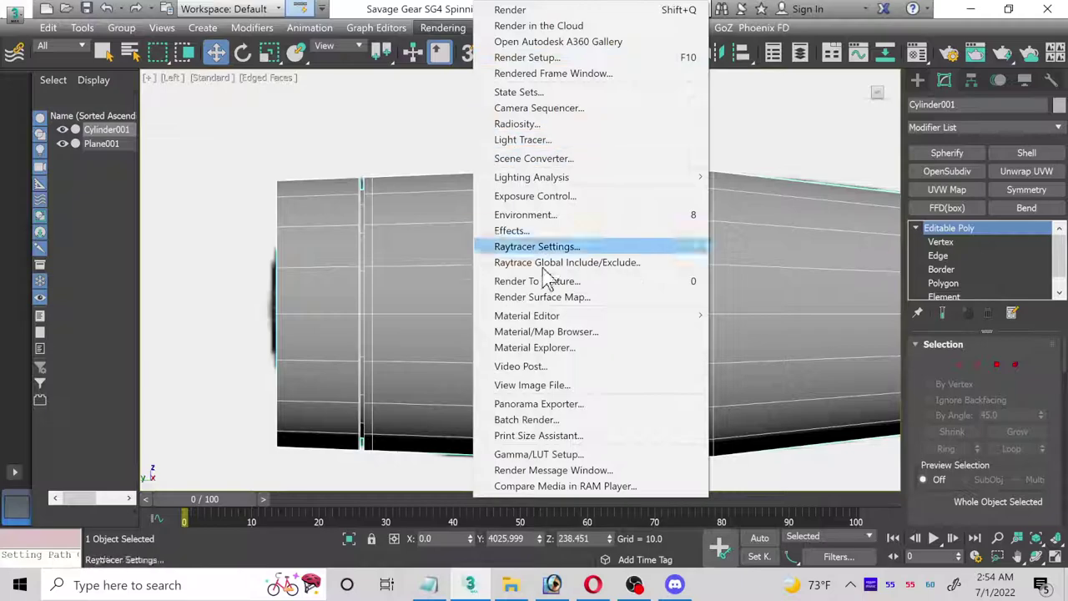
click(541, 387)
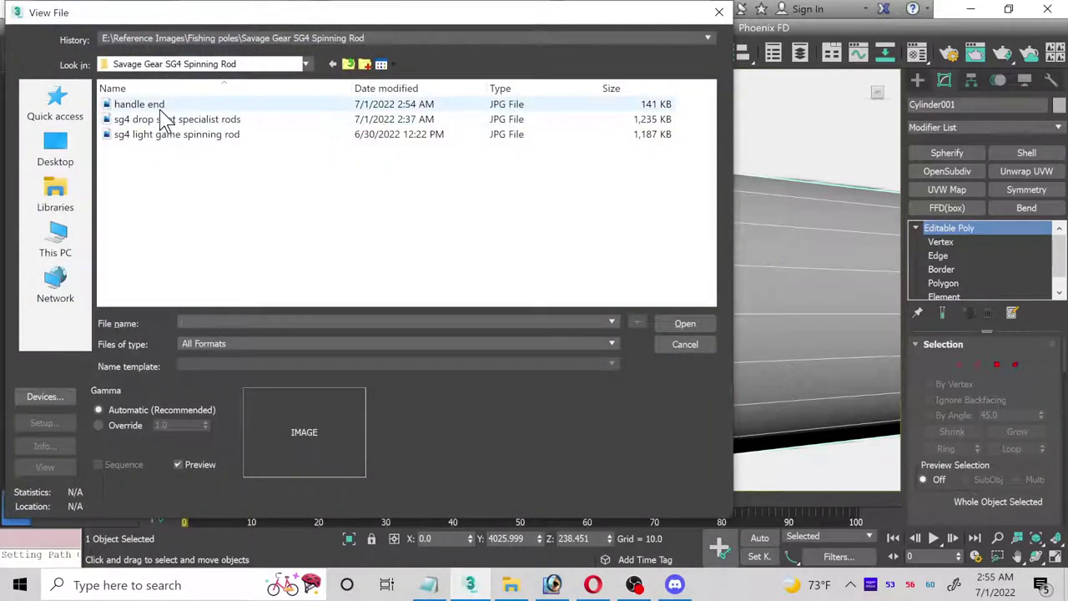
double_click(159, 109)
drag(528, 152, 549, 66)
scroll(471, 284, up, 2)
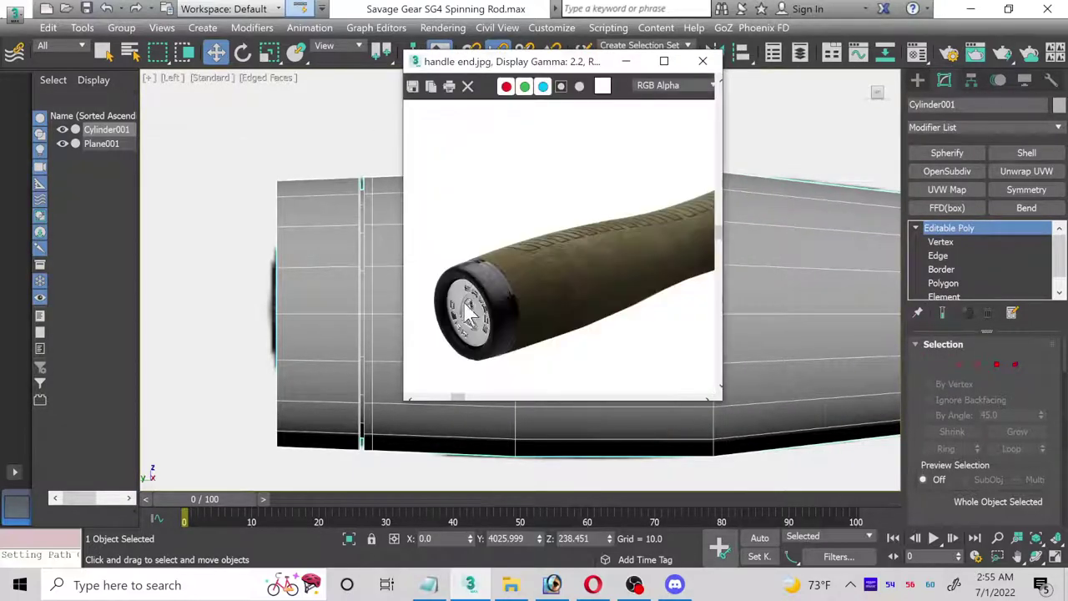
- Examine the emblem and lettering on the end cap up close in the handle end image
scroll(466, 307, up, 2)
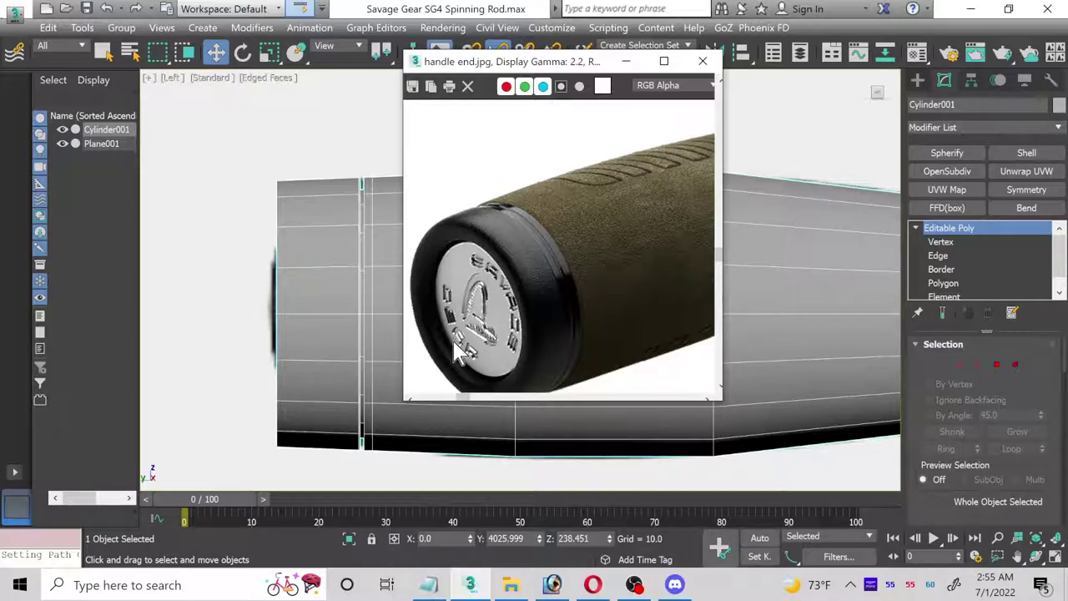
scroll(525, 305, down, 2)
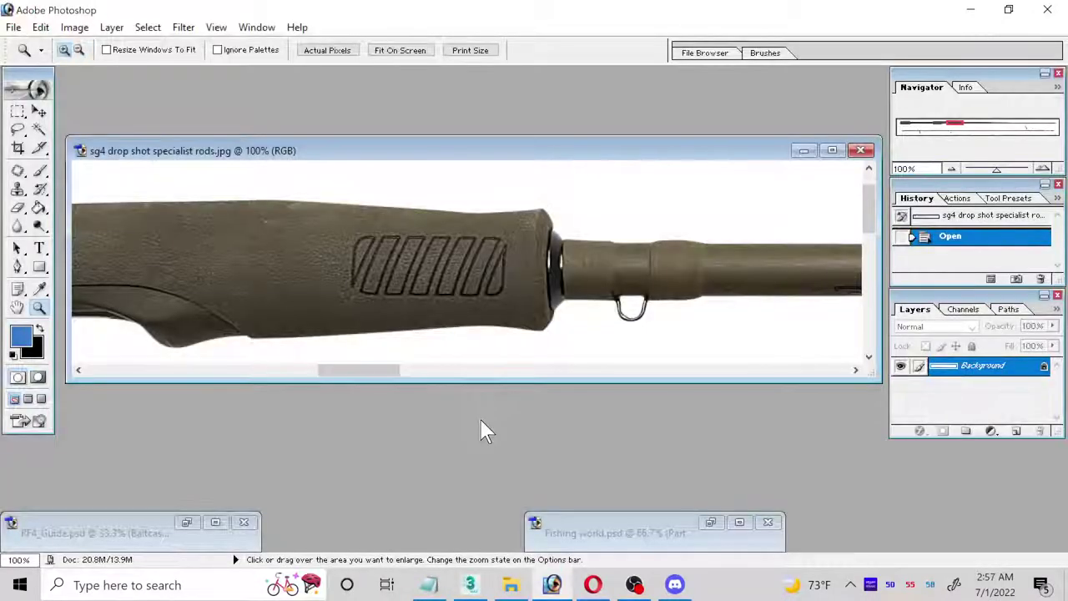
- Switch to Photoshop, open the savage-gear-logo image, and minimize the sg4 drop shot specialist rods image
click(14, 27)
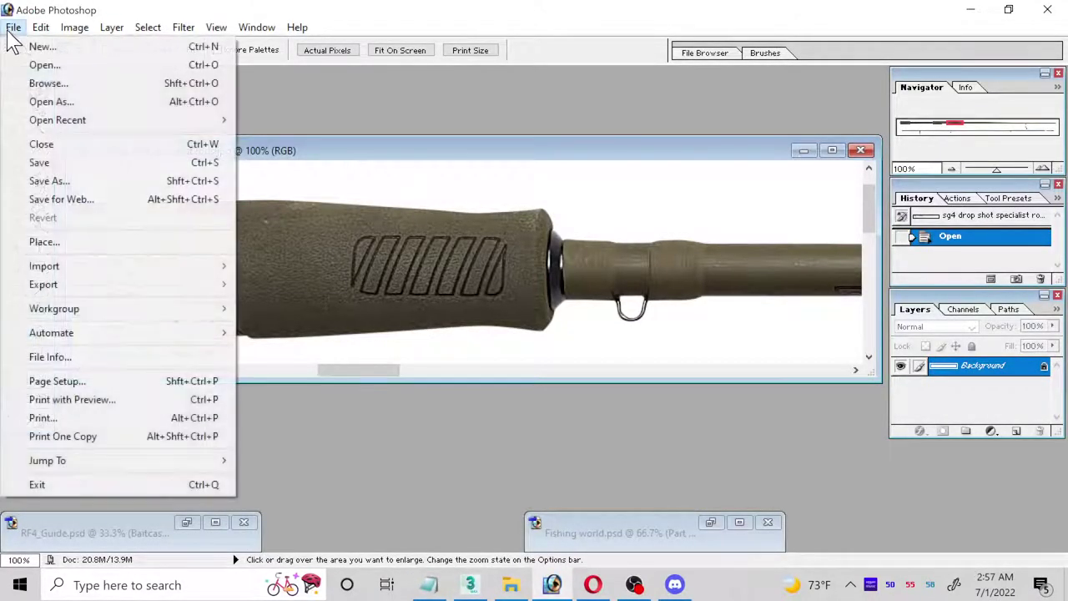
click(37, 65)
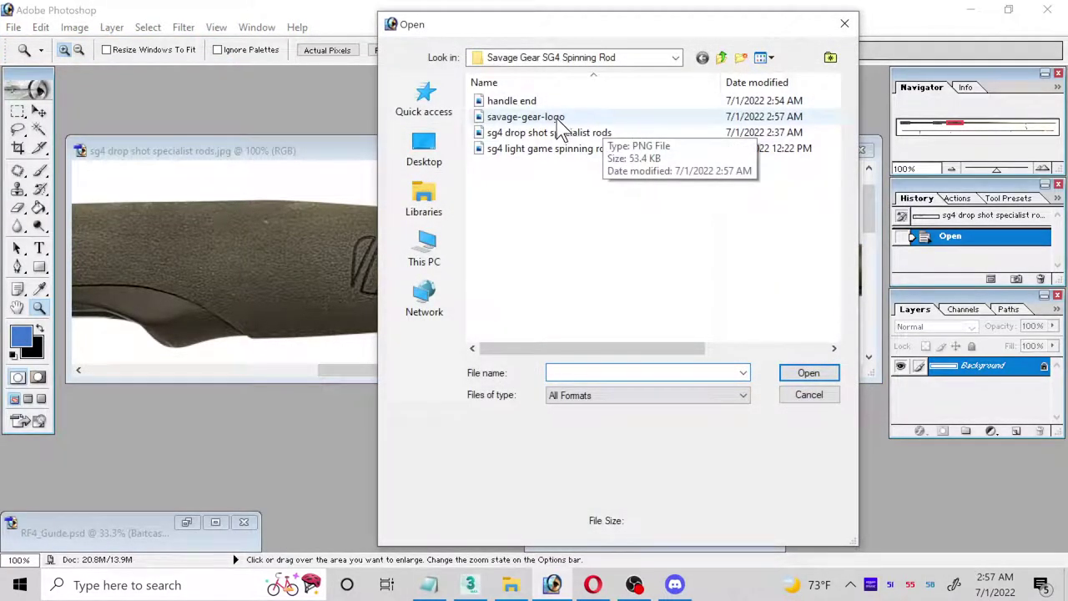
double_click(534, 122)
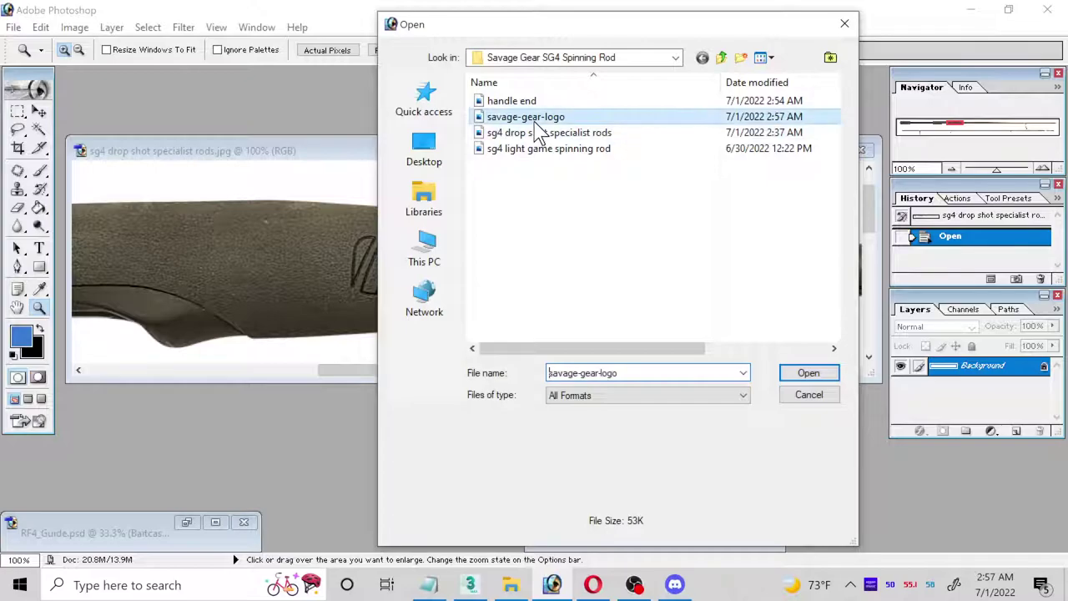
drag(493, 287, 660, 153)
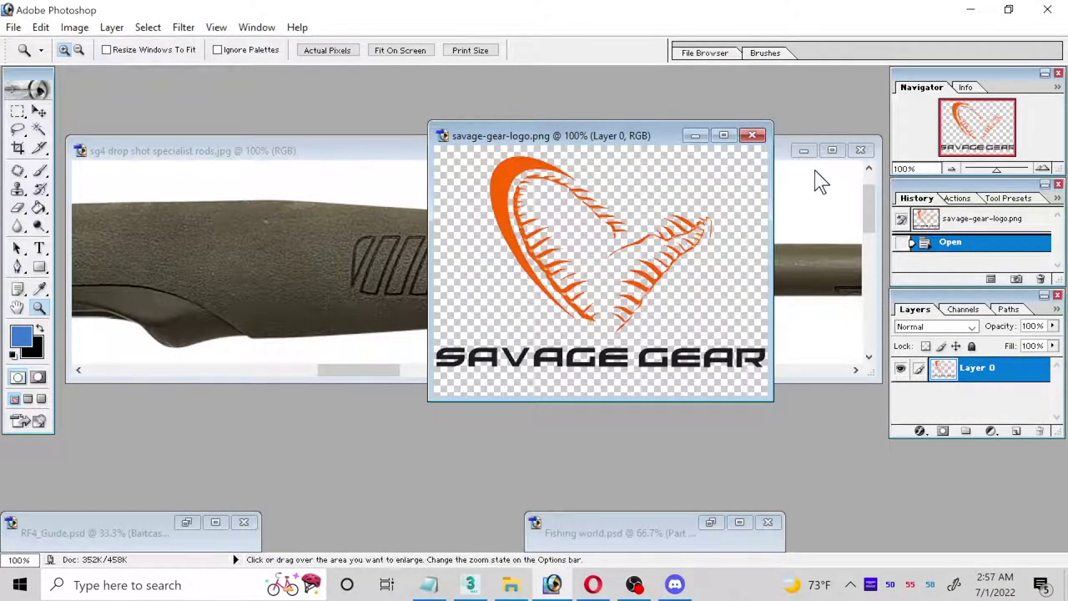
click(806, 151)
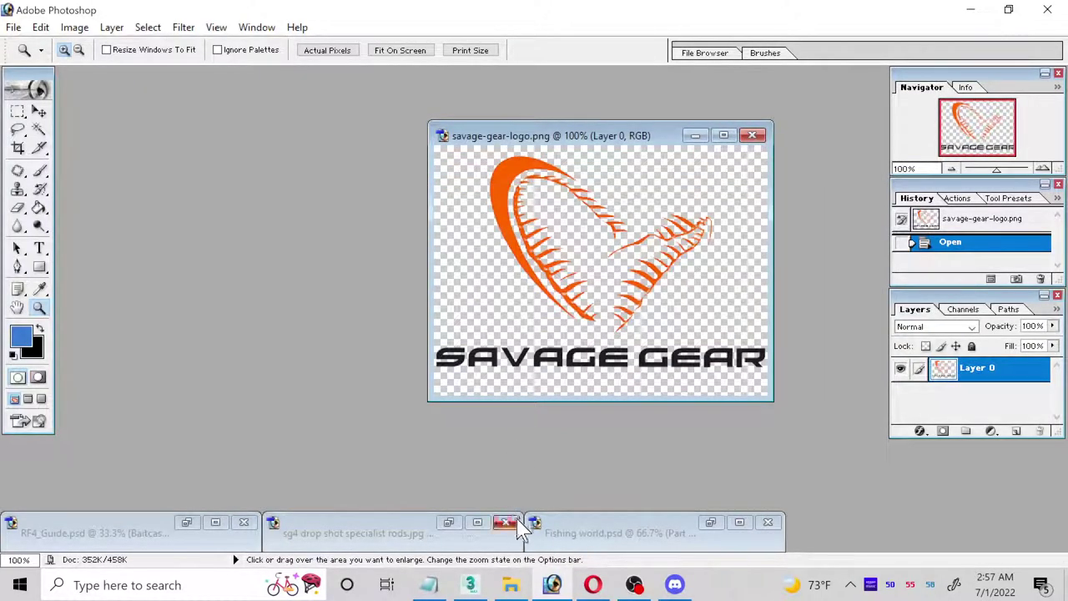
- Open the handle end image, enlarge its end cap to 66.7%, and place the logo image window beside it
click(13, 26)
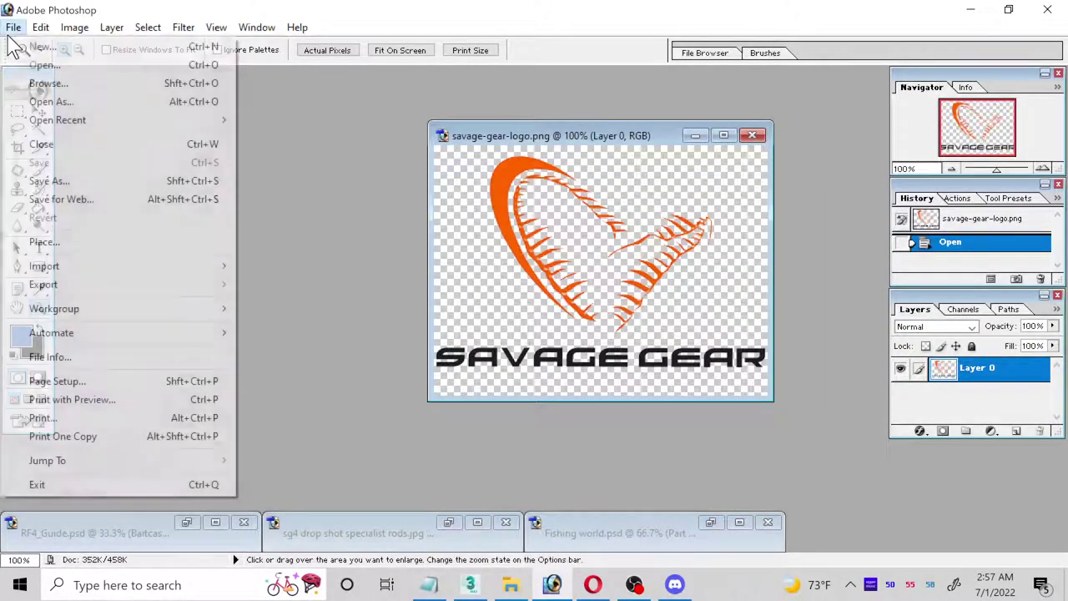
click(50, 67)
double_click(538, 100)
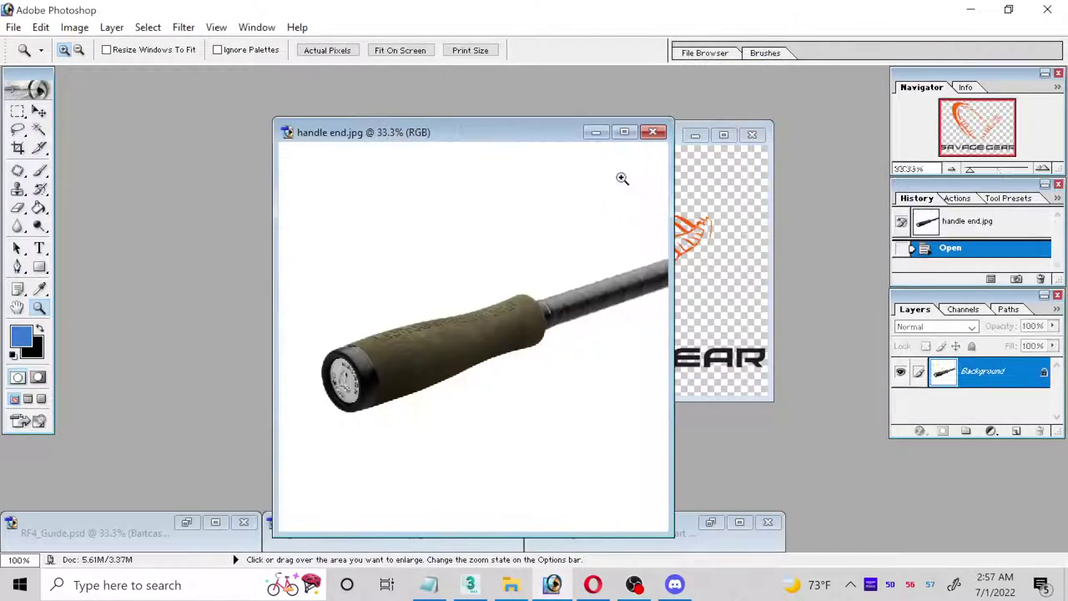
drag(511, 142, 320, 86)
click(155, 322)
click(180, 276)
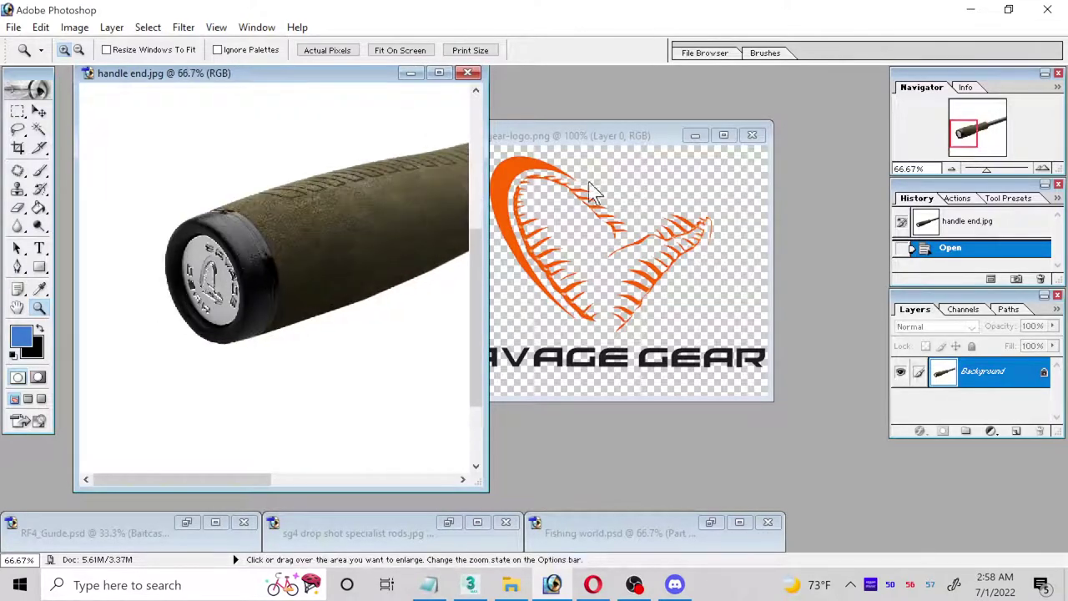
click(649, 136)
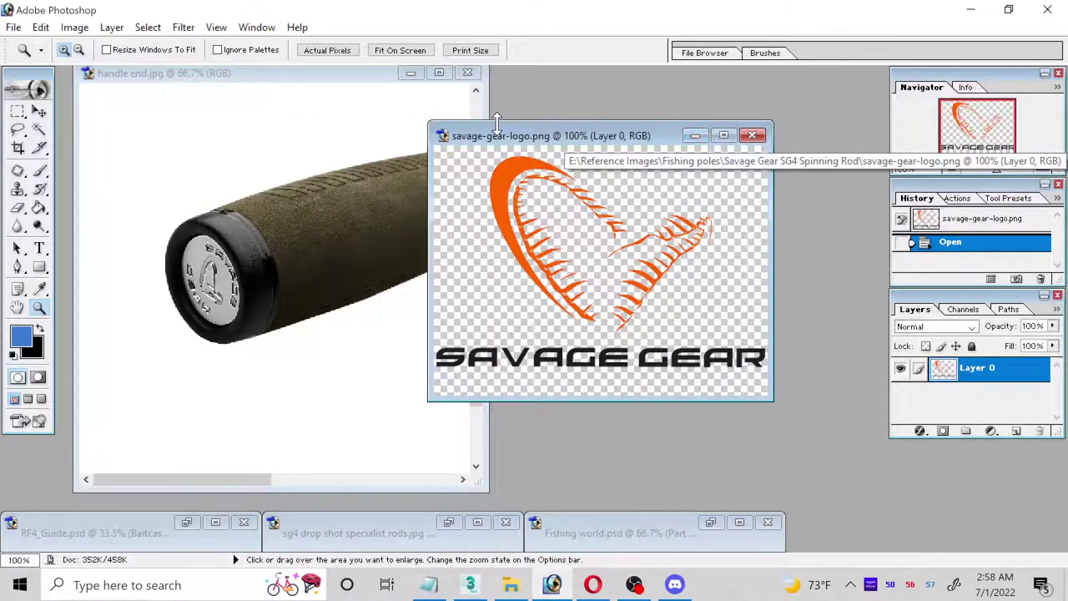
drag(464, 138, 558, 150)
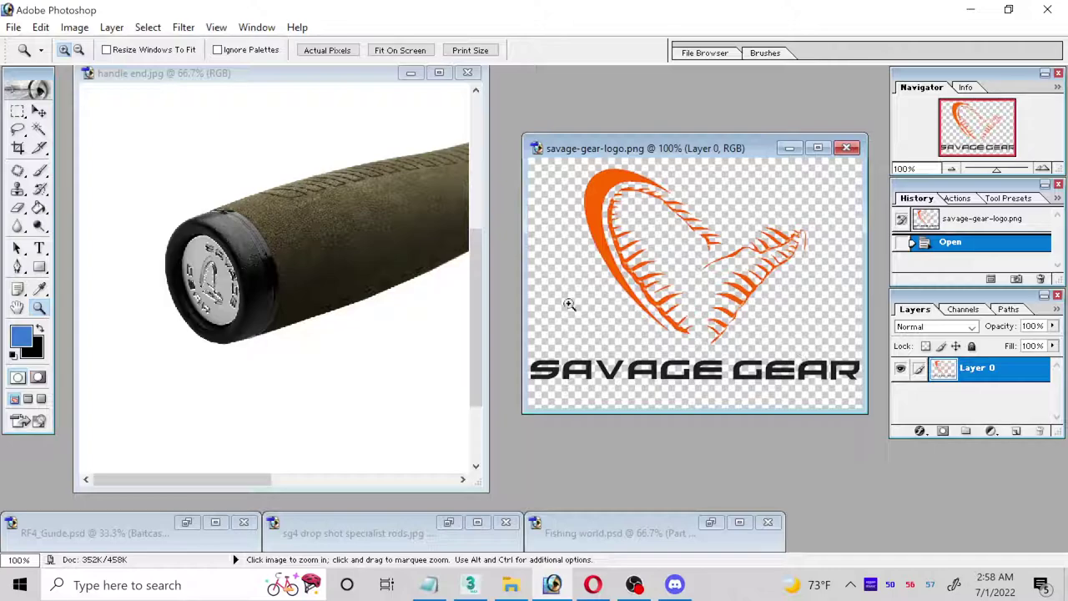
- Select the orange jaw emblem above the lettering in the logo image with the Rectangular Marquee and copy it
click(17, 109)
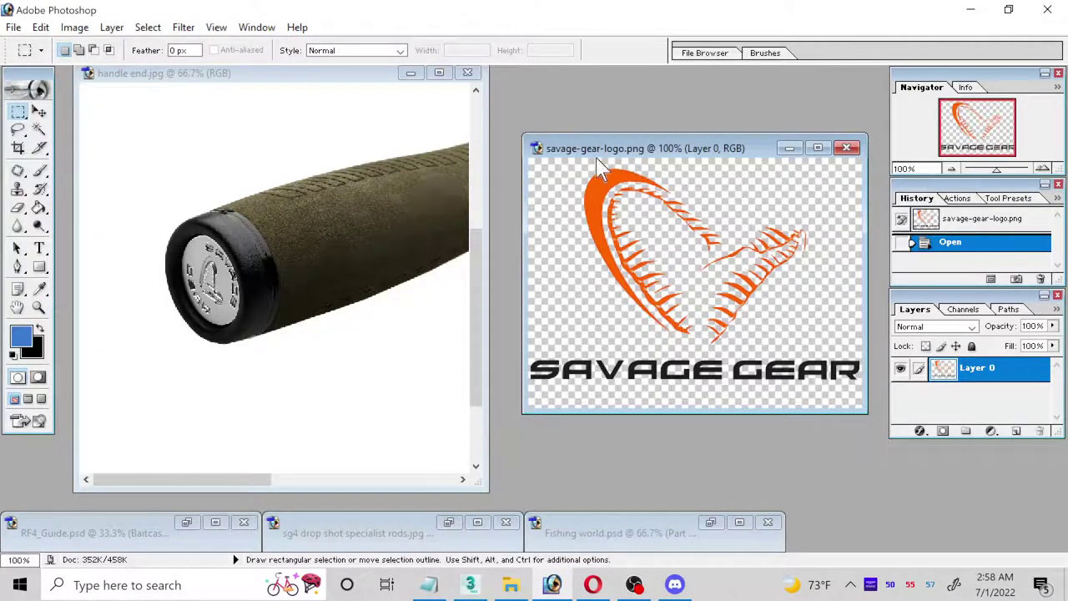
drag(706, 212, 851, 350)
click(41, 26)
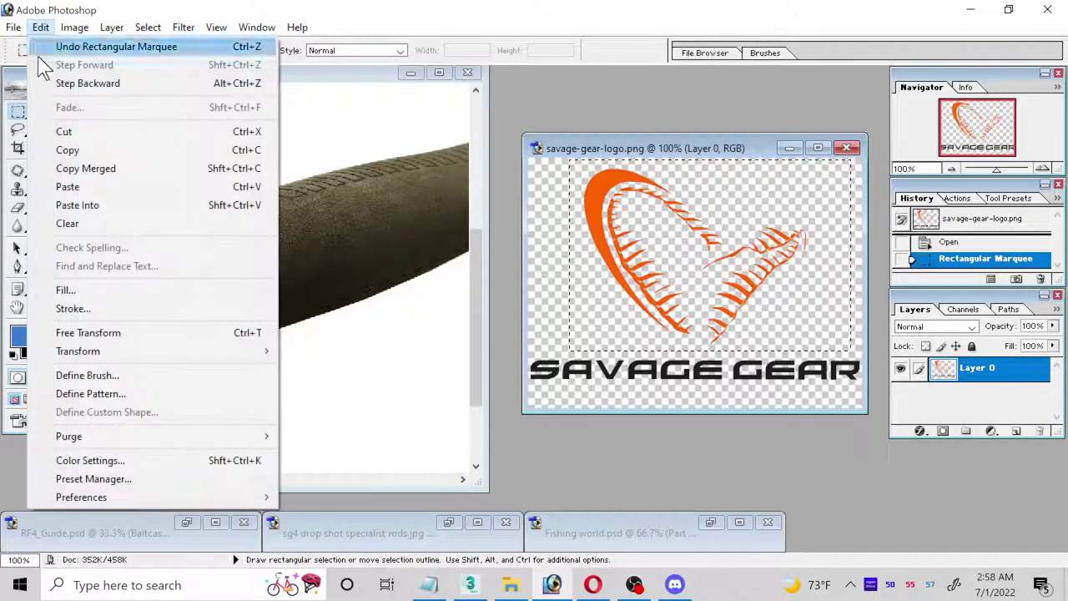
click(87, 151)
- Create a new transparent RGB document 668 pixels wide at 72 pixels/inch, adjusting its height
click(13, 27)
click(33, 43)
click(523, 260)
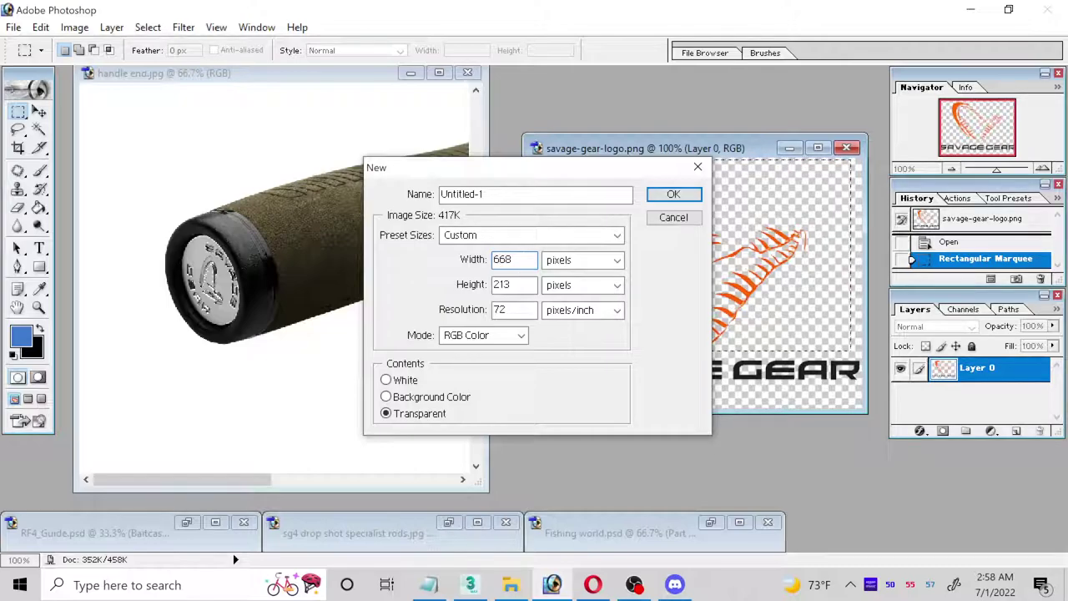
click(498, 284)
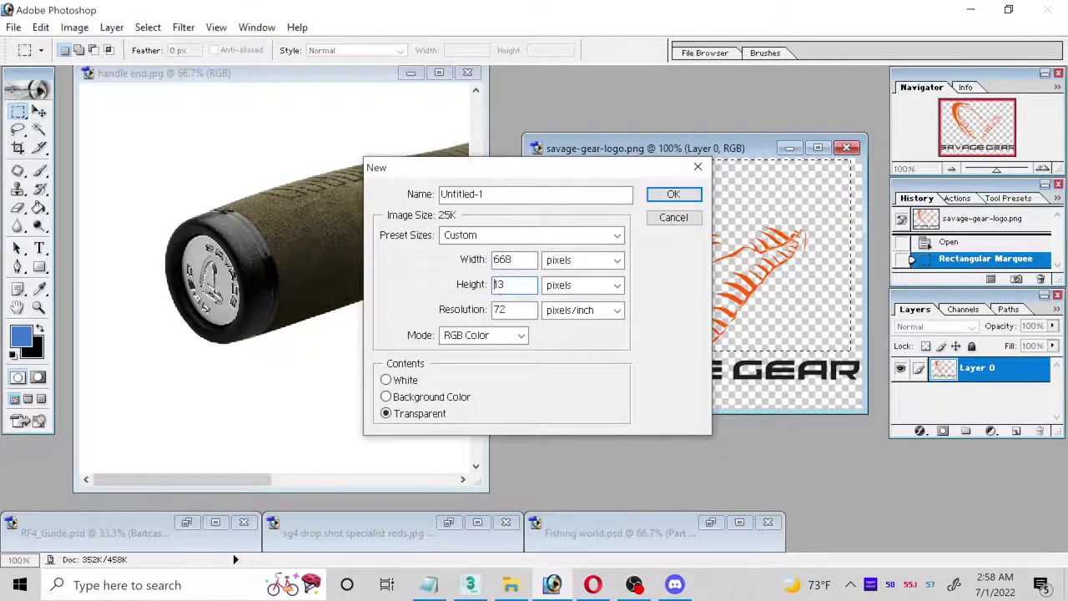
click(667, 197)
- Paste the copied emblem into the new document and move its window clear of the end cap reference
click(43, 27)
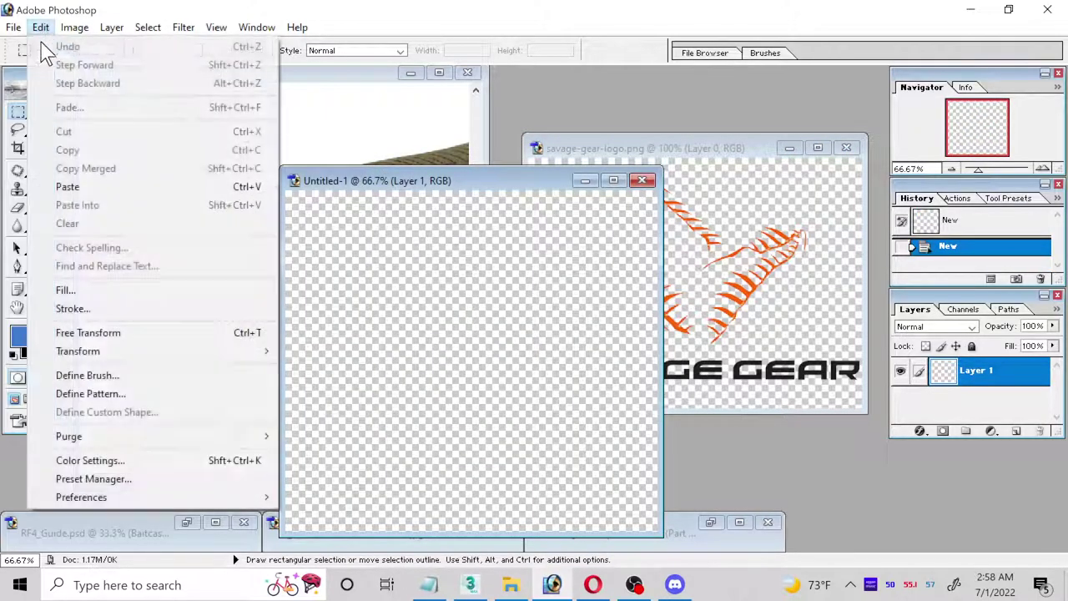
click(83, 184)
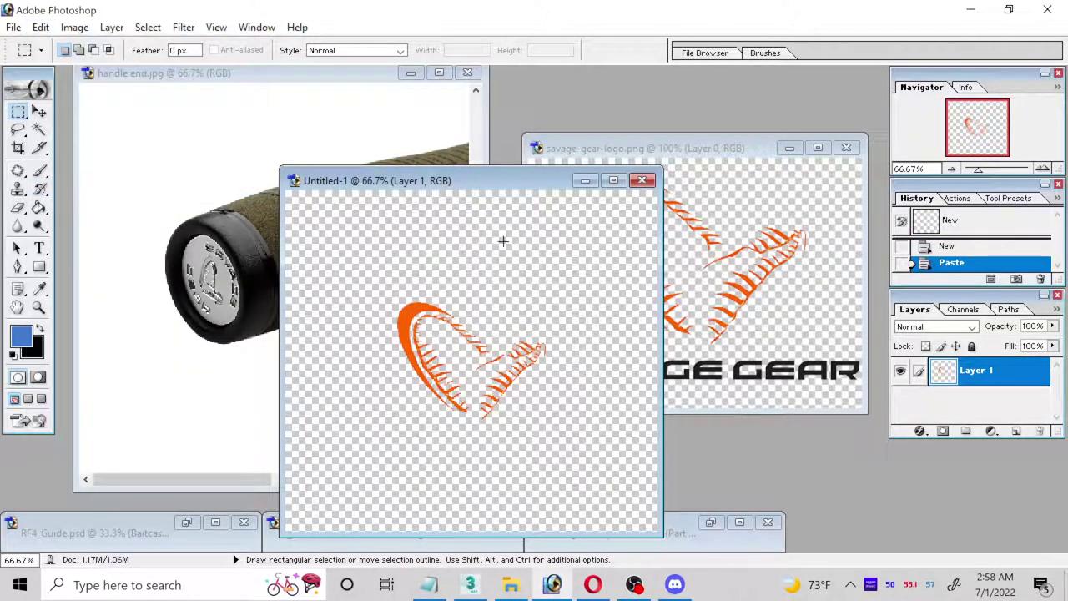
drag(498, 192, 601, 107)
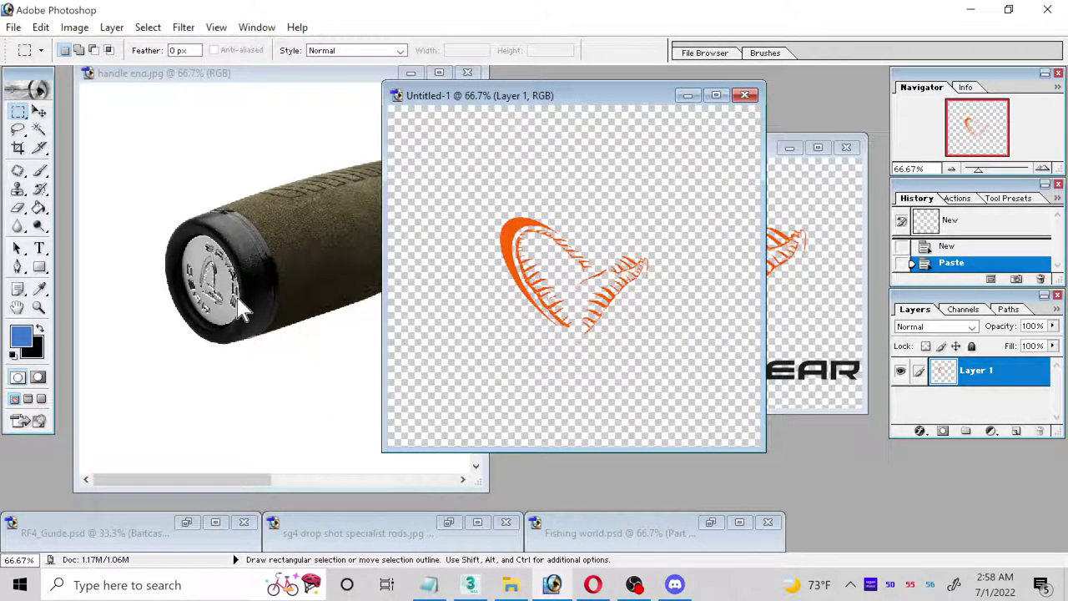
- Set the foreground color to black (000000) and add the text SAVAGE above the emblem with the Type tool
click(40, 247)
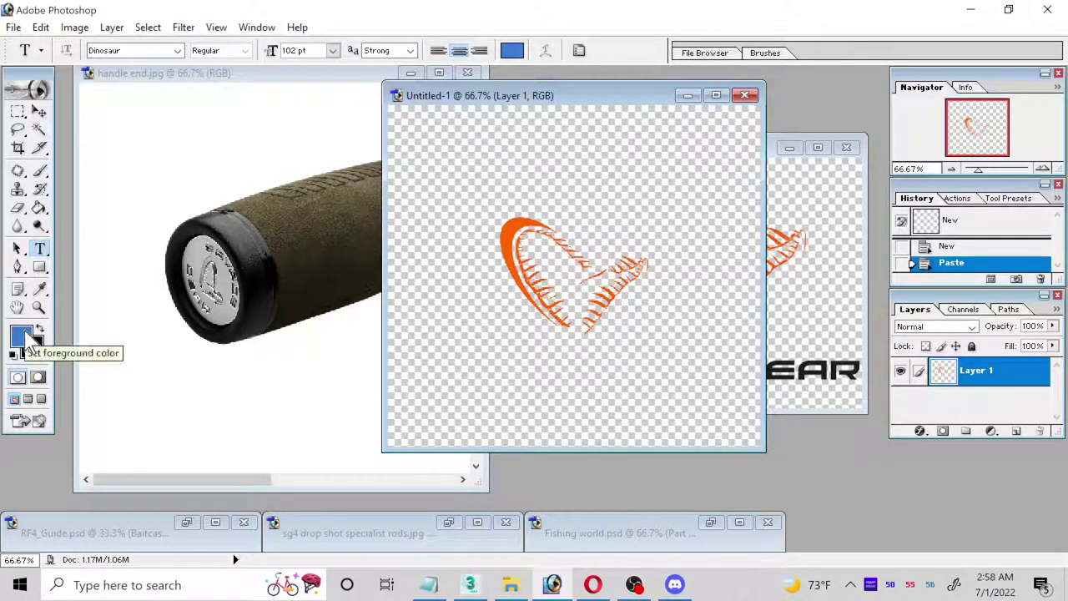
click(33, 338)
drag(665, 375, 584, 477)
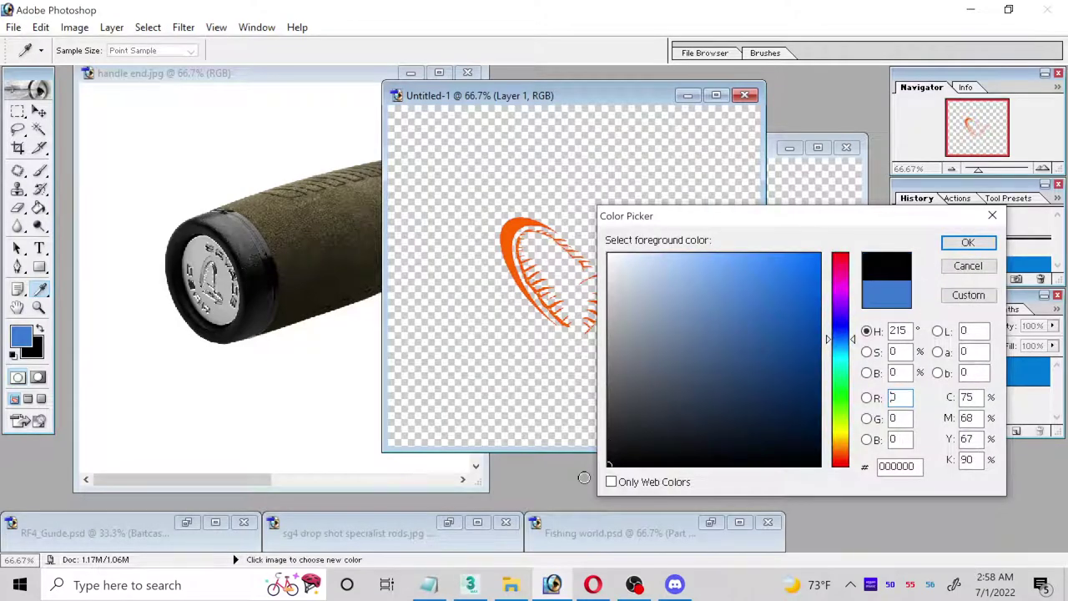
click(968, 242)
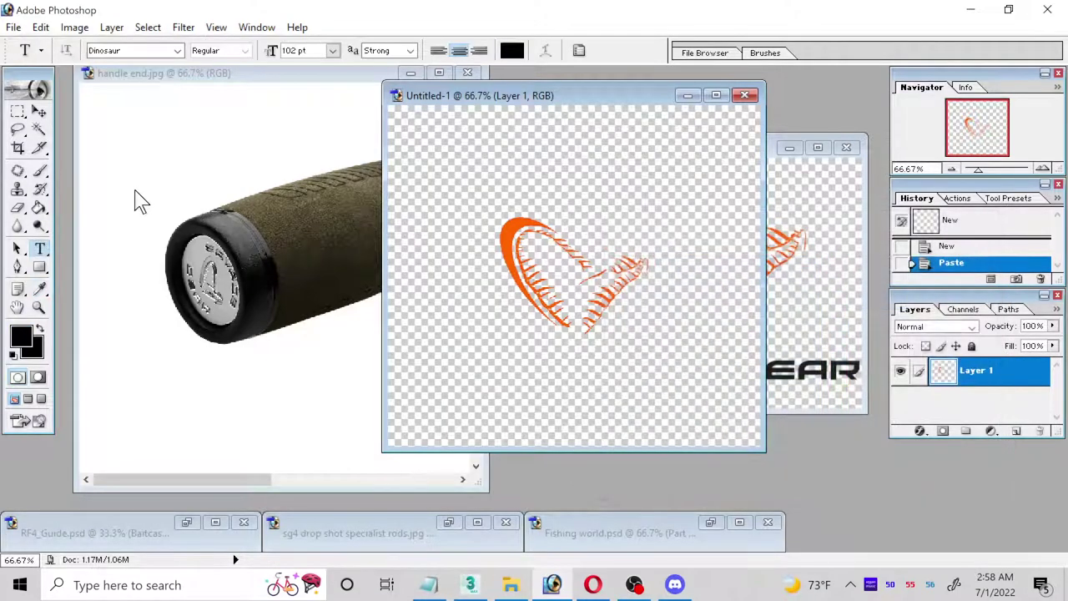
click(576, 185)
text(SAV)
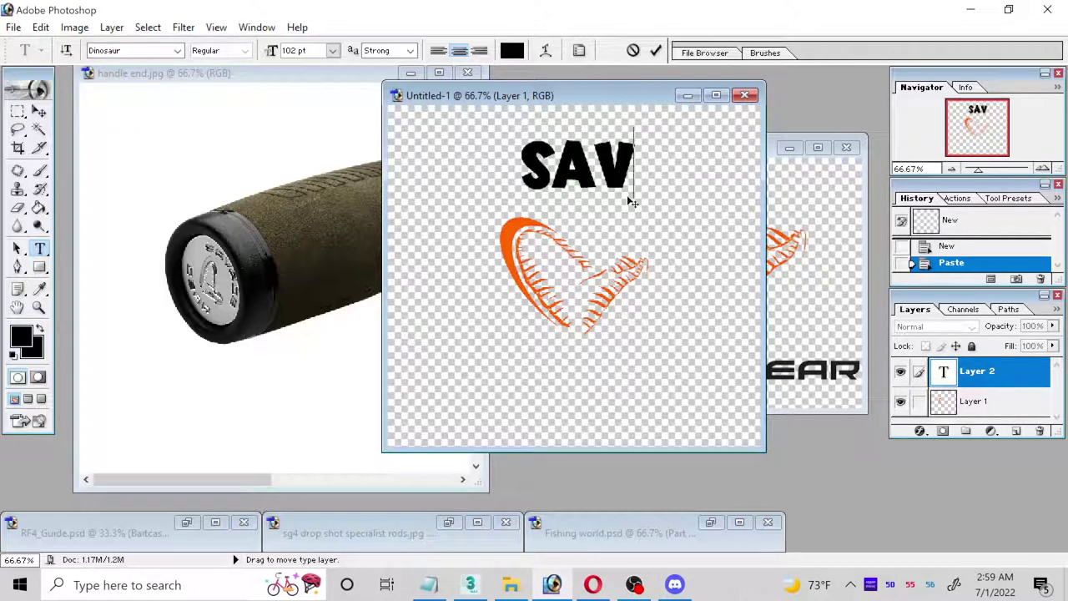
text(AGE)
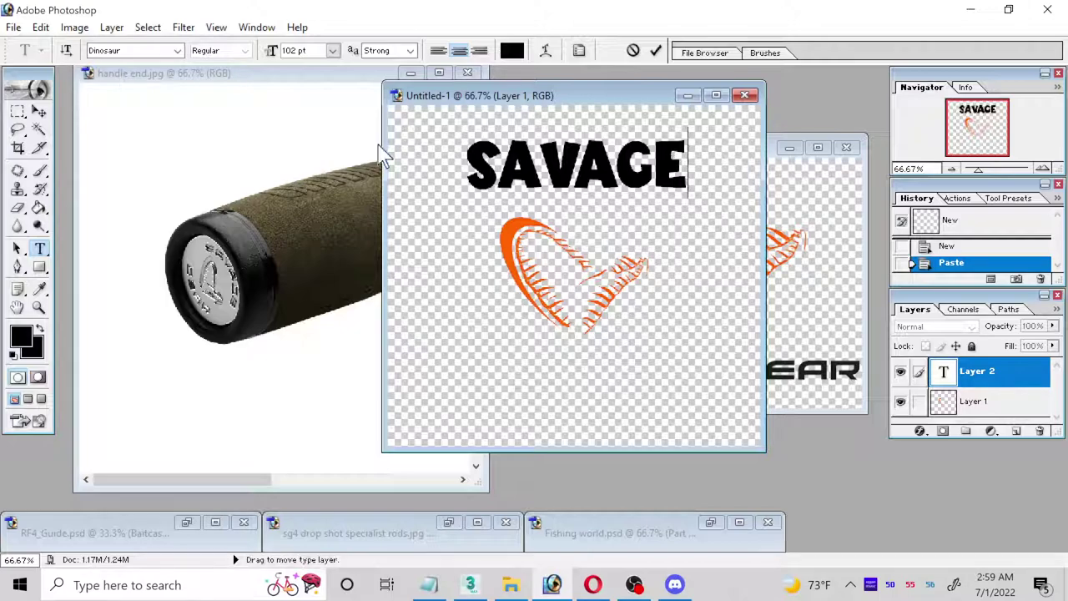
- Try the fonts from 8514oem through Bahnschrift, Bones and CF I Robot to Century Gothic on the SAVAGE text
drag(688, 163, 464, 164)
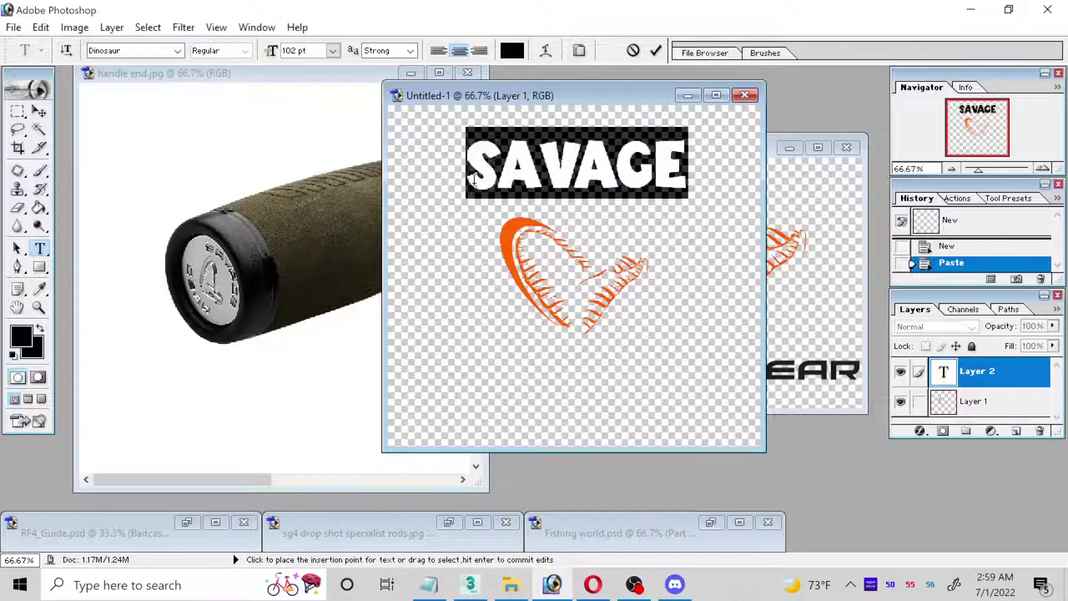
click(177, 51)
scroll(187, 107, up, 8)
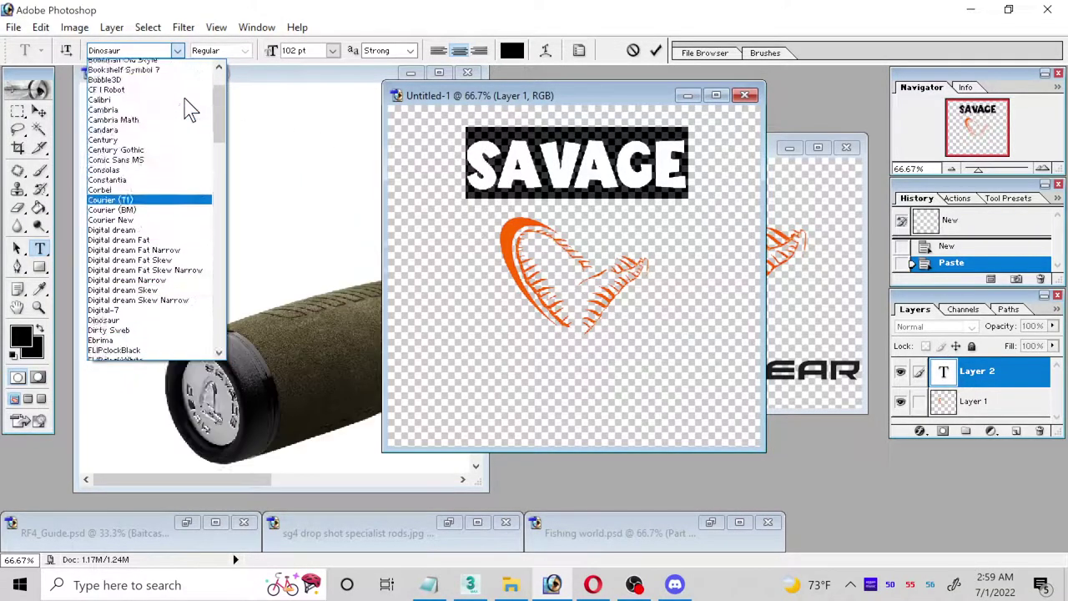
click(142, 66)
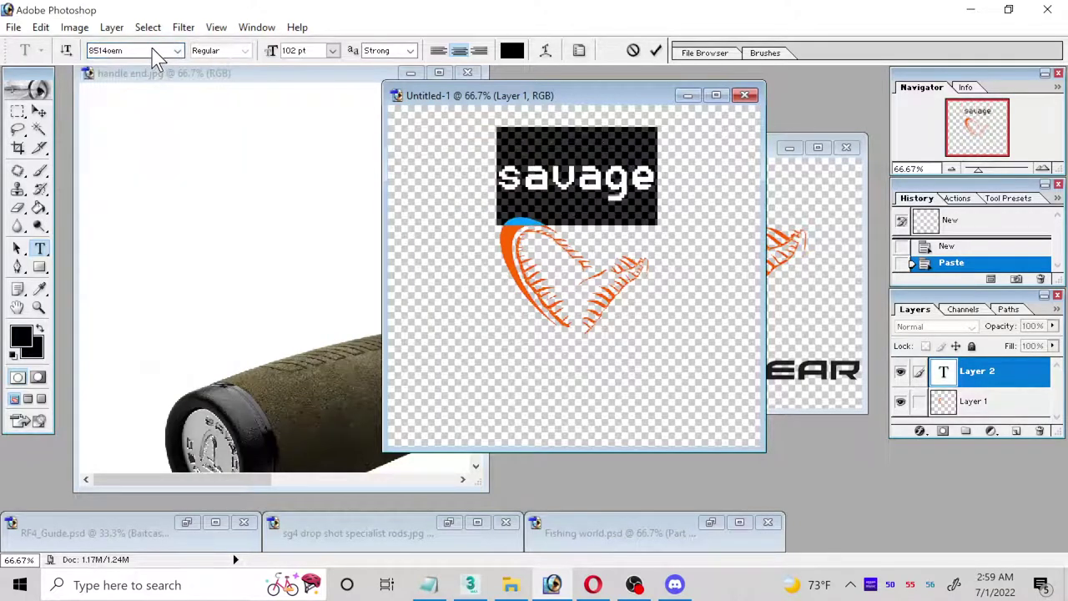
key(Down)
key(Down)
key(Down)
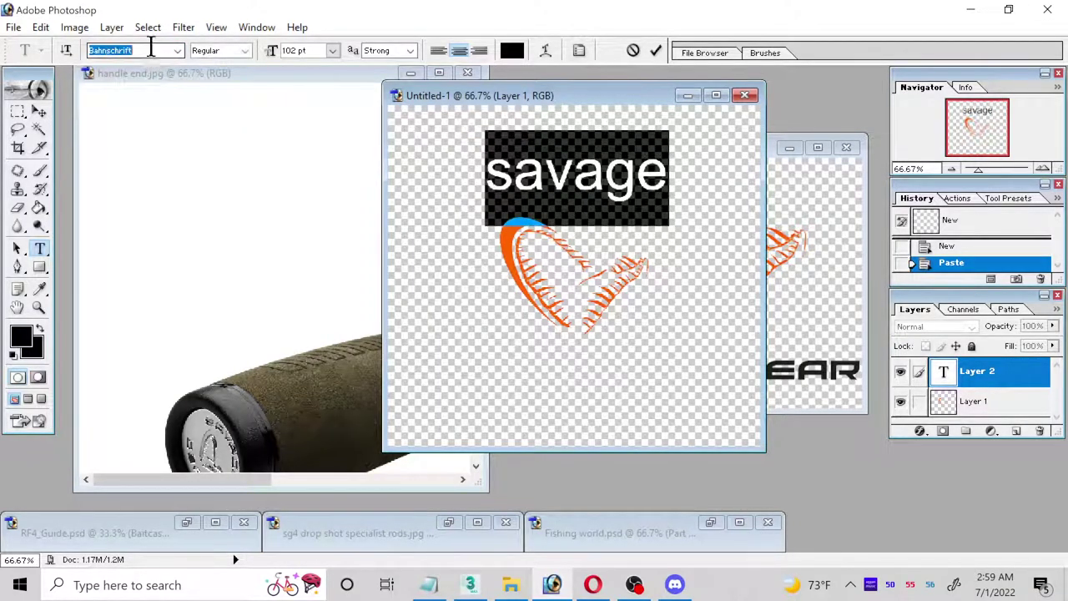
key(Down)
key(Down)
key(Down)
key(Down)
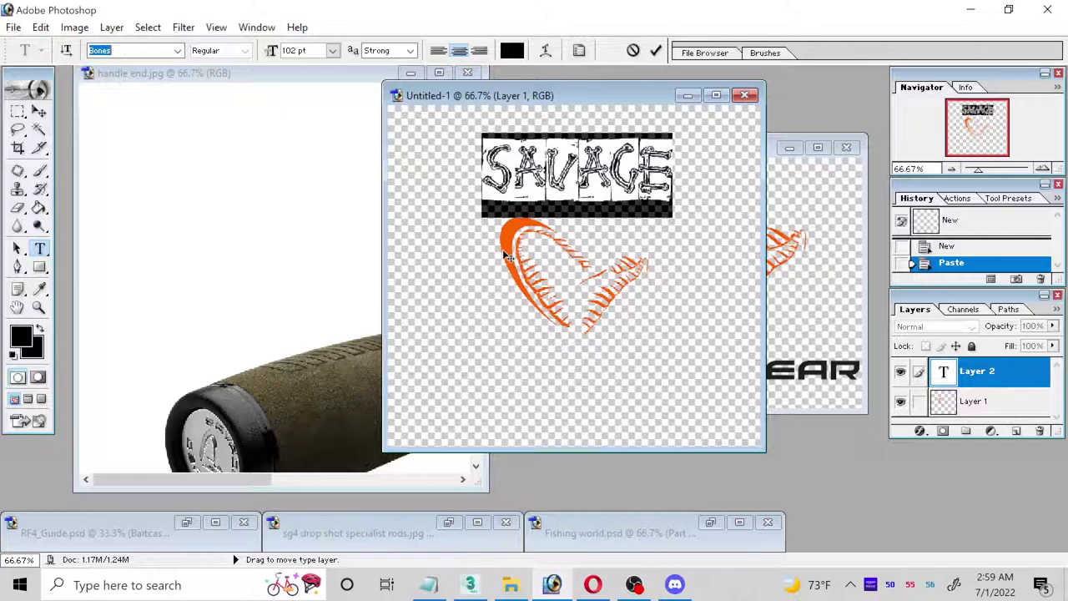
key(Down)
key(Down)
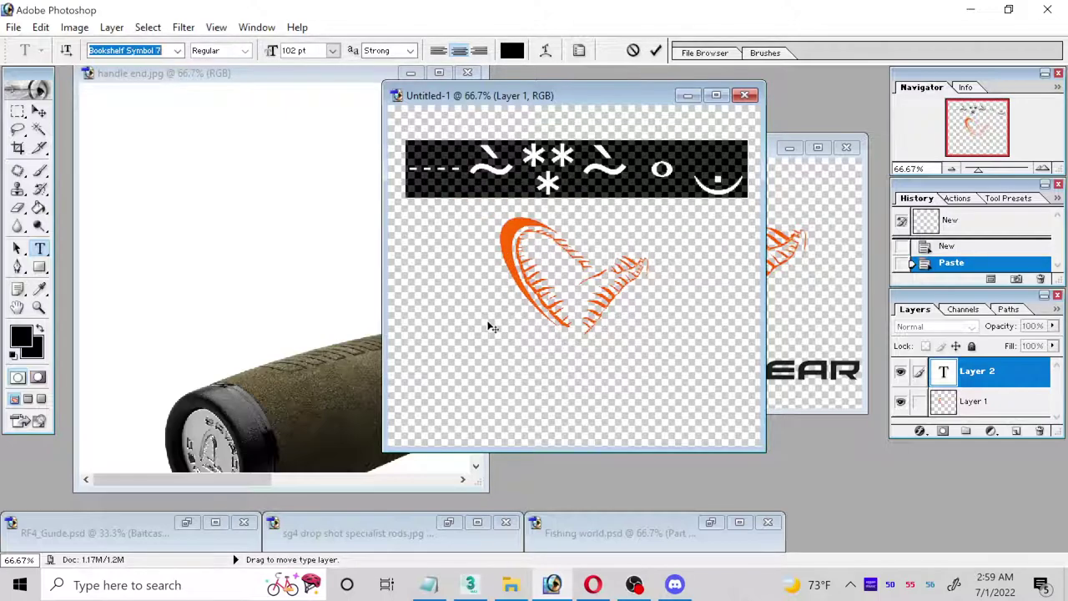
key(Down)
key(Down)
key(Down)
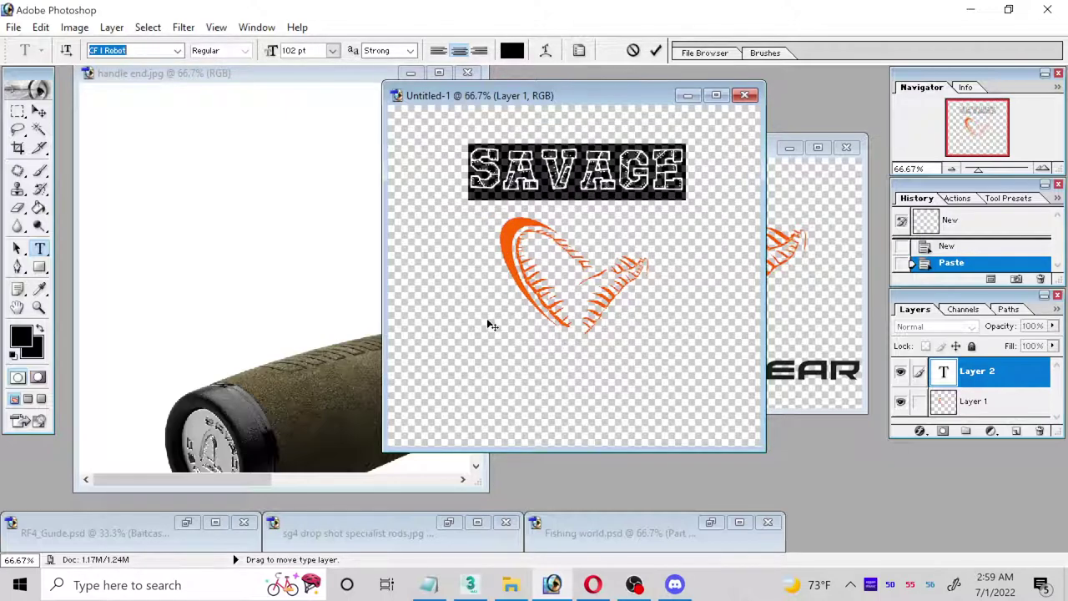
key(Down)
key(Down)
key(Down)
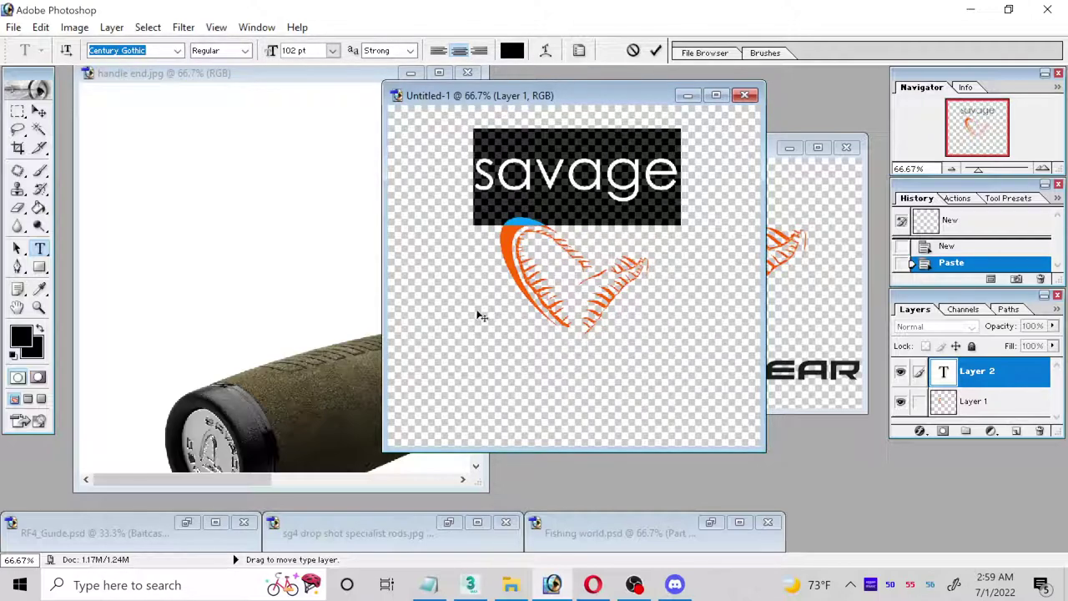
- Try the fonts 8514oem and Segoe MDL2 Assets on the savage text, and discard the text entry
key(Home)
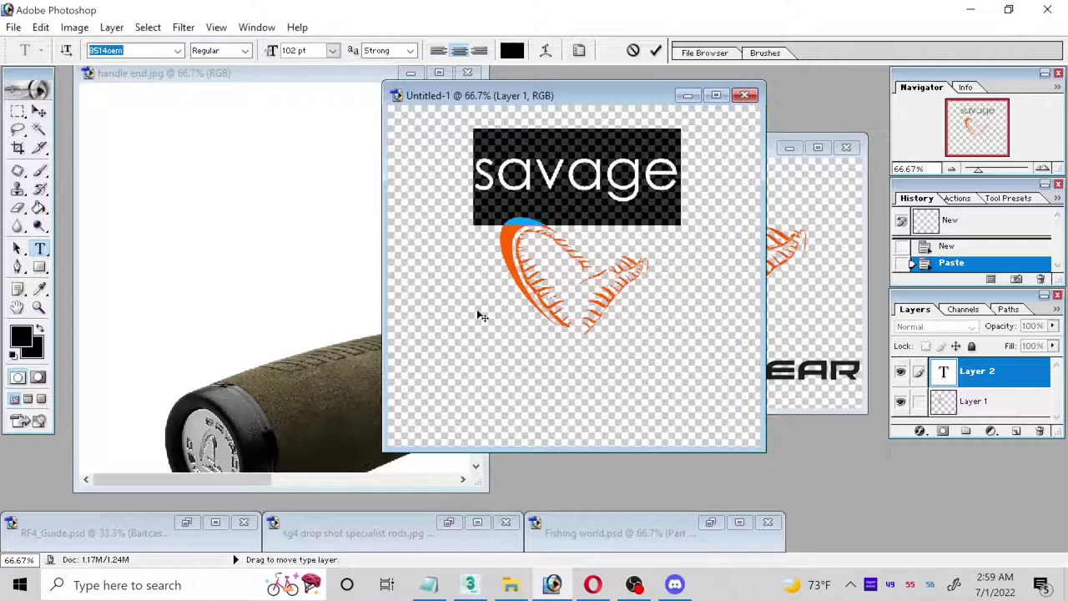
key(End)
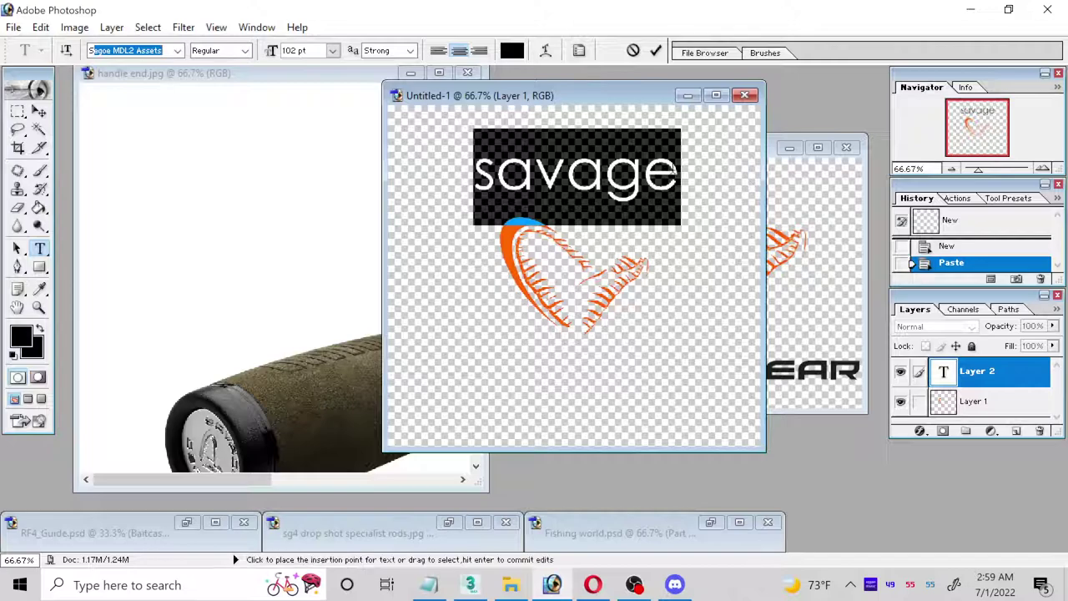
key(Return)
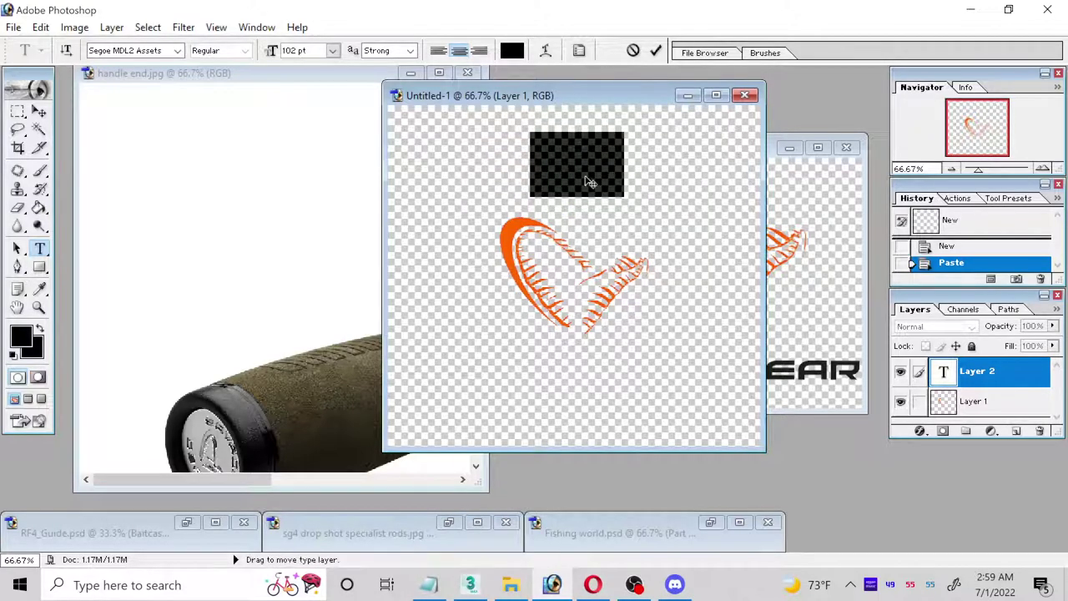
click(633, 52)
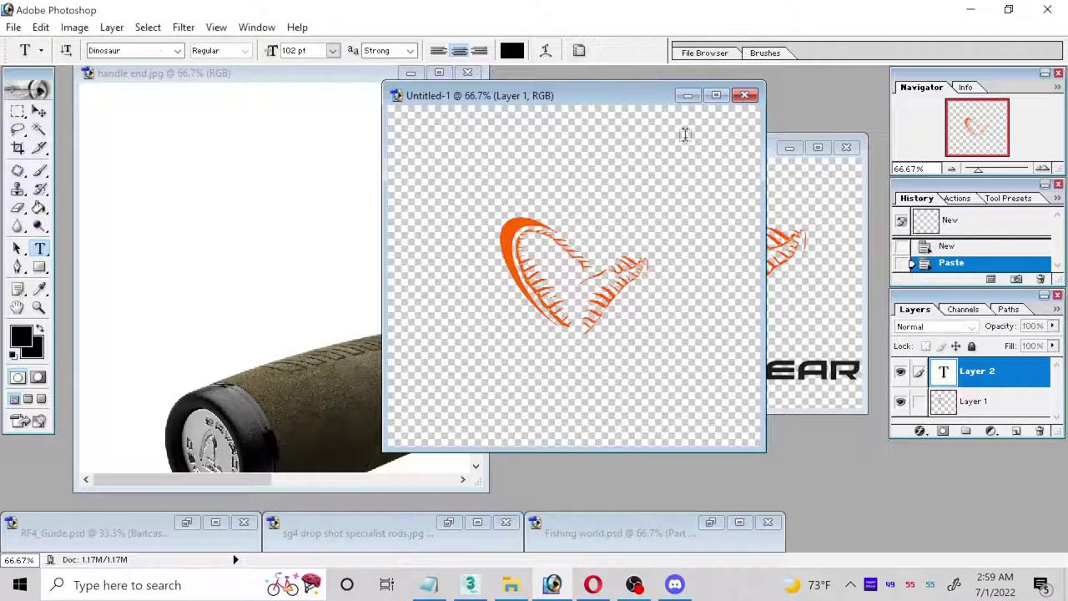
- Add the text SAVAGE in capitals above the emblem in black 102 pt Dinosaur
click(582, 176)
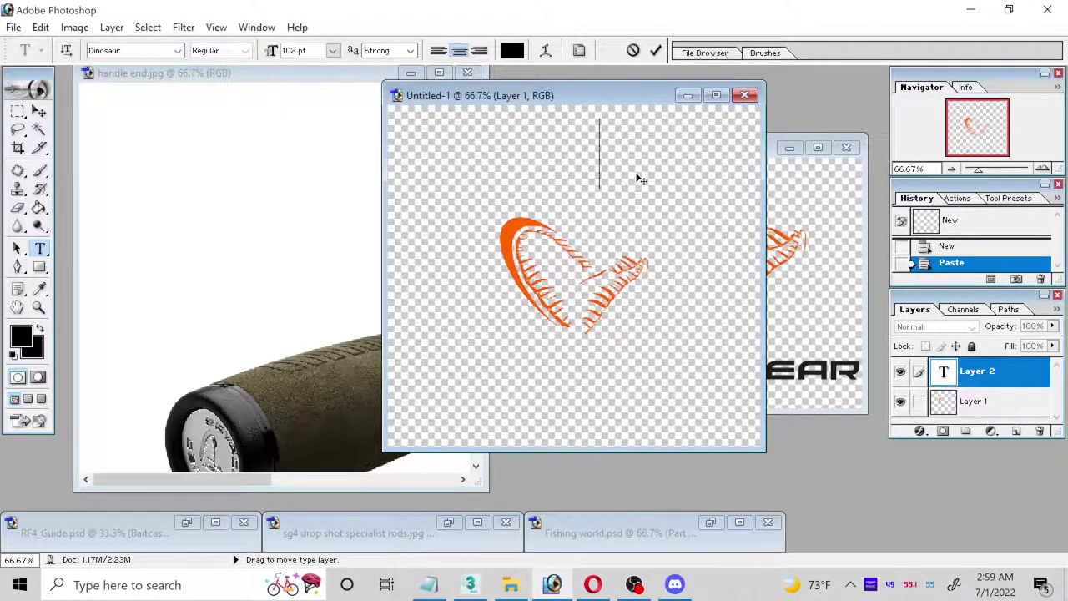
text(SA)
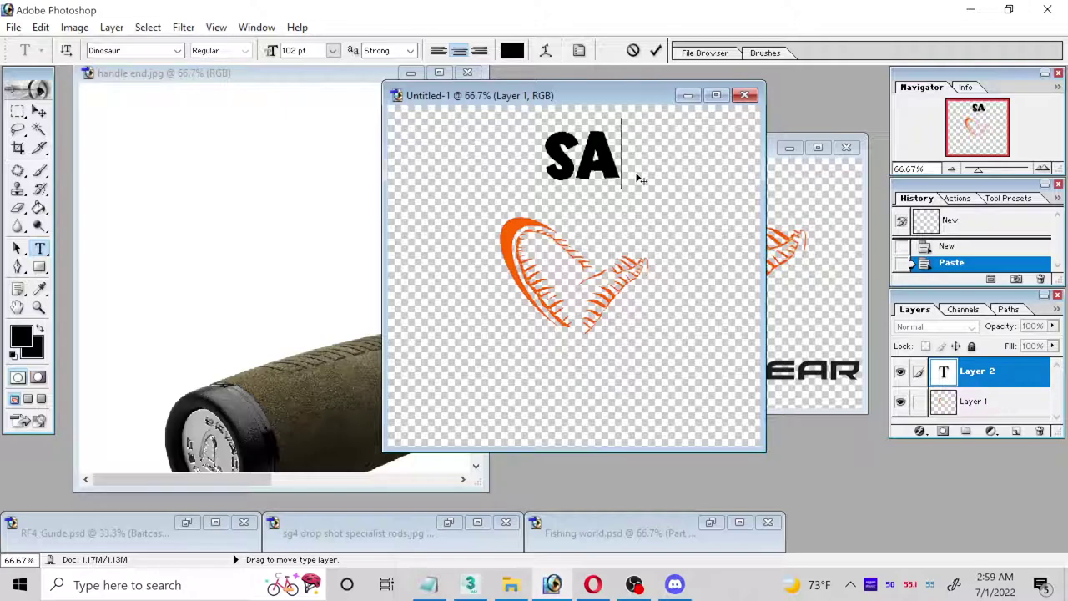
text(VAGE)
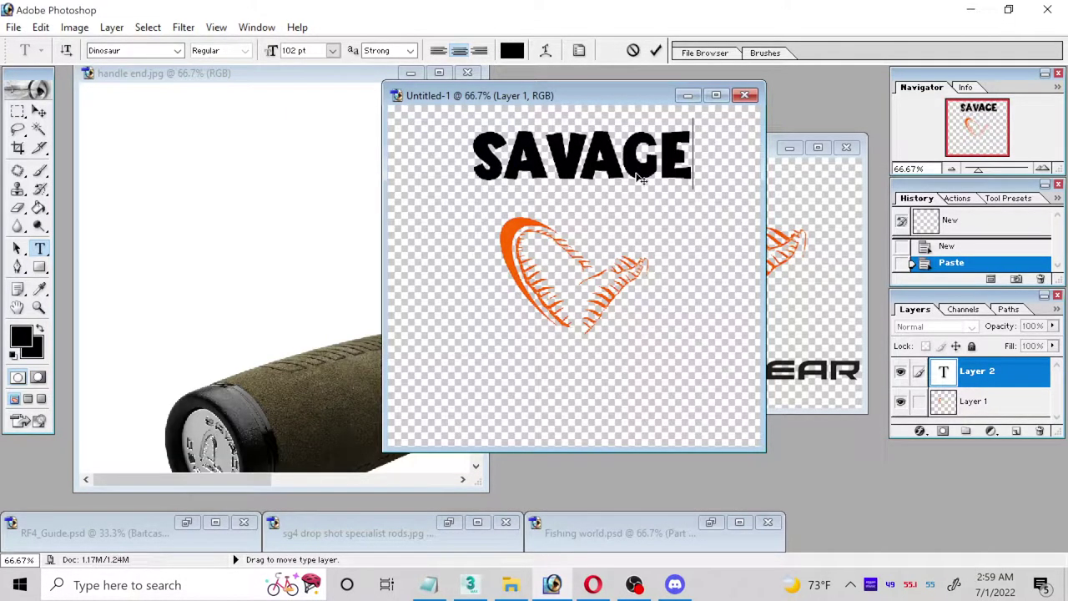
- Try the fonts Gadugi and 8514oem on the SAVAGE text
drag(691, 163, 466, 149)
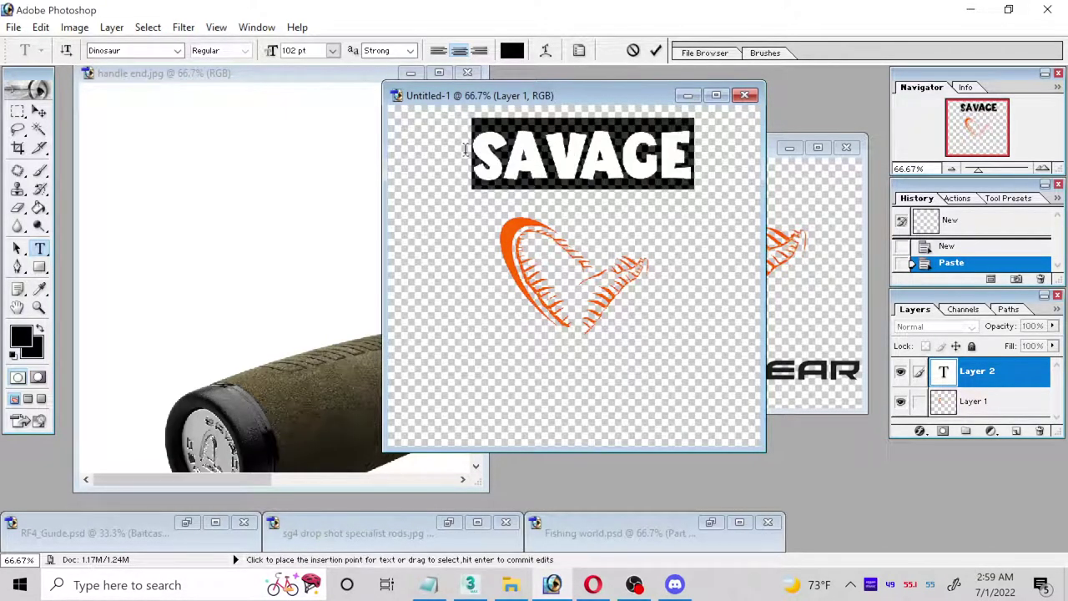
click(177, 51)
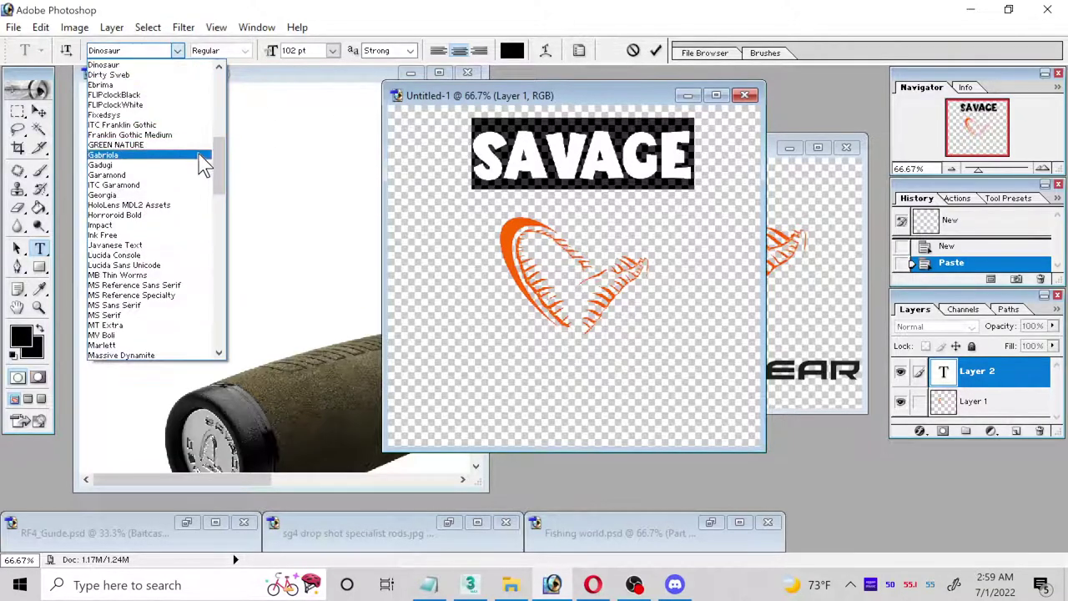
click(212, 164)
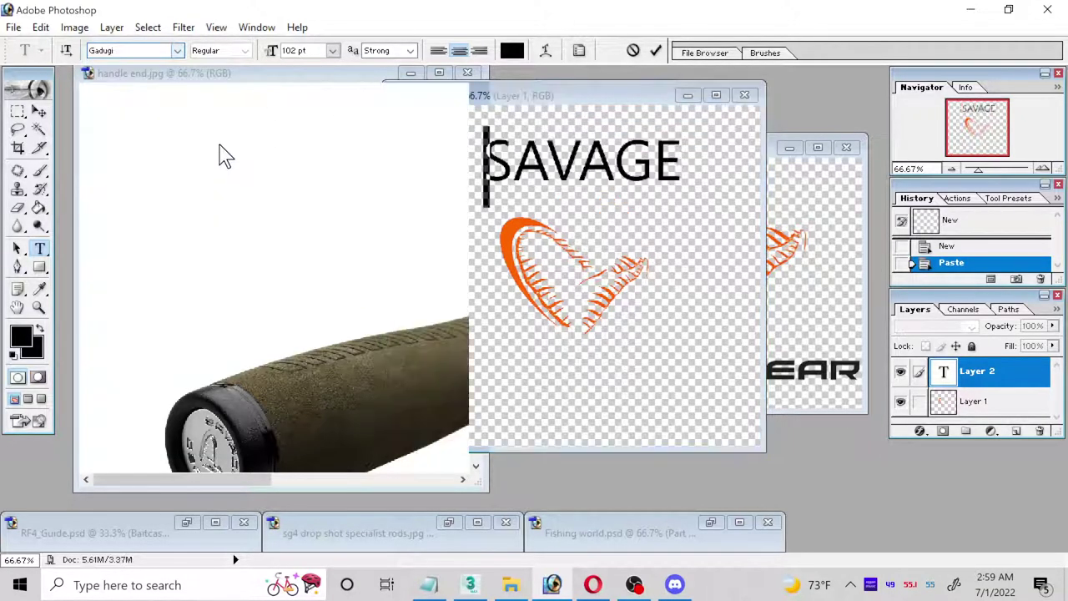
click(305, 155)
click(620, 105)
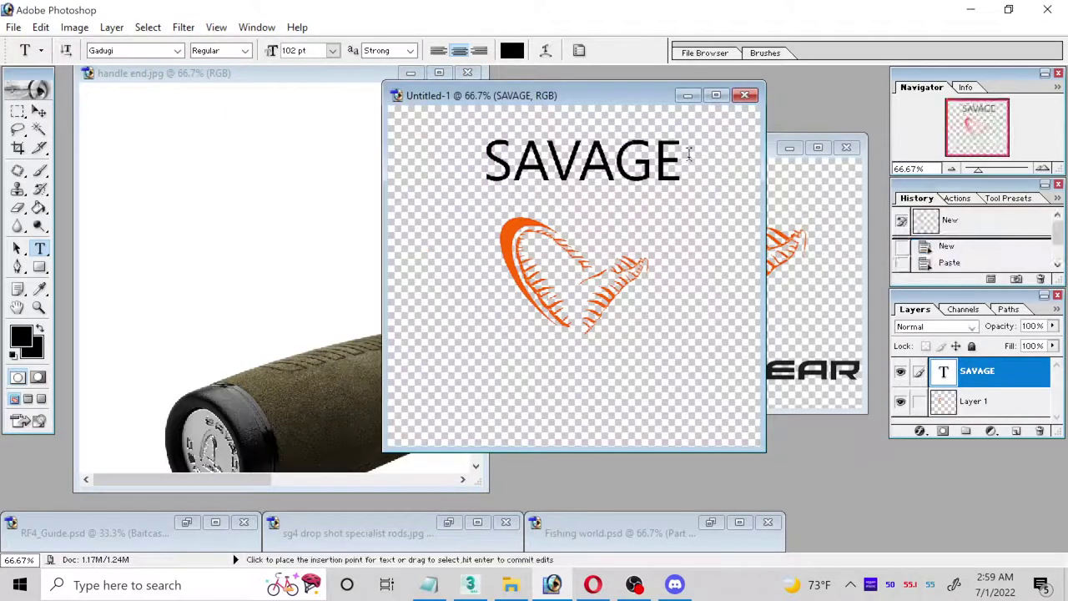
drag(689, 152, 424, 167)
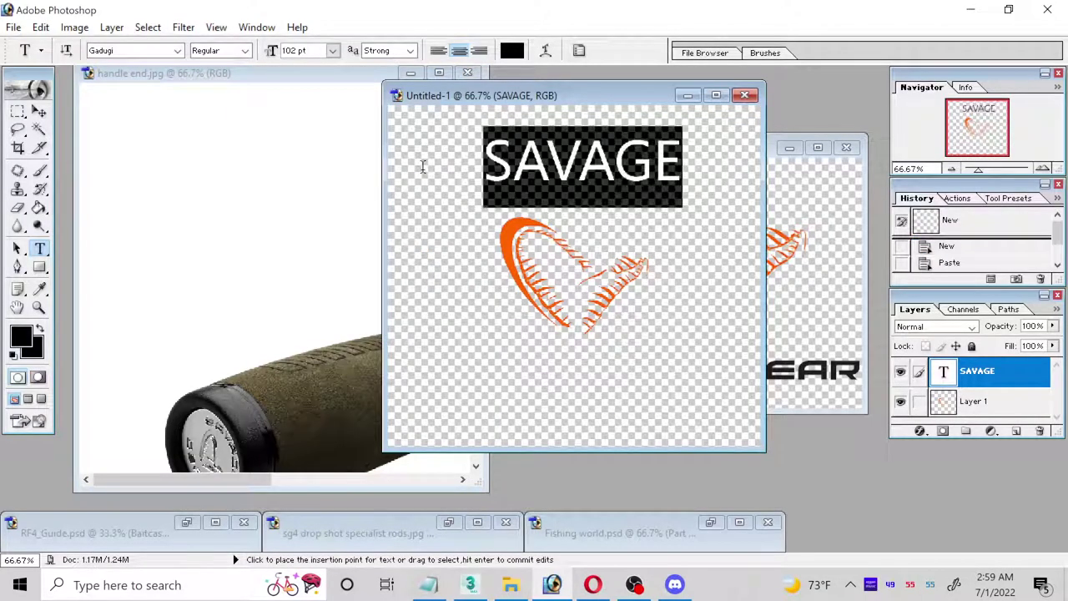
click(175, 50)
drag(217, 177, 215, 96)
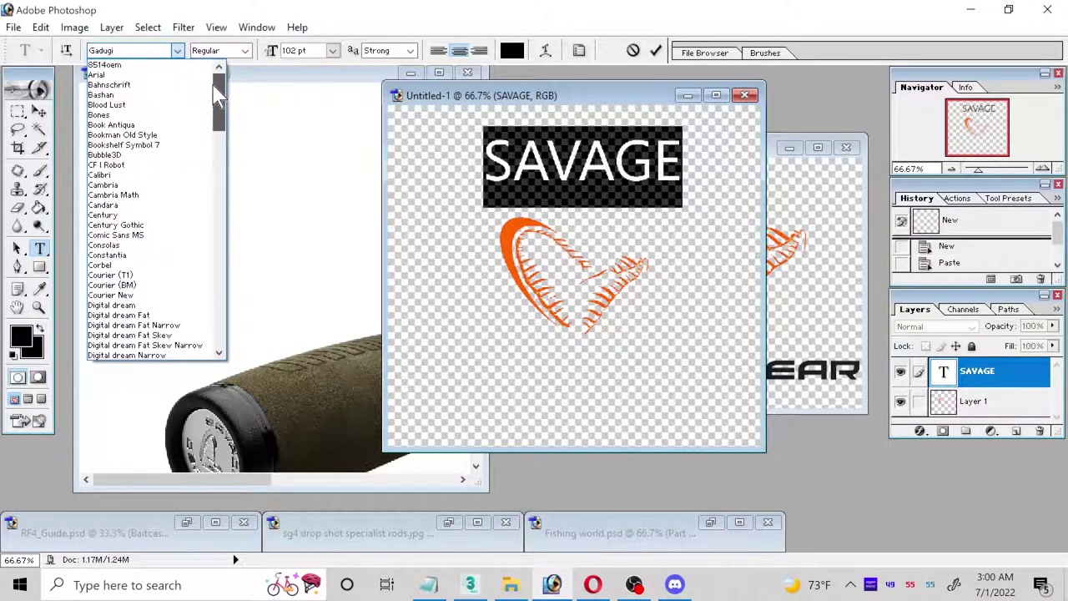
click(105, 65)
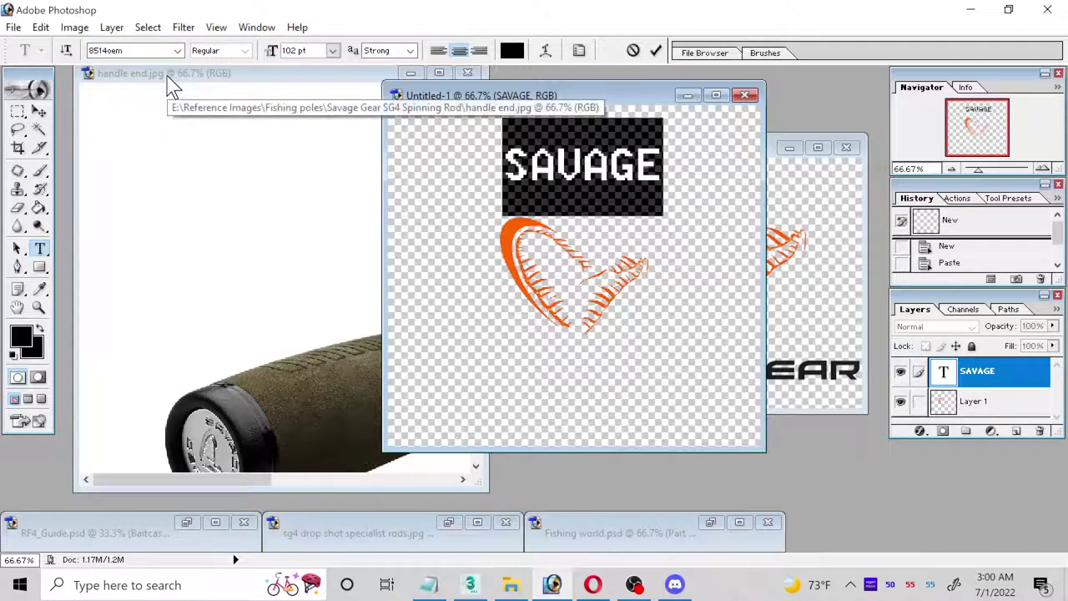
- Try the fonts from Arial through Bashan, Book Antiqua and CF I Robot to Consolas on the whole SAVAGE text
drag(667, 163, 624, 158)
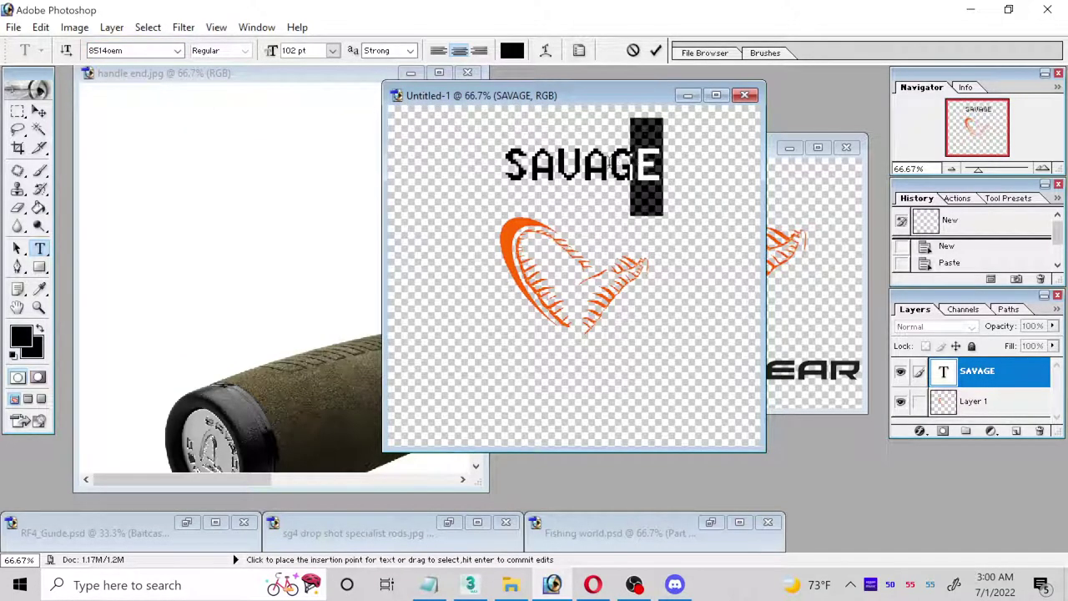
key(ctrl+a)
click(133, 51)
text(Arial)
key(Return)
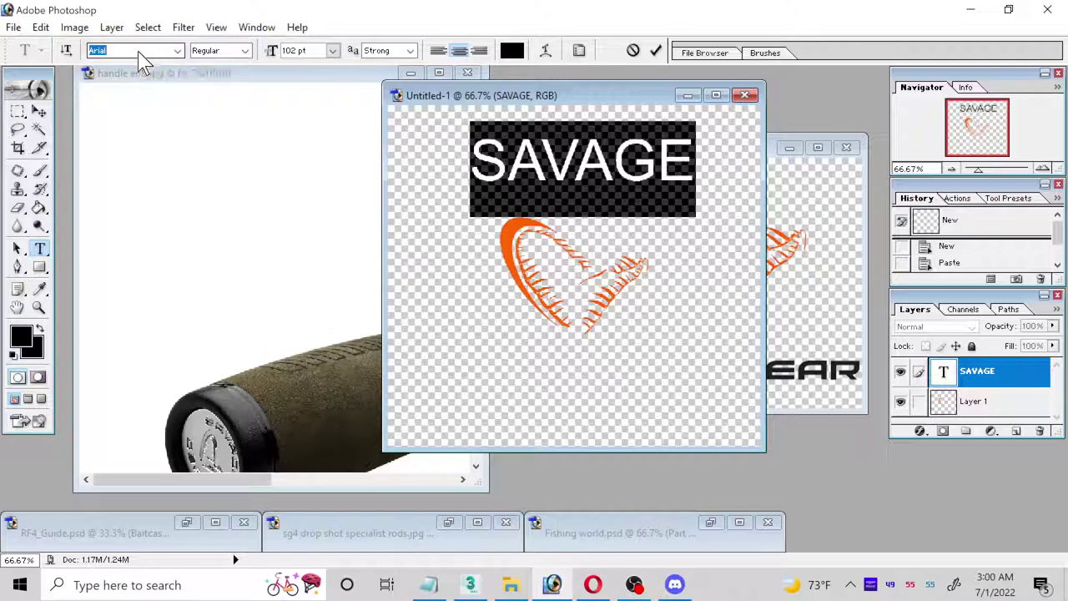
key(Down)
key(Down)
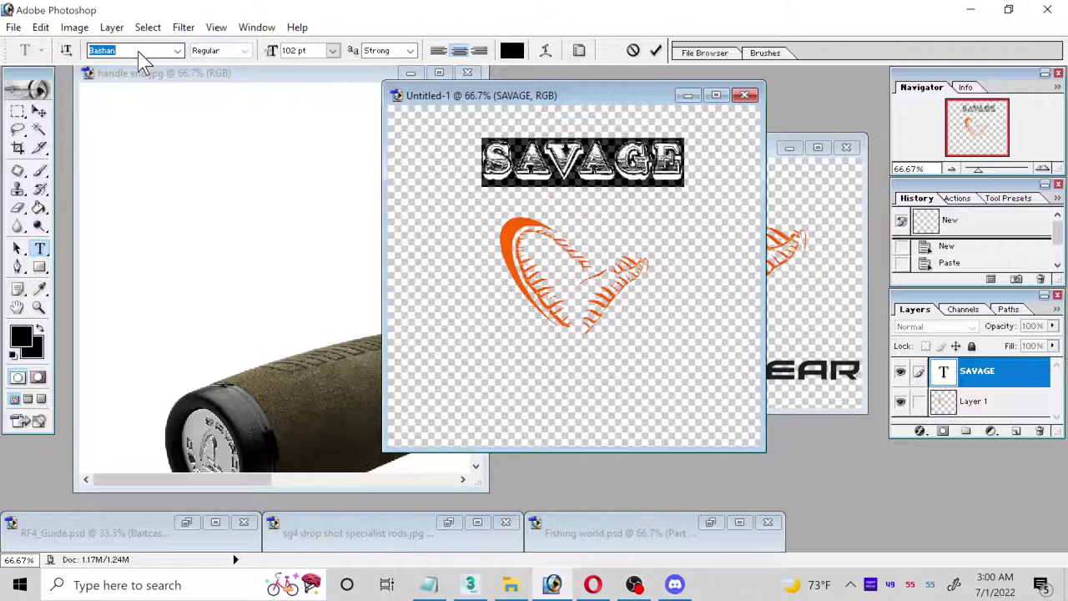
key(Down)
key(Down)
key(Down)
key(Down)
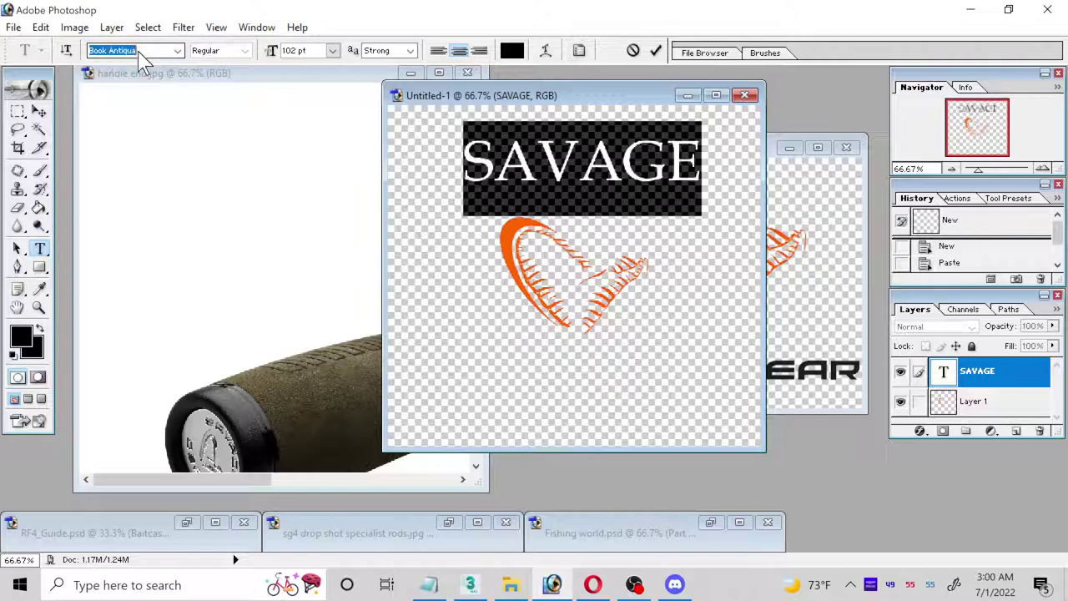
key(Down)
key(Down)
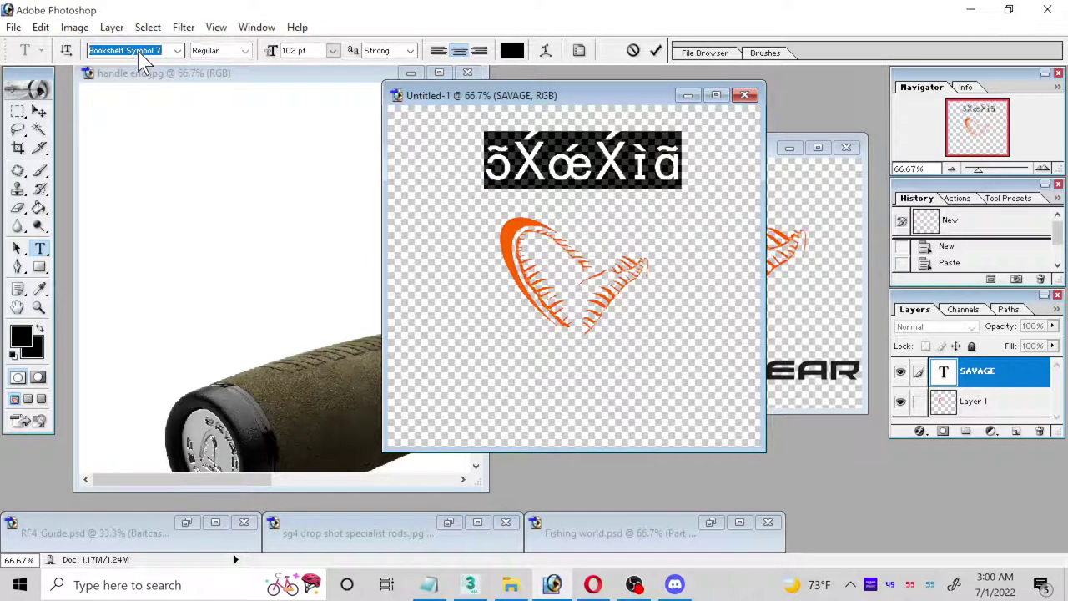
key(Down)
key(Down)
key(Down)
key(Down)
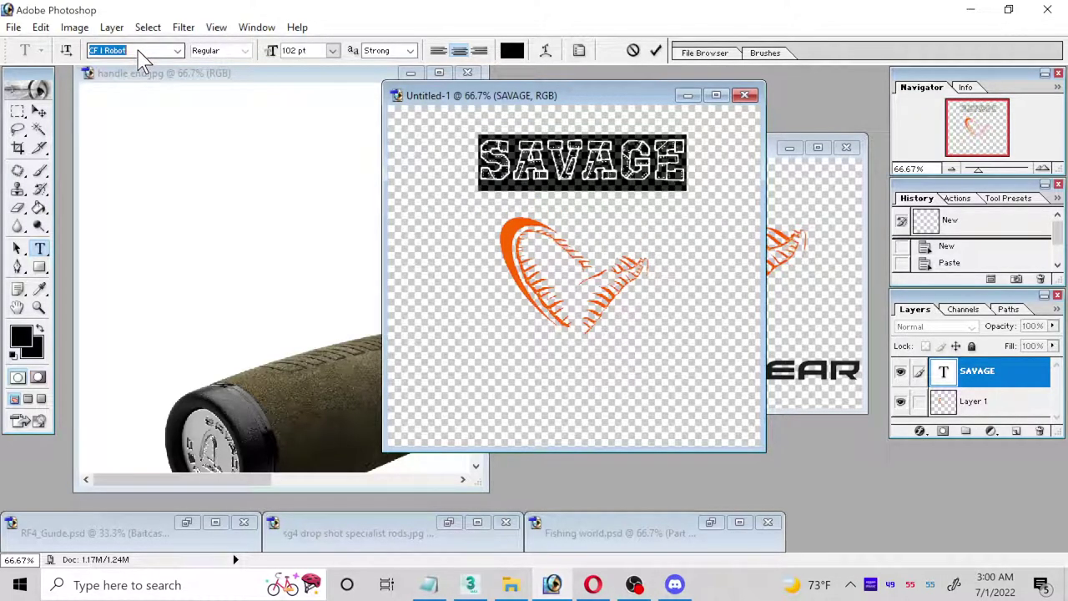
key(Down)
key(Down)
key(Down)
key(Down)
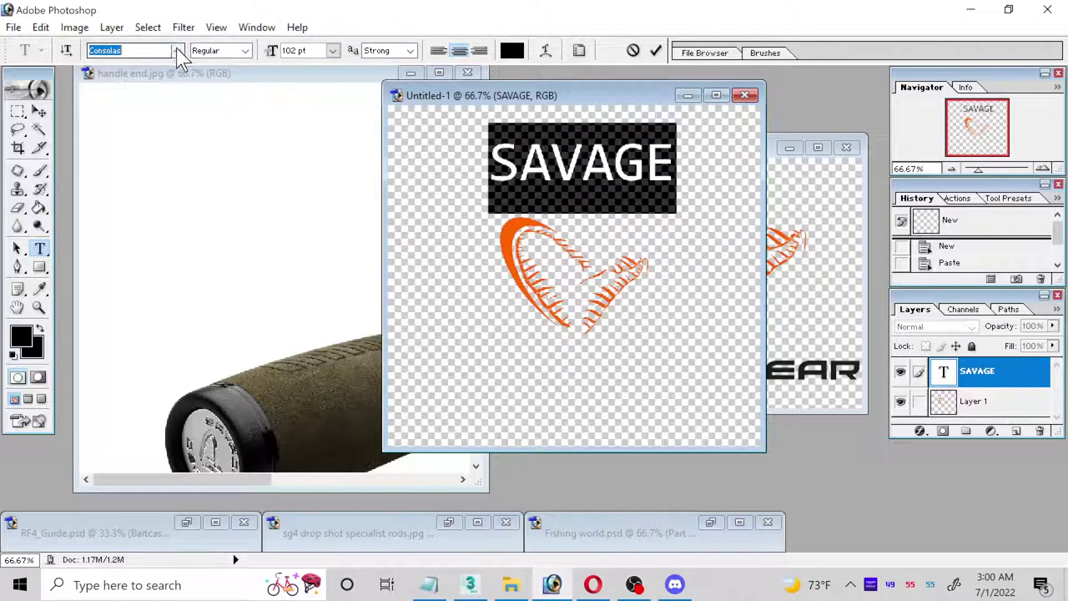
- Set the SAVAGE text's font to Pilot Command to match the brand lettering
click(177, 50)
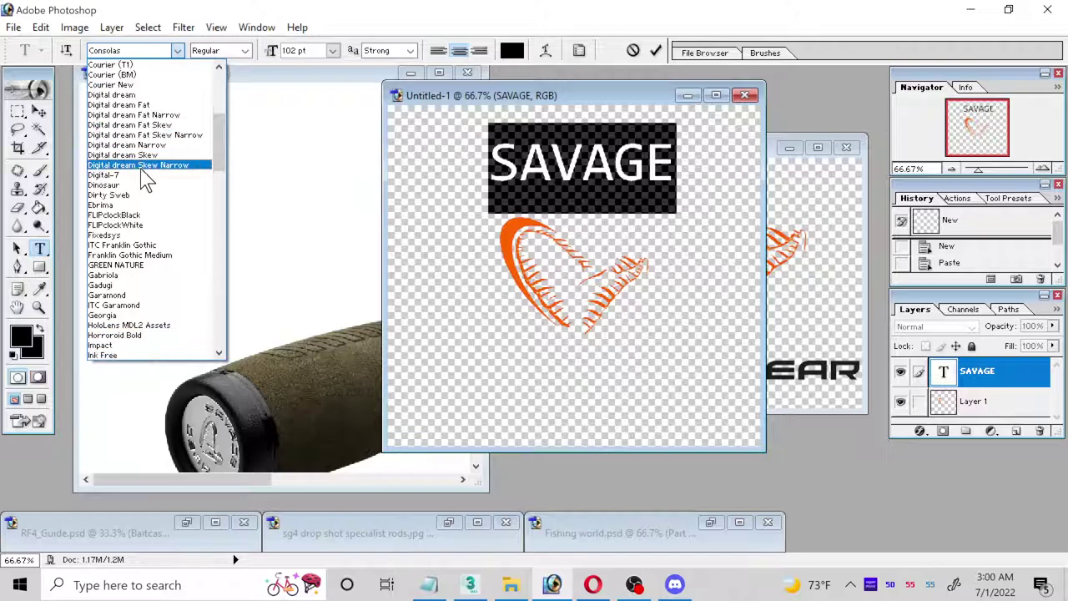
scroll(146, 182, down, 4)
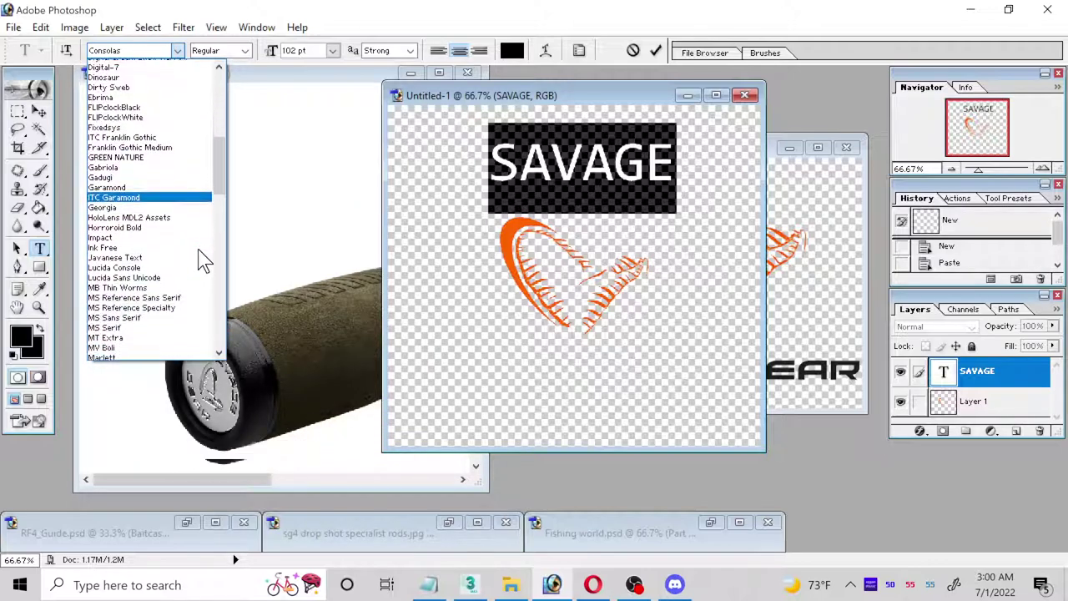
scroll(204, 260, down, 3)
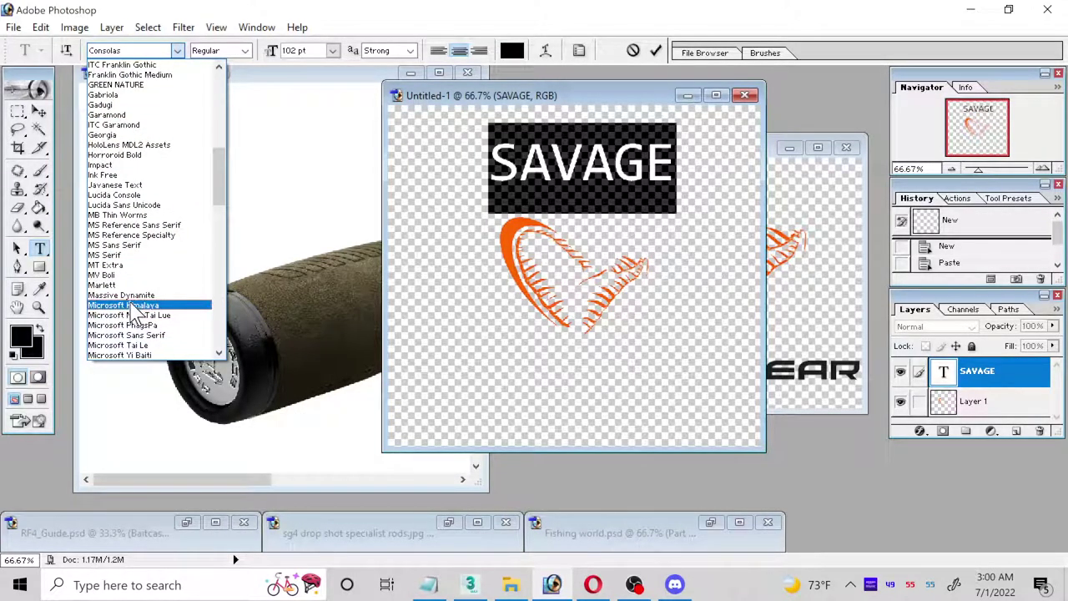
scroll(132, 309, down, 3)
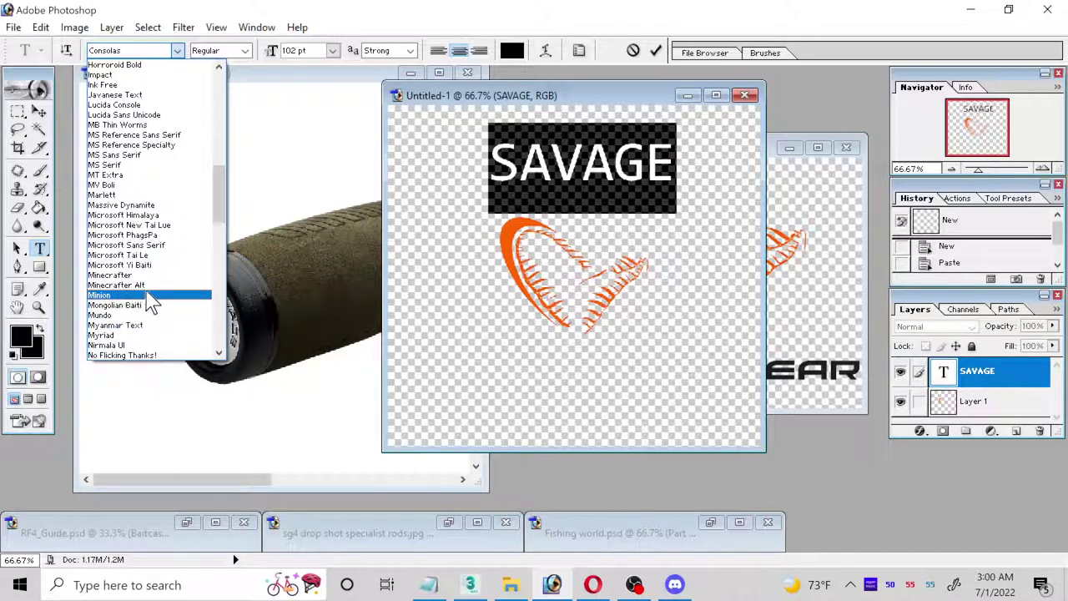
scroll(150, 302, down, 4)
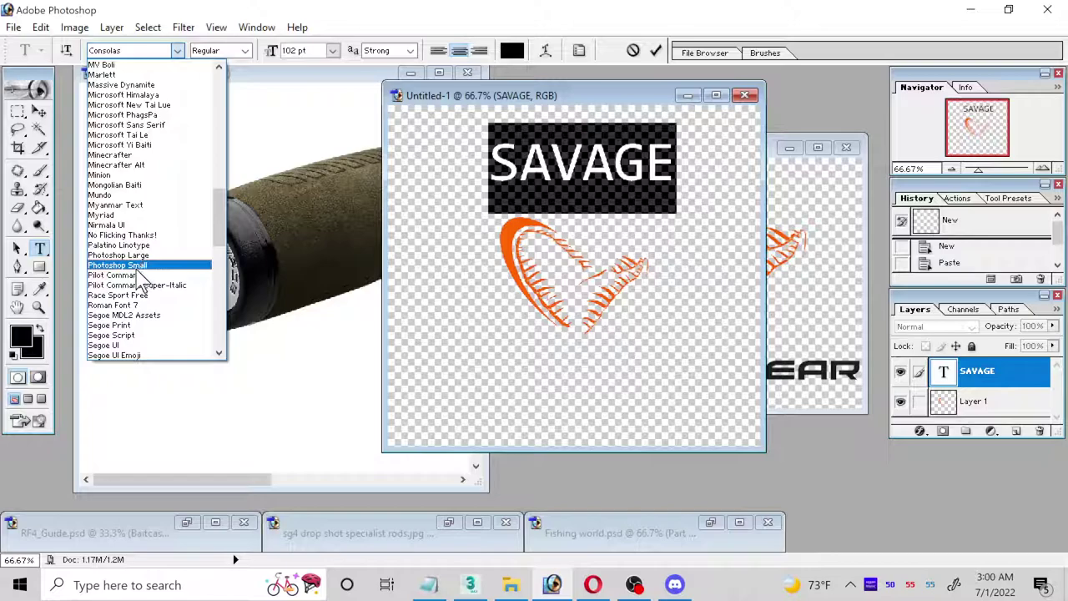
click(126, 275)
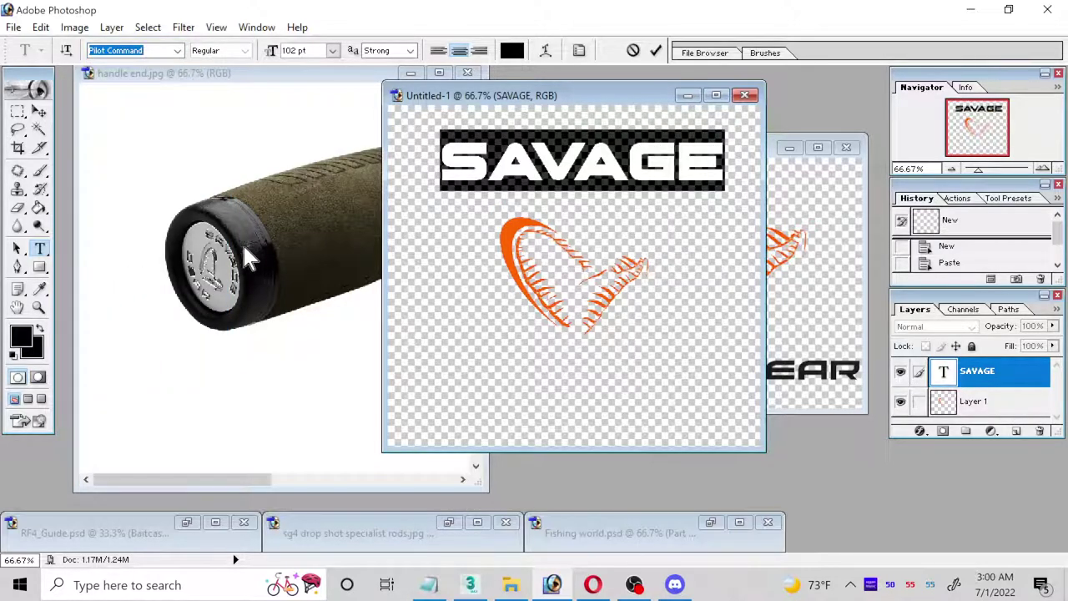
click(725, 146)
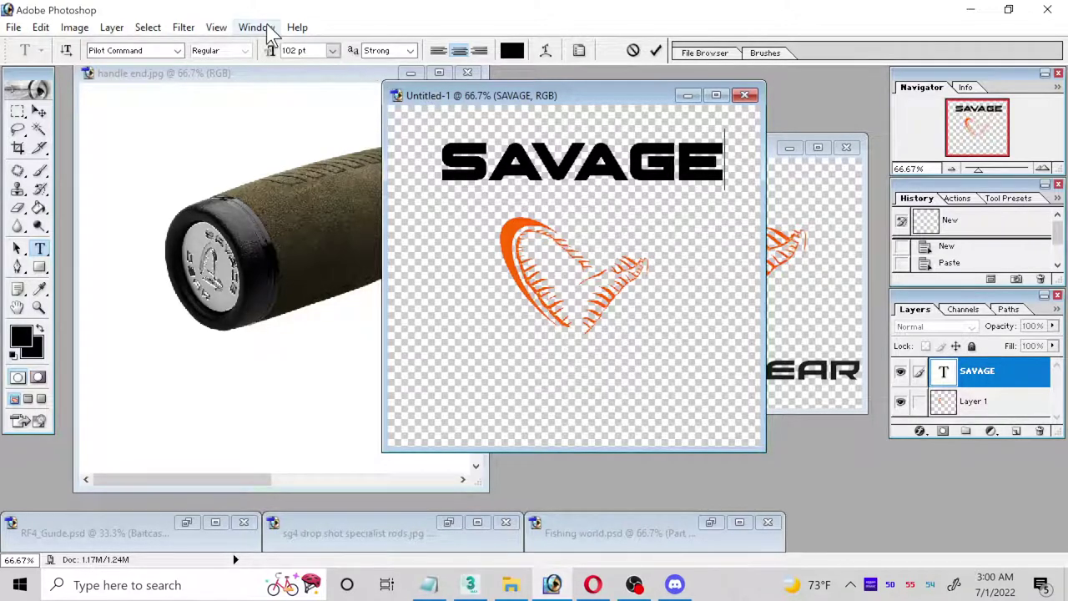
- Warp the SAVAGE text with the horizontal Arc style and a bend of +30%
click(545, 50)
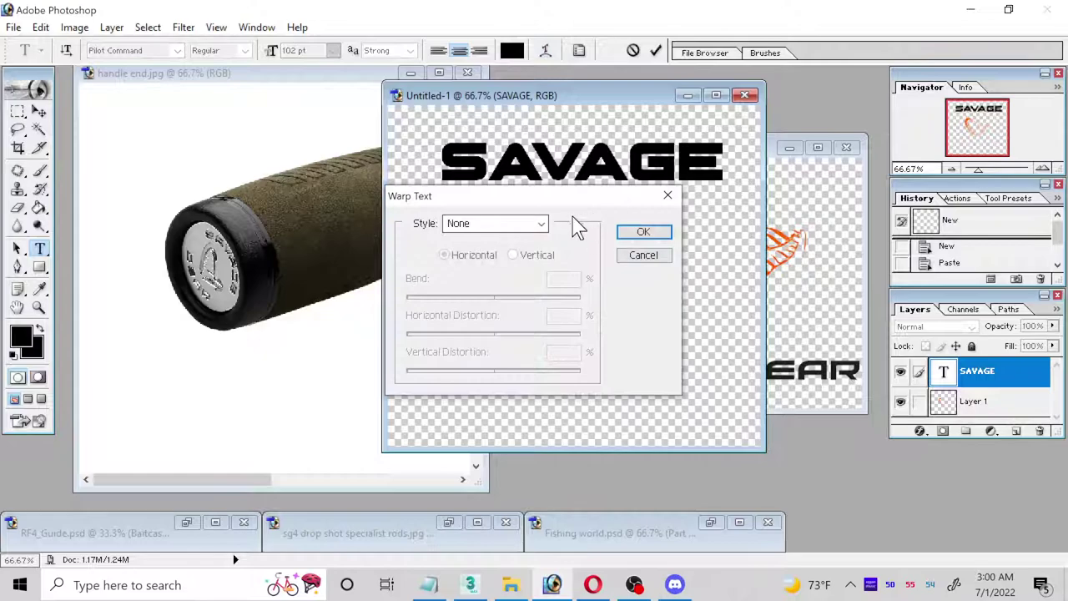
click(541, 223)
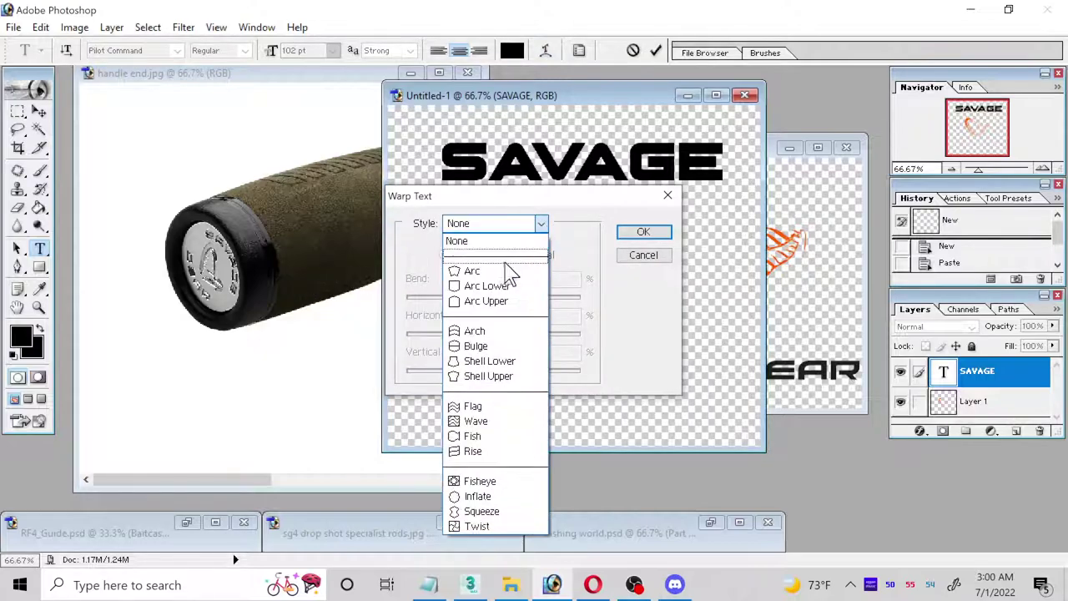
click(507, 269)
drag(560, 204, 247, 186)
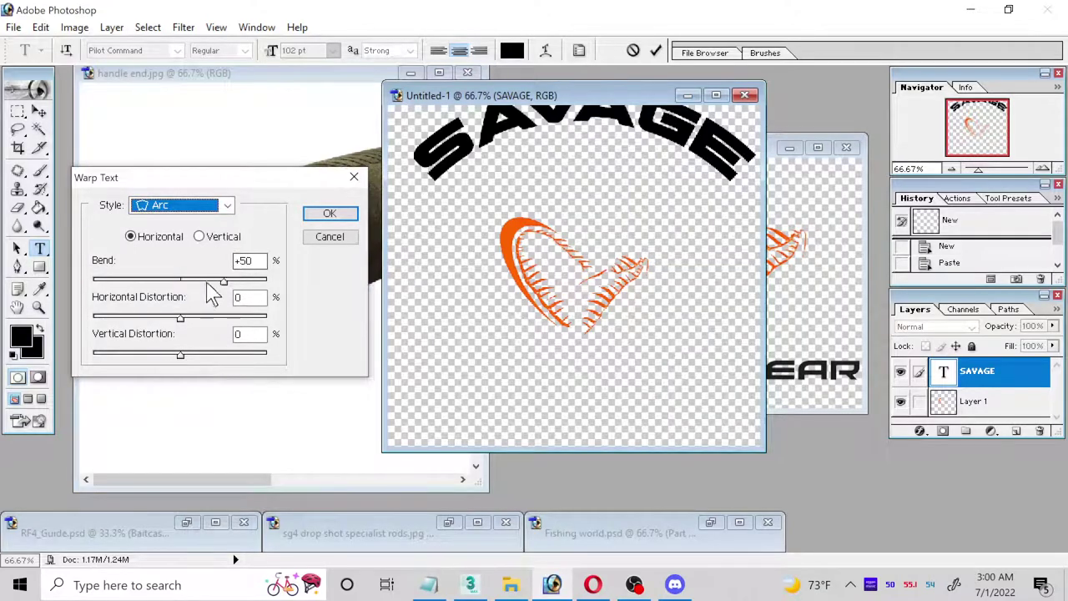
drag(224, 281, 207, 282)
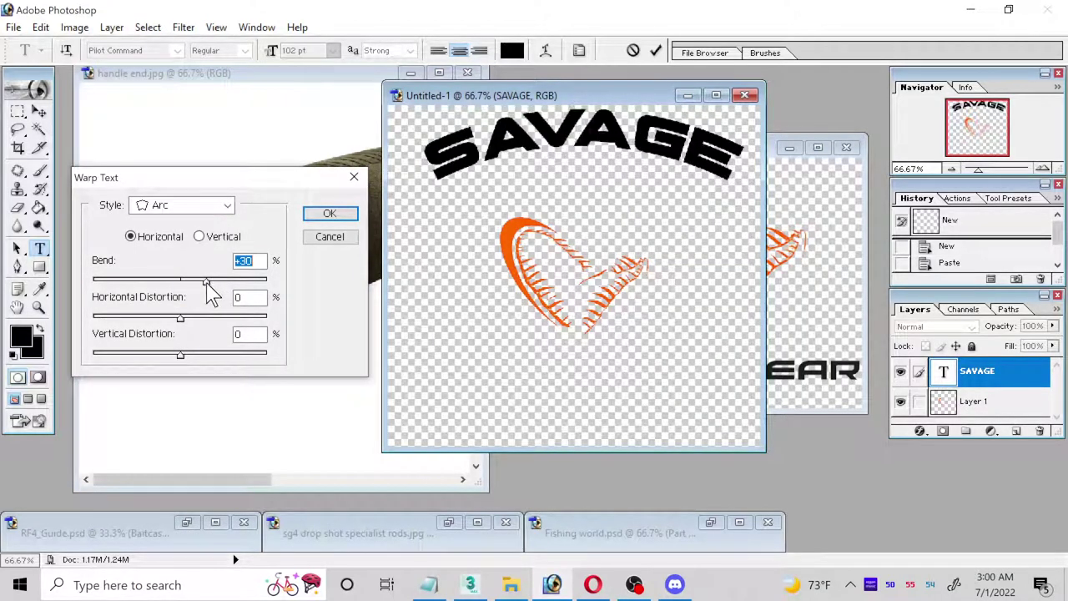
click(330, 213)
- Move the arched SAVAGE text down closer to the emblem and make the emblem's layer active
key(v)
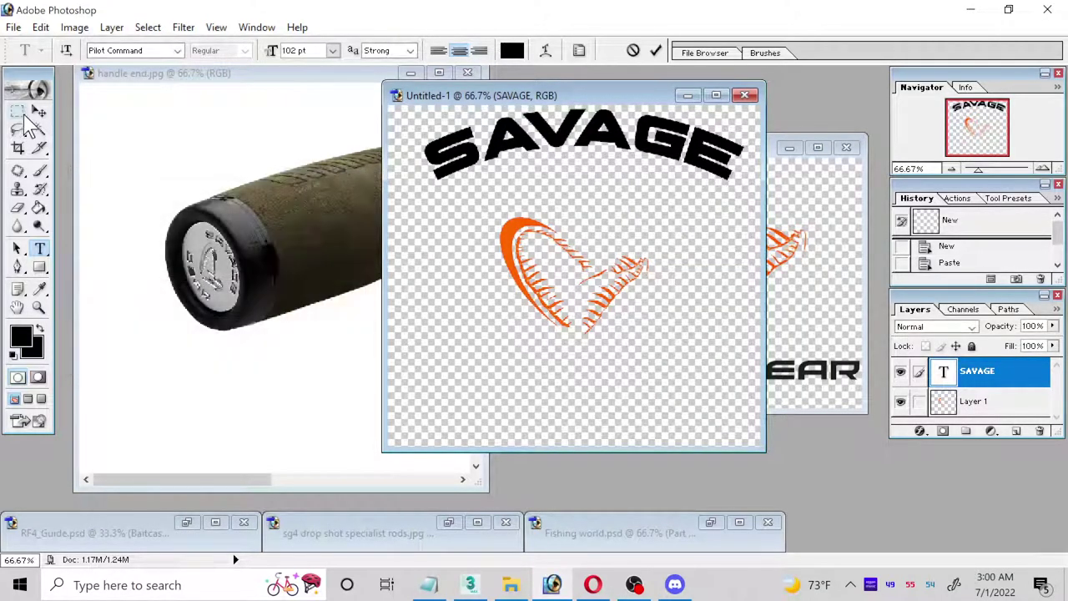
drag(585, 169, 579, 203)
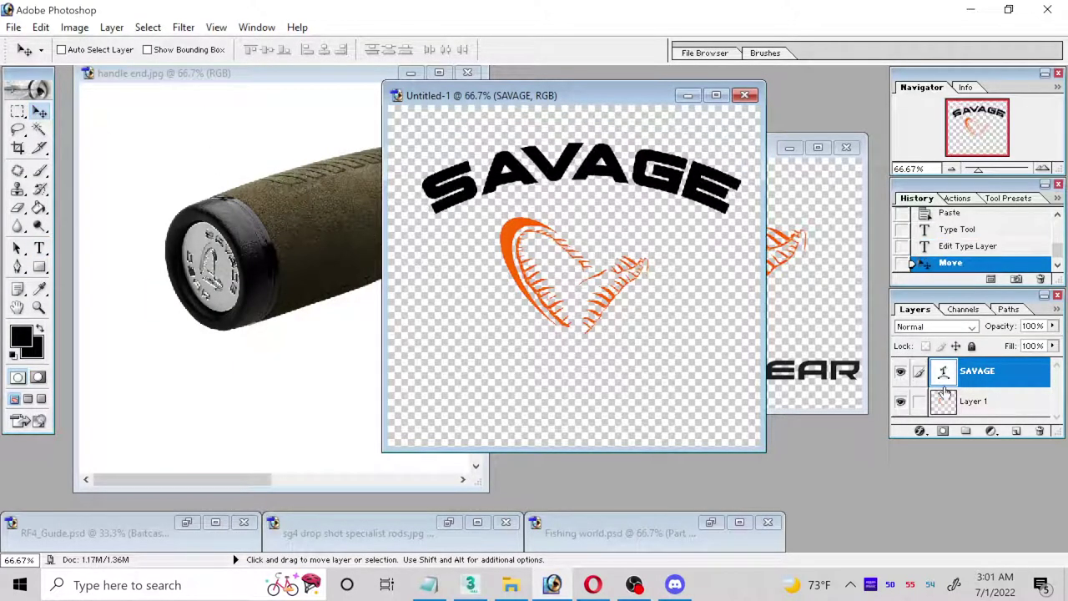
click(976, 404)
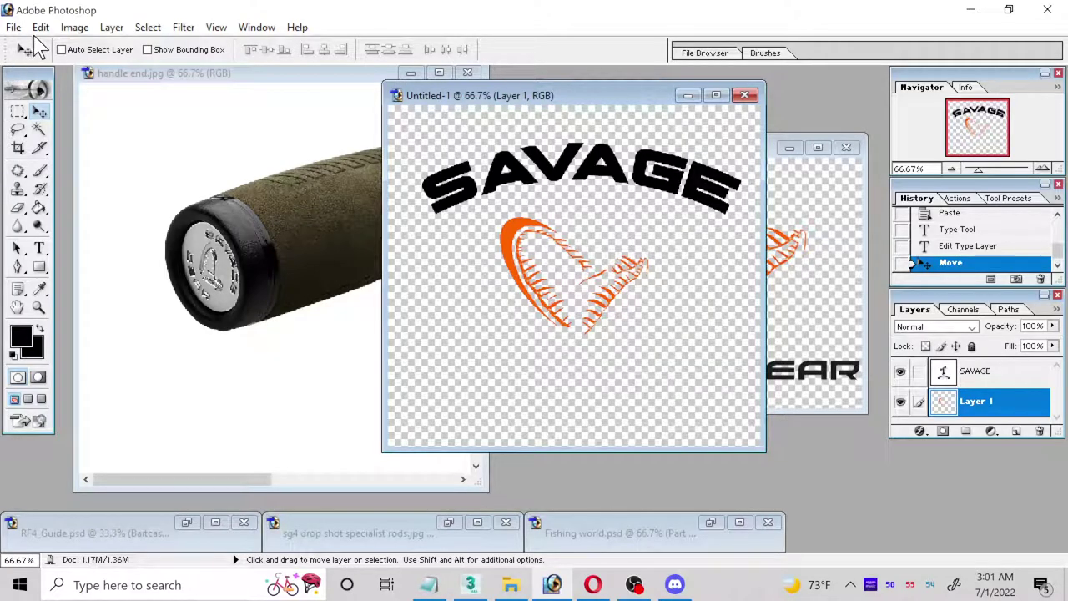
- Free-transform the emblem to about 115.6% width and 140.8% height, rotated about 53.1° so it stands upright beneath SAVAGE
click(40, 26)
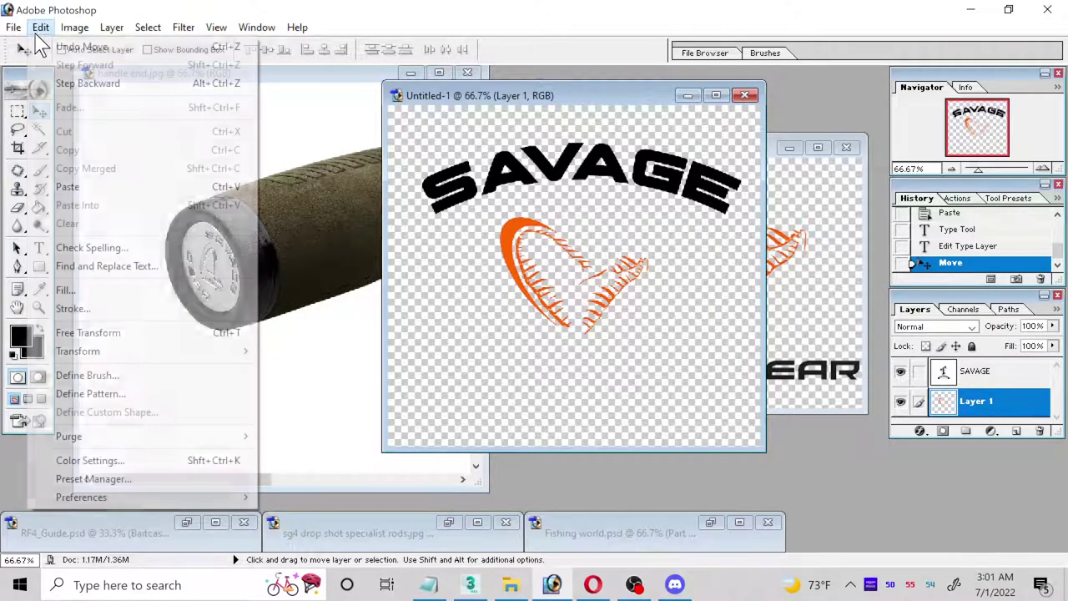
mouse_move(121, 361)
click(129, 333)
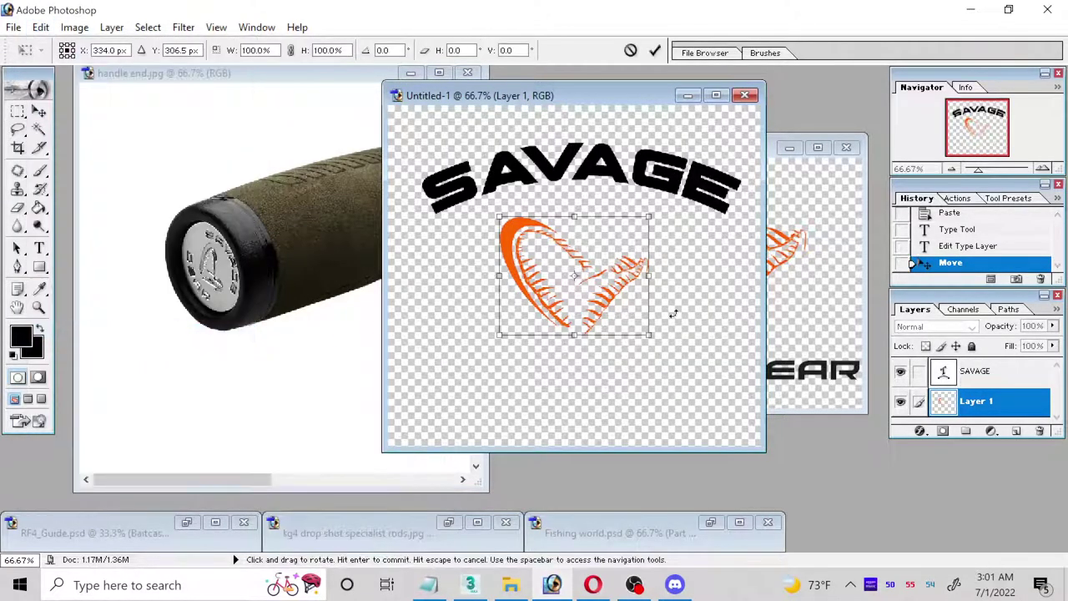
drag(650, 335, 604, 404)
drag(564, 151, 611, 156)
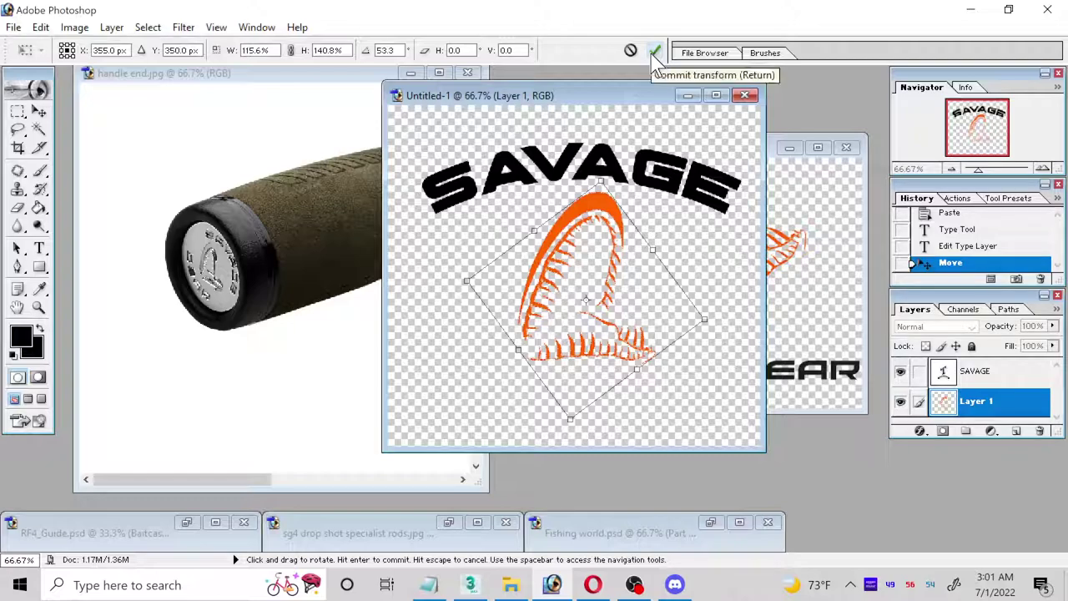
drag(600, 153, 601, 127)
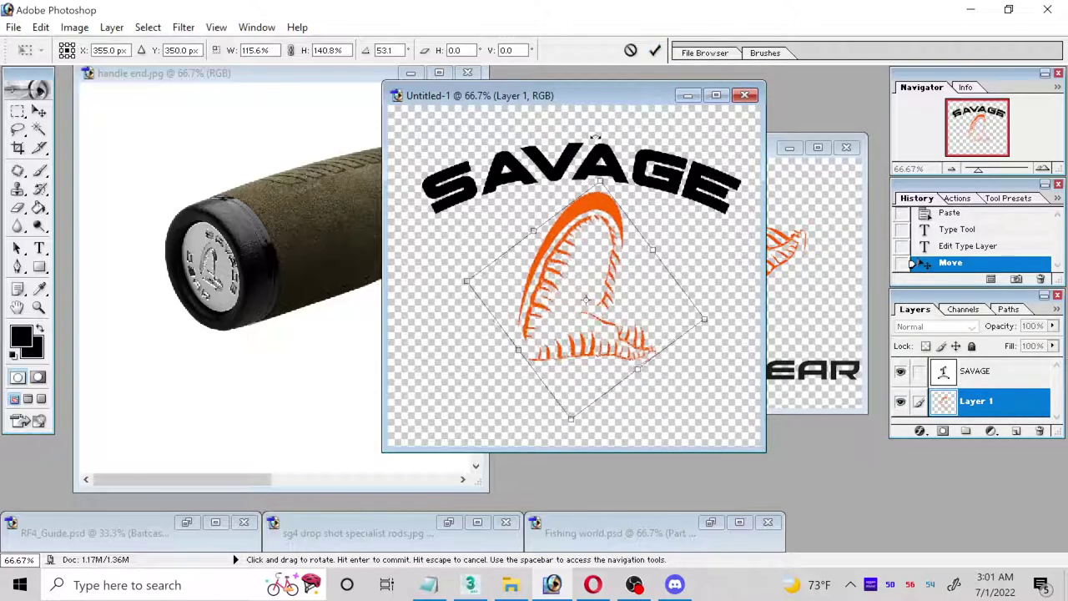
click(654, 50)
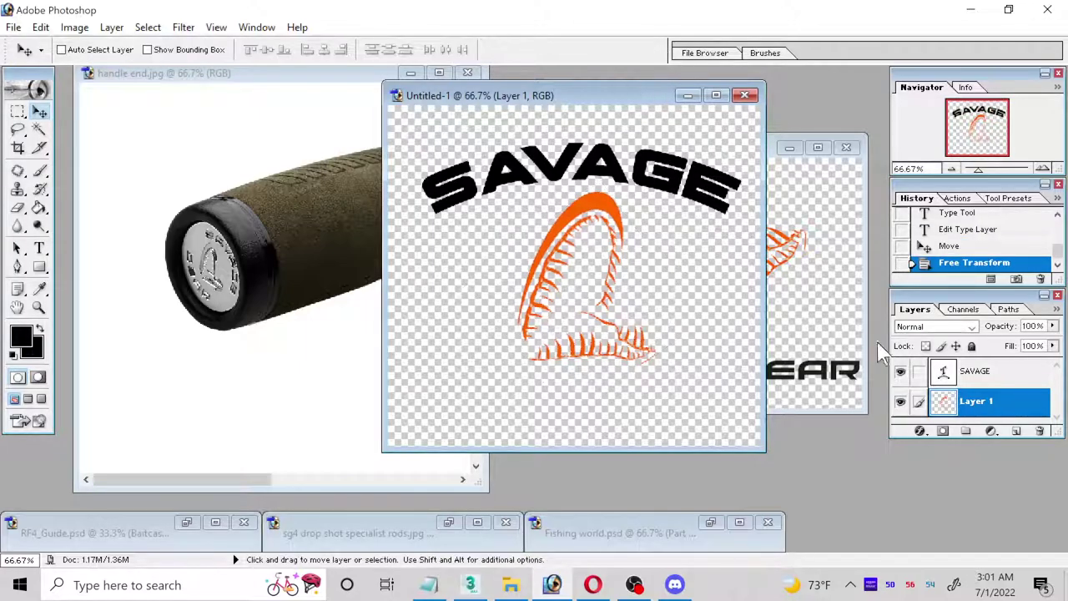
- Darken the orange emblem by lowering both brightness and contrast to their minimum
click(74, 27)
mouse_move(98, 74)
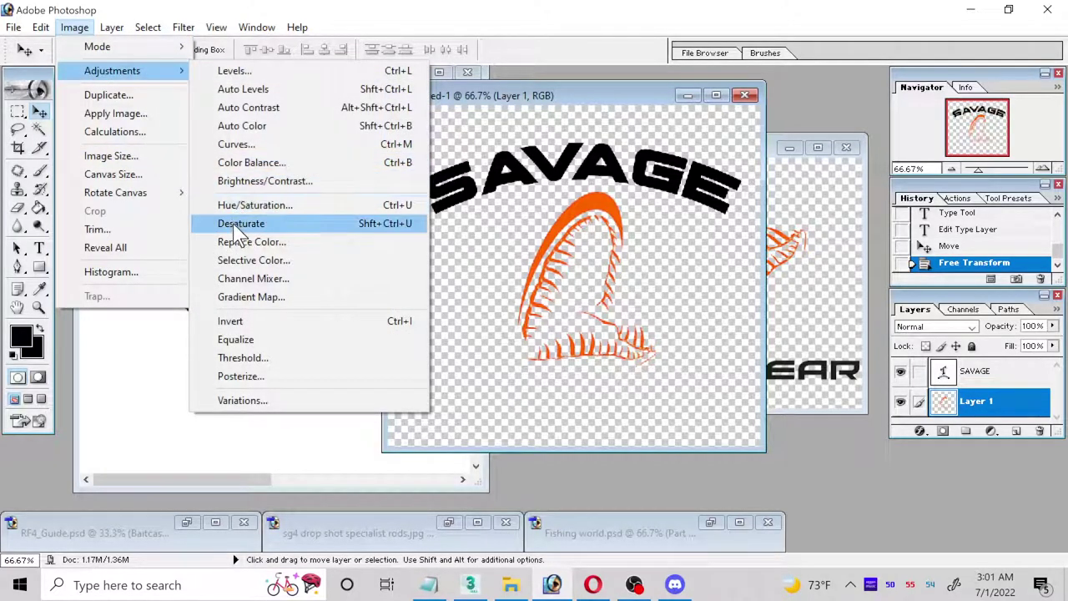
click(259, 182)
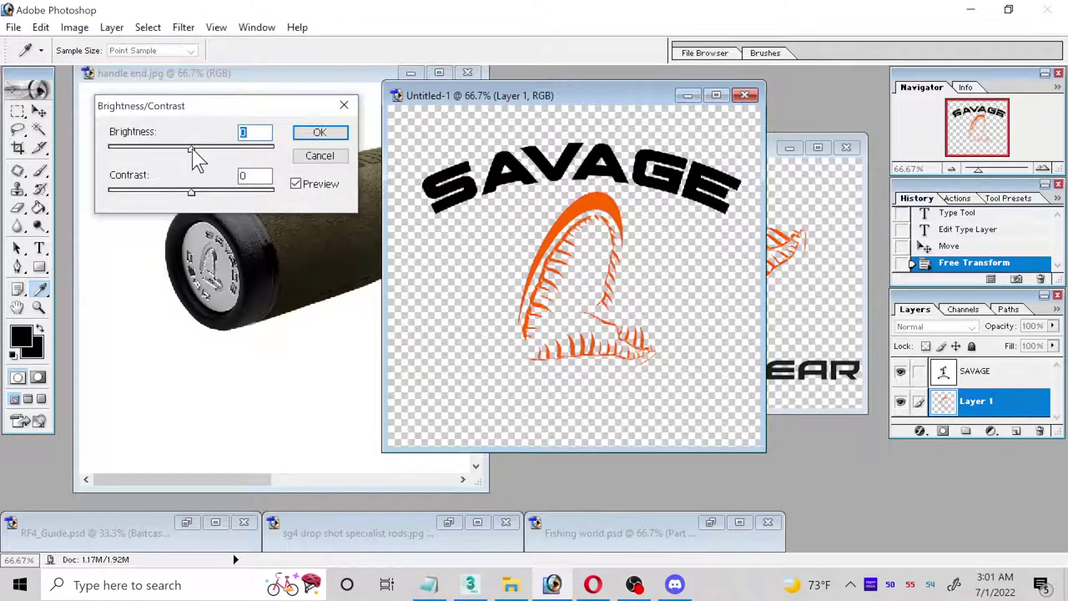
drag(194, 150, 67, 154)
drag(192, 193, 57, 188)
click(320, 132)
key(v)
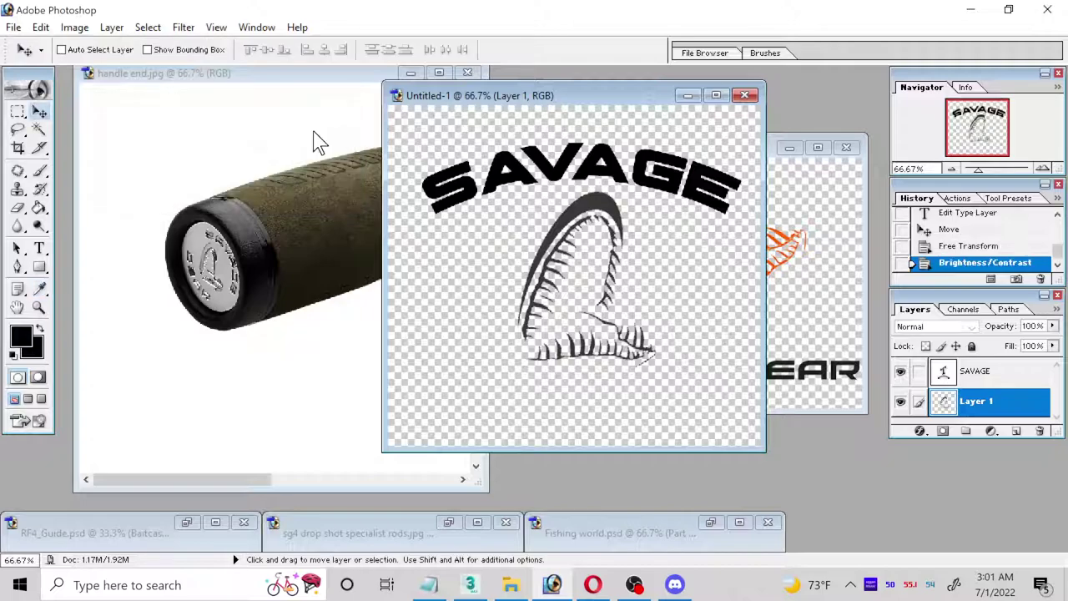
- Apply a second Brightness/Contrast adjustment to turn the dark grey emblem solid black
click(112, 26)
mouse_move(75, 27)
mouse_move(91, 72)
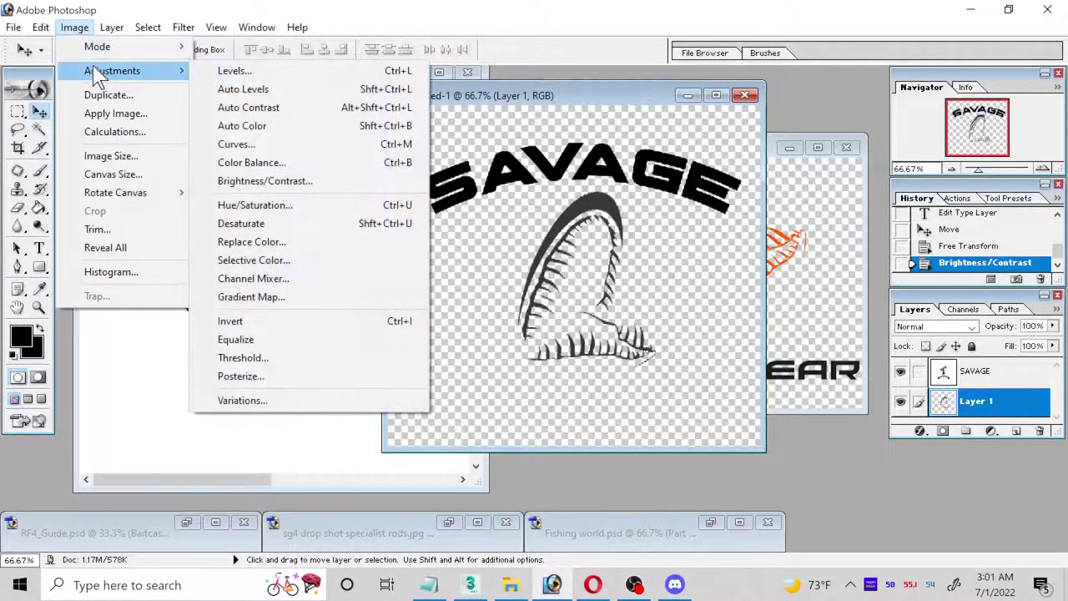
click(266, 180)
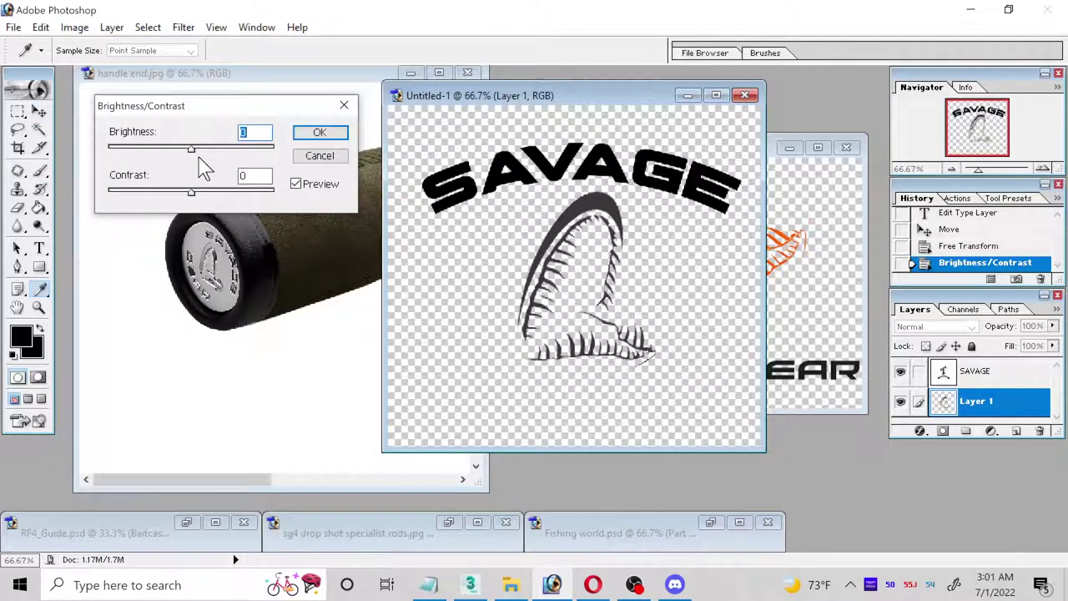
click(320, 132)
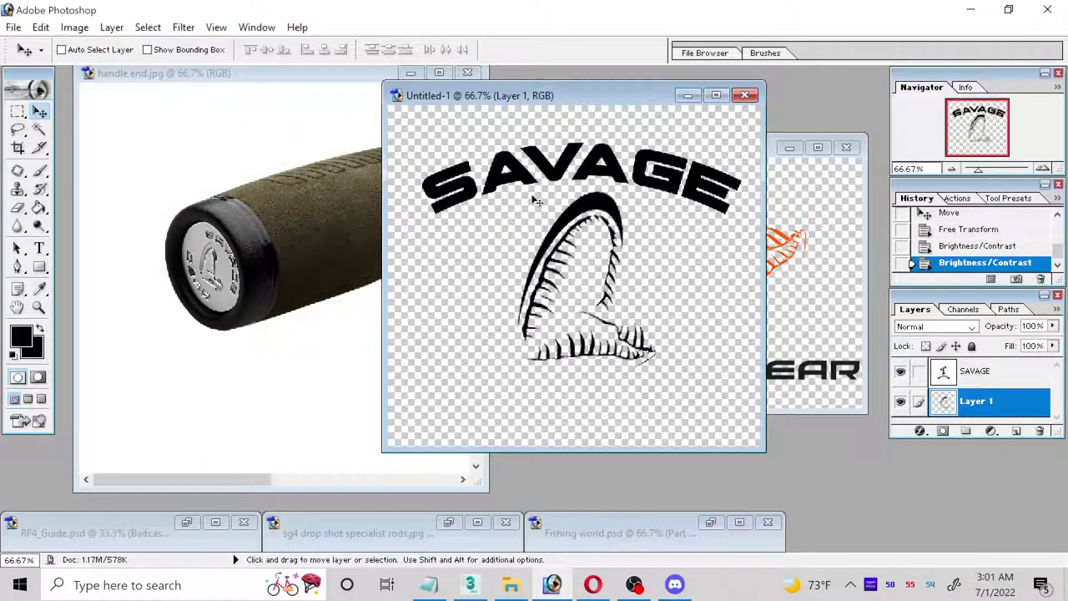
- Add the text GEAR in 102 pt Pilot Command and place it below the emblem
click(40, 248)
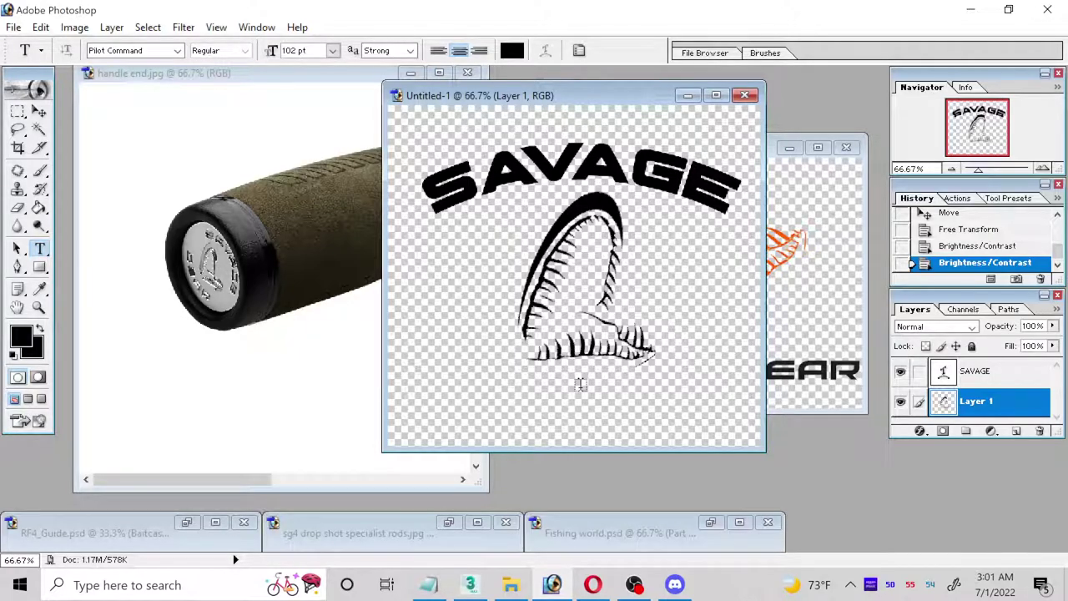
click(655, 399)
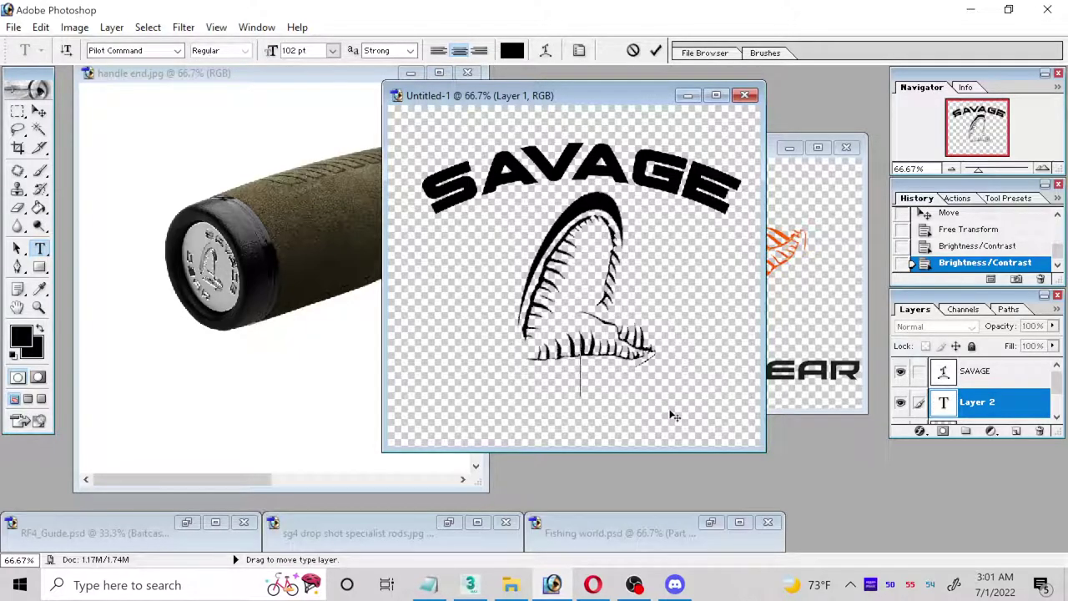
text(GEAR)
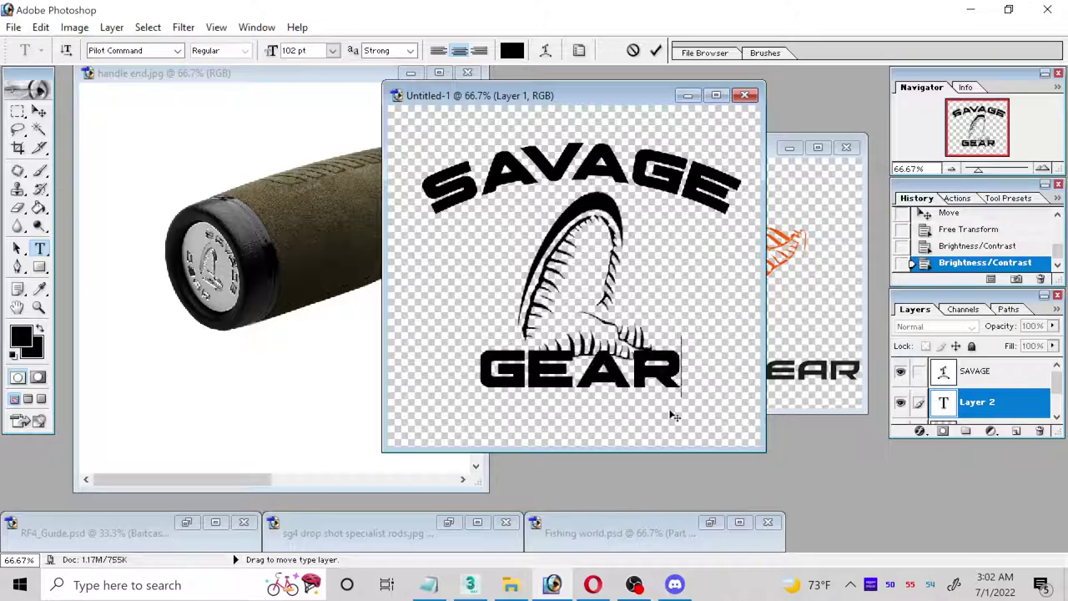
drag(674, 412, 672, 449)
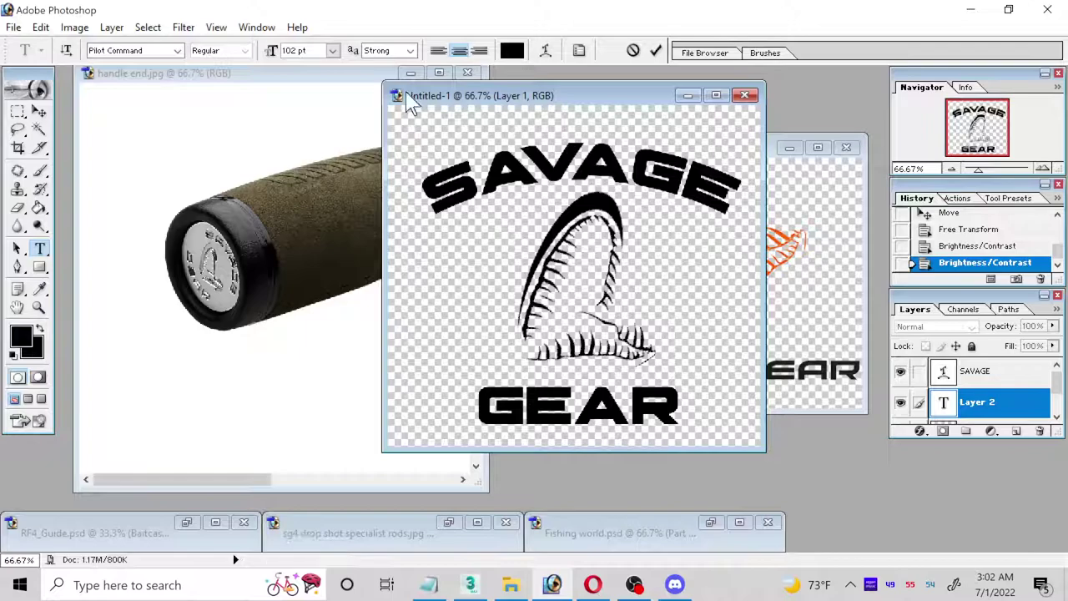
- Warp the GEAR text with the horizontal Arc style at -30% bend and move it up closer to the emblem
click(546, 51)
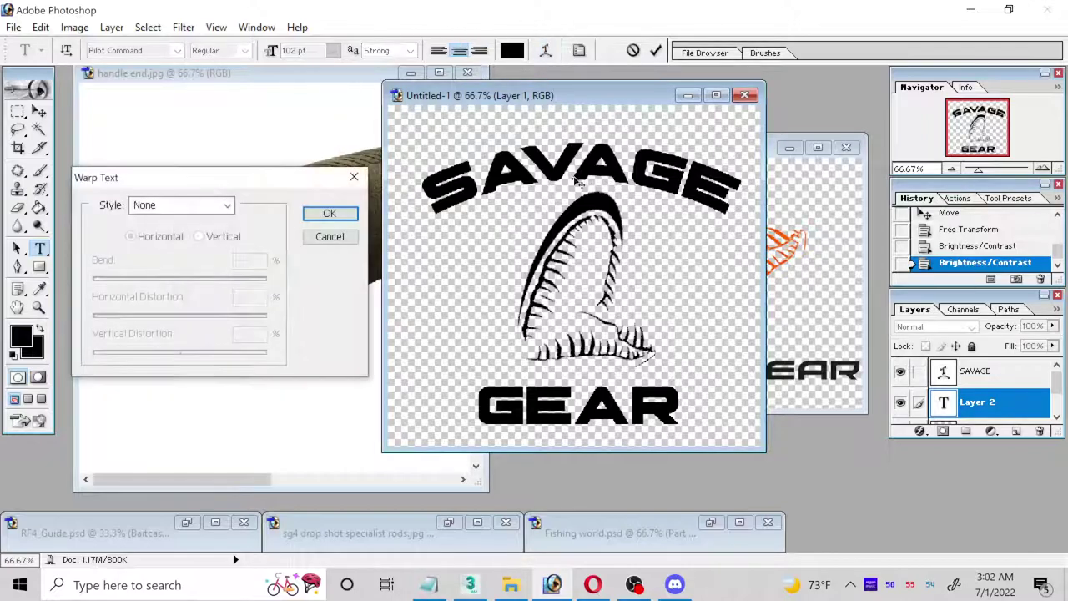
click(227, 205)
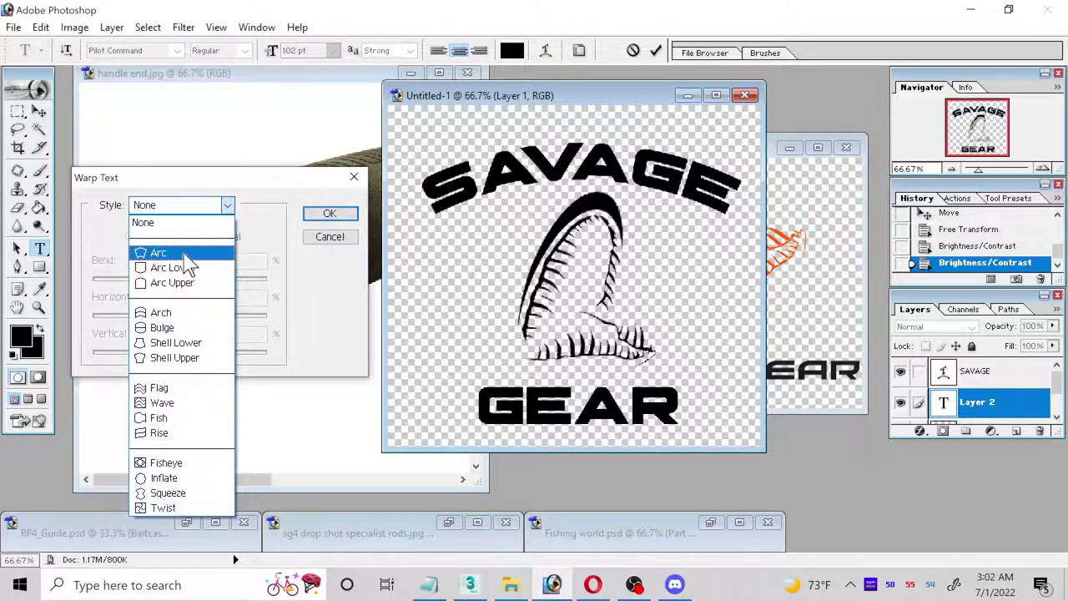
click(187, 253)
click(155, 280)
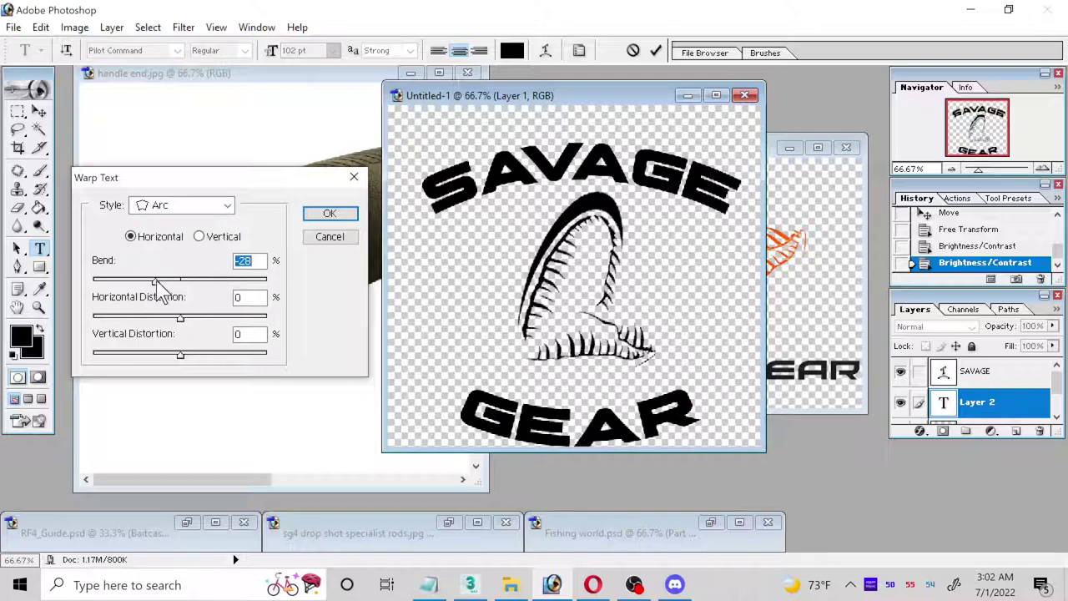
drag(151, 280, 155, 281)
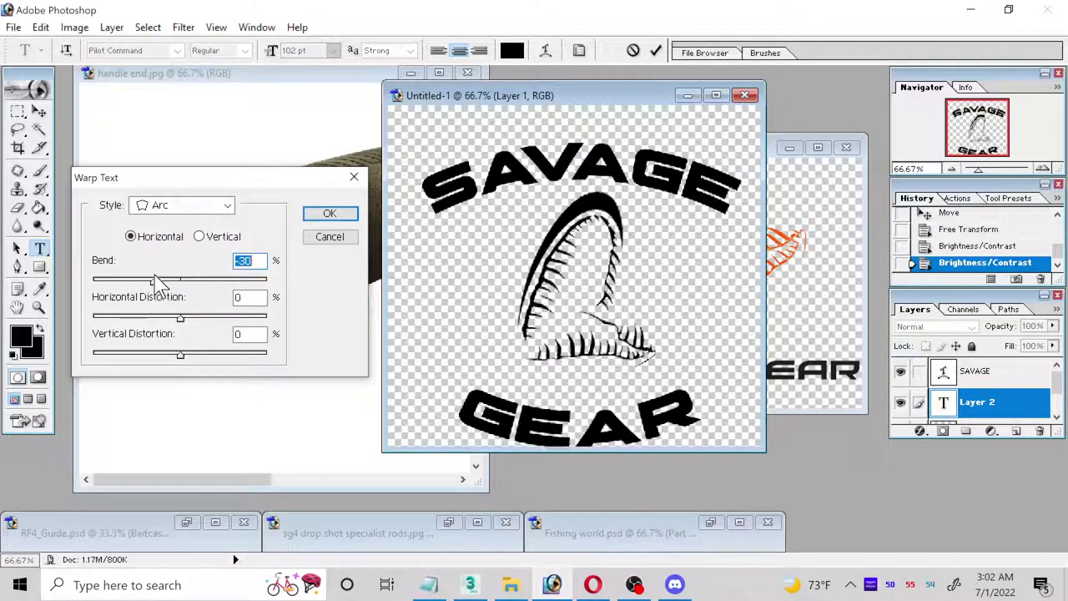
click(327, 215)
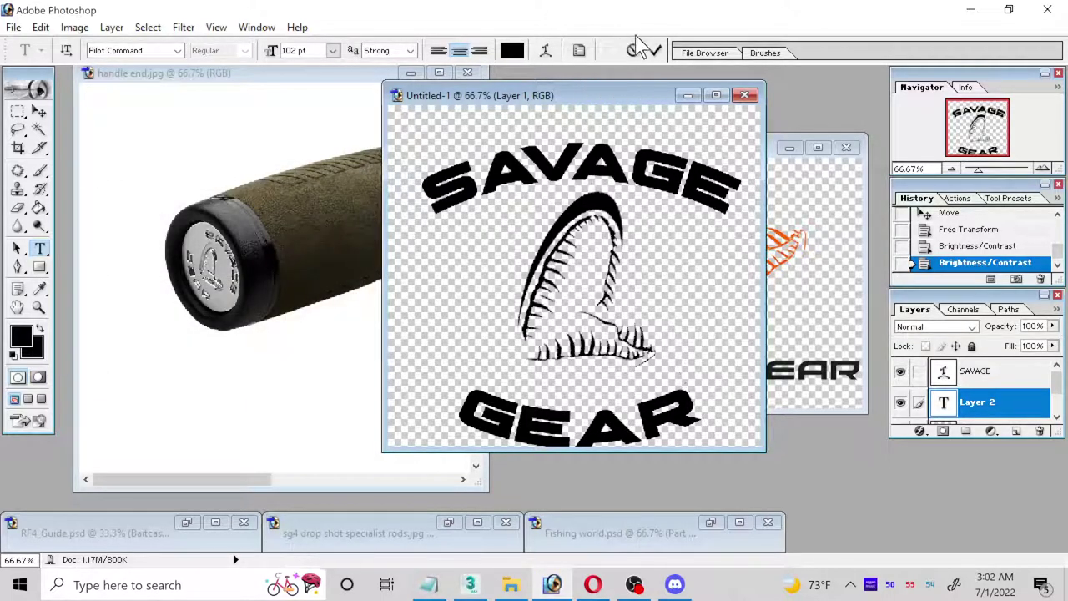
click(658, 53)
key(v)
drag(538, 440, 552, 406)
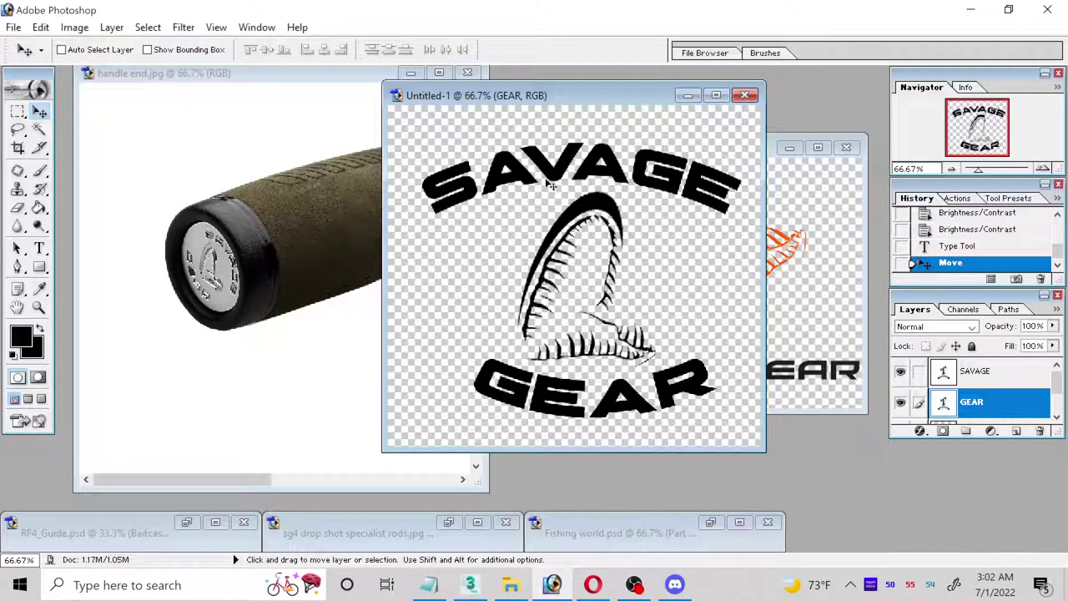
- Increase the Arc bend of the SAVAGE text and move the text down toward the emblem
click(987, 380)
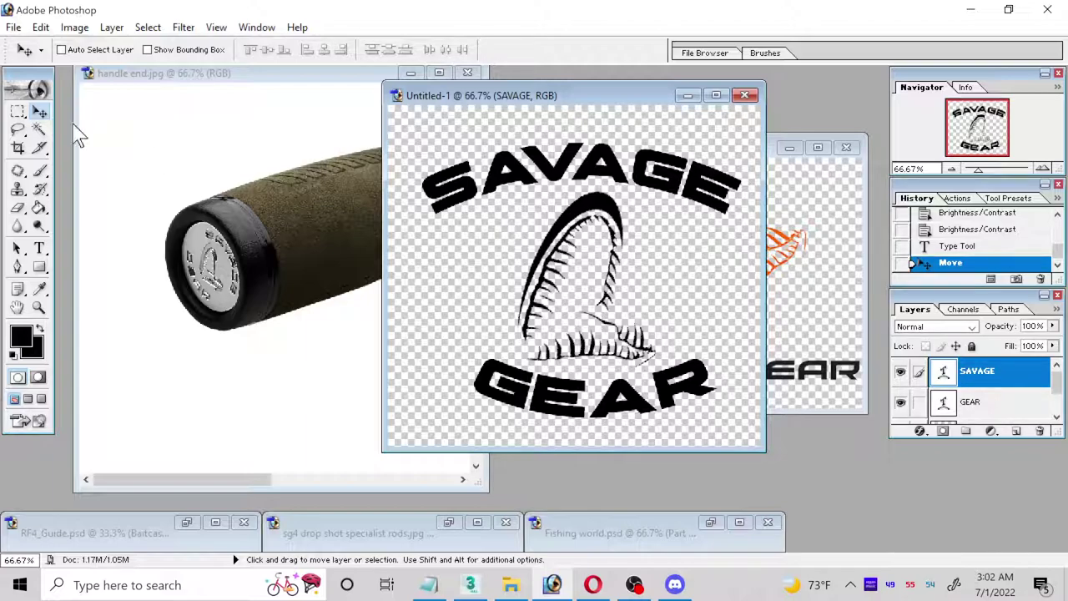
click(39, 248)
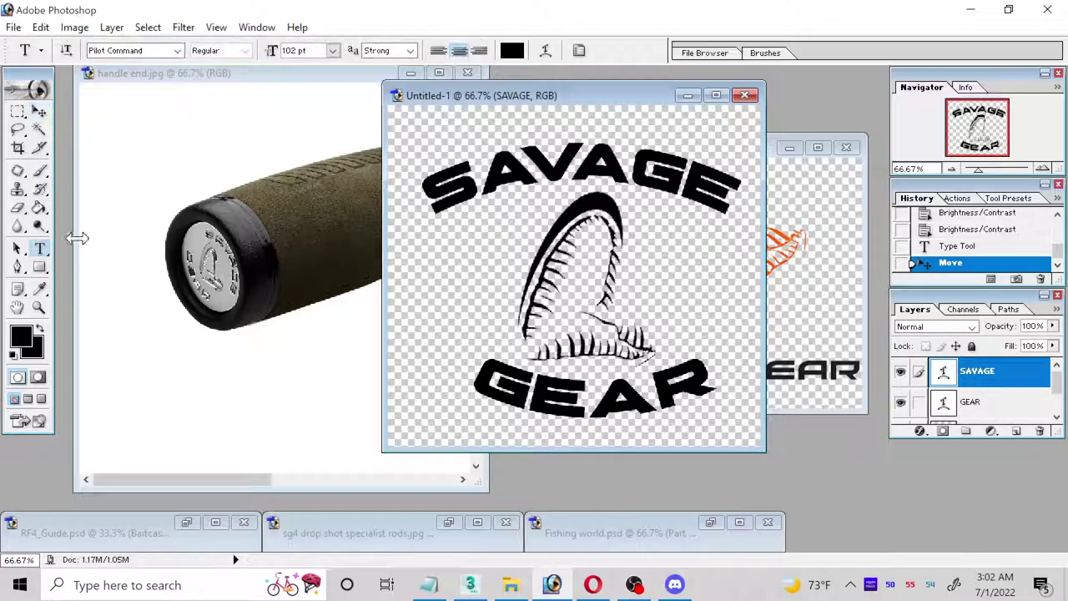
click(545, 52)
drag(538, 205, 201, 128)
mouse_move(198, 226)
mouse_down()
mouse_move(231, 234)
mouse_move(218, 230)
mouse_up()
click(301, 157)
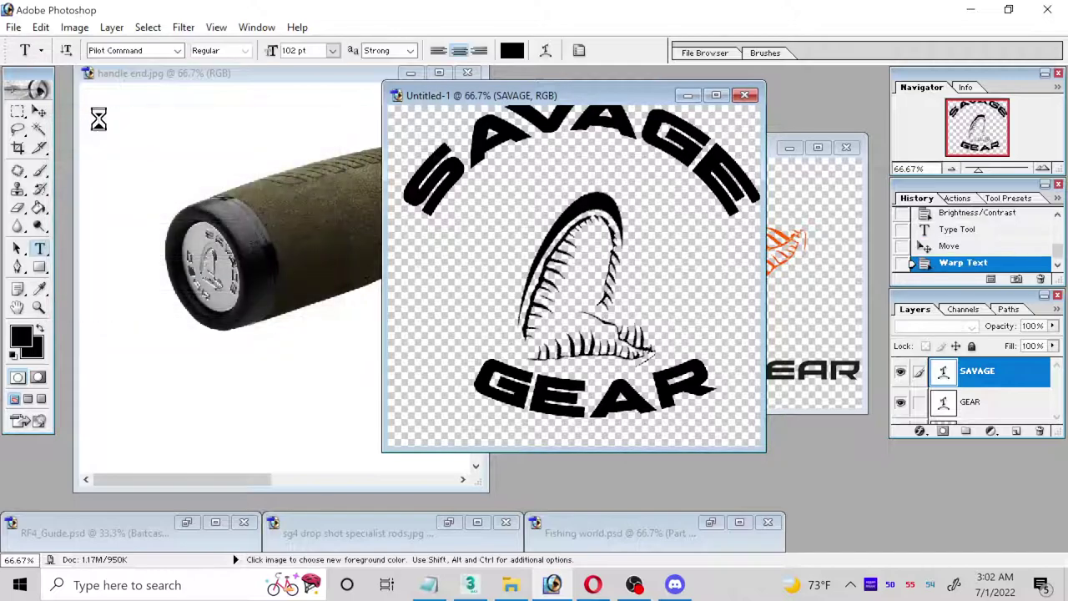
drag(567, 182, 549, 210)
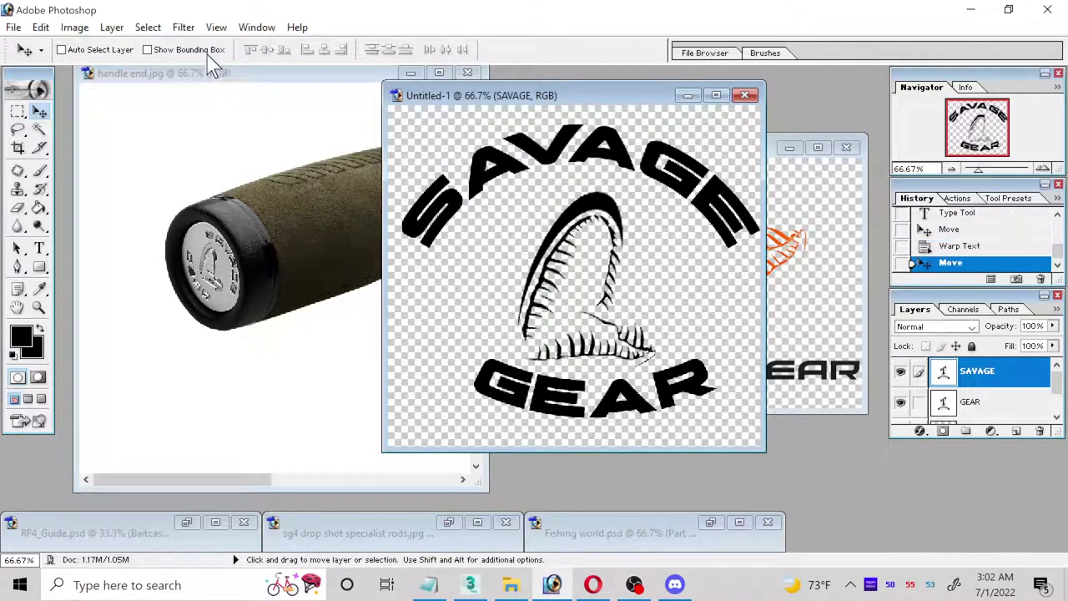
- Set the Arc bend of the SAVAGE text to +56%
click(184, 27)
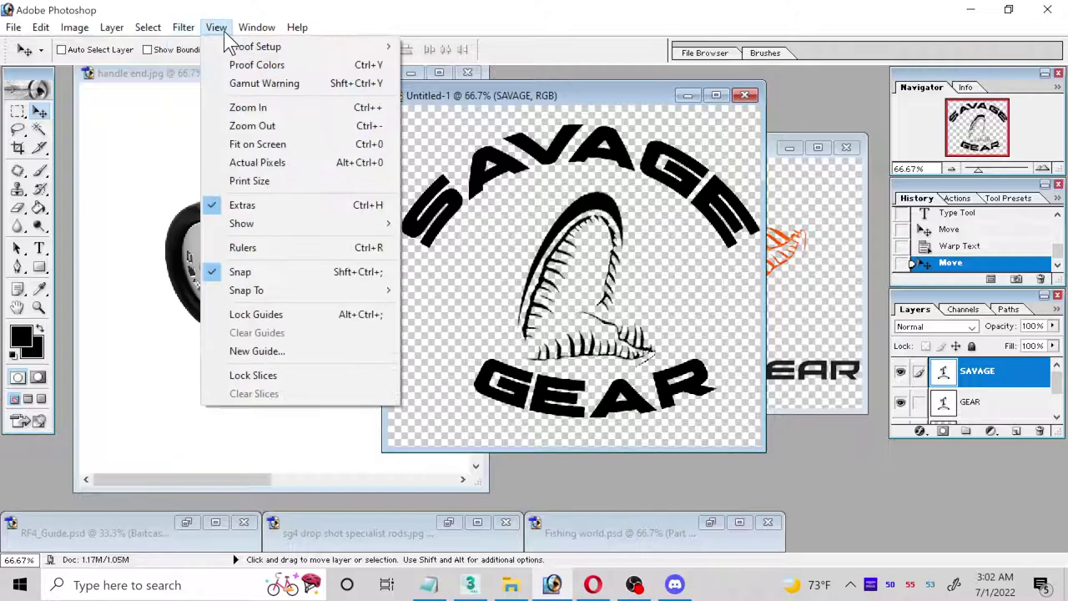
click(183, 26)
click(39, 248)
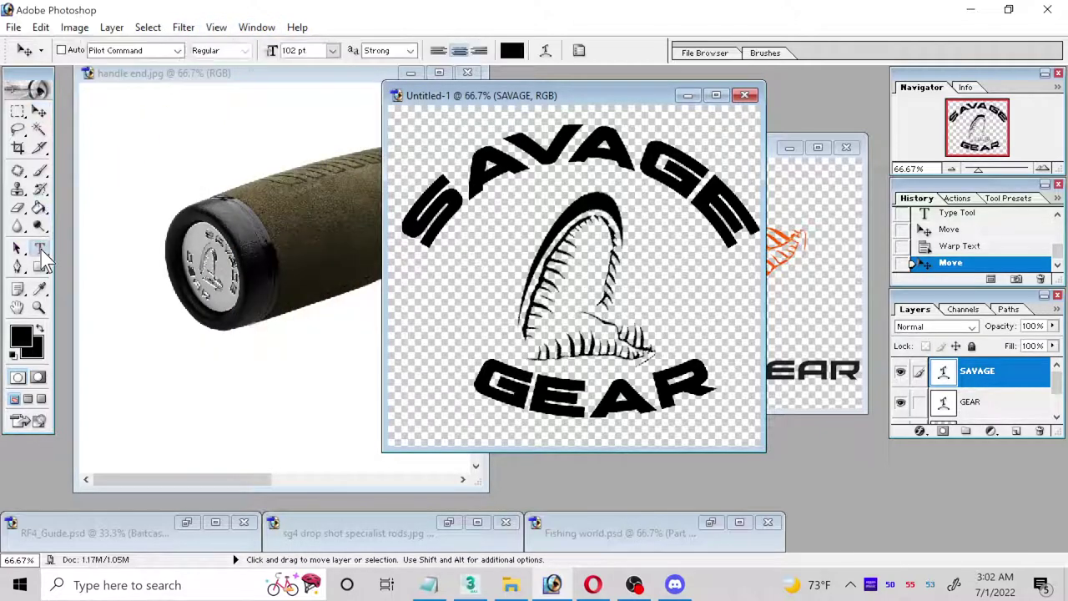
click(545, 50)
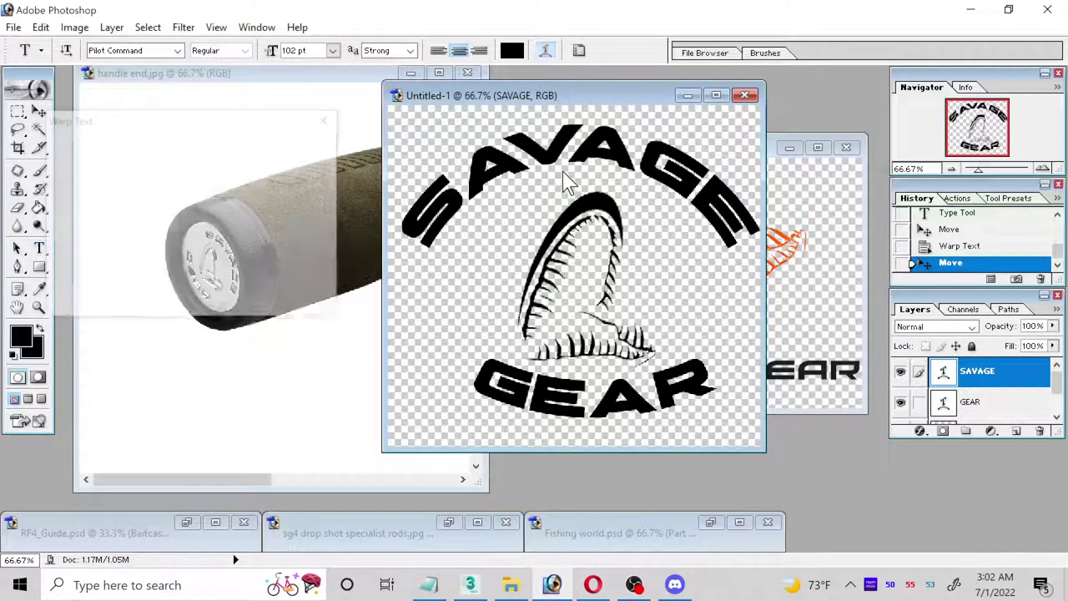
drag(215, 237, 208, 236)
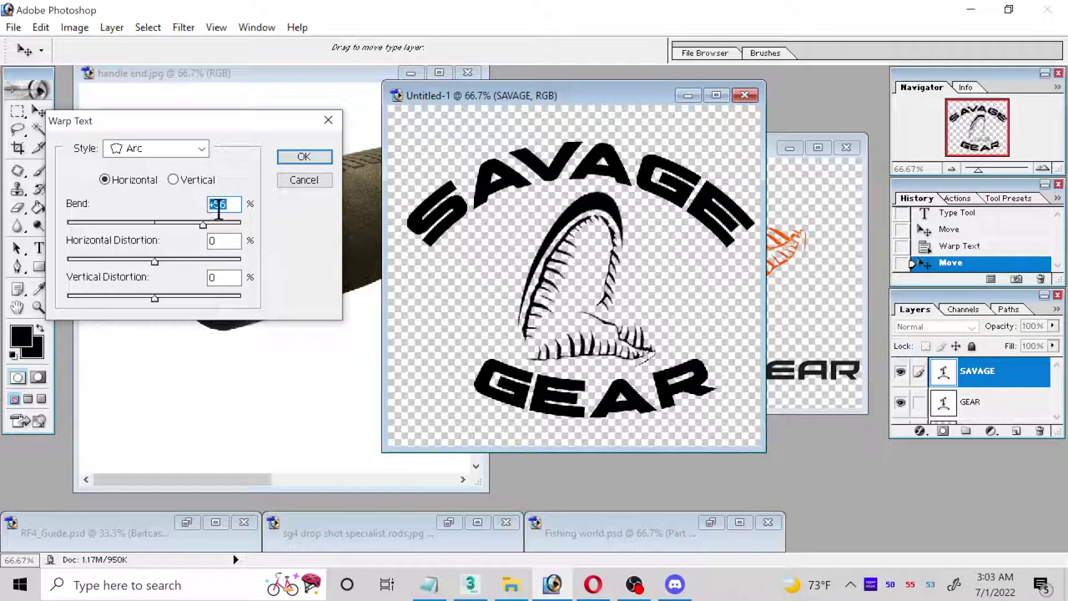
click(304, 156)
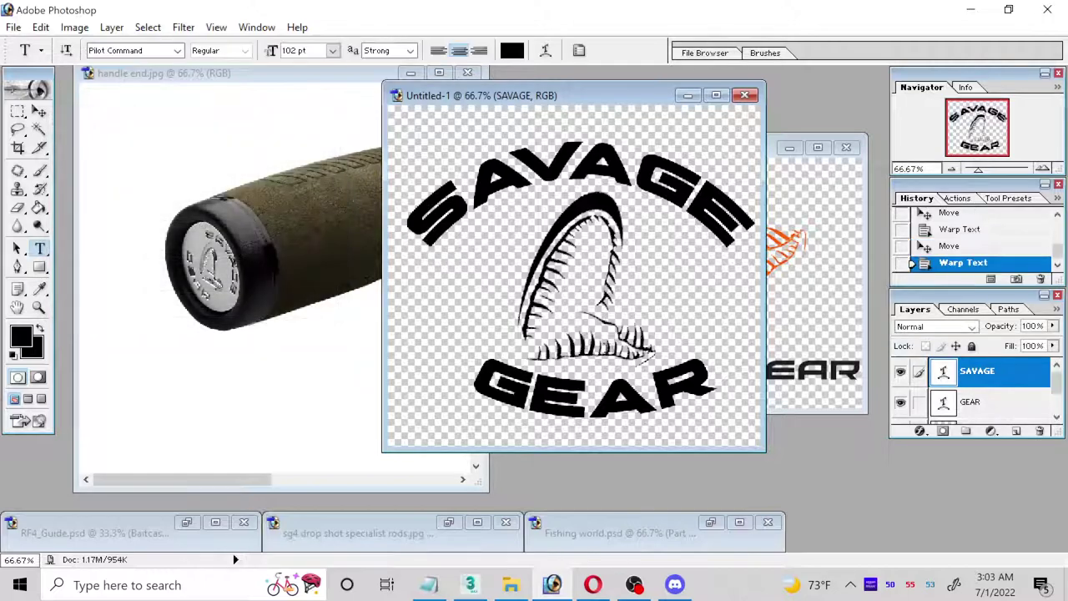
- Set the Arc bend of the GEAR text to -56% to mirror the curve of SAVAGE
click(972, 403)
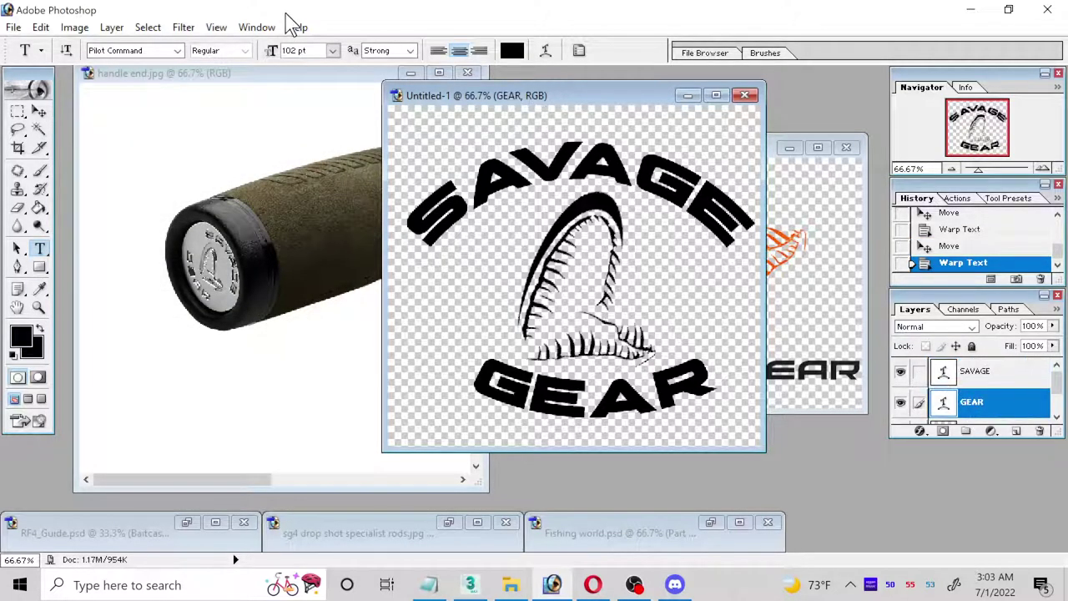
click(183, 28)
click(369, 24)
click(546, 50)
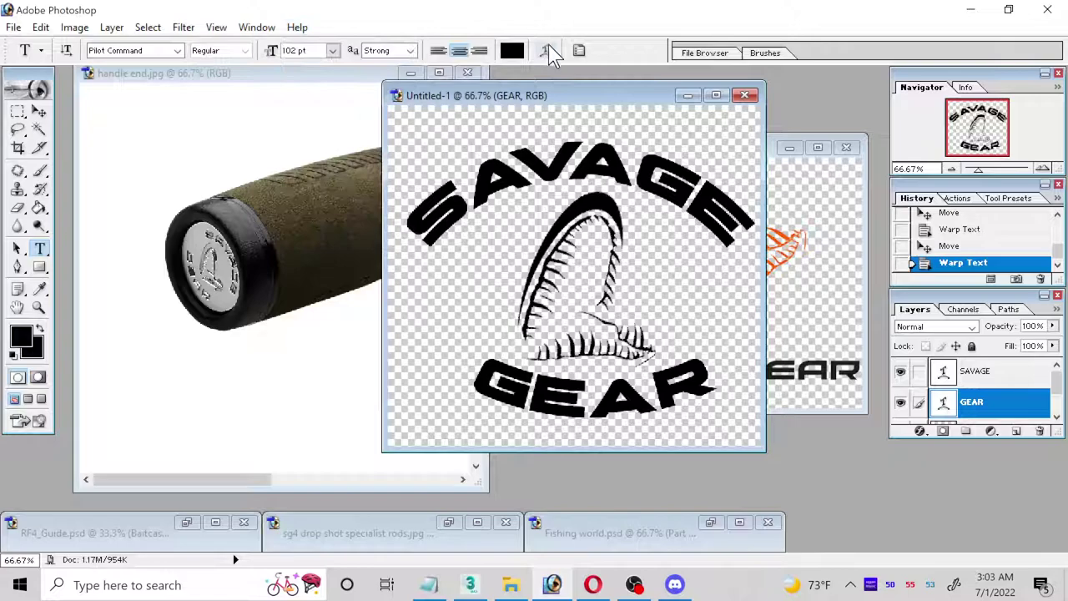
double_click(217, 204)
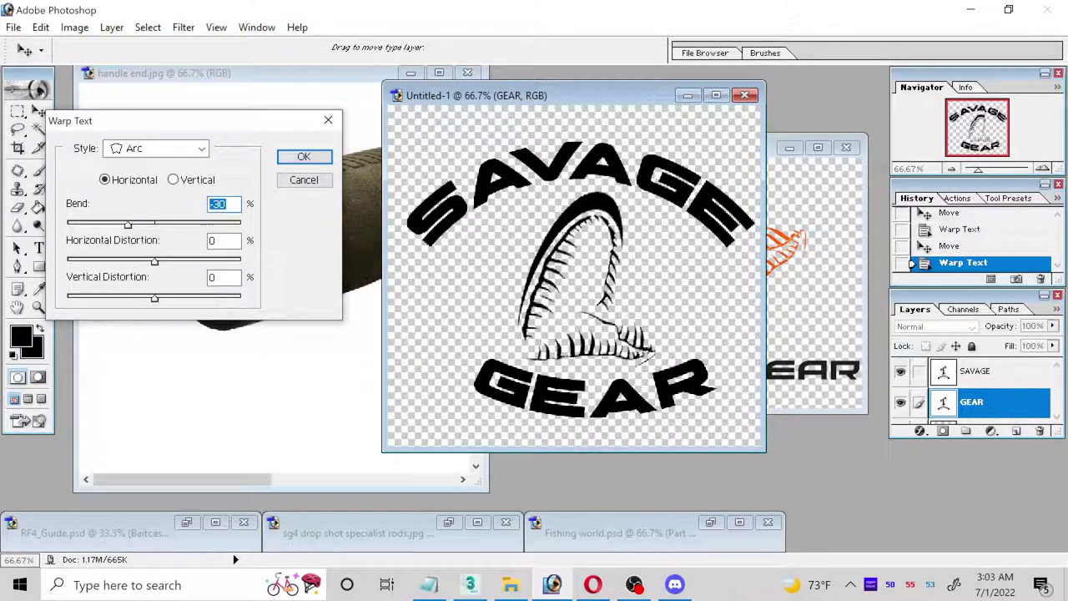
text(-59)
key(BackSpace)
text(6)
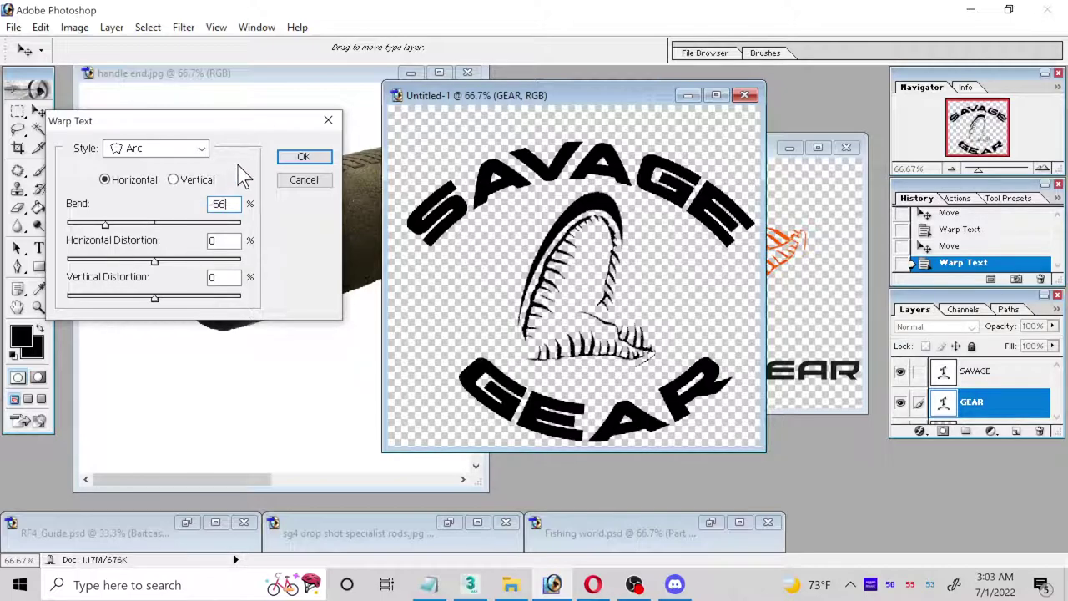
click(285, 161)
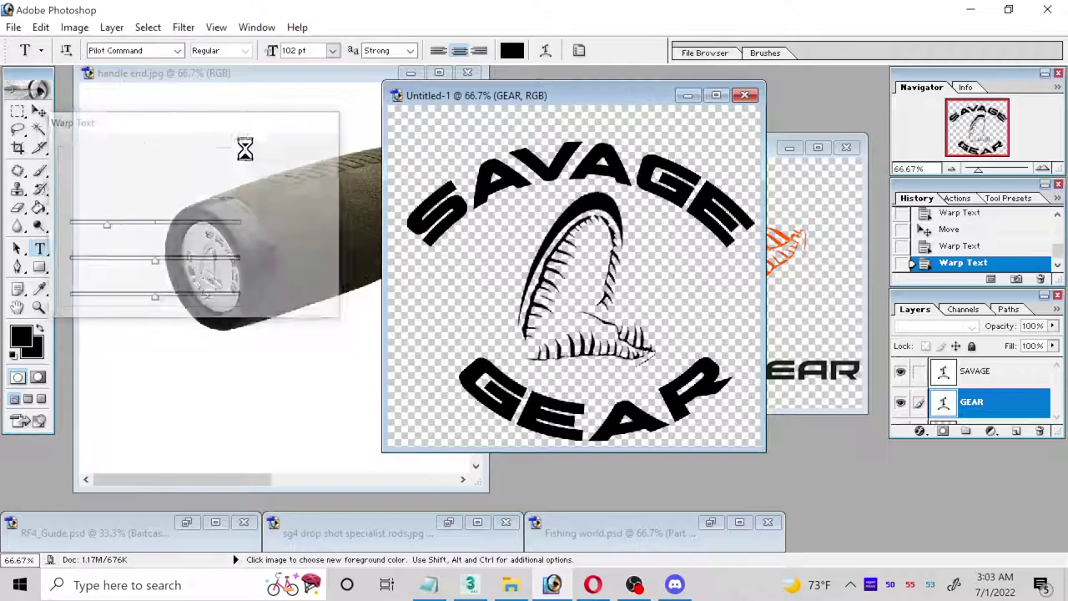
- Move the GEAR text up and slightly left, closer to the emblem
click(39, 111)
drag(554, 406, 541, 387)
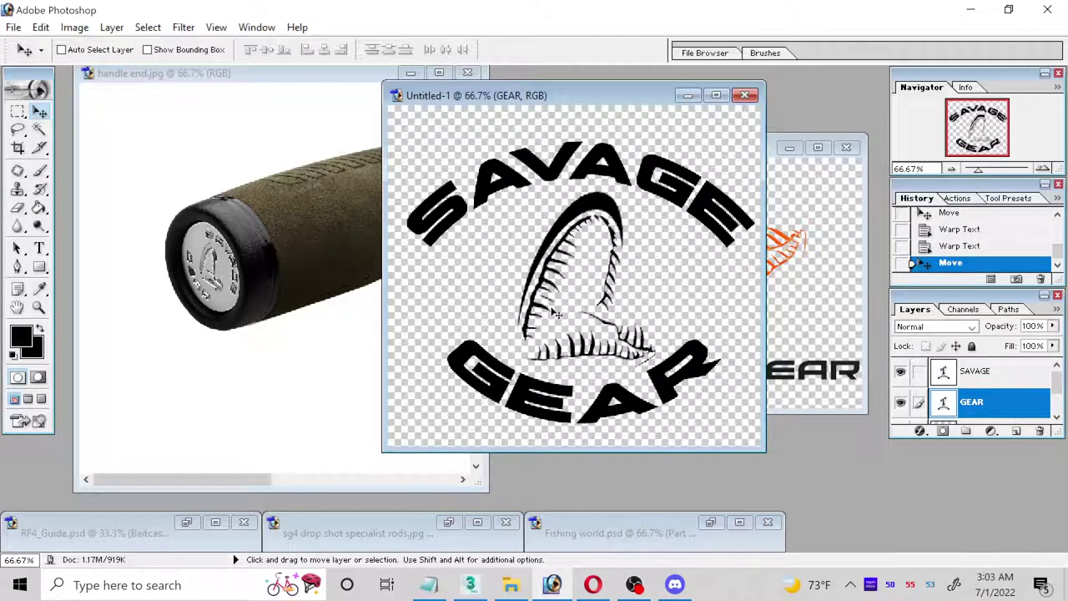
- Merge the linked SAVAGE, GEAR and emblem layers into one and move the merged logo slightly up and left on the canvas
click(978, 376)
click(920, 403)
scroll(923, 407, down, 1)
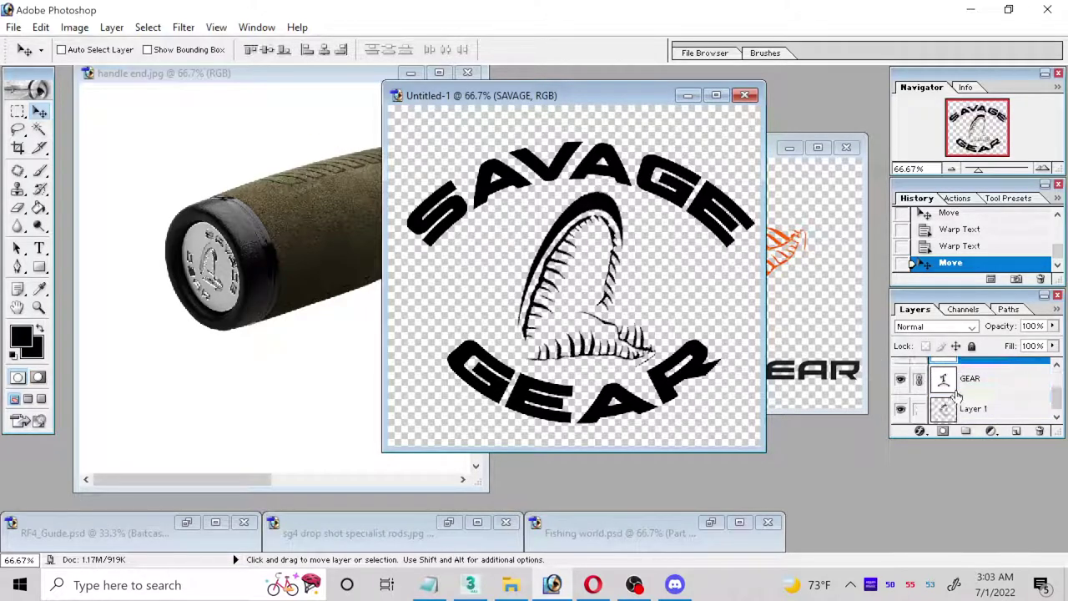
click(920, 408)
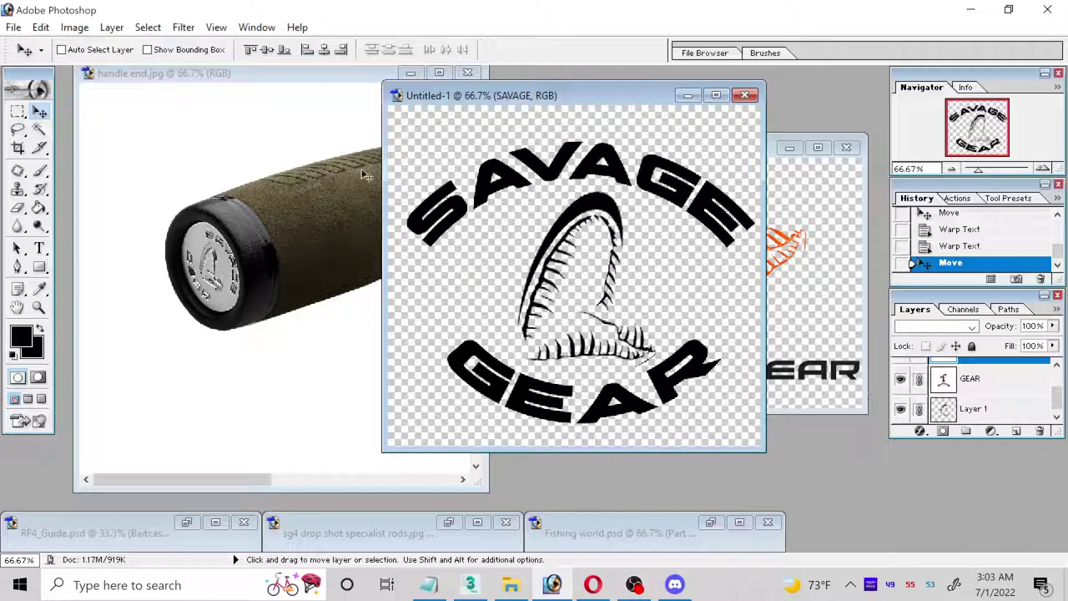
click(111, 27)
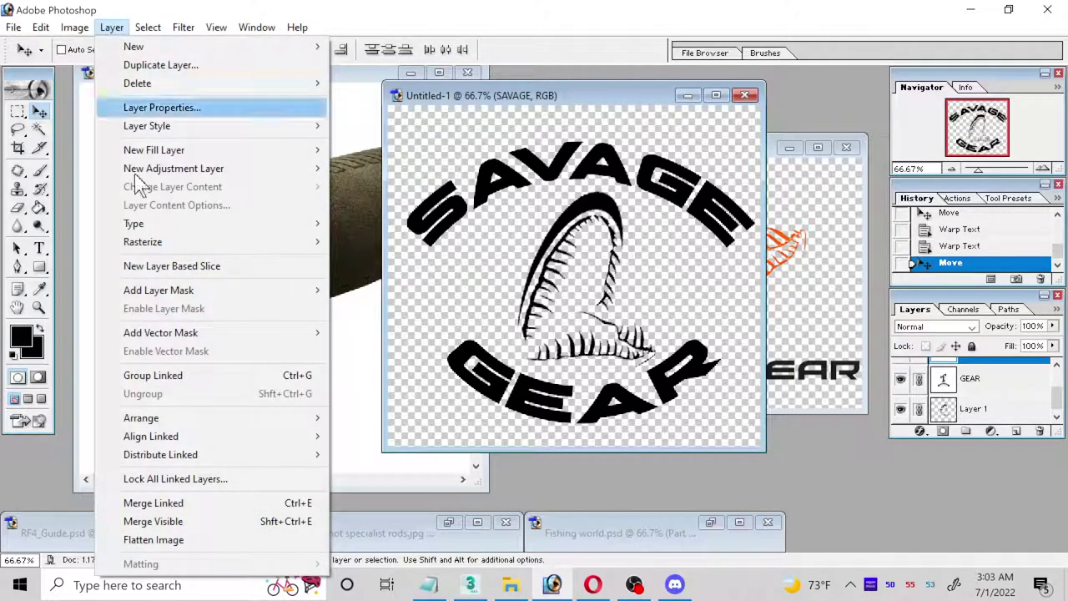
click(190, 503)
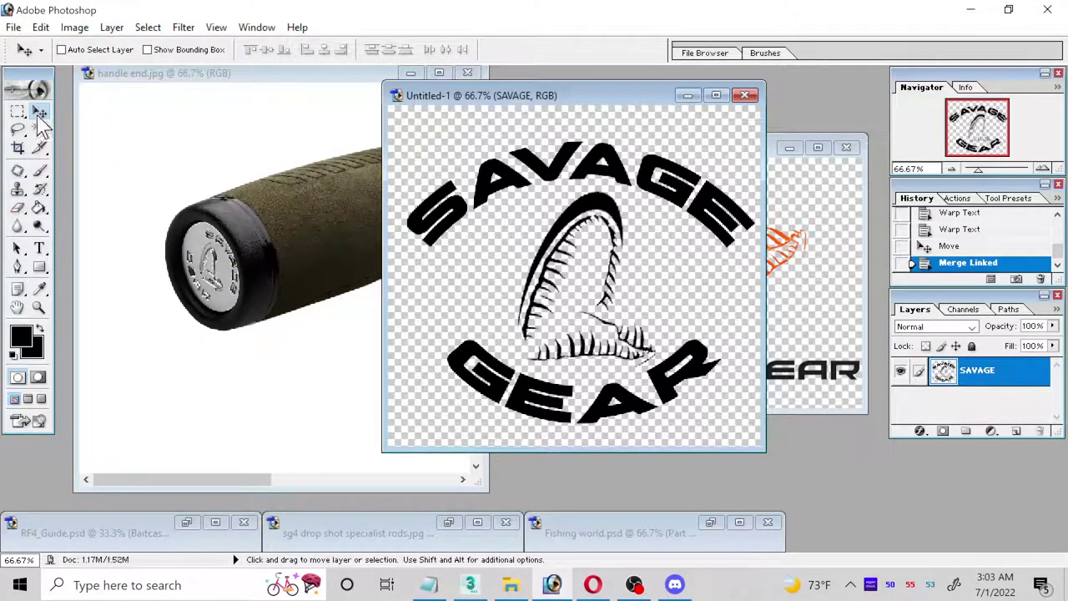
drag(633, 326, 617, 313)
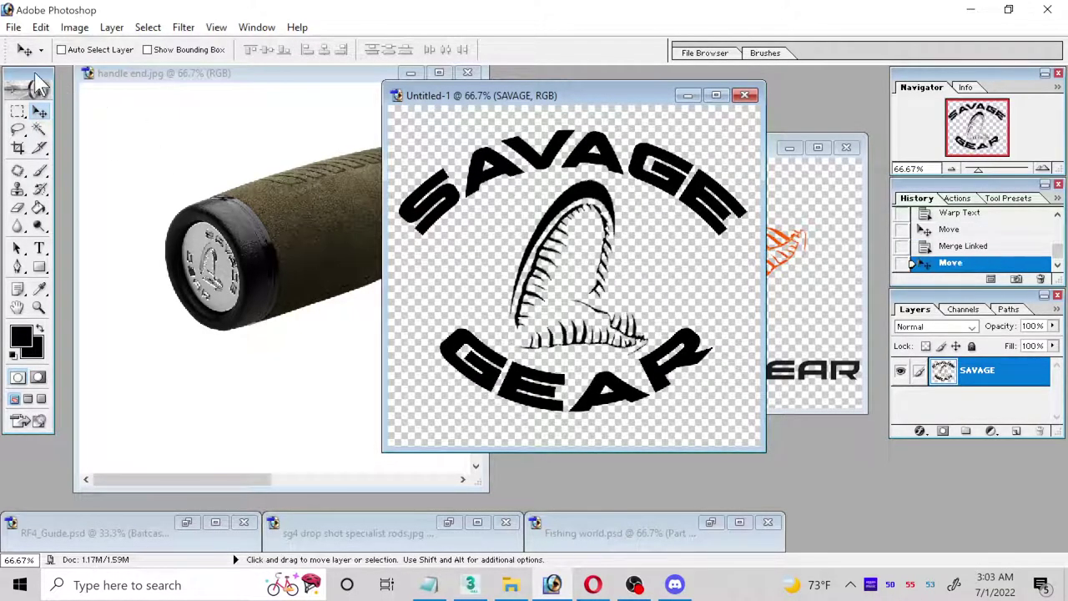
- Save a JPEG copy of the logo named "savage gear logo" in the Savage Gear SG4 Spinning Rod folder at Maximum quality 10
click(13, 28)
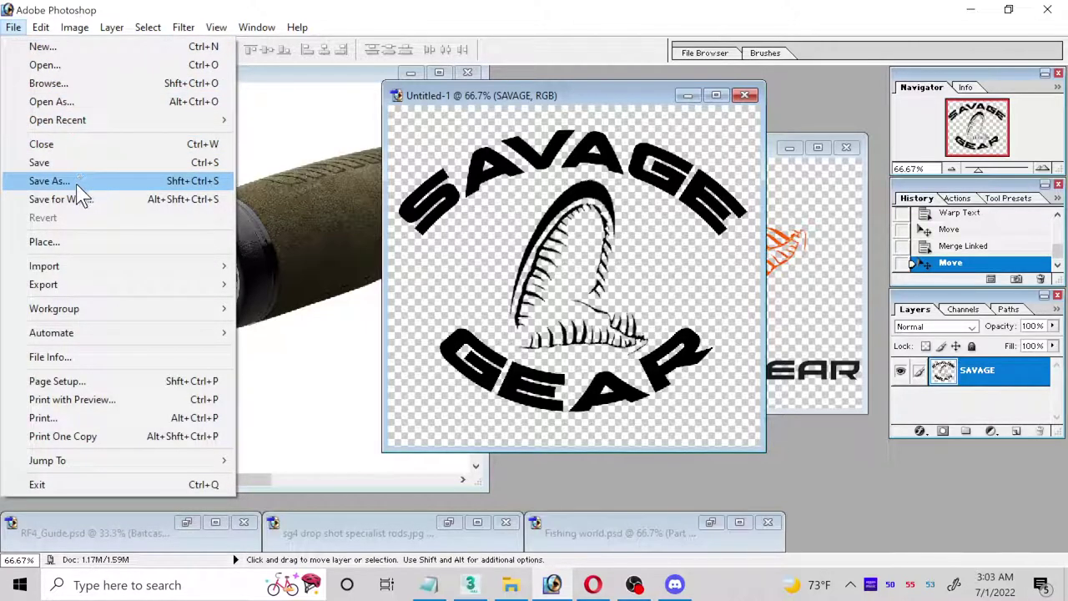
click(51, 181)
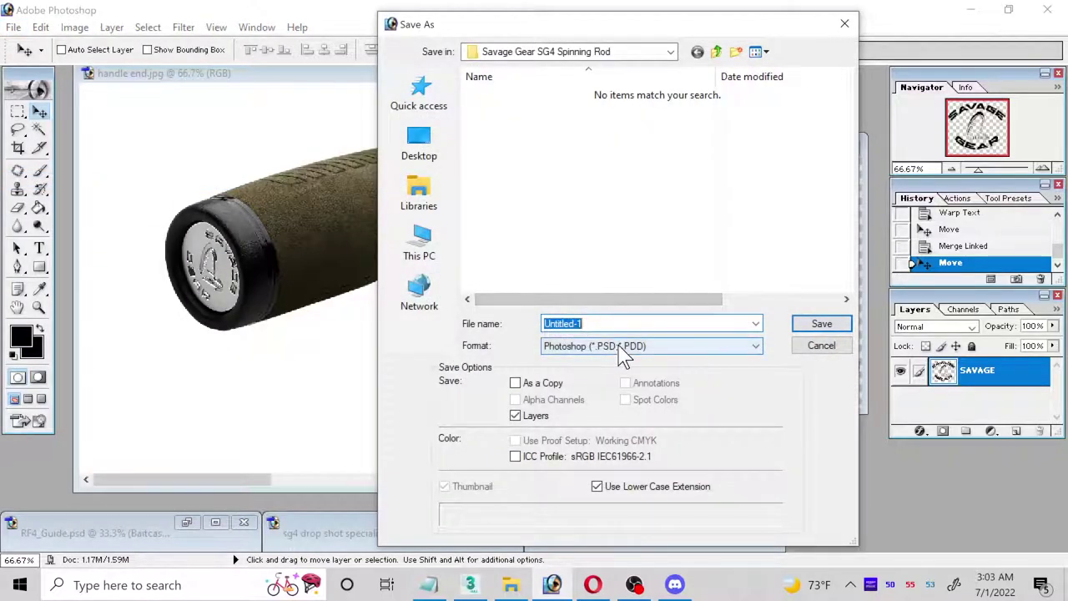
click(622, 347)
click(635, 440)
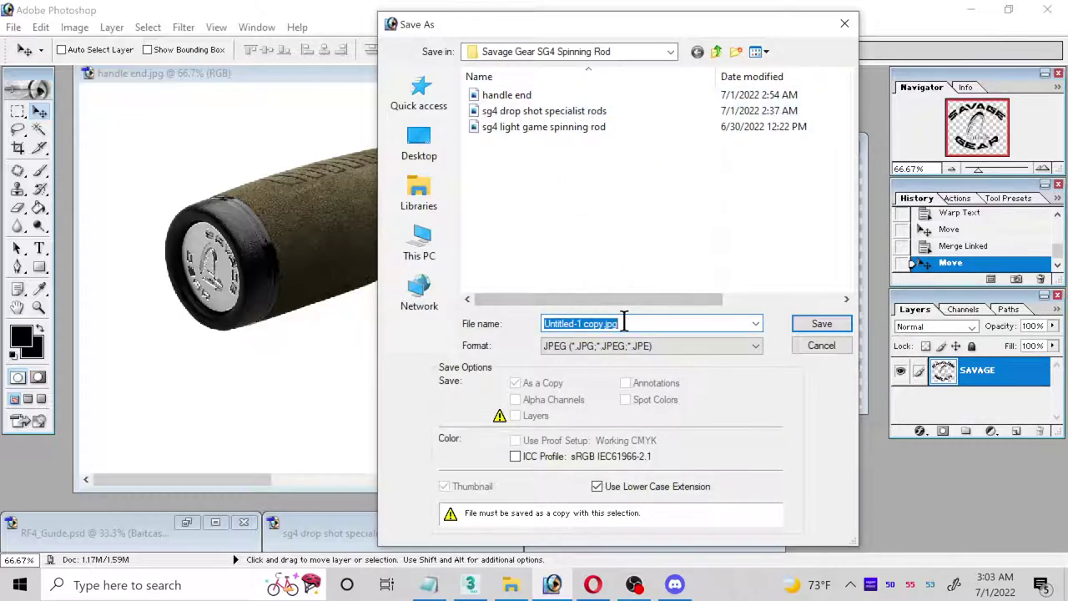
text(SAVAGE)
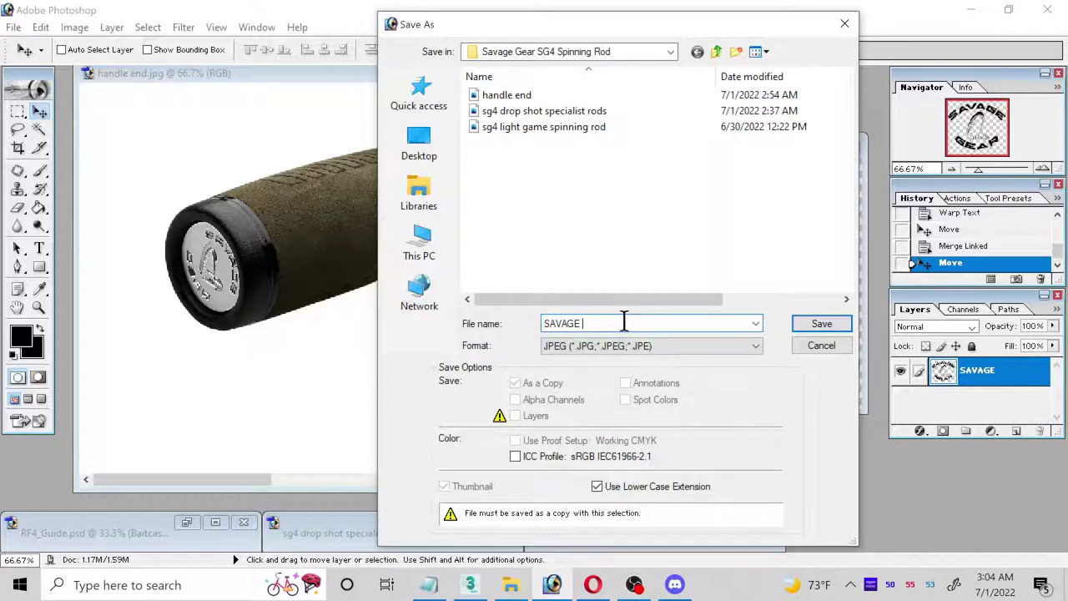
double_click(622, 323)
key(BackSpace)
text(savage gear logo)
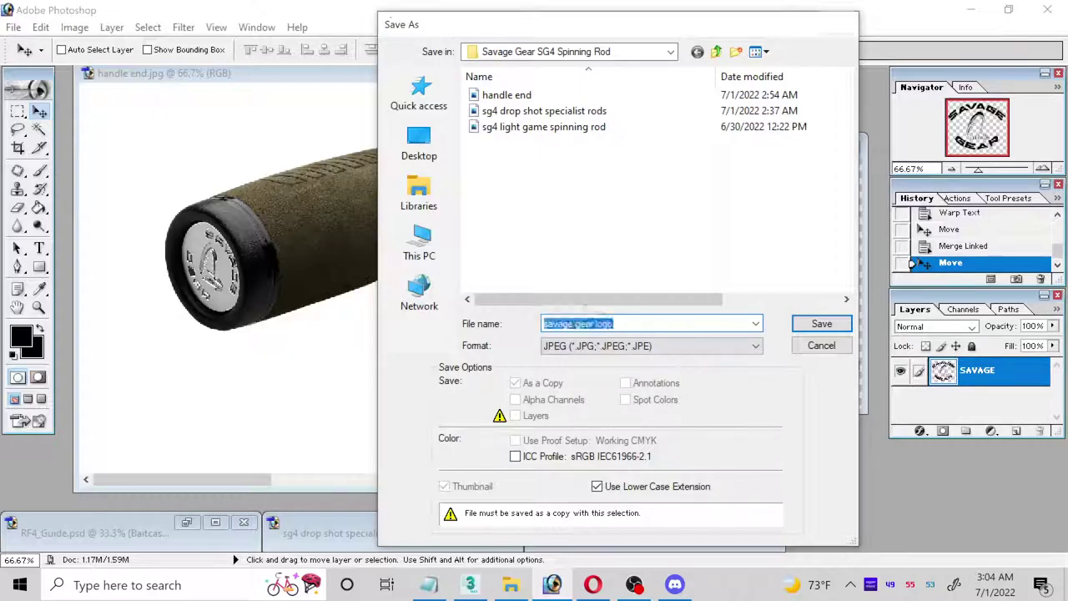
key(Return)
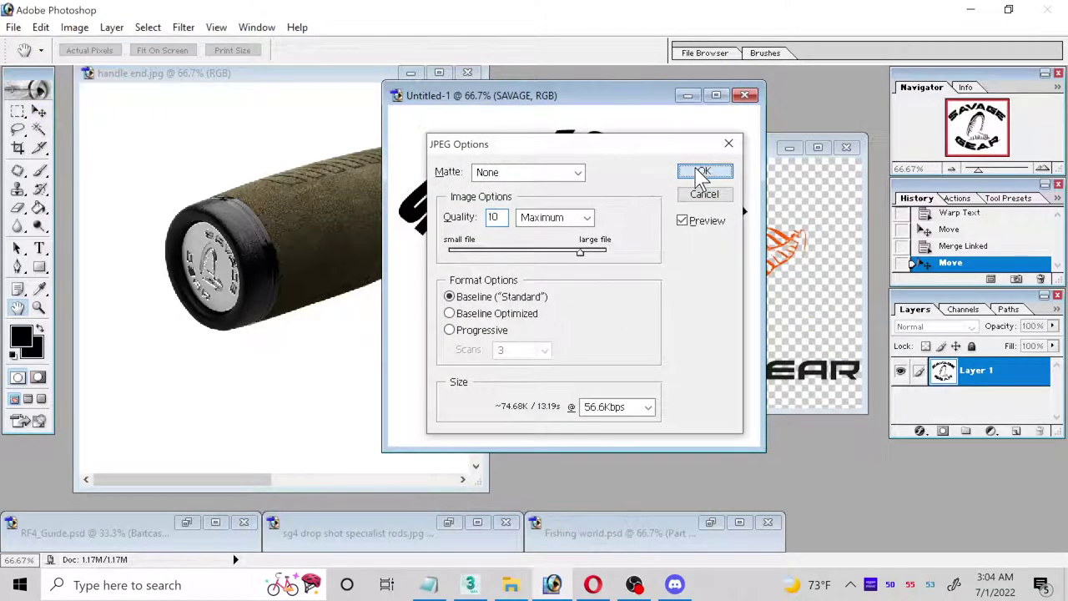
click(703, 173)
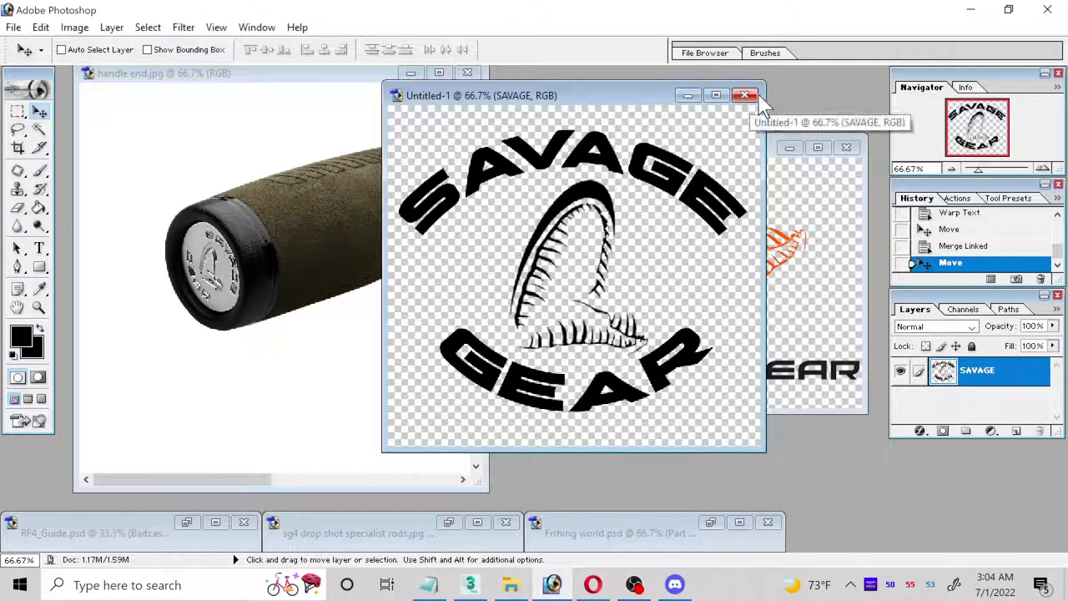
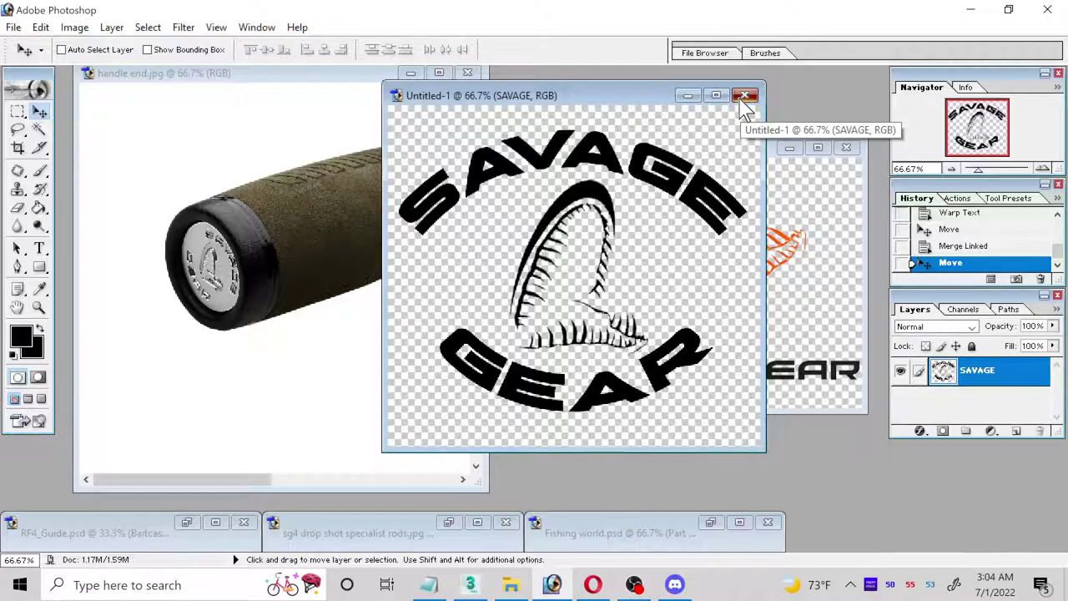
click(745, 96)
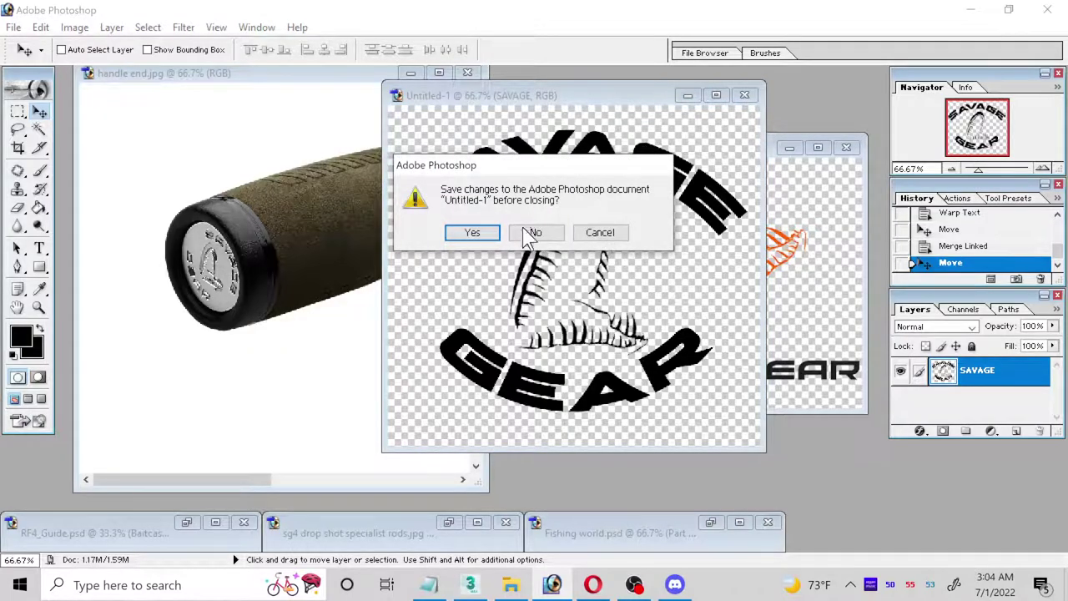
click(601, 232)
click(744, 96)
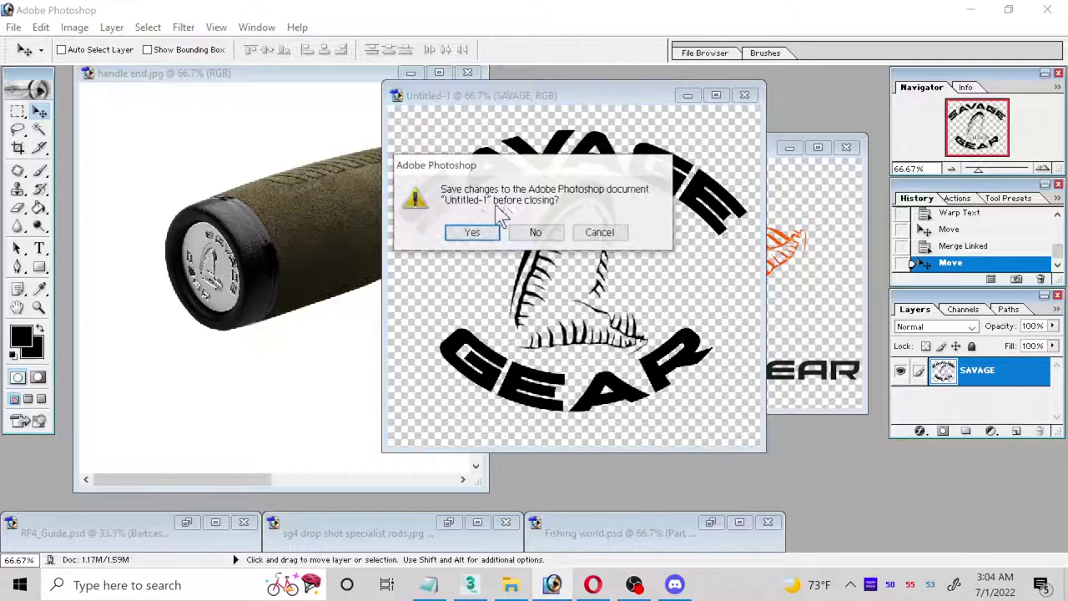
click(601, 232)
click(751, 95)
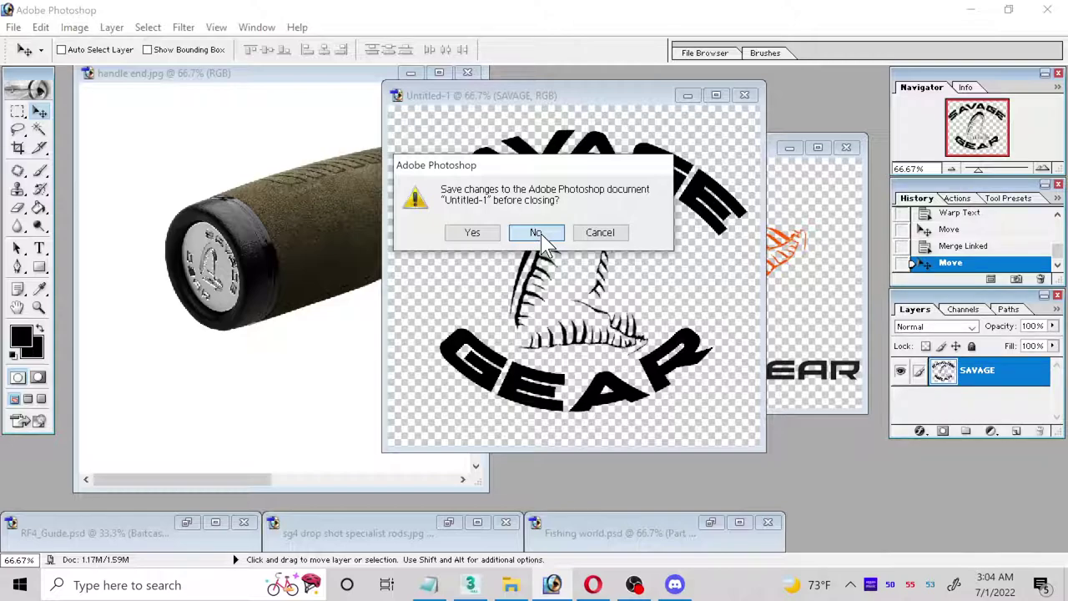
click(599, 232)
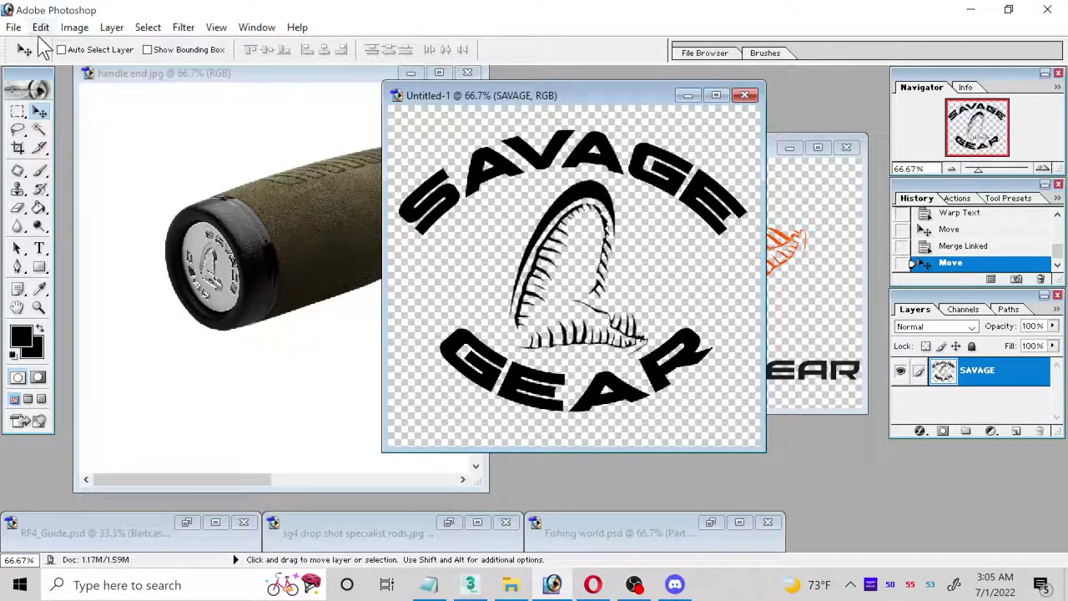
- Close the Untitled-1 logo document without saving changes and switch to 3ds Max
click(745, 95)
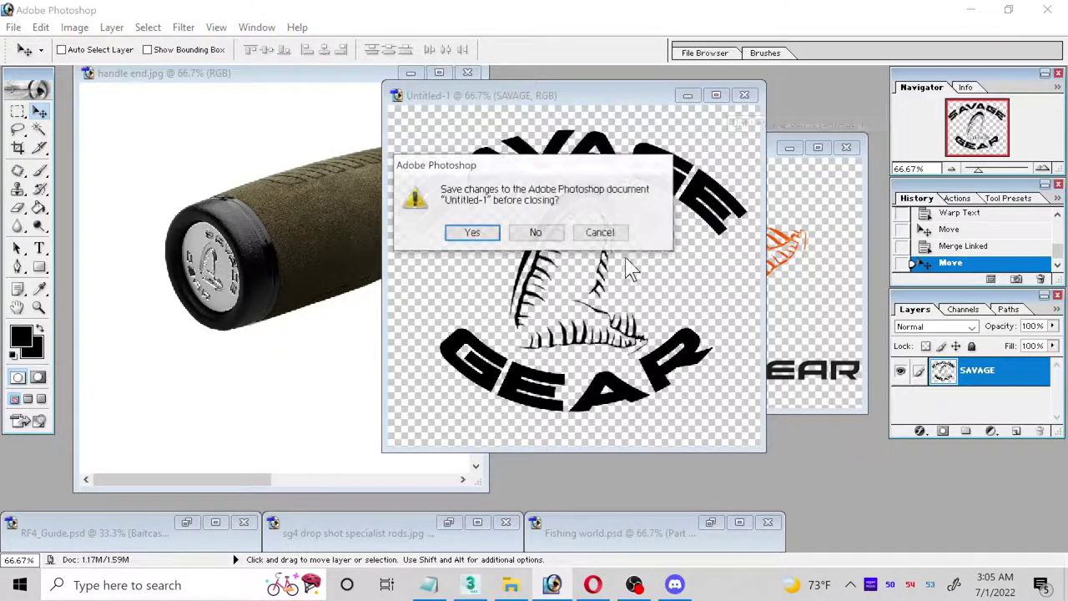
click(561, 235)
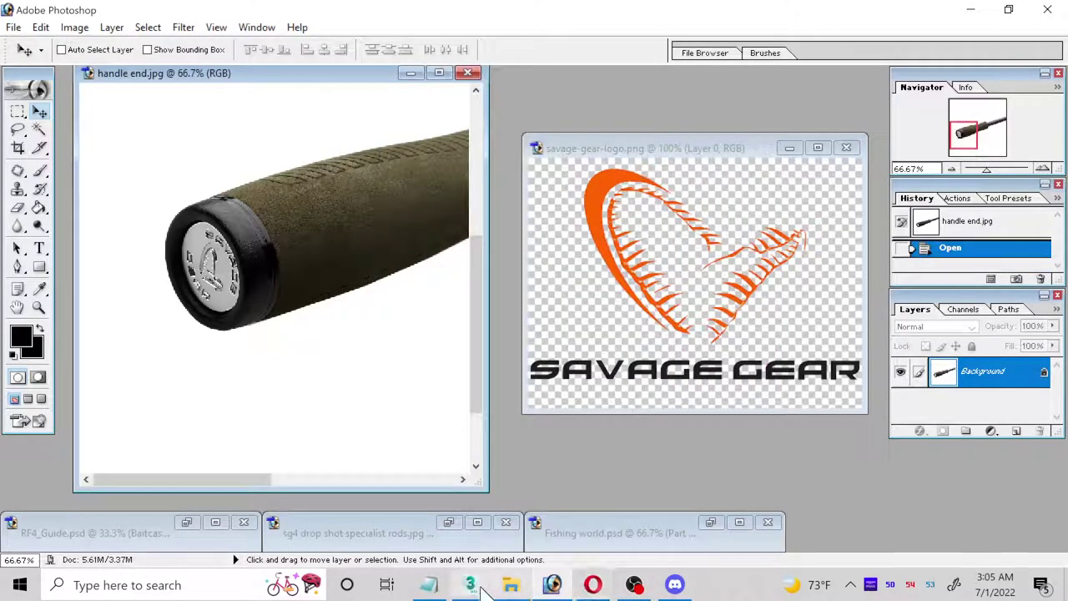
click(472, 585)
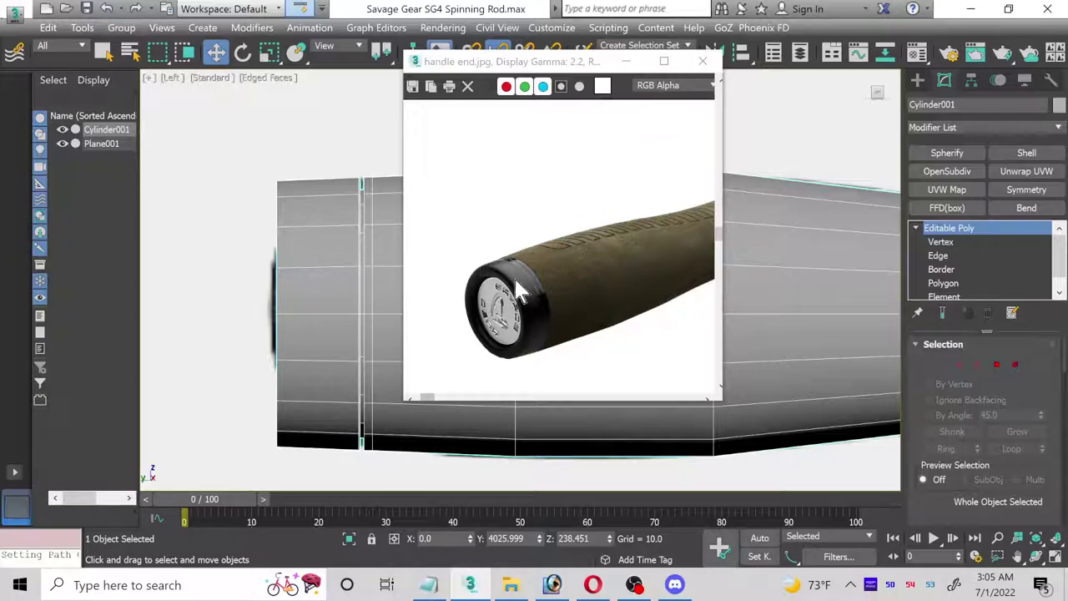
- Examine the black end cap and its ring in the handle end reference image, and close the image
scroll(528, 283, up, 4)
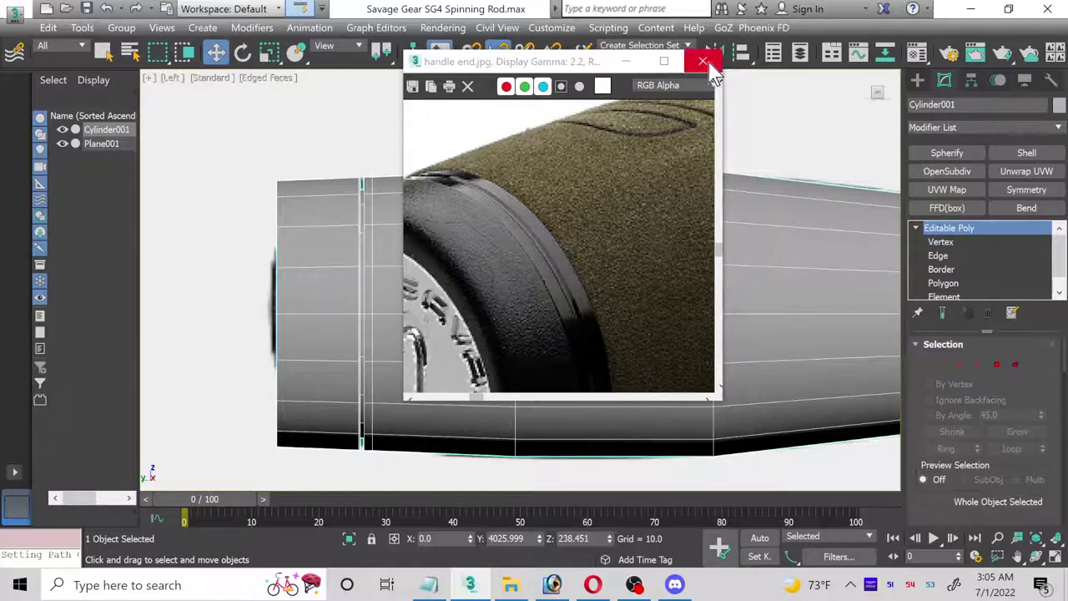
scroll(522, 221, down, 4)
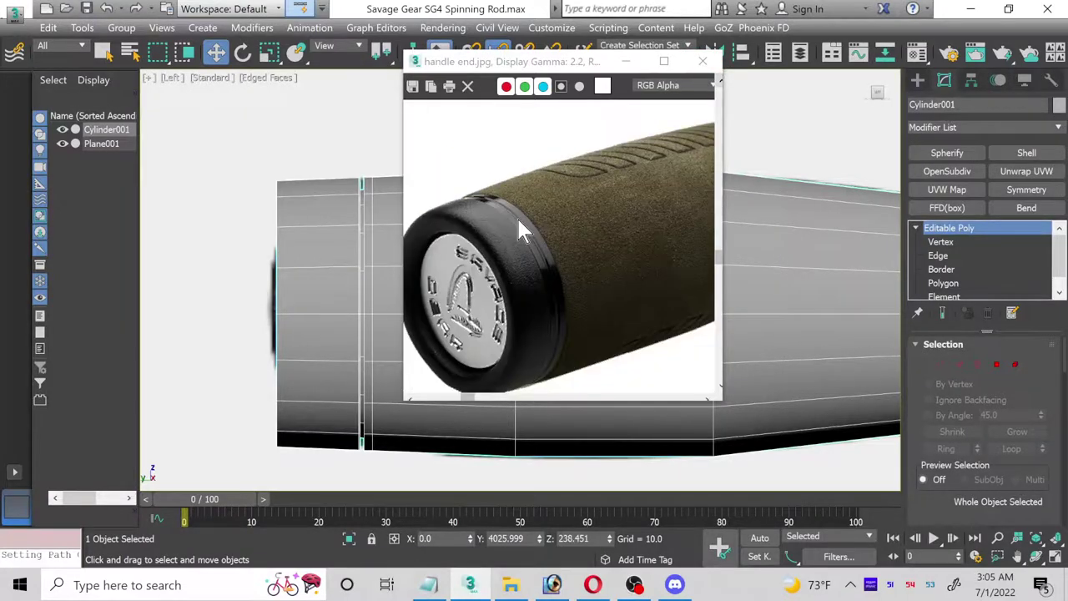
click(625, 61)
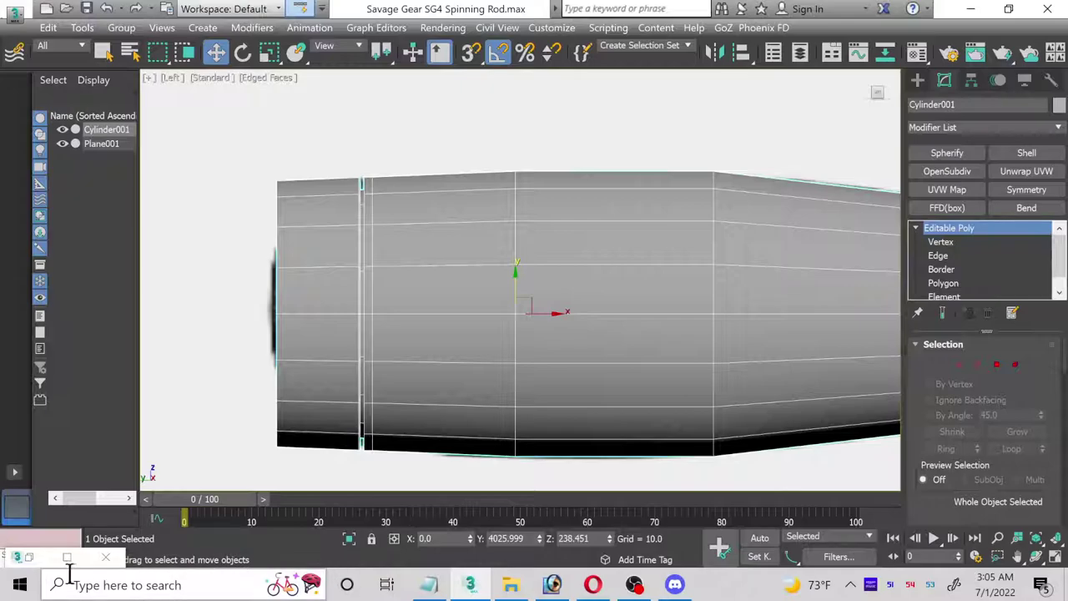
double_click(31, 555)
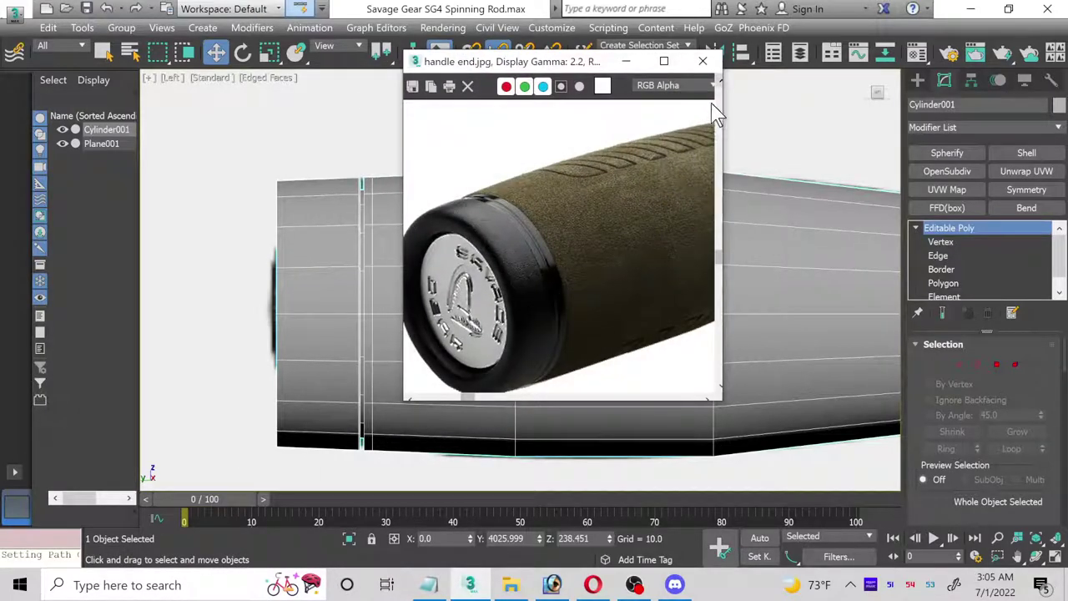
click(703, 61)
- View the "sg4 drop shot specialist rods" reference image, examine the rear grip and end cap up close, and minimize it
click(467, 27)
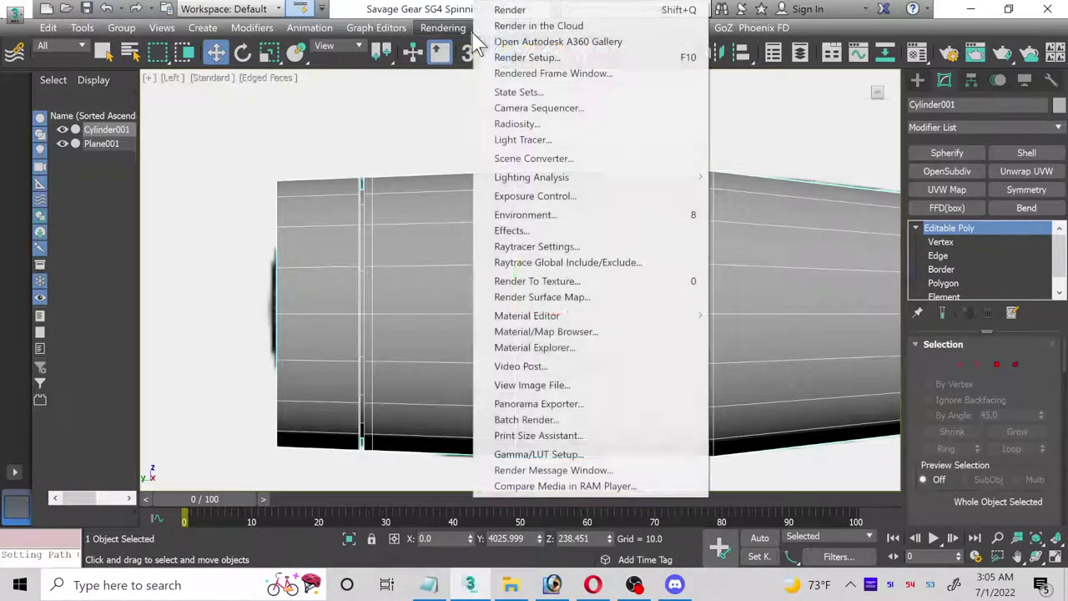
click(533, 385)
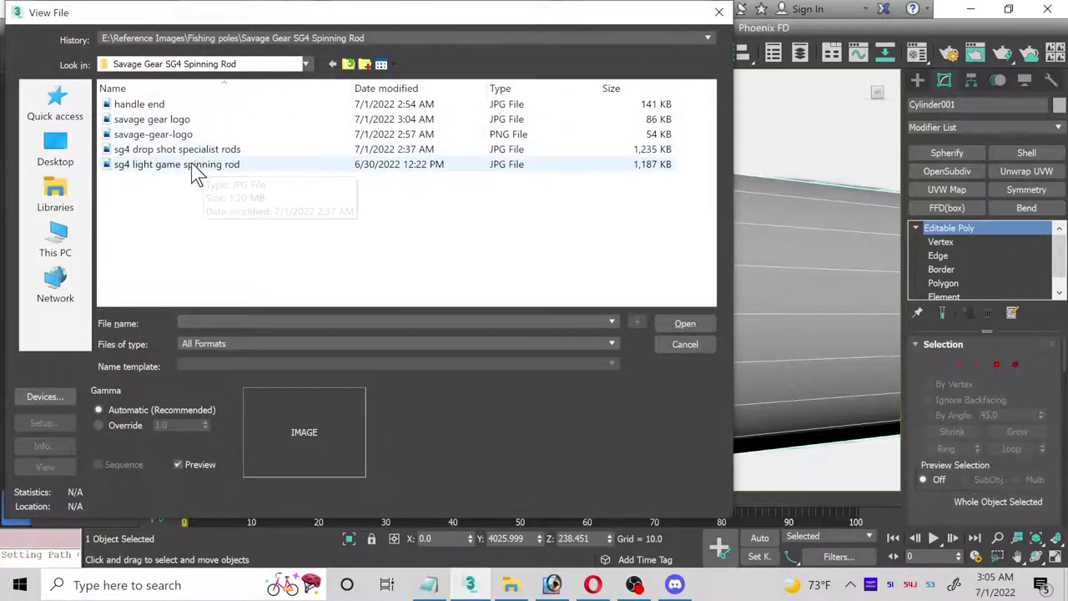
double_click(188, 151)
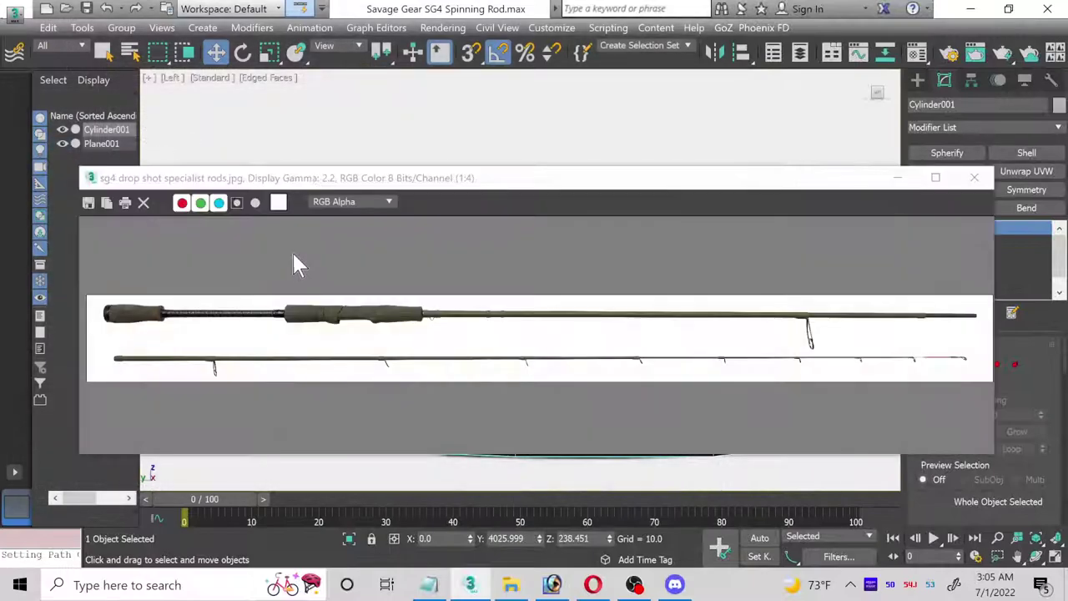
scroll(148, 329, up, 1)
scroll(96, 288, up, 1)
middle_drag(208, 286, 324, 326)
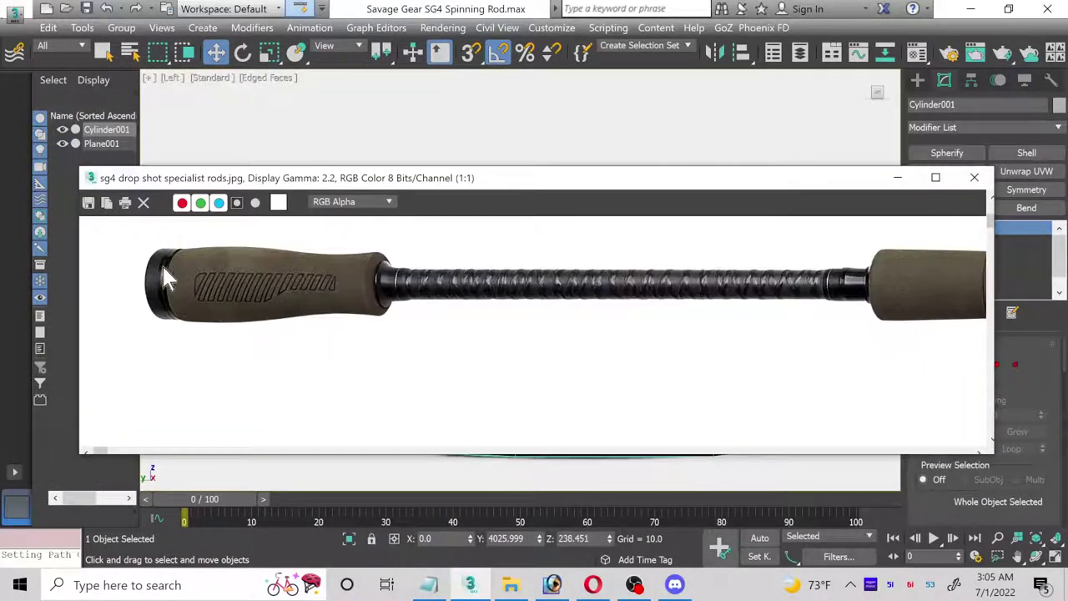
scroll(155, 267, up, 2)
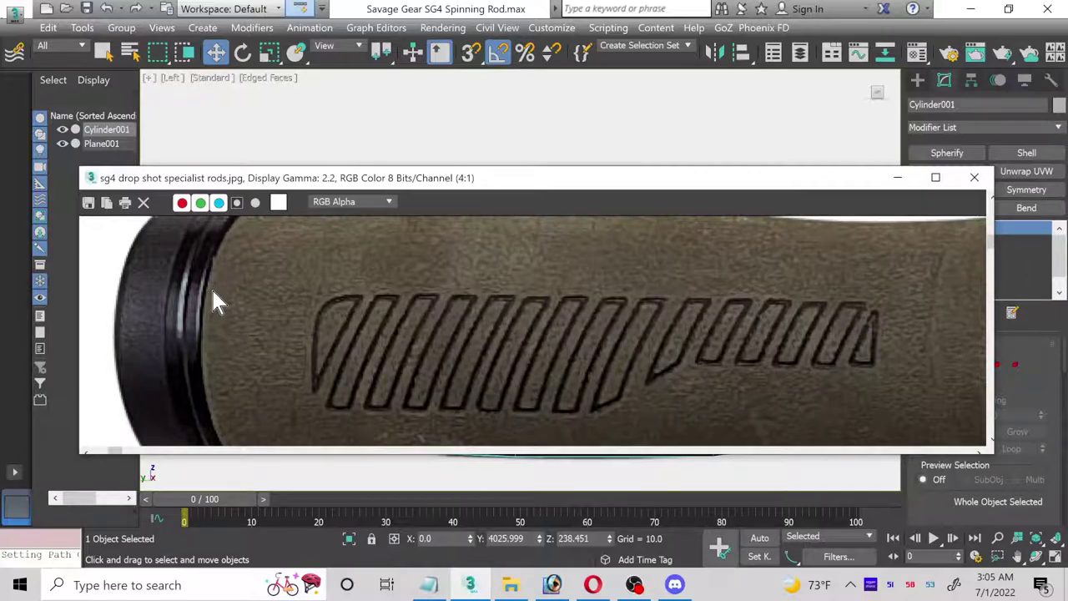
scroll(211, 293, down, 1)
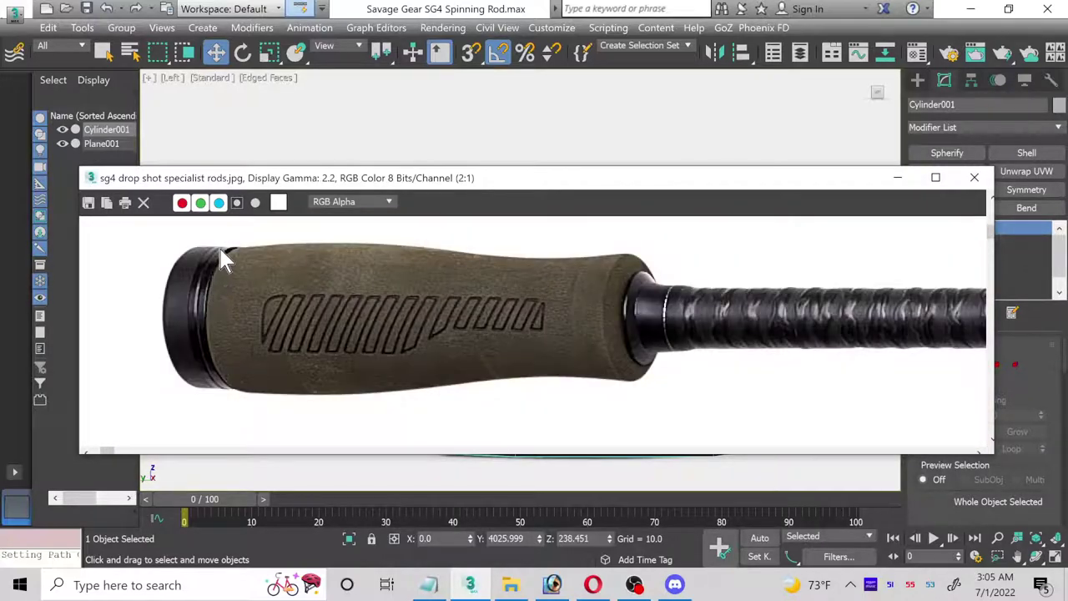
click(895, 179)
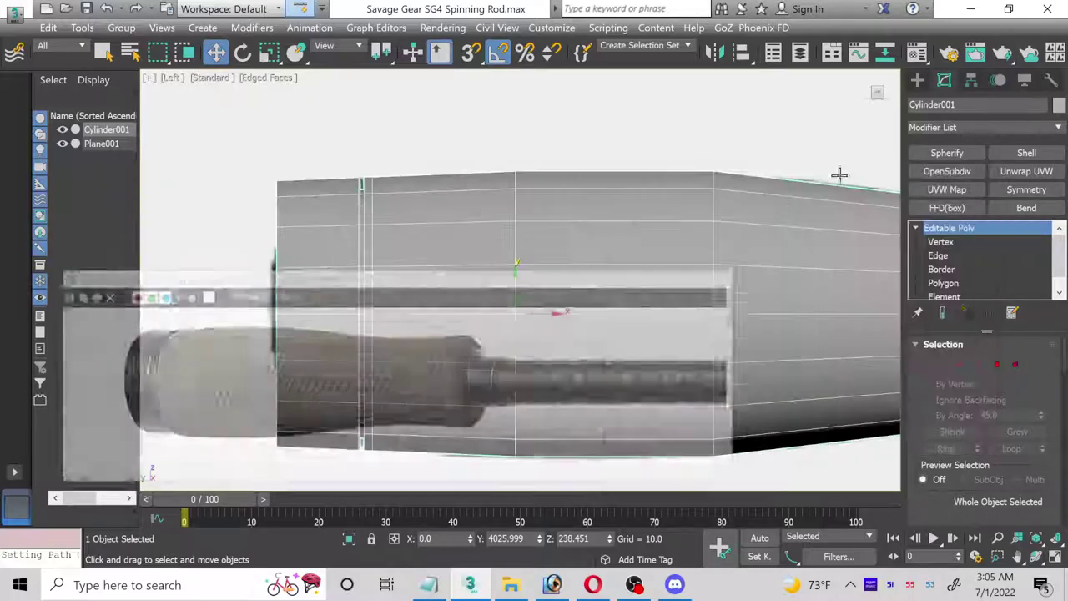
- Set the opacity of the 02 - Default material to 35
click(442, 27)
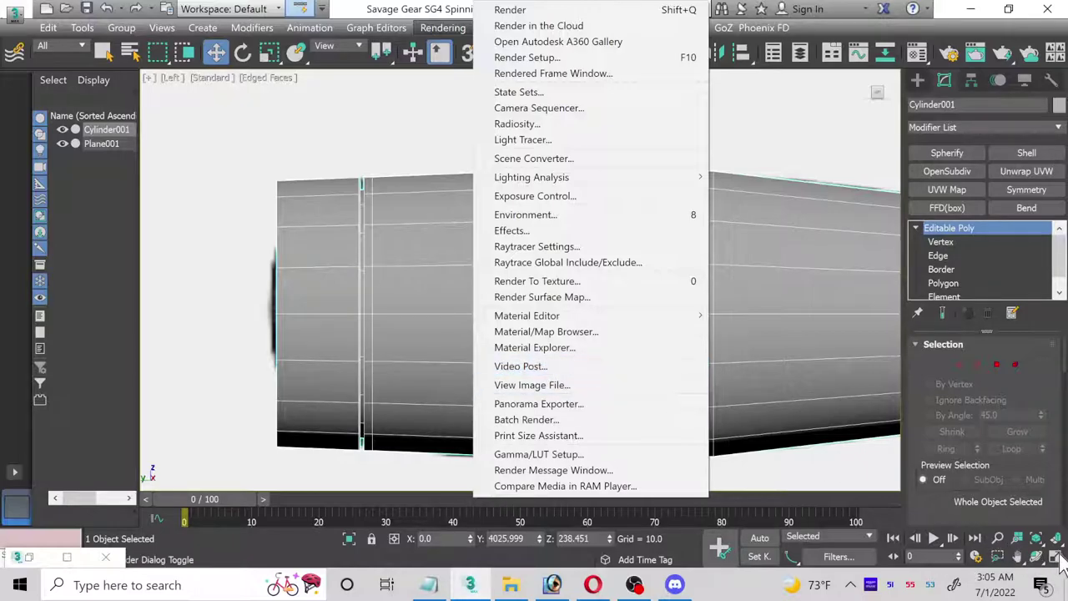
click(339, 412)
key(alt+w)
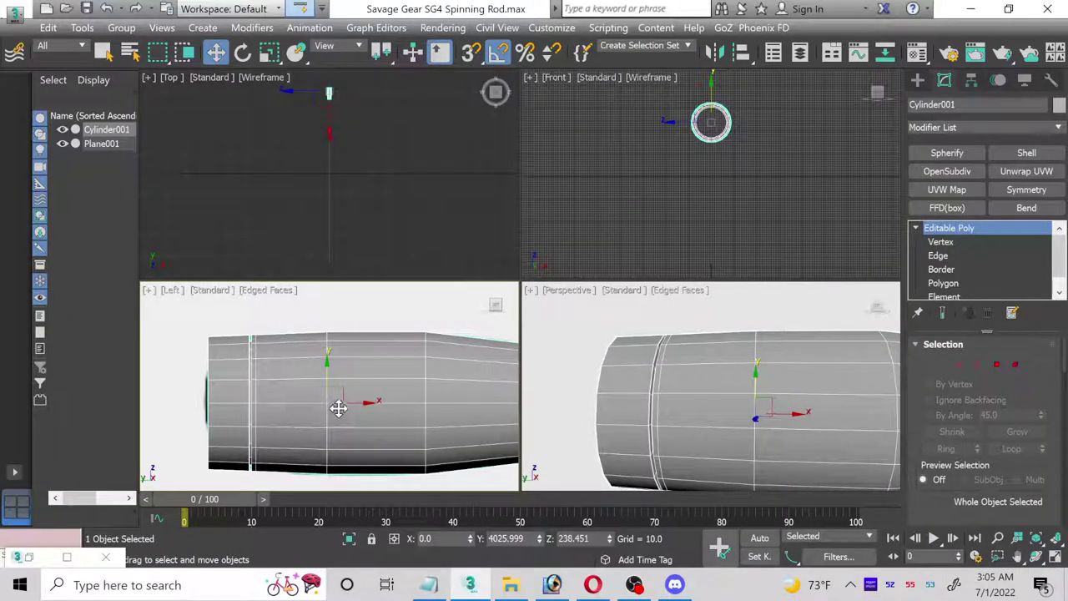
key(m)
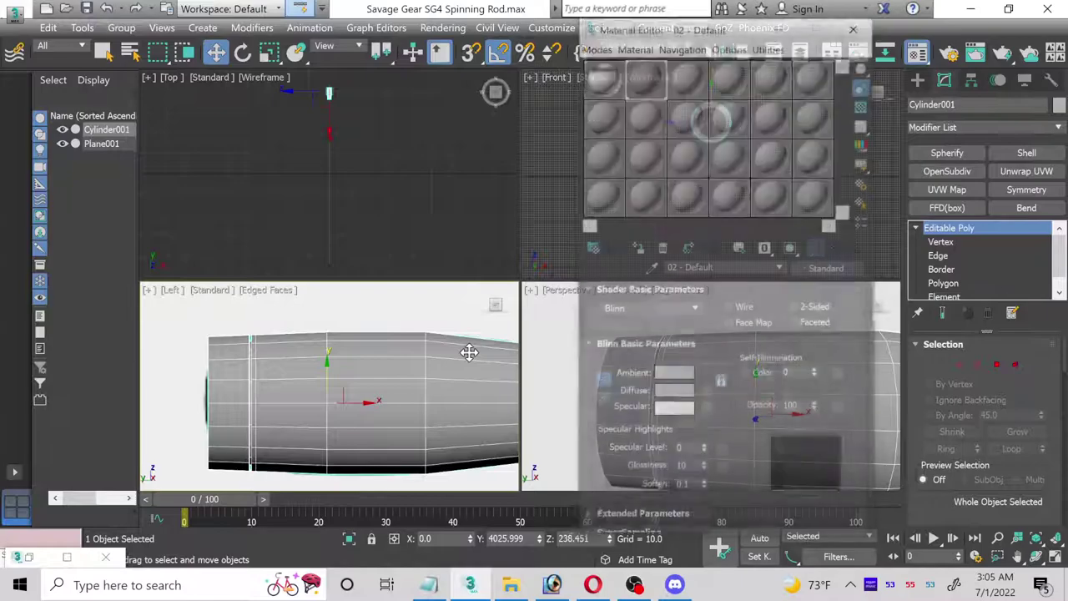
double_click(791, 408)
text(35)
key(Return)
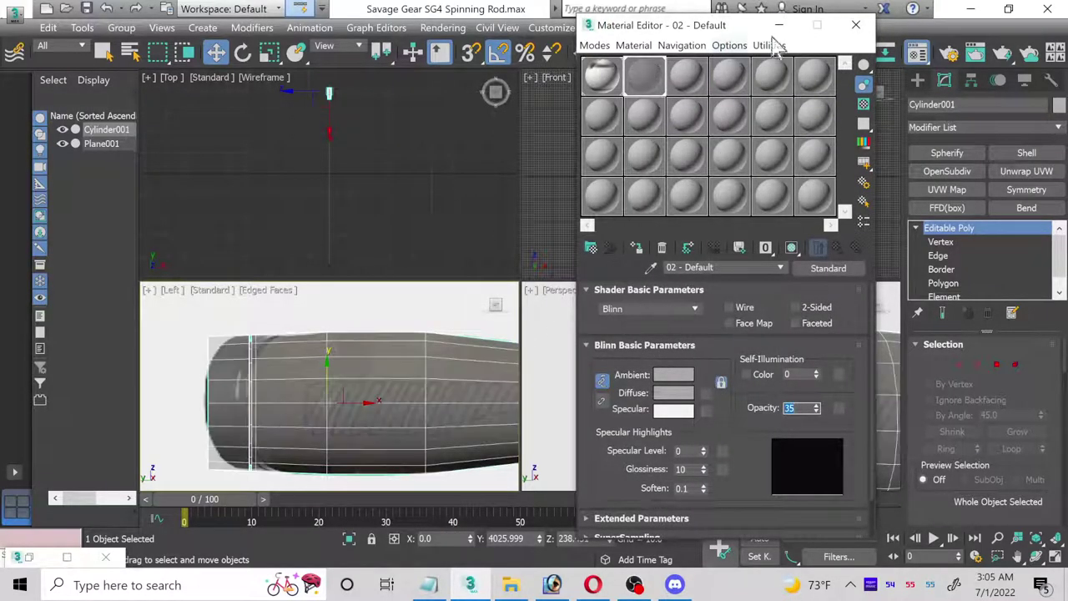
click(855, 25)
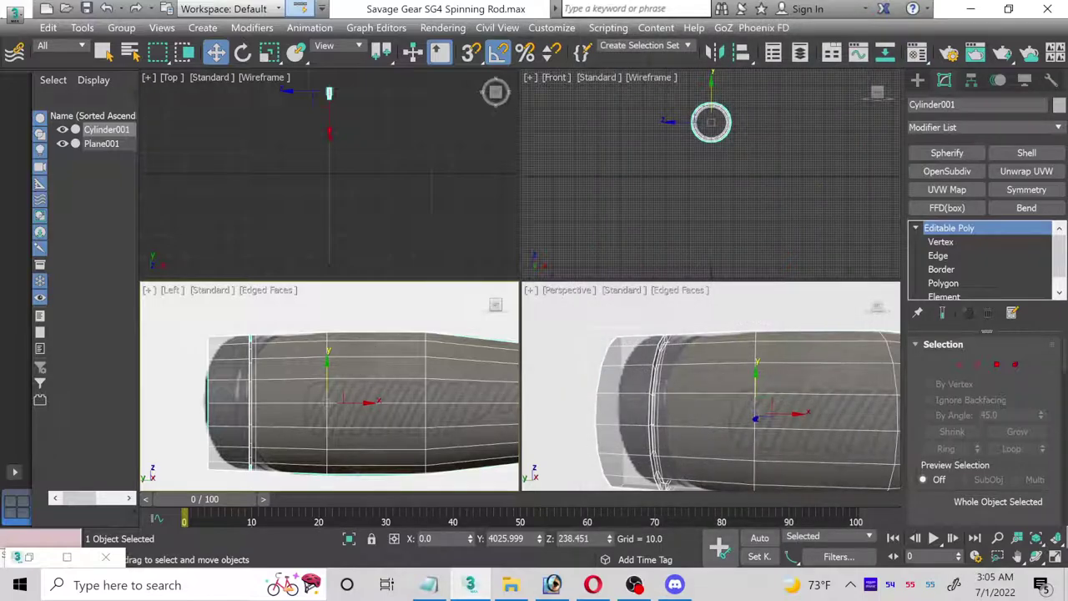
- Check the see-through end cap against the reference in the Left view and set the 02 - Default material's opacity to 25
click(1056, 556)
scroll(315, 266, up, 2)
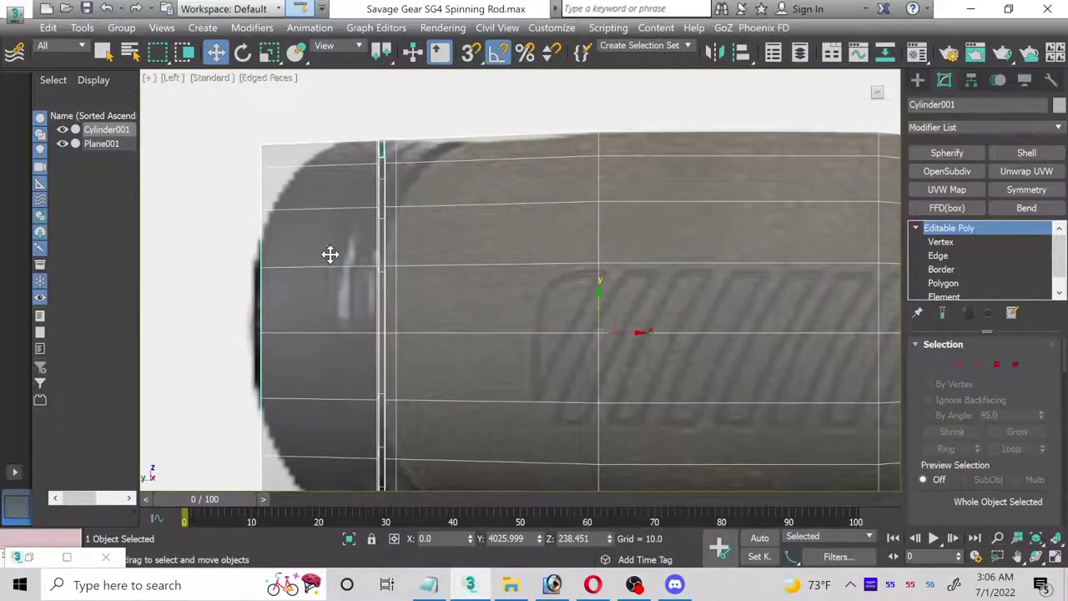
key(m)
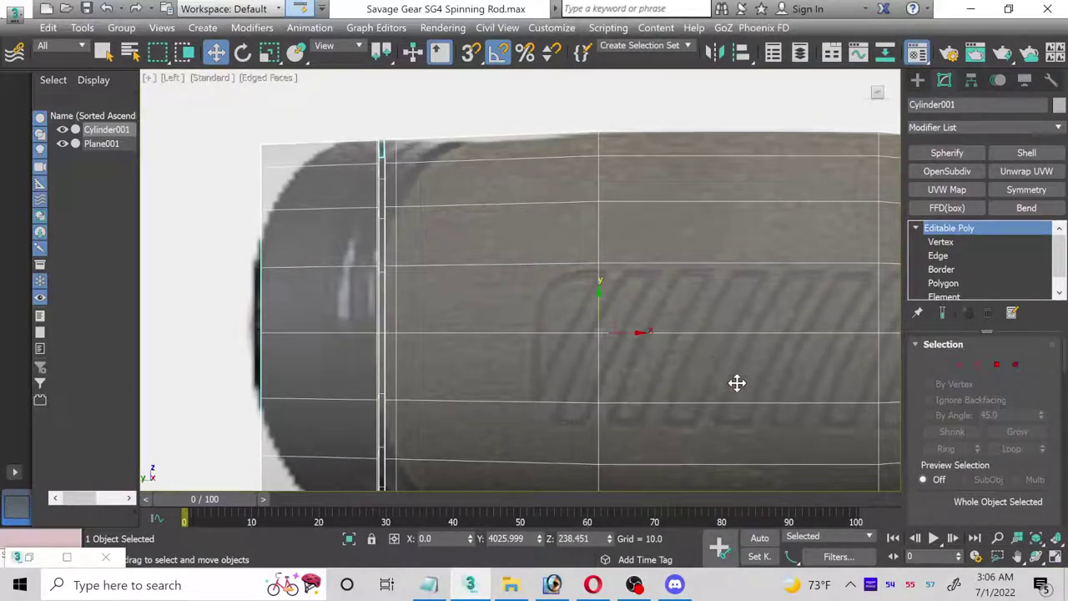
double_click(800, 408)
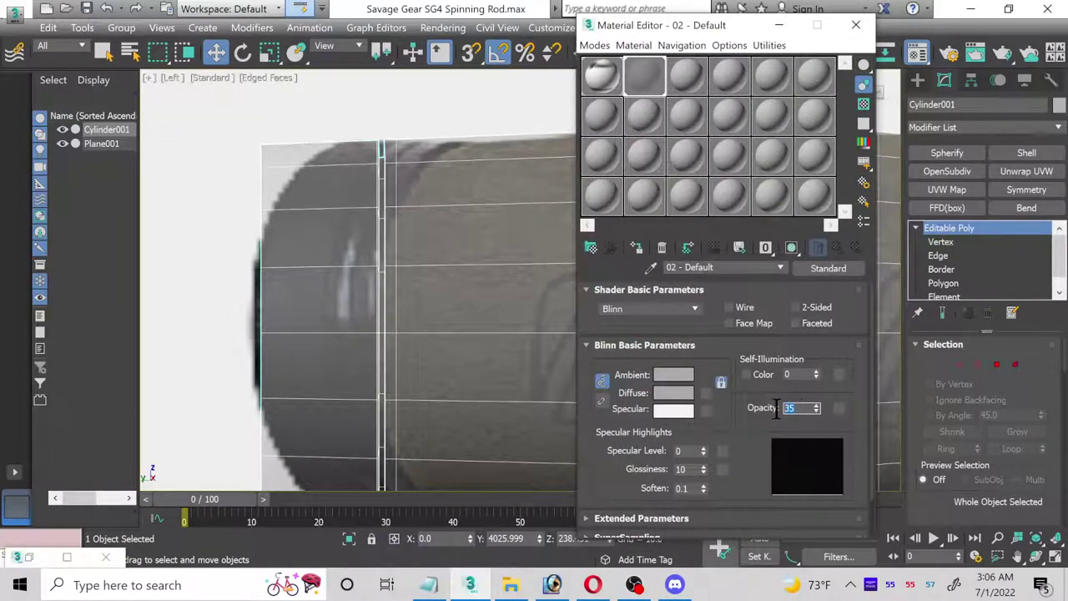
text(25)
key(Return)
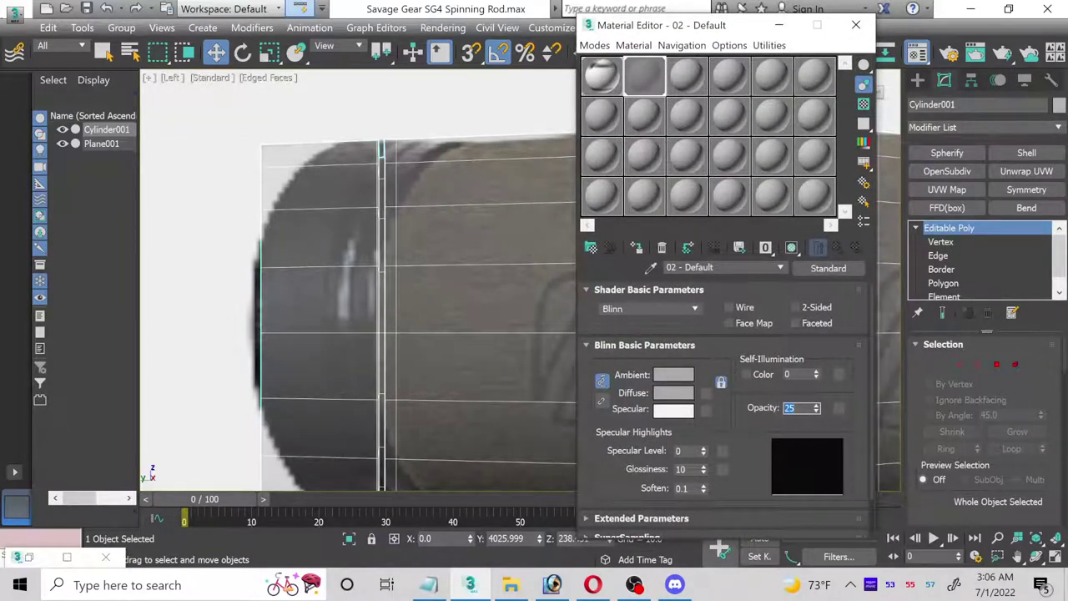
click(855, 24)
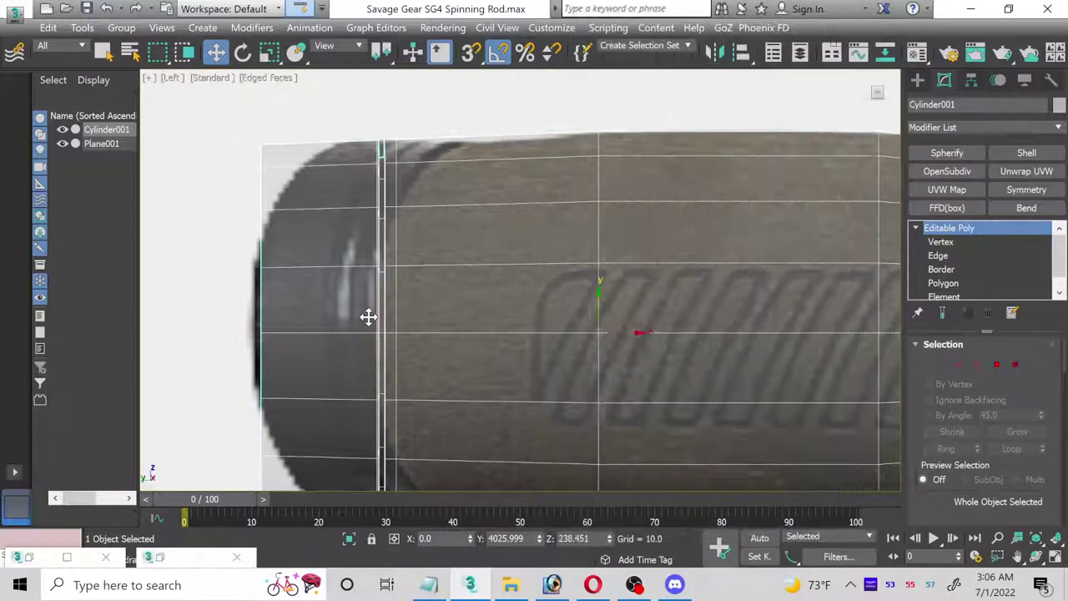
- Select all vertices of the loops around the ring groove and nudge them slightly along the rod's axis to match the reference
scroll(341, 332, up, 2)
scroll(345, 331, down, 2)
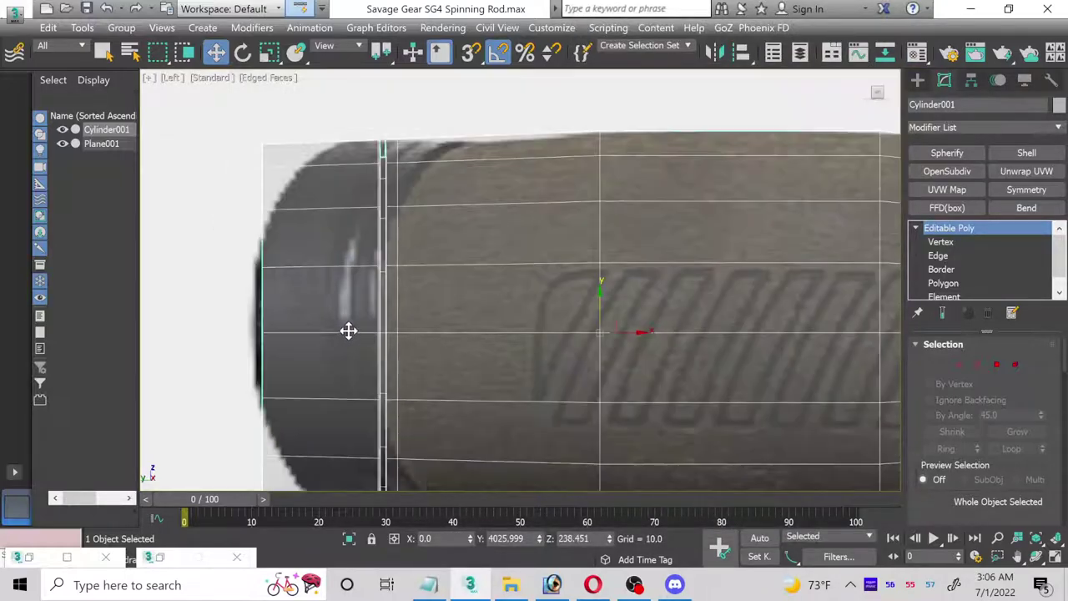
click(940, 242)
scroll(484, 175, down, 2)
ctrl+drag(373, 126, 465, 437)
scroll(437, 292, up, 4)
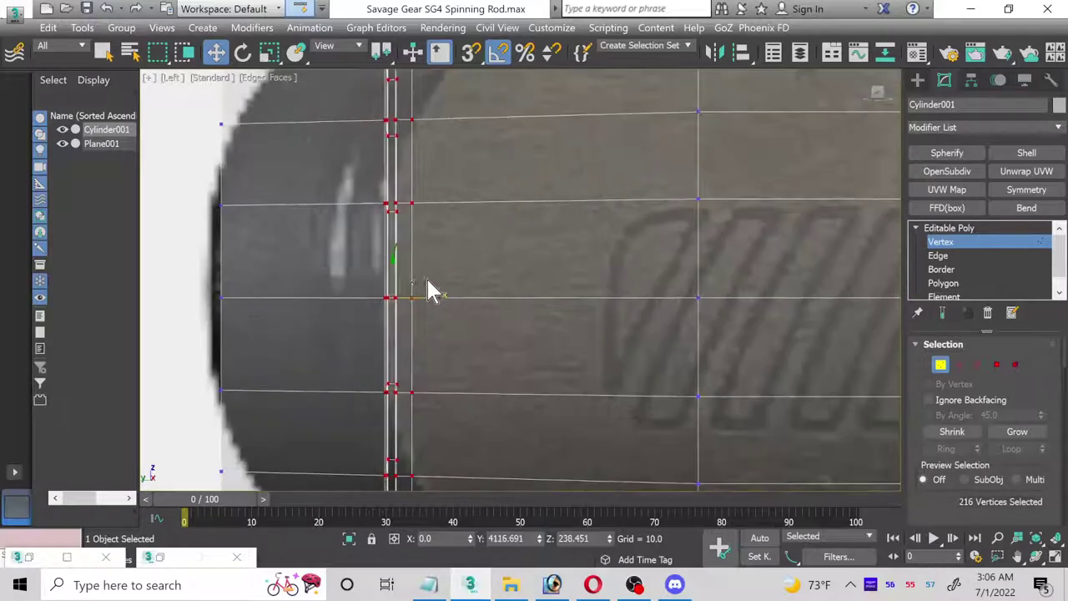
drag(429, 308, 432, 305)
scroll(347, 302, down, 3)
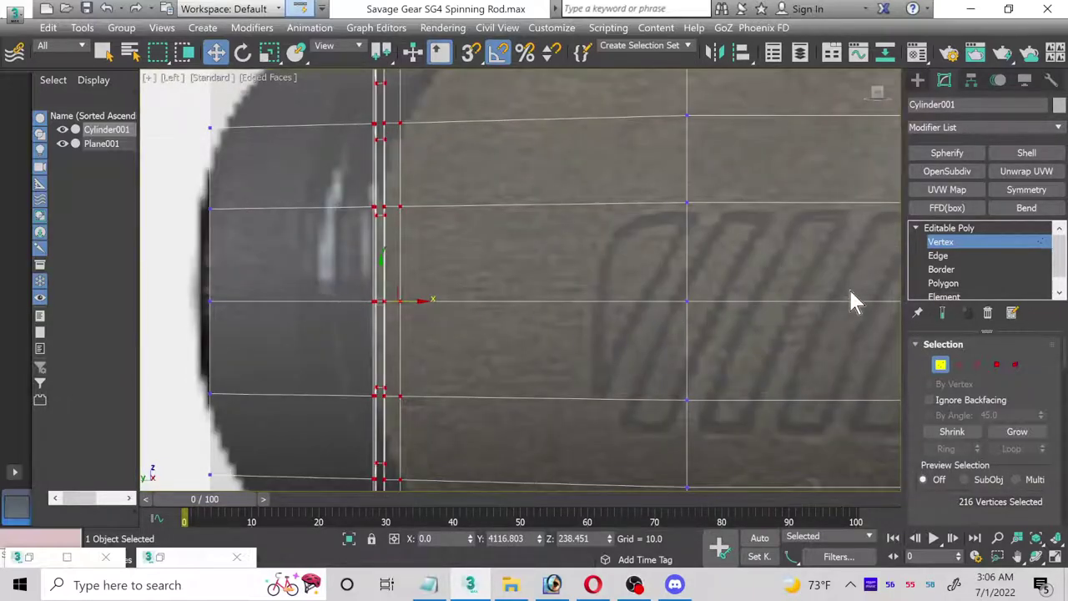
- Insert two closely spaced edge loops around the end cap, just behind the existing ring groove, with SwiftLoop
click(935, 258)
double_click(395, 245)
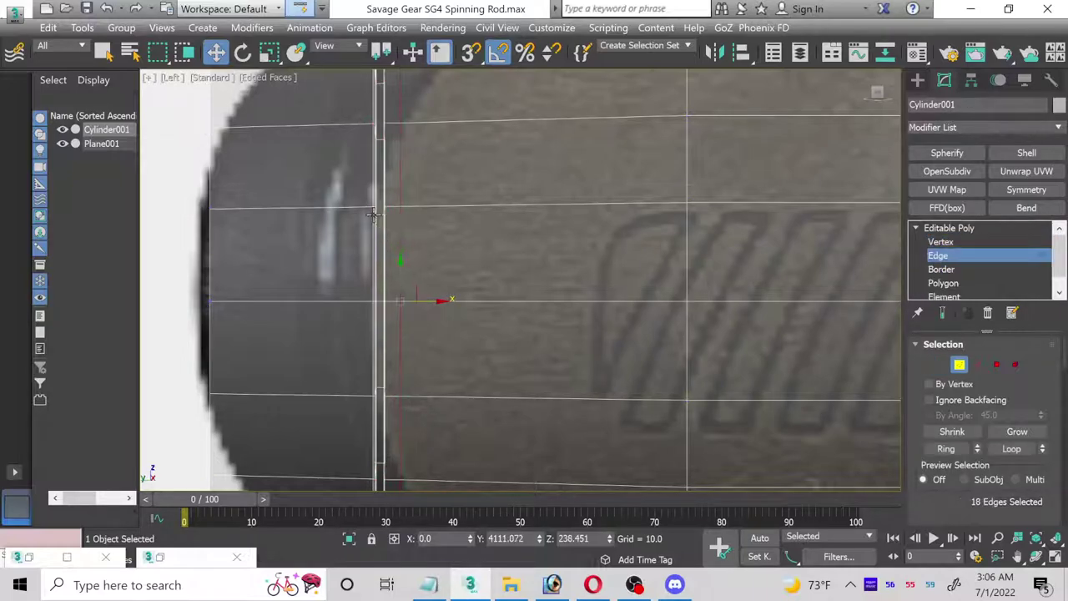
click(352, 205)
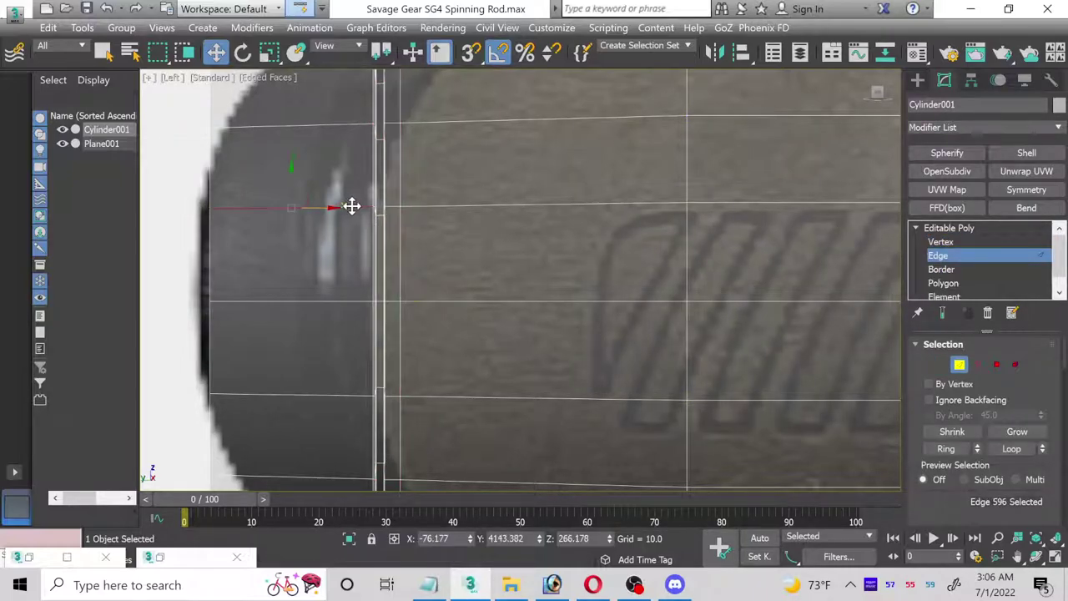
scroll(648, 317, down, 3)
scroll(389, 179, up, 2)
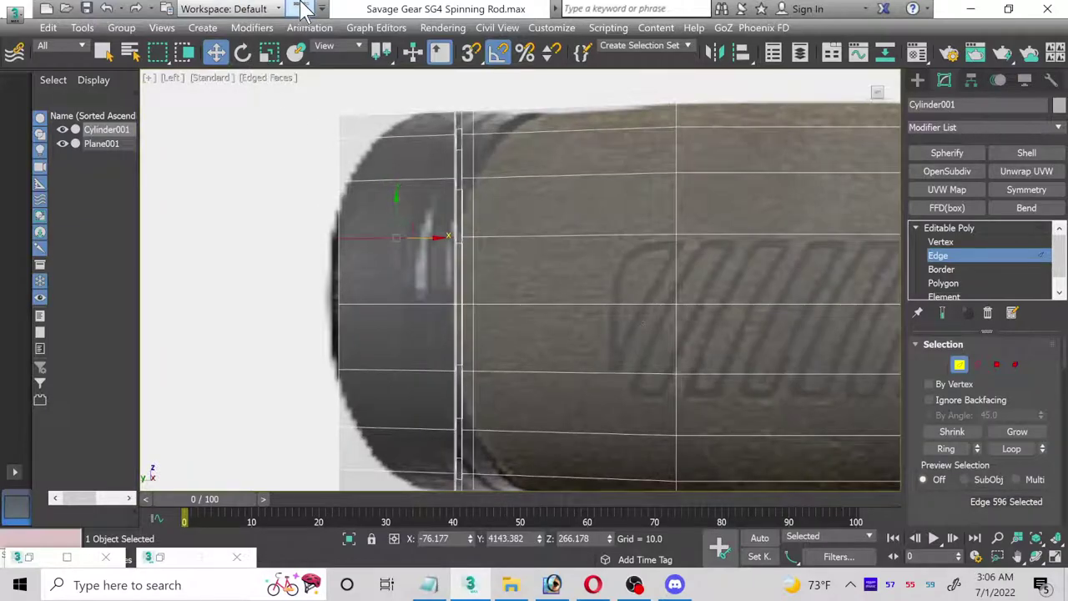
scroll(430, 240, up, 2)
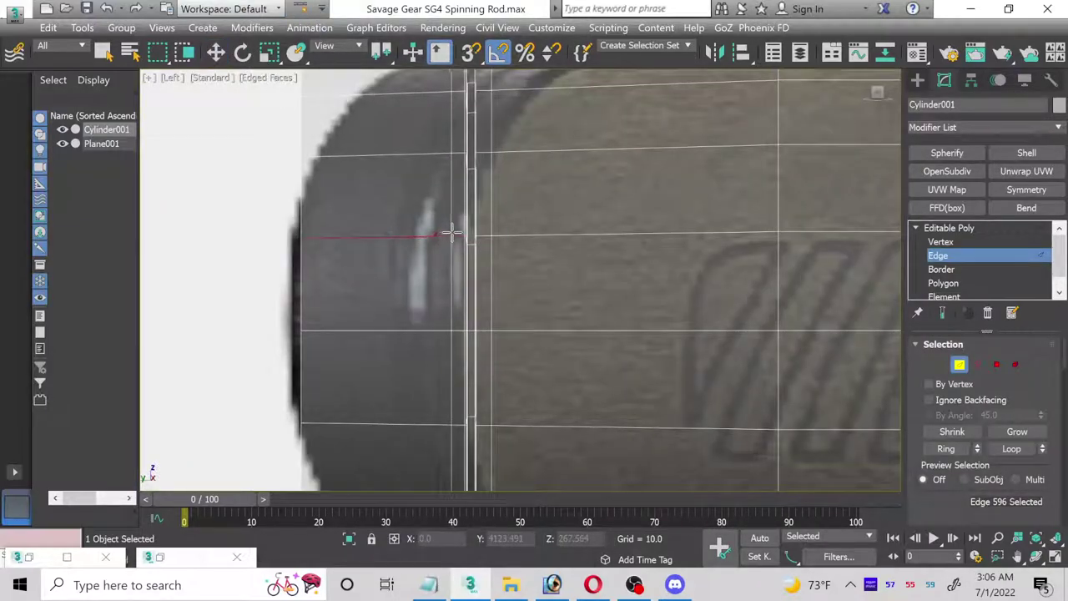
click(450, 233)
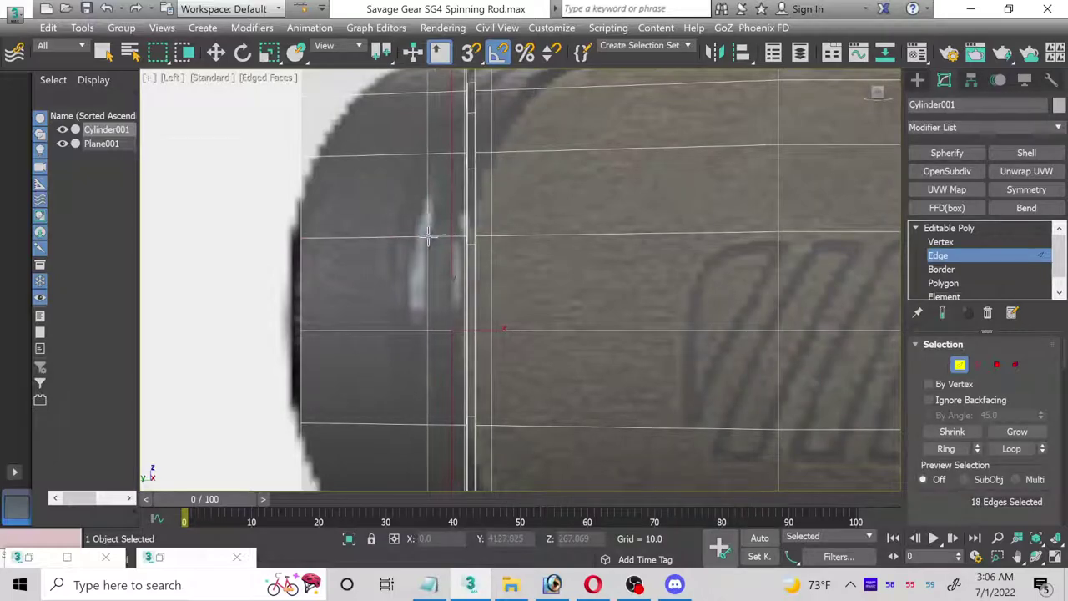
click(428, 236)
key(w)
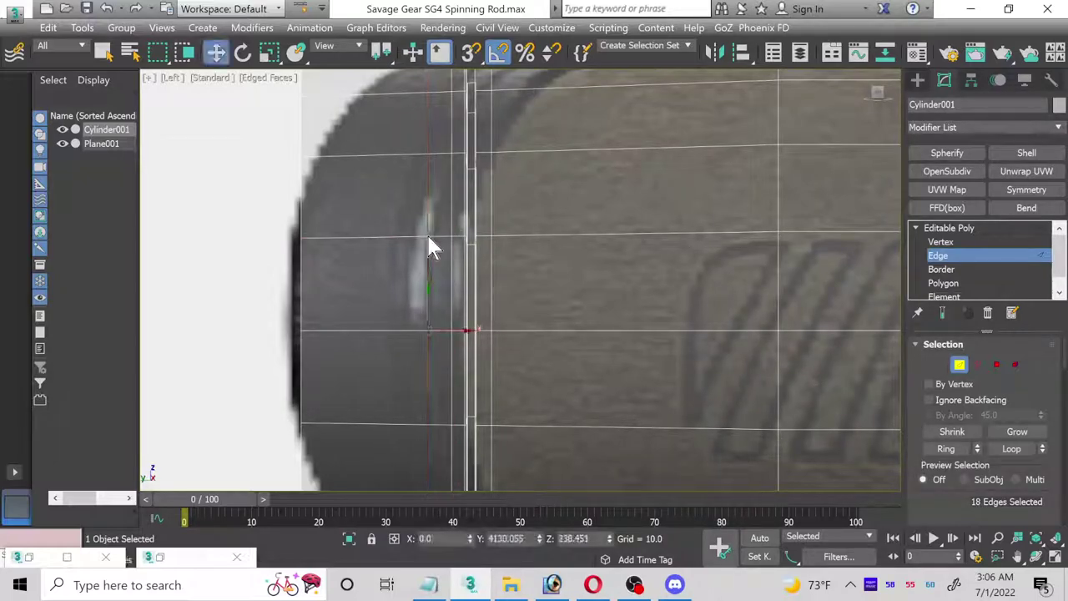
- Select the full ring of polygons between the two new edge loops on the end cap
click(941, 284)
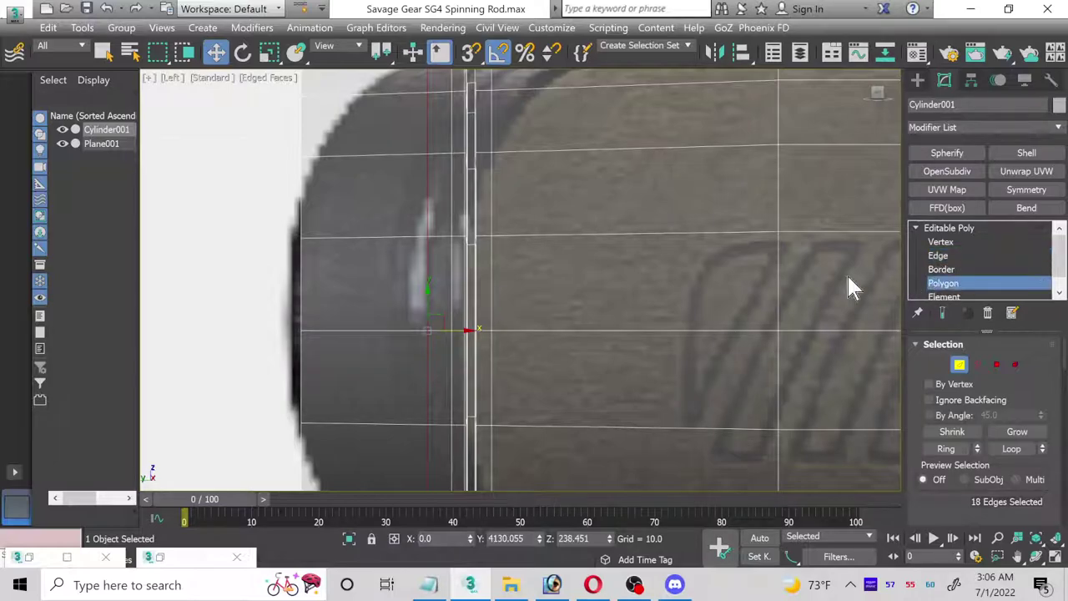
click(447, 209)
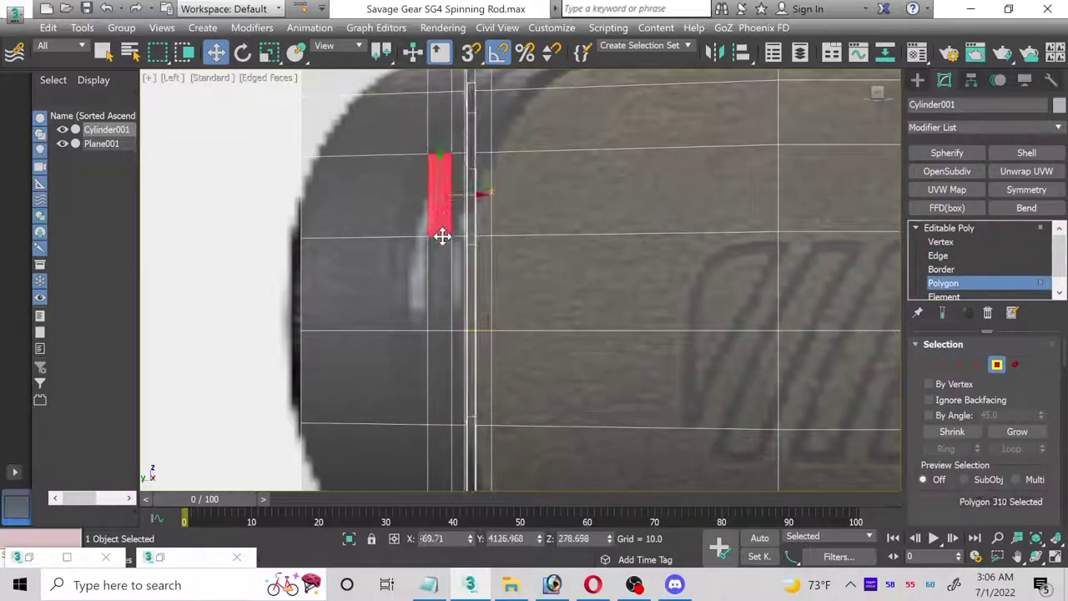
shift+click(441, 243)
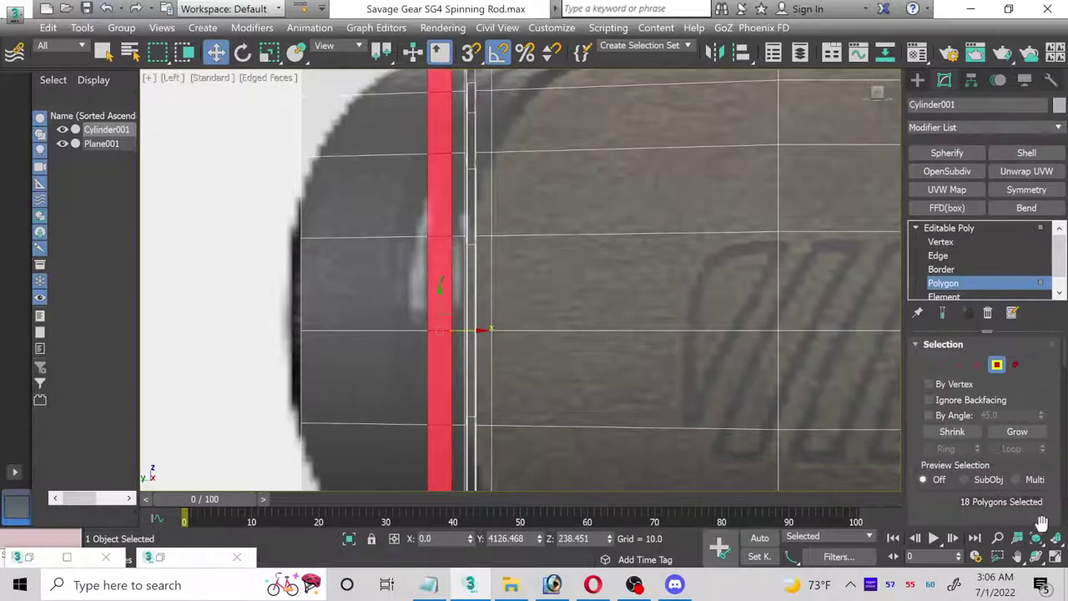
- Show the end cap at an angle in a maximized Perspective view and make the 02 - Default material fully opaque again
click(1056, 556)
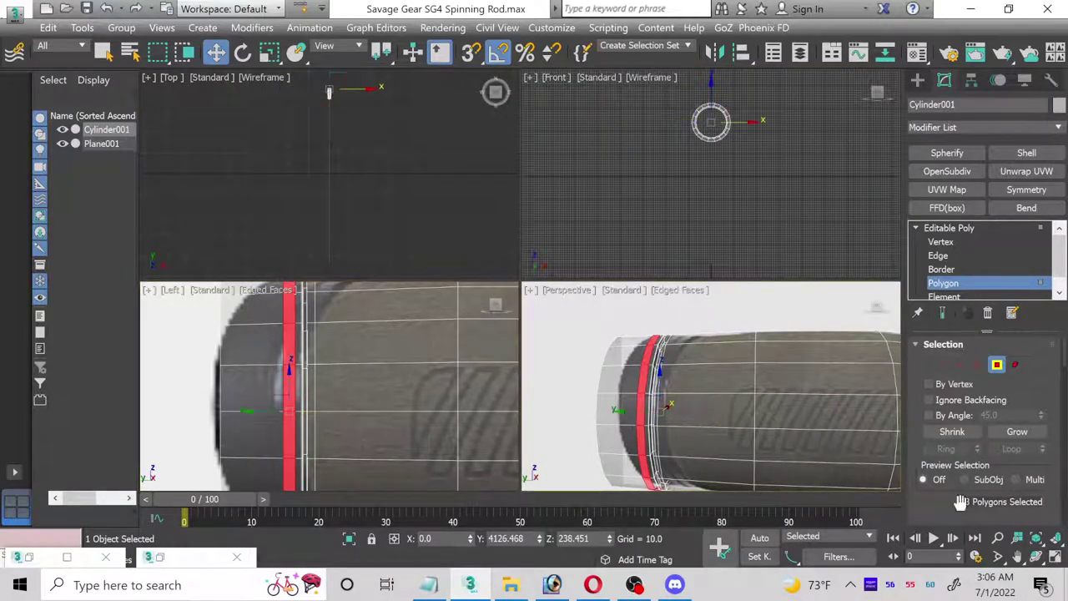
click(1054, 555)
click(1036, 555)
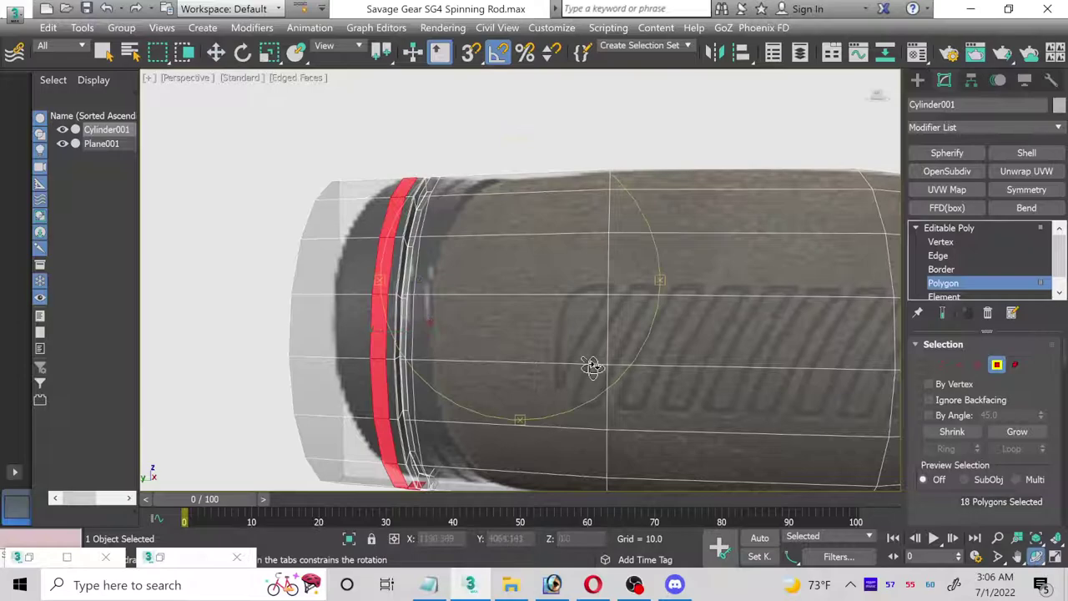
drag(512, 346, 534, 348)
key(m)
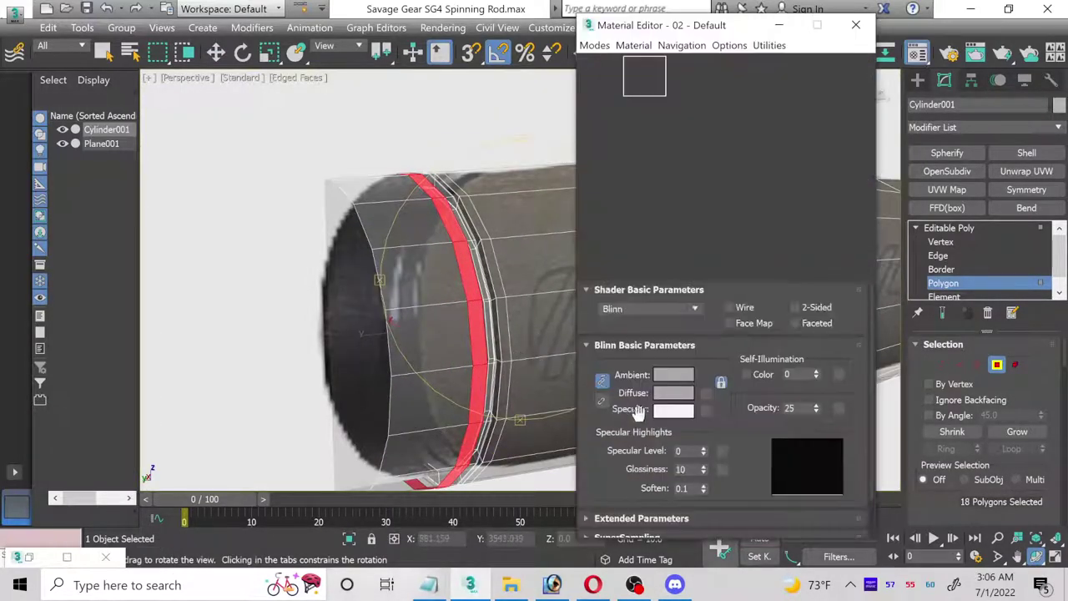
click(856, 24)
scroll(477, 275, up, 2)
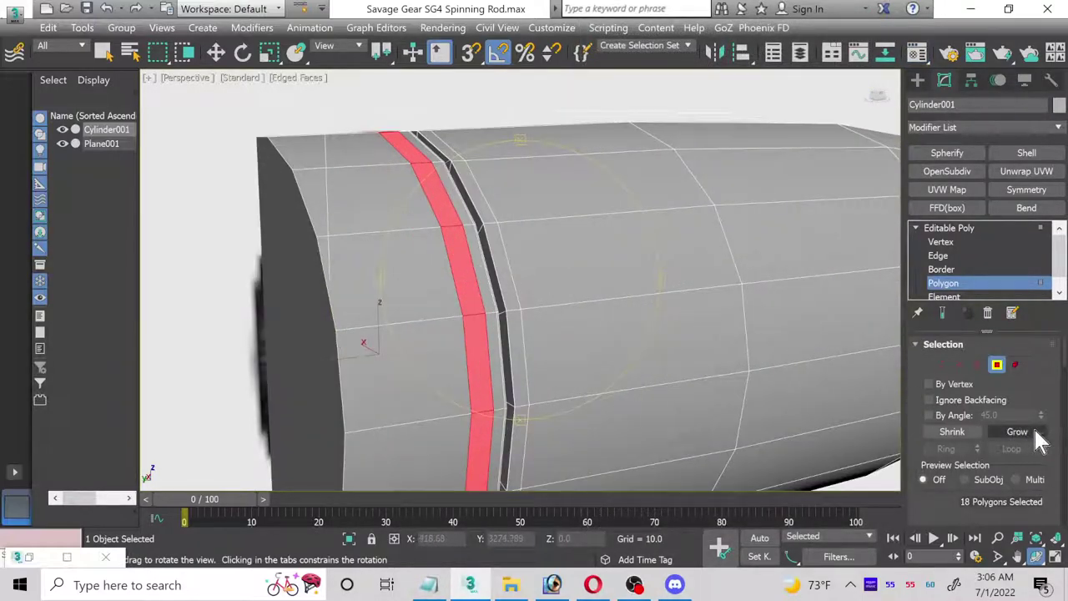
- Extrude the selected polygon ring inward with a height of -1.341 to form a second groove in the end cap
scroll(1037, 440, down, 3)
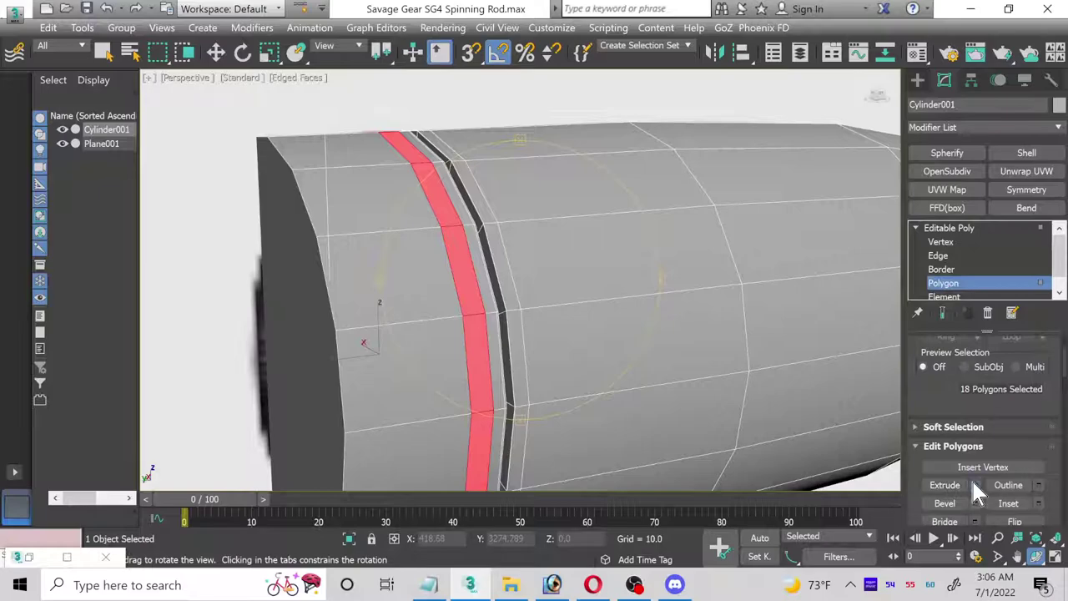
click(974, 484)
mouse_move(623, 176)
mouse_down()
mouse_move(613, 137)
mouse_move(622, 167)
mouse_up()
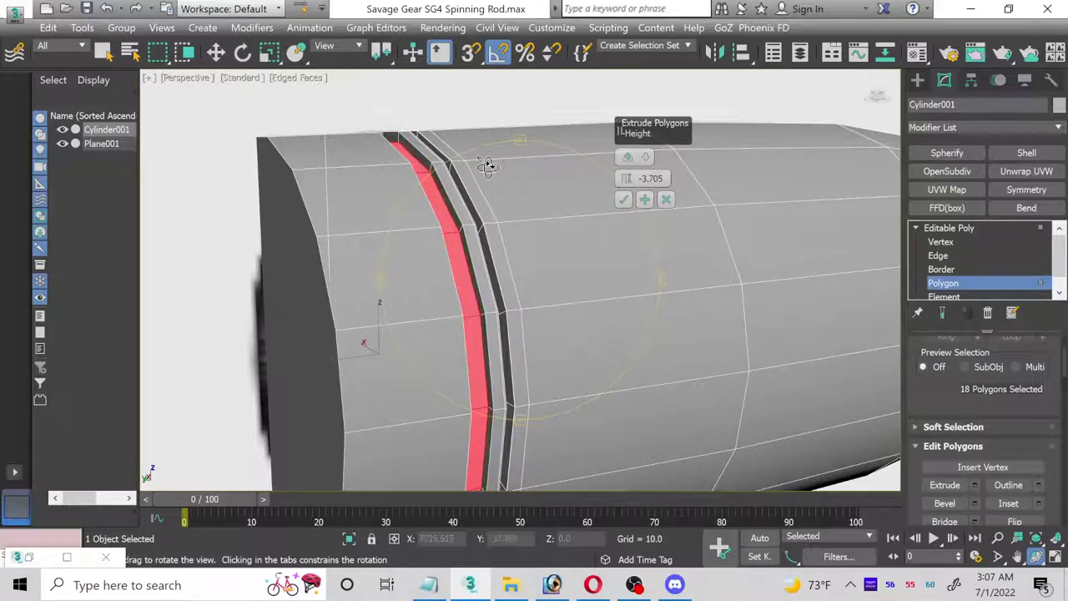
drag(488, 165, 456, 167)
drag(624, 179, 615, 170)
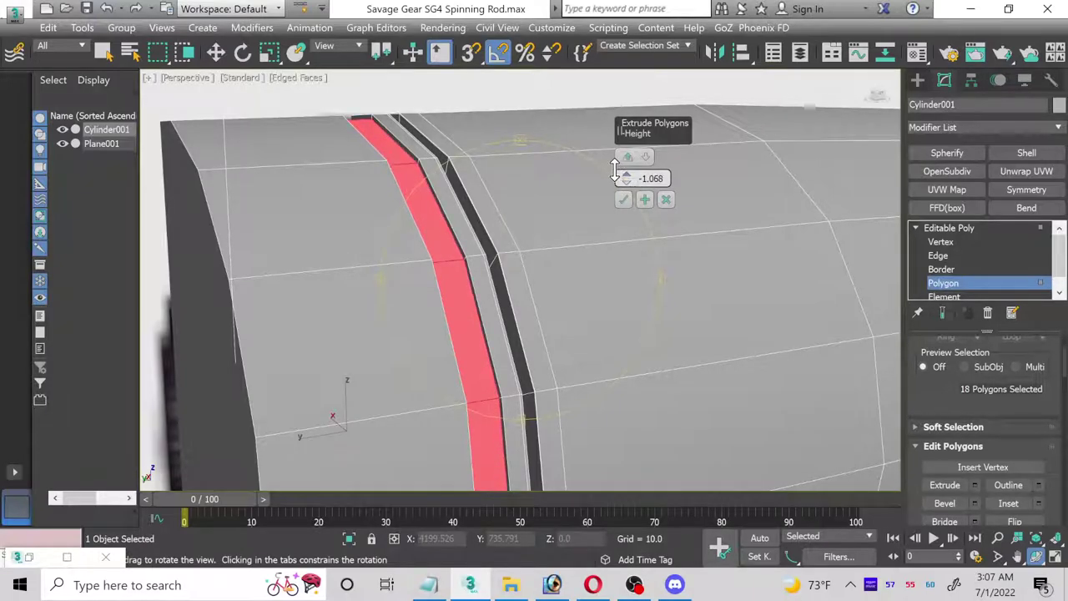
click(623, 199)
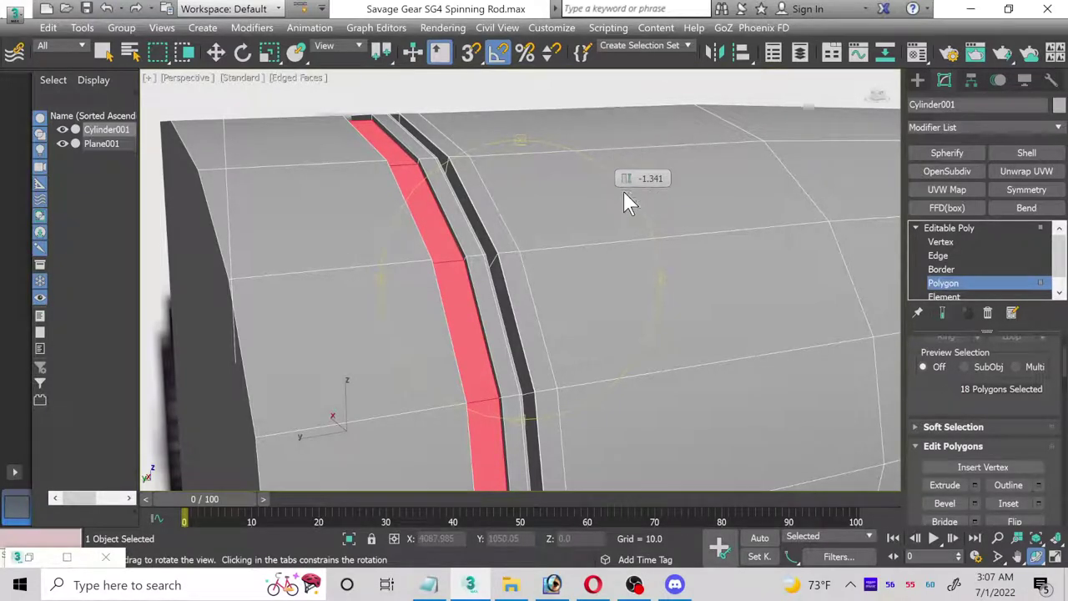
- Select the full ring of edges crossing the floor of the second end-cap groove
click(943, 255)
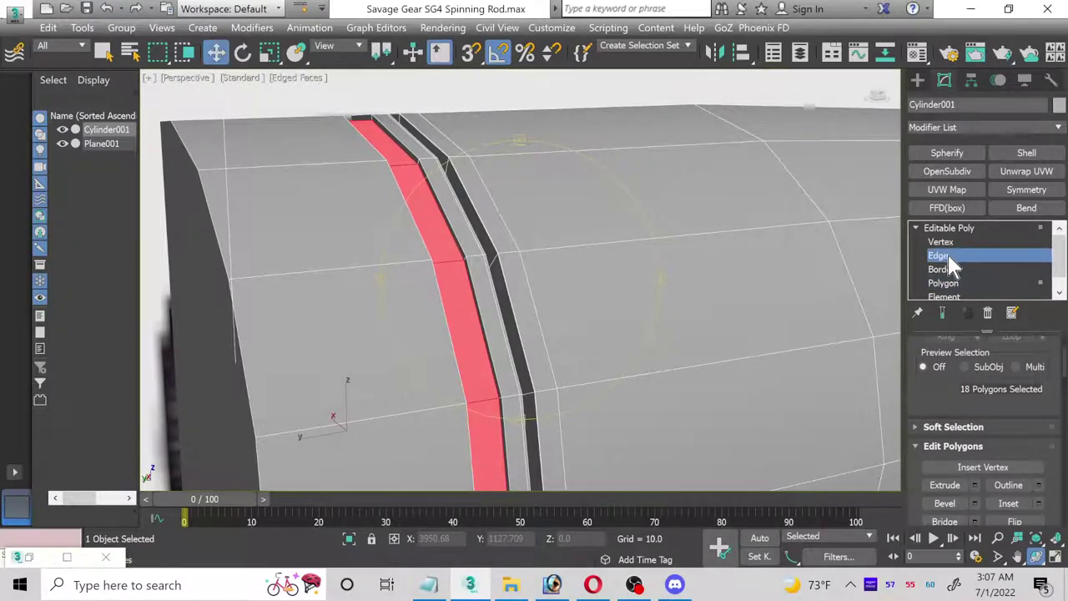
click(449, 260)
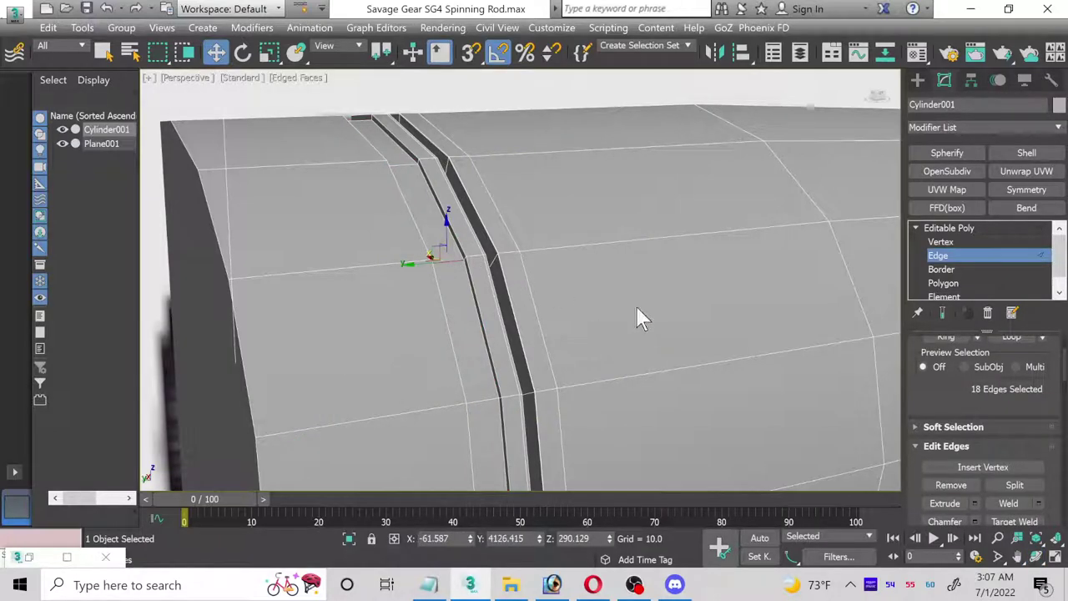
scroll(960, 404, up, 2)
click(951, 386)
scroll(956, 384, down, 4)
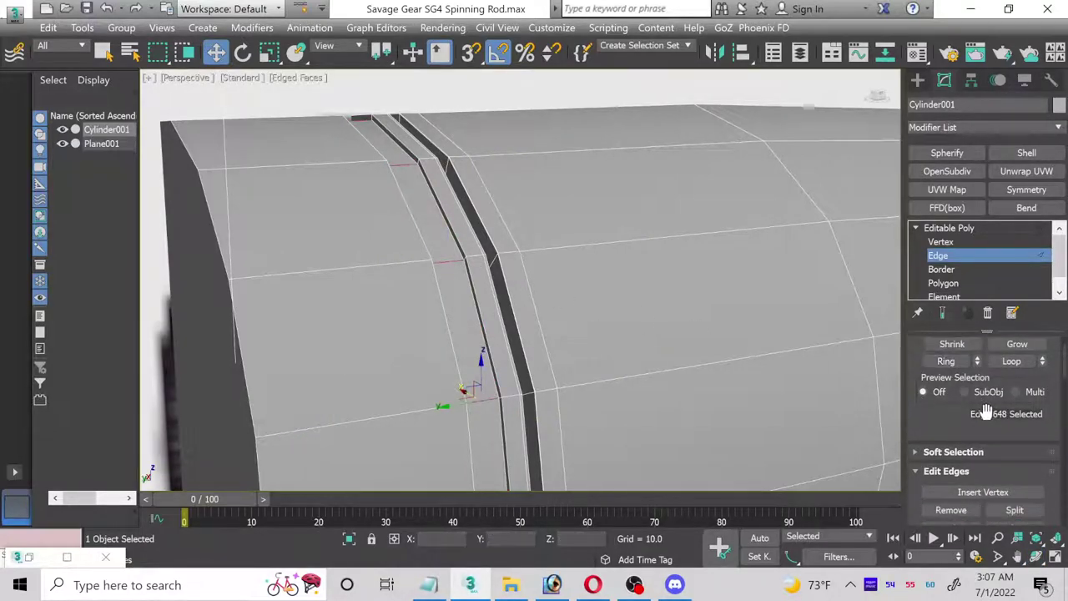
- Connect the selected edge ring with 2 segments, a pinch of 85 and a slide of 0
click(1039, 490)
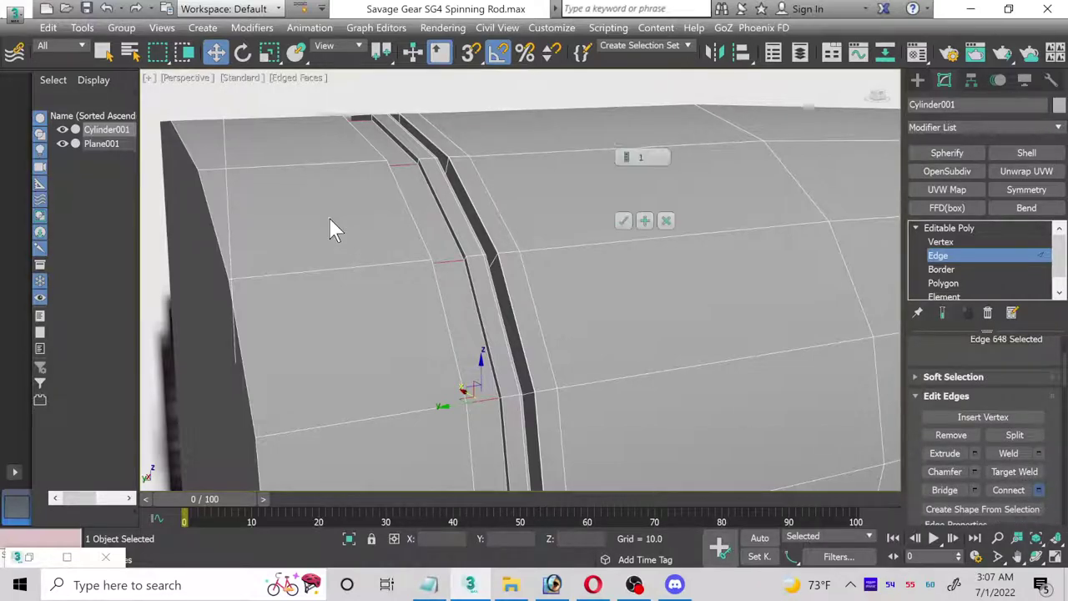
click(624, 153)
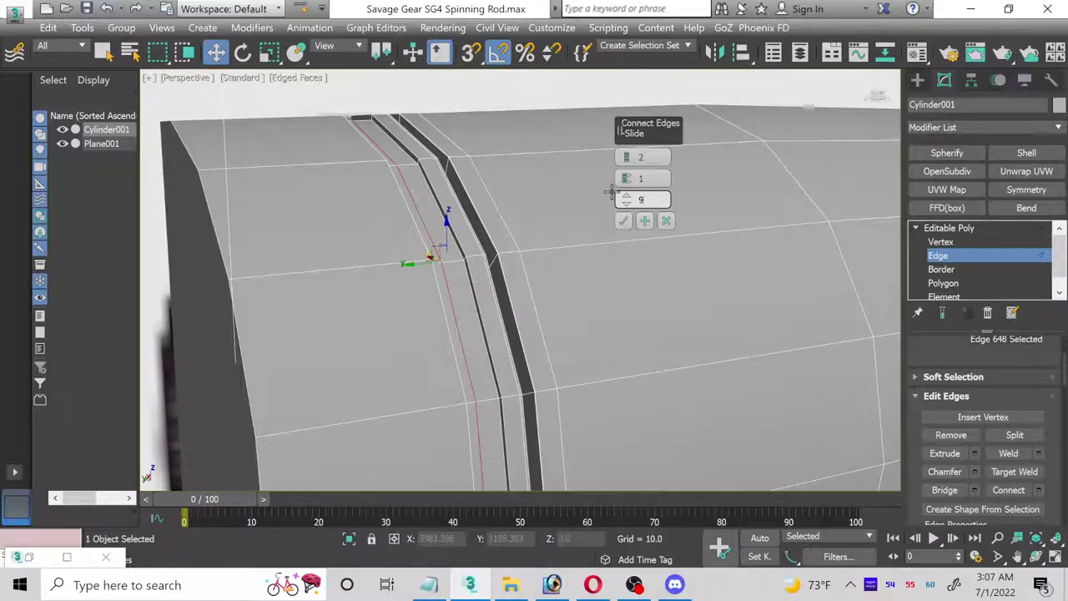
drag(628, 203, 626, 222)
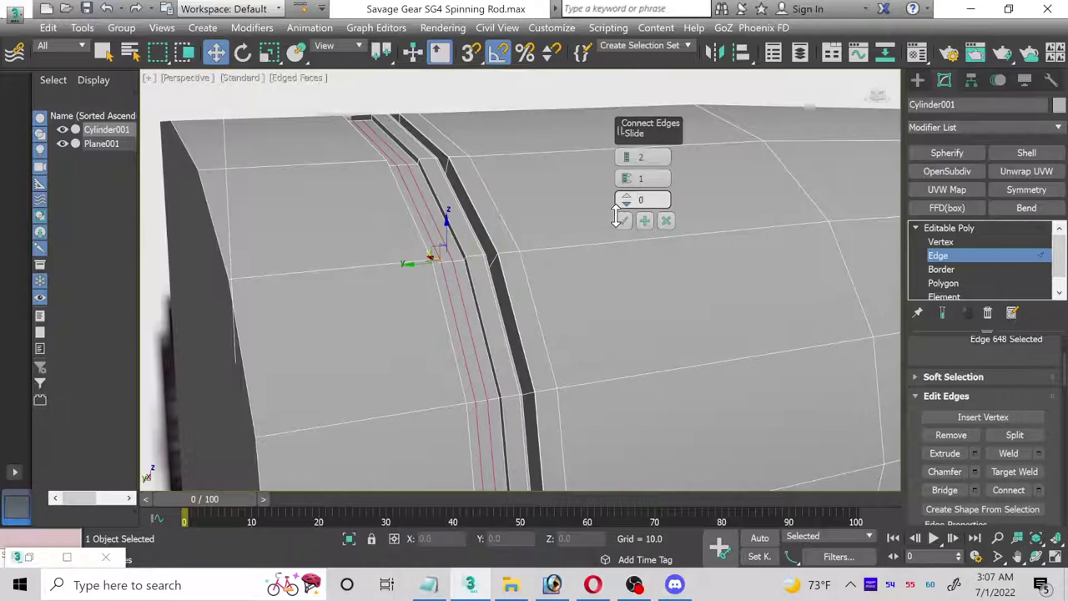
click(643, 179)
text(185)
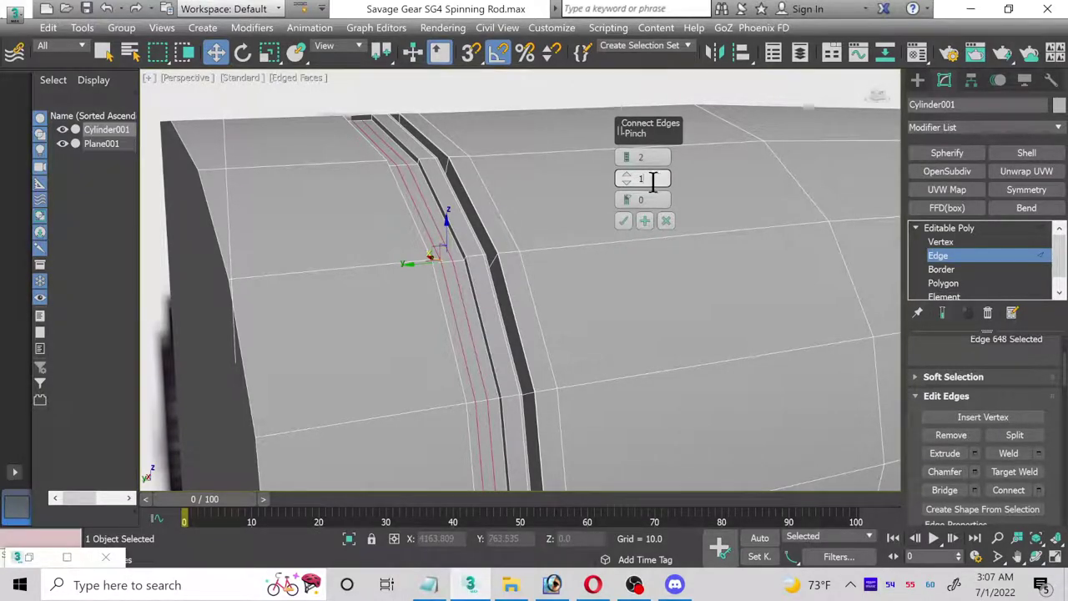
drag(631, 187, 608, 38)
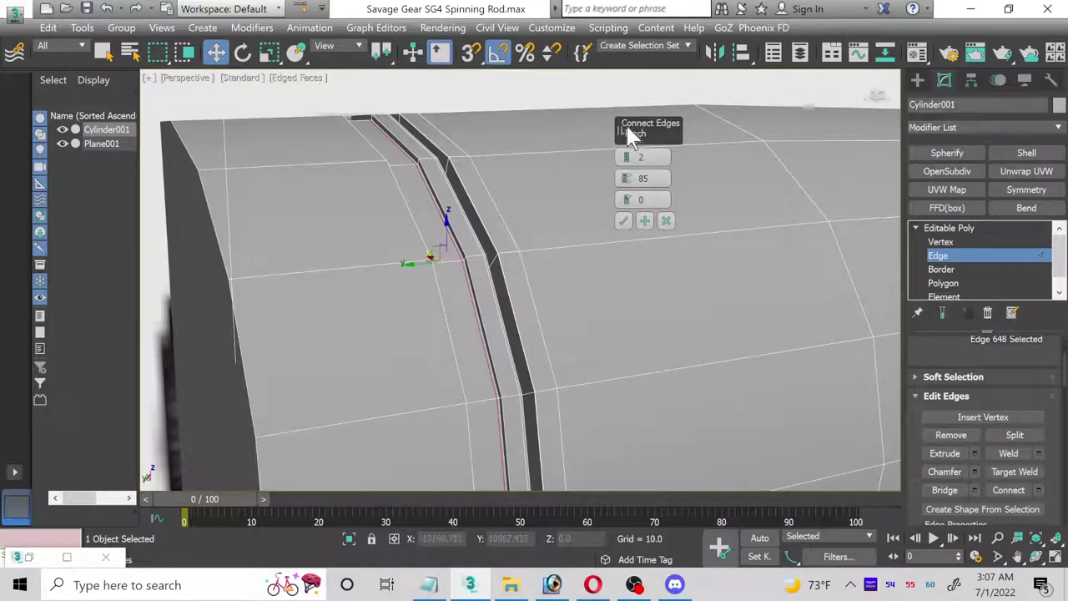
text(5)
key(Tab)
click(626, 222)
scroll(458, 269, up, 2)
scroll(458, 269, up, 1)
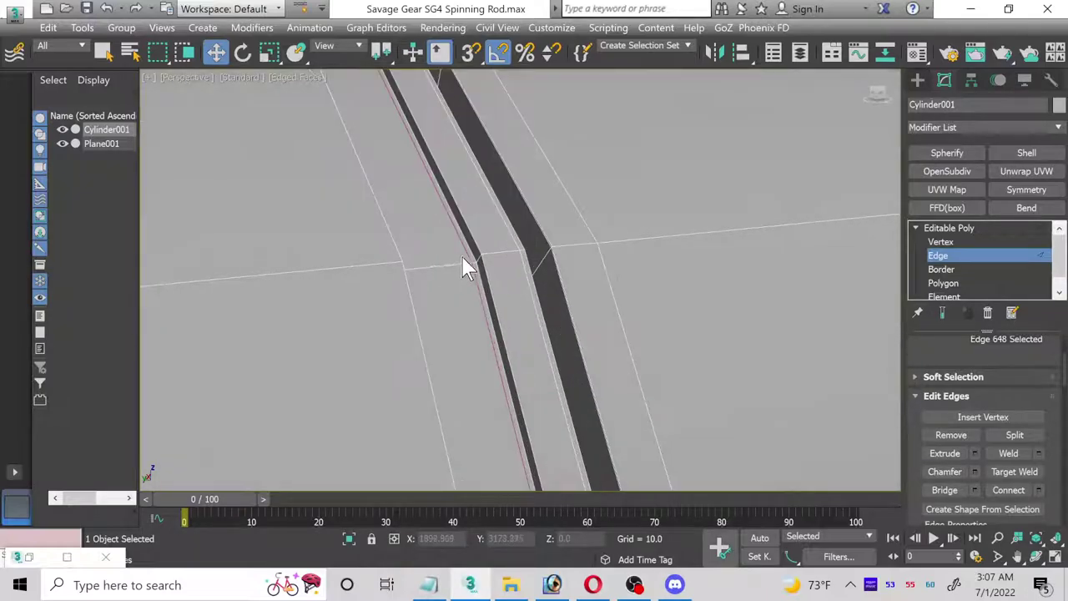
- Try to insert an edge loop along the narrow strip between the two end-cap grooves with SwiftLoop
click(507, 252)
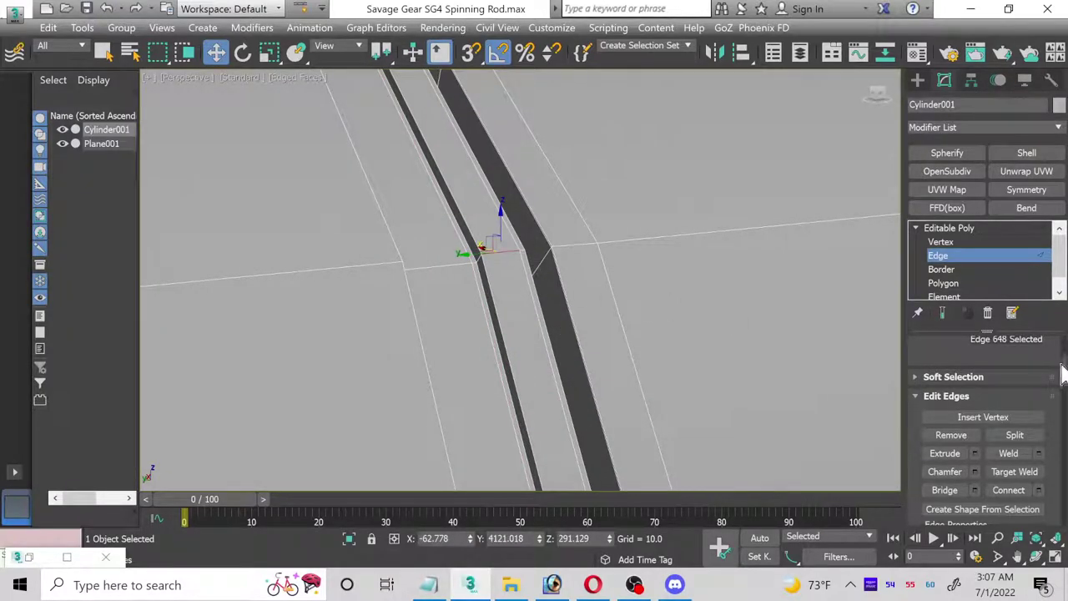
scroll(1005, 389, down, 2)
scroll(1005, 389, up, 4)
click(269, 52)
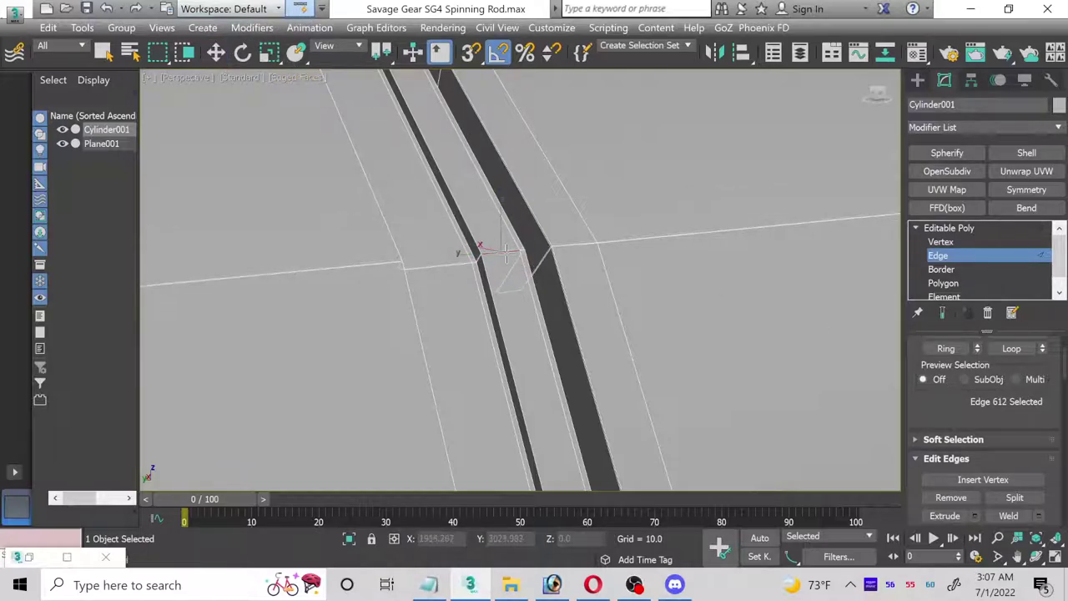
scroll(507, 258, down, 3)
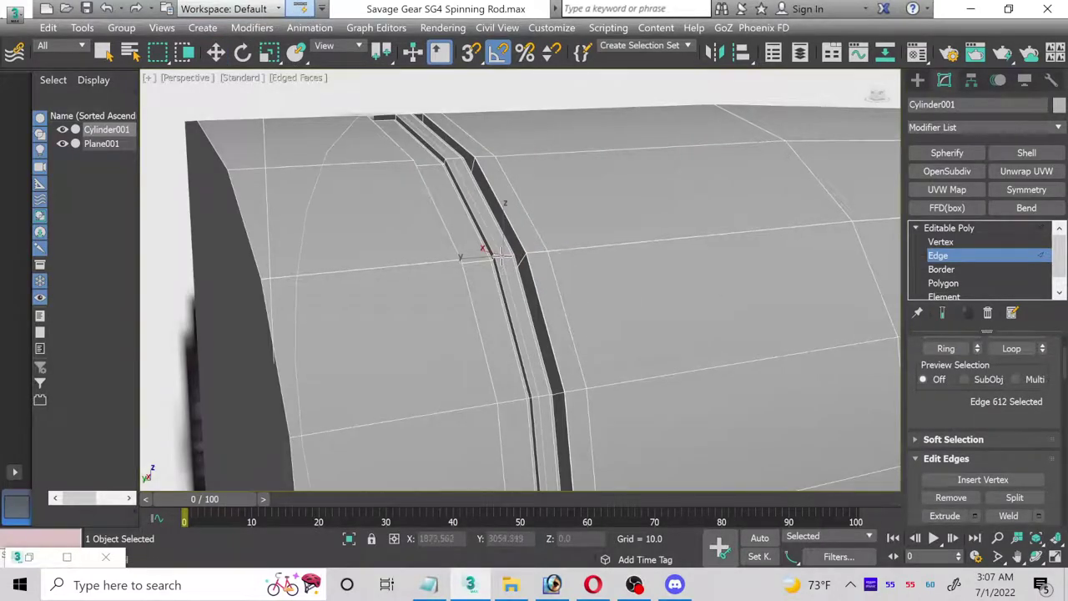
click(538, 397)
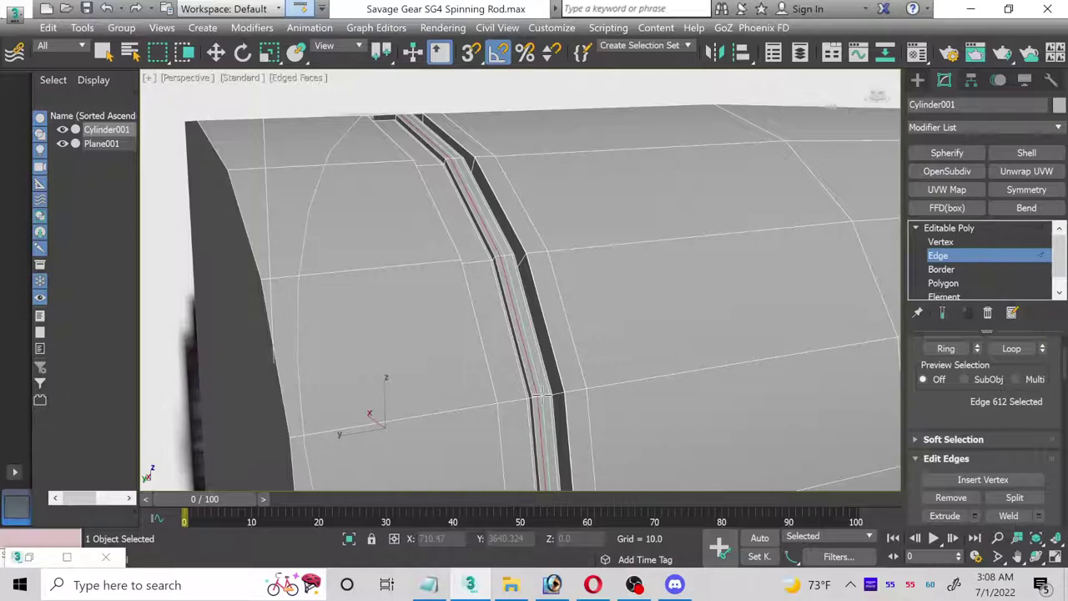
key(w)
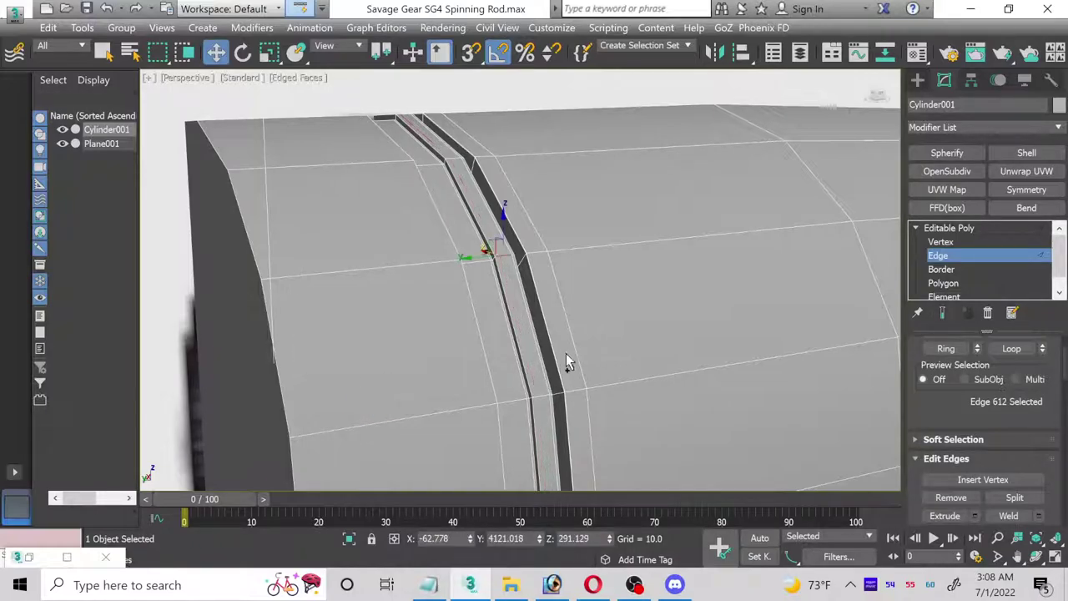
- Select the two outer rim edge loops of the second groove and chamfer them by 0.617 with 1 connect segment
click(478, 209)
scroll(472, 254, up, 3)
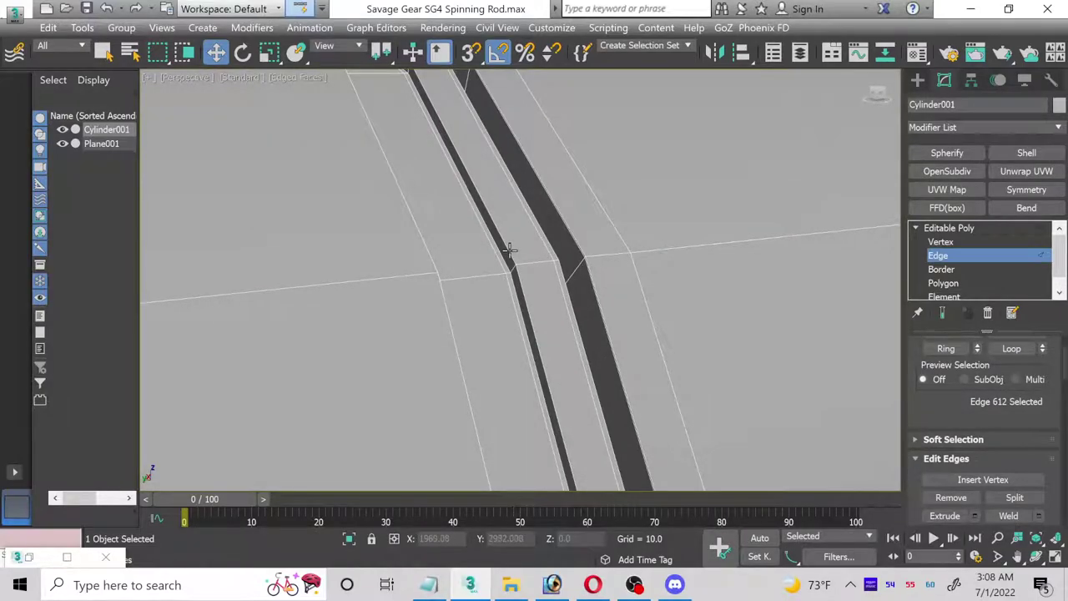
click(510, 250)
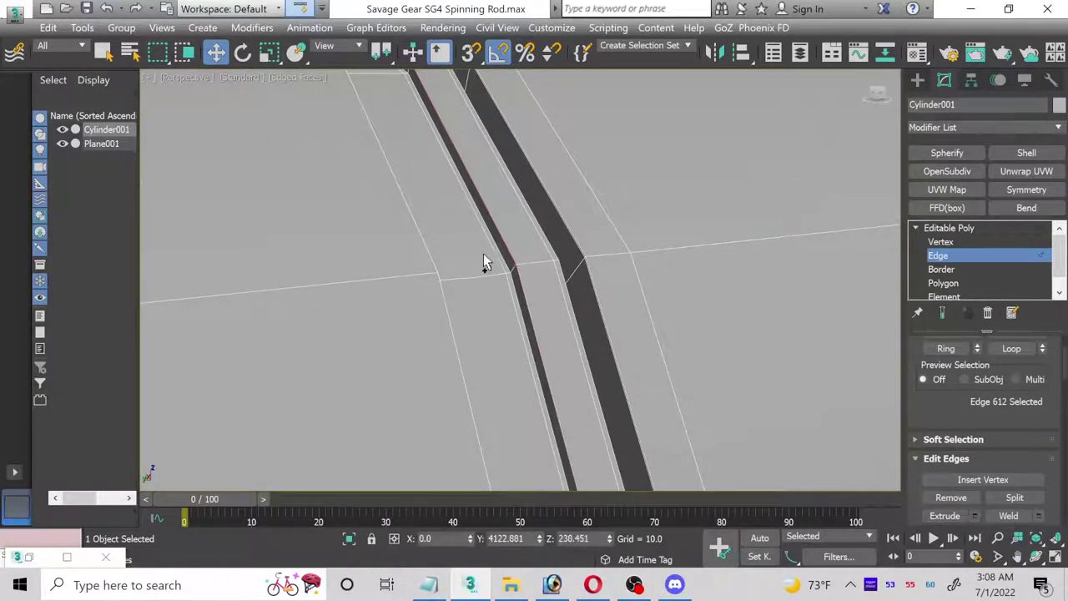
ctrl+click(433, 262)
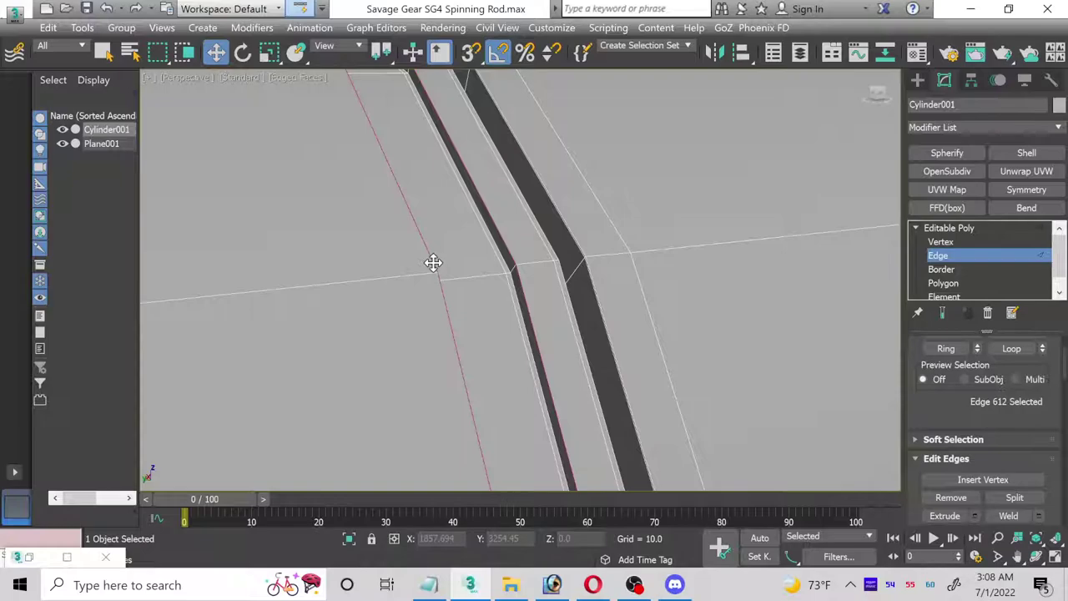
scroll(983, 452, down, 1)
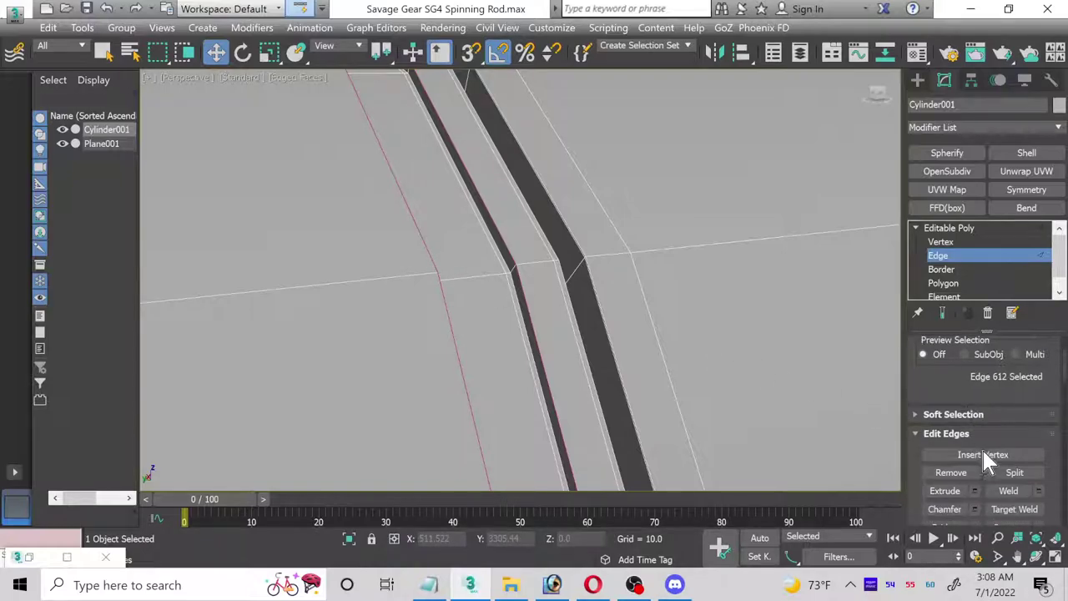
click(975, 509)
drag(626, 179, 628, 192)
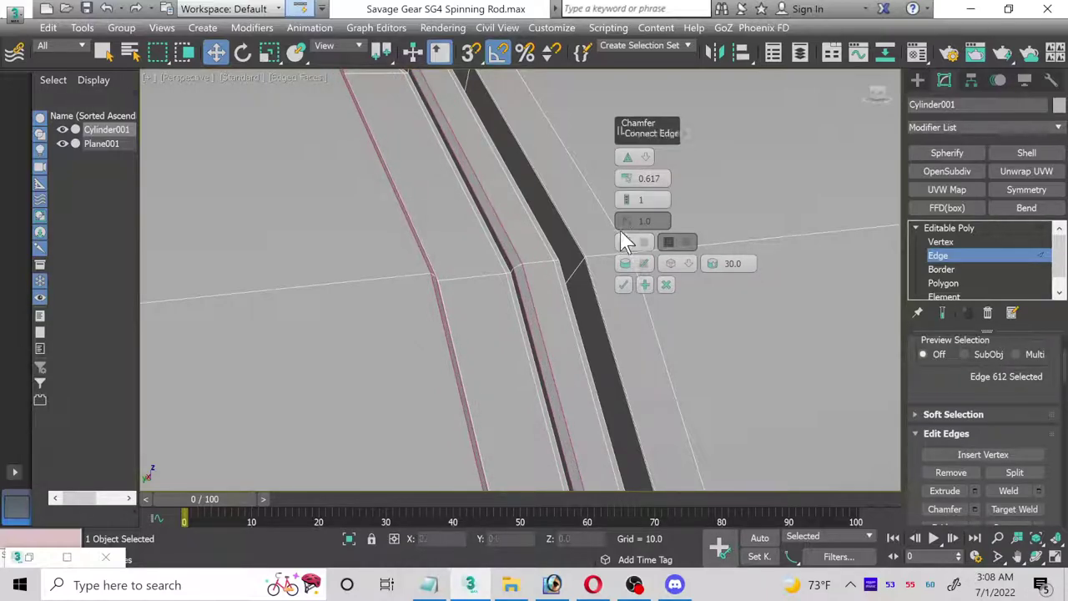
click(624, 285)
scroll(780, 265, down, 5)
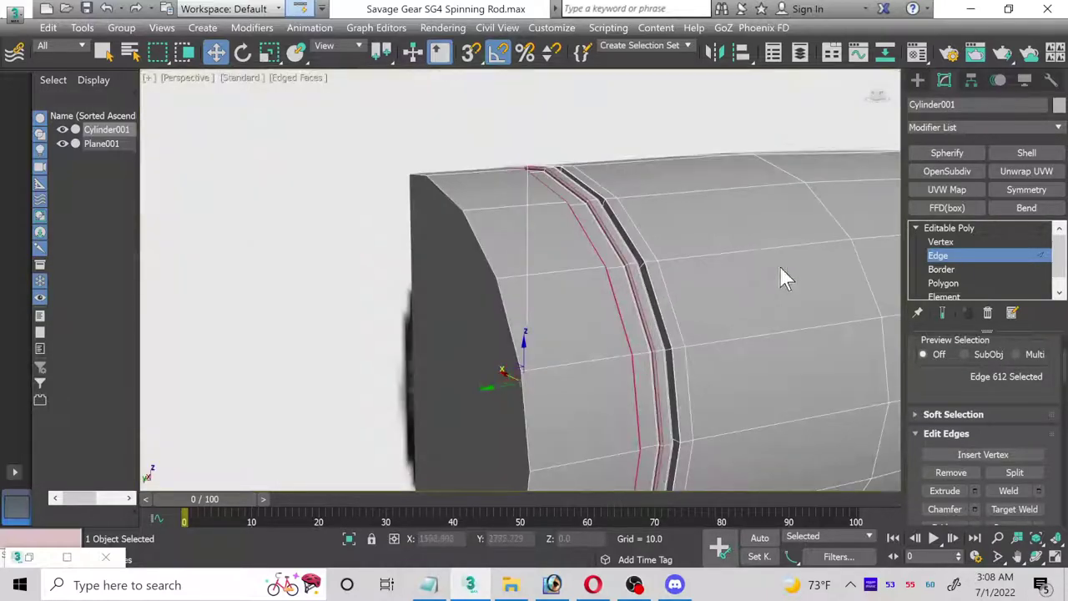
- Leave sub-object editing, apply an OpenSubdiv modifier to the whole handle and deselect it to preview the smoothing
click(943, 269)
click(951, 269)
middle_drag(783, 267, 613, 239)
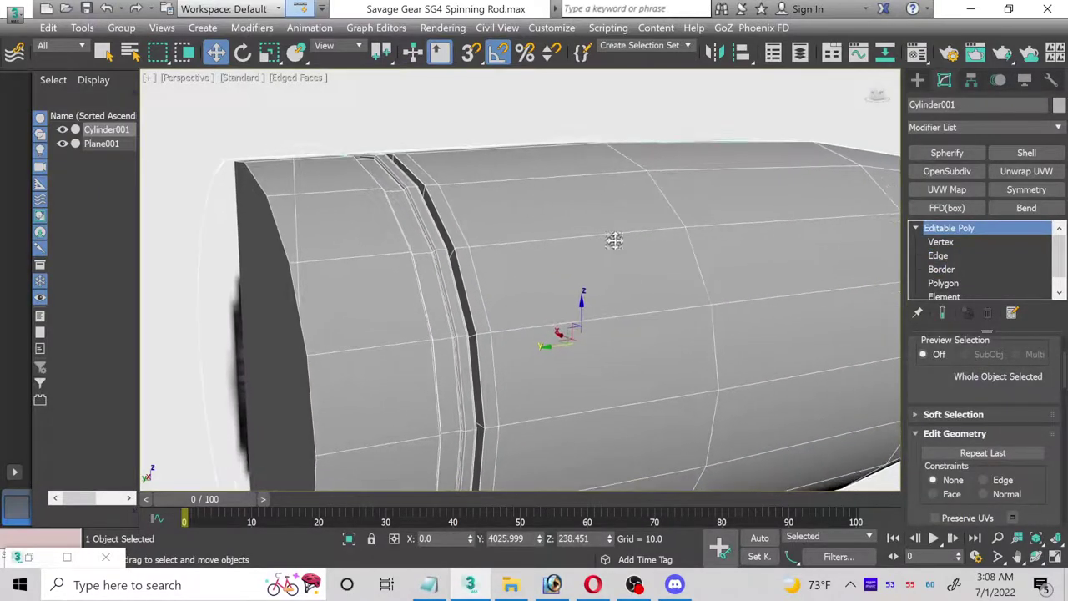
click(951, 172)
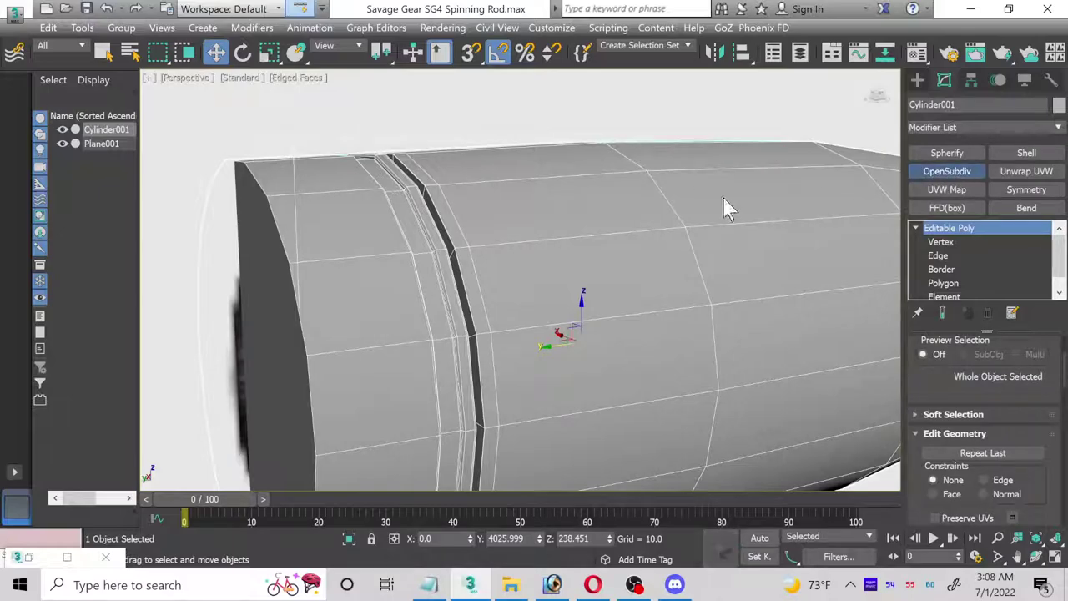
scroll(401, 262, up, 3)
click(405, 286)
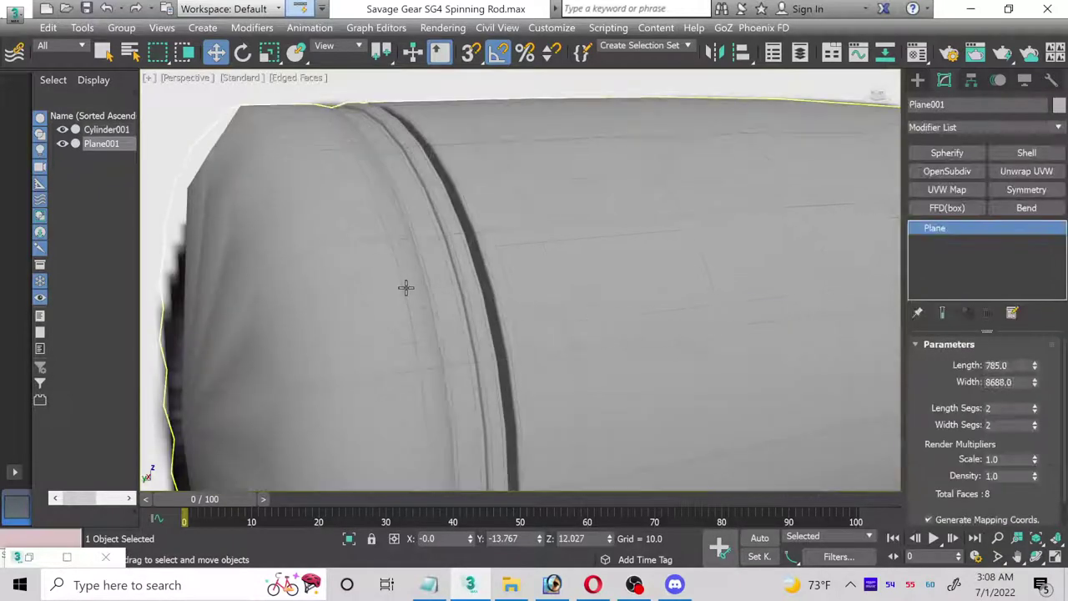
- Examine the smoothed handle and its end-cap grooves against the rod reference image from an angled view
scroll(431, 313, up, 2)
scroll(445, 320, down, 2)
click(1036, 557)
drag(539, 370, 508, 351)
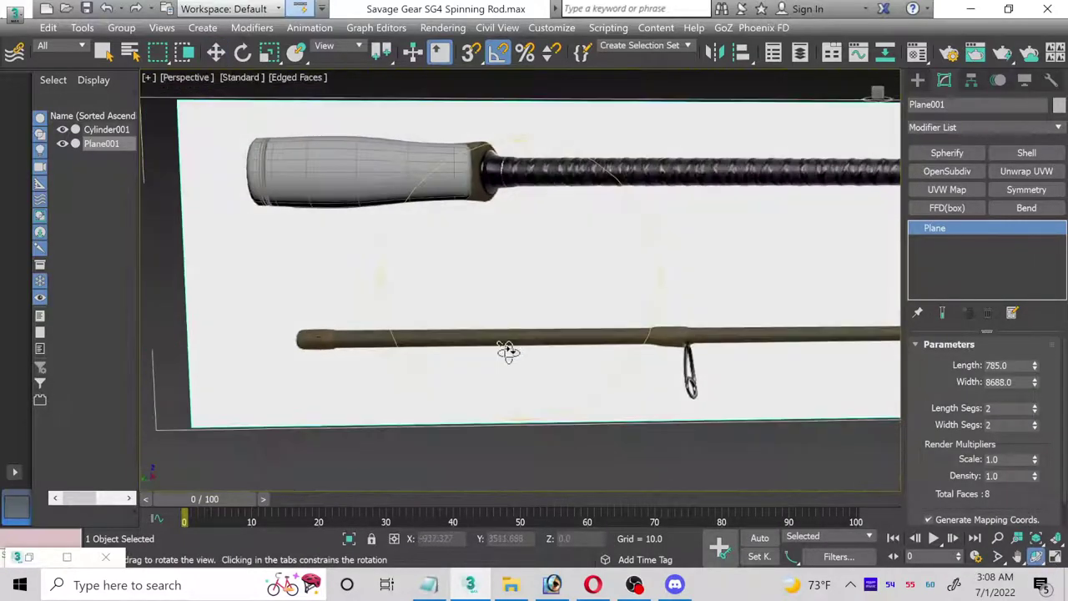
scroll(508, 350, up, 5)
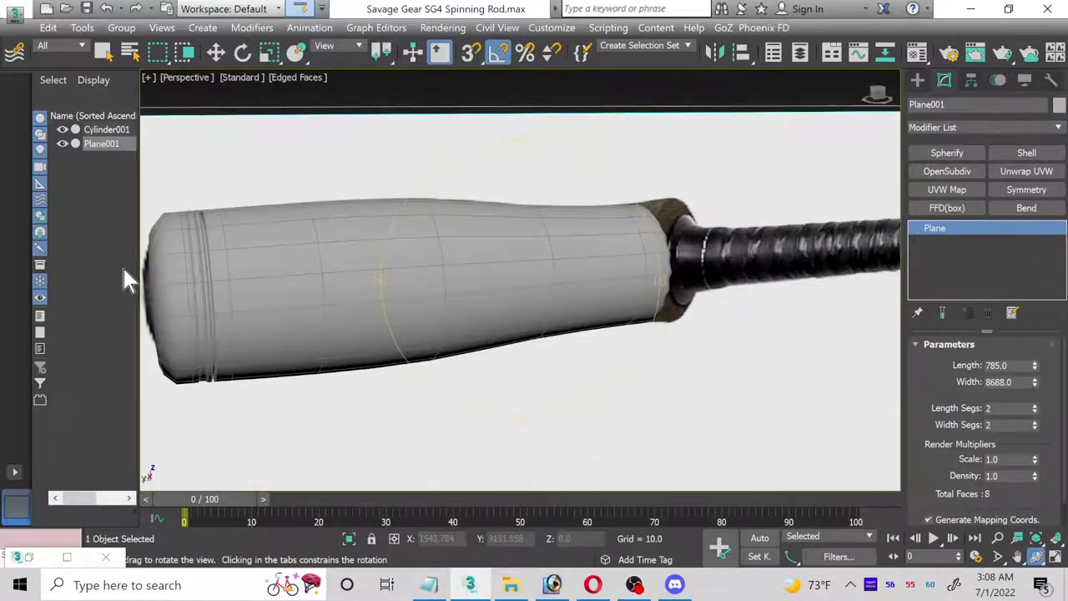
scroll(195, 262, up, 4)
middle_drag(201, 275, 381, 241)
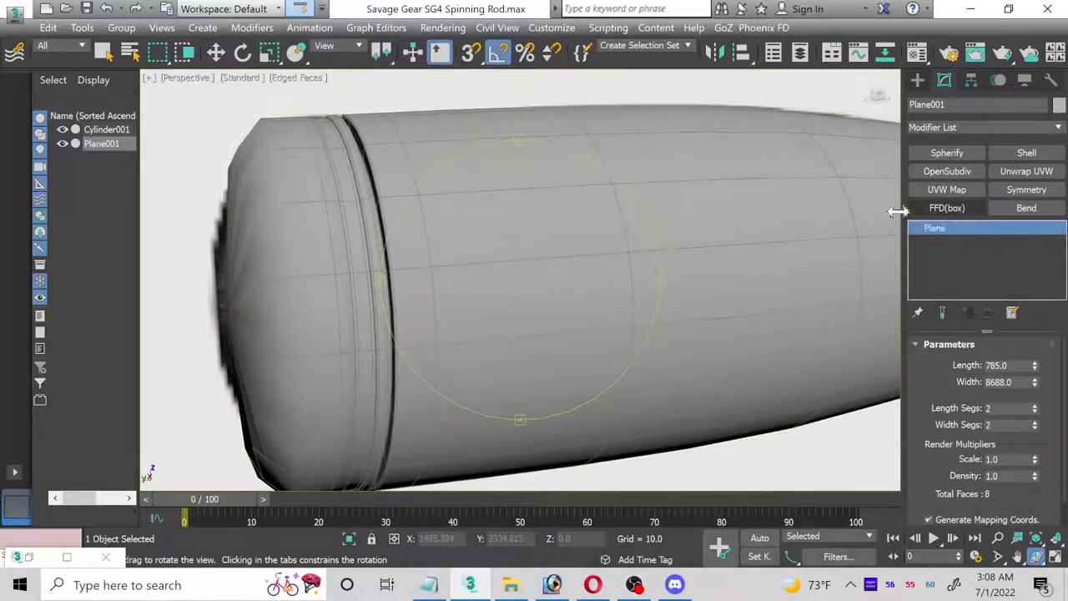
- Select the handle cylinder again and delete its OpenSubdiv modifier
click(217, 53)
click(506, 170)
click(964, 229)
click(967, 238)
click(961, 228)
right_click(960, 228)
click(966, 236)
click(961, 241)
click(960, 231)
right_click(960, 233)
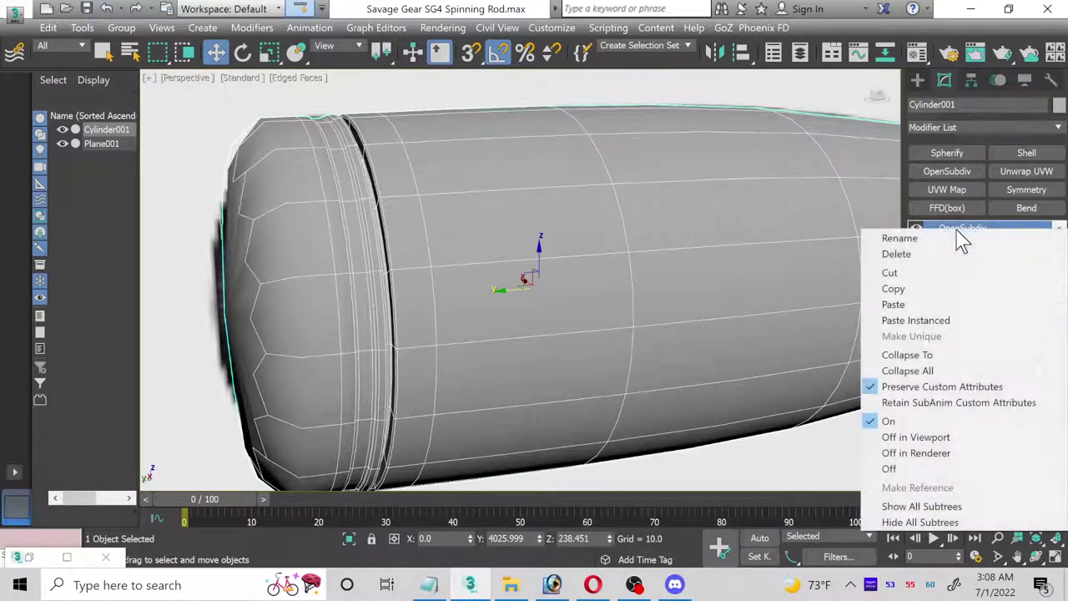
click(931, 254)
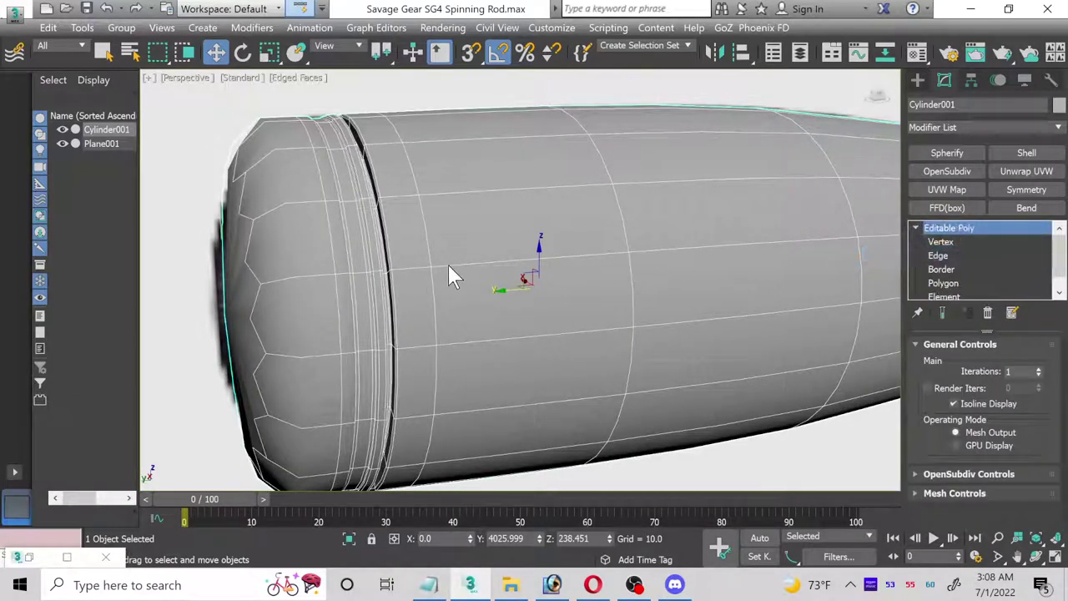
- Show all four viewports, activate the Left view on the end cap and deselect the handle
scroll(426, 260, down, 2)
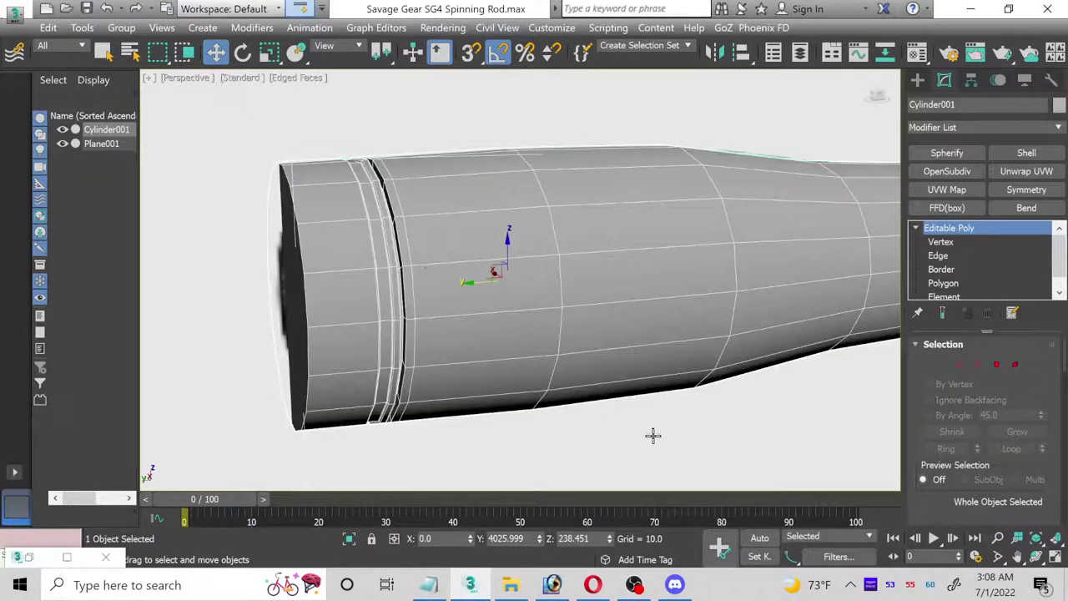
click(1054, 559)
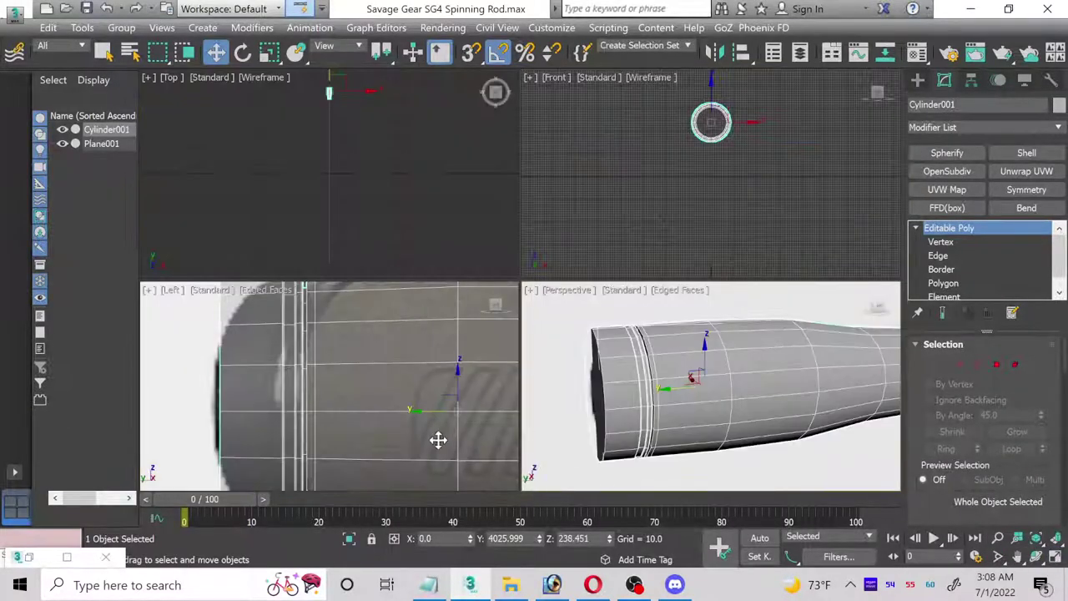
click(195, 414)
scroll(401, 412, down, 1)
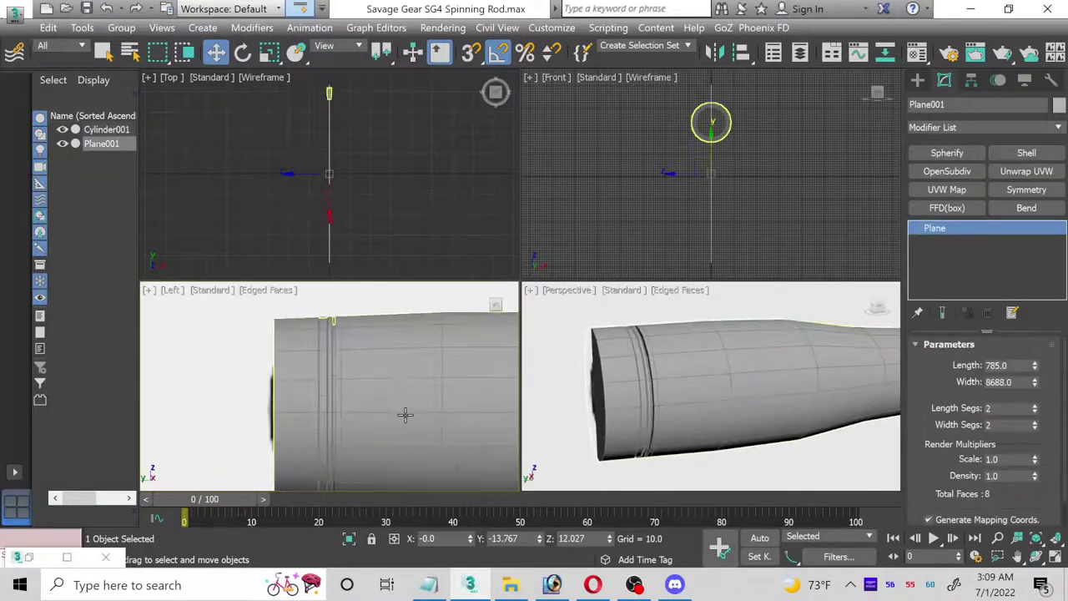
- Set the second material's opacity to 20 so the rod reference image shows through the handle in the enlarged Left view
click(1056, 562)
scroll(520, 381, down, 1)
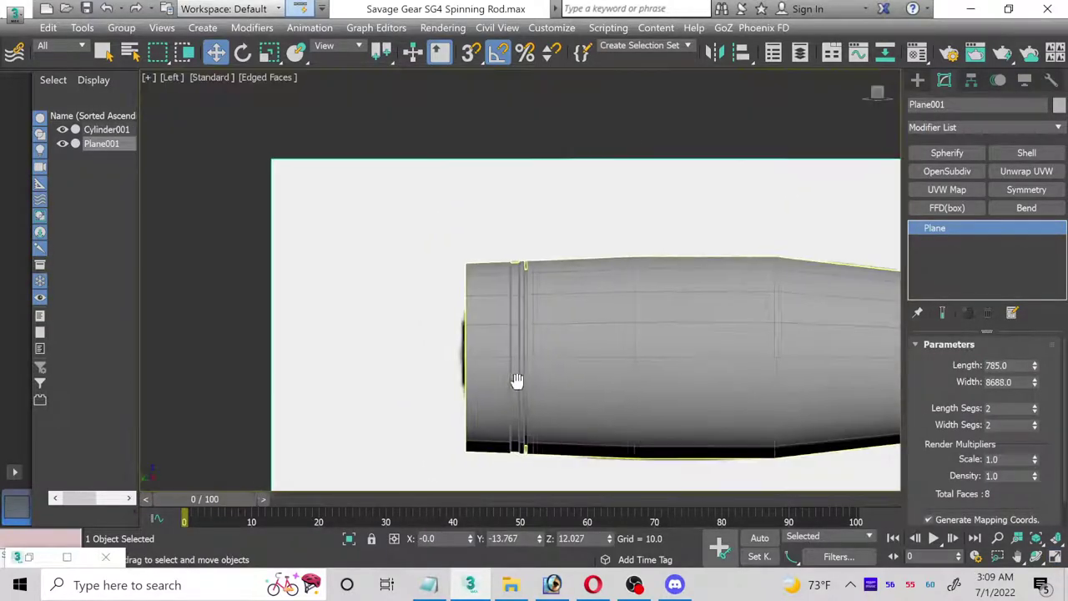
middle_drag(520, 381, 442, 341)
key(m)
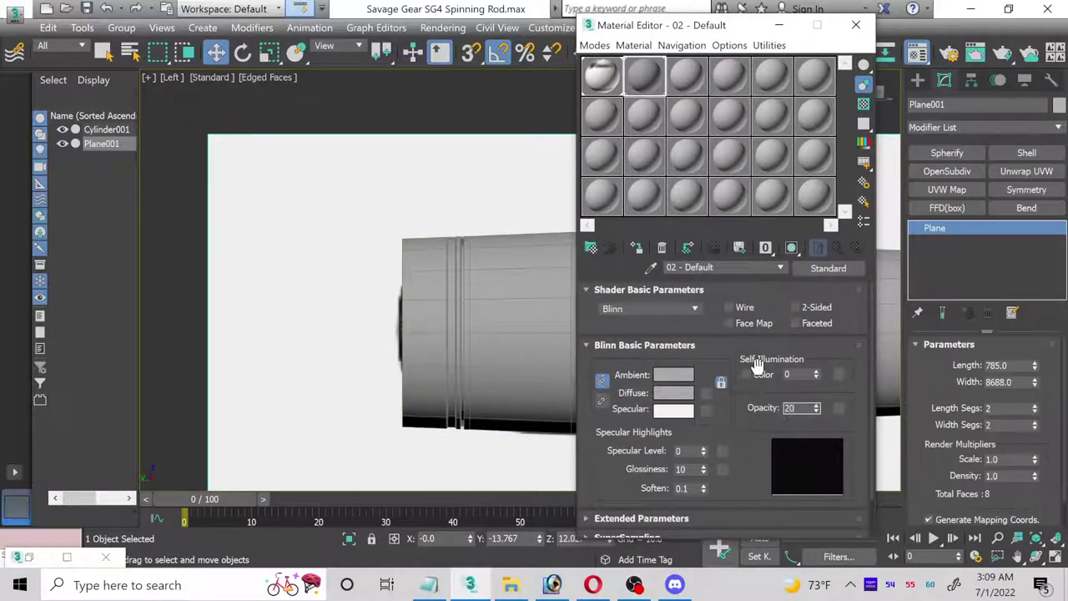
click(855, 25)
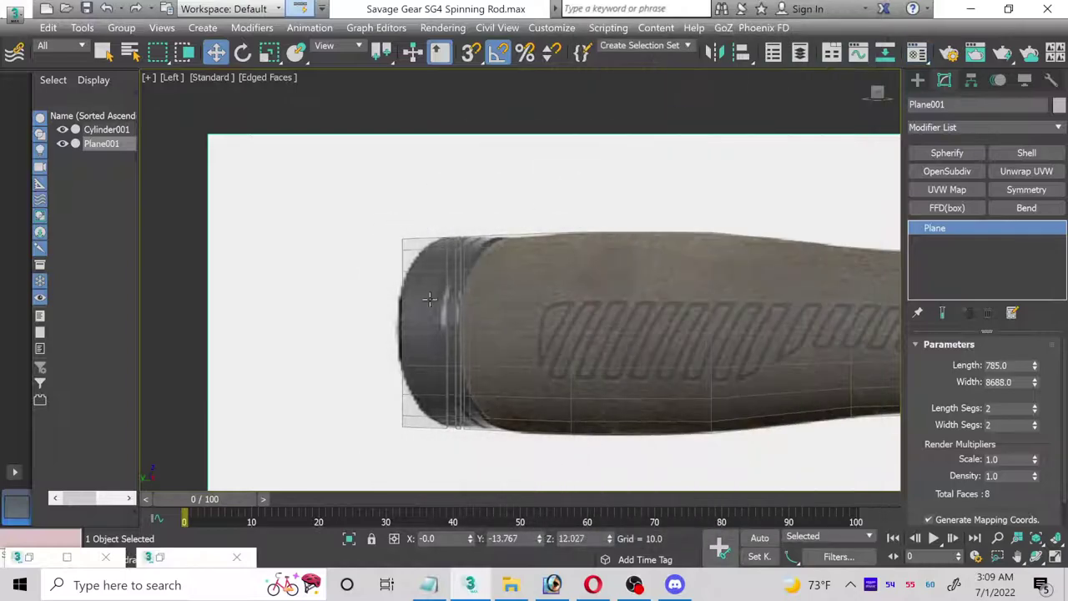
scroll(435, 290, up, 5)
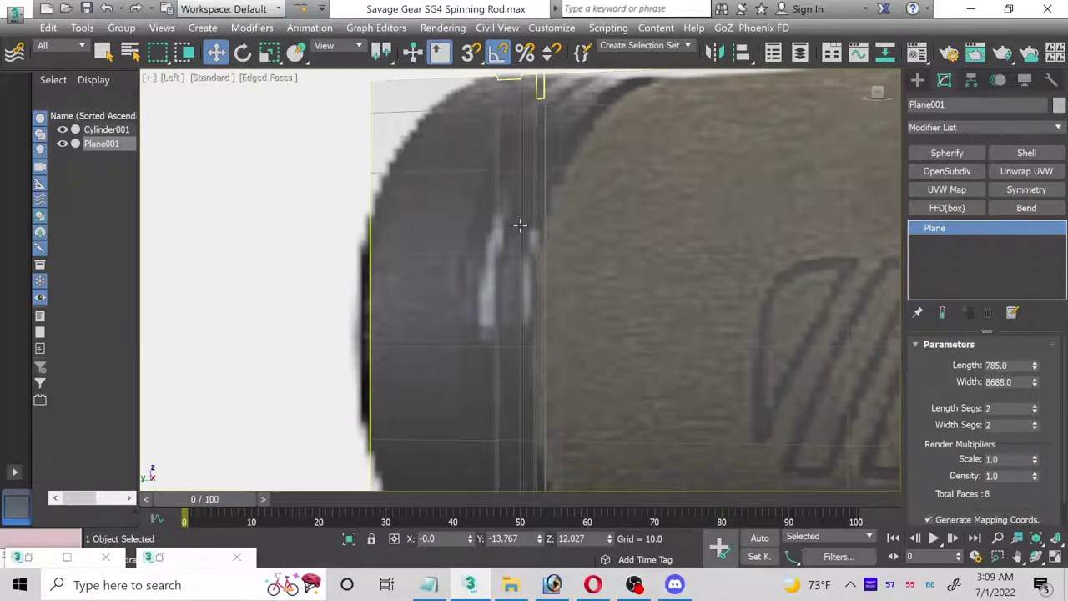
- Insert two edge loops around Cylinder001's butt end, beside the existing grooves, to outline another narrow band matching the reference
click(805, 261)
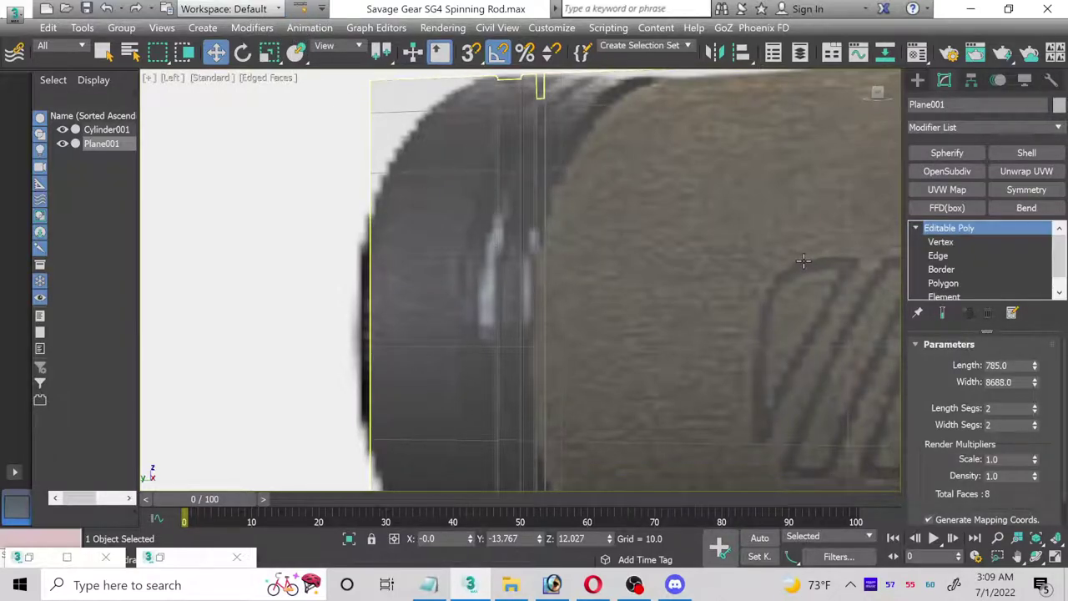
click(939, 255)
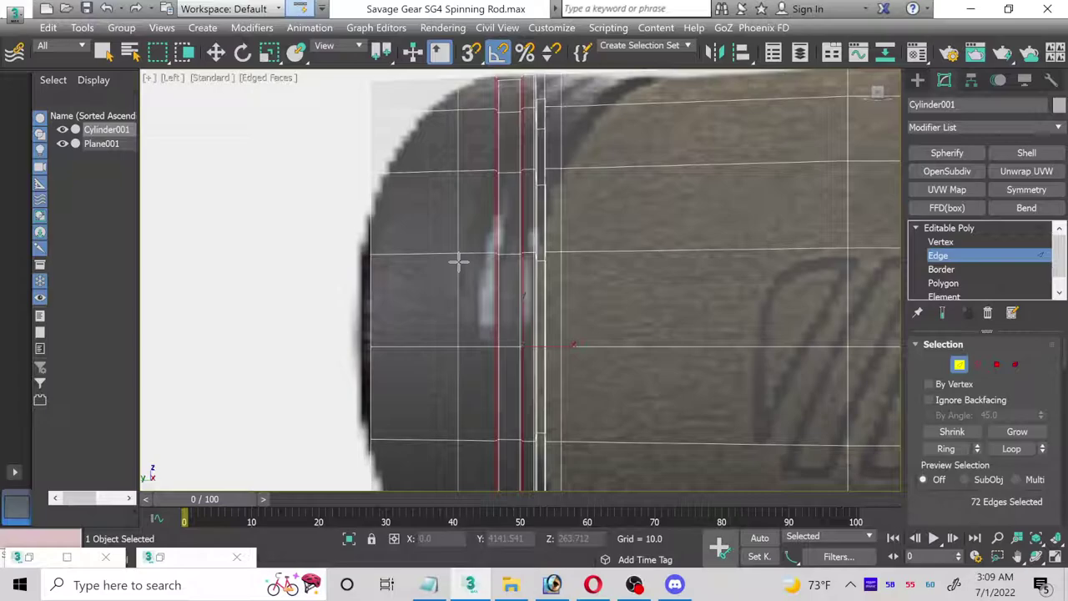
click(459, 259)
key(w)
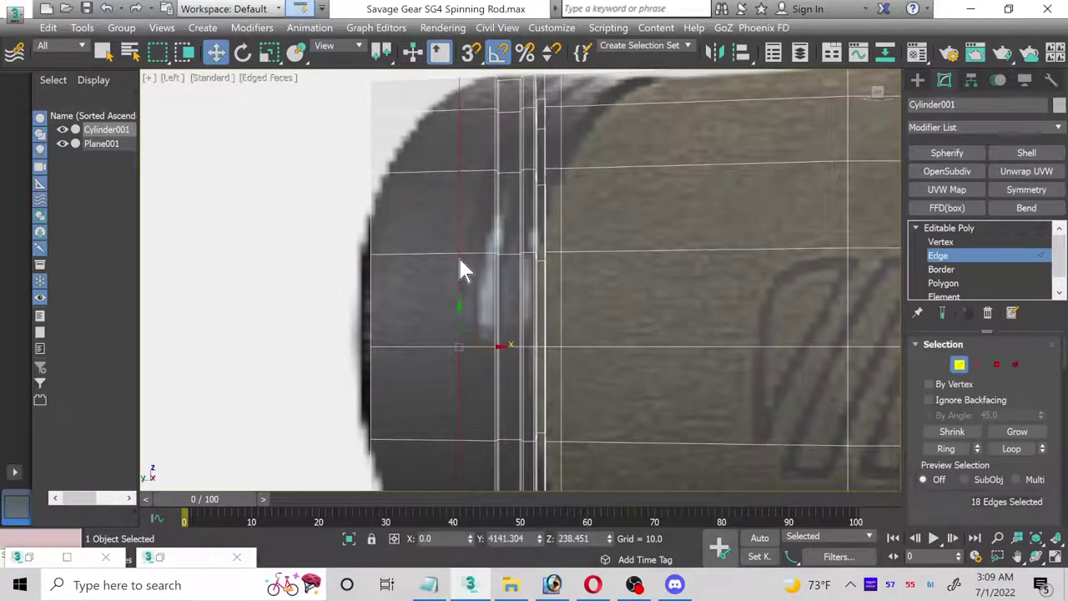
click(443, 55)
drag(495, 255, 487, 253)
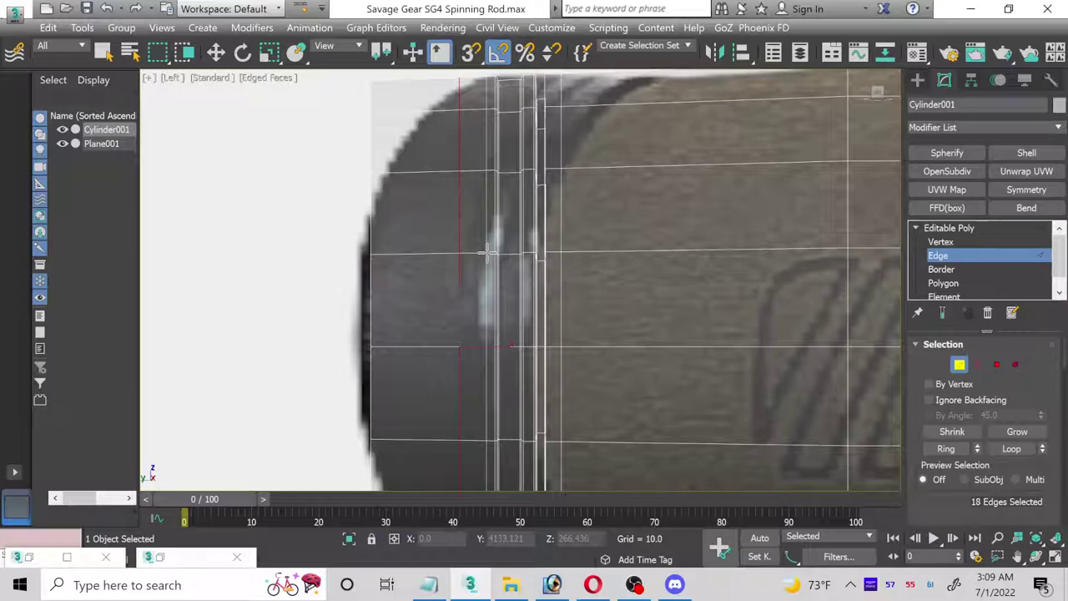
drag(487, 250, 491, 254)
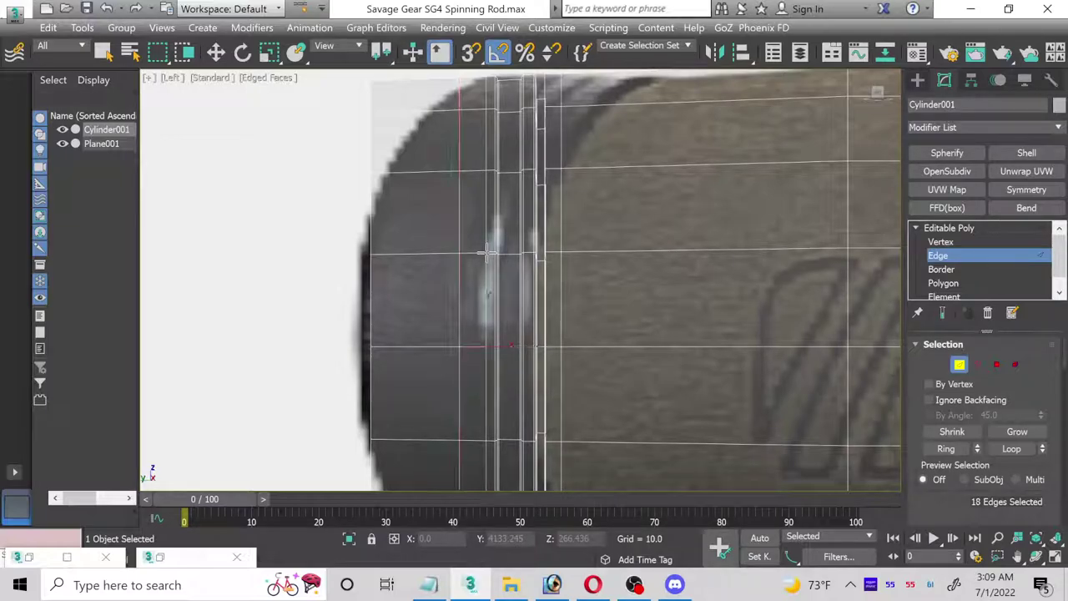
- Select the full ring of polygons between the two new edge loops on the butt end
click(945, 283)
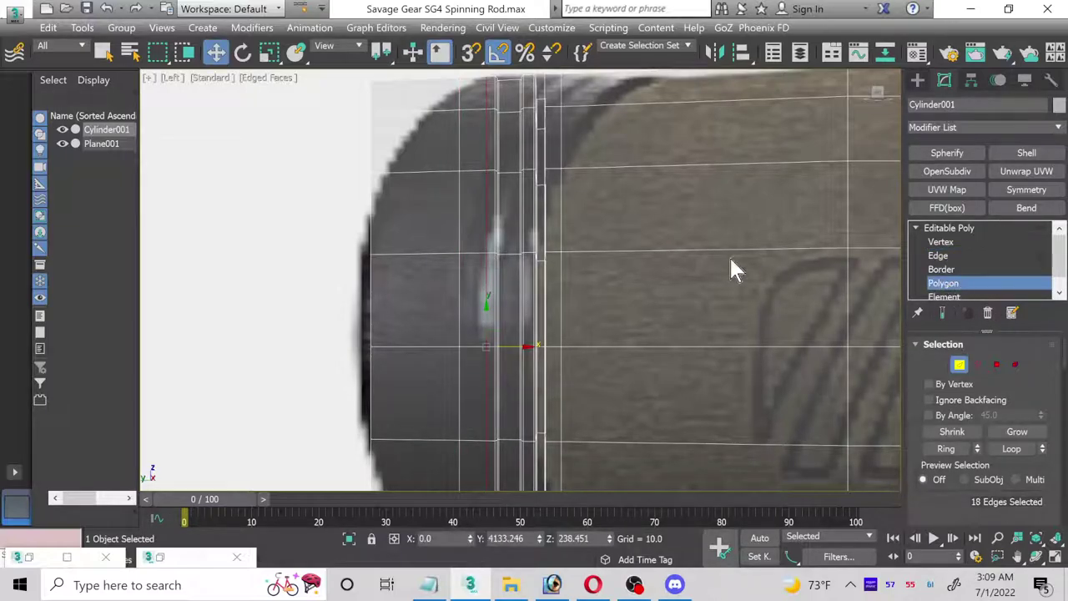
click(482, 201)
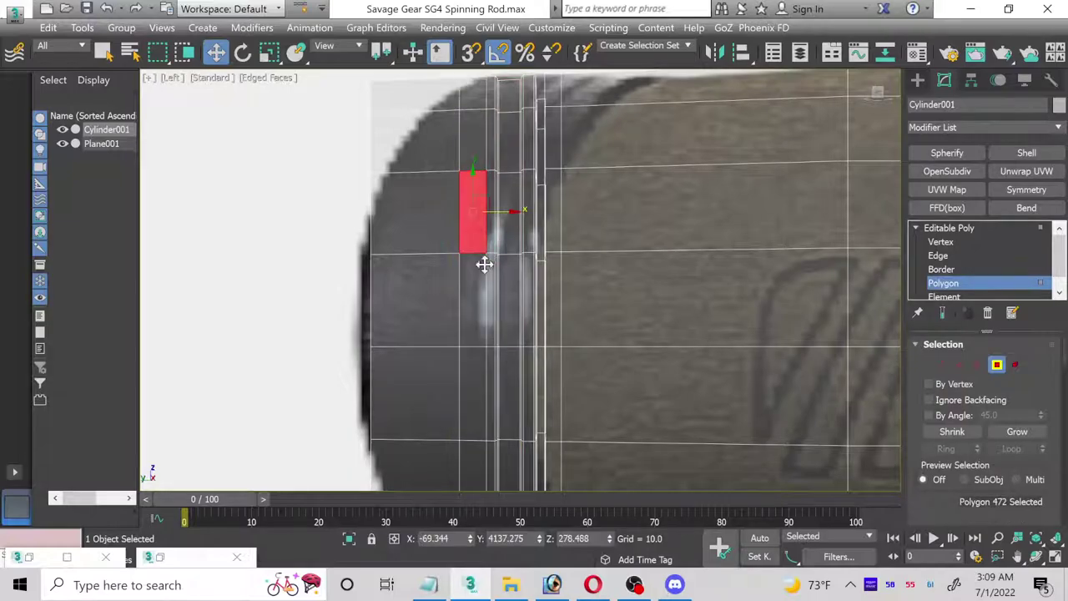
shift+click(477, 267)
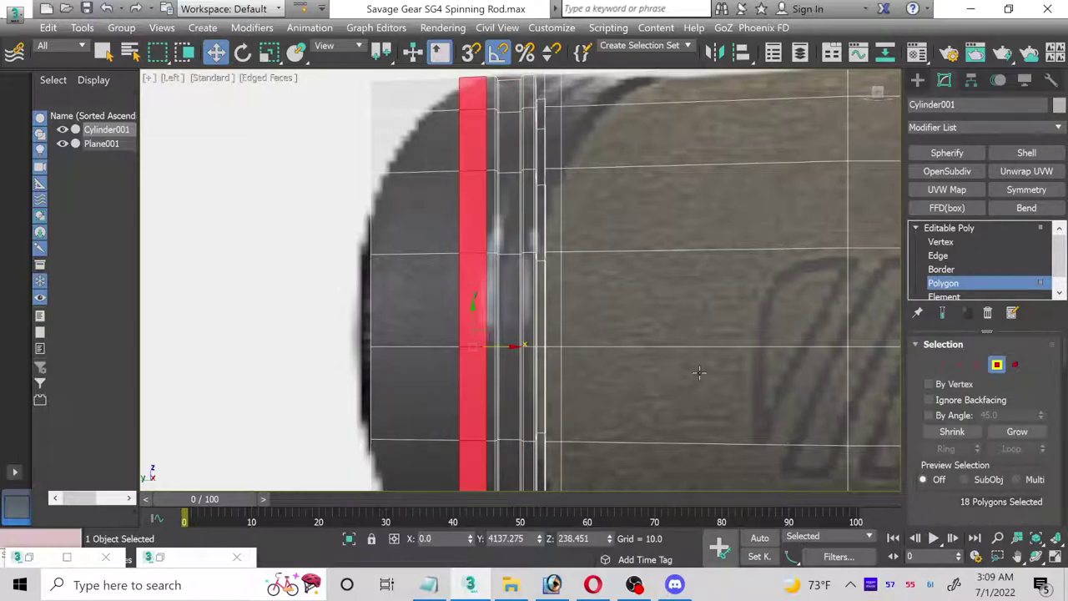
- Restore the handle material to full opacity and enlarge the Perspective view
click(1056, 557)
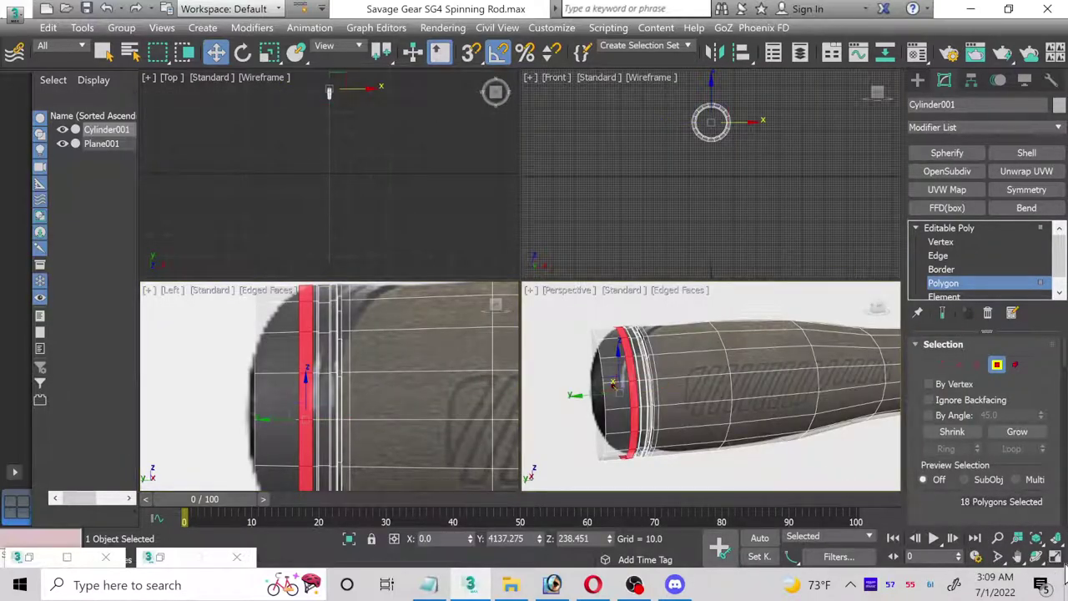
click(1056, 557)
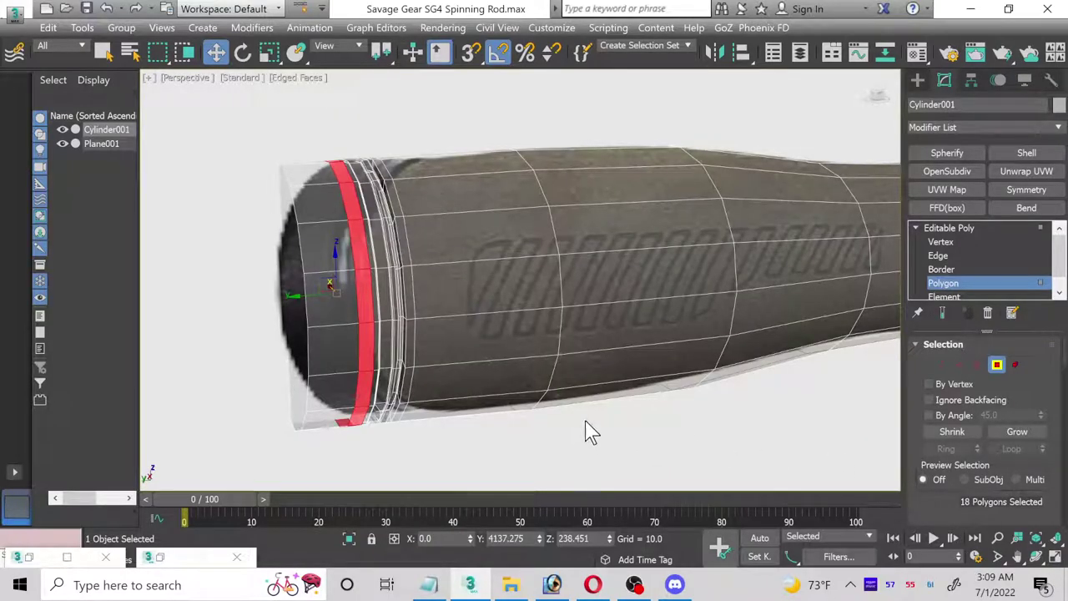
key(m)
click(816, 404)
click(779, 24)
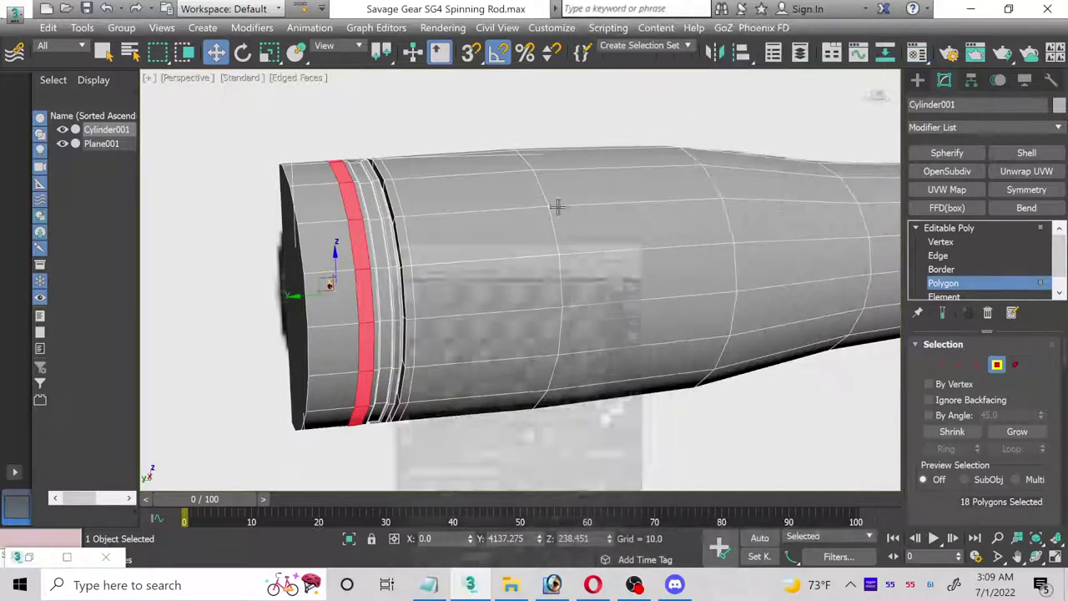
- Extrude the selected ring of polygons inward by -1.341 to form a shallow groove
scroll(542, 317, up, 4)
scroll(973, 418, down, 2)
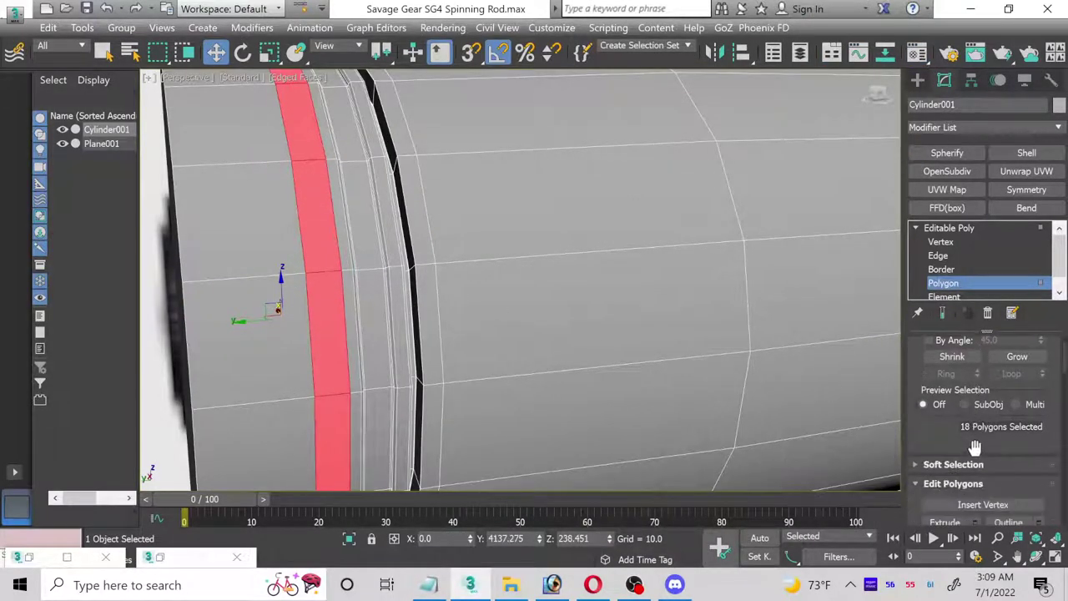
scroll(975, 449, down, 1)
click(975, 498)
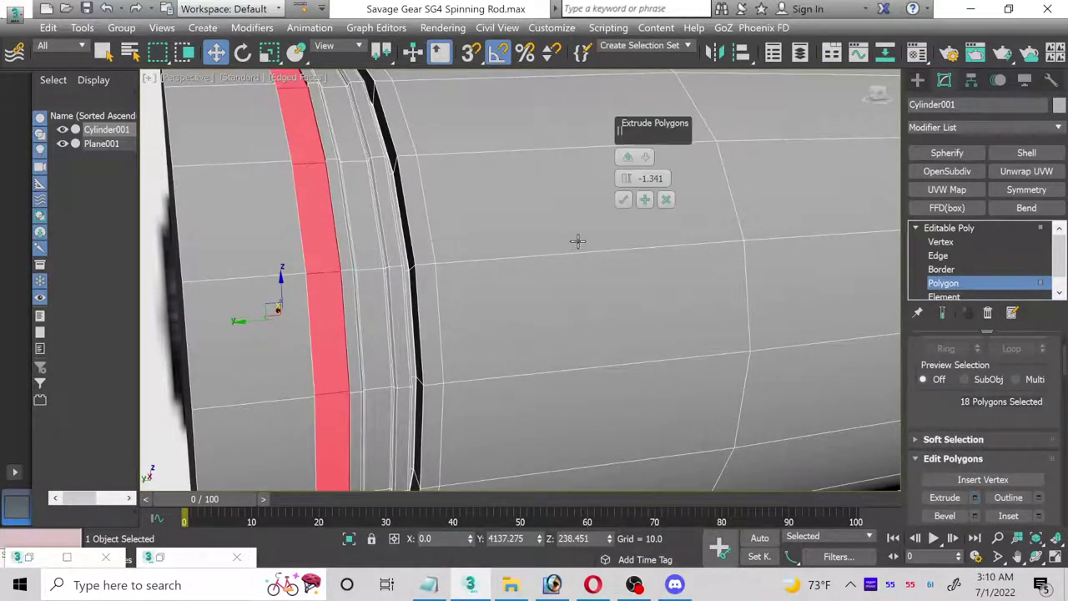
click(625, 203)
- Connect the ring of edges across the new groove's floor with 2 segments, adding support loops near both walls
middle_drag(254, 224, 370, 303)
scroll(463, 242, up, 3)
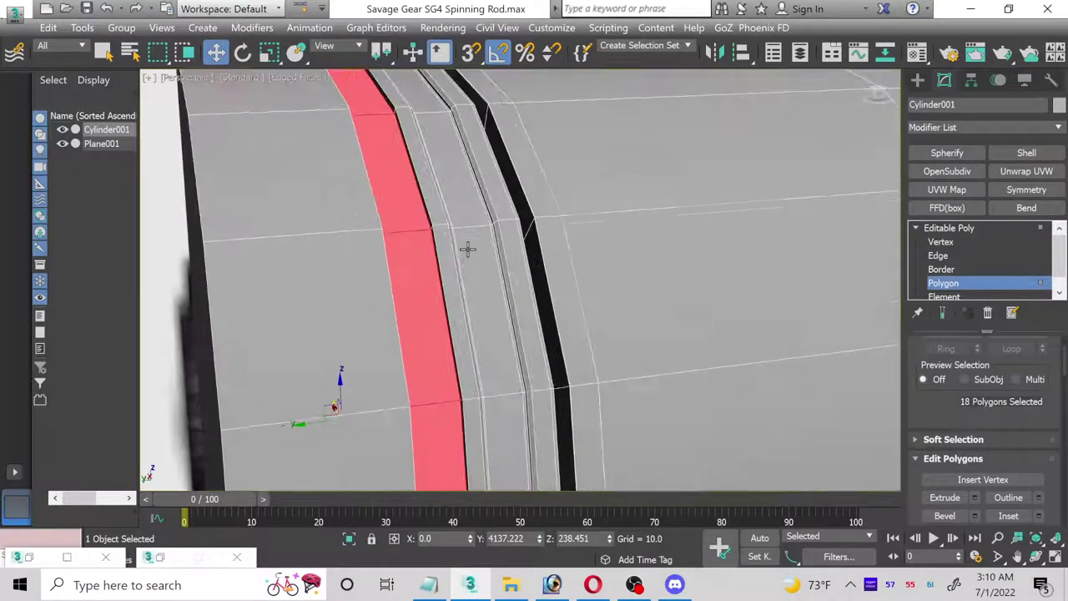
click(938, 255)
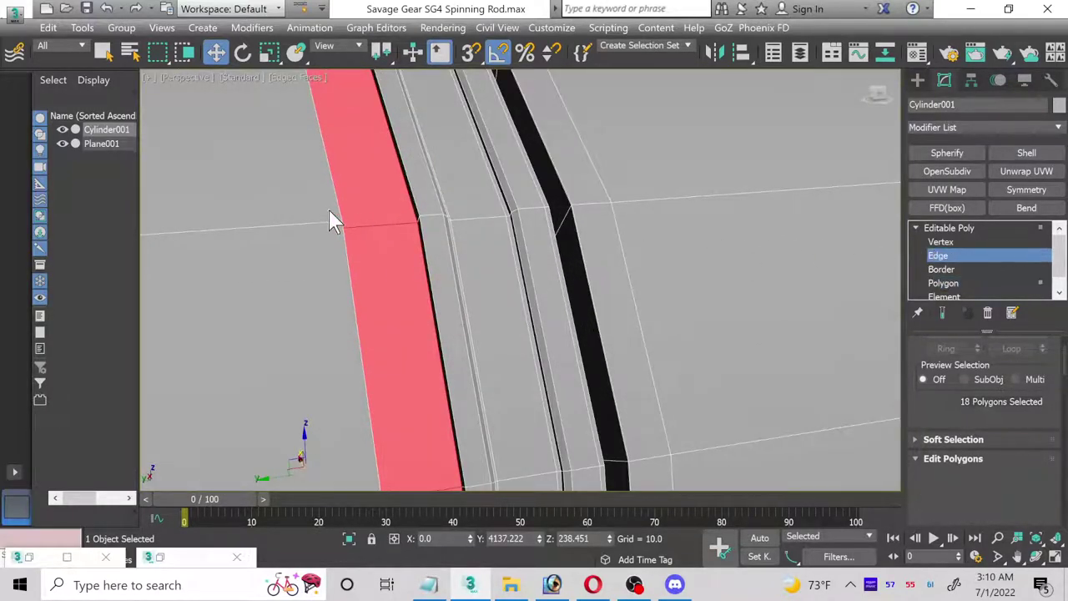
scroll(978, 426, up, 2)
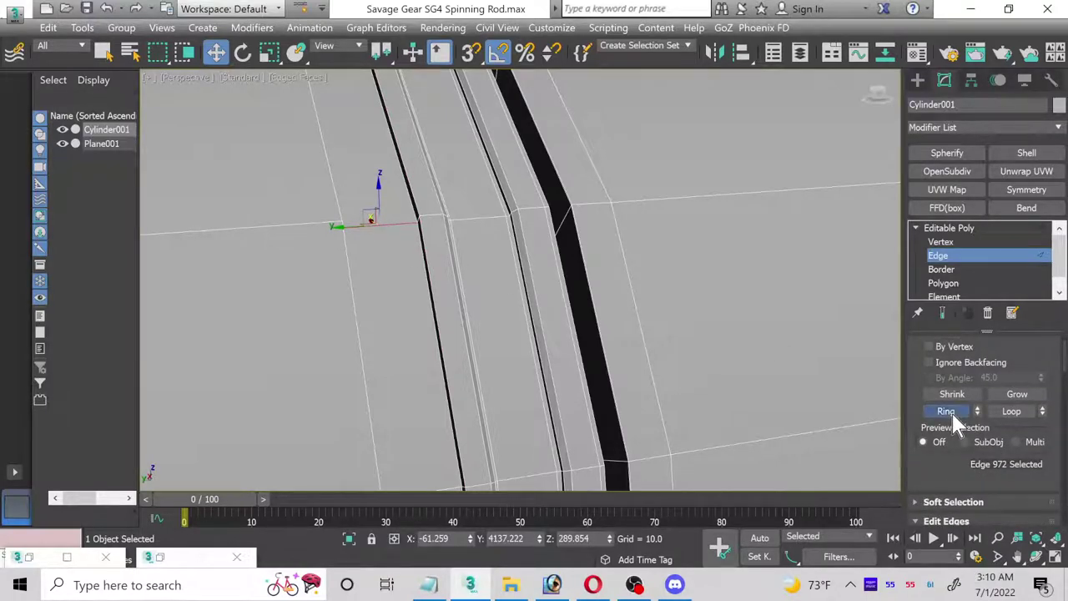
scroll(957, 424, down, 5)
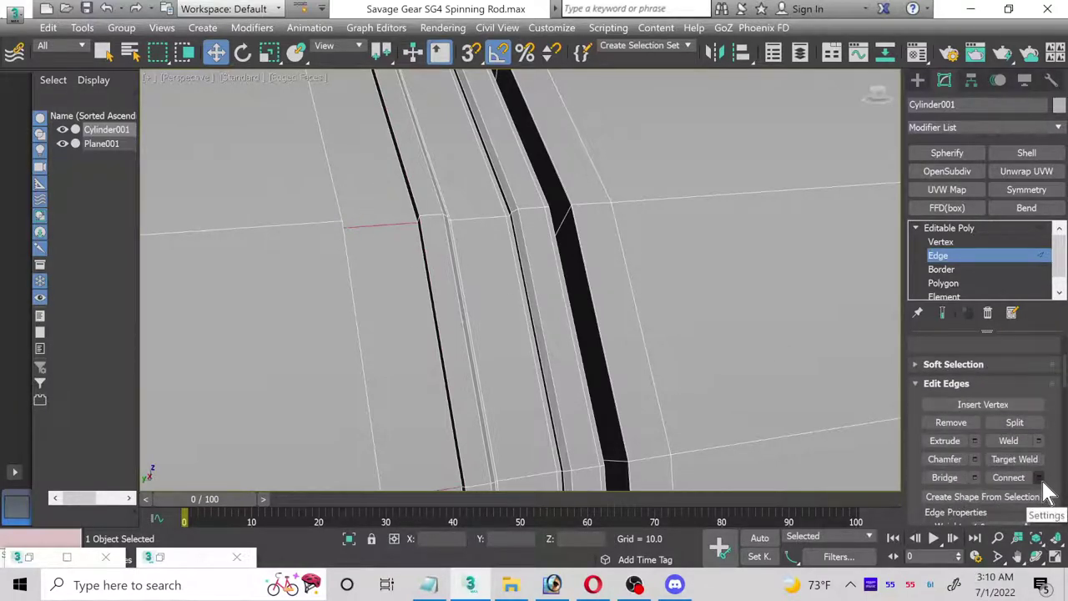
click(1041, 481)
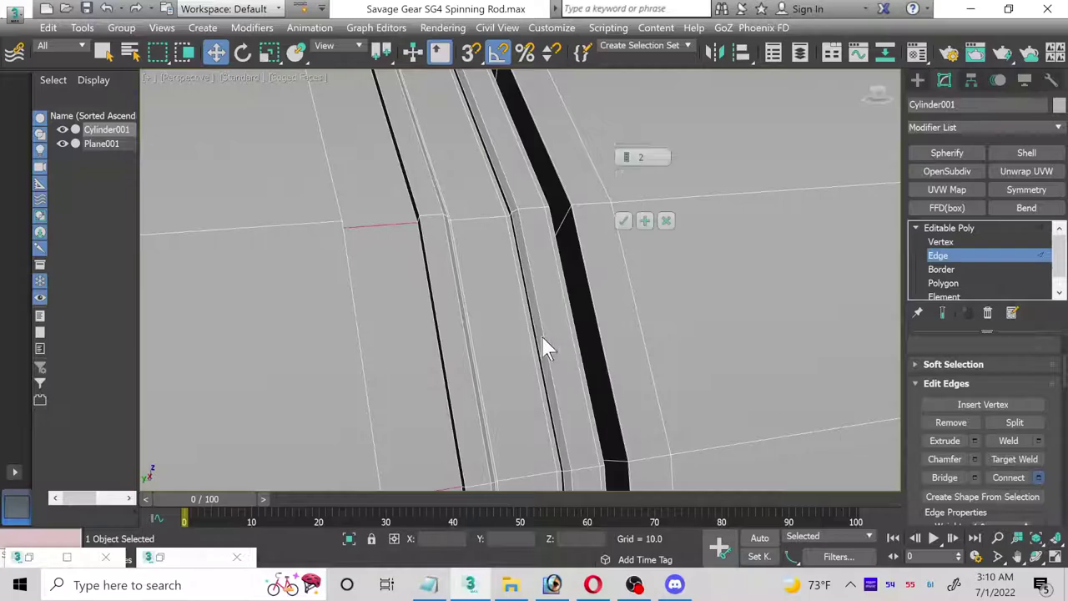
click(623, 221)
scroll(443, 215, up, 2)
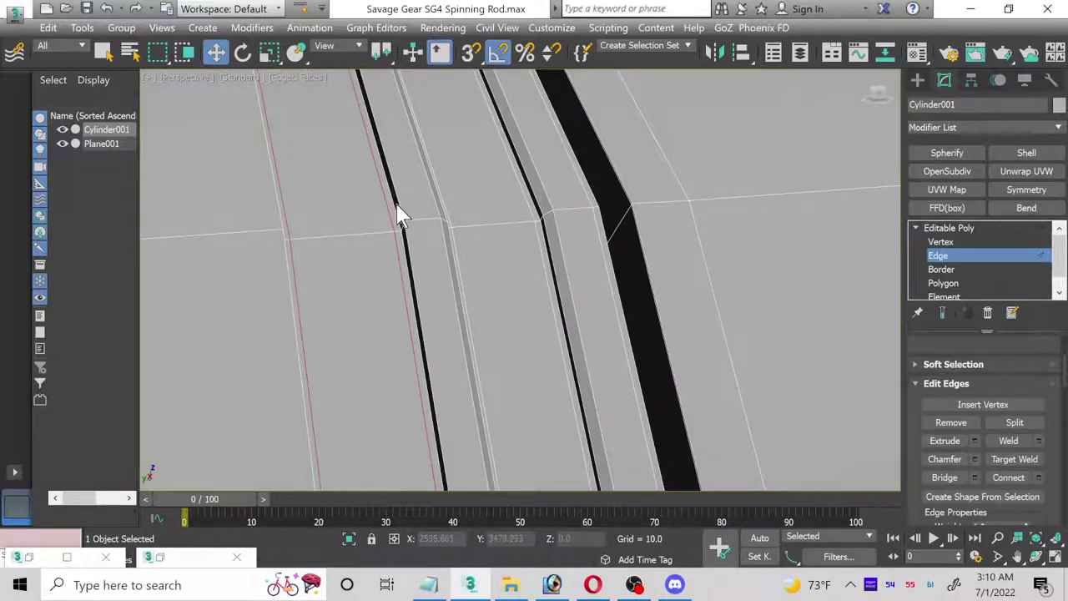
- Chamfer the groove's two outer rim edge loops by 0.617 with 1 segment
click(398, 204)
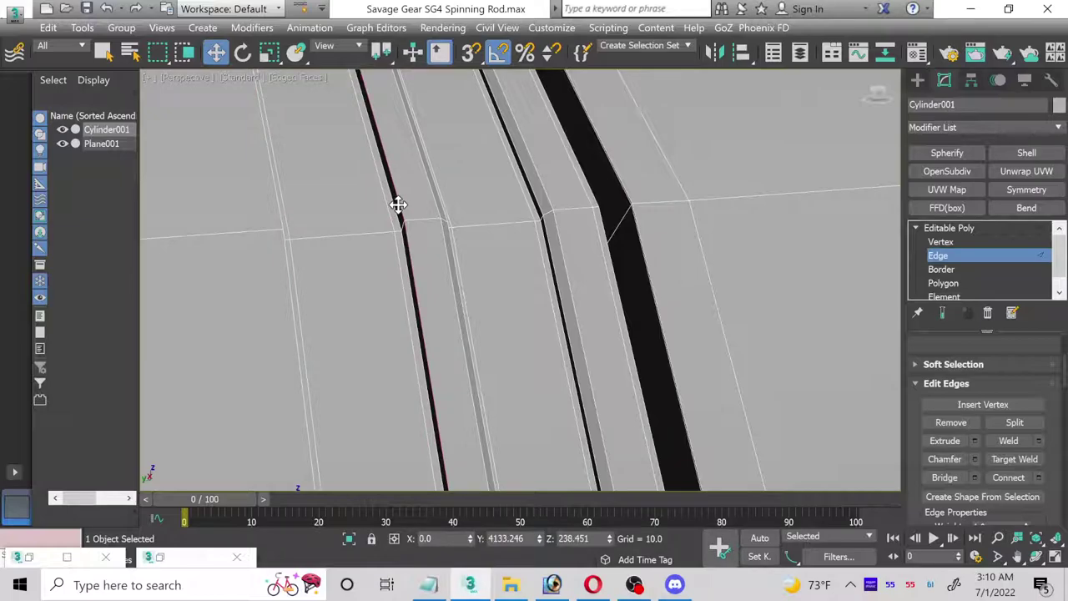
ctrl+click(283, 245)
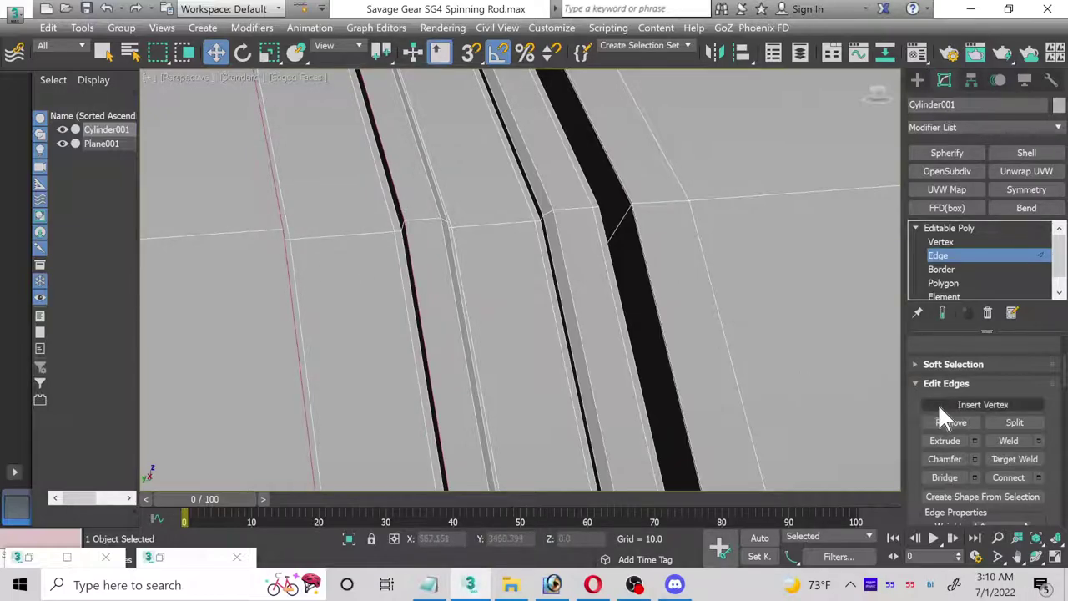
click(974, 459)
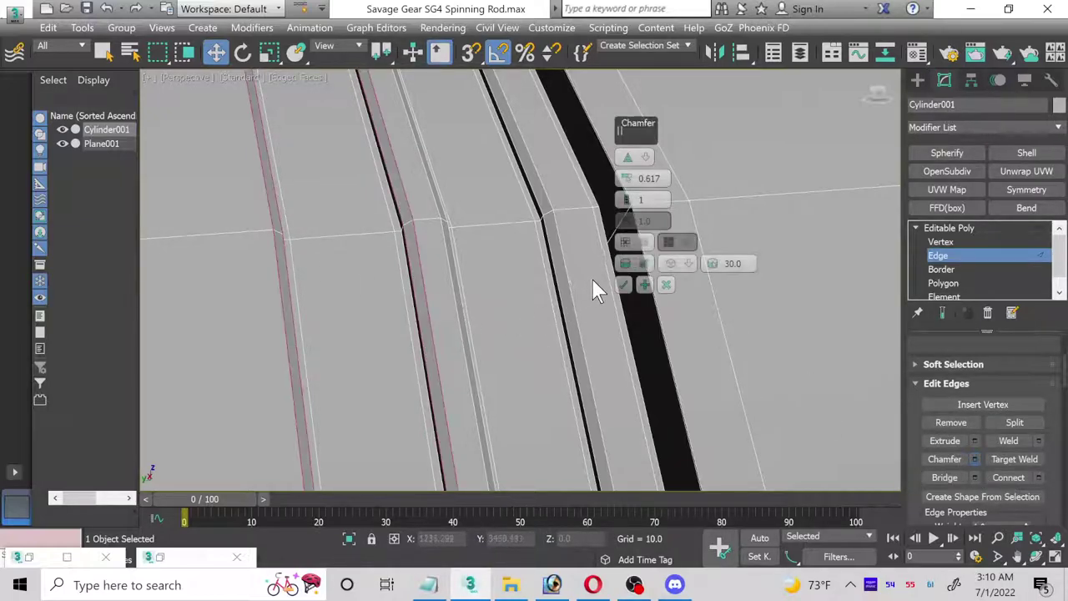
click(624, 285)
- Preview the smoothed handle by applying an OpenSubdiv modifier to Cylinder001 with 2 iterations
scroll(622, 288, down, 5)
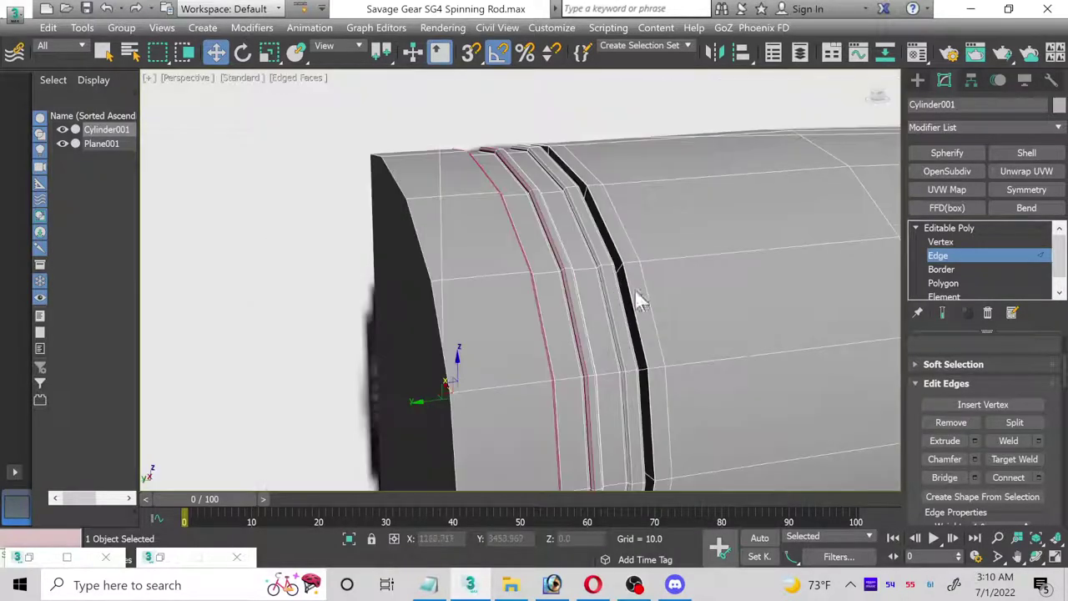
click(949, 228)
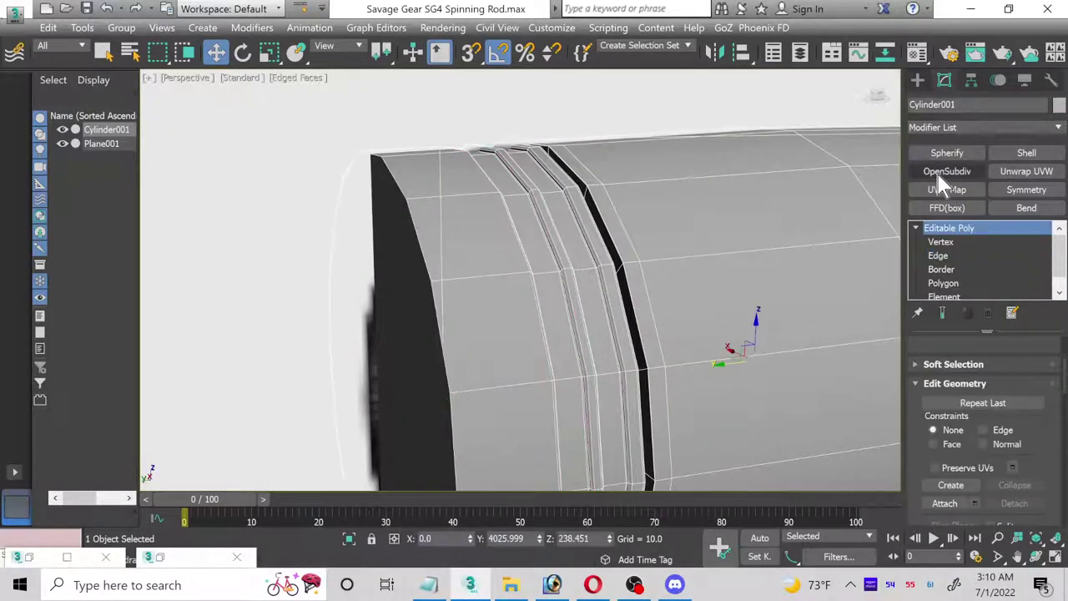
click(942, 173)
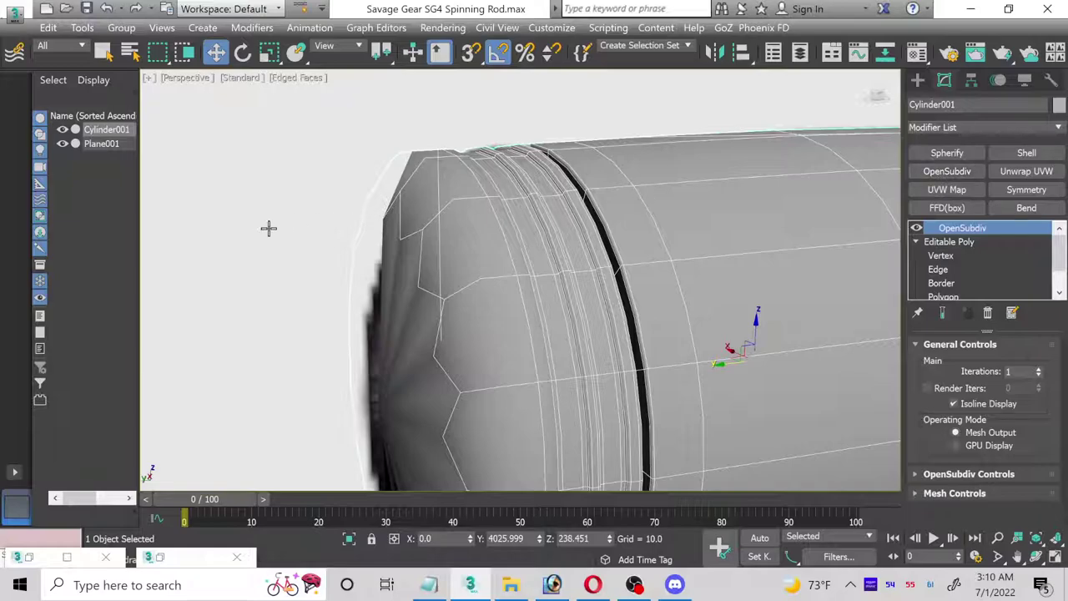
click(313, 243)
middle_drag(756, 305, 489, 231)
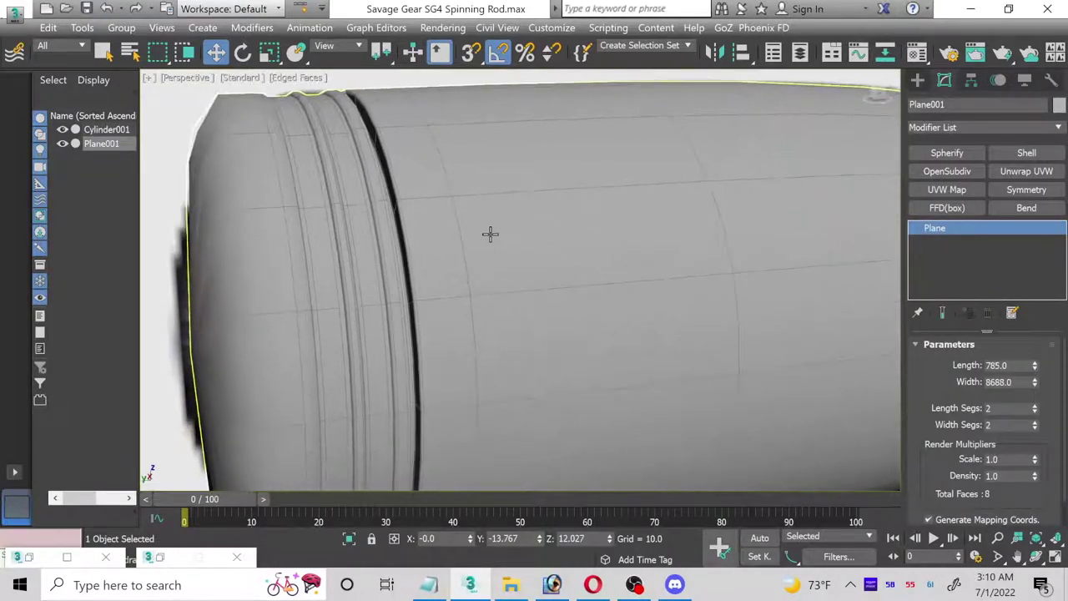
scroll(488, 234, down, 2)
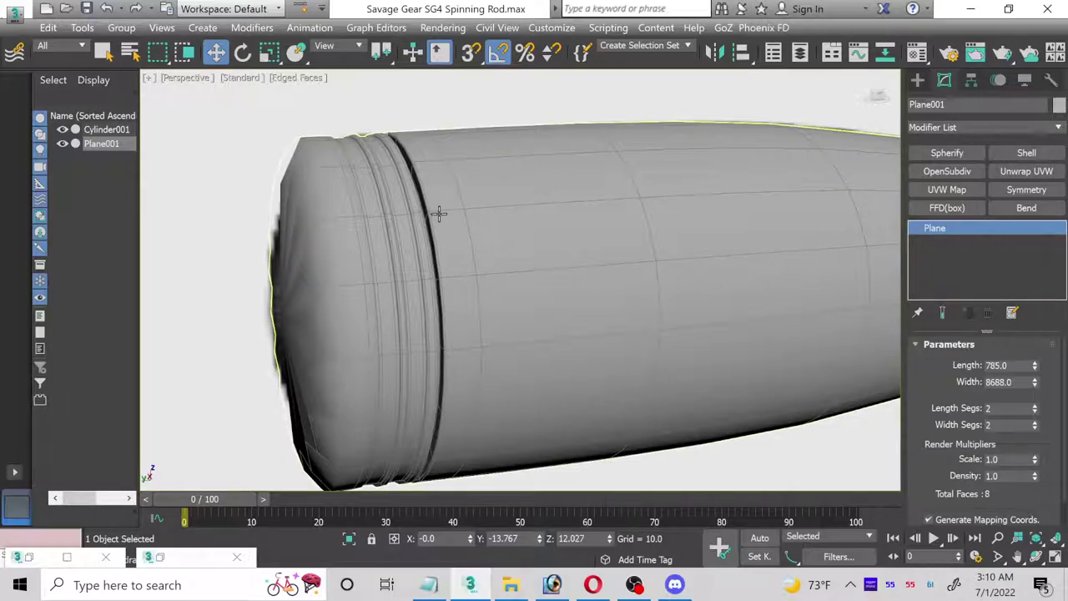
click(503, 235)
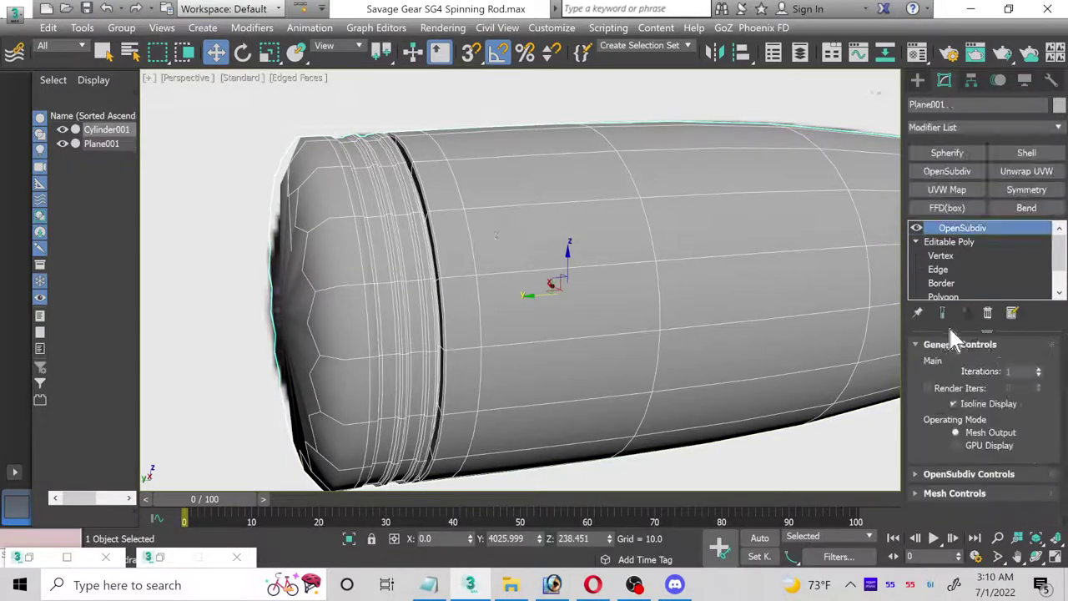
click(1039, 369)
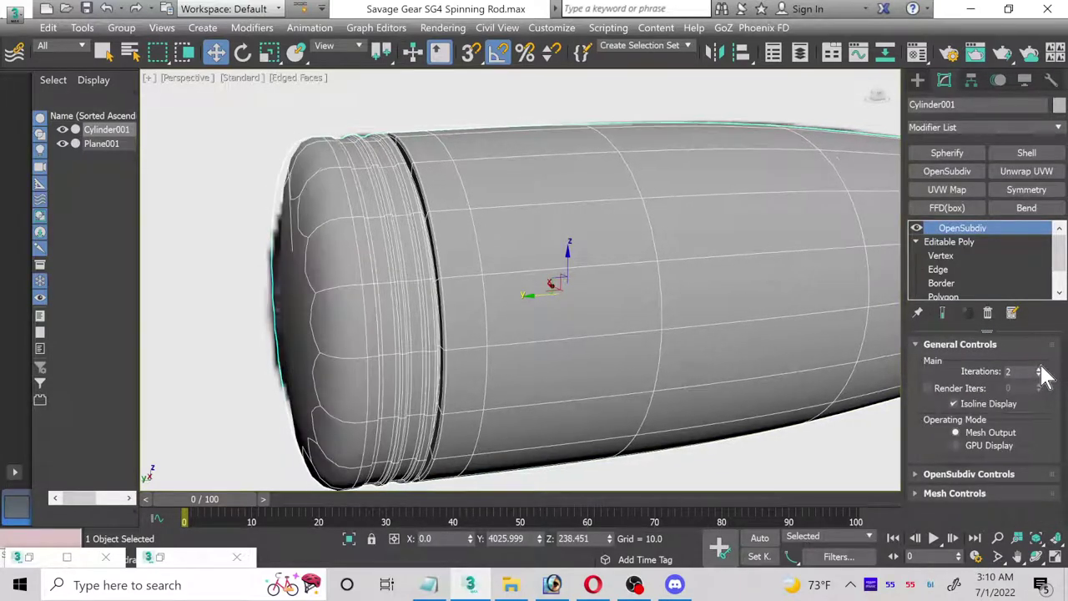
- Delete the OpenSubdiv modifier from Cylinder001
right_click(965, 231)
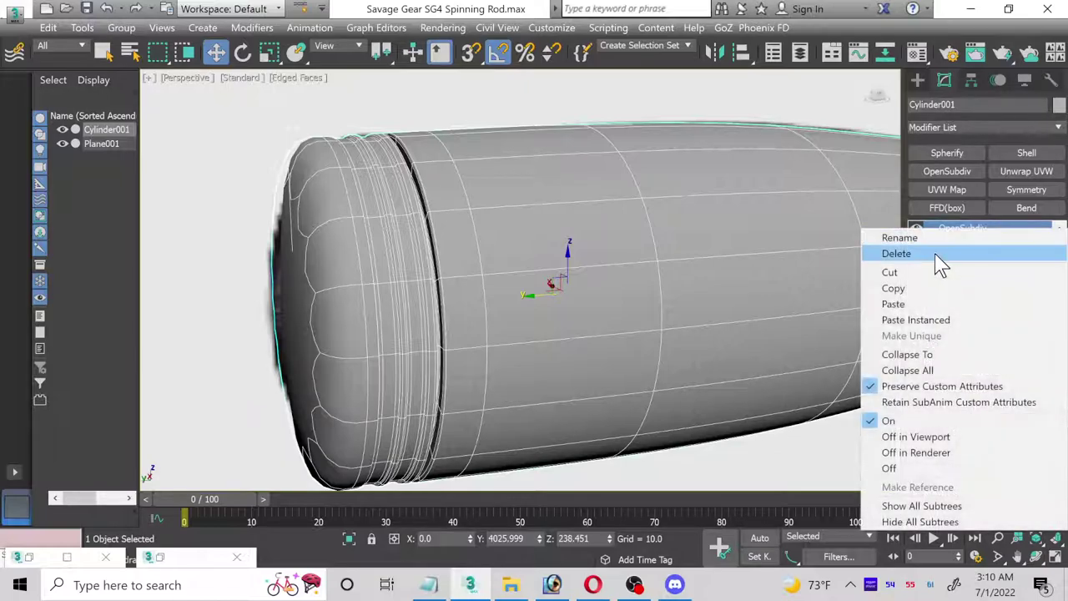
click(941, 254)
scroll(496, 403, down, 2)
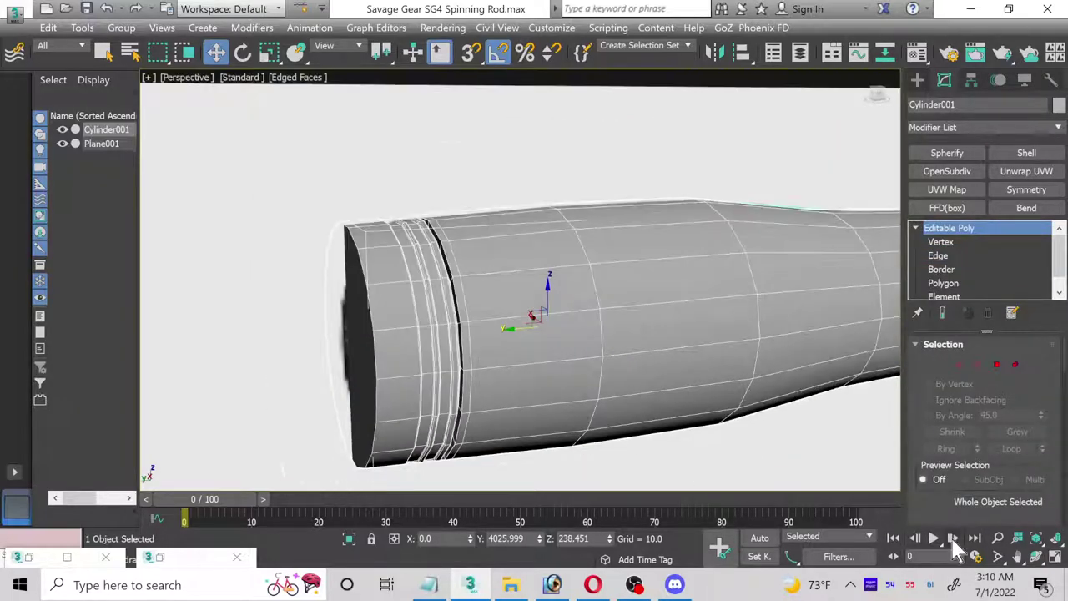
- Hide the reference image plane Plane001 with the handle's butt end turned into view
click(1036, 556)
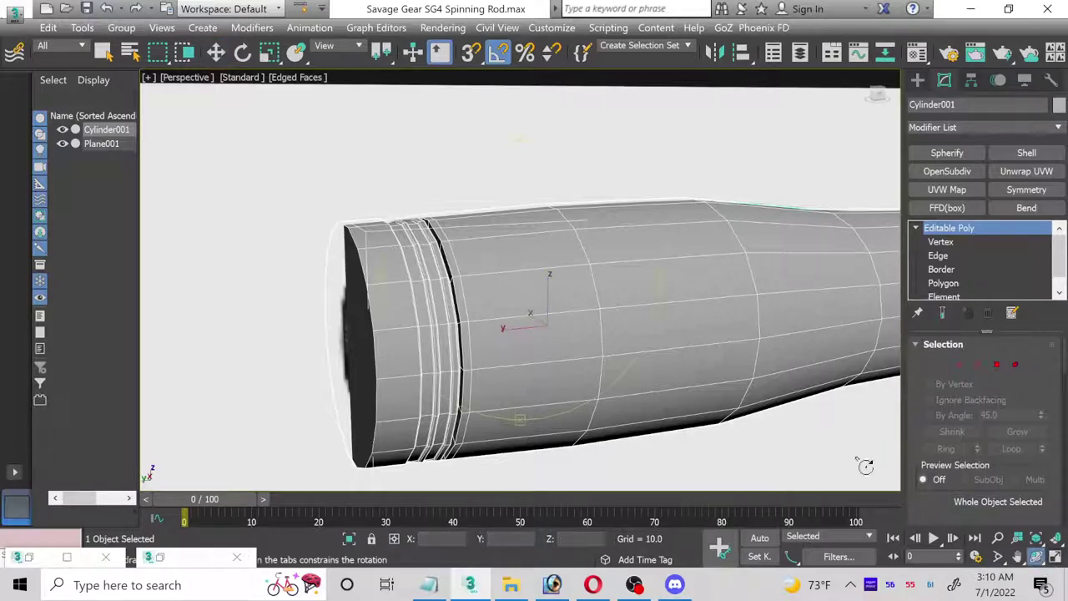
drag(484, 334, 497, 332)
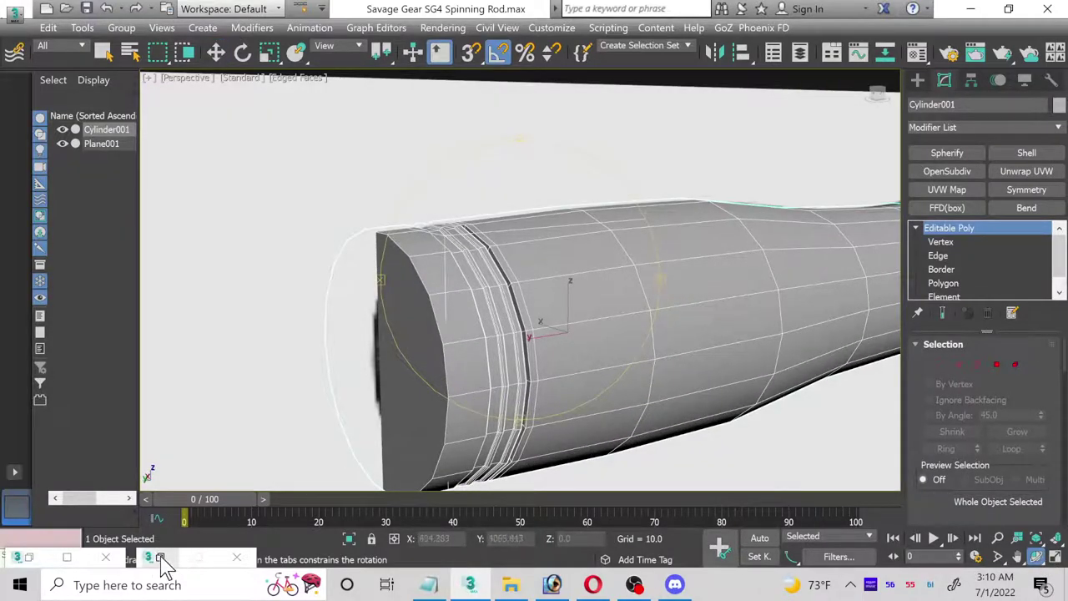
click(64, 143)
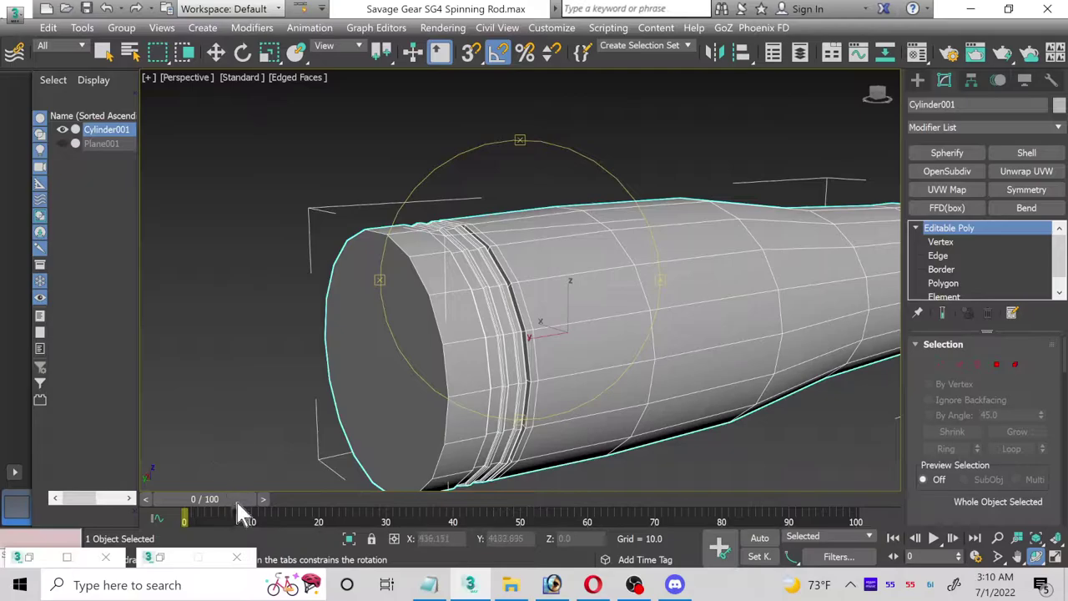
- Check the handle's butt end in the sg4 drop shot specialist rods.jpg reference image, and put the image away
click(916, 52)
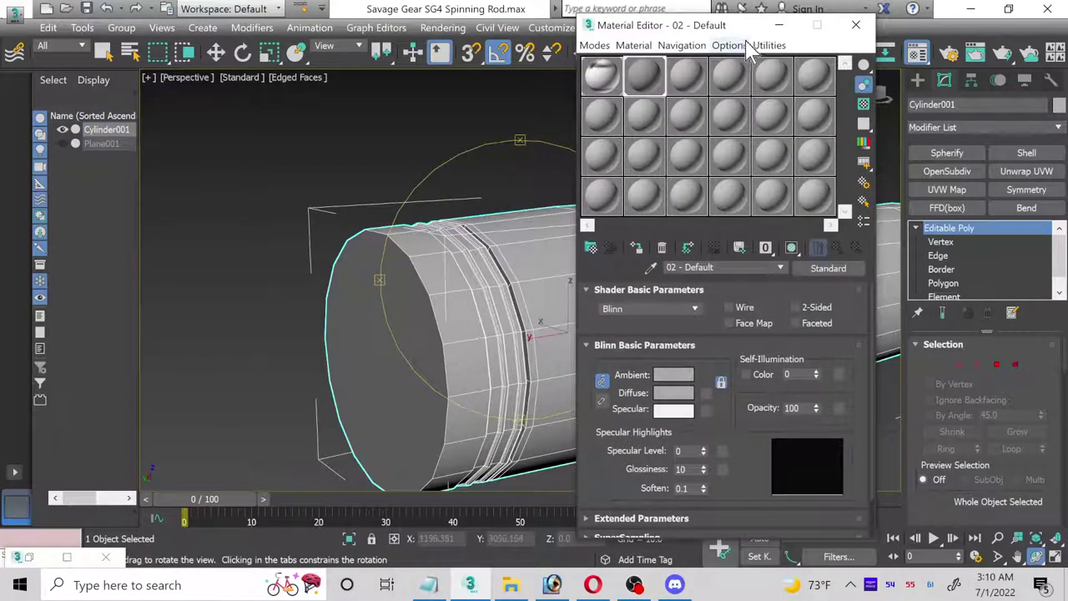
click(780, 25)
click(65, 557)
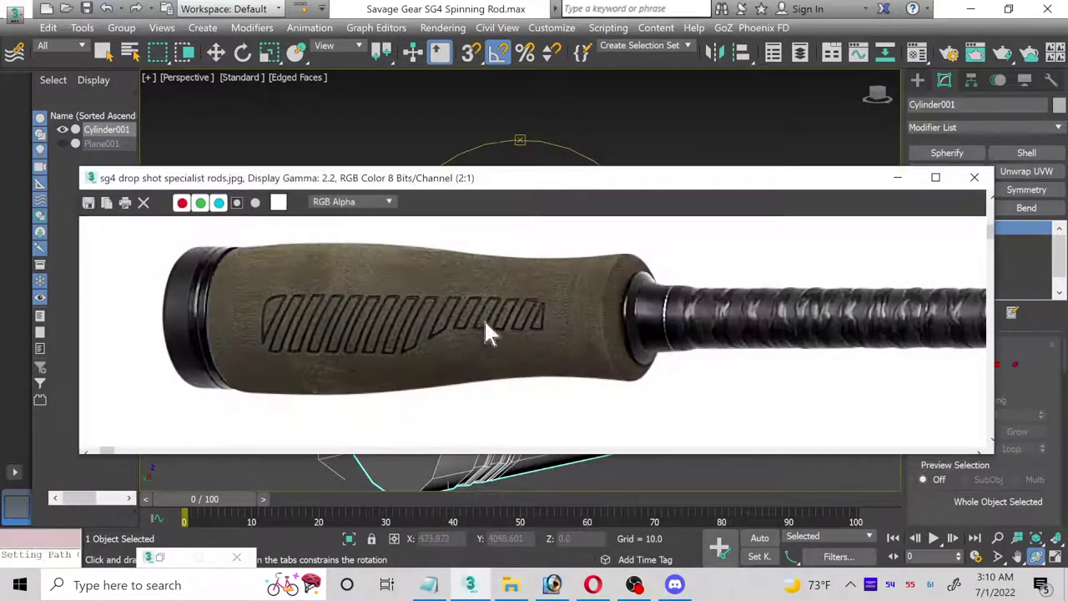
click(897, 178)
- Open the reference image file handle end.jpg and place it beside the enlarged view of the handle's butt end
click(467, 27)
click(535, 381)
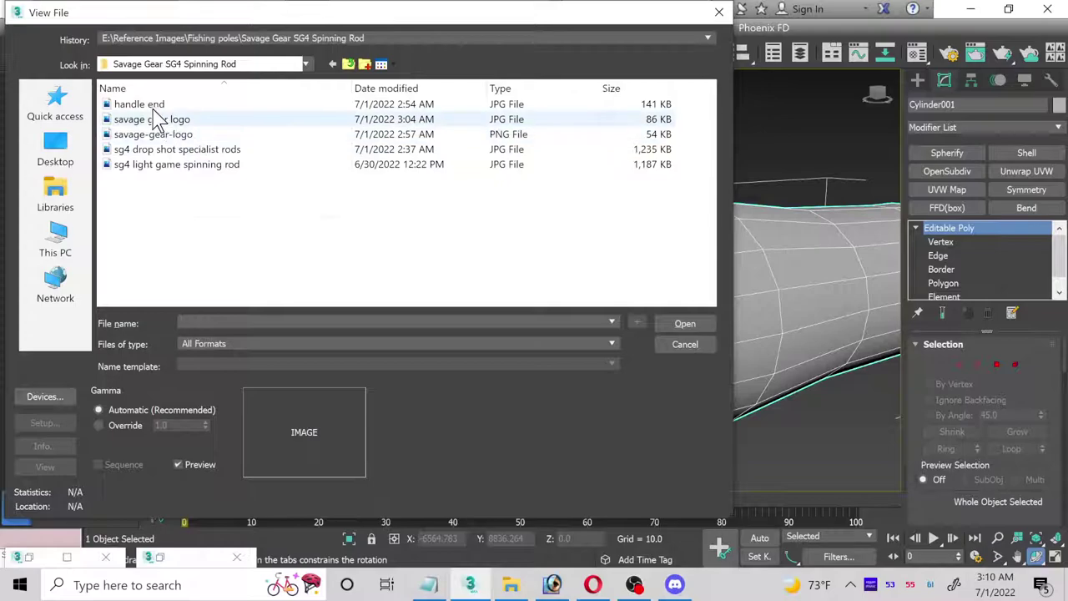
double_click(156, 106)
drag(522, 154, 178, 97)
drag(395, 326, 498, 282)
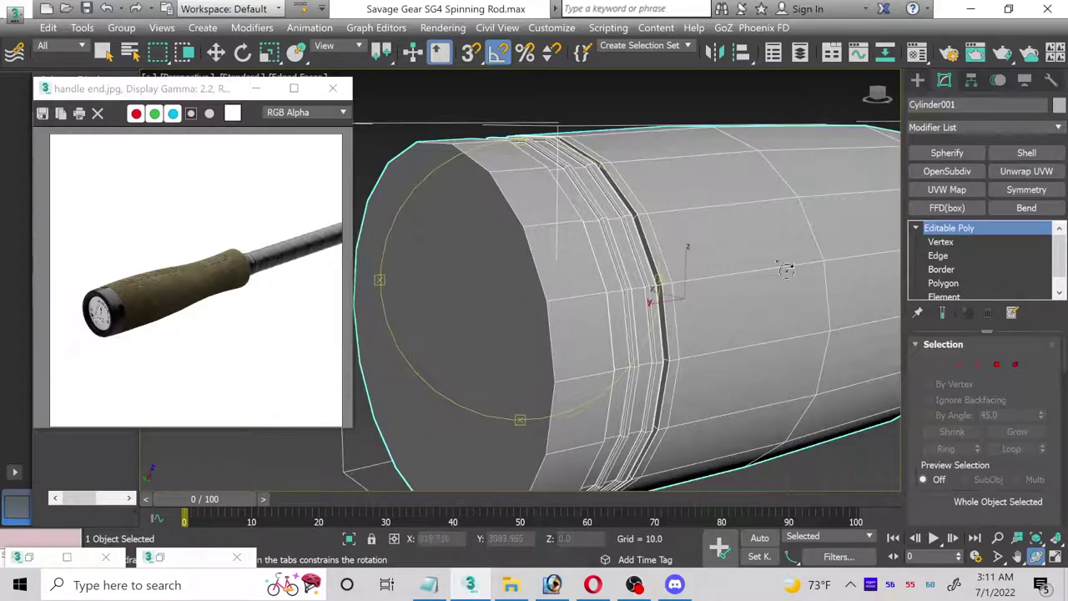
- Inset the butt-end cap polygons of Cylinder001 by 10.821 and move the inset face slightly inward along the handle's axis
click(944, 282)
key(w)
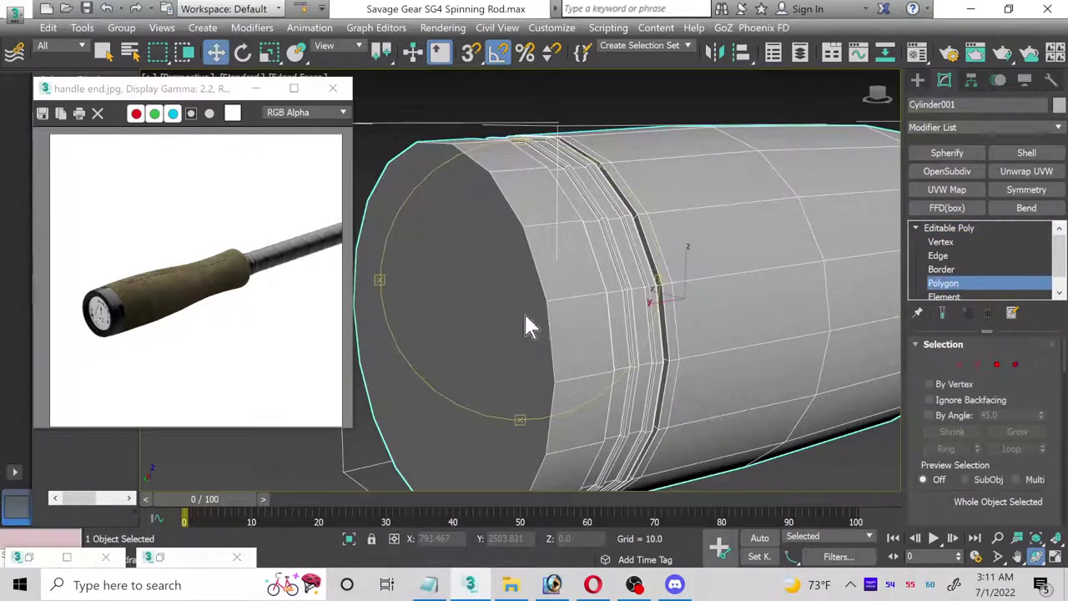
click(532, 313)
click(517, 313)
scroll(1043, 459, down, 3)
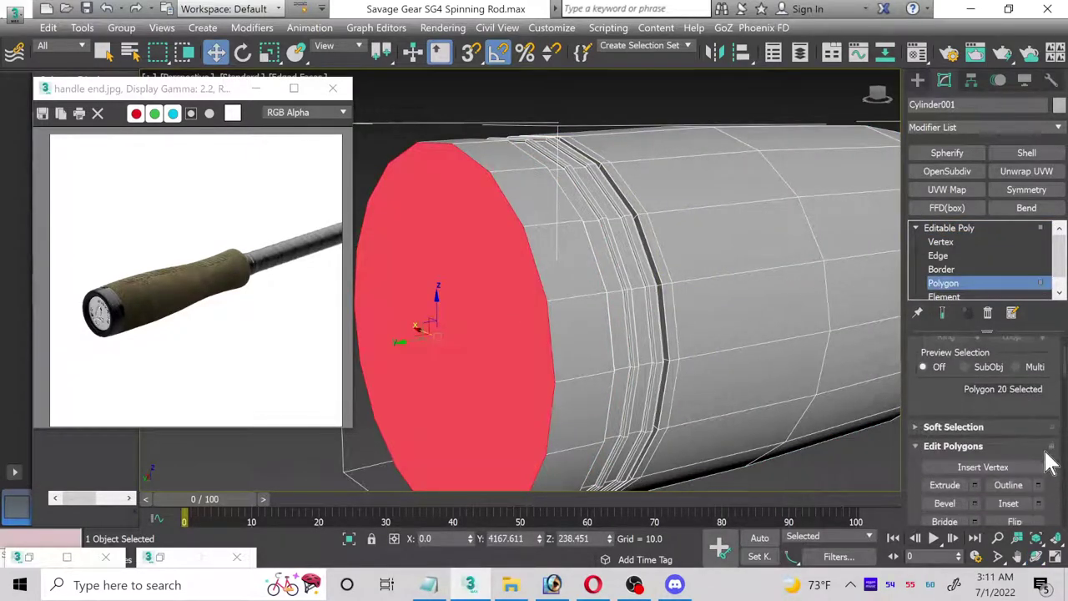
click(1039, 503)
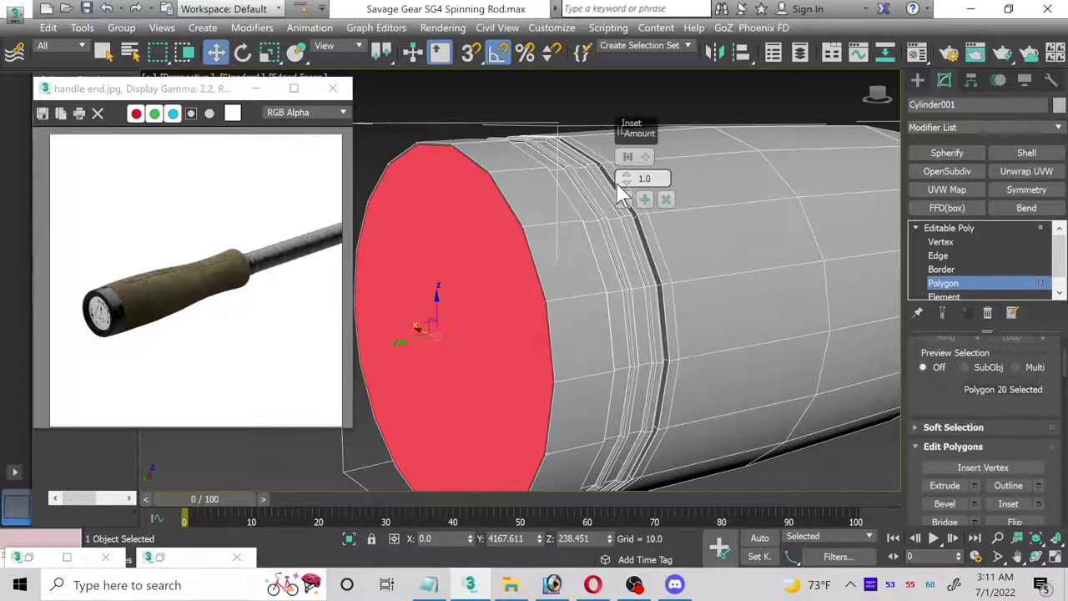
drag(622, 179, 612, 138)
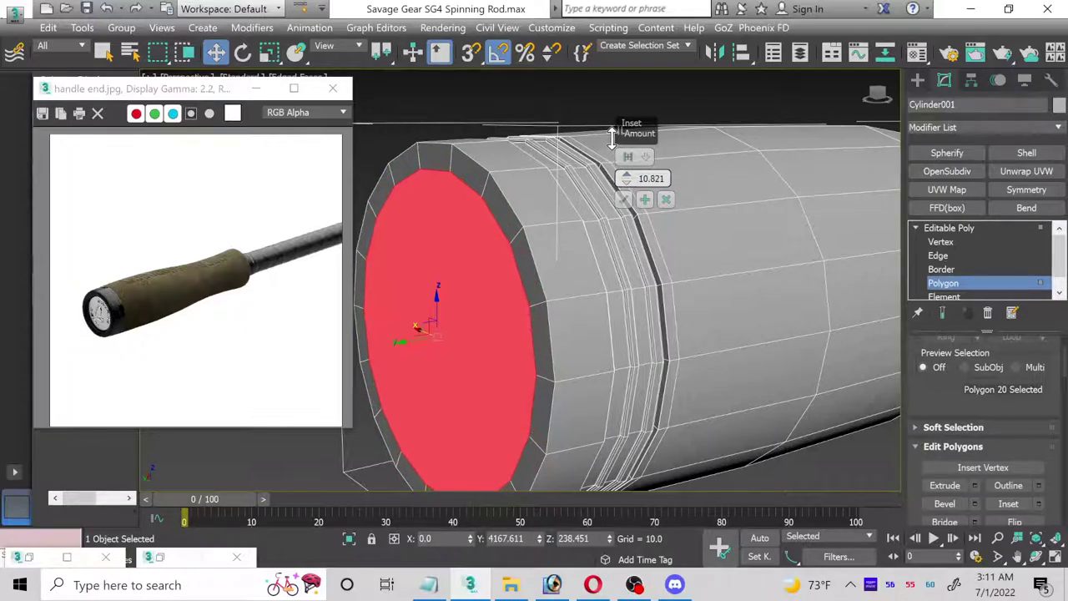
click(626, 198)
drag(408, 343, 426, 335)
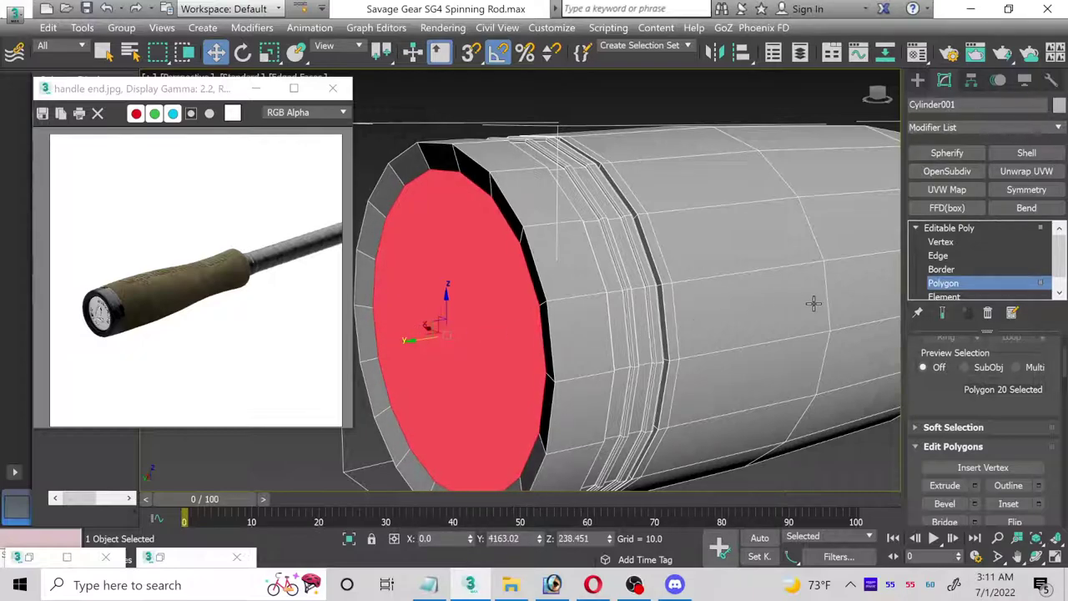
- Chamfer the butt end's outer rim edge loop by 4.8 with 2 segments
click(938, 255)
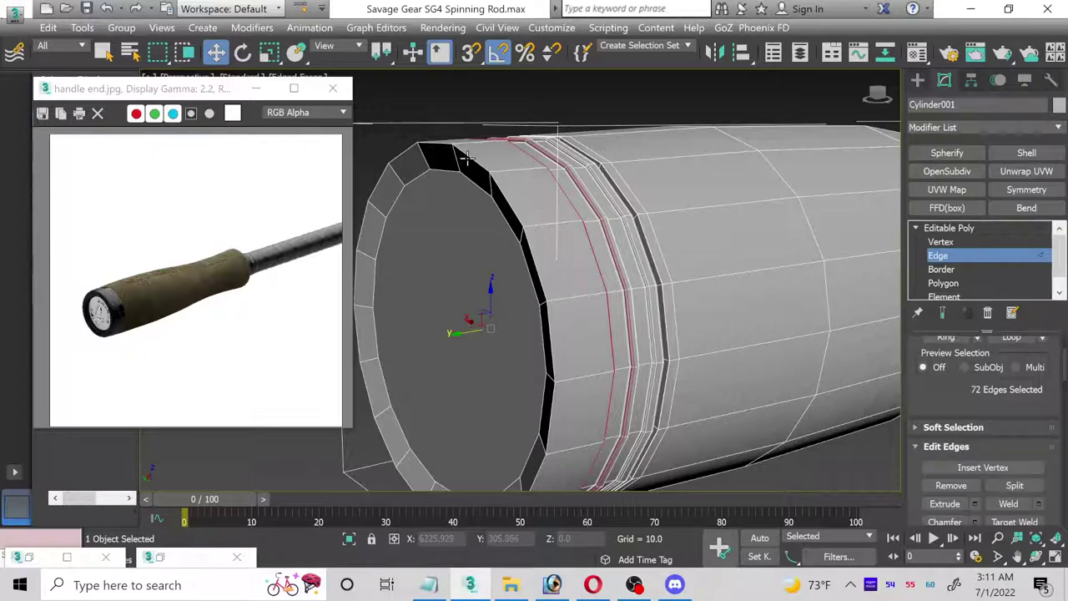
double_click(467, 157)
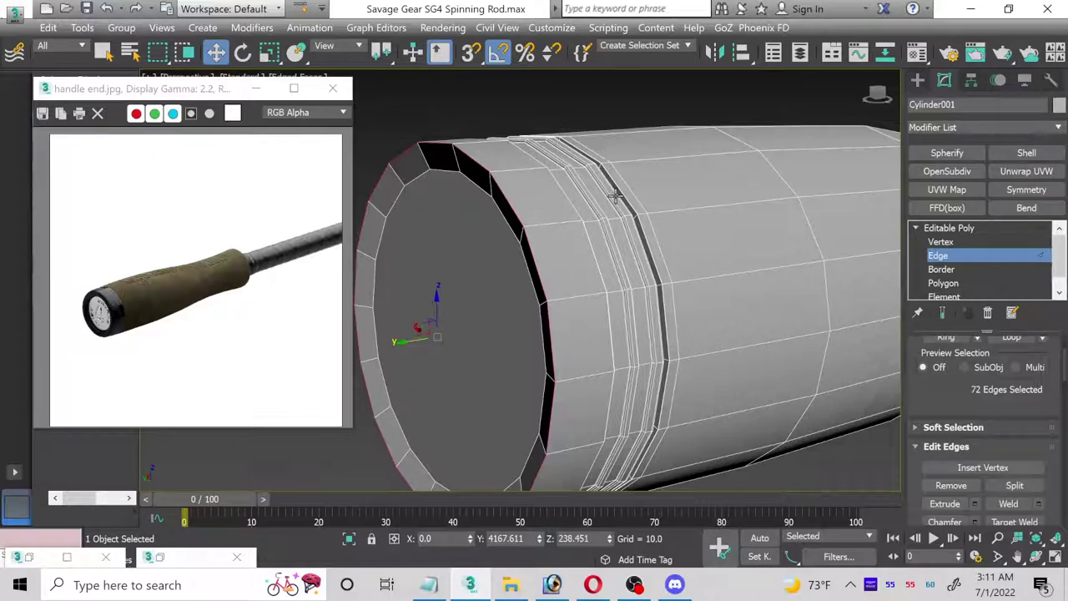
scroll(1020, 380, down, 2)
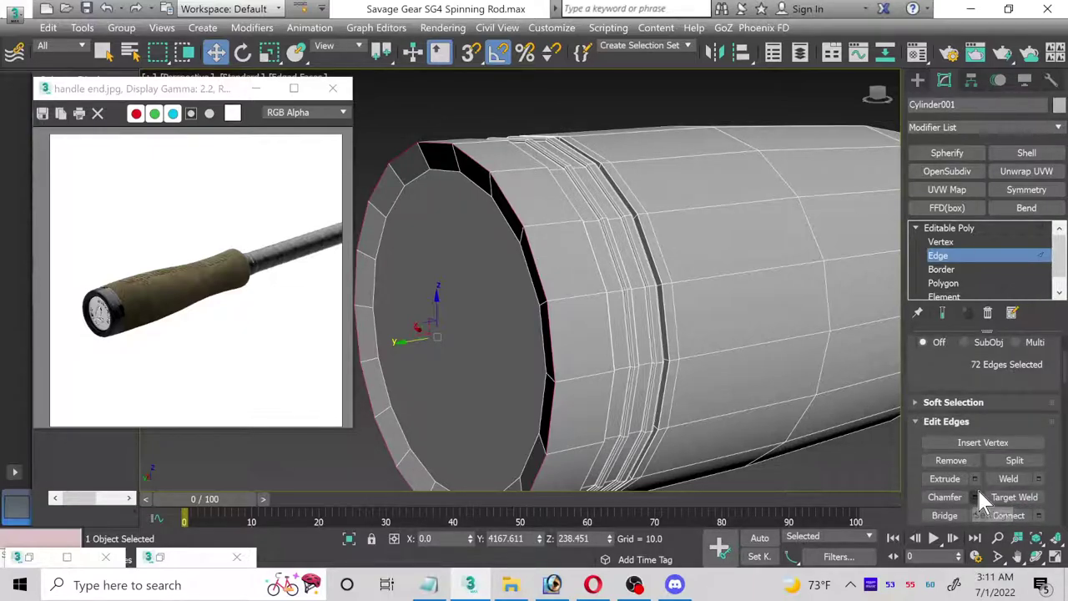
drag(631, 182, 634, 160)
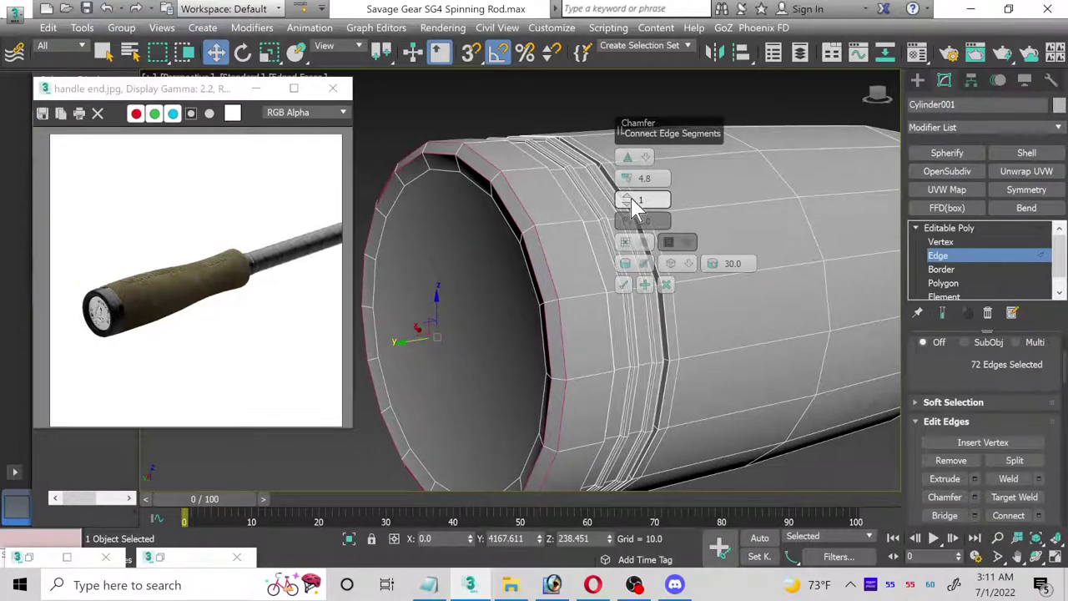
click(628, 198)
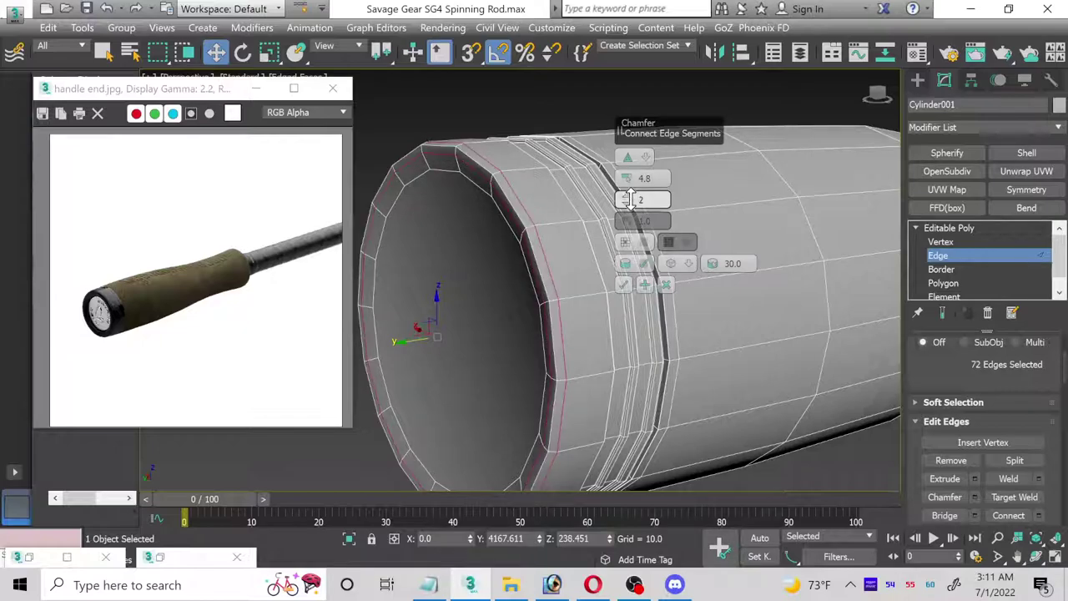
click(624, 284)
- Select the recessed cap, grow the selection by one ring of polygons, and scale it down slightly to match the reference
click(960, 281)
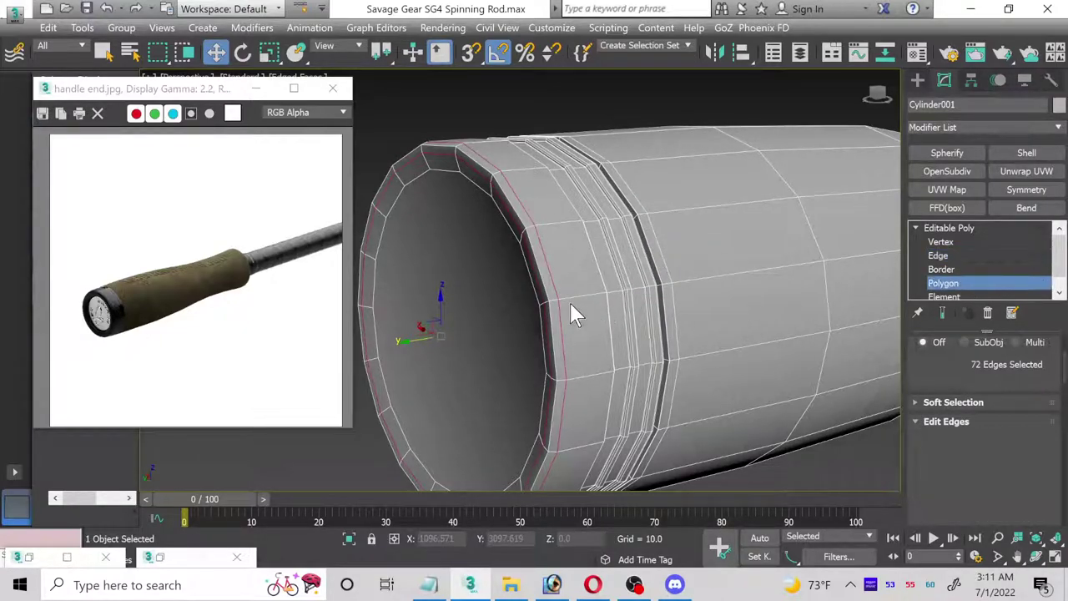
click(418, 245)
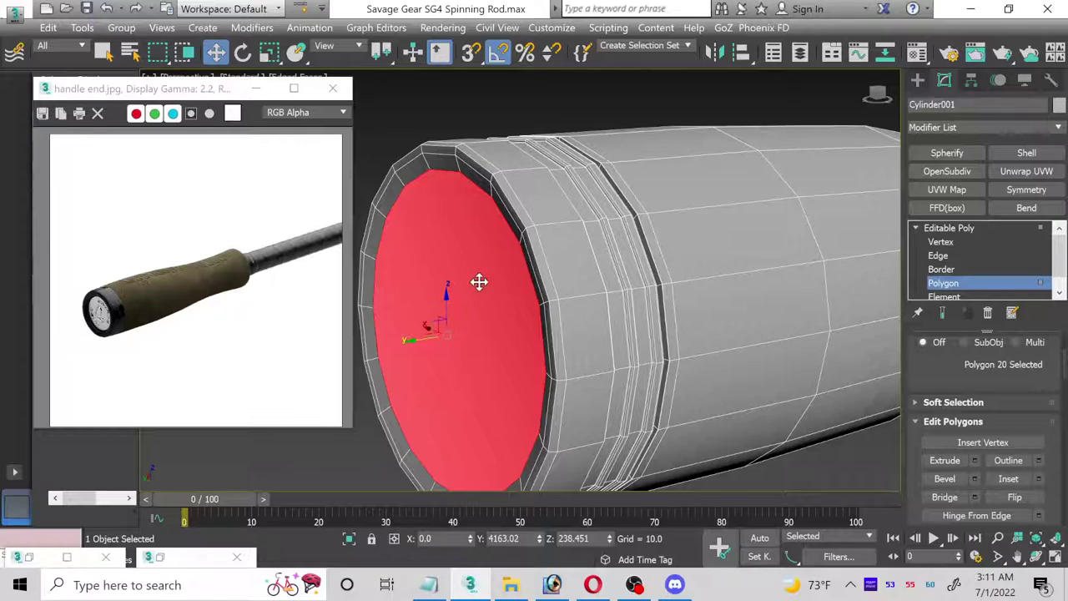
scroll(126, 321, up, 4)
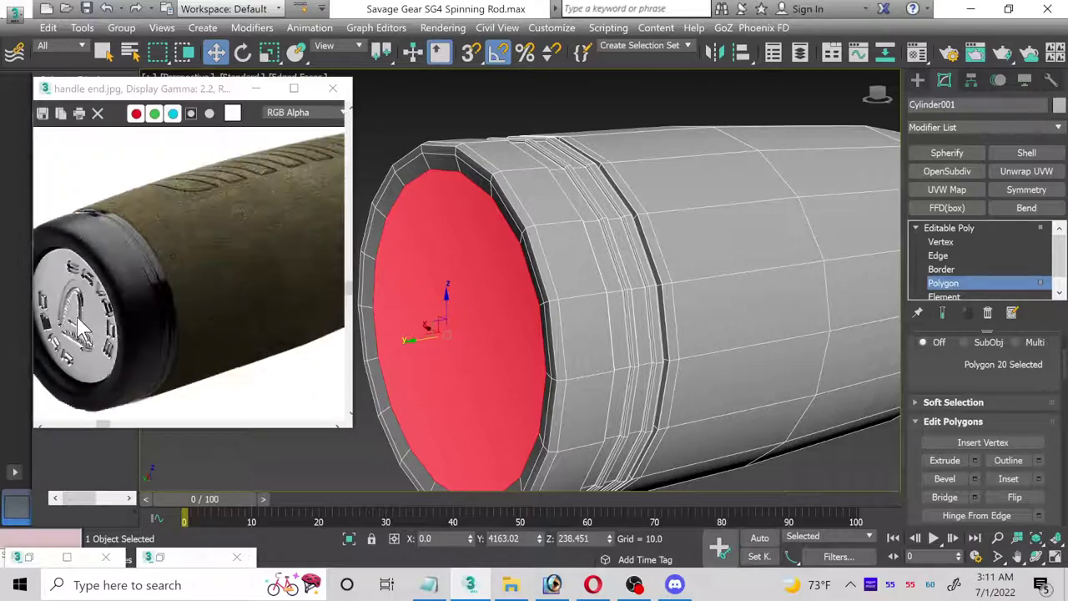
scroll(196, 286, down, 2)
scroll(267, 258, up, 2)
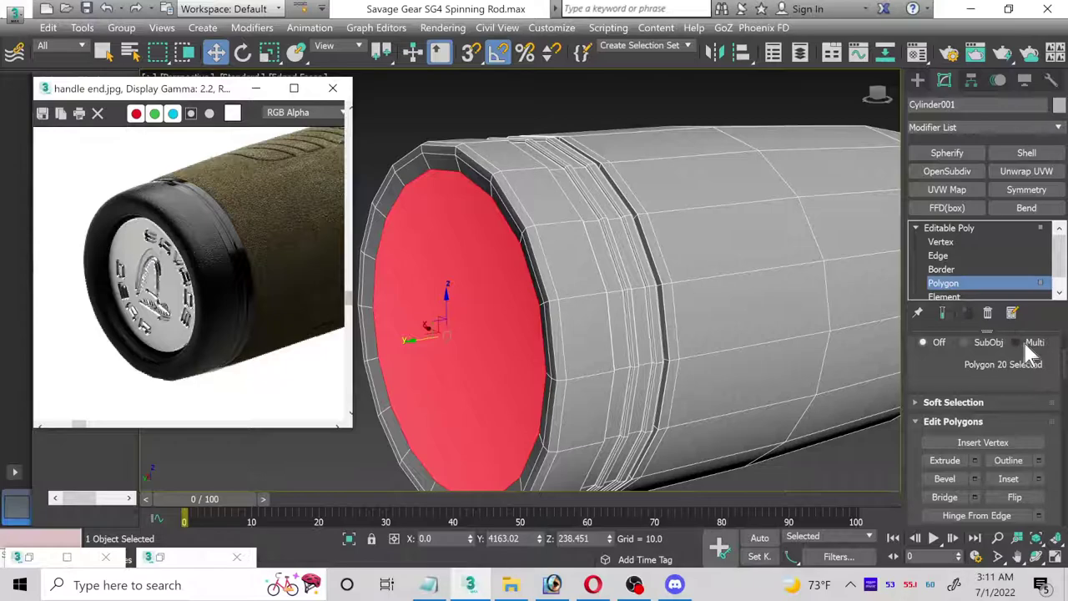
scroll(1023, 401, up, 3)
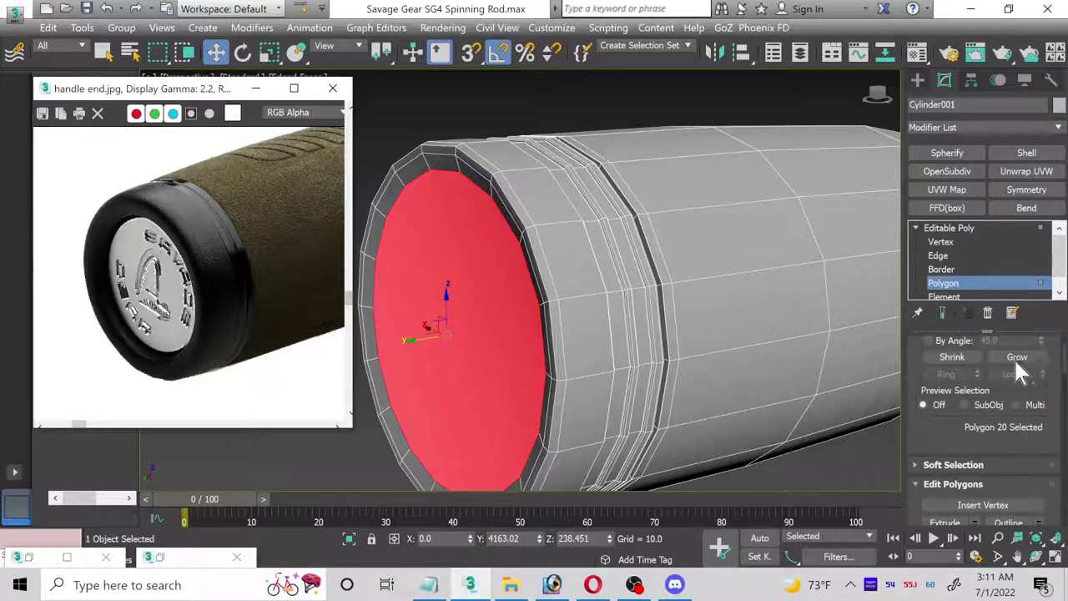
click(1016, 361)
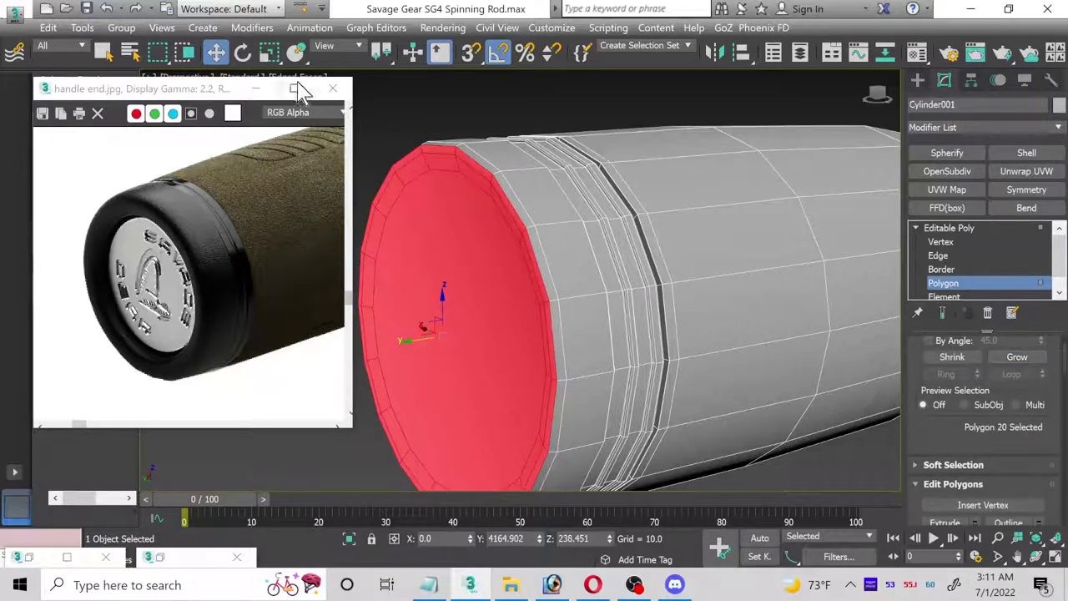
click(270, 55)
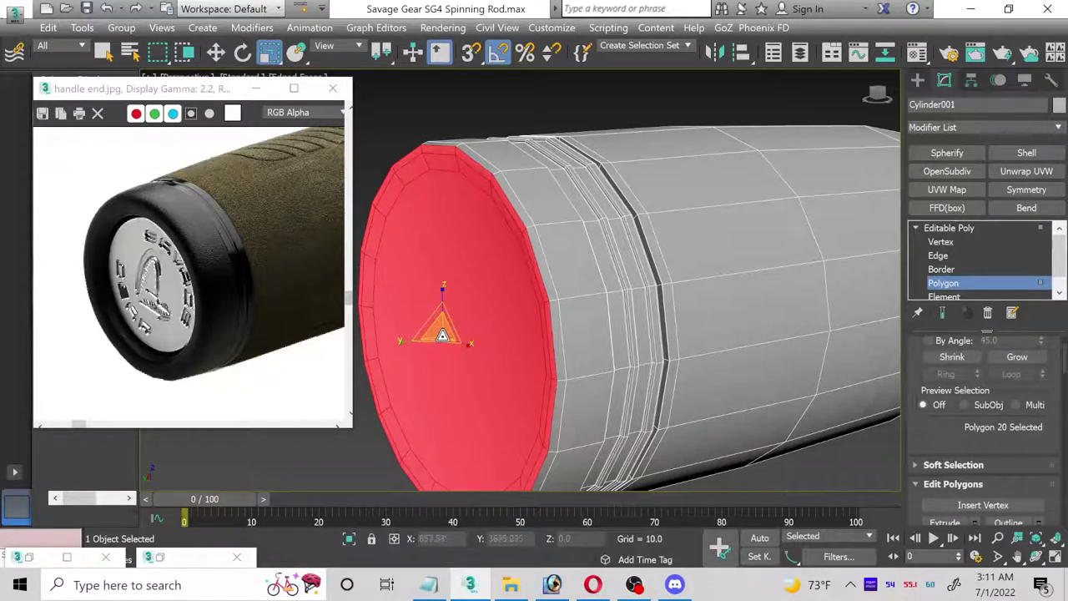
drag(443, 333, 433, 335)
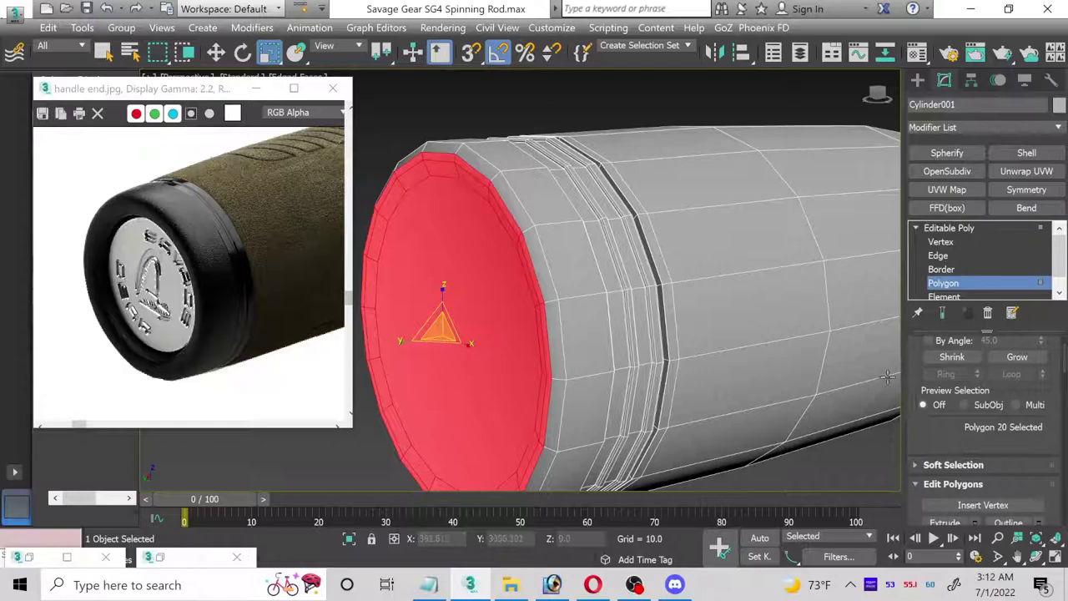
- Grow the selection over the chamfered rim, scale it down slightly, and return the selection to the recessed cap face
click(998, 358)
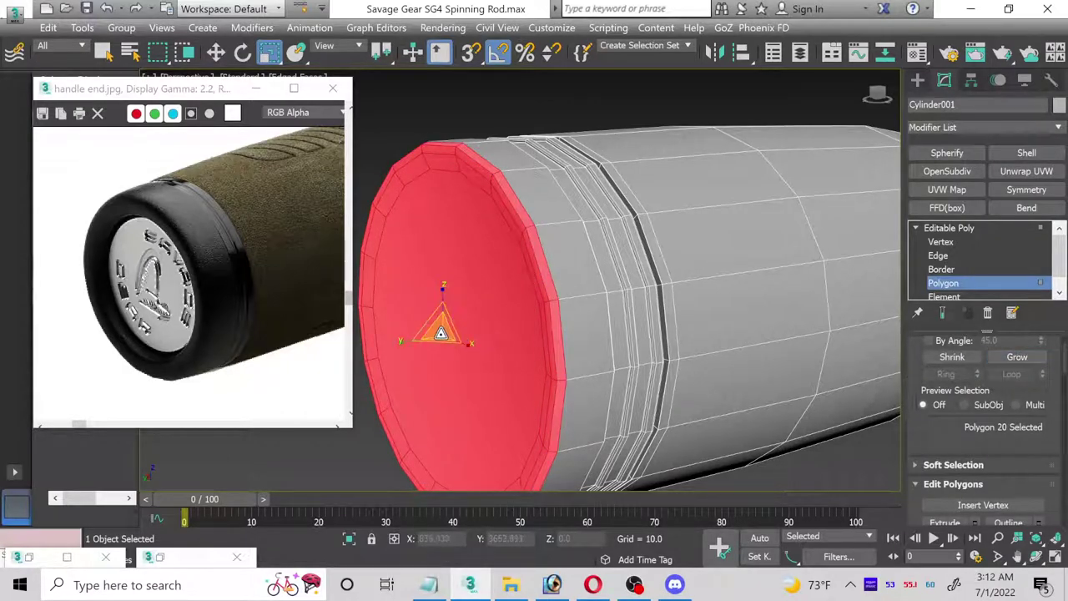
drag(441, 334, 436, 334)
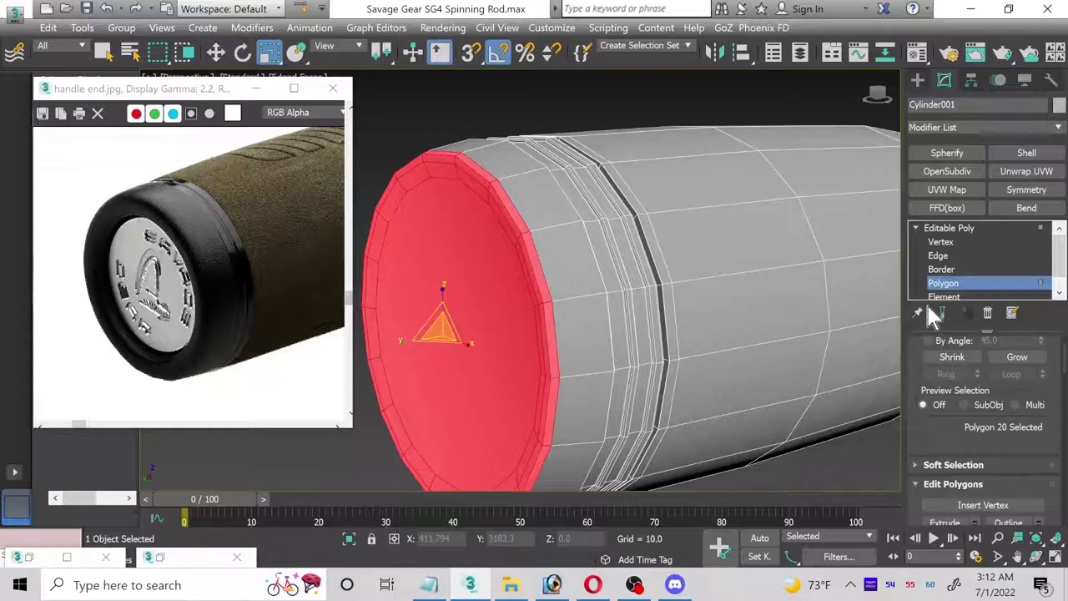
key(ctrl+y)
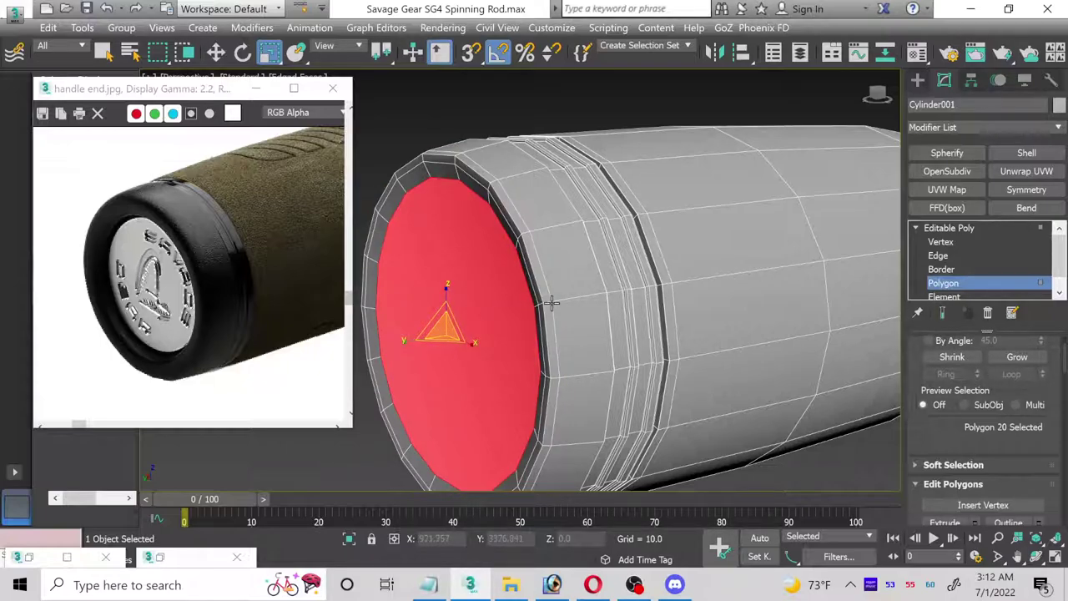
- Inset the recessed cap face by 4.456 following the handle end reference, and scale the inset face down slightly
scroll(151, 365, up, 2)
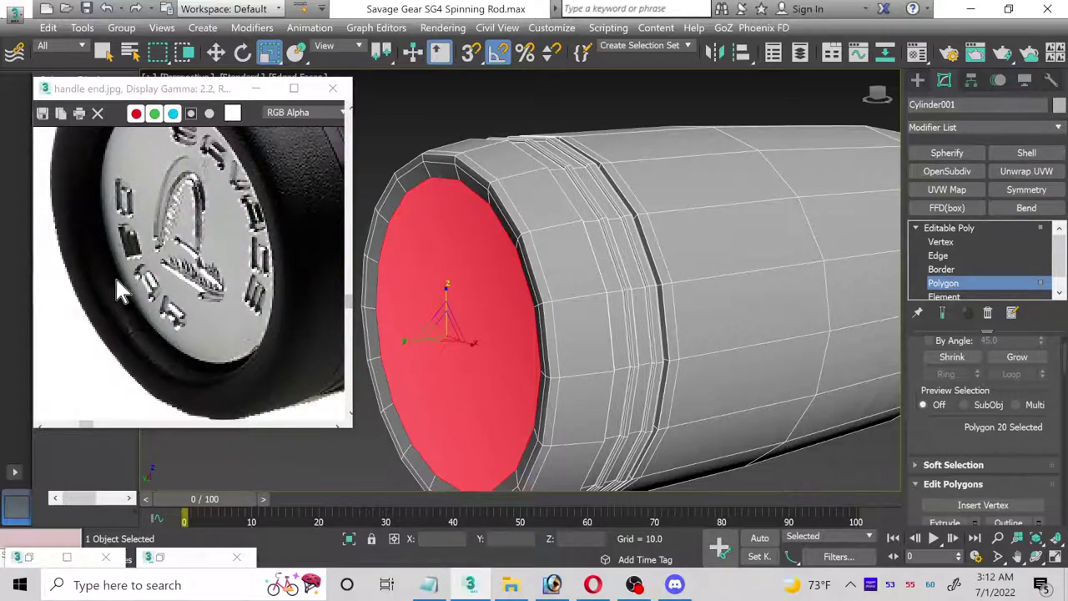
scroll(954, 465, down, 2)
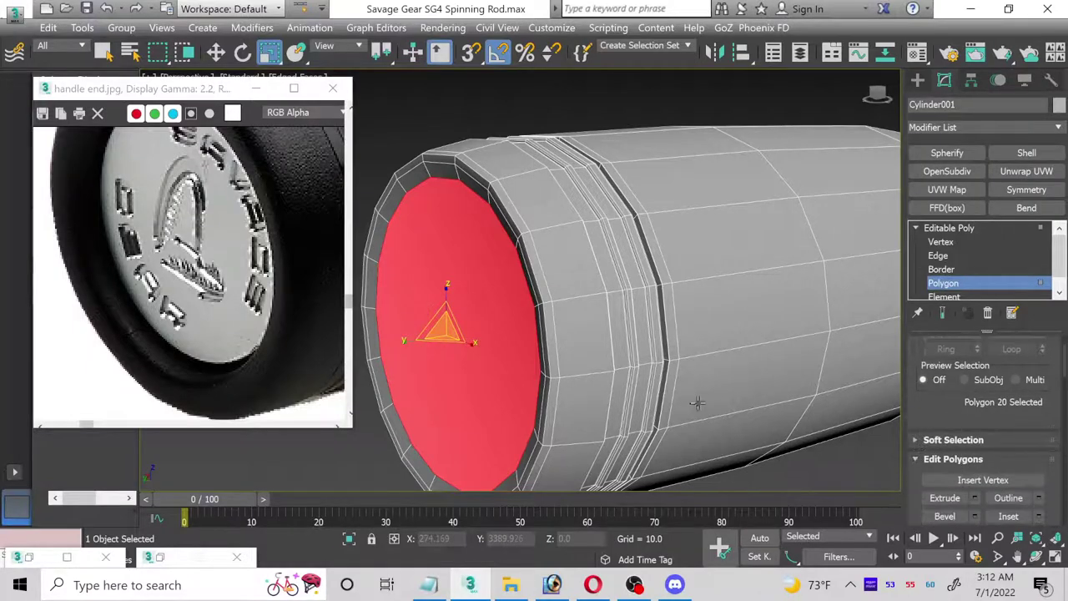
scroll(213, 259, down, 3)
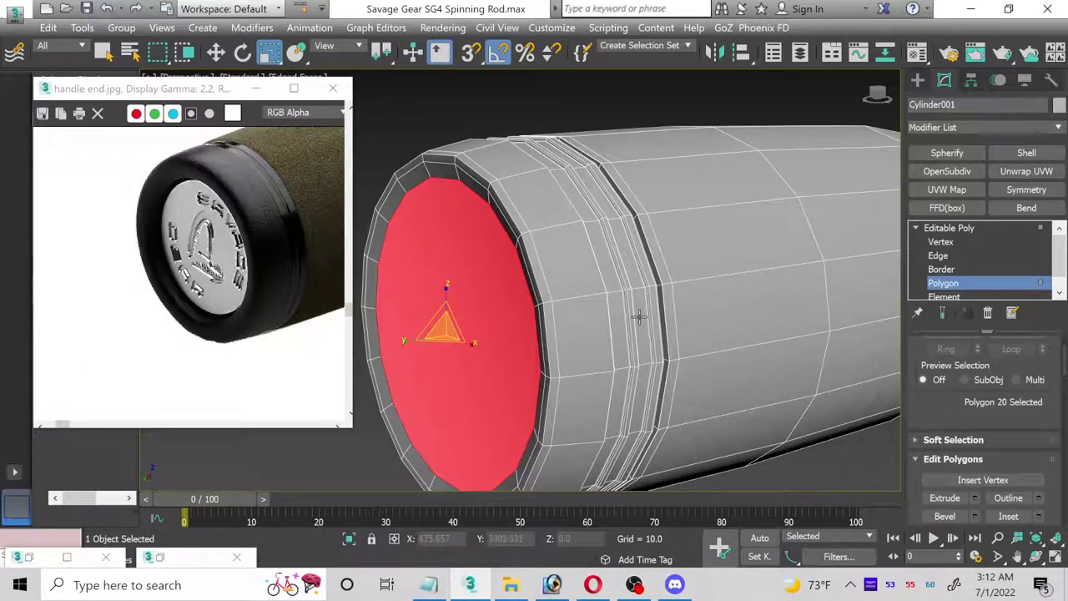
click(1039, 516)
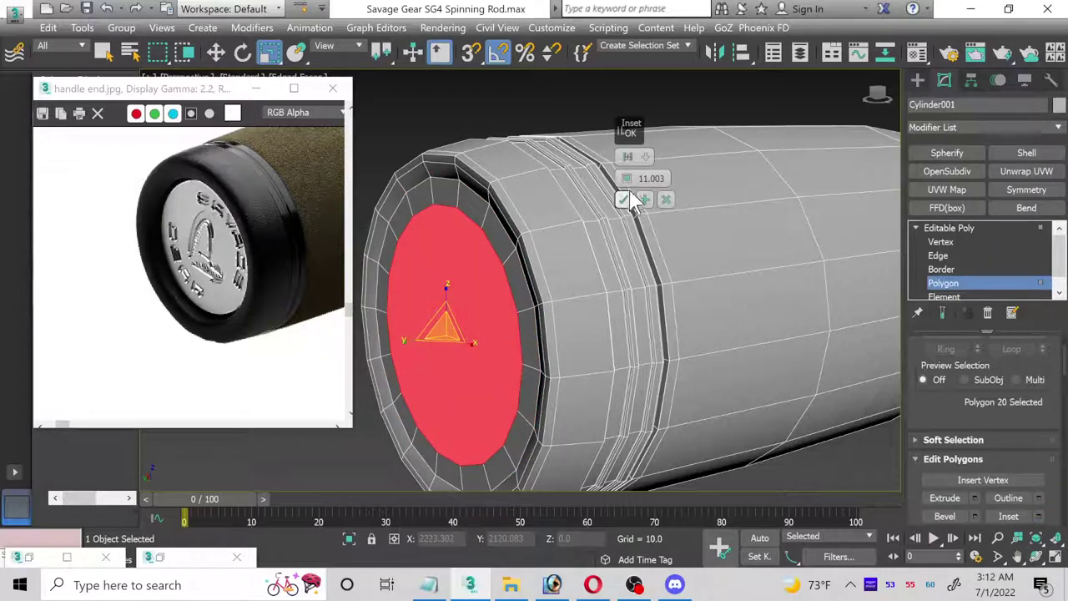
drag(627, 179, 631, 216)
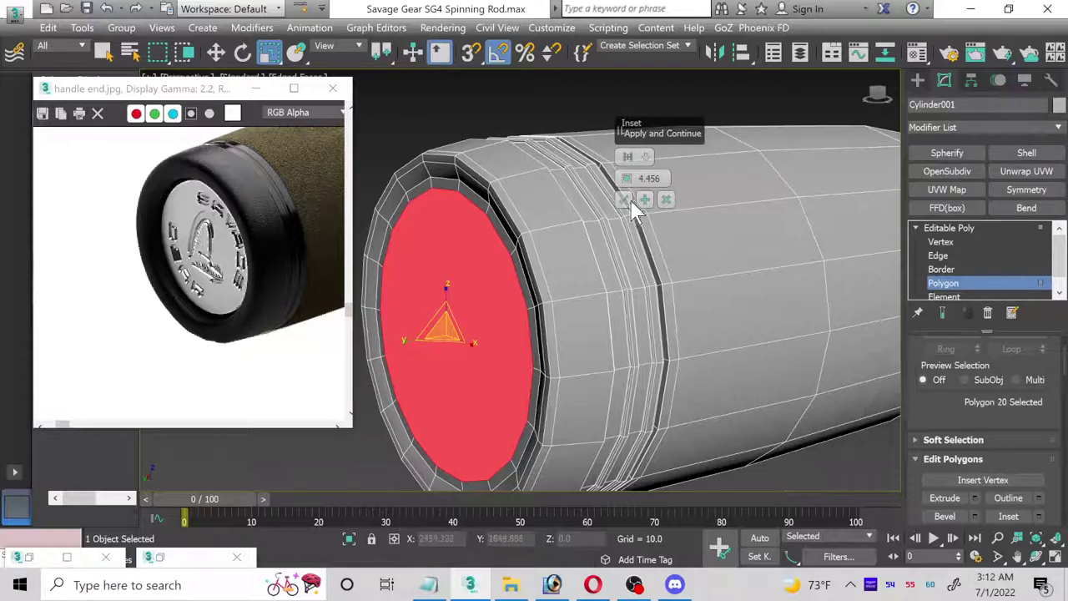
click(626, 199)
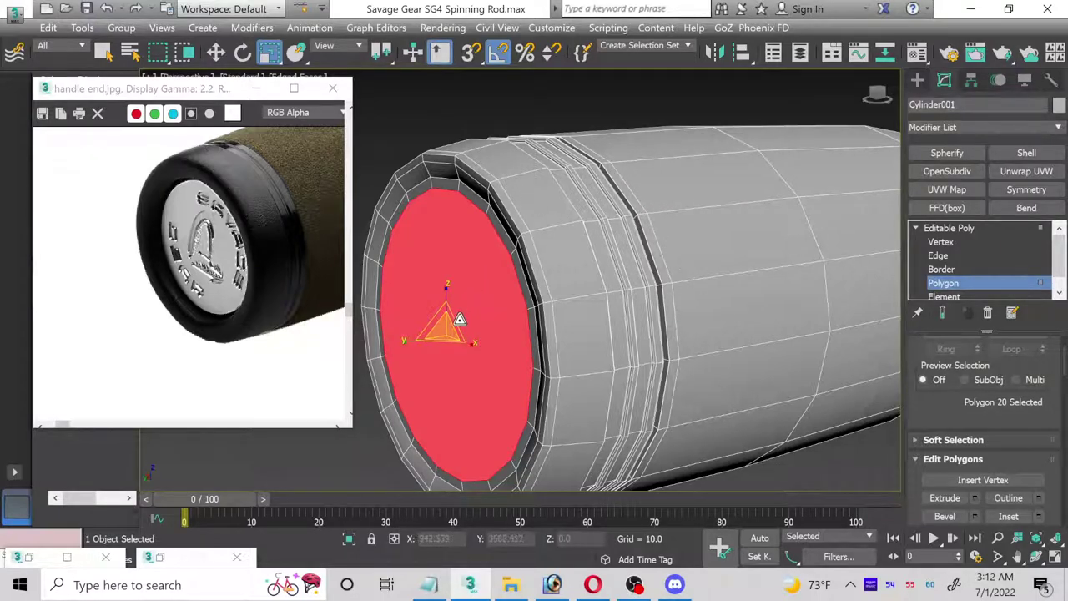
drag(446, 330, 447, 339)
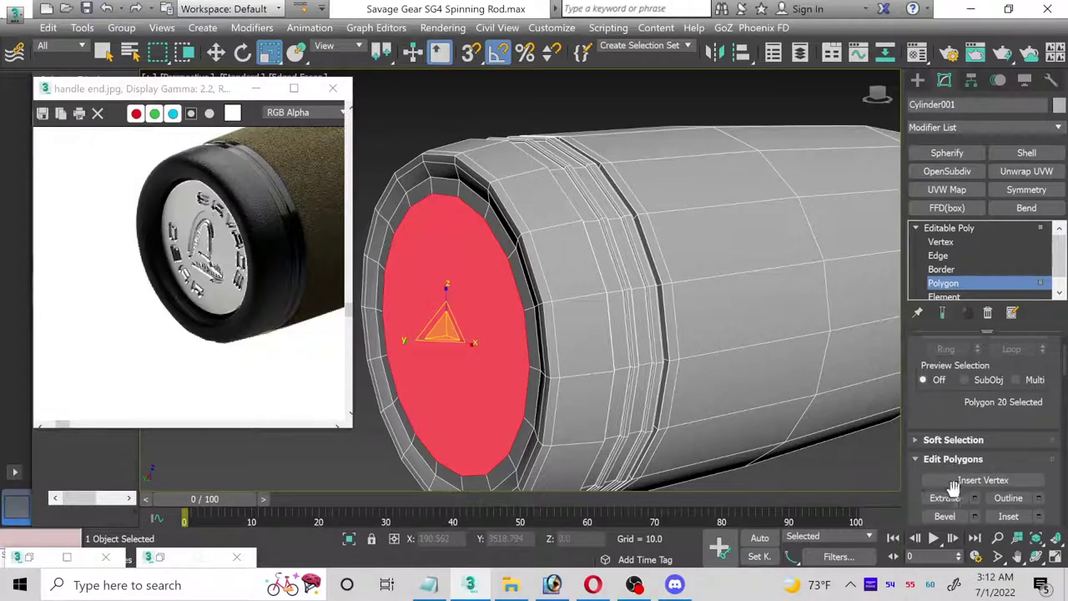
- Extrude the recessed cap face slightly inward, and inset it by 3.183
click(975, 497)
drag(633, 178, 624, 205)
click(624, 200)
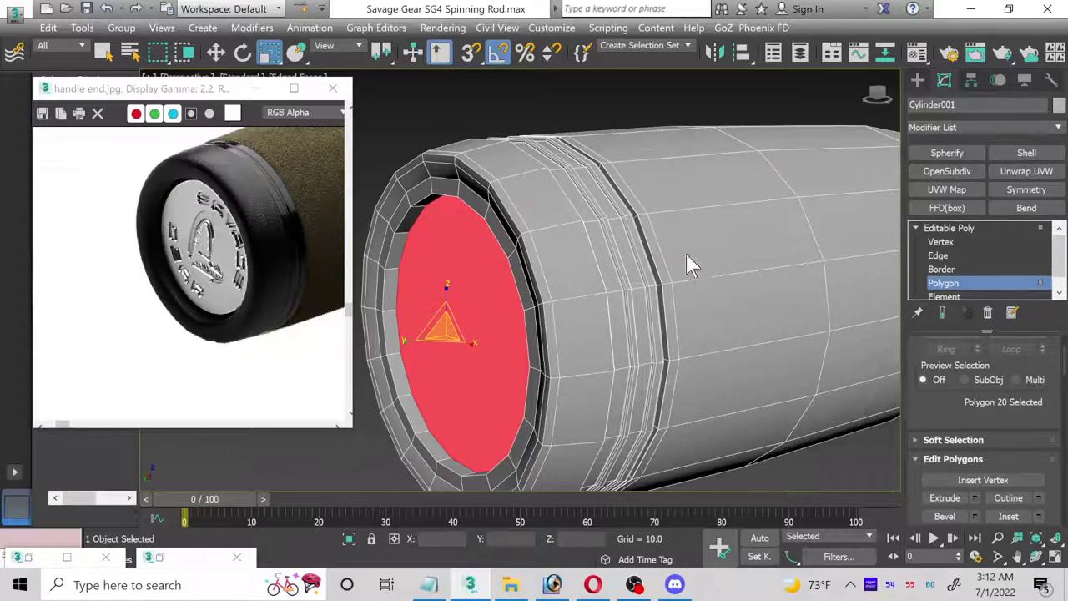
click(1040, 516)
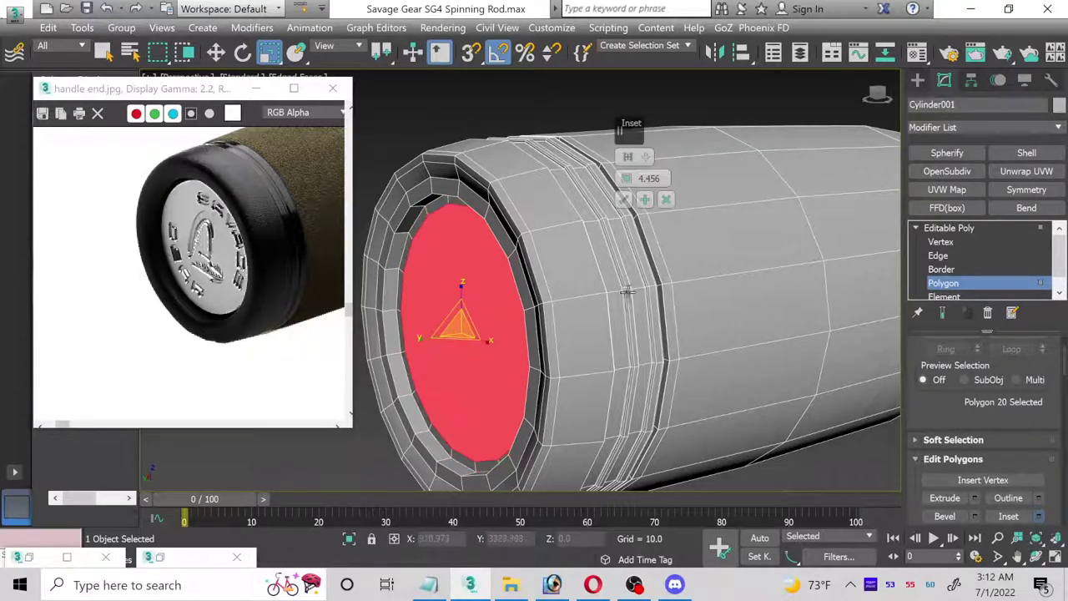
click(624, 200)
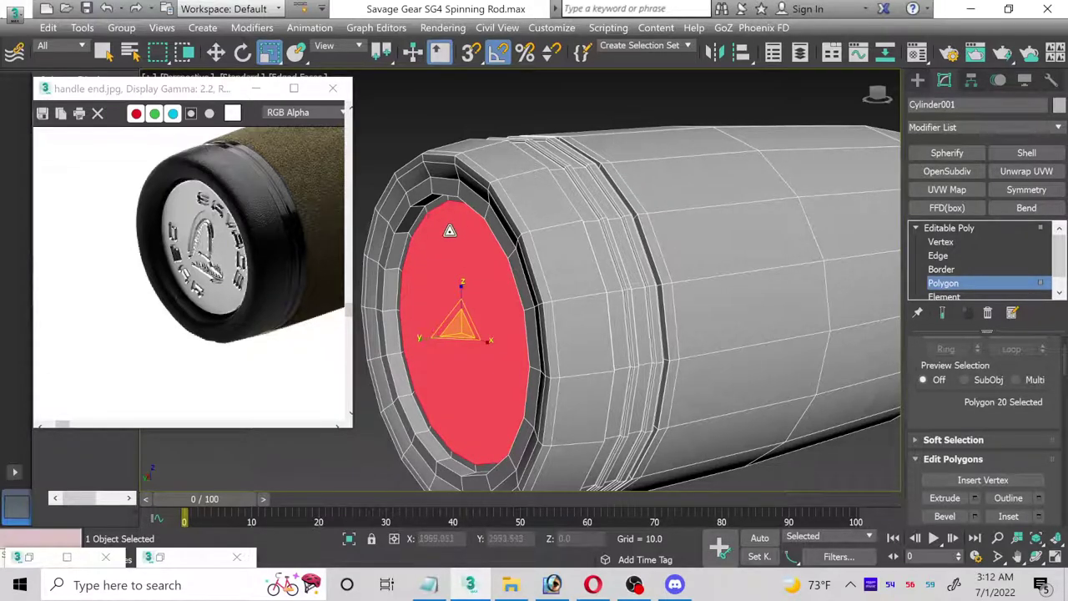
- Select the edge loop at the inner corner of the cap recess and chamfer it by 0.617 with 2 segments
middle_drag(425, 231, 543, 224)
click(939, 256)
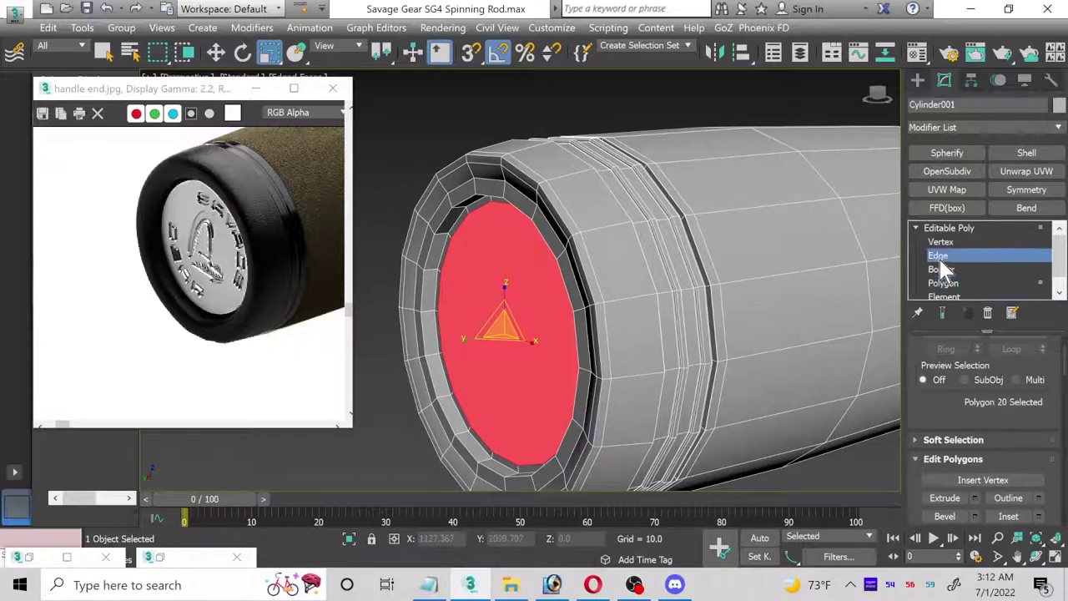
scroll(447, 242, up, 5)
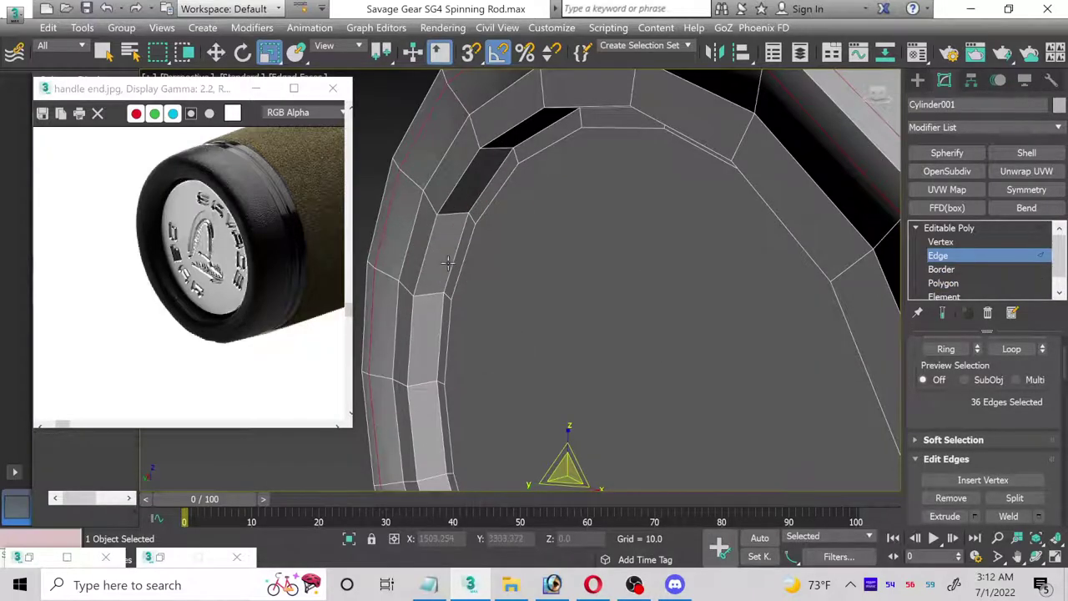
double_click(450, 264)
scroll(913, 426, down, 3)
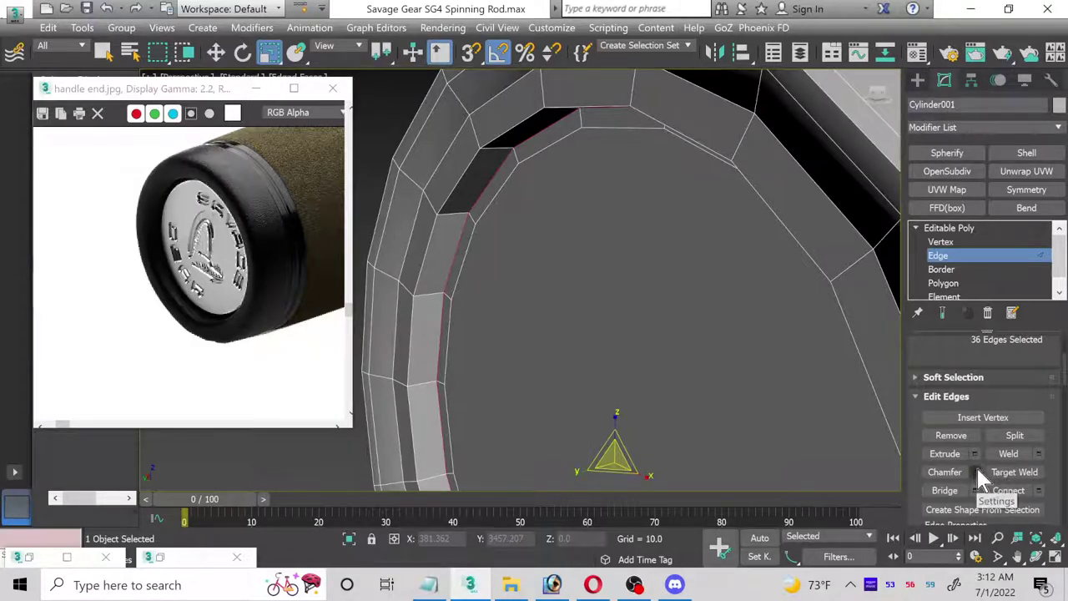
click(975, 472)
drag(635, 192, 625, 193)
click(625, 201)
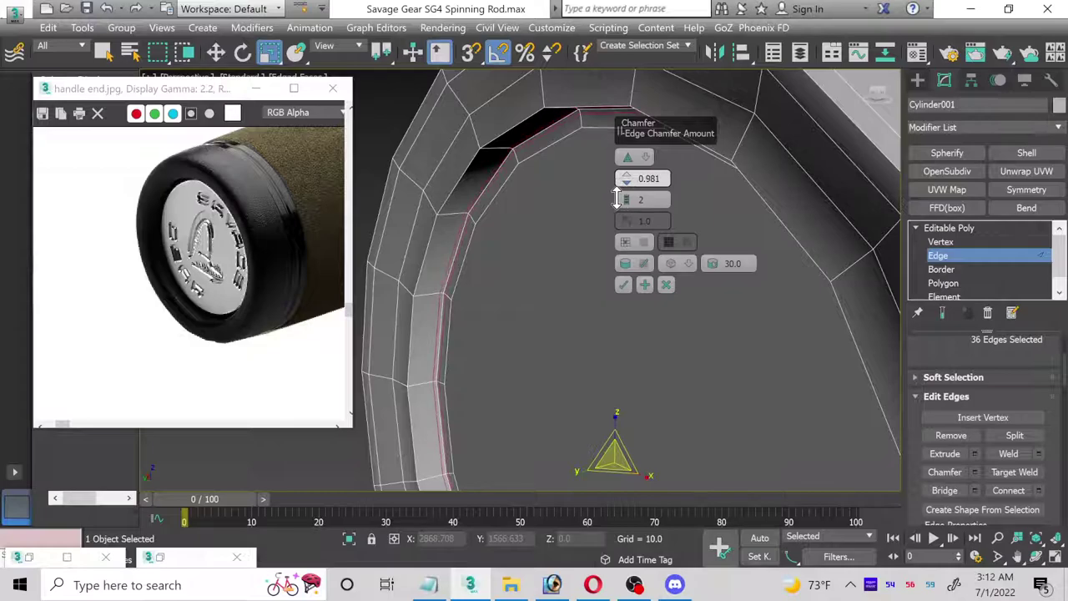
click(623, 285)
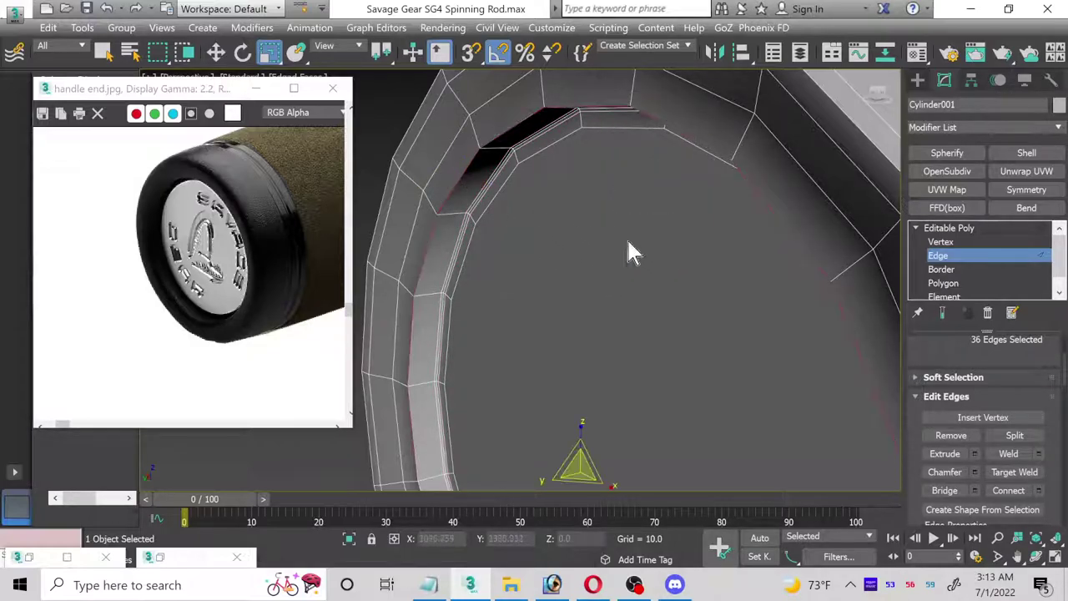
- Chamfer the edge loop at the front lip of the cap recess by 4.345 with 2 segments
click(974, 472)
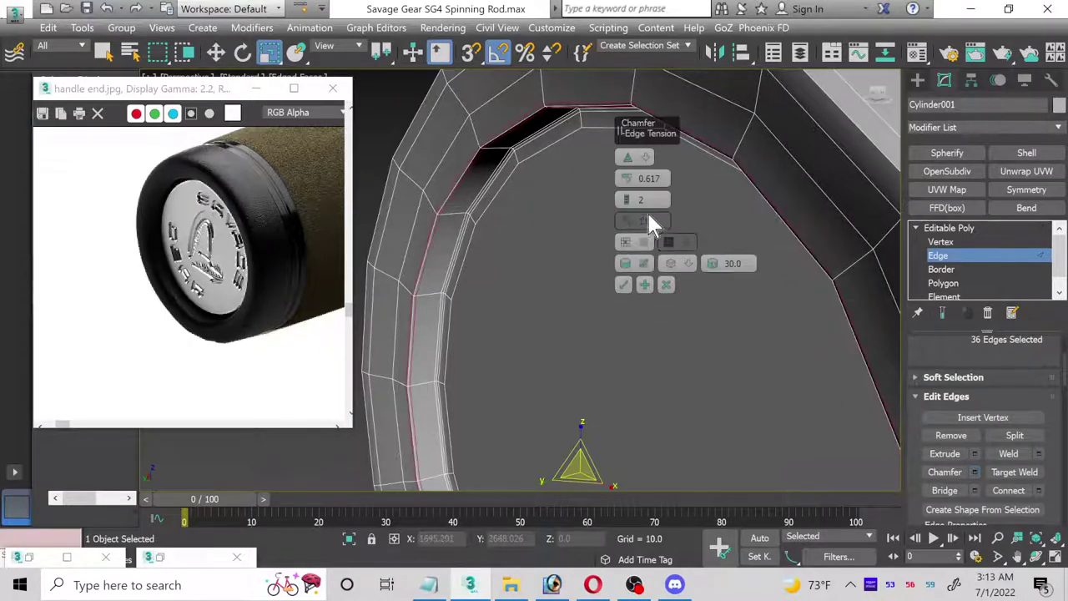
mouse_move(628, 186)
mouse_down()
mouse_move(628, 159)
mouse_move(628, 178)
mouse_up()
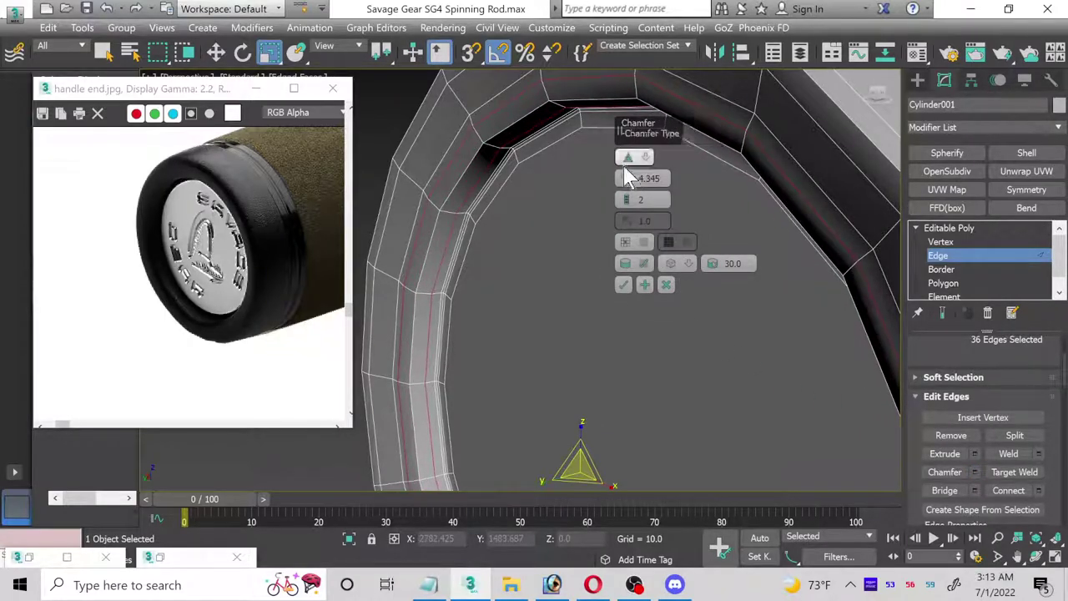
click(624, 284)
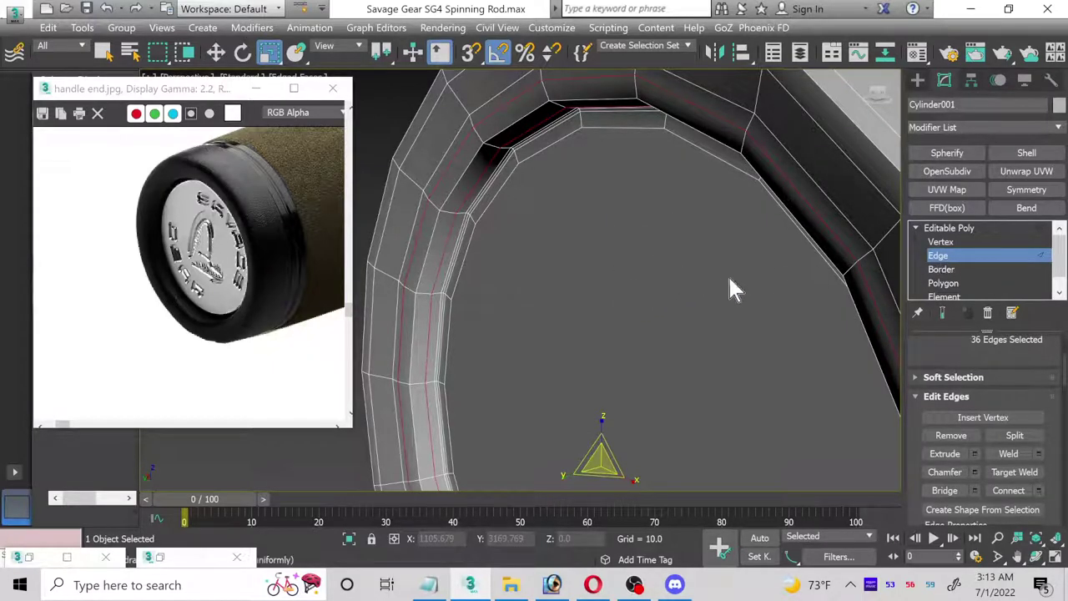
key(2)
- Select the flat cap face and inset it twice by 21.097 to divide it into concentric rings around a small centre face
scroll(752, 270, down, 5)
alt+middle_drag(651, 286, 634, 251)
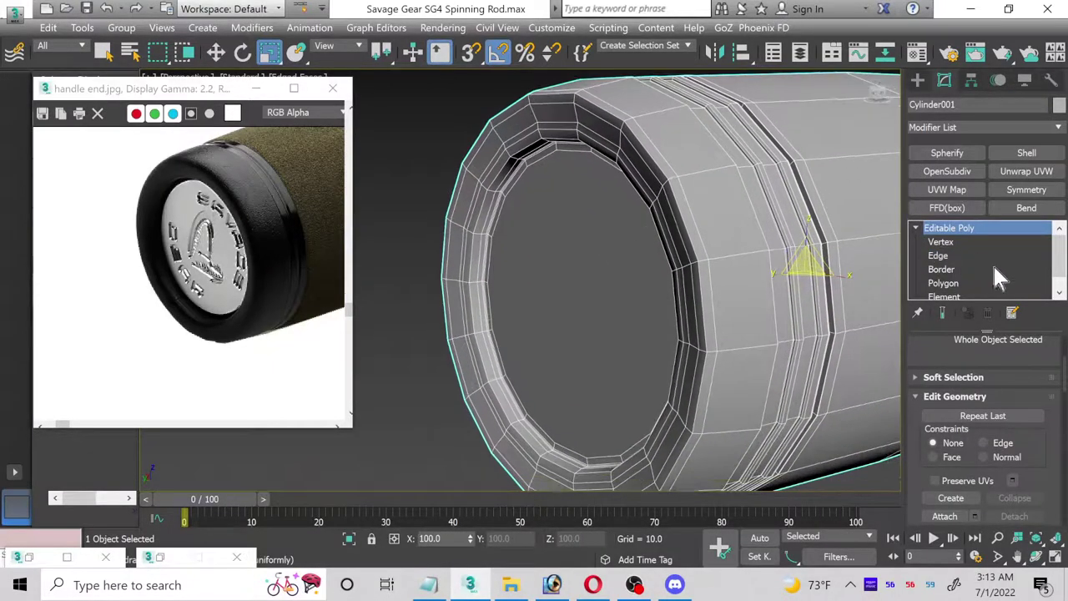
click(948, 283)
click(618, 288)
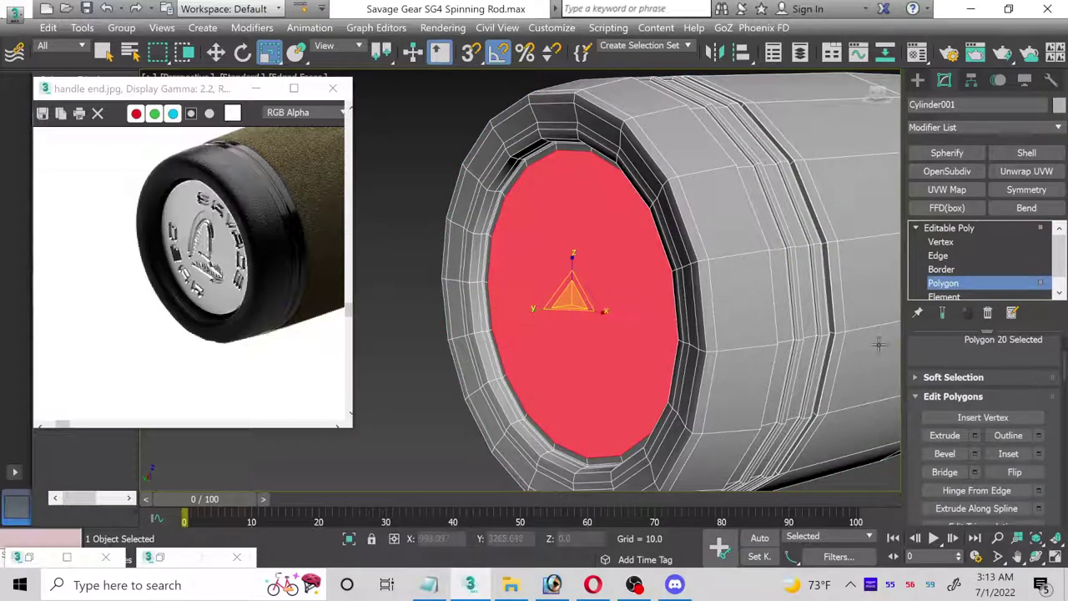
click(1038, 453)
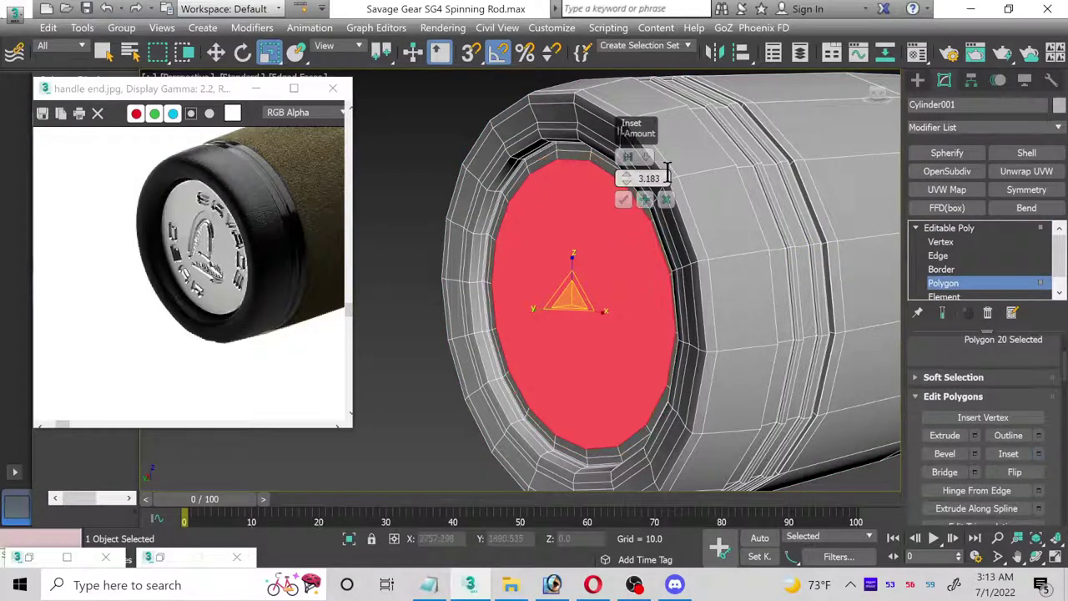
drag(631, 180, 630, 100)
click(646, 198)
click(627, 198)
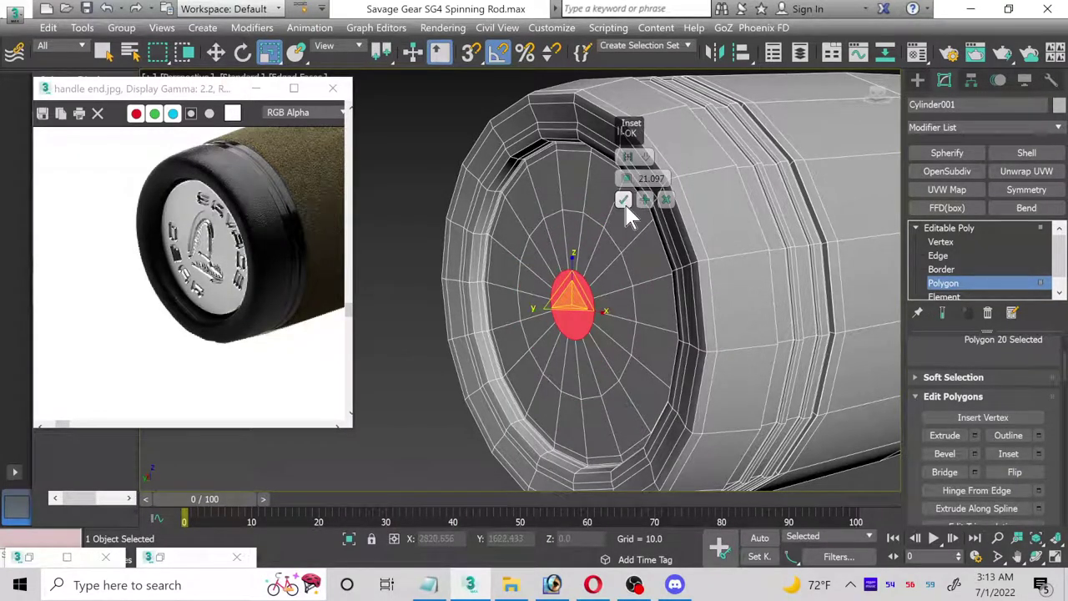
click(958, 284)
- Apply an OpenSubdiv modifier to the handle, deselect it, and compare the smoothed butt end with the reference image
alt+middle_drag(525, 208, 573, 184)
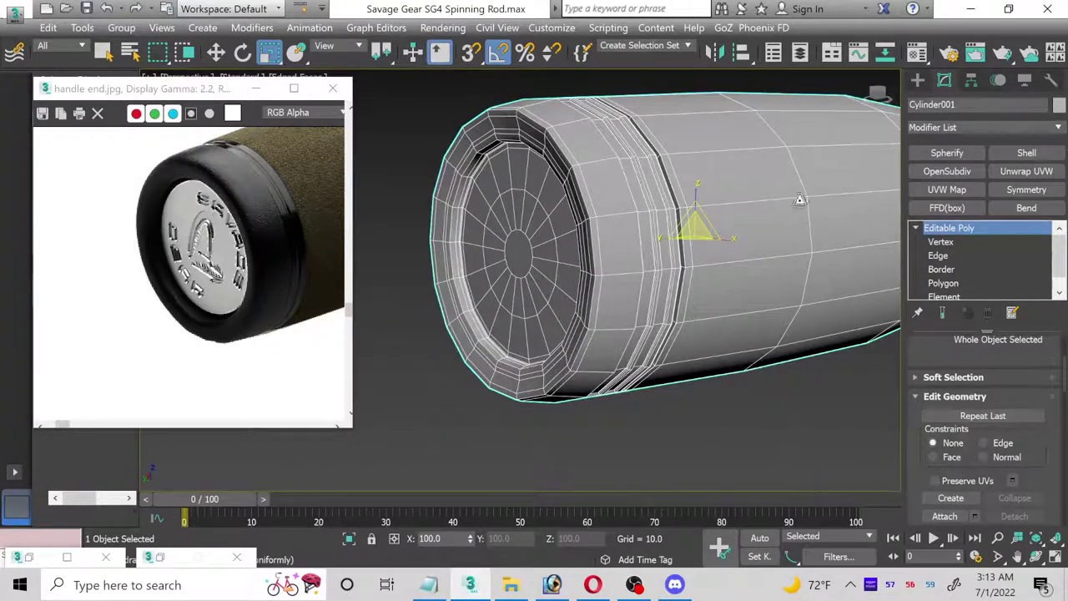
click(951, 173)
click(643, 409)
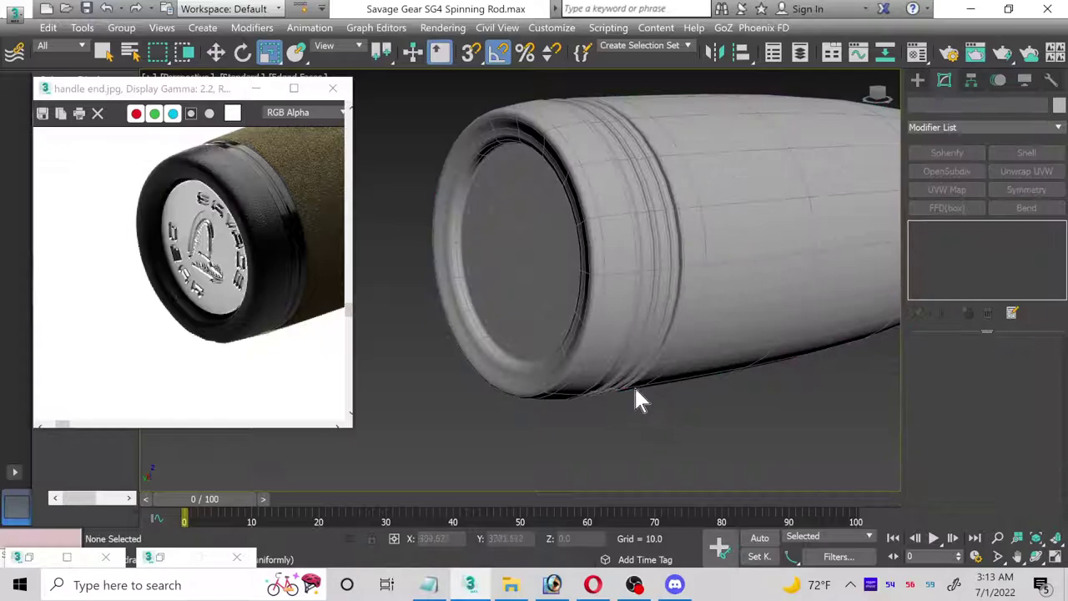
scroll(425, 200, down, 5)
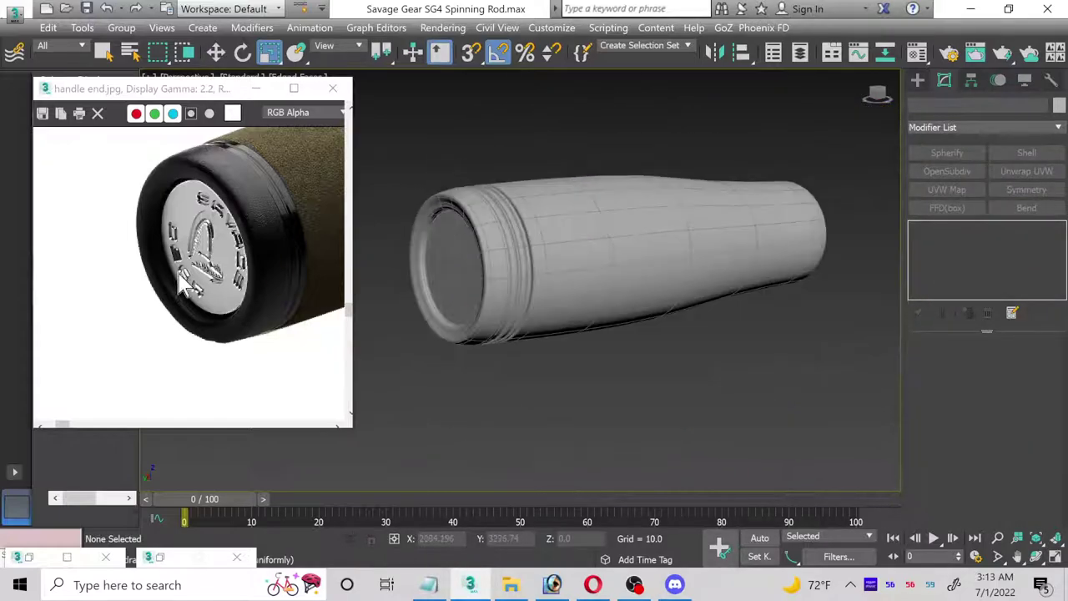
scroll(445, 225, up, 3)
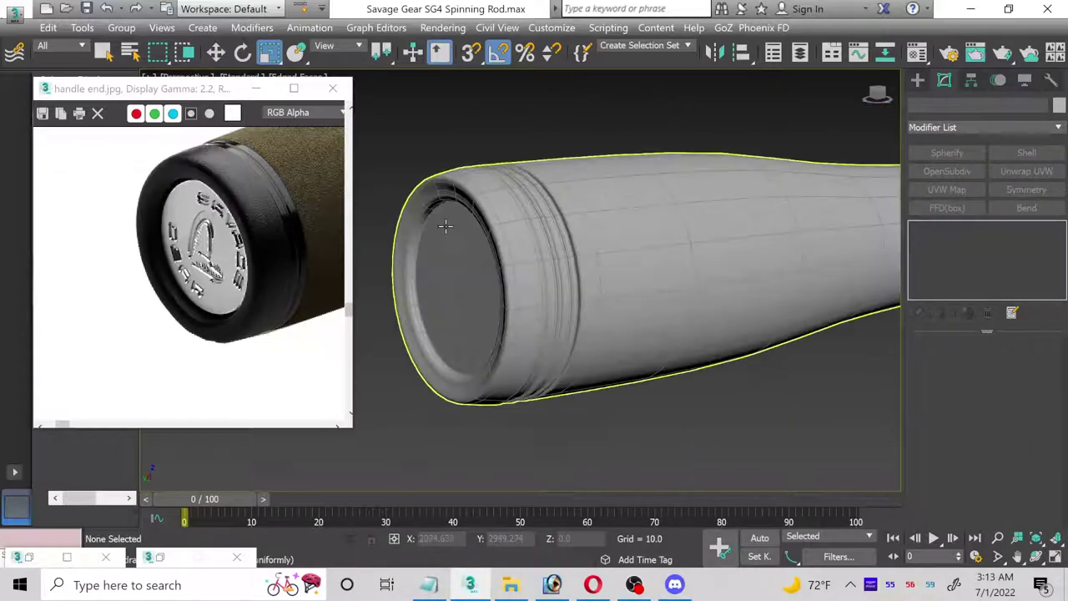
scroll(459, 196, up, 2)
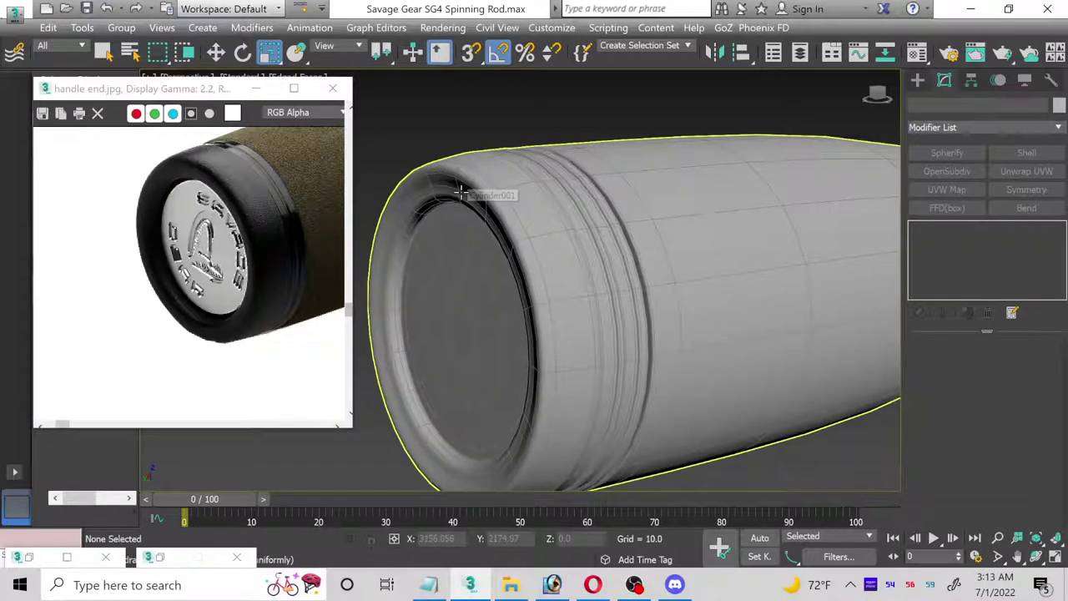
- Select the outer edge loop of the chamfered recess lip and move it about 2.07 along the Y axis
click(466, 192)
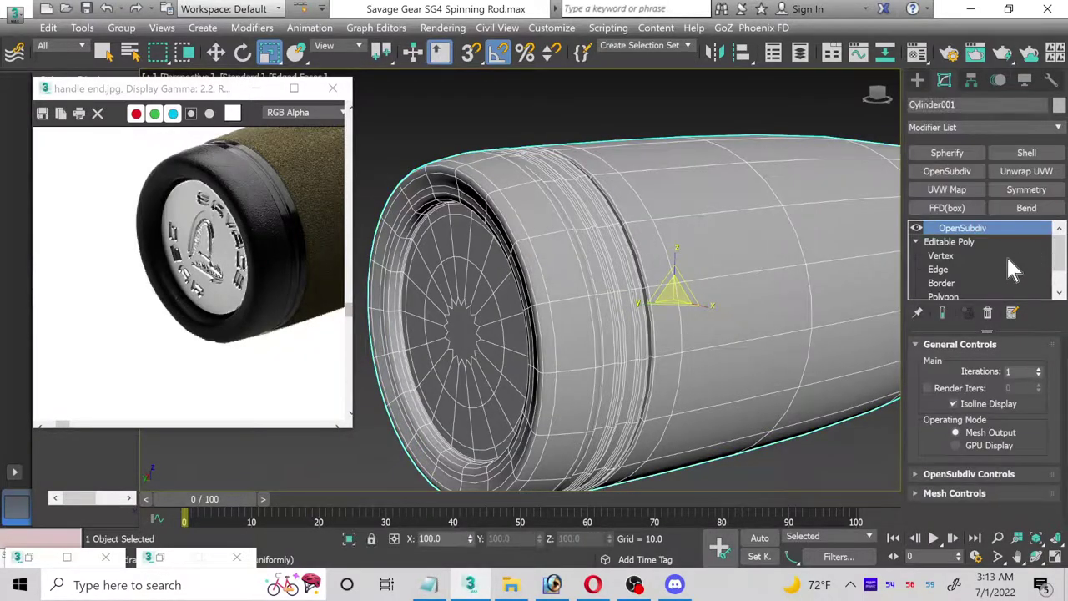
click(928, 269)
scroll(445, 186, up, 4)
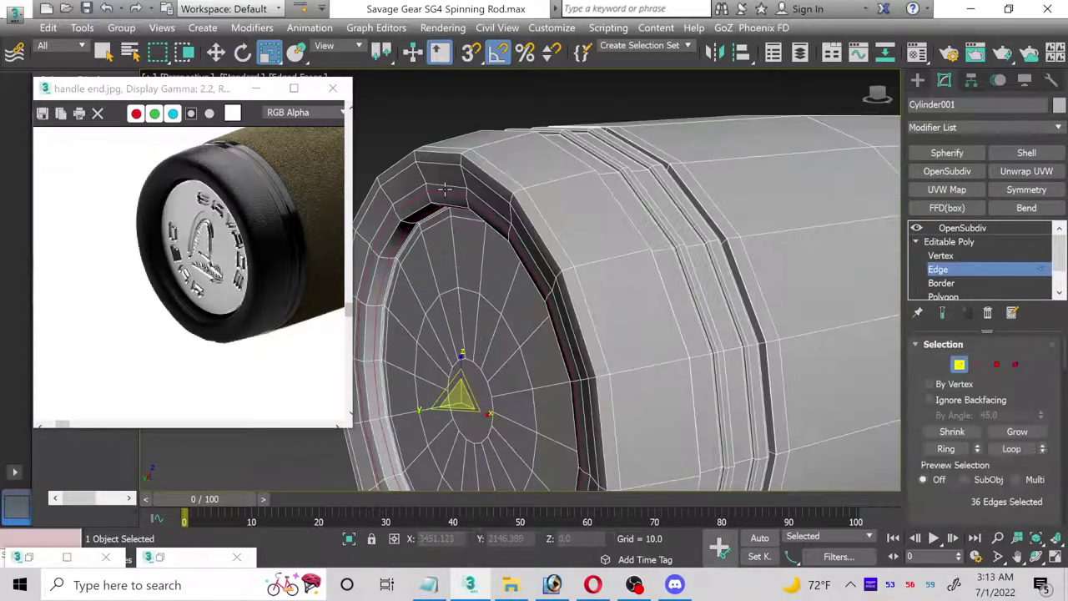
alt+middle_drag(438, 184, 519, 251)
alt+middle_drag(492, 346, 467, 276)
click(216, 53)
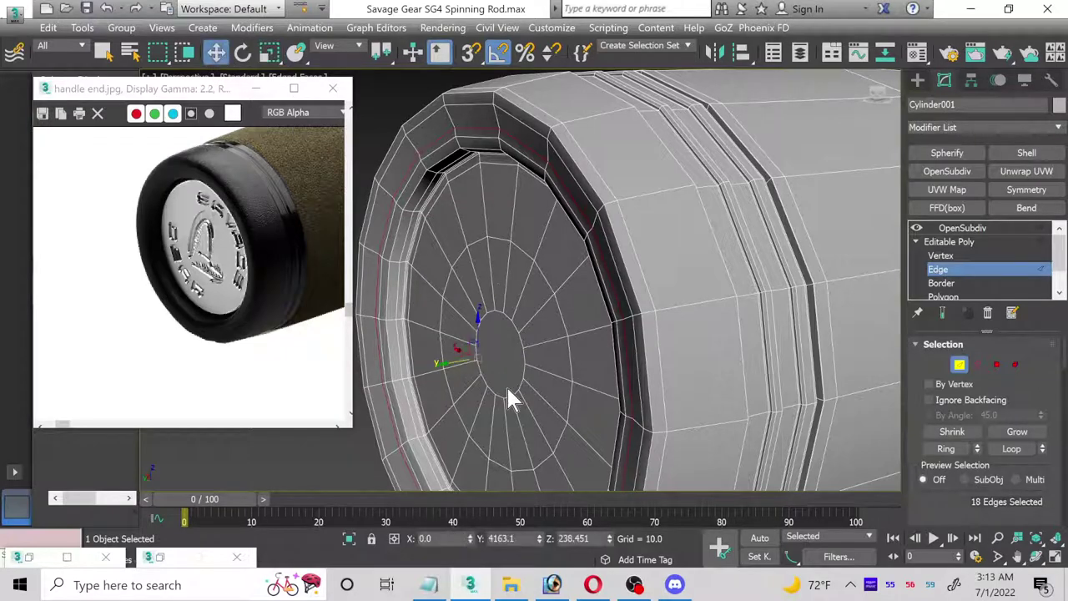
drag(446, 363, 441, 358)
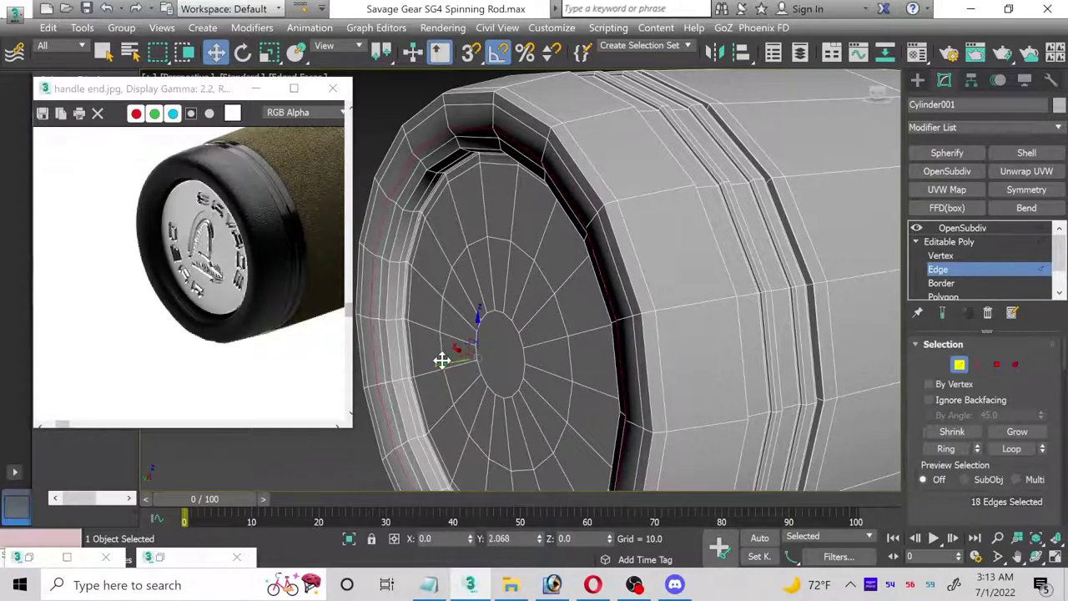
- Select the ring of polygons on the butt rim's front and grow the selection by one ring on each side
scroll(993, 288, down, 1)
click(950, 267)
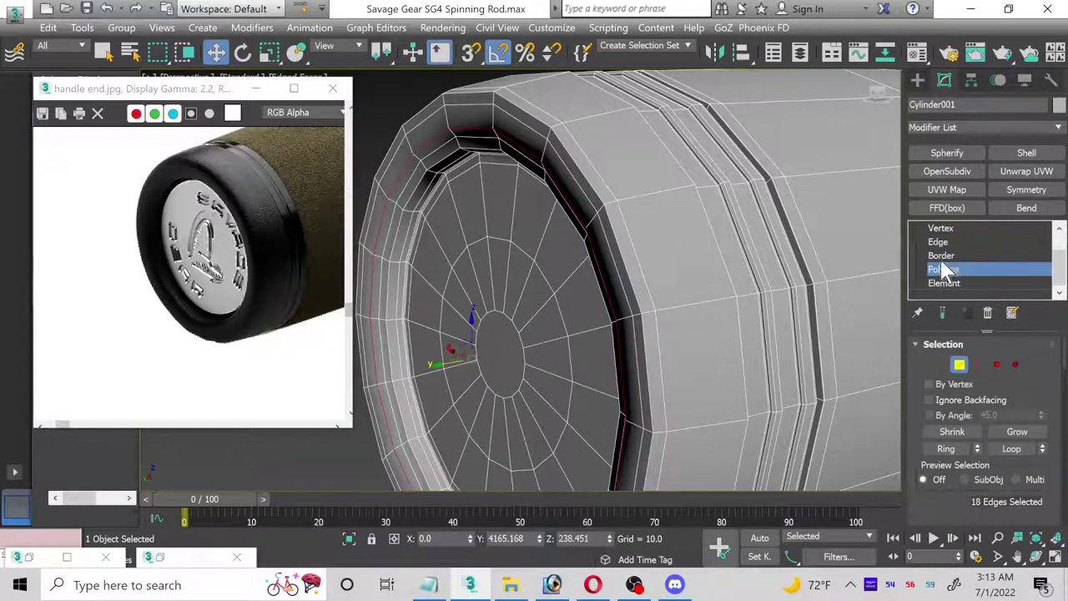
click(471, 115)
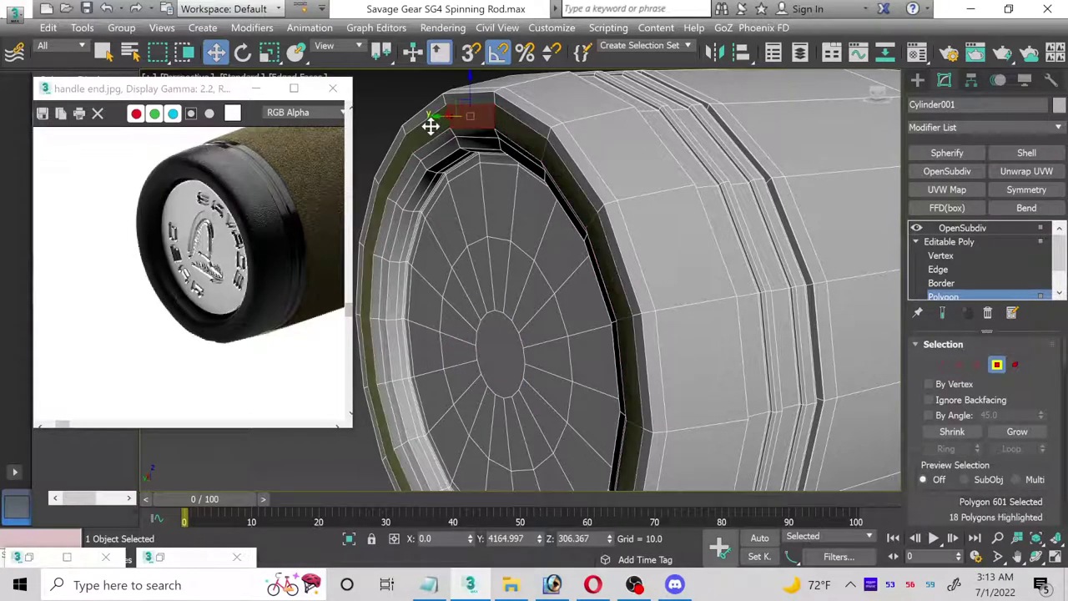
shift+click(426, 133)
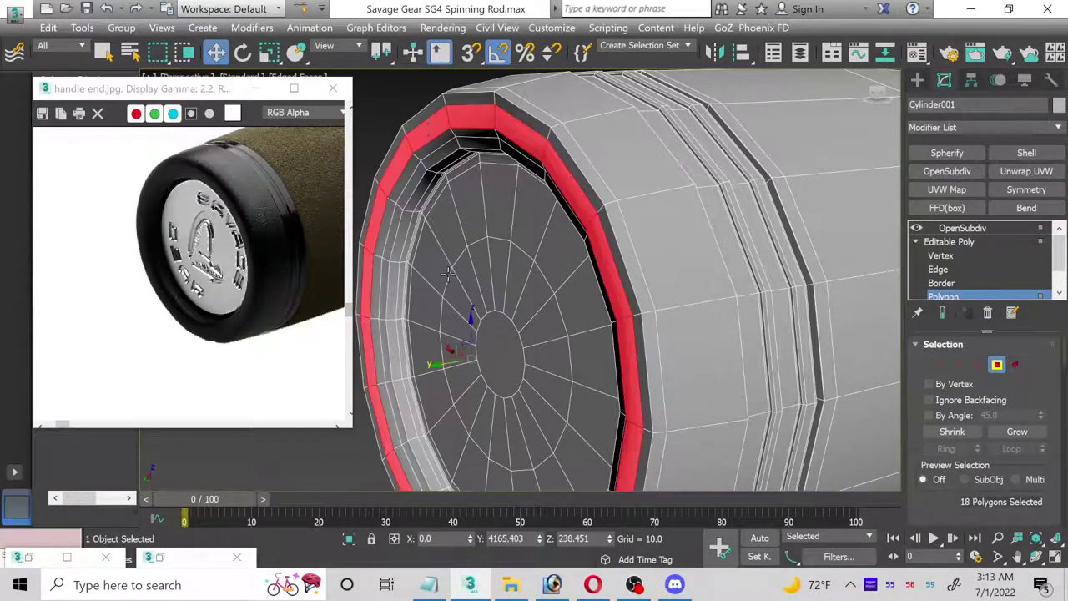
scroll(474, 184, down, 4)
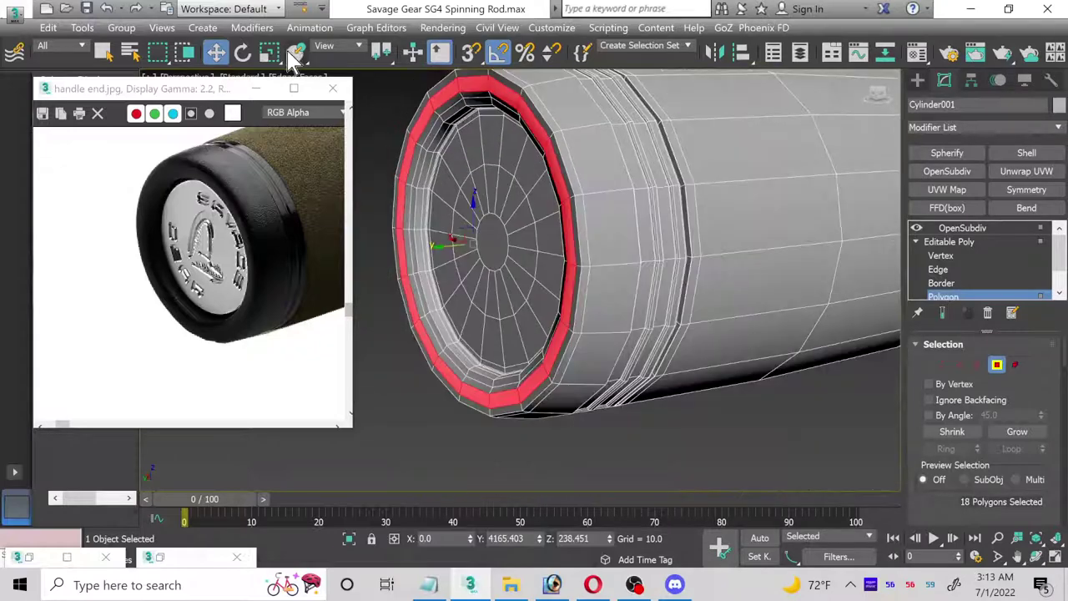
click(275, 56)
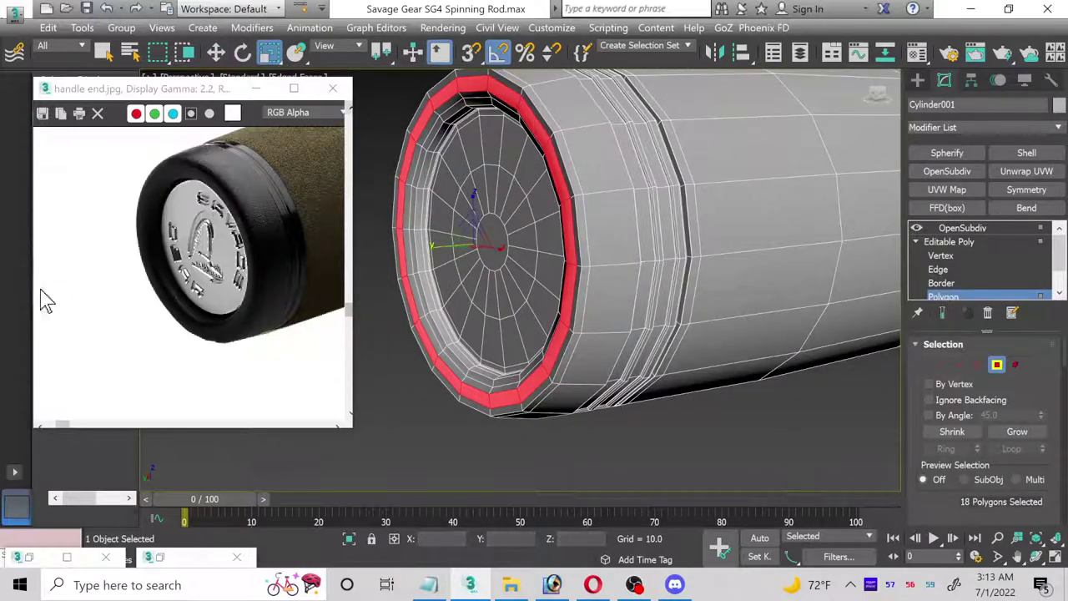
click(1011, 430)
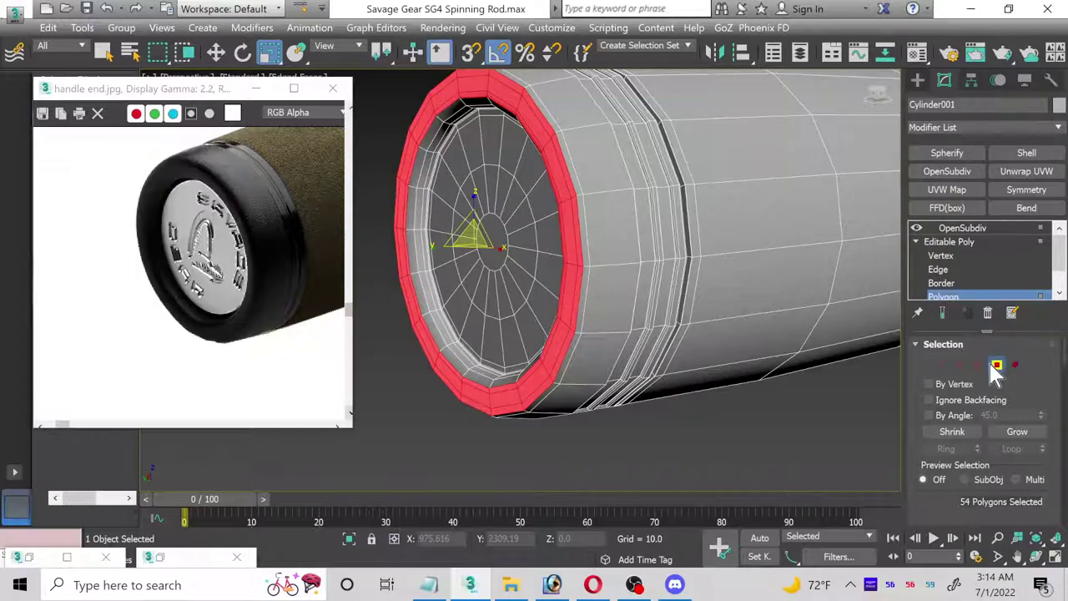
click(996, 367)
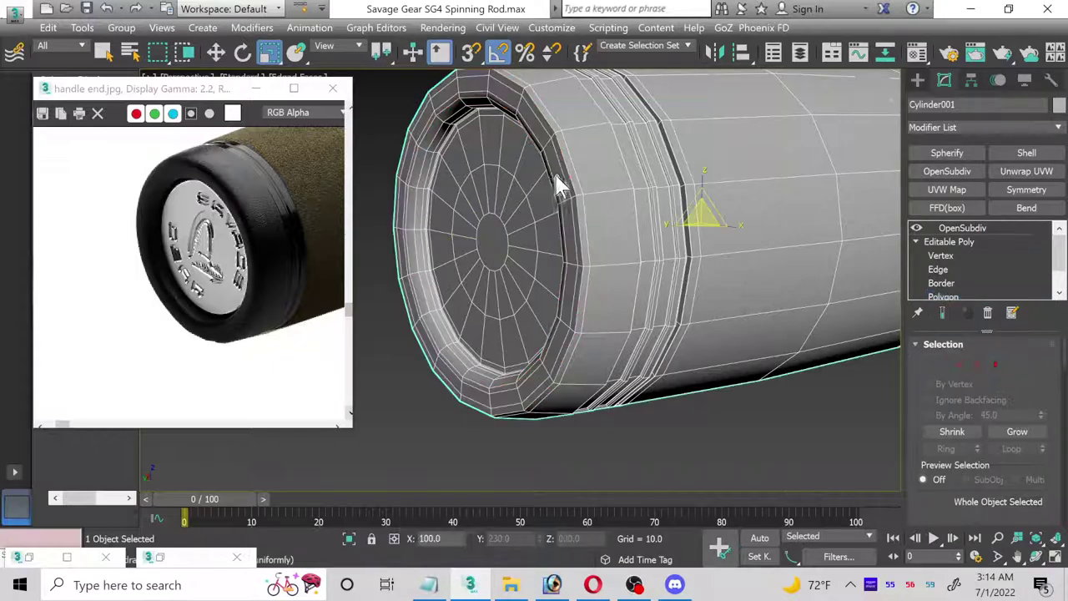
- Return the handle to its OpenSubdiv level, deselect it, and compare the smoothed rim and cap with the handle end reference
click(958, 228)
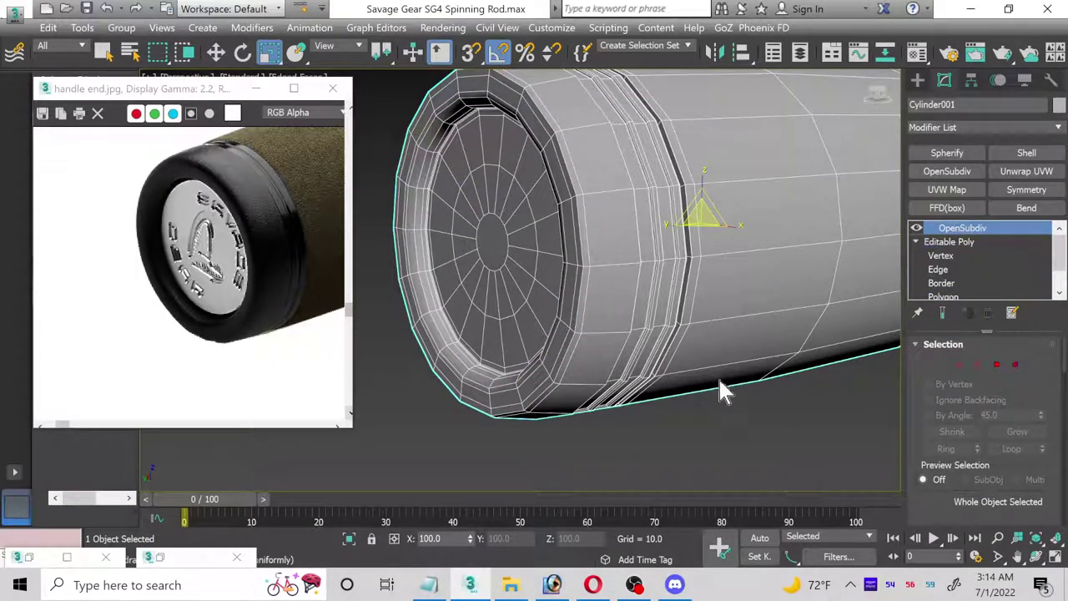
click(698, 434)
alt+middle_drag(438, 228, 431, 279)
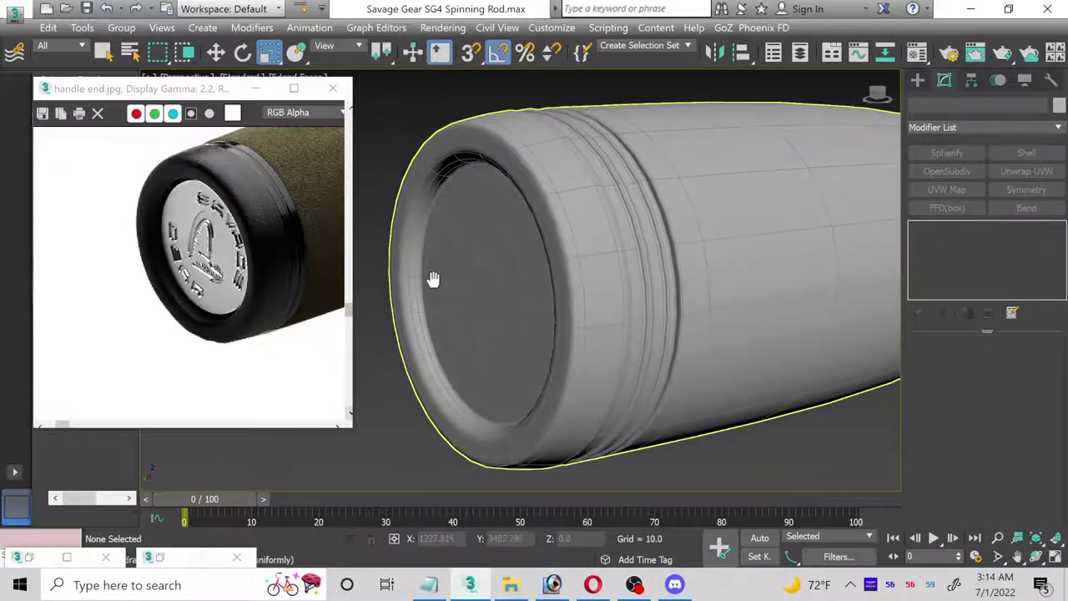
scroll(171, 200, up, 4)
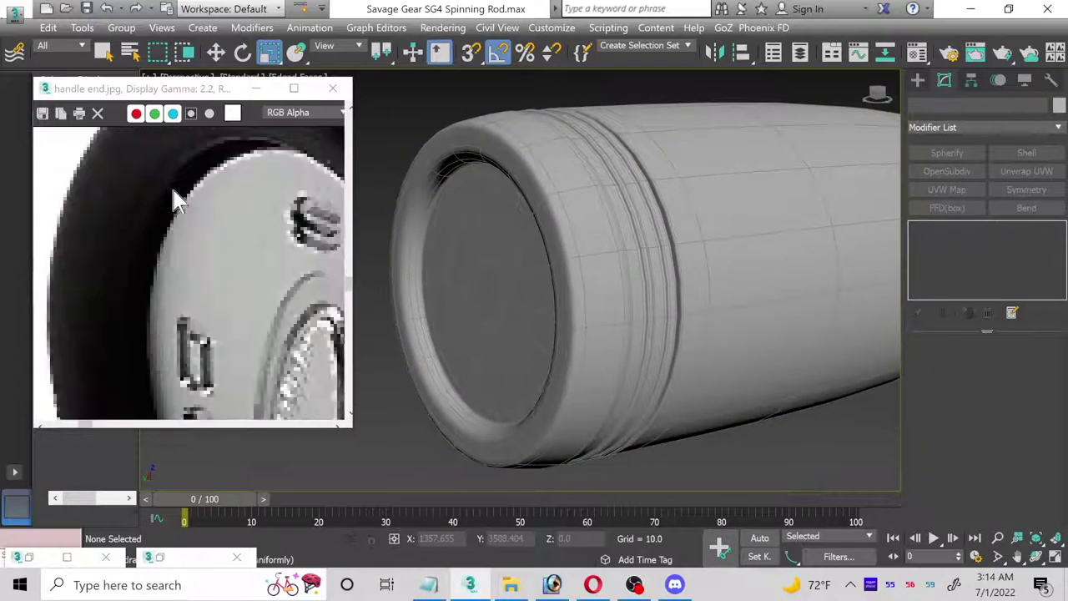
scroll(200, 190, down, 4)
scroll(568, 282, down, 5)
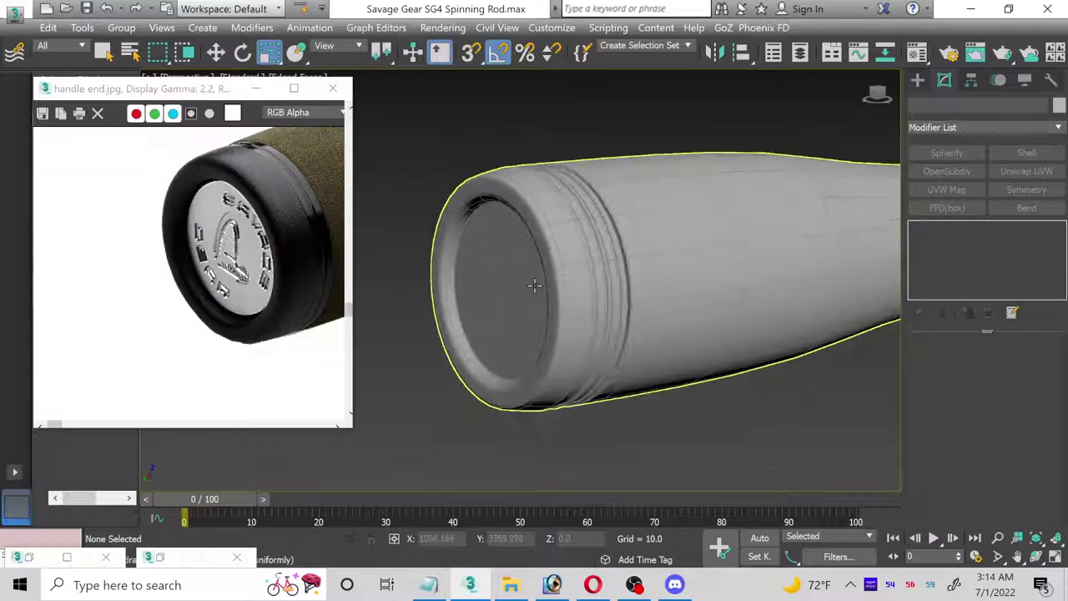
- Compare the band and groove layout on the modeled butt end with the handle end and SG4 drop shot specialist rods references
alt+middle_drag(568, 282, 538, 291)
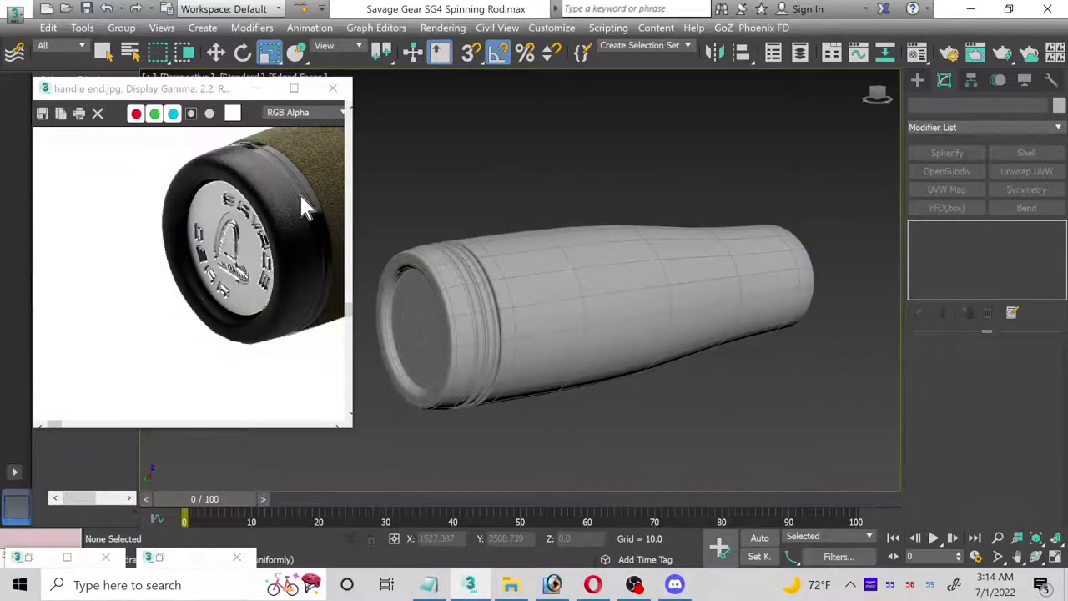
scroll(305, 197, up, 2)
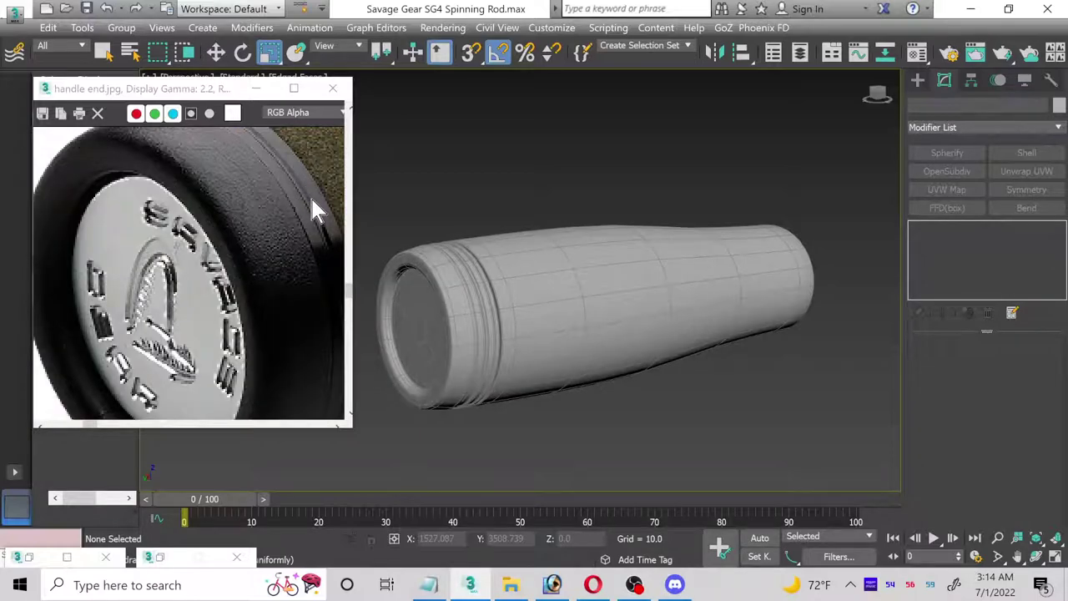
scroll(474, 284, up, 6)
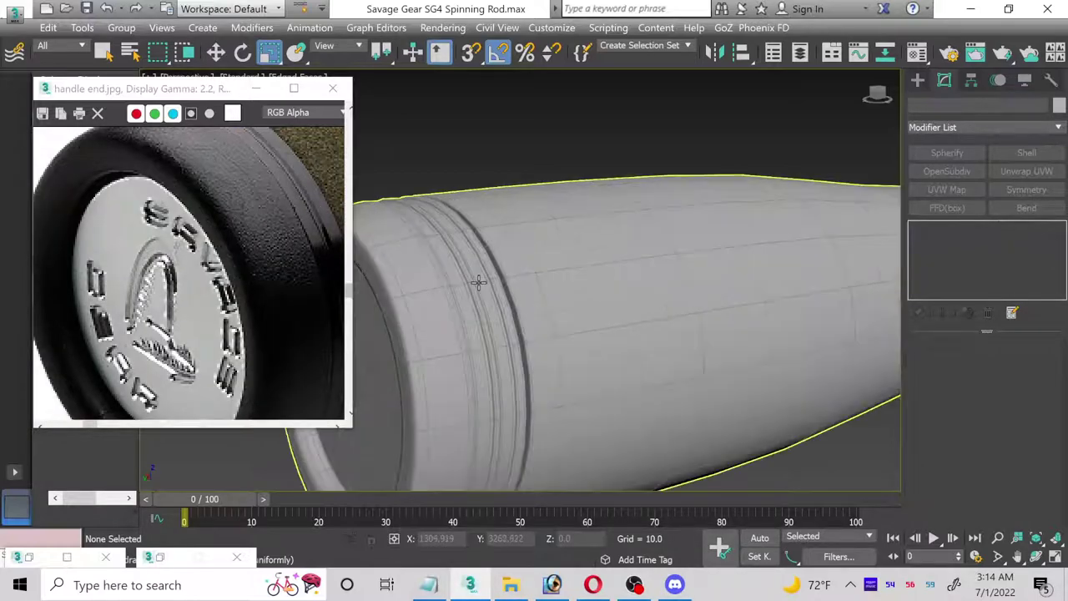
scroll(476, 293, up, 3)
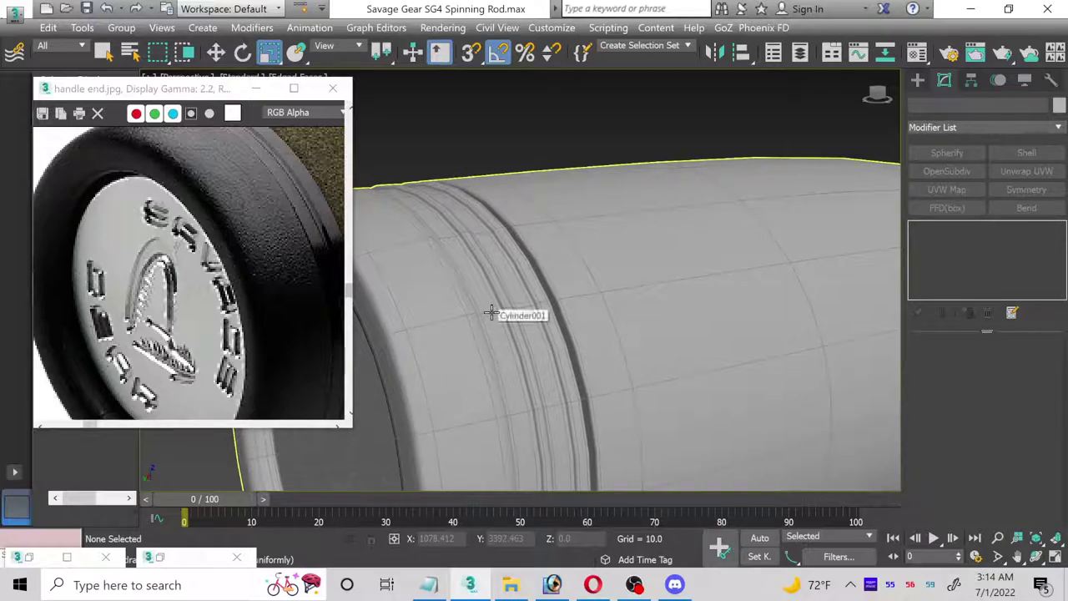
scroll(491, 313, down, 3)
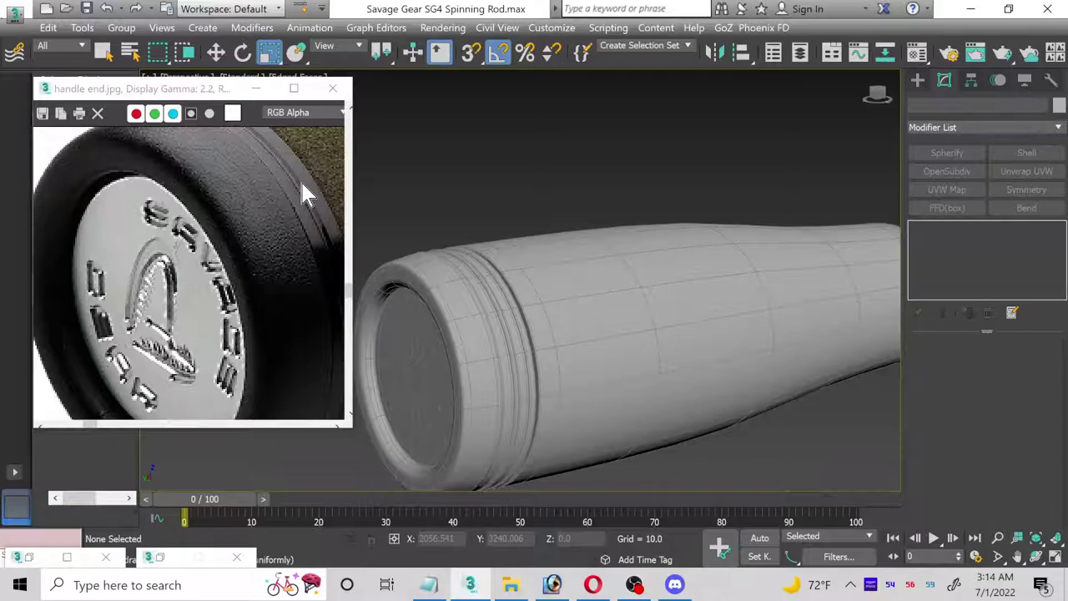
scroll(302, 179, down, 3)
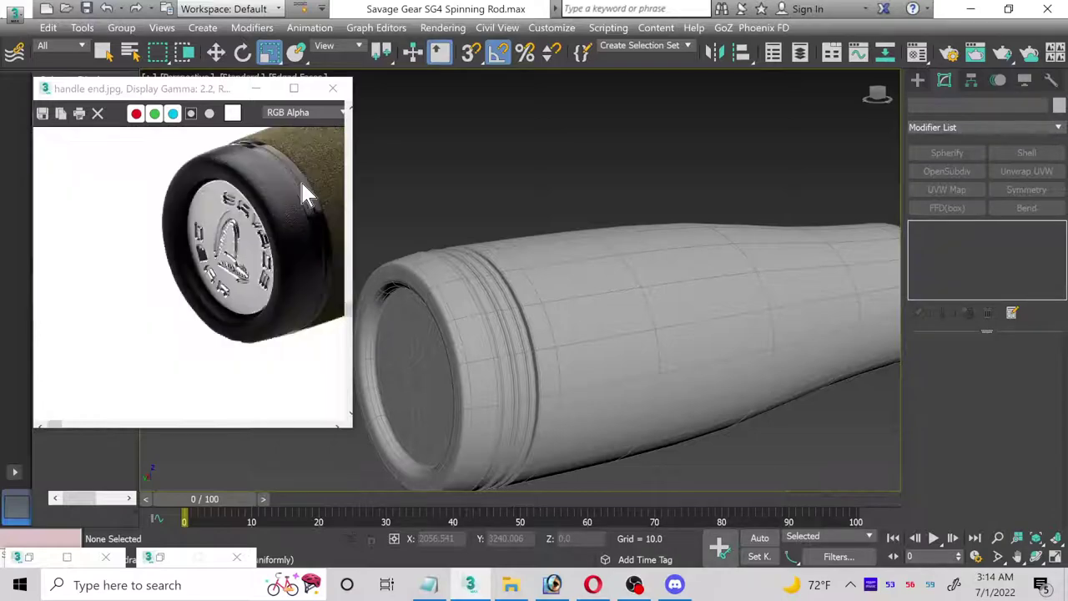
click(27, 557)
drag(265, 178, 757, 129)
scroll(706, 194, up, 2)
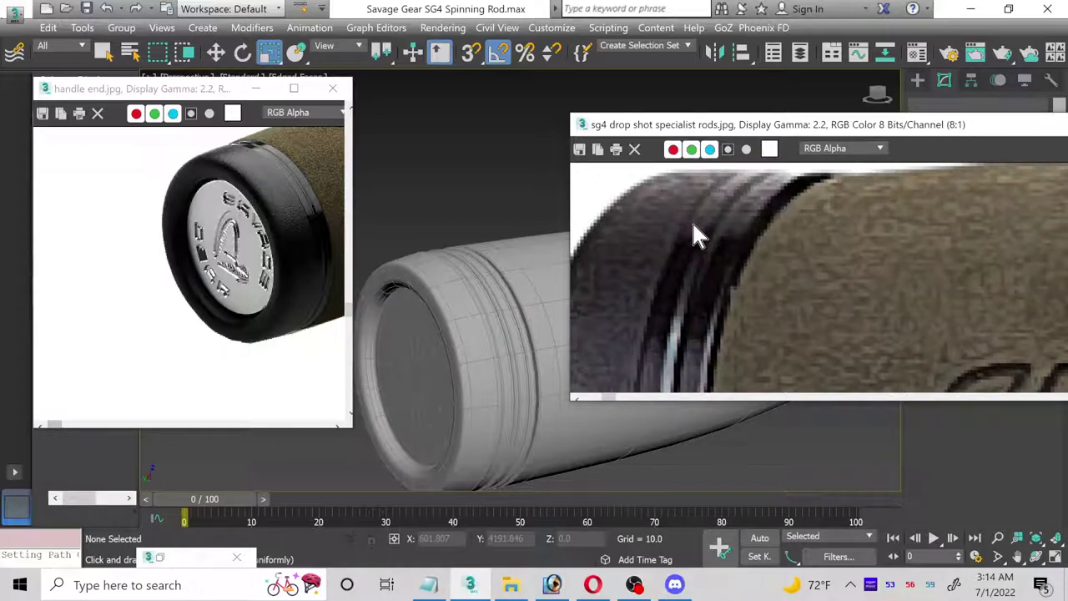
drag(789, 125, 222, 184)
click(817, 178)
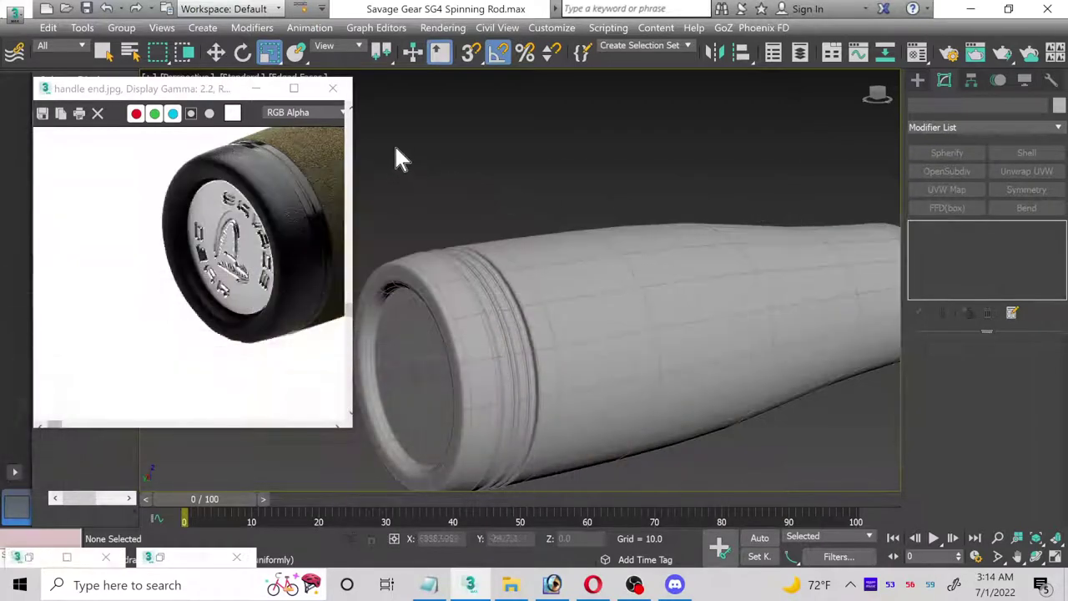
click(255, 88)
- In the Left view, select the two polygon rings between the butt's narrow grooves and grow the selection once
click(670, 339)
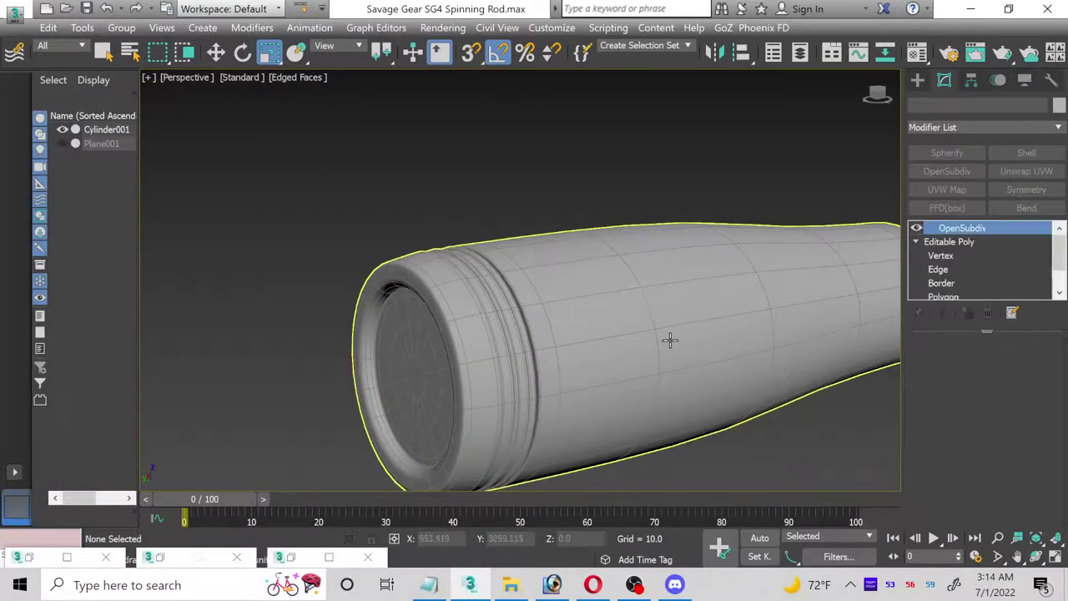
click(1059, 561)
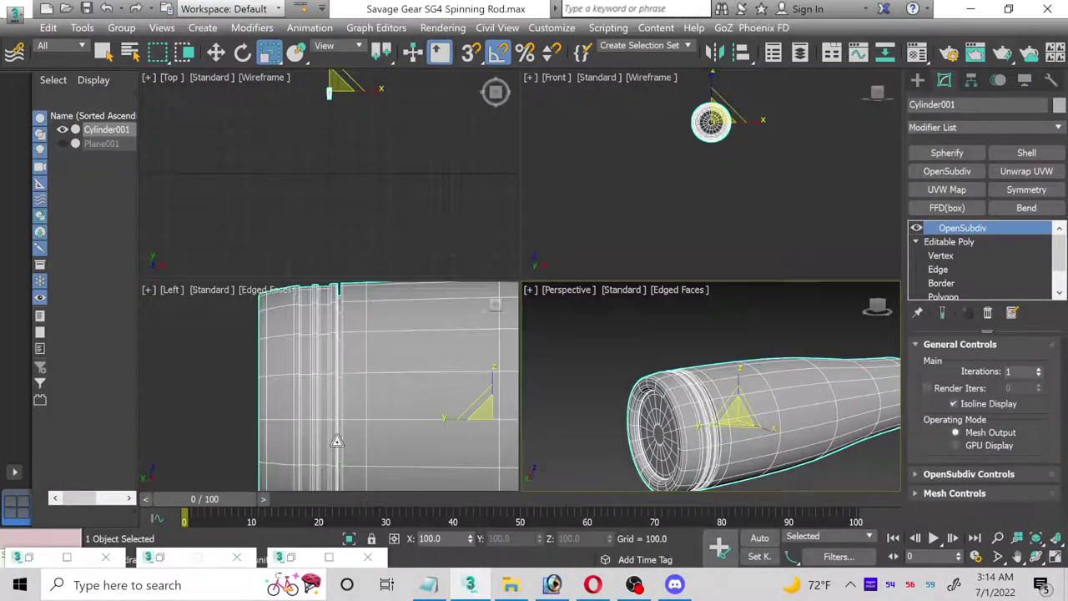
click(384, 446)
click(1055, 557)
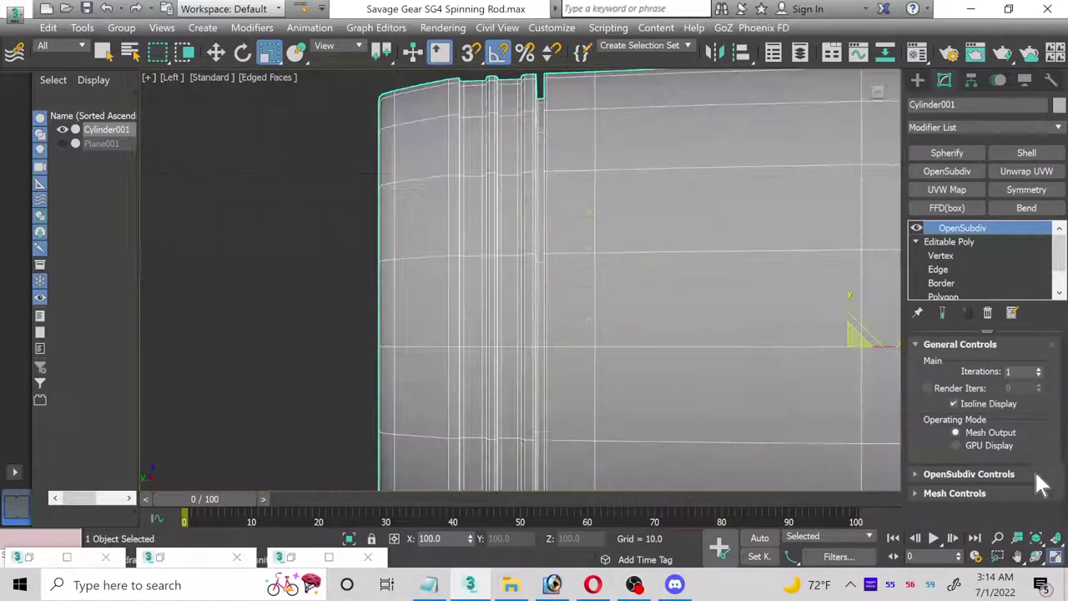
scroll(1009, 280, down, 2)
click(960, 268)
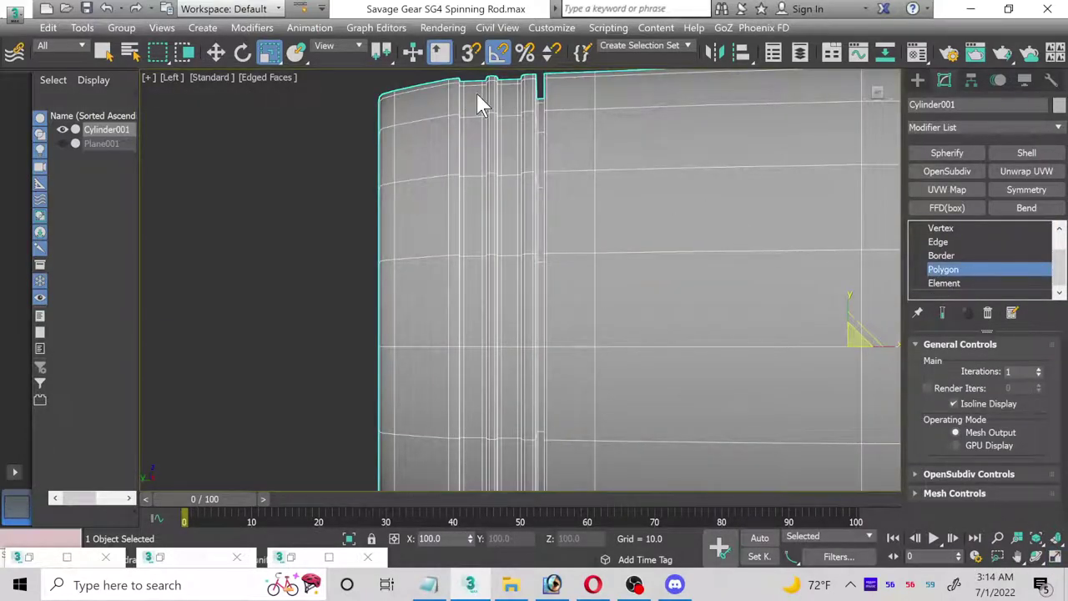
click(508, 92)
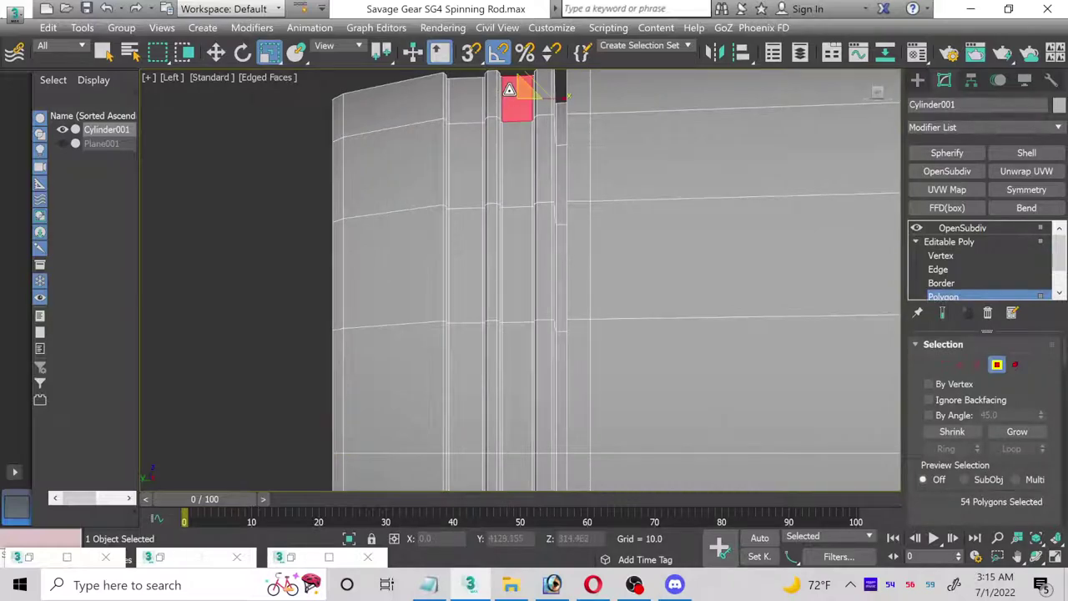
shift+click(505, 142)
ctrl+click(470, 114)
shift+click(469, 147)
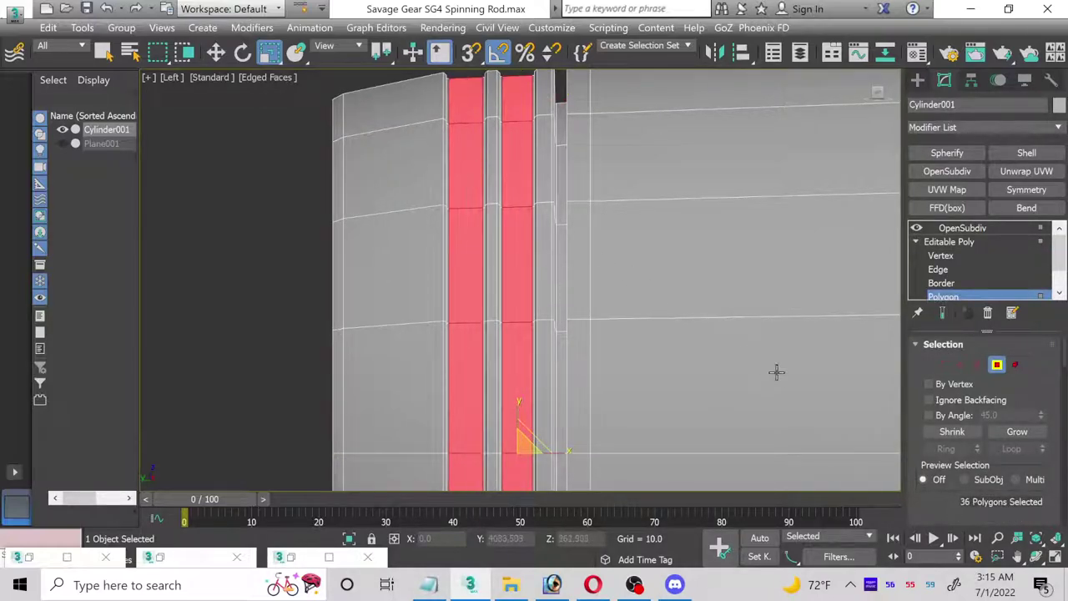
click(1028, 432)
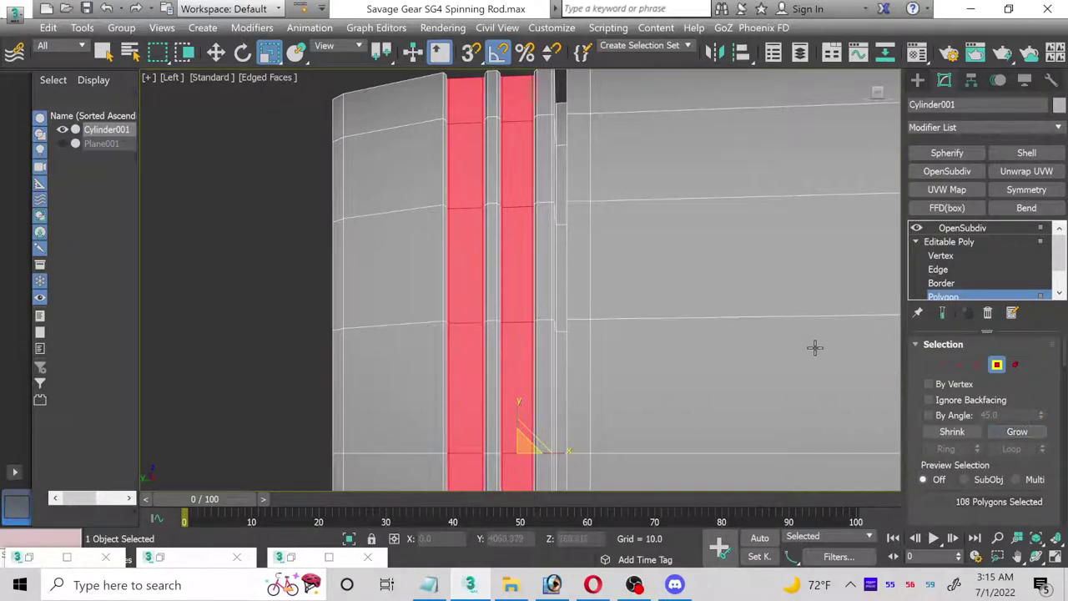
- Scale the two selected polygon bands vertically outward beyond the neighbouring surface, then return to OpenSubdiv and deselect the handle
scroll(499, 440, down, 2)
drag(486, 365, 482, 365)
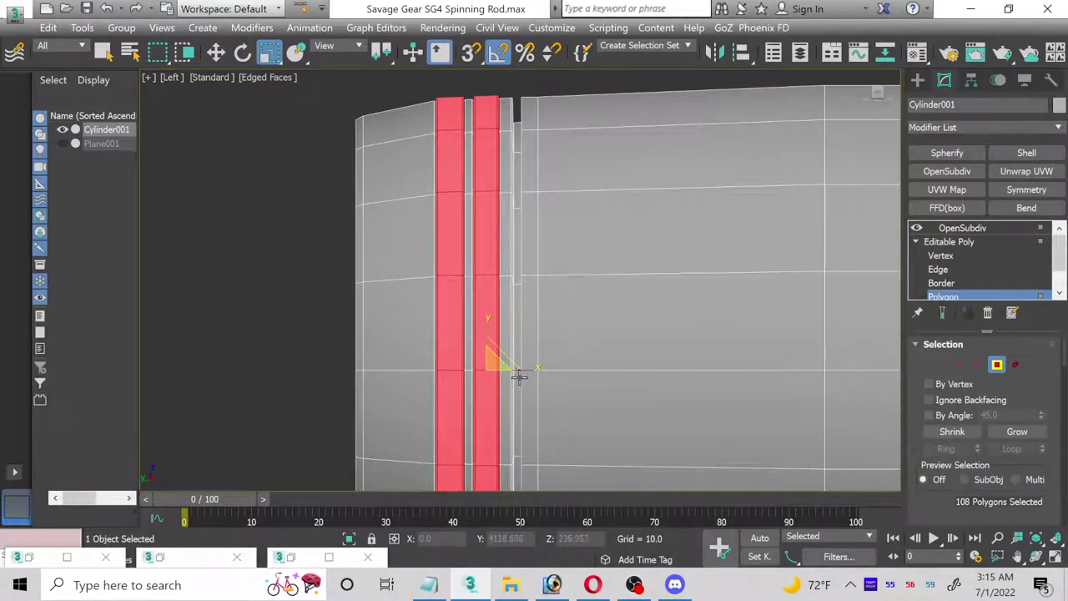
drag(488, 367, 480, 364)
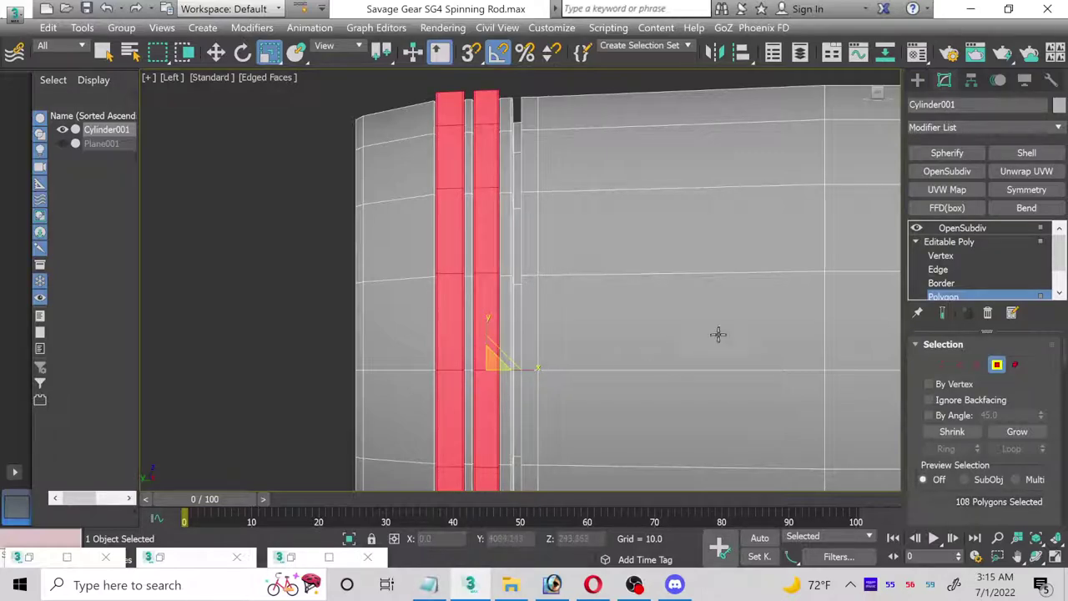
click(951, 295)
click(968, 228)
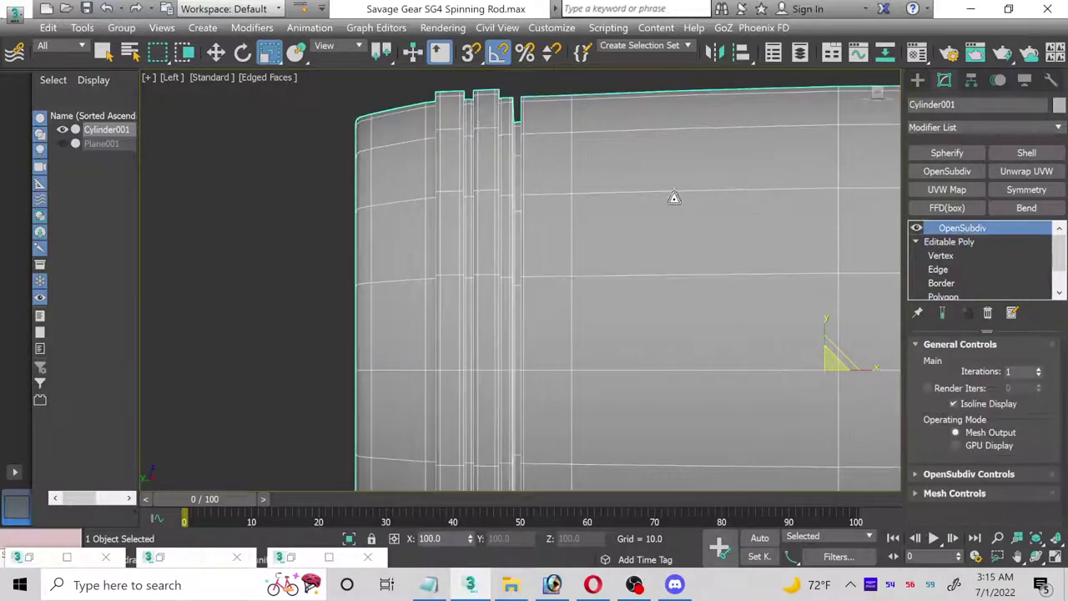
click(292, 192)
scroll(474, 331, down, 4)
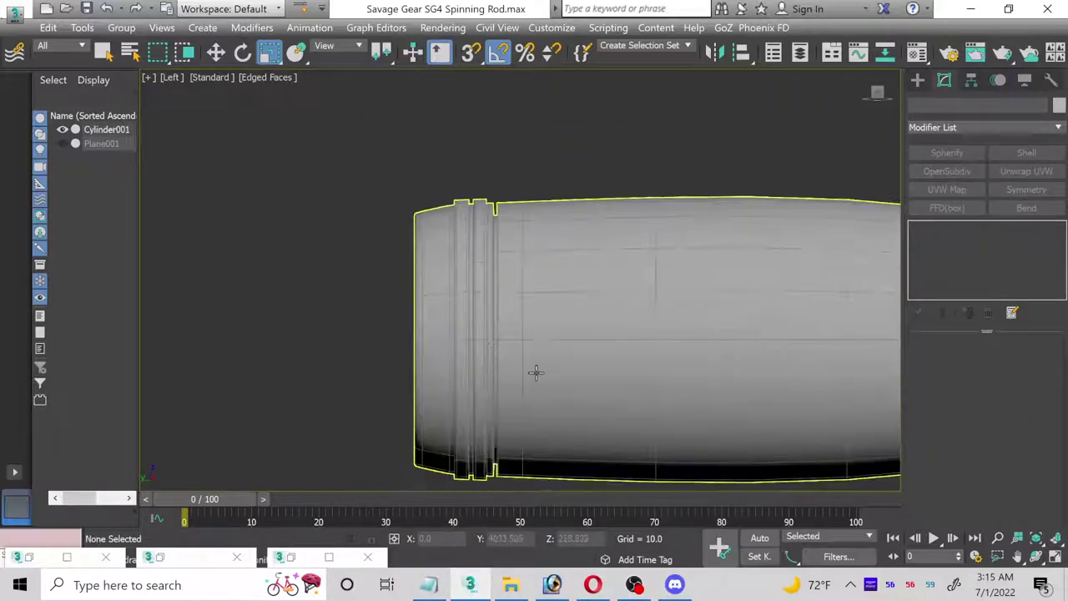
- Scale the two raised polygon bands down slightly to sit just above the neighbouring surface, then return to OpenSubdiv and deselect
scroll(496, 326, up, 2)
click(475, 271)
scroll(980, 281, down, 1)
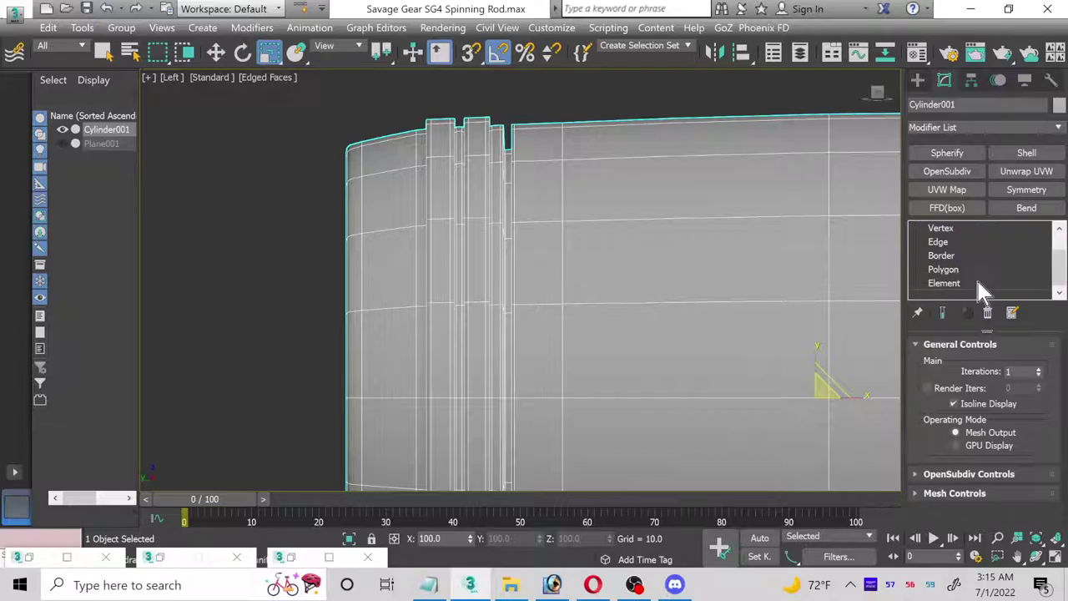
click(960, 268)
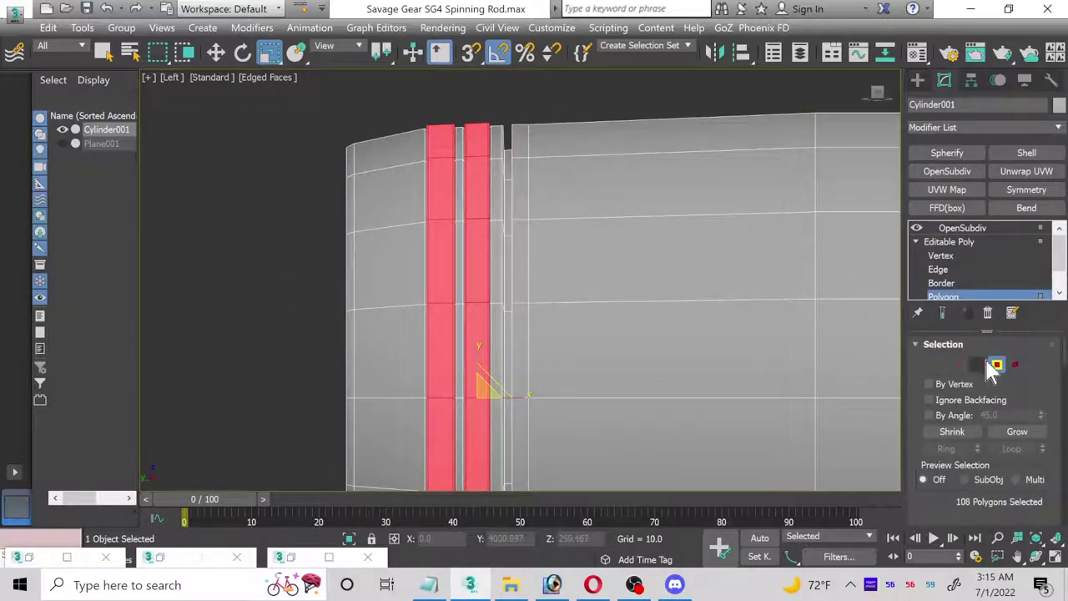
click(982, 242)
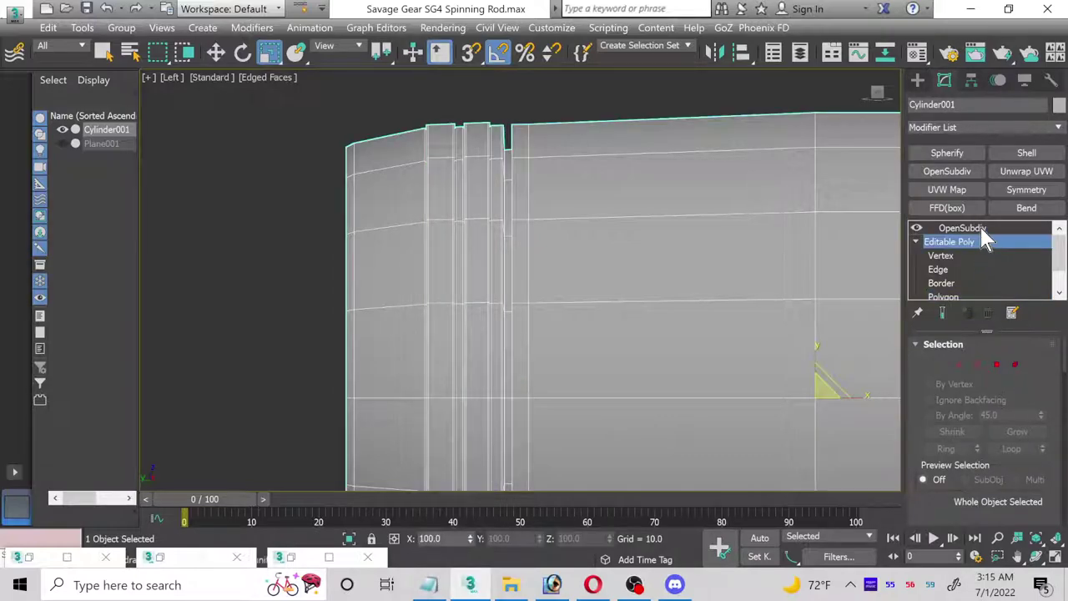
click(963, 229)
click(243, 175)
scroll(651, 418, down, 2)
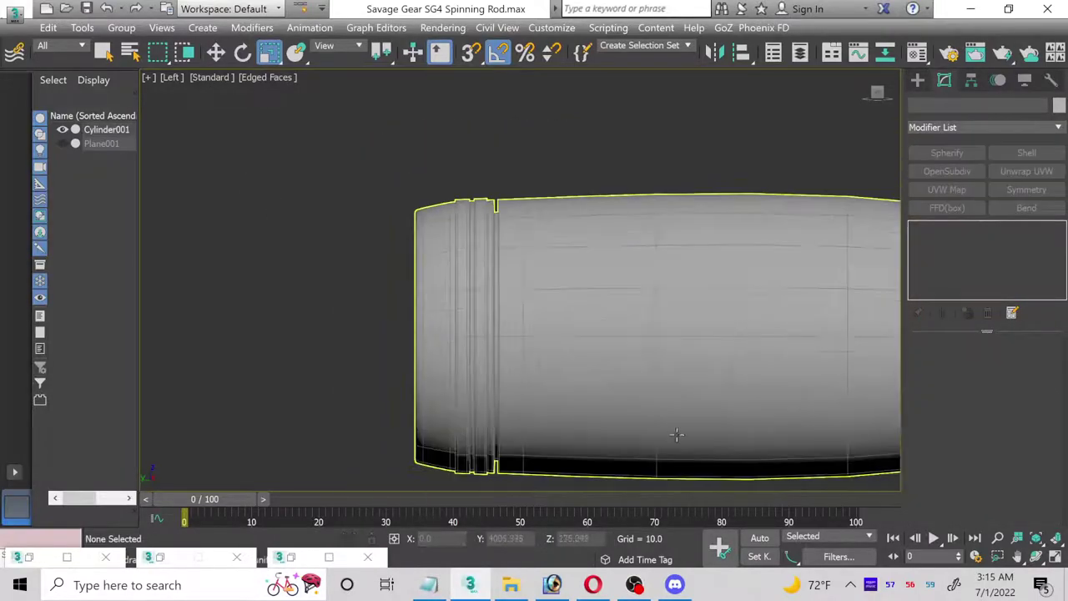
- Set the handle's OpenSubdiv iterations to 2 and deselect it to check the smoothed bands in the Perspective view
middle_drag(680, 448, 606, 428)
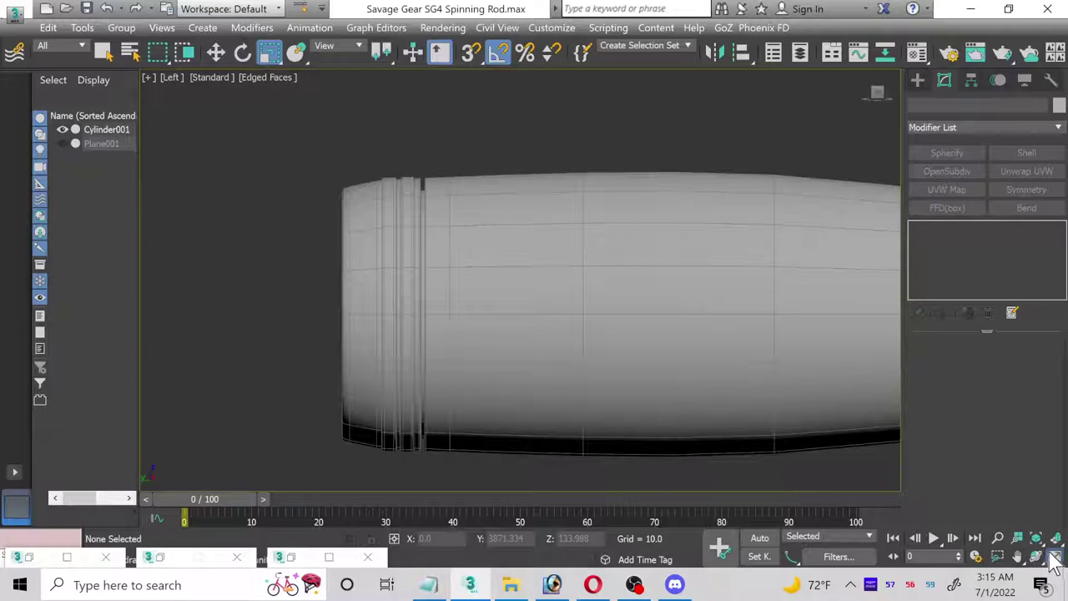
click(1053, 557)
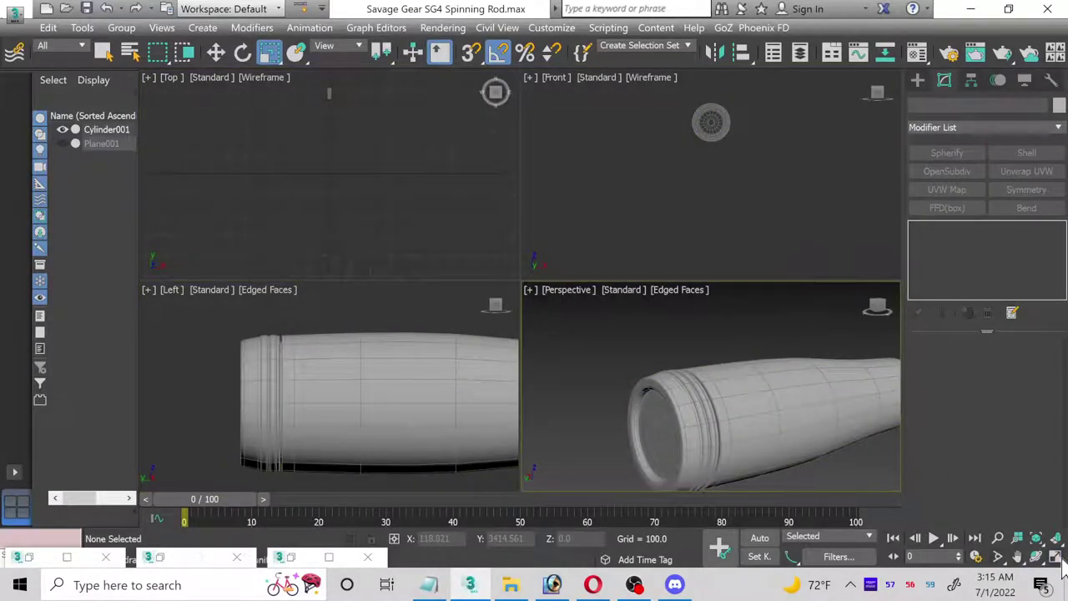
click(1055, 558)
scroll(556, 336, up, 4)
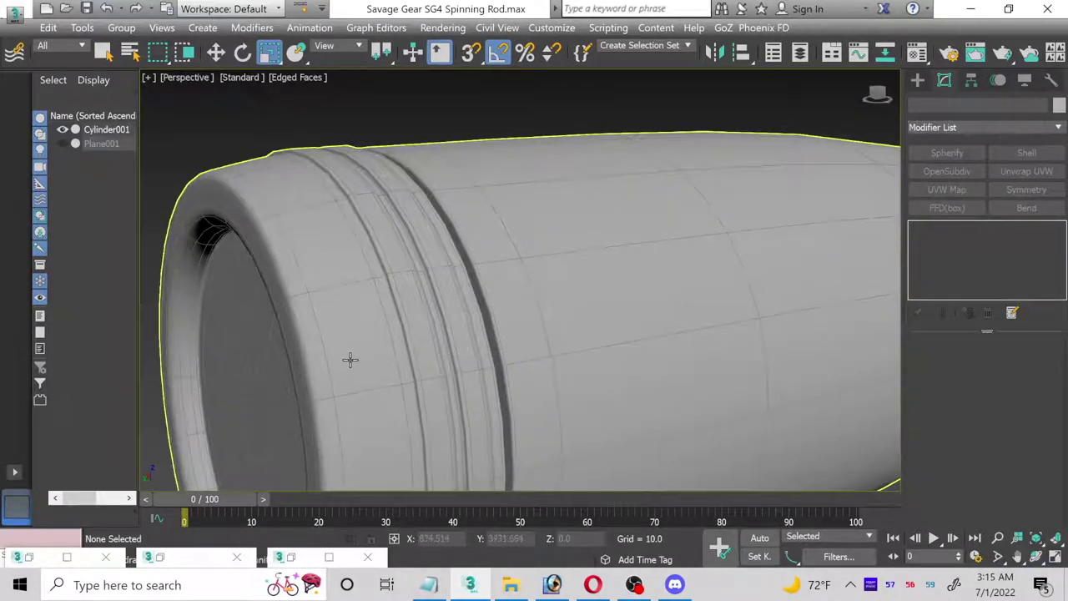
scroll(327, 247, down, 3)
click(369, 324)
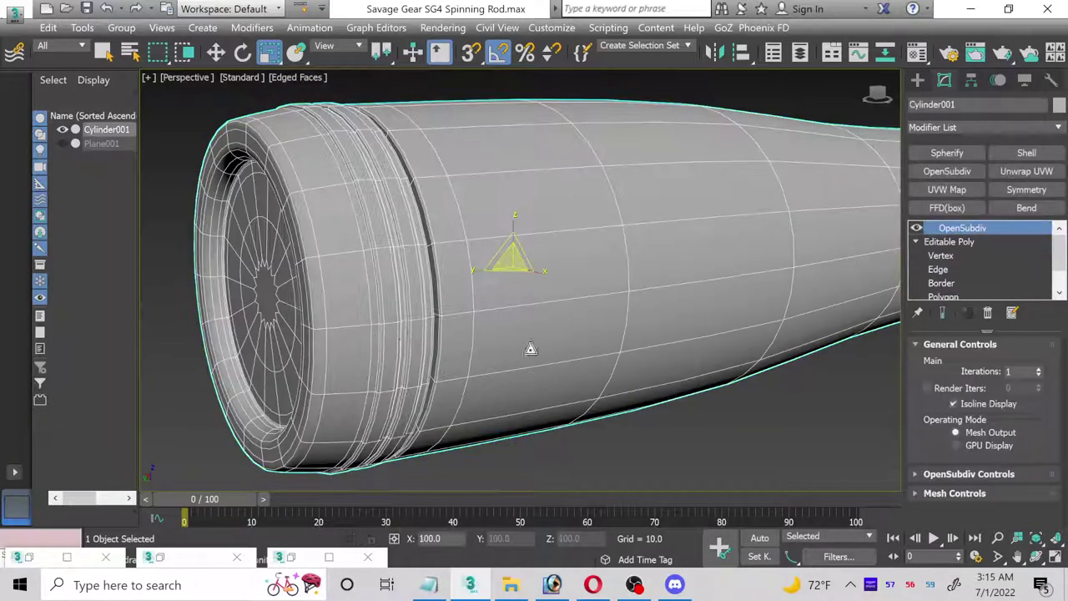
click(810, 410)
scroll(315, 289, down, 2)
alt+middle_drag(386, 401, 420, 489)
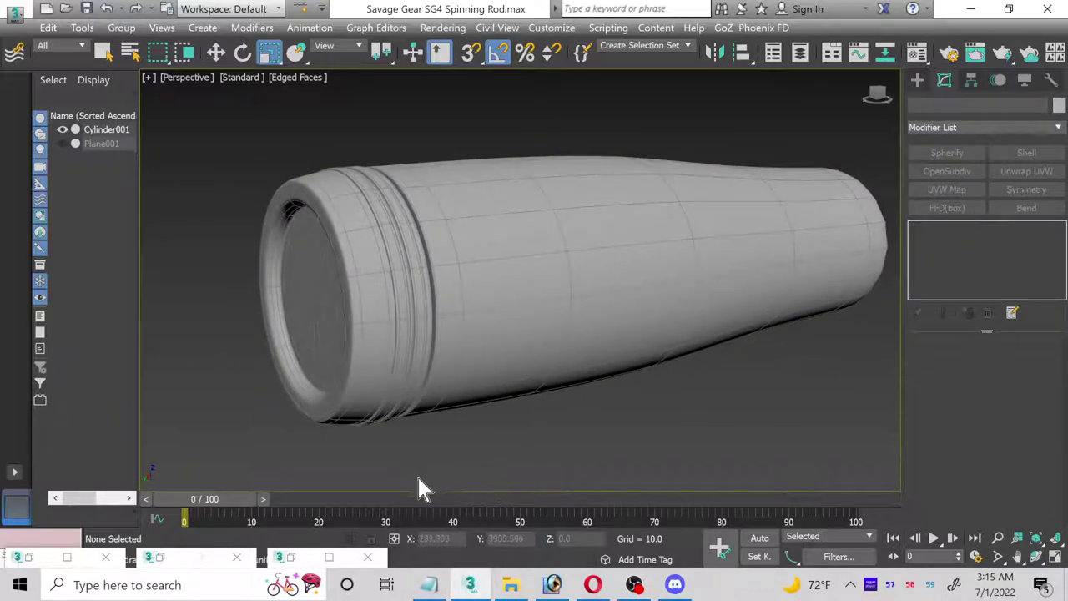
- Compare the smoothed butt bands and recessed cap with the handle end reference image, then put the reference away
click(275, 563)
scroll(285, 194, down, 2)
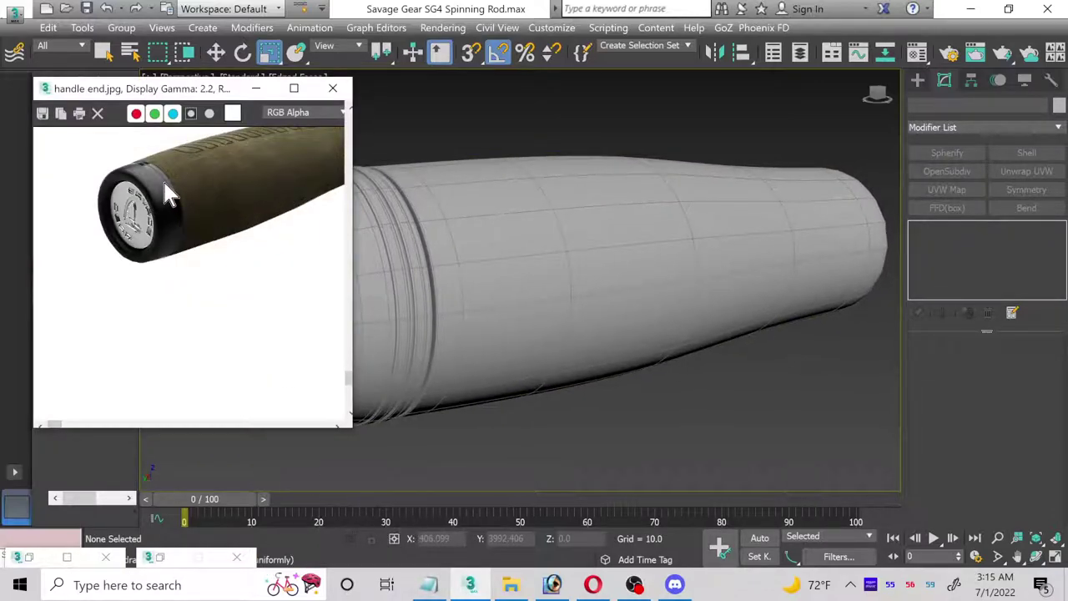
drag(190, 90, 667, 129)
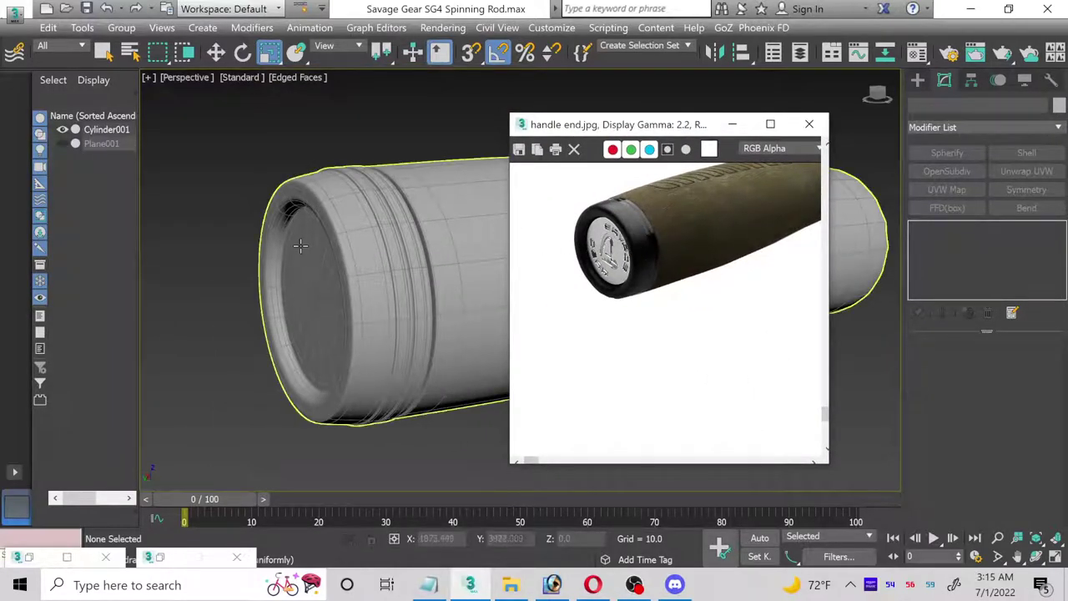
scroll(337, 235, up, 2)
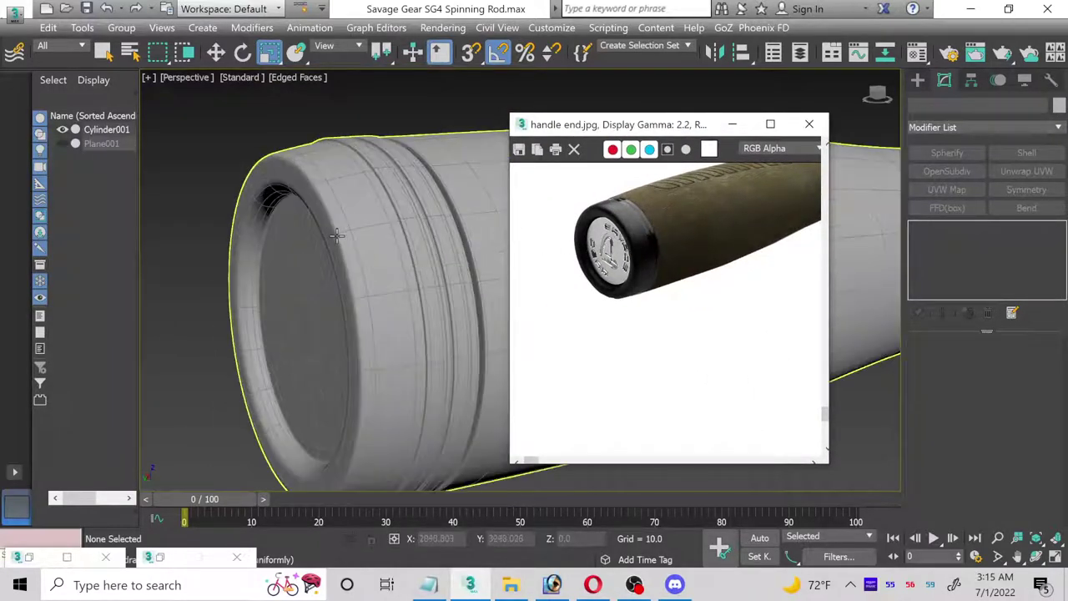
click(733, 124)
scroll(333, 264, down, 3)
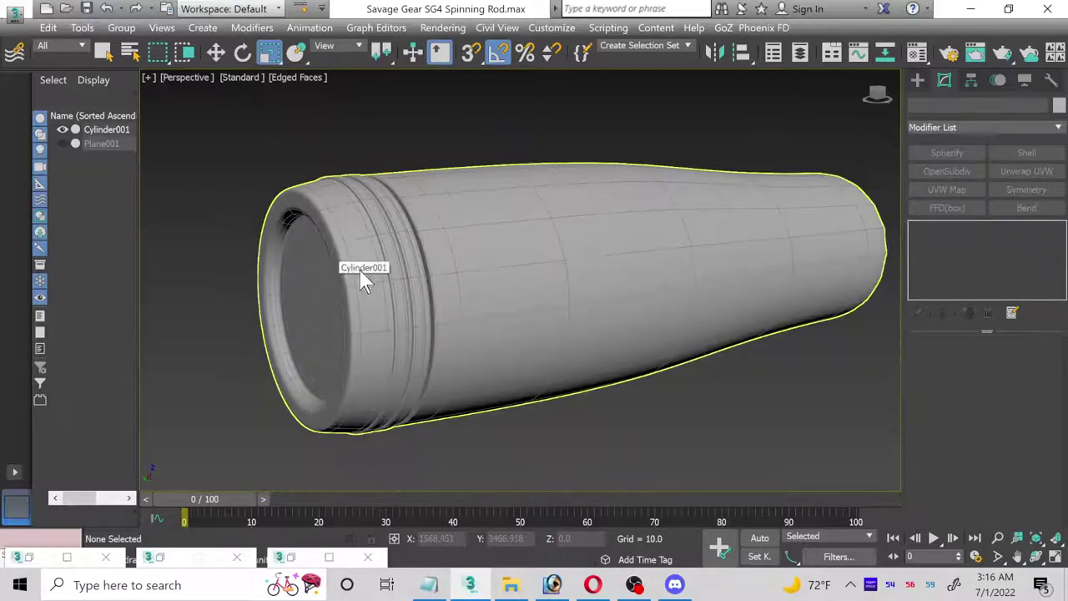
- Delete the OpenSubdiv modifier from the handle so only its Editable Poly remains in the Left view
click(1056, 559)
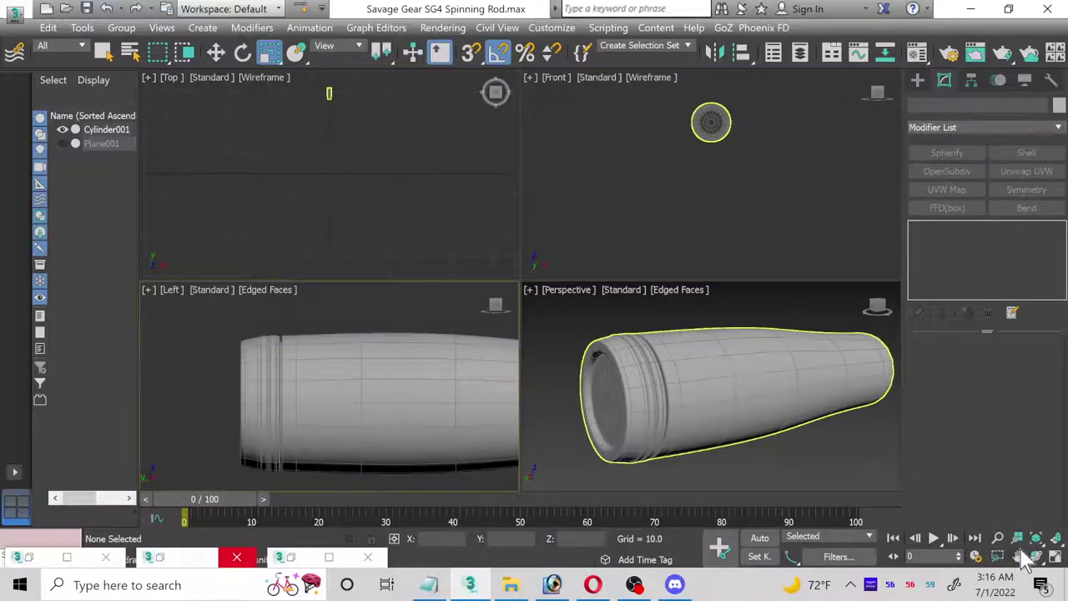
click(1056, 559)
middle_drag(683, 352, 205, 472)
middle_drag(260, 286, 451, 296)
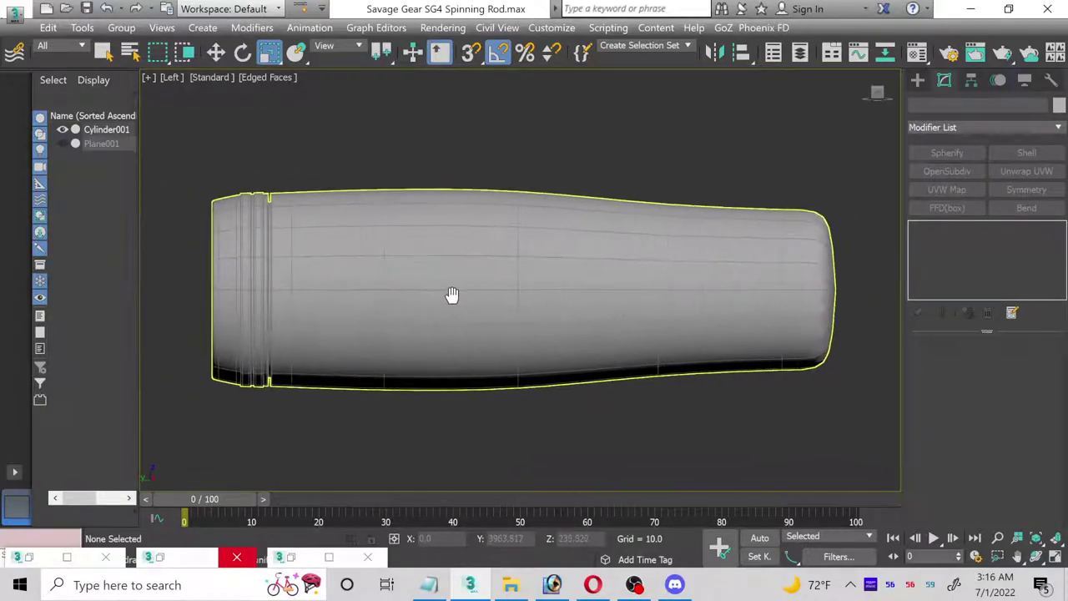
click(434, 363)
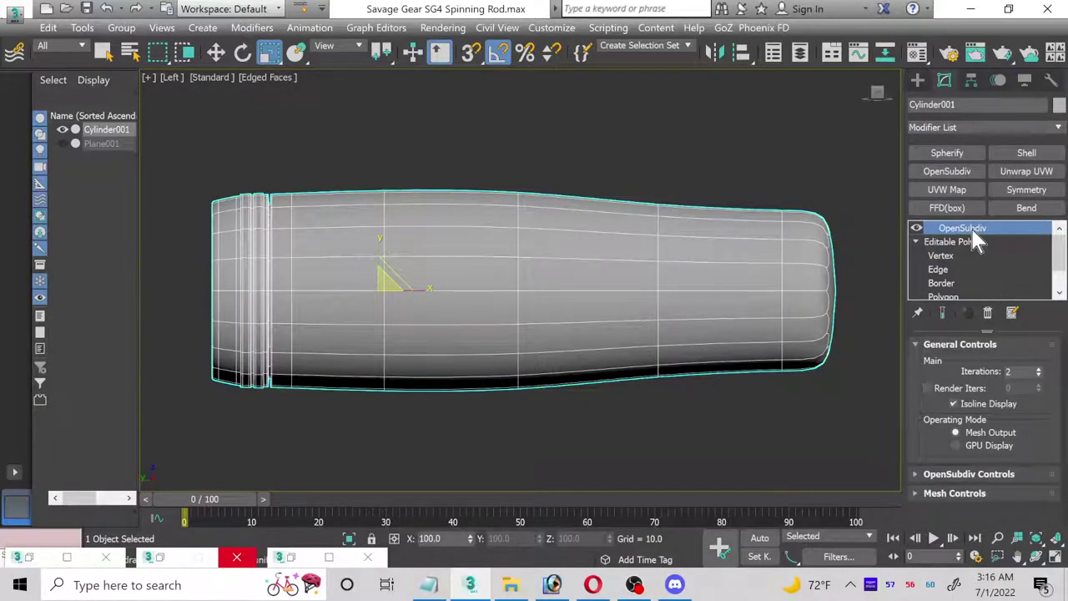
right_click(974, 233)
click(960, 254)
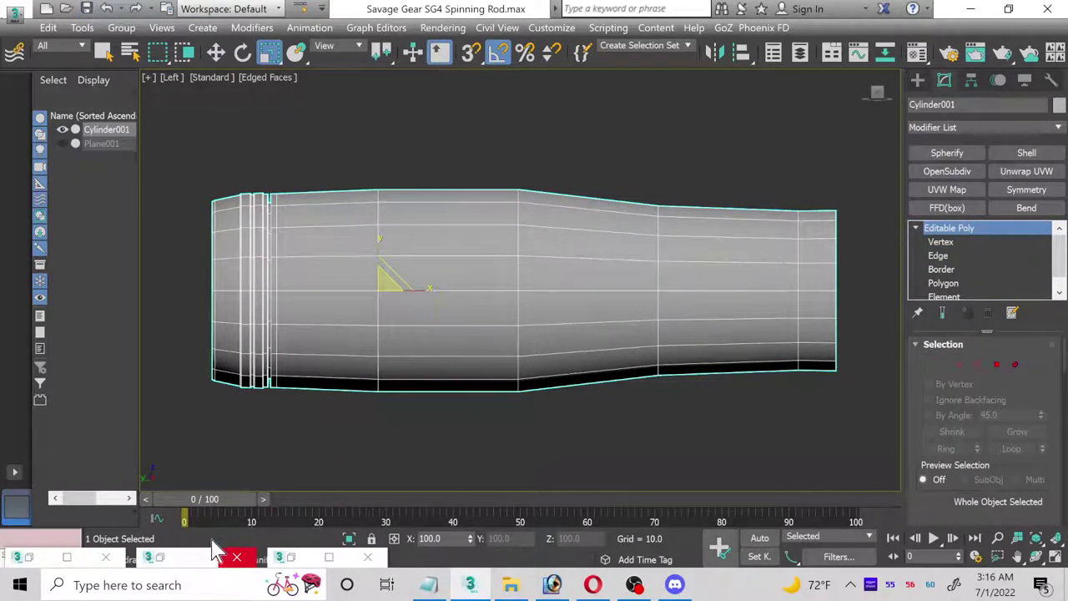
- Close the handle end reference and examine the grip's front end in the sg4 drop shot specialist rods image
key(m)
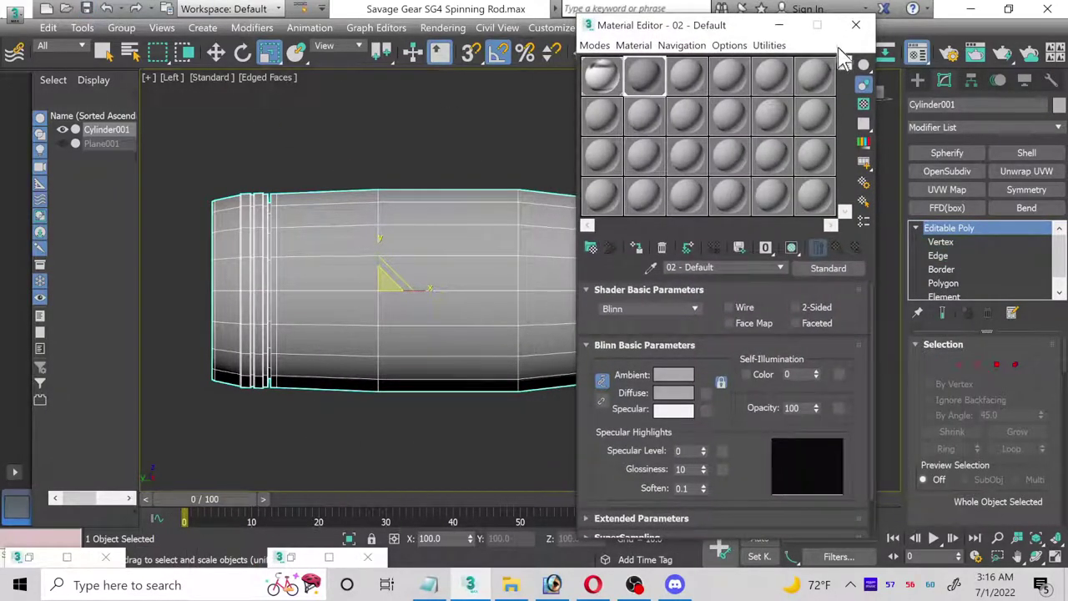
click(778, 24)
click(296, 559)
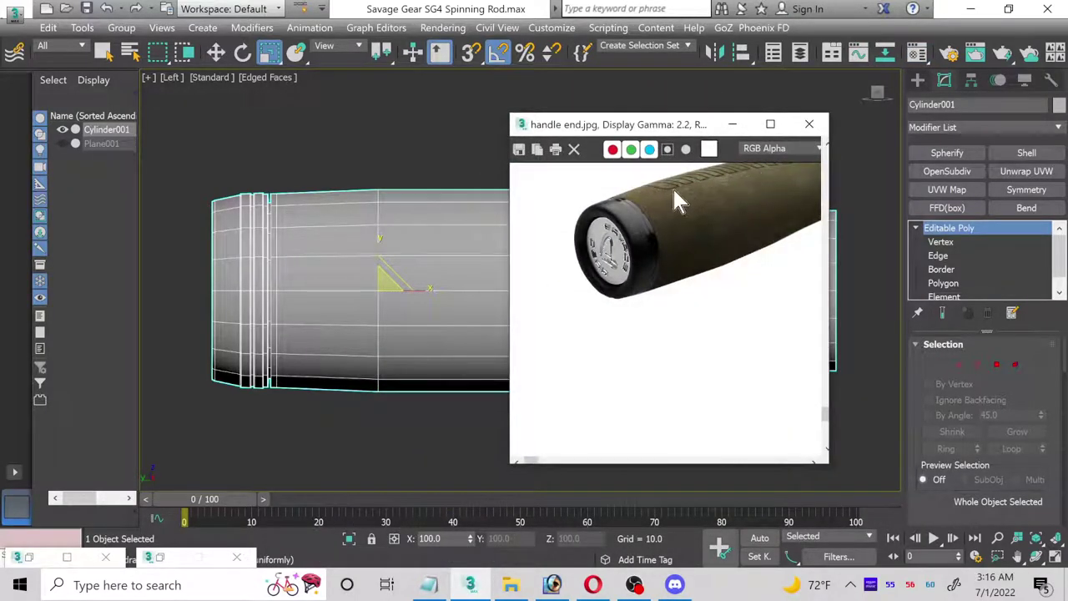
click(809, 123)
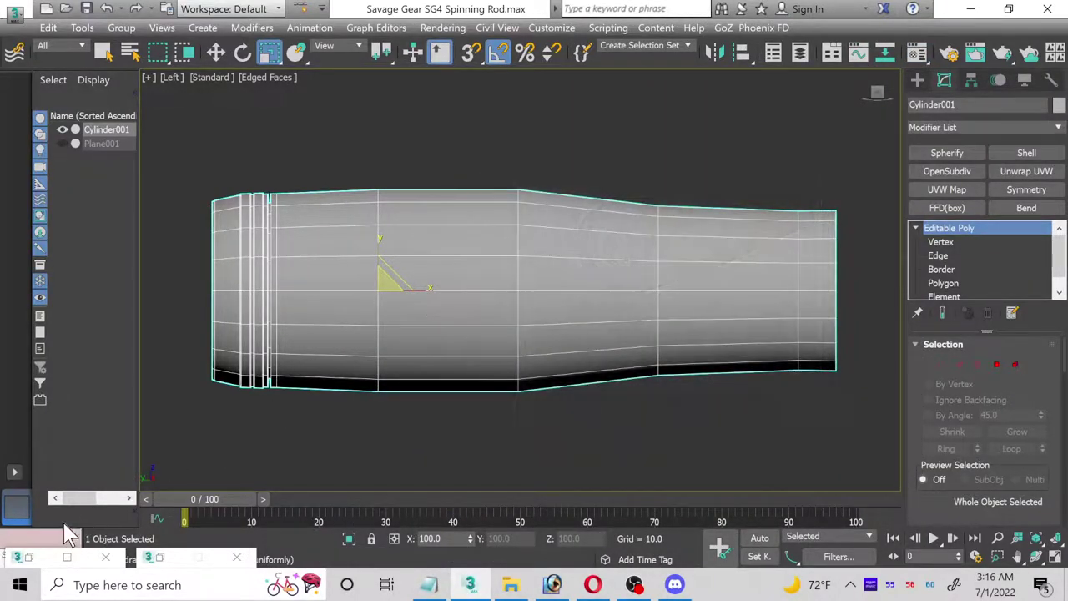
click(29, 557)
scroll(250, 300, down, 2)
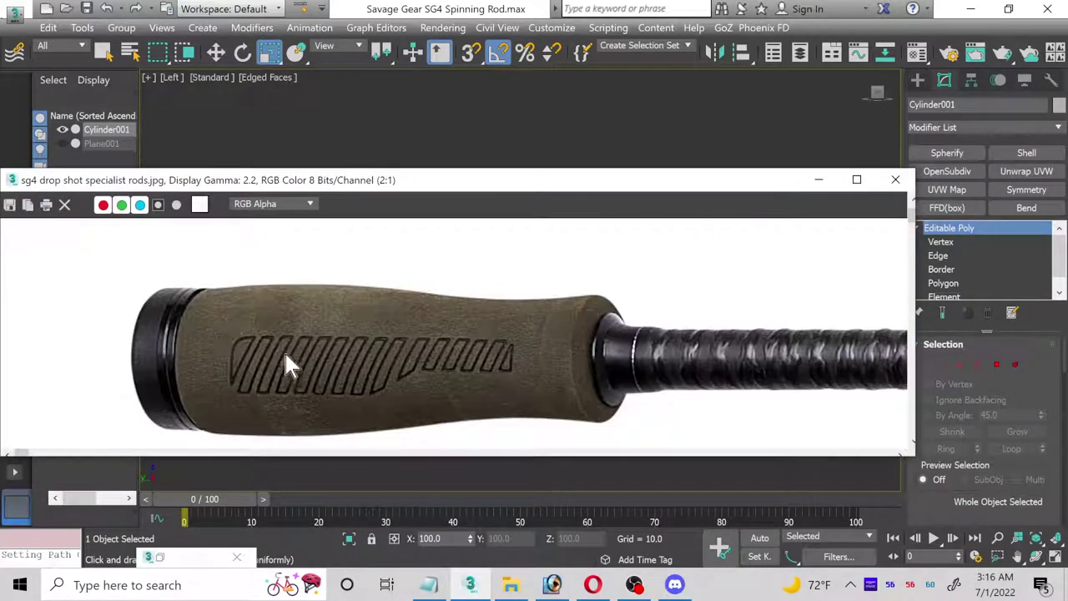
scroll(574, 308, up, 1)
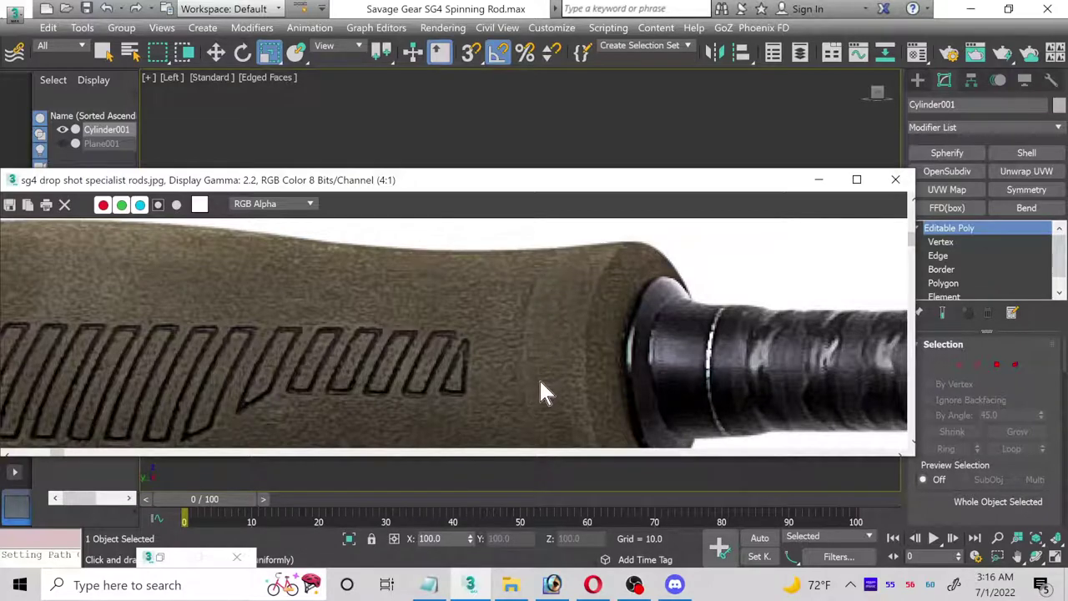
scroll(540, 384, down, 1)
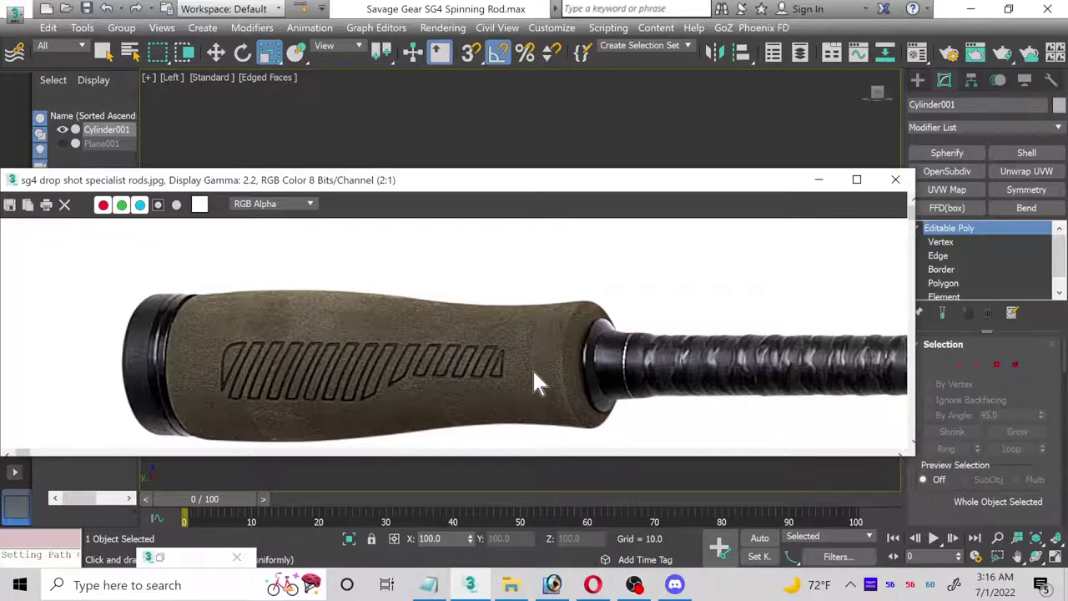
drag(519, 184, 530, 132)
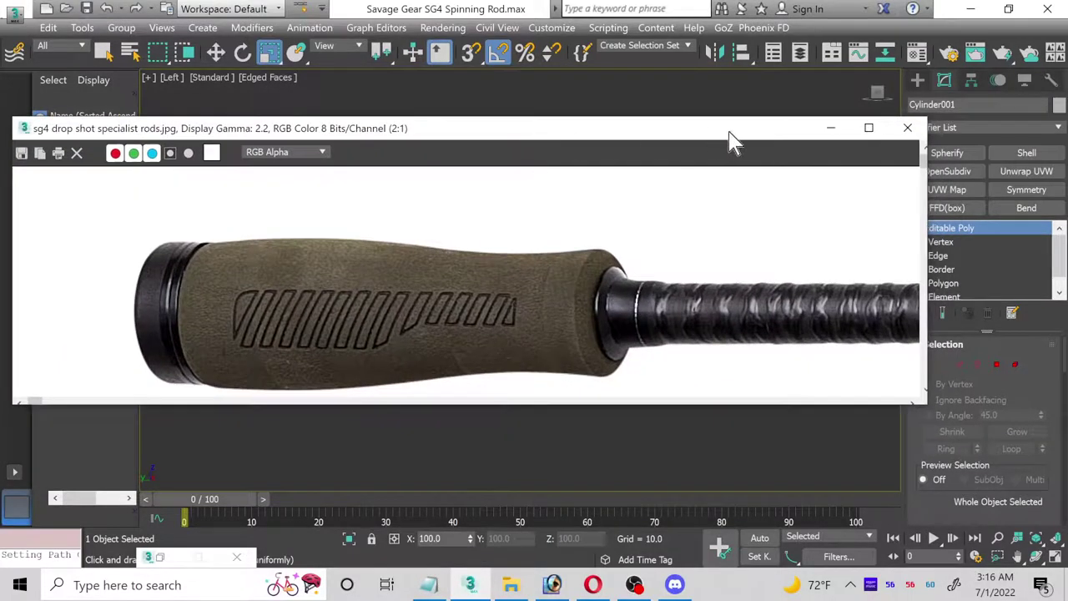
click(832, 129)
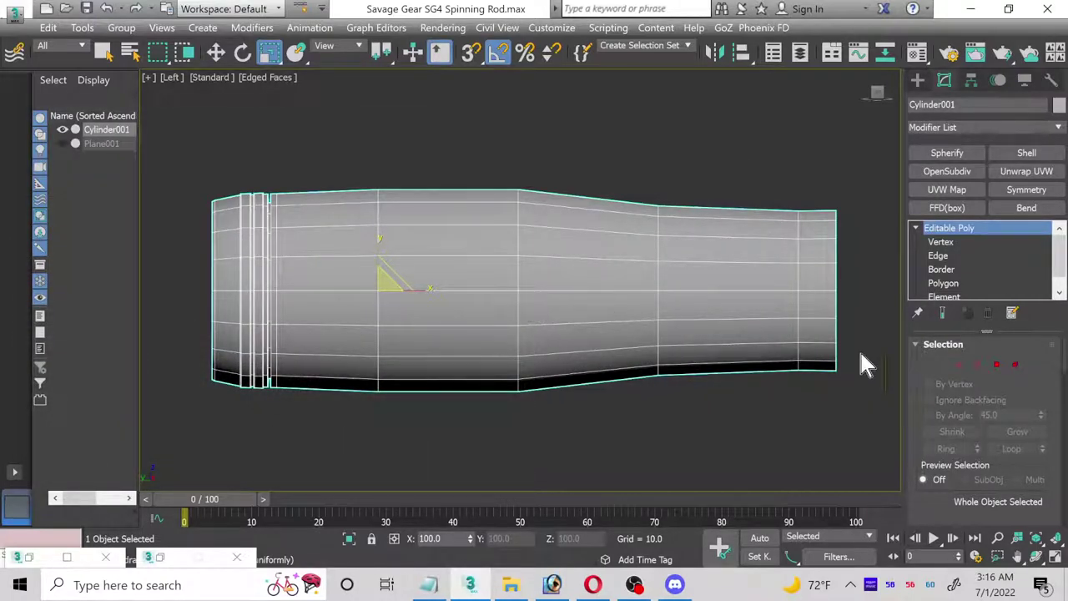
- Inspect the unsmoothed handle in the Perspective view and its front end in the Left view
middle_drag(842, 355, 801, 356)
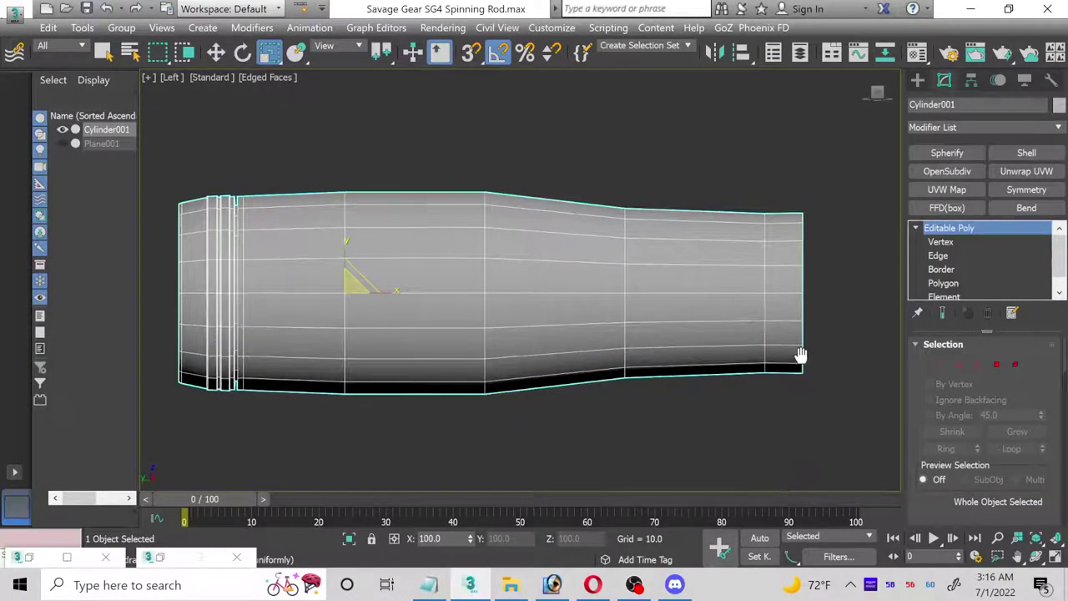
click(1055, 558)
middle_click(884, 426)
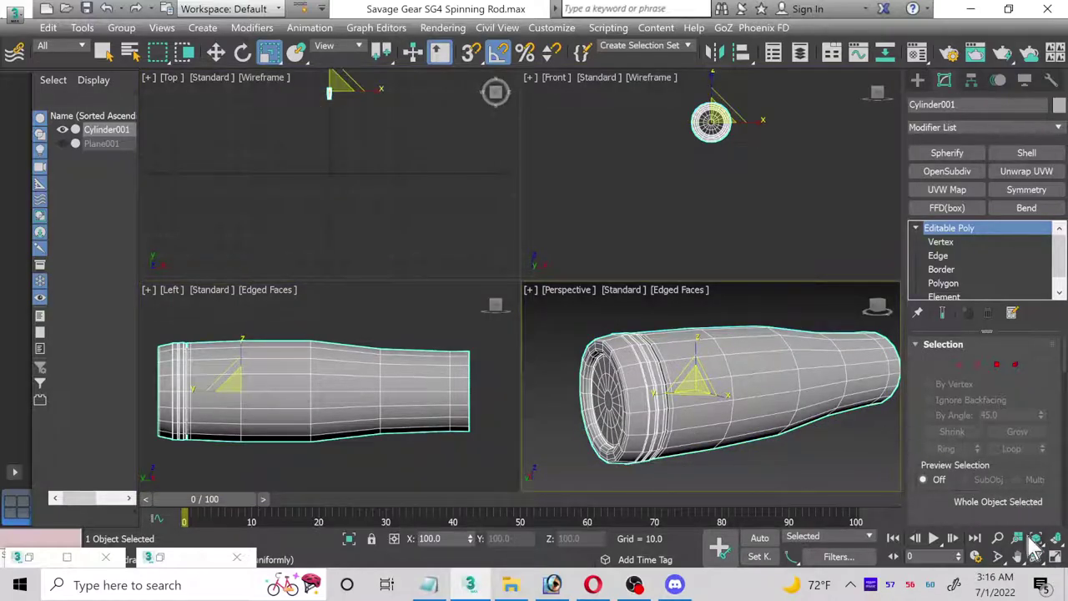
click(1055, 558)
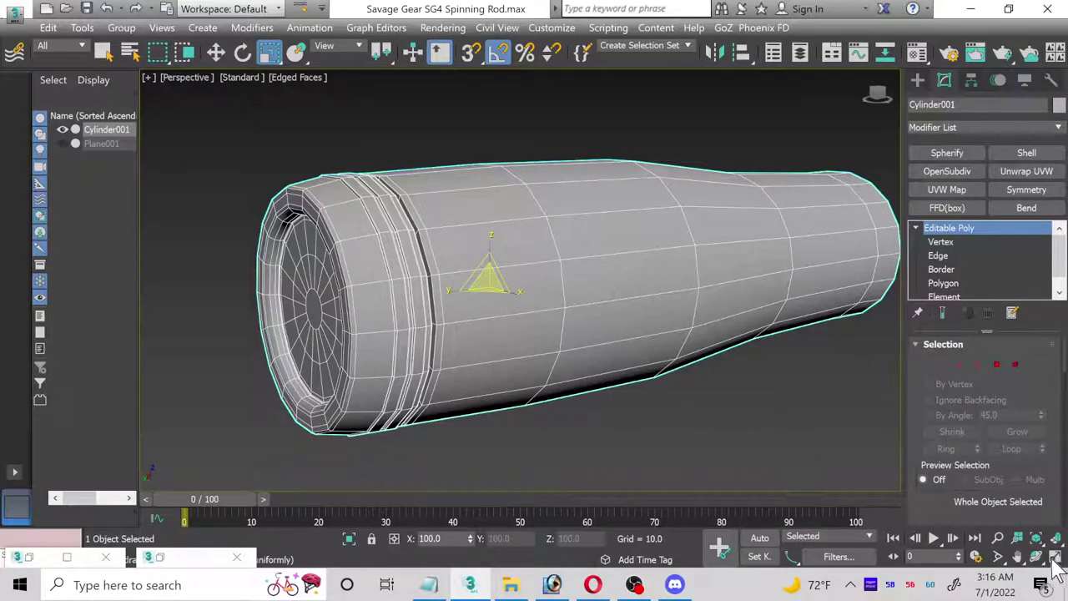
click(1054, 557)
click(412, 453)
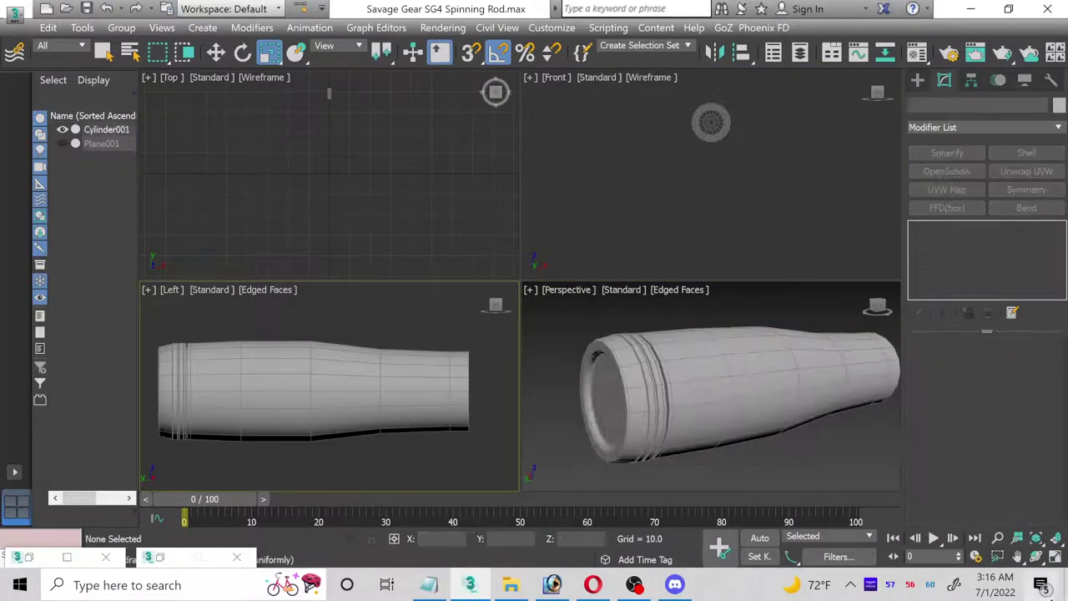
click(1055, 558)
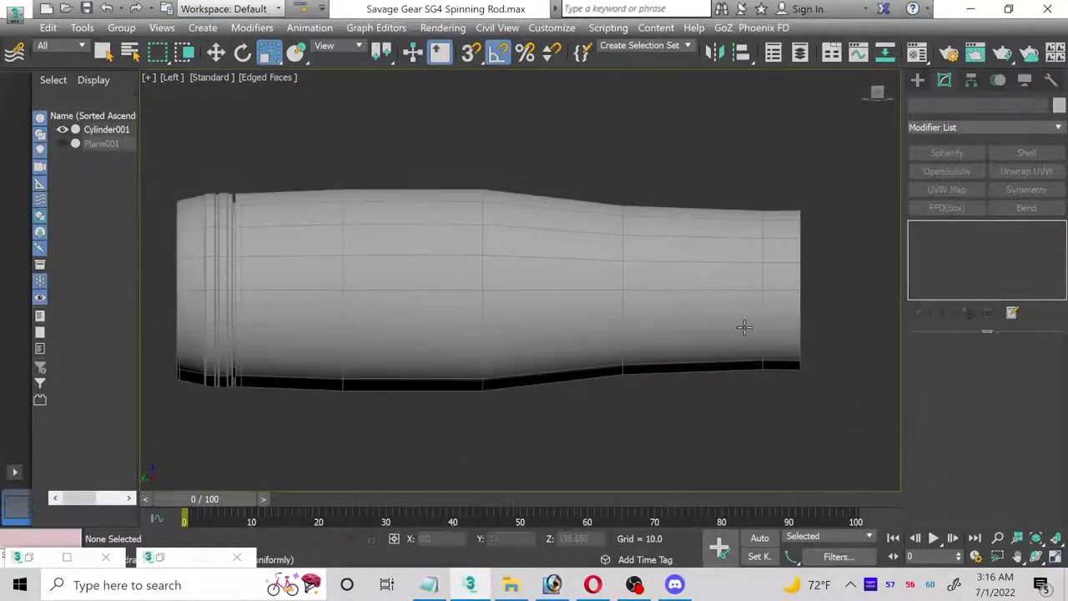
scroll(649, 347, up, 2)
key(m)
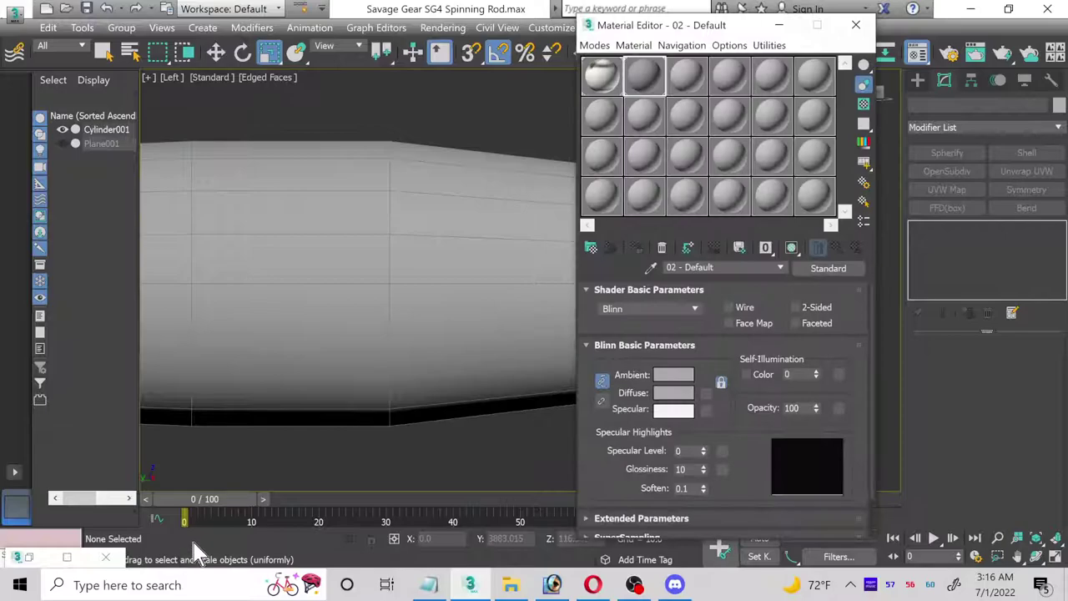
click(779, 25)
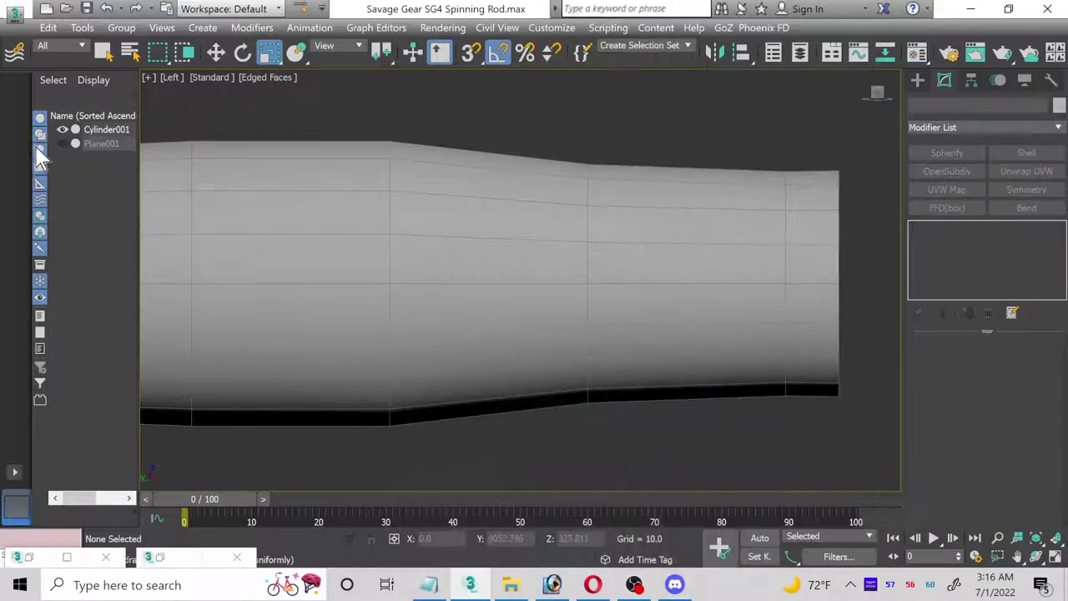
- Unhide the reference plane Plane001 and set the handle material's opacity to 35
click(62, 144)
click(384, 247)
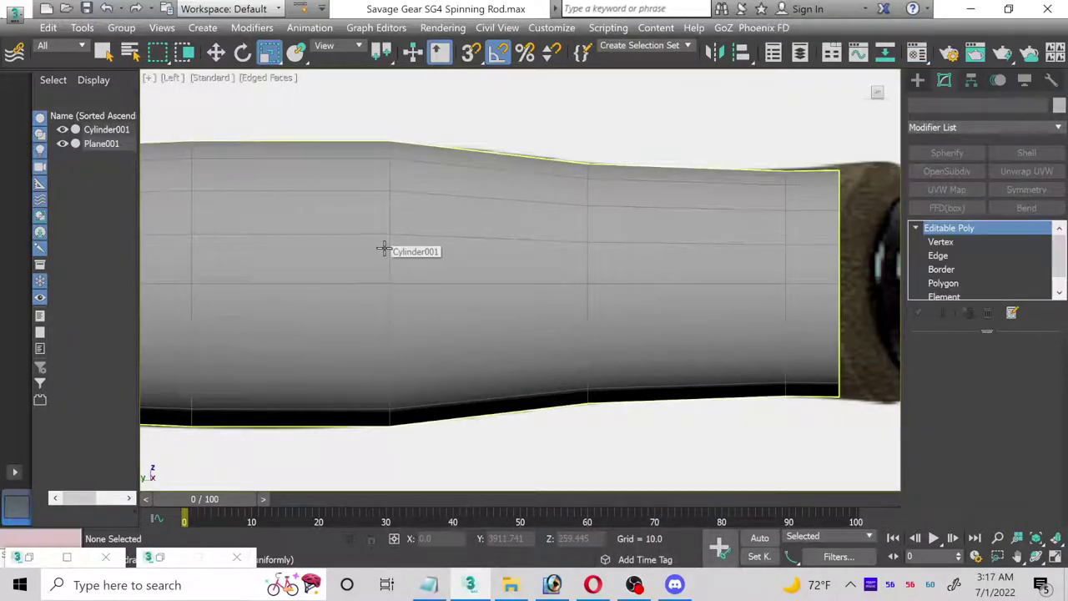
key(m)
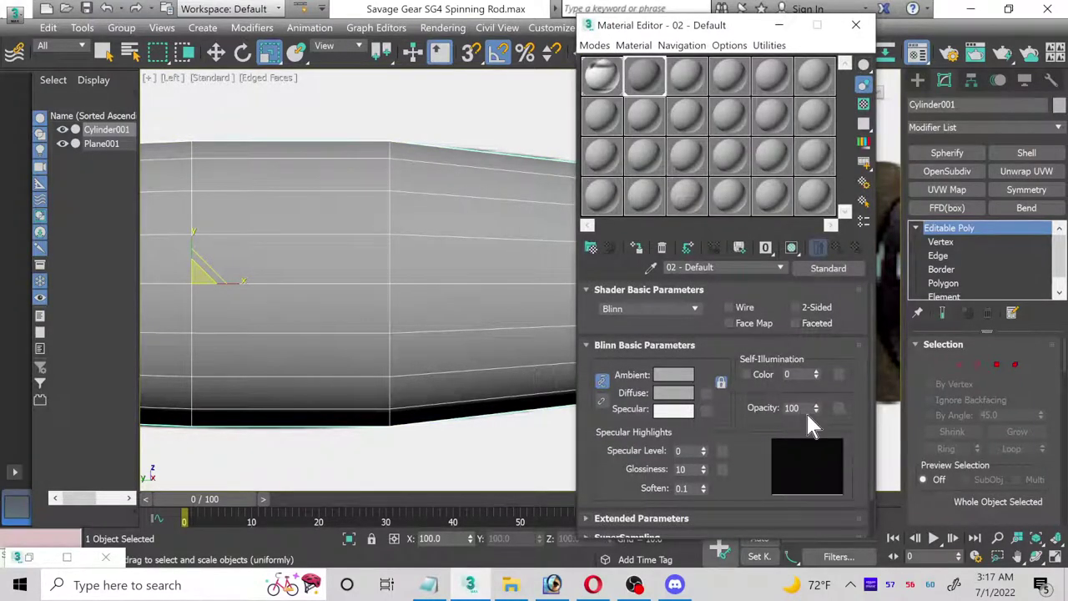
click(793, 407)
key(Return)
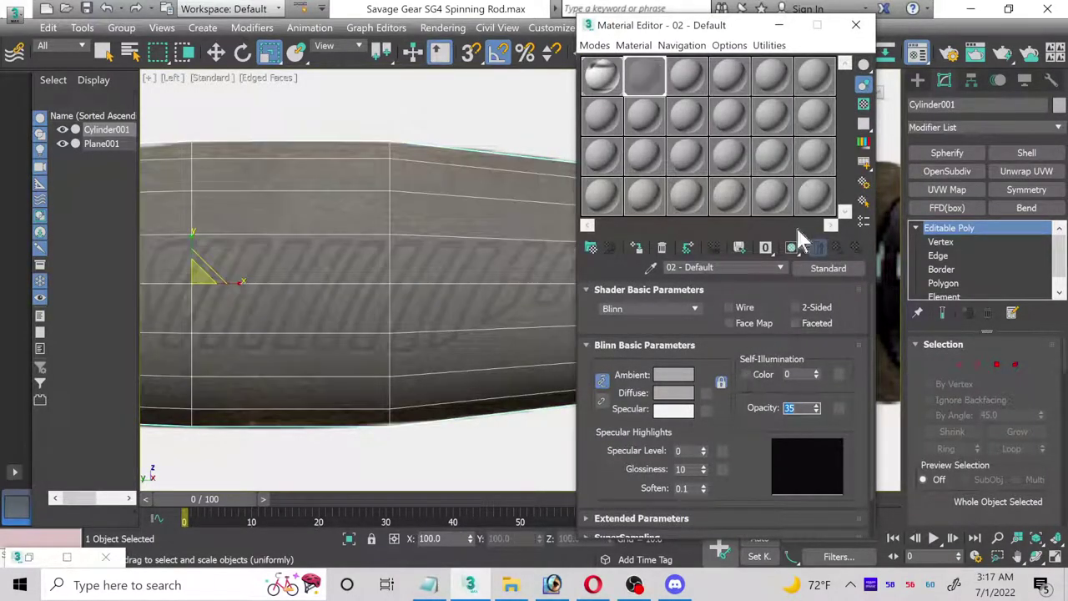
click(779, 25)
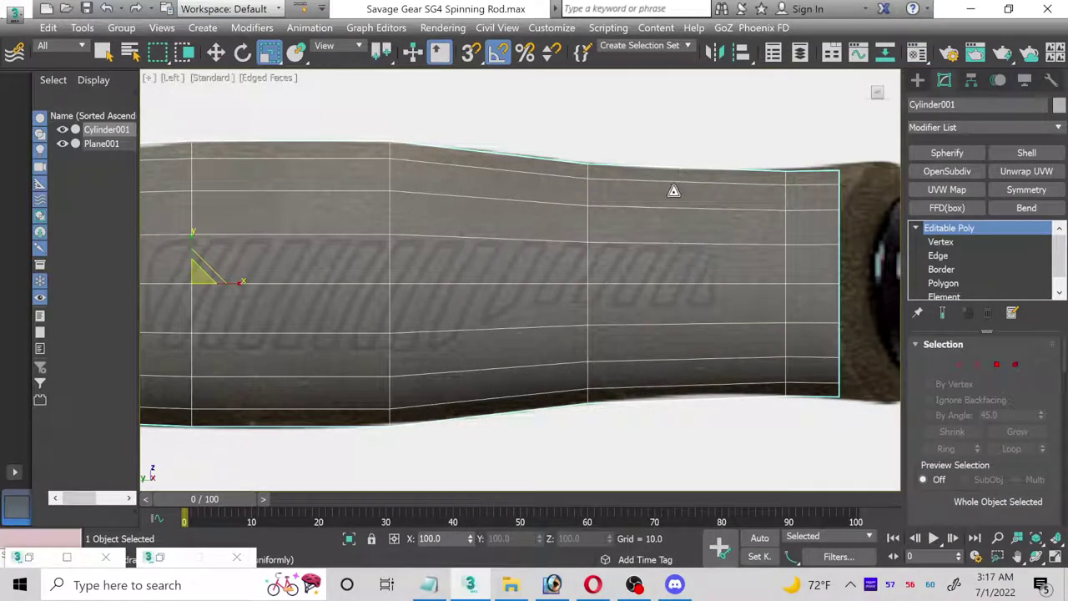
- Select the edge loop nearest the handle's front end and move it slightly back along the grip toward the butt
middle_drag(498, 292, 389, 325)
middle_drag(542, 317, 299, 323)
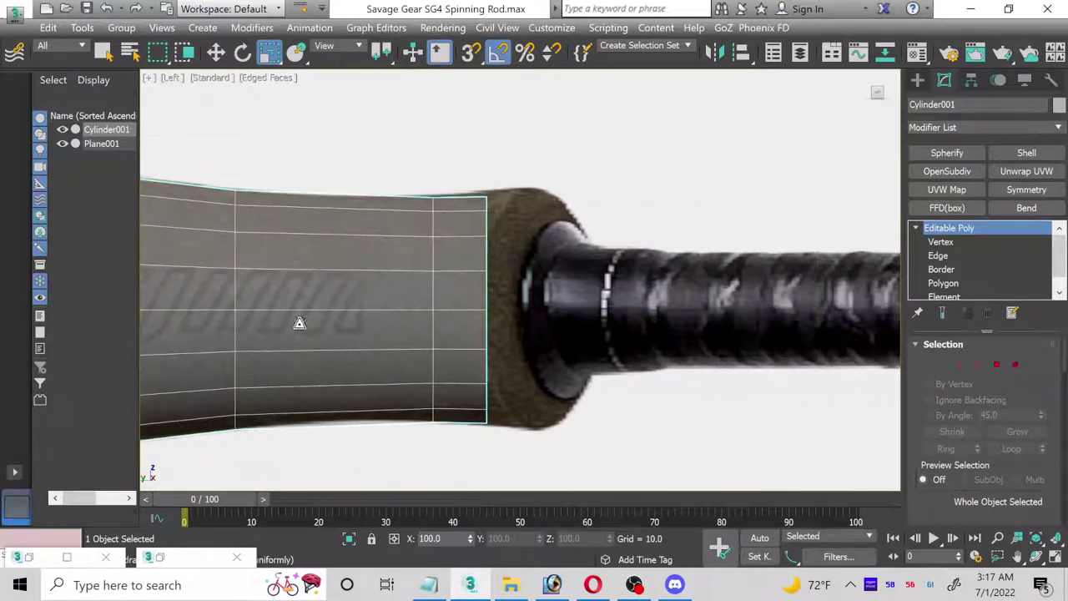
scroll(417, 243, up, 2)
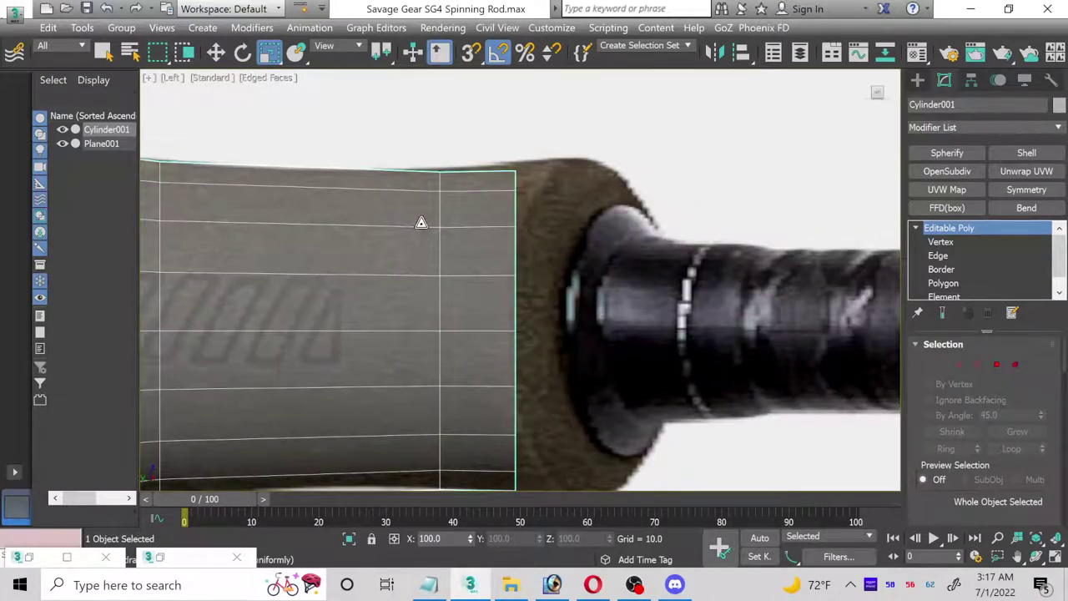
scroll(425, 361, down, 2)
click(938, 255)
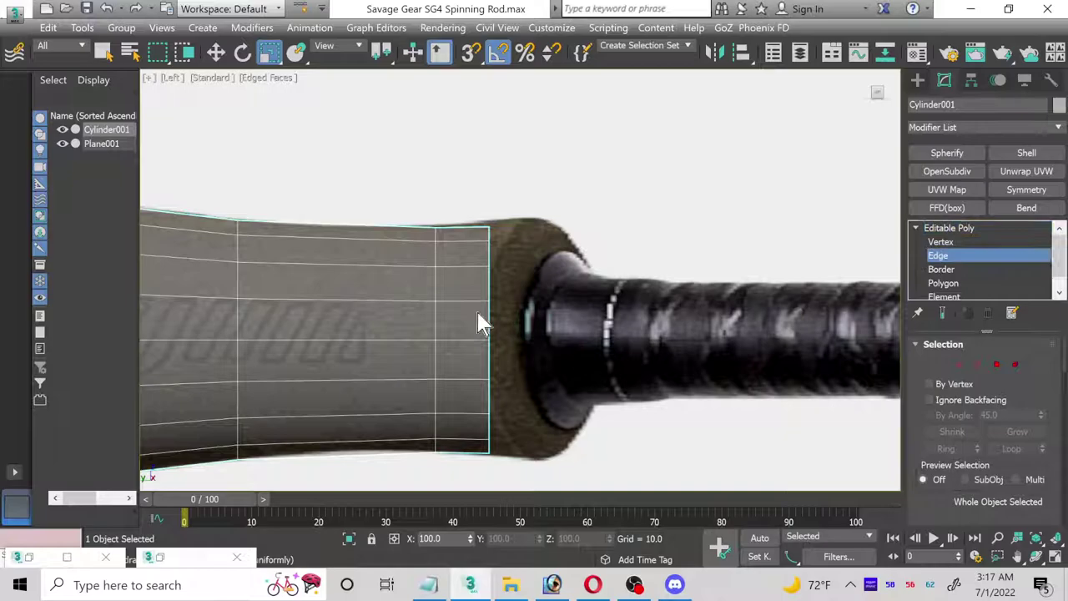
double_click(450, 319)
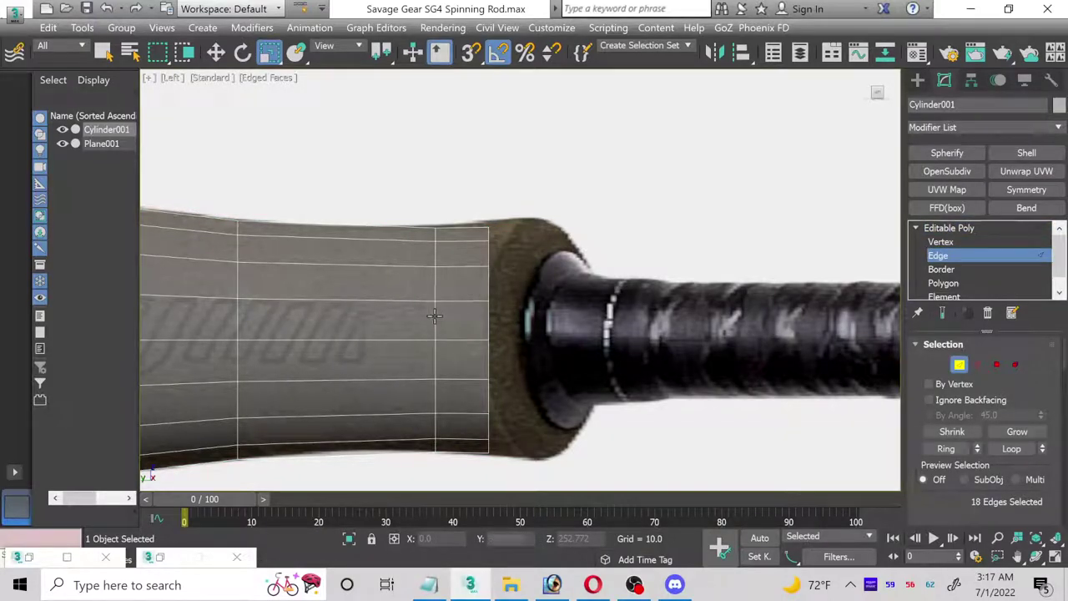
click(216, 53)
drag(471, 338, 405, 363)
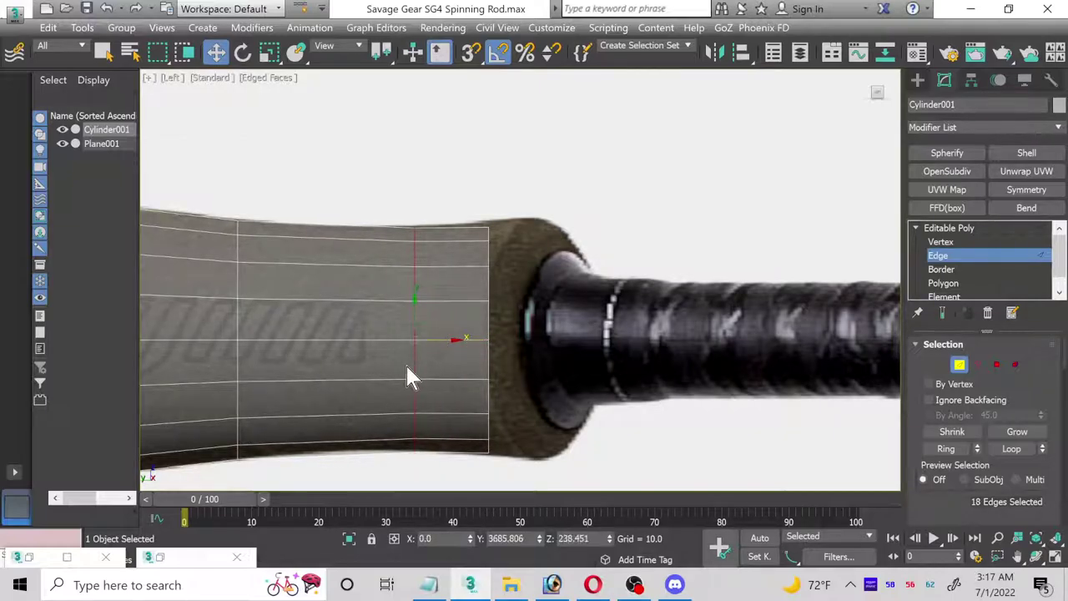
- Chamfer the repositioned edge loop near the handle's front end by 0.668
scroll(404, 367, up, 2)
scroll(995, 373, down, 3)
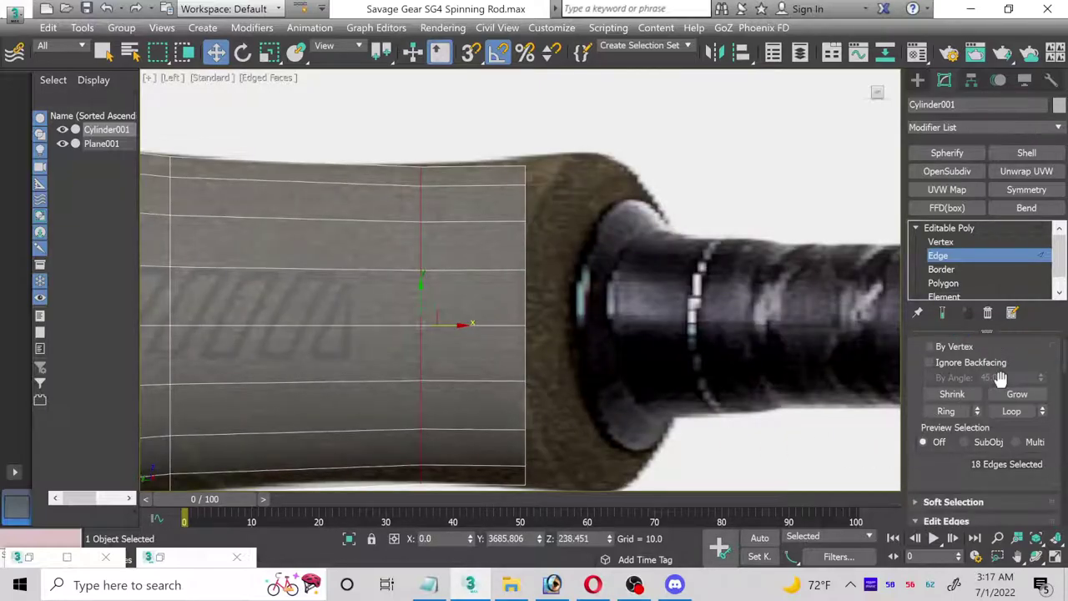
scroll(960, 513, down, 1)
click(973, 508)
click(626, 206)
drag(627, 180, 625, 187)
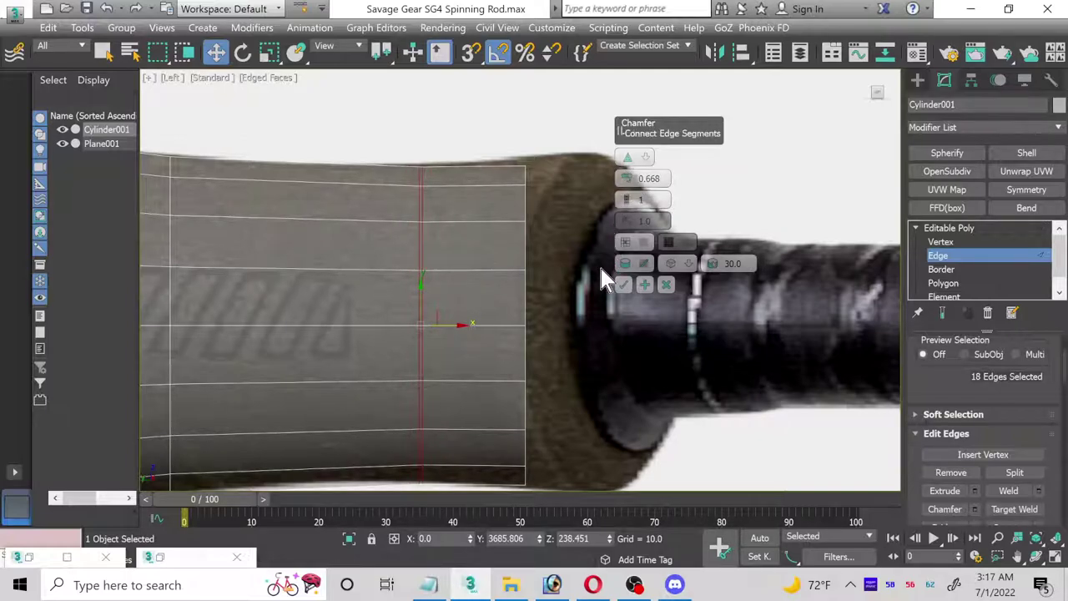
click(625, 285)
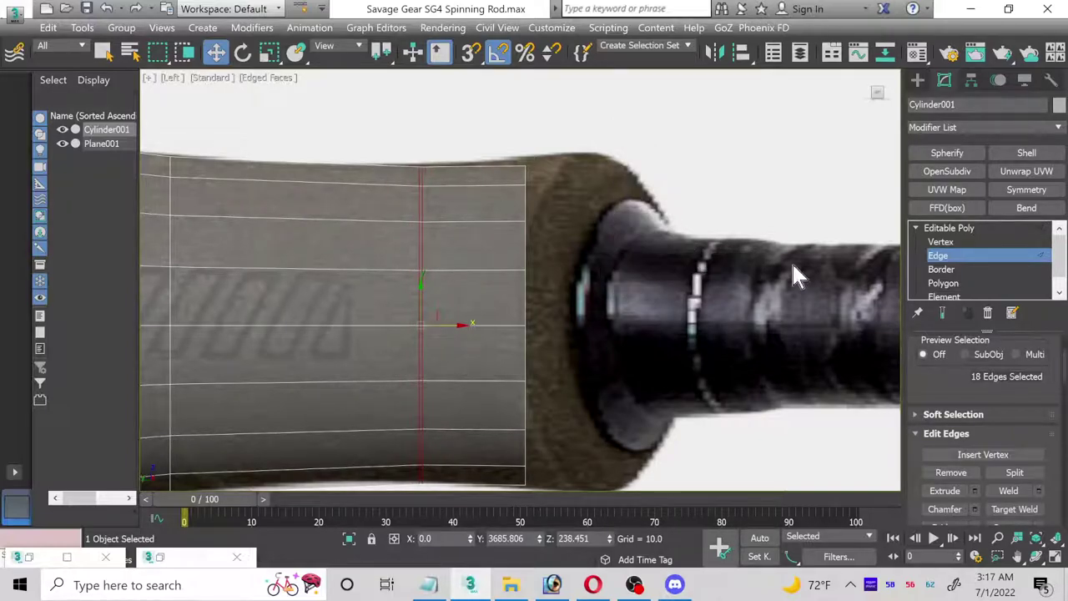
- Select the ring of narrow polygons between the chamfered edge loops near the handle's front end and maximize the Perspective view
click(945, 283)
scroll(394, 250, up, 5)
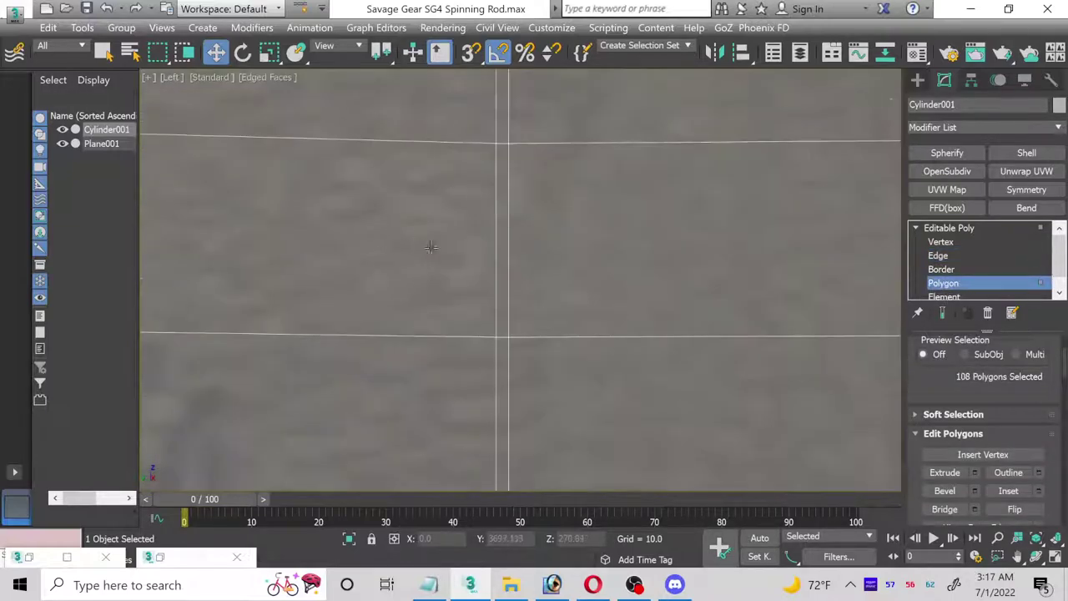
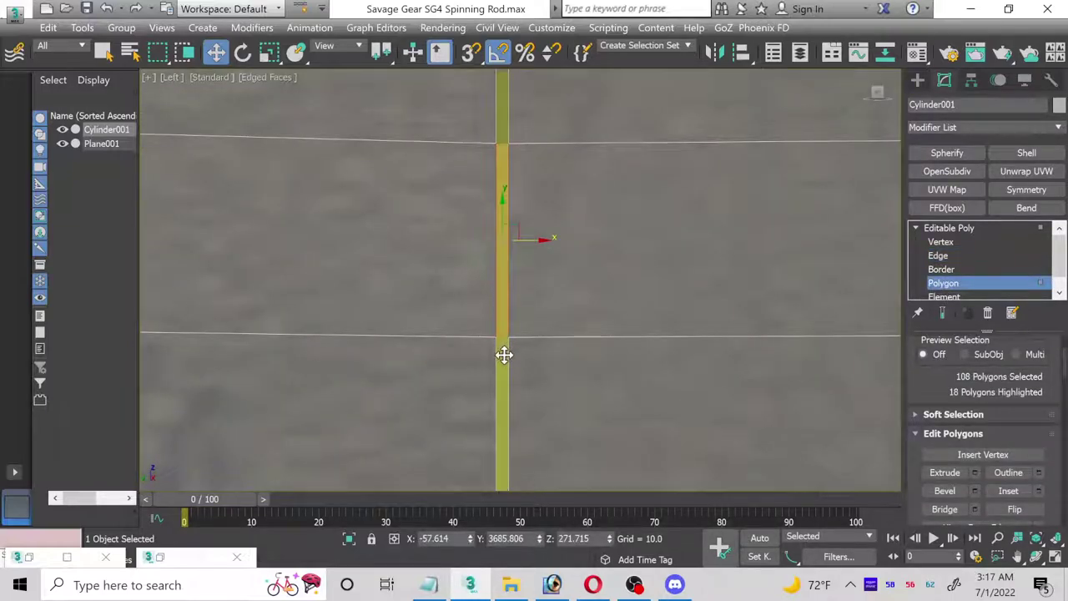
click(1056, 558)
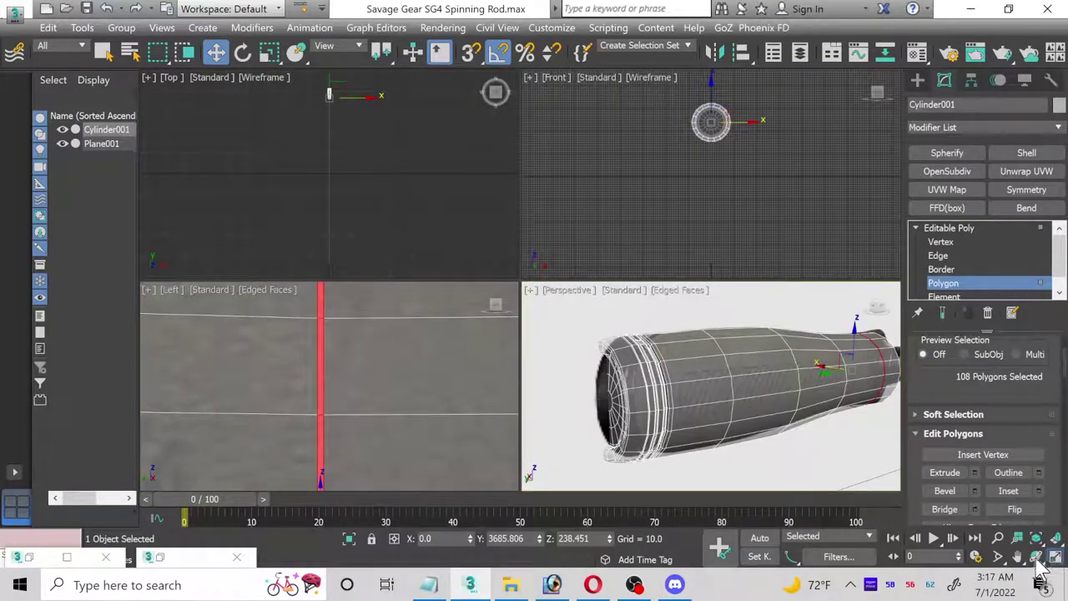
click(1055, 557)
- Set the handle material's opacity to 100
middle_drag(771, 279, 401, 328)
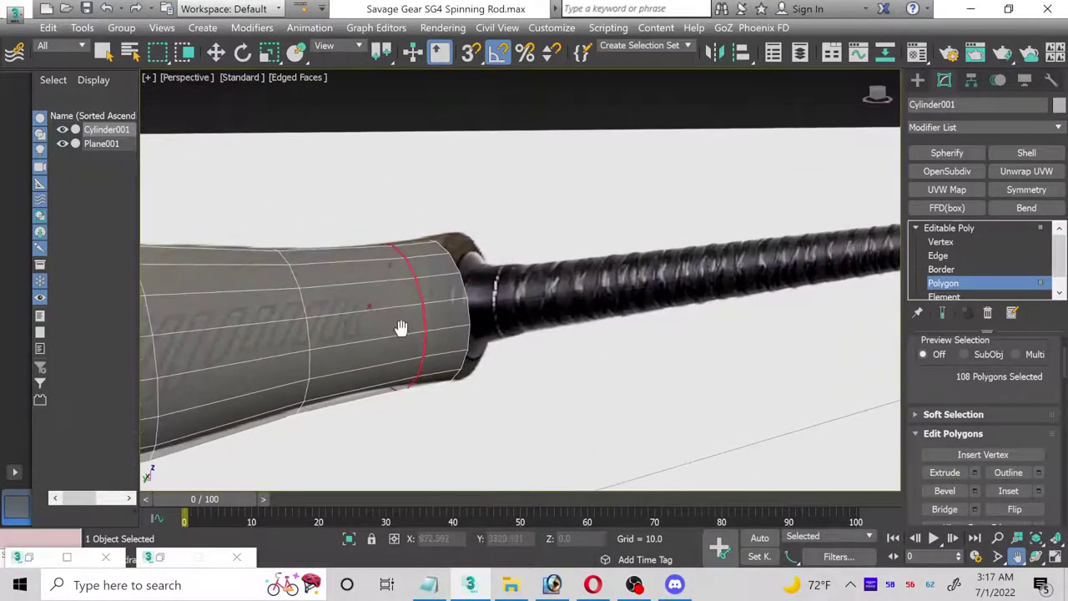
scroll(407, 325, up, 2)
key(m)
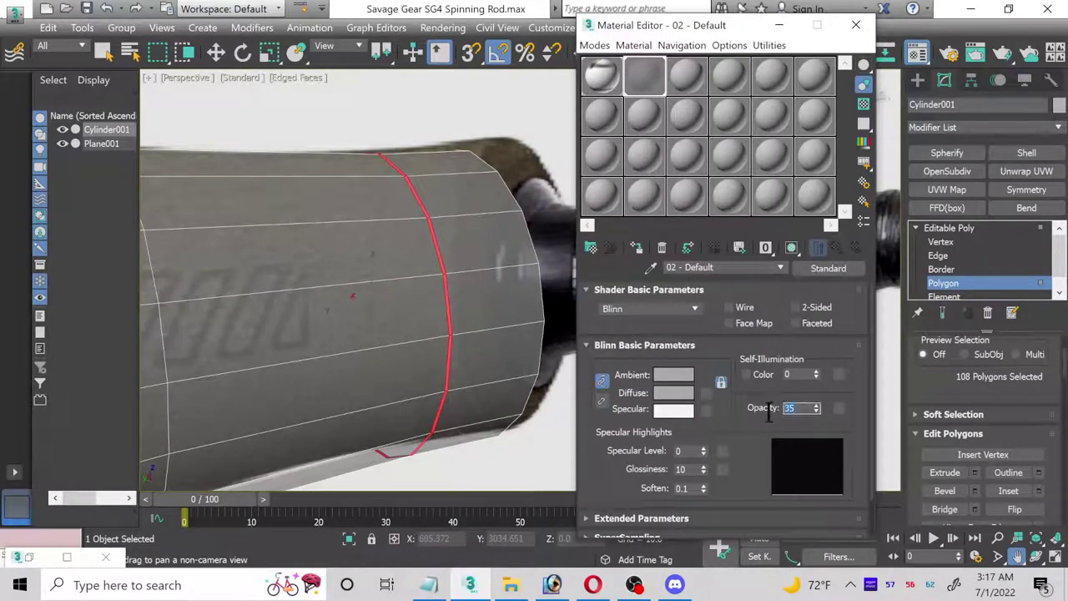
text(100)
key(Return)
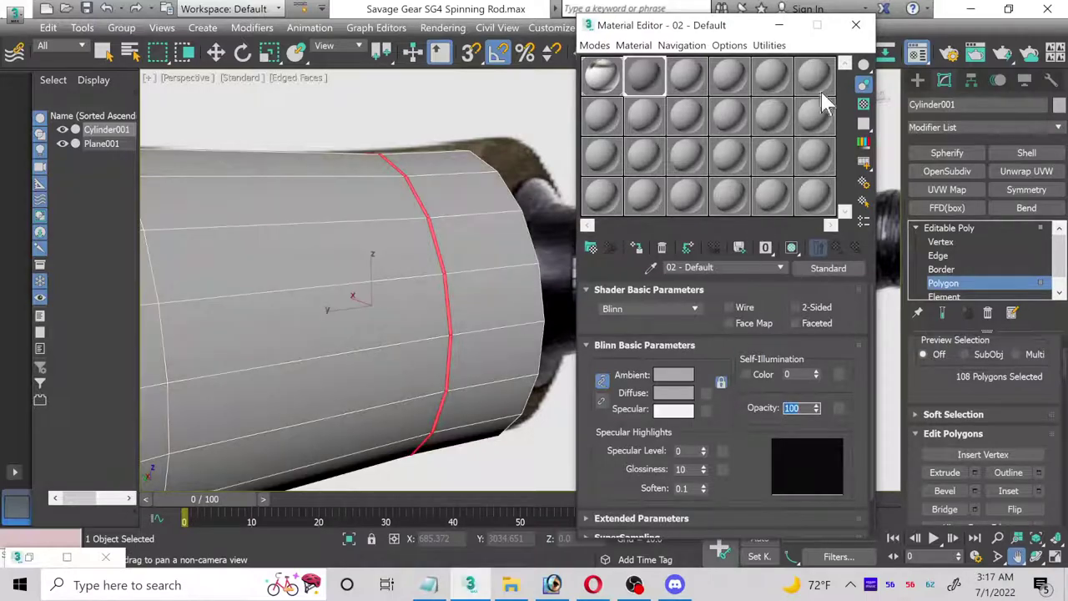
click(856, 24)
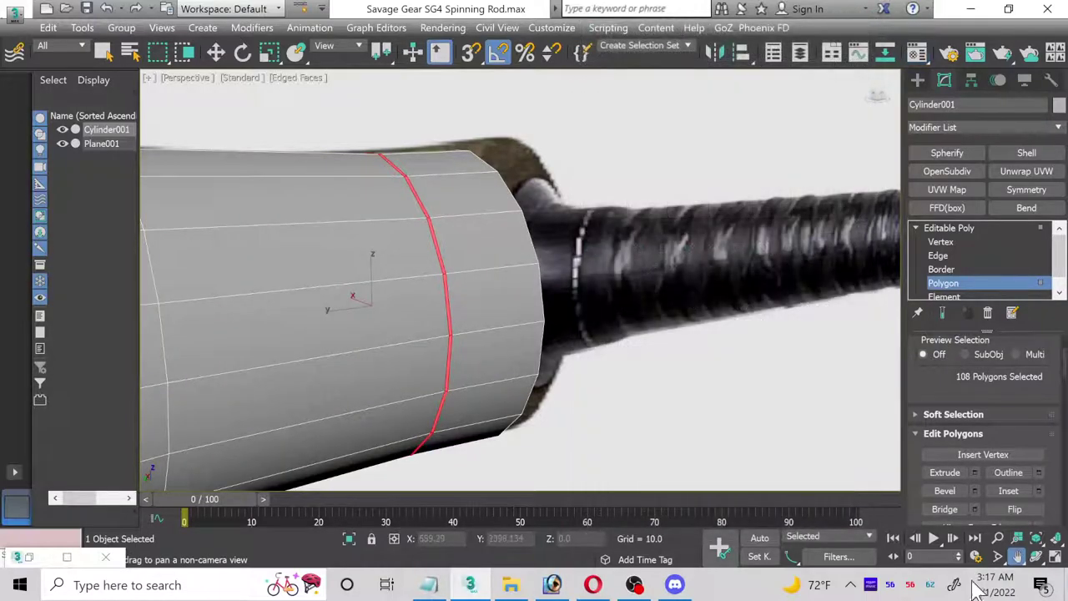
- Extrude the narrow polygon ring near the handle's front end inward with a height of -1.25
click(1036, 556)
drag(527, 317, 493, 324)
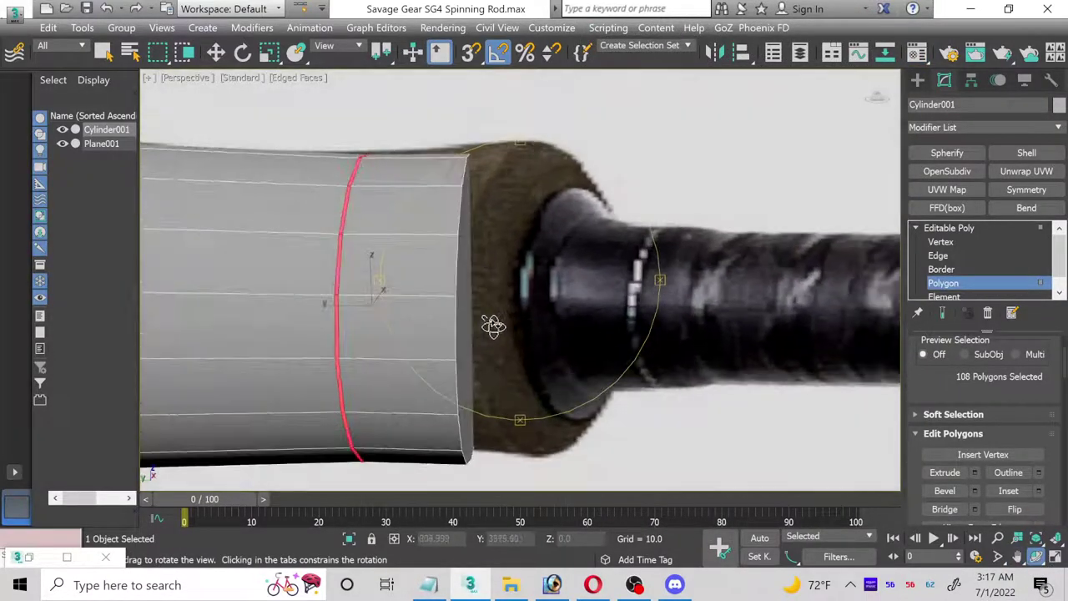
scroll(353, 275, up, 5)
drag(351, 296, 567, 336)
click(974, 472)
drag(626, 178, 606, 156)
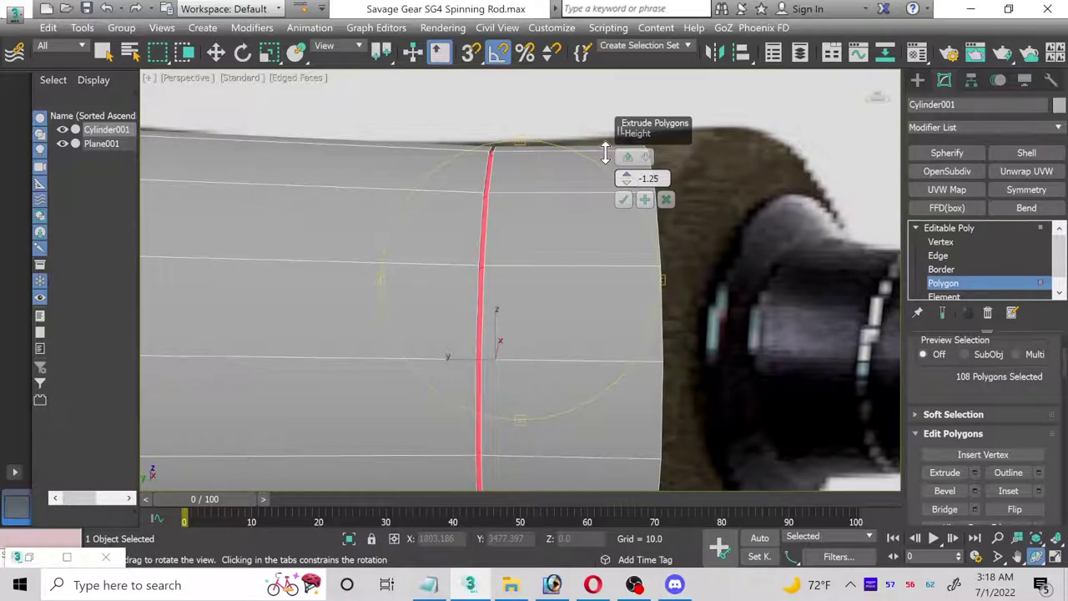
click(624, 200)
- Connect the cross edges around the groove floor with 2 segments and a pinch of 85 as support loops
drag(512, 167, 763, 227)
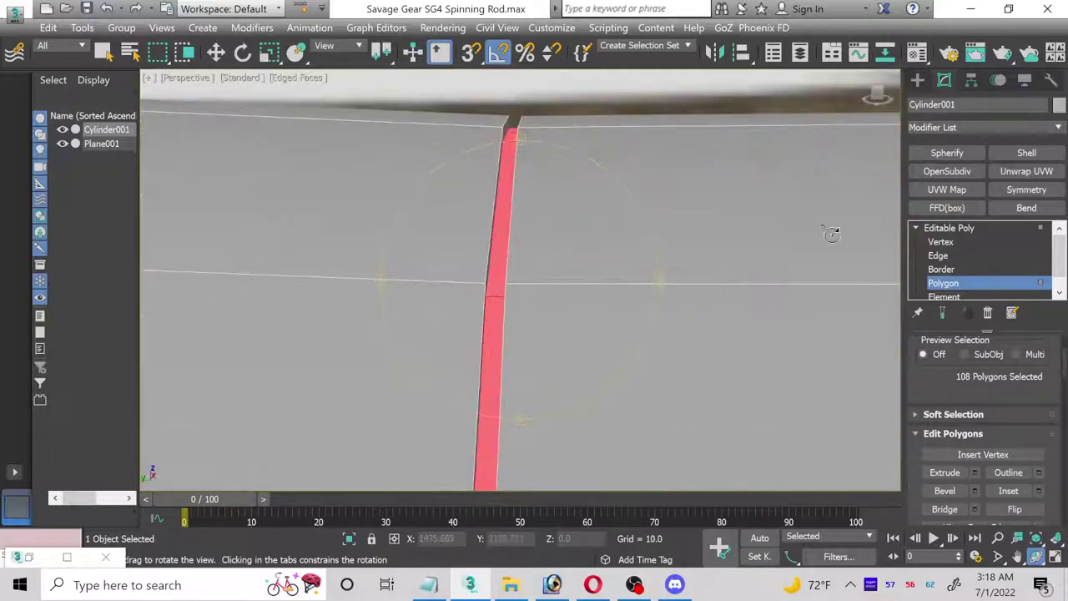
click(952, 257)
scroll(553, 221, up, 2)
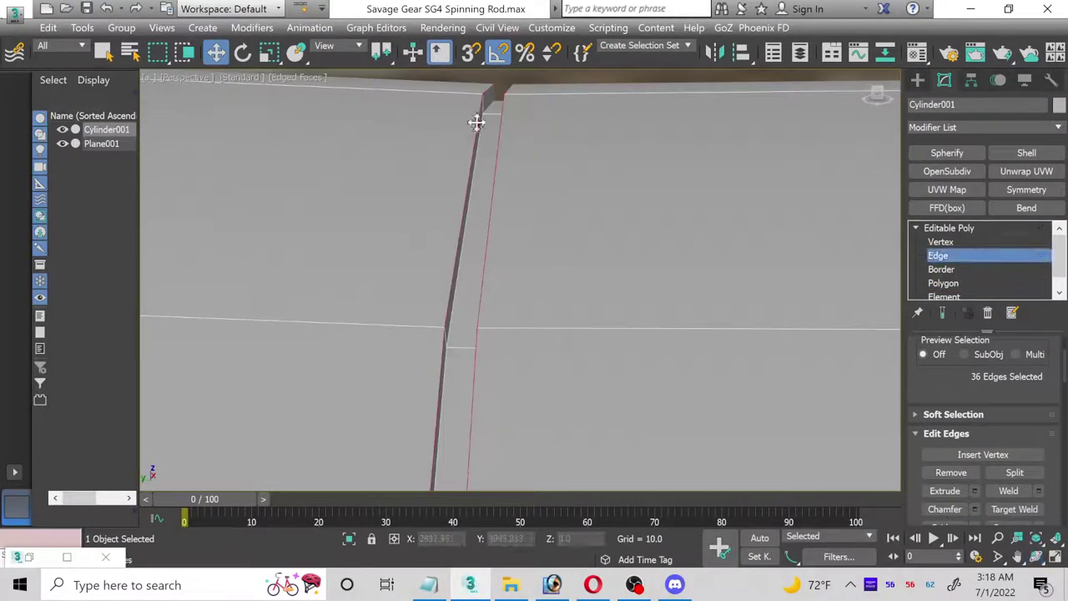
click(496, 109)
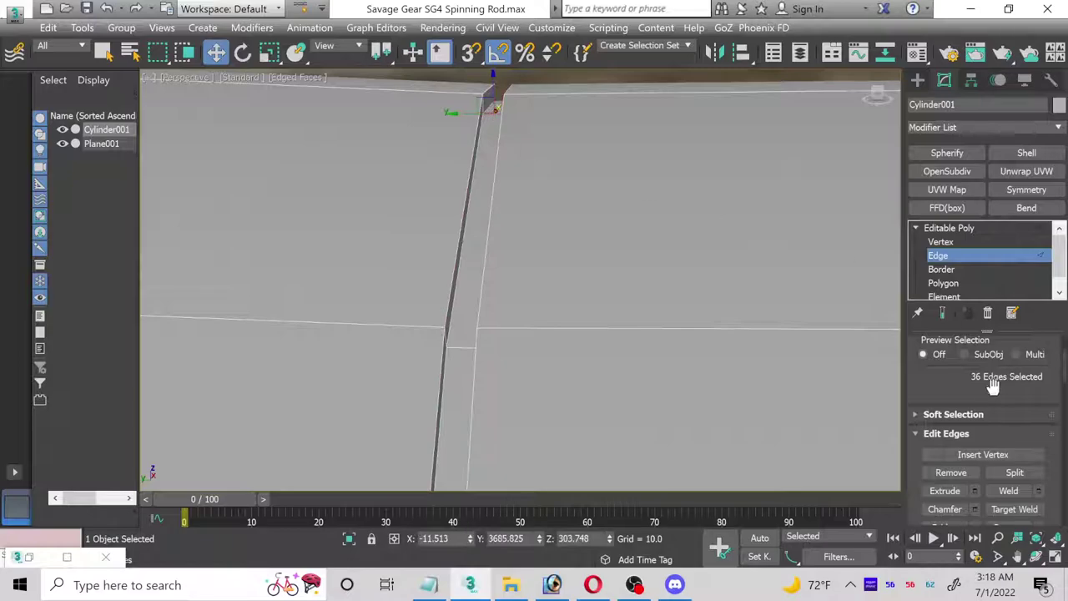
scroll(968, 384, up, 2)
scroll(950, 376, down, 2)
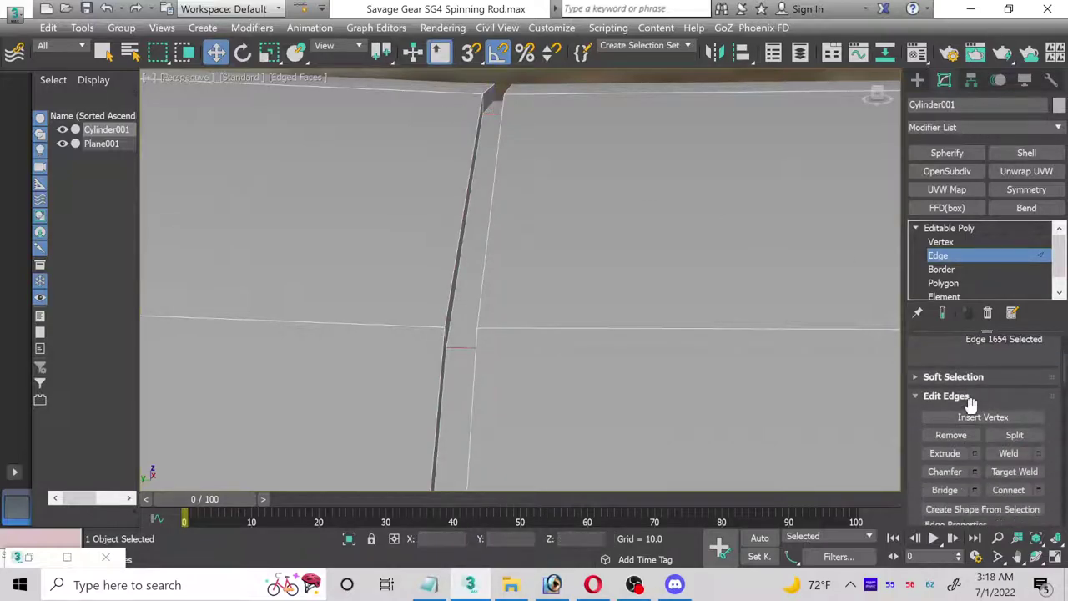
click(1038, 490)
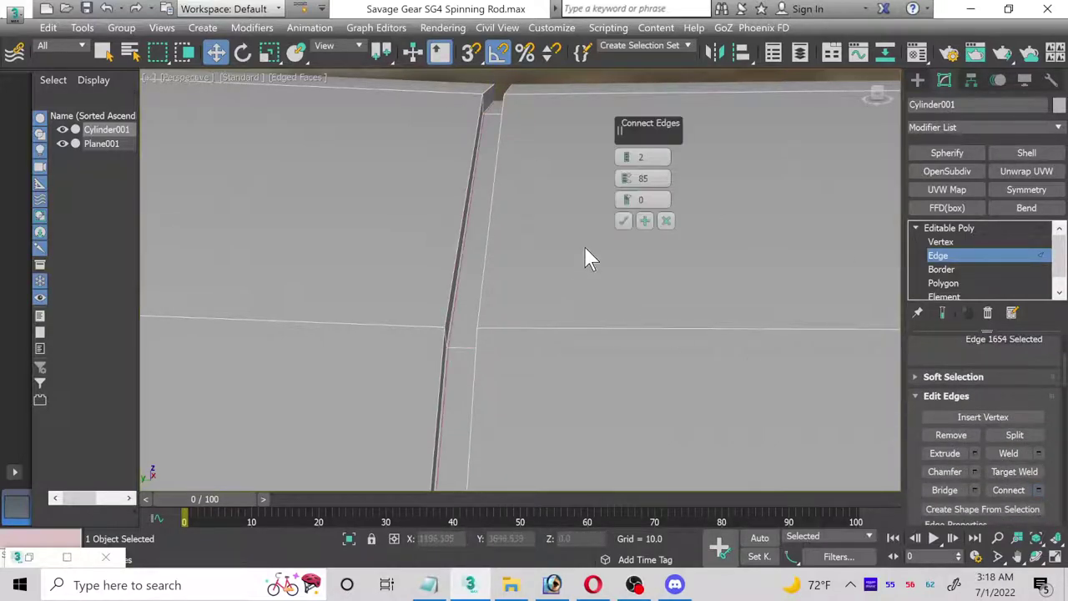
click(623, 220)
- Chamfer the groove's two outer rim edge loops by 0.577 with 2 segments
middle_drag(472, 159, 598, 290)
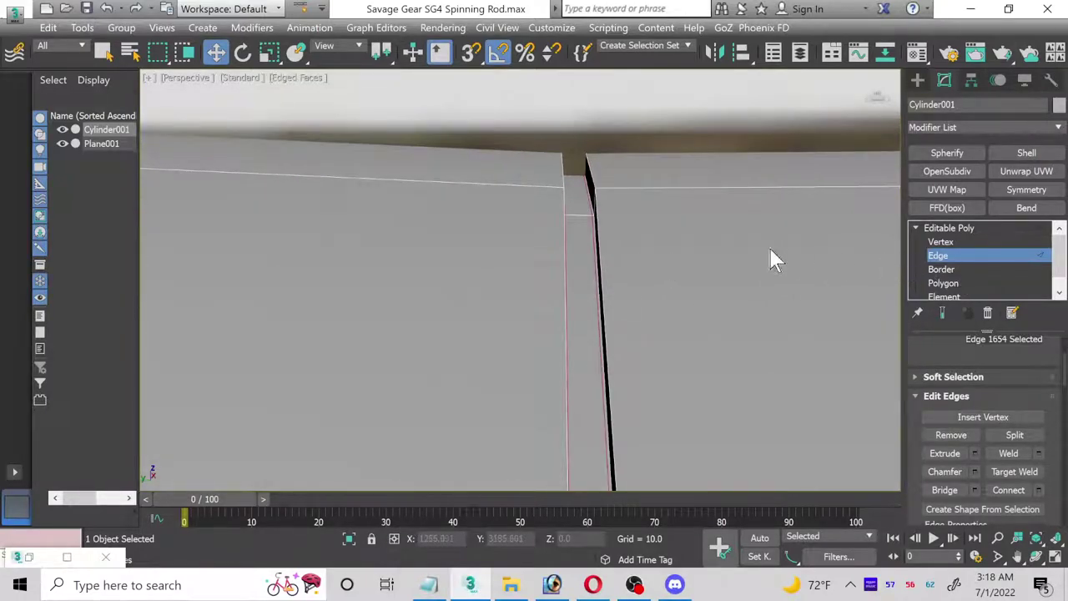
scroll(543, 218, up, 2)
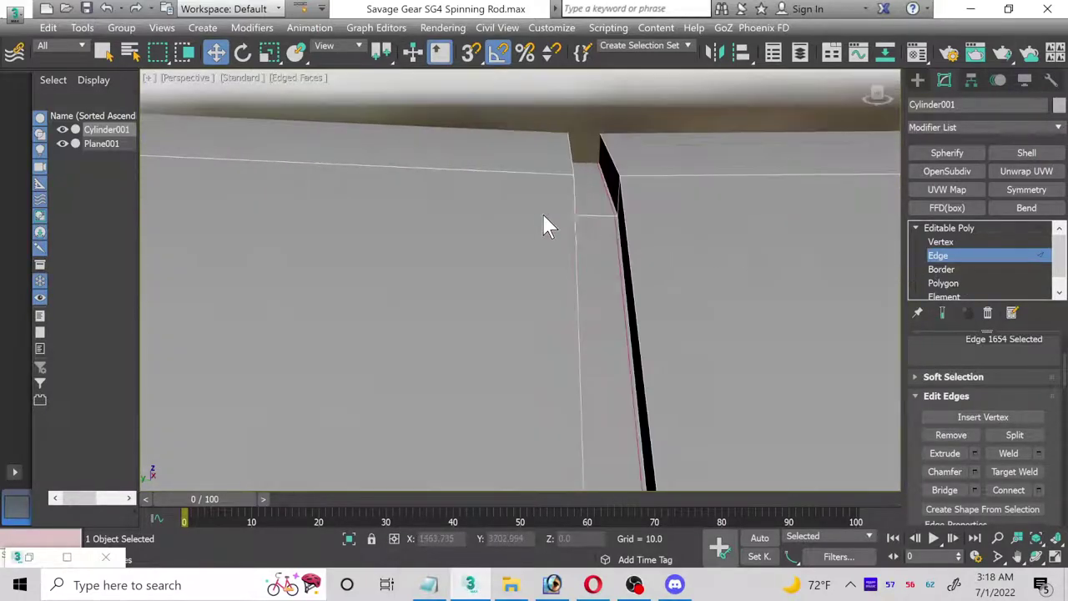
click(624, 236)
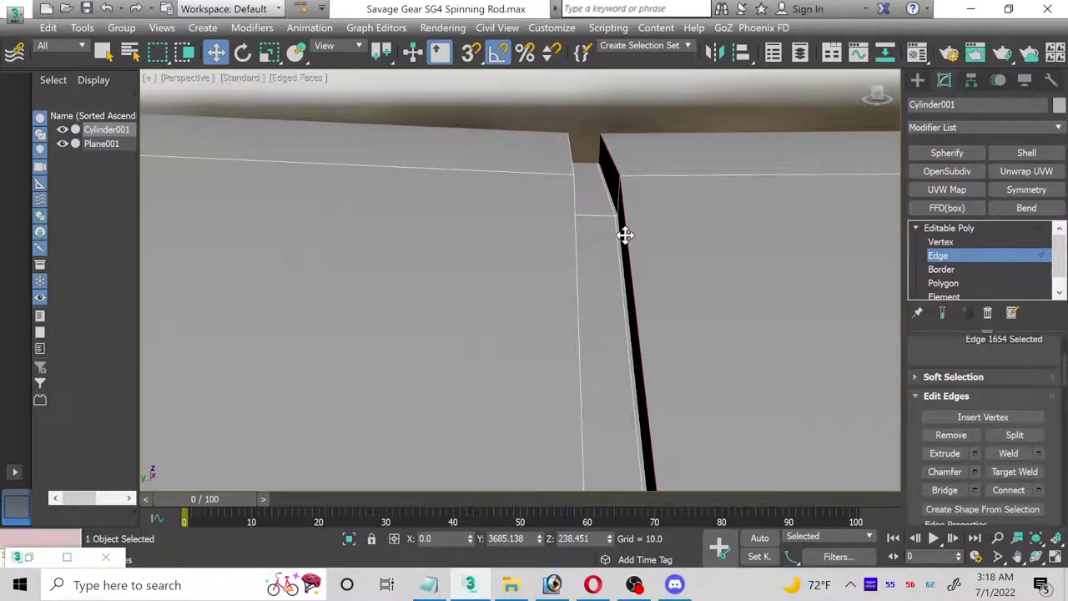
click(576, 242)
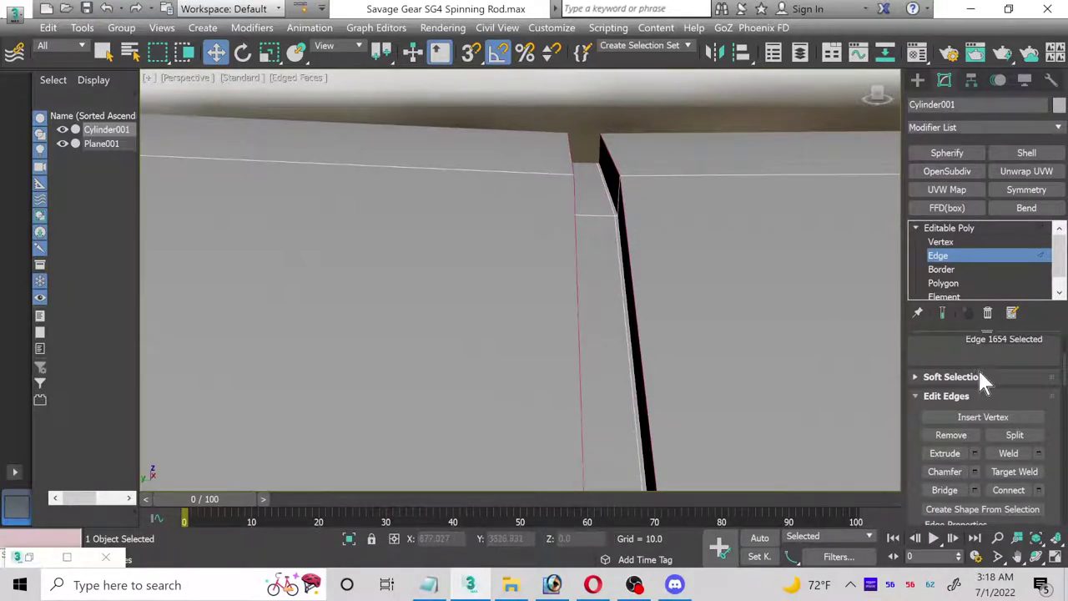
click(974, 471)
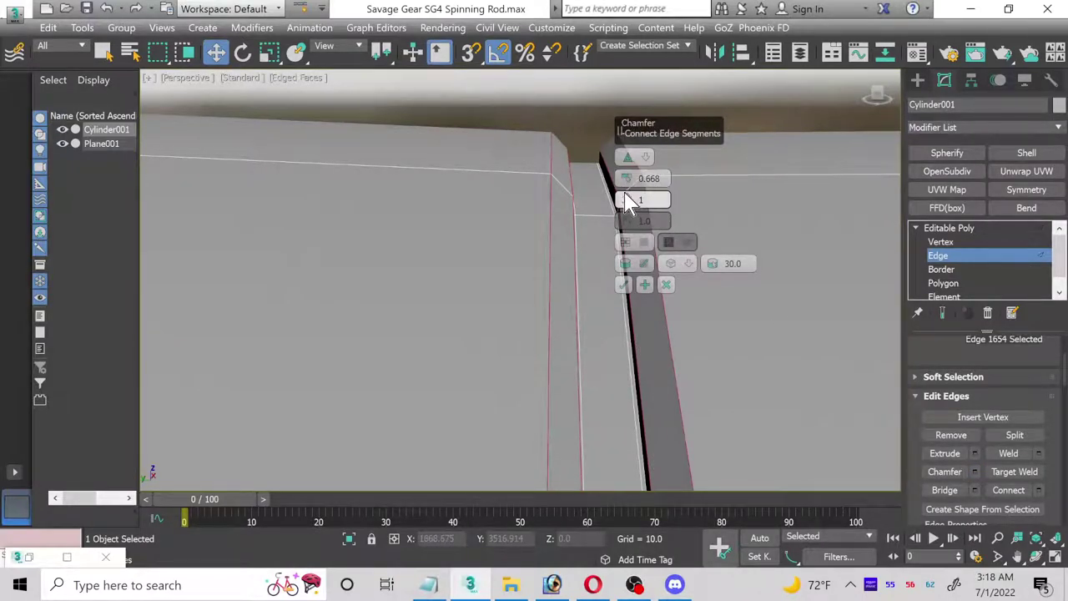
drag(628, 204, 622, 177)
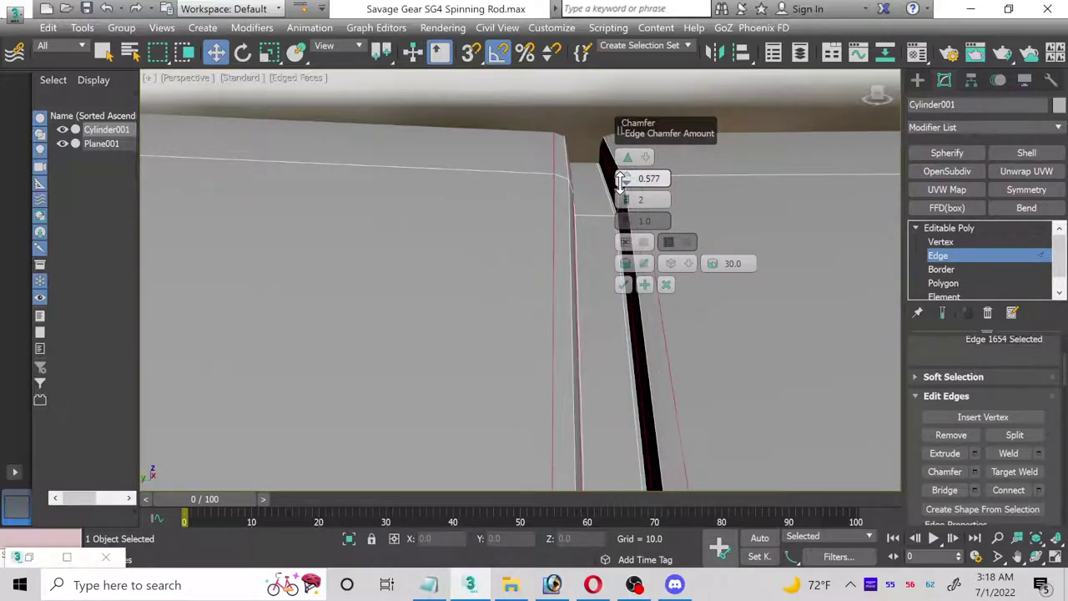
click(625, 285)
- Leave edge editing and add an OpenSubdiv modifier to the handle
key(2)
mouse_move(676, 339)
alt+middle_down()
mouse_move(690, 375)
mouse_move(664, 336)
alt+middle_up()
scroll(664, 336, down, 6)
middle_drag(548, 350, 735, 350)
click(930, 173)
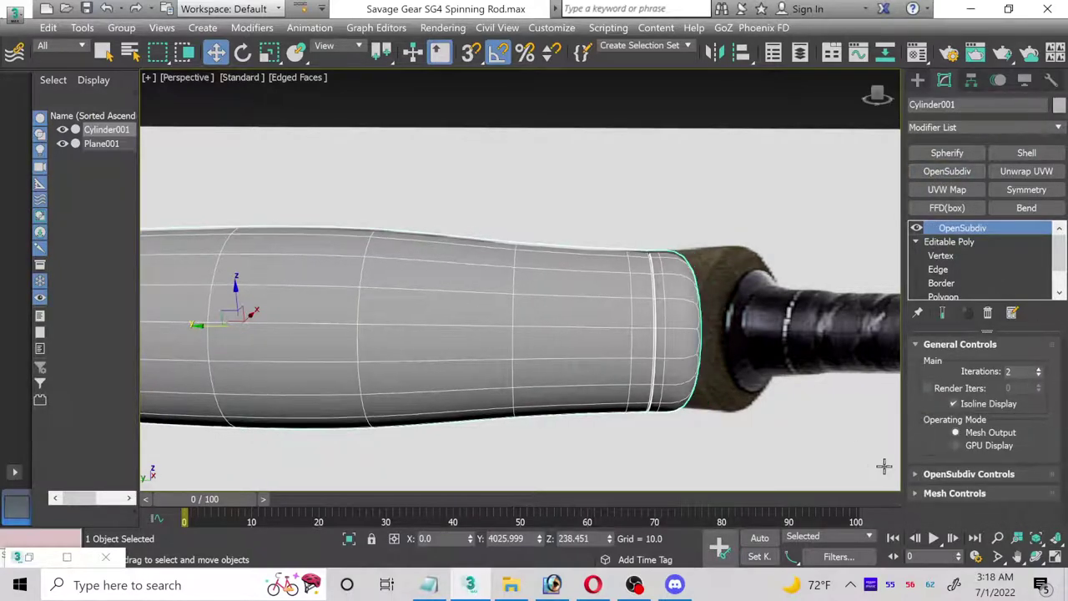
- Hide the reference plane Plane001 and examine the smoothed handle and its front groove in the Perspective view
key(alt+w)
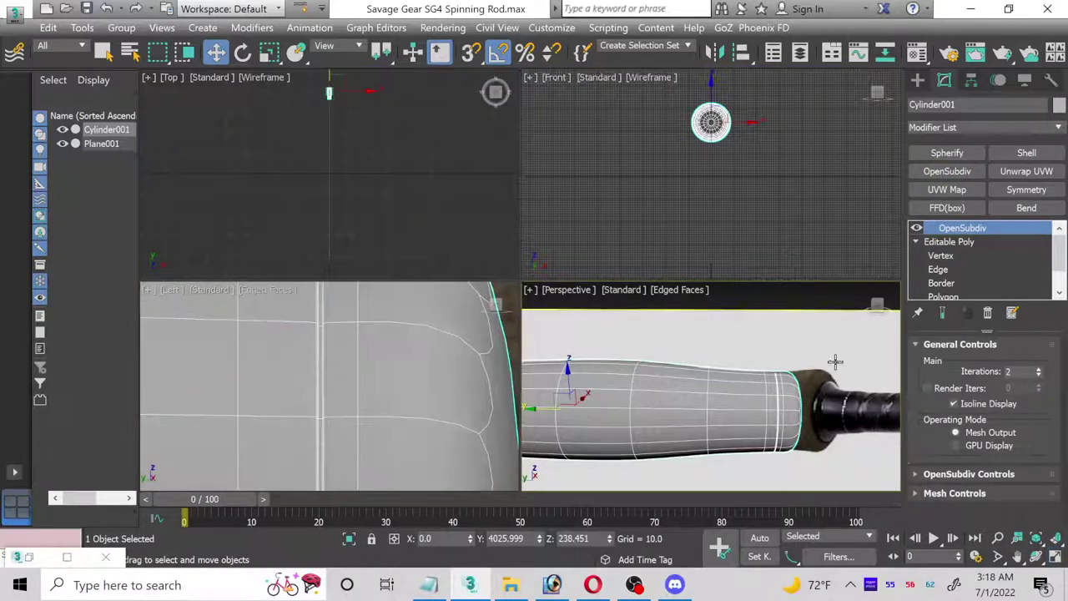
click(63, 144)
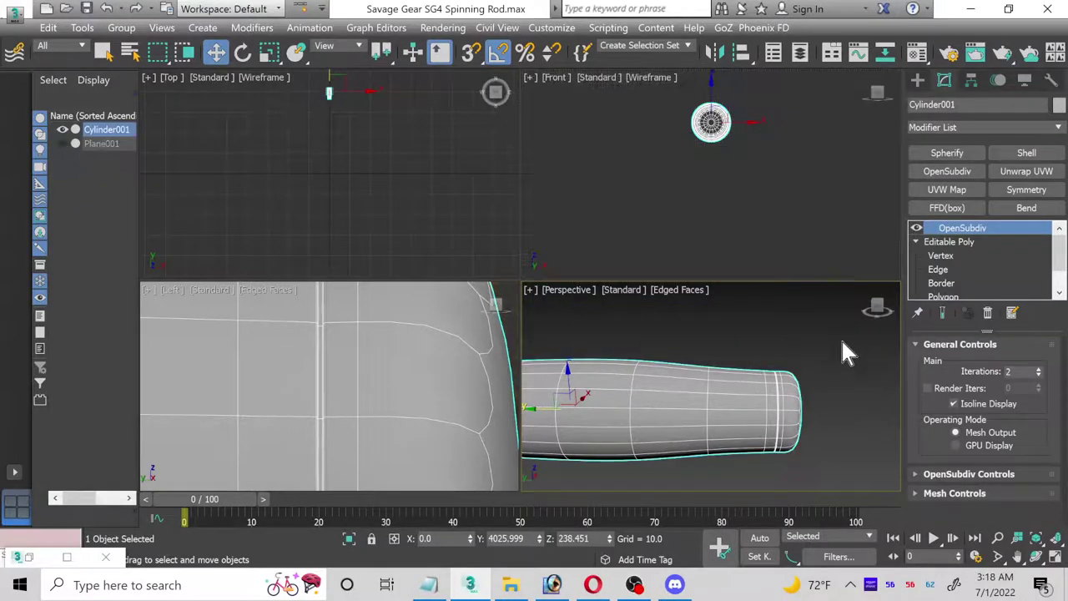
click(818, 357)
click(1053, 557)
click(1017, 557)
mouse_move(588, 384)
mouse_down()
mouse_move(716, 409)
mouse_move(593, 375)
mouse_up()
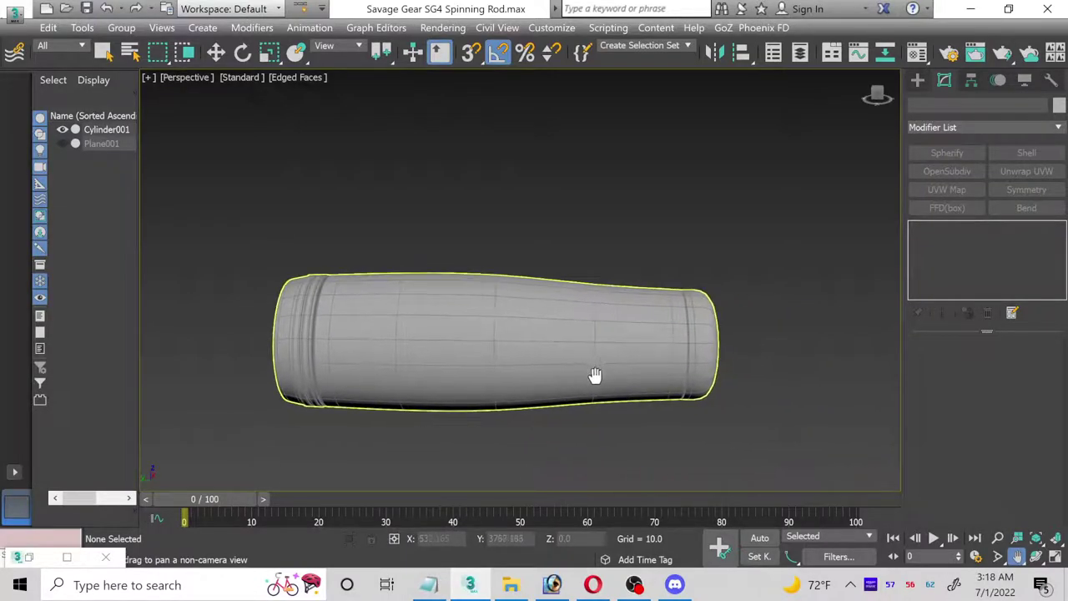
click(1035, 557)
drag(594, 326, 643, 300)
drag(719, 308, 409, 443)
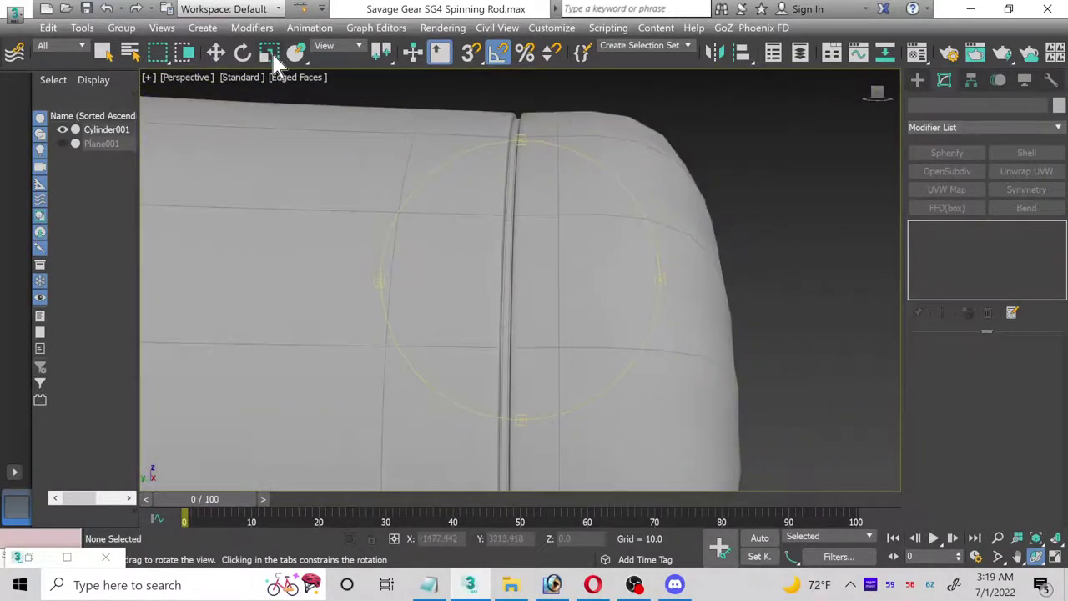
click(215, 52)
click(405, 185)
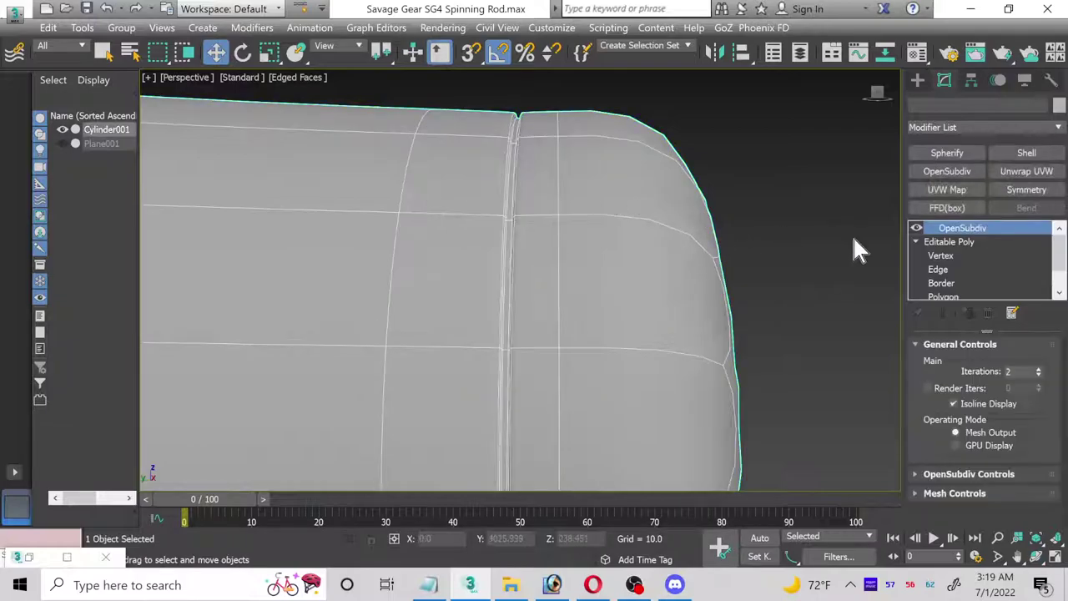
scroll(961, 281, down, 1)
click(953, 270)
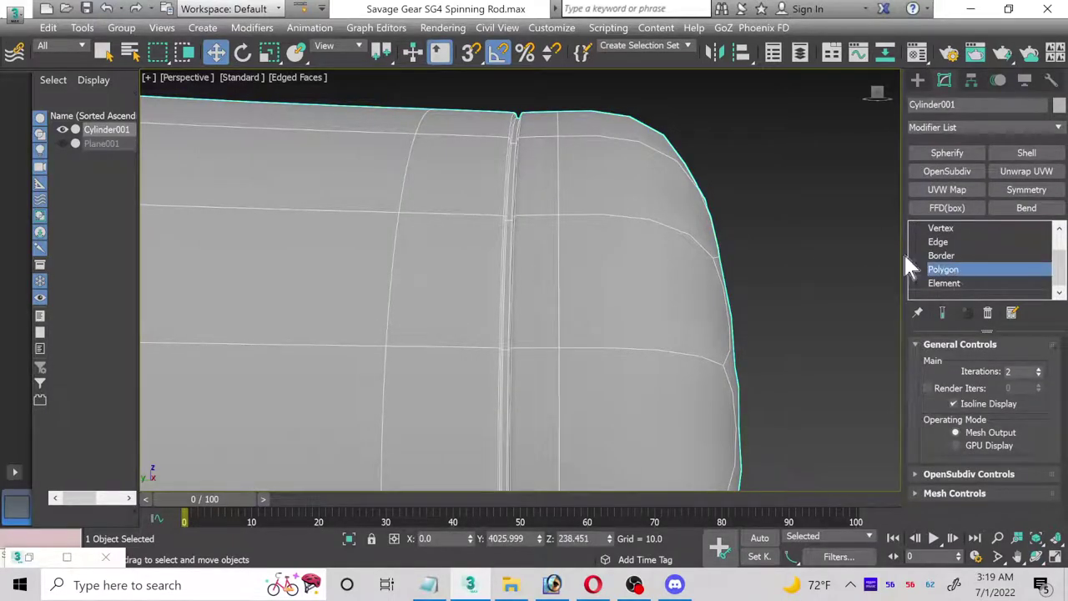
double_click(517, 182)
scroll(508, 167, up, 8)
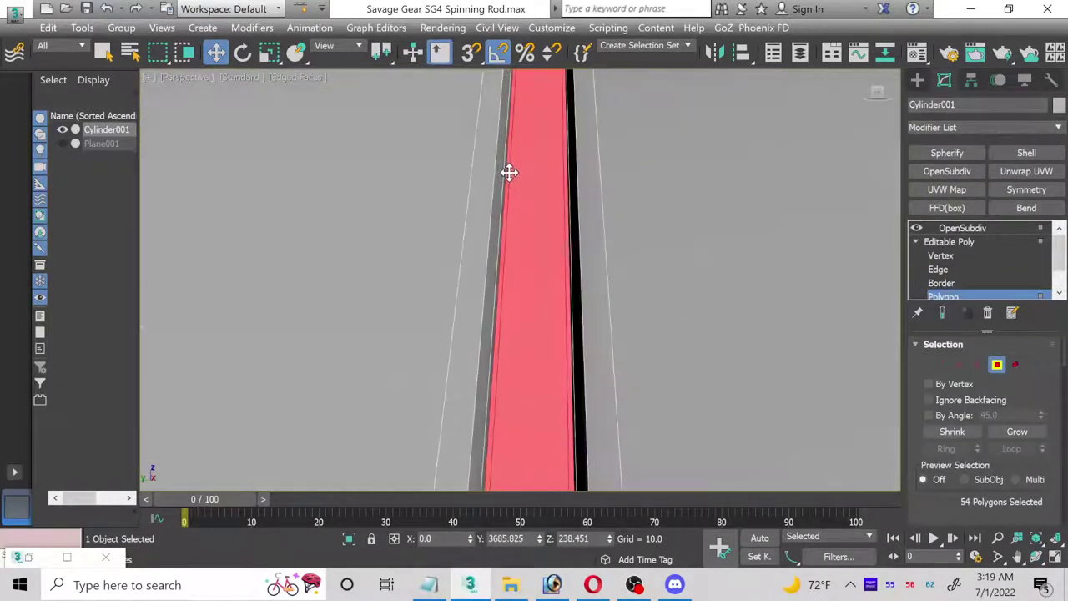
click(951, 267)
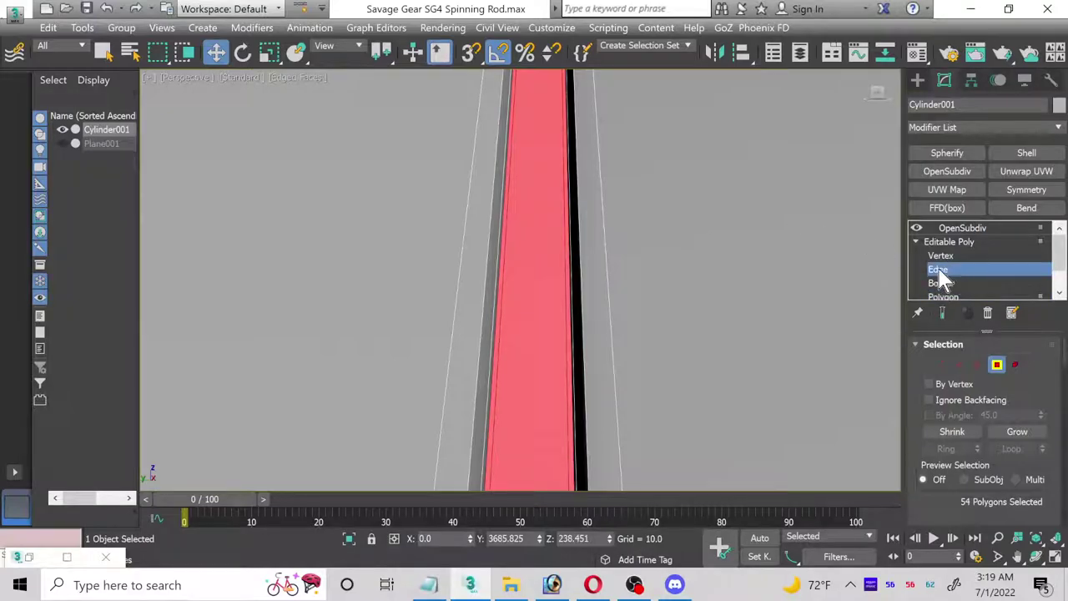
click(506, 260)
middle_drag(518, 268, 554, 269)
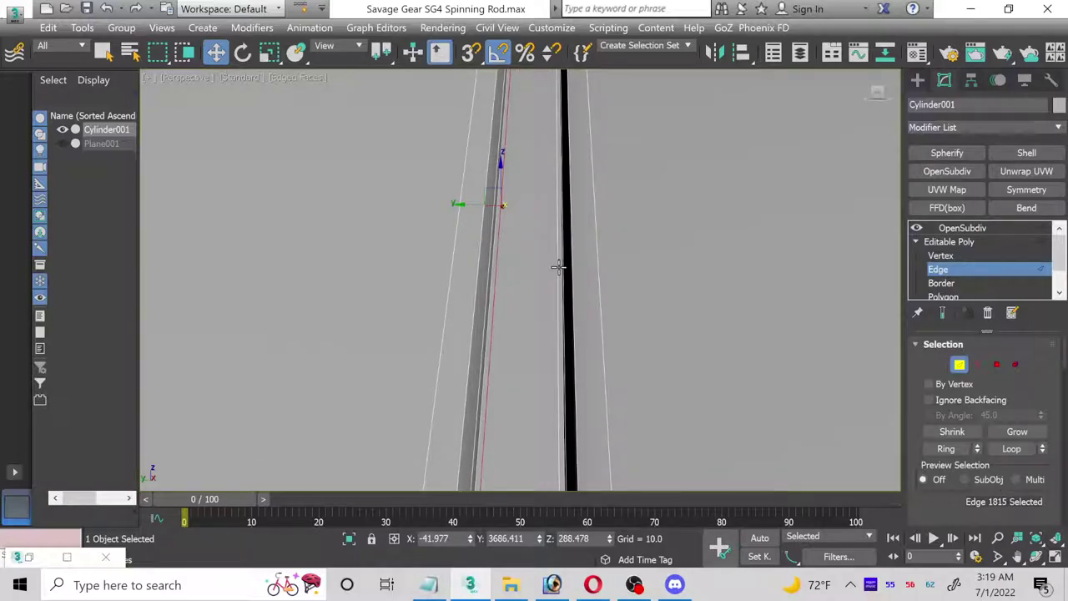
ctrl+click(558, 268)
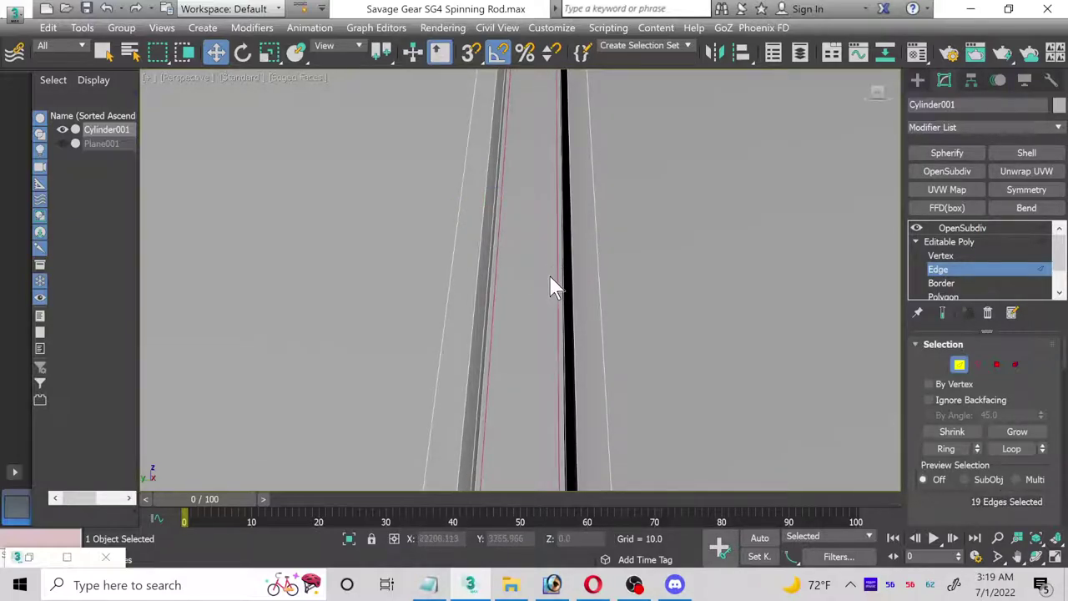
click(551, 282)
- Leave edge editing and examine the groove near the front end with OpenSubdiv smoothing displayed
scroll(550, 280, up, 5)
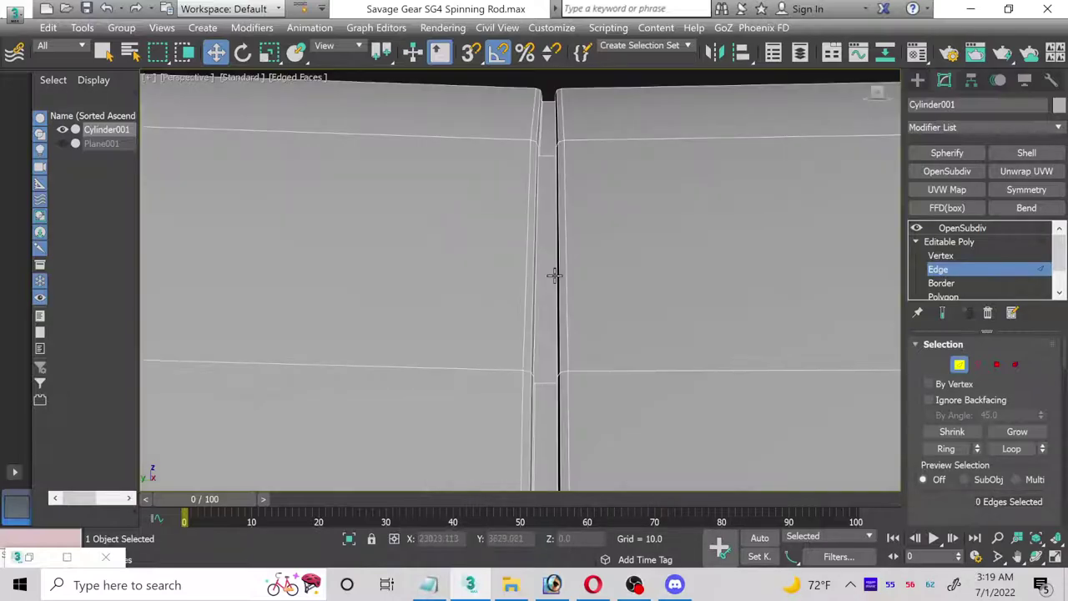
click(949, 242)
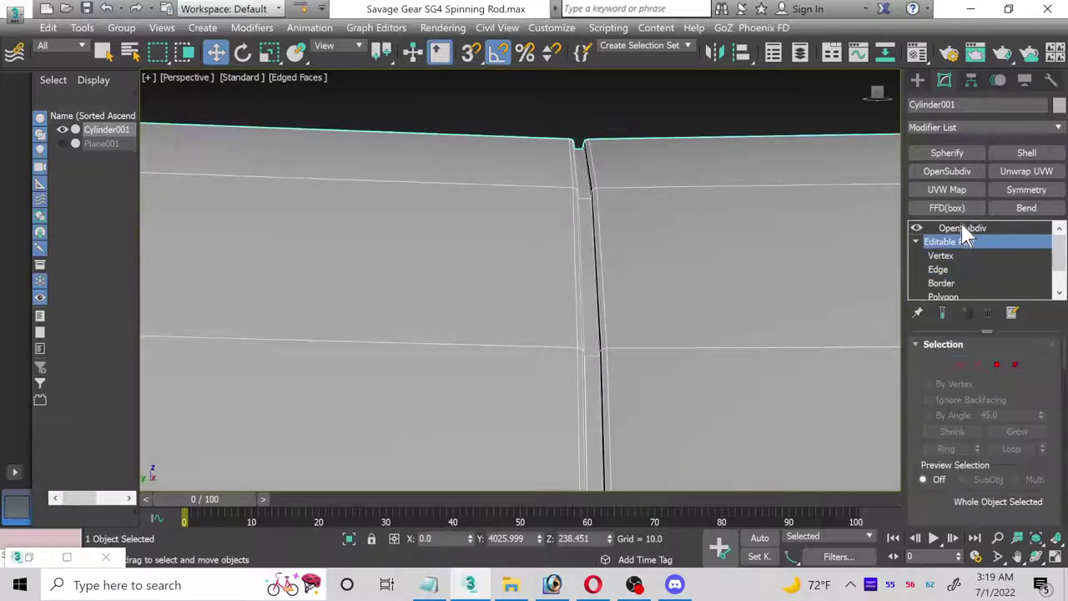
click(918, 228)
click(588, 121)
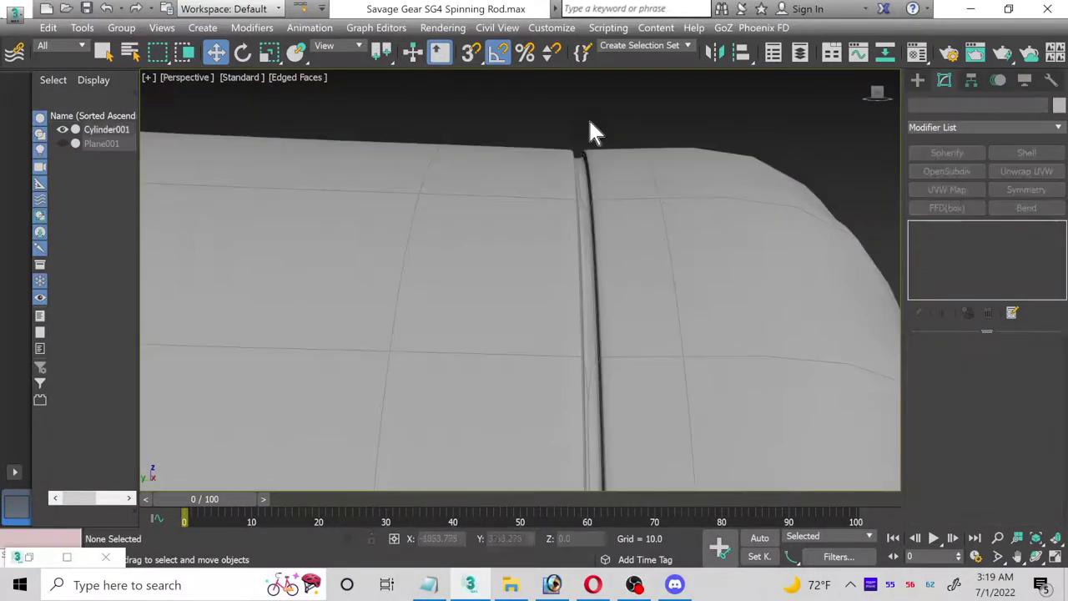
click(595, 275)
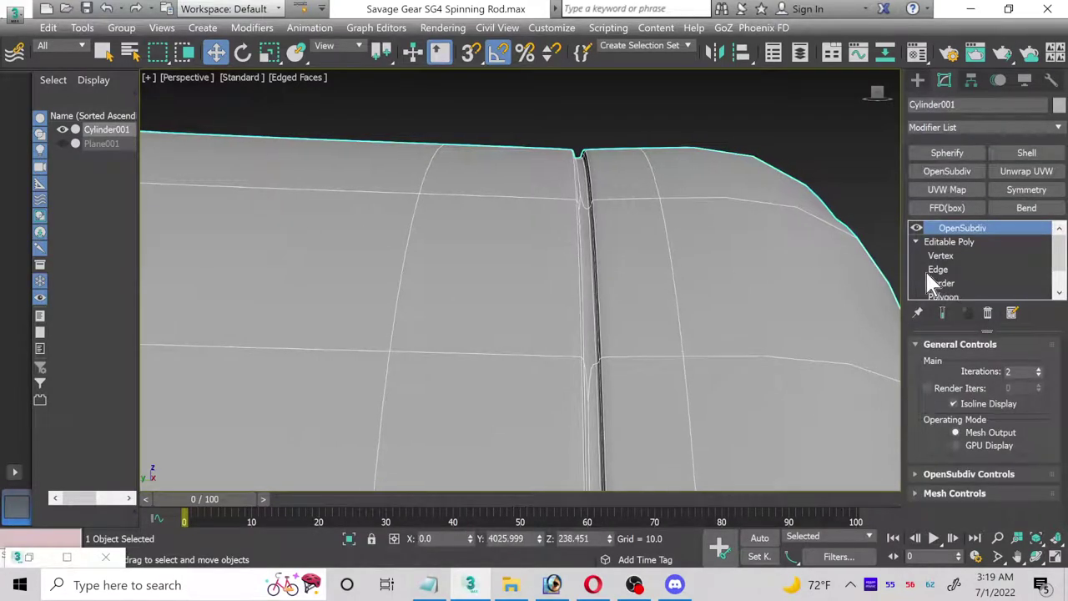
- Remove the inner edge loop from each chamfered side of the front groove and return to the OpenSubdiv level
click(940, 271)
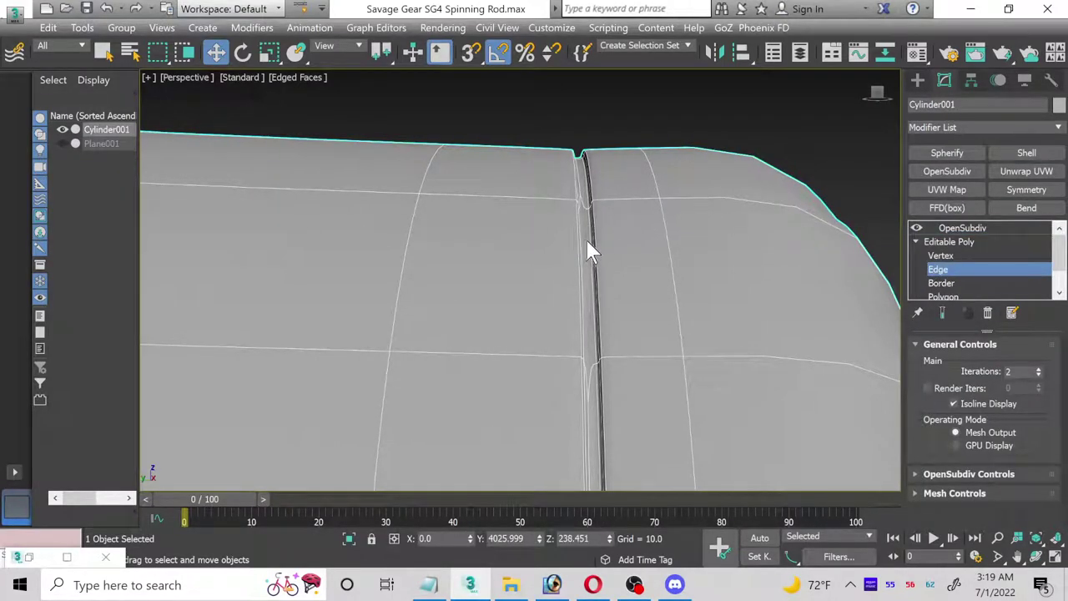
middle_drag(584, 272, 432, 334)
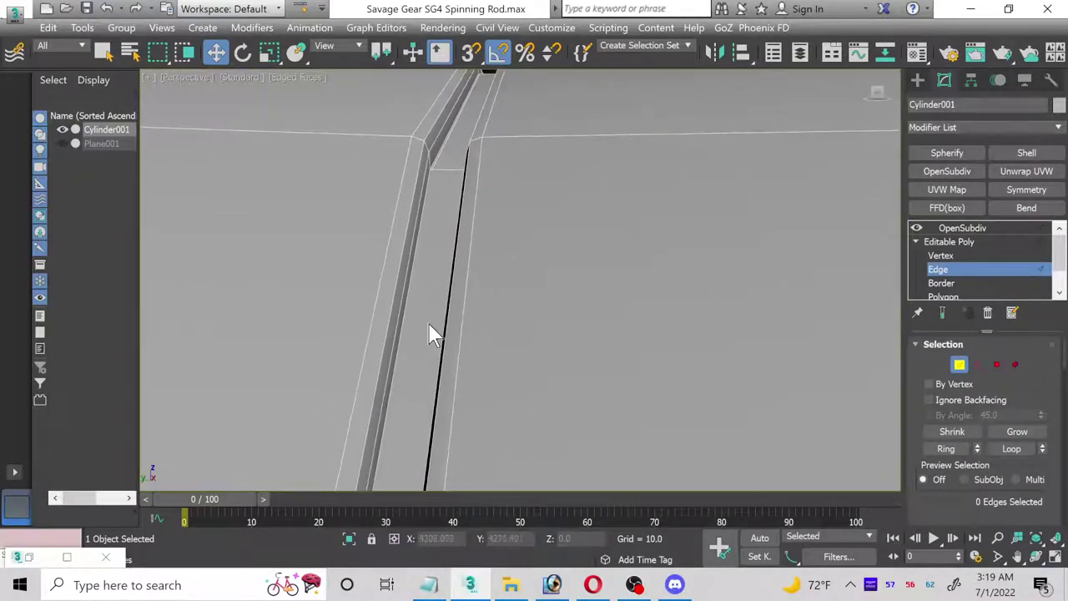
double_click(394, 295)
middle_drag(451, 300, 747, 294)
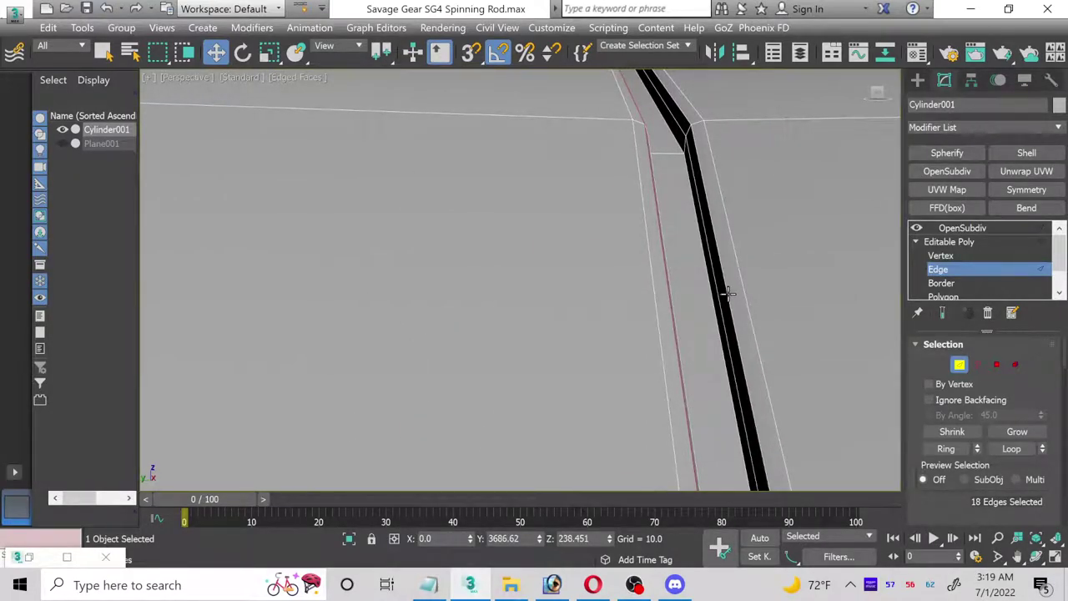
click(727, 293)
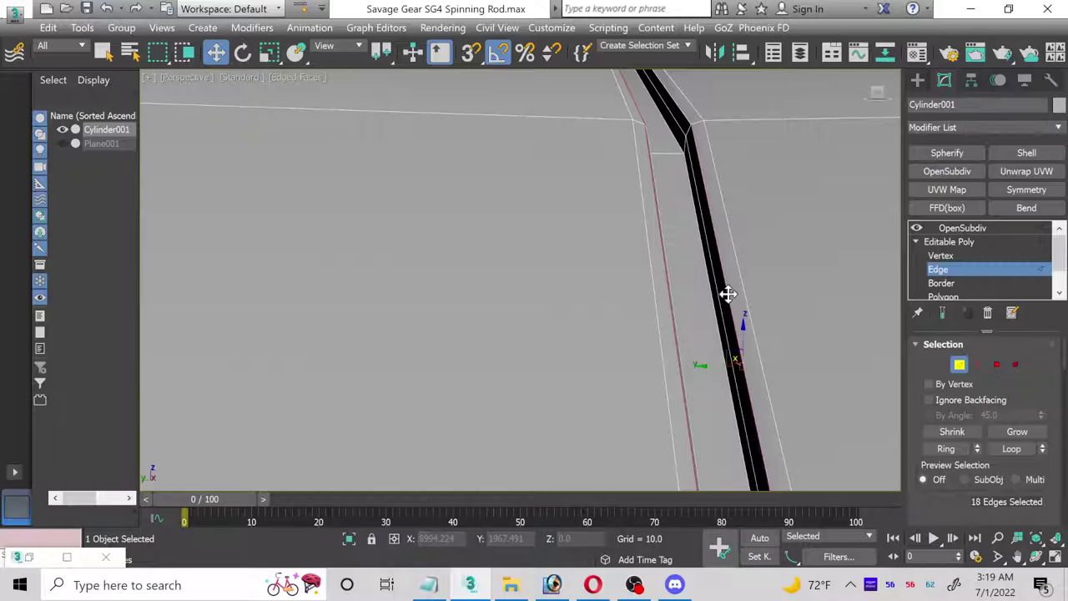
click(777, 278)
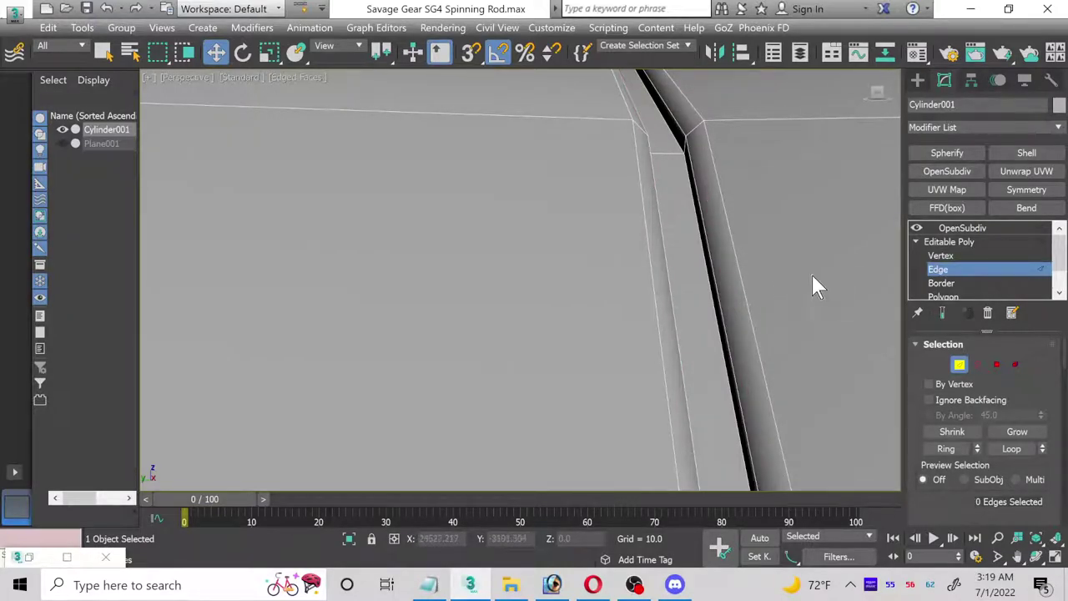
click(973, 242)
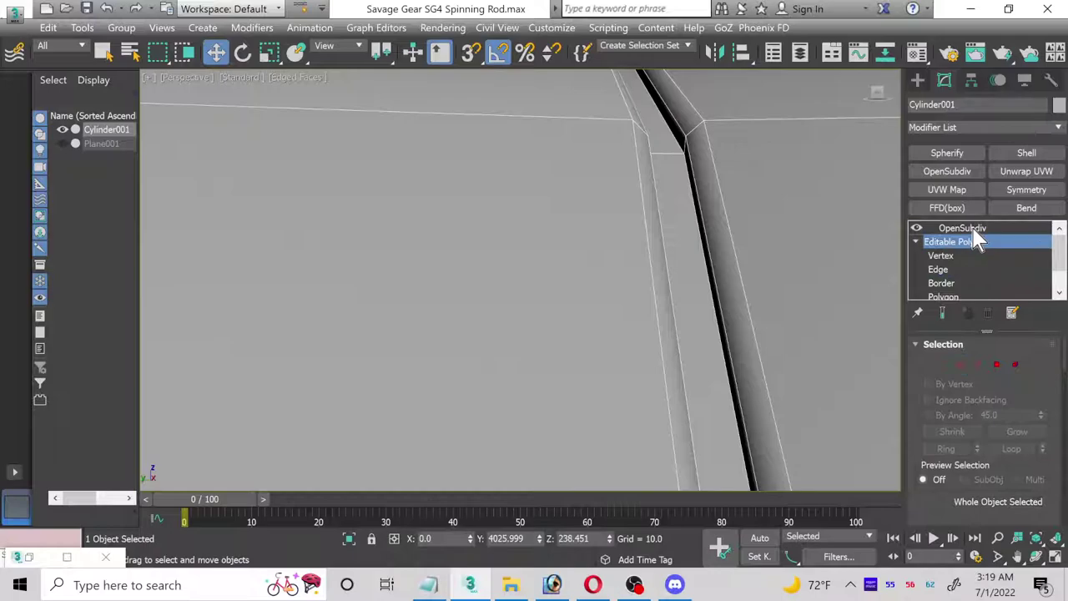
click(973, 230)
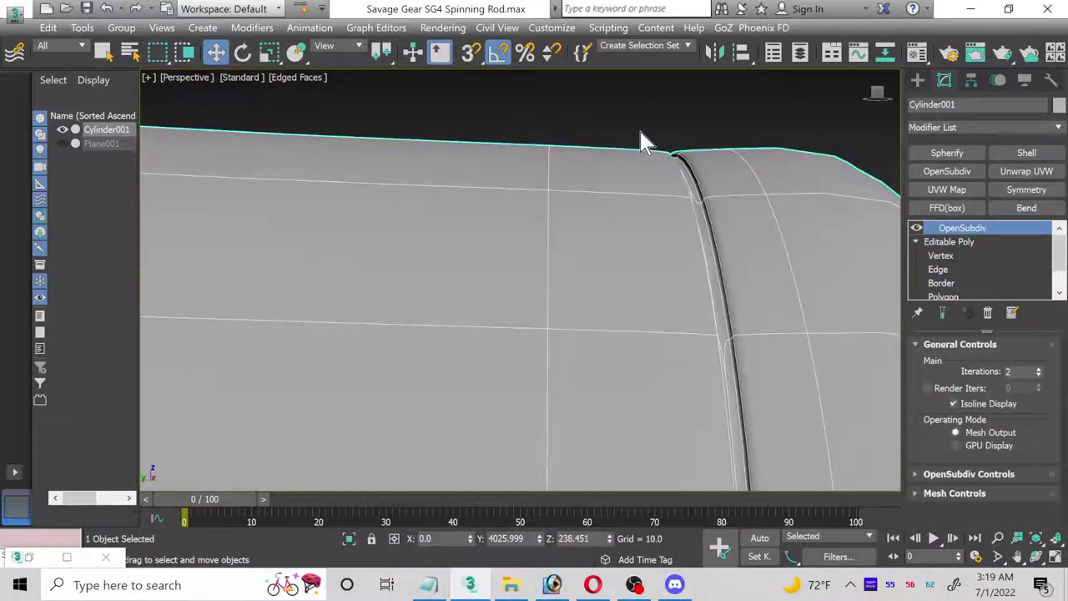
- Deselect the handle and examine its smoothed surface and front groove from several distances and angles
click(642, 142)
scroll(634, 146, down, 3)
middle_drag(632, 147, 677, 317)
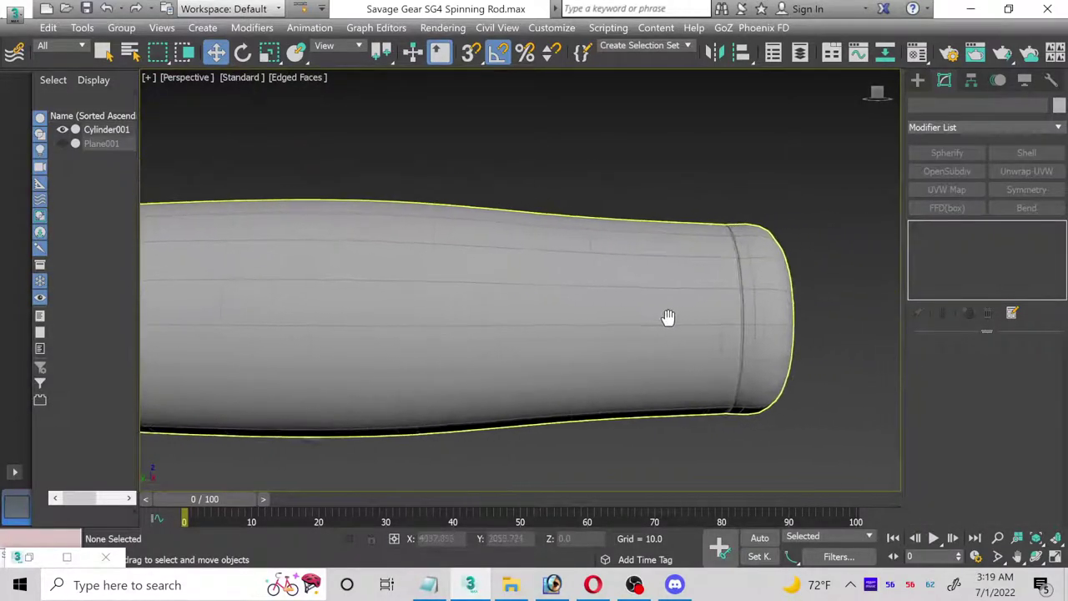
scroll(746, 284, up, 4)
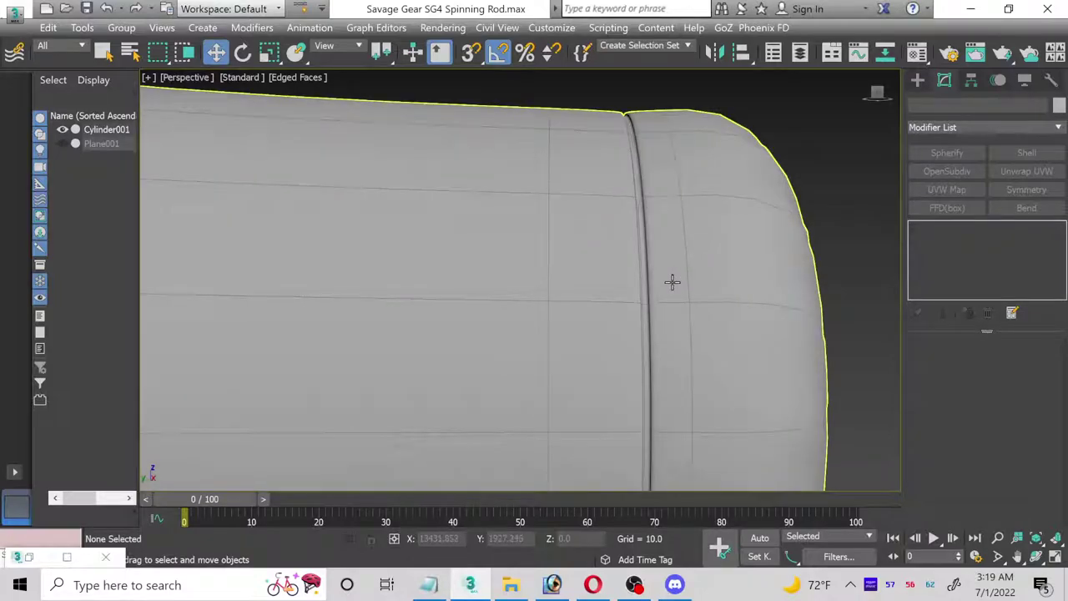
scroll(673, 282, down, 5)
middle_drag(568, 312, 667, 337)
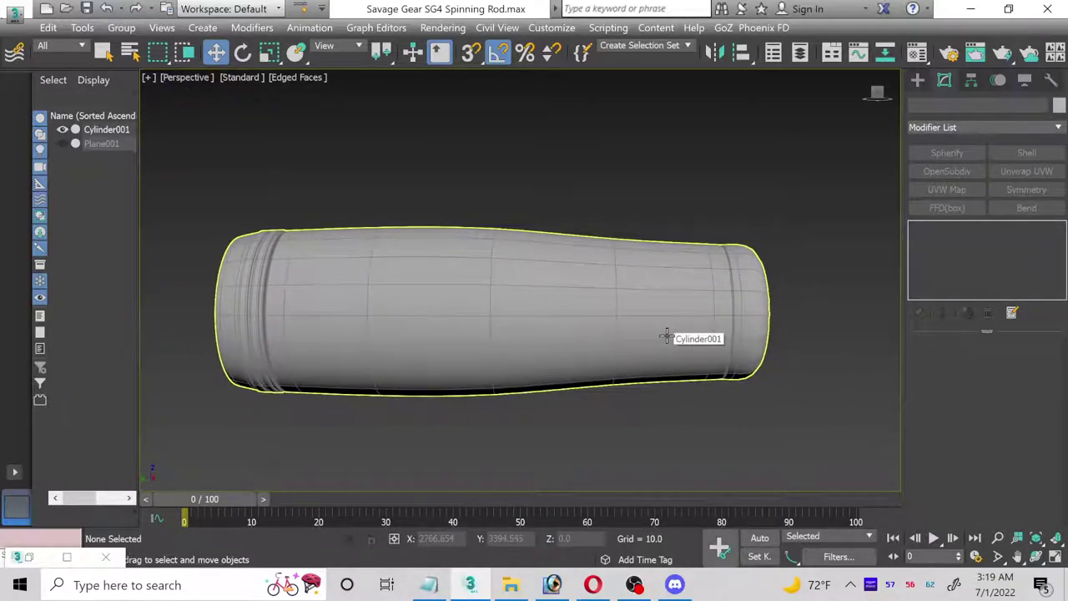
click(1036, 556)
drag(538, 324, 473, 156)
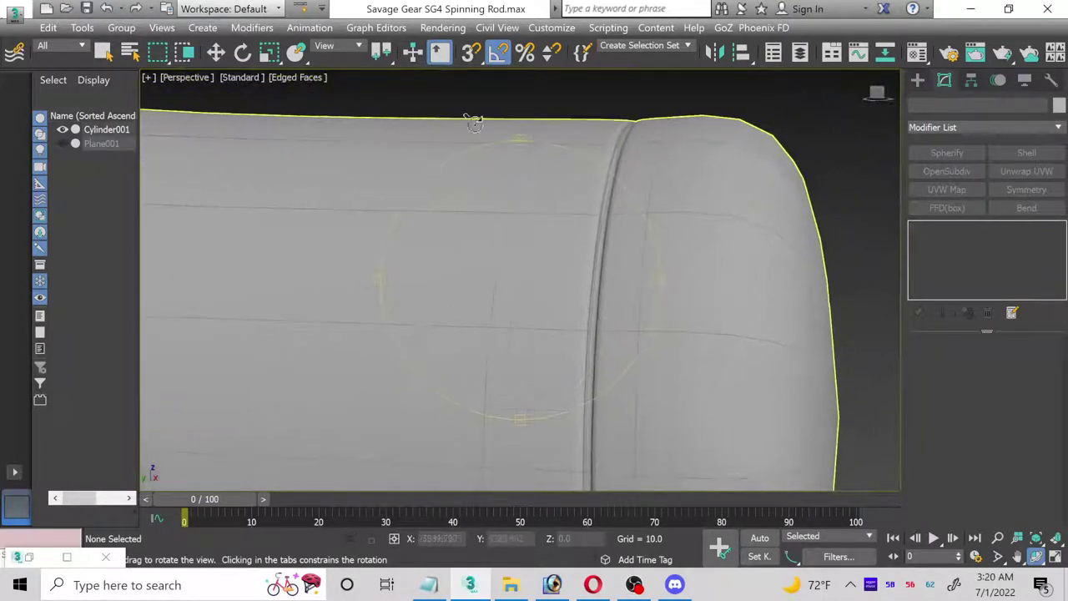
- Slightly scale the ring of polygons forming the front groove's floor uniformly
click(216, 55)
click(477, 241)
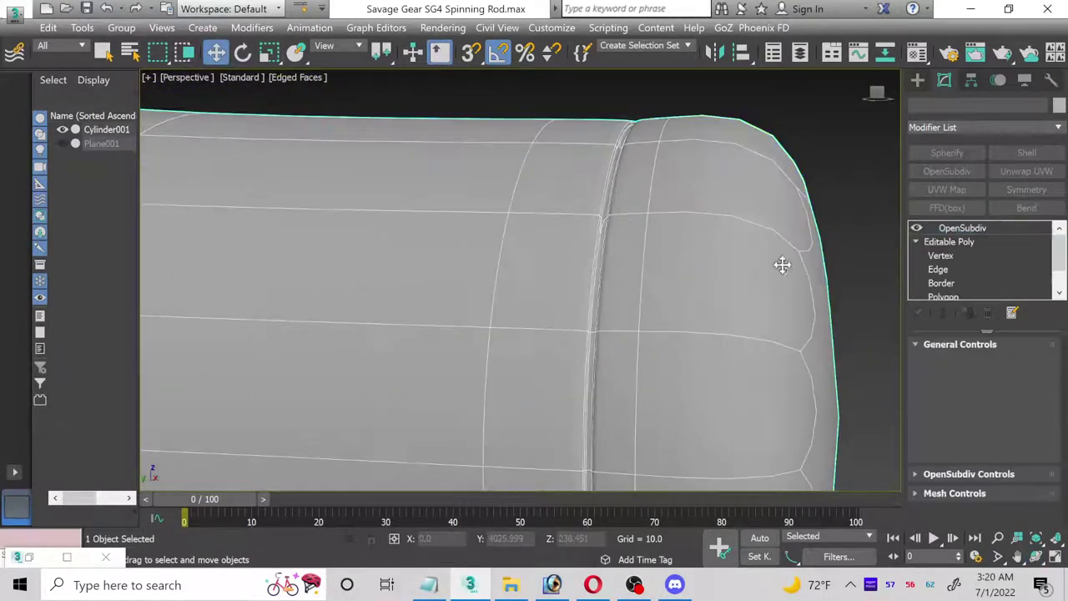
scroll(967, 258, down, 1)
click(962, 262)
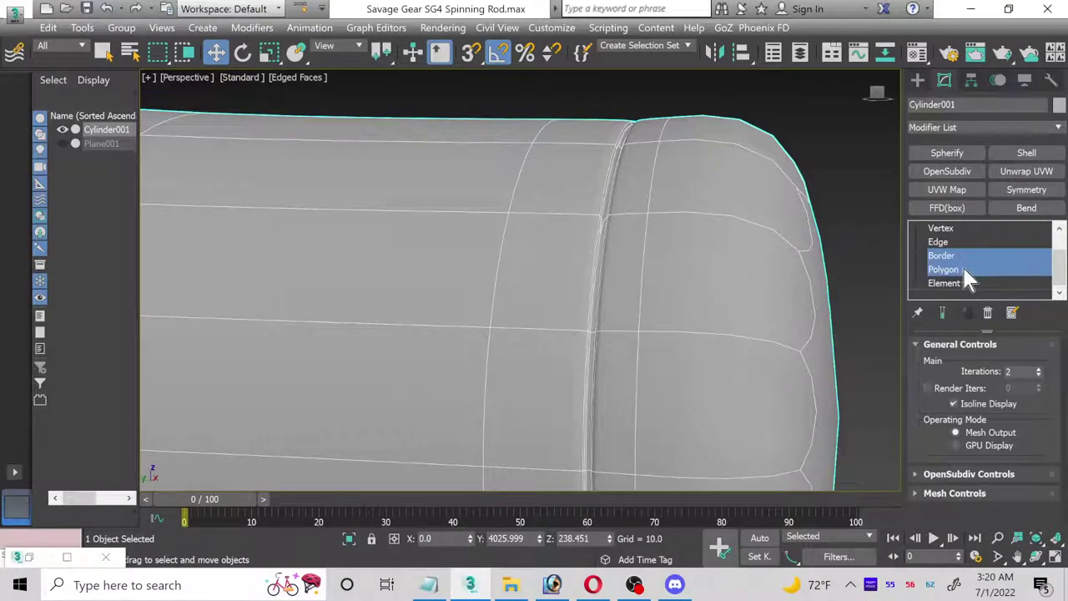
click(964, 267)
scroll(618, 278, up, 3)
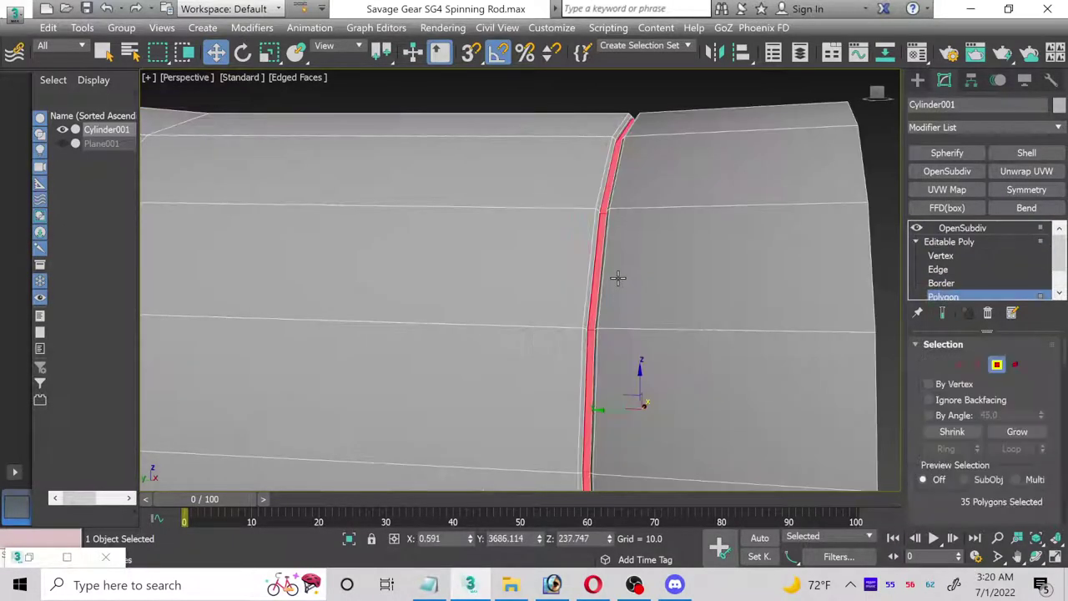
scroll(323, 123, down, 2)
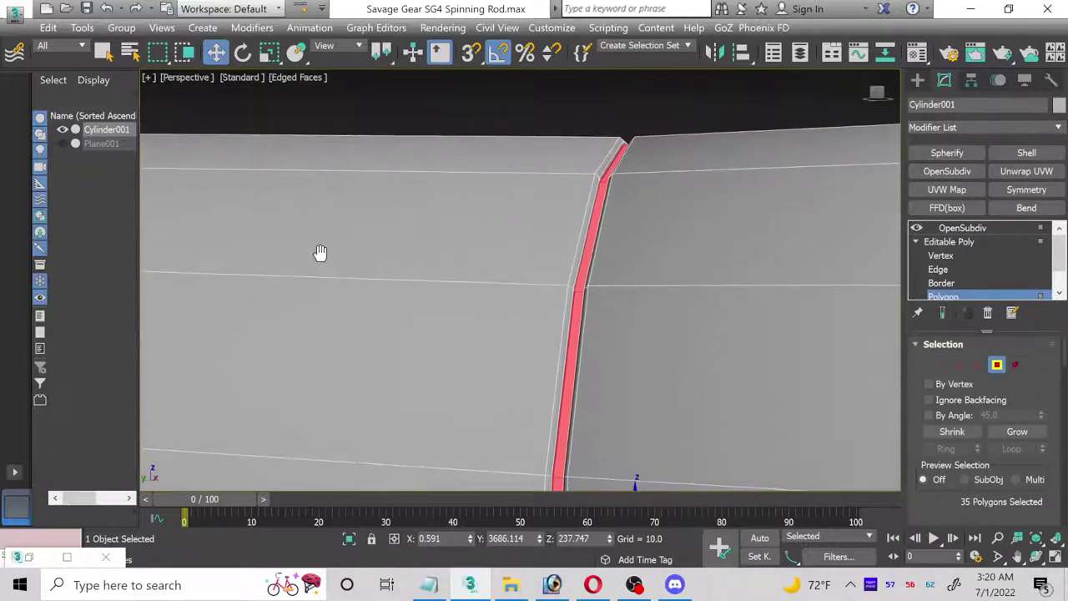
click(267, 56)
mouse_move(433, 354)
alt+middle_down()
mouse_move(425, 259)
mouse_move(520, 332)
alt+middle_up()
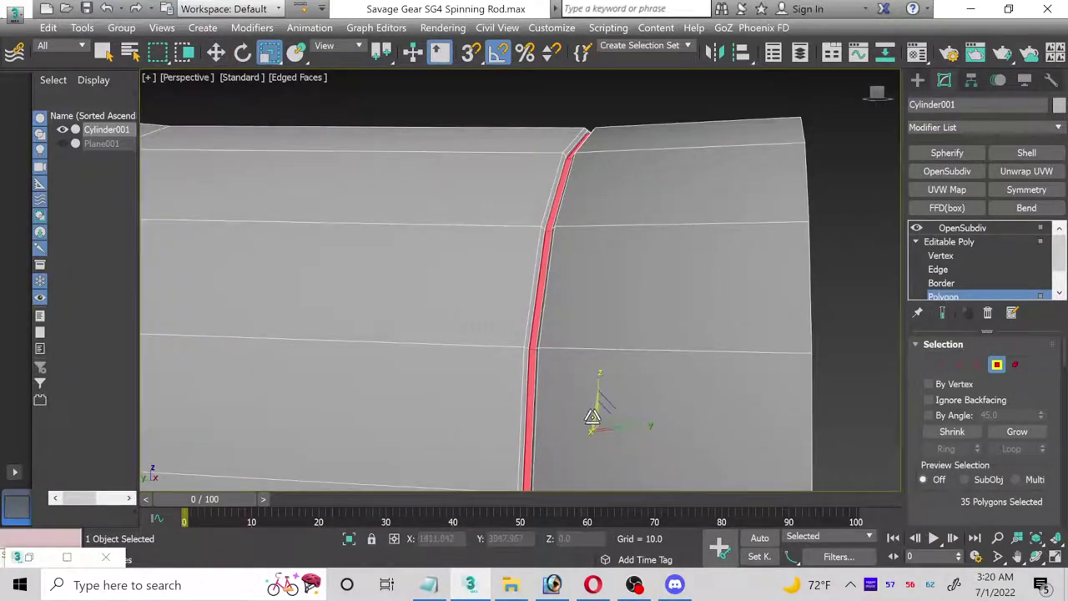
drag(599, 421, 598, 421)
middle_drag(593, 244, 826, 302)
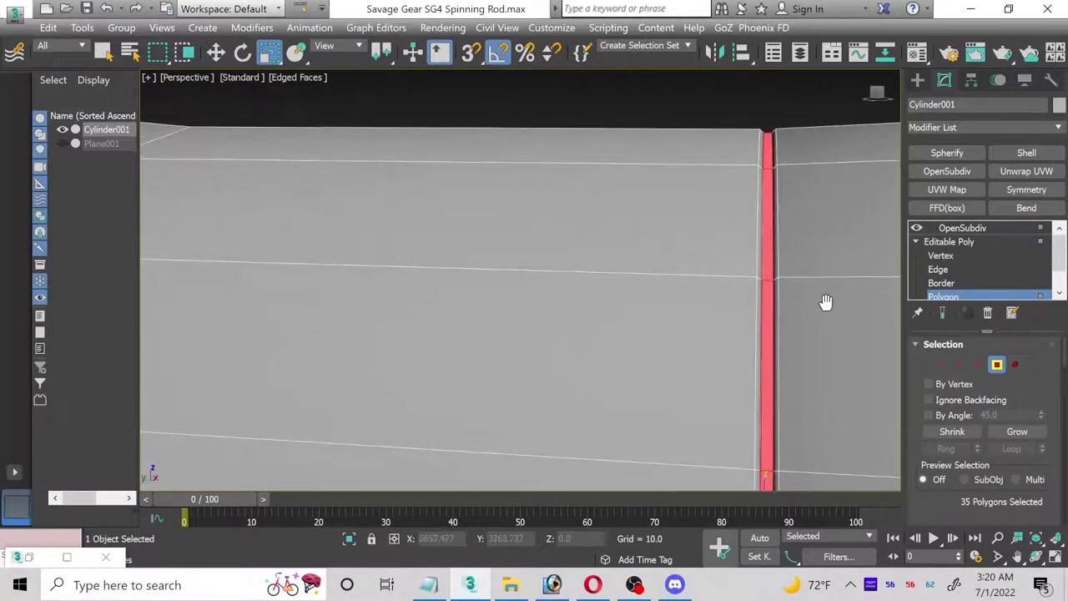
- Leave polygon editing, deselect the handle and examine the rescaled groove with OpenSubdiv smoothing displayed
click(999, 361)
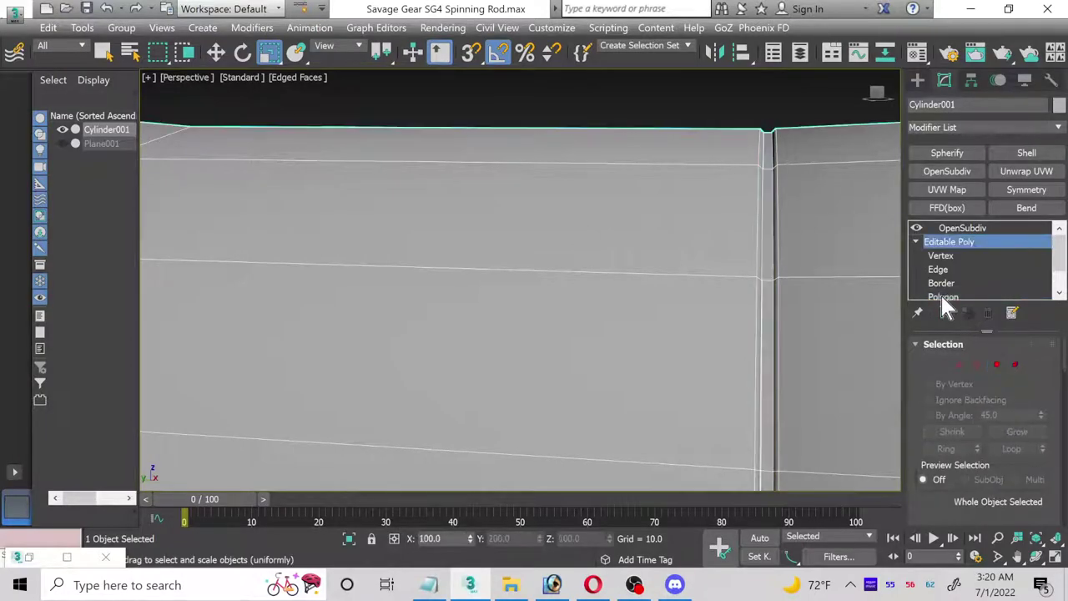
click(961, 229)
click(708, 118)
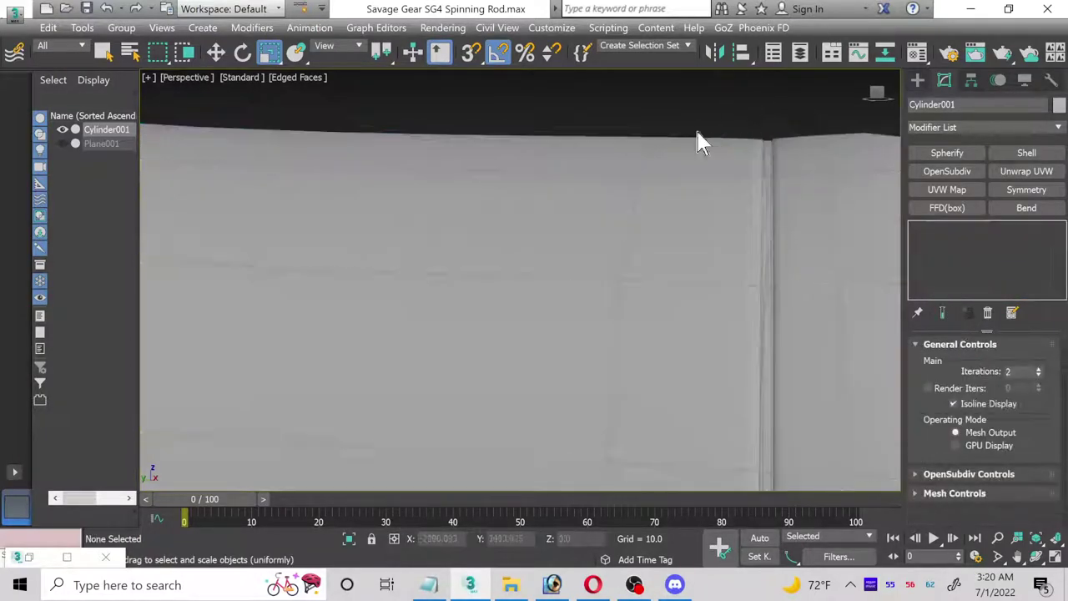
scroll(556, 361, down, 2)
scroll(543, 406, down, 3)
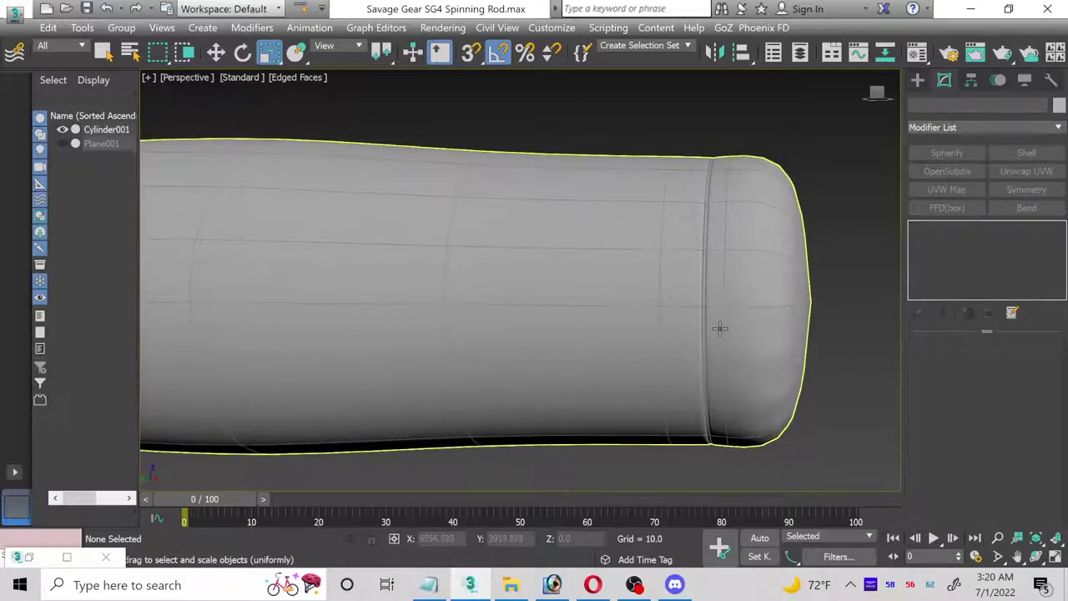
scroll(708, 380, up, 6)
scroll(618, 388, down, 4)
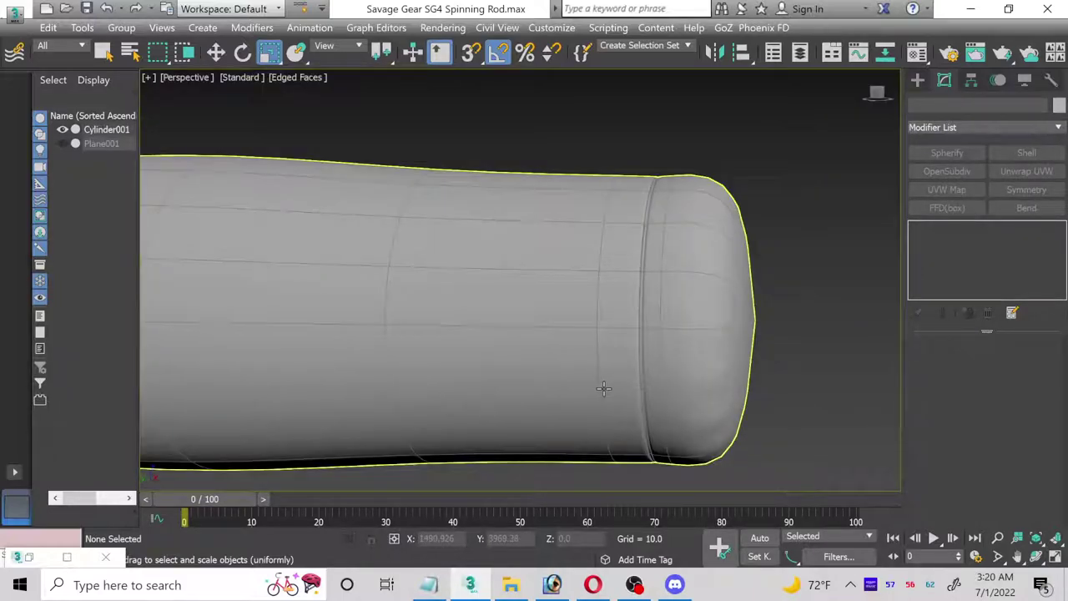
- Unhide the reference plane Plane001 and compare the handle's front end with it in the Left and Perspective views
click(1055, 556)
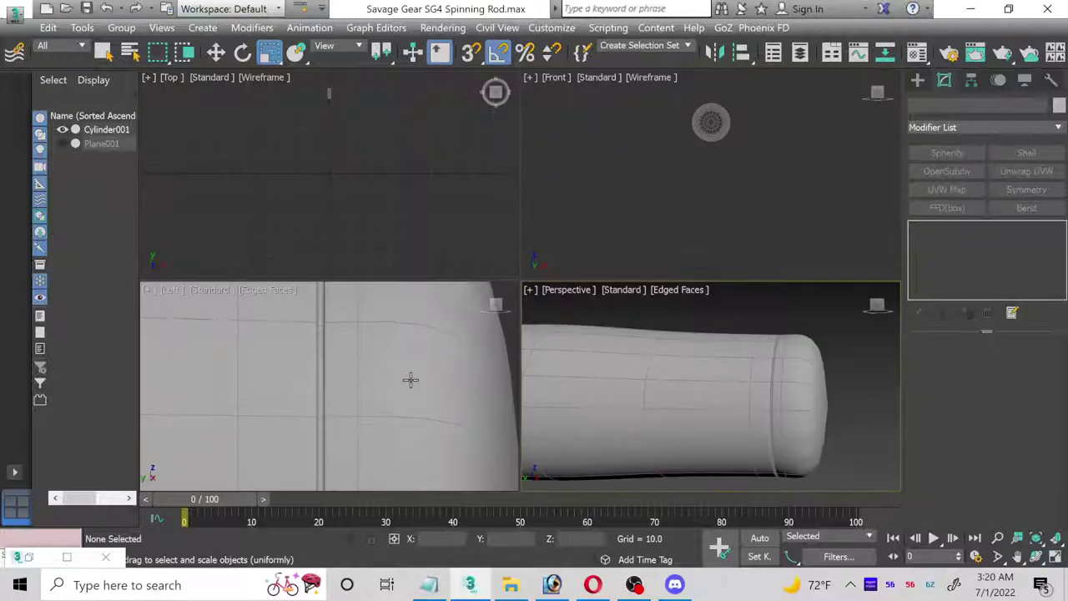
click(62, 144)
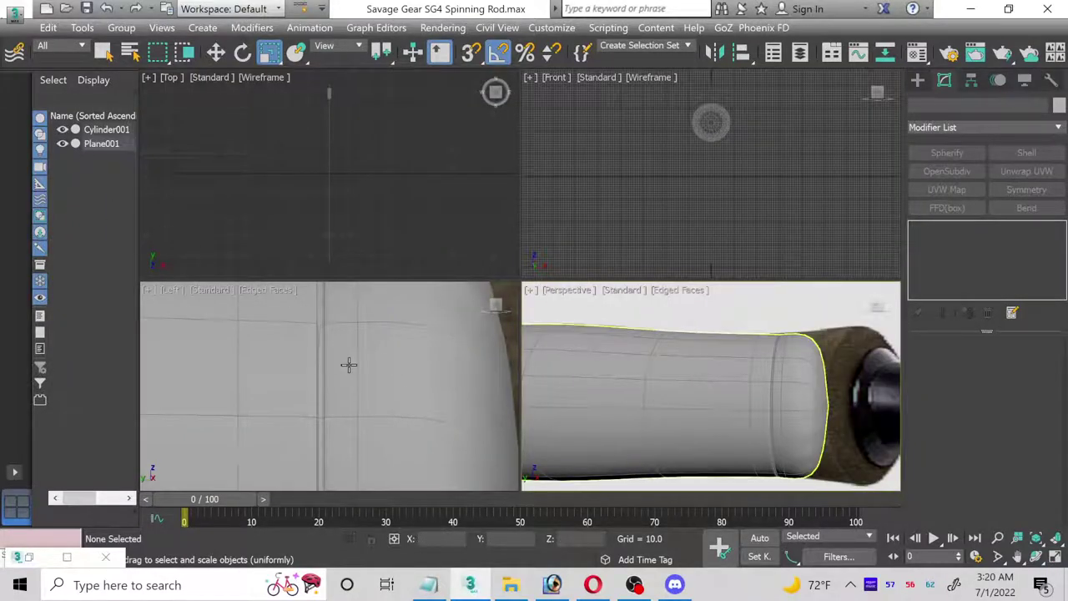
scroll(341, 363, down, 3)
scroll(341, 363, down, 2)
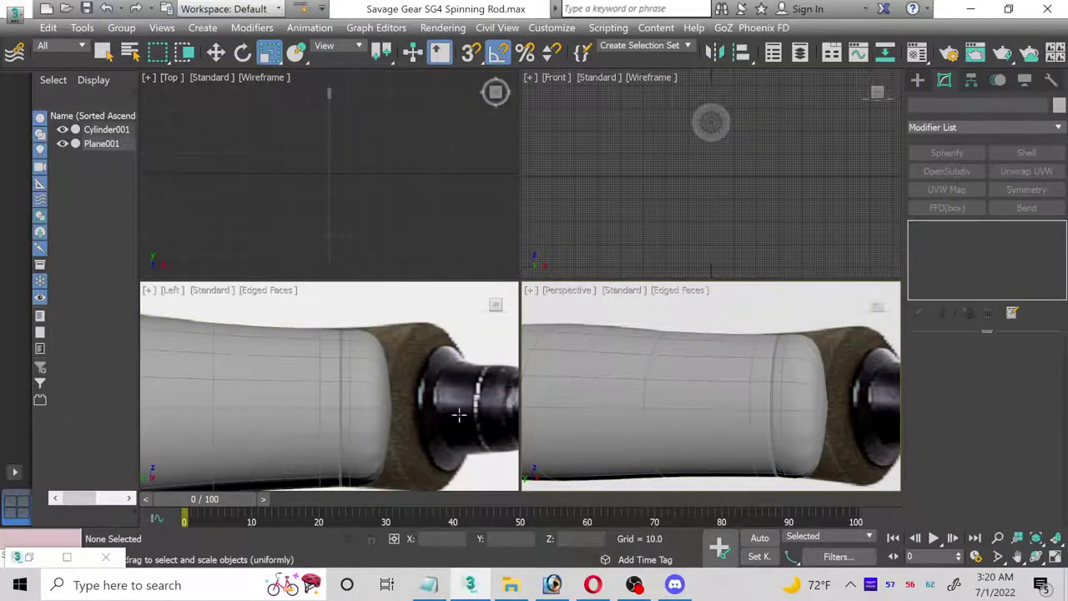
right_click(756, 310)
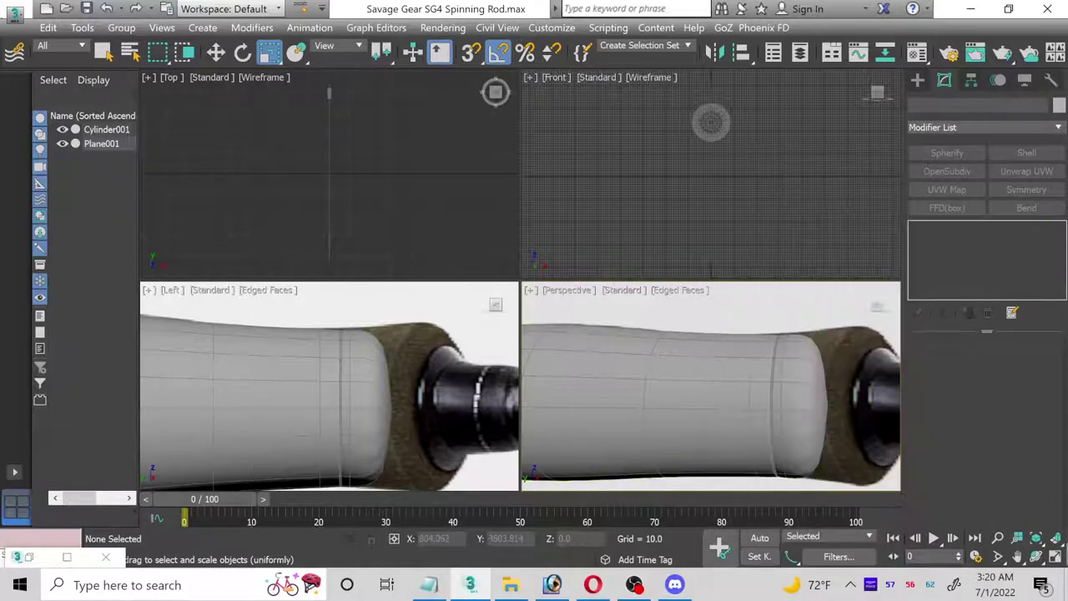
click(1055, 557)
click(1036, 557)
drag(434, 335, 465, 332)
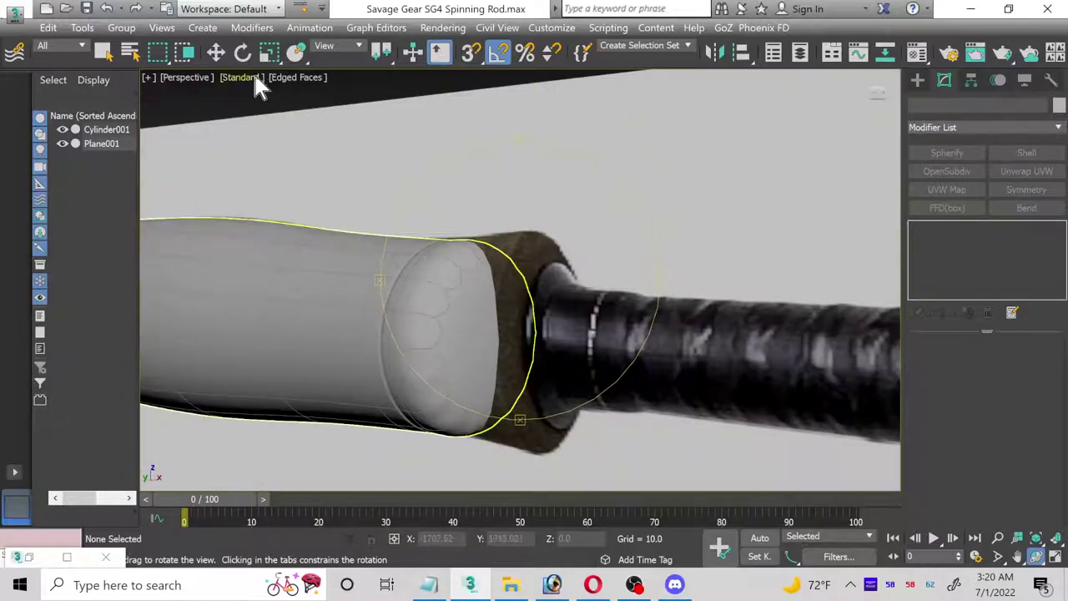
- Move the reference plane Plane001 along the X axis to about 184.293, behind the handle
click(215, 53)
click(439, 181)
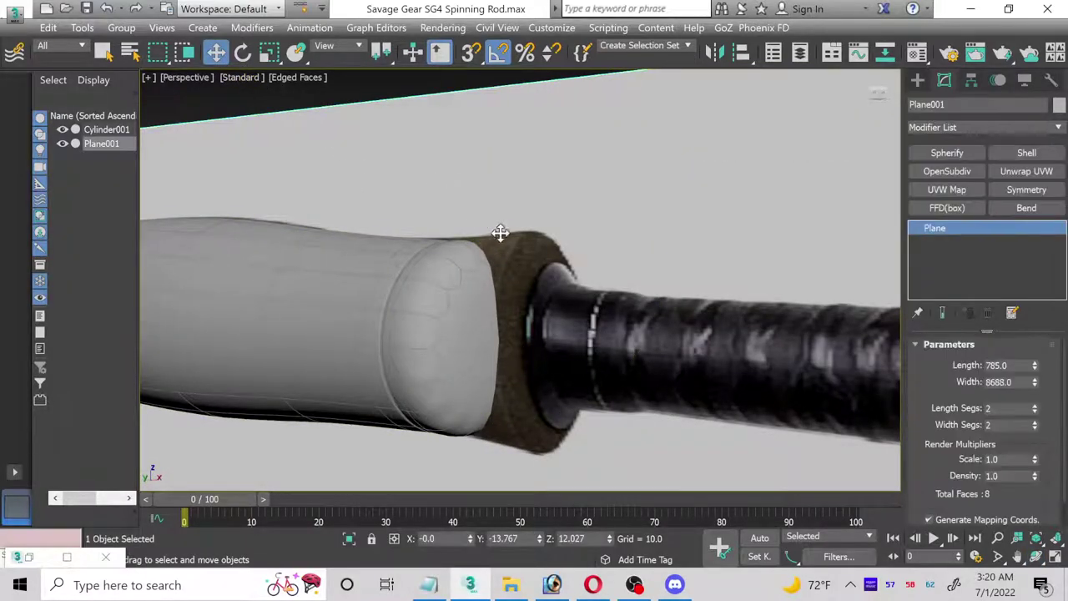
click(1055, 557)
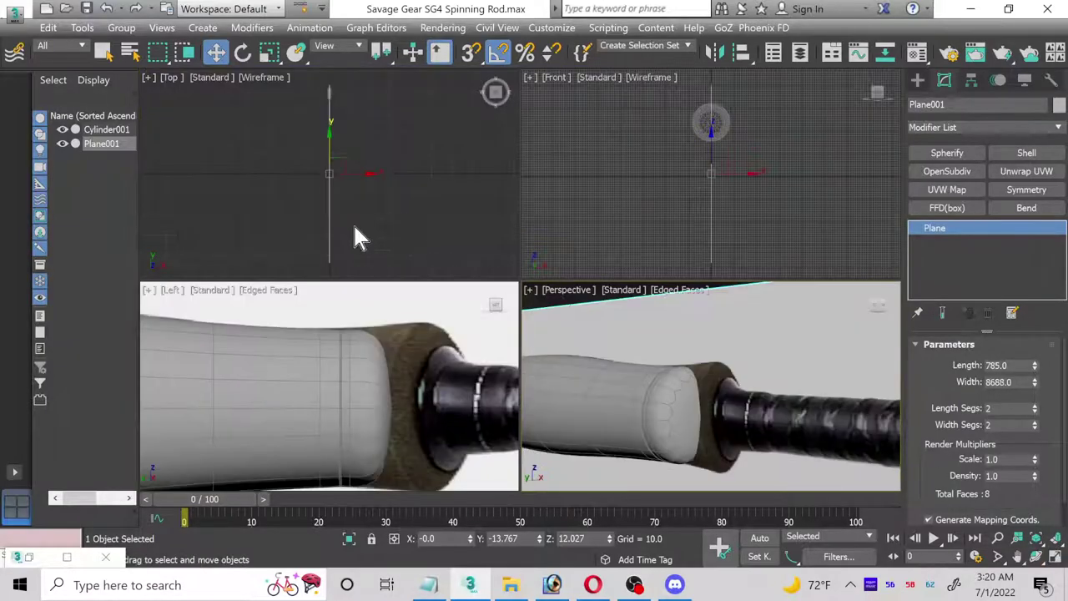
drag(368, 173, 358, 172)
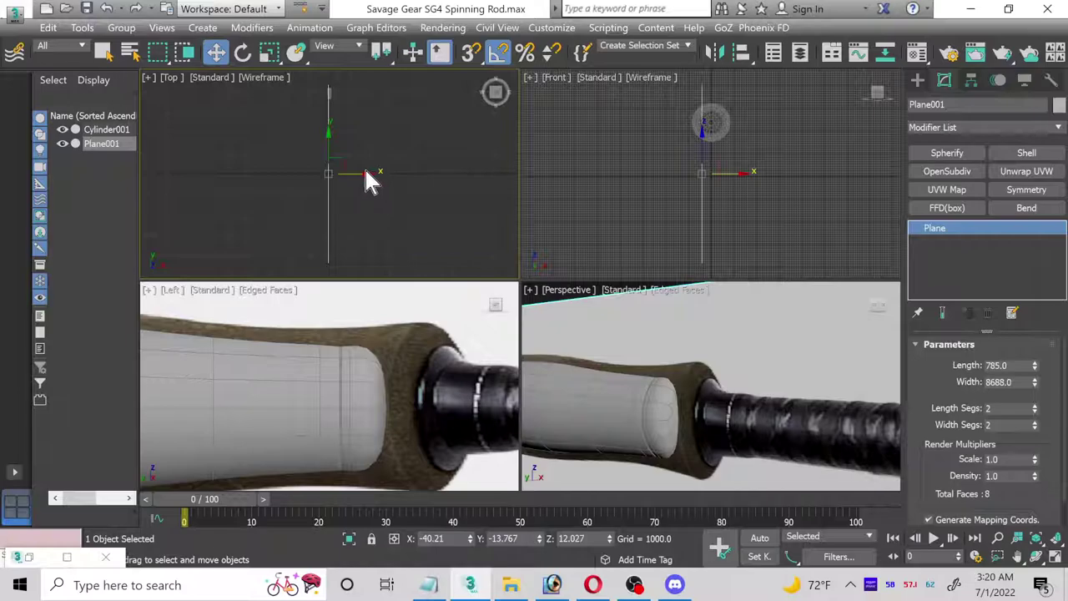
drag(361, 172, 364, 175)
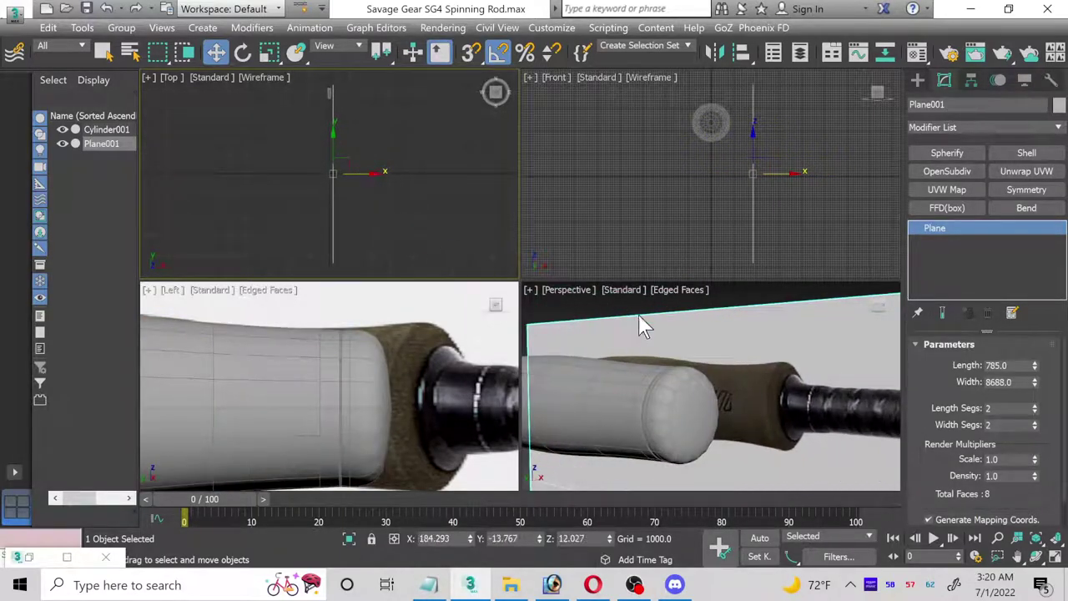
click(681, 328)
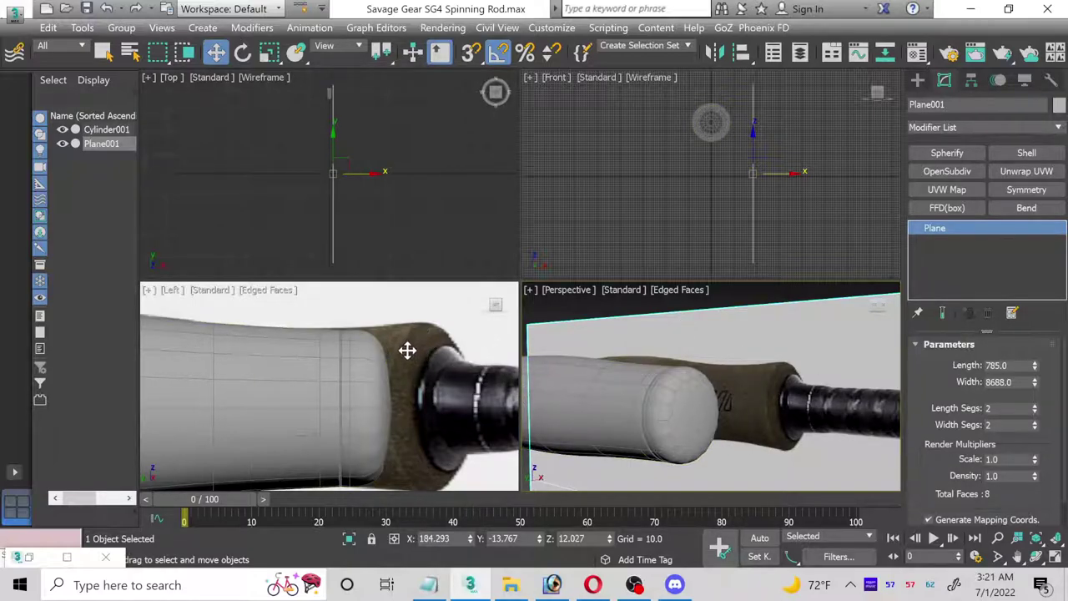
- Select the handle in an enlarged Perspective view and pick the flat polygon capping its front end for scaling
click(703, 394)
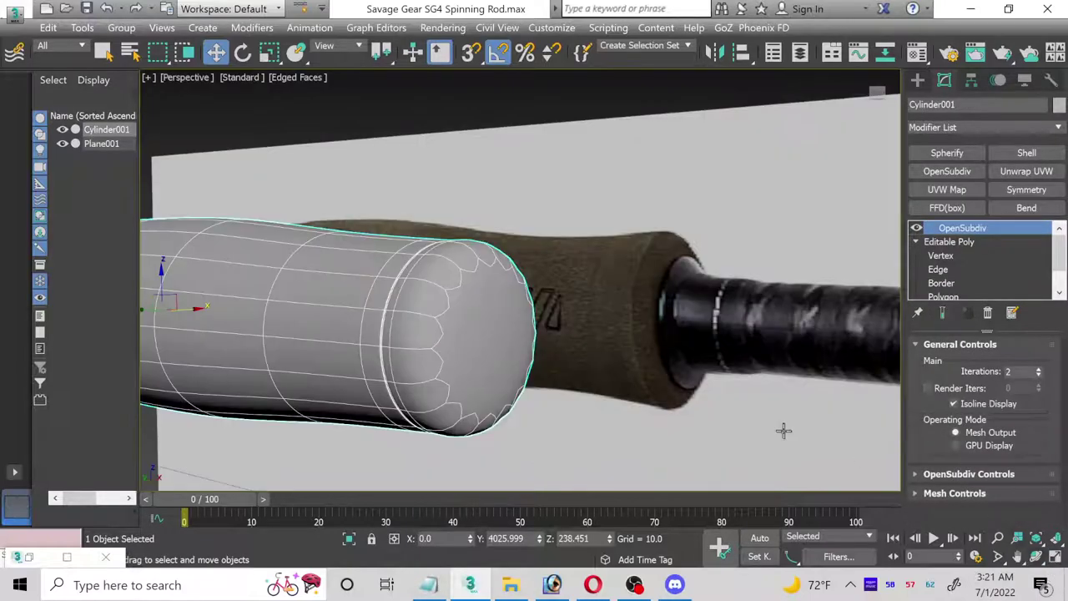
click(1055, 557)
middle_drag(491, 365, 489, 370)
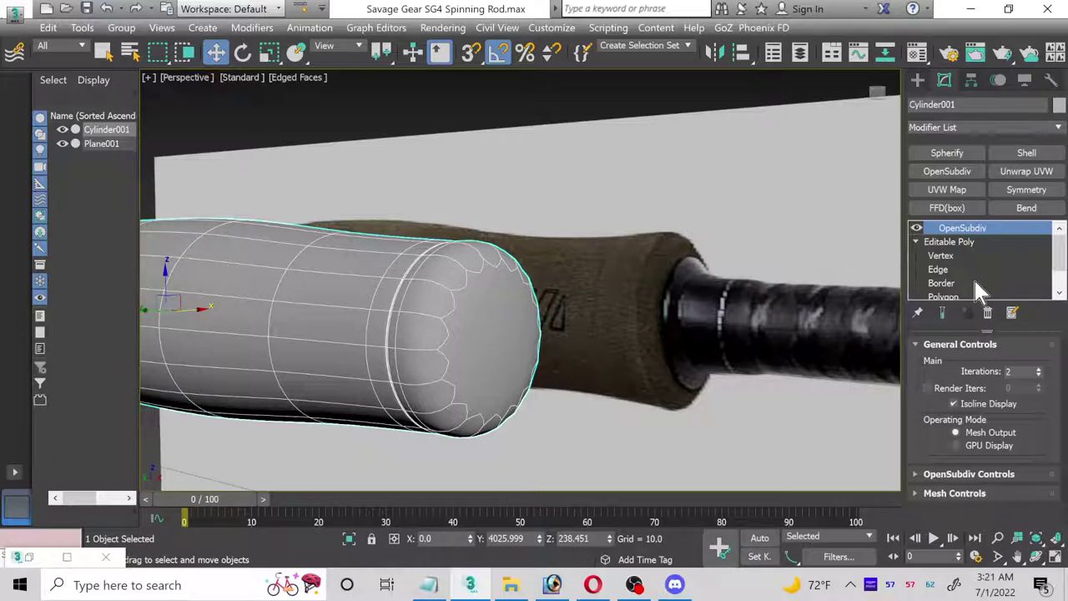
scroll(972, 277, down, 2)
click(951, 268)
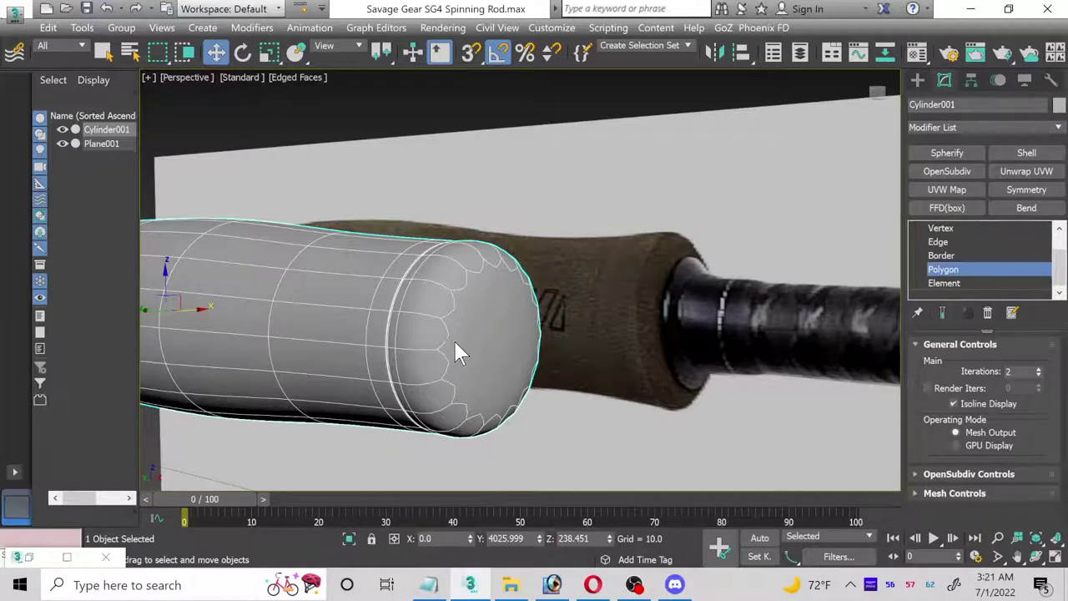
scroll(465, 349, up, 3)
scroll(459, 336, down, 2)
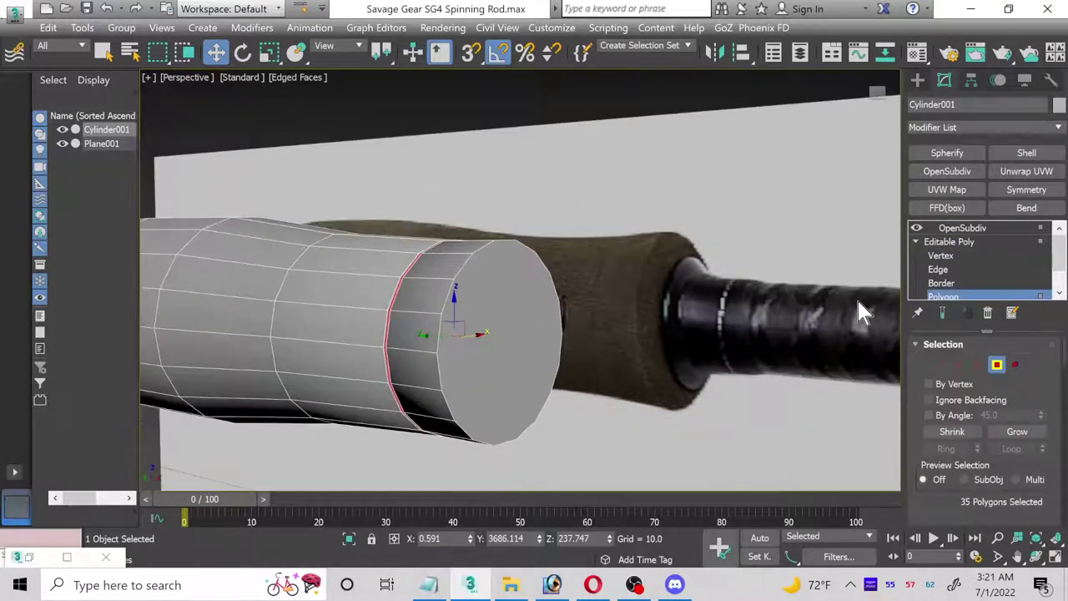
click(528, 338)
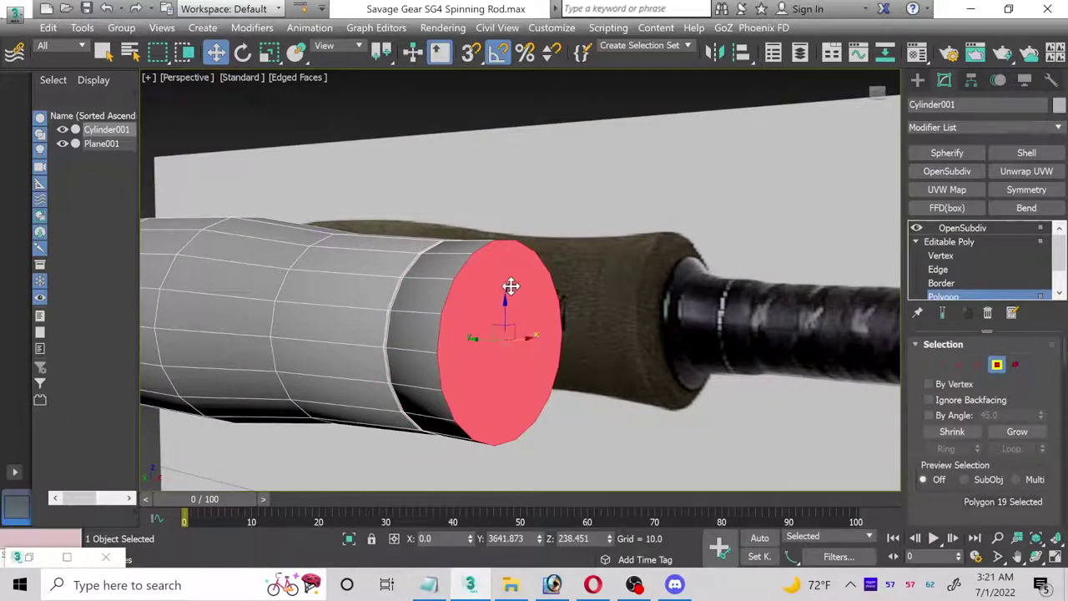
click(269, 53)
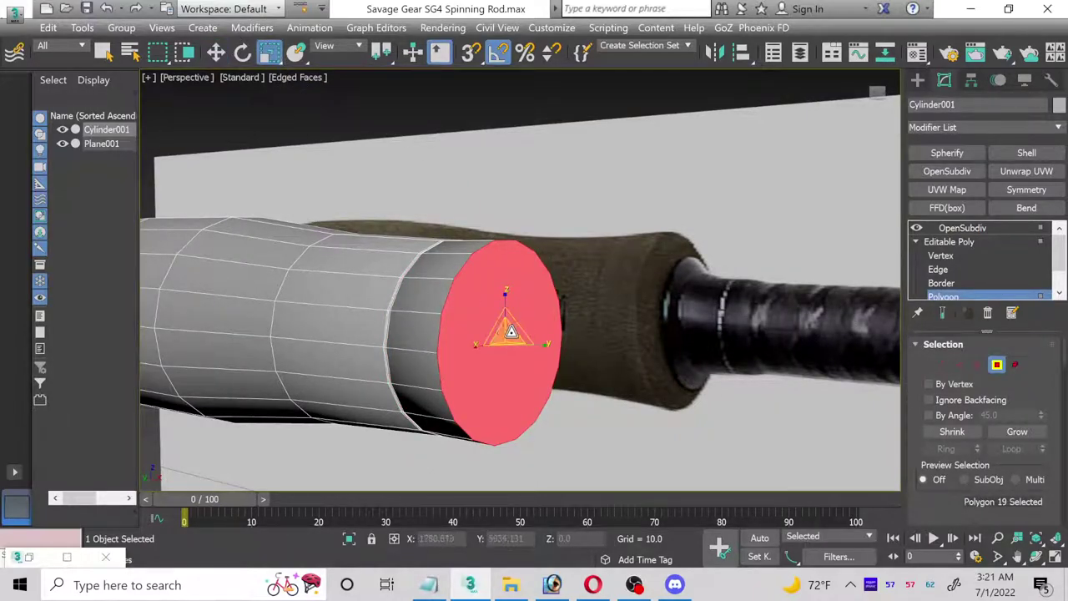
- Connect the ring of lengthwise edges between the groove and the front end with 1 segment, pinch 85 and slide -90
click(940, 268)
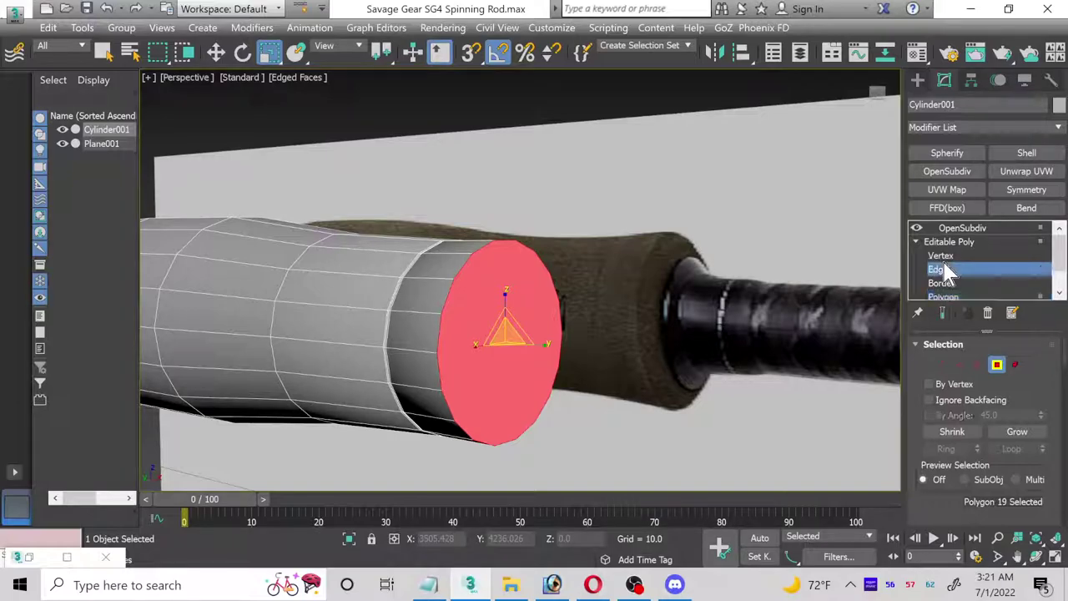
click(421, 277)
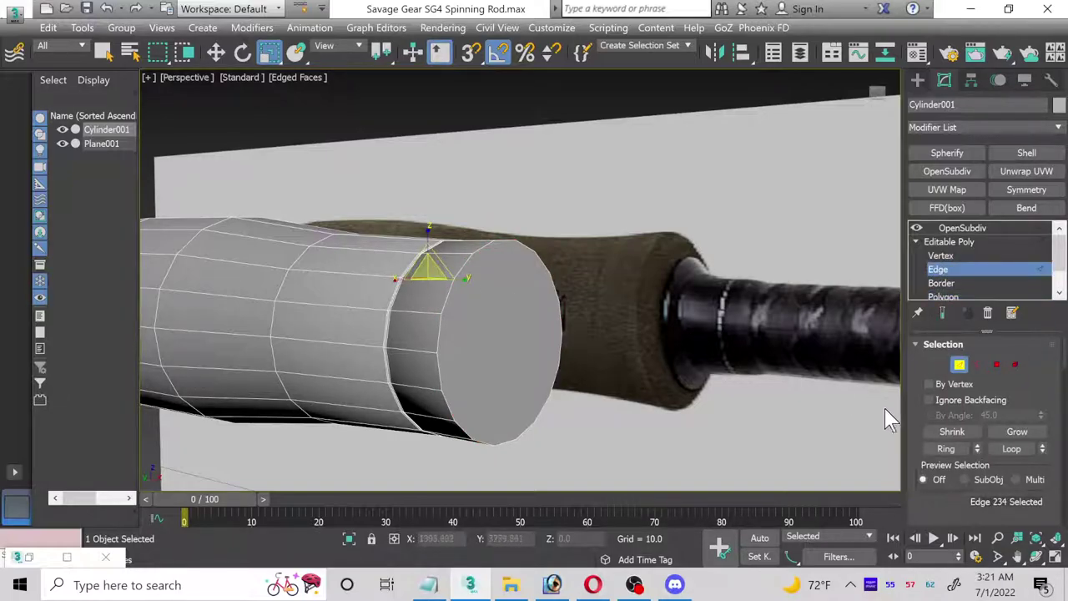
click(960, 449)
scroll(1030, 444, down, 5)
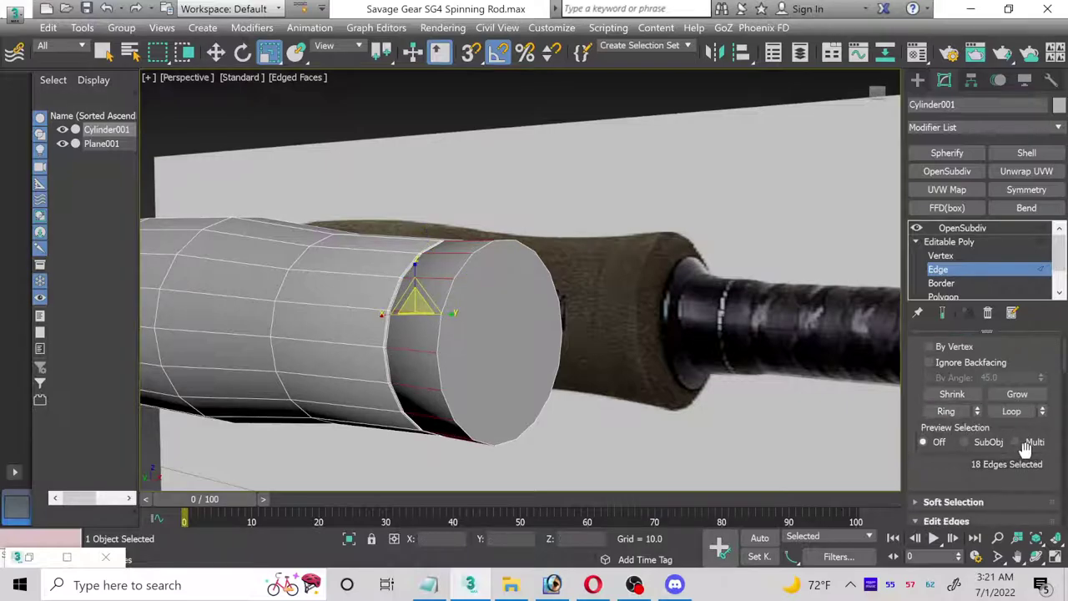
click(1039, 515)
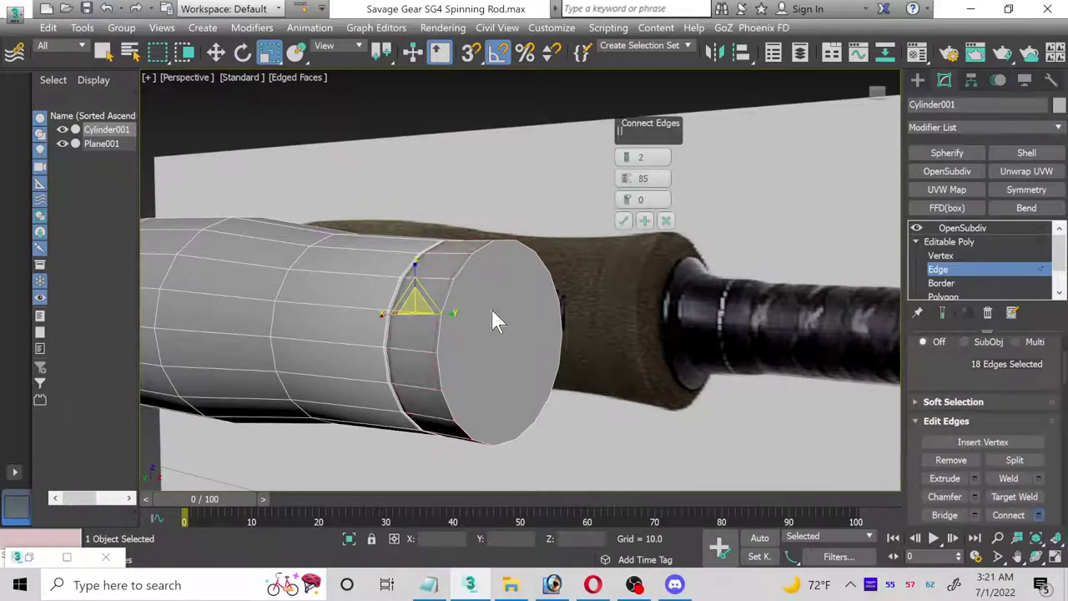
scroll(490, 306, up, 2)
drag(628, 188, 630, 345)
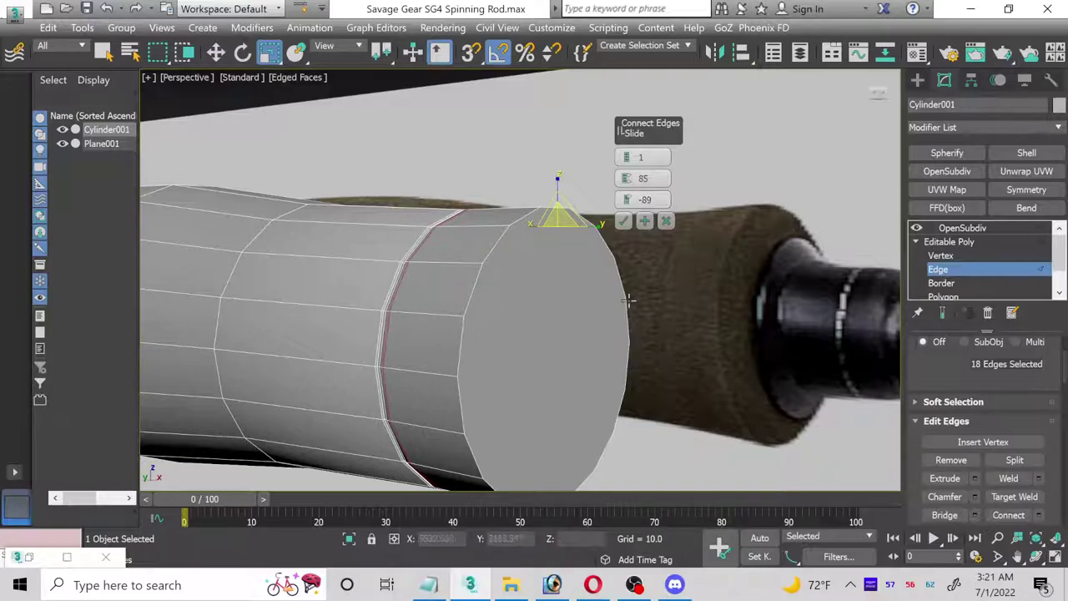
click(630, 198)
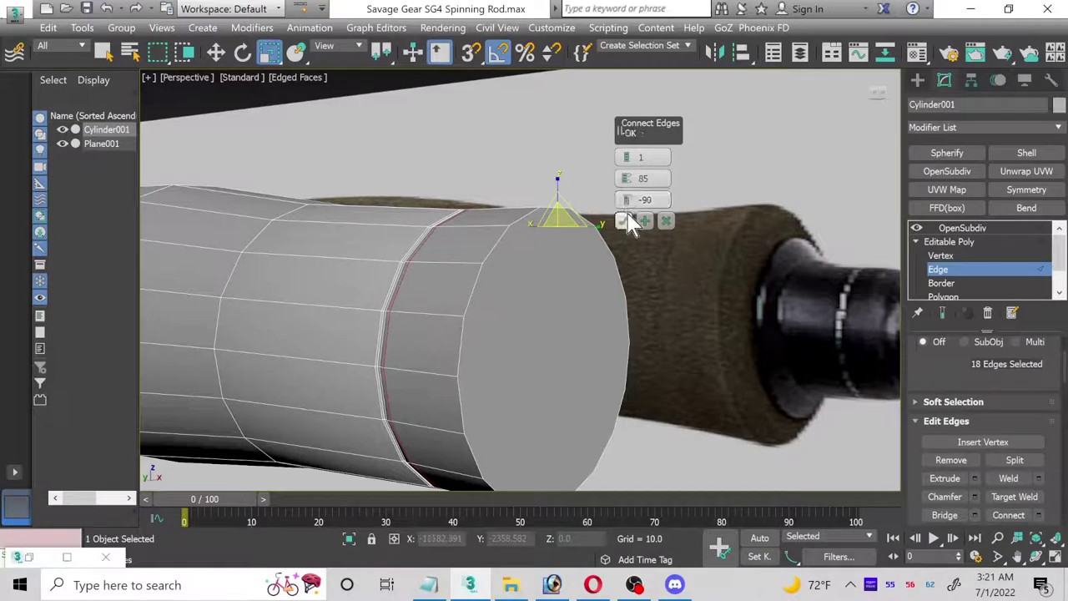
click(624, 220)
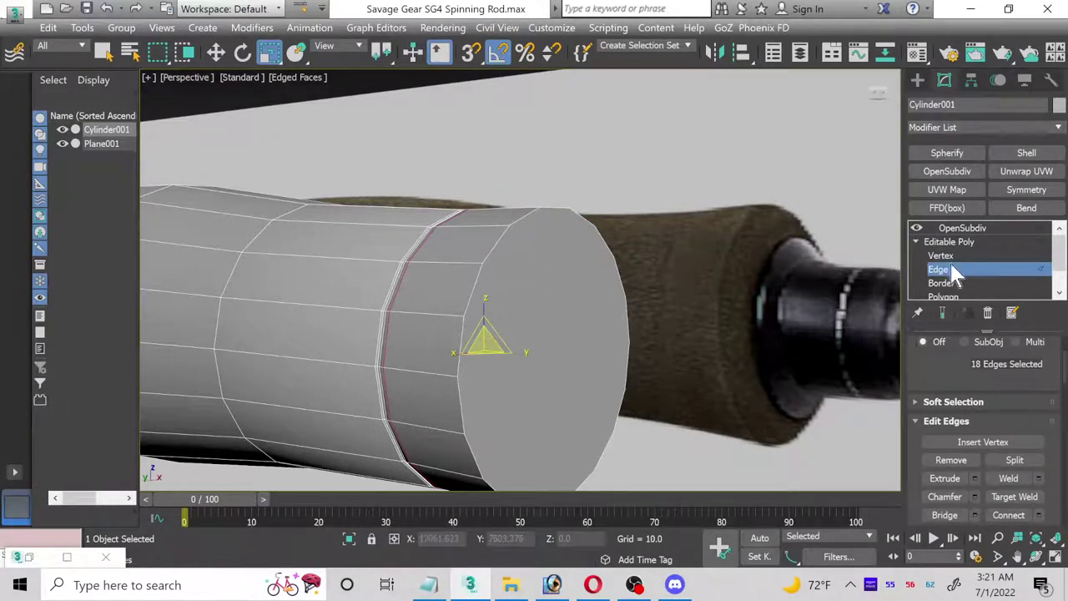
- Check the groove with OpenSubdiv smoothing displayed and remove the OpenSubdiv modifier from the handle
click(972, 228)
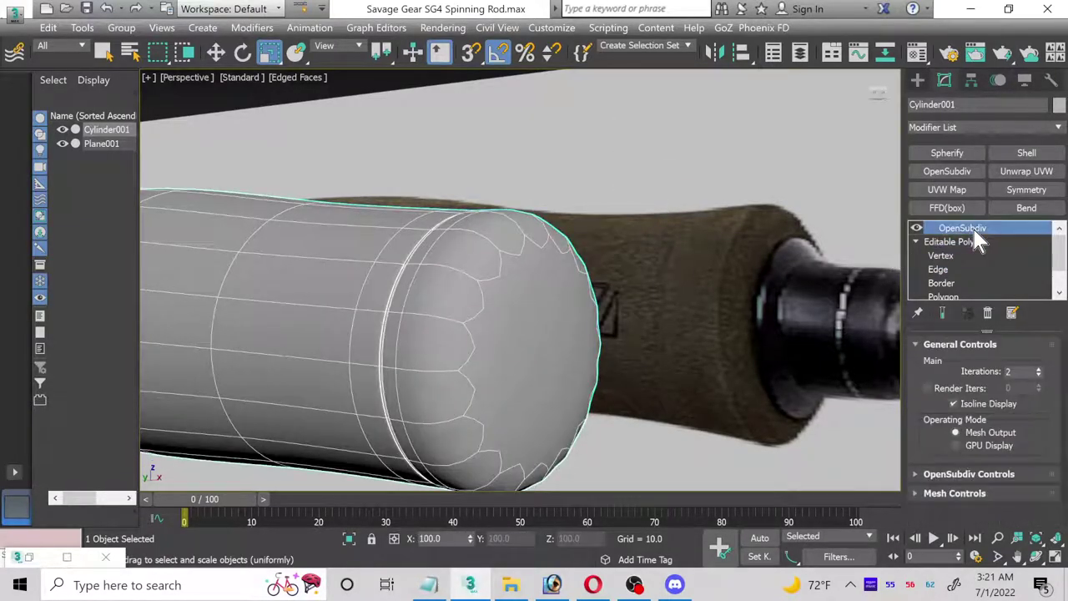
click(660, 184)
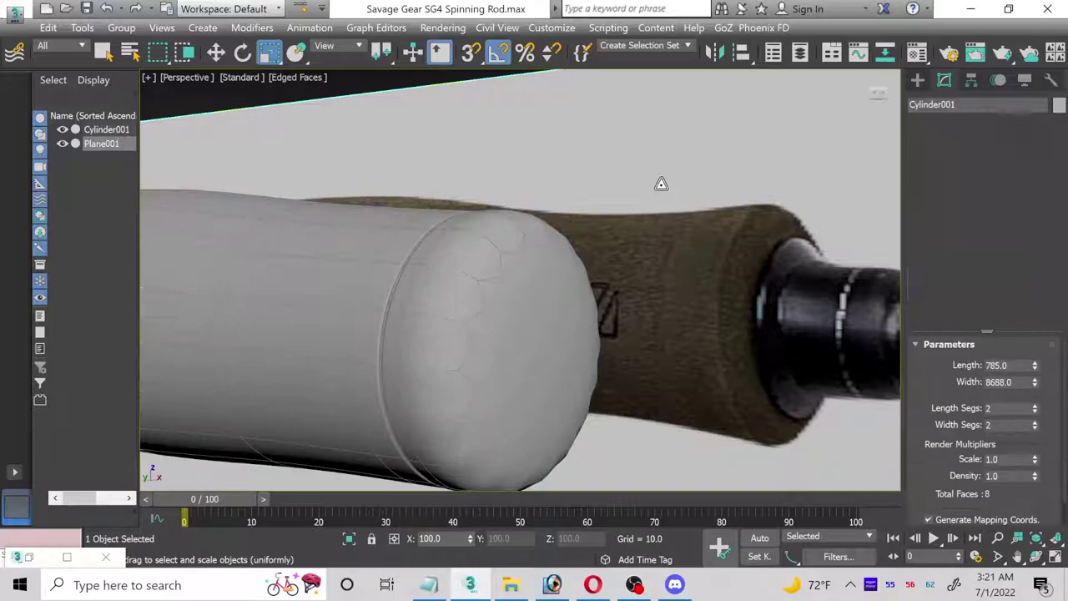
click(411, 322)
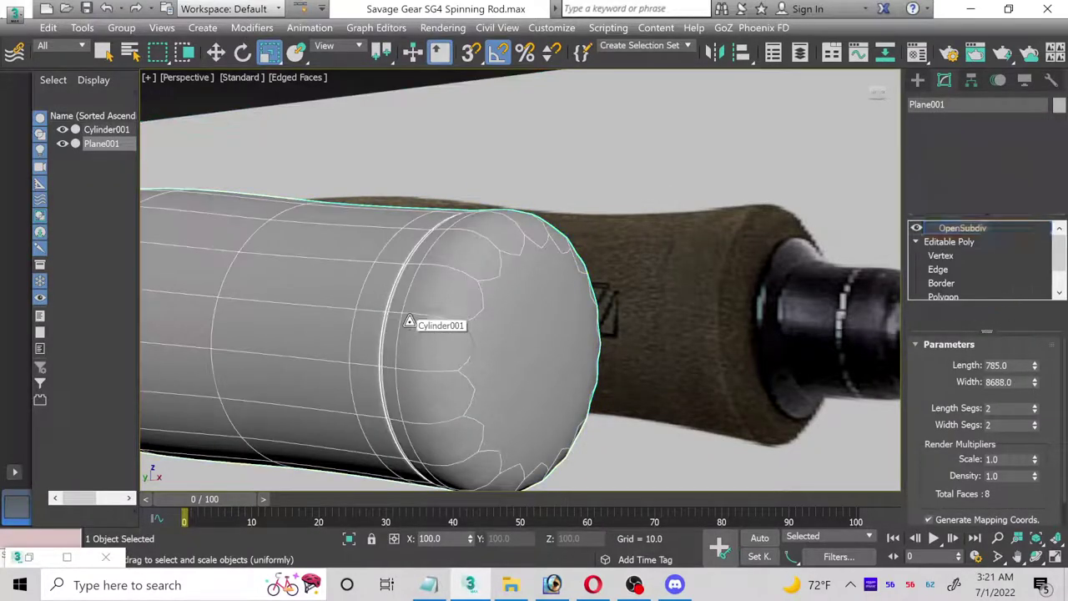
right_click(954, 232)
click(921, 255)
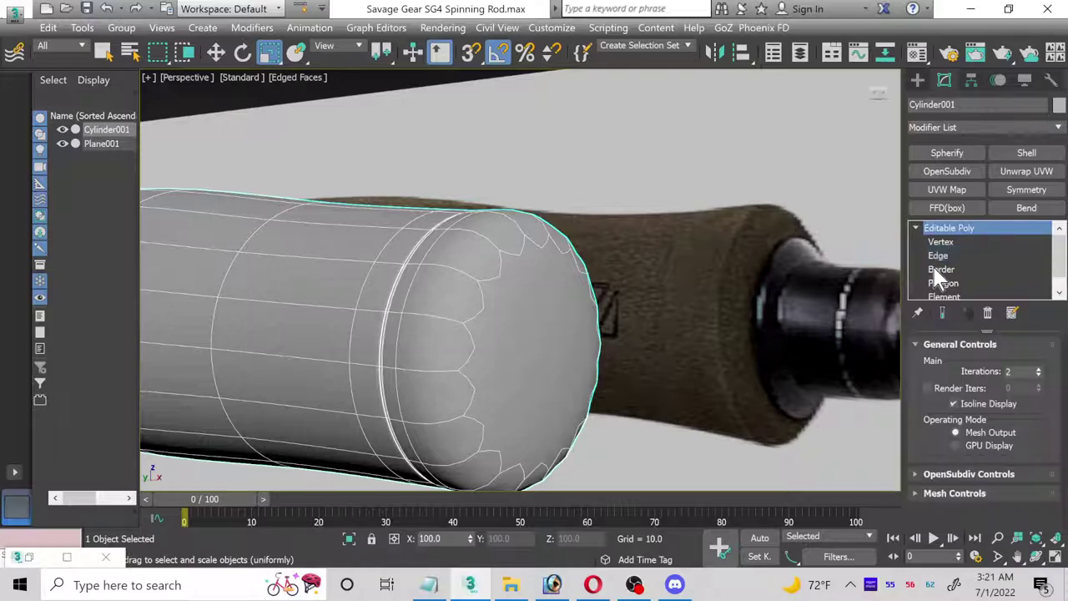
- Inset the polygon capping the handle's front end by 21.097
click(939, 284)
click(505, 307)
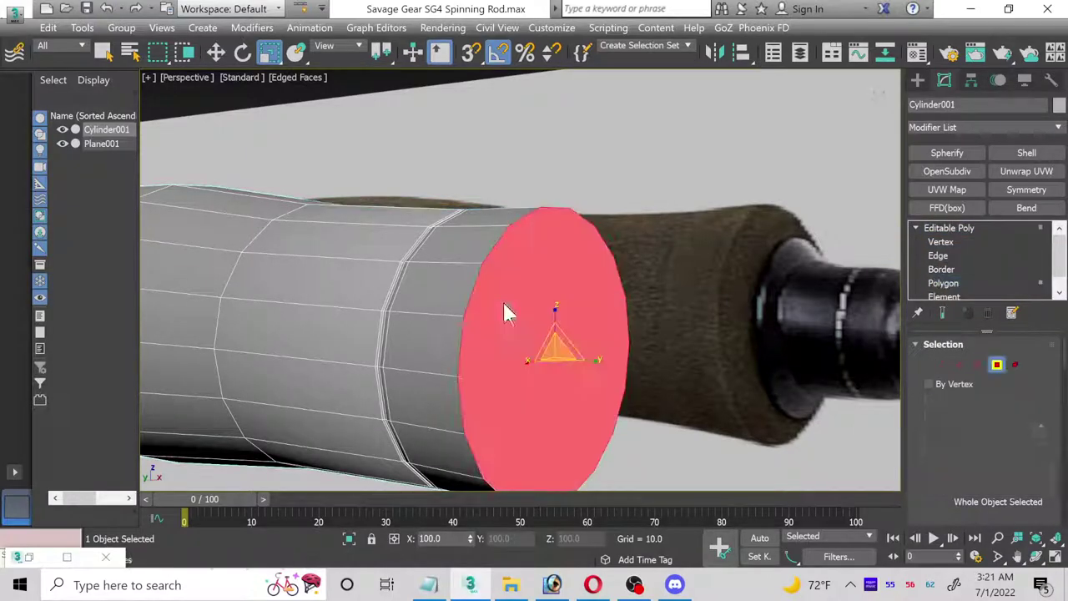
scroll(998, 426, down, 5)
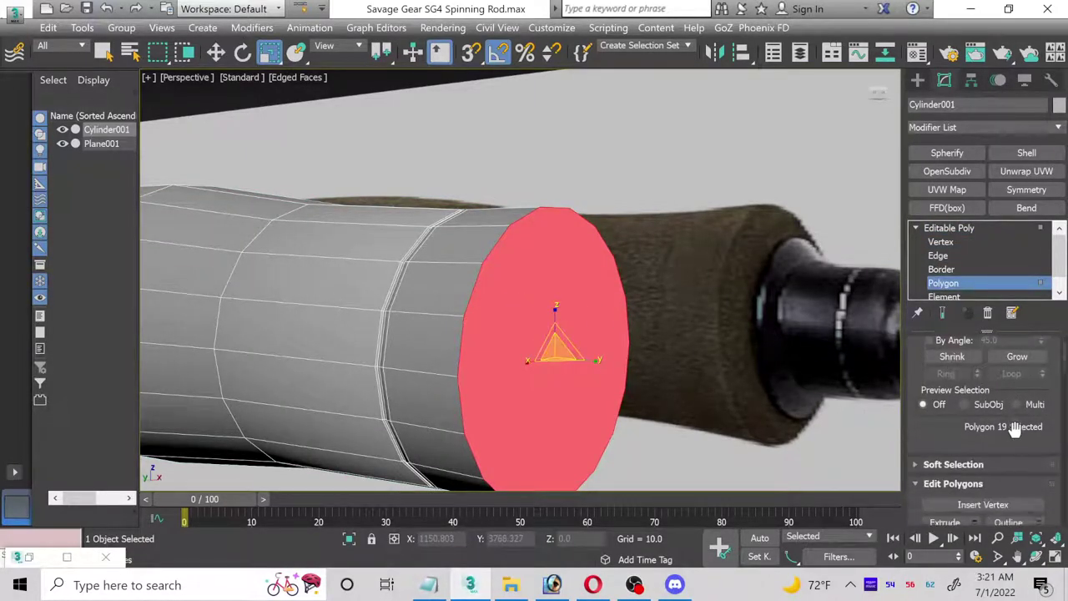
click(1039, 480)
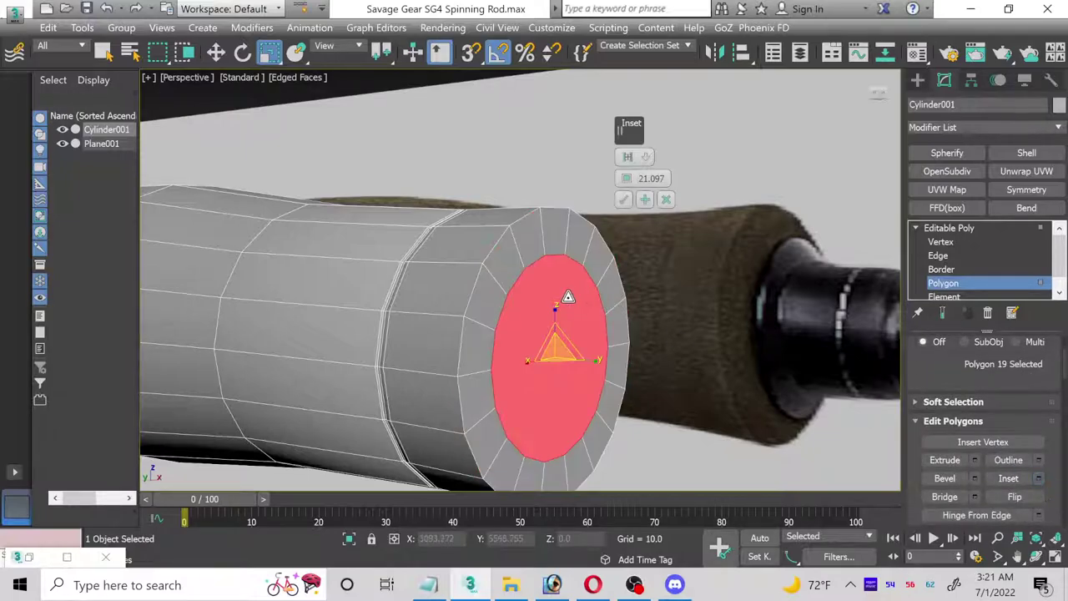
click(625, 200)
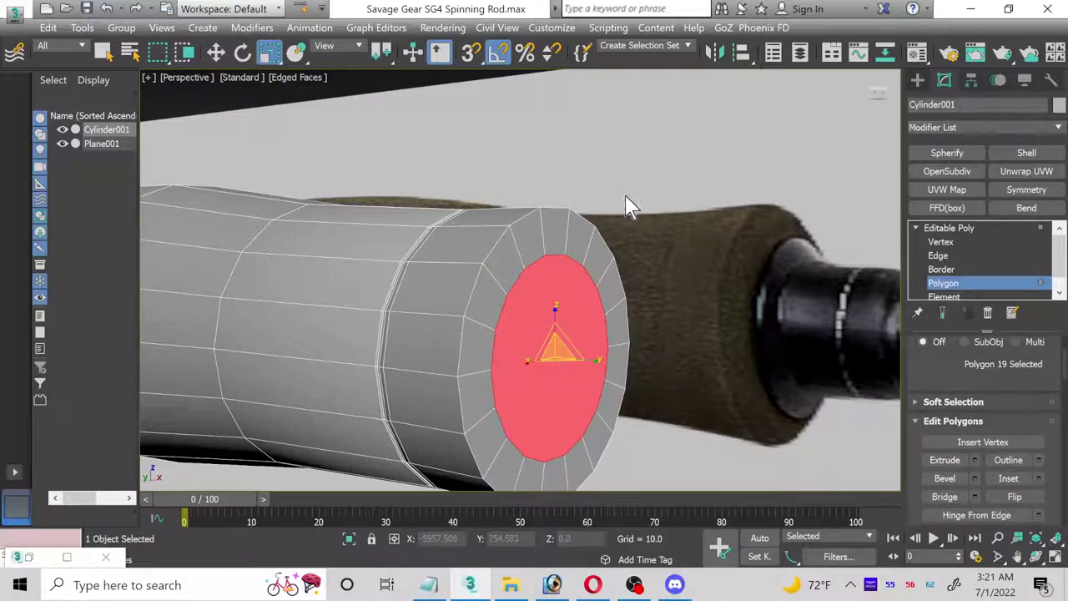
- Chamfer the edge loop around the handle's front rim by 11.307 and adjust its connecting segments
click(943, 256)
double_click(455, 232)
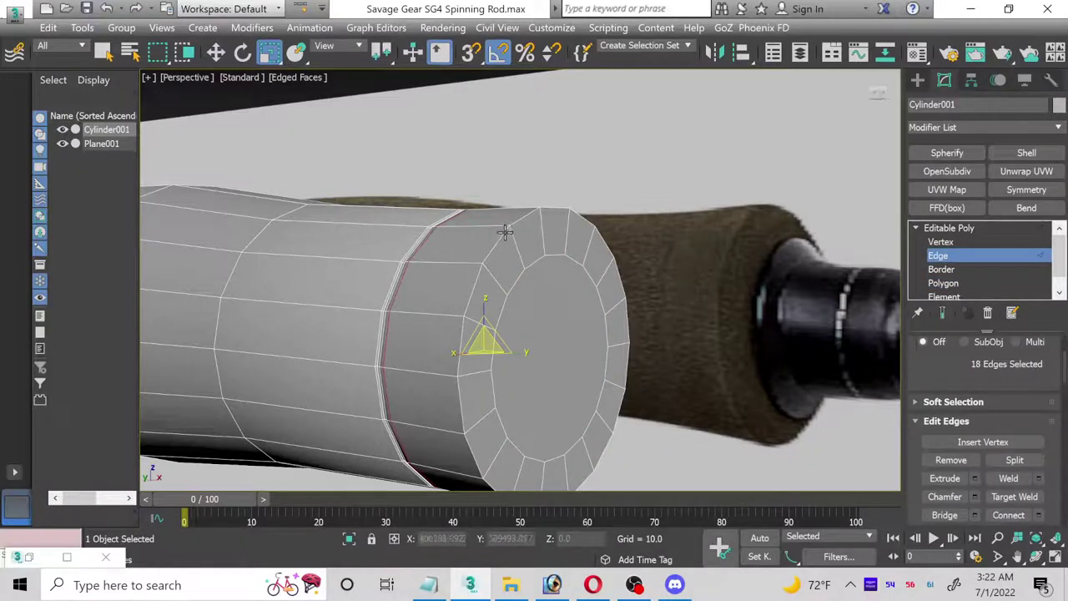
double_click(505, 233)
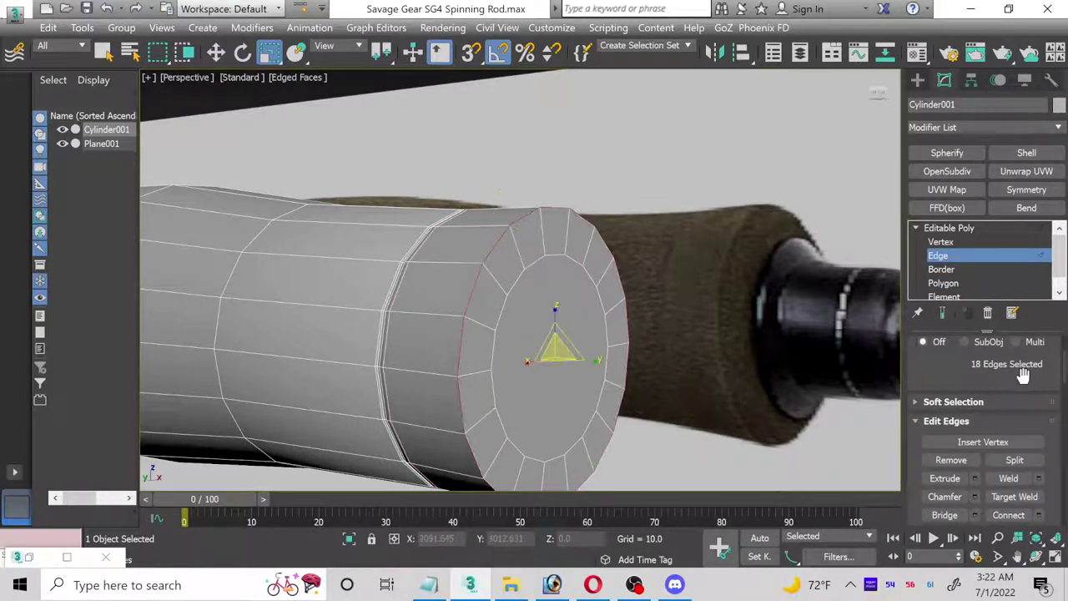
scroll(989, 461, down, 1)
click(974, 471)
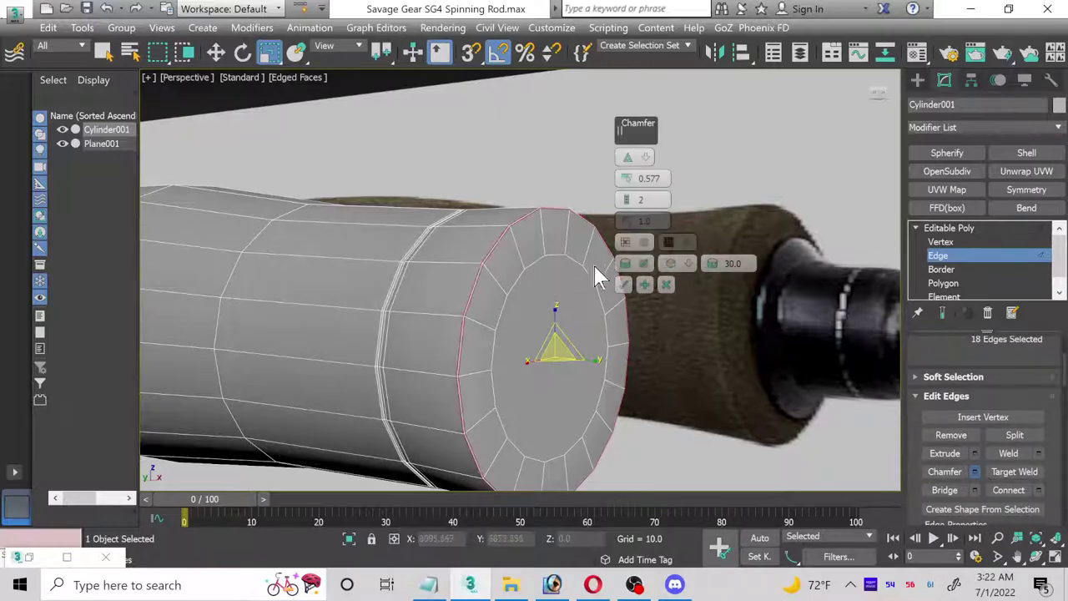
drag(622, 177, 582, 132)
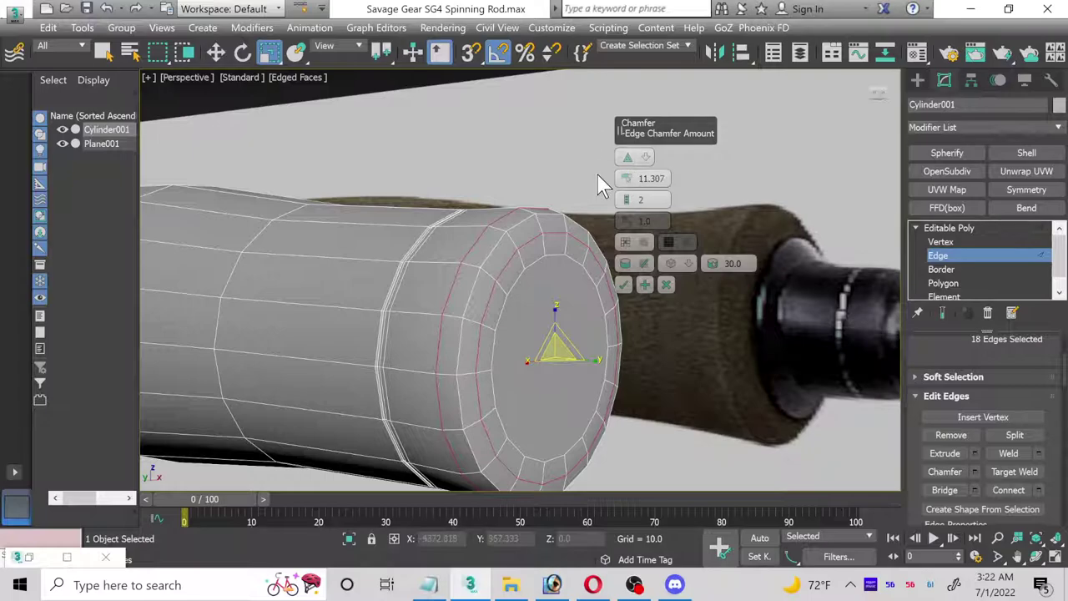
drag(628, 203, 627, 198)
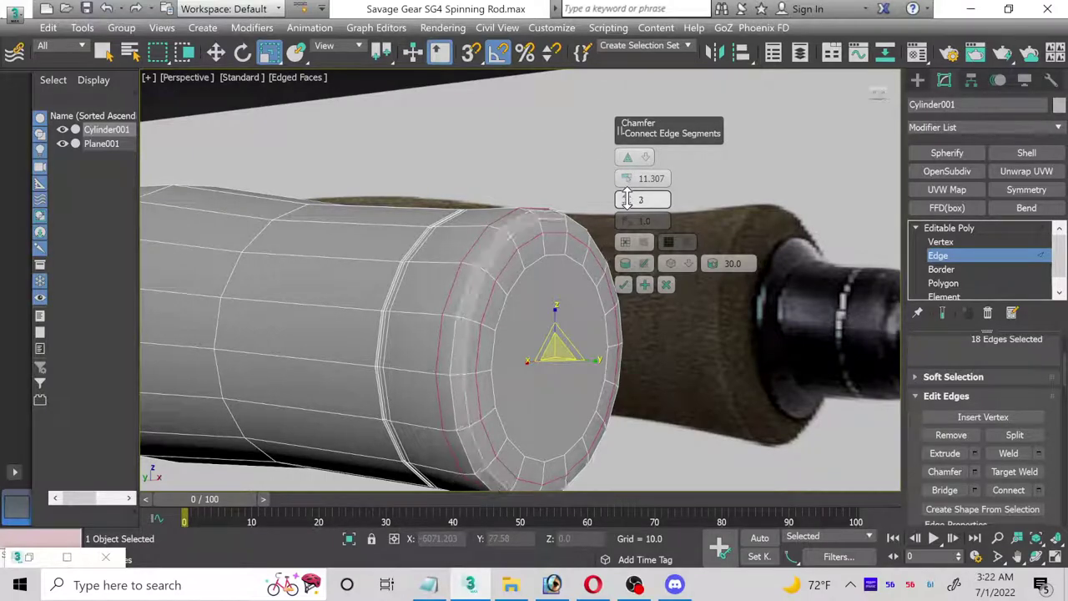
click(624, 285)
- Move the front cap with its surrounding polygon ring slightly outward along Y, and the cap alone further to about Y 3636.081
click(944, 283)
click(546, 310)
scroll(1012, 397, up, 3)
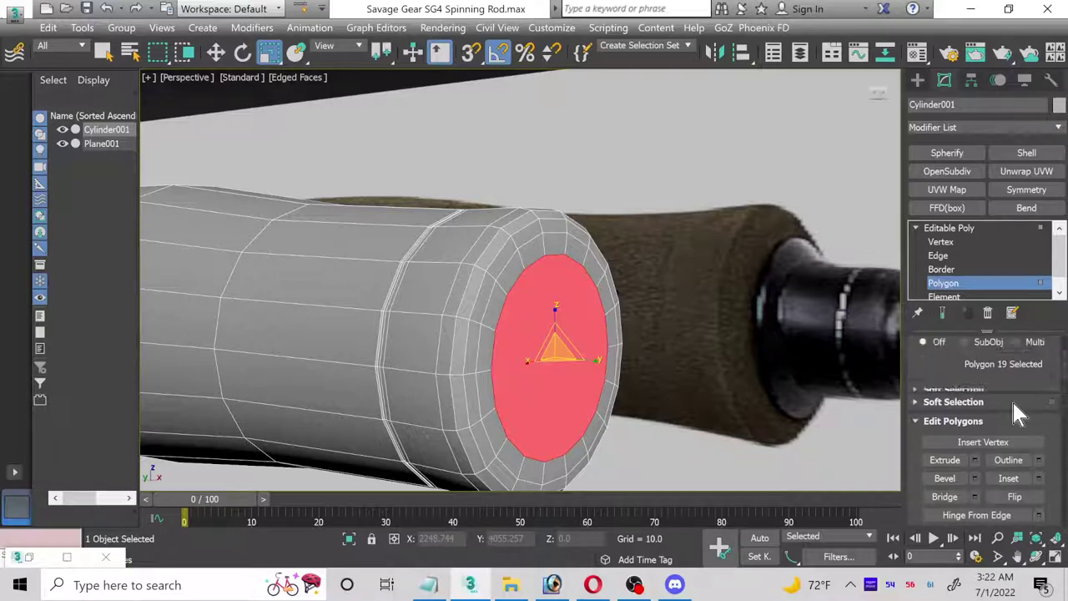
click(1018, 345)
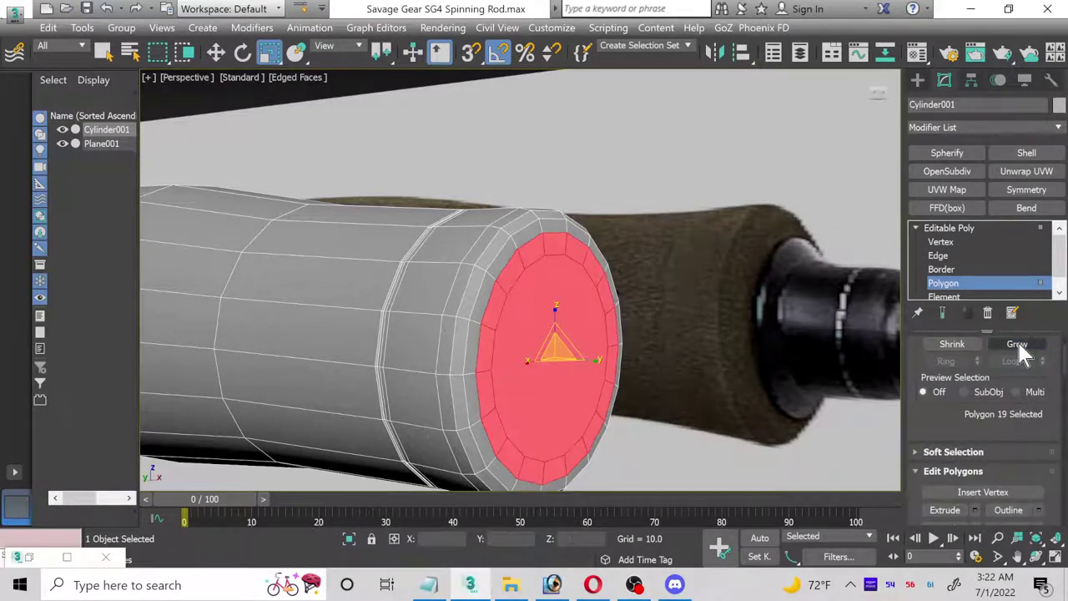
click(210, 50)
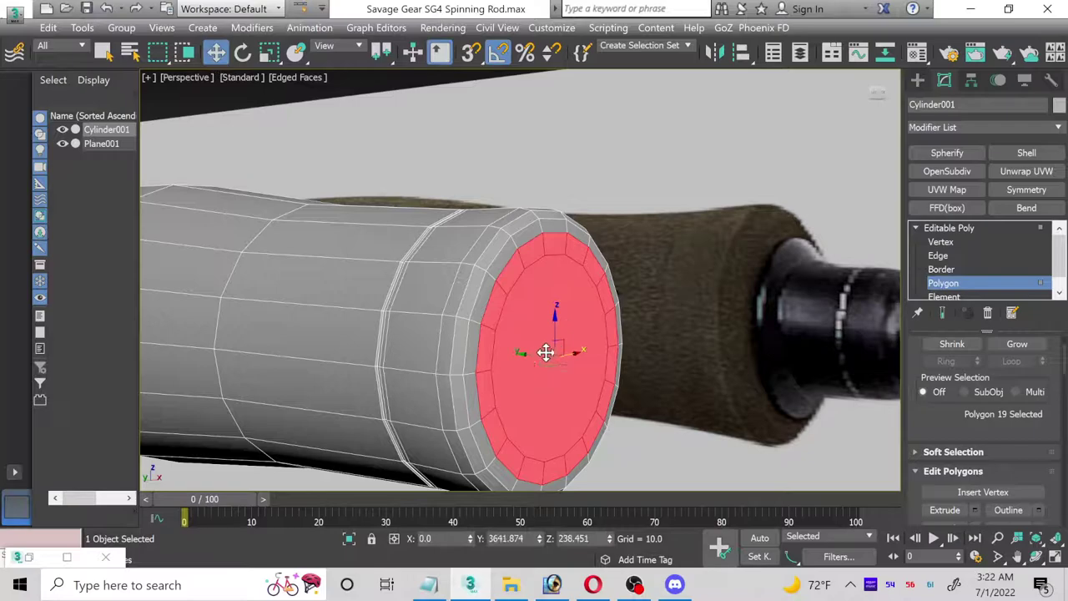
drag(544, 352, 538, 354)
click(953, 346)
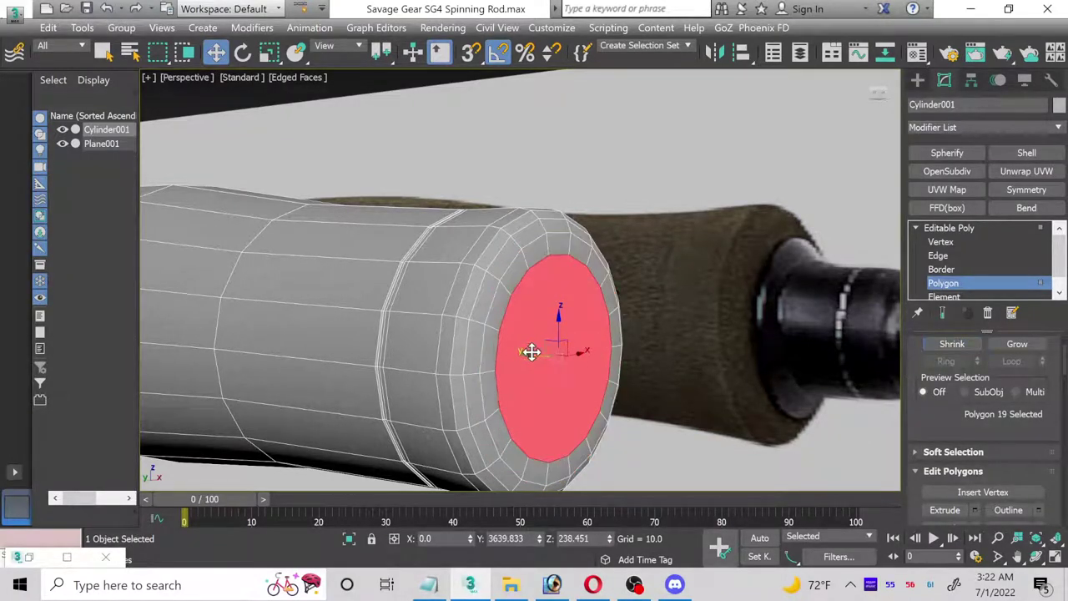
drag(535, 356, 549, 352)
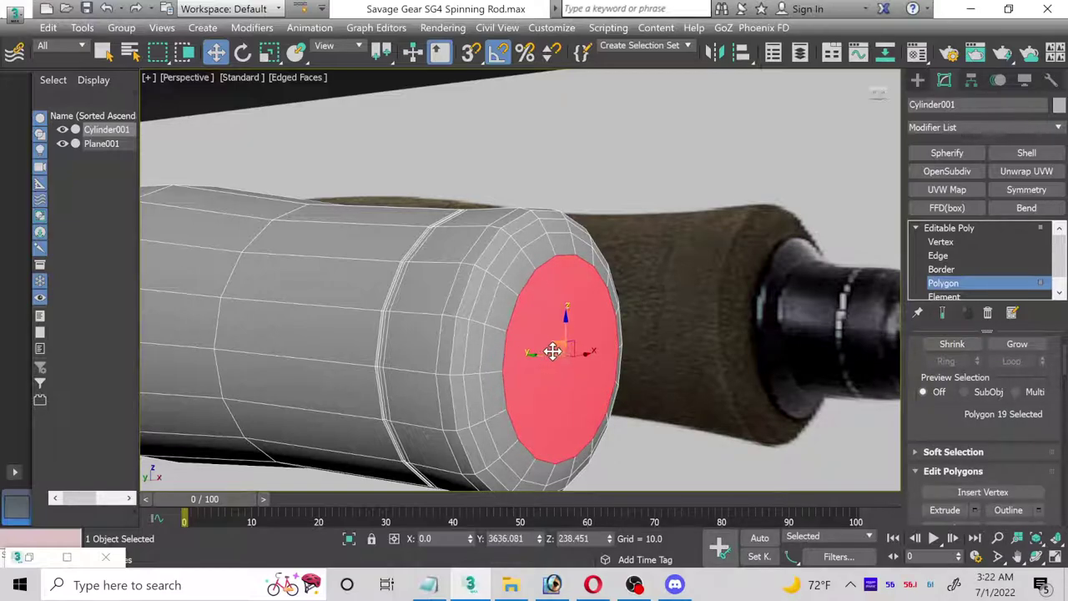
- Chamfer the outer edge loop of the handle's front rim by 1.576 with 2 connecting edge segments
click(939, 255)
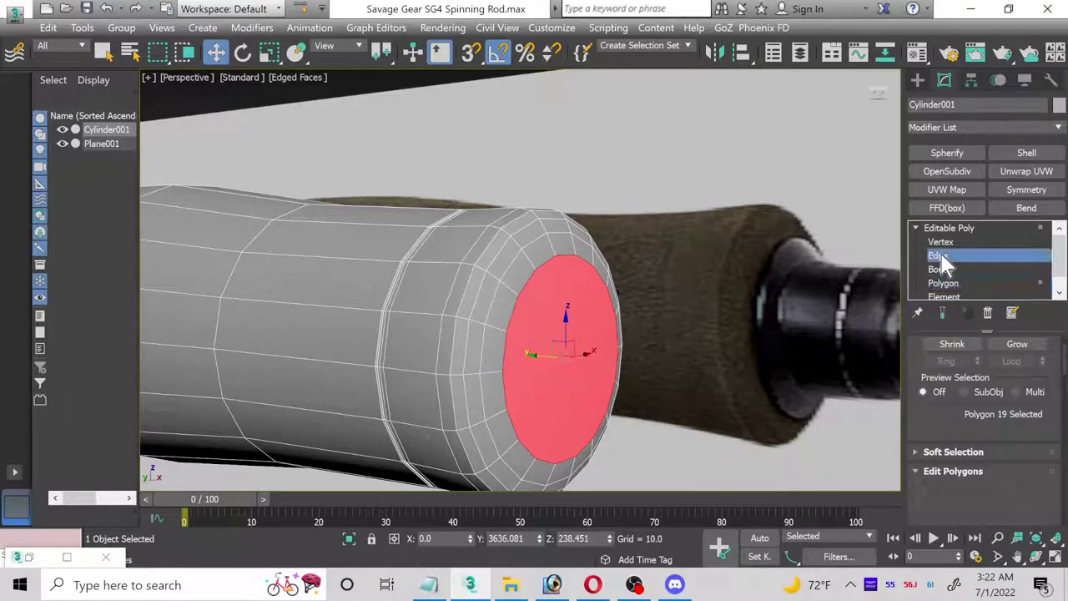
double_click(511, 235)
double_click(518, 217)
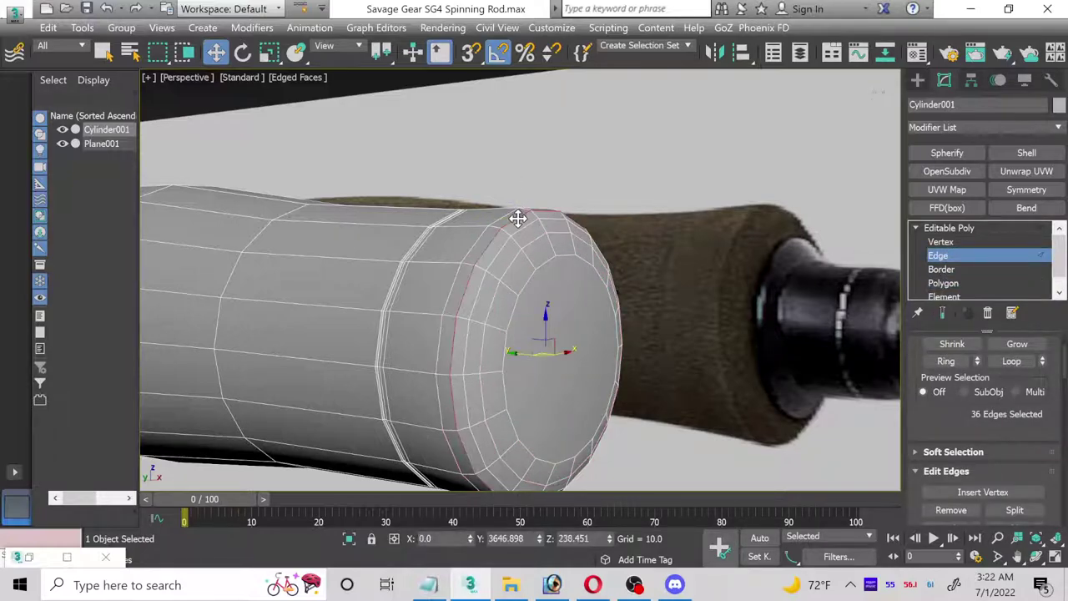
scroll(958, 458, down, 3)
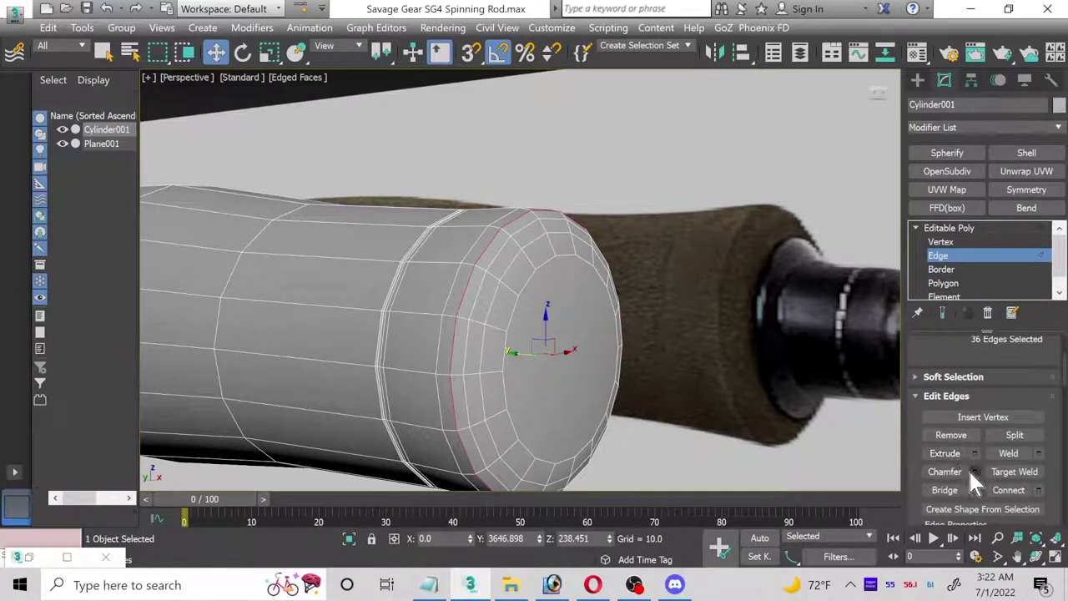
click(973, 471)
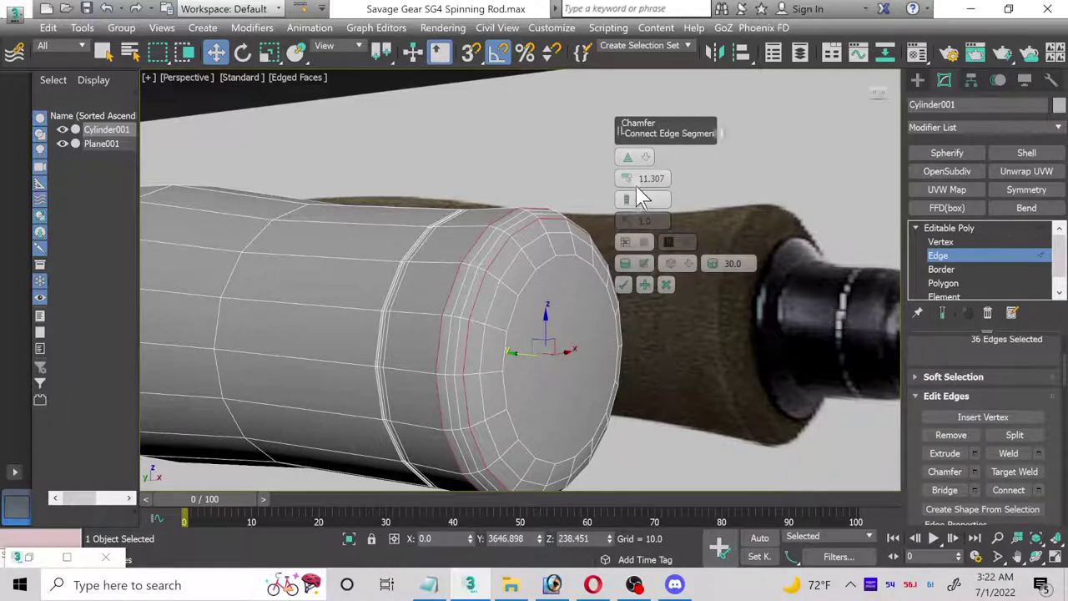
drag(628, 199, 630, 208)
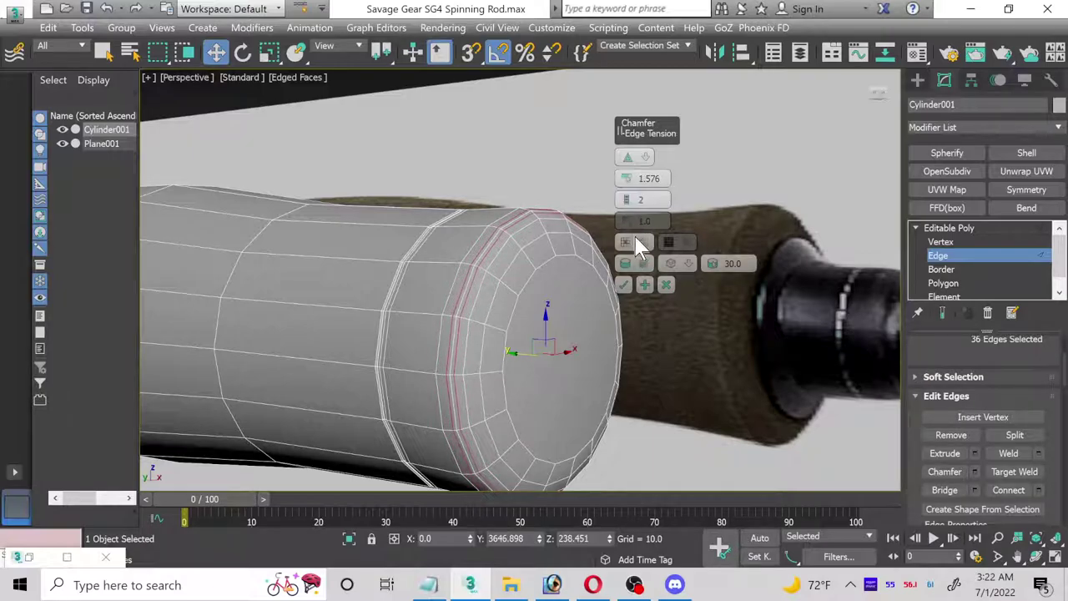
click(625, 284)
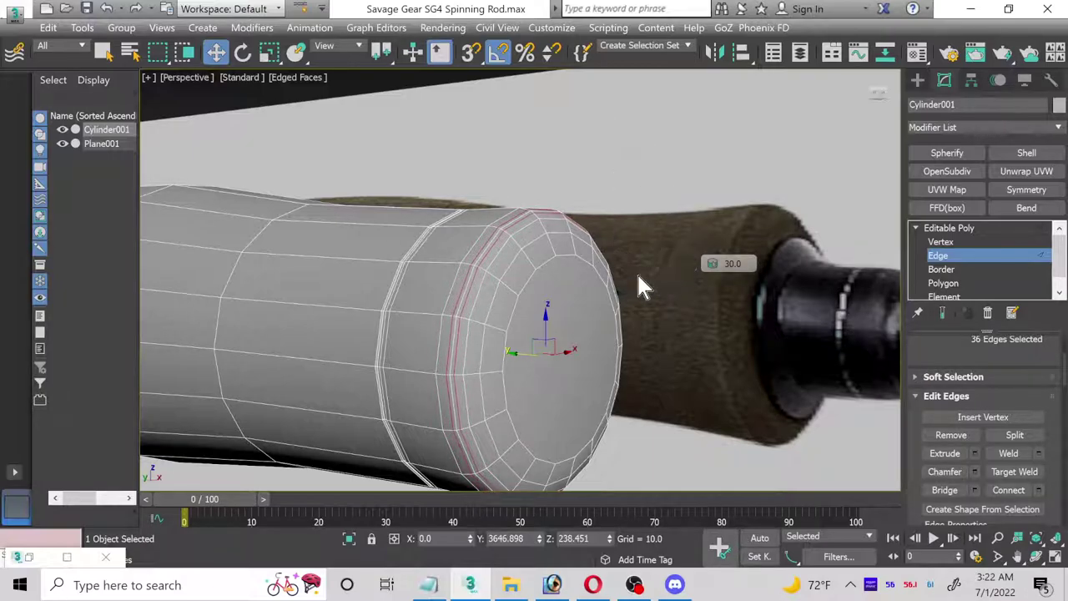
- Apply OpenSubdiv to the handle with 2 iterations and inspect the smoothed front rim
click(949, 228)
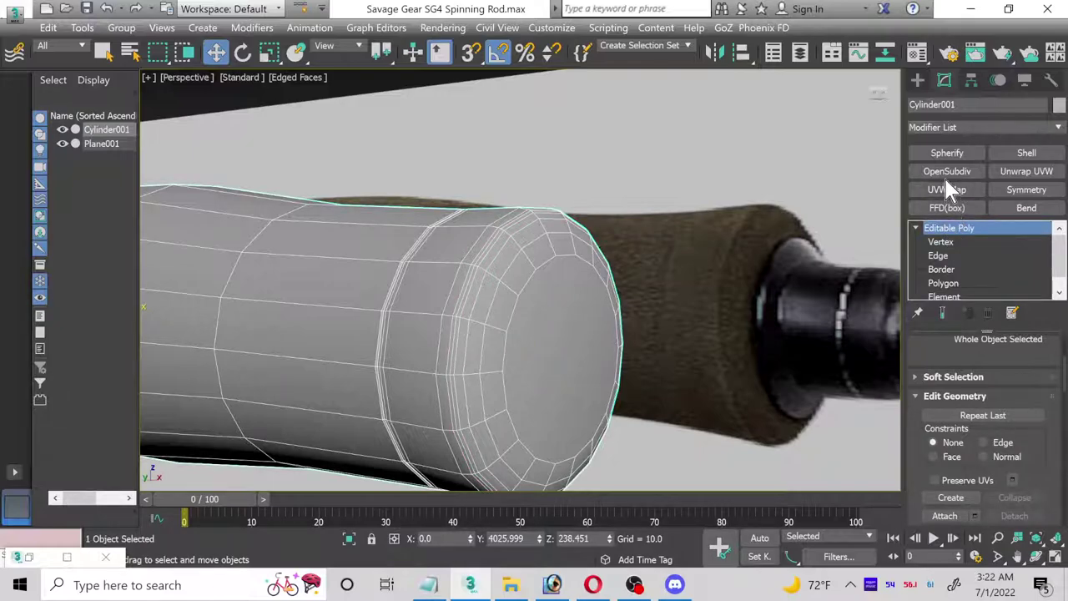
click(942, 171)
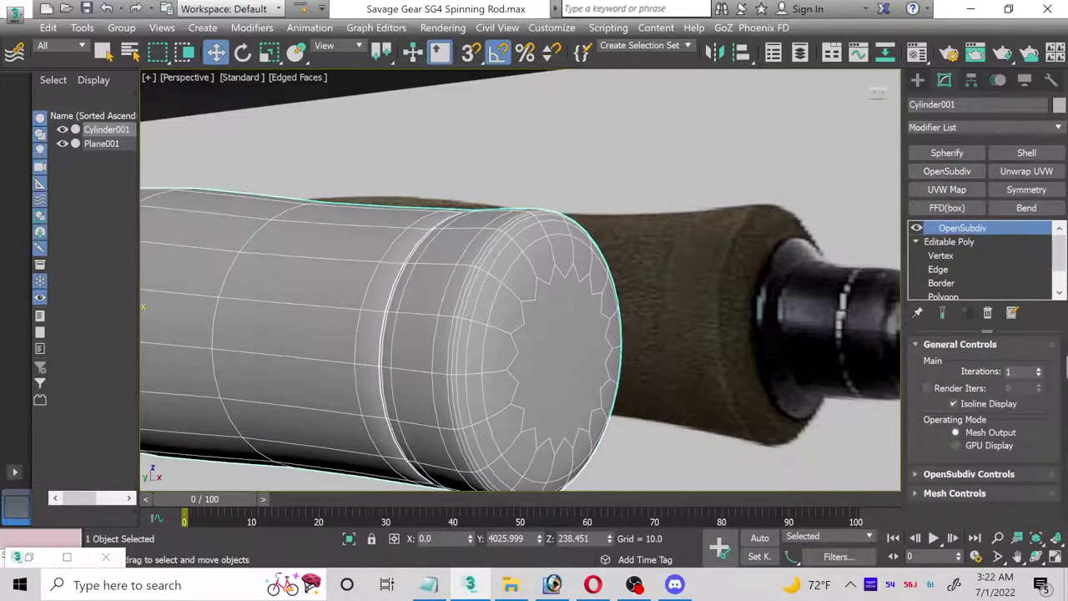
click(1039, 368)
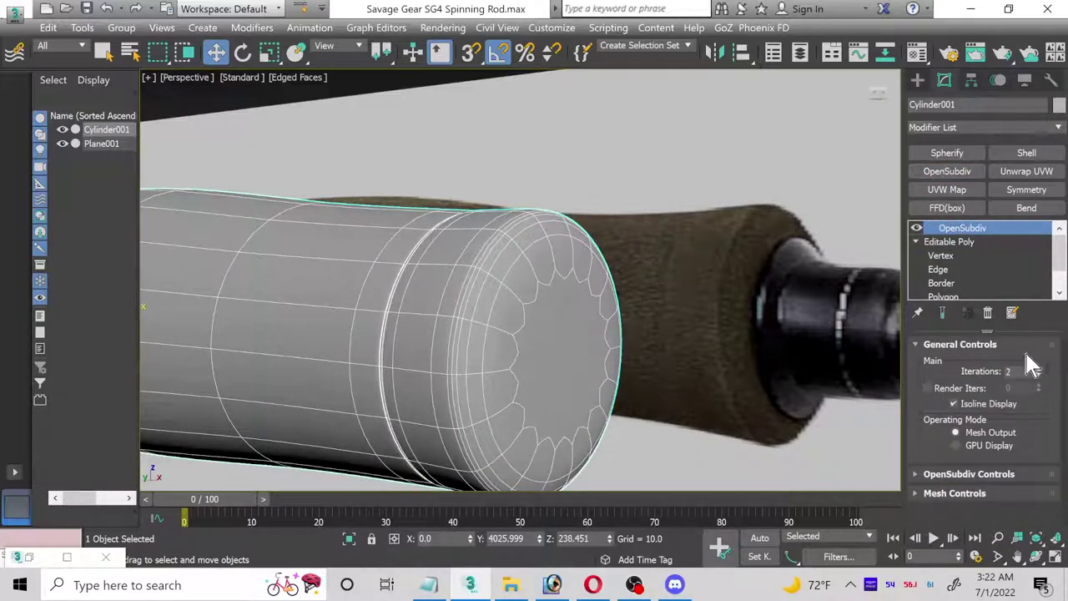
click(710, 147)
alt+middle_drag(499, 370, 432, 313)
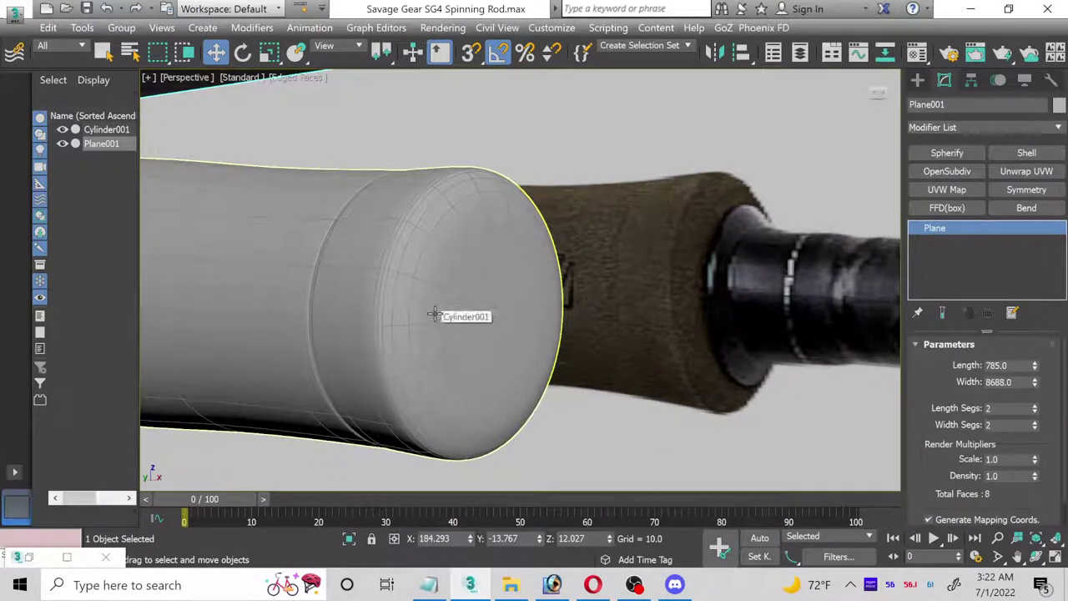
click(508, 250)
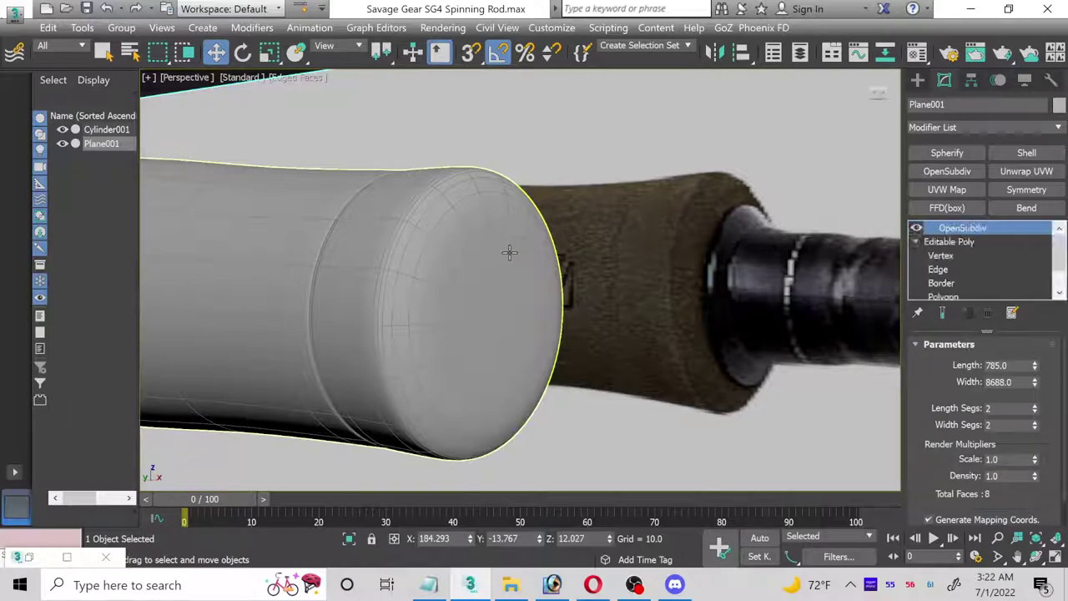
- Undo the OpenSubdiv modifier and the front rim chamfer, keeping the rim's edge loop selected
click(939, 269)
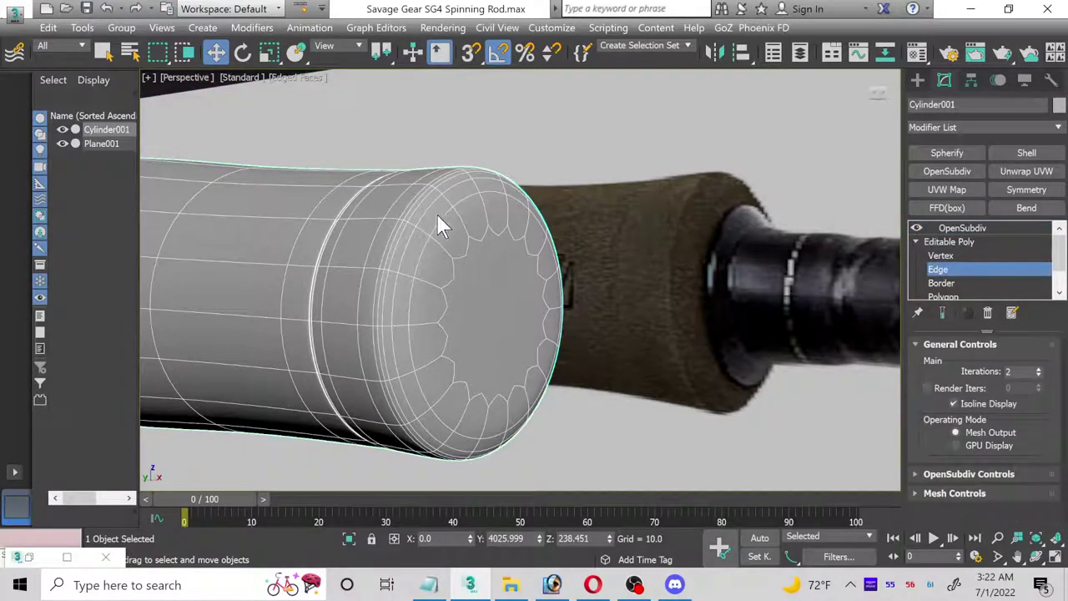
scroll(442, 215, up, 5)
key(Page_Up)
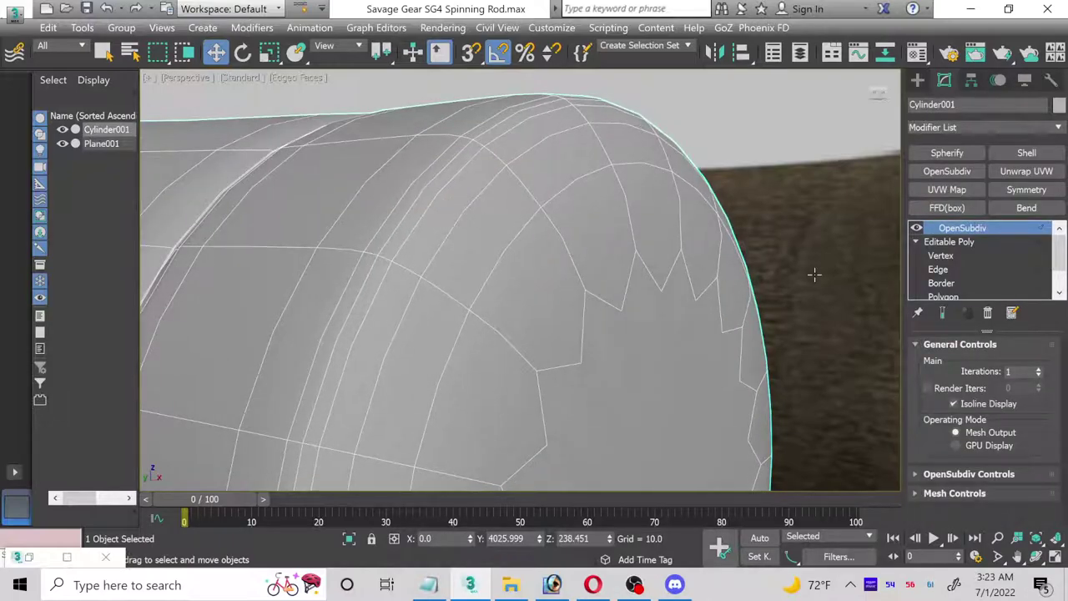
key(ctrl+z)
key(2)
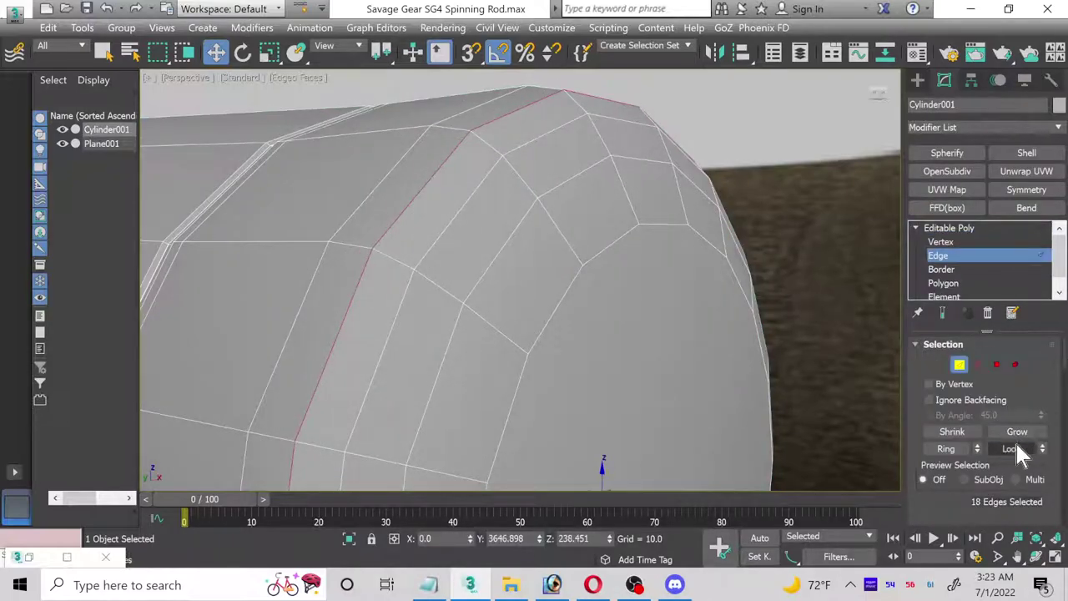
- Chamfer the outer edge loop of the front rim again with a very narrow amount for a tighter edge
scroll(1016, 442, down, 5)
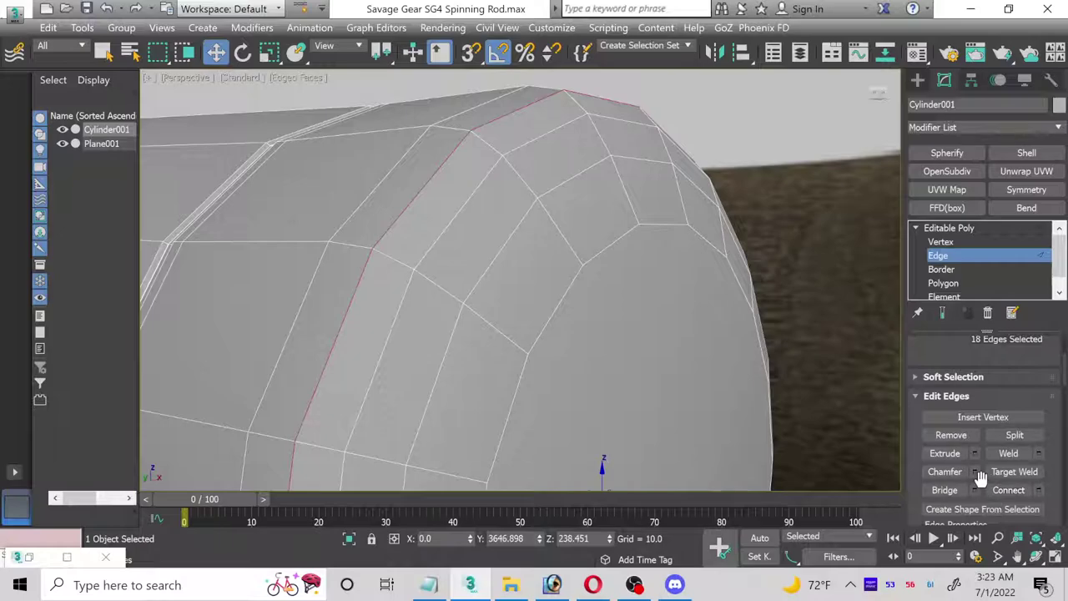
key(ctrl+shift+c)
click(627, 196)
drag(626, 184, 625, 192)
click(626, 198)
drag(627, 189, 627, 189)
click(624, 285)
alt+middle_drag(630, 292, 559, 359)
scroll(559, 358, down, 2)
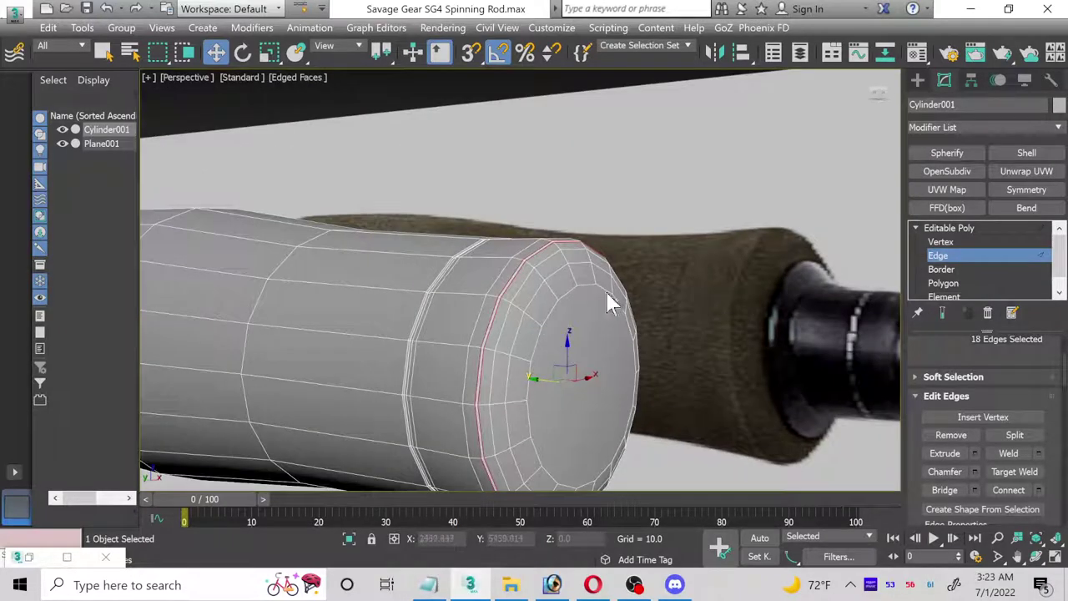
- Apply OpenSubdiv with 2 iterations to the handle and check the smoothing of the front rim
click(950, 254)
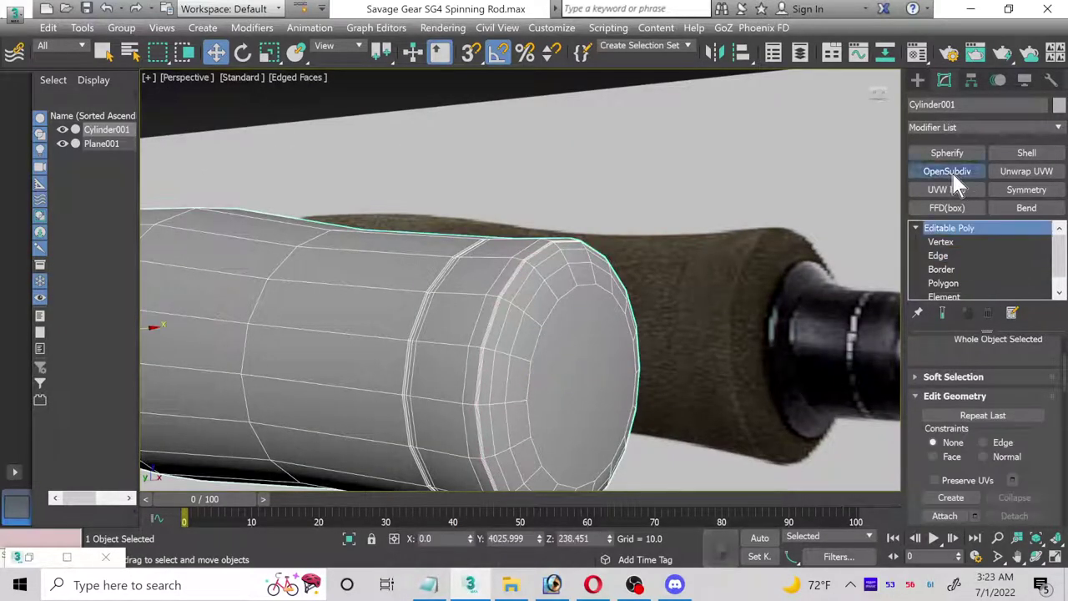
click(953, 174)
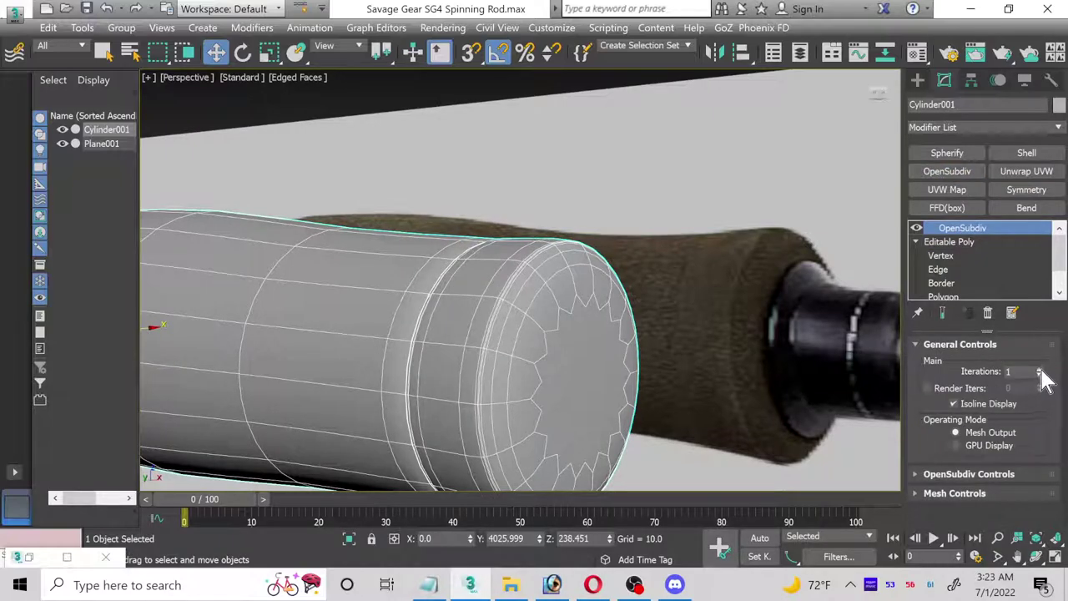
click(704, 220)
middle_drag(518, 367, 443, 276)
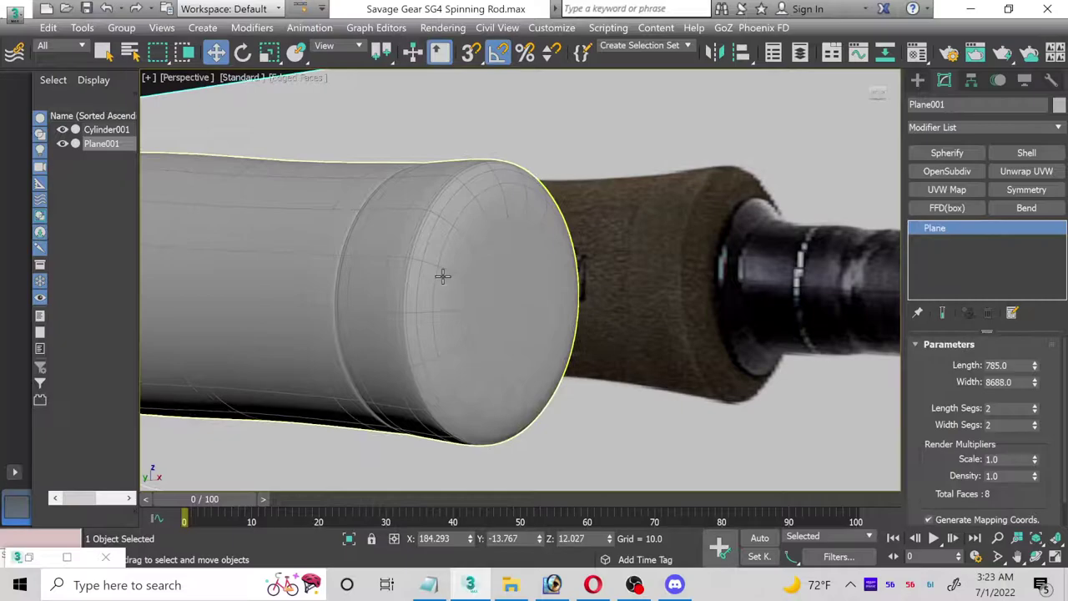
click(478, 284)
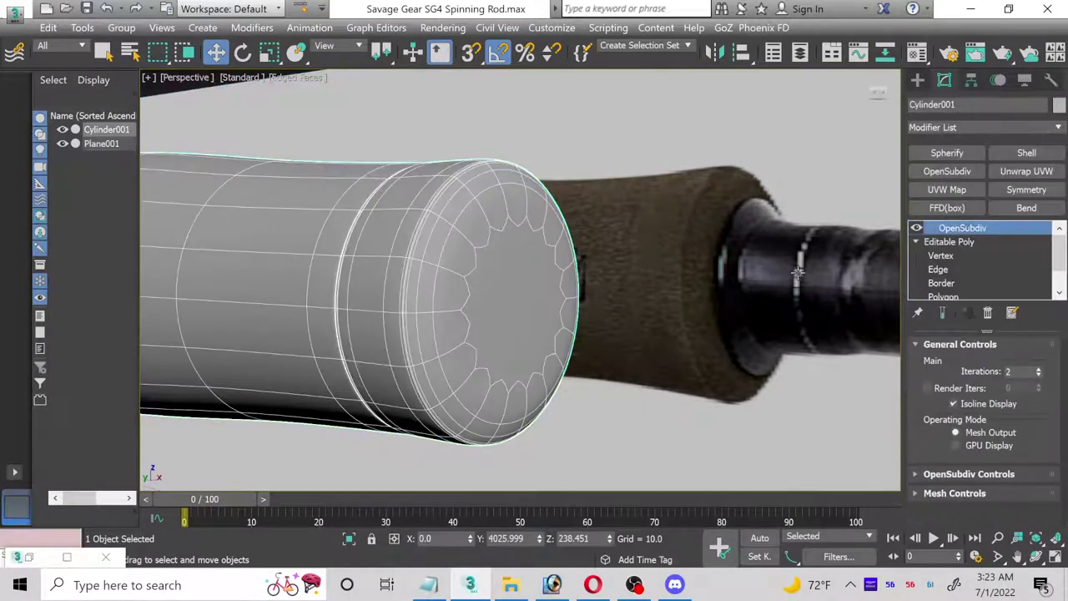
- Extrude the polygon capping the handle's front end outward to about Y 3631.329
click(938, 269)
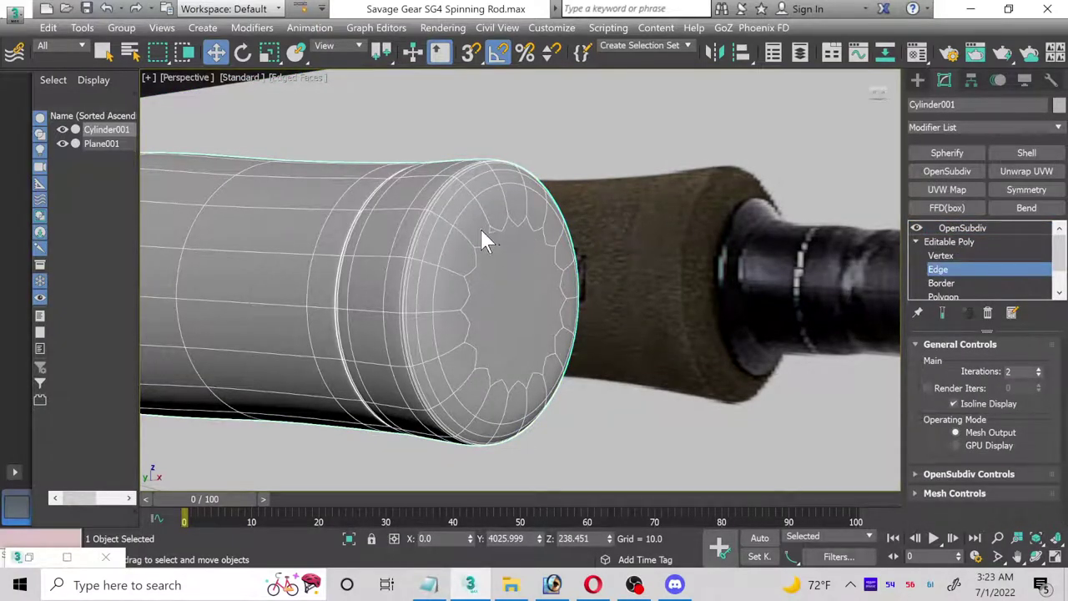
scroll(487, 241, up, 3)
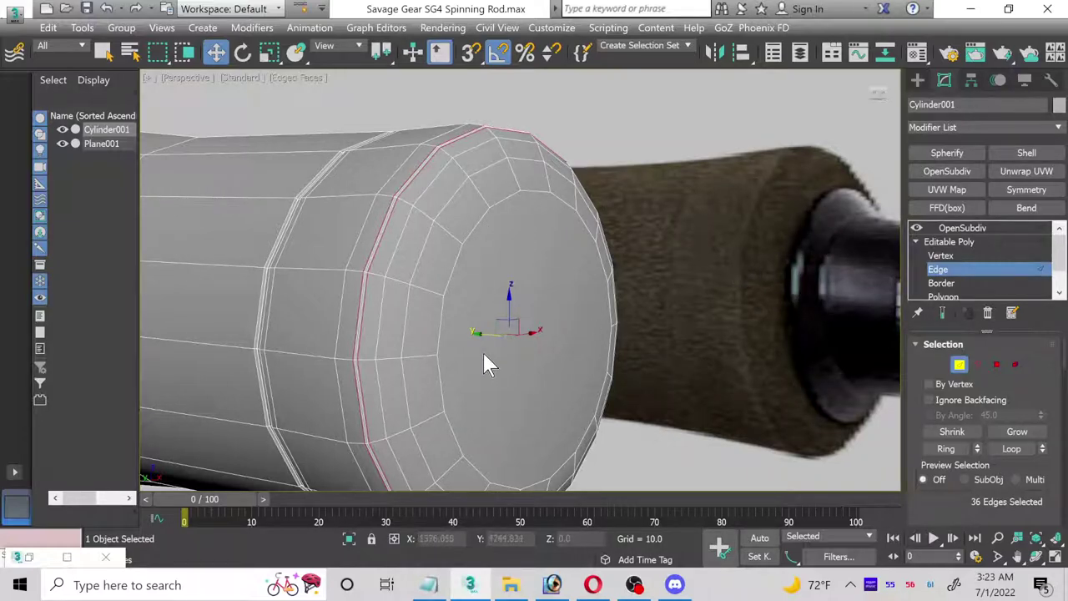
scroll(487, 360, down, 2)
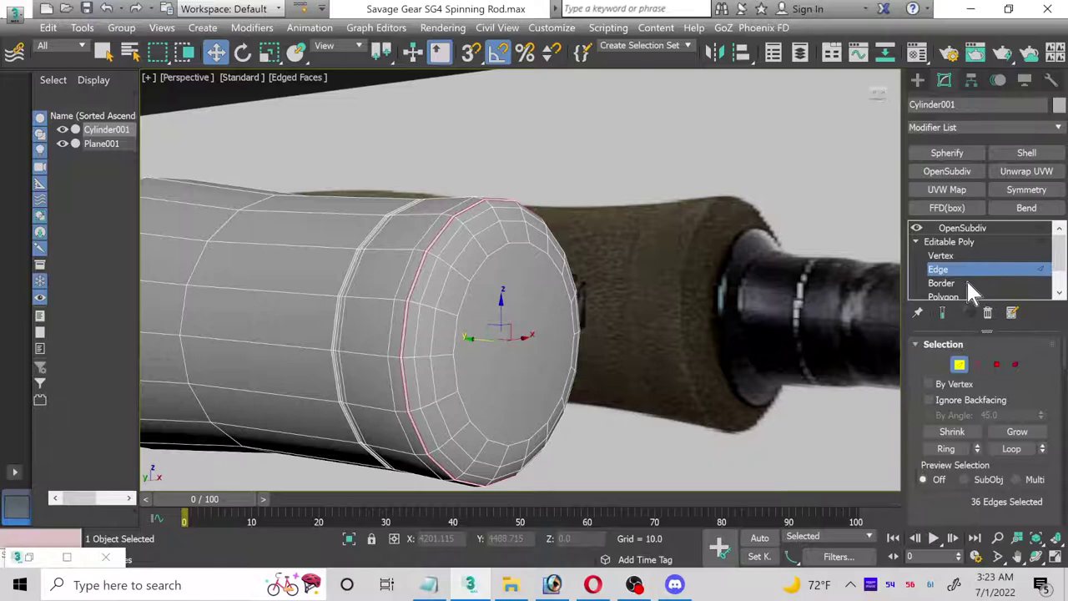
scroll(964, 279, down, 1)
click(972, 269)
click(501, 326)
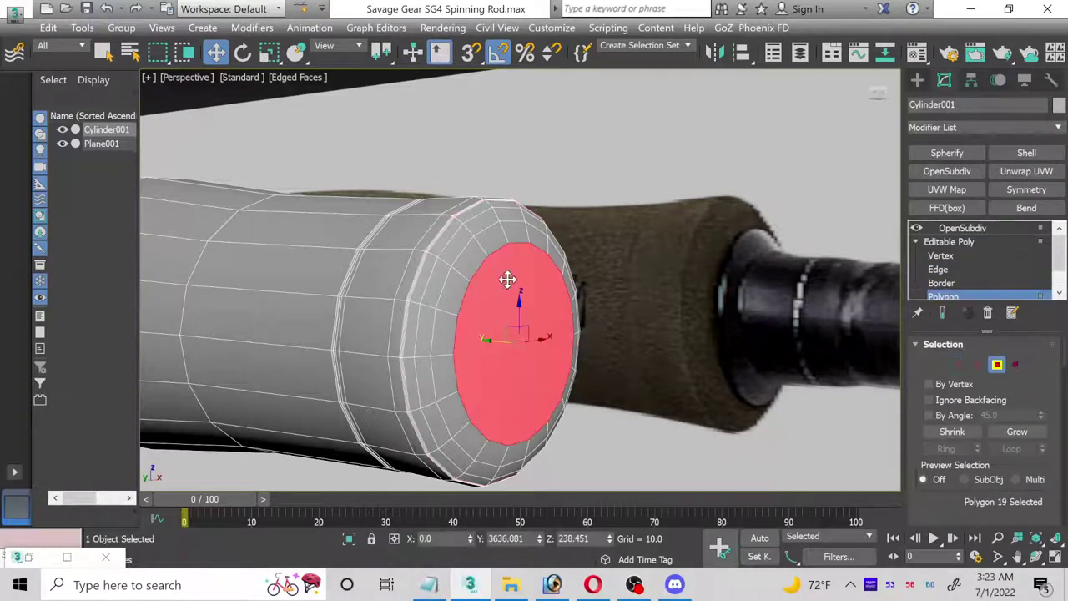
scroll(501, 382, up, 3)
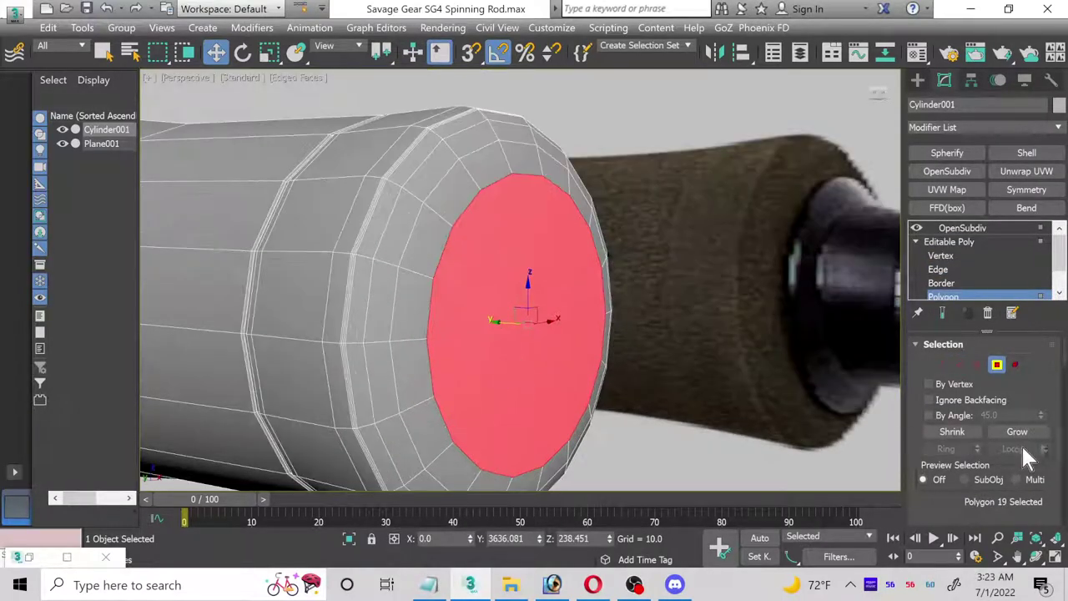
scroll(1020, 444, down, 2)
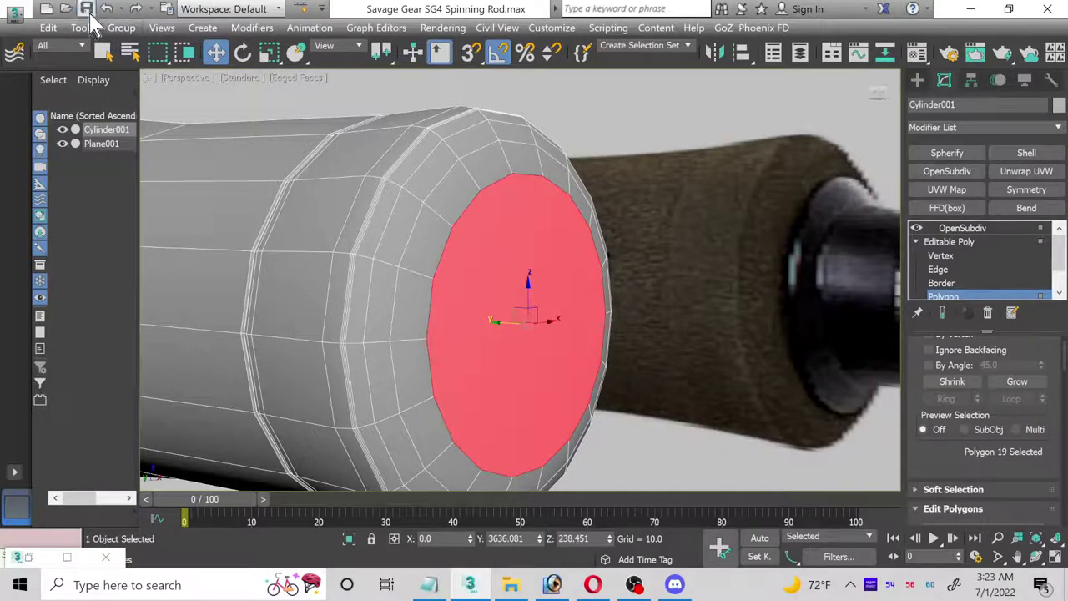
scroll(960, 422, down, 3)
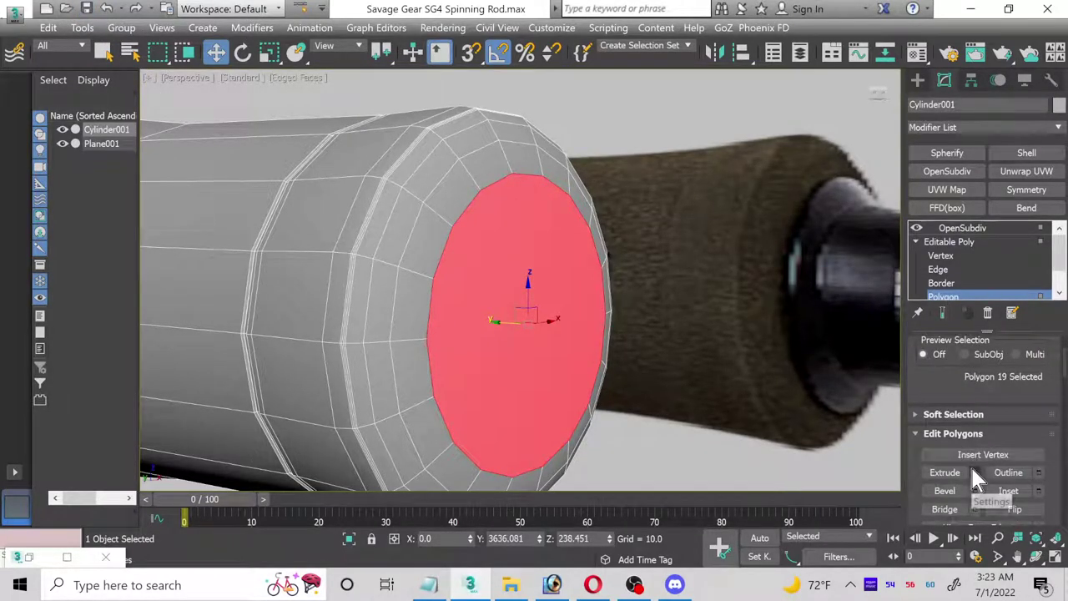
click(974, 472)
drag(624, 175, 614, 144)
click(624, 200)
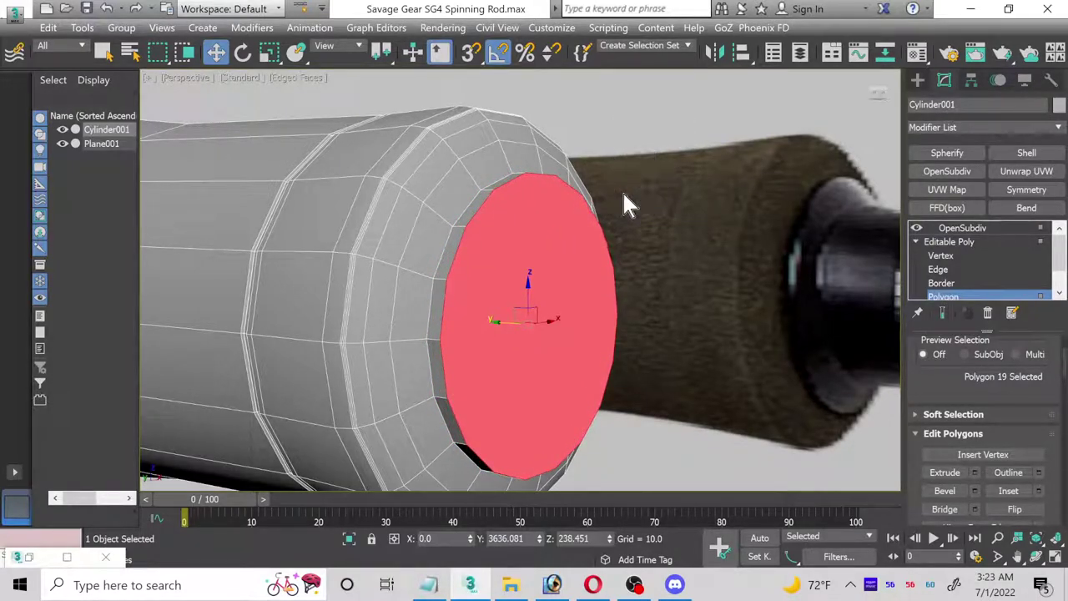
- Inset the extruded front cap polygon to leave a narrow ring around it
click(1039, 491)
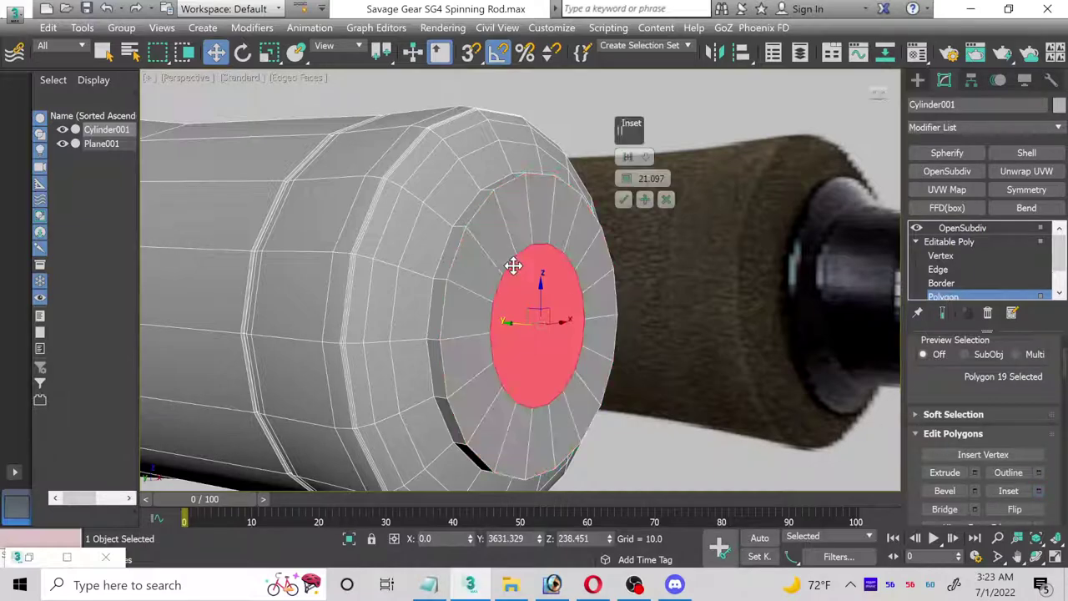
drag(627, 182, 613, 234)
click(623, 200)
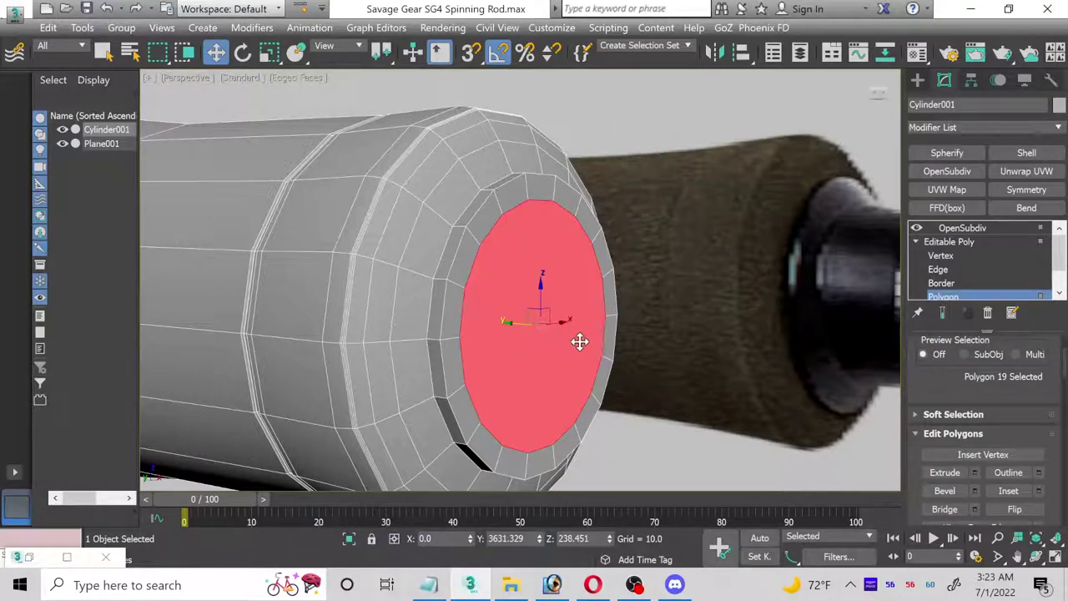
- Scale the inset front cap down slightly and move it outward along Y to about 3626.129
click(268, 53)
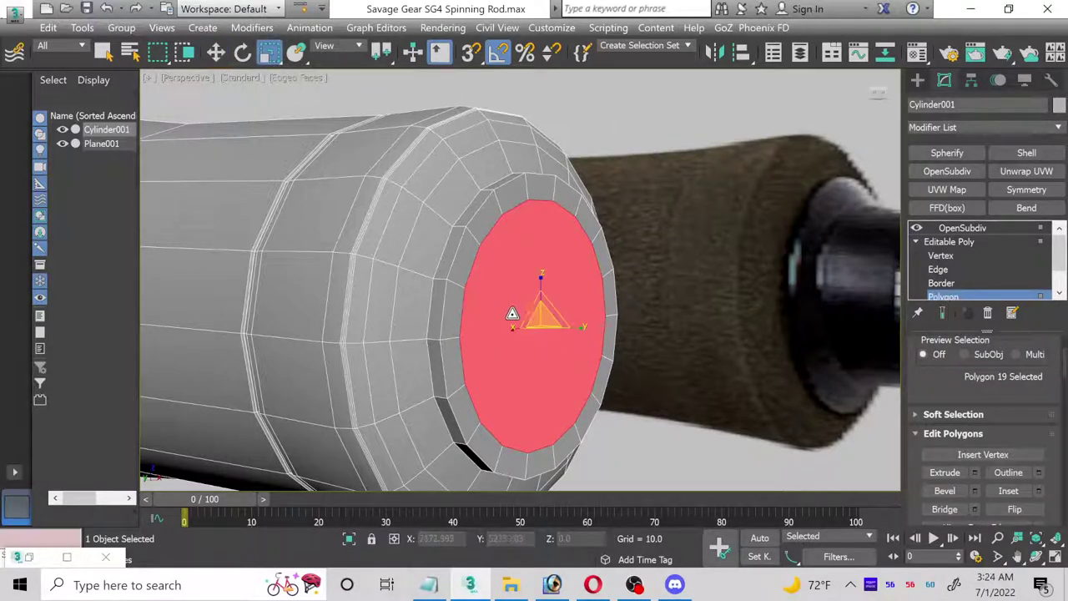
drag(541, 319, 536, 321)
click(215, 53)
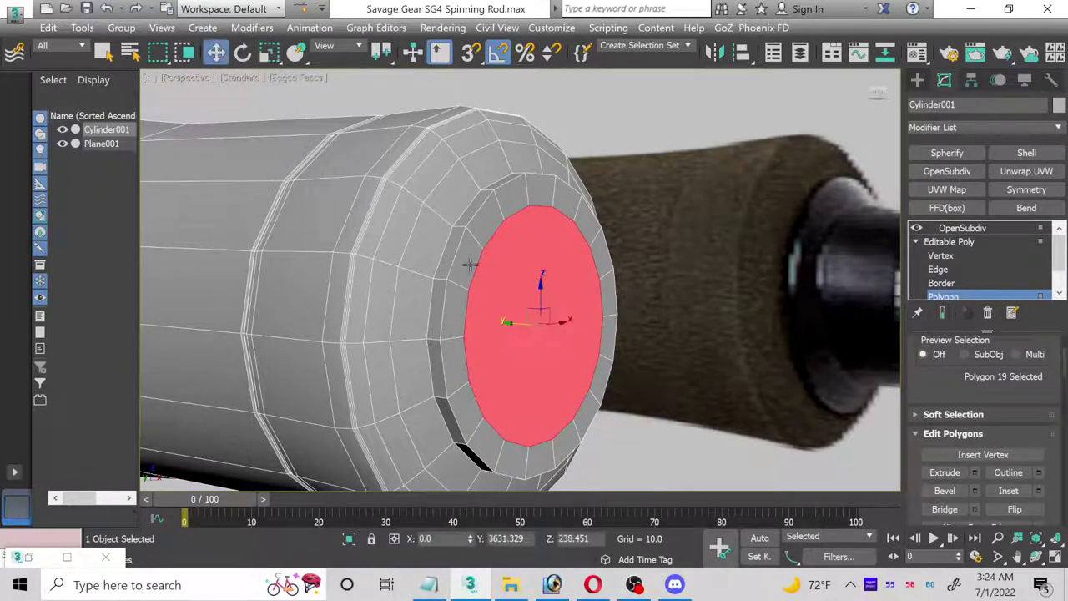
drag(520, 323, 555, 322)
click(938, 269)
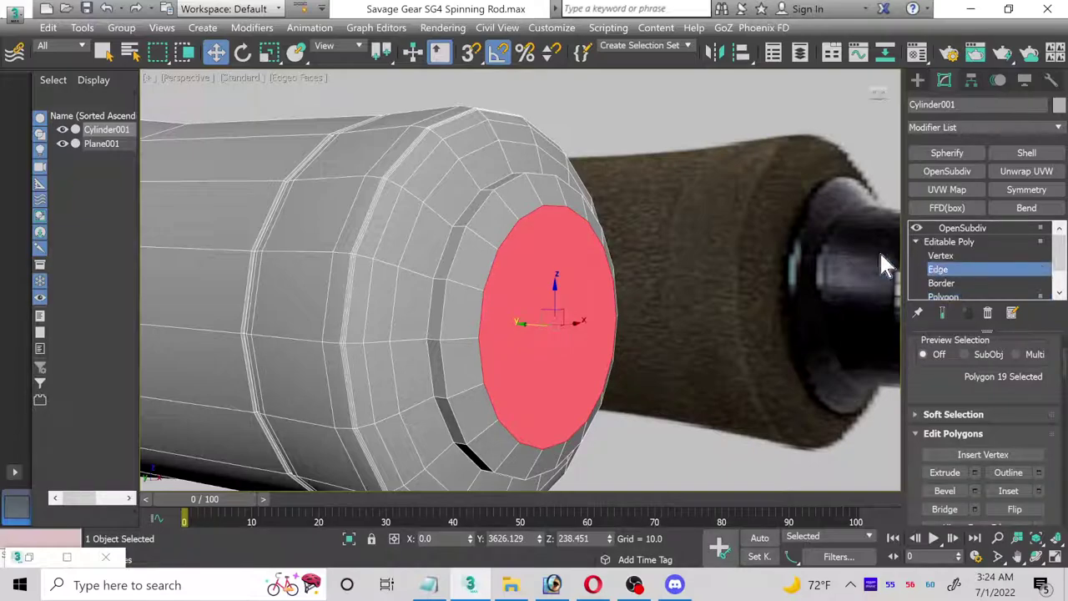
scroll(476, 227, up, 3)
double_click(457, 206)
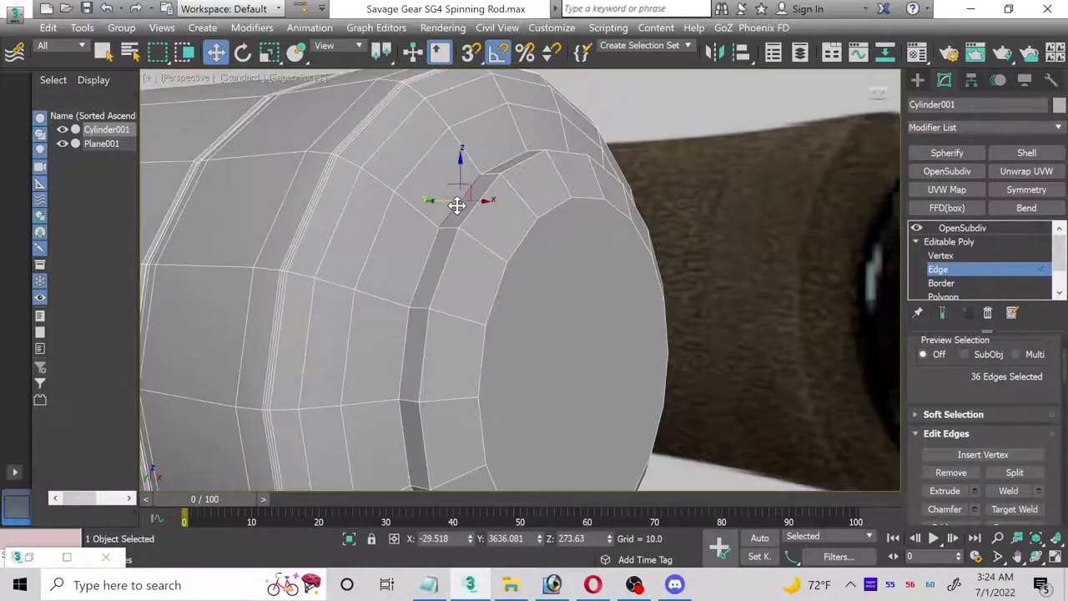
scroll(985, 468, down, 1)
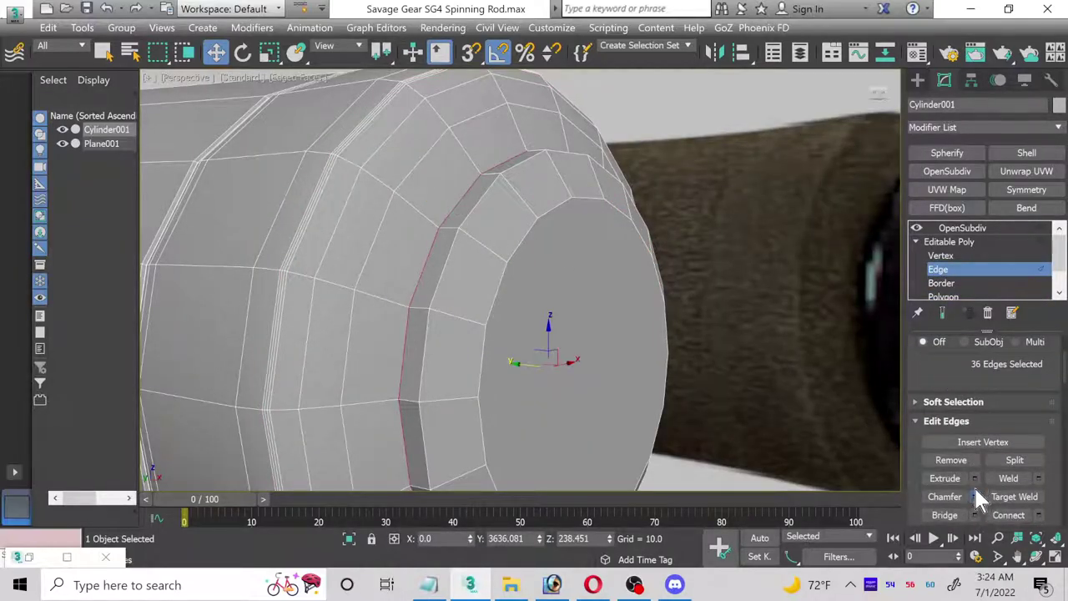
click(975, 497)
scroll(458, 201, up, 3)
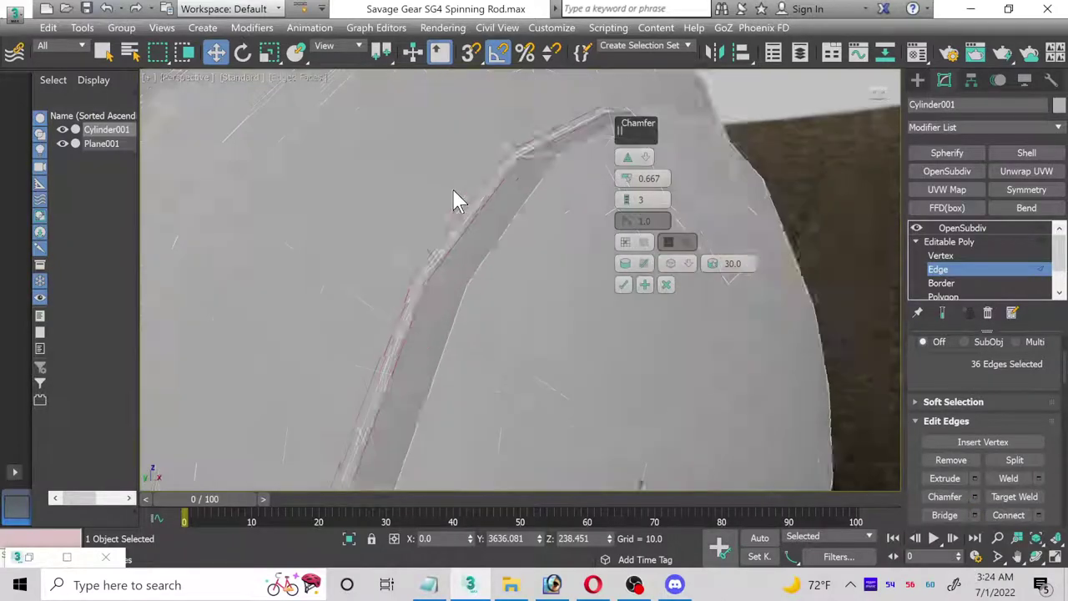
click(634, 283)
middle_drag(633, 283, 487, 384)
scroll(666, 376, up, 3)
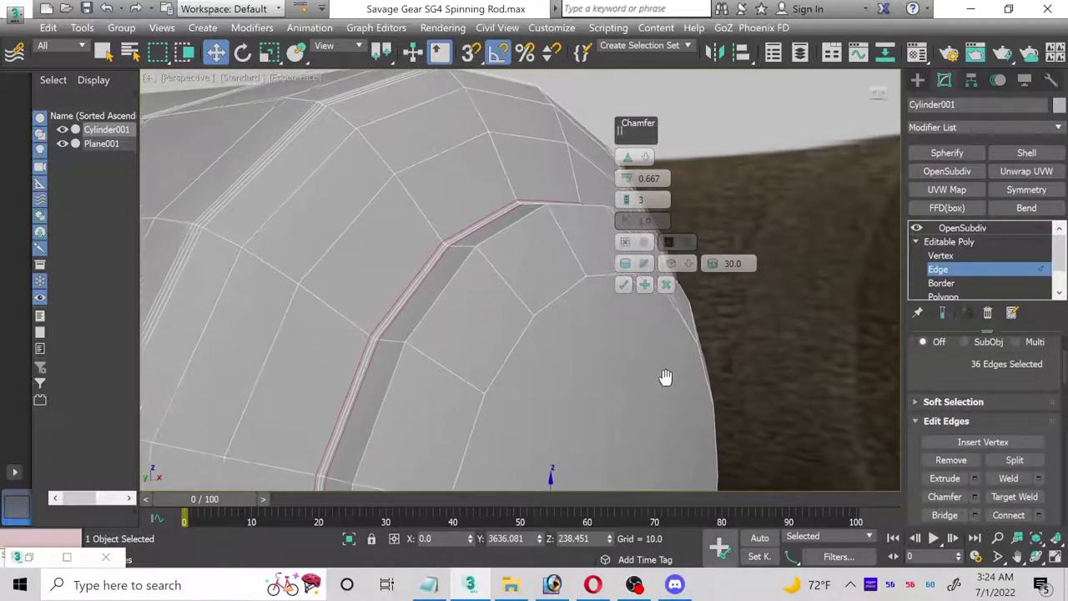
click(668, 285)
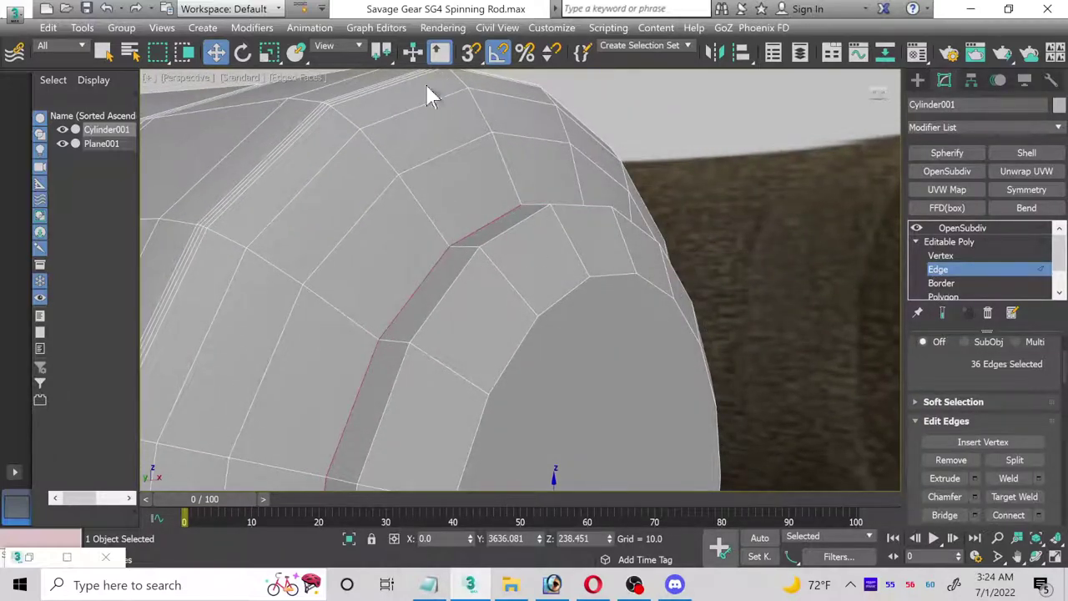
- Connect the ring of edges just behind the front cap's step with 1 segment, pinch 85 and slide 93
click(436, 227)
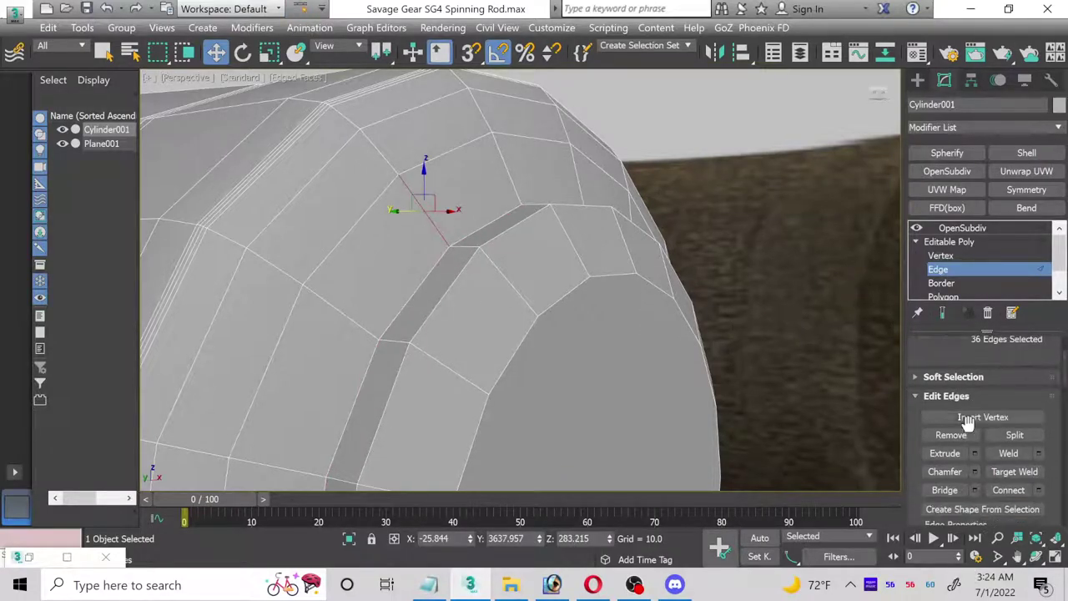
scroll(966, 422, down, 2)
scroll(969, 418, up, 5)
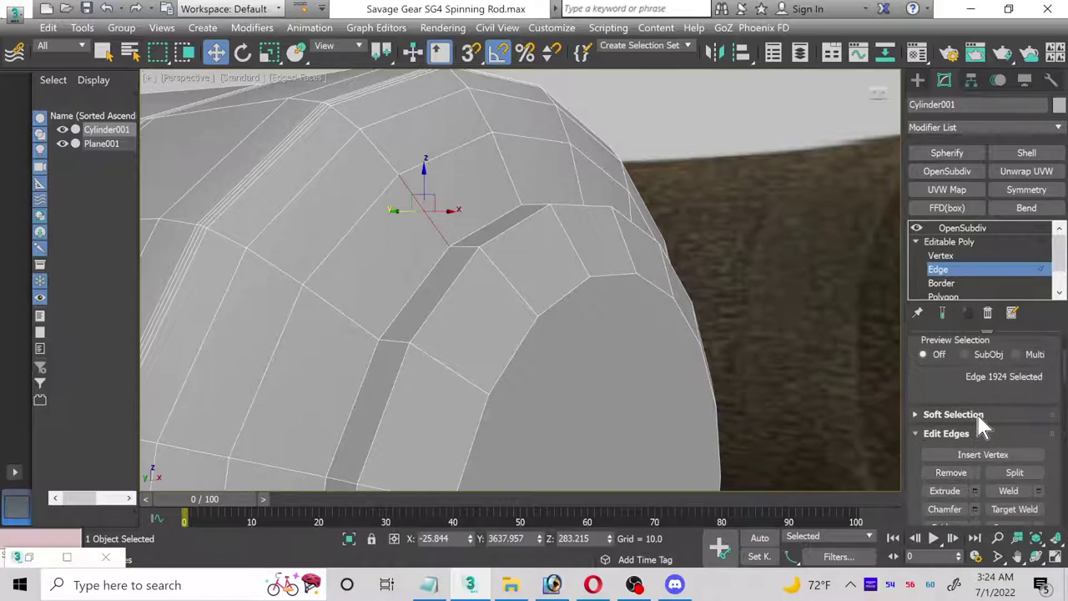
click(947, 362)
scroll(1029, 501, down, 2)
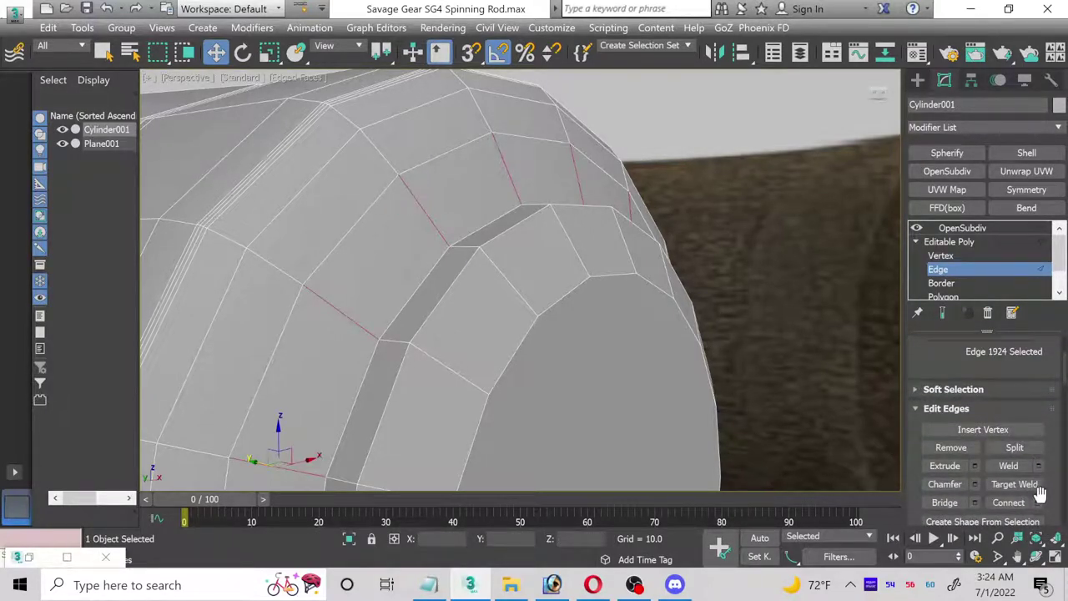
click(1039, 503)
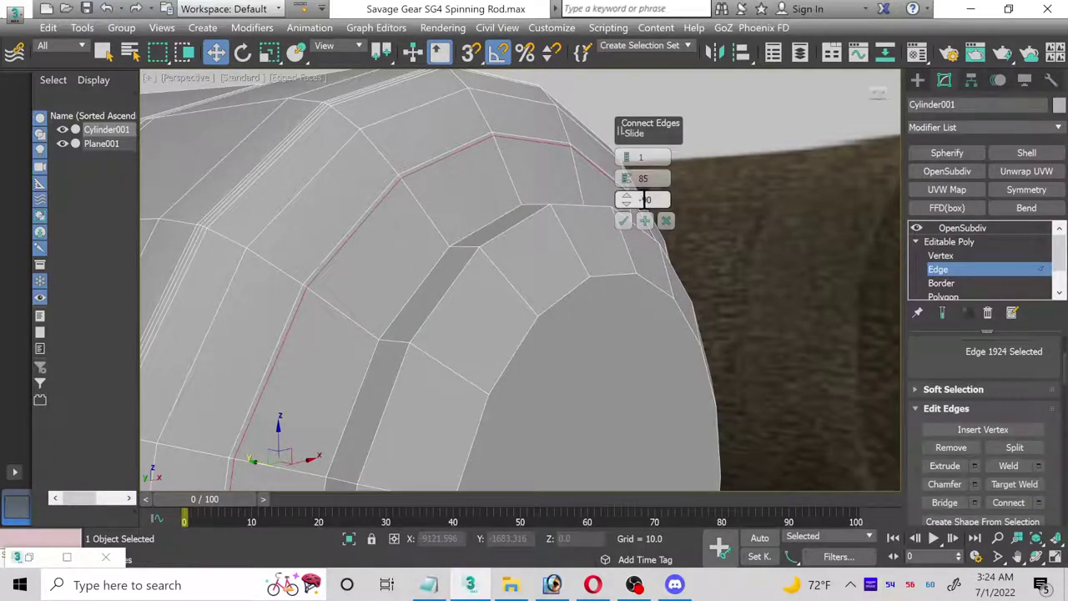
mouse_move(626, 201)
mouse_down()
mouse_move(633, 192)
mouse_move(637, 206)
mouse_up()
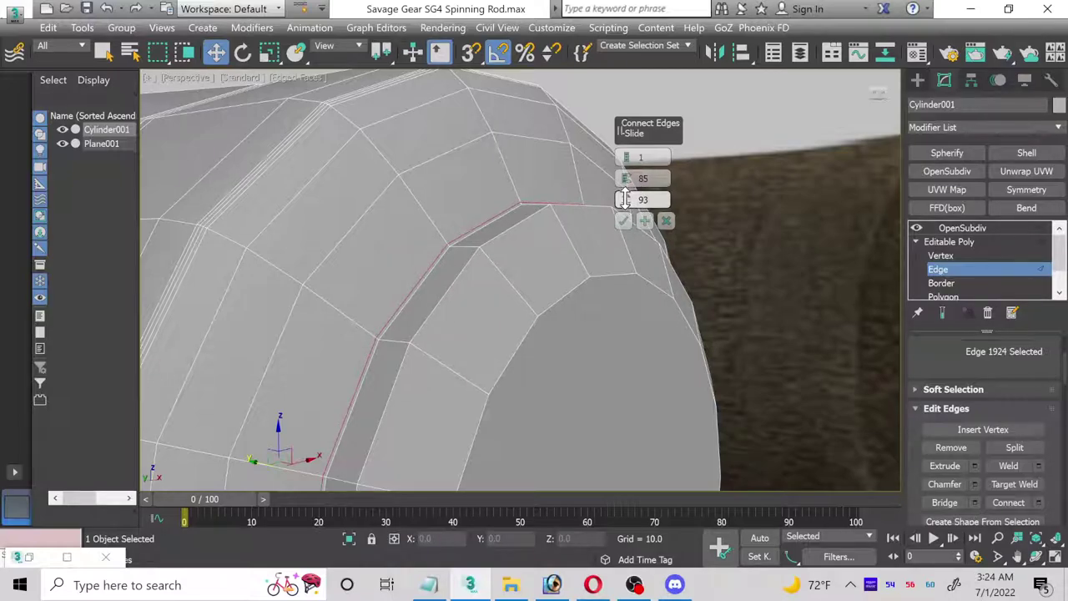
click(622, 220)
- Connect the ring of edges across the step's narrow side wall with 1 segment, sliding the new loop close to the wall's rear edge
click(465, 247)
scroll(943, 351, up, 3)
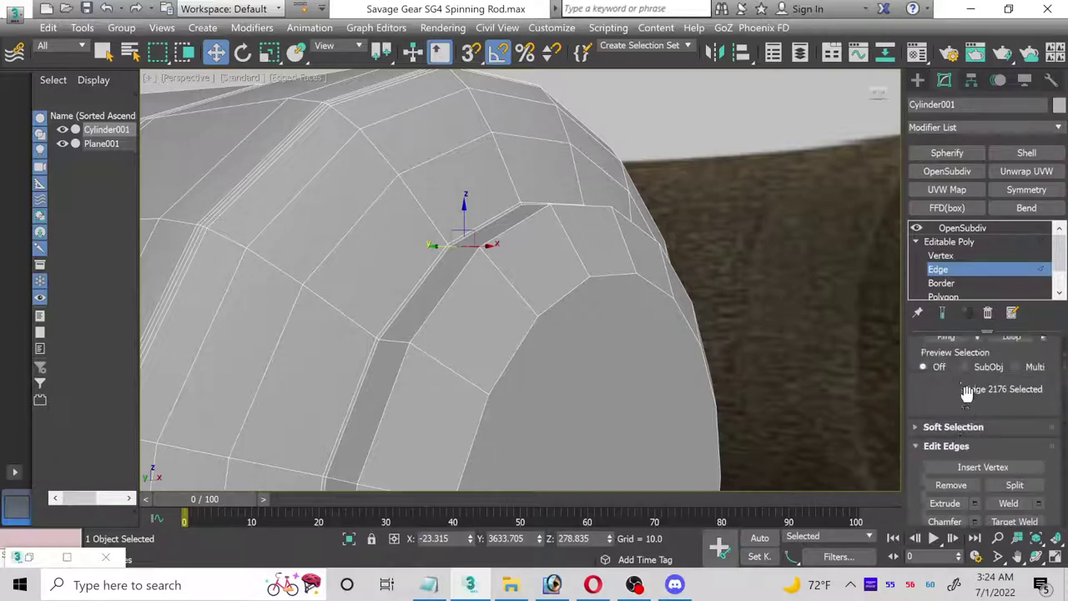
alt+middle_drag(835, 350, 754, 339)
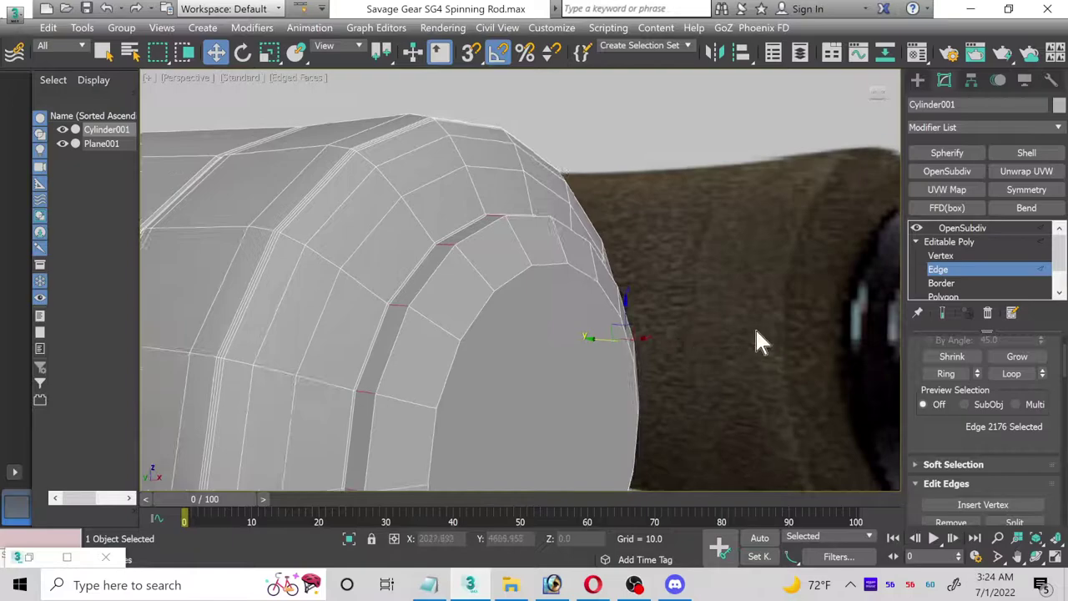
scroll(1025, 405, down, 3)
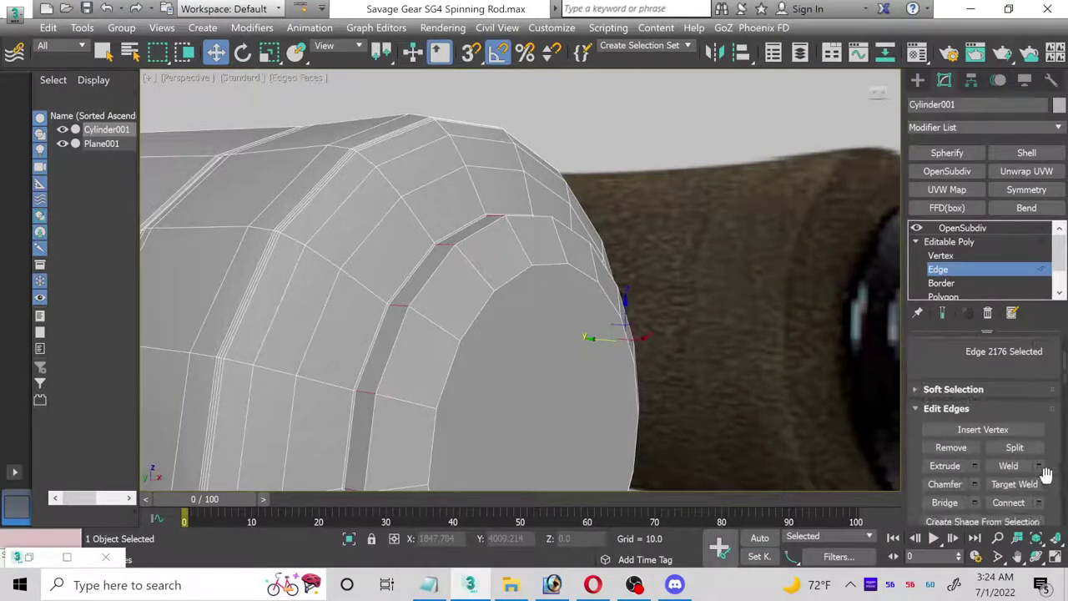
key(ctrl+shift+e)
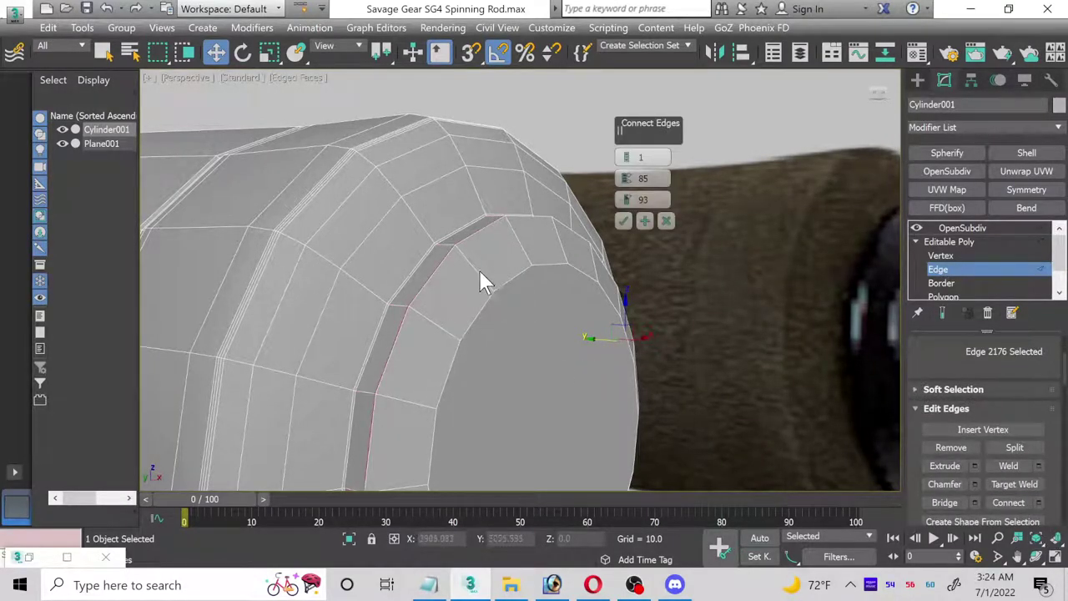
scroll(549, 234, up, 2)
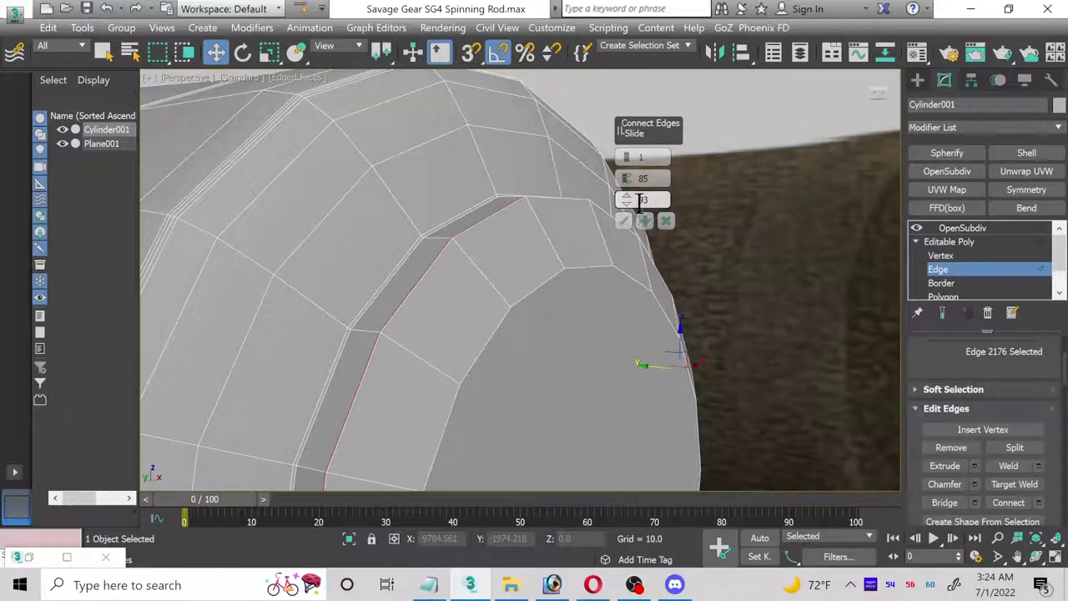
drag(632, 208, 639, 176)
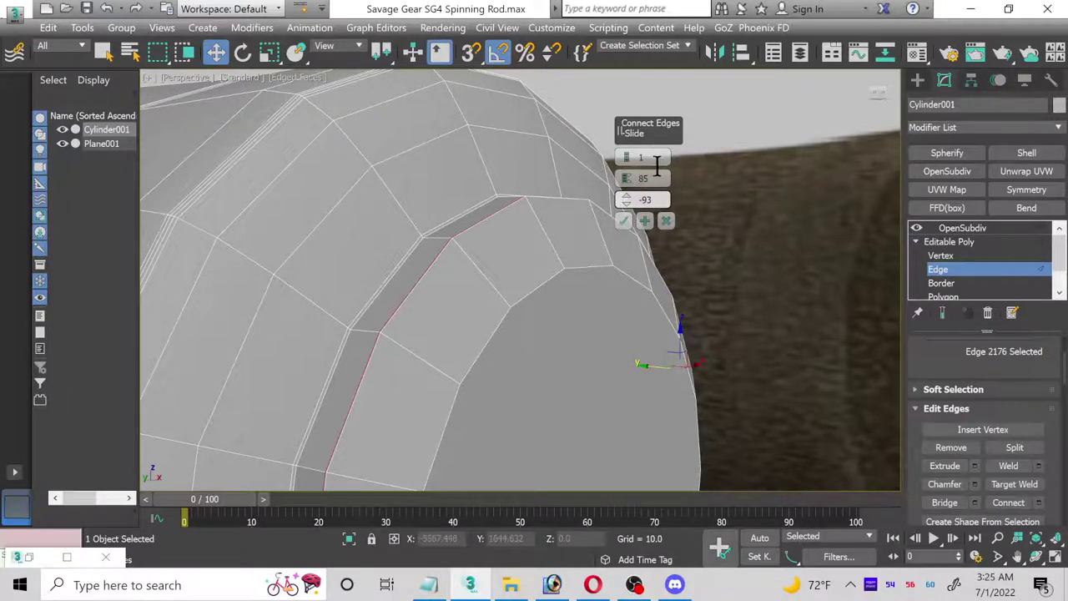
drag(623, 202, 601, 173)
click(623, 220)
alt+middle_drag(627, 231, 490, 303)
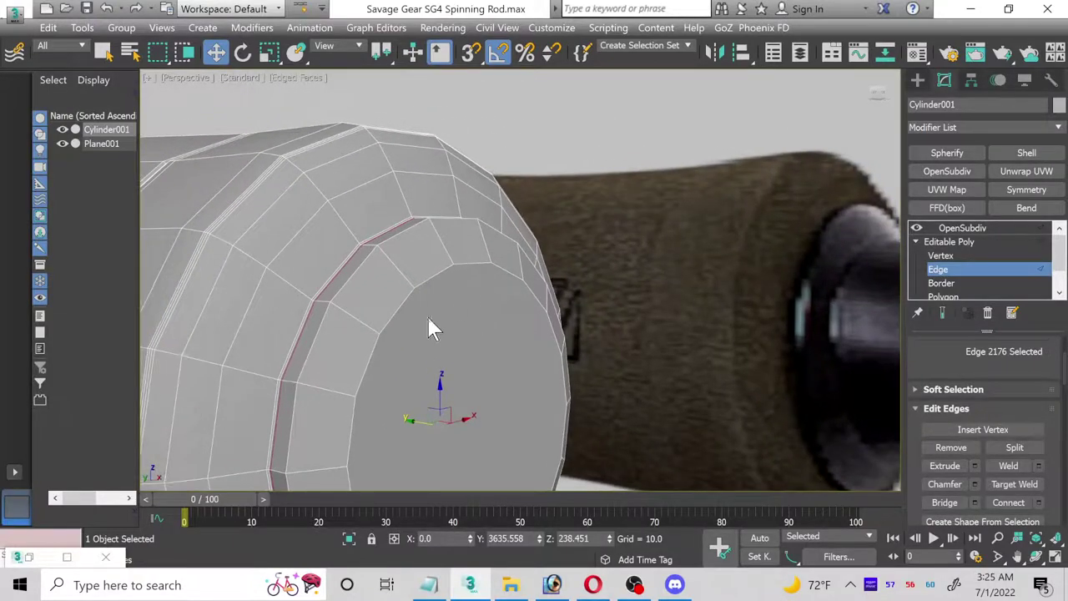
- Chamfer the step's outer edge loop by 2.213 with 3 segments
double_click(405, 232)
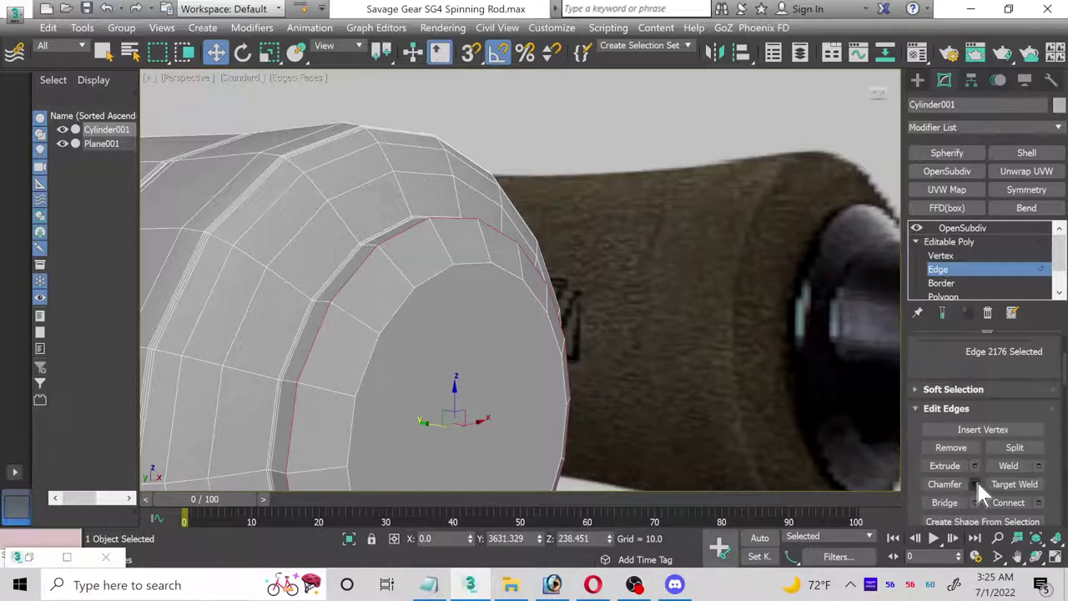
scroll(320, 315, up, 2)
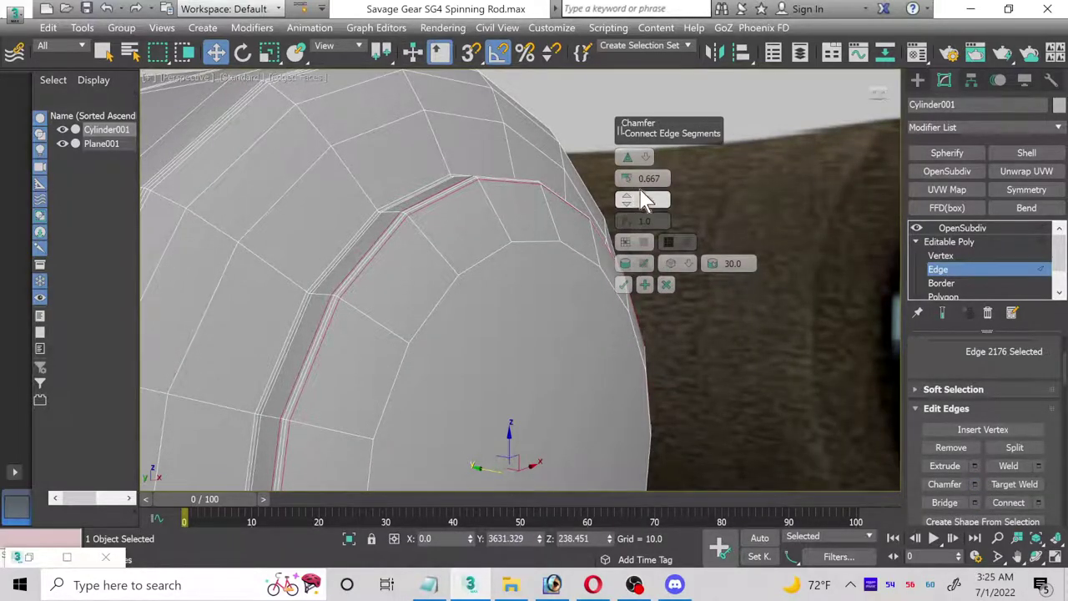
drag(636, 190, 607, 183)
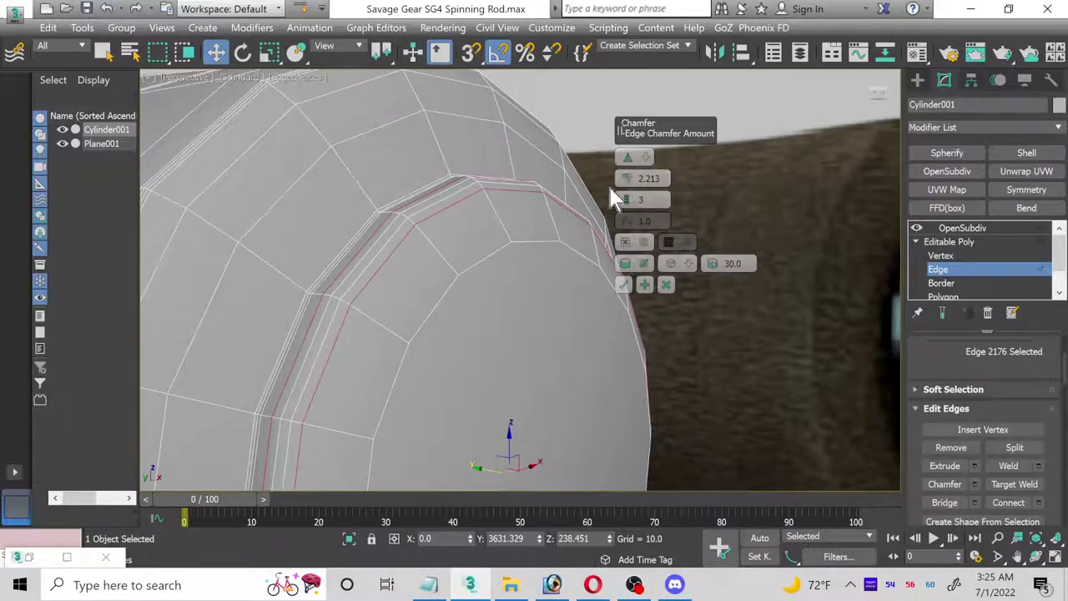
click(624, 286)
scroll(572, 303, down, 8)
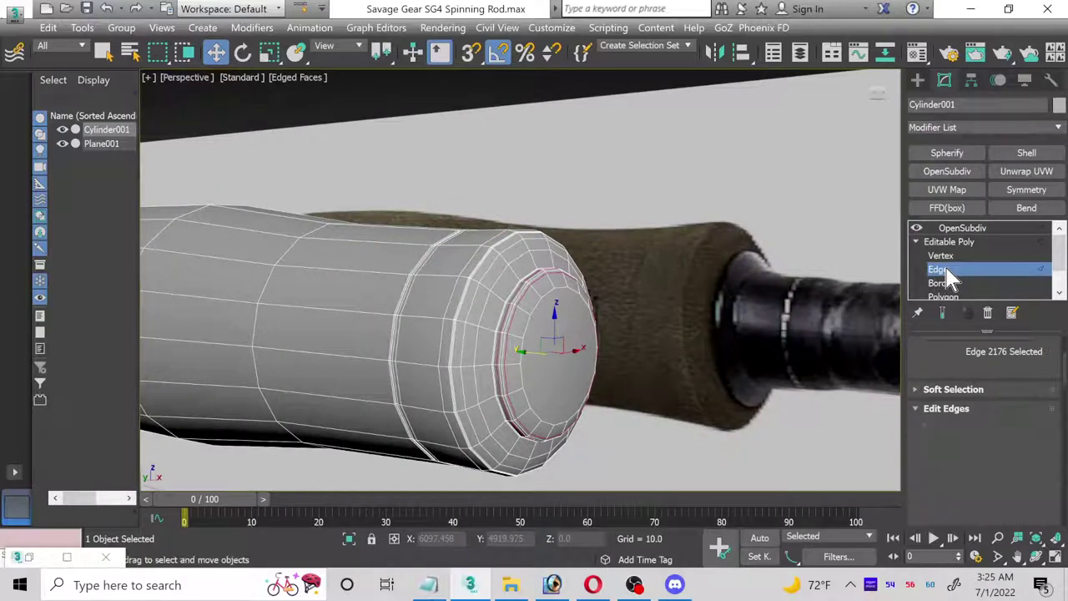
- Inset the front cap polygon and move the inset face outward along Y to about 3609.345
click(939, 272)
scroll(952, 270, down, 2)
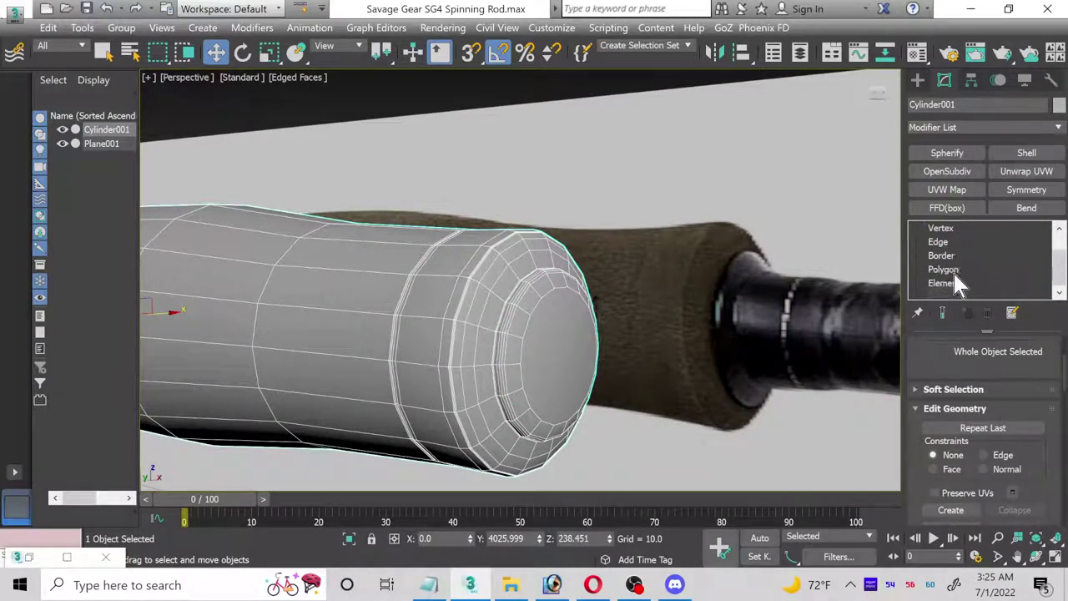
click(950, 270)
click(589, 348)
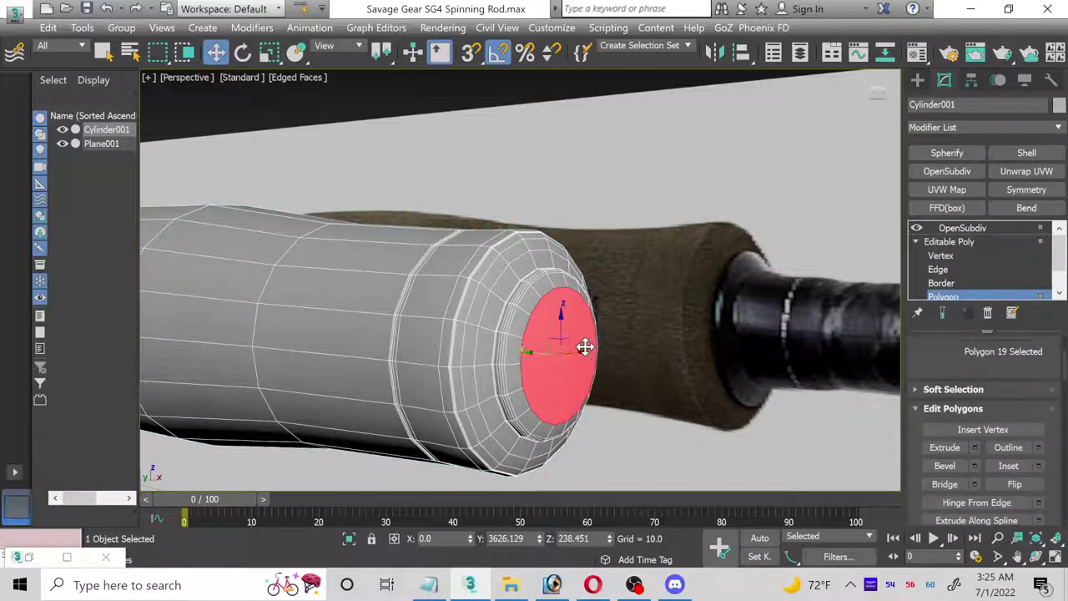
scroll(585, 347, up, 3)
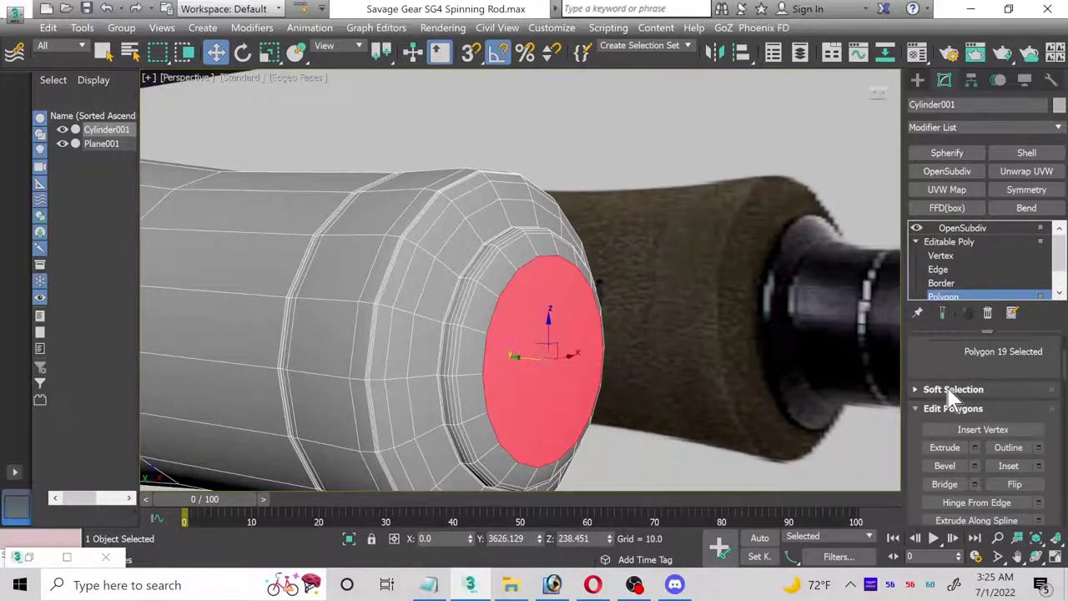
scroll(969, 429, down, 1)
click(1039, 441)
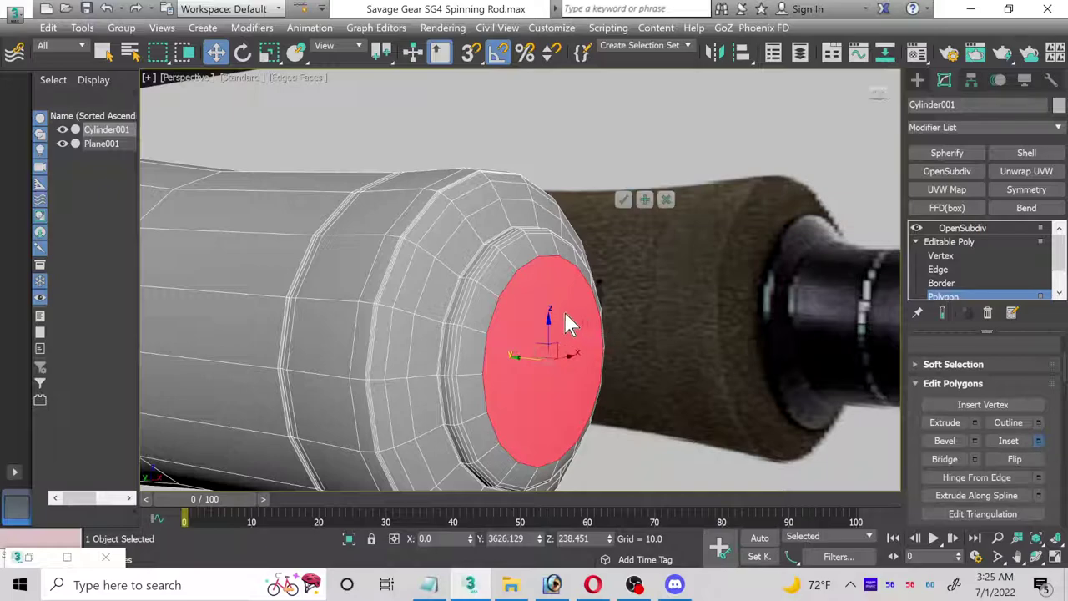
click(624, 202)
drag(526, 358, 569, 359)
- Scale the edge loop at the base of the protruding front section to 92% and chamfer it by 2.213 with 3 segments
click(937, 270)
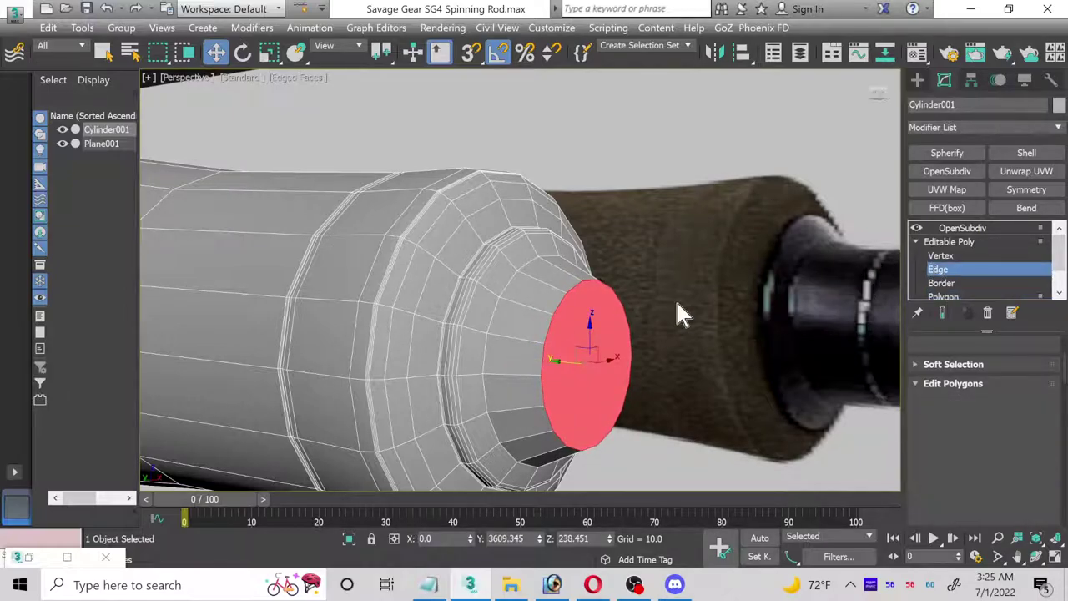
double_click(507, 287)
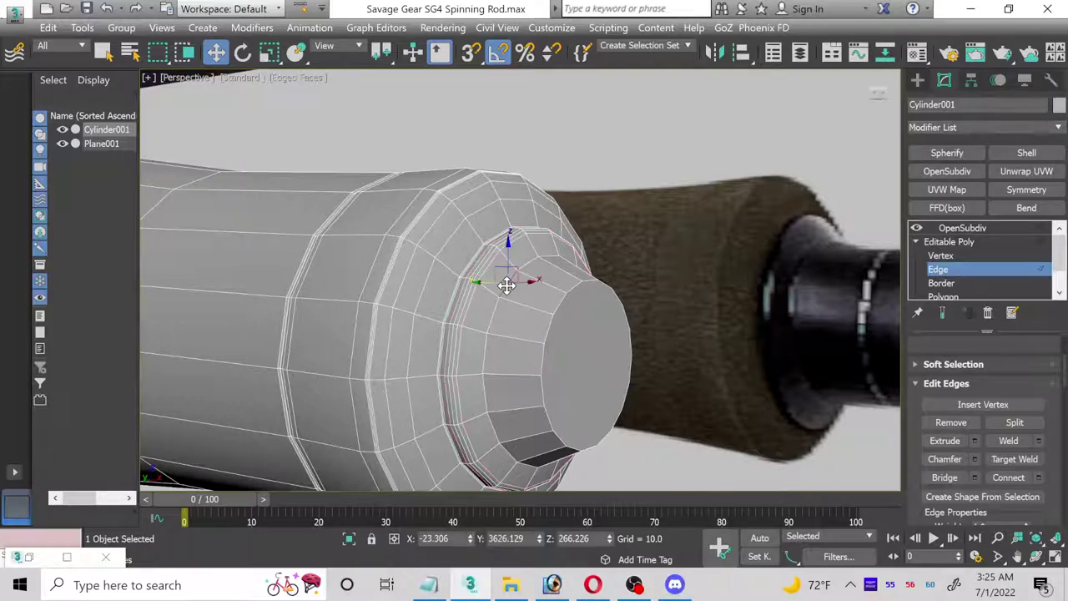
click(268, 55)
drag(550, 349, 549, 354)
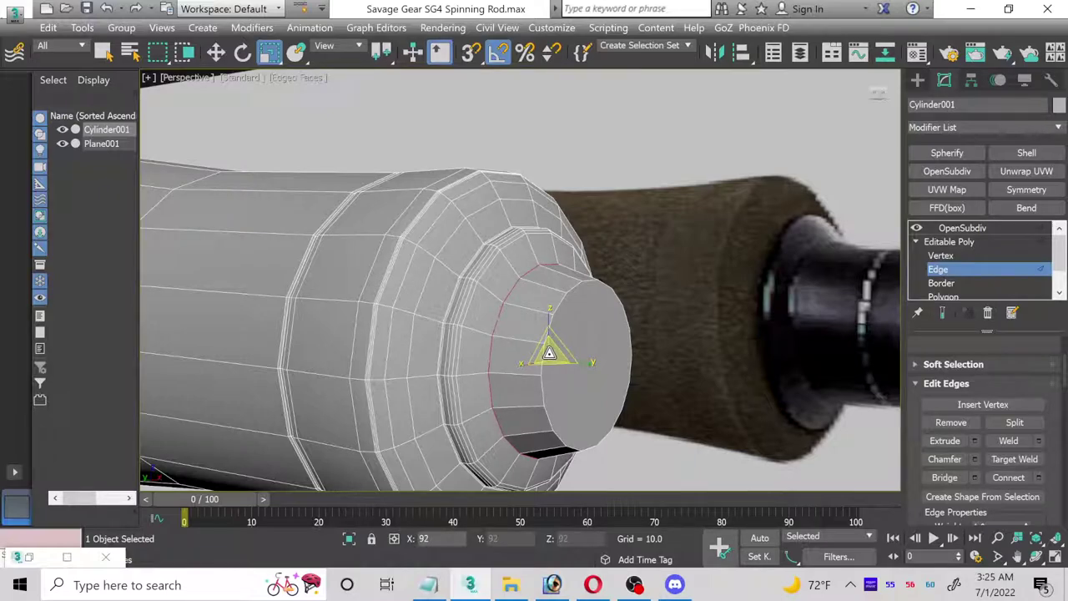
click(975, 455)
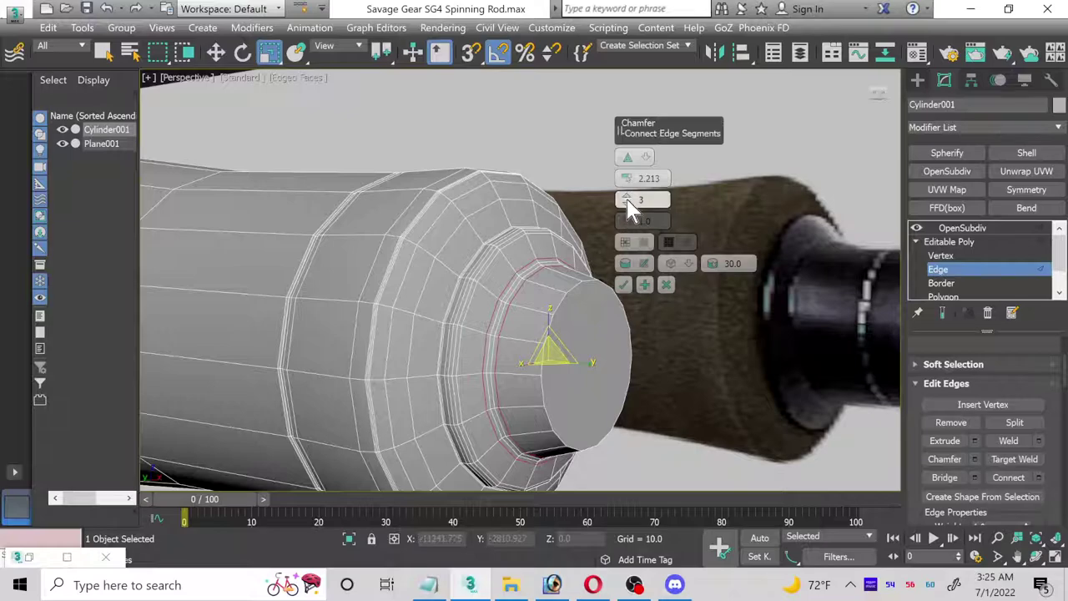
click(623, 284)
alt+middle_drag(631, 287, 526, 355)
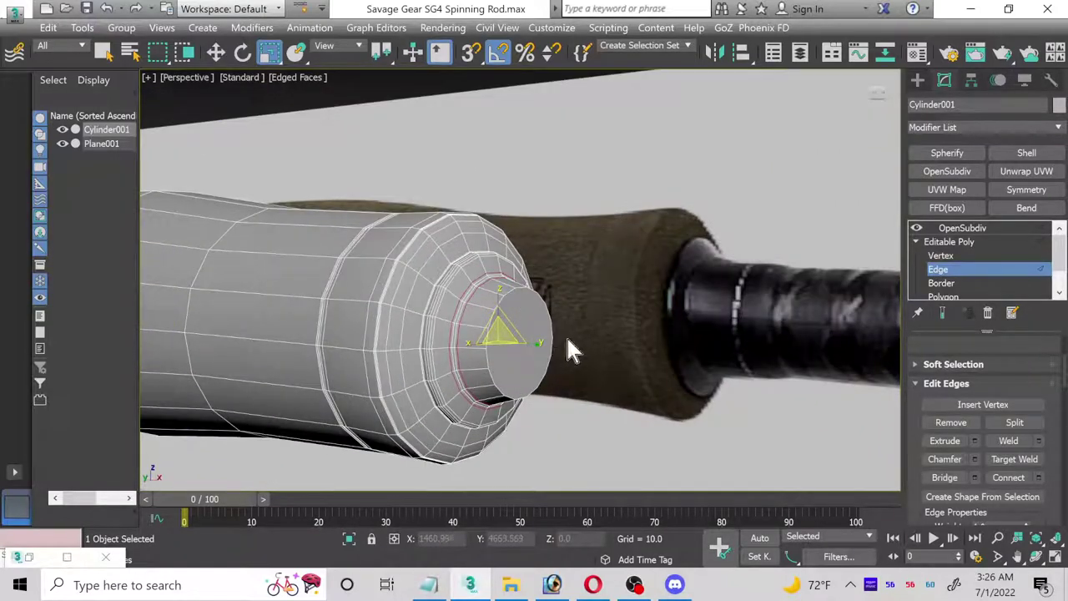
- In the Left view, select all vertices of the front cap section and move them forward along the handle to about Y 3599.15
click(942, 297)
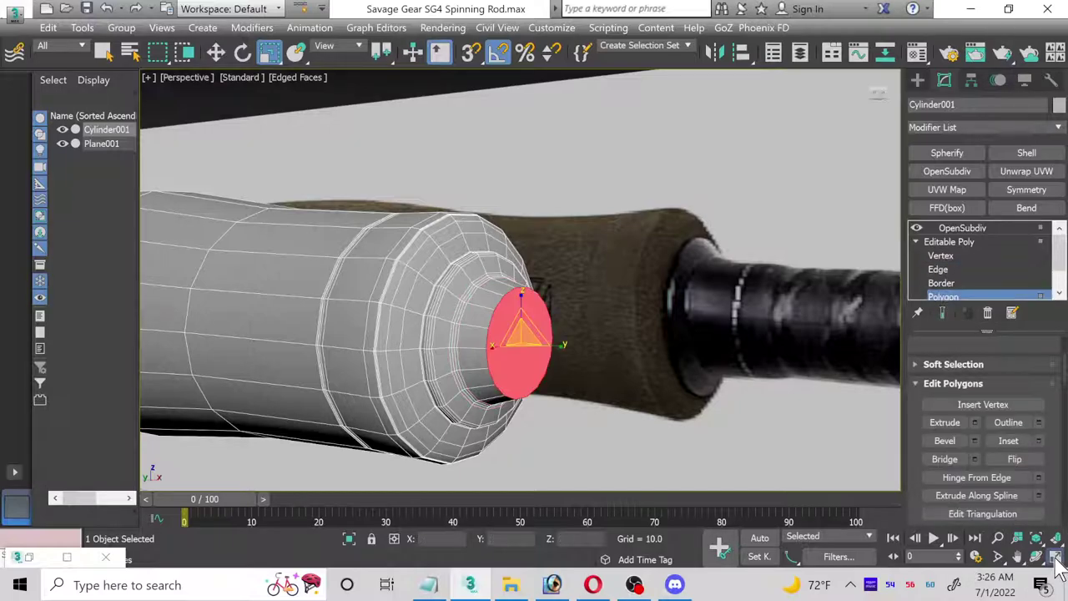
click(1055, 558)
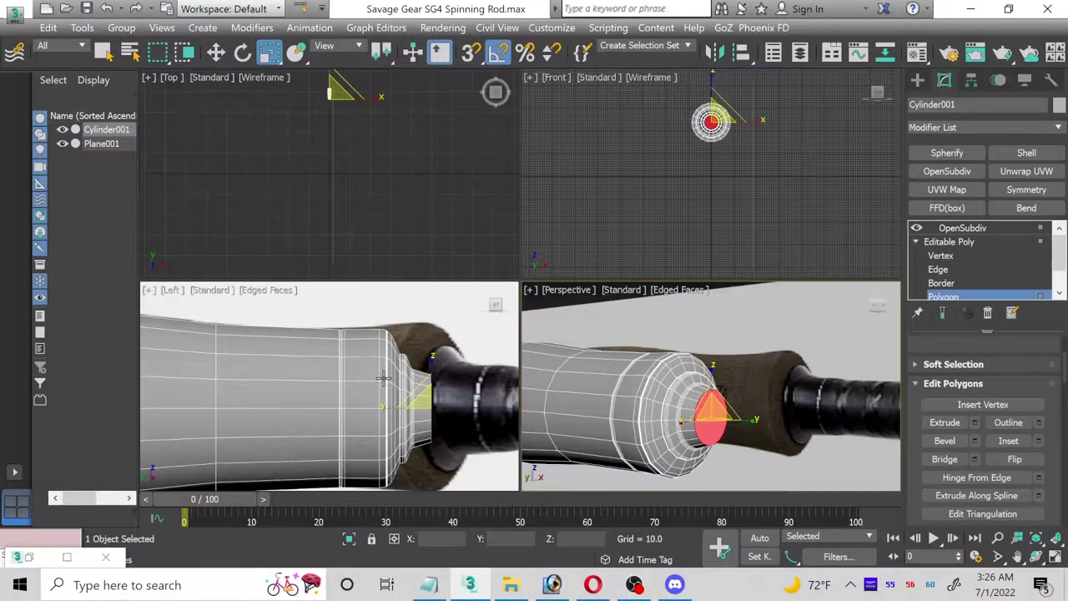
click(1055, 558)
scroll(695, 368, up, 3)
middle_drag(785, 384, 647, 392)
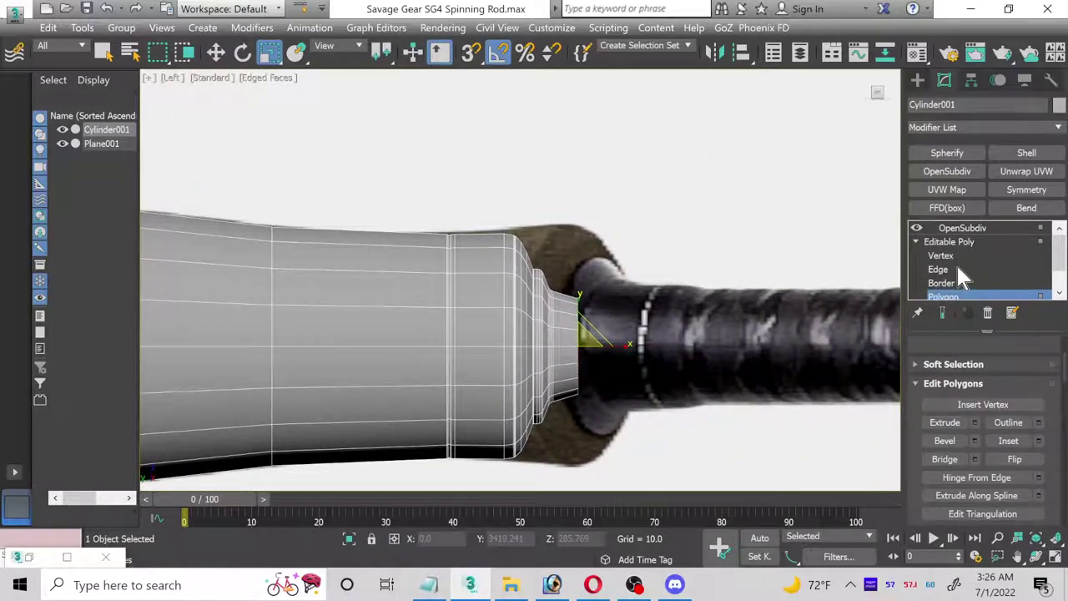
scroll(1010, 364, down, 1)
scroll(1012, 366, up, 3)
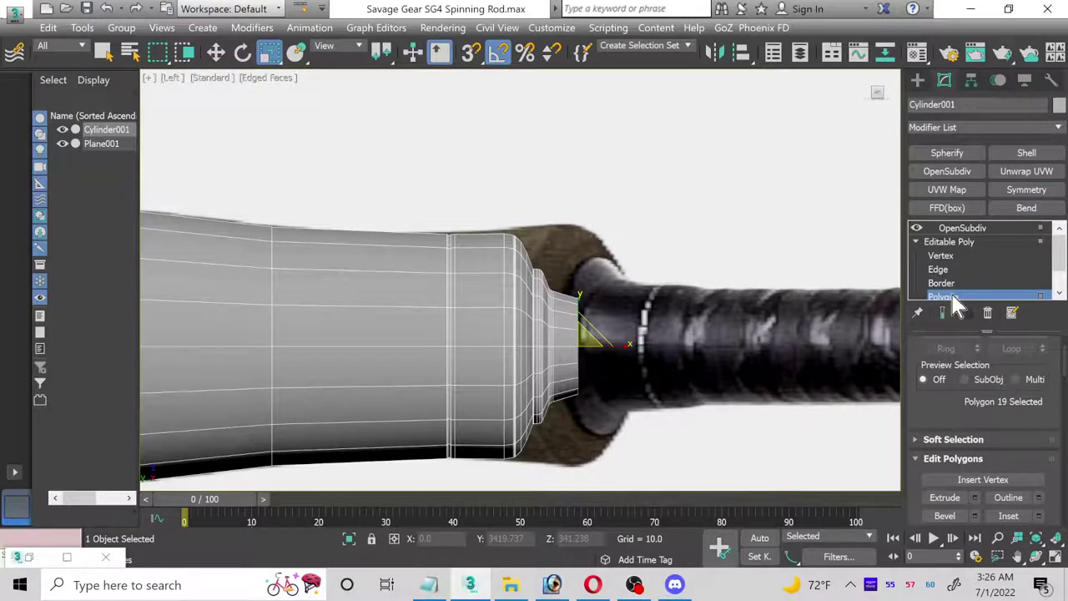
key(4)
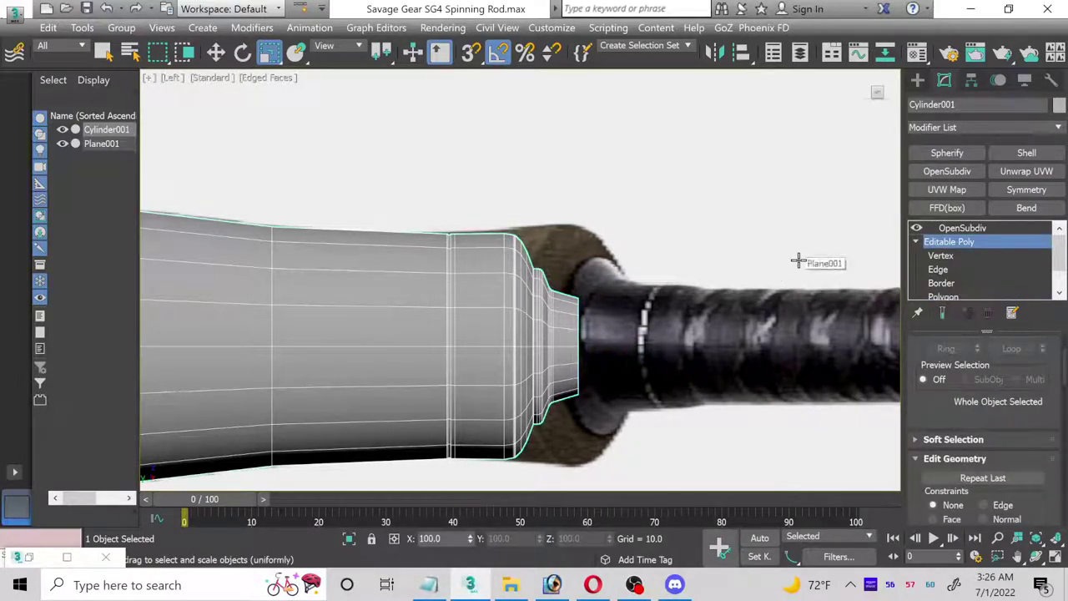
click(938, 256)
key(ctrl+a)
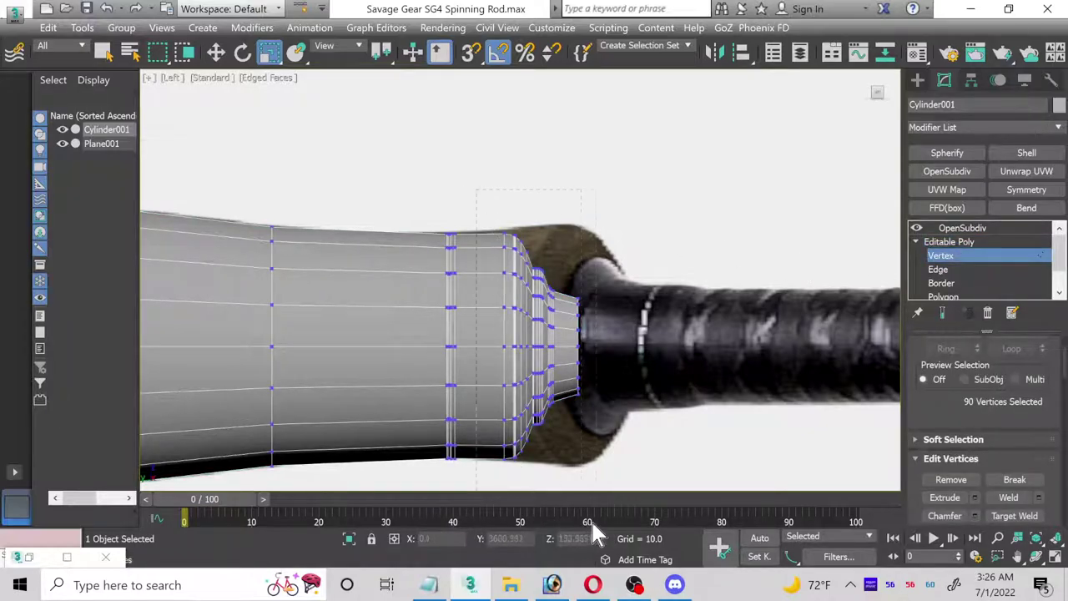
click(217, 52)
drag(559, 345, 621, 348)
- Move the vertex rings of the narrow groove behind the front cap about 13 units forward
drag(420, 207, 488, 463)
drag(503, 509, 501, 501)
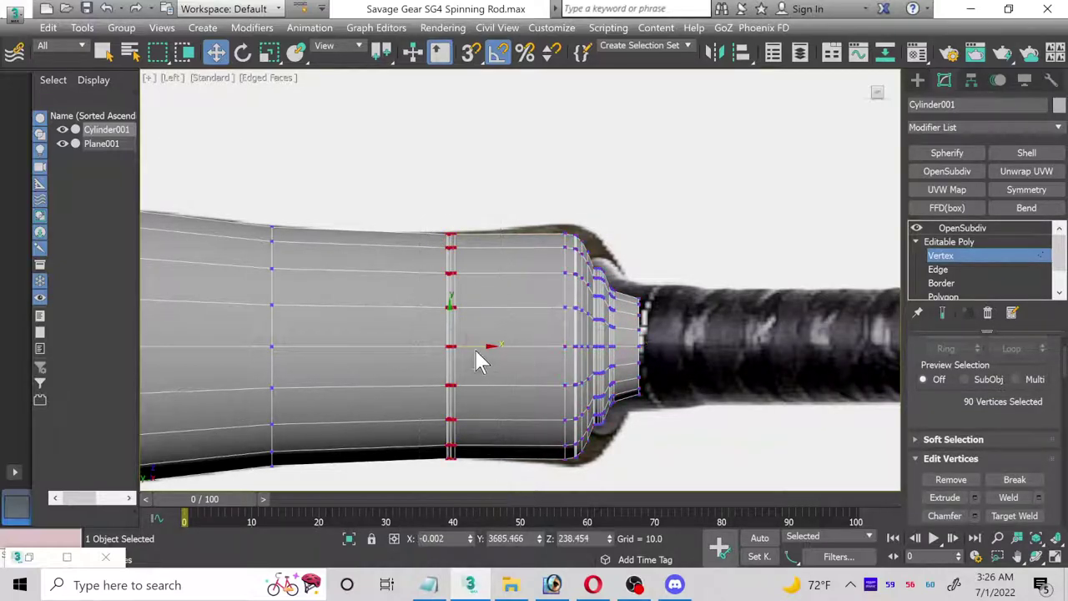
drag(476, 348, 499, 345)
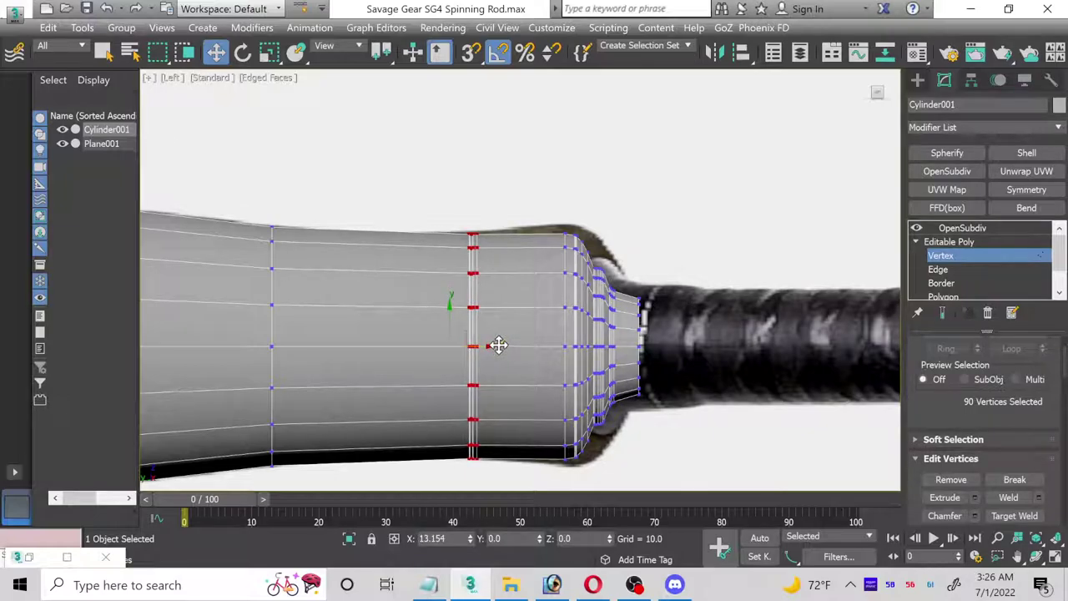
- Scale the front cap section's vertices to 109% and move them forward to about Y 3590.506
drag(513, 191, 676, 498)
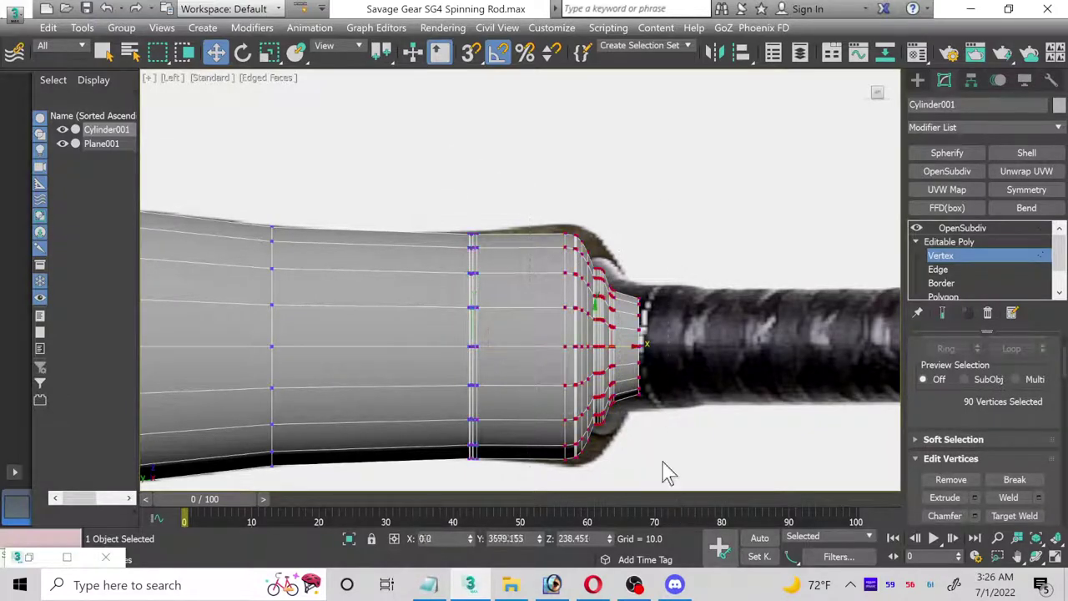
click(269, 52)
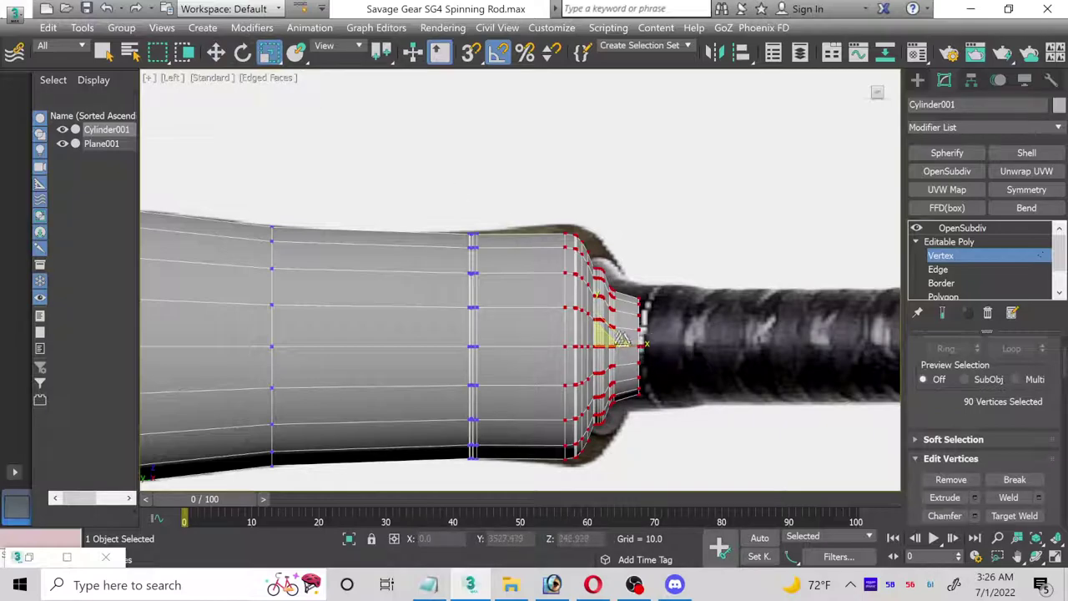
drag(601, 344, 601, 338)
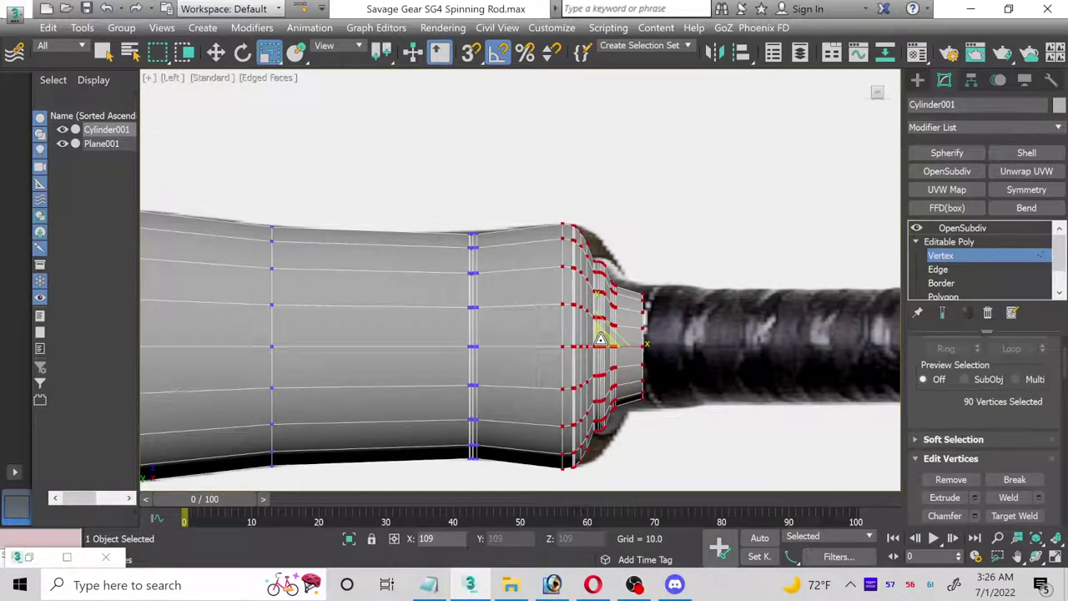
click(215, 53)
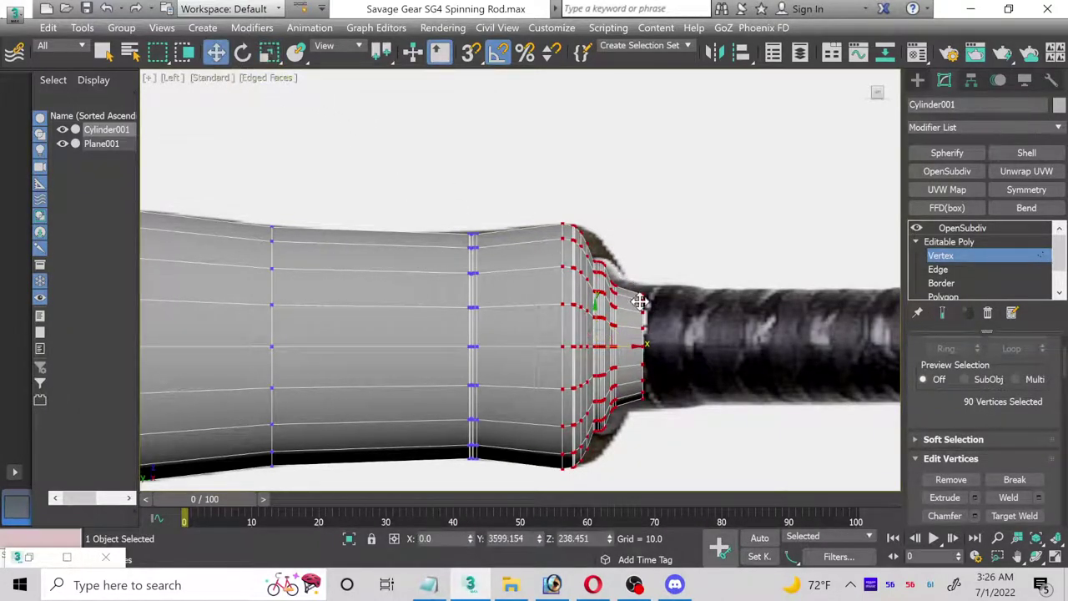
drag(627, 348, 649, 349)
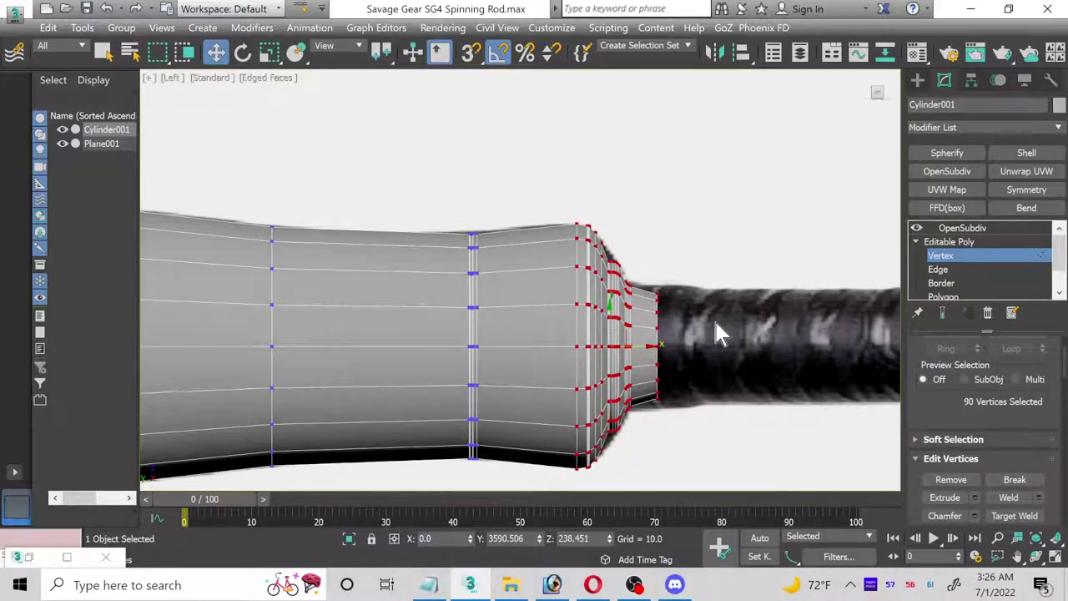
- Grow the polygon selection from the front face over the tapered section and its base chamfer, and scale it up slightly
scroll(714, 318, up, 2)
drag(640, 452, 628, 465)
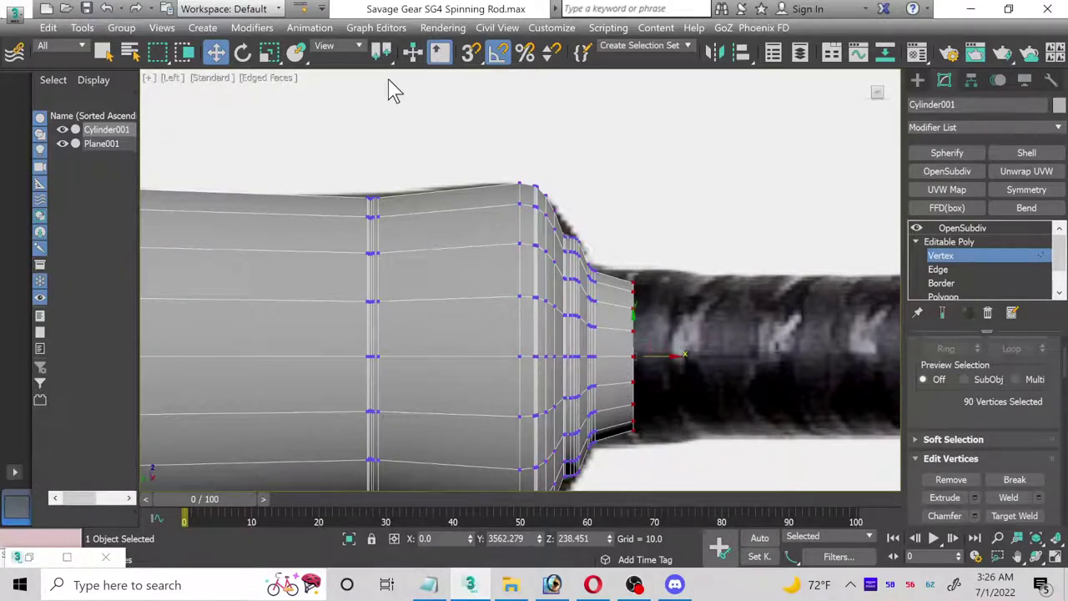
click(269, 51)
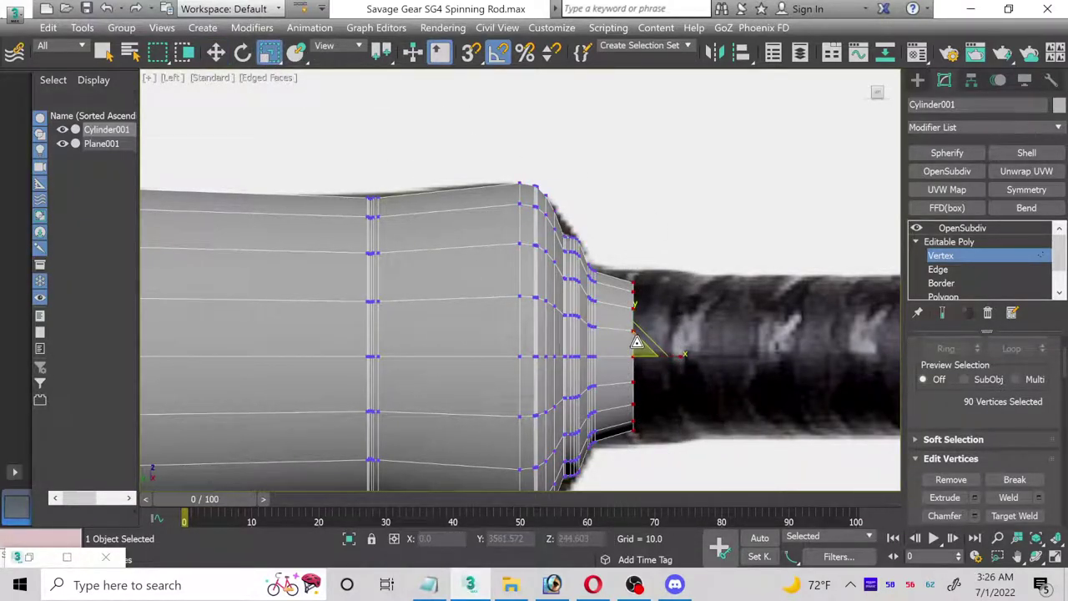
scroll(982, 264, down, 1)
click(981, 267)
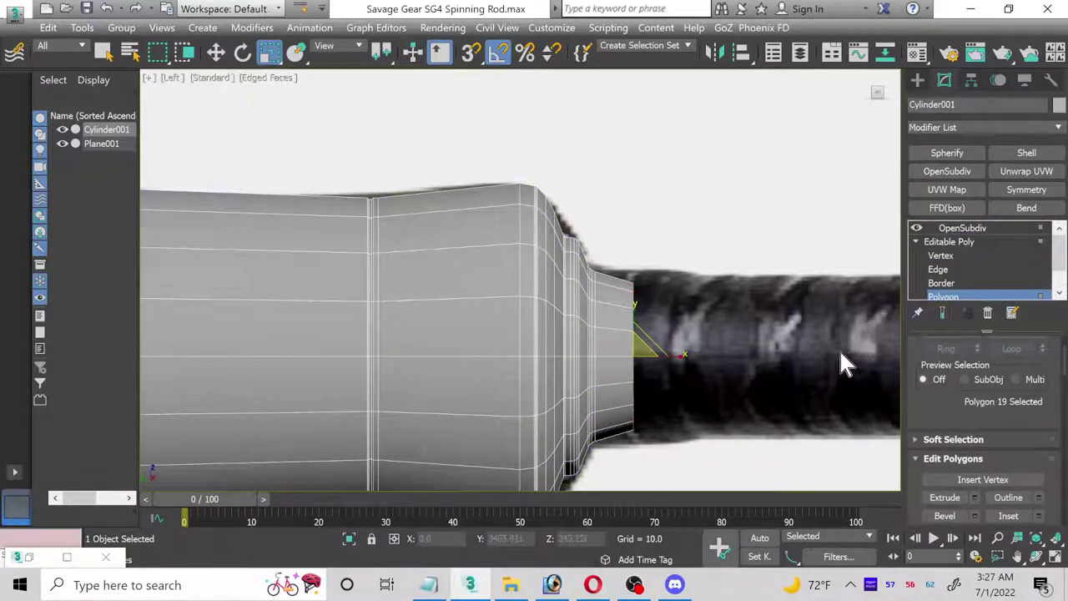
scroll(1027, 394, up, 1)
click(1016, 370)
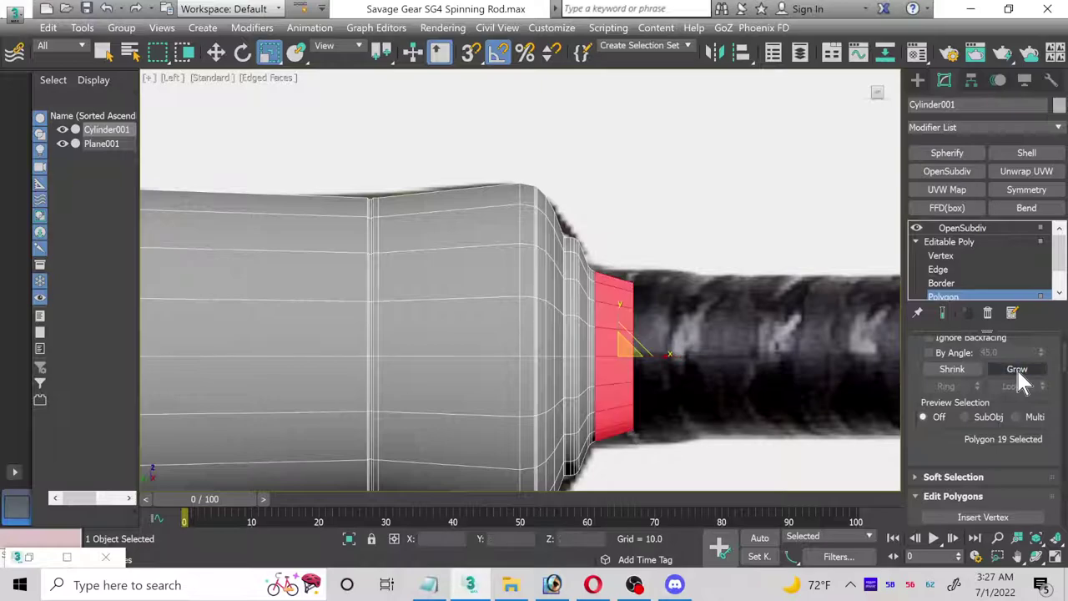
click(1018, 370)
click(1019, 369)
key(ctrl+z)
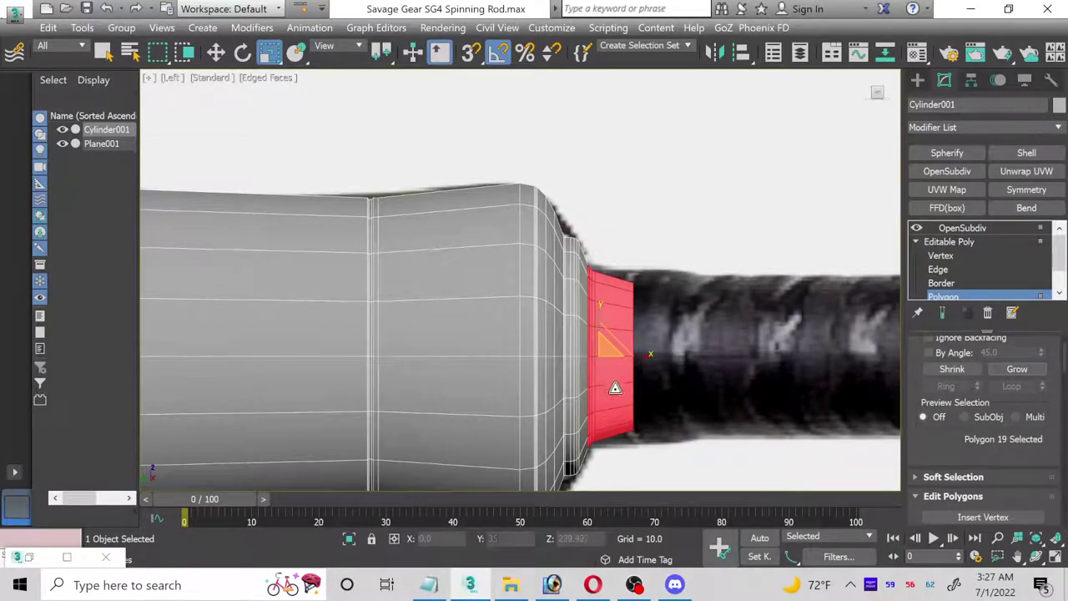
drag(604, 356, 602, 354)
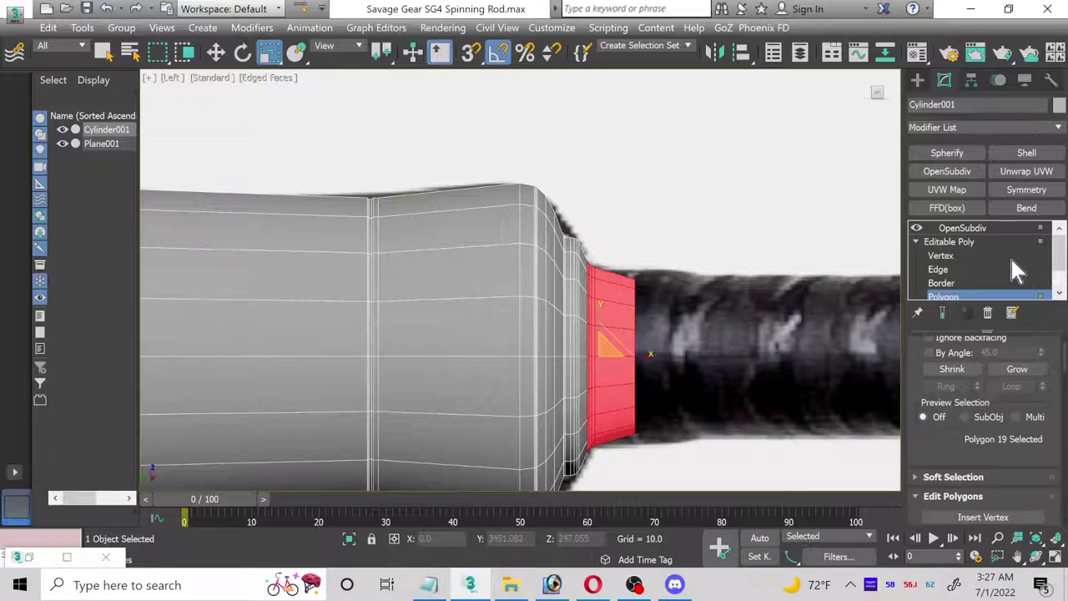
- Scale the tapered section's front vertex ring up slightly to match the width of the wrapped blank
click(961, 255)
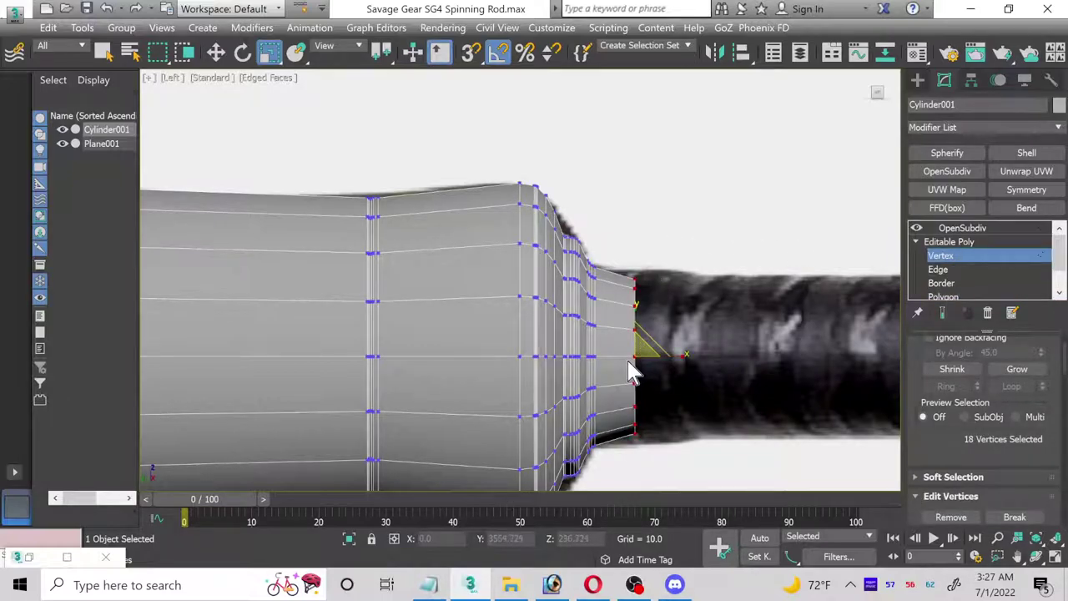
drag(635, 354, 632, 353)
scroll(667, 362, down, 4)
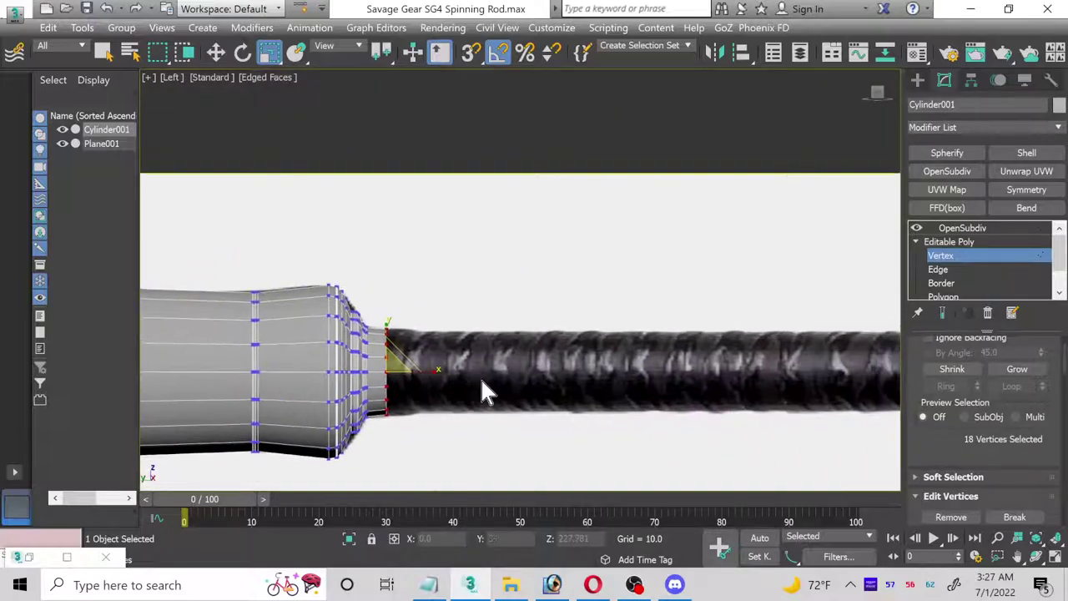
scroll(963, 288, down, 2)
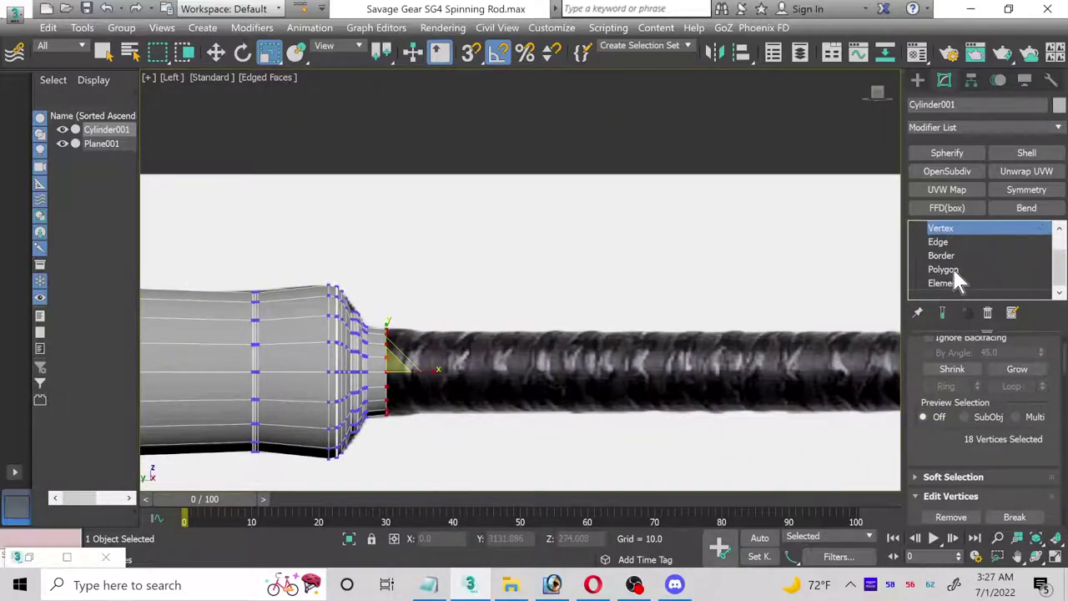
- Select only the front end polygon of the tapered section and extrude it toward the rod blank
click(952, 269)
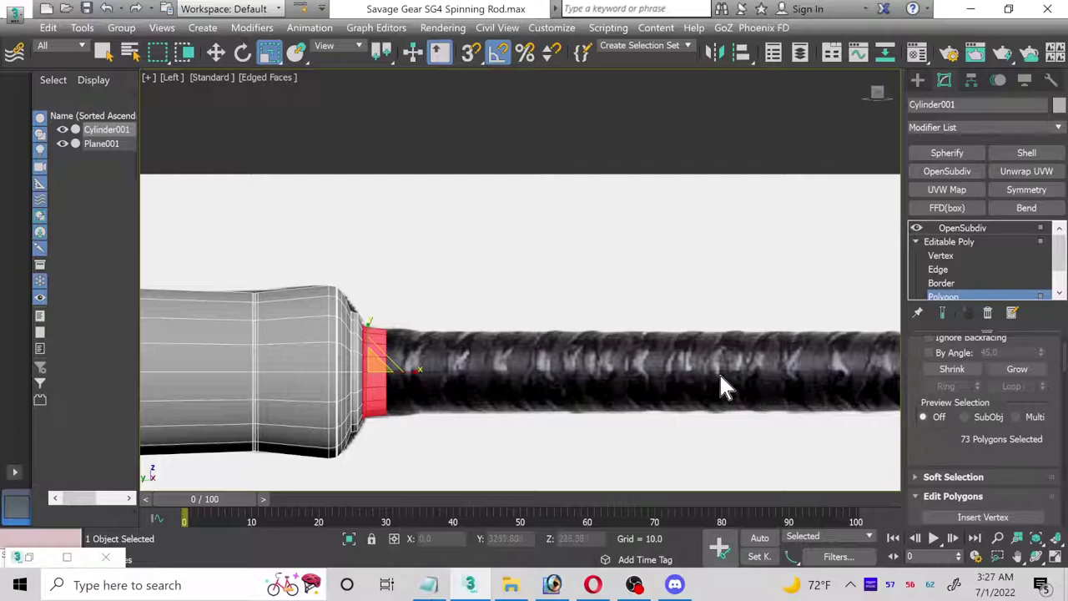
scroll(395, 346, up, 2)
key(F2)
scroll(460, 398, up, 2)
mouse_move(455, 197)
mouse_down()
mouse_move(373, 442)
mouse_move(364, 440)
mouse_up()
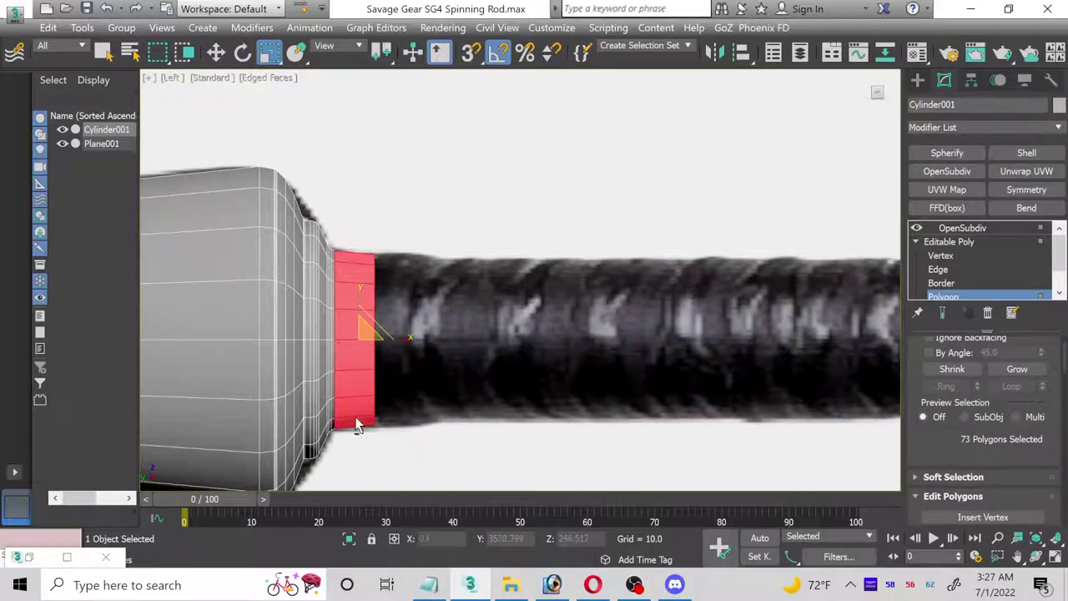
scroll(353, 454, down, 5)
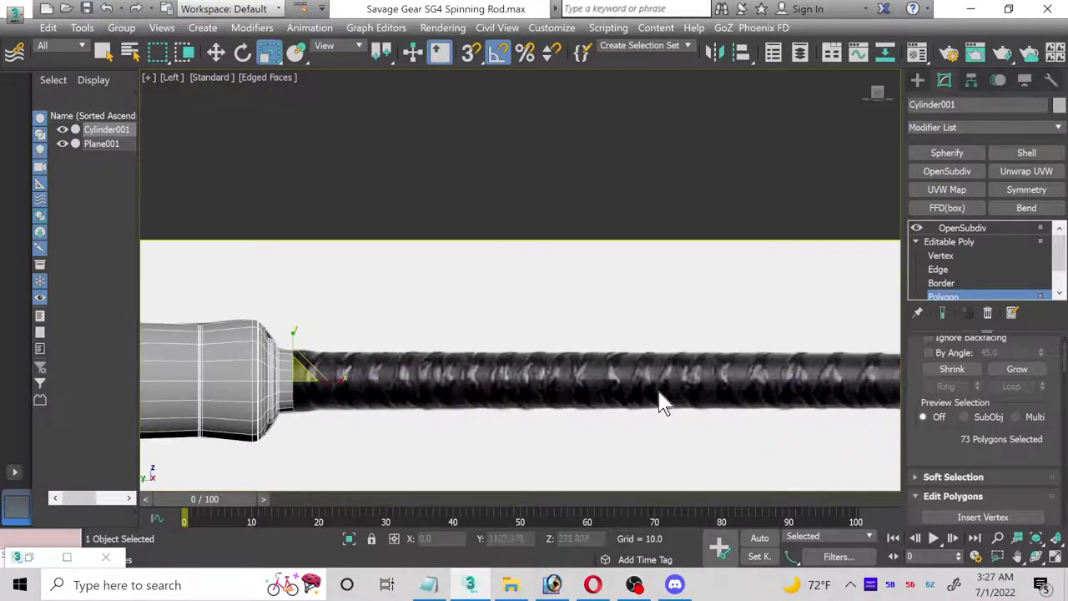
scroll(465, 346, down, 4)
scroll(425, 345, up, 1)
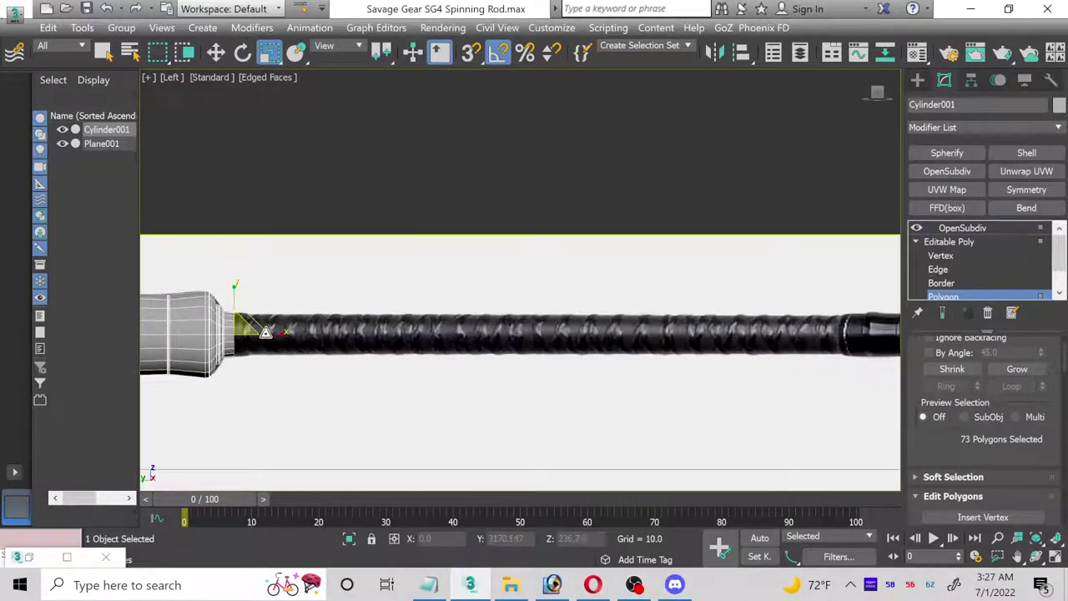
click(843, 346)
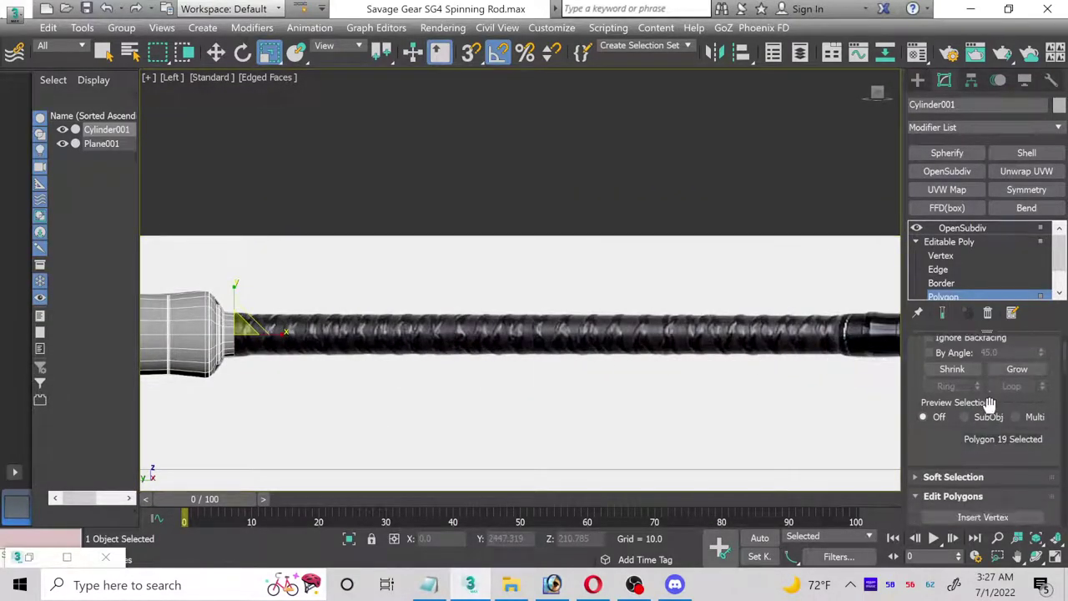
scroll(989, 403, down, 3)
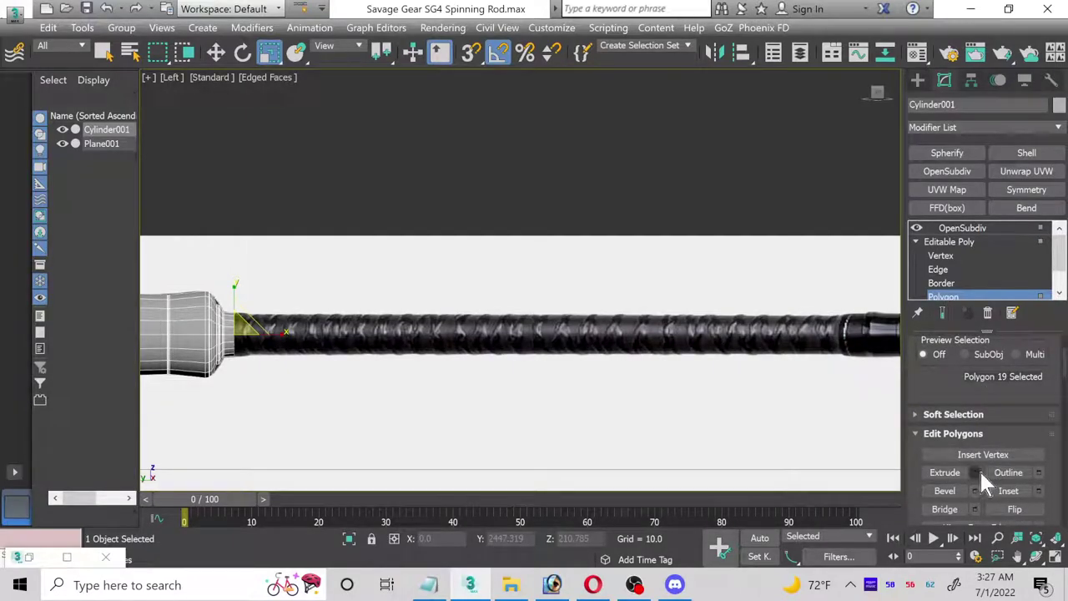
click(975, 472)
drag(625, 178, 618, 154)
click(625, 199)
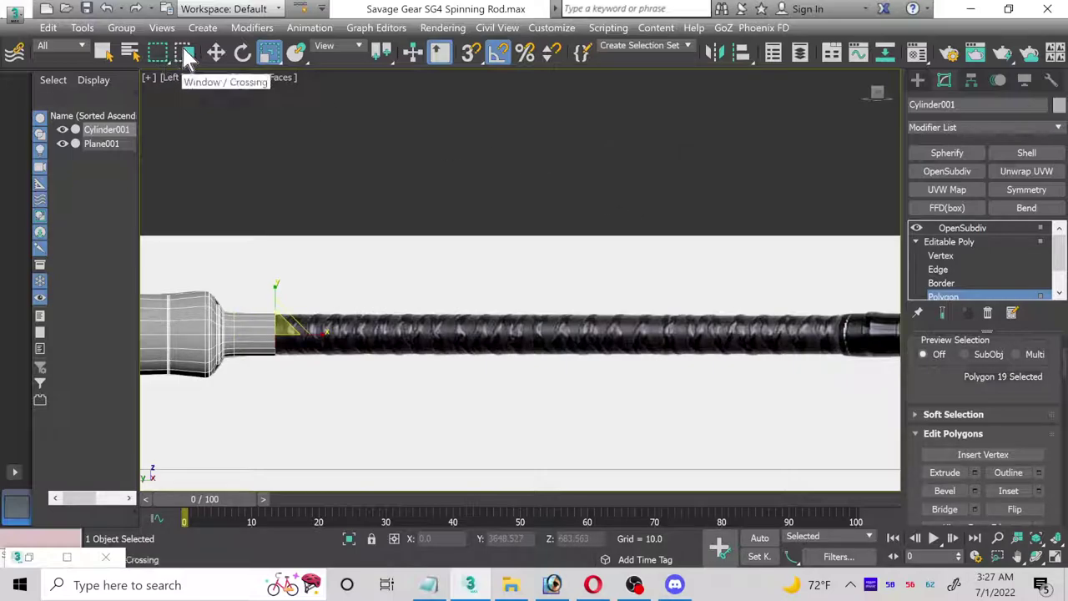
- Move the extruded end face along the wrapped blank to about Y 2552.194, where the black fitting begins
click(215, 53)
drag(306, 332, 867, 367)
middle_drag(866, 386, 529, 401)
scroll(555, 338, up, 4)
scroll(555, 338, up, 6)
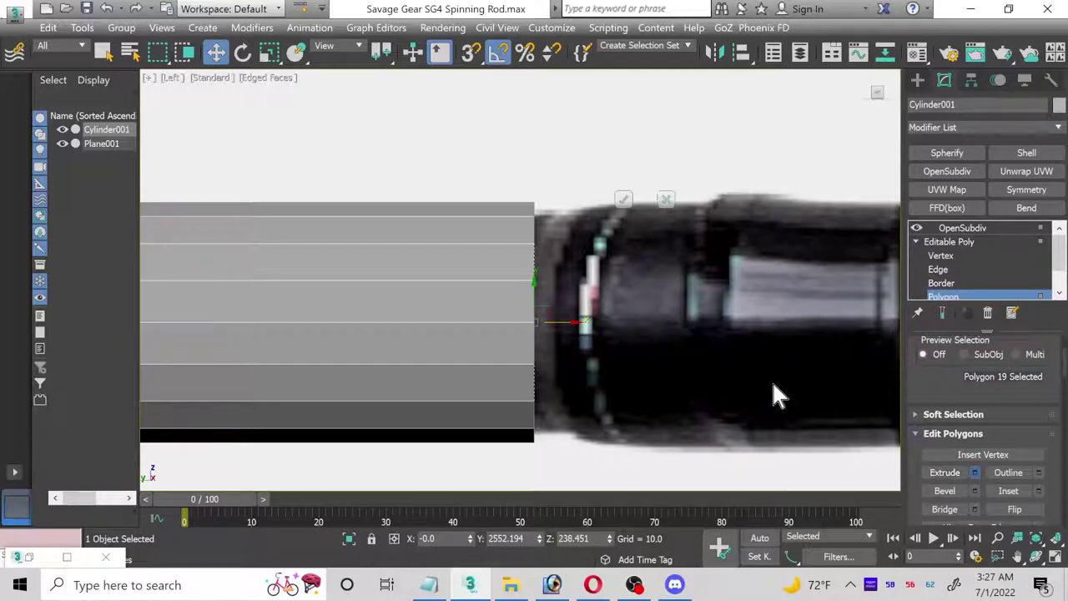
- Extrude the blank's end face again, pull the new face back to about Y 2545.568, and leave sub-object editing
key(shift+e)
click(626, 202)
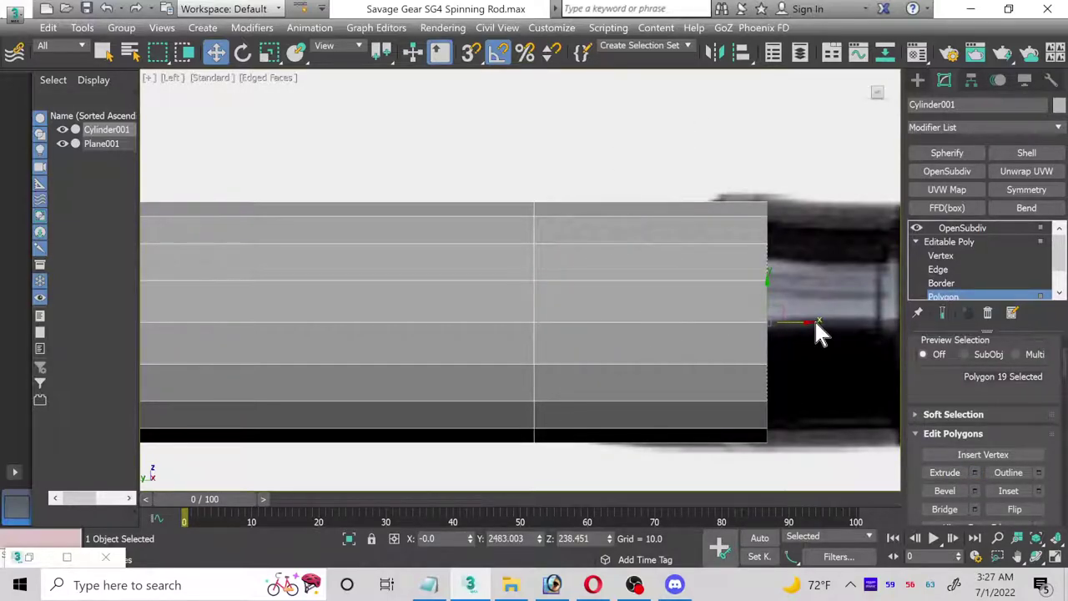
drag(805, 324, 596, 334)
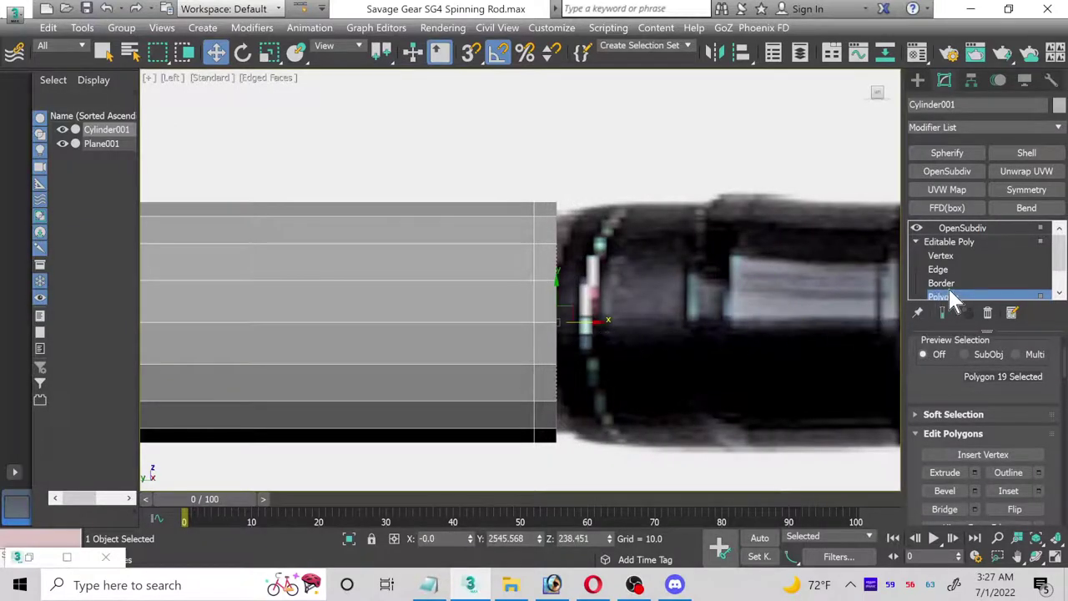
click(949, 284)
scroll(951, 276, down, 1)
click(950, 269)
click(945, 297)
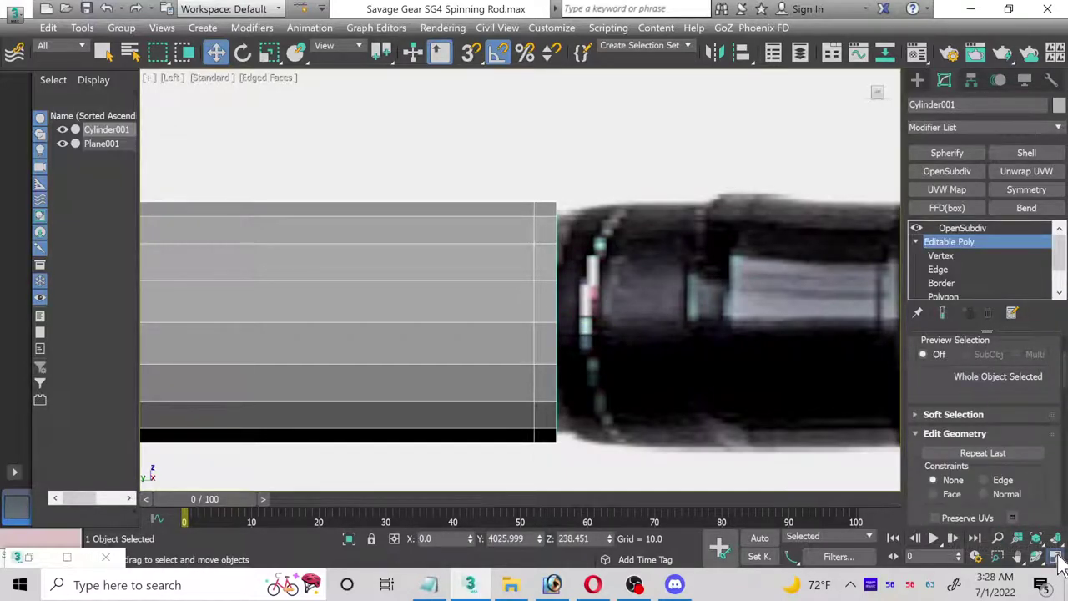
- Examine the handle and extended blank in the Perspective view with the OpenSubdiv smoothing shown
click(1056, 558)
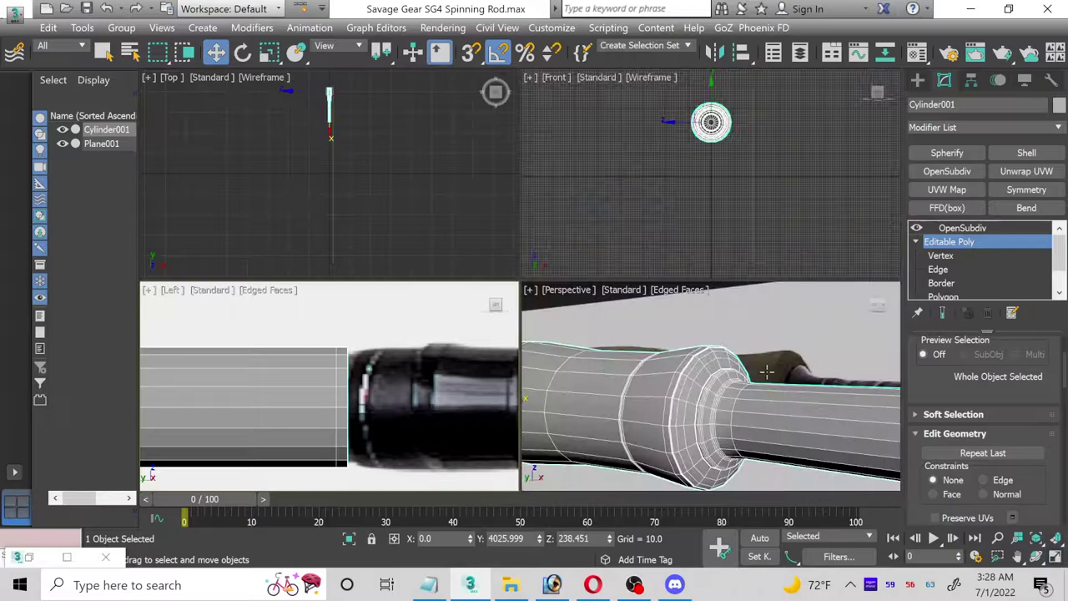
click(1056, 559)
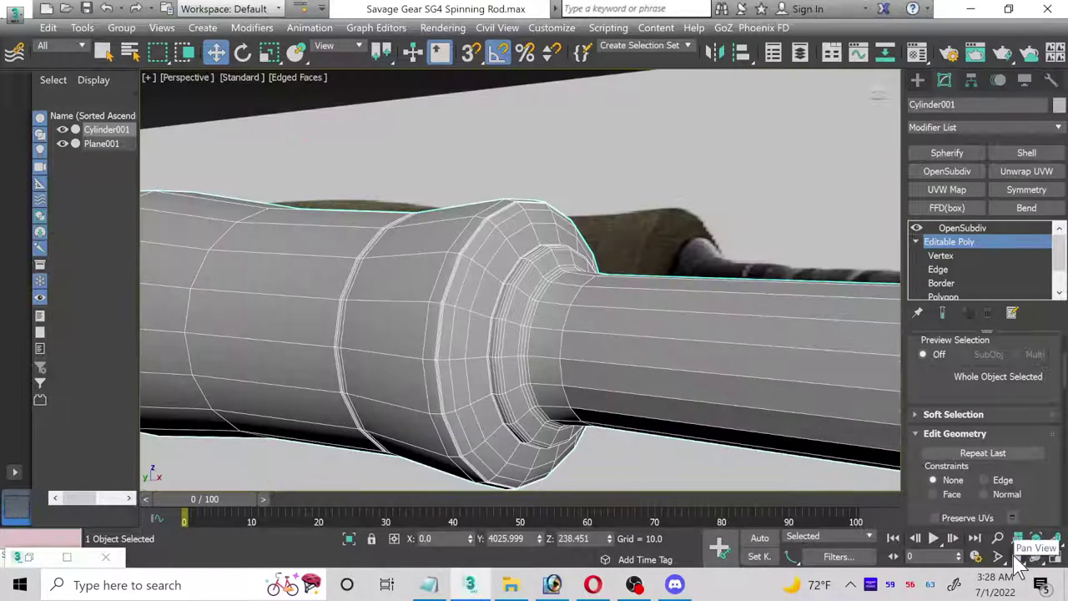
click(1020, 558)
scroll(776, 422, down, 3)
drag(632, 369, 566, 344)
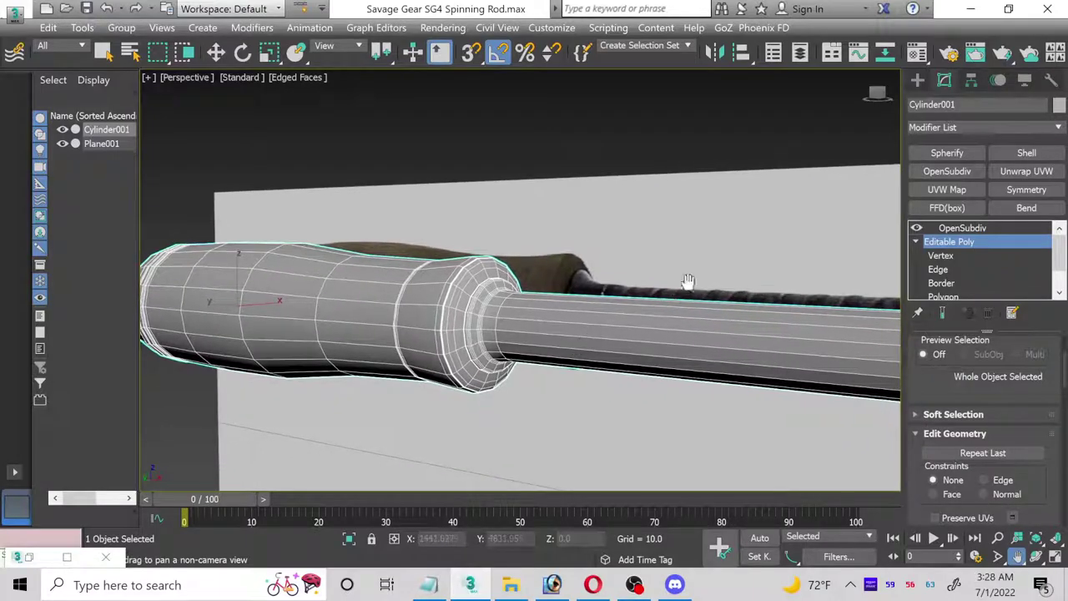
click(962, 229)
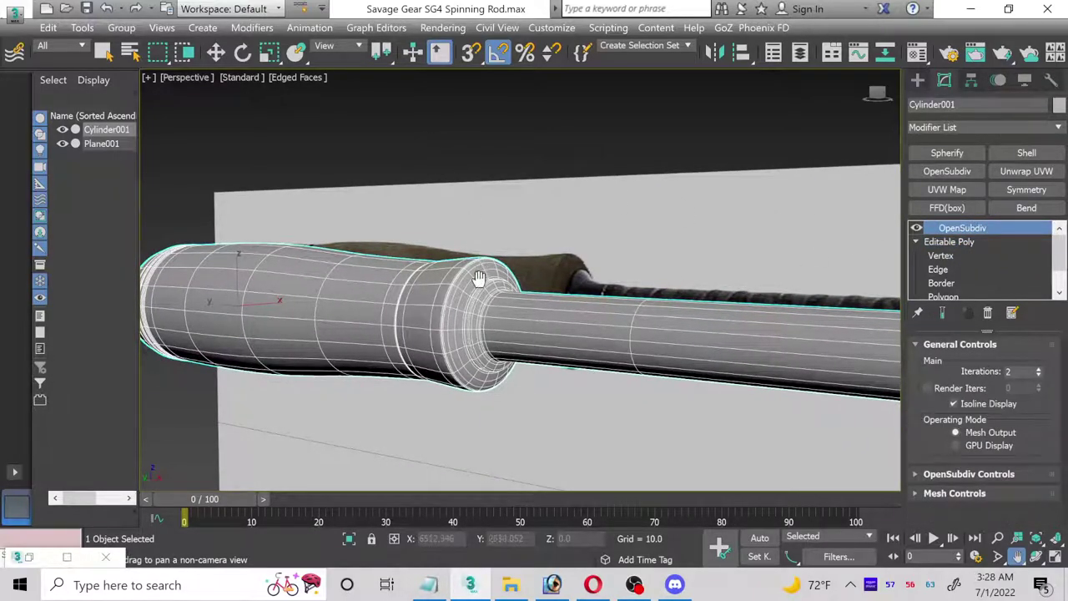
click(215, 53)
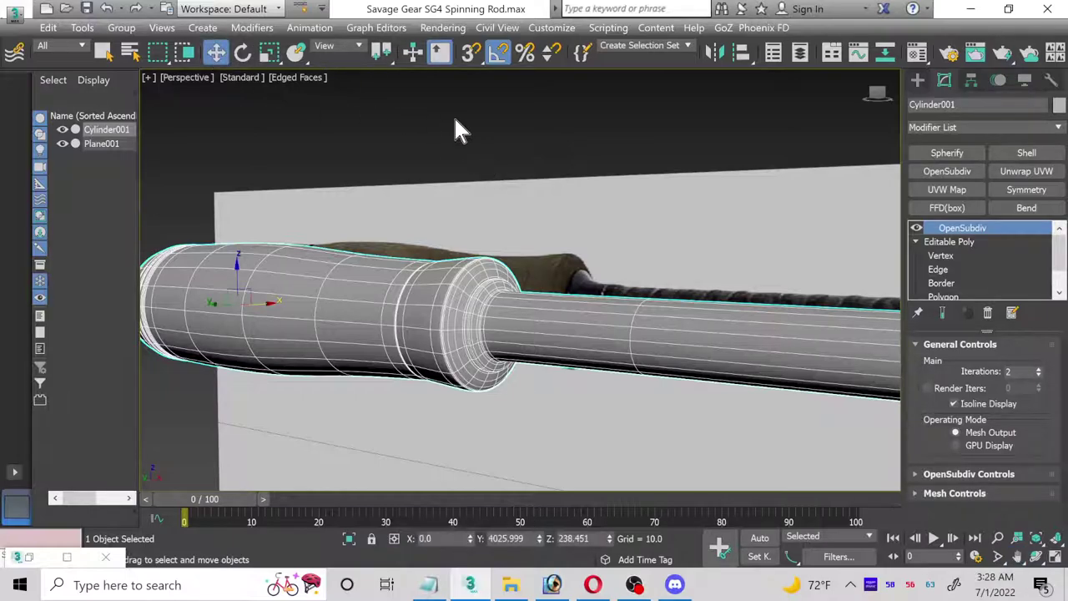
- Hide the reference image plane Plane001 and select Cylinder001 close to the collar where the grip meets the rod
click(450, 137)
click(63, 143)
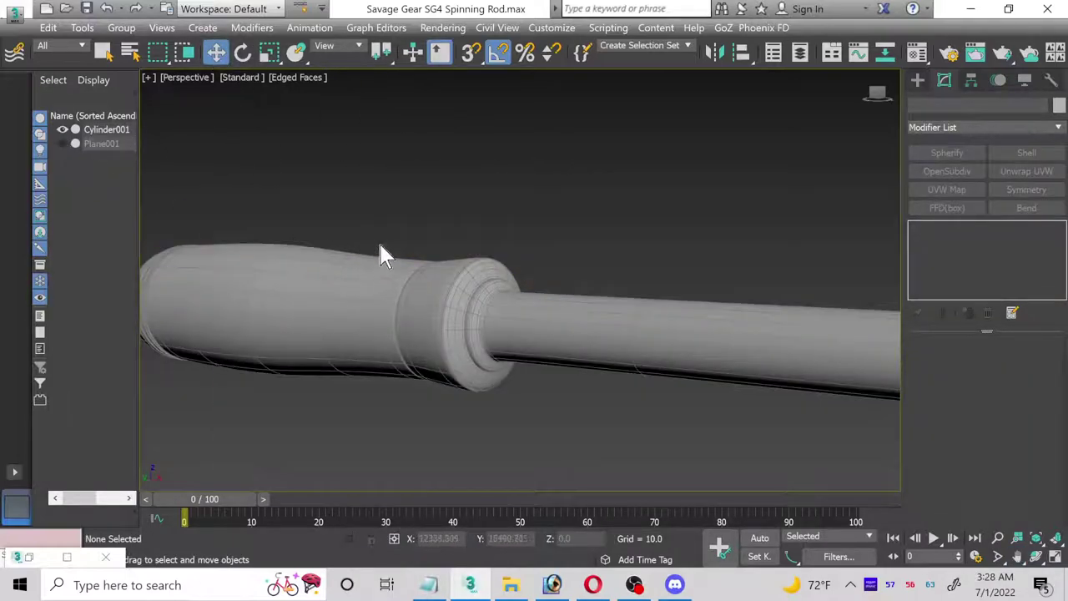
scroll(505, 303, up, 4)
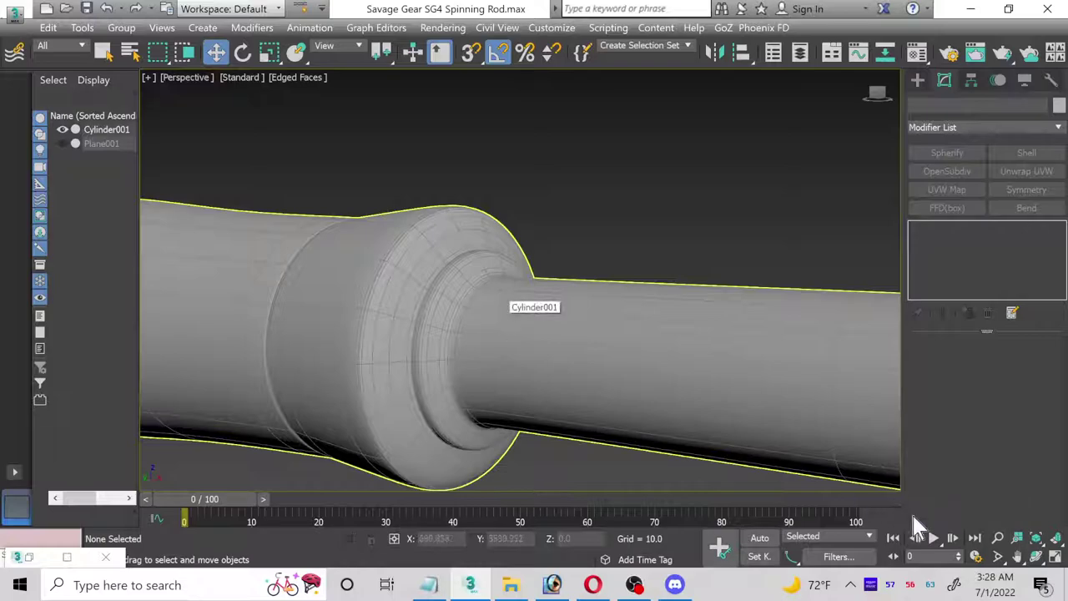
click(1036, 556)
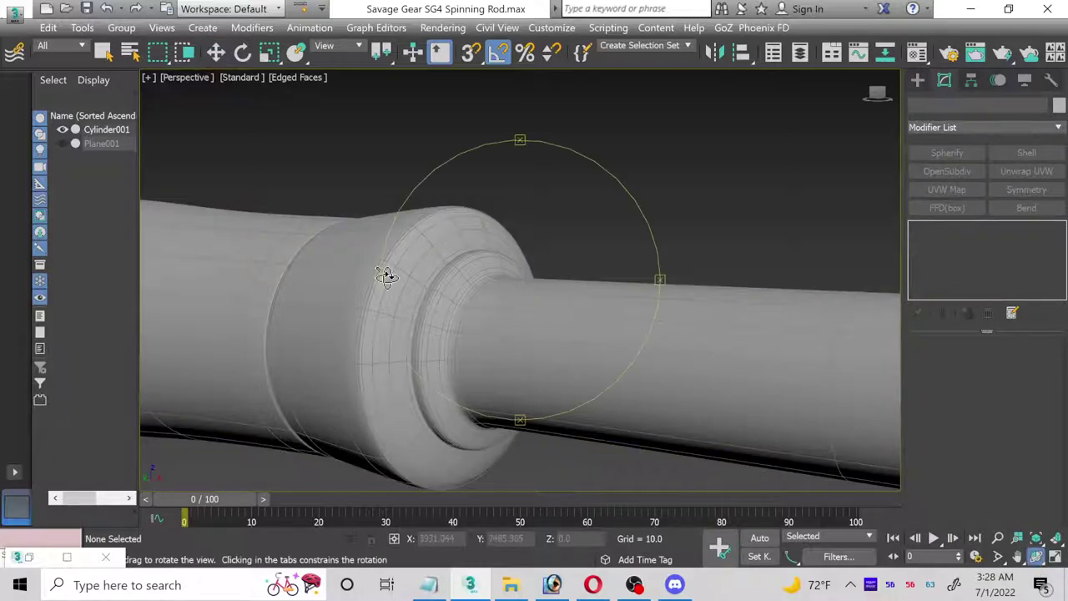
drag(442, 293, 449, 322)
scroll(449, 322, up, 5)
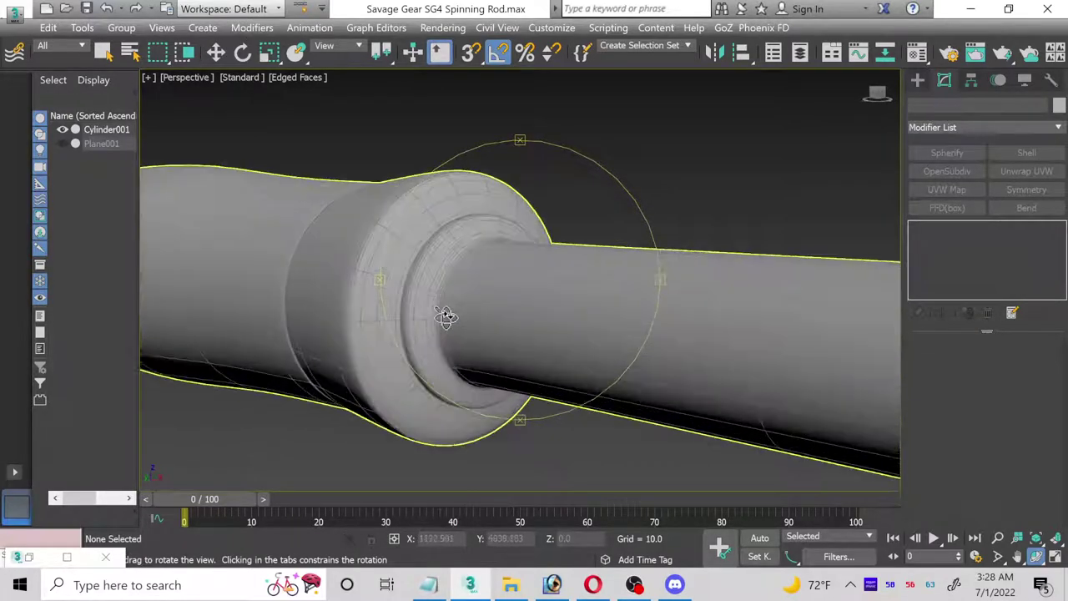
click(215, 53)
scroll(437, 272, up, 2)
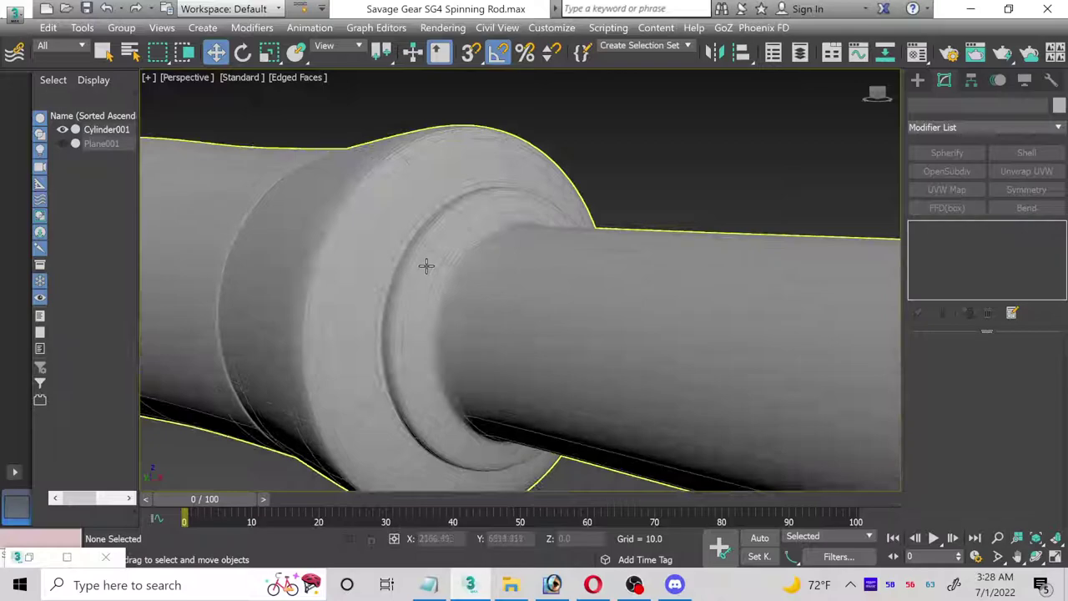
click(426, 266)
- Try to shift the edge loop at the collar's inner step about 3 units along Y
click(942, 269)
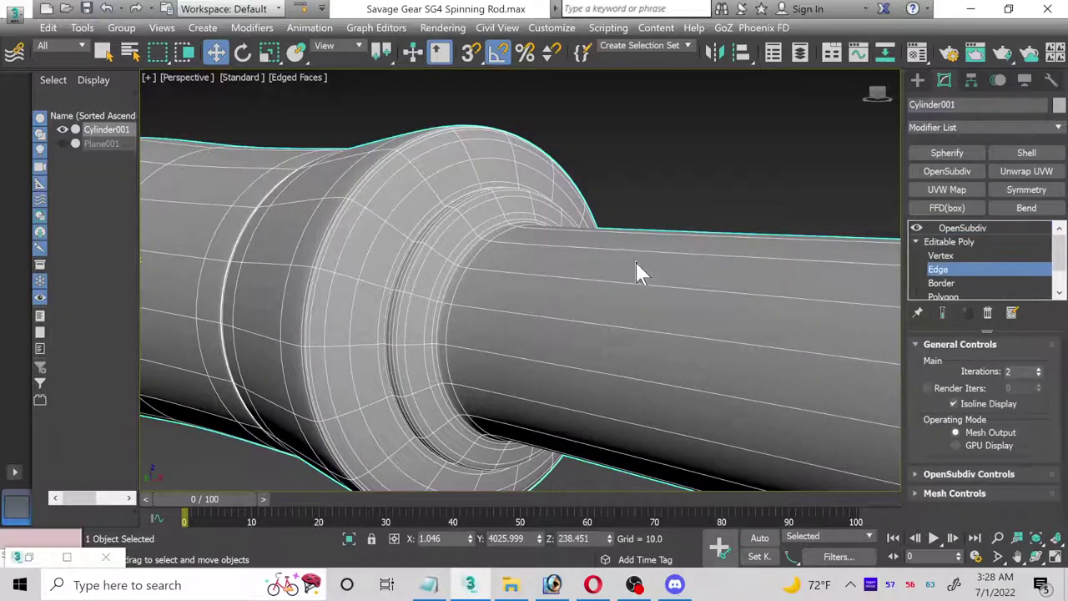
scroll(393, 262, up, 6)
middle_drag(409, 314, 675, 322)
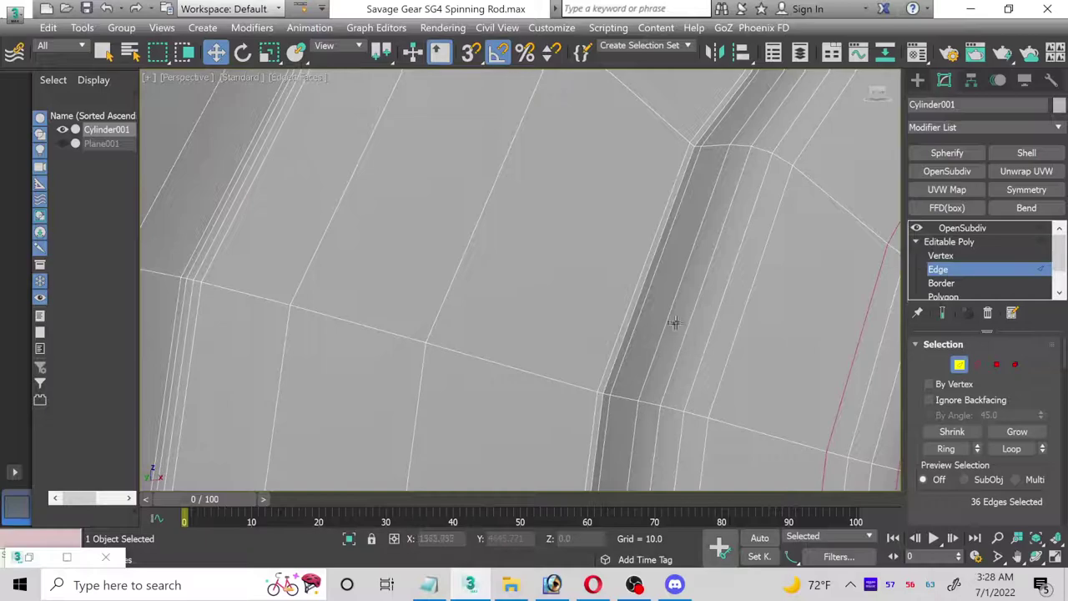
double_click(634, 310)
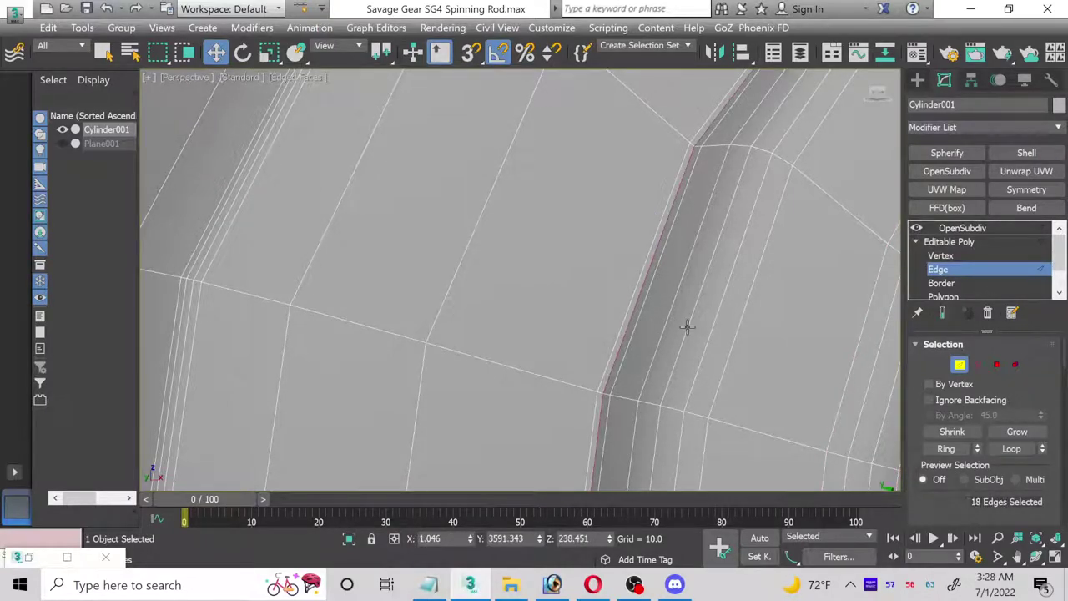
scroll(686, 326, down, 4)
scroll(740, 383, up, 3)
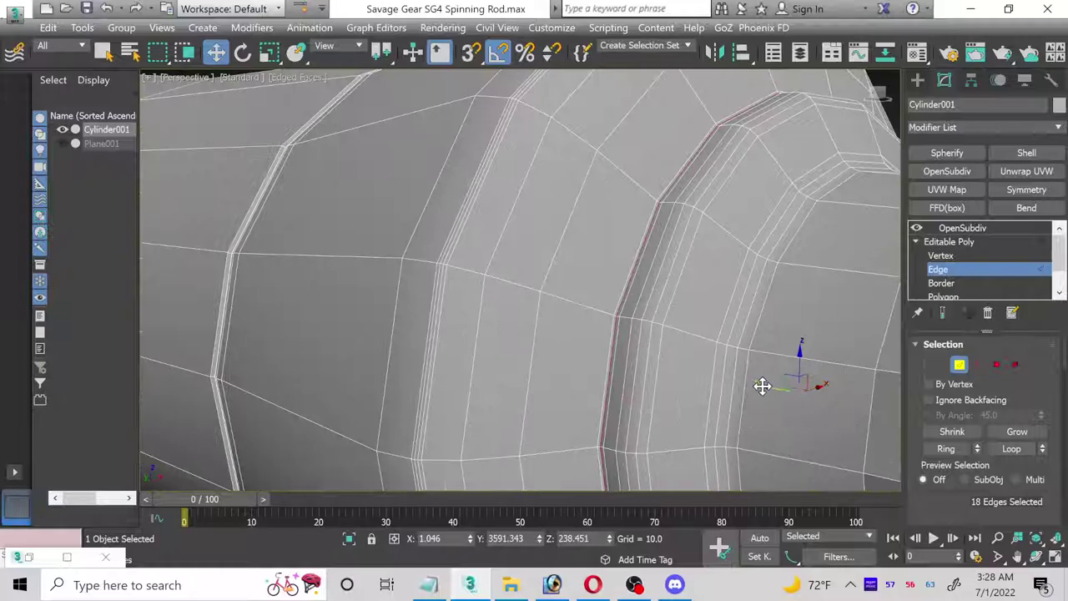
scroll(751, 384, up, 2)
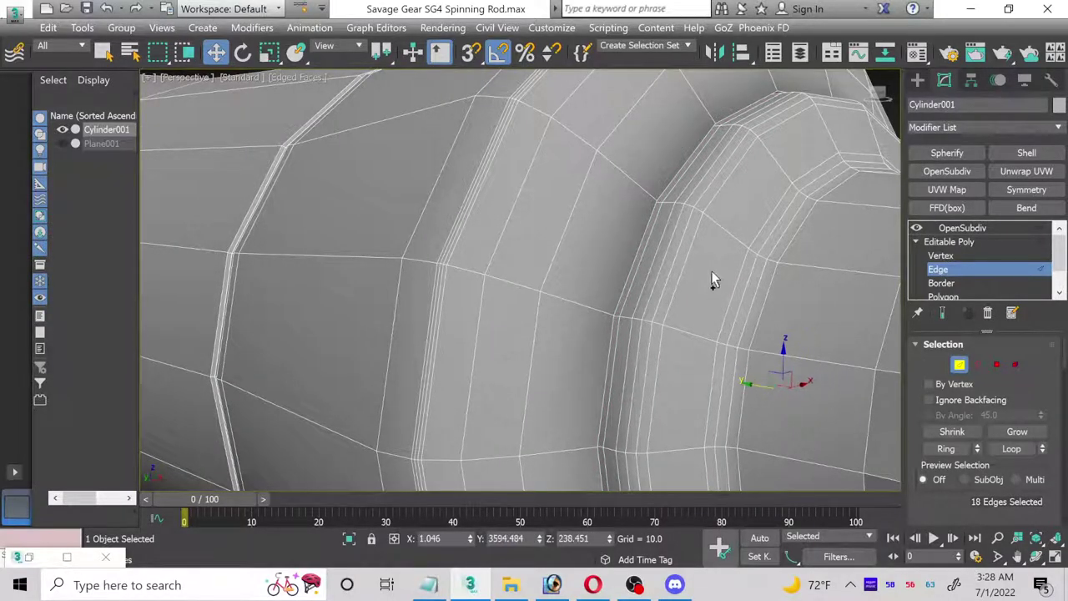
scroll(668, 230, up, 3)
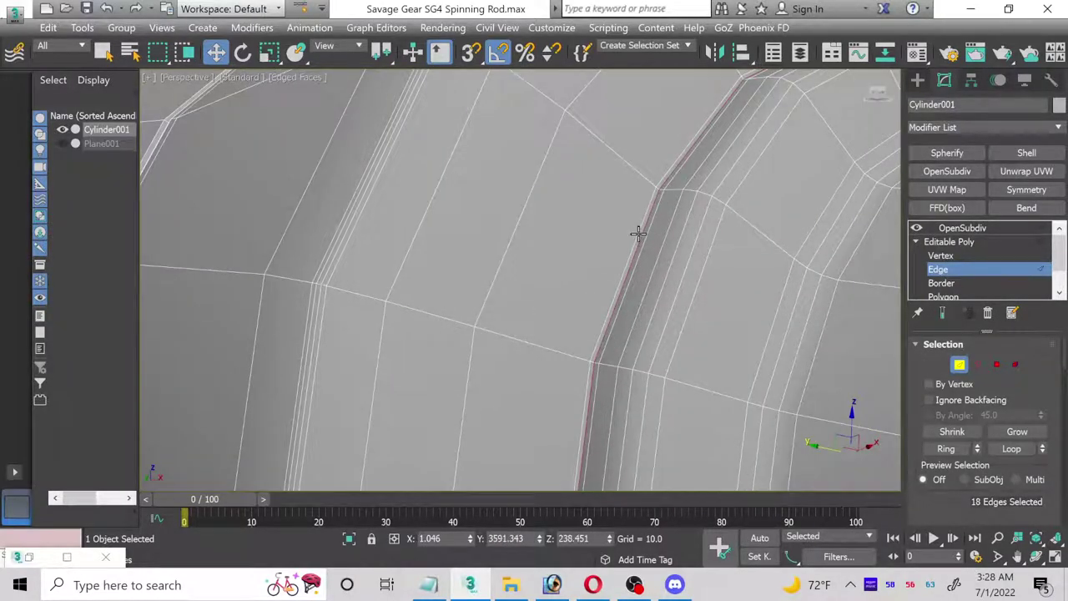
- Extrude the thin loop of polygons around the collar's inner step inward with a height of -1.104
click(944, 274)
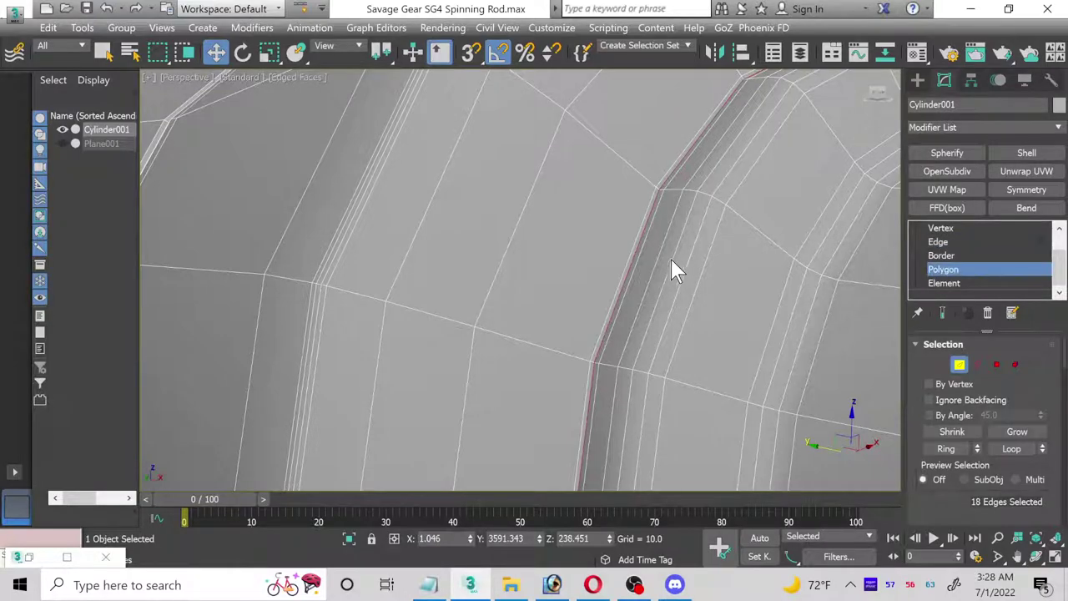
scroll(643, 290, up, 2)
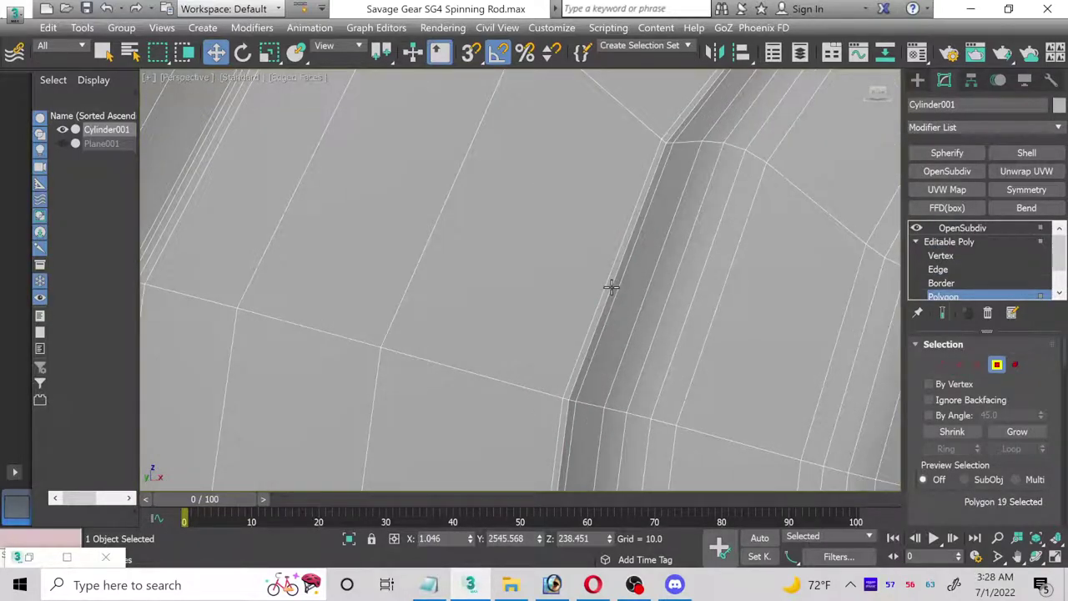
click(608, 288)
shift+click(565, 435)
alt+middle_drag(563, 437, 621, 340)
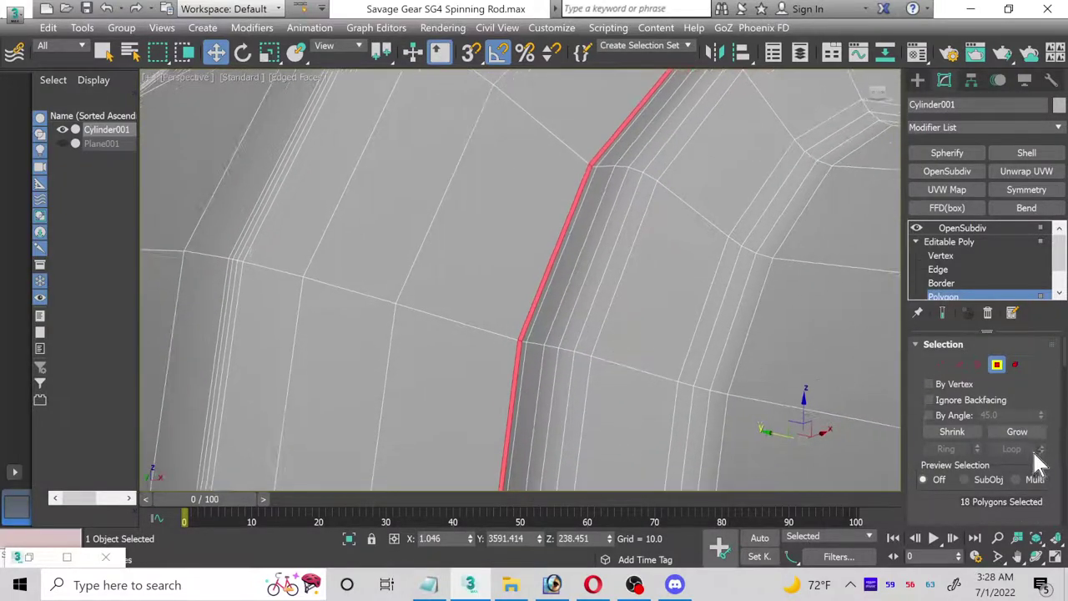
scroll(973, 464, down, 2)
click(972, 509)
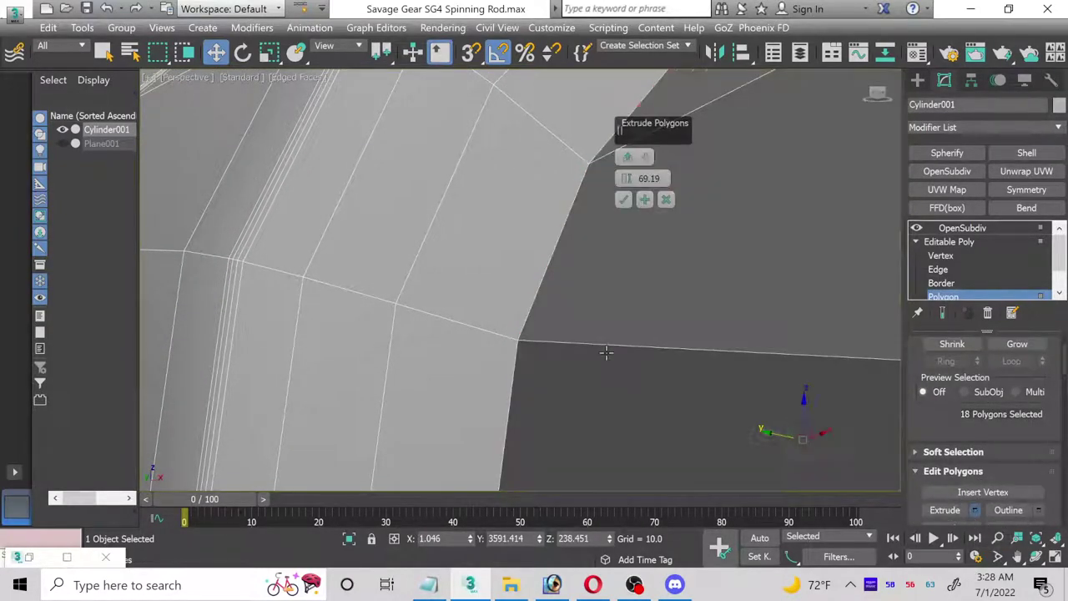
drag(630, 179, 631, 274)
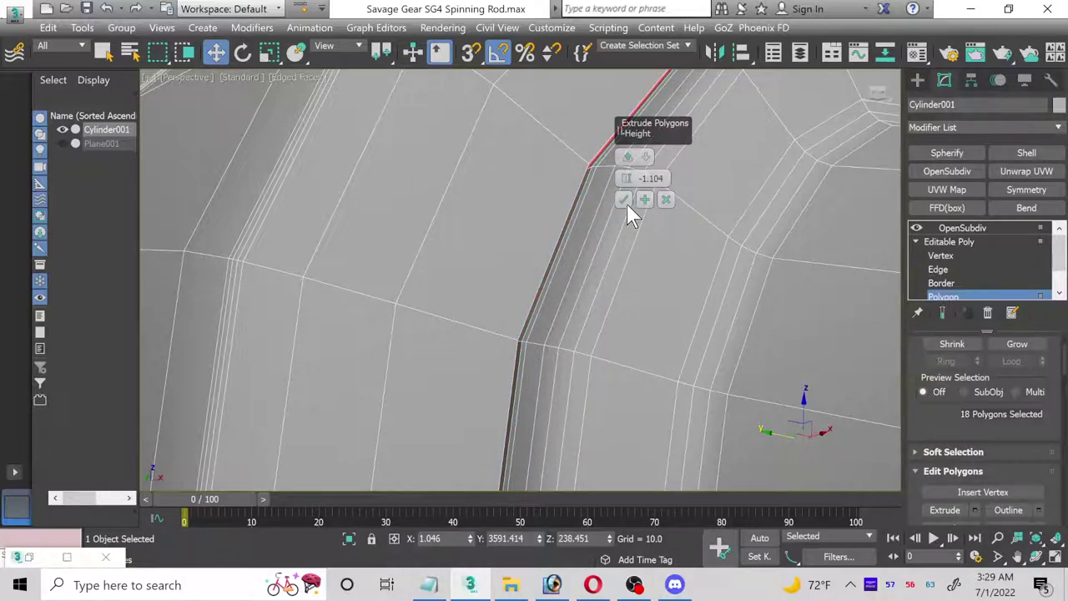
click(624, 201)
- Connect the ring of short edges across the new groove with 2 segments, pinch 85 and slide 0
scroll(615, 174, up, 3)
middle_drag(615, 174, 346, 339)
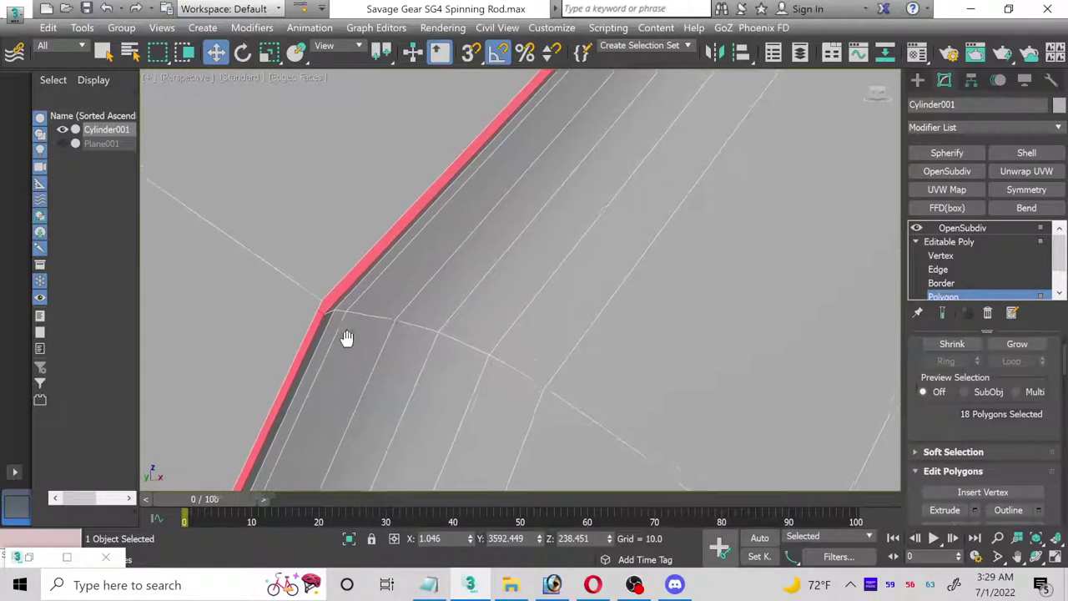
click(938, 270)
scroll(334, 321, up, 2)
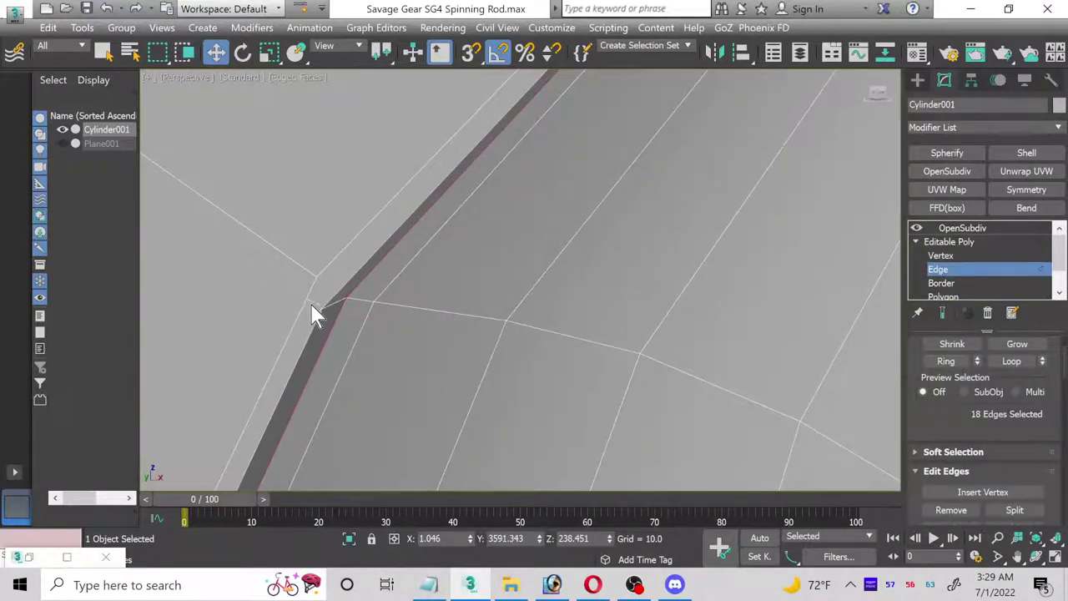
click(312, 303)
scroll(941, 421, up, 1)
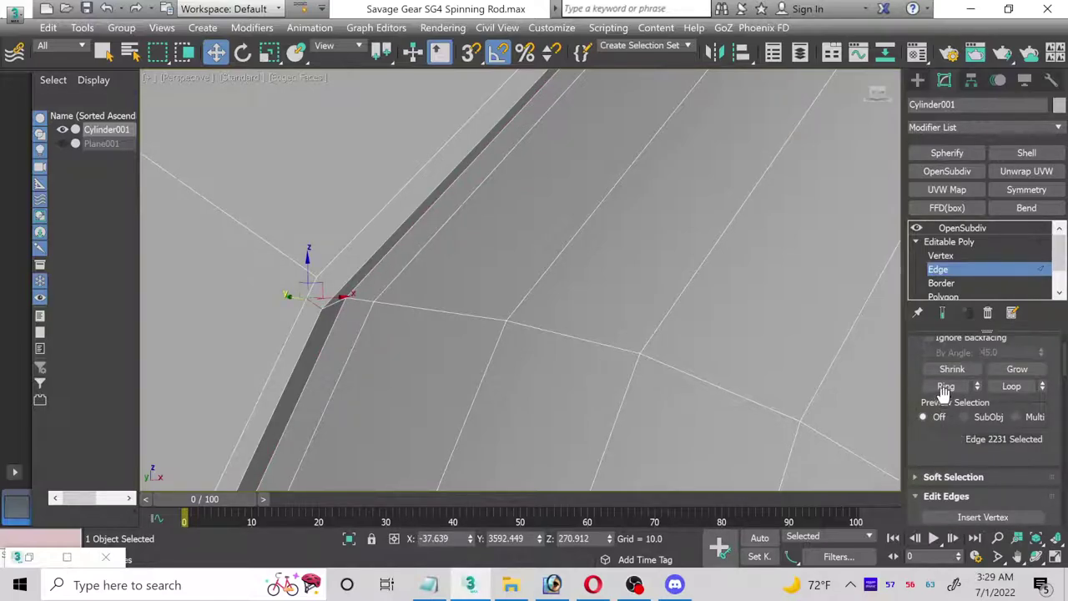
click(946, 385)
scroll(959, 401, down, 3)
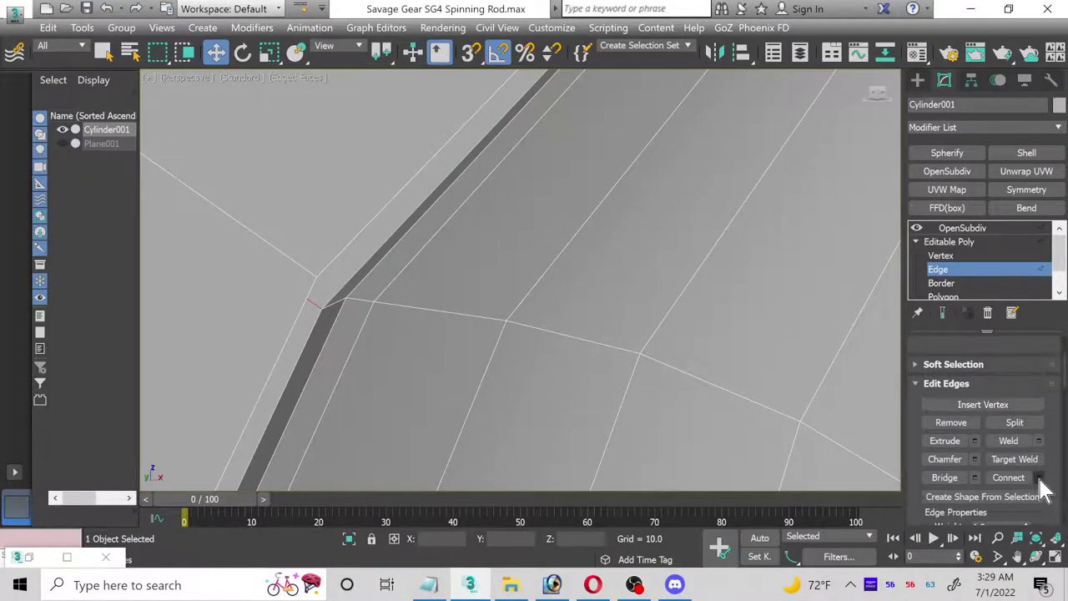
click(1038, 477)
click(643, 177)
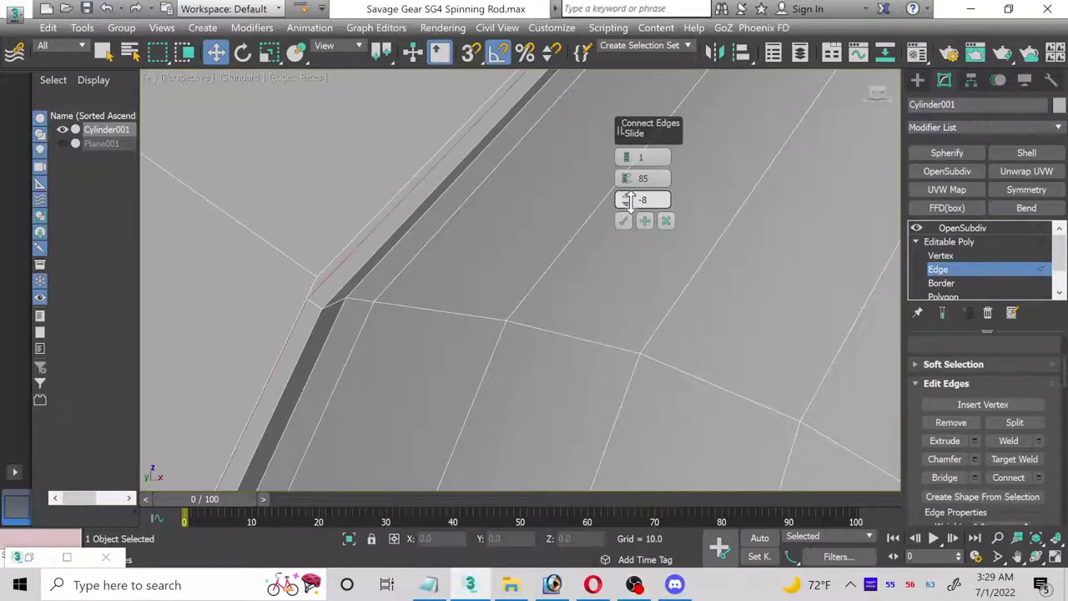
drag(631, 204, 625, 198)
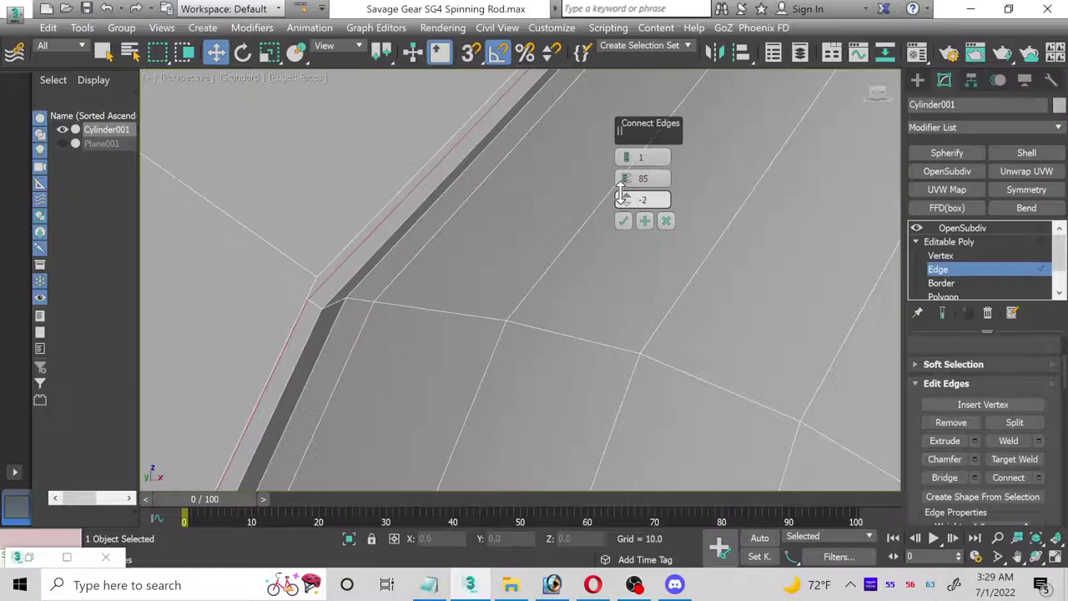
click(626, 155)
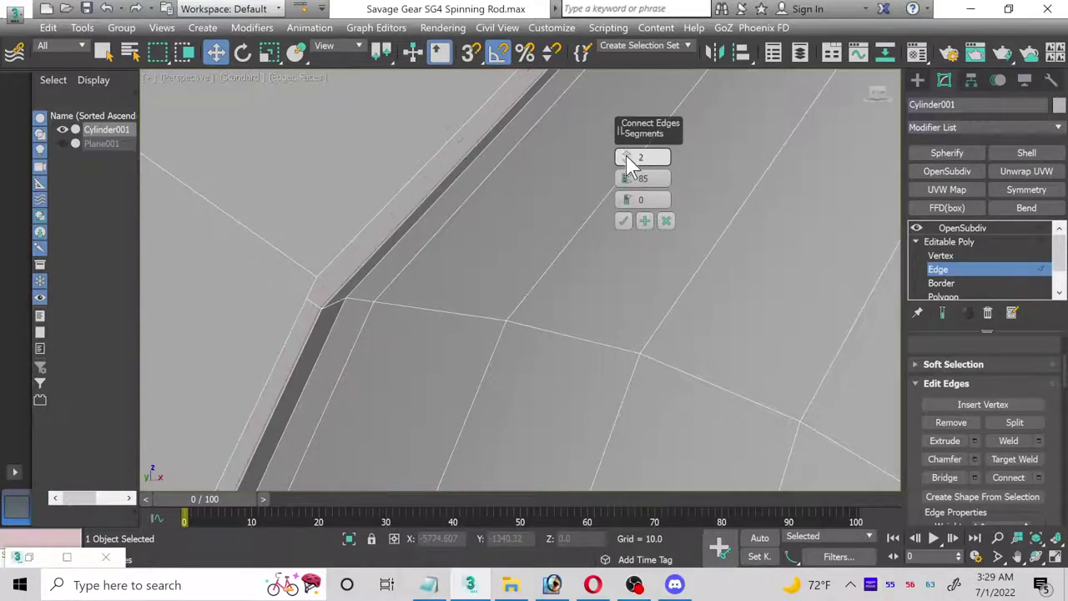
click(625, 221)
- Connect the edge ring on the collar face beside the groove with 1 segment, sliding the new loop close to the groove's rim
scroll(625, 222, down, 2)
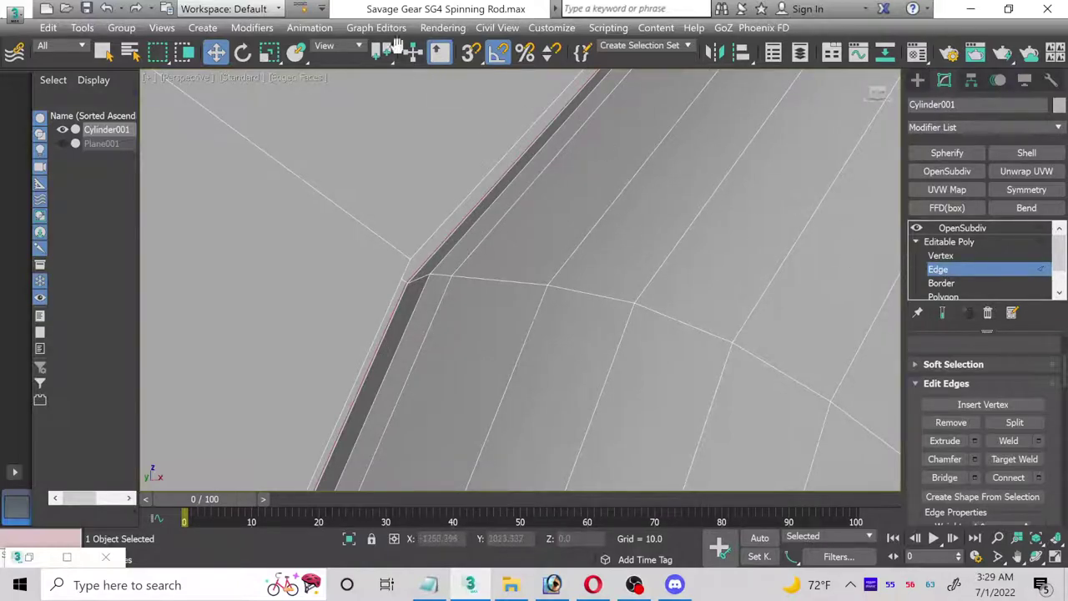
scroll(375, 259, down, 2)
middle_drag(376, 245, 519, 320)
scroll(519, 320, up, 3)
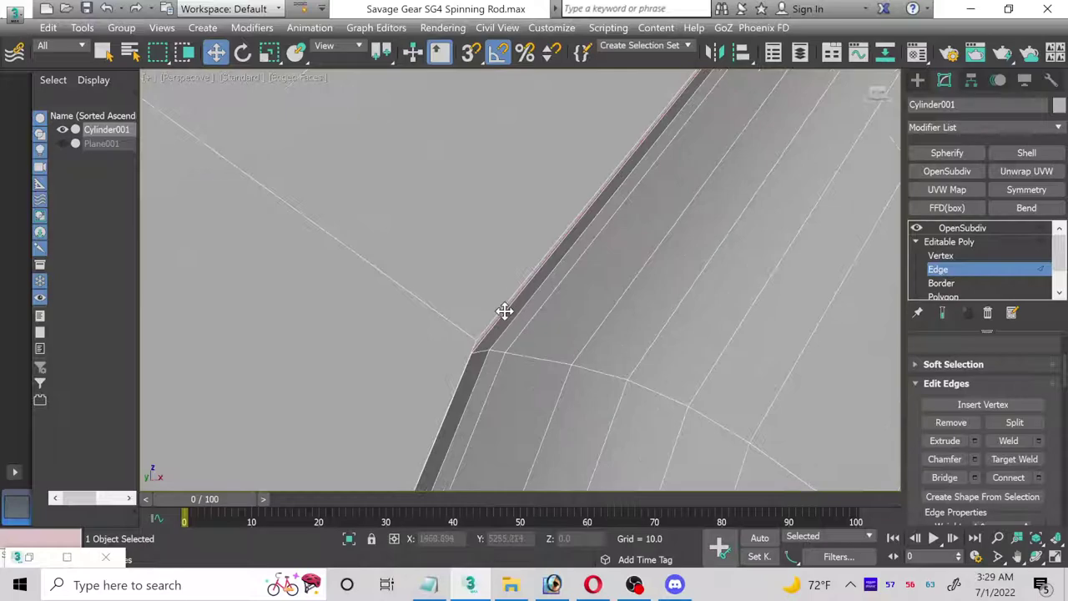
click(490, 322)
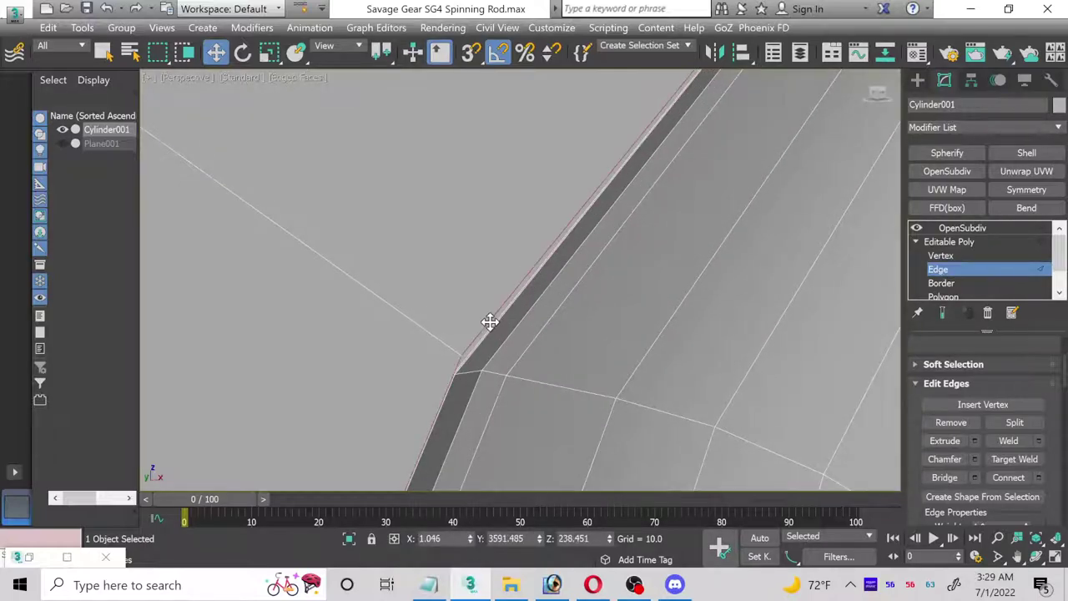
click(436, 338)
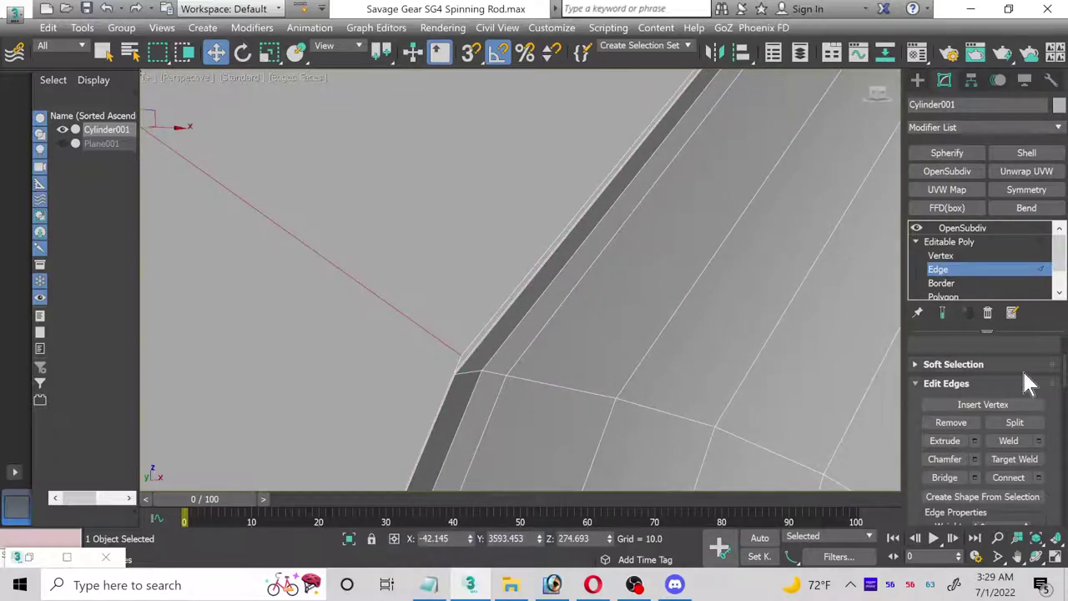
scroll(960, 380, up, 1)
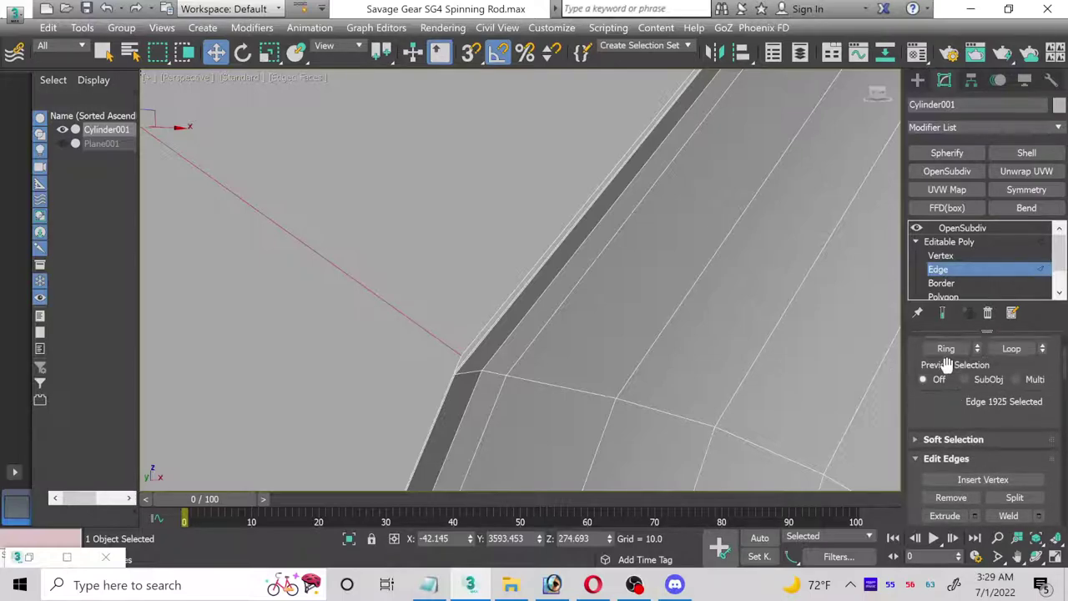
scroll(1035, 480, down, 3)
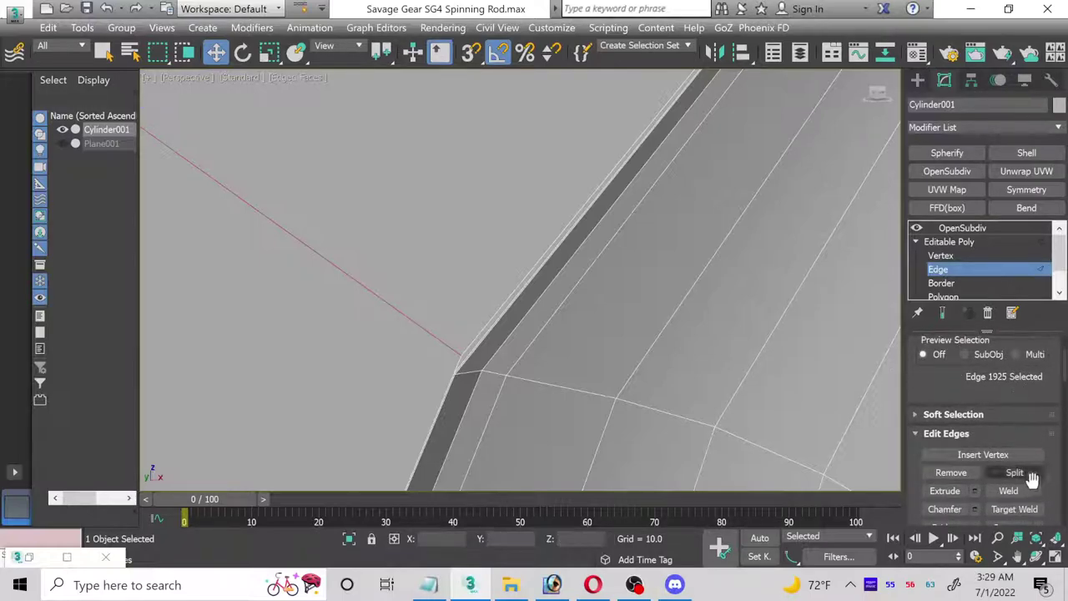
scroll(1035, 498, down, 1)
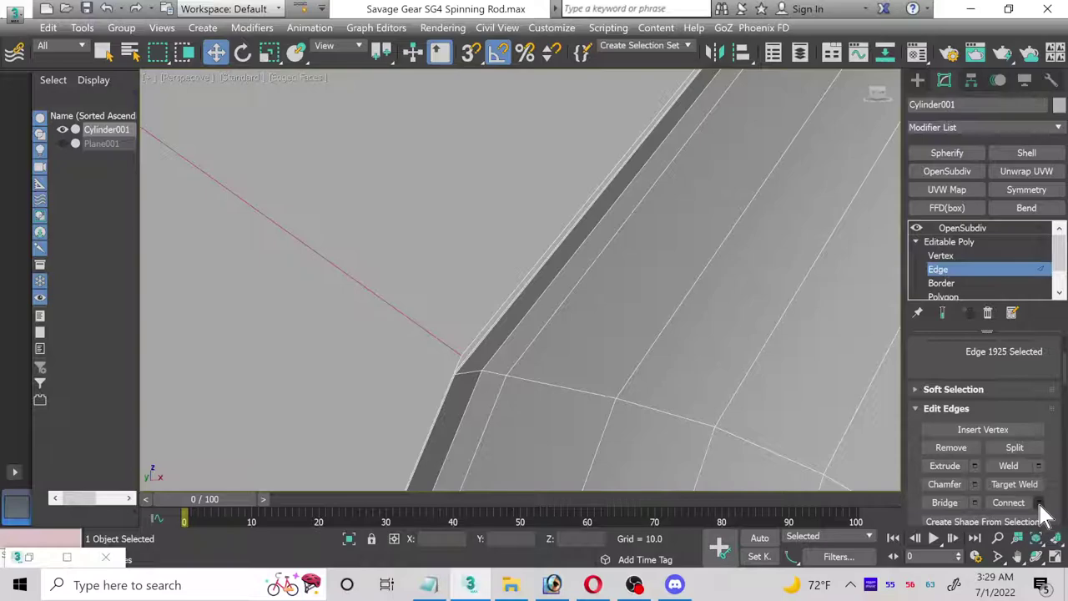
click(1038, 502)
click(627, 164)
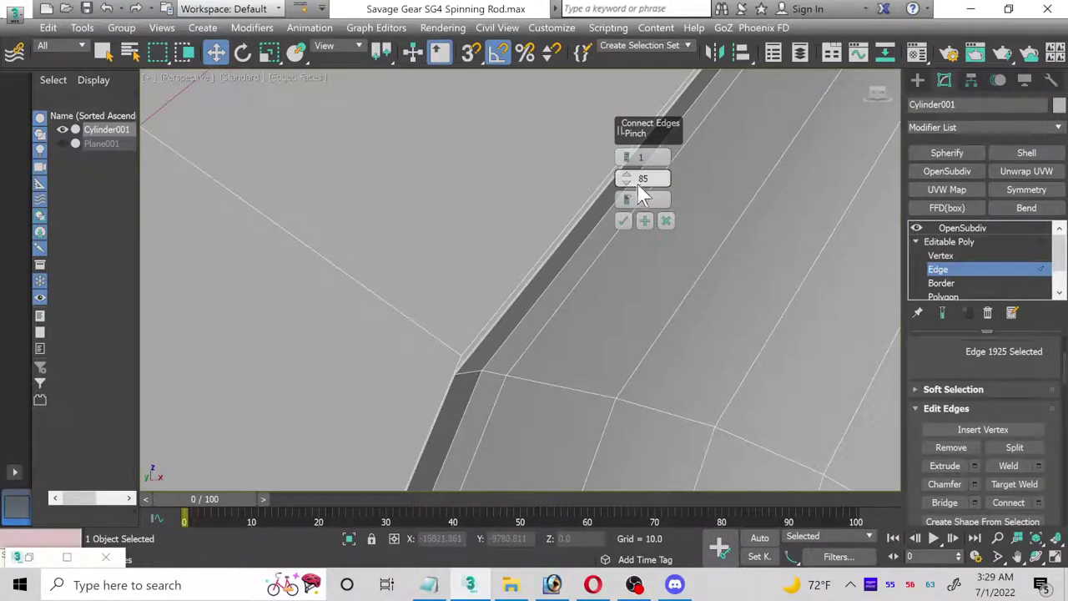
mouse_move(629, 196)
mouse_down()
mouse_move(599, 63)
mouse_move(632, 152)
mouse_move(625, 201)
mouse_move(619, 171)
mouse_move(630, 196)
mouse_up()
click(623, 222)
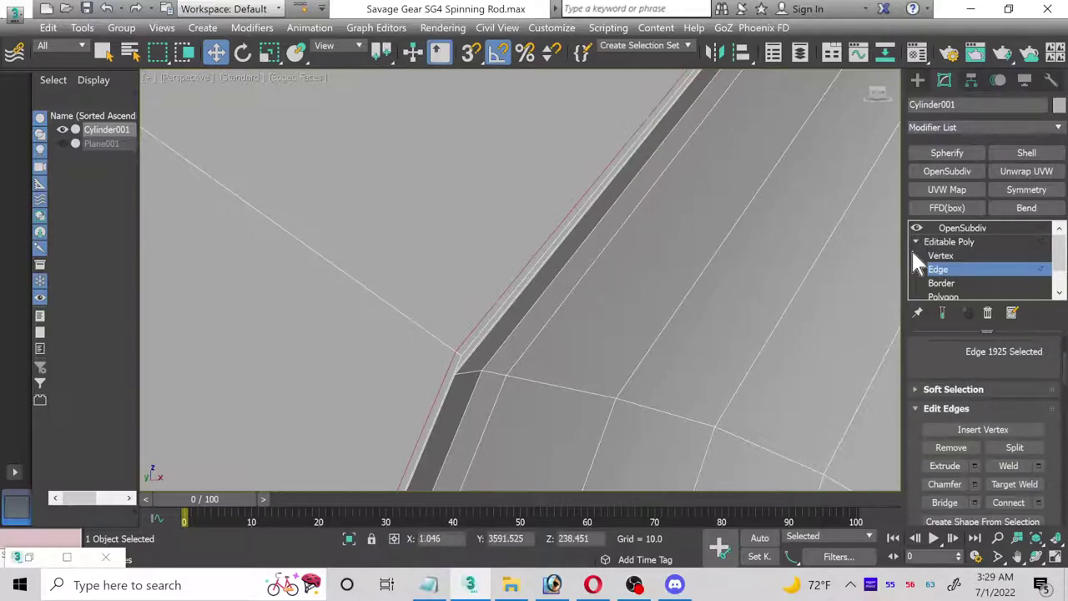
- Return to the OpenSubdiv level and deselect the cylinder to check the smoothed groove on the collar
click(941, 228)
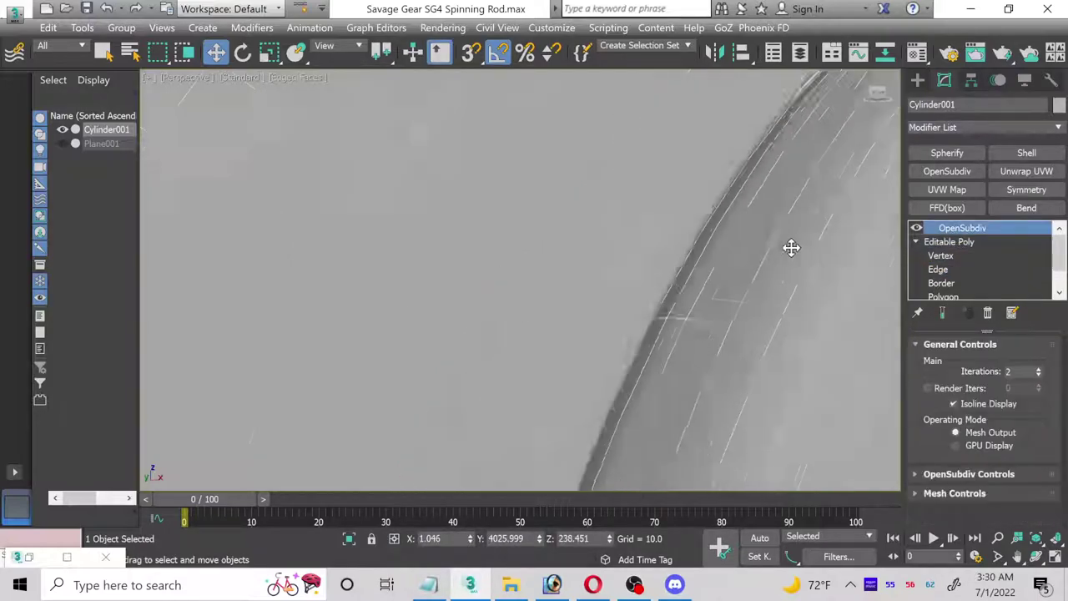
scroll(788, 276, down, 3)
scroll(787, 300, down, 3)
scroll(652, 254, up, 2)
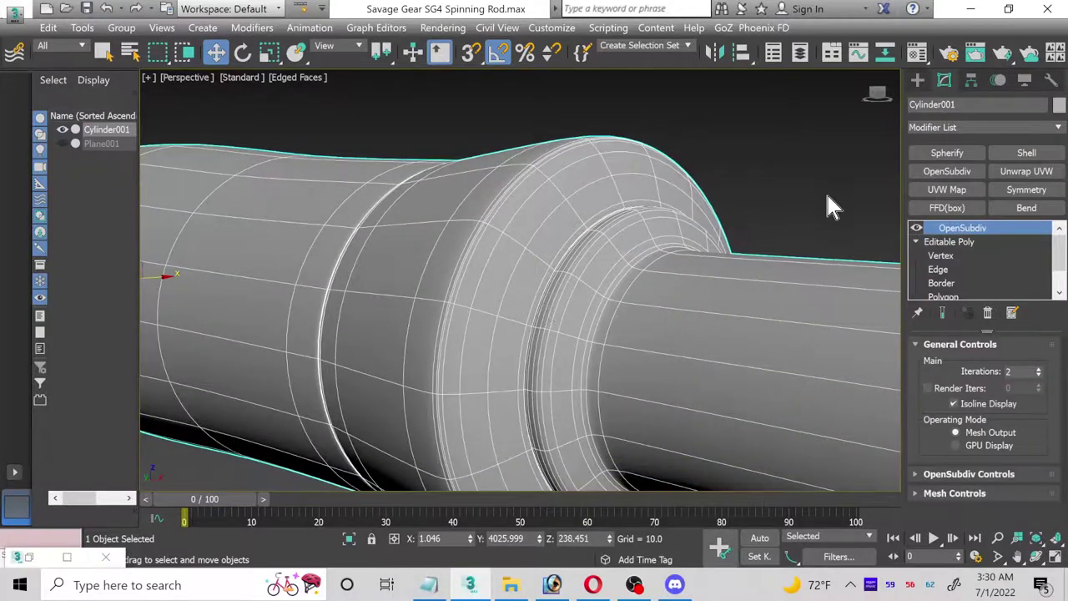
click(731, 217)
scroll(558, 240, down, 3)
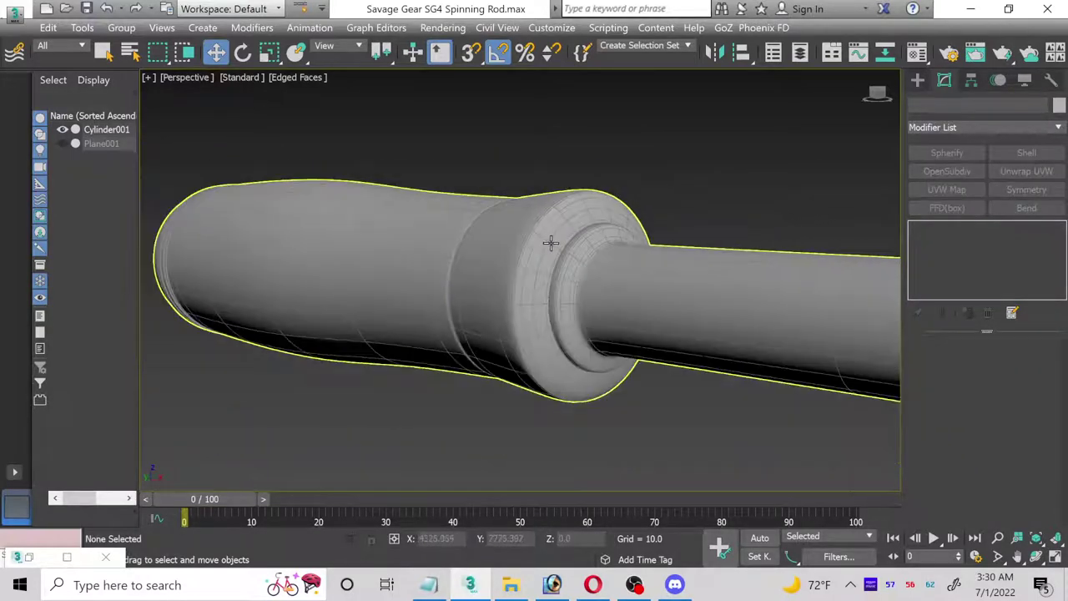
scroll(456, 298, up, 2)
scroll(501, 281, down, 2)
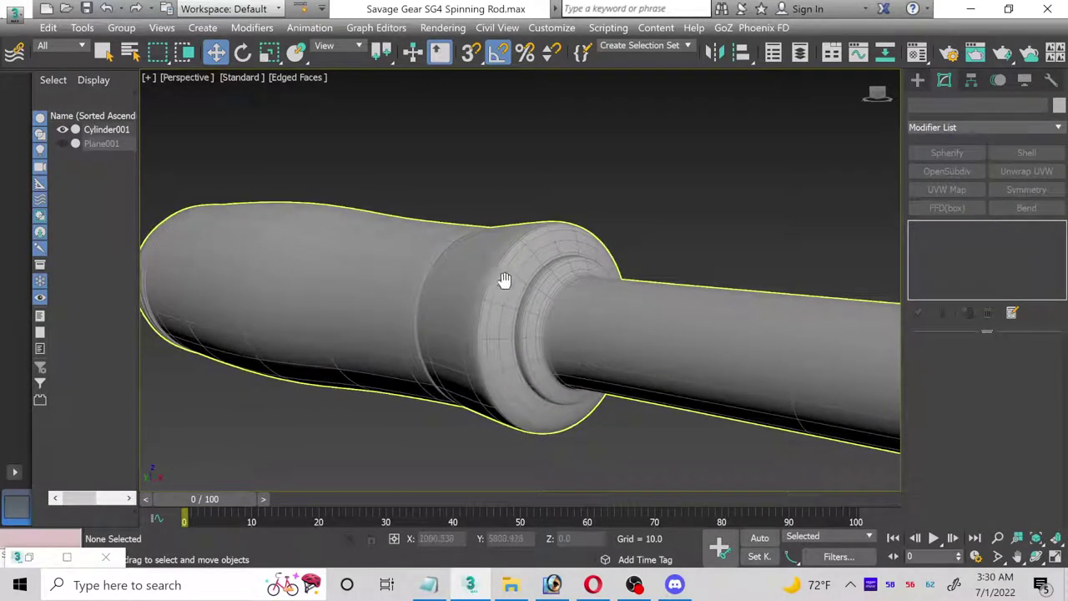
middle_drag(503, 281, 544, 269)
scroll(543, 269, down, 2)
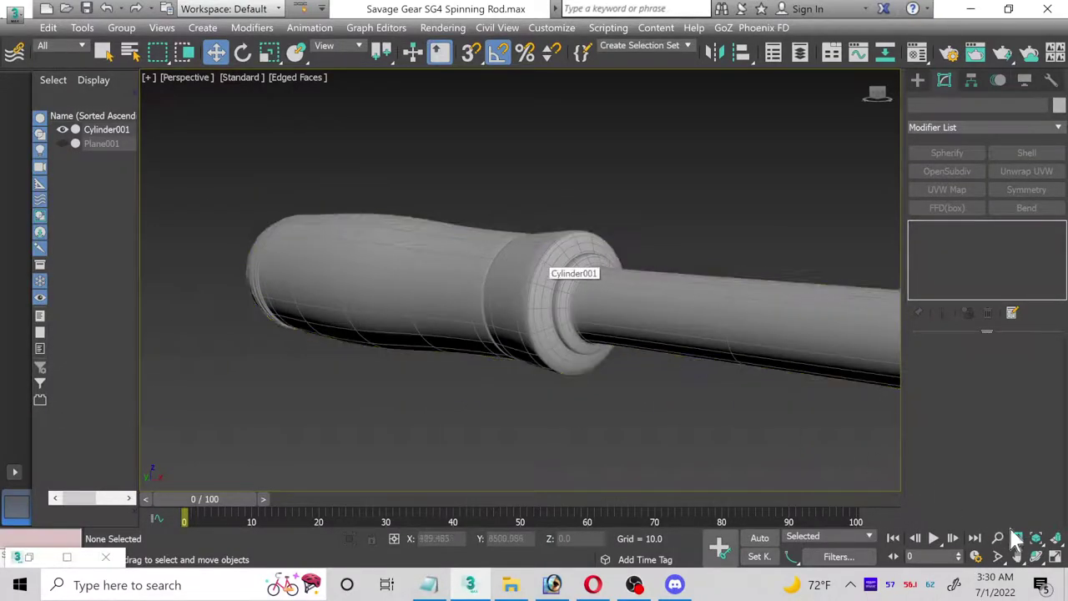
- In a maximized Left view, select the cylinder at the shaft's open end and unhide the Plane001 reference image
key(alt+w)
scroll(389, 334, down, 3)
middle_drag(279, 341, 519, 364)
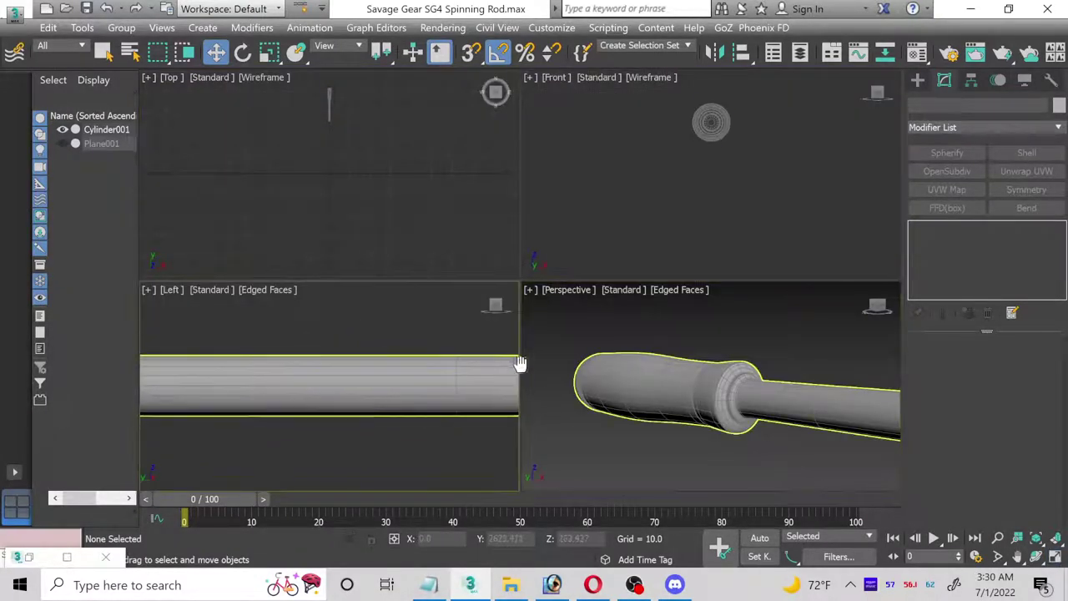
click(1055, 557)
scroll(222, 343, down, 3)
middle_drag(214, 345, 692, 353)
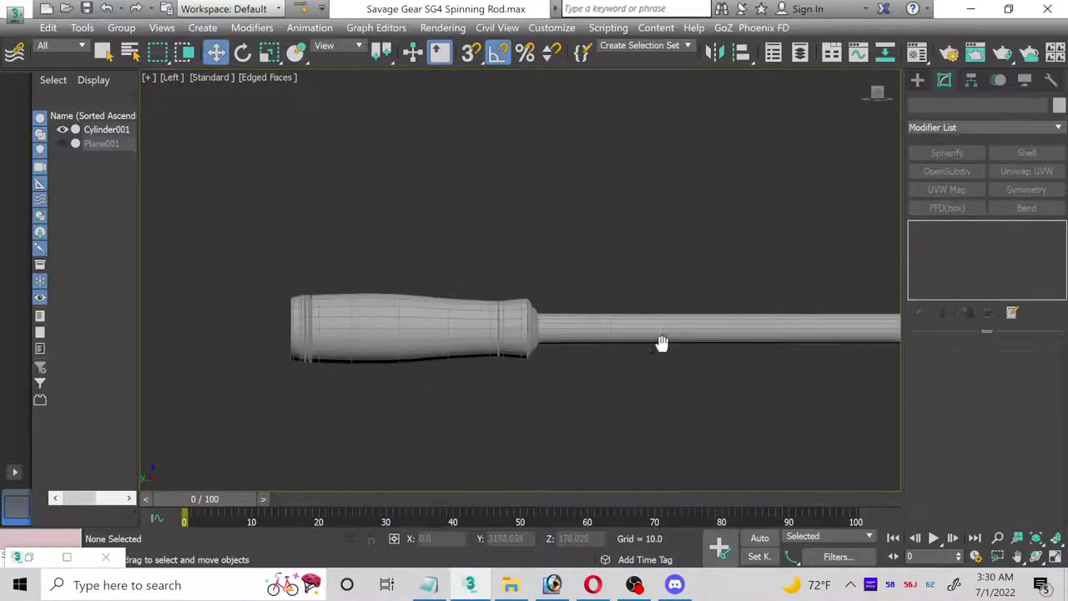
scroll(403, 385, up, 3)
middle_drag(632, 401, 368, 398)
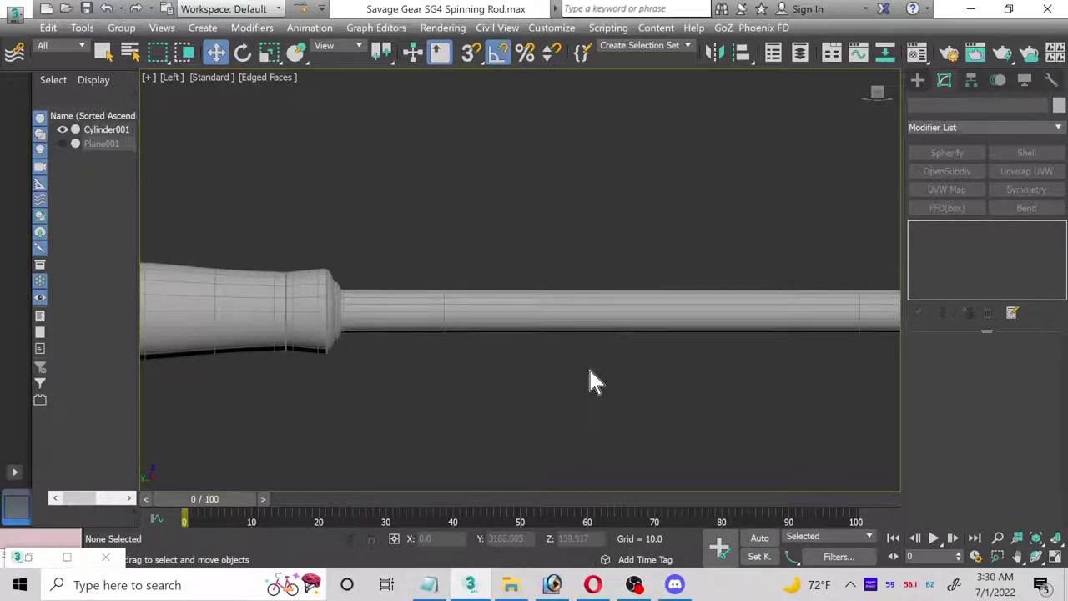
middle_drag(591, 382, 253, 399)
middle_drag(732, 386, 489, 333)
click(489, 328)
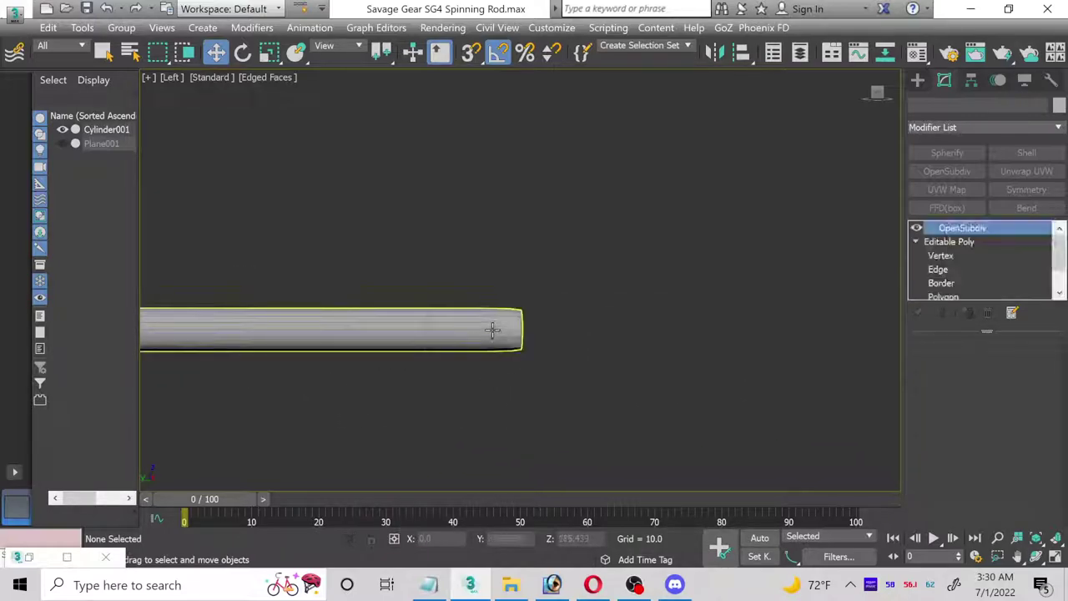
click(63, 144)
scroll(430, 330, up, 5)
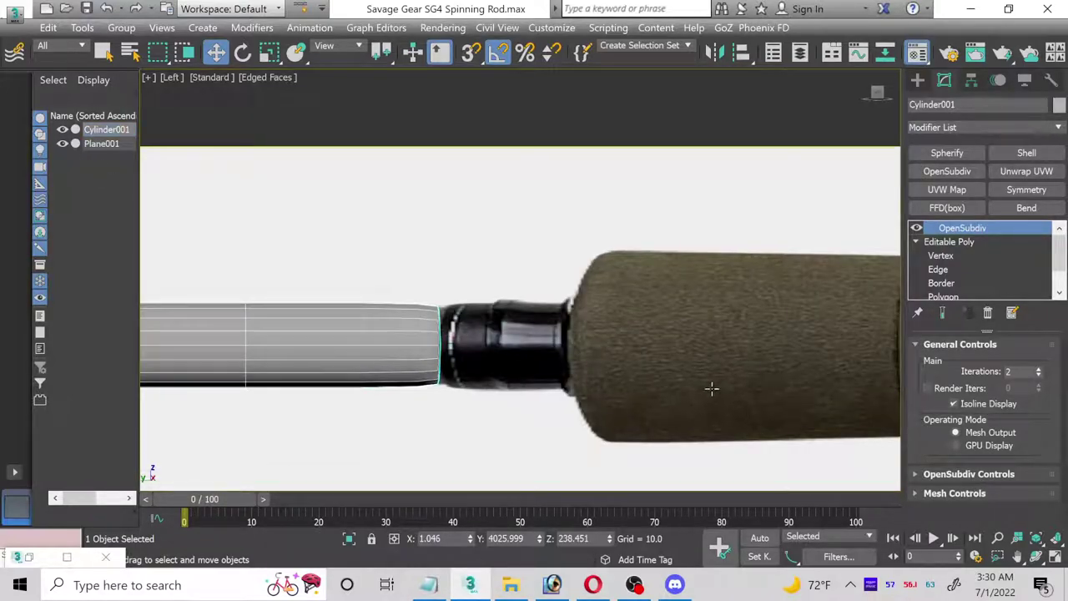
- Set the opacity of the cylinder's material 02 - Default to 25 and minimize the Material Editor
key(m)
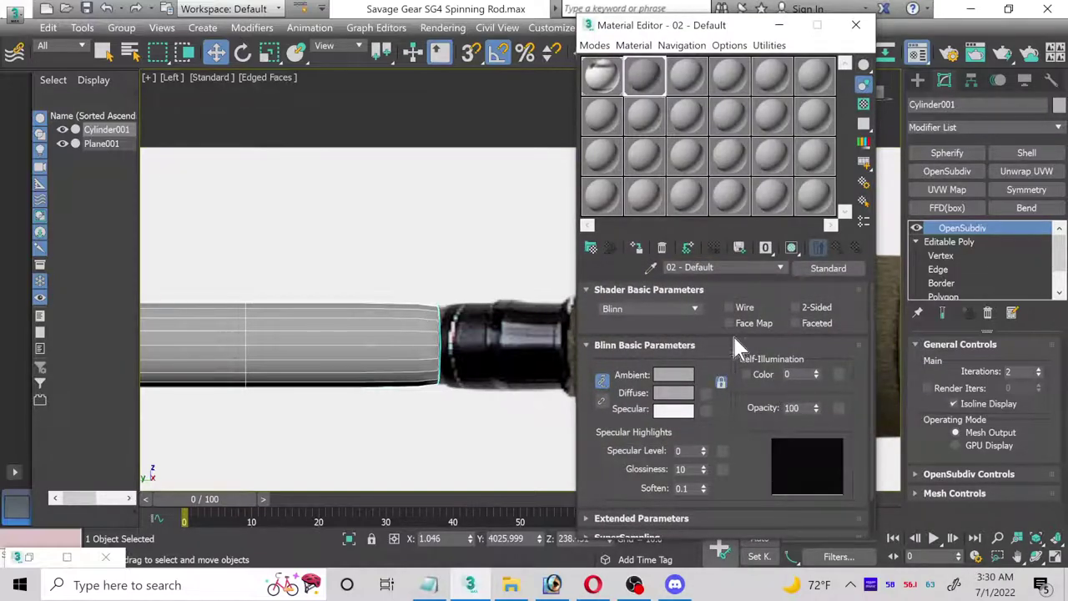
drag(812, 408, 738, 412)
text(25)
key(Return)
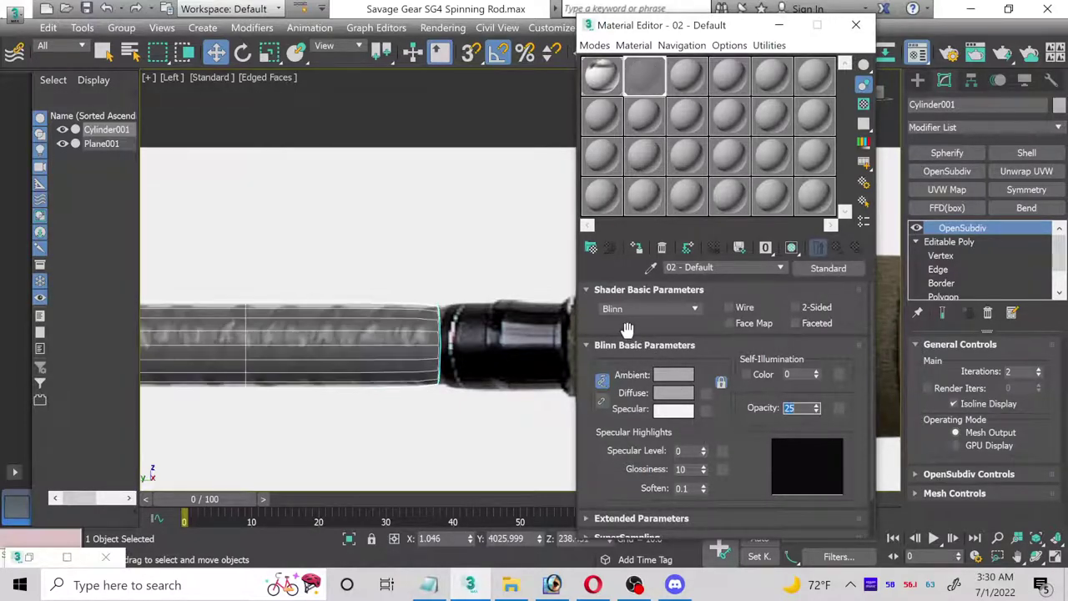
click(779, 25)
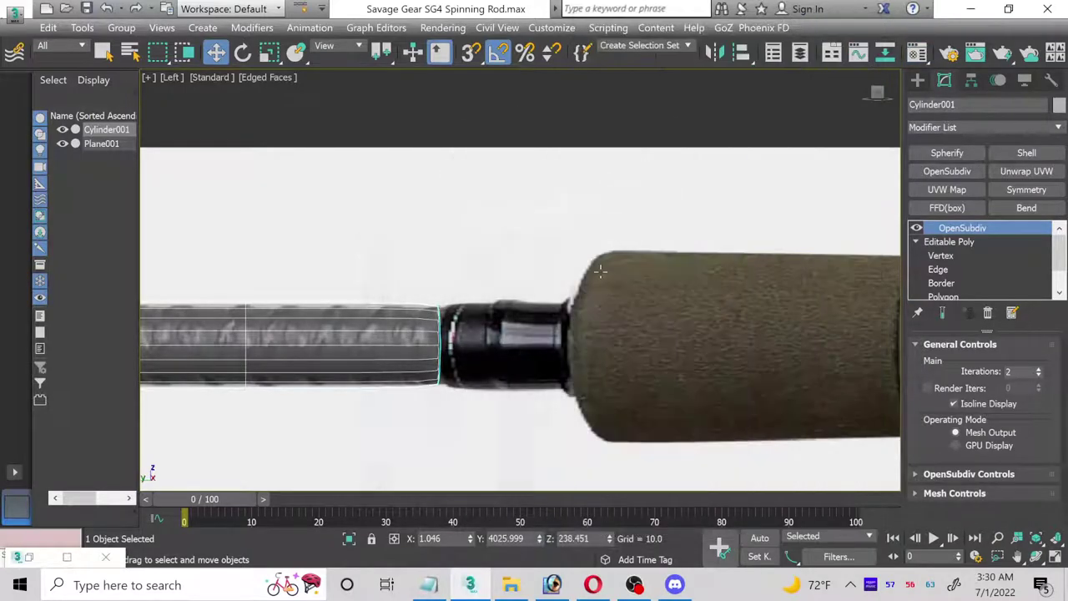
- At the Polygon level of the Editable Poly, select only the cap polygon at the shaft's open end
scroll(426, 328, up, 2)
scroll(404, 351, up, 3)
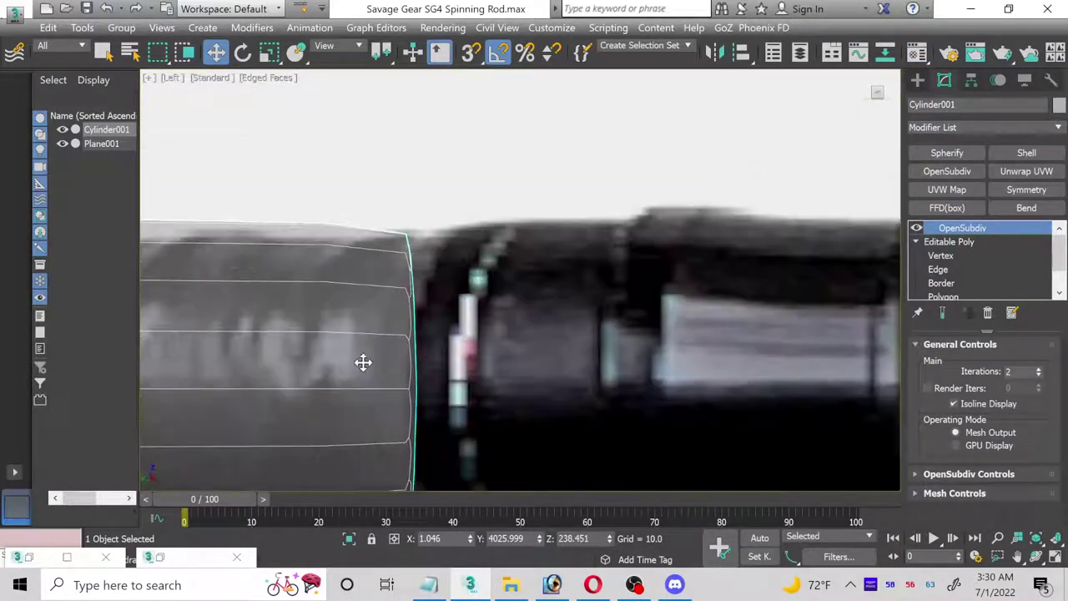
right_click(980, 229)
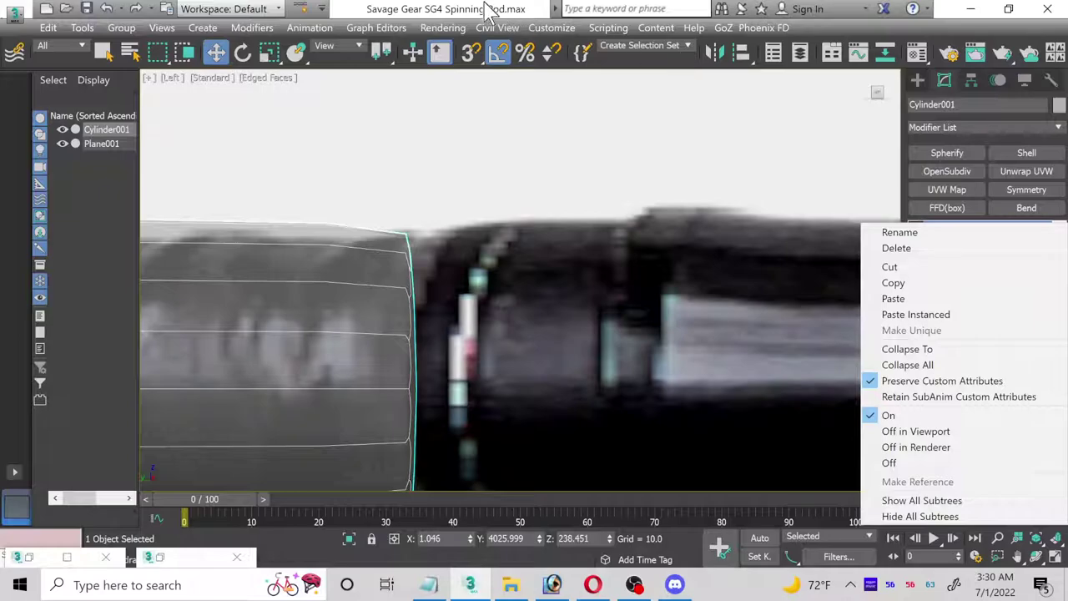
key(Escape)
scroll(997, 284, down, 1)
click(941, 270)
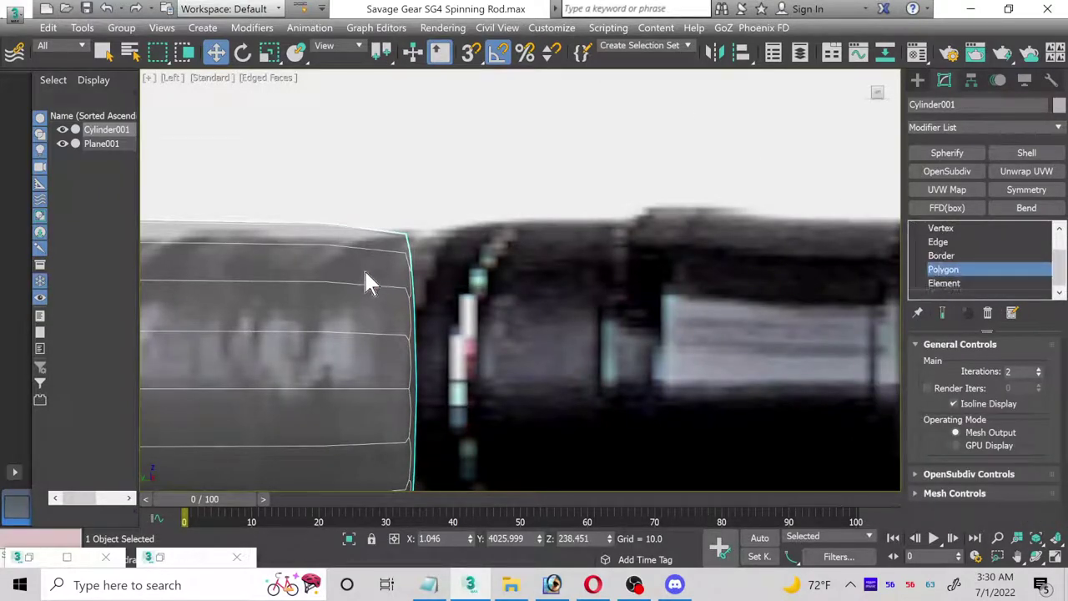
middle_drag(481, 364, 496, 269)
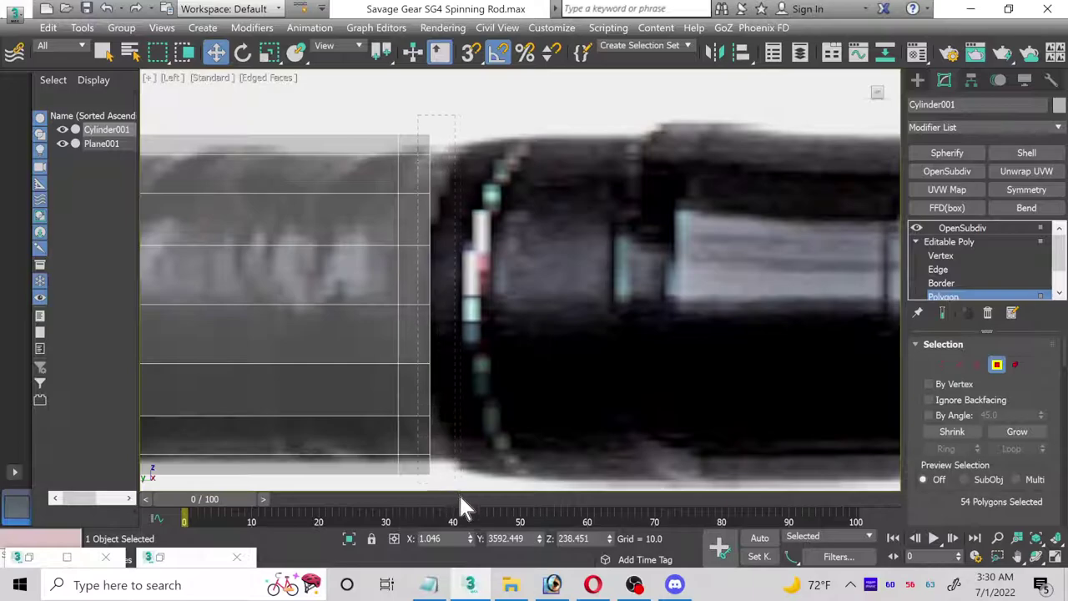
drag(459, 496, 457, 492)
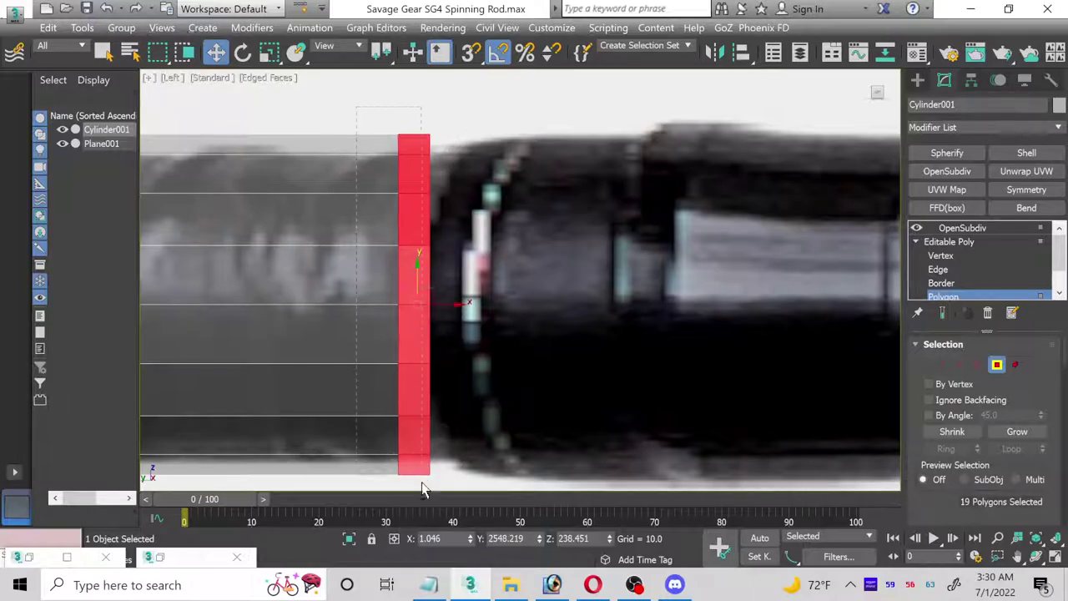
click(451, 496)
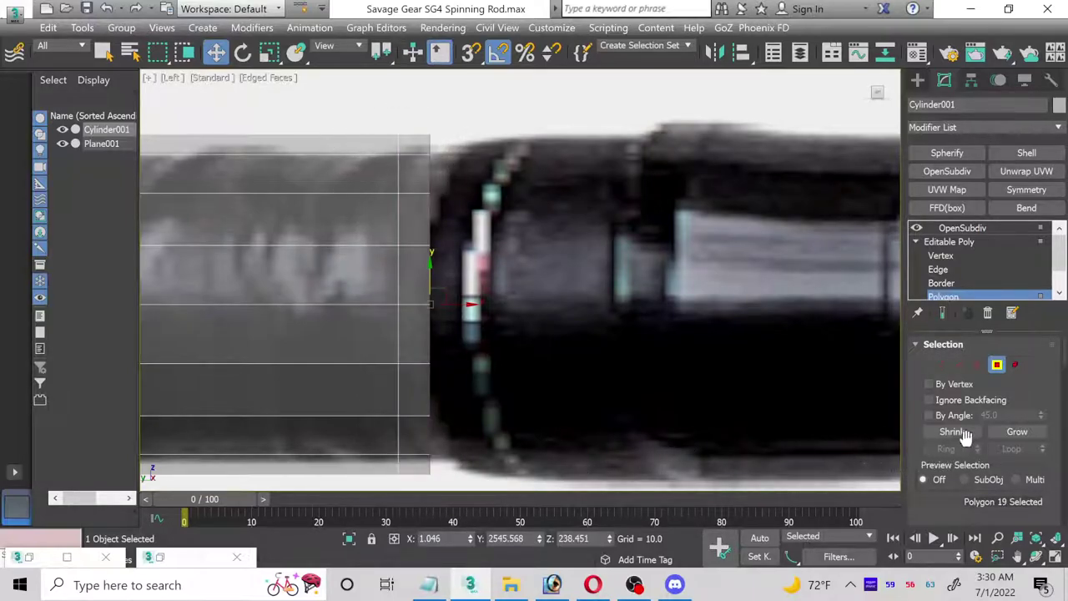
- Extrude the shaft's end cap polygon outward with a height of 6.601
scroll(959, 438, down, 3)
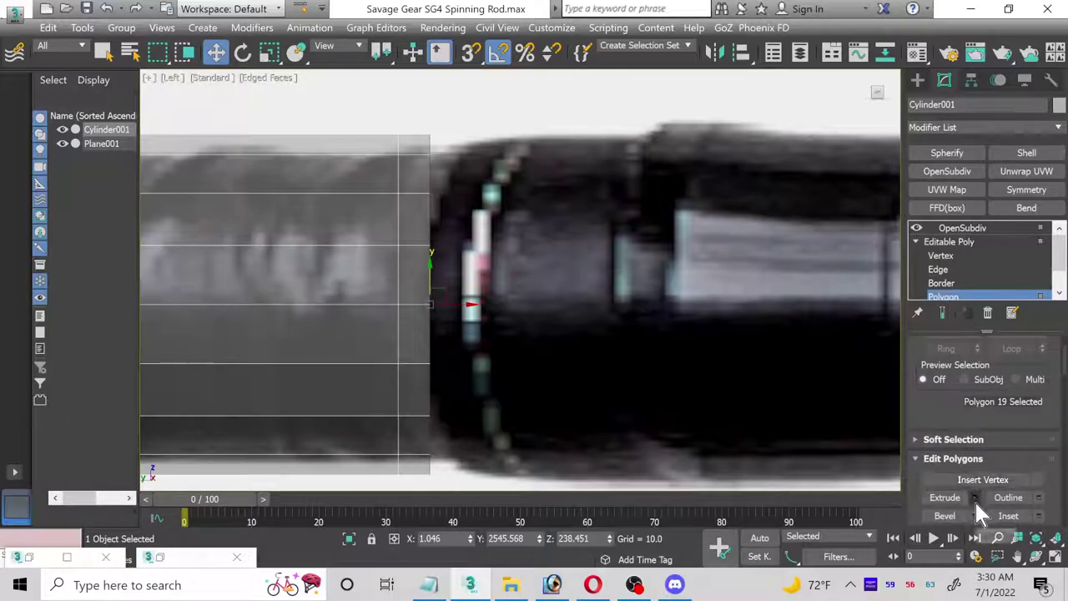
click(974, 497)
drag(626, 178, 626, 148)
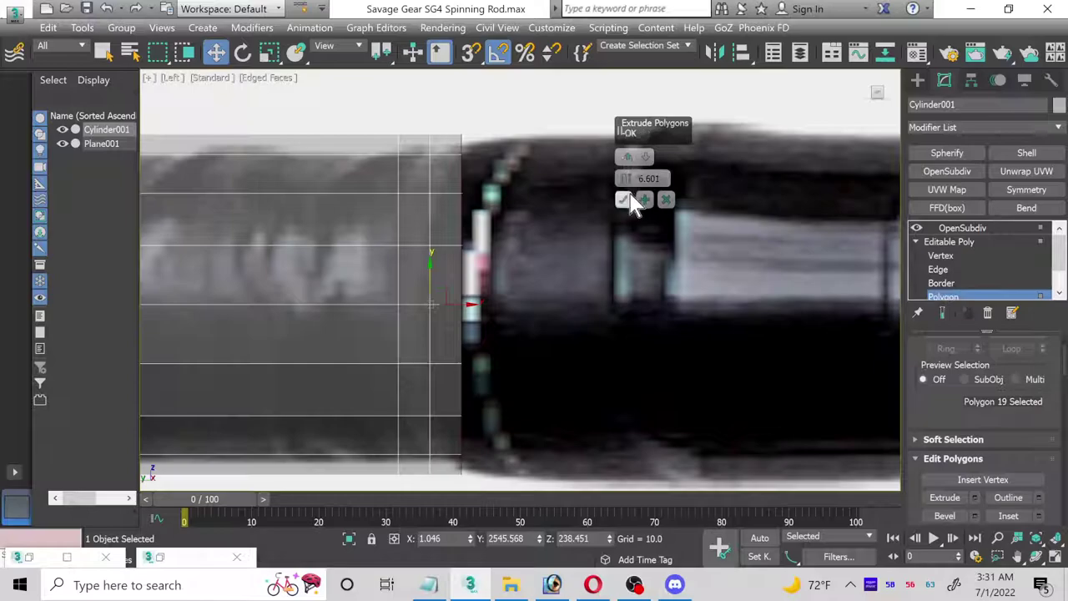
click(624, 200)
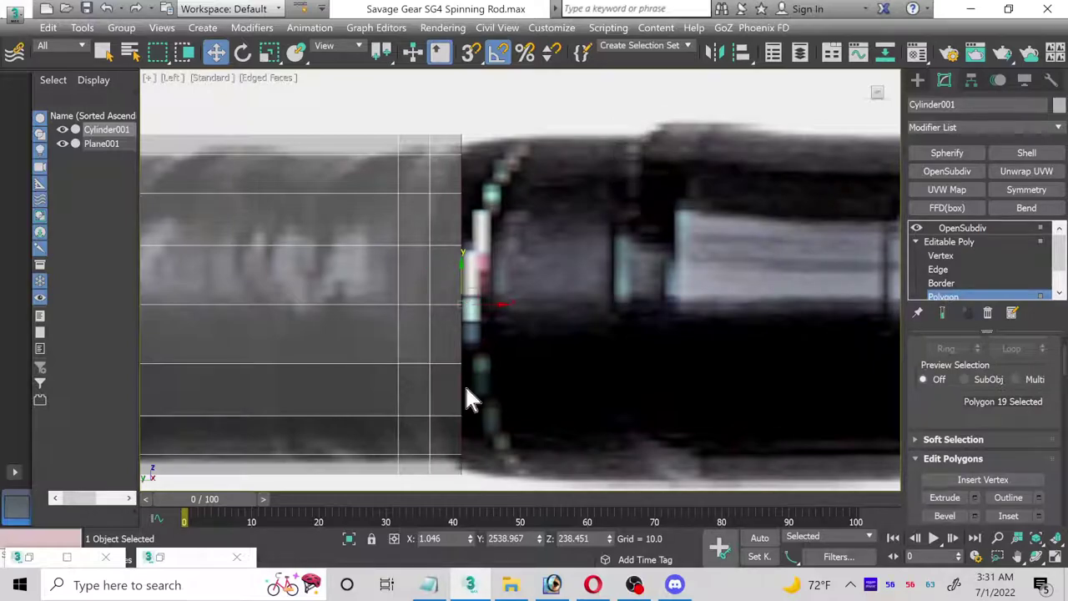
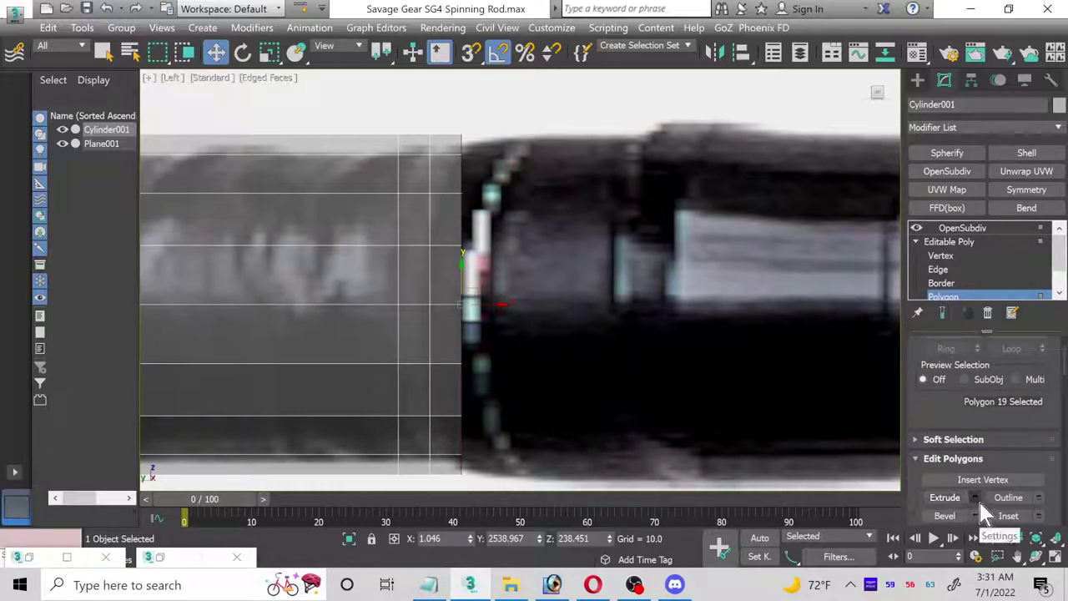
- Extrude the end cap a second time by the same height and move it back slightly near the reference's white ring
scroll(972, 505, down, 1)
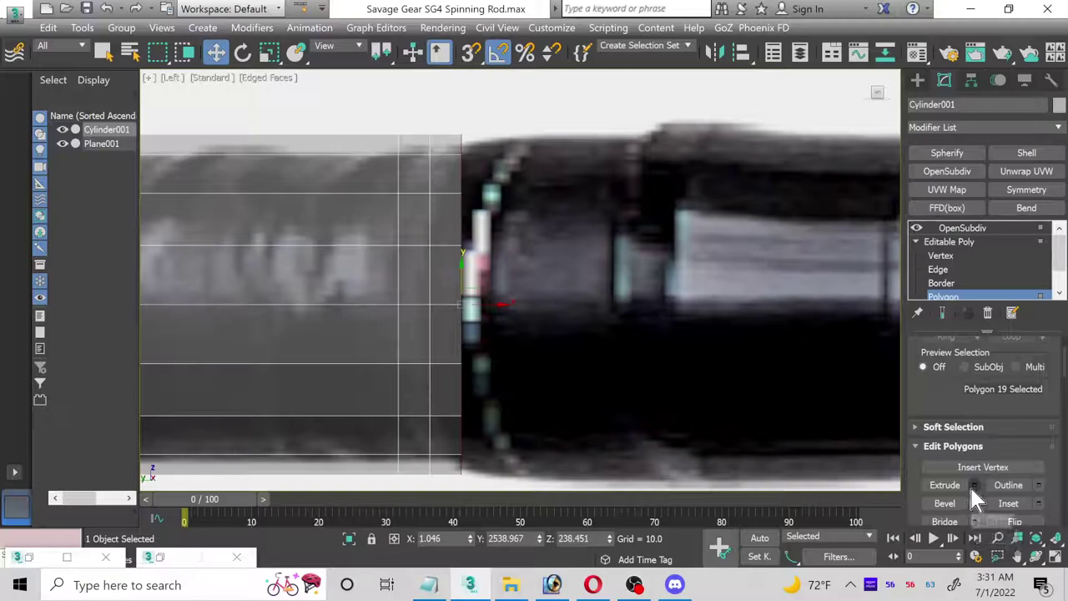
click(974, 485)
click(625, 198)
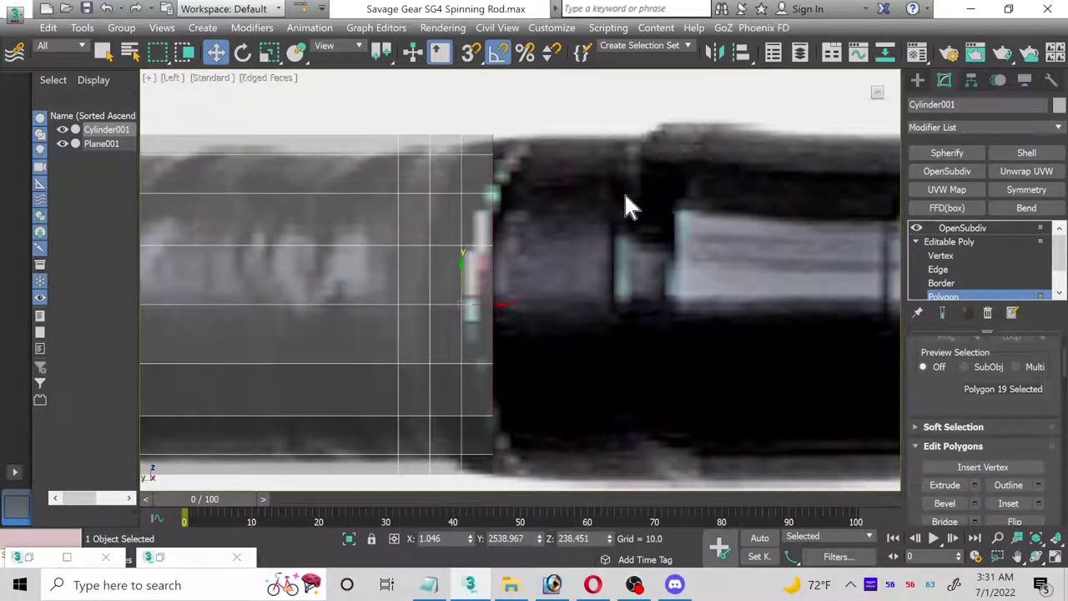
drag(517, 303, 510, 300)
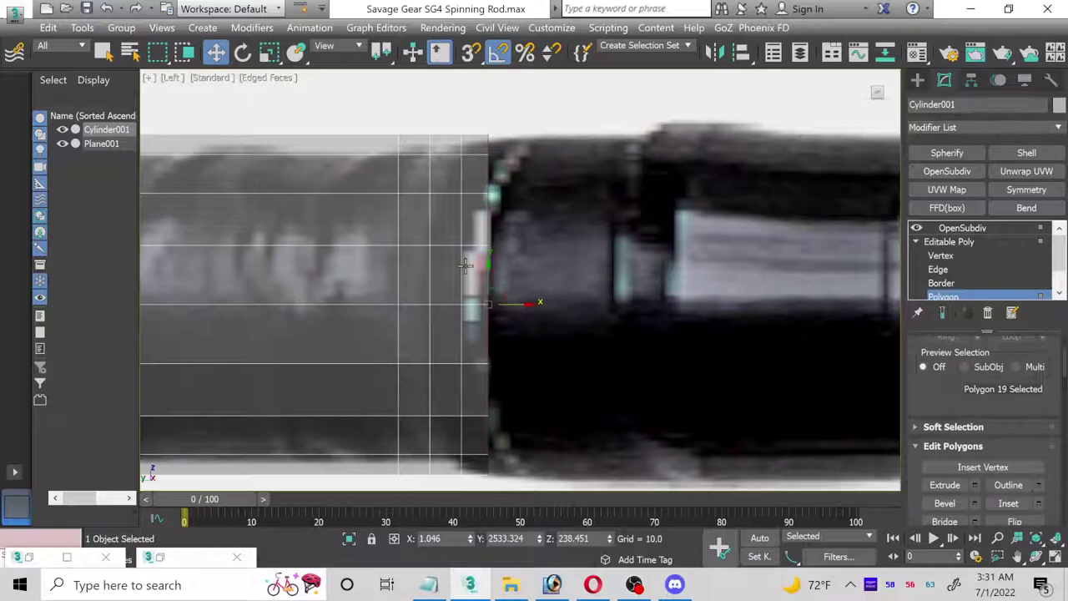
scroll(505, 296, down, 2)
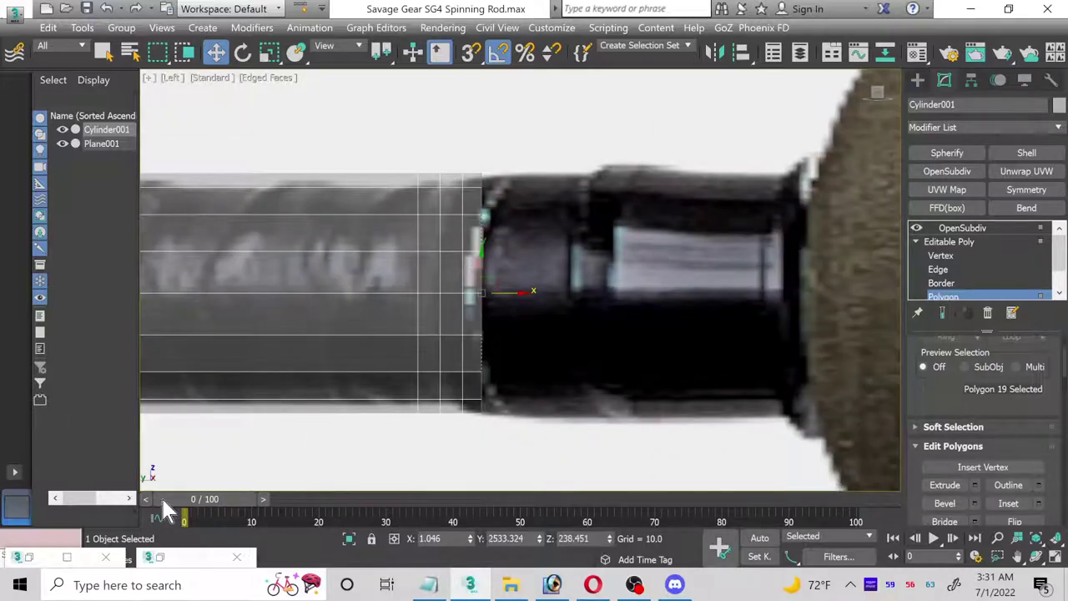
click(158, 557)
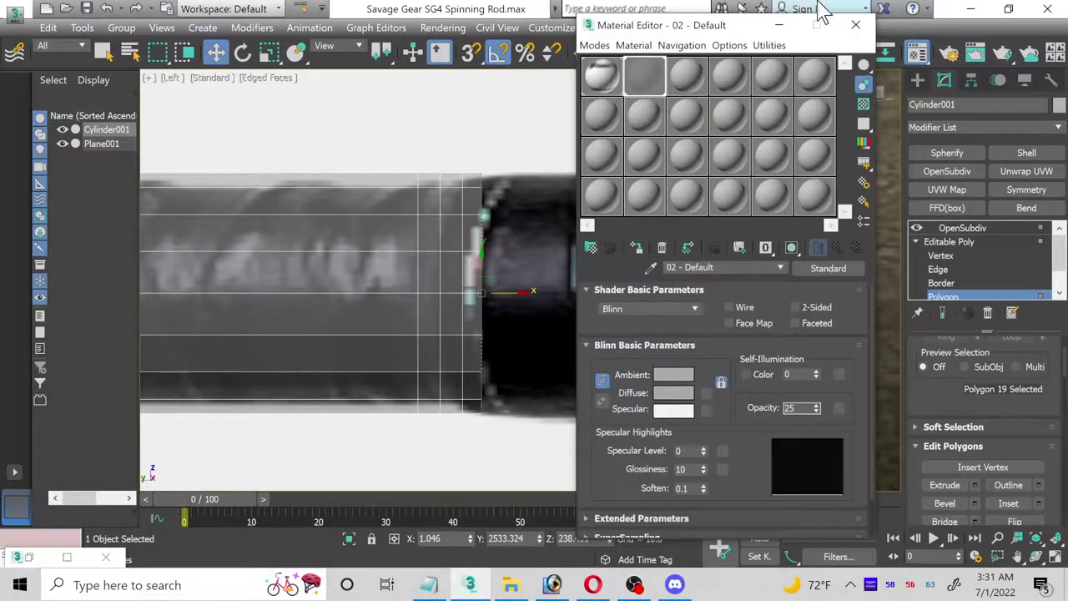
click(778, 25)
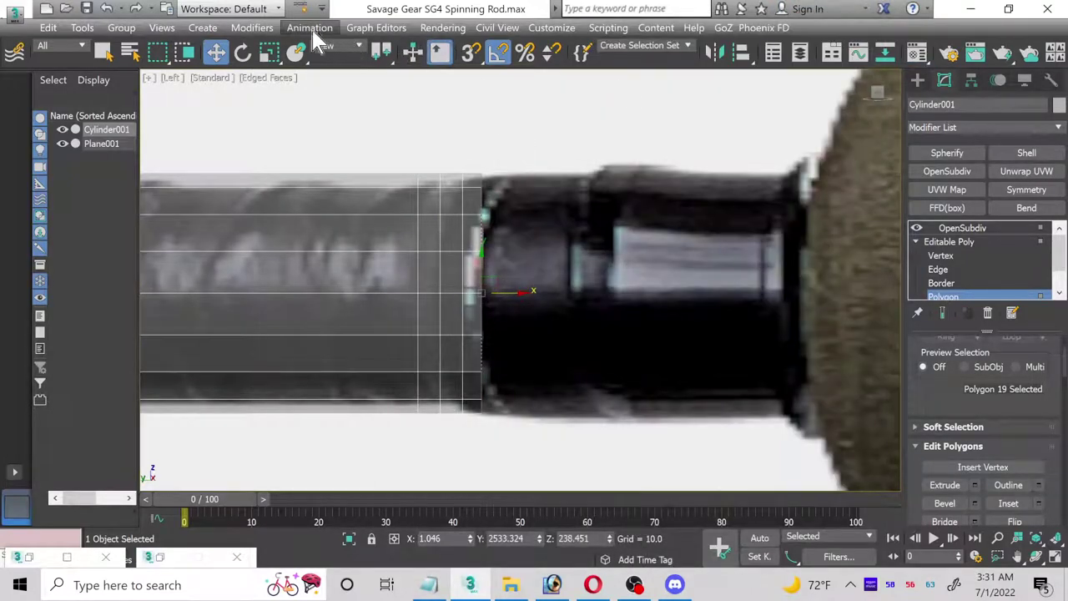
- View the image file sg4 drop shot specialist rods, examine where the wrapped shaft meets the black collar and white ring, and minimize it
click(443, 27)
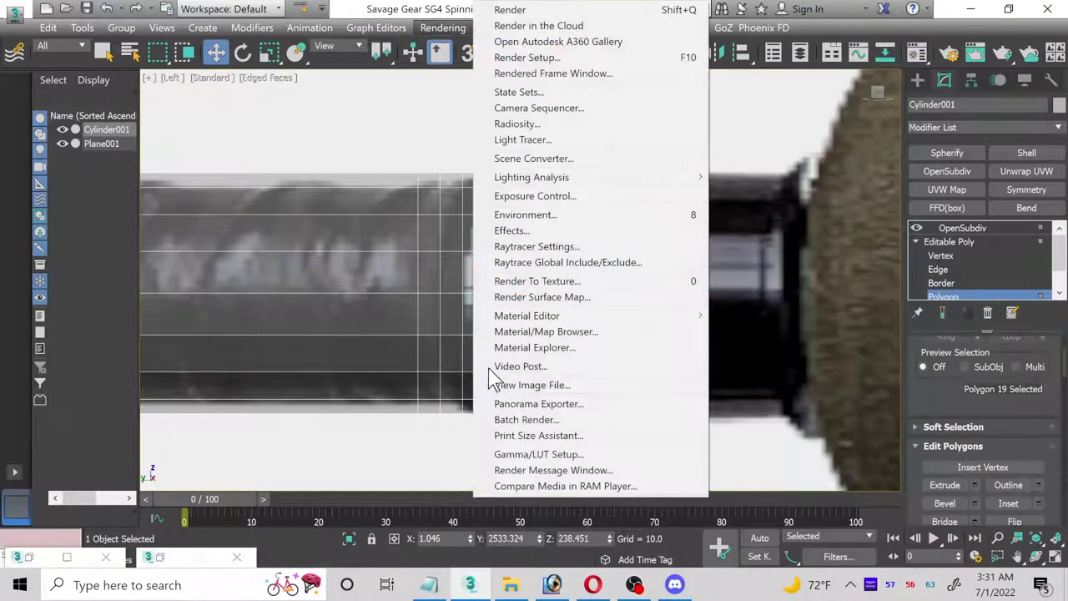
click(518, 386)
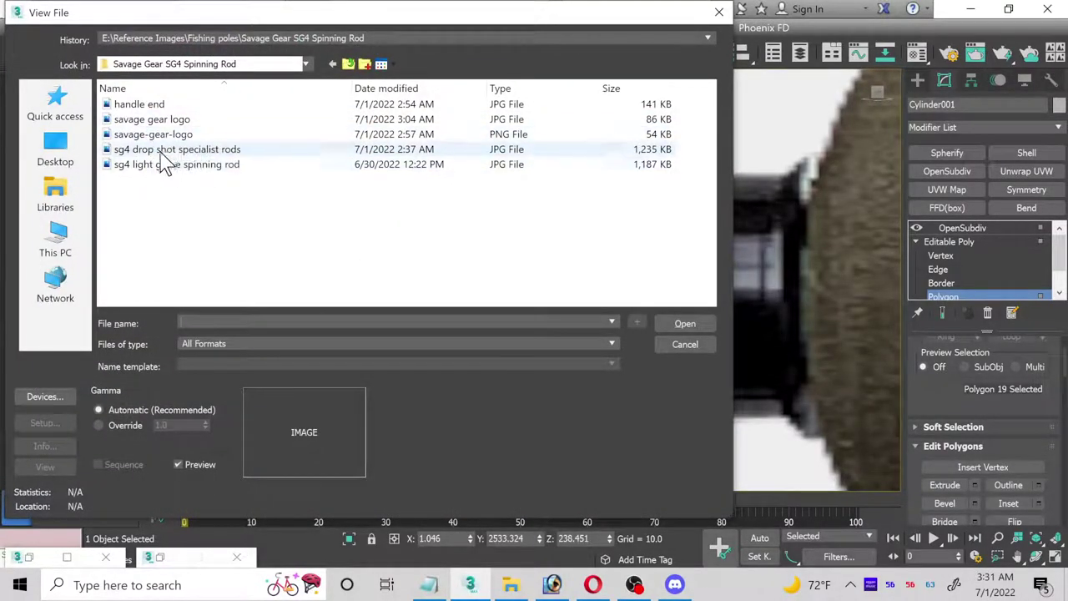
double_click(166, 153)
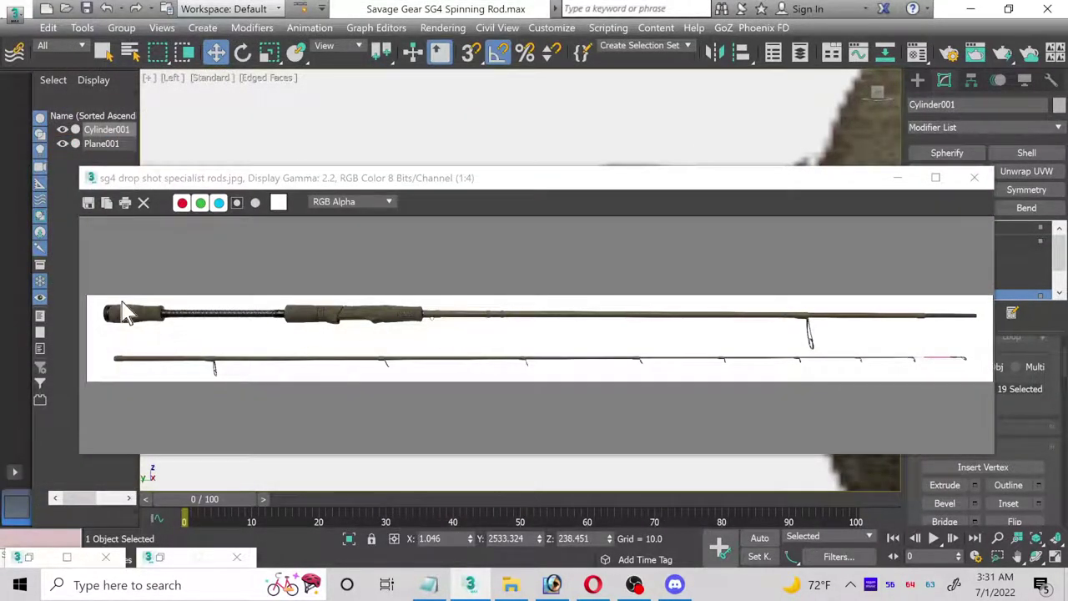
scroll(242, 315, up, 4)
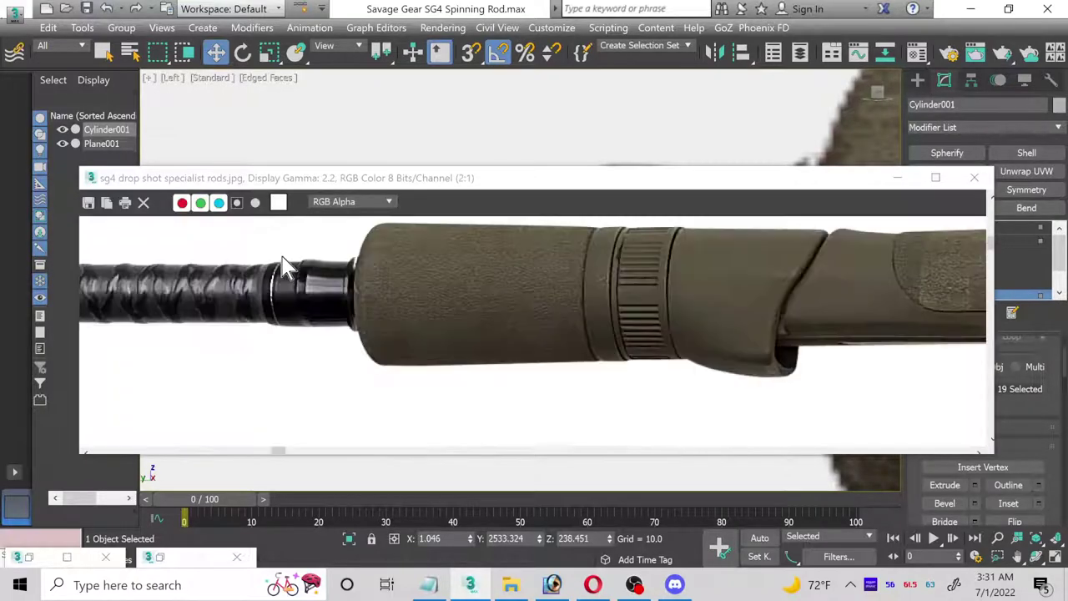
scroll(278, 274, up, 3)
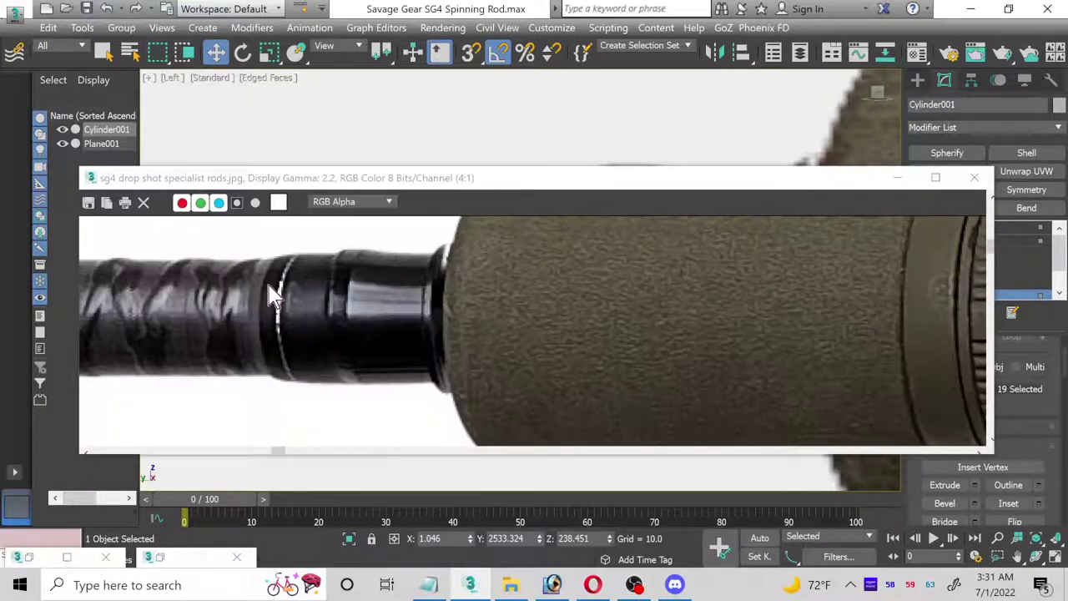
scroll(276, 271, up, 1)
scroll(276, 288, down, 1)
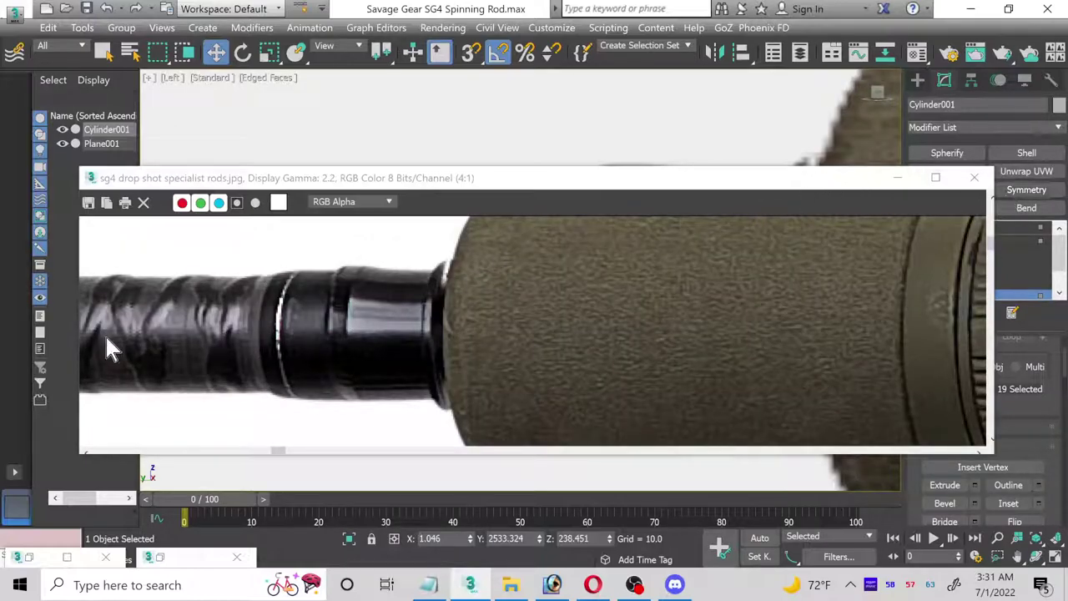
scroll(245, 364, up, 1)
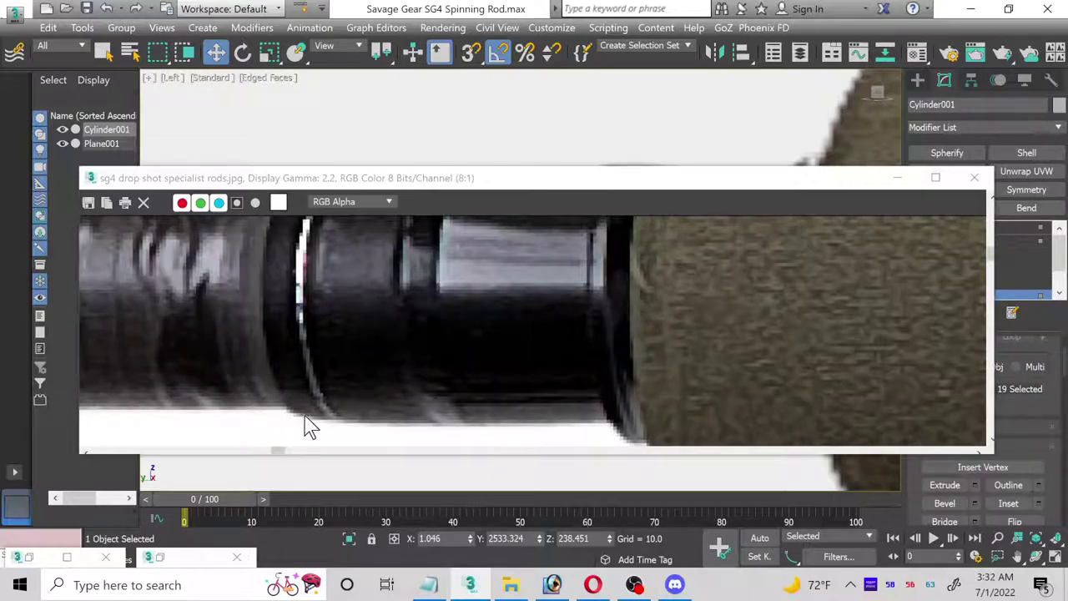
scroll(274, 301, down, 1)
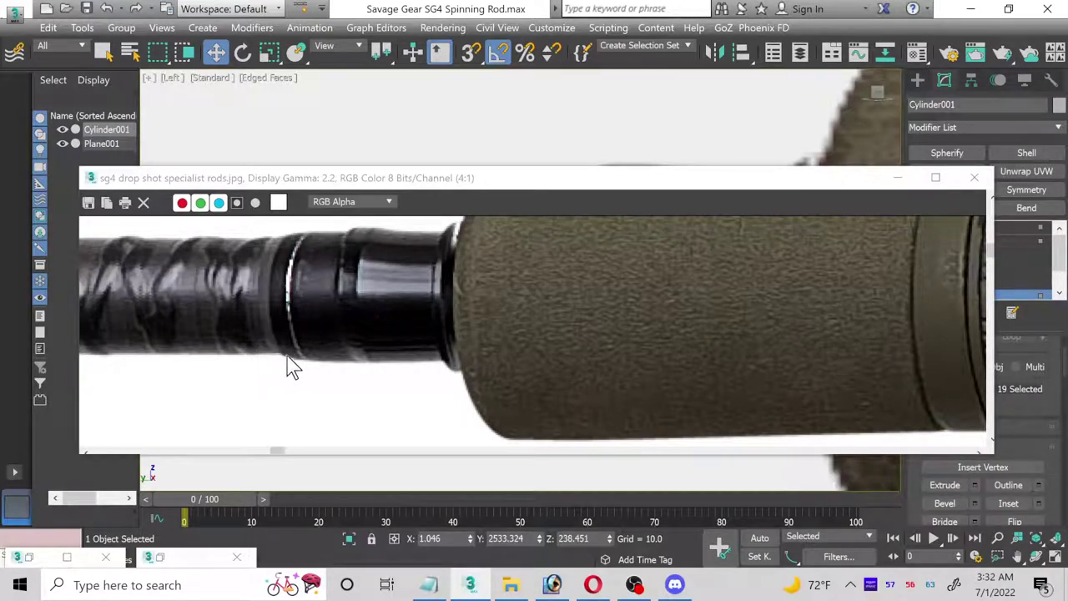
click(884, 181)
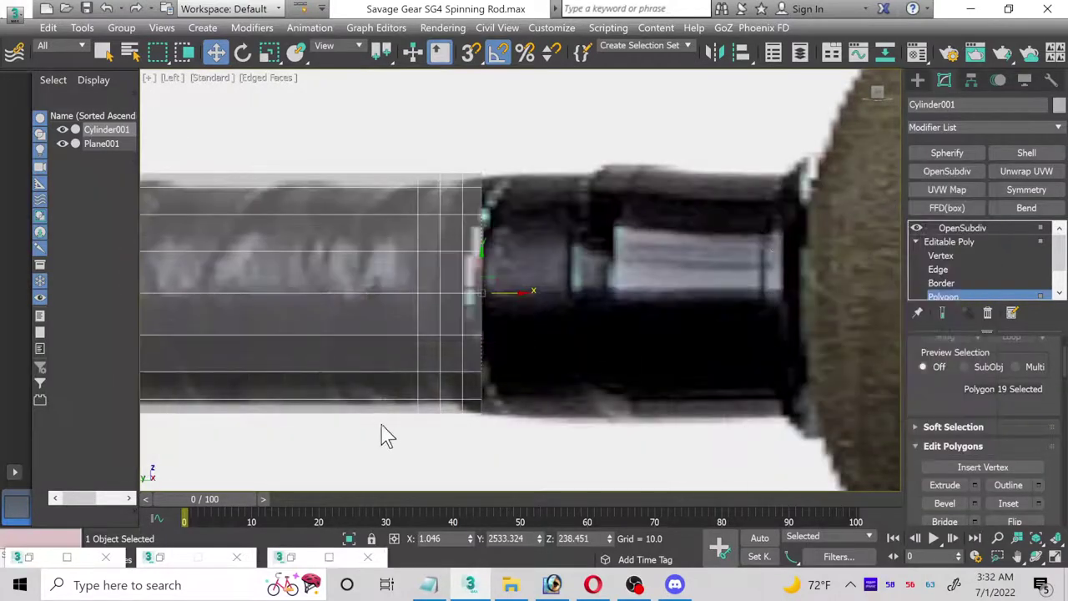
- Undo the end cap's second extrusion together with its move, and deselect the cap
scroll(949, 274, down, 1)
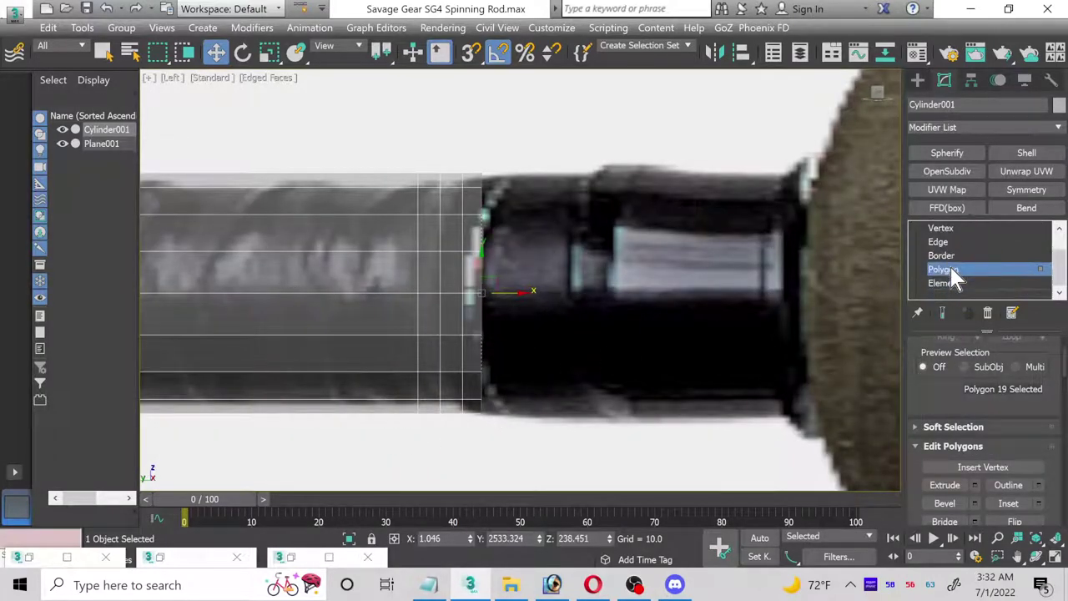
click(468, 163)
key(ctrl+z)
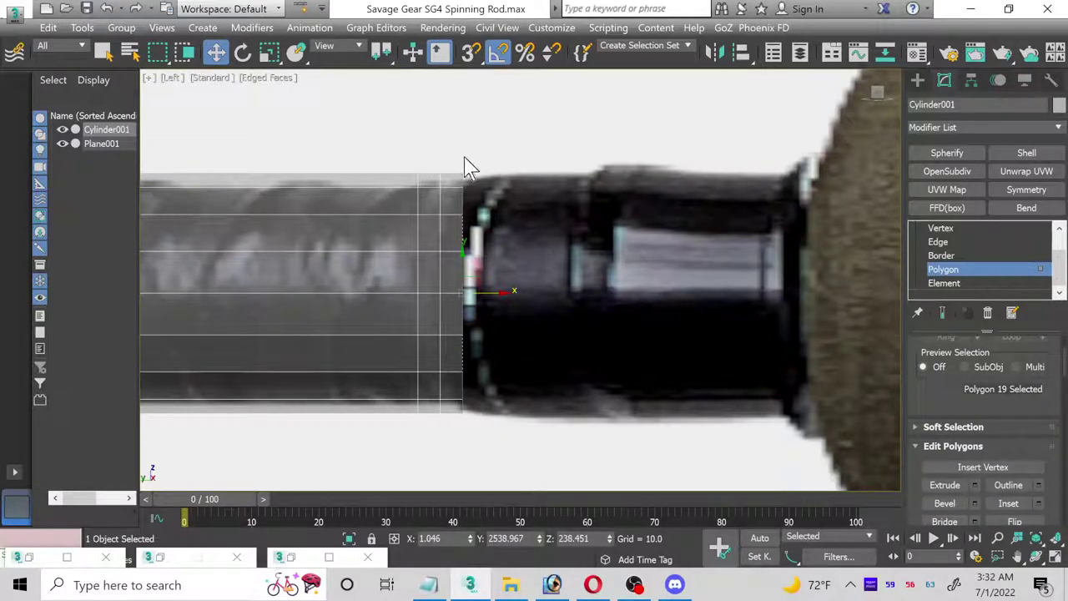
click(470, 167)
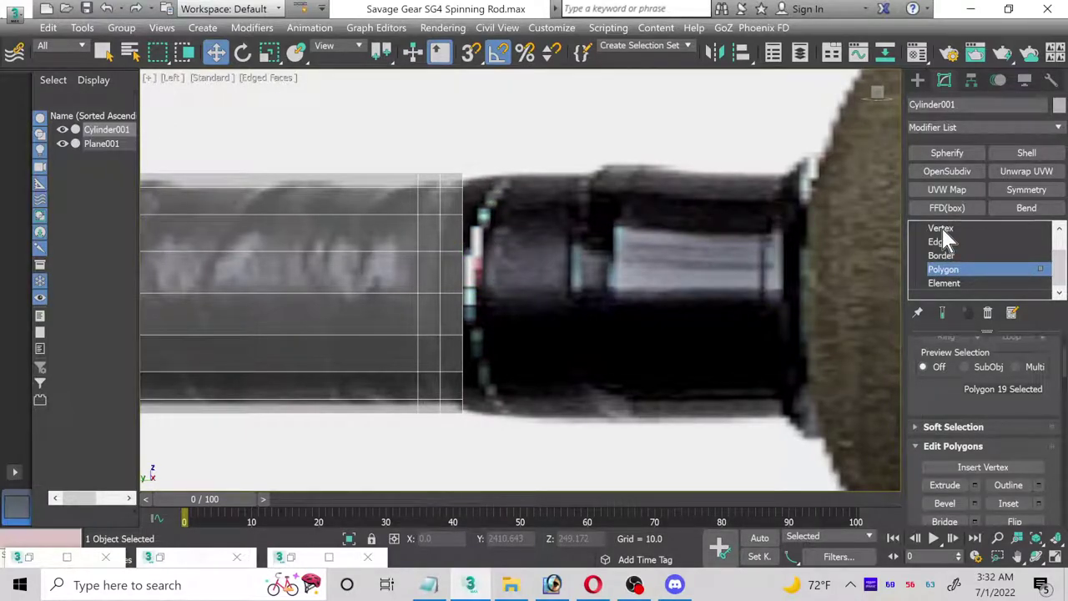
- Extrude the shaft's end cap polygon outward once more with a height of 6.601, without shifting it back
click(48, 27)
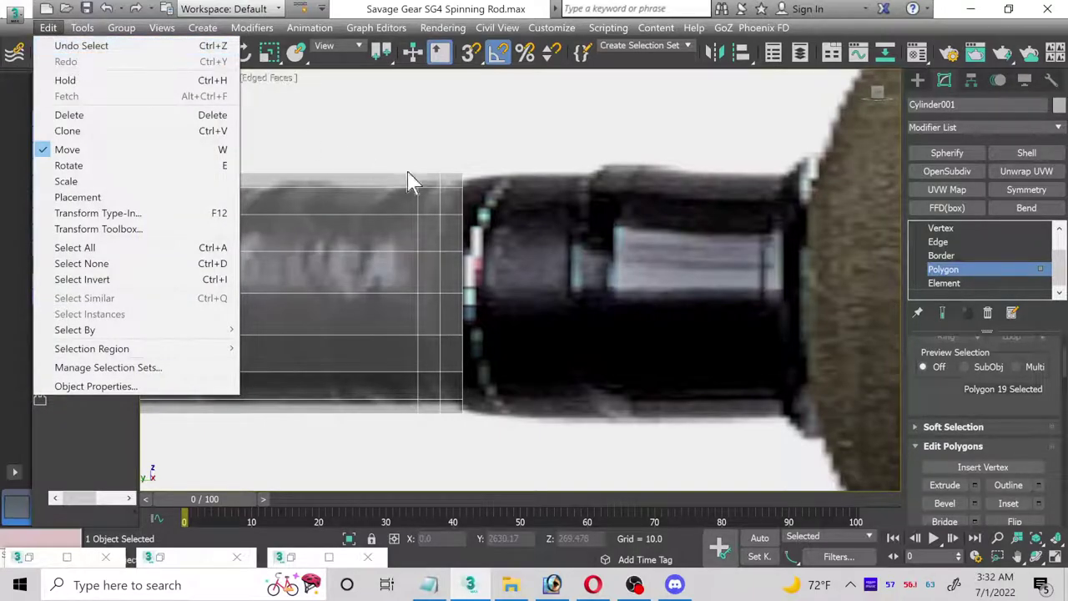
click(415, 201)
drag(477, 148, 453, 429)
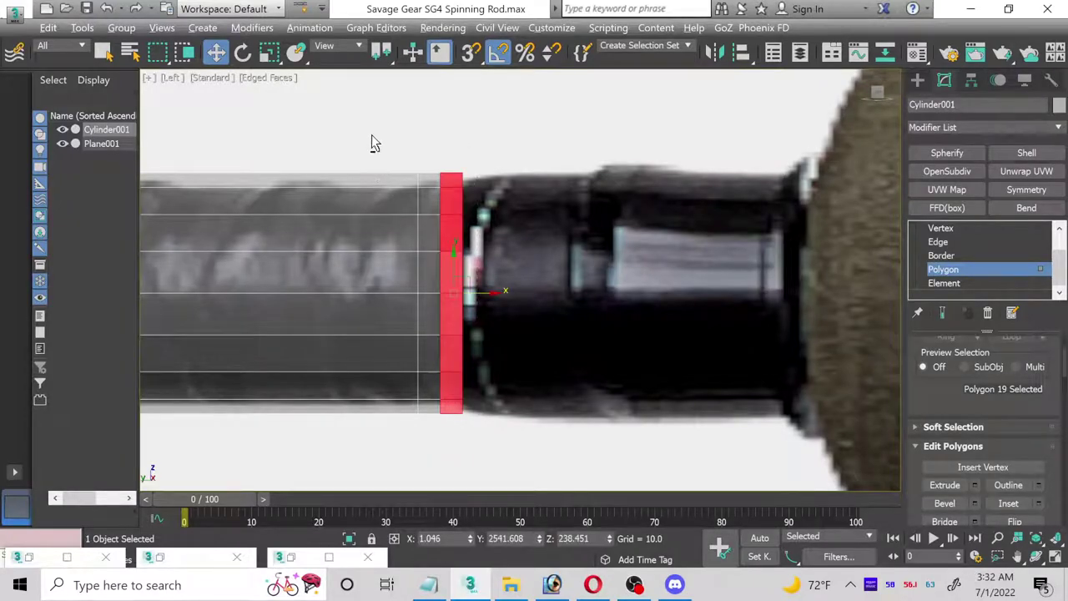
click(974, 485)
click(624, 198)
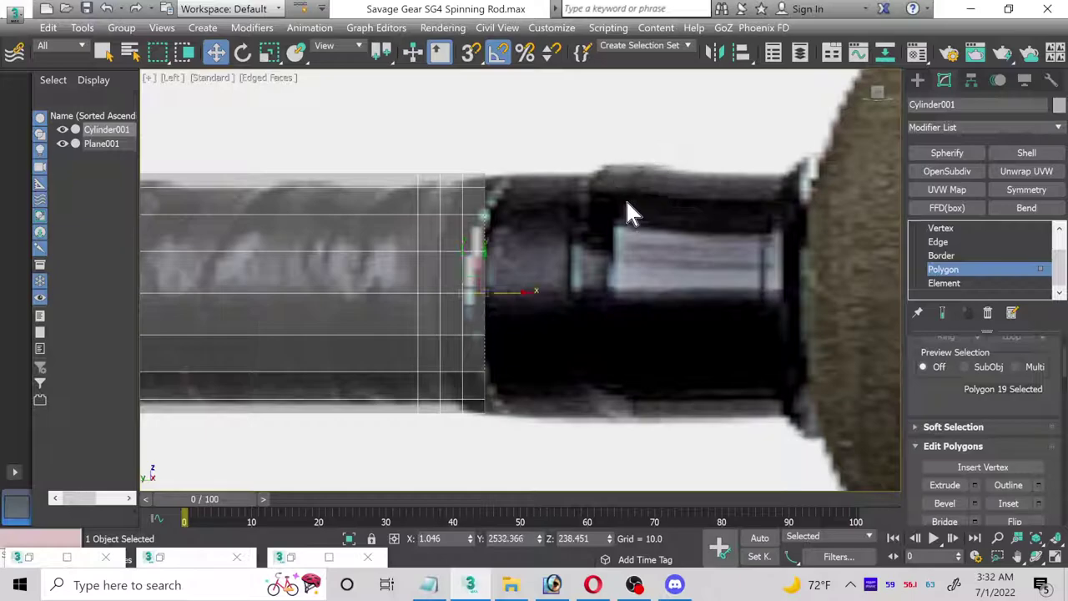
- Select only the side polygons of the newly extruded end segment and extrude them outward with a height of 2.391
drag(474, 150, 486, 461)
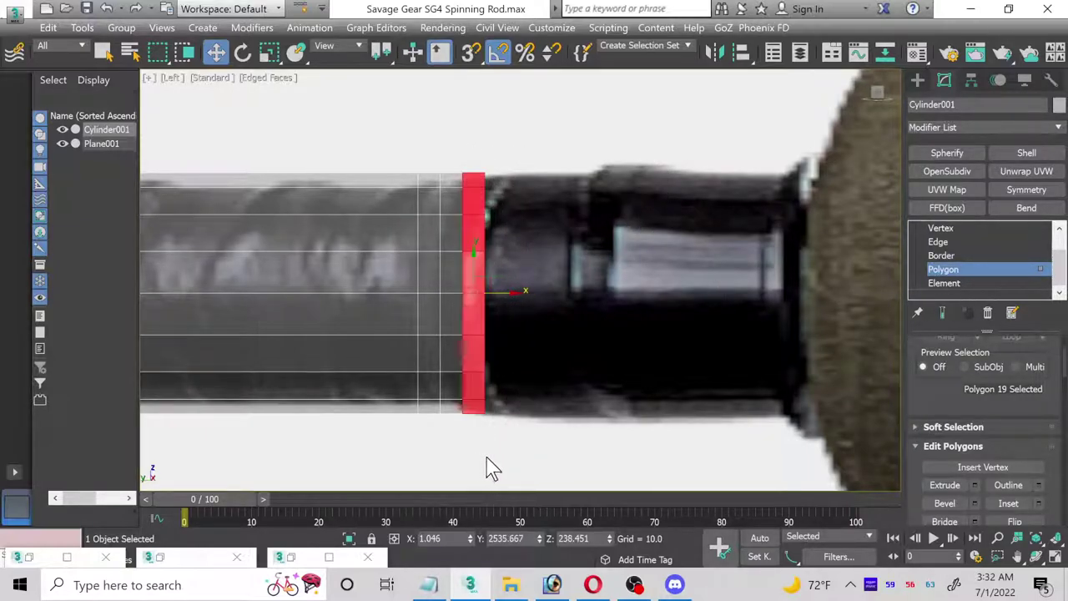
click(975, 484)
drag(626, 179, 630, 195)
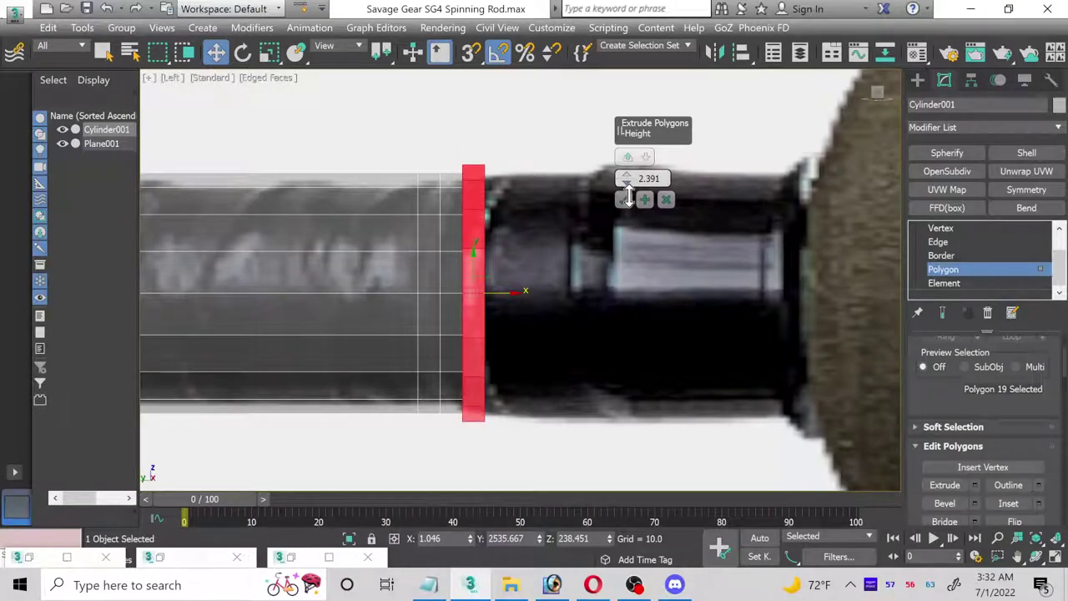
click(626, 200)
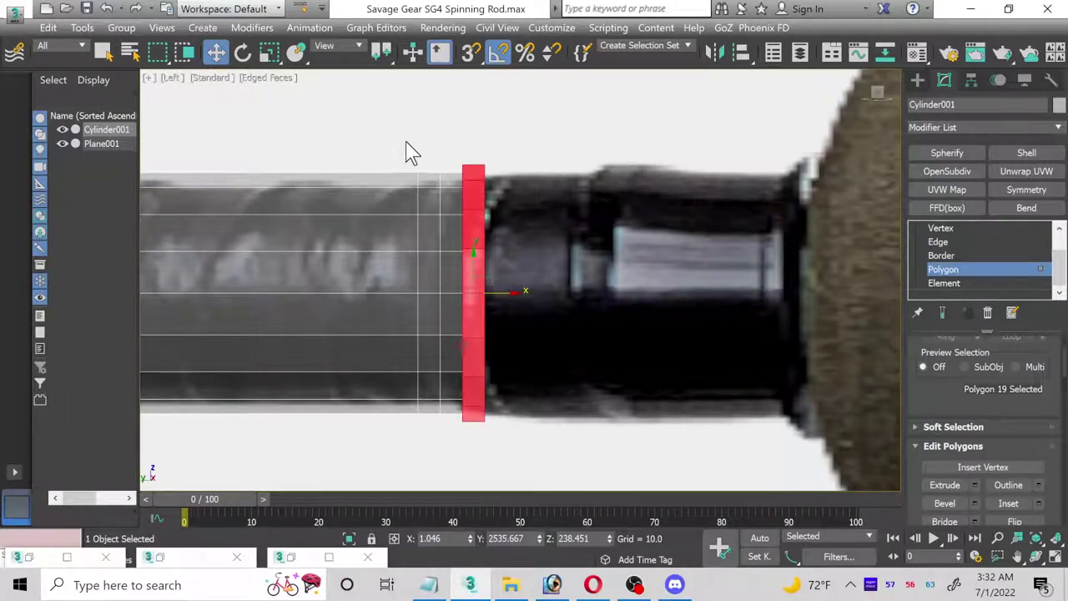
click(467, 448)
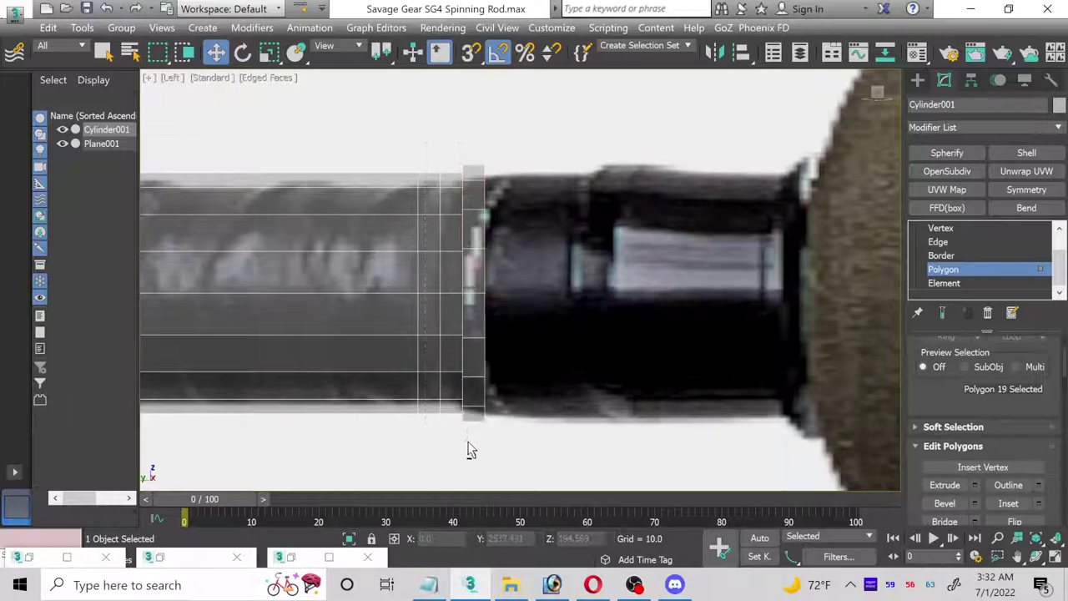
- In the Perspective view, select the end cap polygon, grow the selection to its surrounding rim, and delete those polygons
click(1055, 557)
click(736, 451)
click(1055, 556)
click(1037, 539)
scroll(501, 350, up, 6)
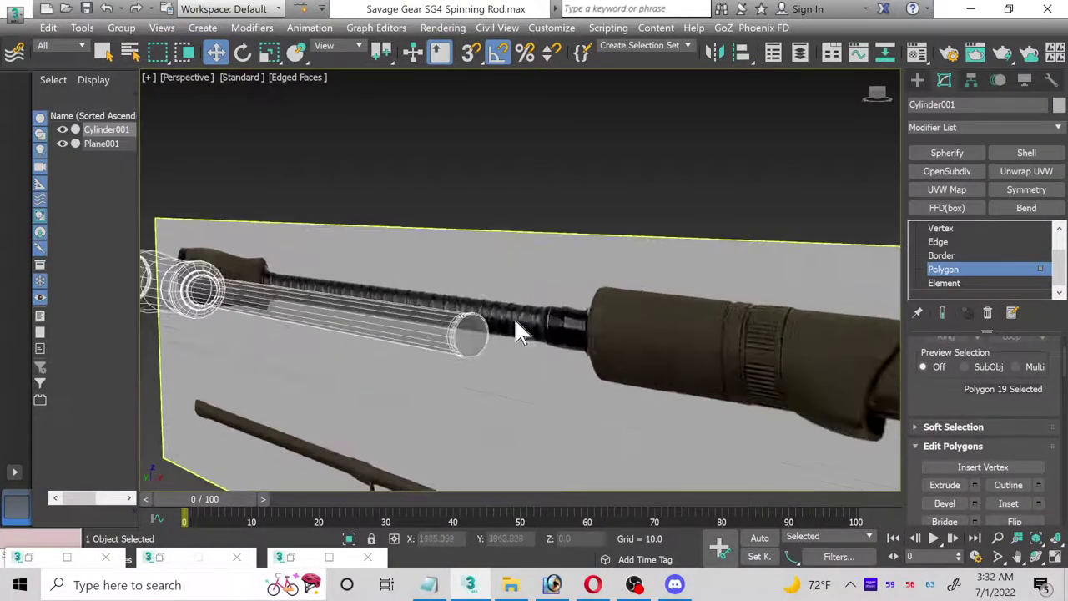
scroll(517, 331, up, 6)
click(439, 263)
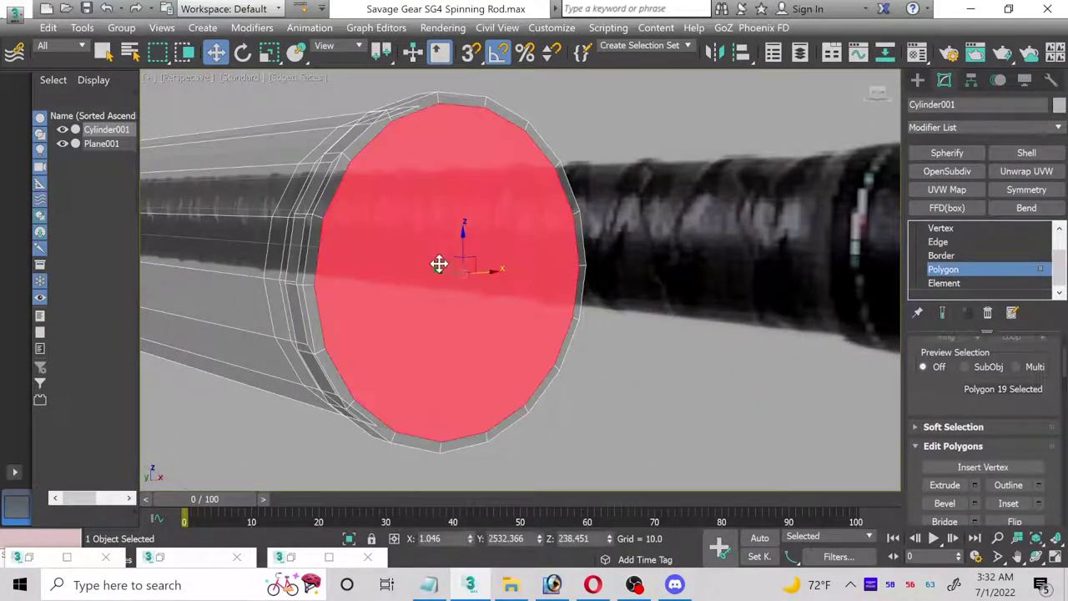
ctrl+click(953, 240)
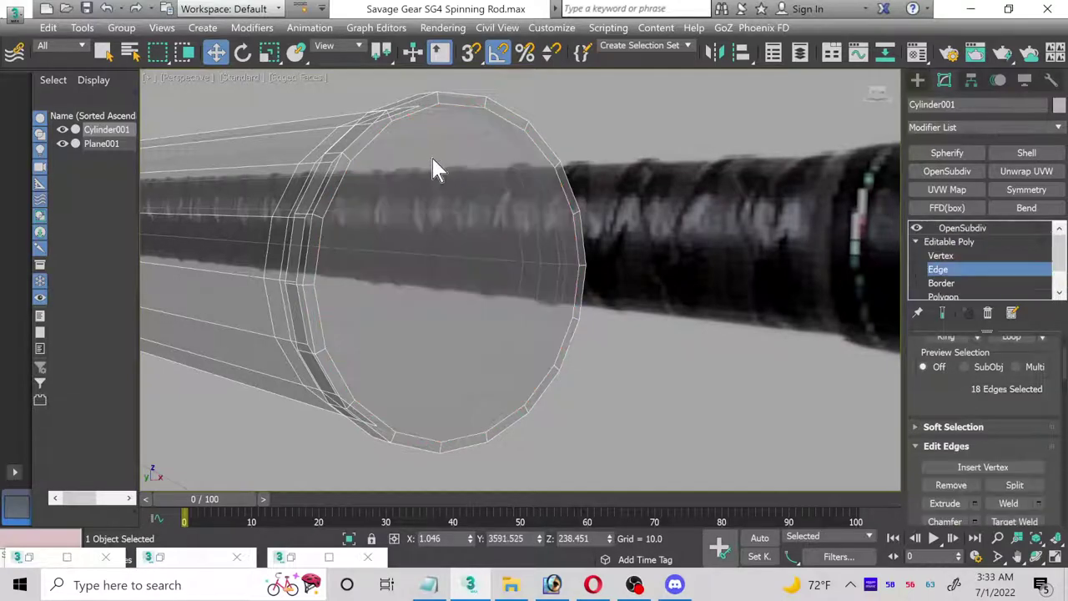
ctrl+click(946, 294)
scroll(1042, 376, up, 3)
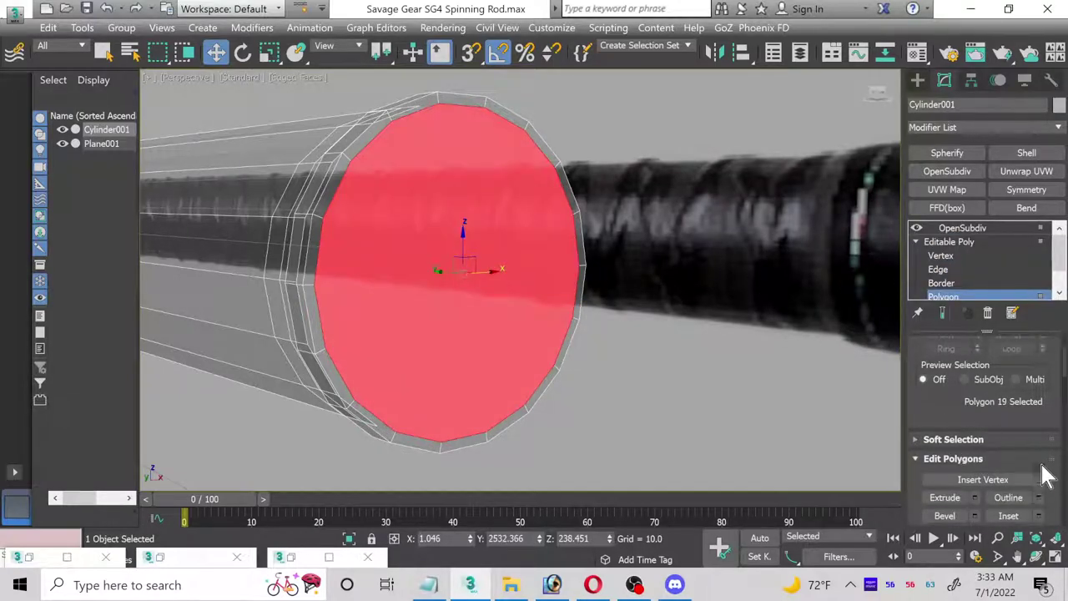
click(1039, 384)
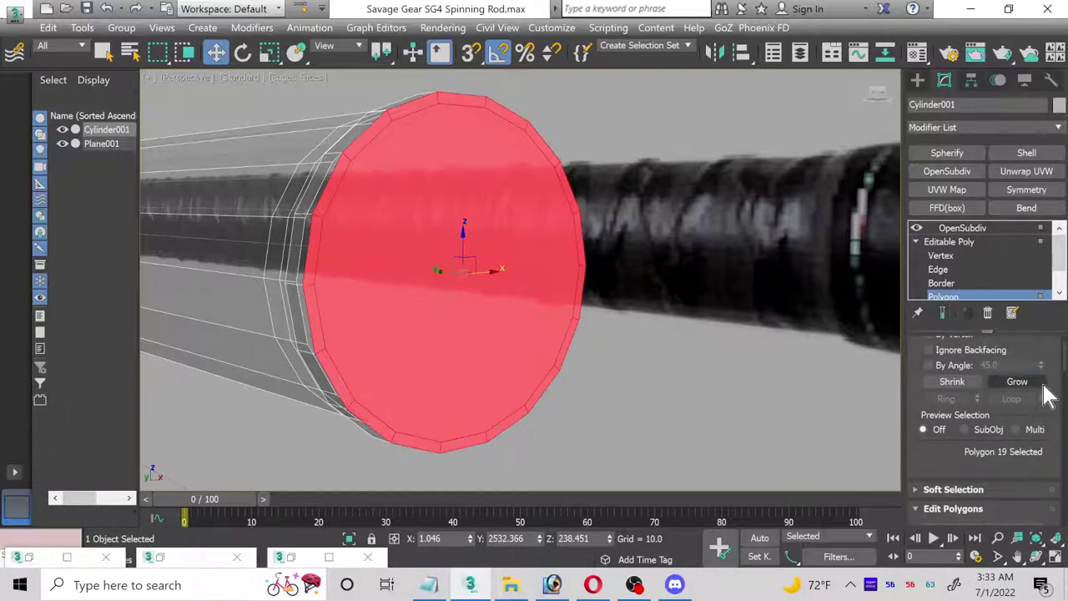
key(Delete)
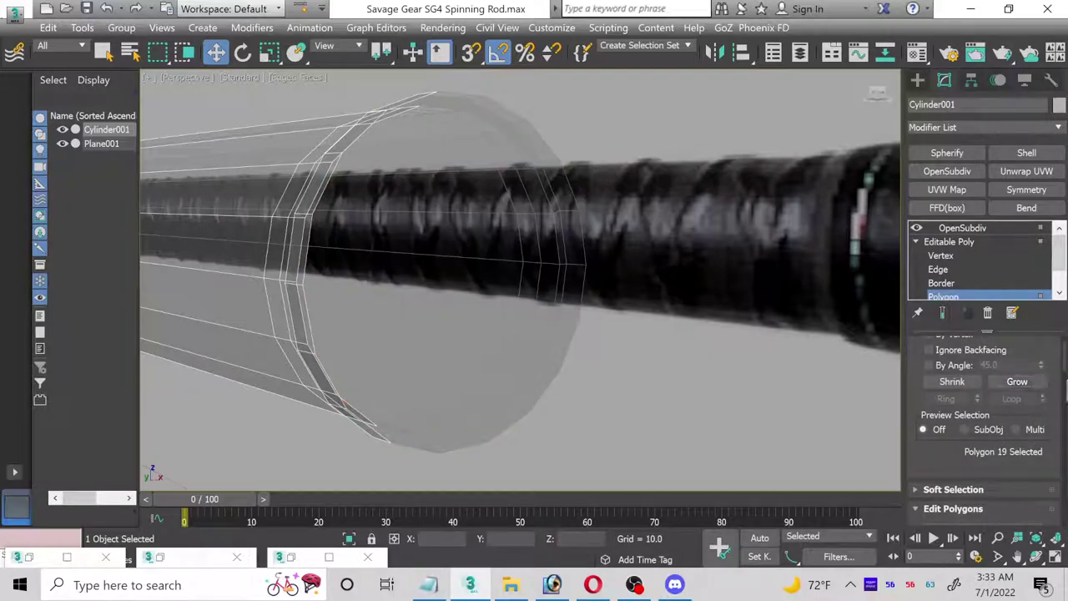
- Cap the open border at the shaft's end with a single polygon and select that new polygon
click(951, 283)
click(357, 136)
scroll(1057, 453, down, 3)
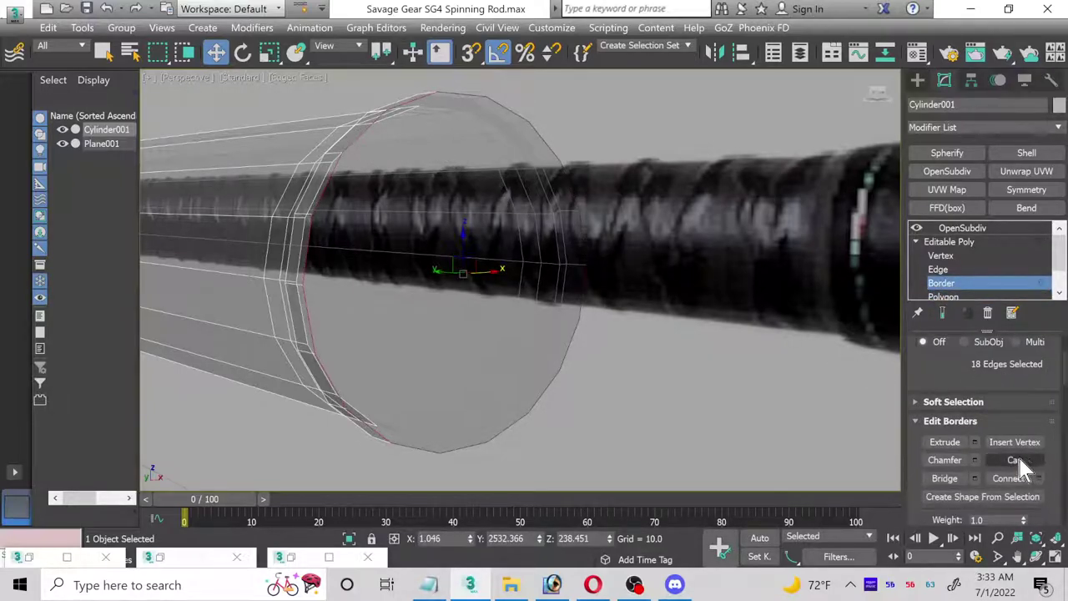
click(1019, 460)
click(965, 283)
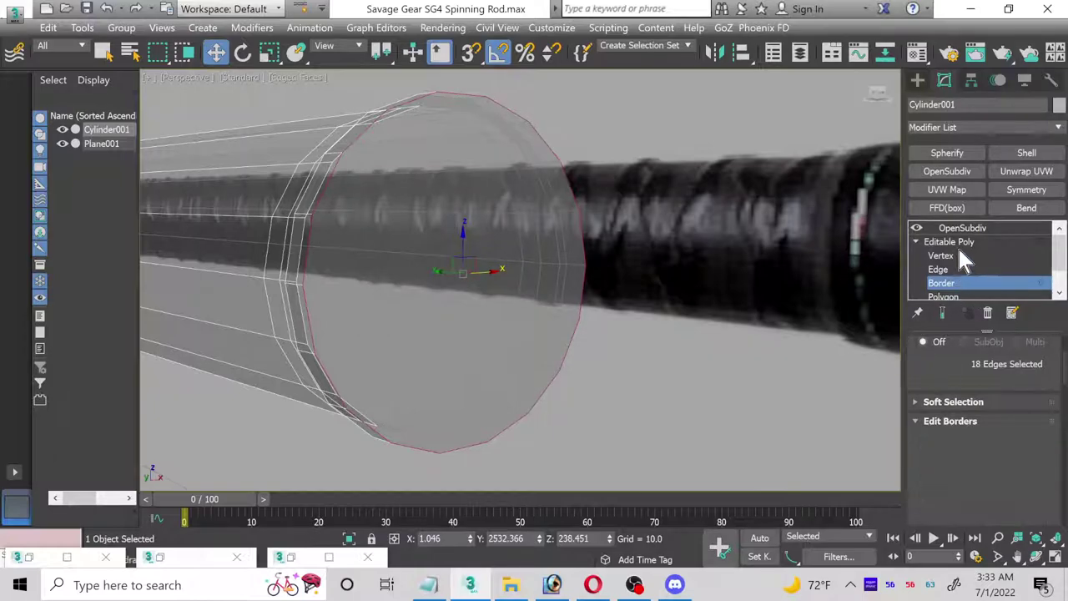
click(466, 221)
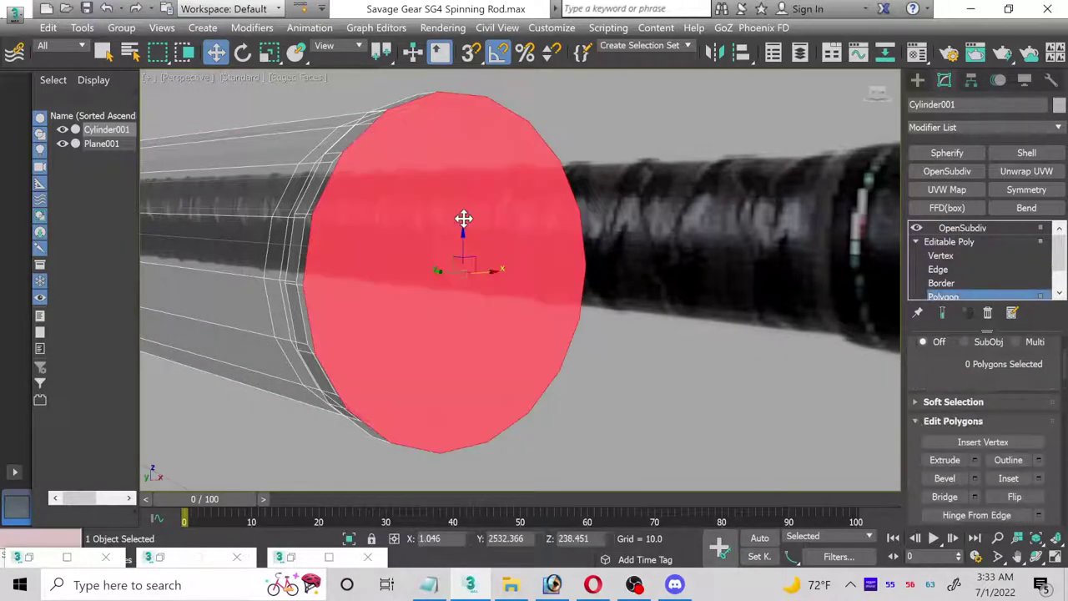
- In the Left view, extrude the new cap by 2.391 and move it along the axis to the black collar's first groove
click(1056, 558)
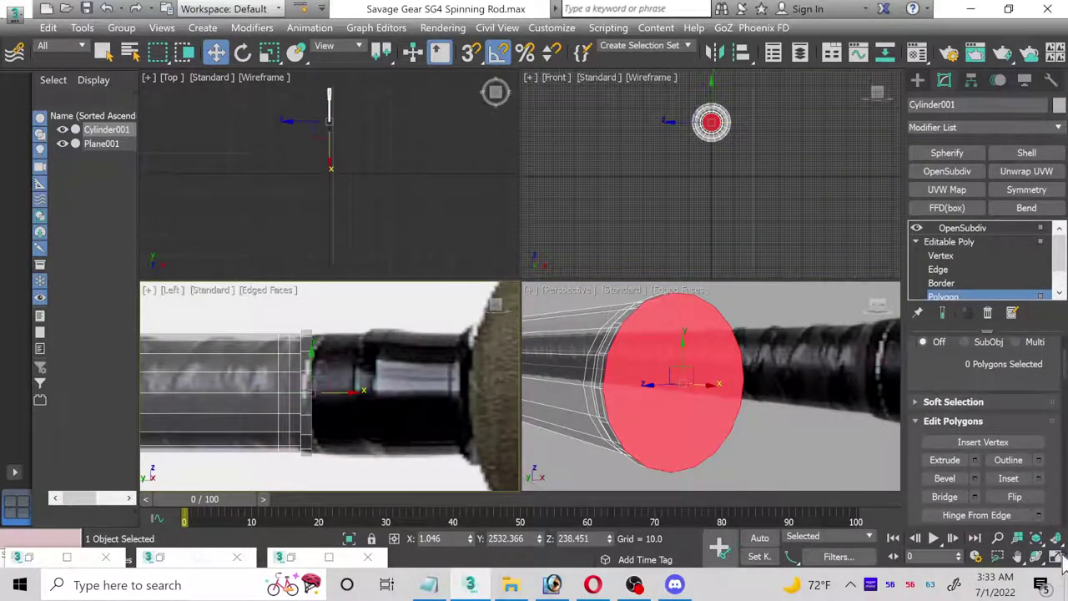
click(1056, 558)
scroll(483, 337, up, 2)
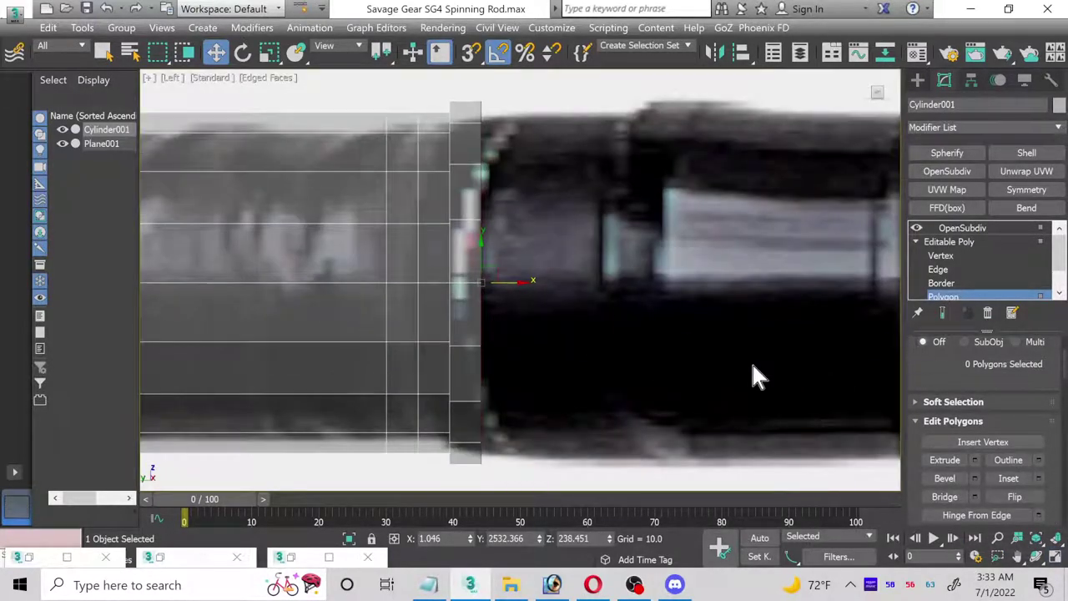
scroll(579, 393, down, 3)
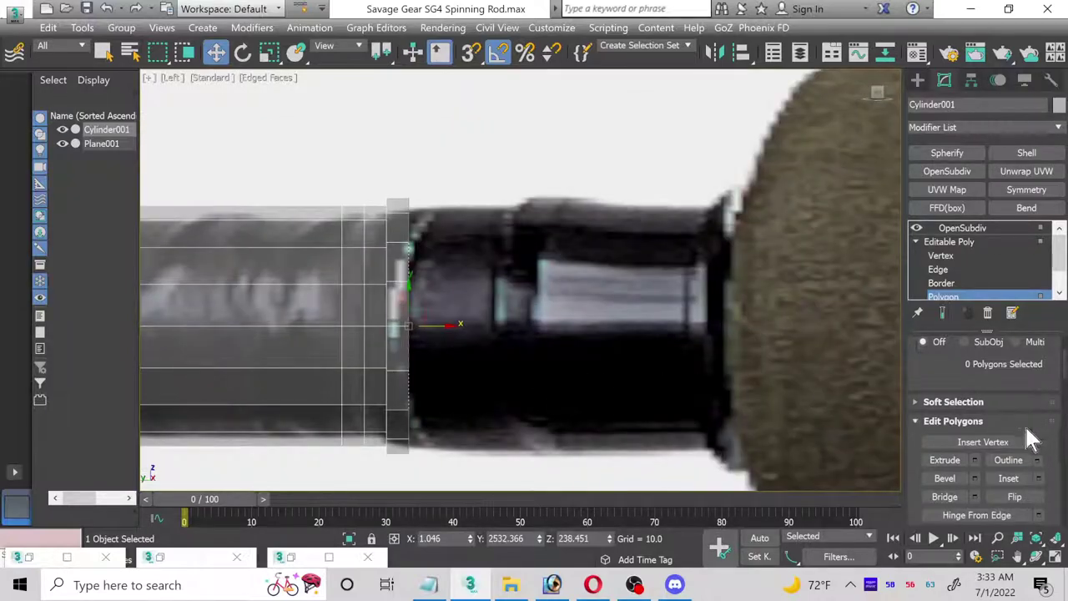
click(975, 460)
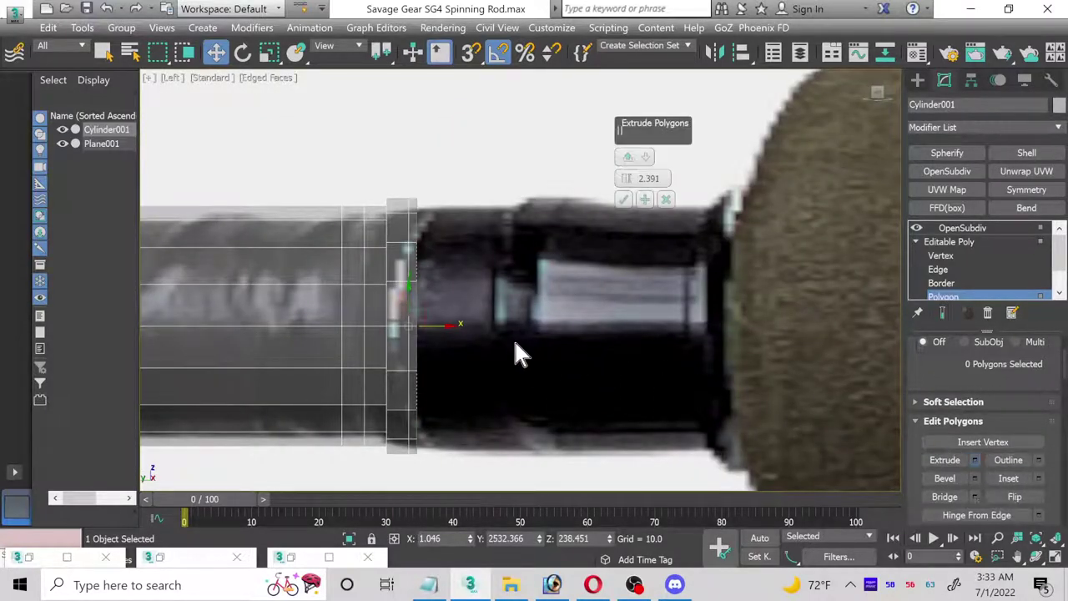
click(624, 199)
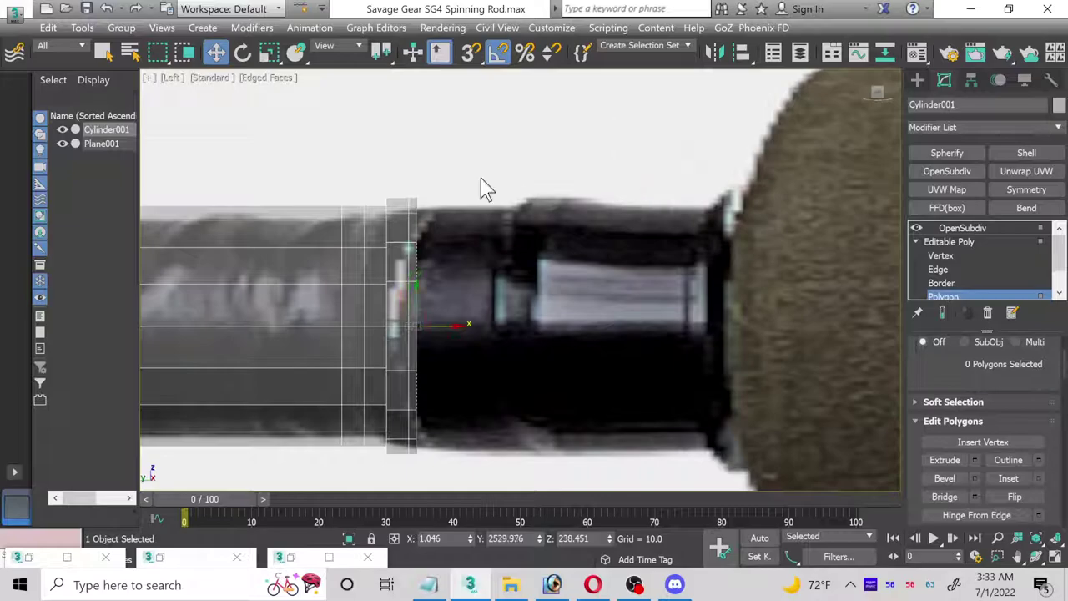
drag(451, 326, 528, 320)
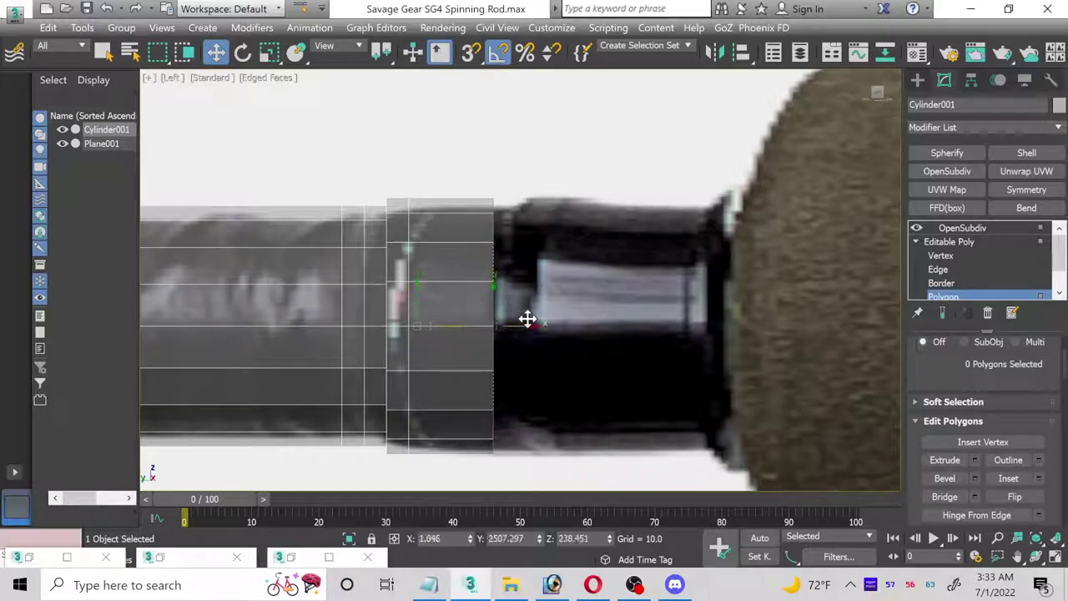
- Extrude the cap by 2.391 at the groove and move it along the collar to just before the foregrip
click(974, 459)
click(626, 201)
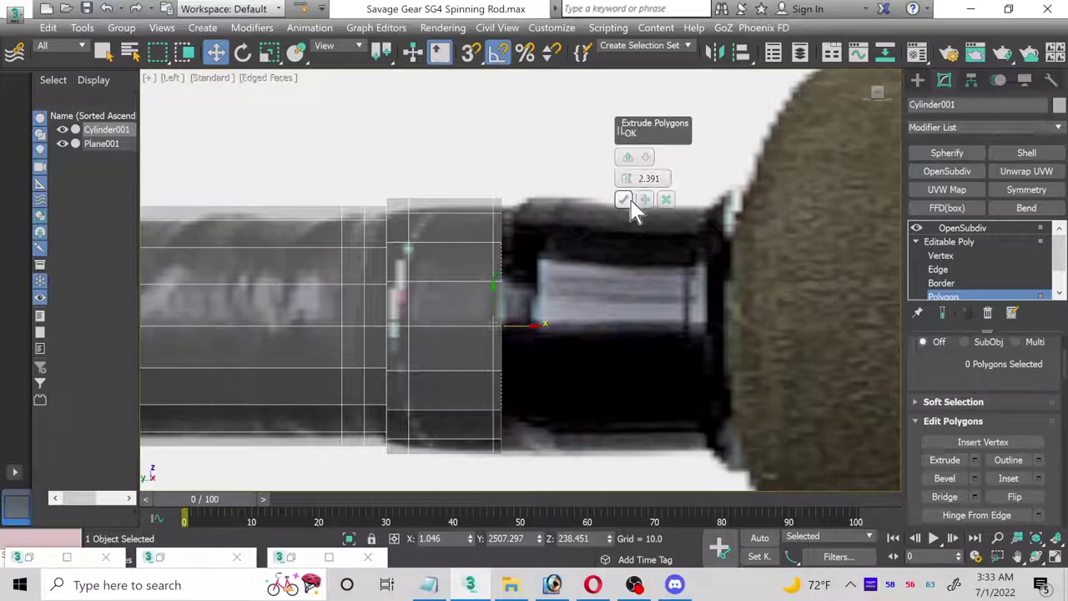
scroll(508, 335, up, 2)
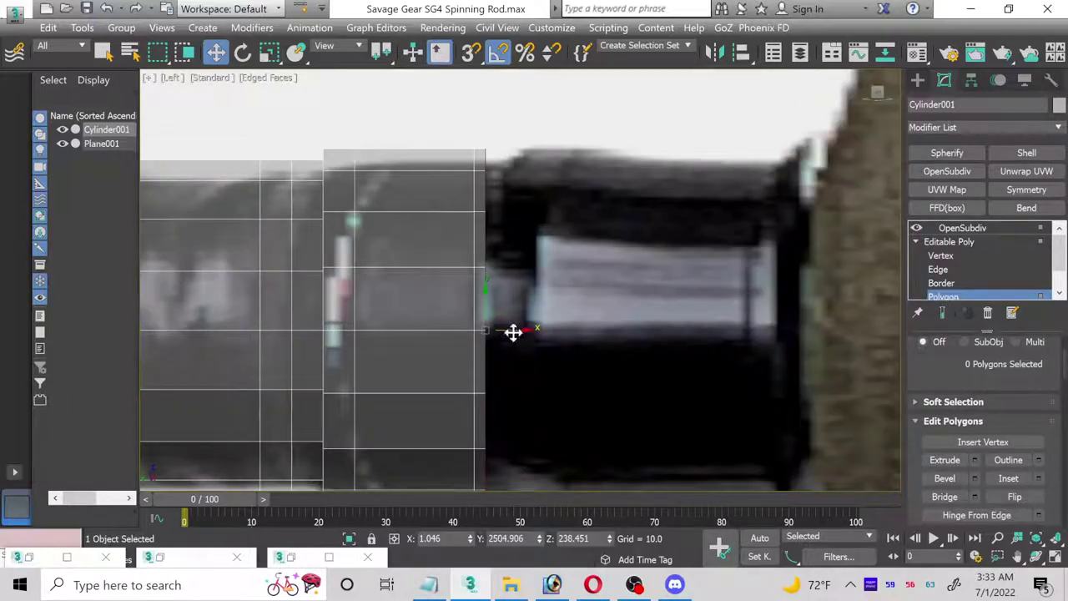
drag(528, 327, 582, 325)
scroll(667, 336, down, 2)
middle_drag(667, 335, 393, 325)
drag(425, 309, 563, 318)
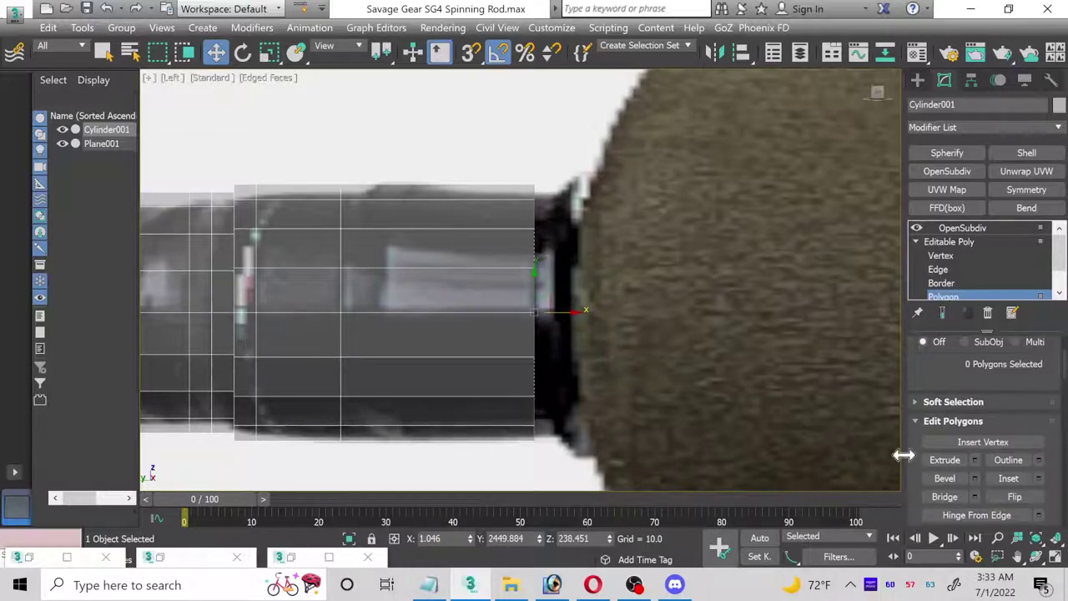
- Extrude the cap by another 2.391 and move it about 5 units closer to the dark ring at the foregrip
click(974, 460)
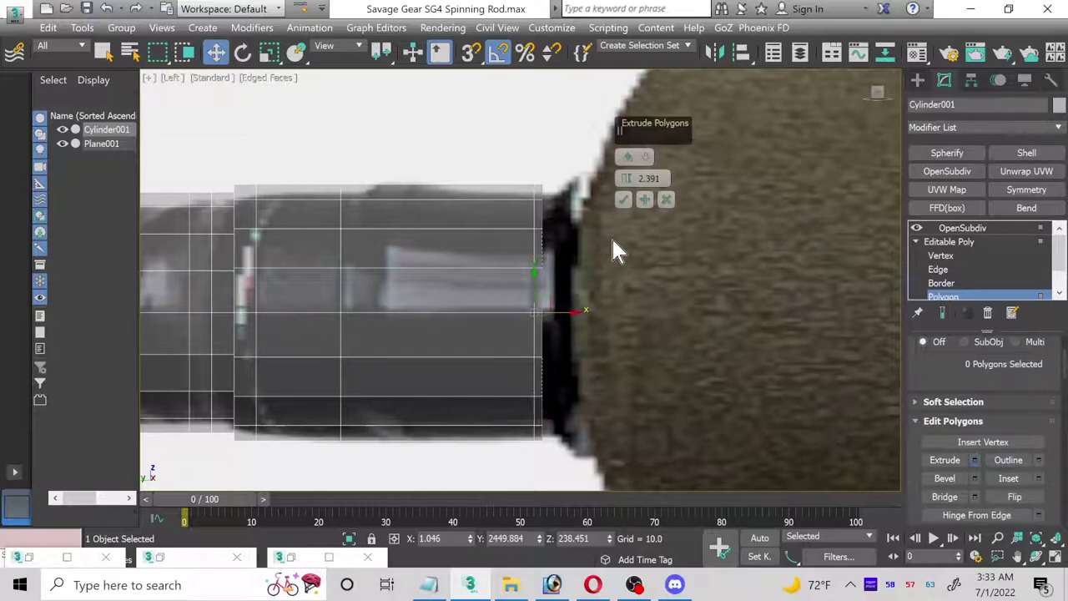
click(624, 201)
drag(577, 315, 593, 313)
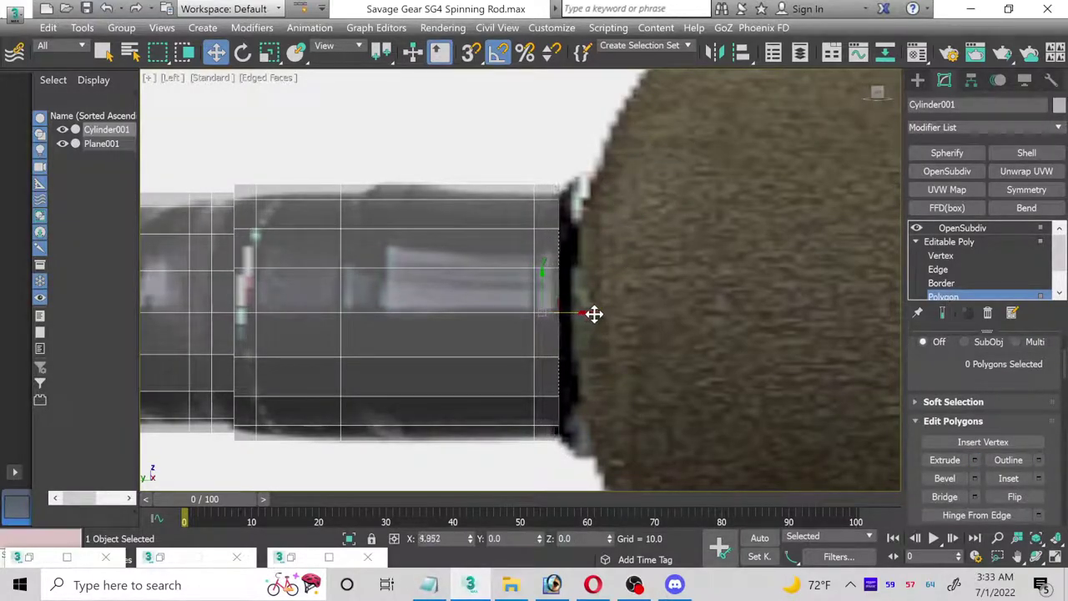
- Scale the cap up slightly in the Front view so the collar's end flares toward the foregrip, and return to the Left view
click(267, 53)
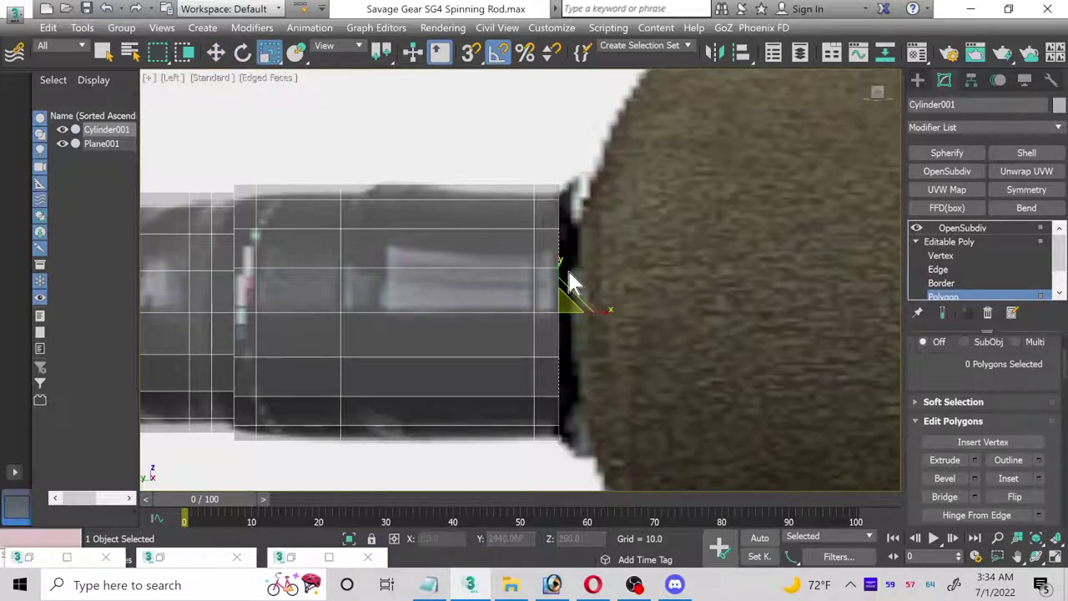
click(1055, 556)
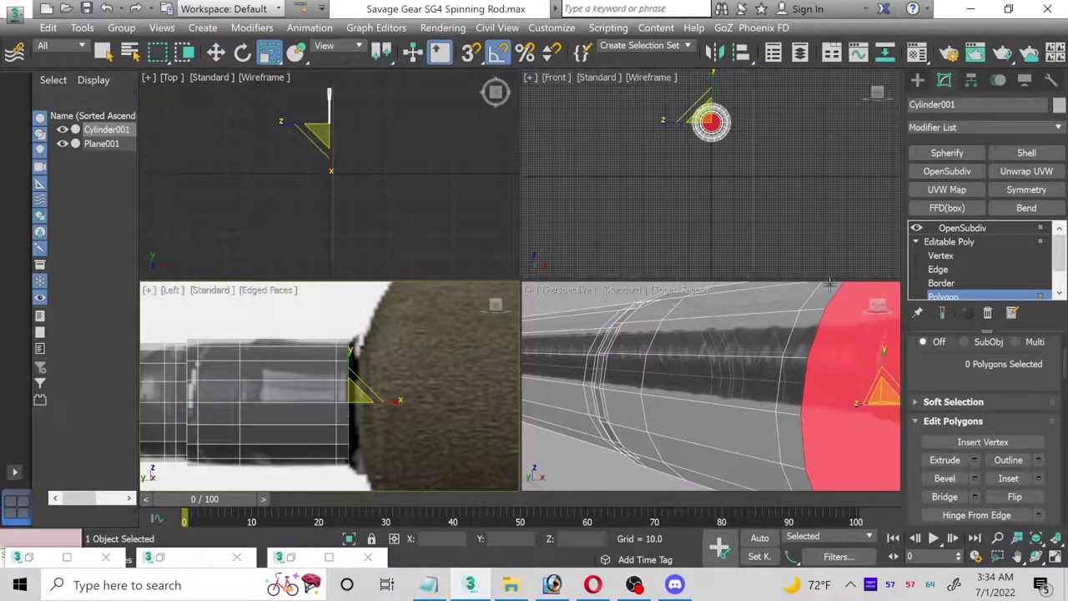
click(728, 139)
scroll(704, 119, up, 6)
scroll(709, 117, up, 4)
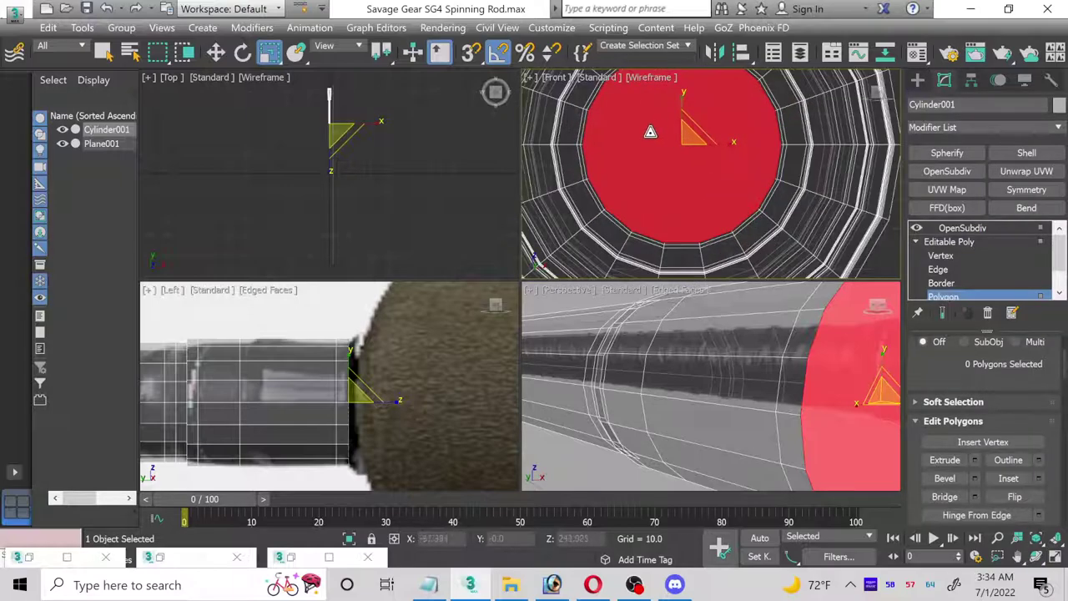
scroll(723, 184, up, 2)
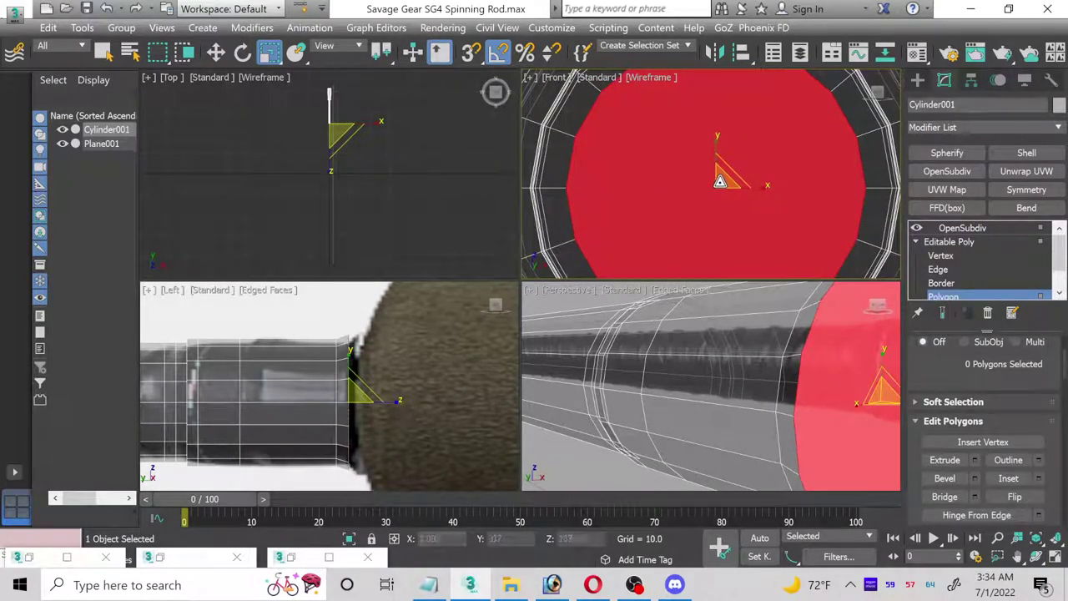
right_click(397, 332)
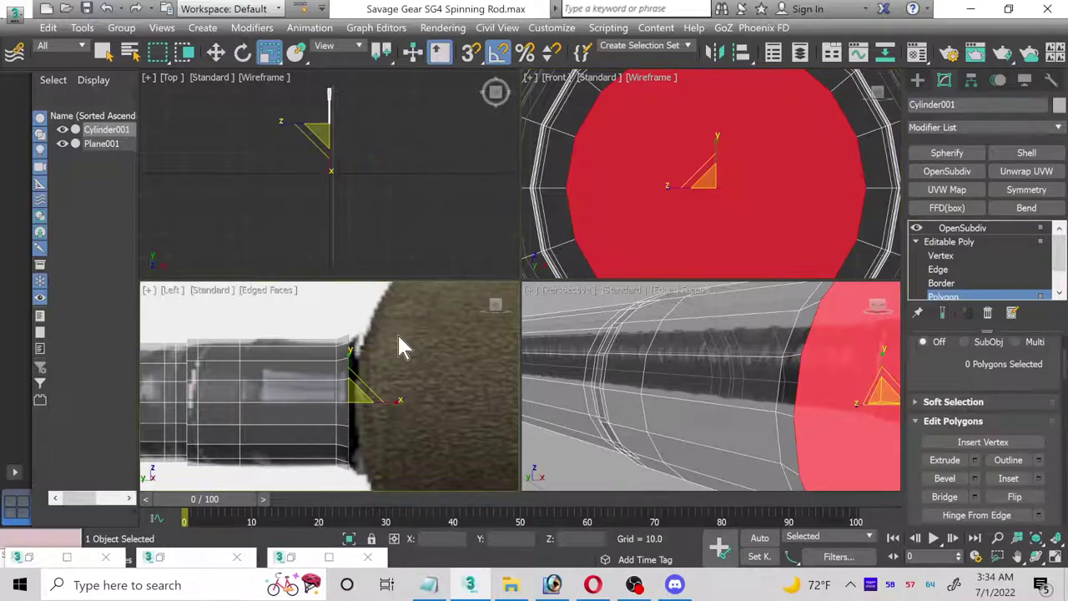
- Move the cap about 1.6 units along the axis toward the foregrip in the Left view and scale it up slightly
click(1054, 556)
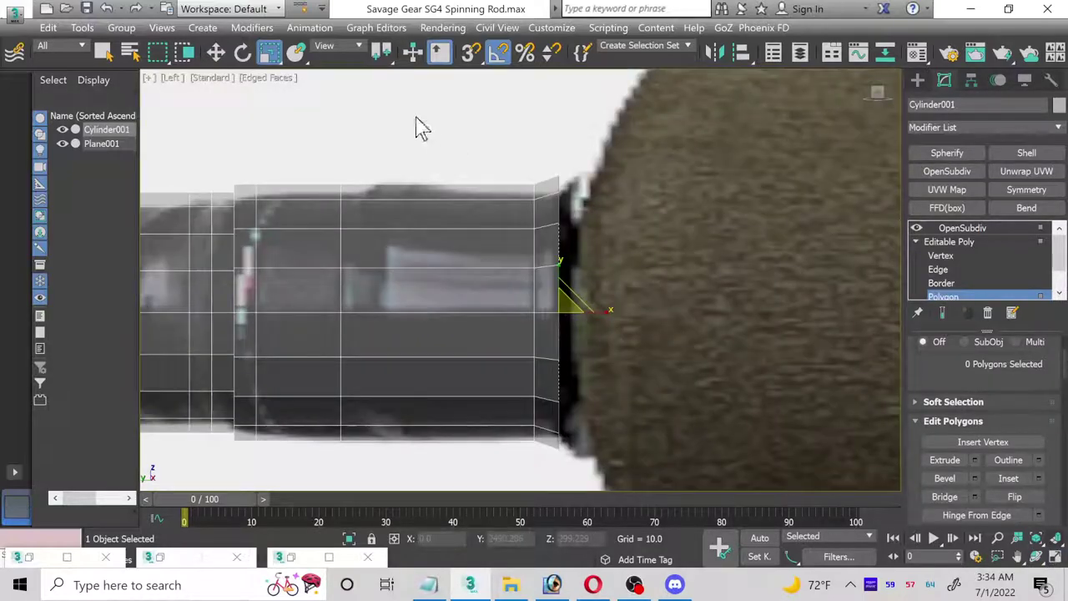
click(213, 55)
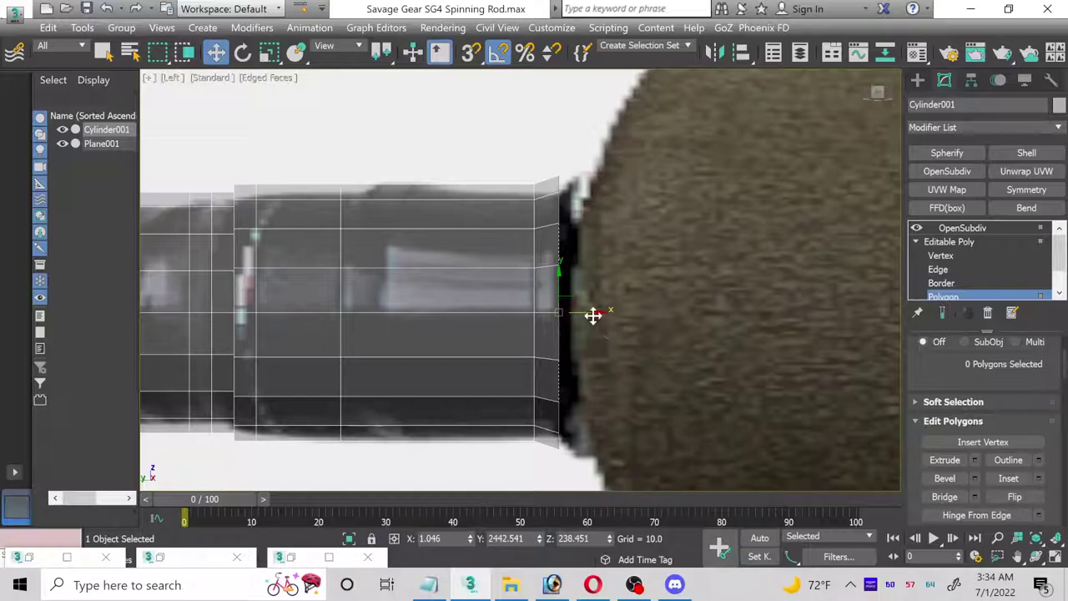
drag(593, 312, 598, 313)
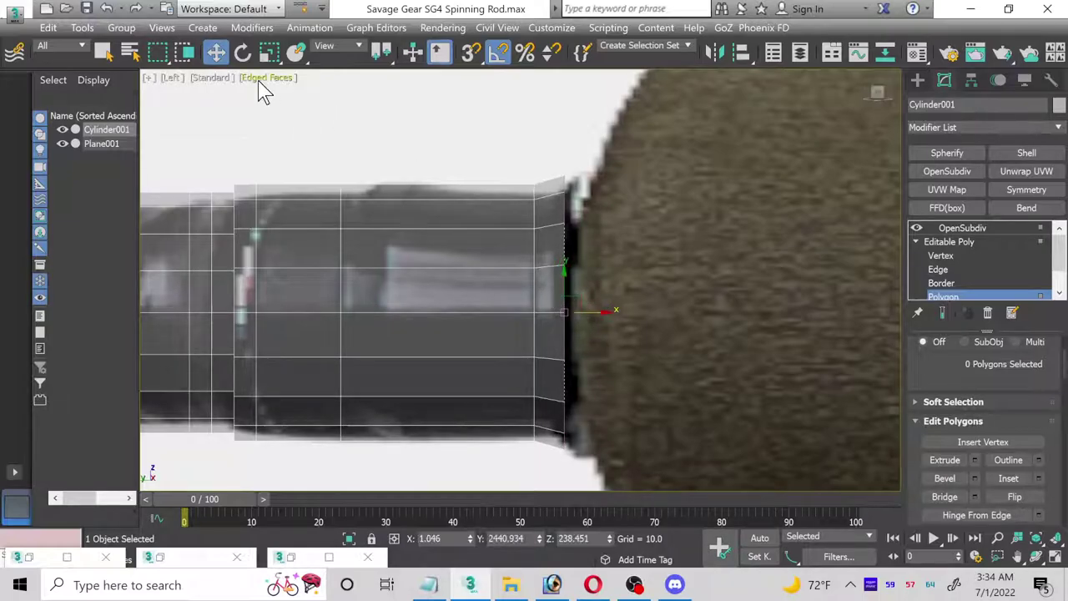
click(268, 51)
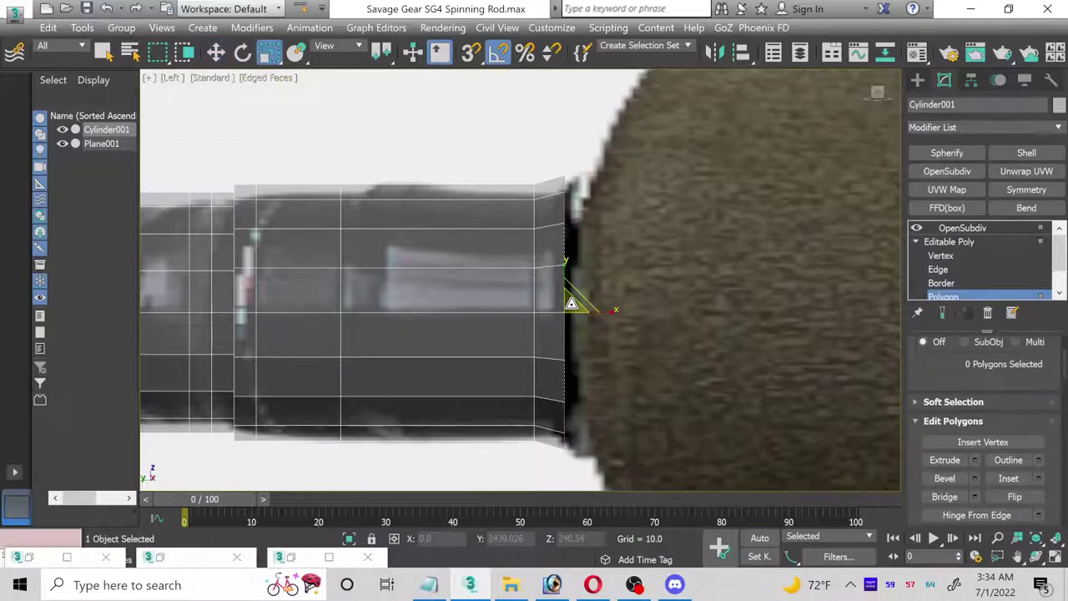
- Extrude the cap once more and move it along the axis until it meets the foregrip's rounded end
click(975, 460)
click(624, 200)
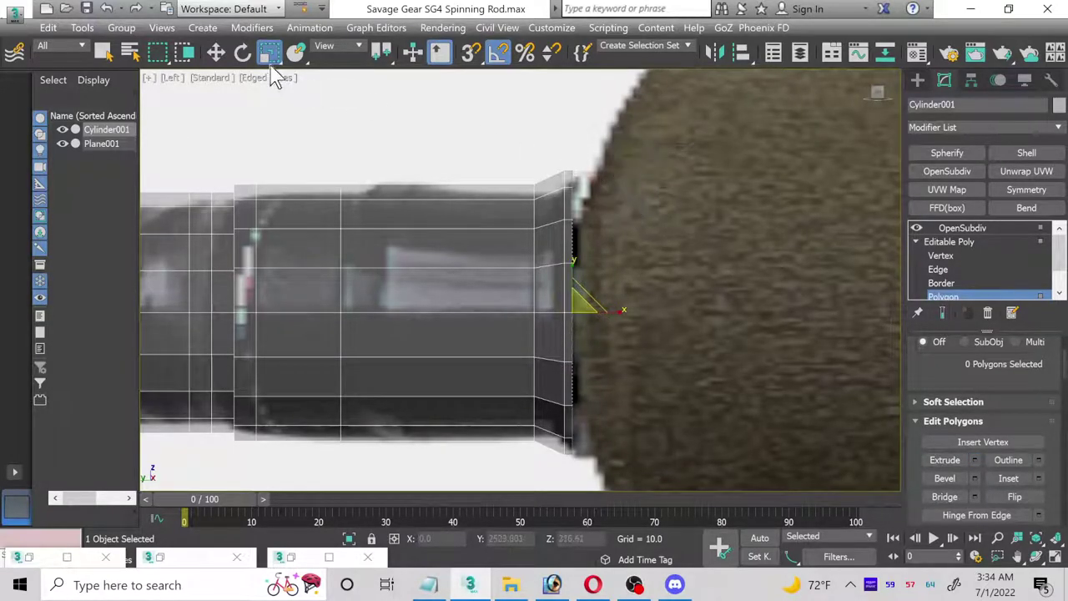
click(215, 52)
drag(610, 312, 623, 313)
scroll(618, 310, down, 2)
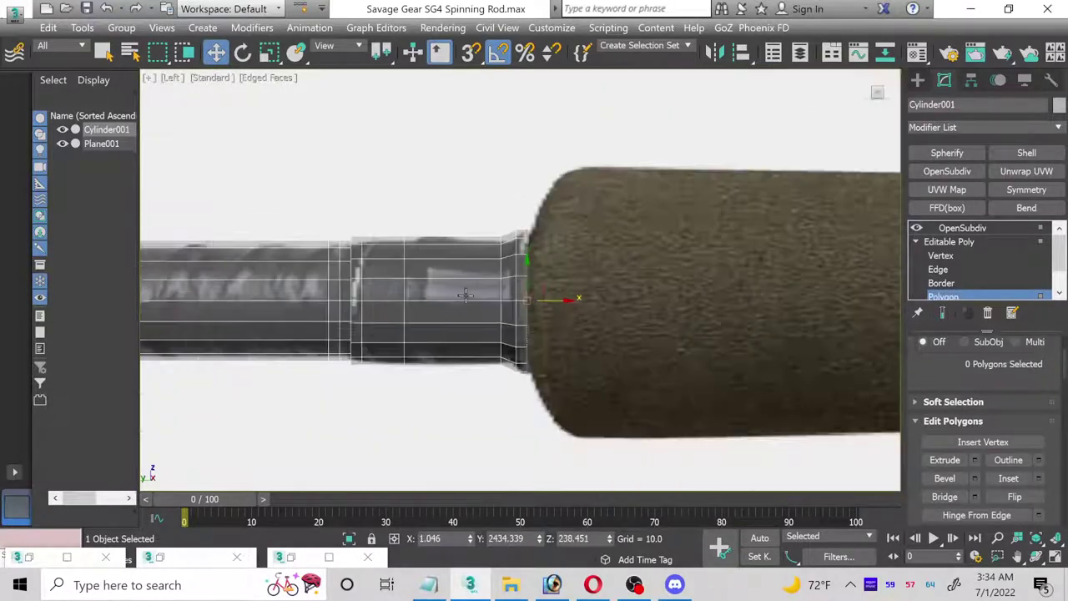
middle_drag(530, 327, 631, 329)
scroll(410, 298, up, 4)
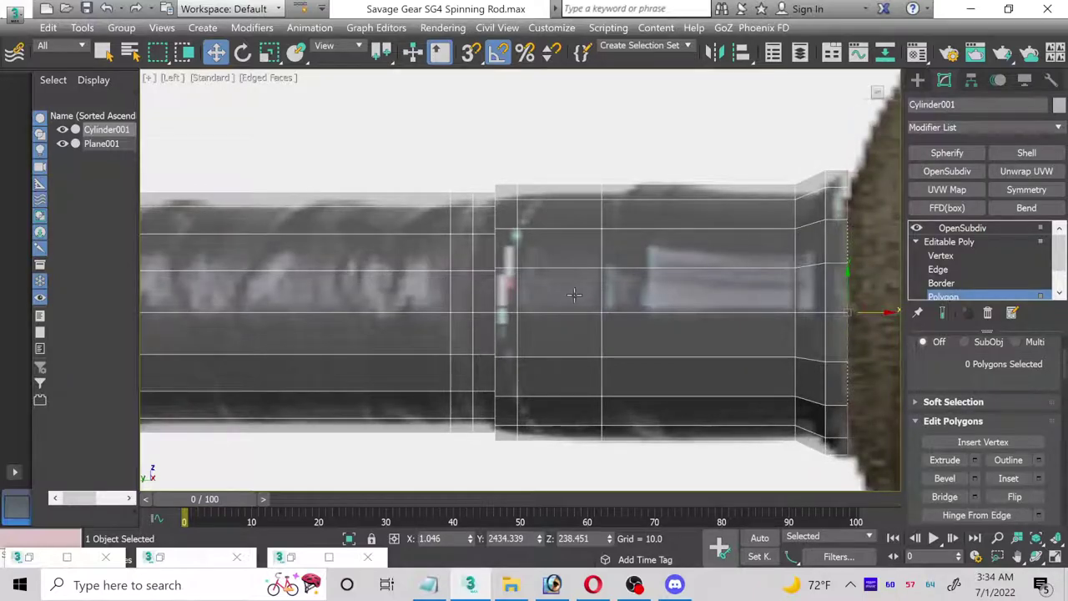
- In the Material Editor, set the opacity of the 02 - Default material to 100 to make the rod solid in the Perspective view
click(1055, 557)
scroll(805, 434, down, 3)
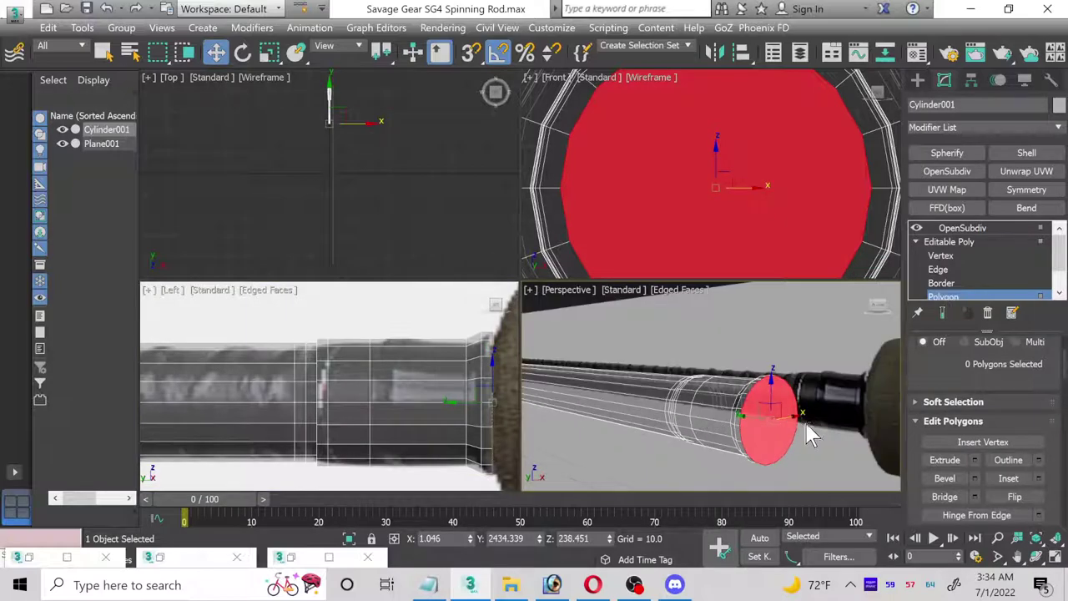
middle_drag(806, 434, 753, 398)
click(1056, 557)
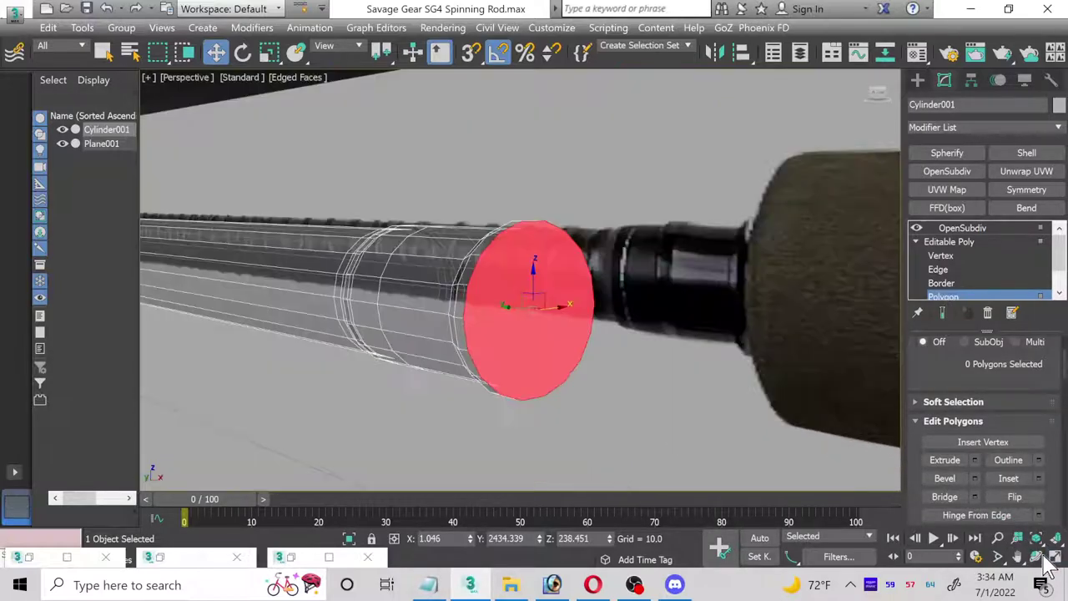
click(1036, 557)
drag(515, 328, 600, 319)
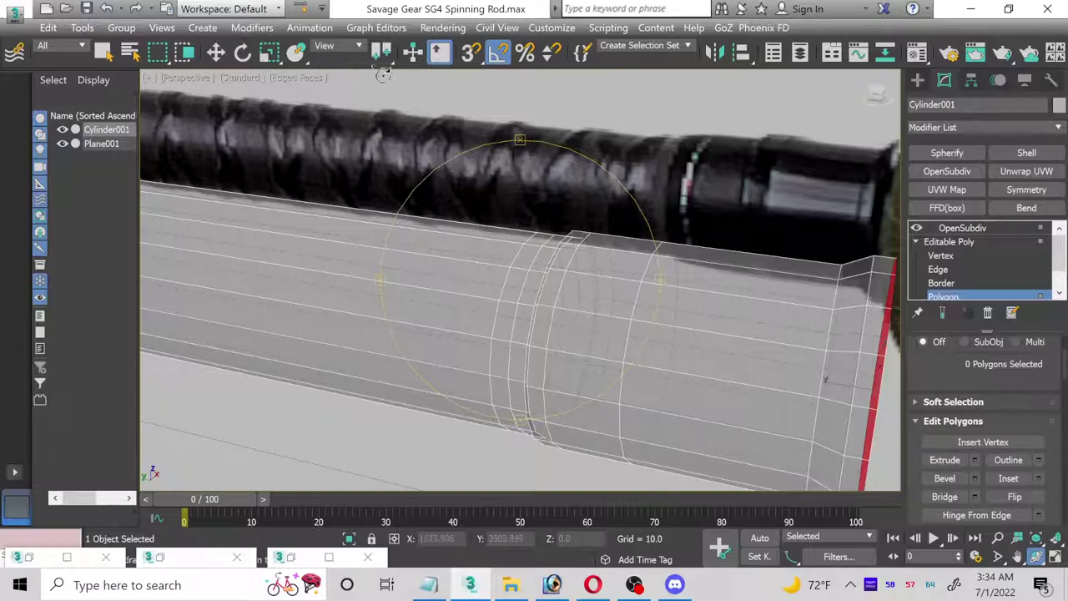
click(215, 52)
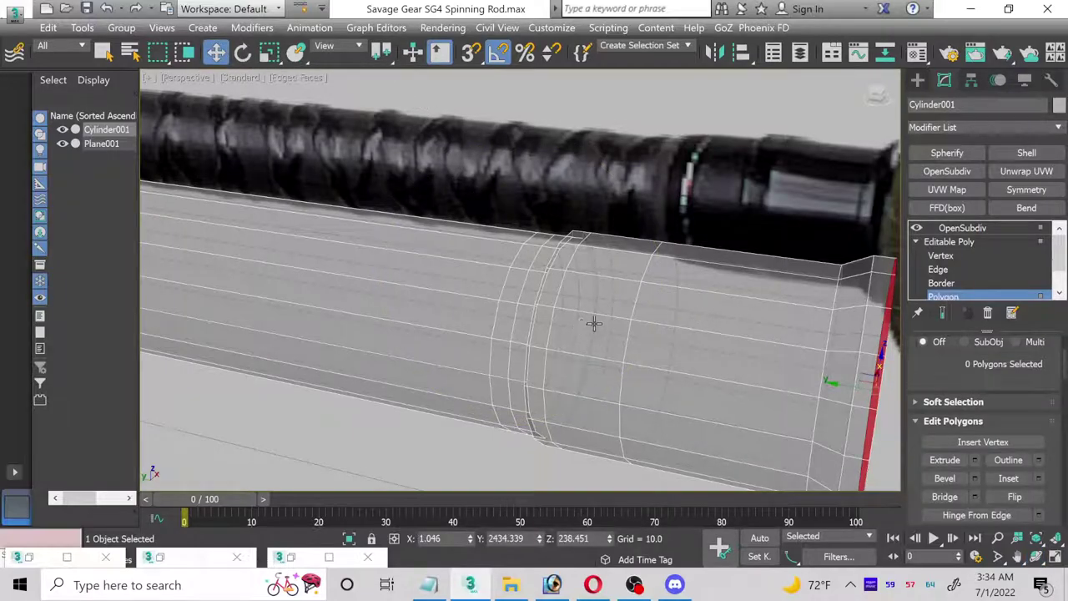
key(m)
drag(818, 409, 815, 323)
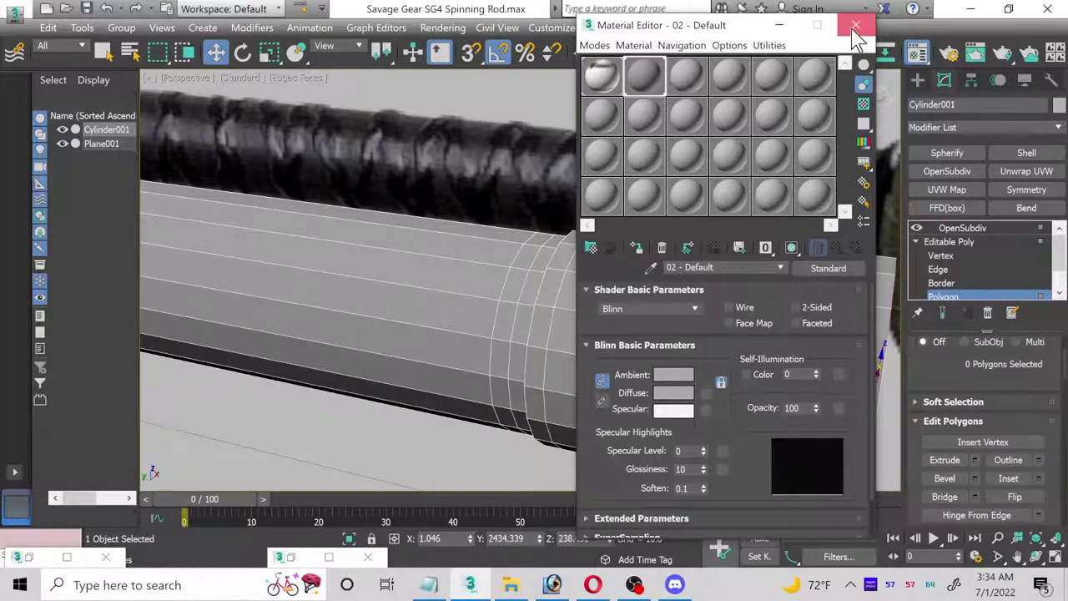
click(855, 26)
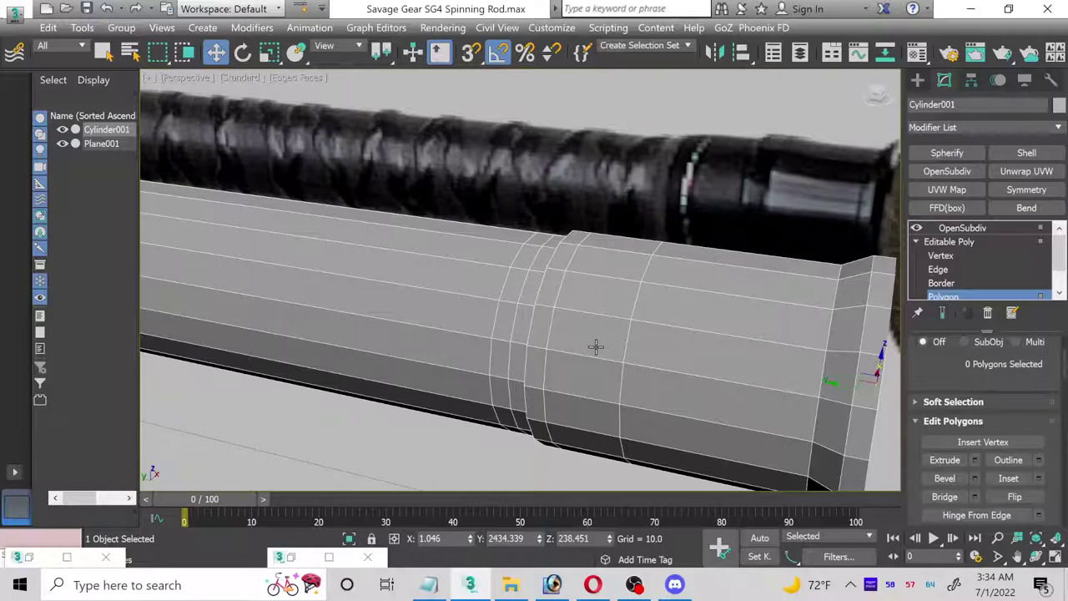
- Chamfer the first edge loop on the collar after its raised step by 2.122 with one segment
scroll(593, 342, up, 2)
scroll(646, 324, down, 1)
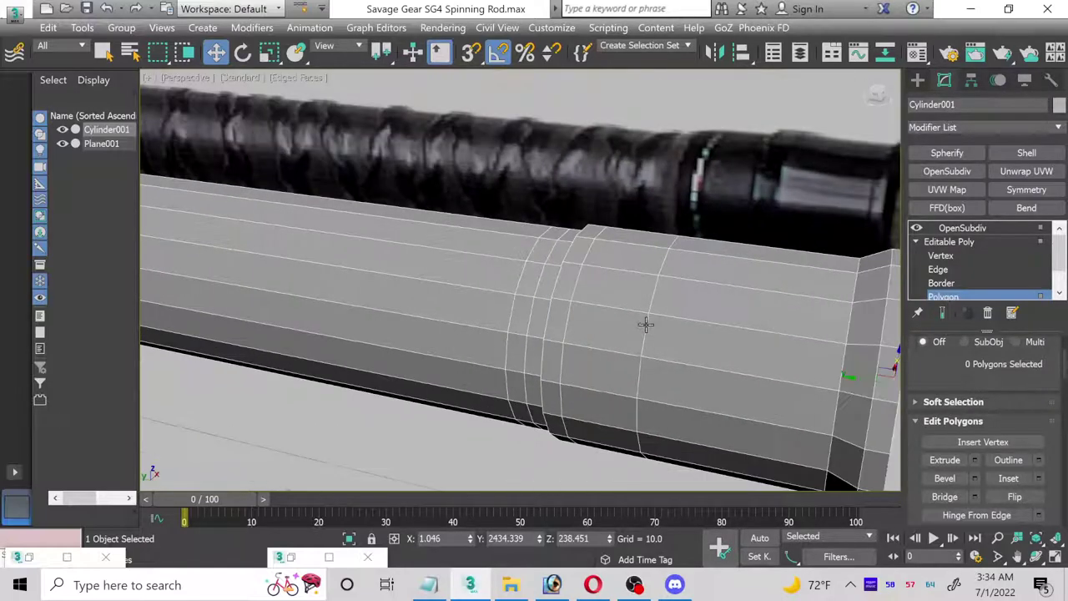
middle_drag(709, 318, 750, 289)
scroll(620, 276, up, 1)
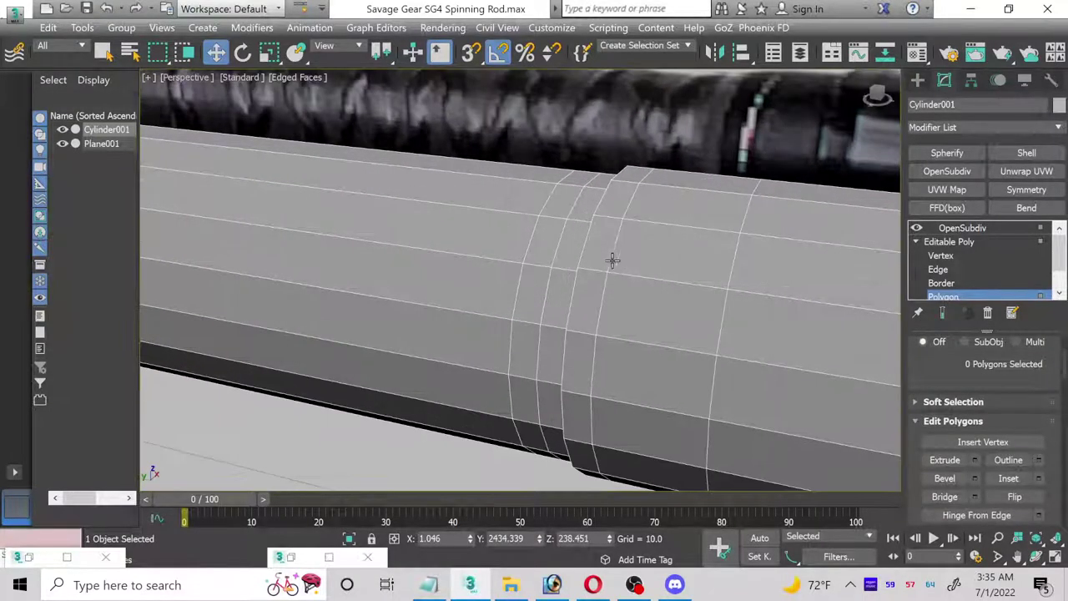
click(943, 269)
double_click(616, 249)
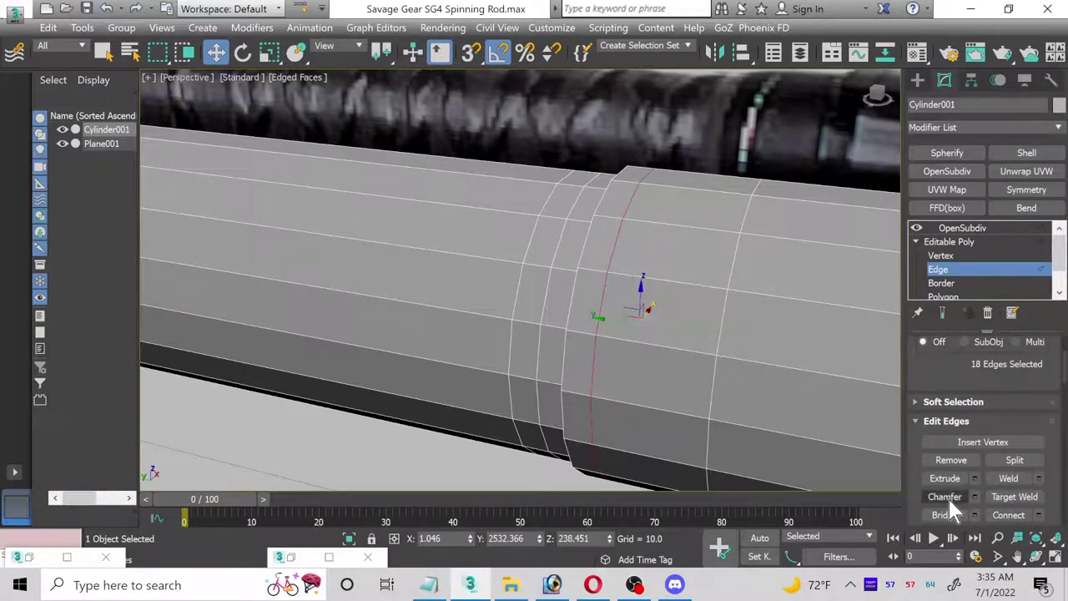
click(973, 497)
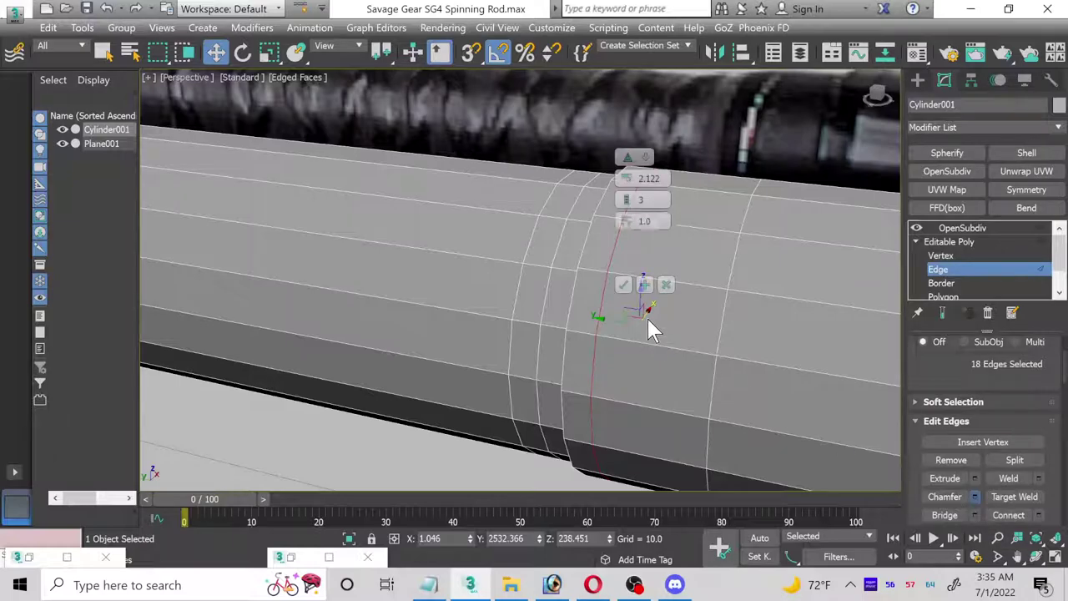
click(626, 204)
click(626, 204)
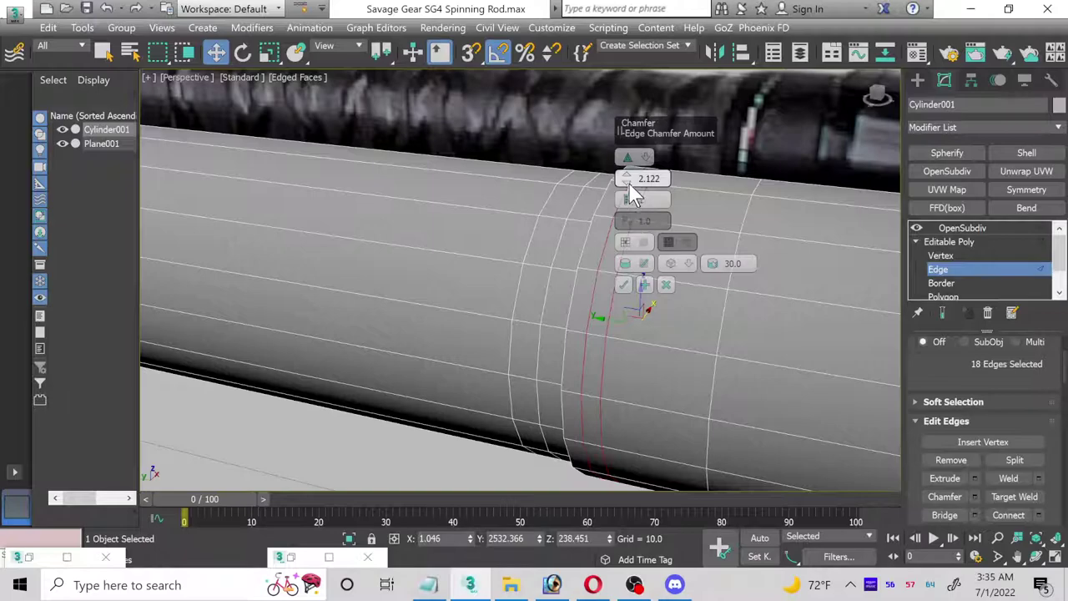
click(624, 285)
- Connect the ring of short edges between the two chamfered loops with 2 segments, pinch 85 and slide 0
alt+middle_drag(610, 312, 656, 317)
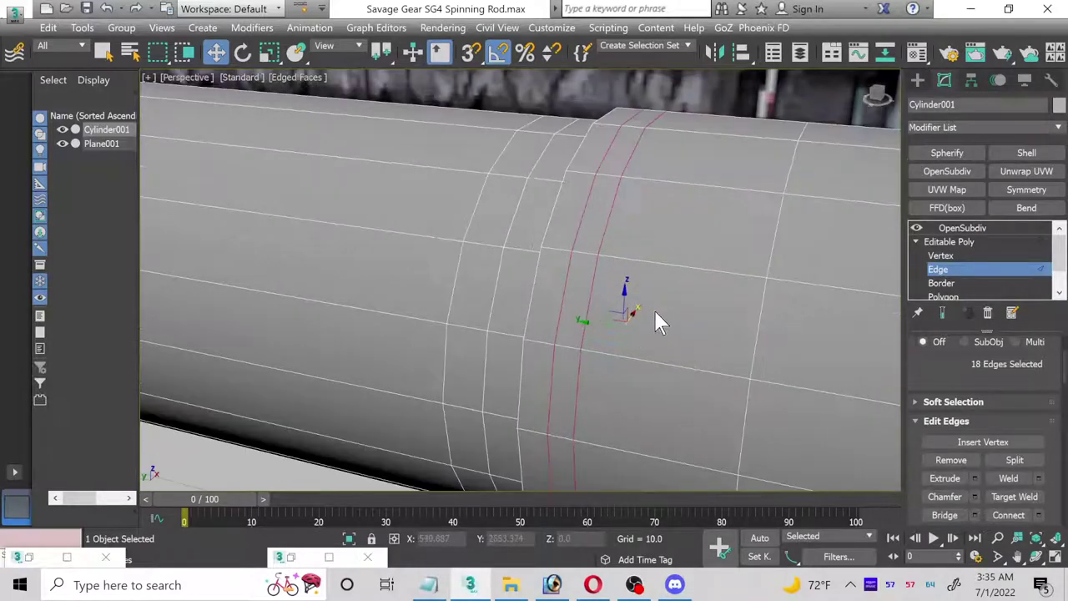
click(583, 253)
scroll(1026, 368, up, 2)
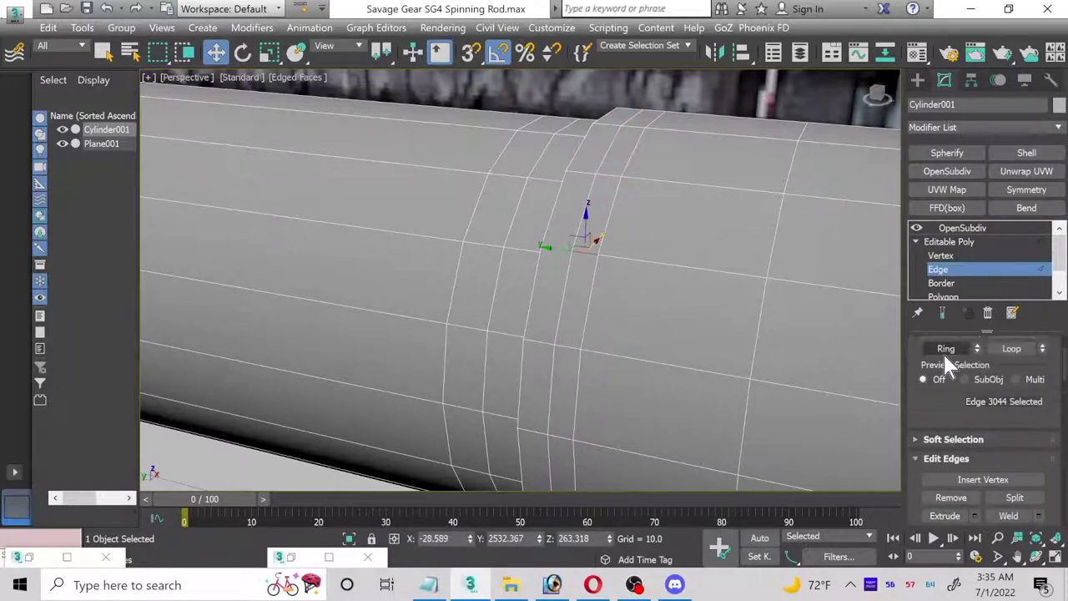
click(944, 361)
scroll(1035, 467, down, 4)
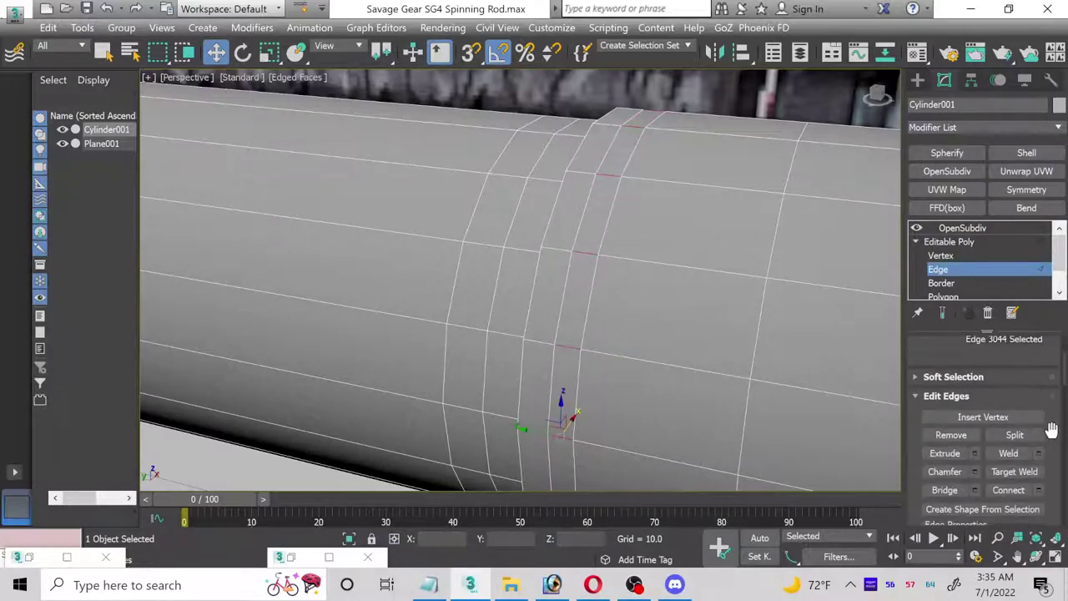
click(1039, 452)
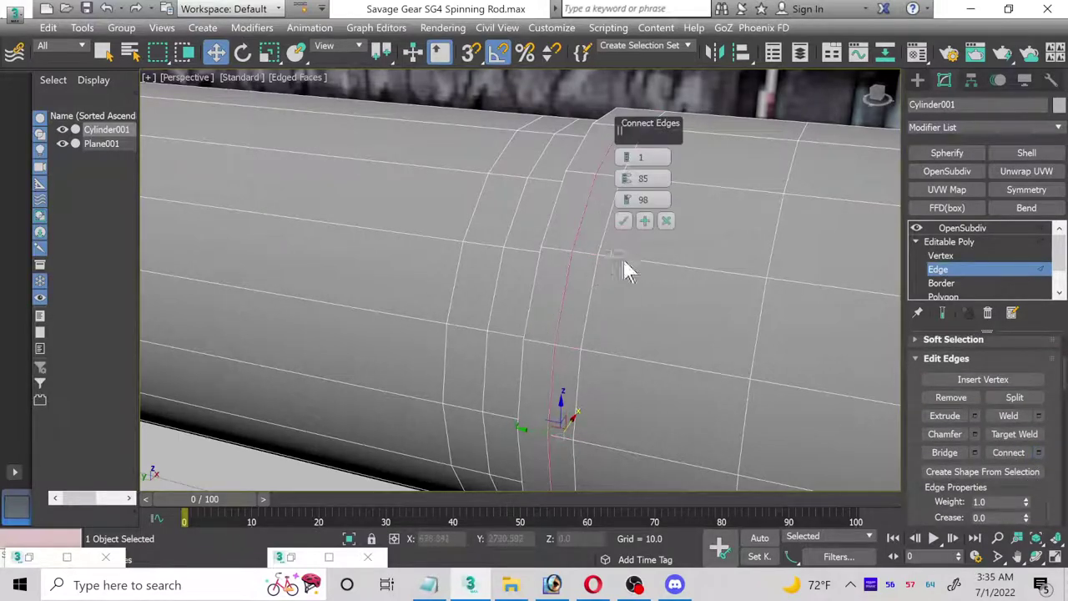
drag(634, 162, 626, 156)
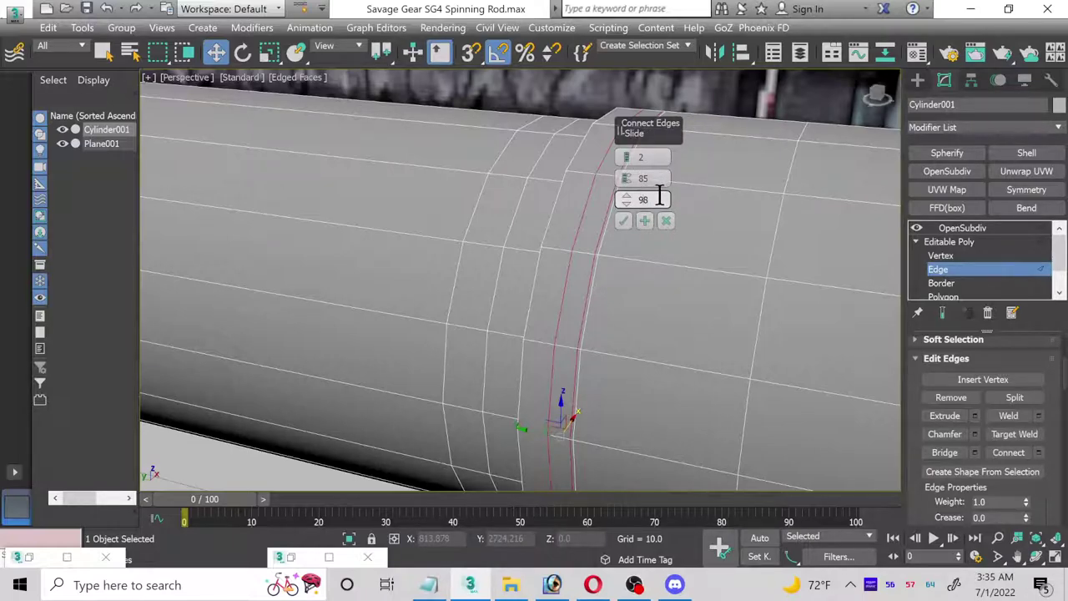
drag(624, 203, 623, 209)
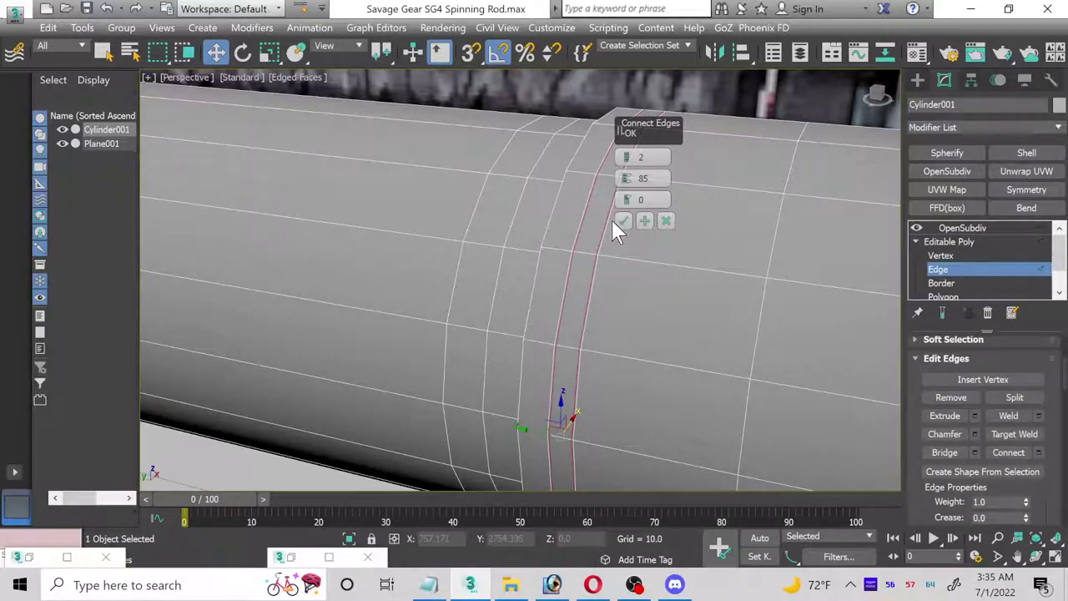
click(623, 221)
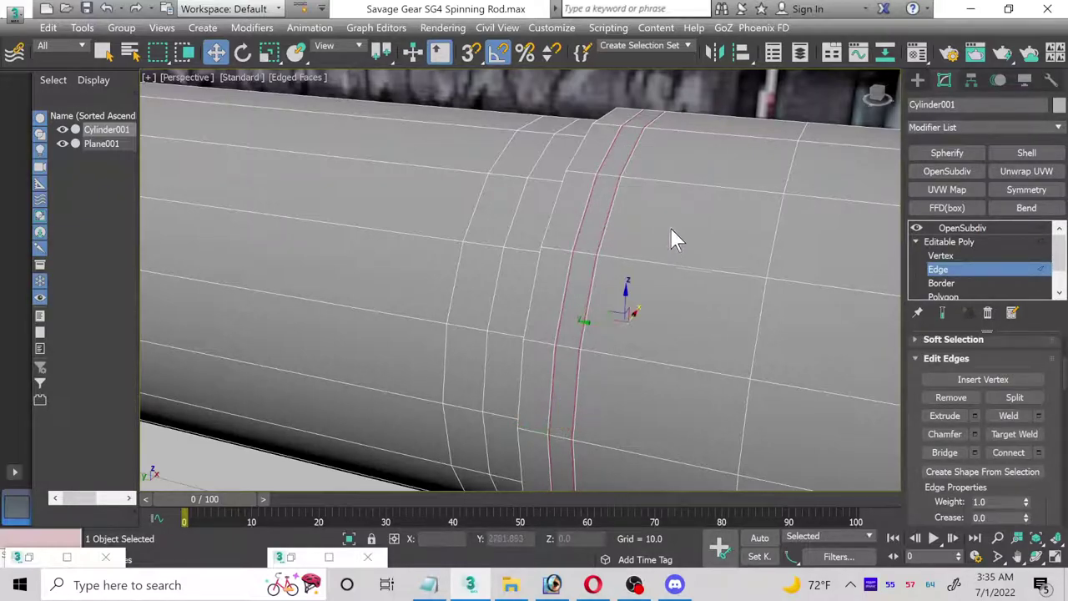
- Chamfer the outer edge loop of the collar's raised step, where it meets the shaft, by 1.213 with one segment
alt+middle_drag(689, 242, 659, 200)
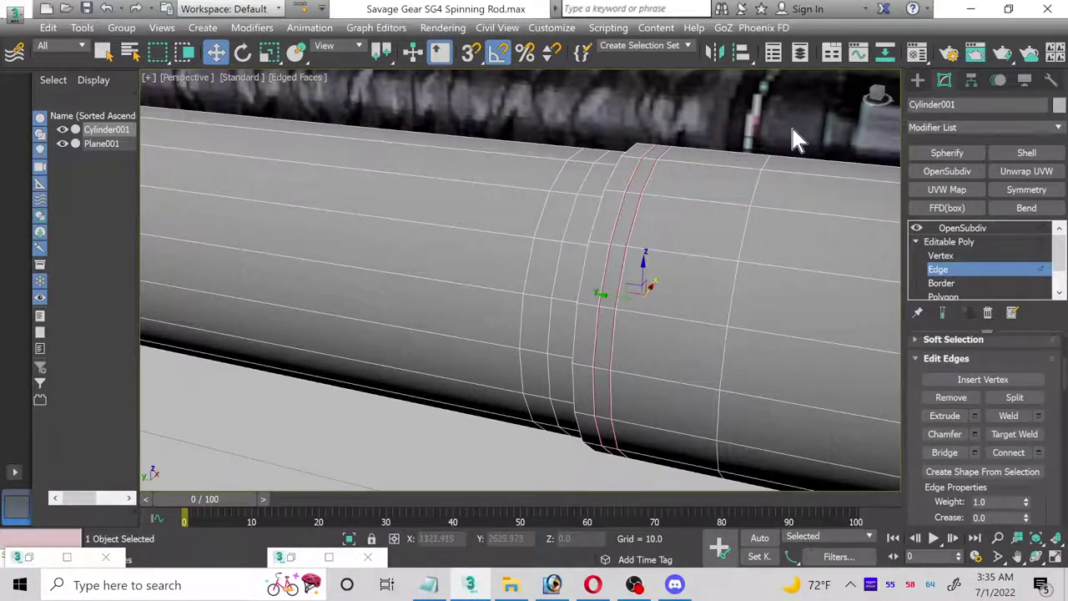
middle_drag(759, 108, 725, 142)
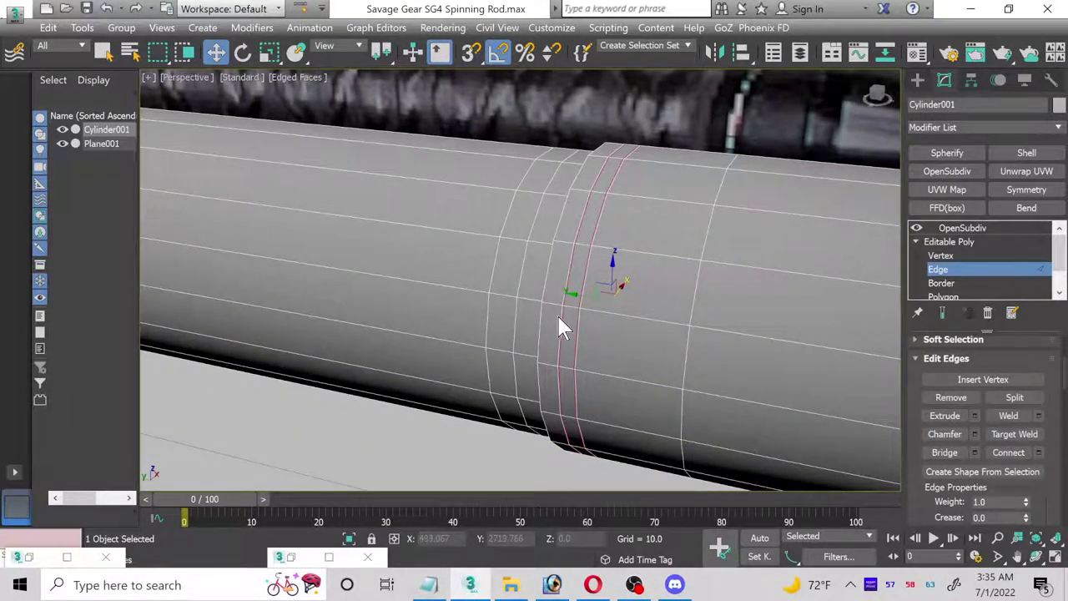
click(1036, 556)
mouse_move(544, 303)
mouse_down()
mouse_move(517, 292)
mouse_move(548, 295)
mouse_up()
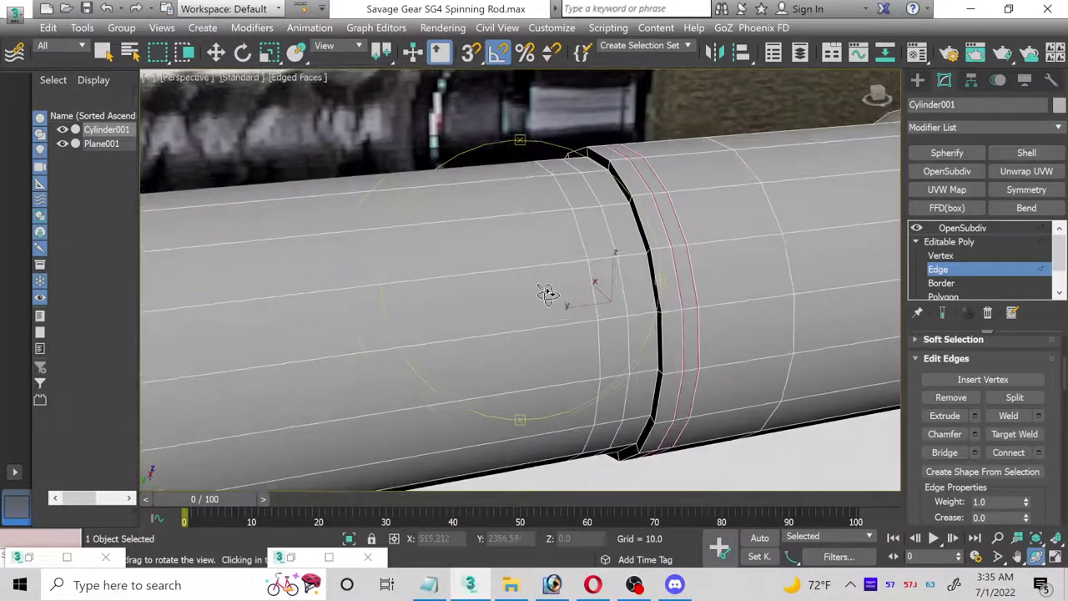
drag(687, 268, 369, 86)
click(216, 55)
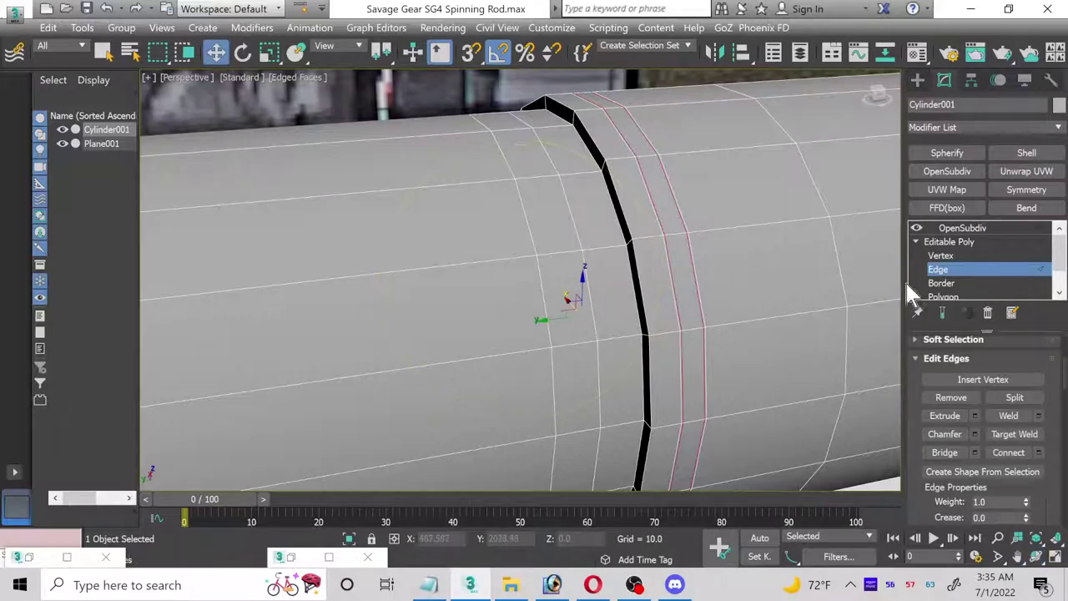
scroll(608, 155, up, 2)
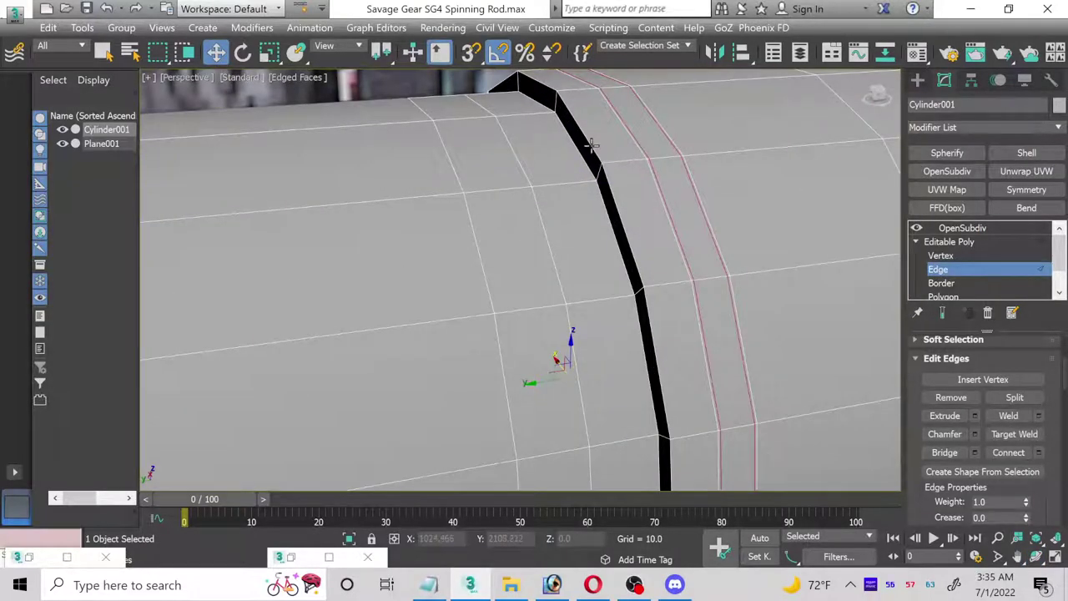
double_click(591, 147)
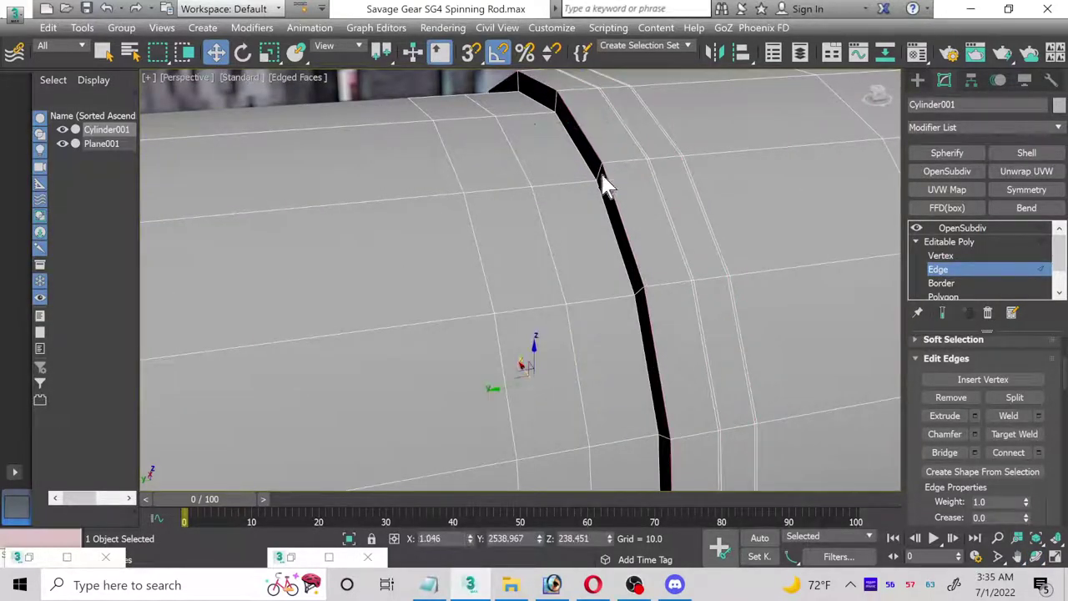
click(975, 434)
drag(629, 178, 629, 184)
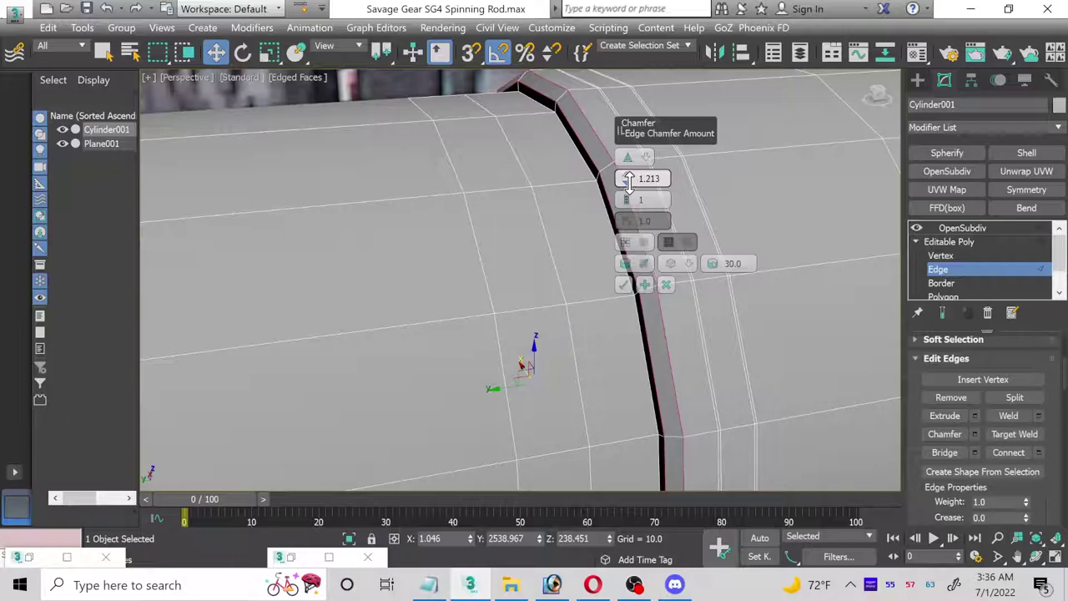
click(625, 283)
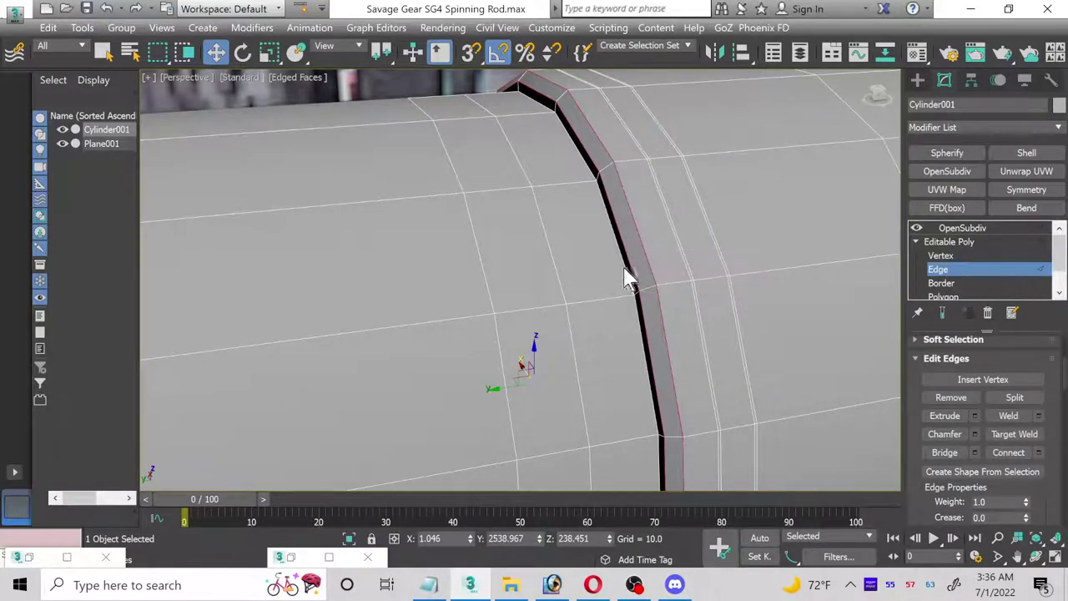
- Connect the ring of shaft edges just before the collar's raised step with 1 segment, pinch 85 and slide 90
scroll(601, 172, up, 2)
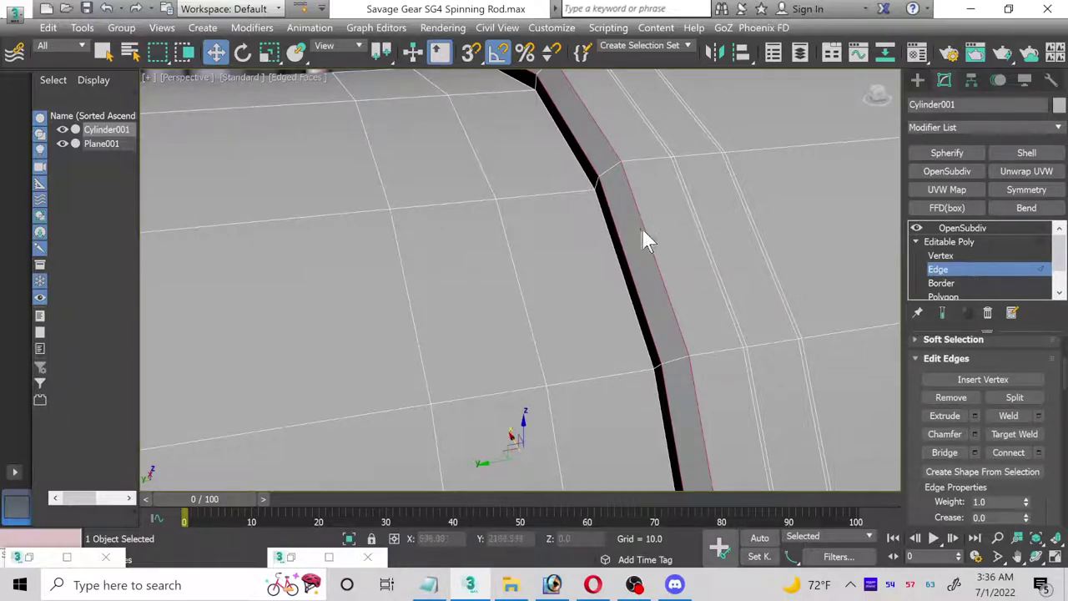
click(571, 192)
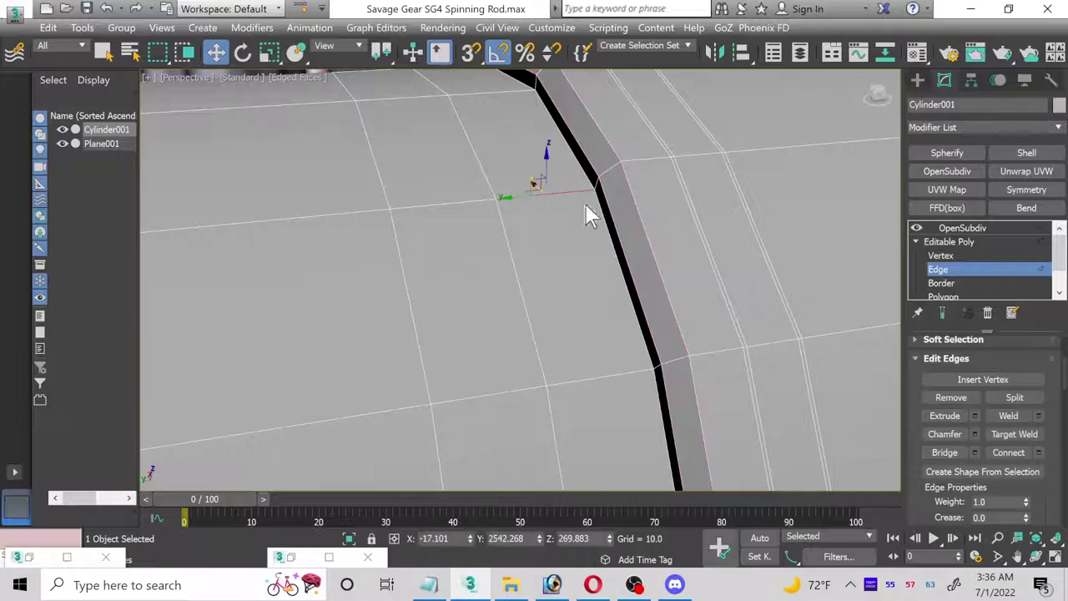
scroll(962, 391, up, 2)
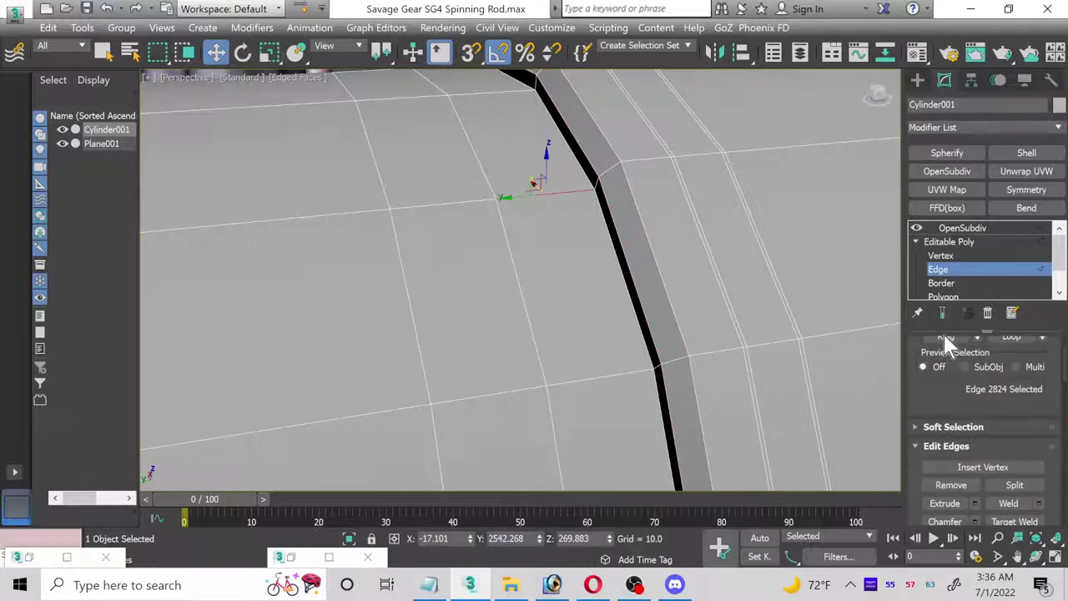
click(944, 337)
scroll(985, 417, down, 3)
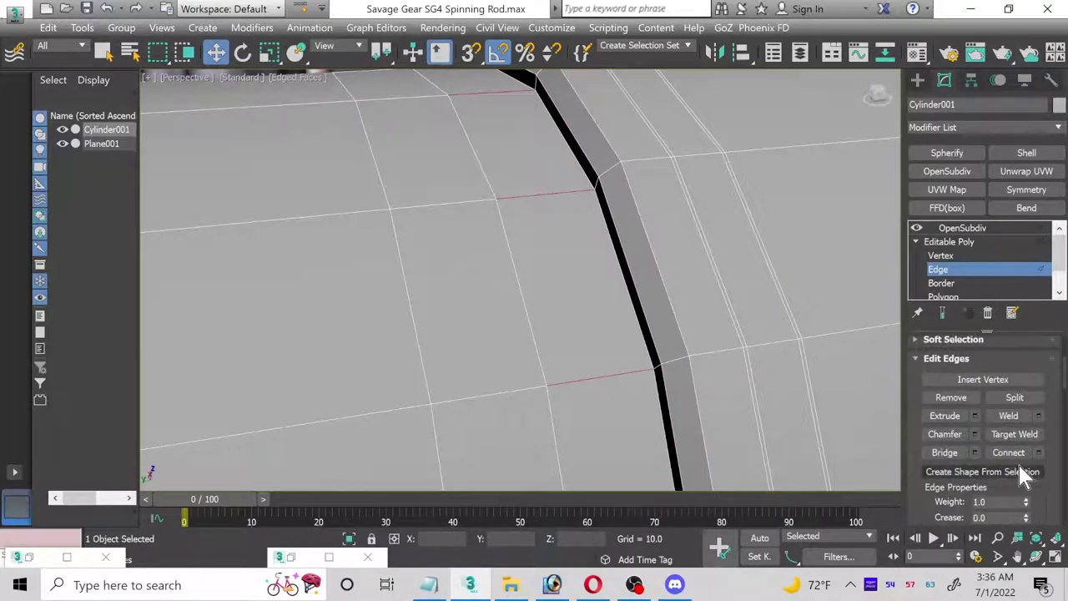
click(1039, 453)
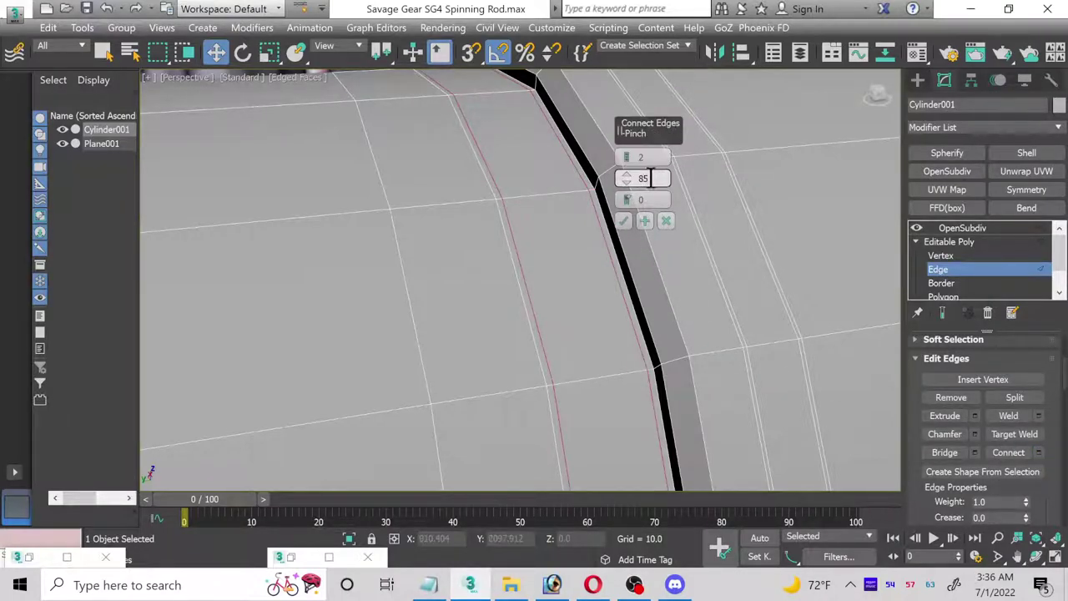
drag(629, 158, 631, 172)
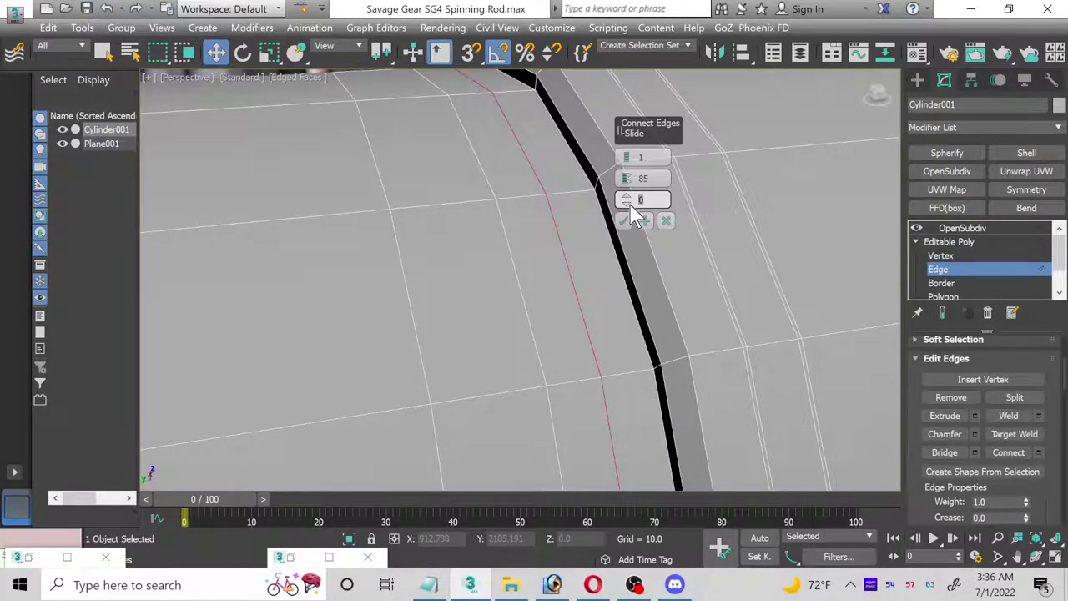
click(641, 201)
text(85)
key(Return)
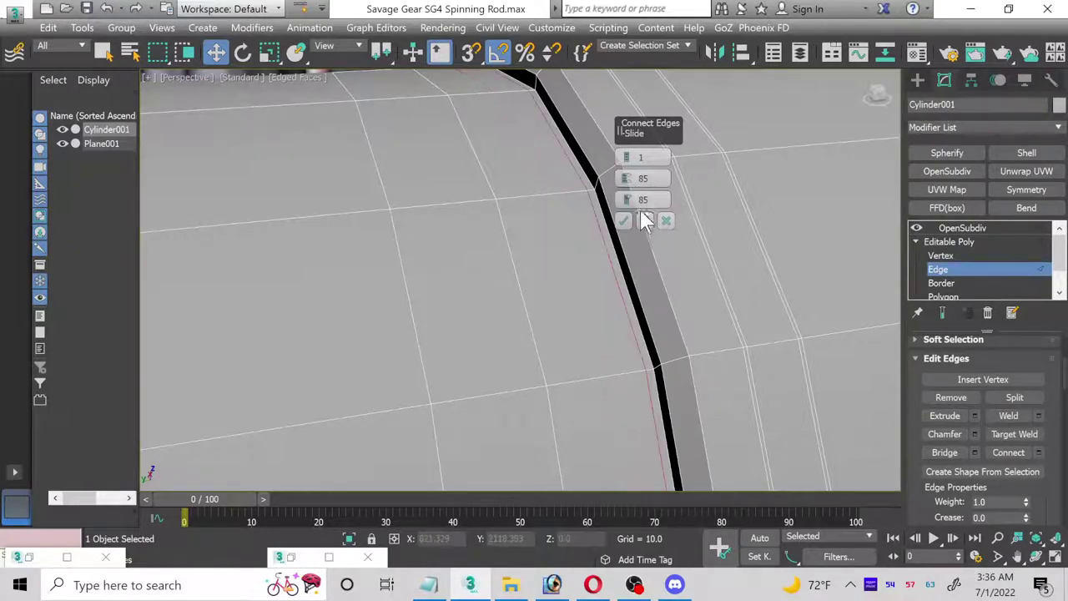
drag(624, 198, 624, 185)
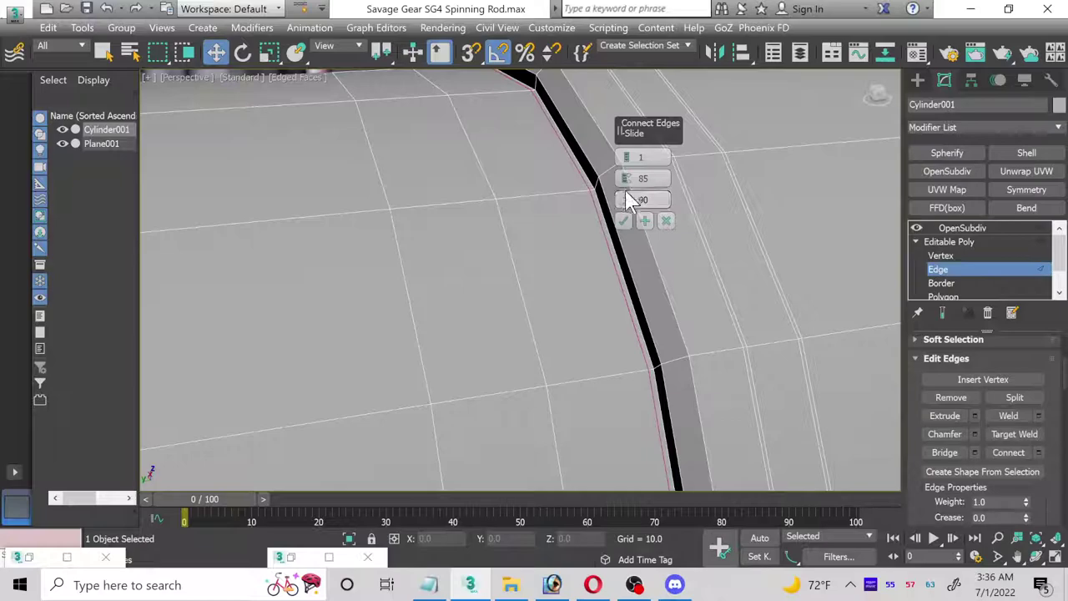
click(623, 220)
scroll(627, 232, down, 5)
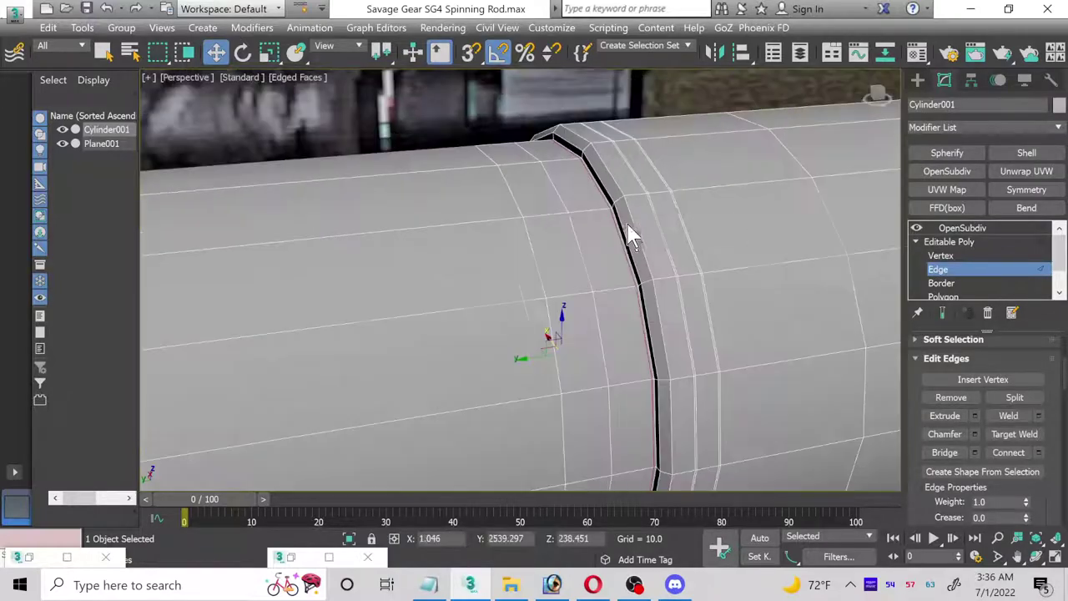
- Leave edge editing, show the OpenSubdiv result and examine the smoothed rod from the collar to the rear grip
click(969, 266)
middle_drag(615, 227, 517, 278)
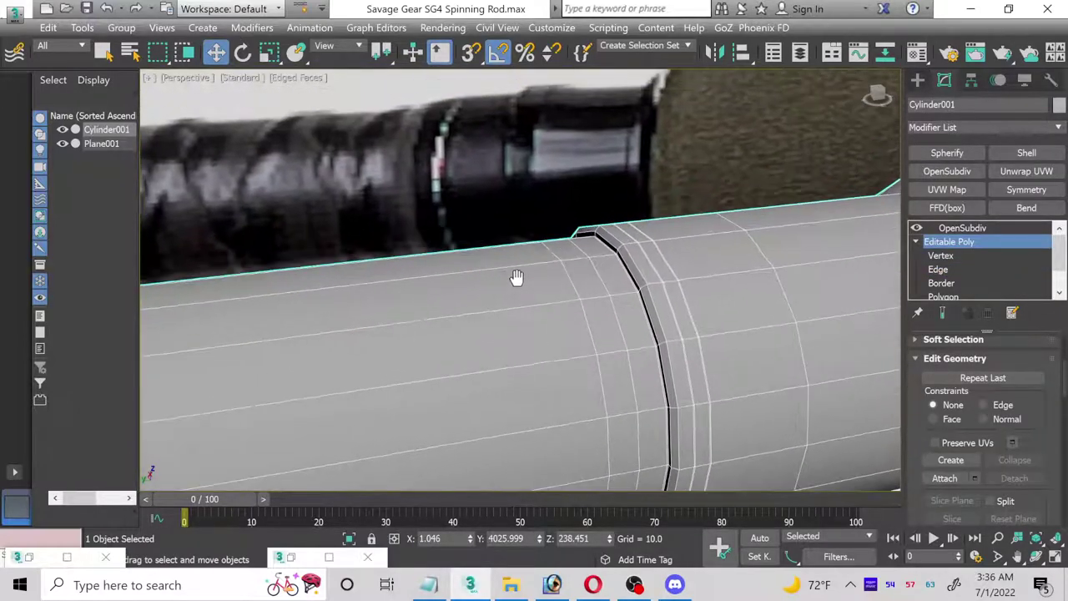
scroll(516, 278, down, 2)
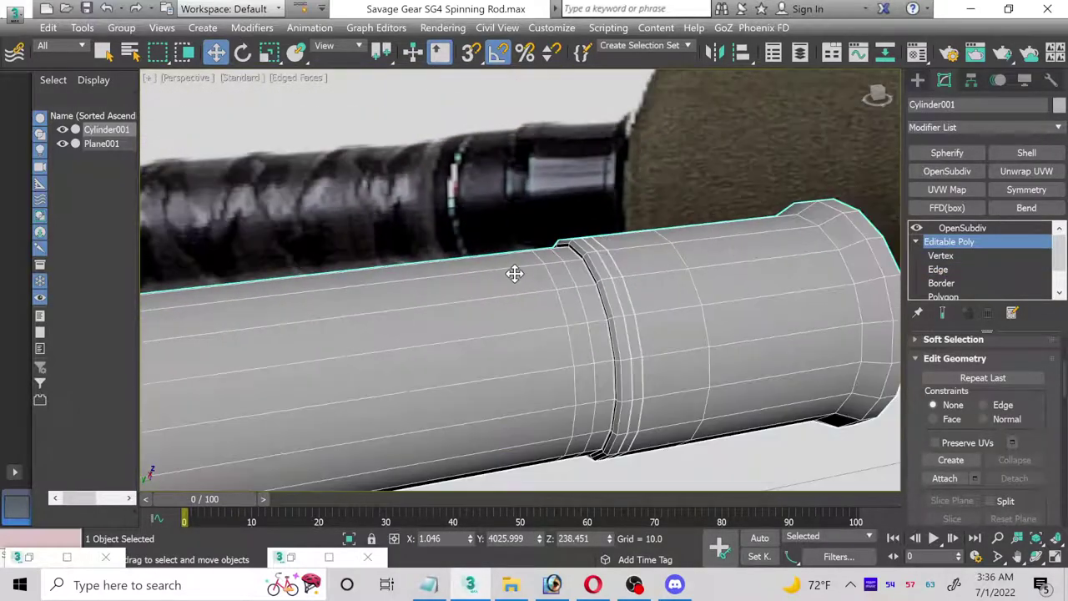
click(960, 228)
click(726, 466)
scroll(585, 360, down, 3)
middle_drag(541, 368, 520, 374)
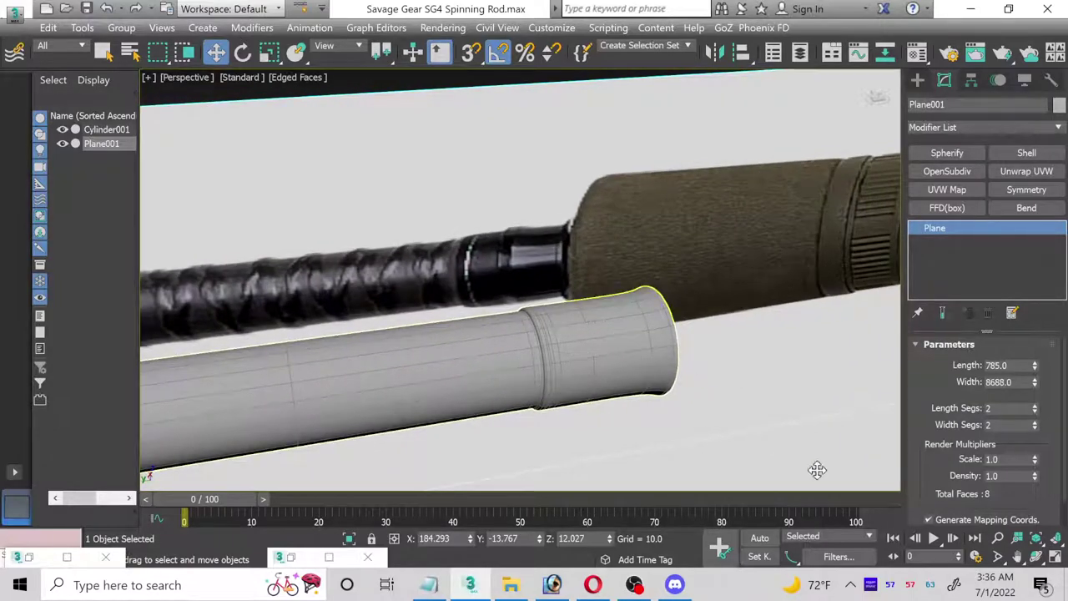
click(1035, 556)
drag(573, 338, 523, 331)
middle_drag(460, 348, 421, 471)
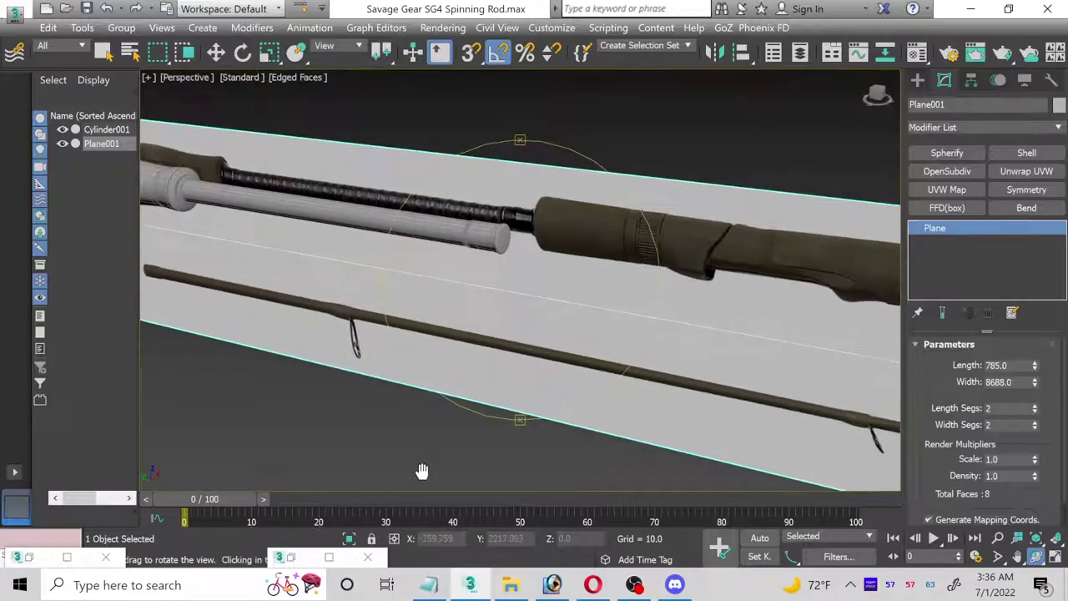
scroll(425, 209, up, 5)
middle_drag(384, 230, 305, 211)
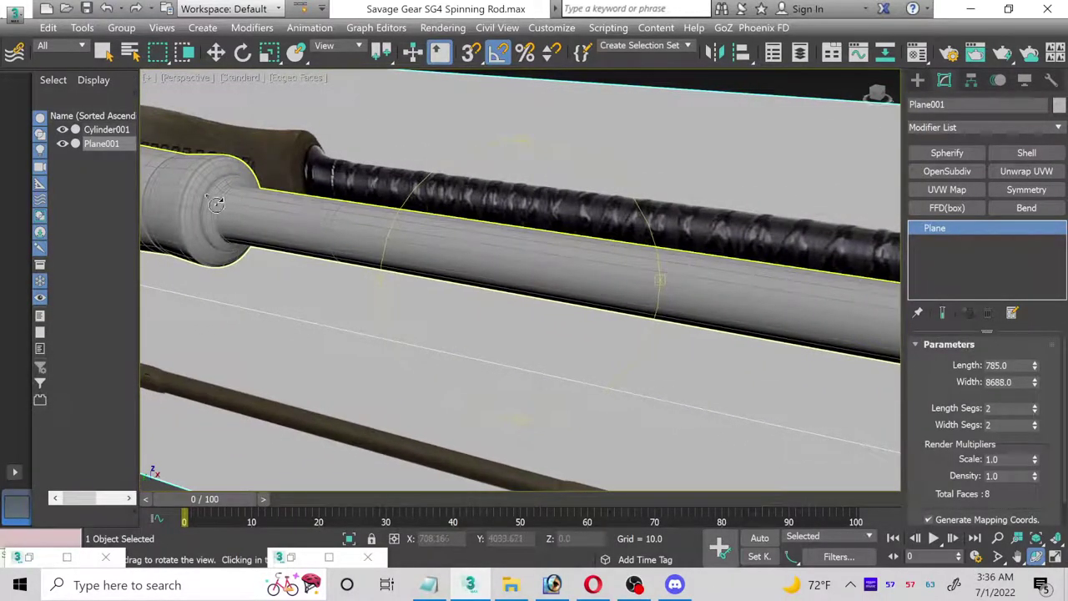
drag(699, 317, 401, 286)
click(215, 52)
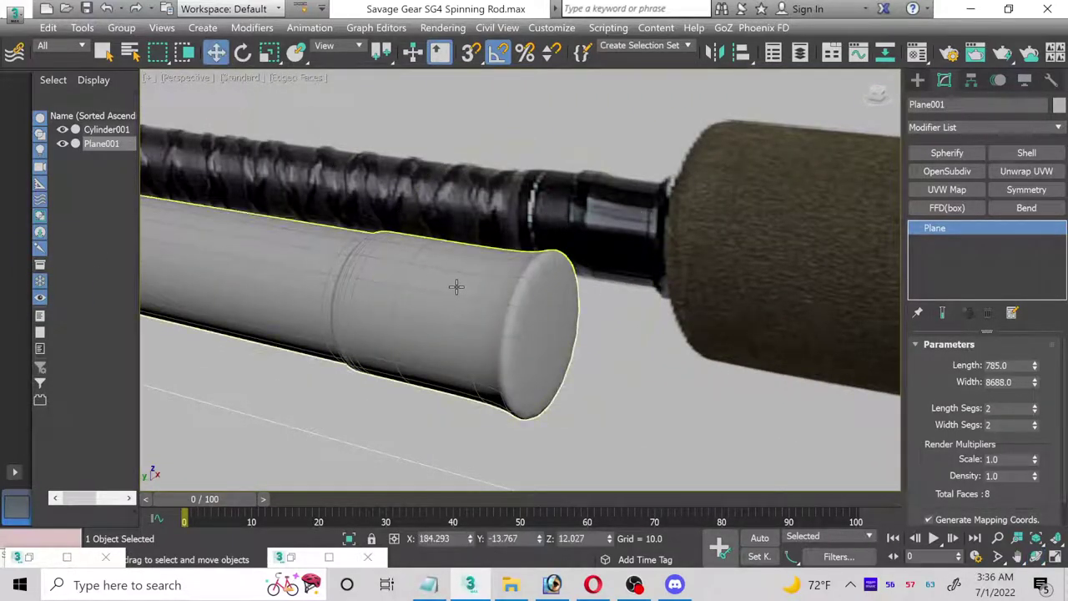
- Select the rod cylinder again and pick the flat end-cap polygon at the collar's end
click(555, 312)
scroll(962, 285, down, 3)
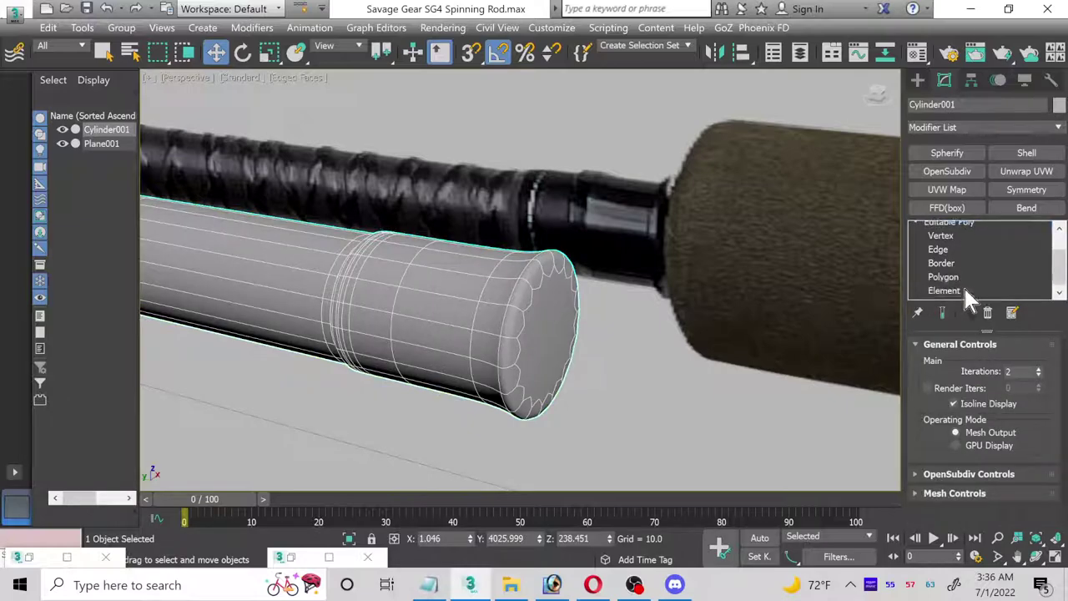
click(944, 270)
click(540, 317)
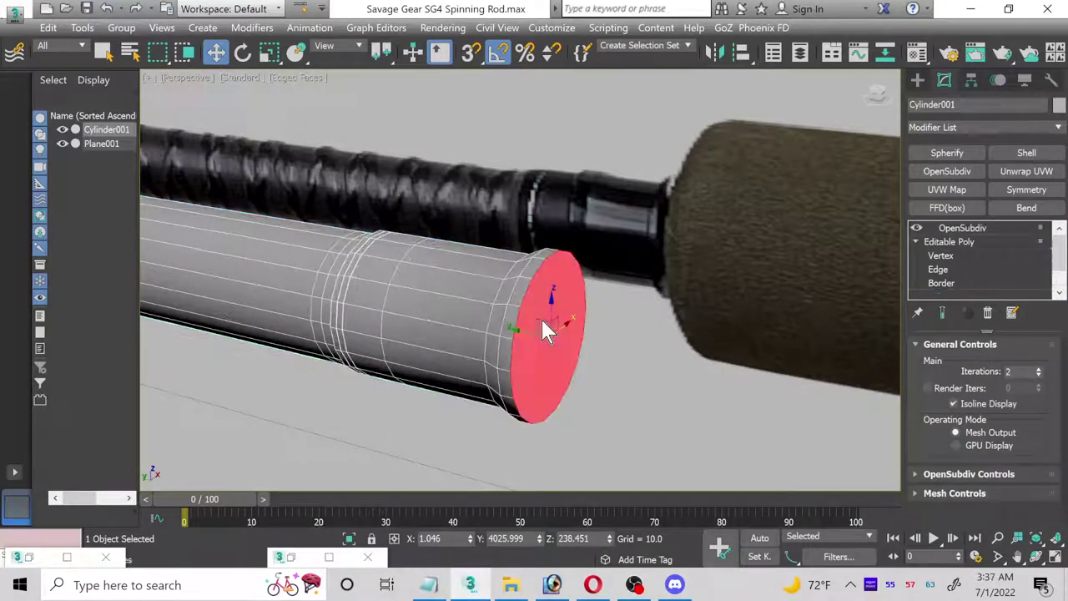
scroll(538, 321, up, 2)
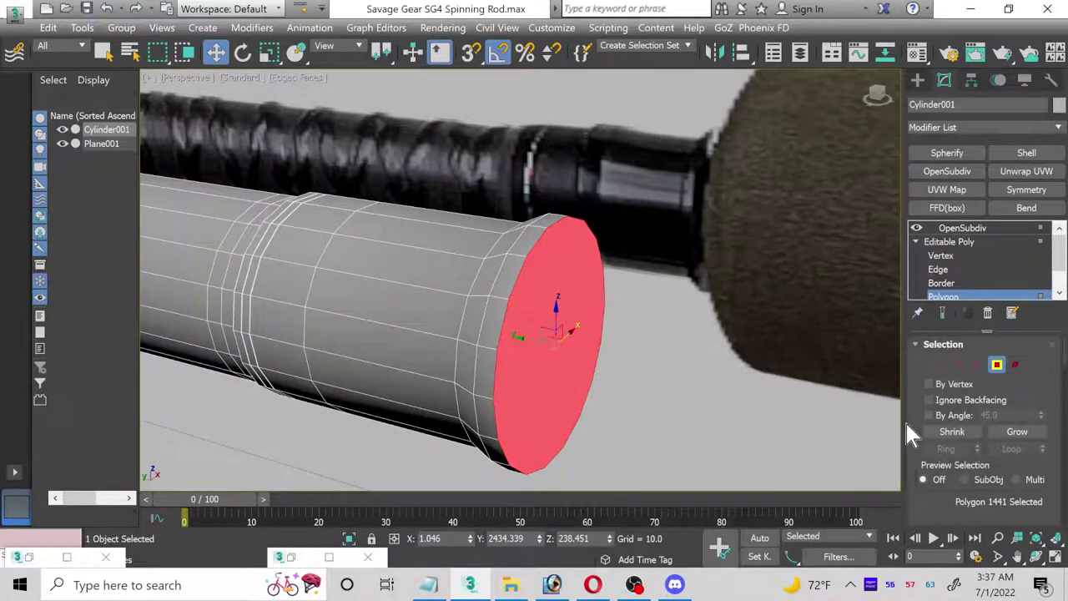
scroll(952, 442, down, 3)
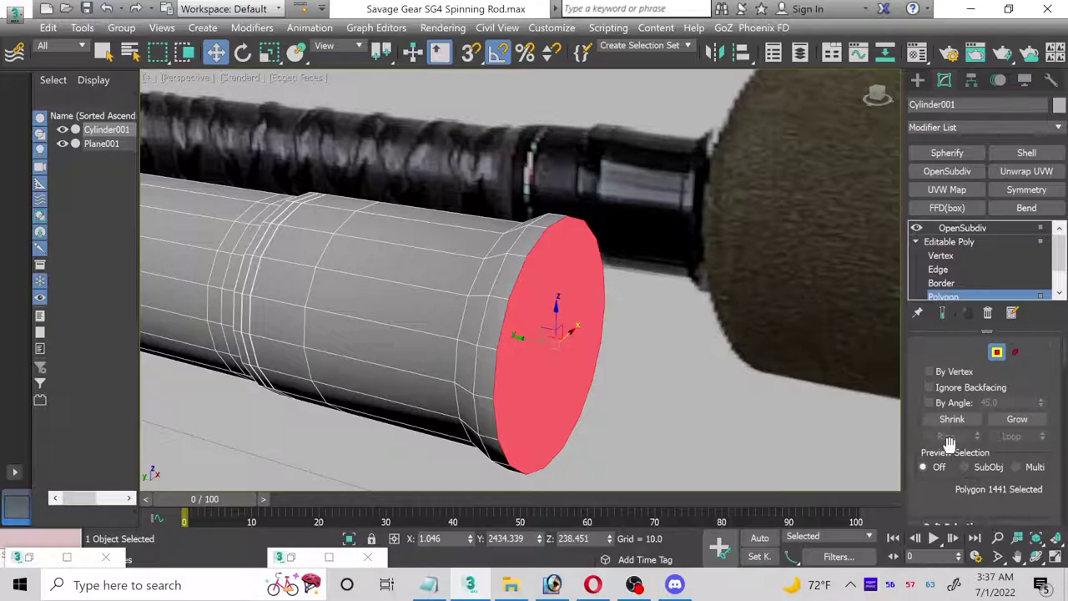
- Examine the edge loops where the rear grip meets the shaft and compare them with the reference image
click(1036, 556)
drag(501, 317, 479, 175)
scroll(310, 167, down, 5)
alt+middle_drag(310, 167, 538, 279)
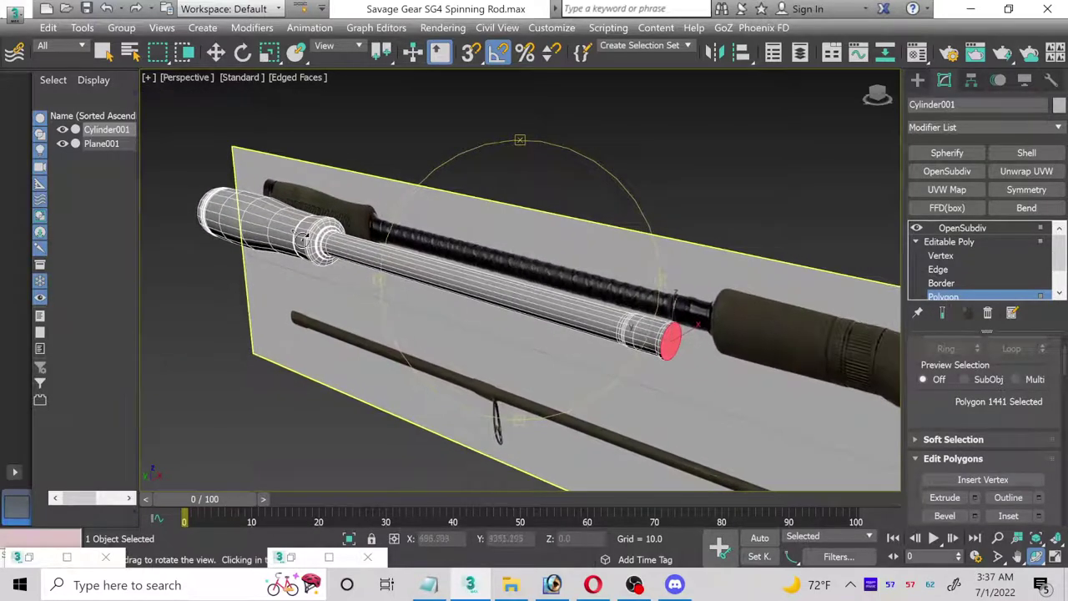
scroll(302, 239, up, 6)
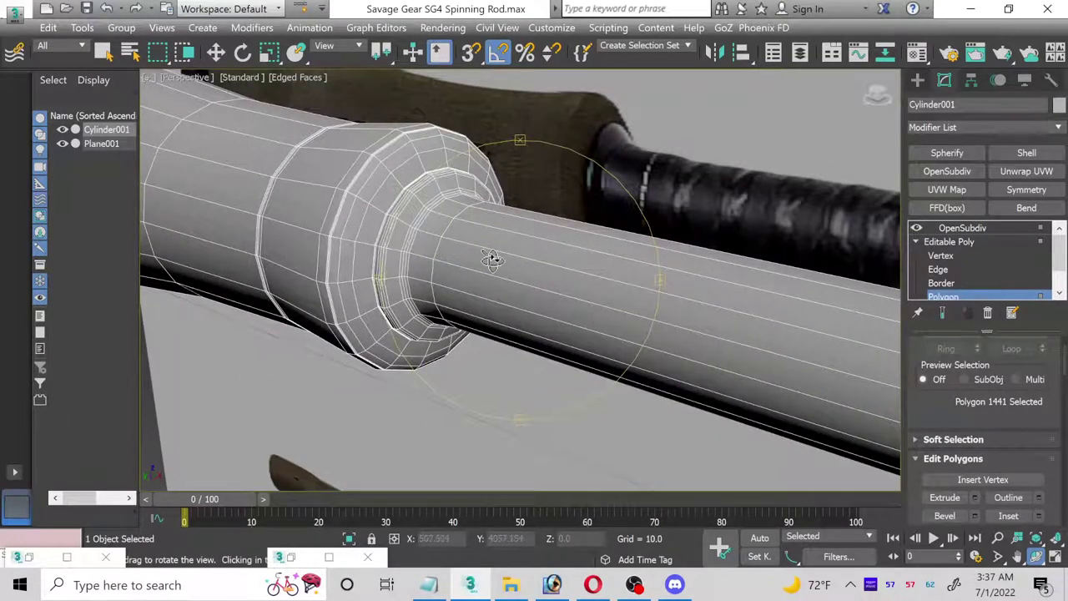
drag(638, 278, 446, 291)
drag(676, 363, 638, 310)
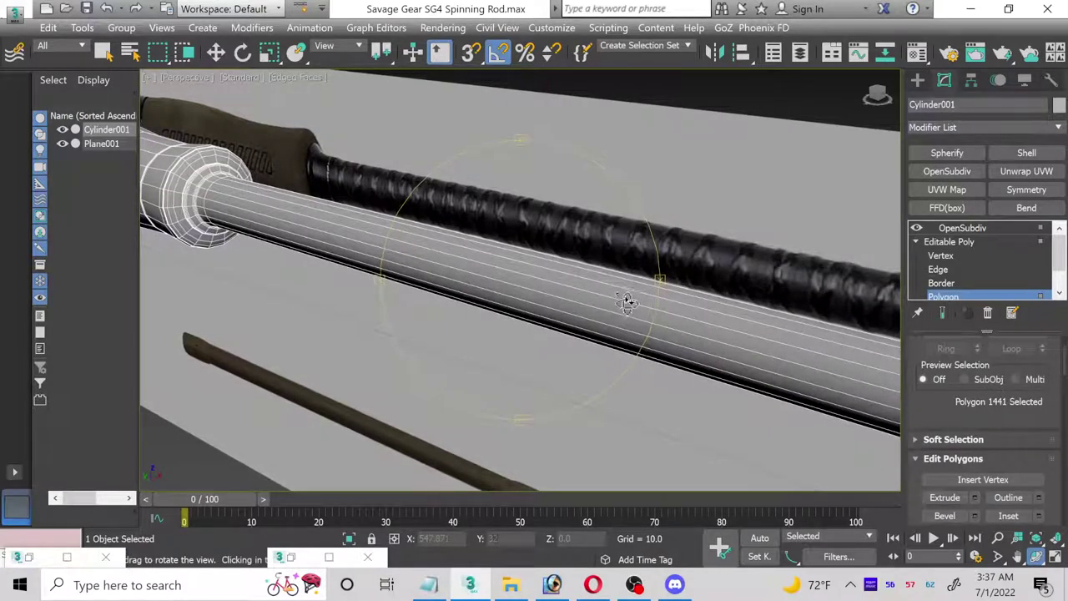
key(w)
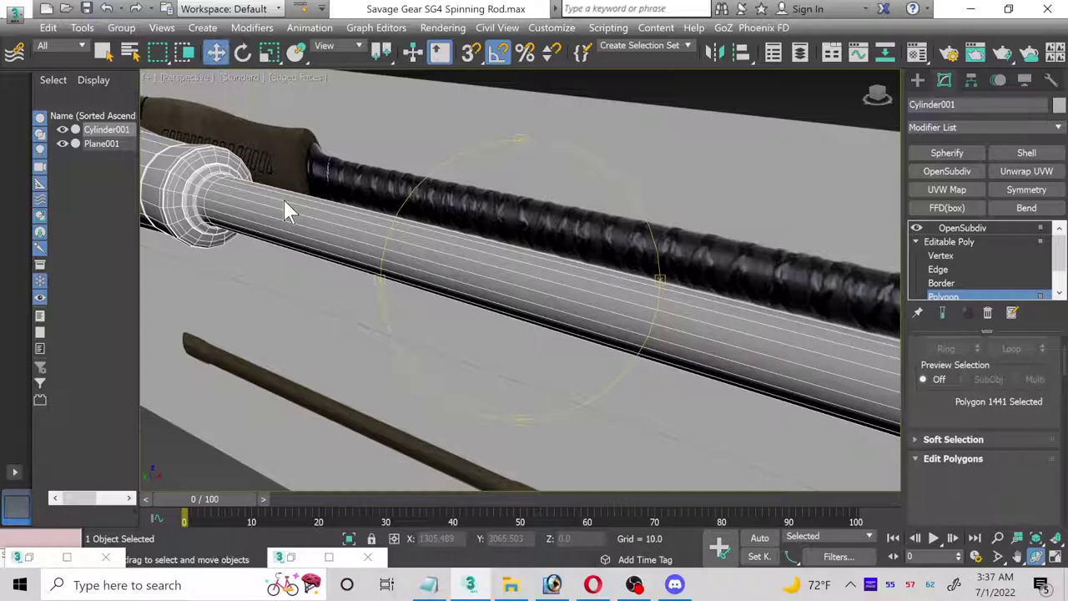
key(4)
alt+middle_drag(286, 209, 353, 216)
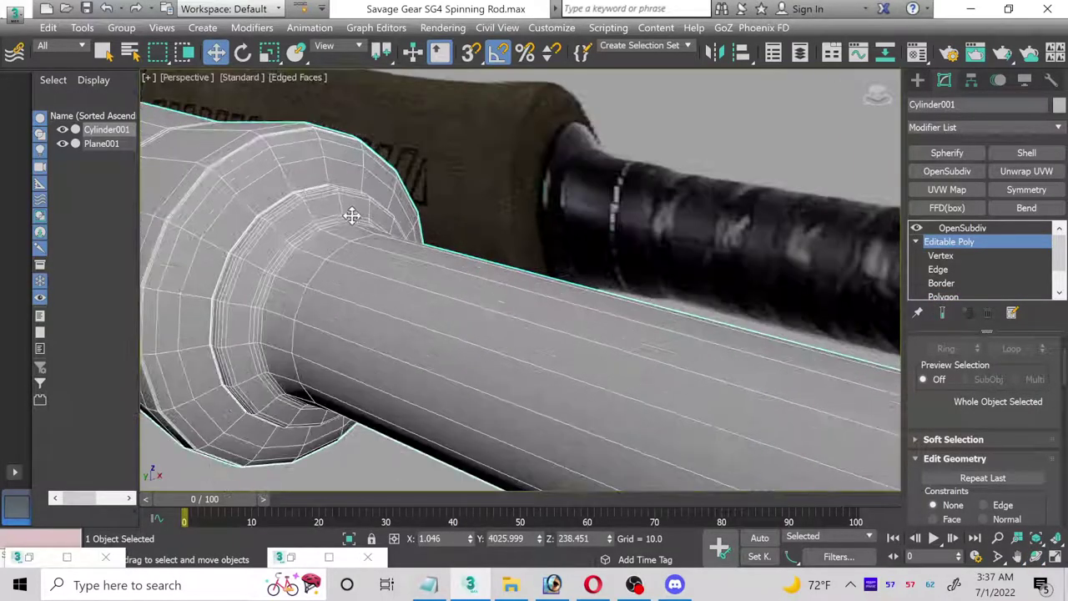
scroll(951, 279, down, 1)
click(948, 272)
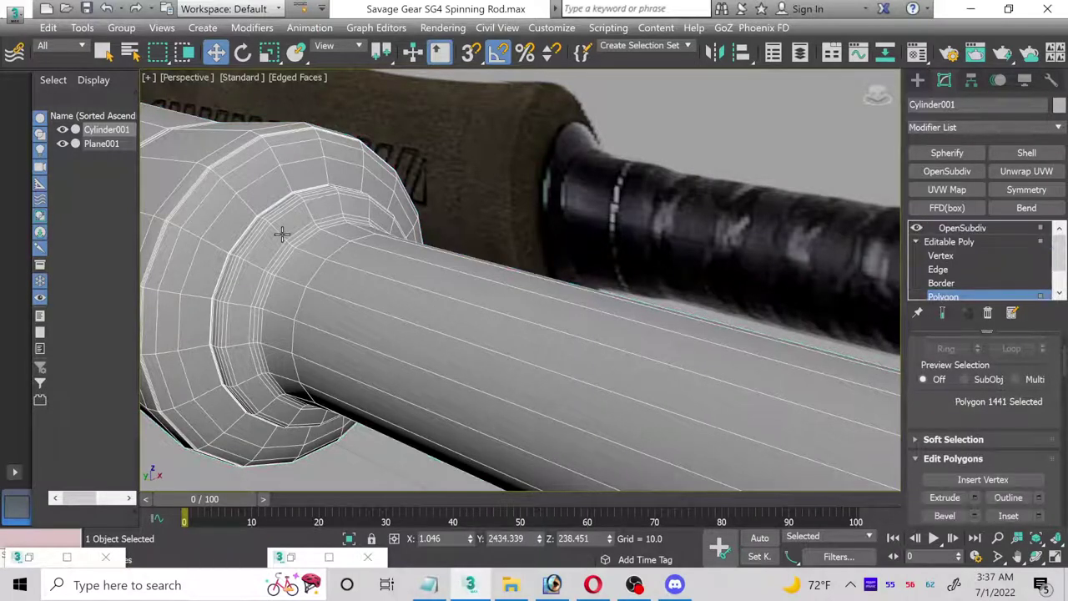
scroll(282, 235, up, 2)
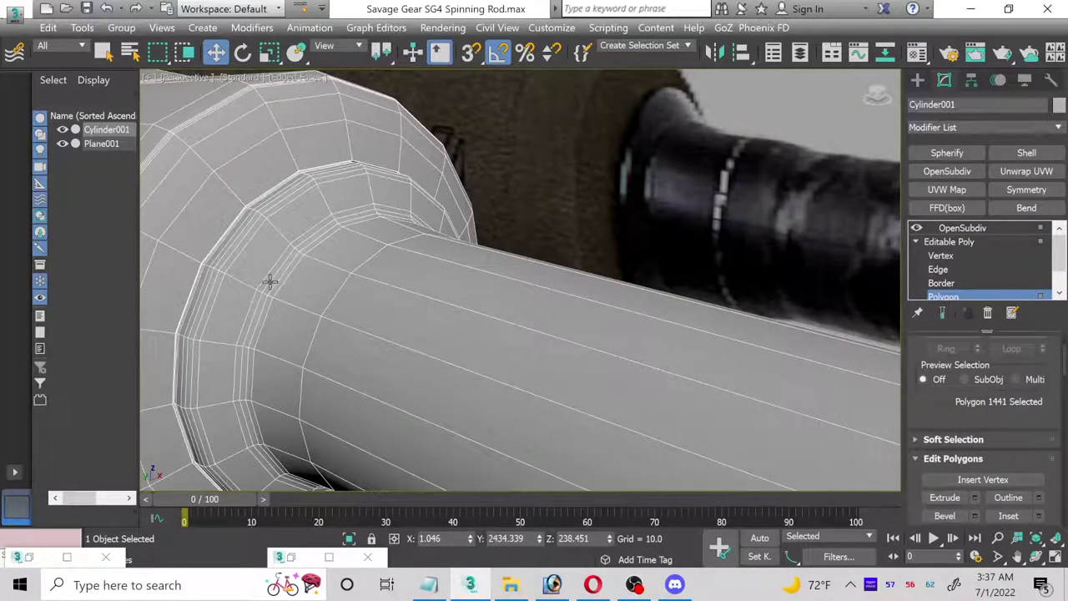
- Delete the OpenSubdiv modifier from the rod and return to polygon editing at the rear grip's junction
right_click(971, 229)
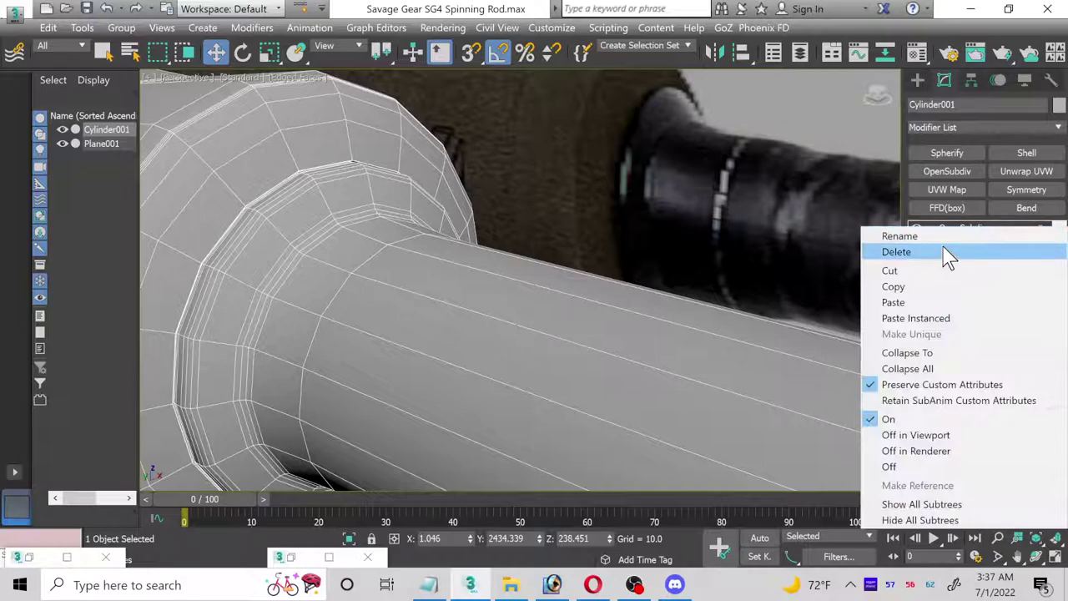
click(943, 251)
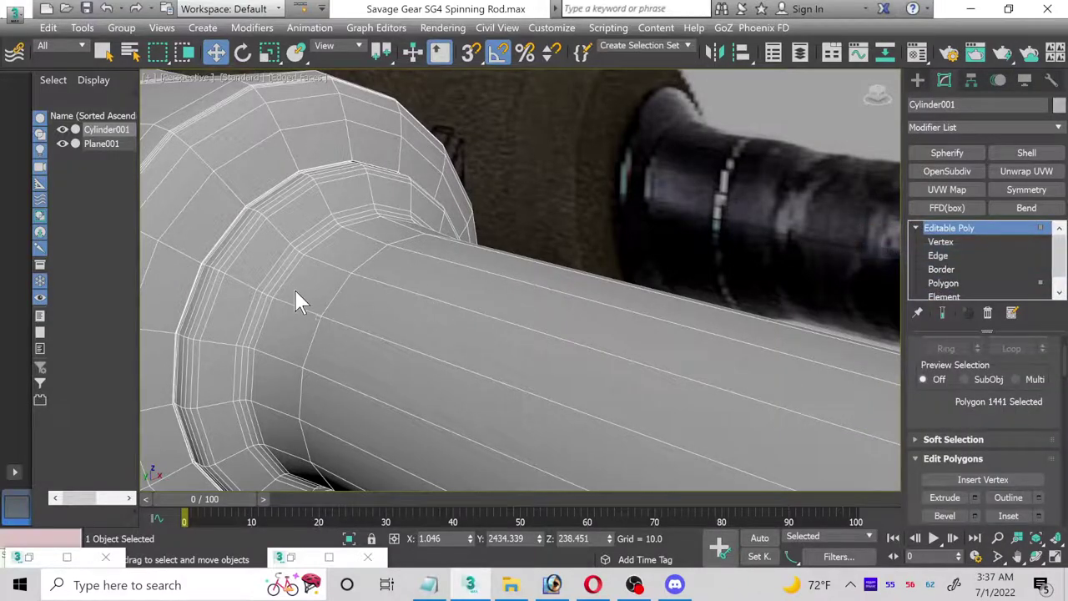
key(4)
alt+middle_drag(296, 293, 291, 280)
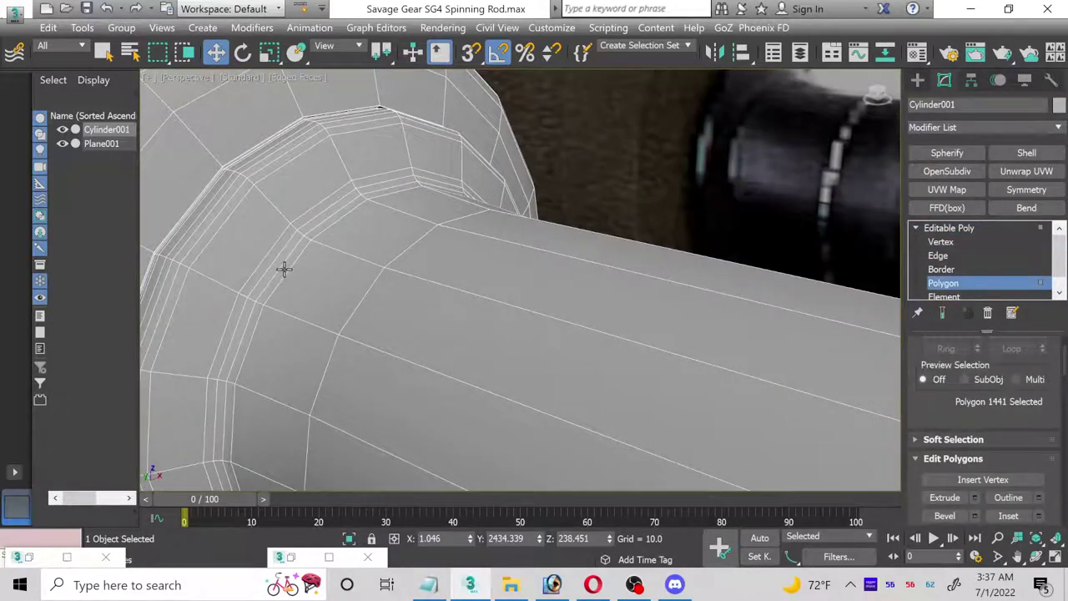
alt+middle_drag(307, 255, 386, 310)
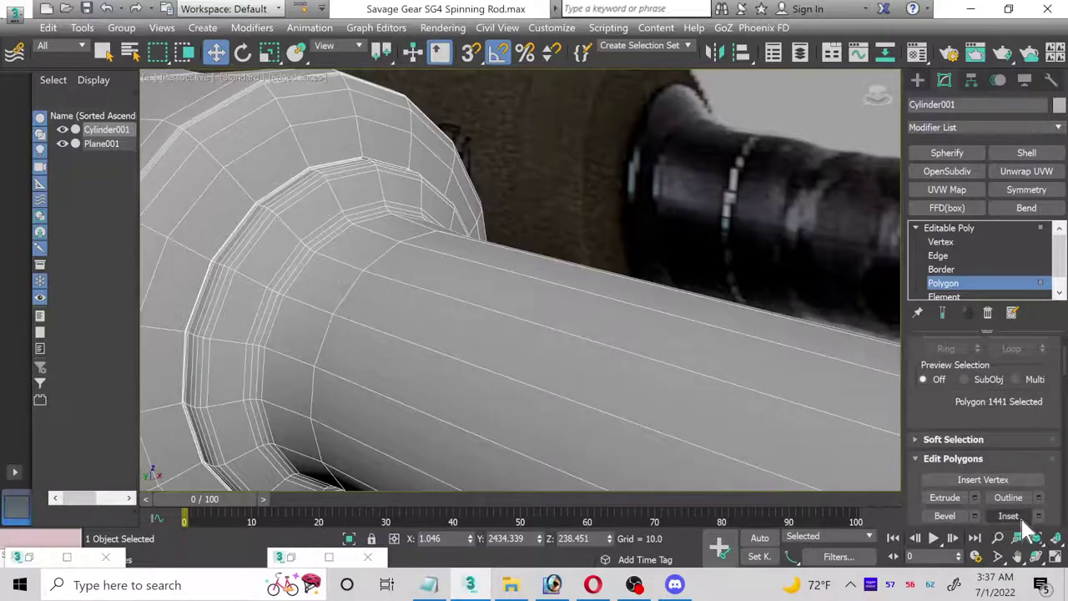
- In the Left view, select the narrow band of polygons between the rear grip's tapered end and the shaft
click(1054, 559)
middle_click(411, 424)
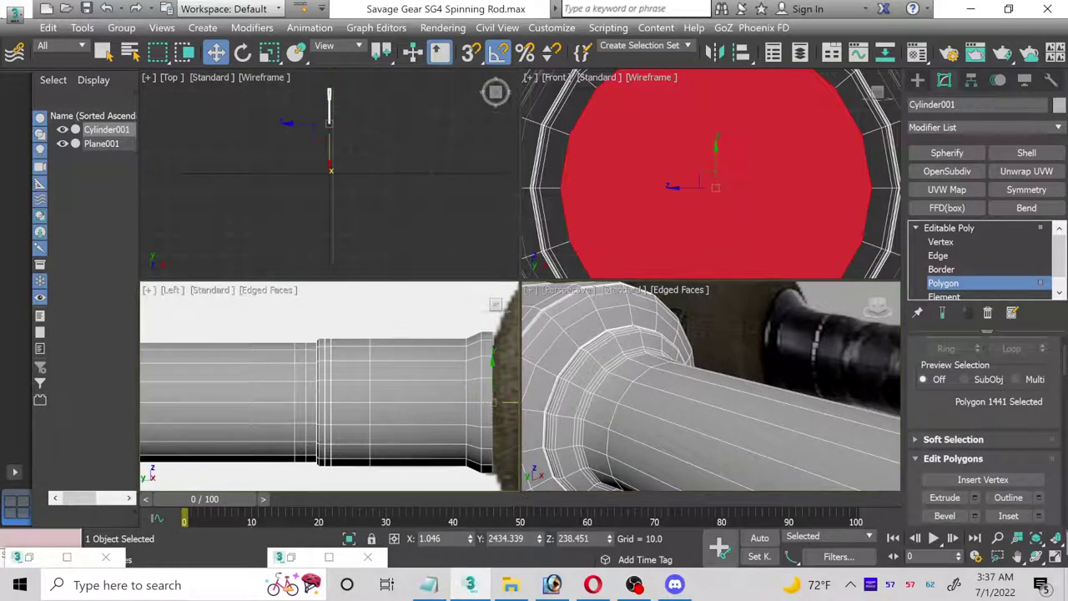
click(1056, 560)
scroll(351, 423, down, 3)
middle_drag(332, 412, 421, 363)
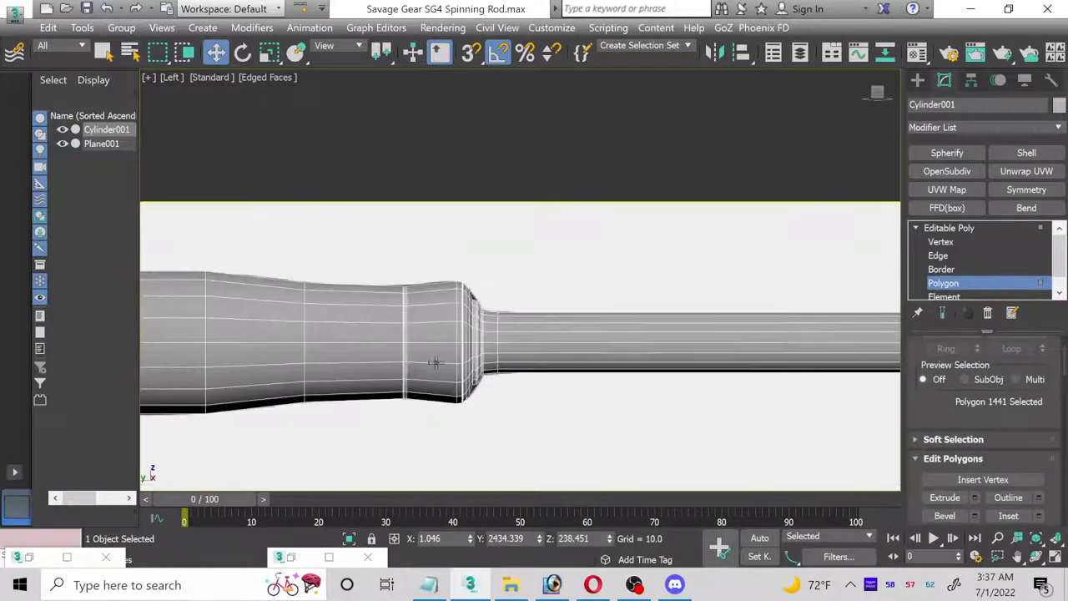
scroll(422, 363, up, 5)
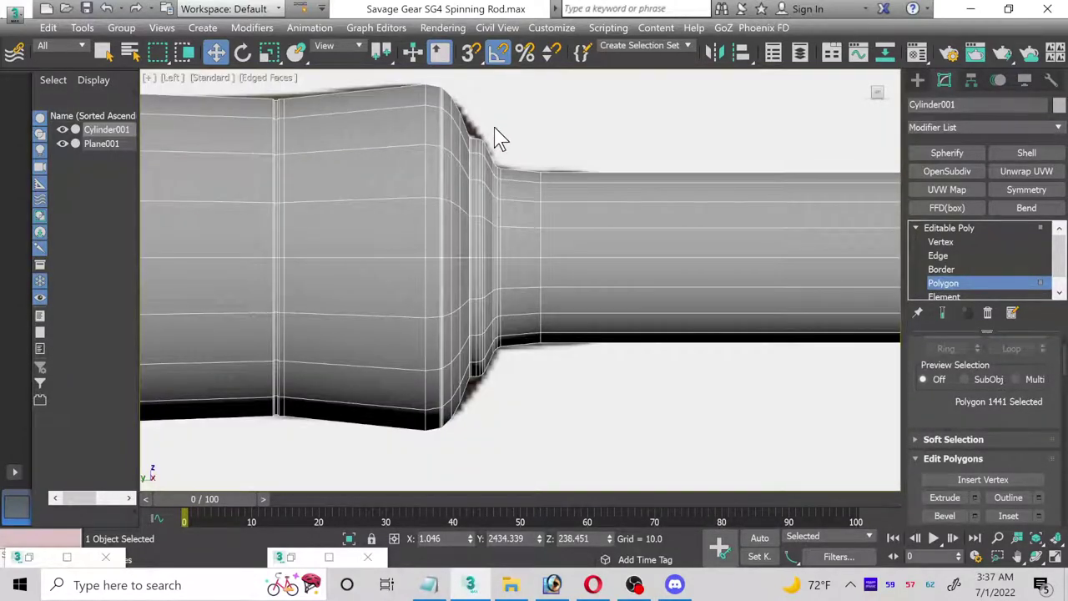
drag(485, 129, 472, 404)
drag(477, 403, 477, 403)
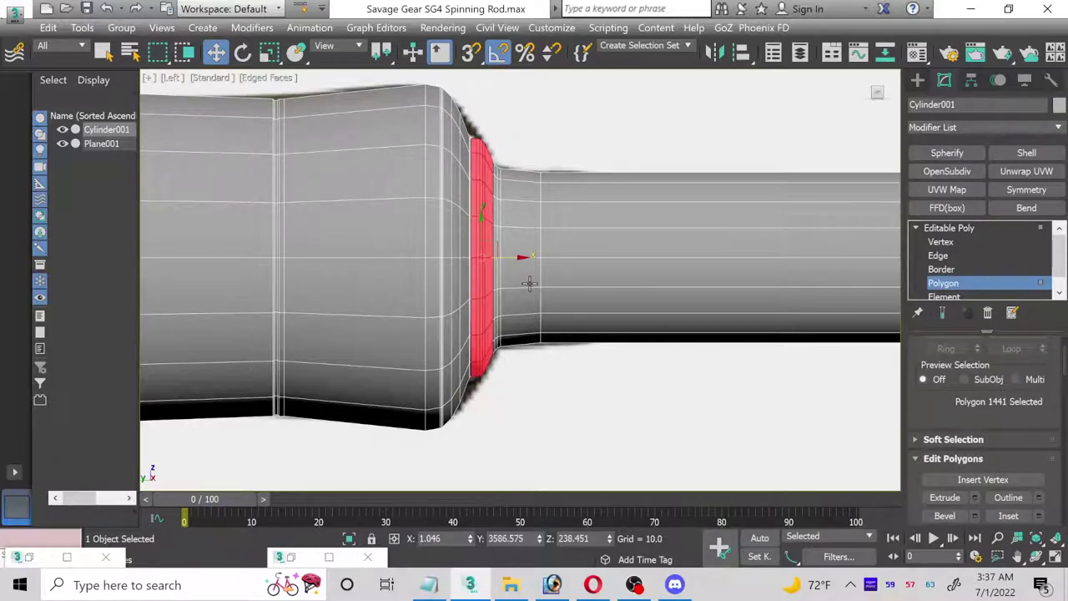
scroll(529, 285, up, 2)
scroll(489, 389, up, 3)
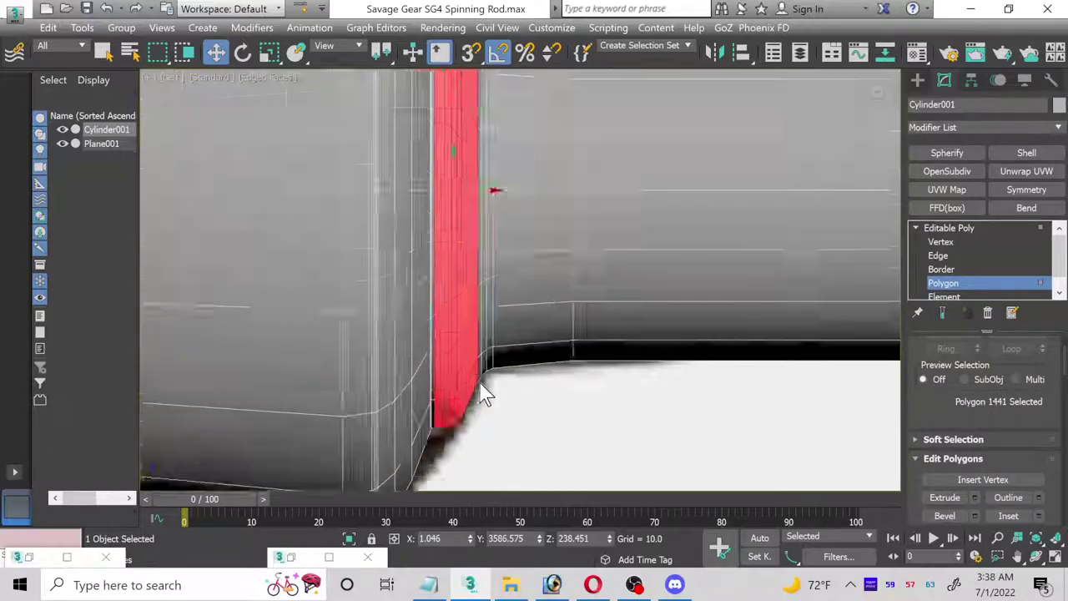
- Extend the polygon selection from the rear grip's junction band to include the adjoining neck rings on the shaft
scroll(1005, 388, up, 2)
click(1018, 382)
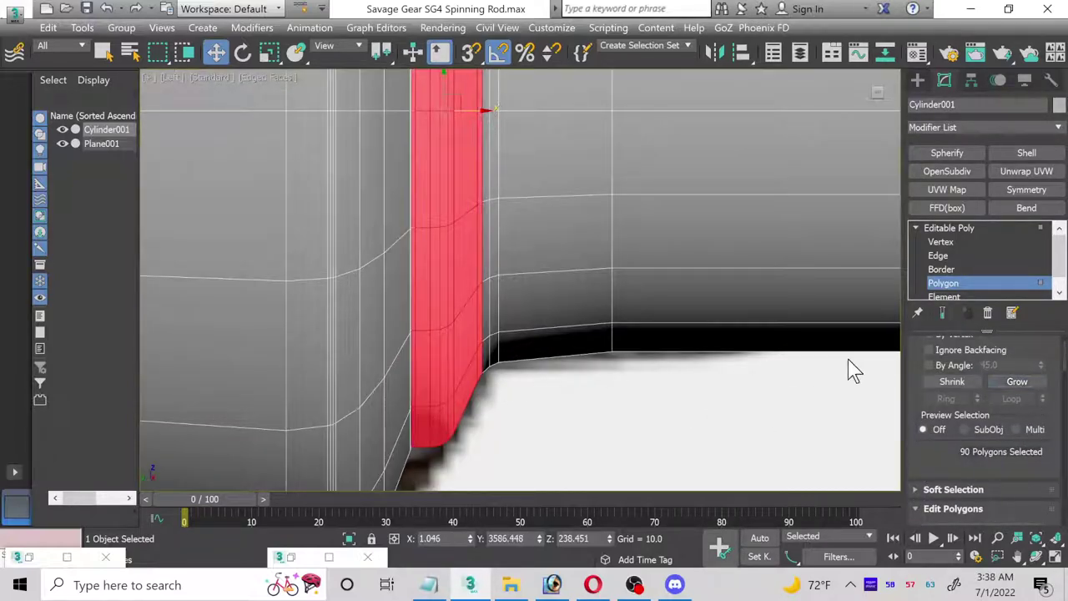
click(1015, 384)
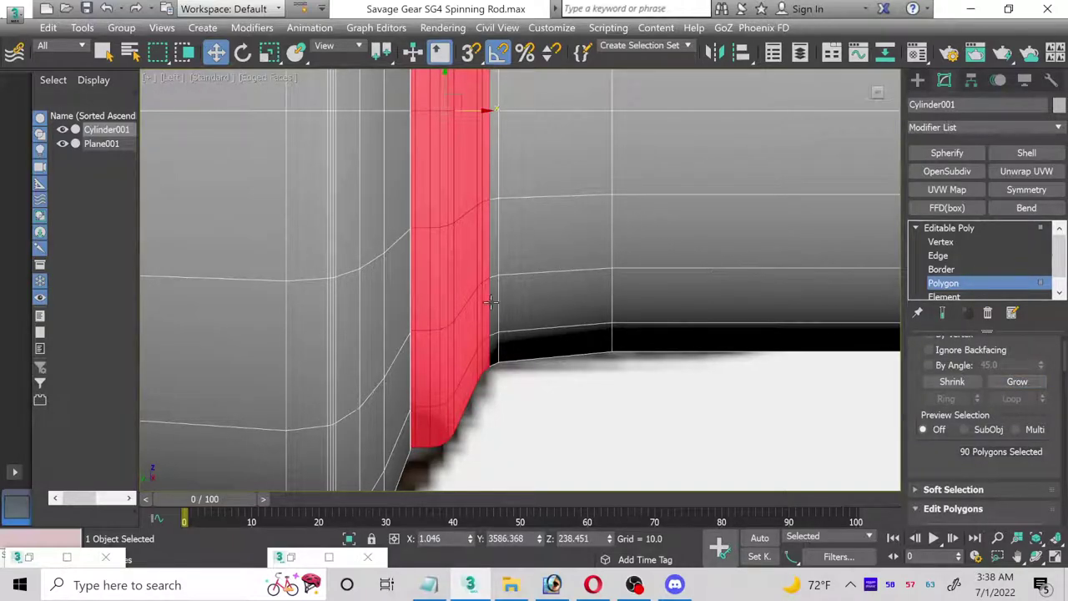
middle_drag(504, 294, 207, 442)
scroll(350, 286, down, 5)
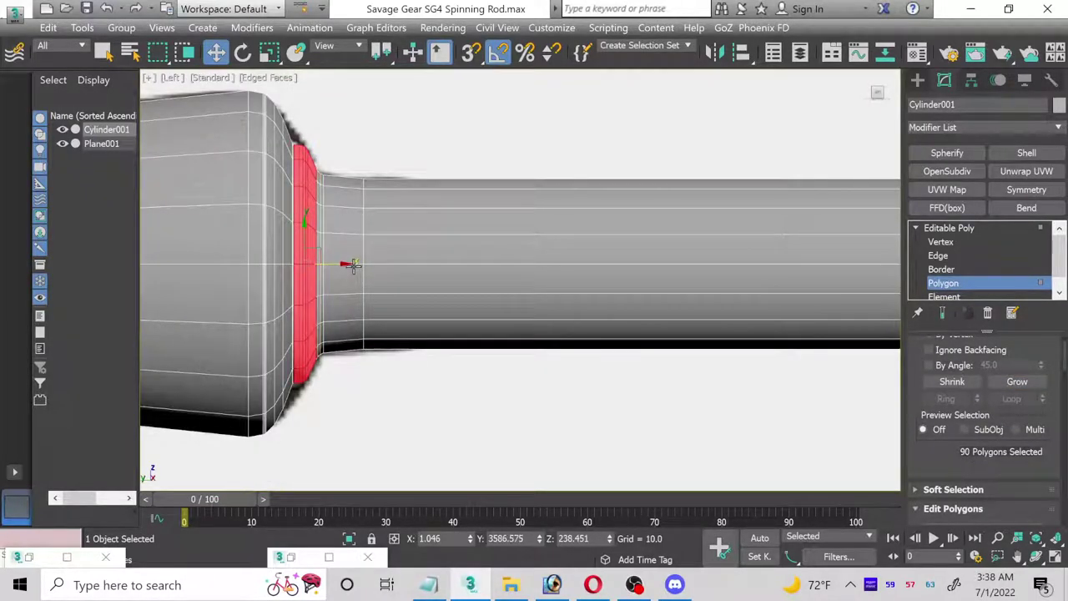
drag(355, 128, 297, 406)
- Clone the selected junction polygons as an element, placing the copy at the front grip's end of the shaft
scroll(467, 338, down, 3)
scroll(424, 389, down, 3)
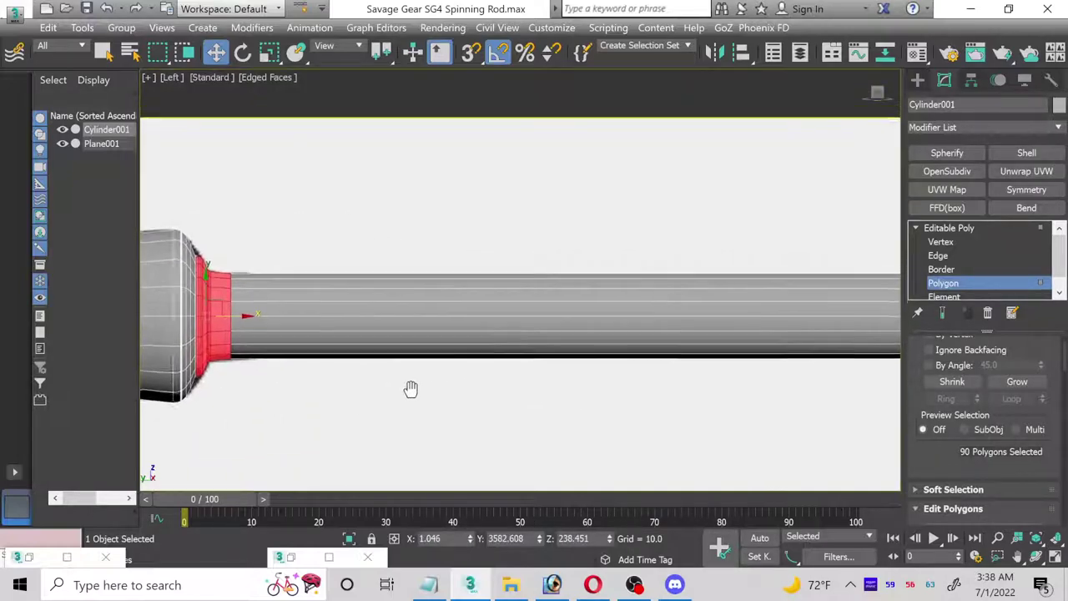
scroll(389, 392, down, 2)
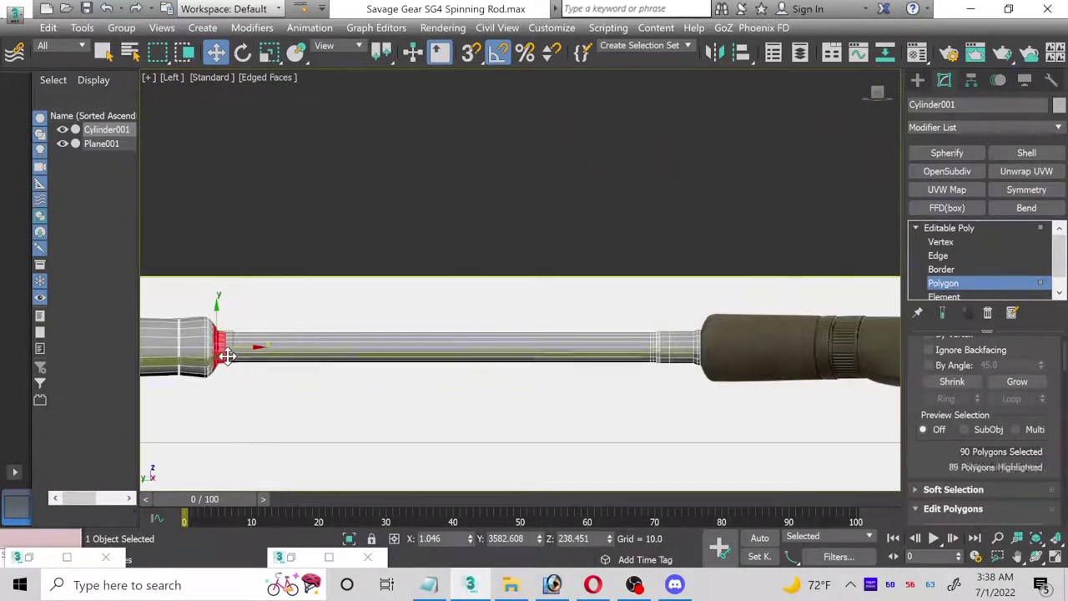
mouse_move(246, 347)
mouse_down()
mouse_move(351, 352)
mouse_move(742, 329)
mouse_up()
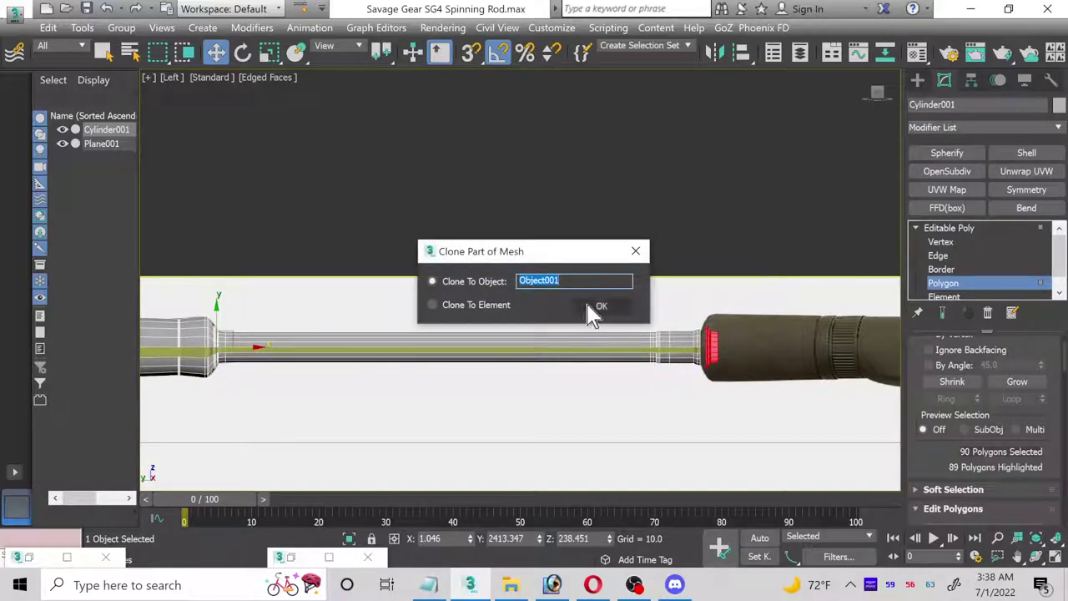
click(468, 306)
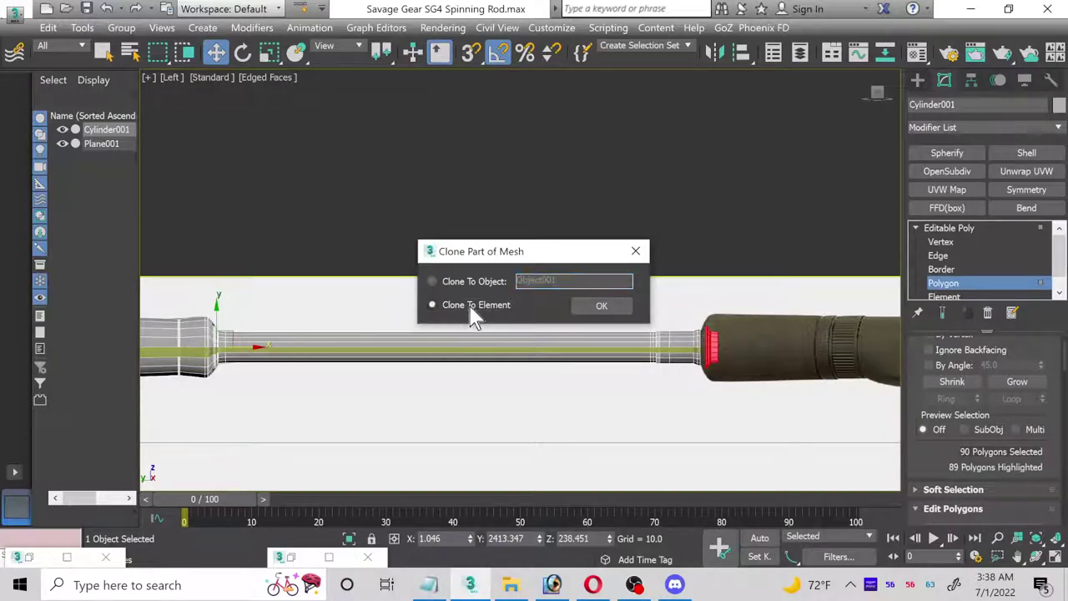
click(597, 307)
- Rotate the cloned junction piece half a turn so its flared end faces the front grip
scroll(685, 338, up, 4)
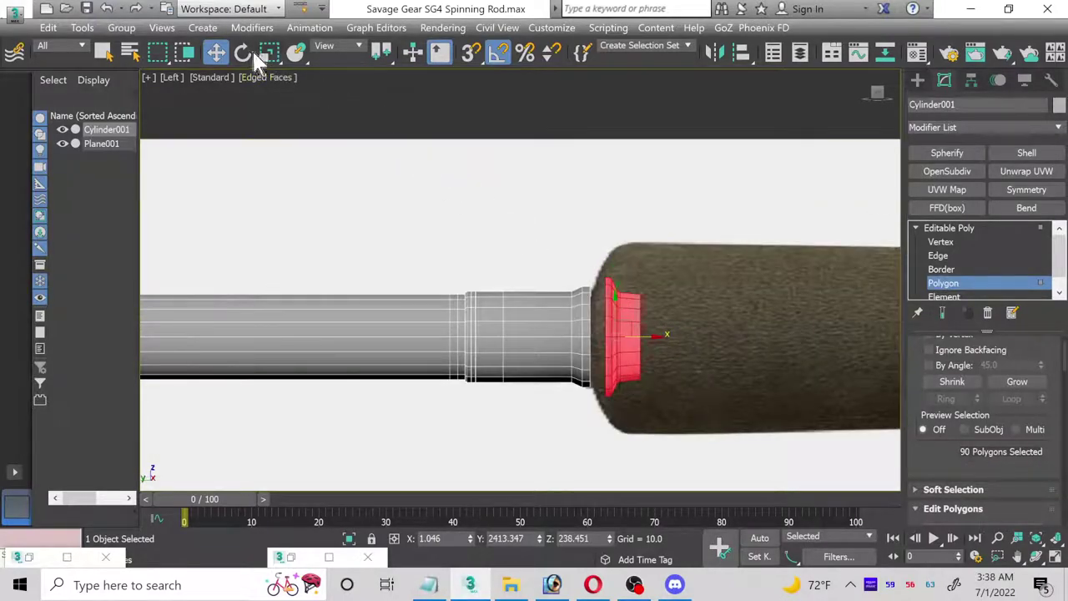
key(e)
scroll(668, 321, up, 2)
drag(603, 309, 676, 338)
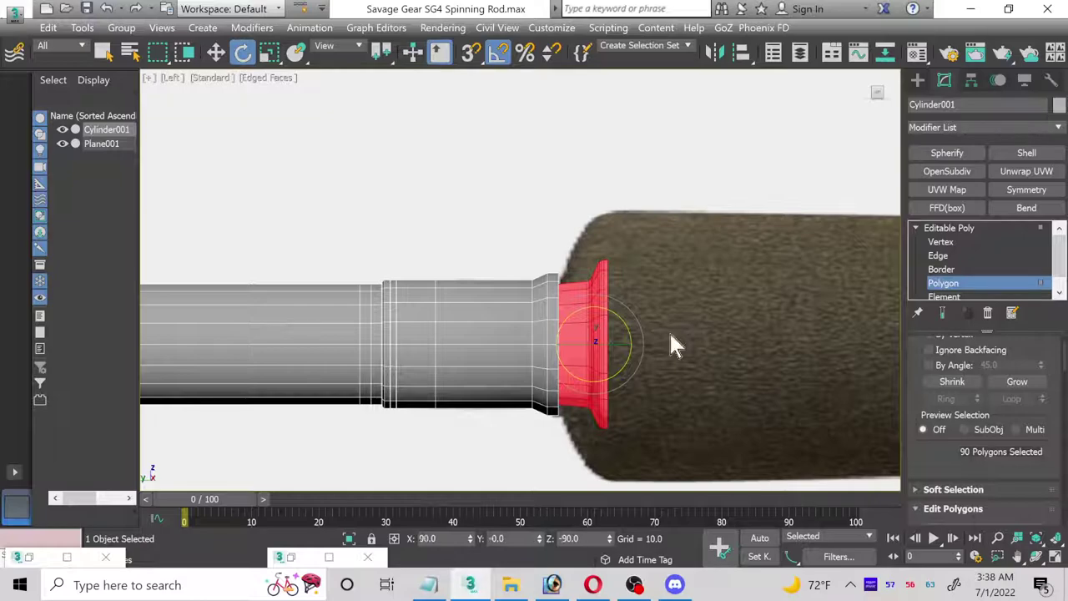
- Move the cloned flare slightly farther into the front grip, clear of the collar, and try adjusting its scale
click(217, 52)
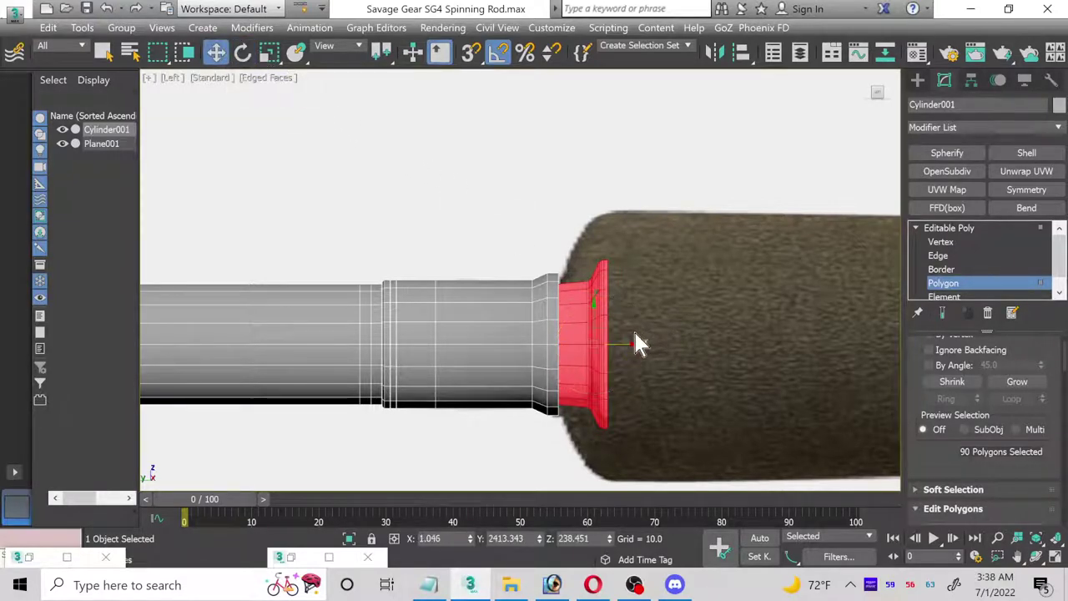
drag(619, 348, 632, 346)
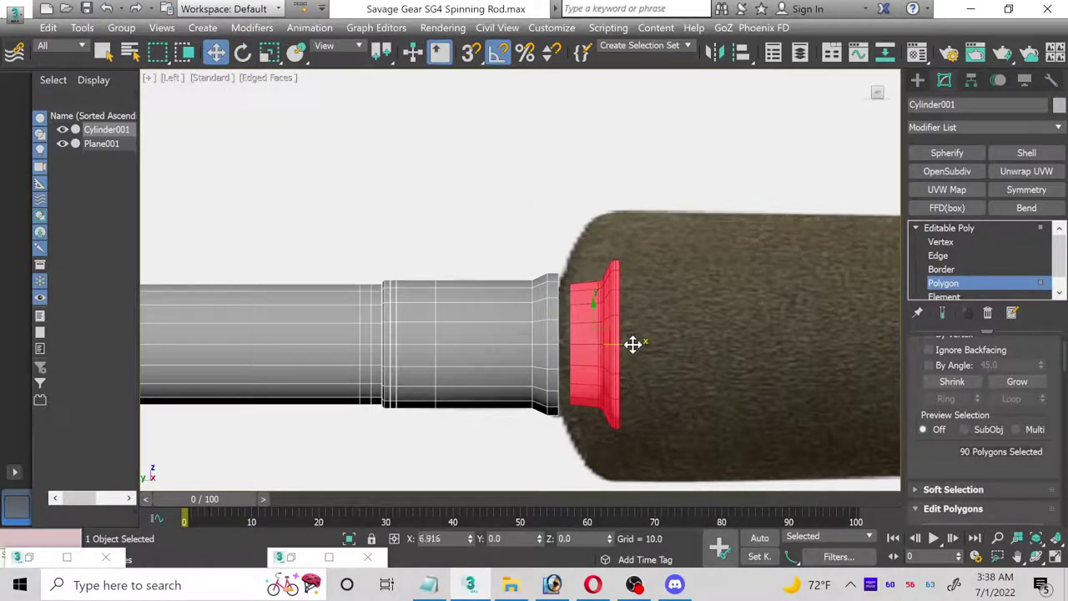
click(269, 52)
drag(611, 336, 599, 329)
scroll(594, 335, up, 2)
click(216, 51)
scroll(603, 315, up, 2)
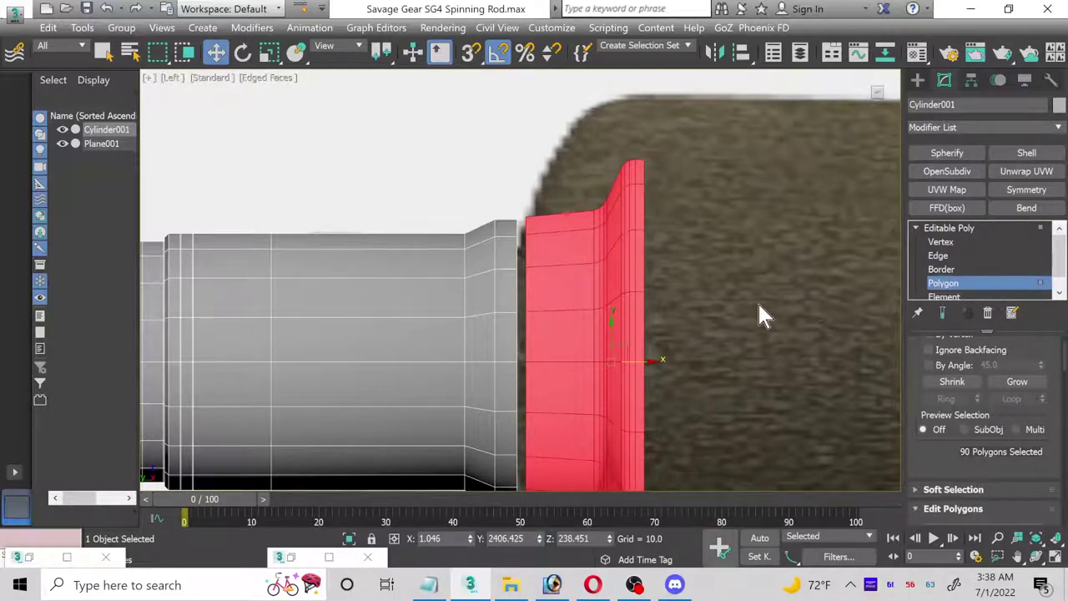
scroll(705, 306, down, 2)
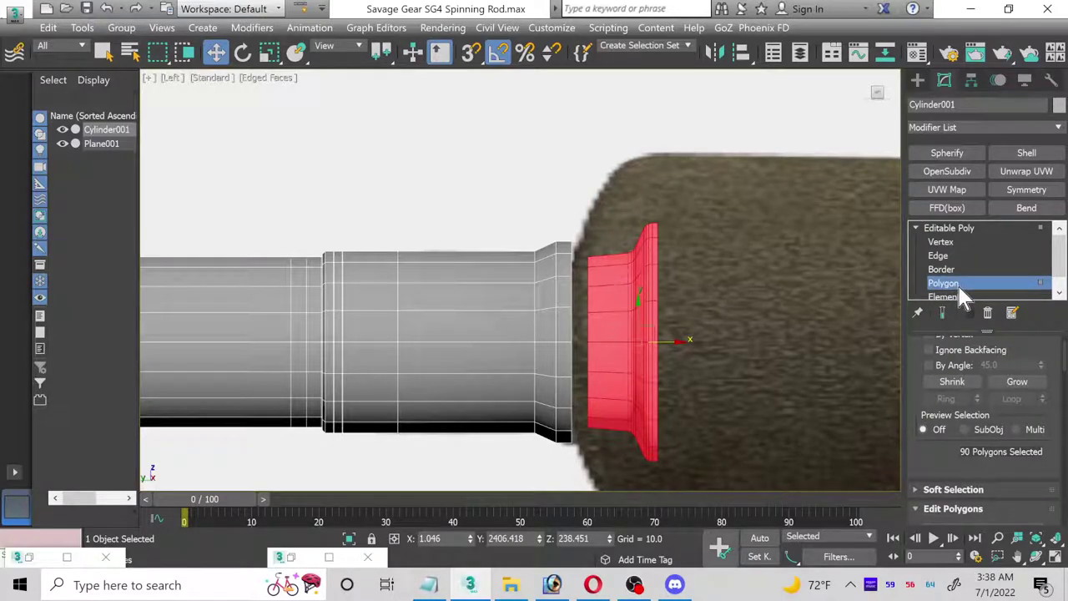
key(4)
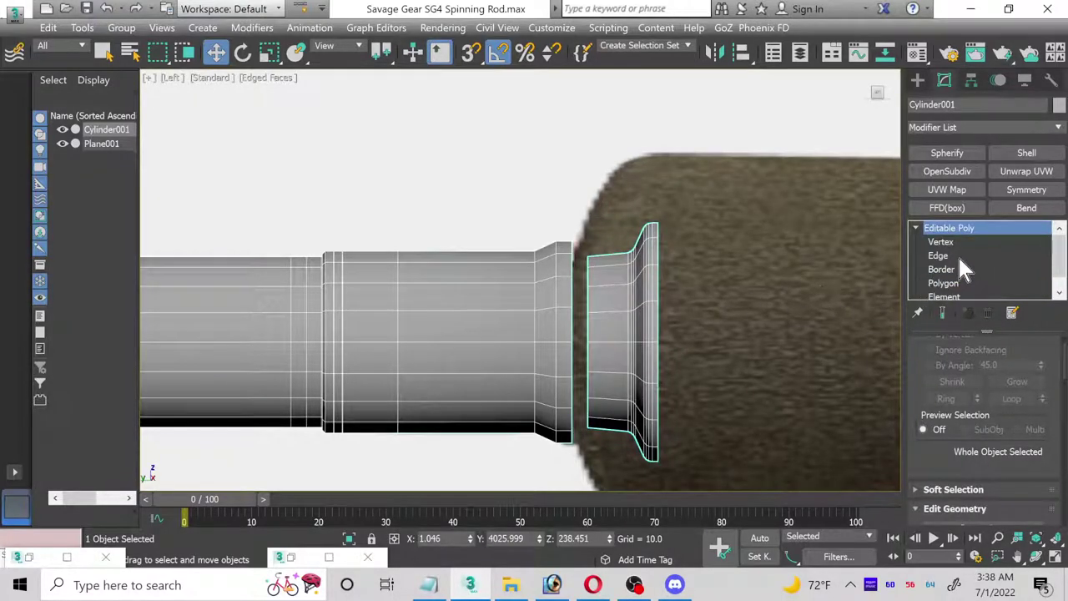
click(942, 243)
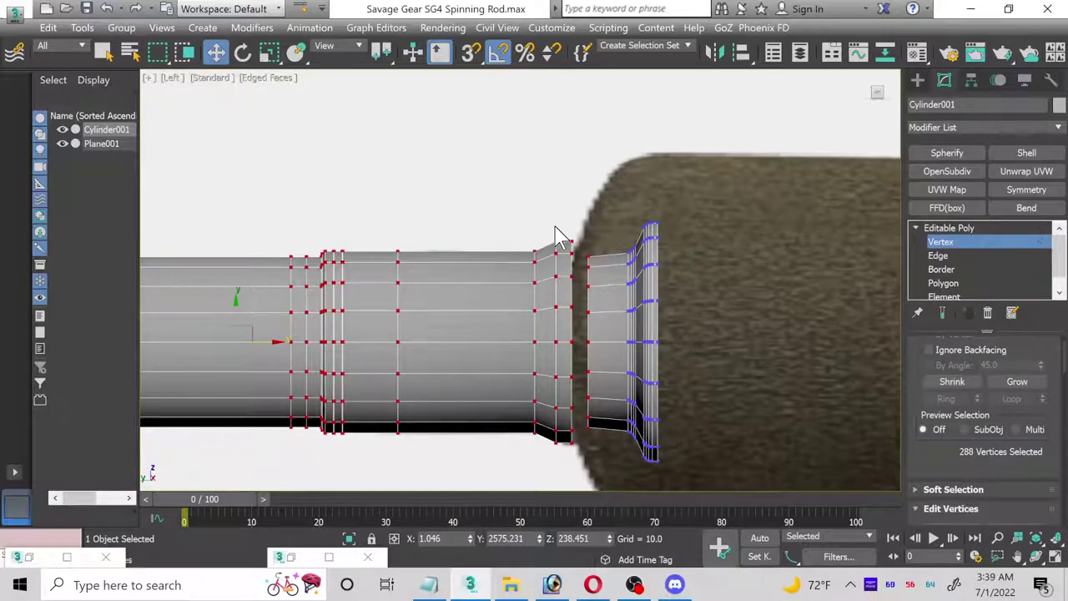
drag(532, 222, 564, 342)
drag(577, 455, 584, 268)
drag(585, 223, 570, 473)
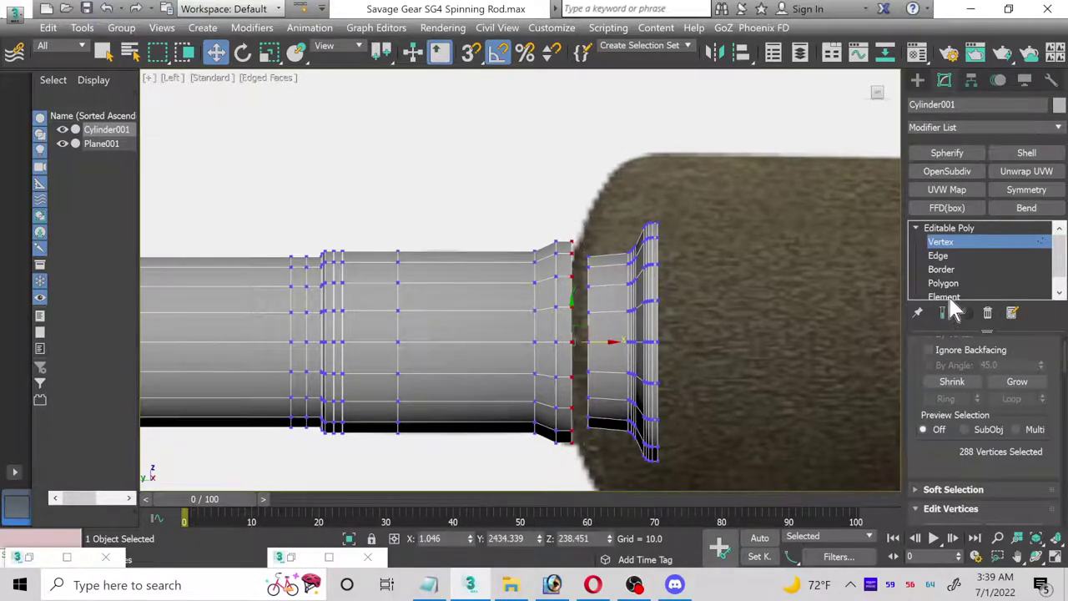
- Delete the collar's old flared end polygons beside the front grip
click(943, 283)
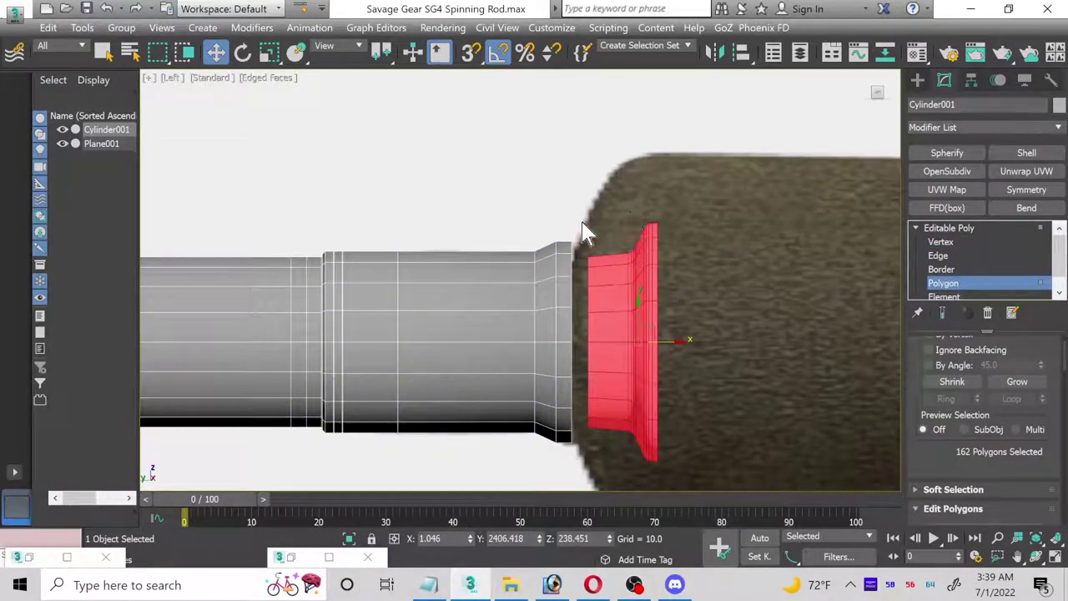
drag(542, 472, 543, 476)
key(Delete)
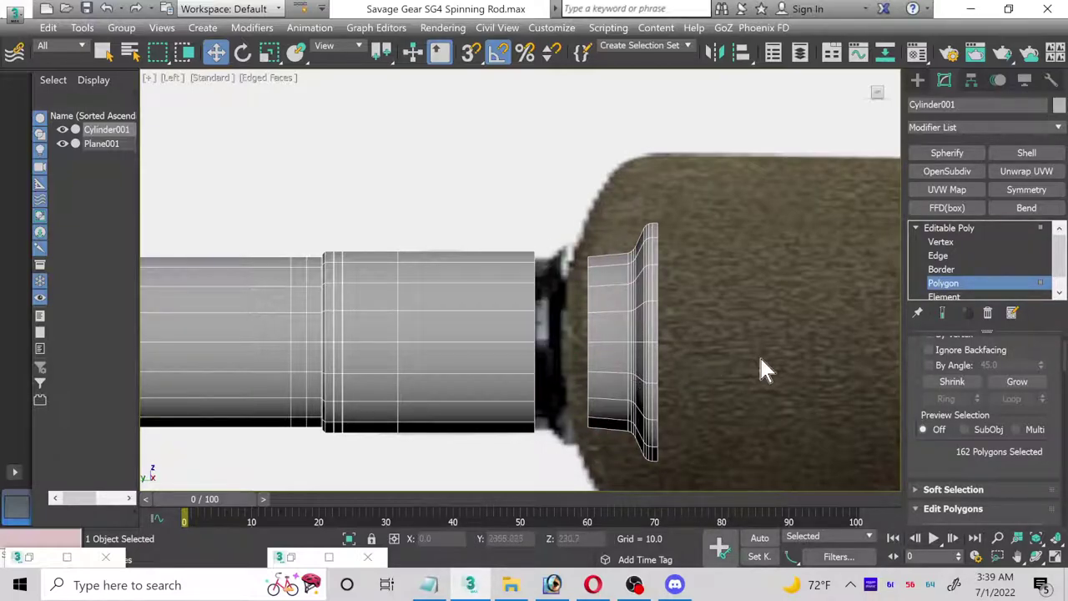
- Select the vertex ring at the cloned flare's open end facing the collar and scale it up slightly
click(918, 269)
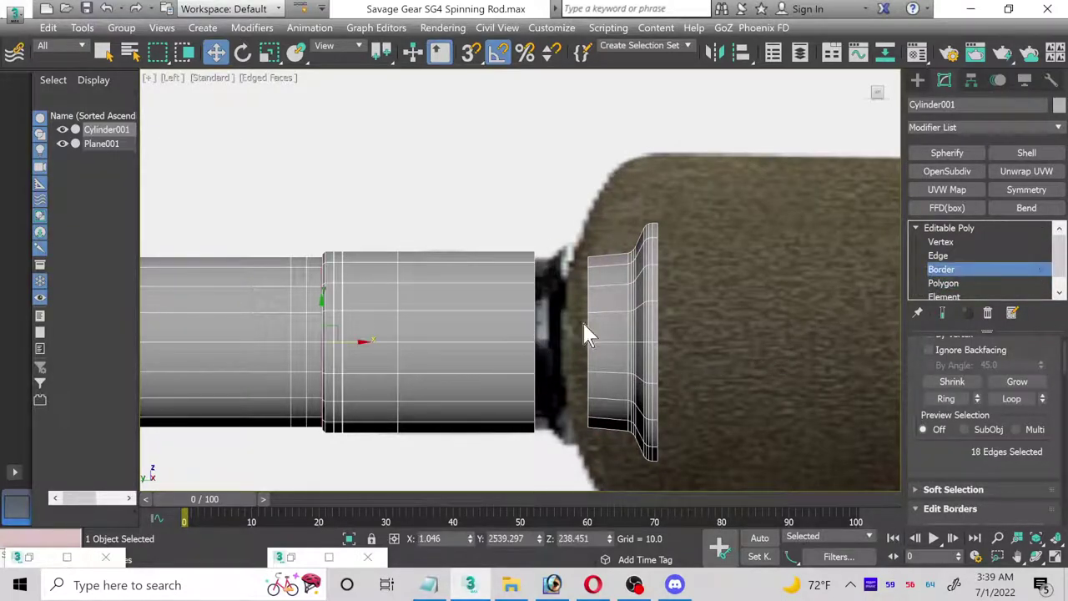
click(942, 242)
double_click(588, 431)
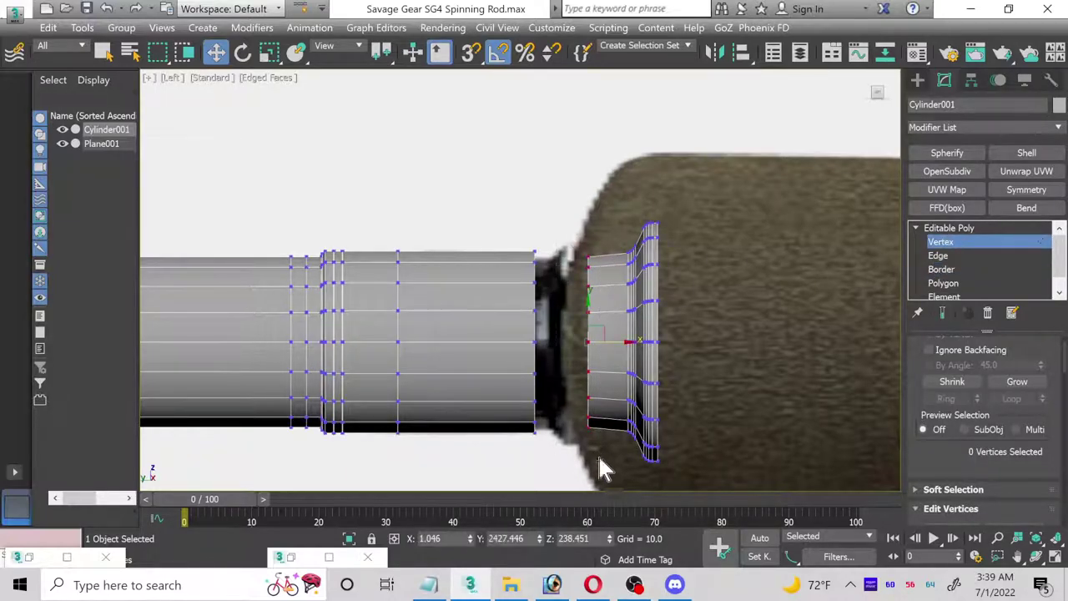
scroll(595, 451, up, 2)
click(269, 53)
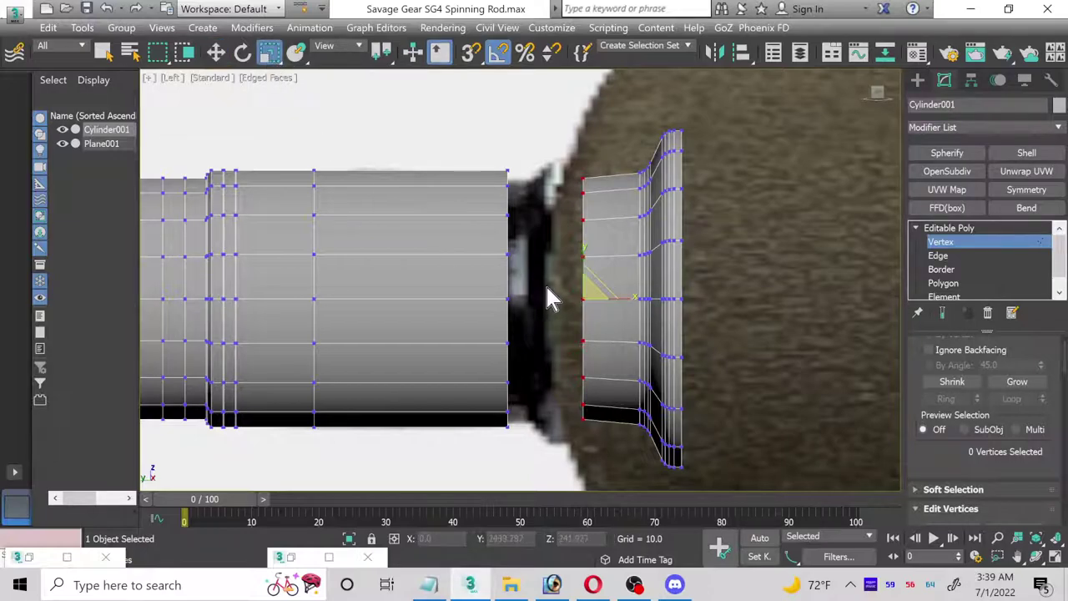
drag(583, 294, 572, 286)
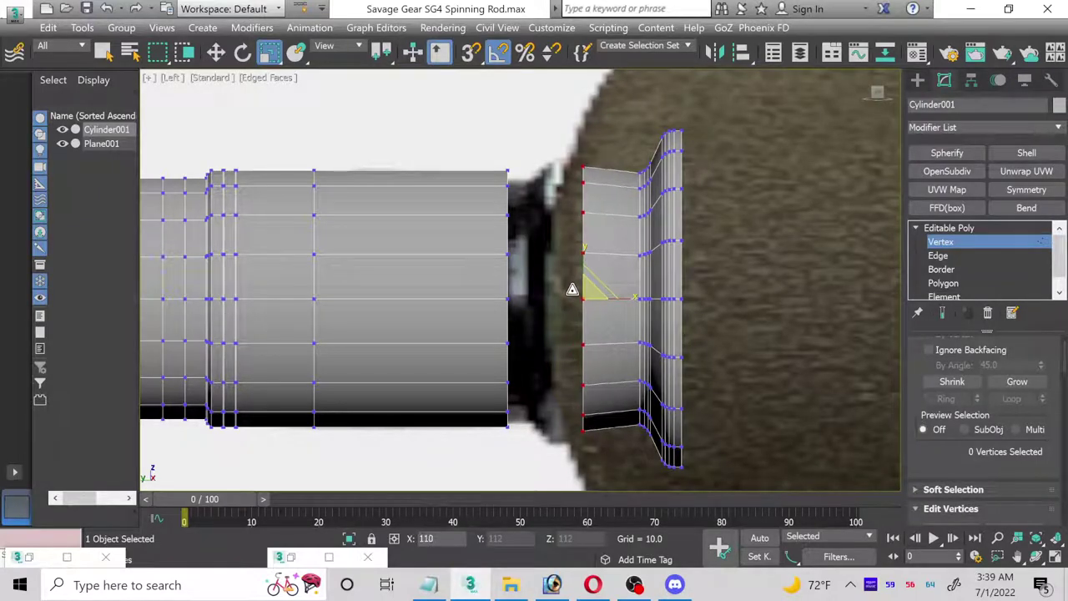
scroll(600, 276, down, 2)
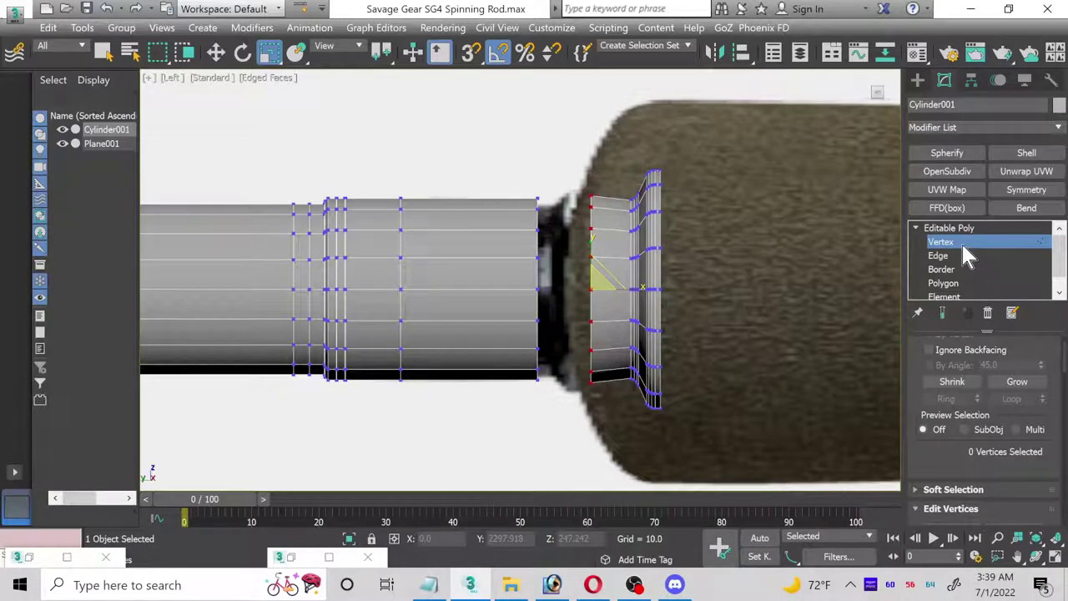
key(1)
scroll(587, 290, up, 2)
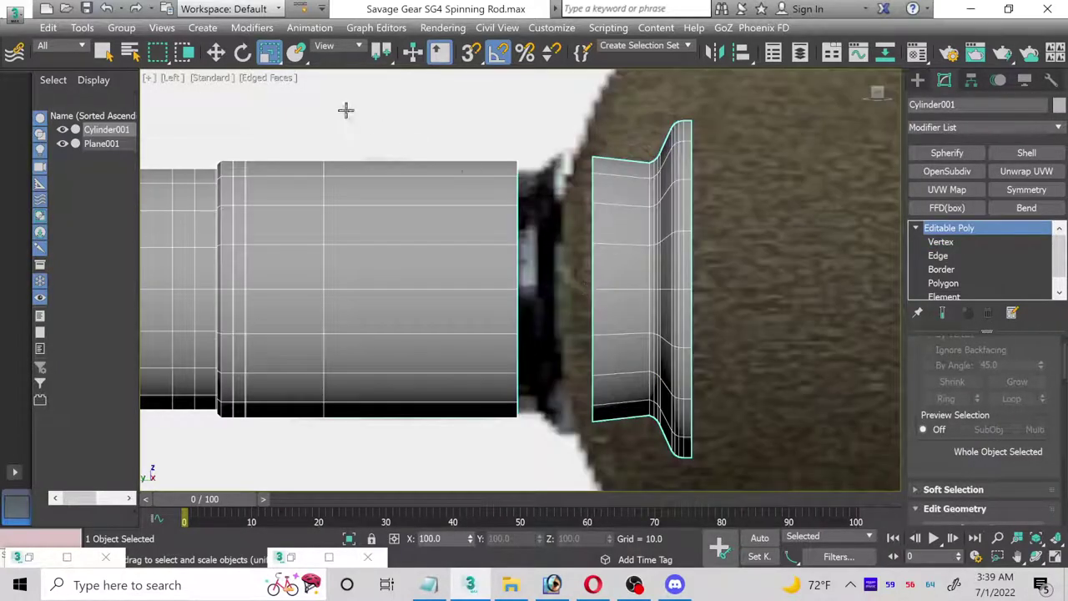
- Move the whole cloned flare element along the shaft until its open end nearly meets the collar's cut edge
click(940, 242)
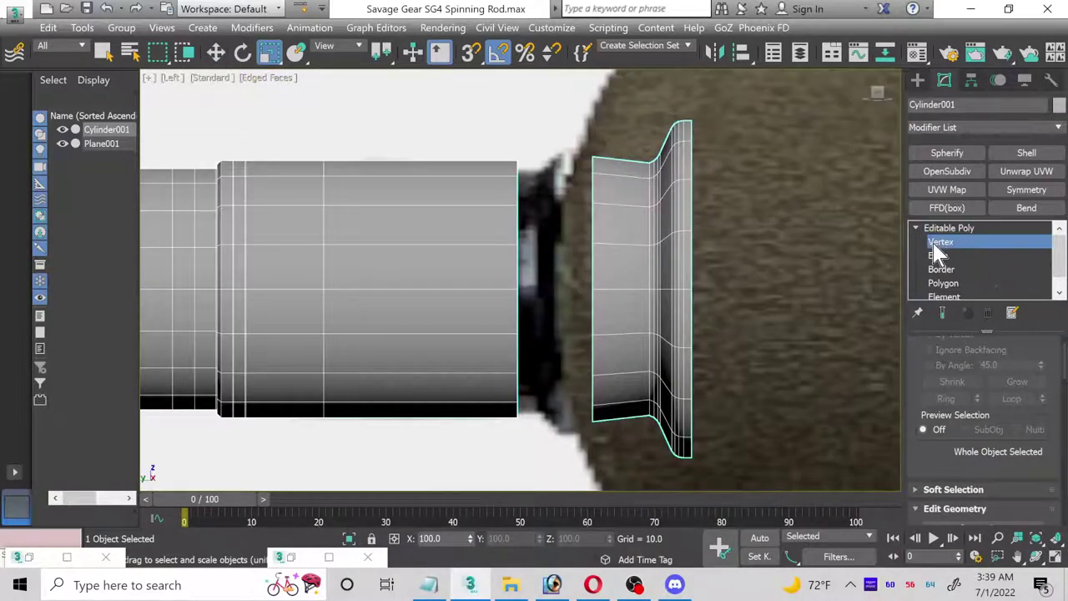
scroll(959, 279, down, 1)
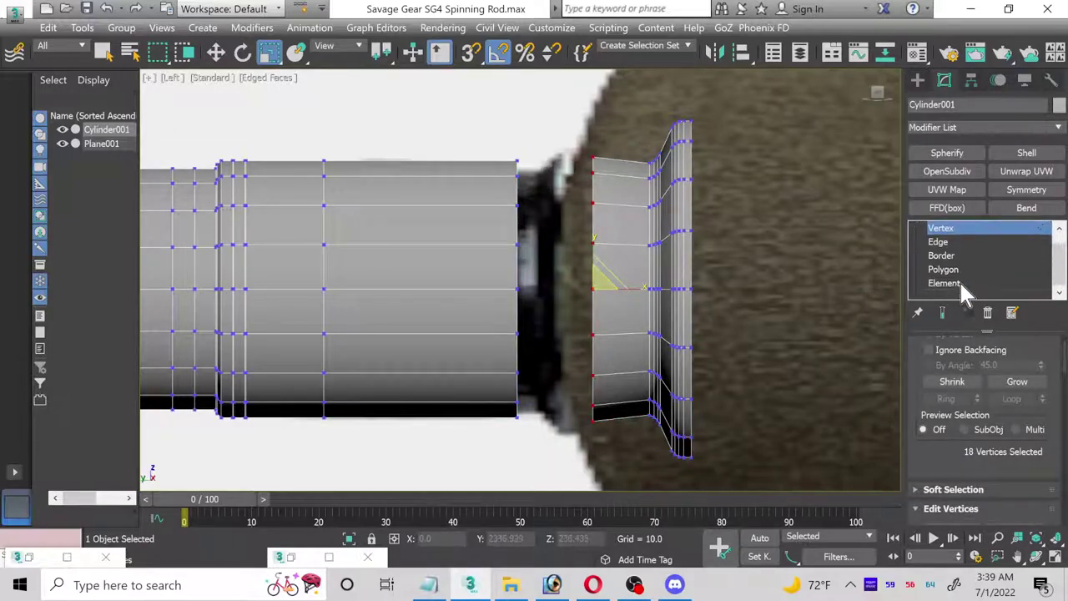
click(958, 280)
click(221, 52)
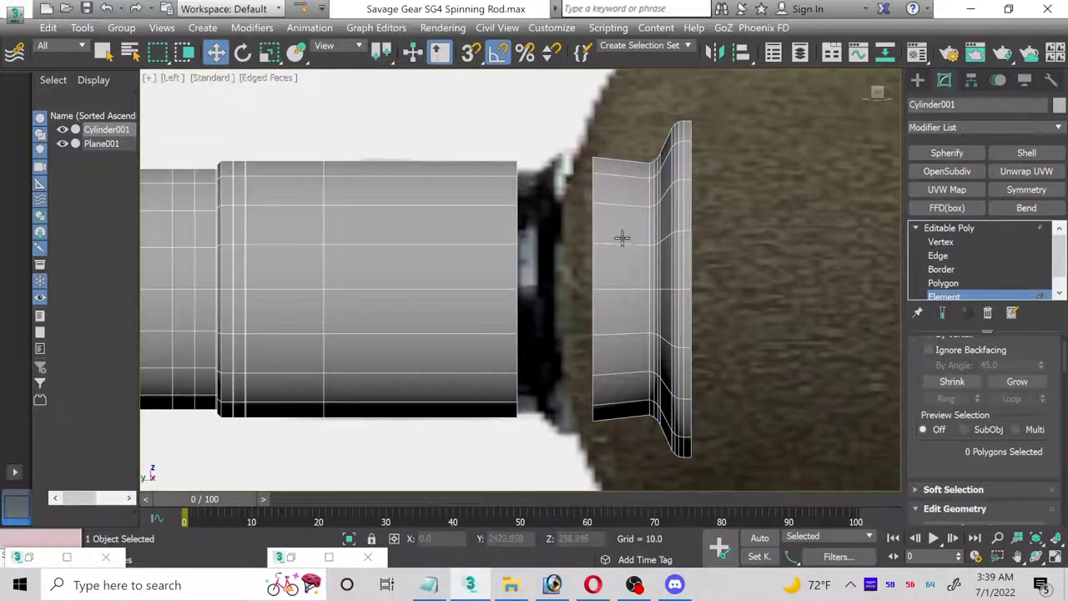
click(641, 257)
scroll(684, 292, up, 3)
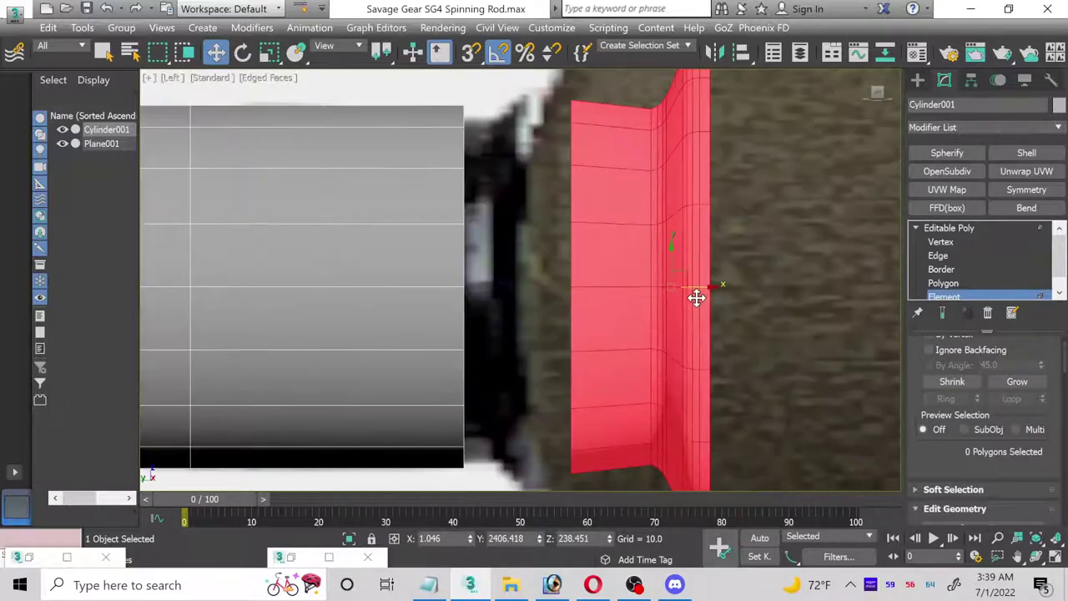
drag(710, 286, 608, 285)
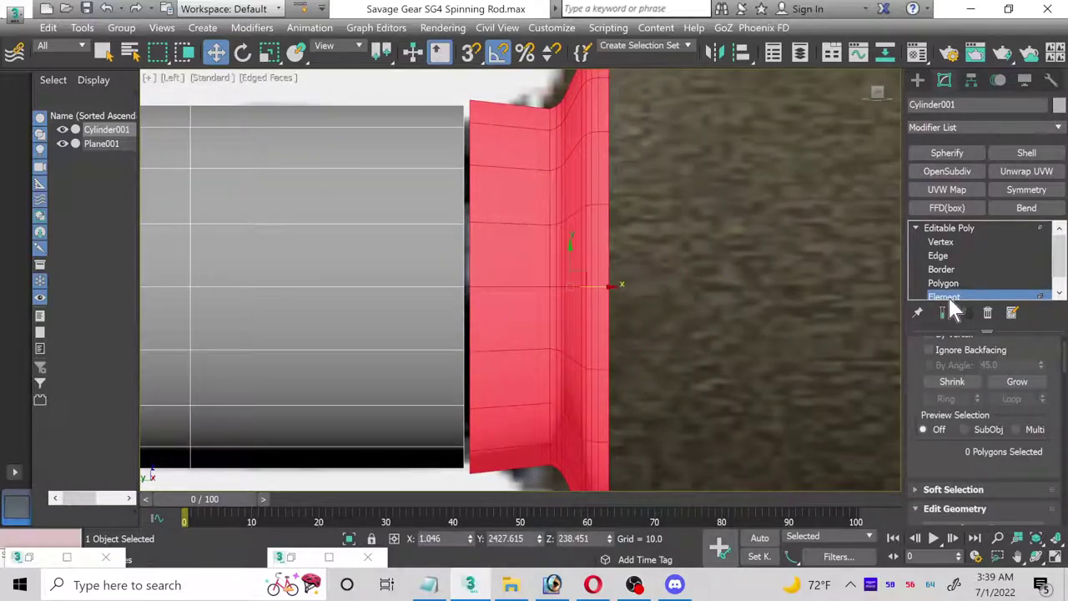
- Scale the flare's open-end vertex ring down to match the collar's diameter
click(943, 242)
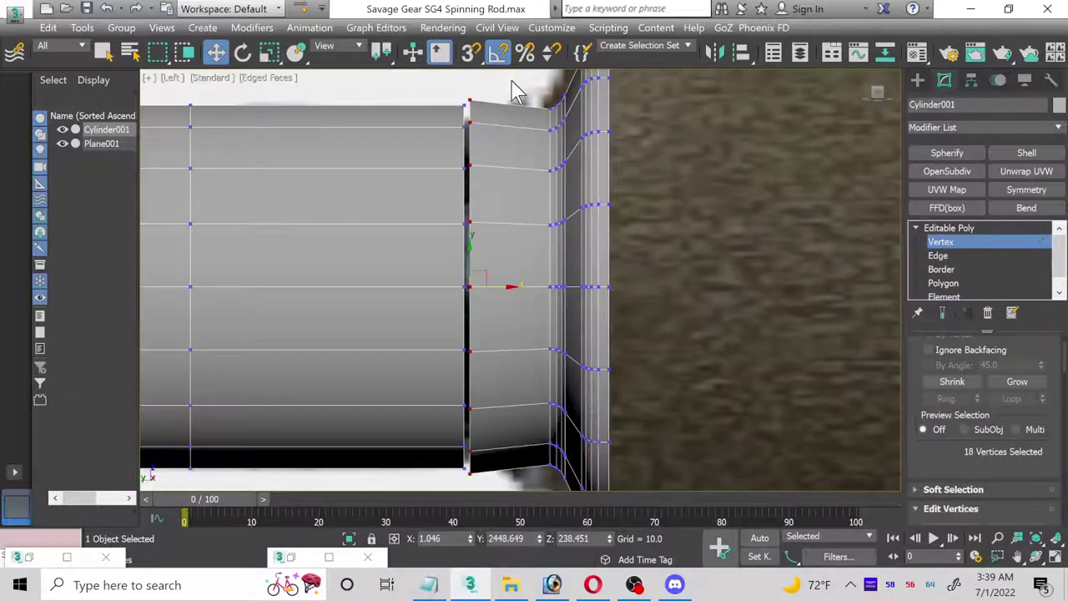
drag(491, 397, 470, 499)
click(270, 51)
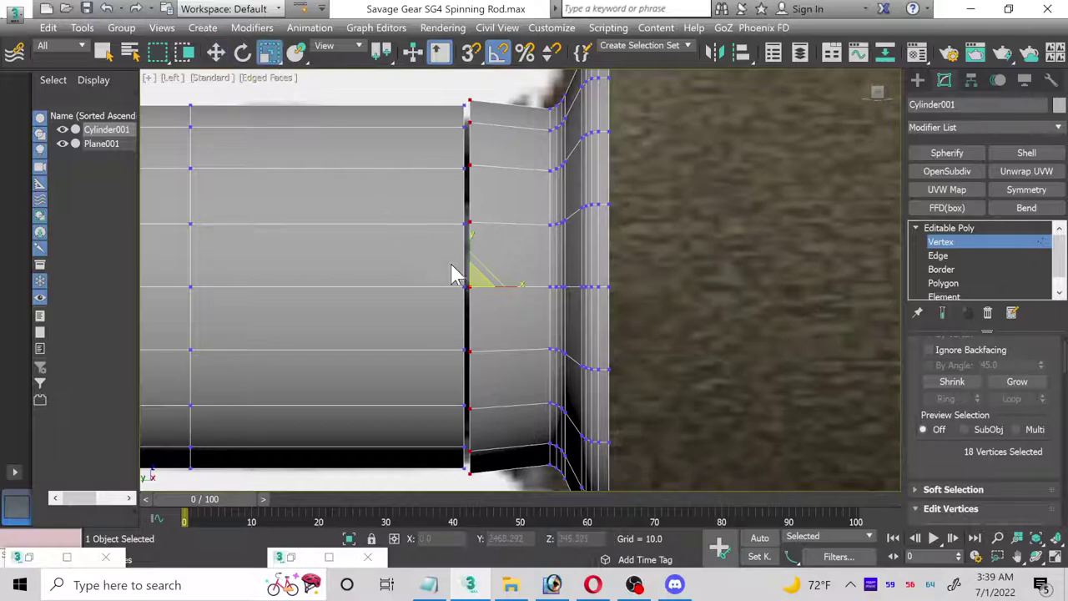
drag(476, 286, 475, 280)
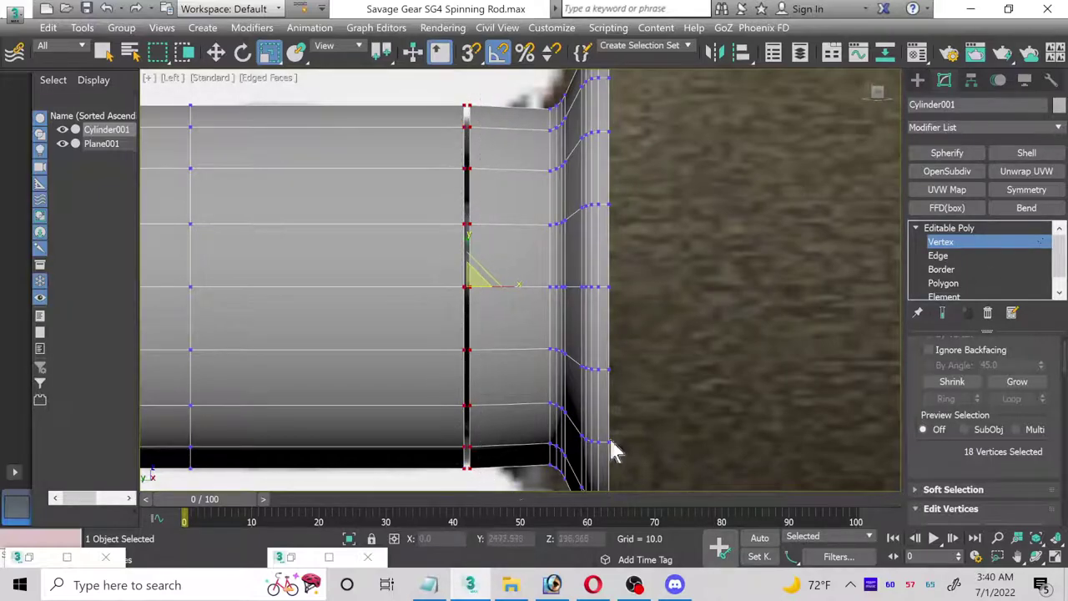
- Weld the selected facing vertex rings of the collar and the flare together with a weld threshold of 1.939
scroll(1035, 375, down, 2)
scroll(1035, 384, down, 1)
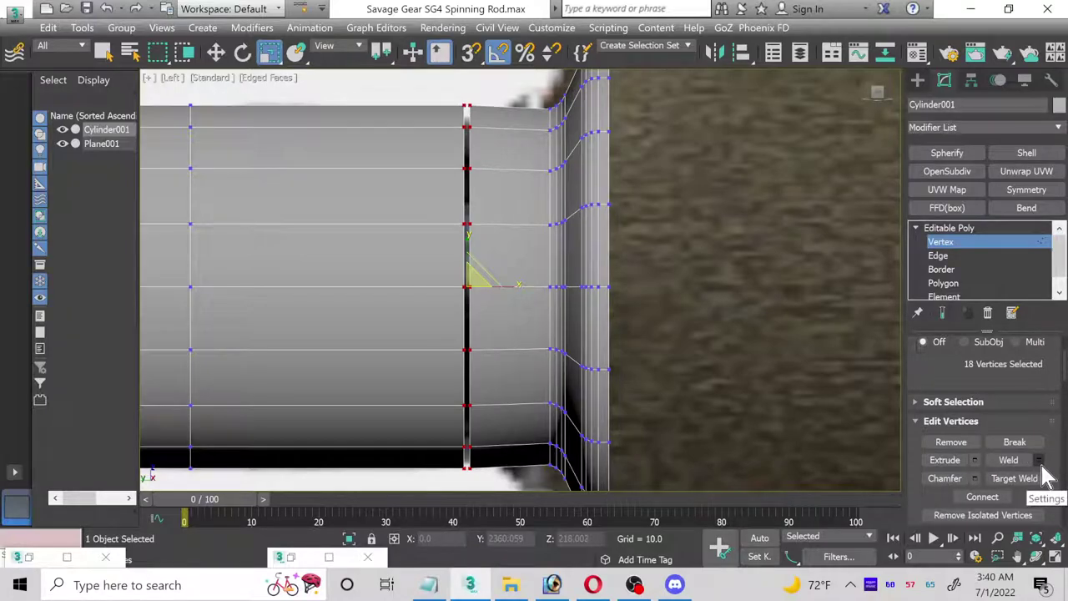
click(1040, 462)
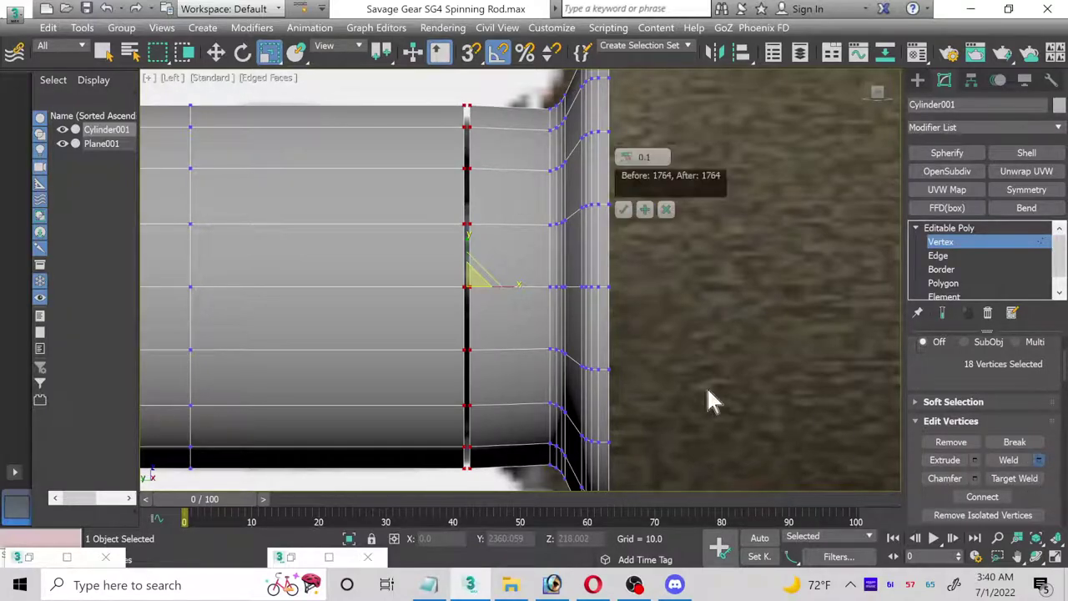
drag(624, 156, 618, 157)
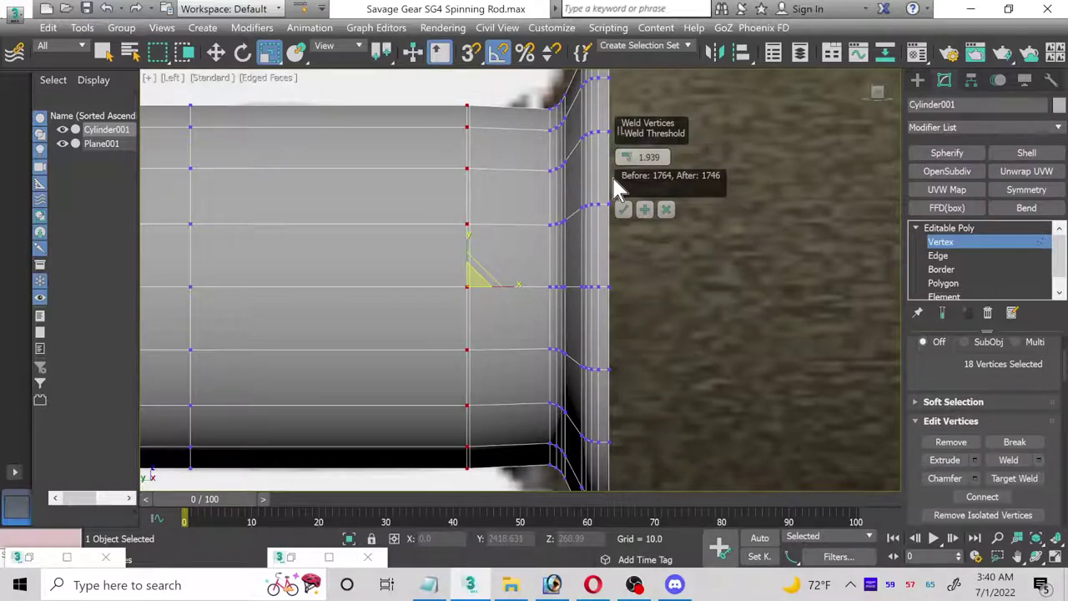
click(625, 210)
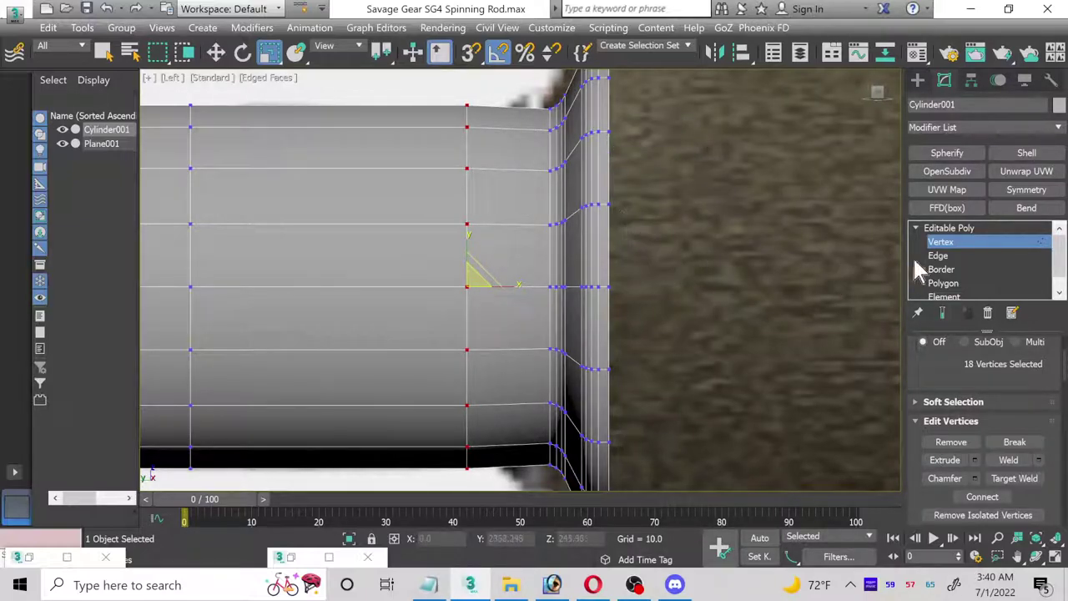
click(941, 243)
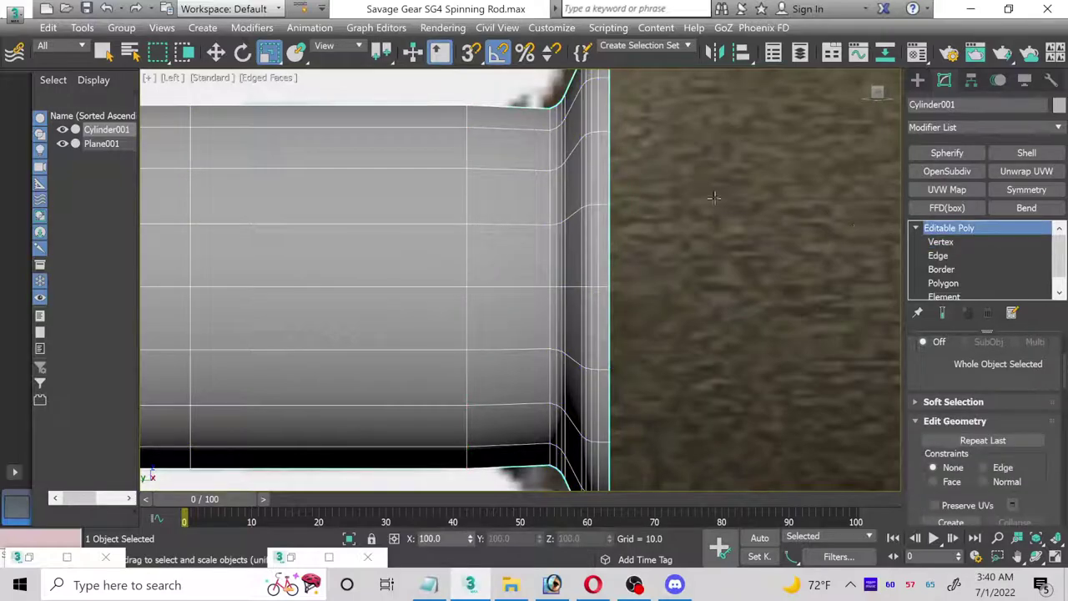
- Select the welded edge loop between collar and flare and move it slightly along the shaft to about Y 2449
click(944, 255)
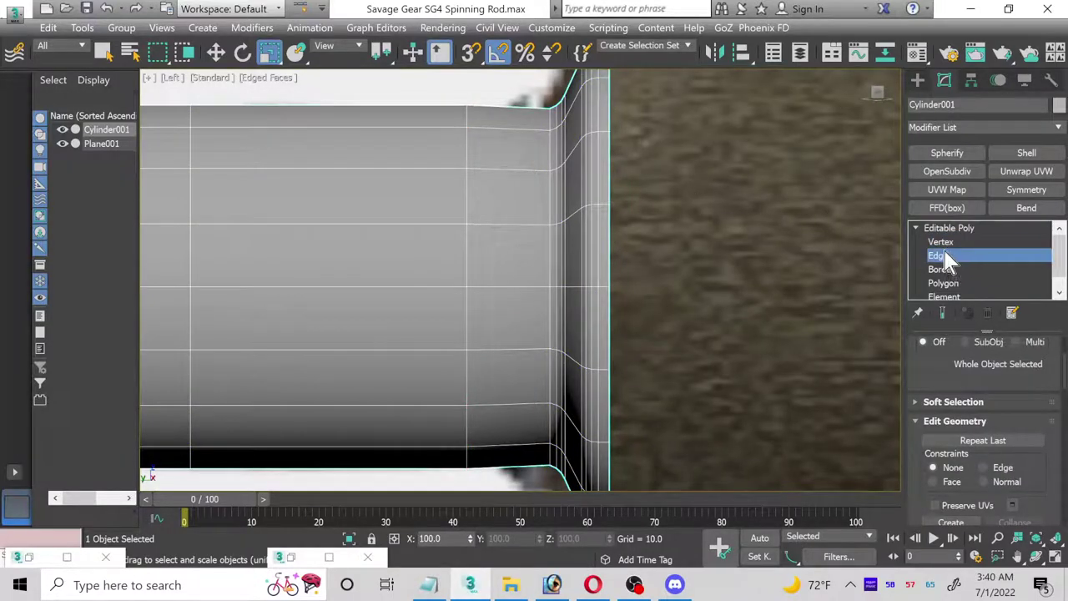
double_click(468, 203)
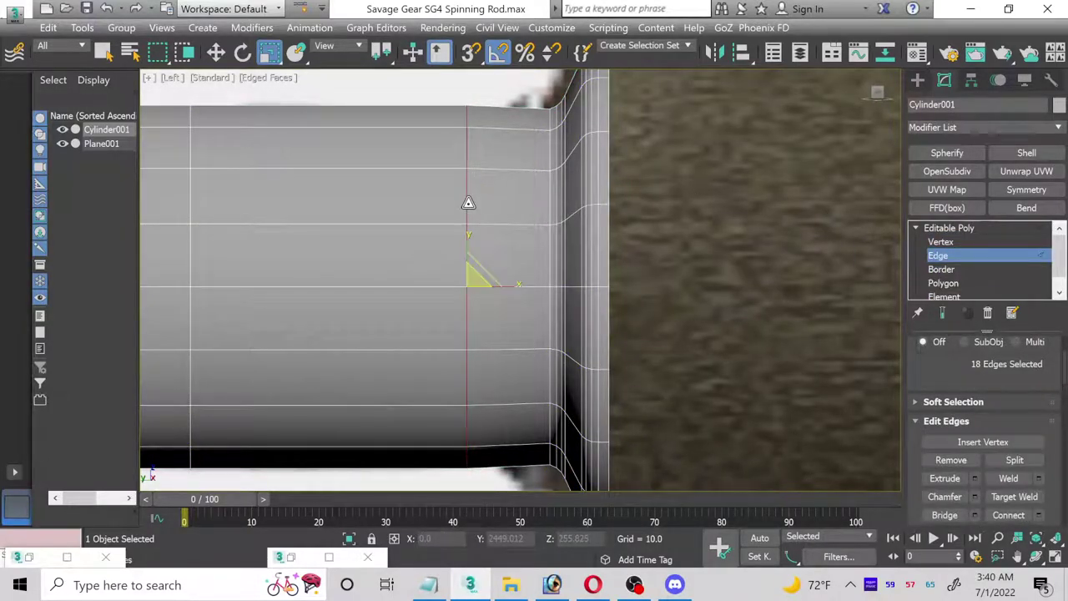
click(215, 52)
mouse_move(486, 286)
mouse_down()
mouse_move(434, 284)
mouse_move(507, 284)
mouse_move(480, 289)
mouse_up()
scroll(482, 289, down, 4)
scroll(501, 272, up, 3)
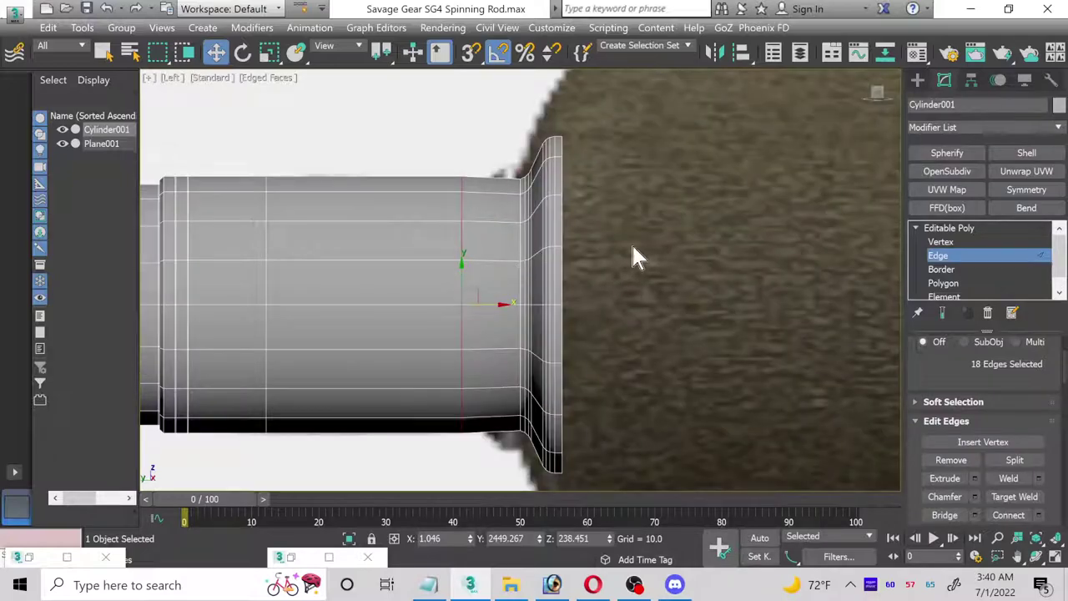
- Select the vertex rings at the flare's narrow neck and move them back toward the collar to about Y 2434
click(934, 242)
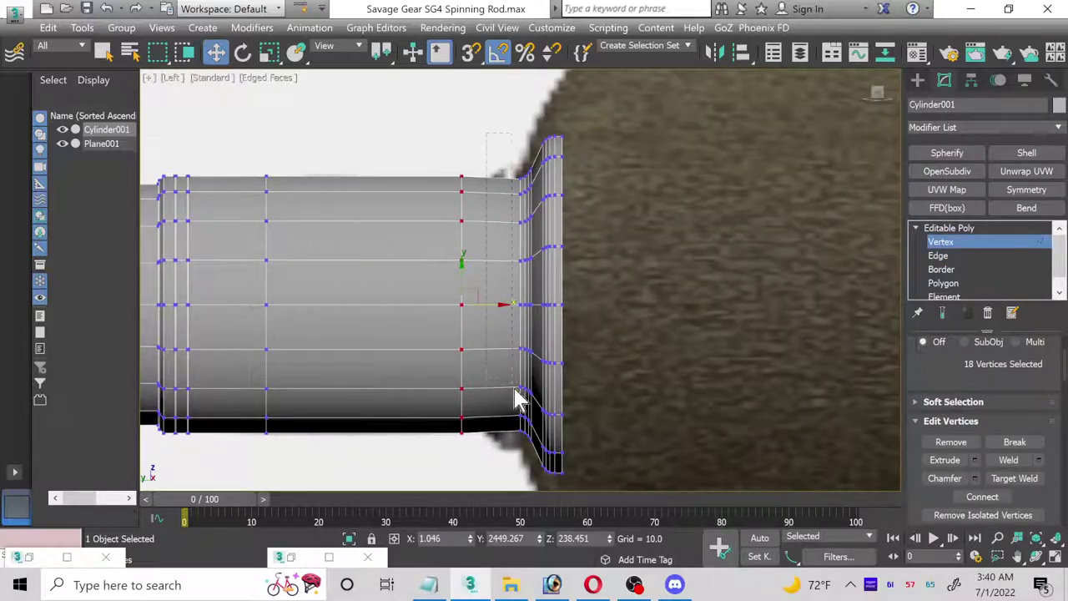
drag(541, 468, 542, 466)
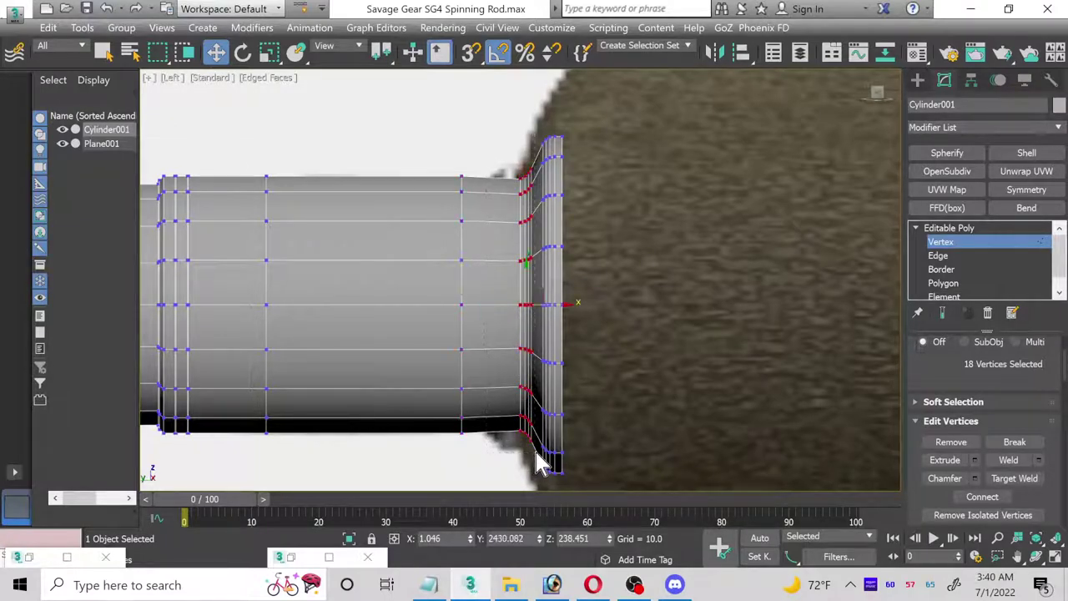
drag(557, 306, 546, 303)
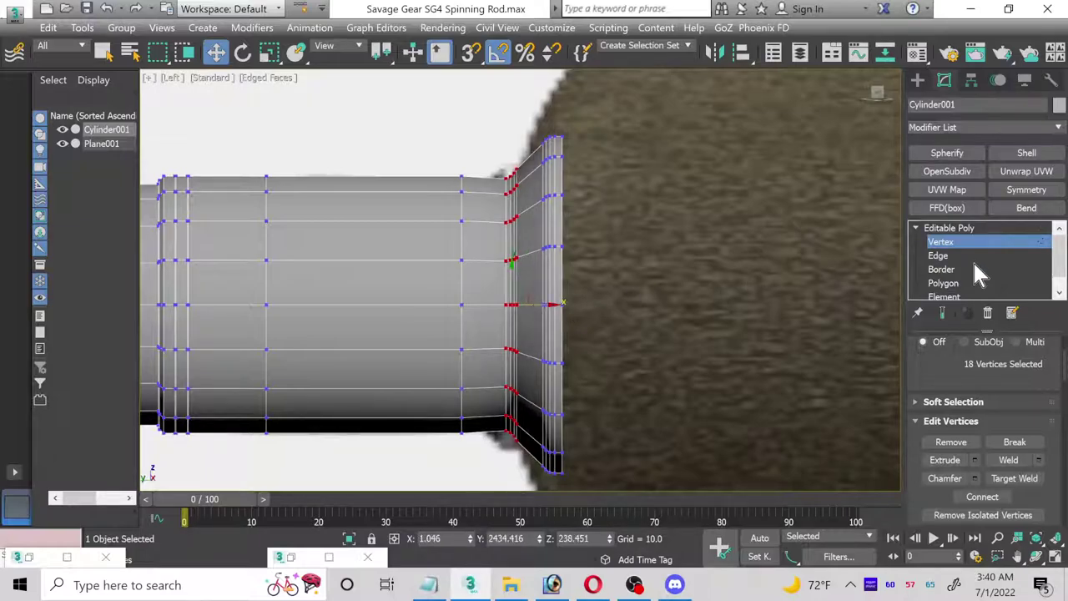
scroll(637, 233, down, 2)
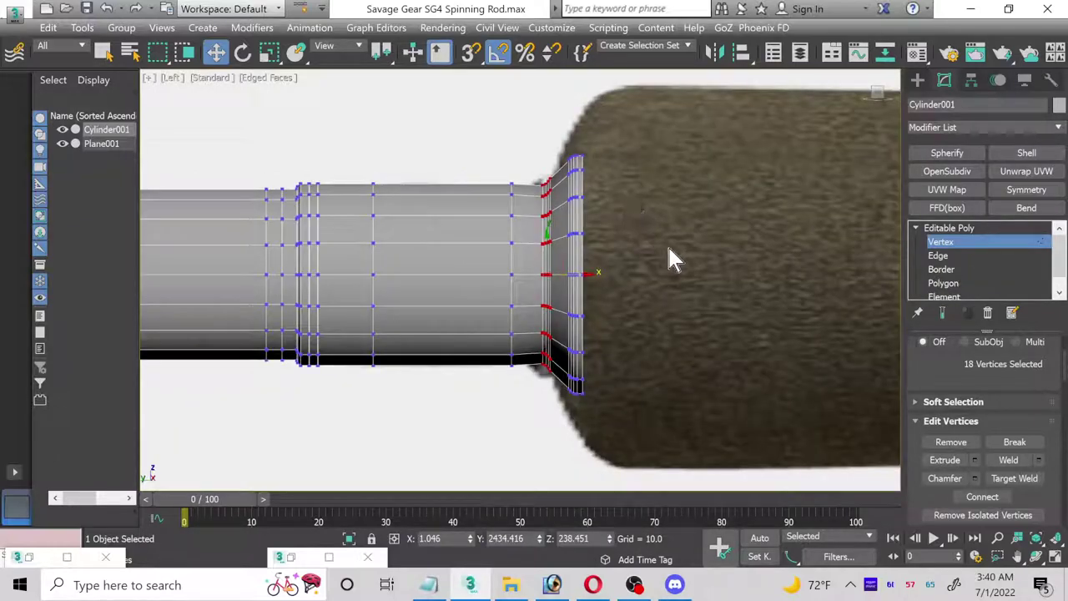
scroll(659, 248, down, 3)
middle_drag(660, 247, 521, 229)
scroll(492, 271, up, 2)
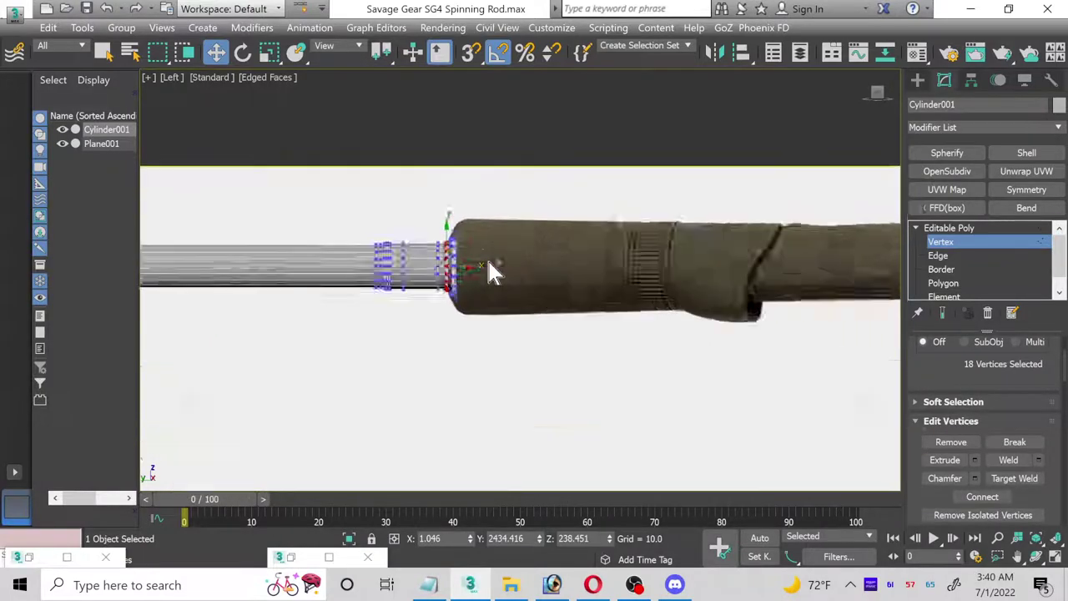
scroll(492, 272, up, 3)
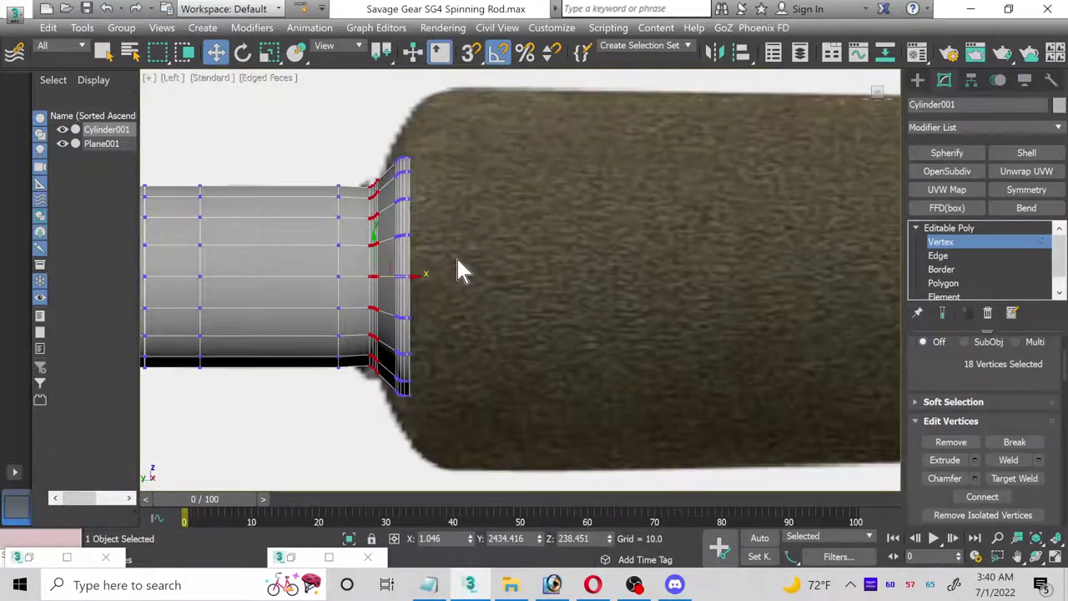
- Examine the reshaped flare and collar from several angles in the perspective view against the reference image
click(1056, 556)
scroll(792, 421, down, 5)
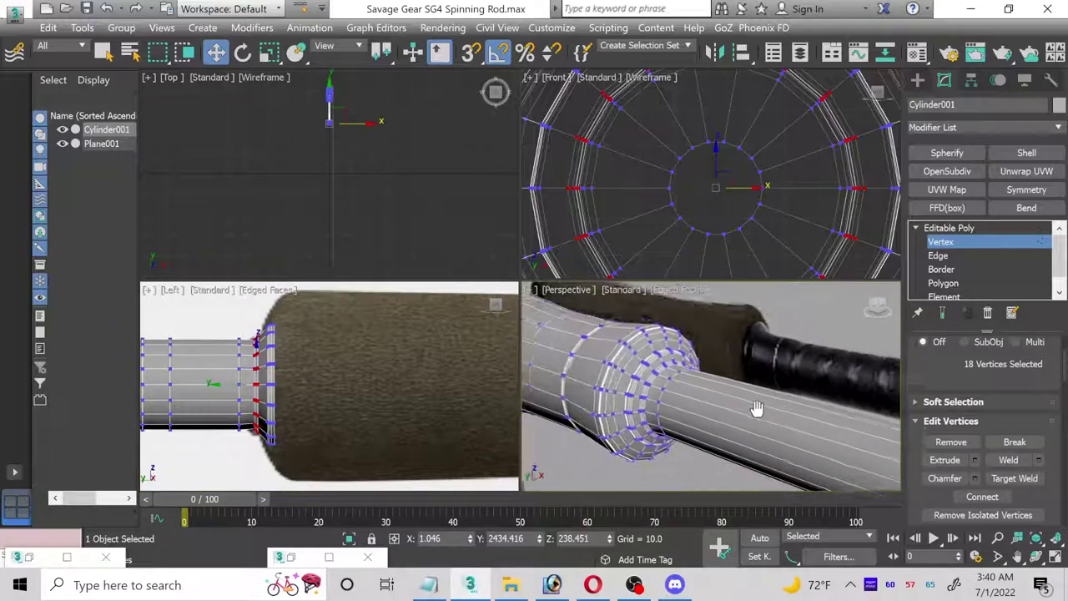
click(1055, 556)
scroll(787, 437, down, 3)
alt+middle_drag(787, 437, 601, 392)
click(947, 243)
click(775, 227)
alt+middle_drag(776, 226, 553, 289)
click(656, 336)
scroll(656, 336, up, 3)
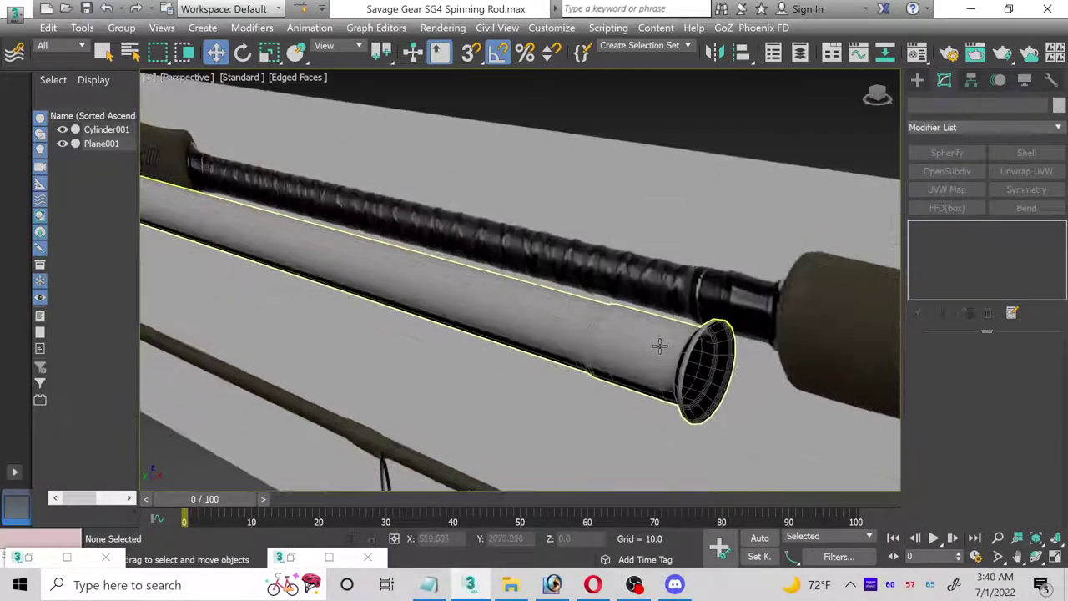
click(1036, 557)
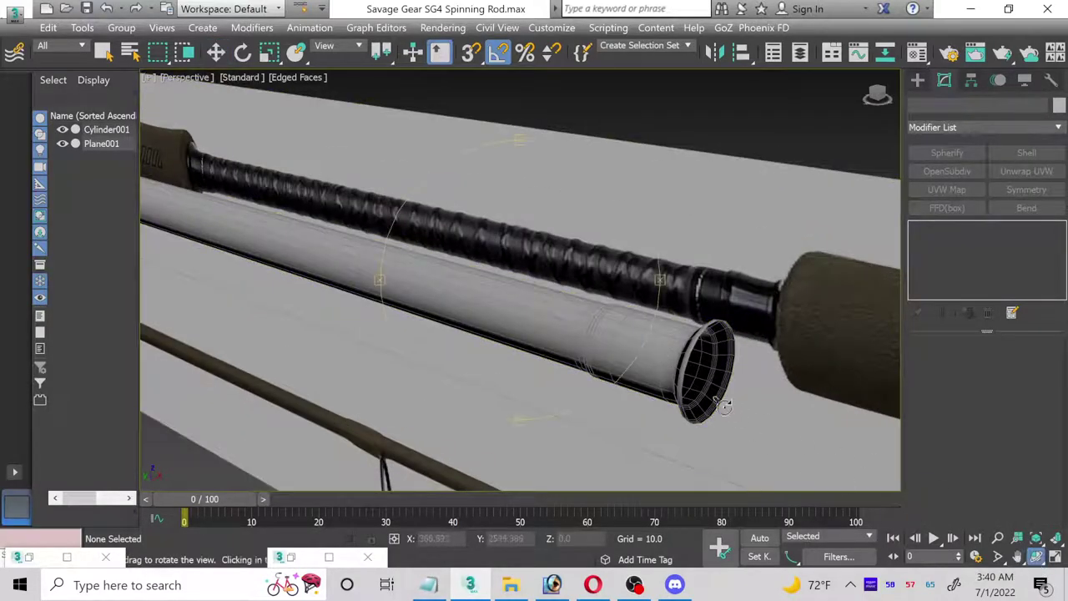
drag(539, 337, 284, 392)
scroll(585, 229, up, 5)
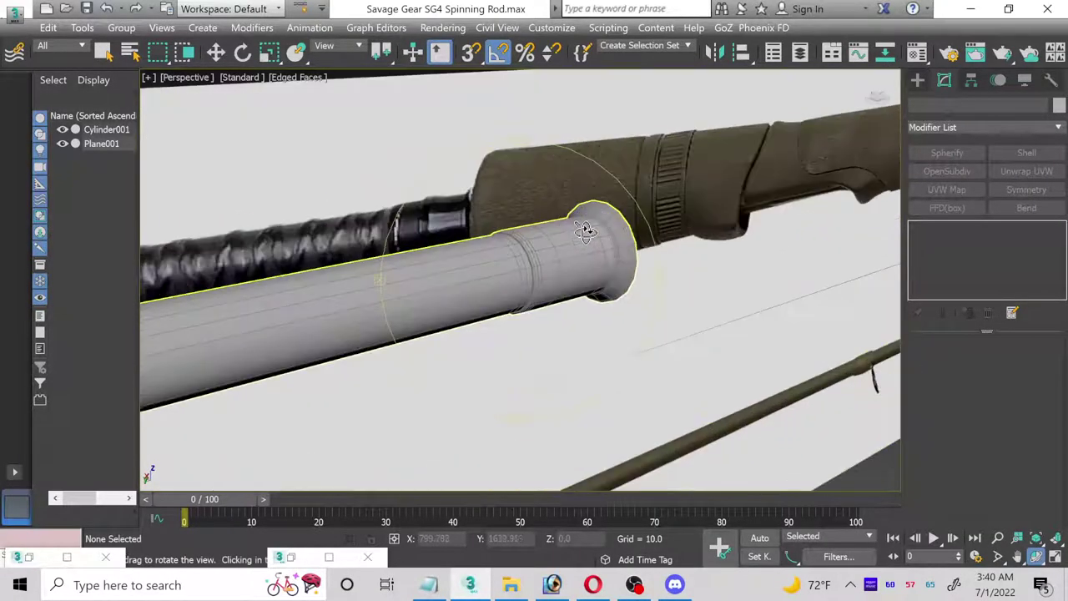
scroll(549, 221, up, 2)
scroll(442, 329, down, 5)
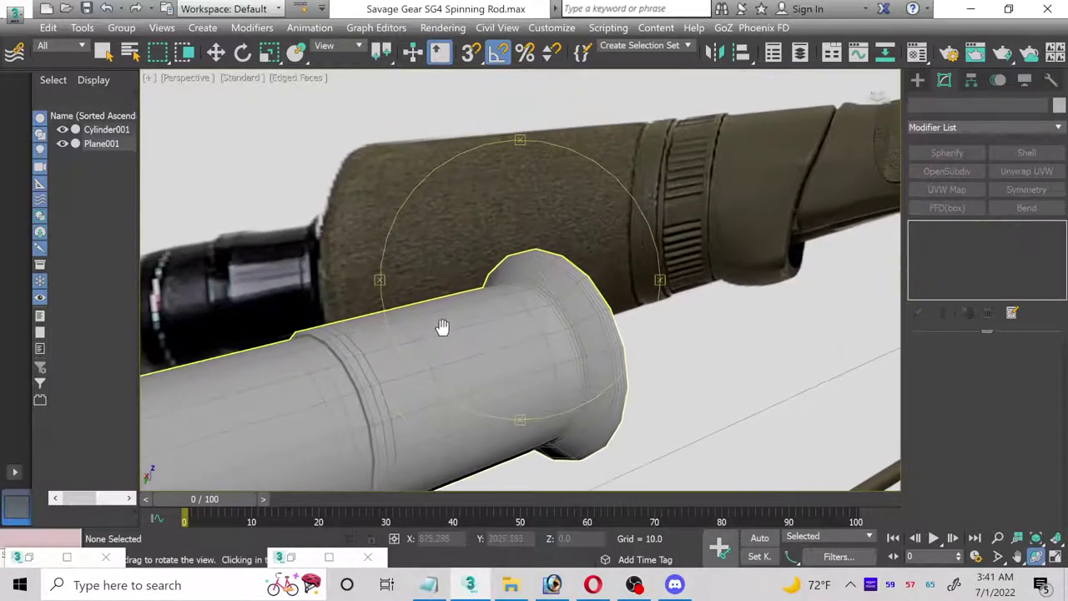
- Select the open border at the flare's wide end and move it outward along the shaft to about Y 2415
click(215, 53)
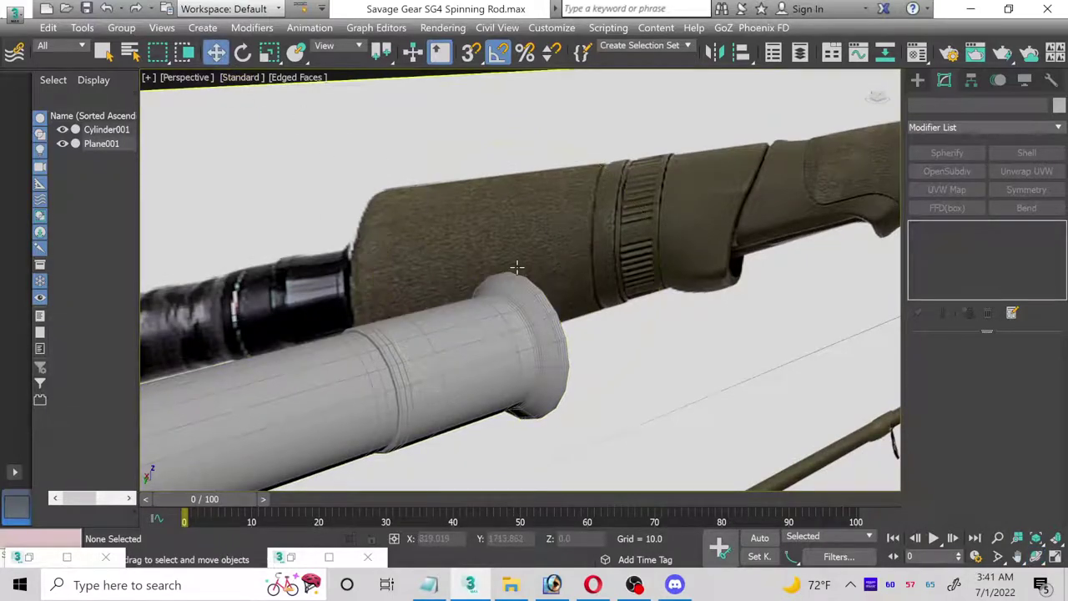
scroll(576, 332, up, 2)
click(577, 332)
scroll(577, 332, up, 2)
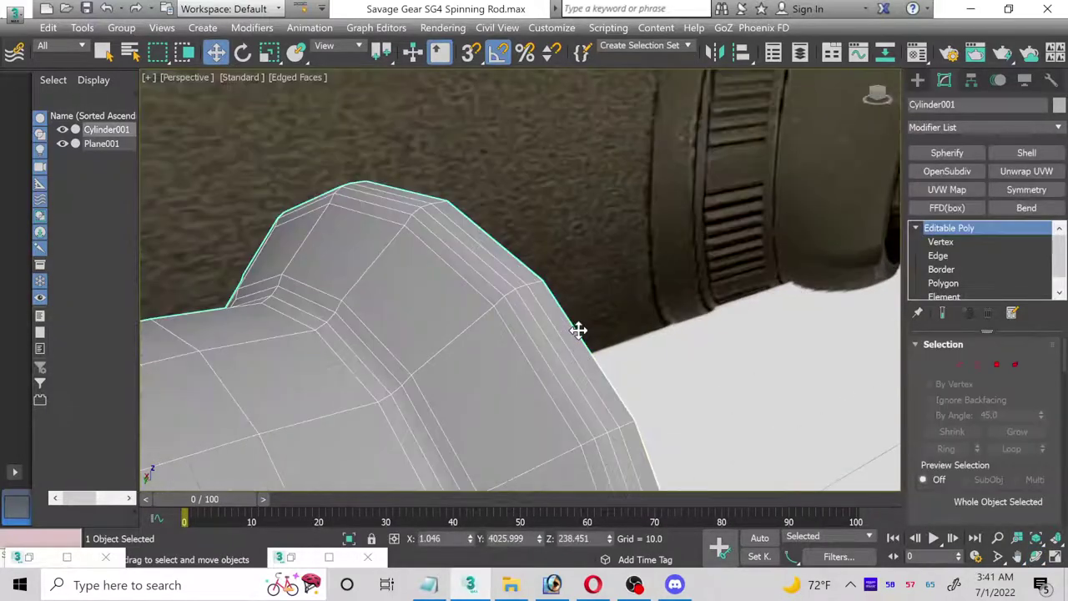
click(946, 269)
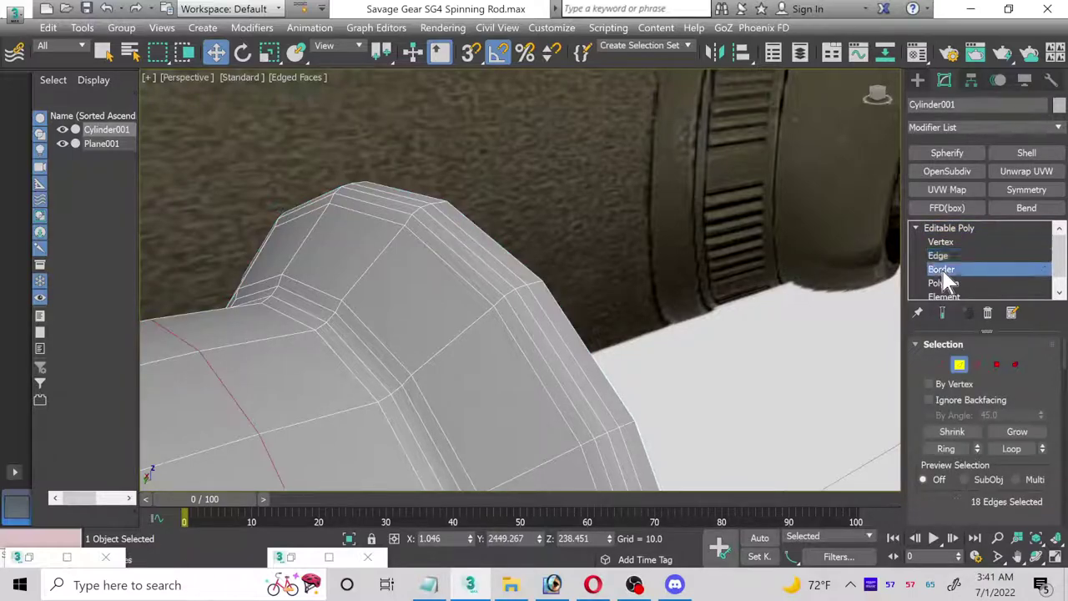
scroll(585, 338, down, 6)
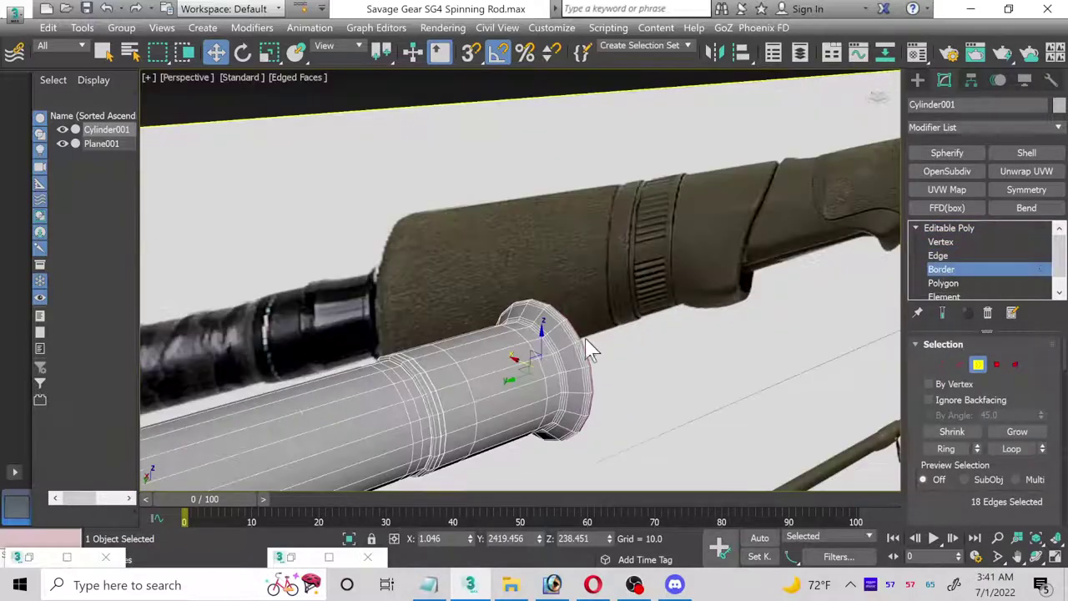
drag(514, 379, 516, 379)
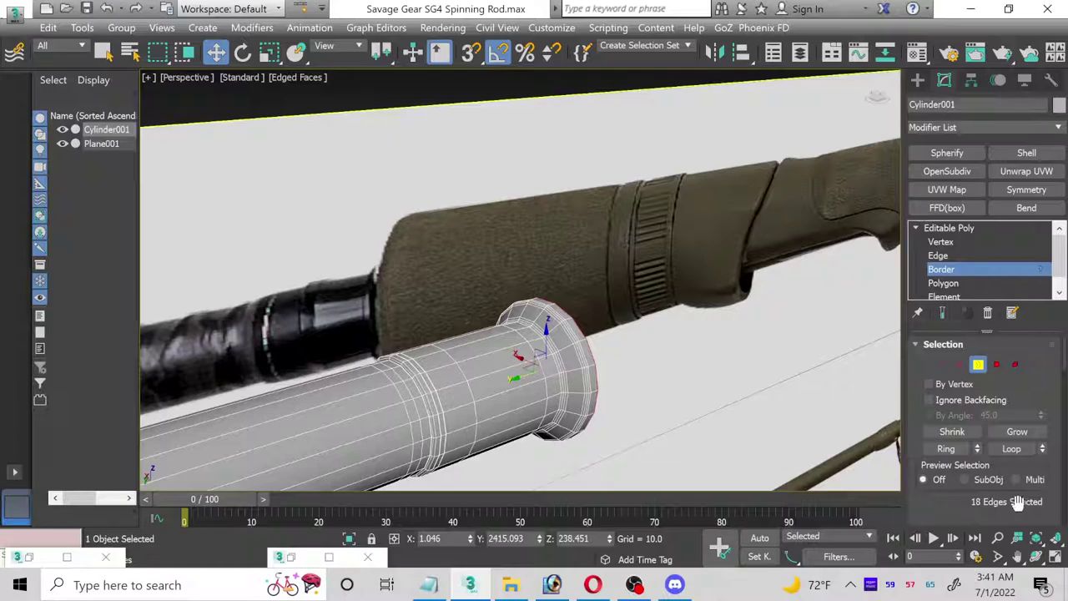
- Switch to polygon editing for the rear grip's junction with the shaft in the Left viewport
key(alt+w)
click(309, 385)
click(1058, 554)
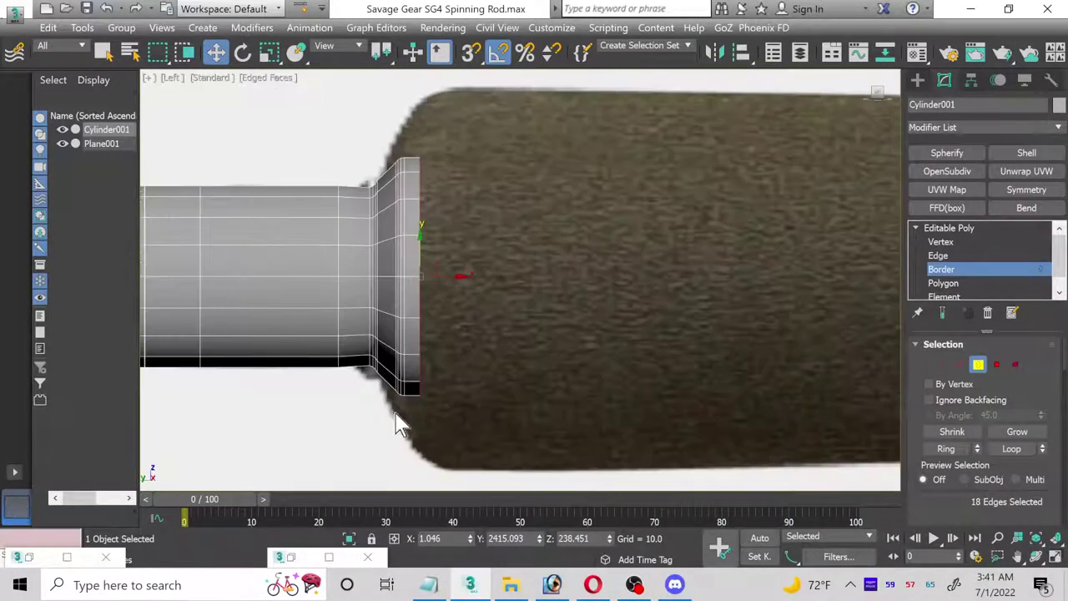
scroll(400, 417, down, 3)
middle_drag(289, 424, 582, 418)
scroll(525, 387, up, 2)
scroll(272, 415, down, 3)
middle_drag(272, 415, 385, 399)
scroll(313, 374, up, 3)
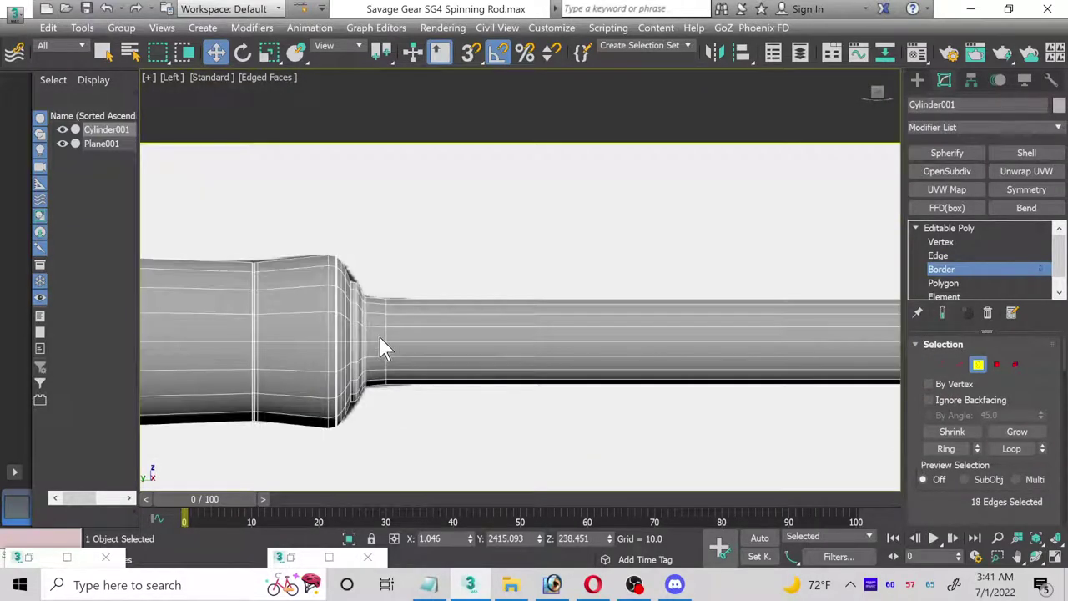
scroll(382, 347, up, 2)
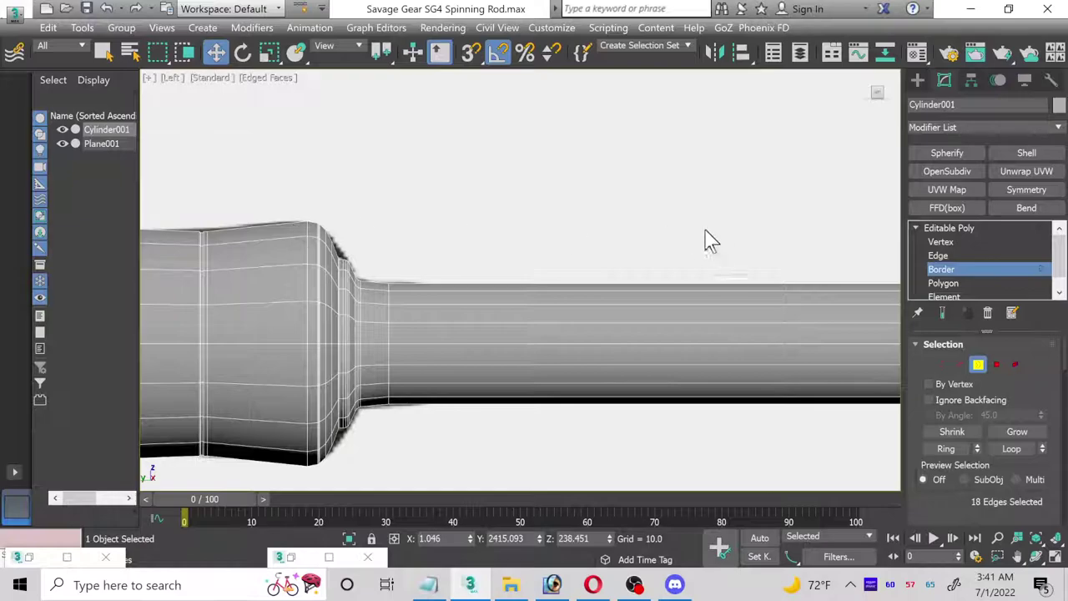
scroll(942, 272, down, 1)
click(942, 269)
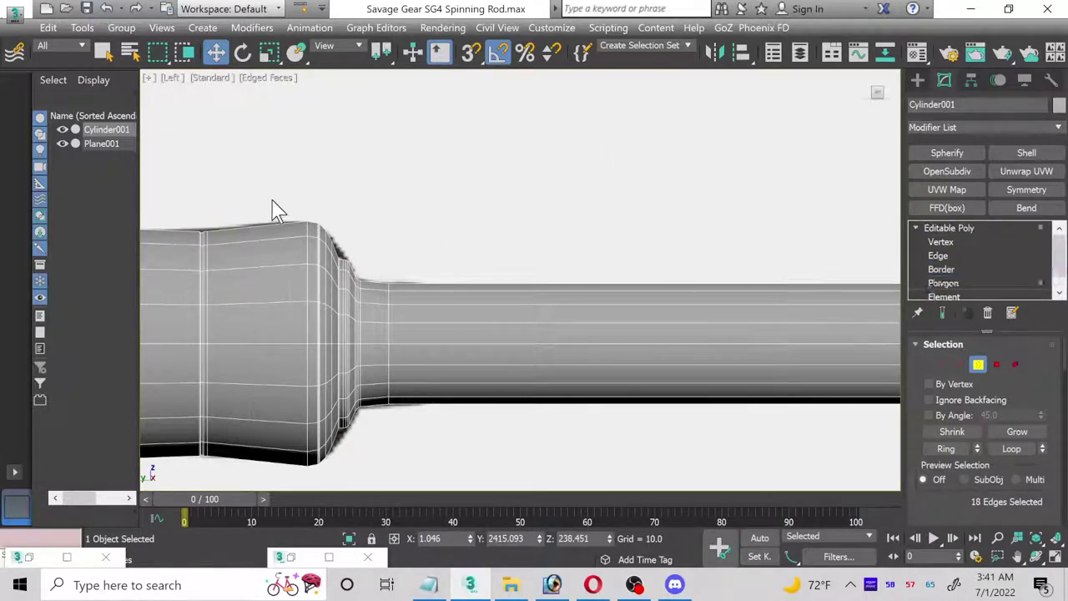
scroll(321, 287, up, 1)
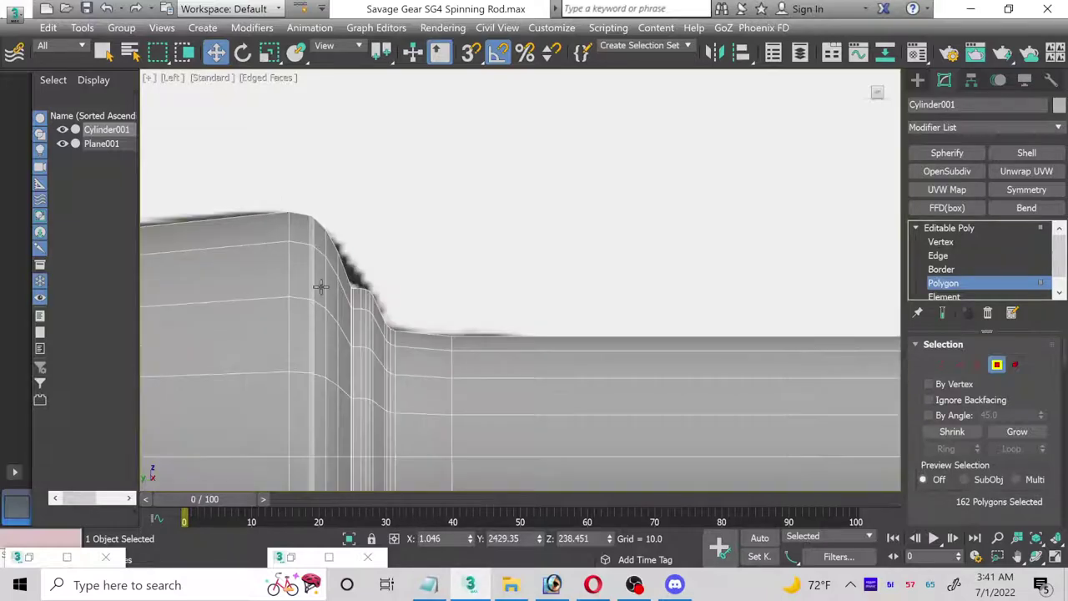
scroll(326, 225, down, 2)
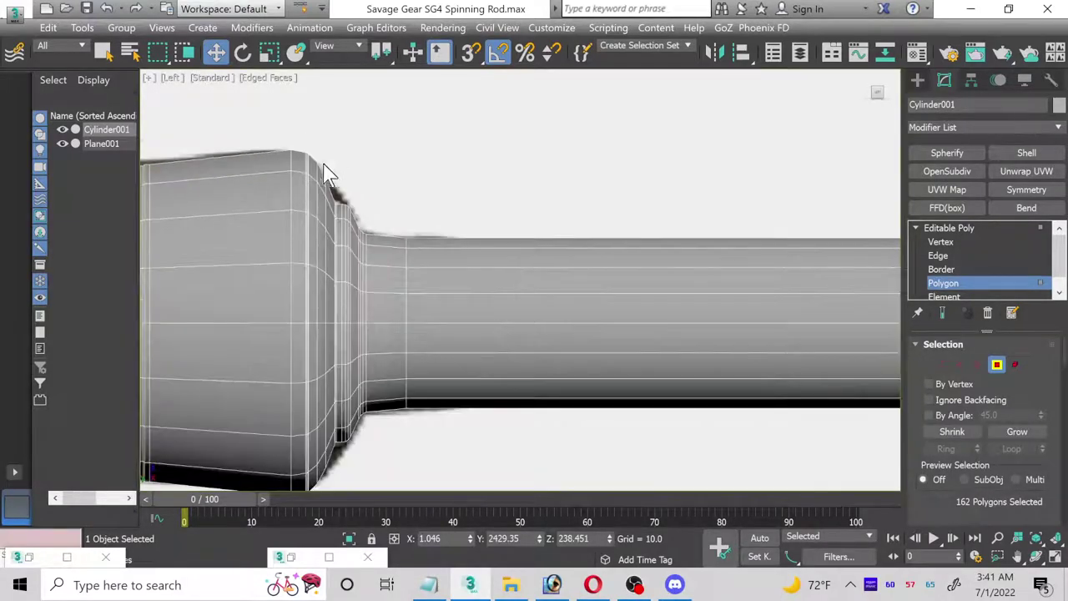
middle_drag(348, 161, 333, 103)
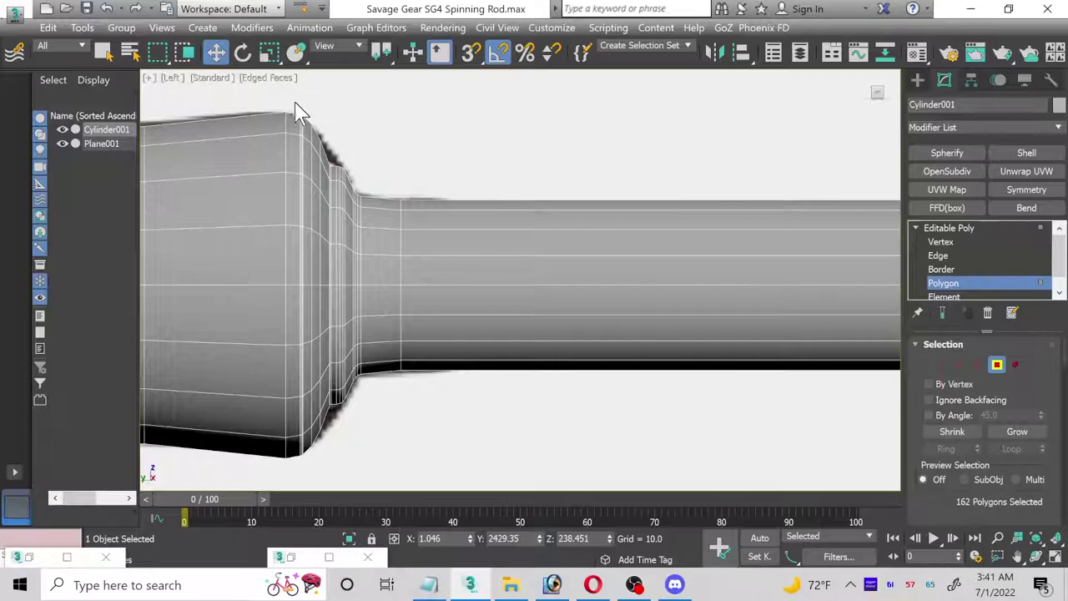
drag(278, 100, 288, 338)
drag(331, 474, 326, 470)
scroll(261, 152, down, 3)
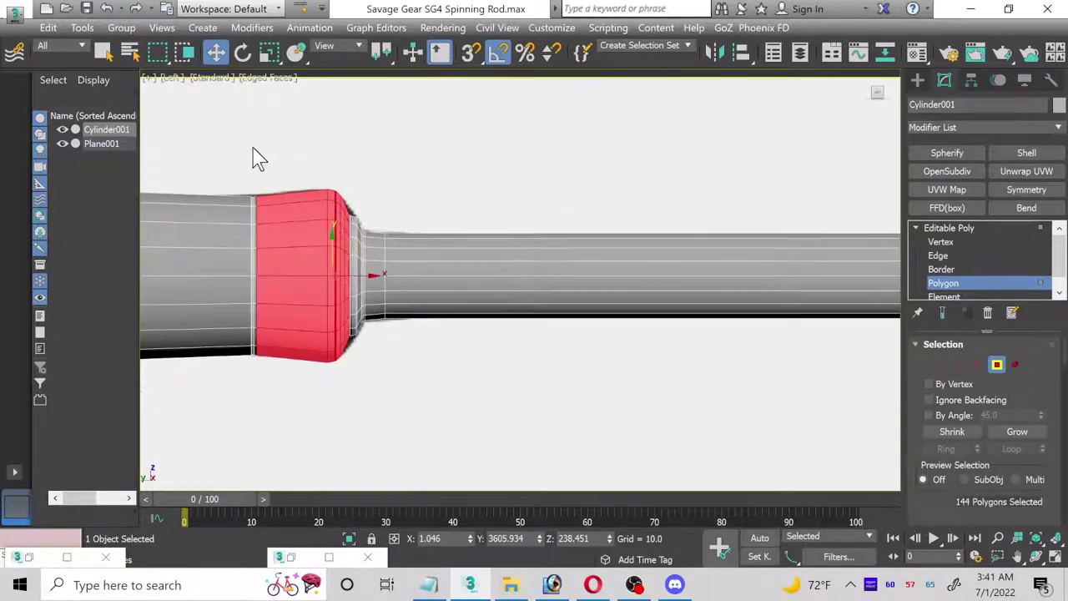
drag(229, 159, 272, 457)
scroll(388, 312, up, 5)
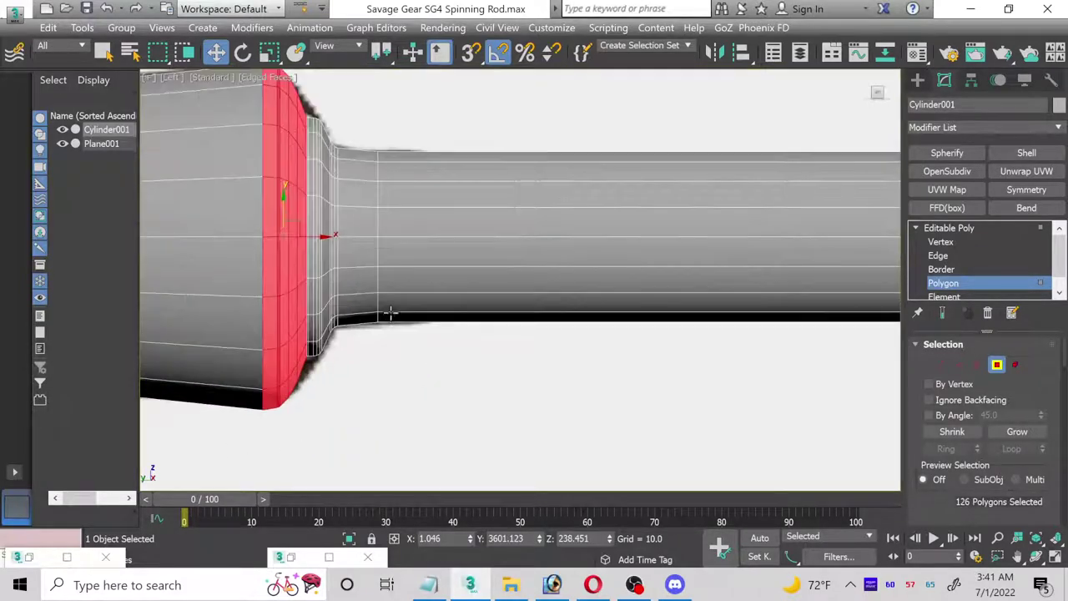
scroll(348, 150, down, 3)
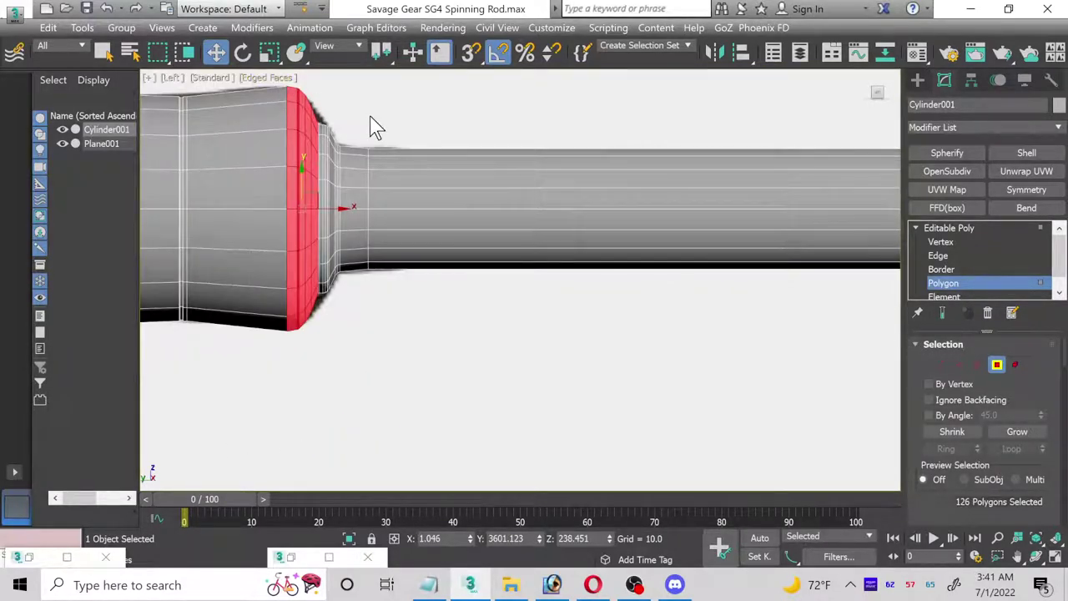
click(374, 125)
middle_drag(375, 125, 384, 148)
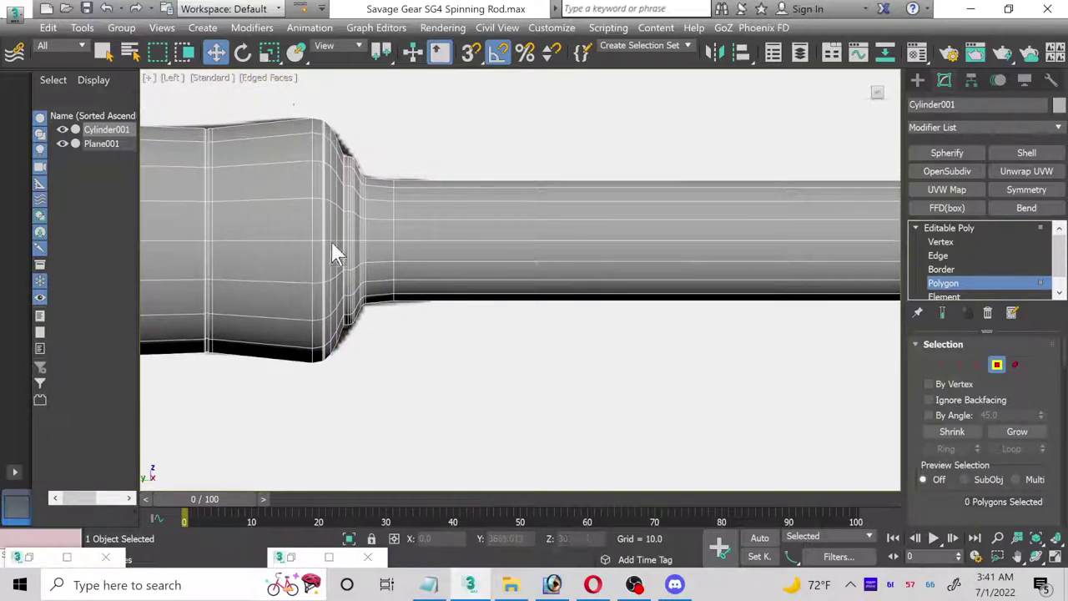
- Delete the flared end section where the front collar meets the front grip
drag(377, 387, 346, 214)
scroll(734, 353, down, 3)
middle_drag(734, 353, 245, 394)
middle_drag(702, 358, 668, 336)
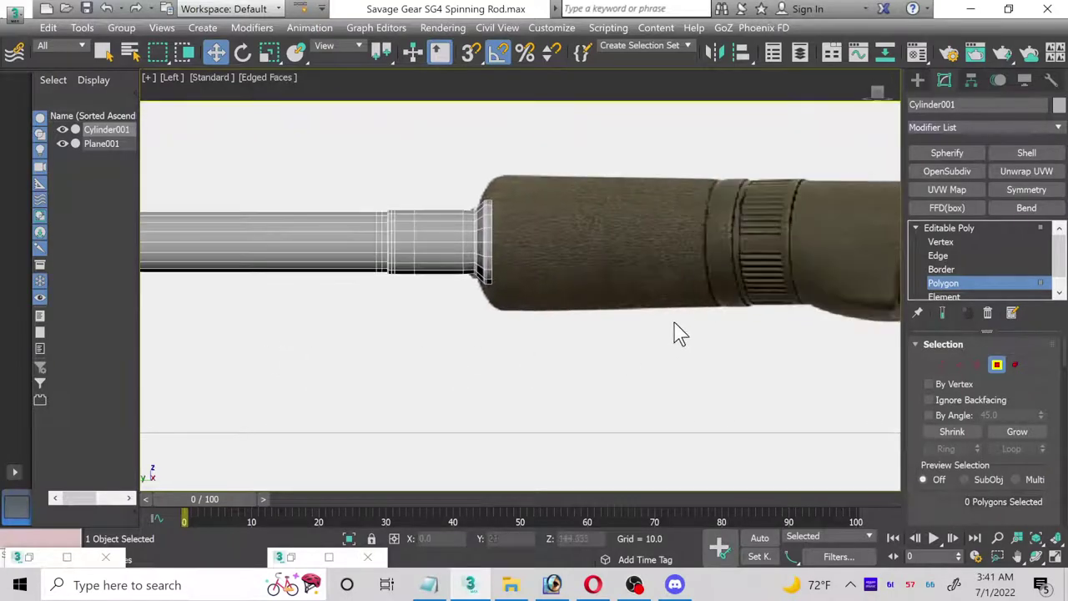
scroll(501, 279, up, 3)
click(484, 268)
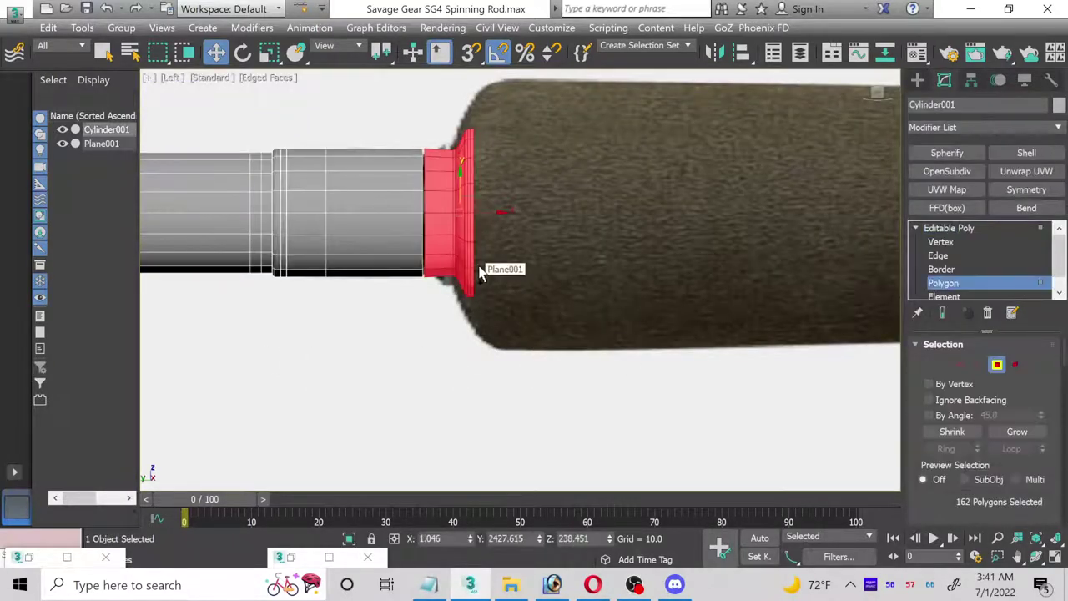
click(959, 292)
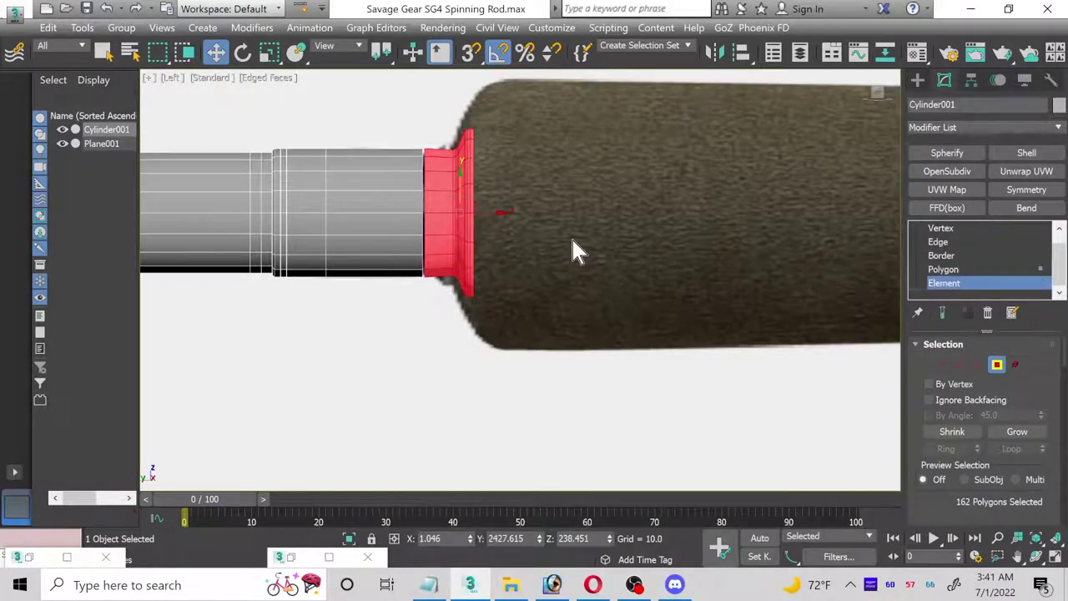
click(478, 240)
- Select the polygons of the rear grip's flared junction and short neck, excluding the long shaft section
scroll(345, 250, down, 5)
middle_drag(734, 353, 565, 391)
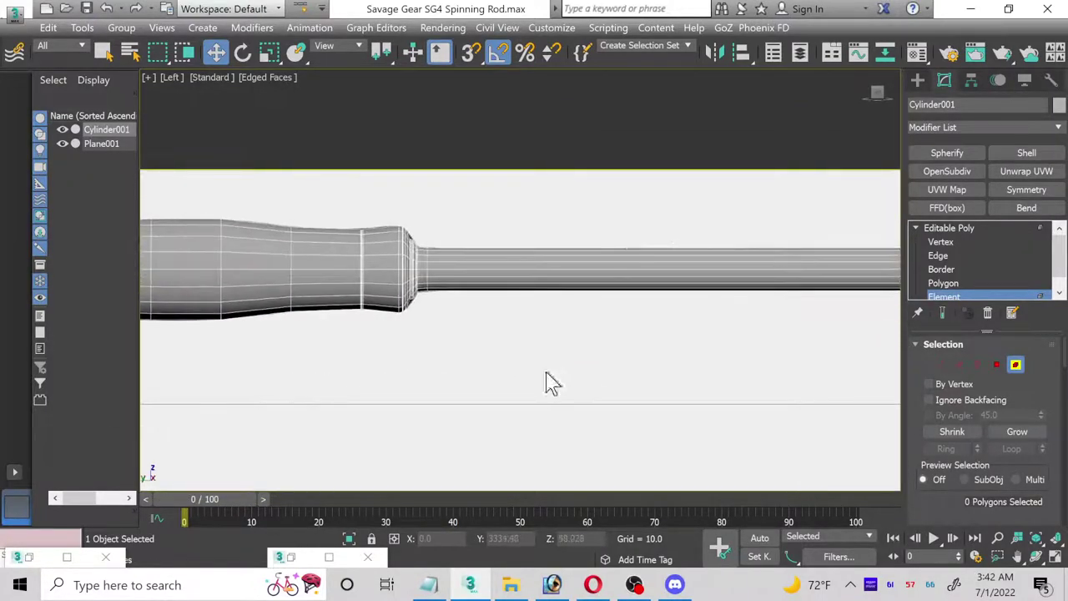
click(939, 284)
scroll(408, 251, up, 4)
drag(352, 187, 470, 458)
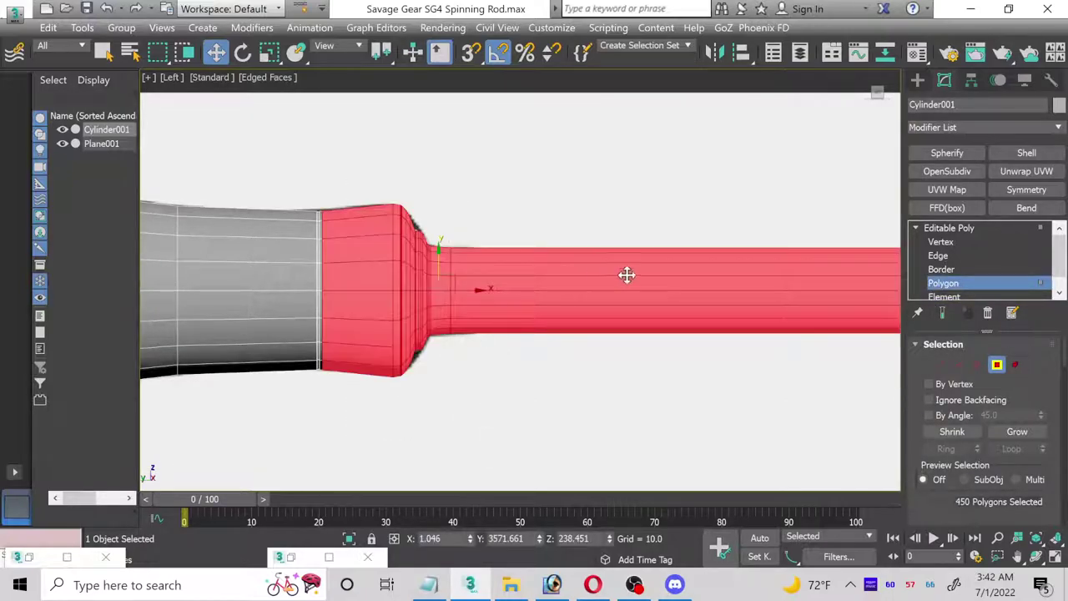
scroll(668, 257, down, 2)
alt+drag(645, 215, 679, 418)
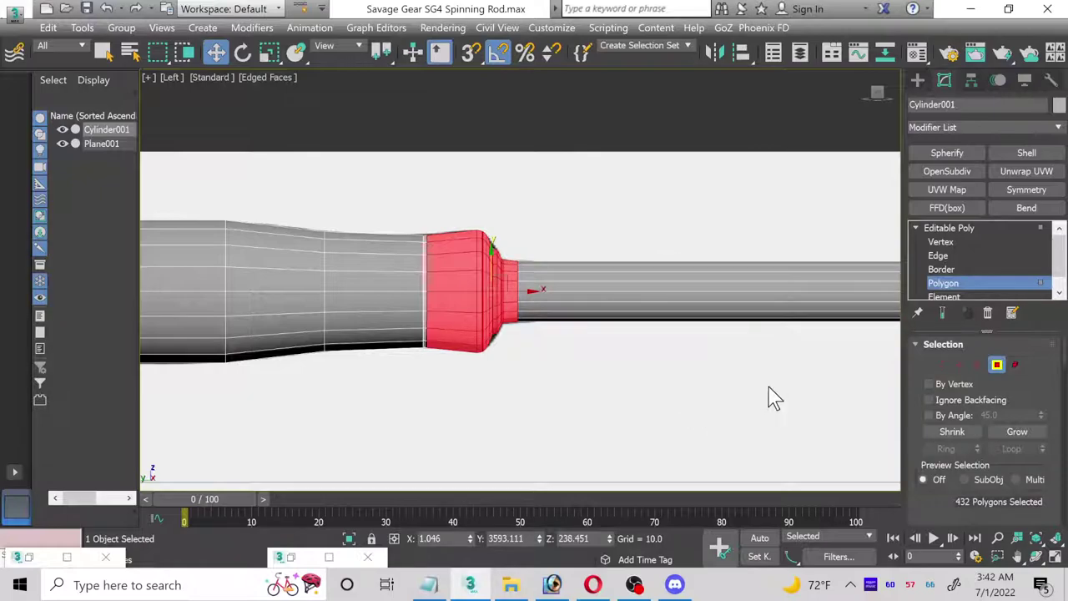
- Clone the selected junction polygons as an element along the shaft to the front grip, at about Y 2358
middle_drag(788, 385, 443, 425)
scroll(625, 436, down, 2)
scroll(524, 403, down, 1)
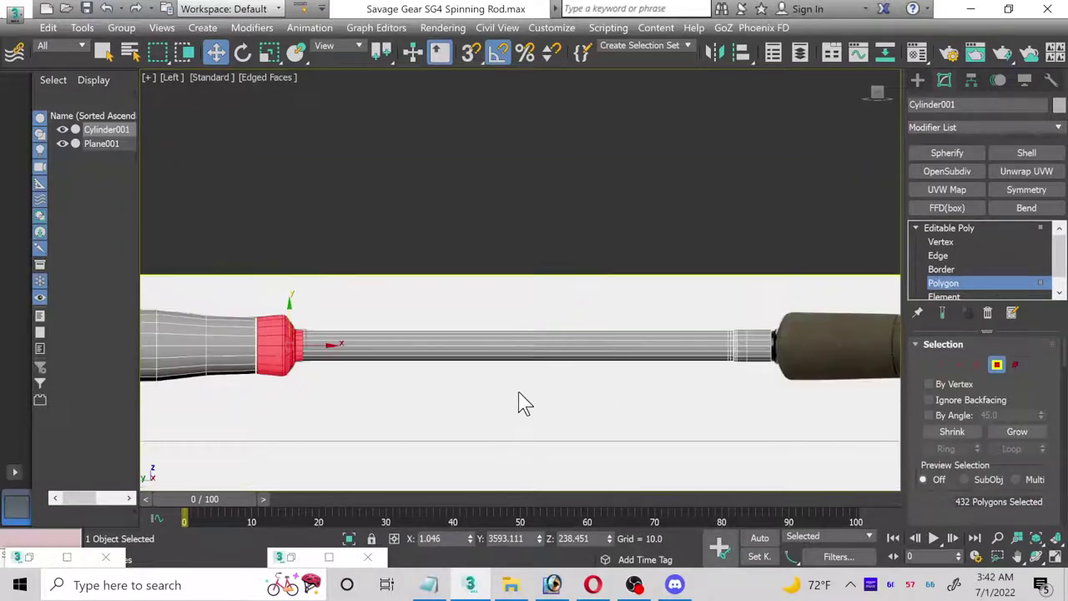
drag(325, 346, 837, 342)
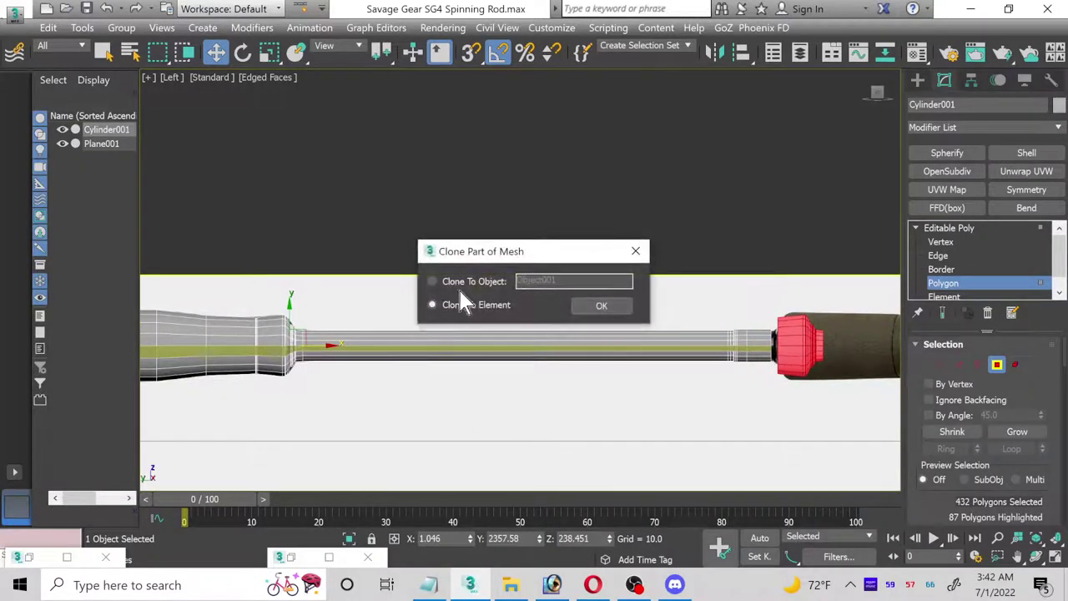
click(603, 307)
- Rotate the cloned junction end for end so its neck faces the shaft, and move it to about Y 2413
middle_drag(827, 429, 472, 408)
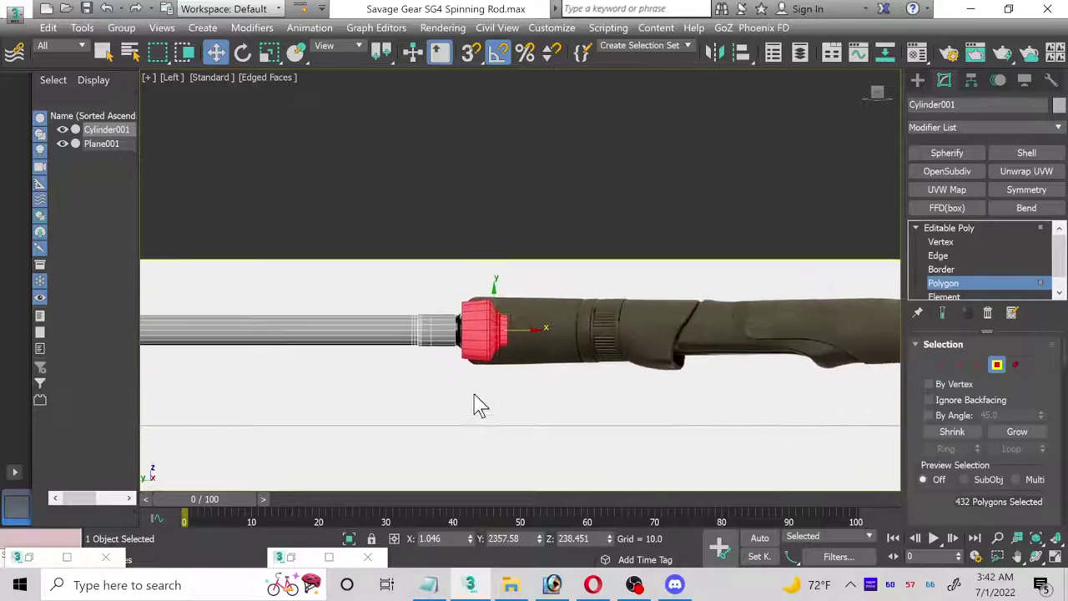
scroll(479, 334, up, 2)
key(e)
scroll(493, 339, up, 1)
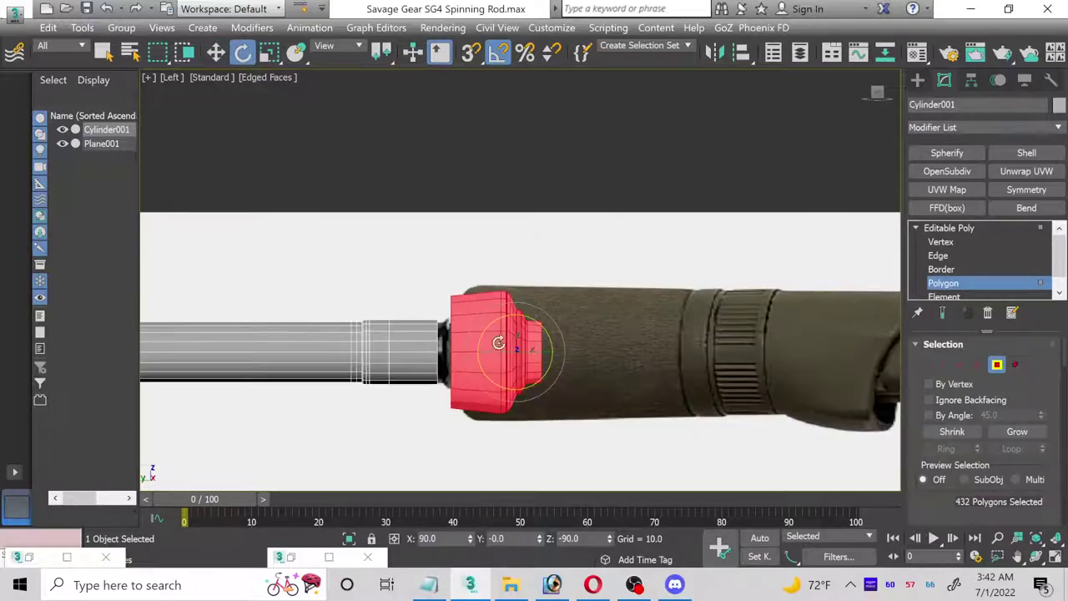
drag(534, 320, 602, 357)
scroll(530, 409, up, 2)
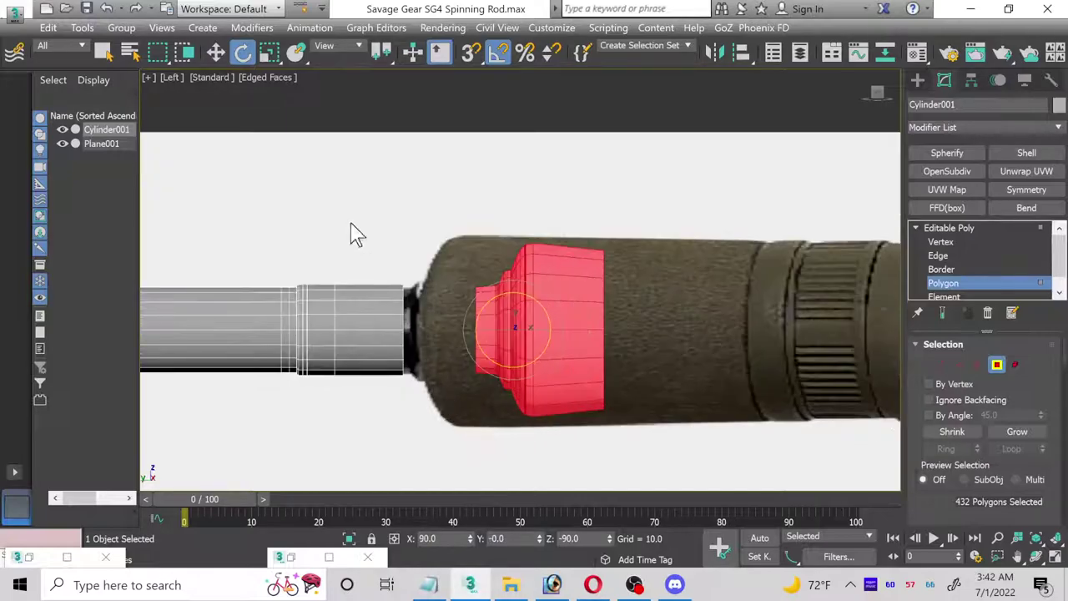
click(219, 56)
drag(536, 331, 418, 337)
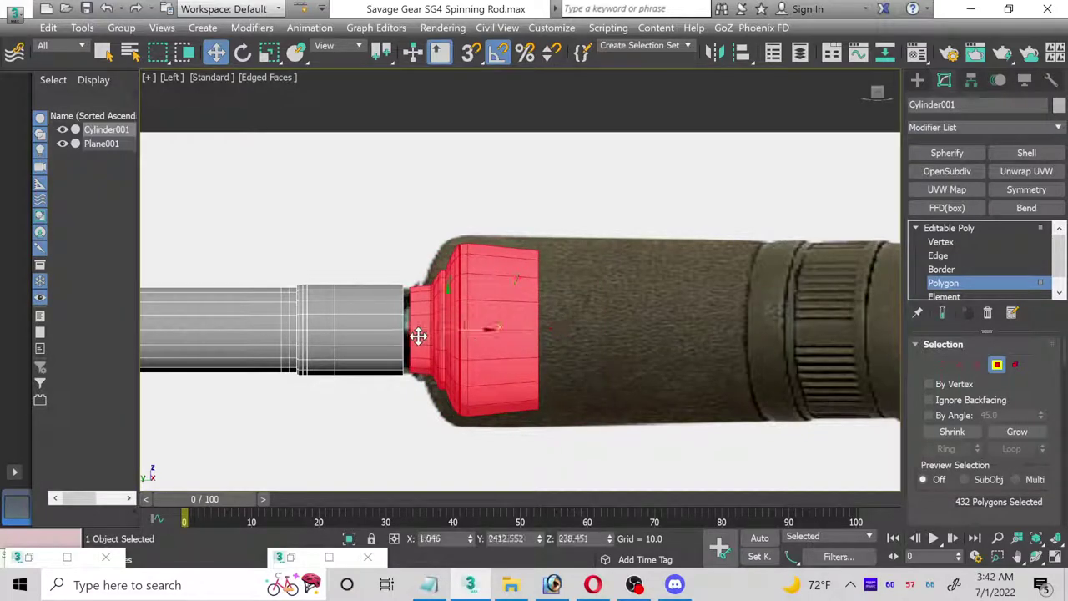
- Scale the clone's narrow end vertex ring to the collar's diameter and move it up against the collar's open edge
scroll(418, 337, up, 3)
click(951, 242)
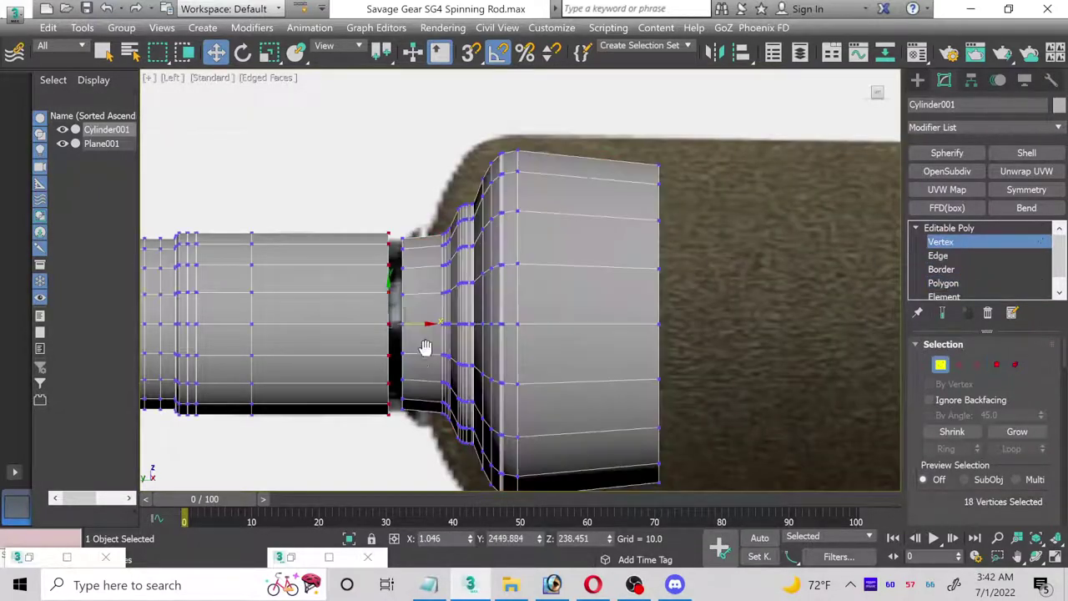
middle_drag(428, 361, 457, 332)
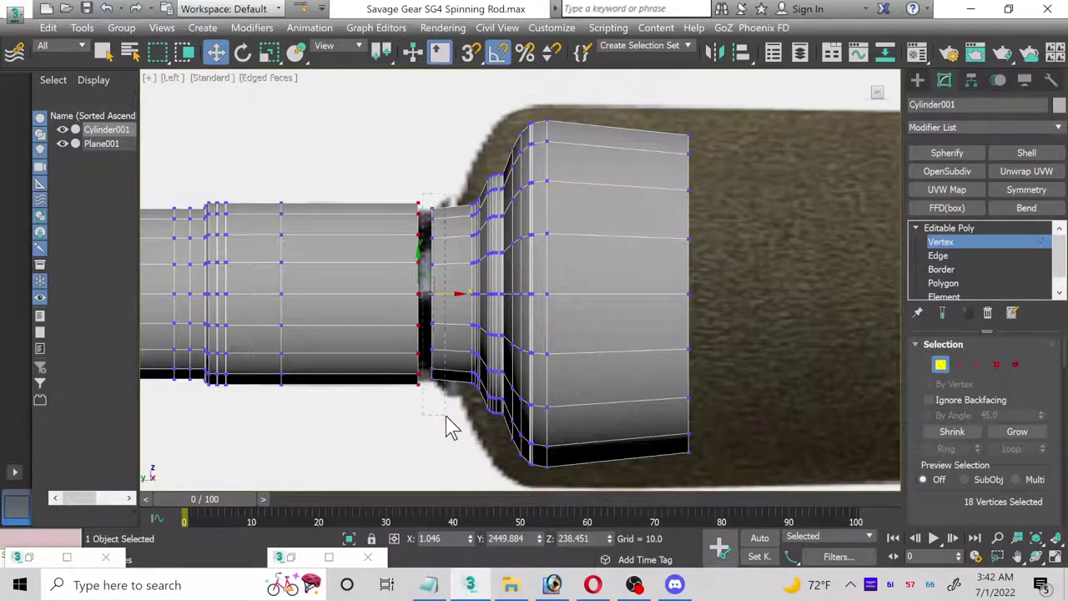
scroll(451, 425, up, 2)
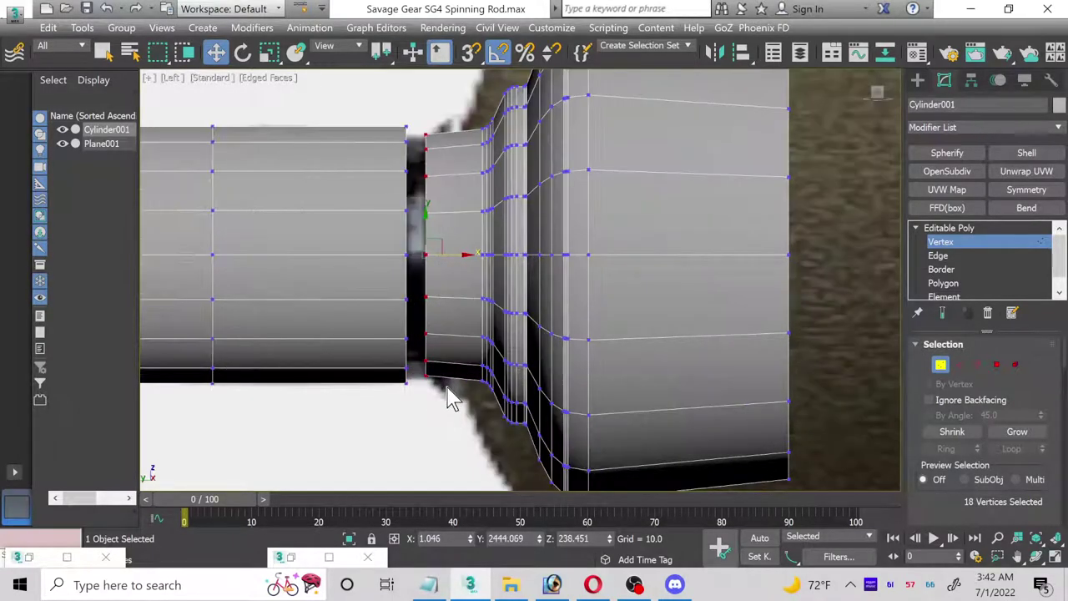
click(270, 52)
drag(432, 248, 428, 246)
click(215, 53)
- Weld the collar's end ring to the clone's neck ring, raising the weld threshold until the paired vertices merge
drag(456, 250, 423, 416)
scroll(1015, 455, down, 3)
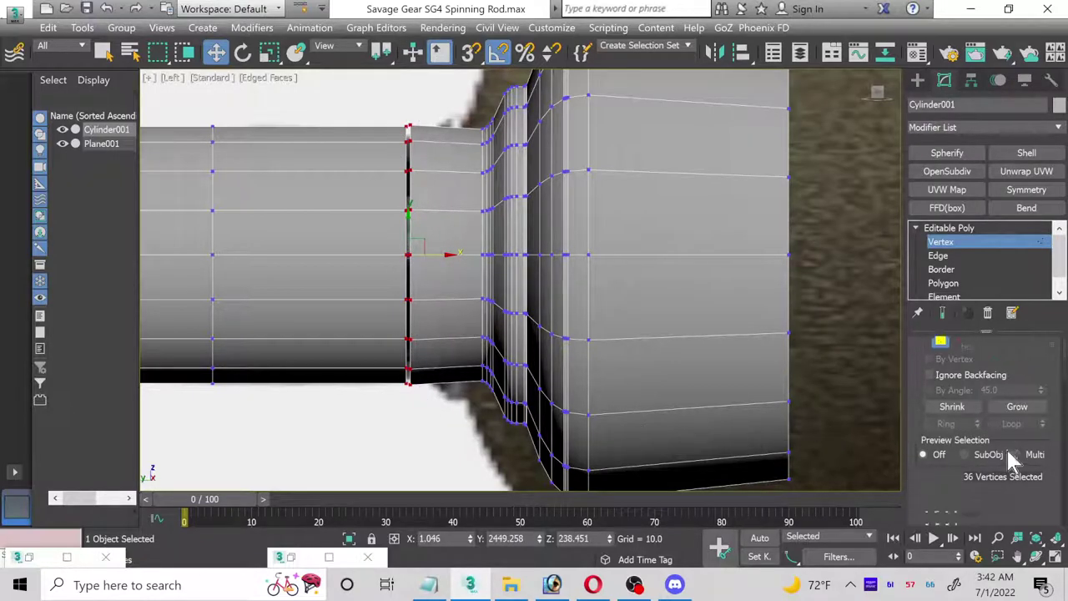
scroll(1015, 451, down, 1)
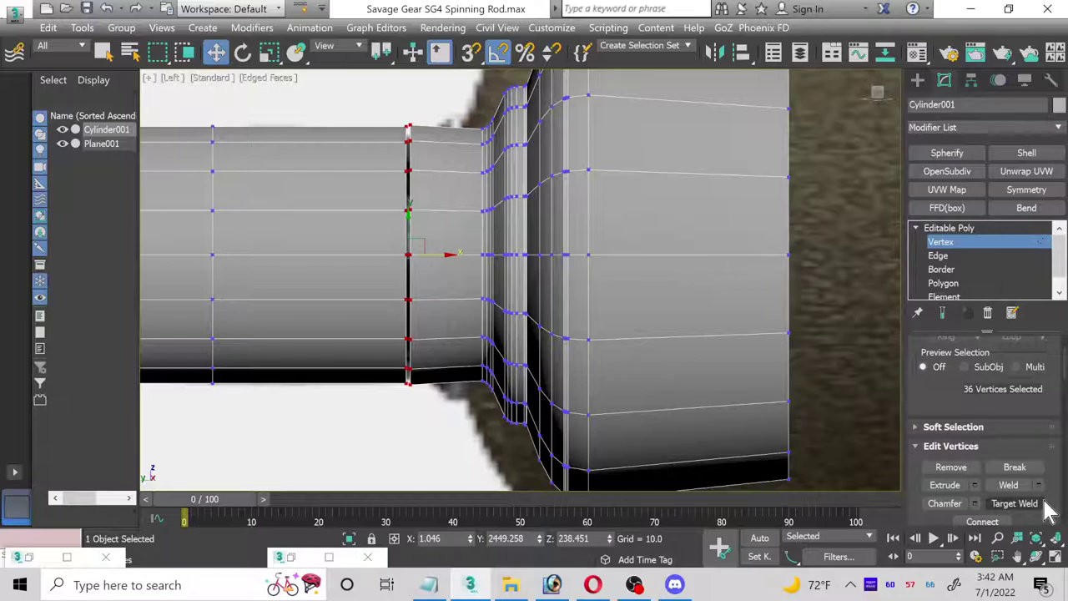
click(1039, 485)
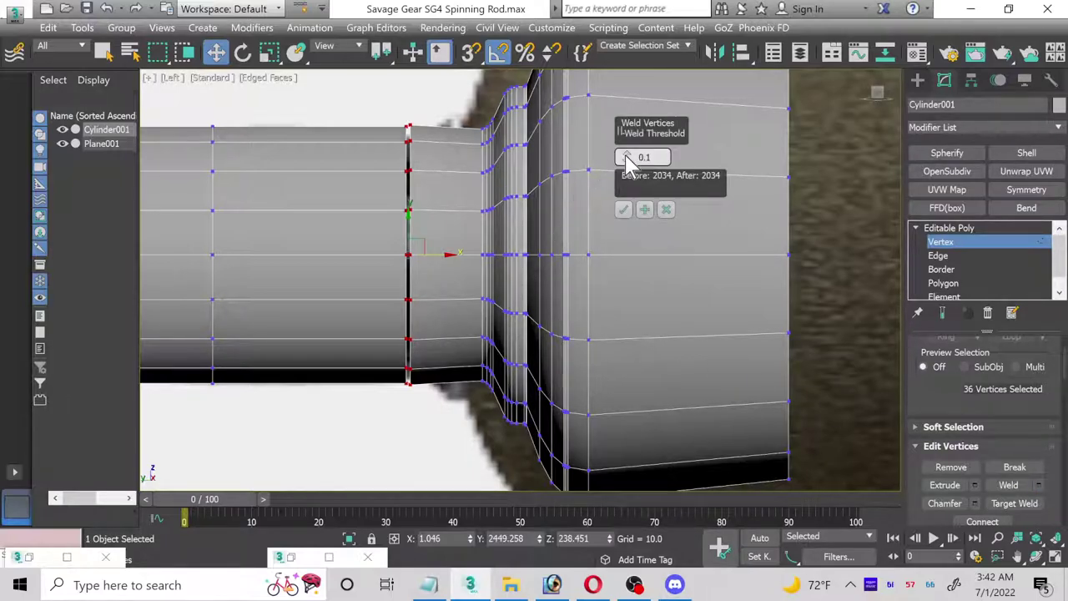
drag(622, 156, 624, 150)
click(624, 210)
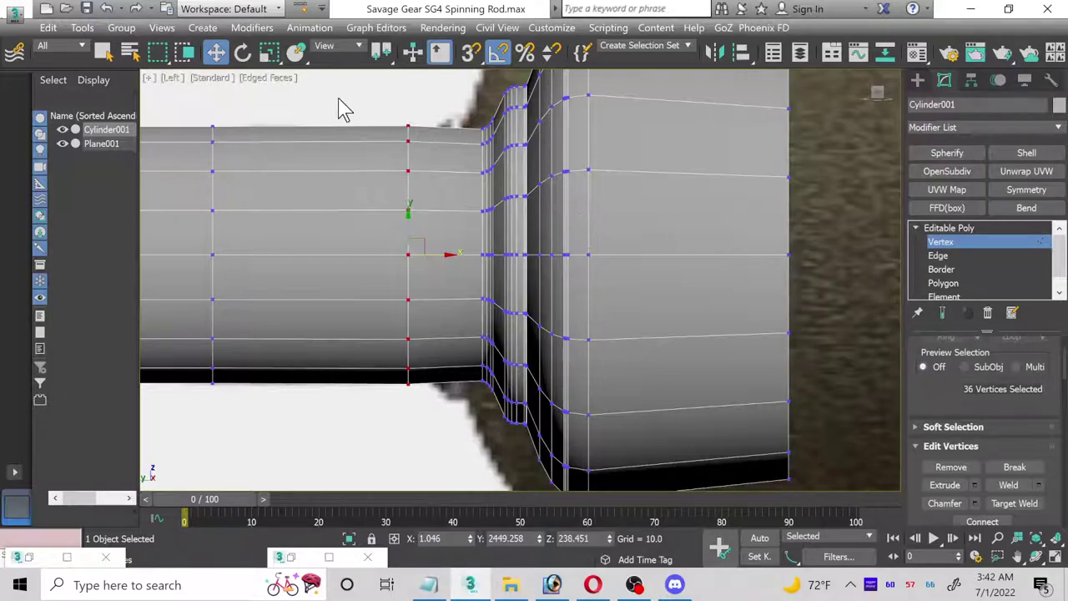
- Scale the welded ring slightly, and enlarge the cloned flare's vertices to match the front grip's outline
click(269, 52)
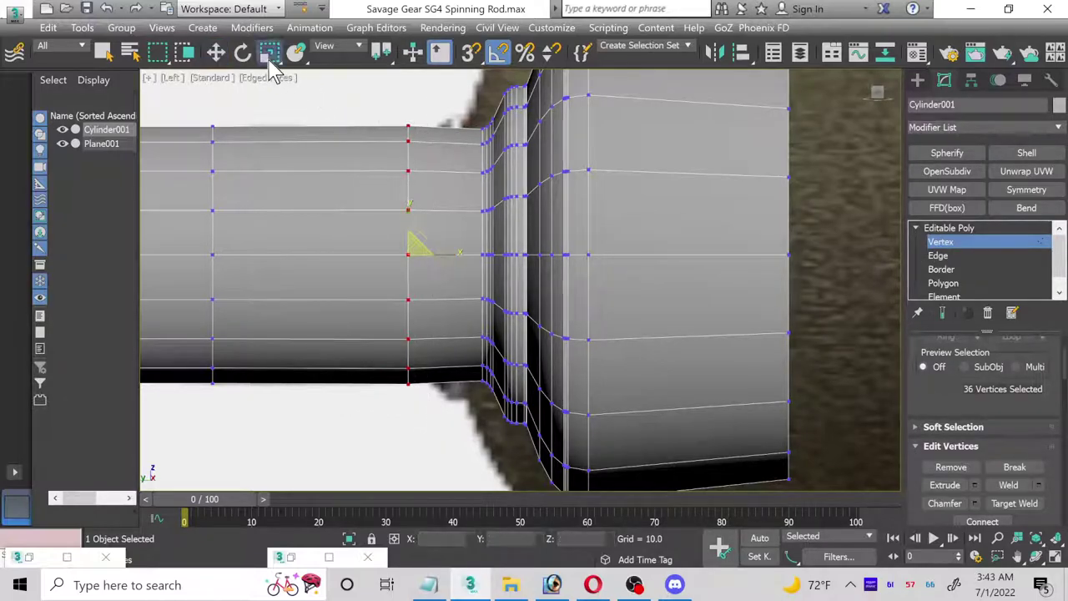
drag(410, 252, 413, 253)
scroll(413, 252, down, 4)
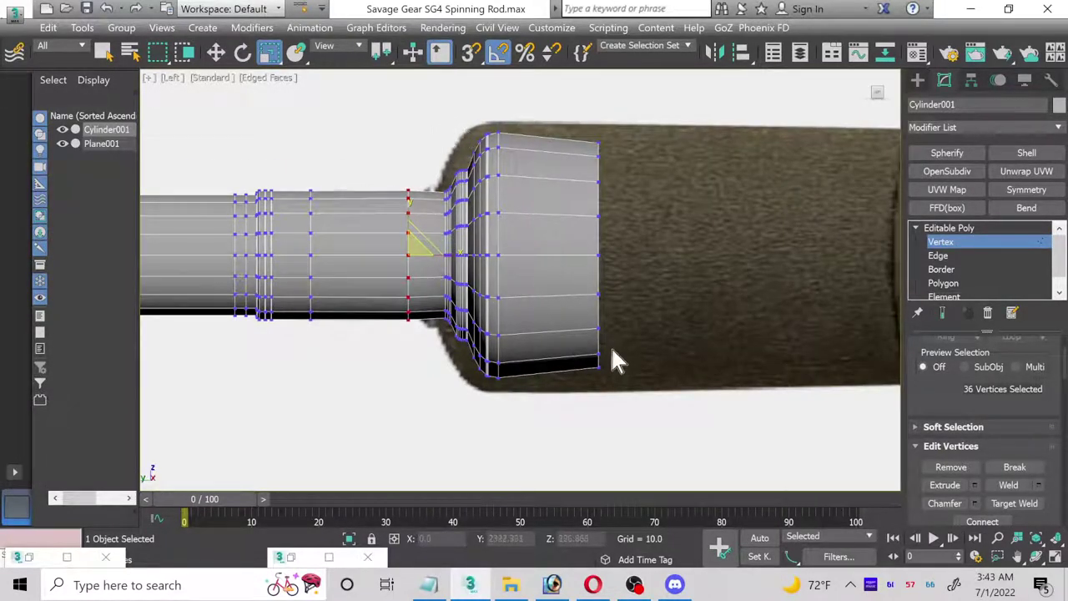
drag(617, 455, 617, 456)
drag(471, 251, 474, 250)
scroll(473, 251, up, 3)
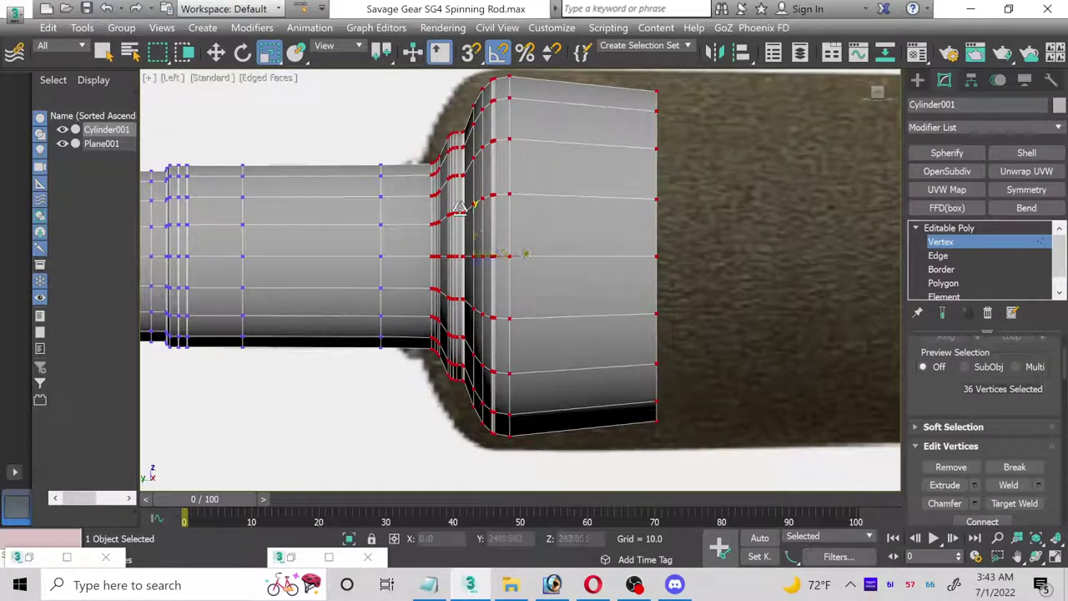
- Move the flare's vertices together with the welded ring back along the shaft to about Y 2425
click(216, 52)
scroll(367, 113, down, 3)
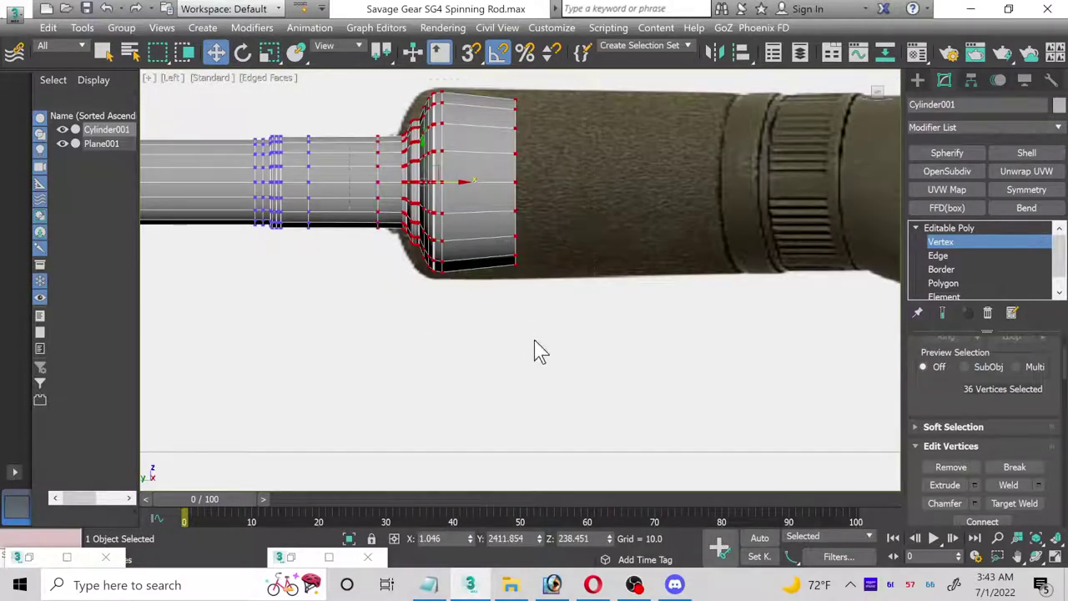
scroll(437, 184, up, 4)
scroll(412, 303, down, 2)
scroll(511, 349, down, 2)
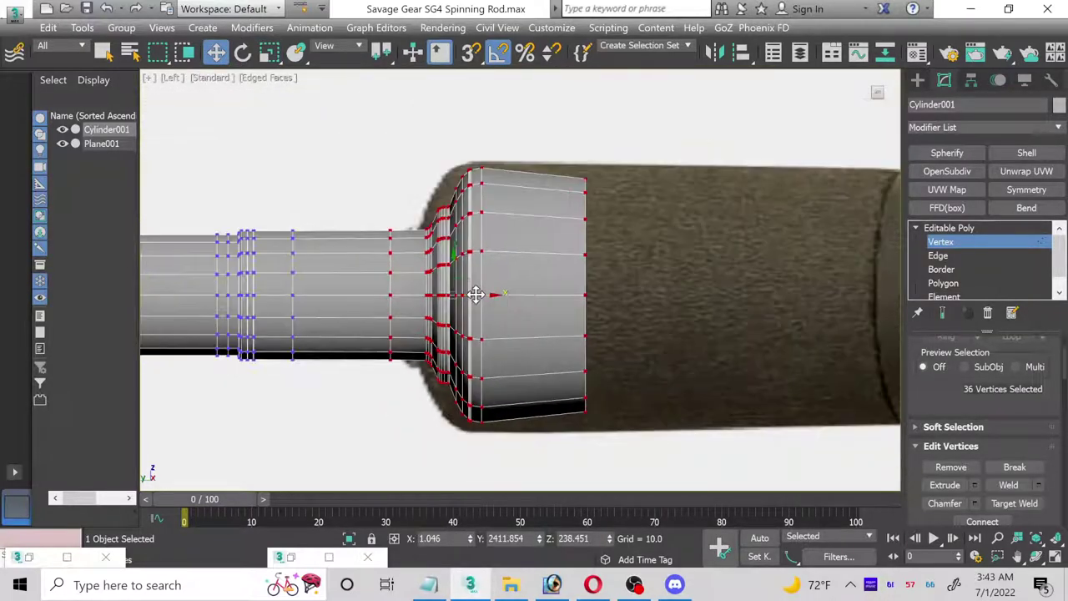
drag(484, 294, 470, 293)
drag(462, 291, 462, 290)
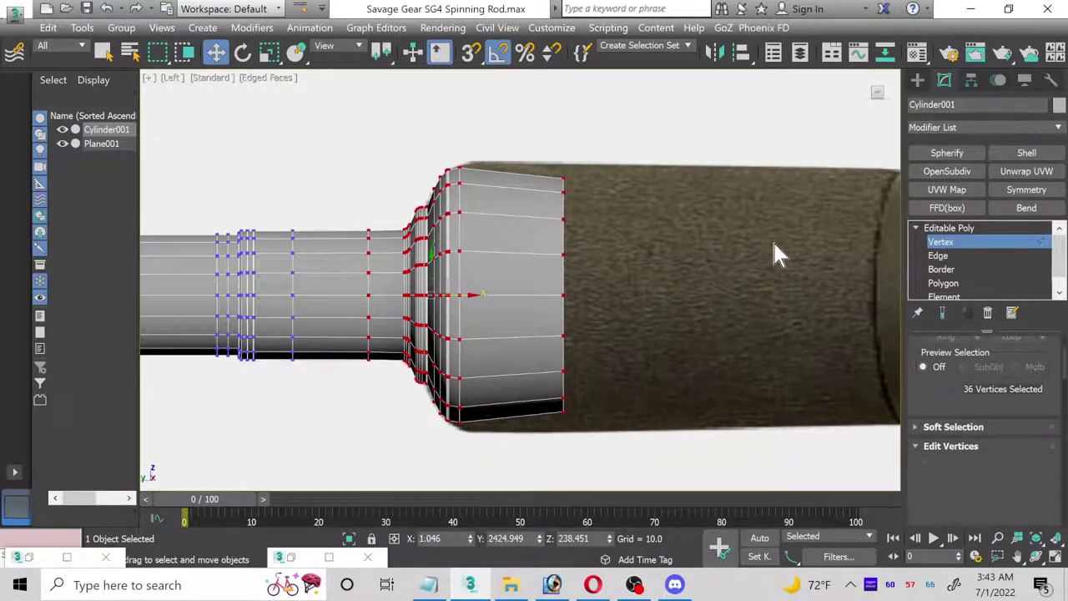
- Select the vertex ring at the flare's open wide end and scale it up to the front grip's diameter
click(951, 230)
click(940, 242)
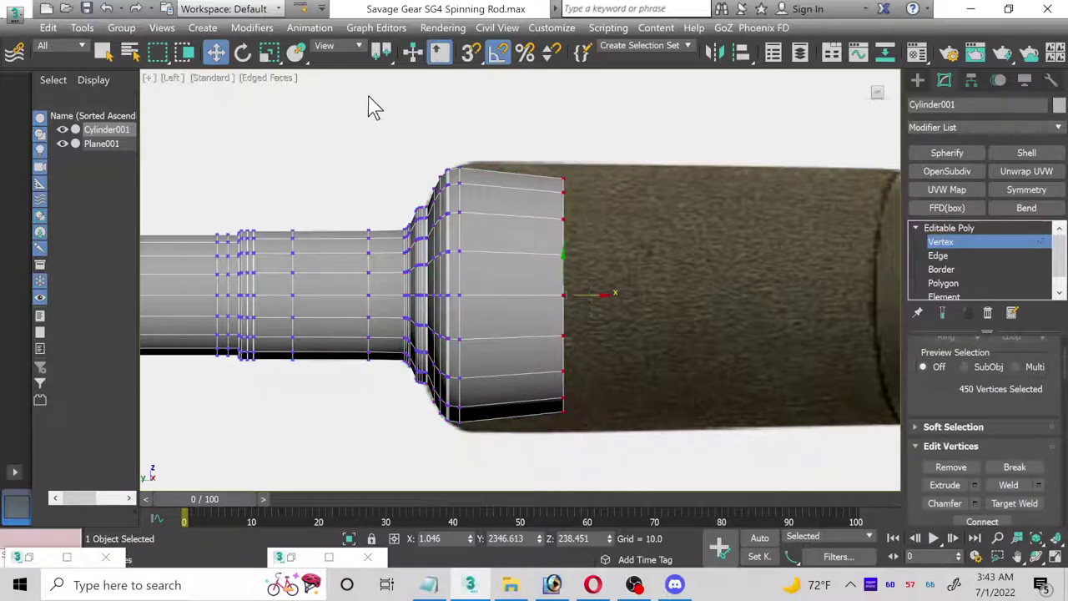
click(269, 52)
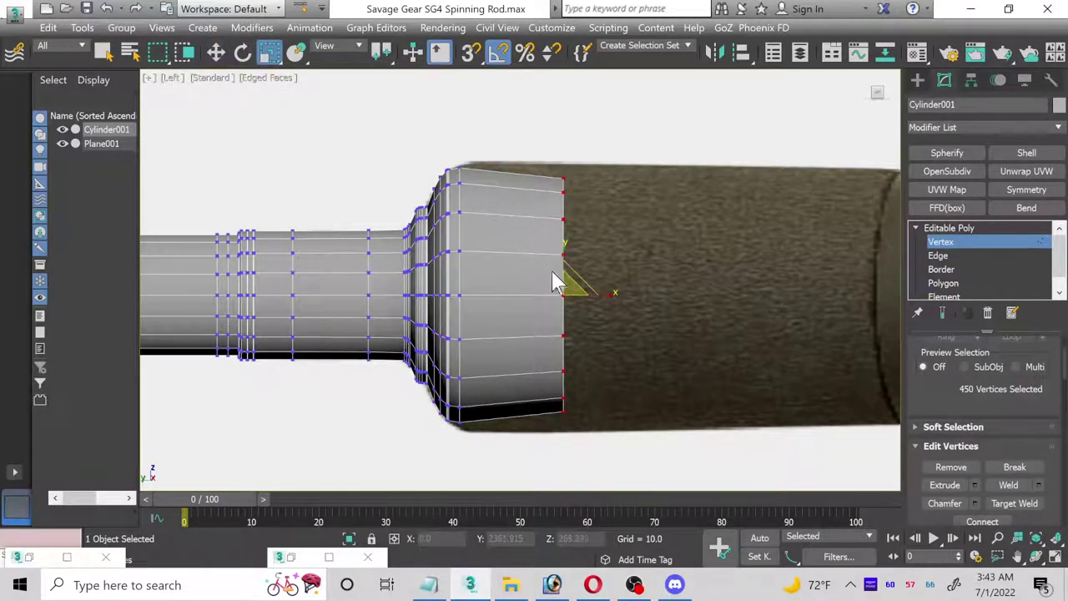
drag(566, 290, 573, 285)
- Cap the open border at the front grip's wide end in the perspective view
middle_drag(497, 332, 245, 334)
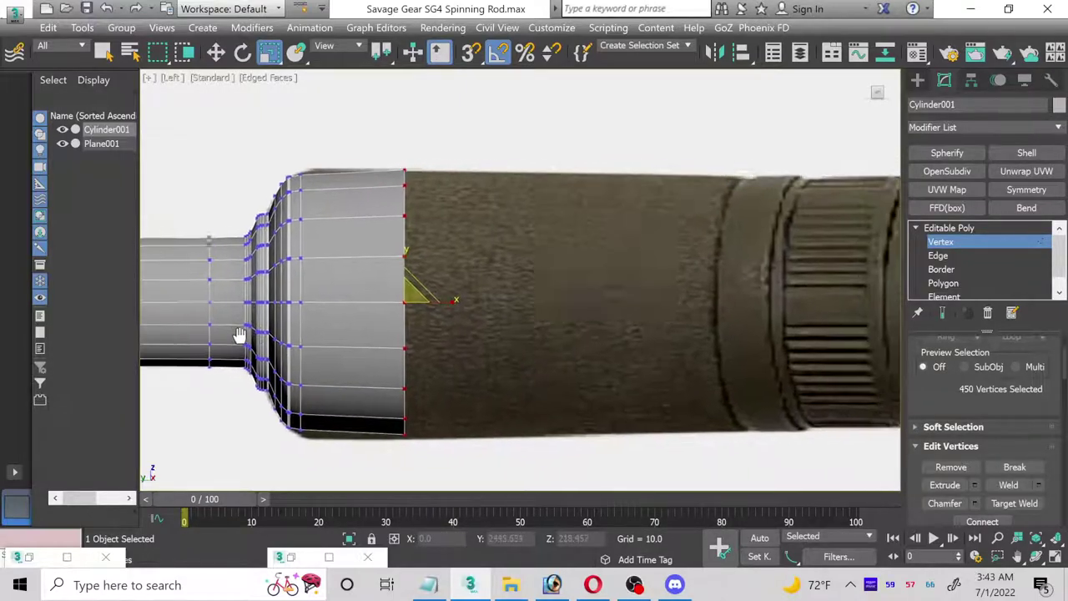
click(1055, 558)
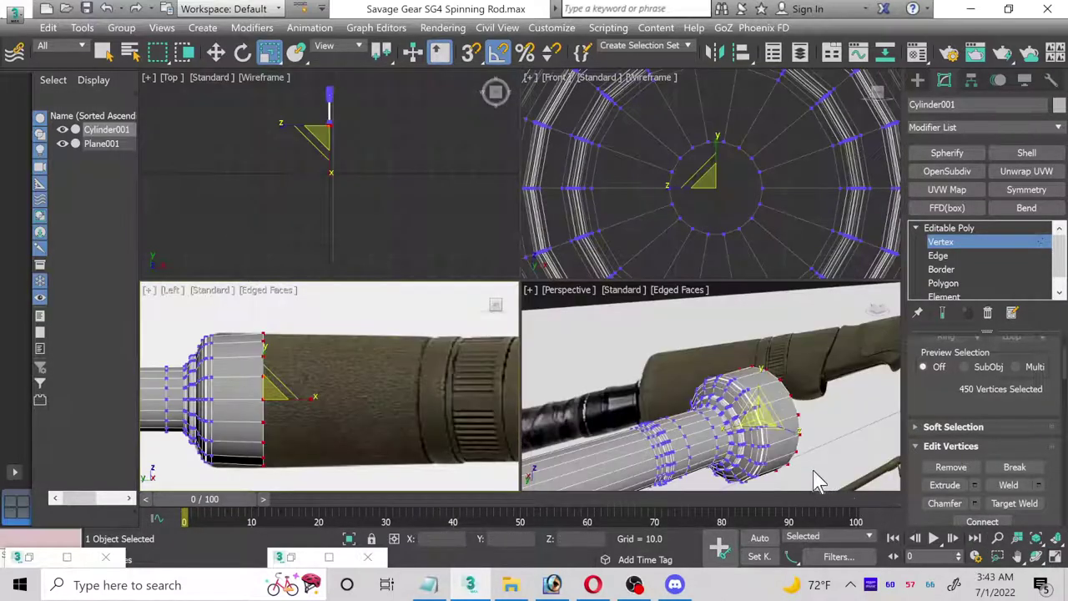
click(1056, 558)
click(1036, 557)
drag(534, 324, 490, 319)
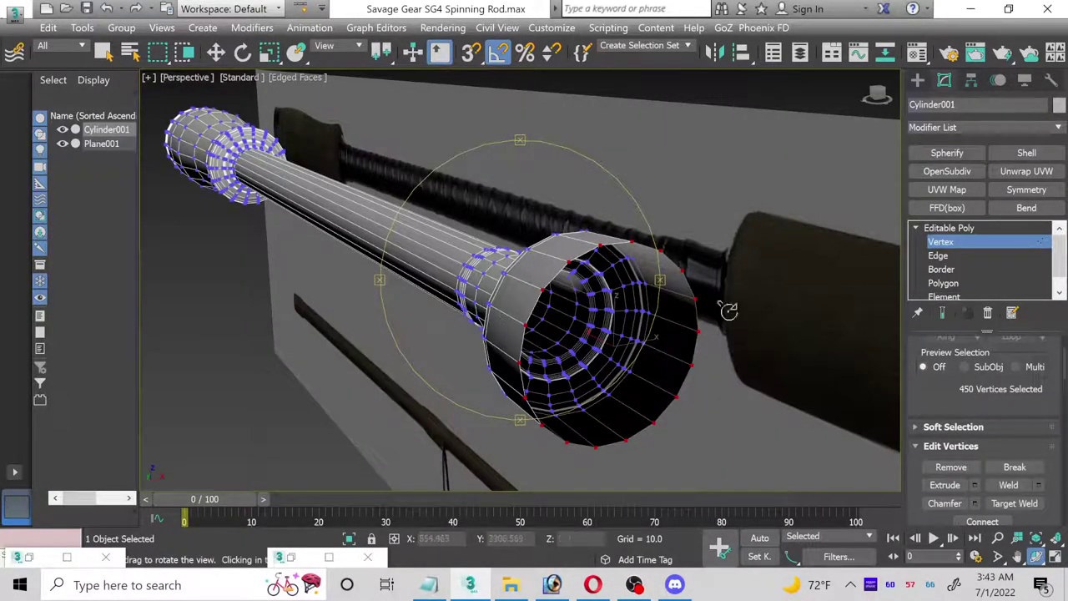
click(956, 268)
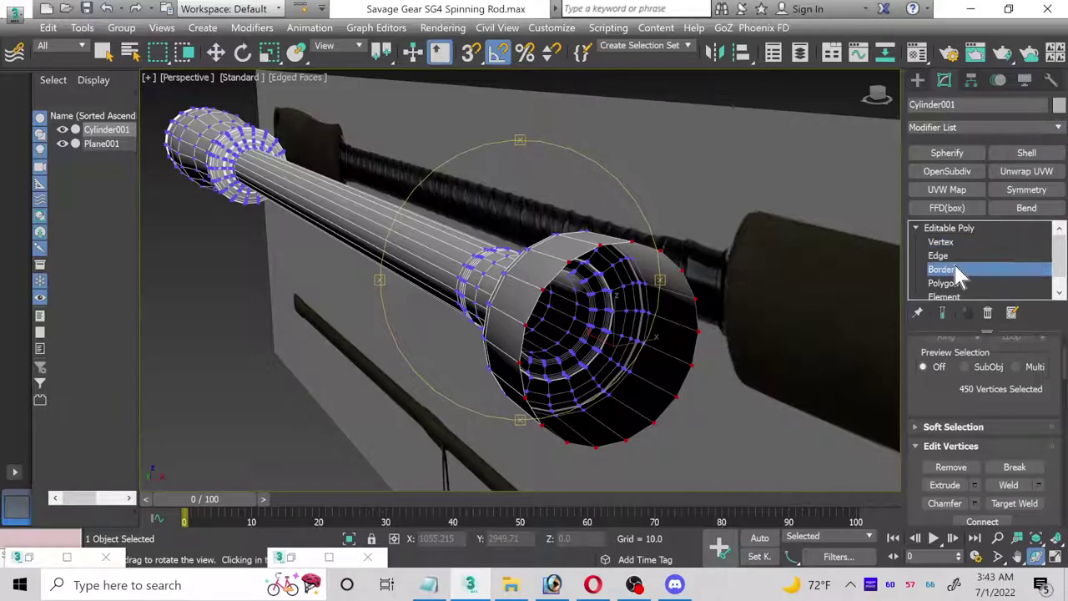
click(618, 243)
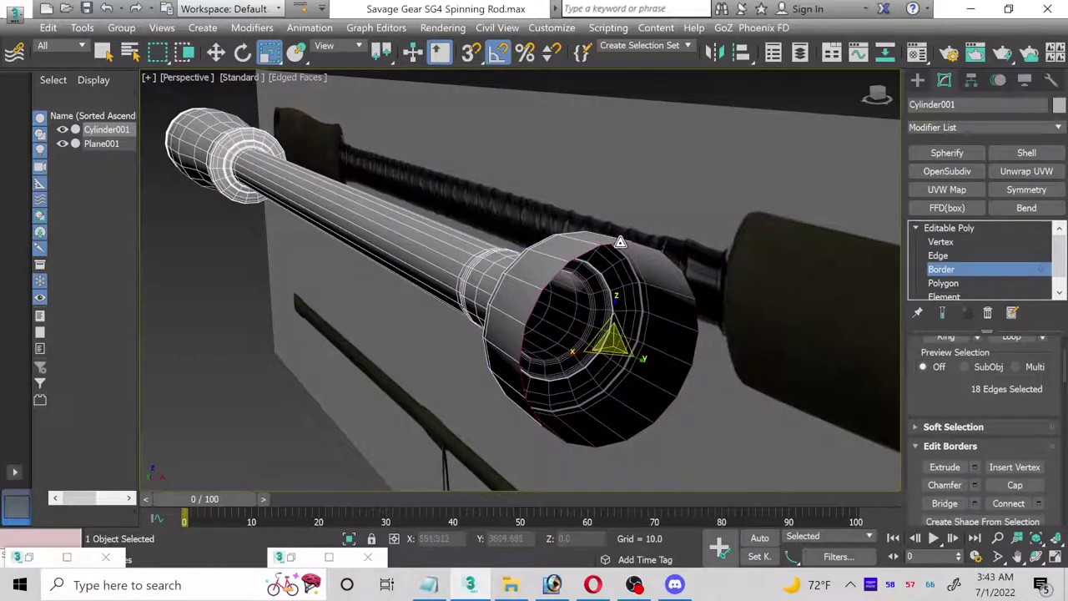
click(1022, 486)
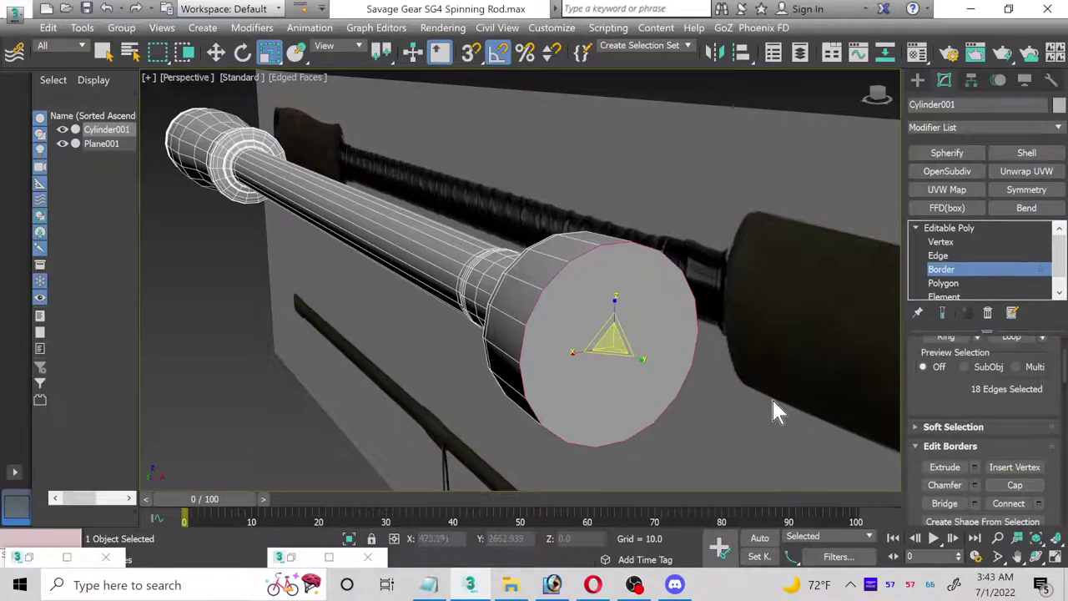
- Select the new cap polygon, save the scene and return to the maximized Left view of the front grip
alt+middle_drag(766, 424, 827, 362)
scroll(966, 279, down, 1)
click(960, 269)
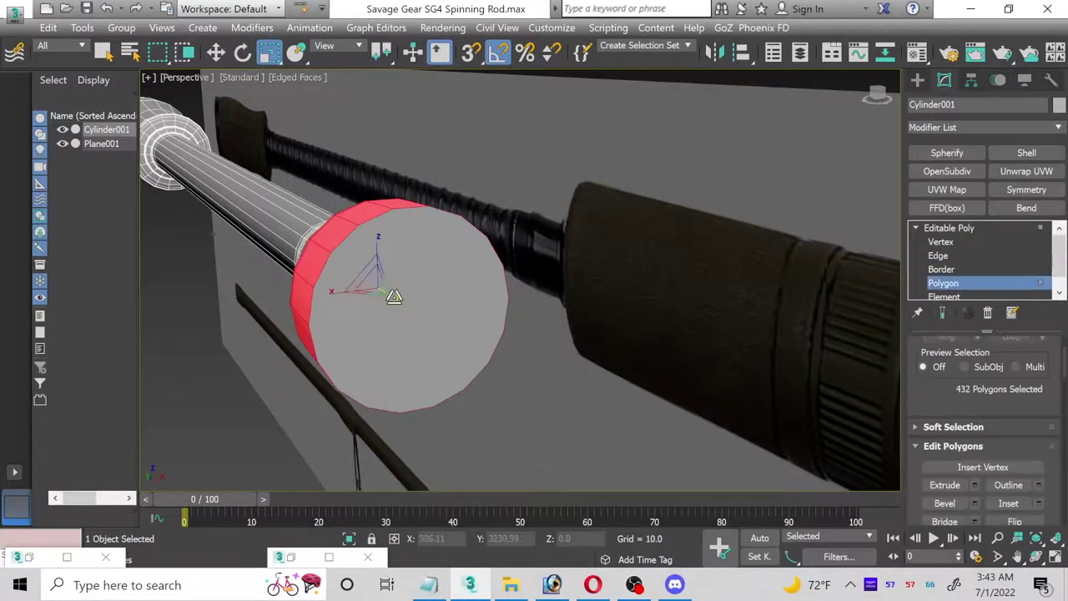
click(394, 297)
click(86, 9)
key(alt+w)
click(463, 422)
key(alt+w)
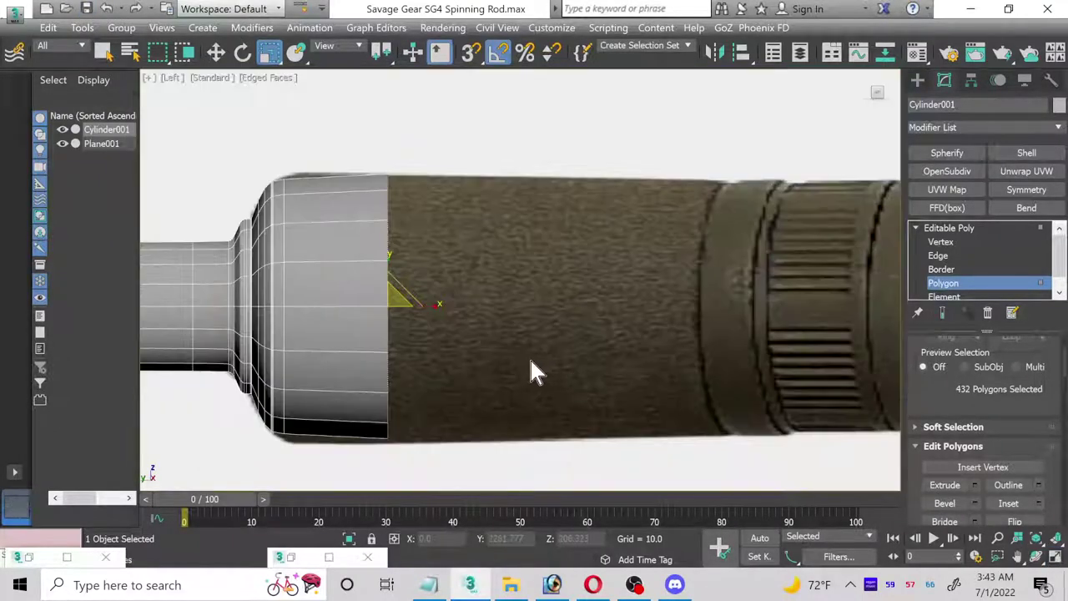
- Set the 02 - Default material's opacity to 25 so the reference image shows through the front grip
scroll(534, 371, up, 2)
middle_drag(574, 406, 462, 397)
scroll(461, 397, down, 2)
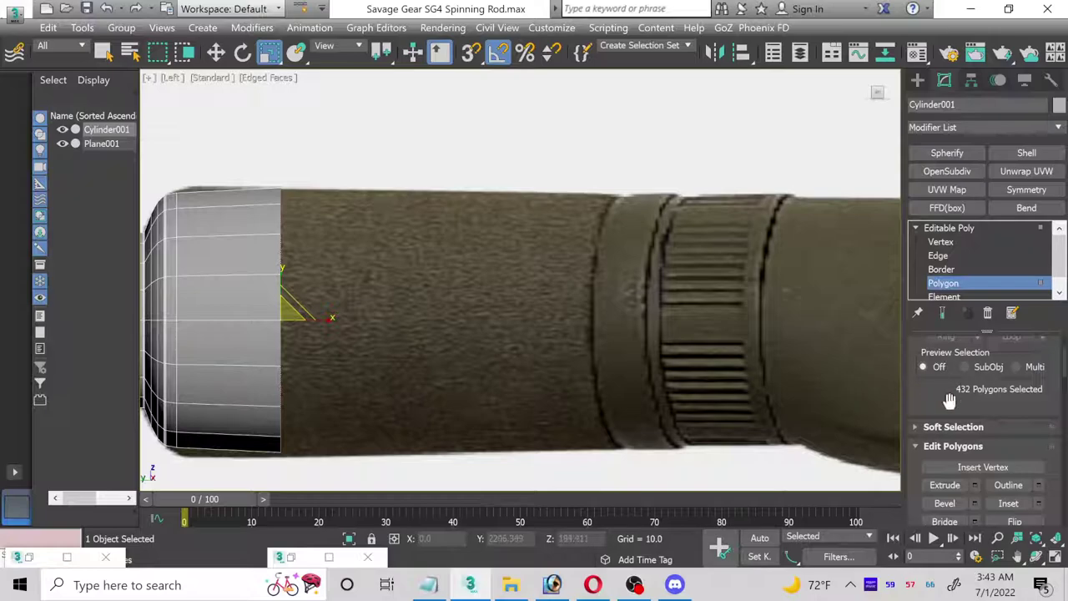
scroll(959, 417, down, 1)
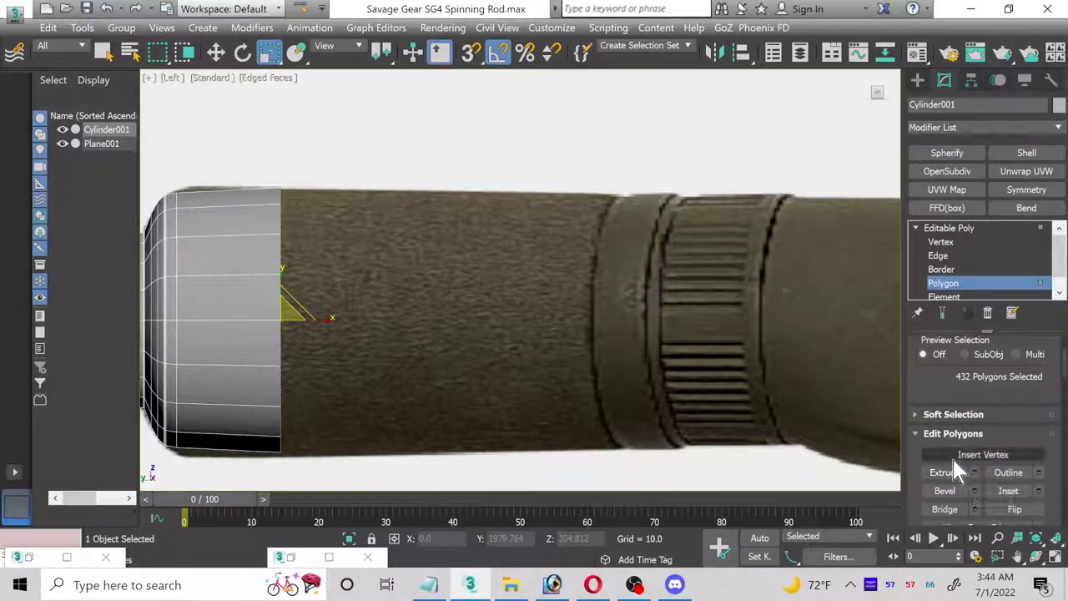
key(m)
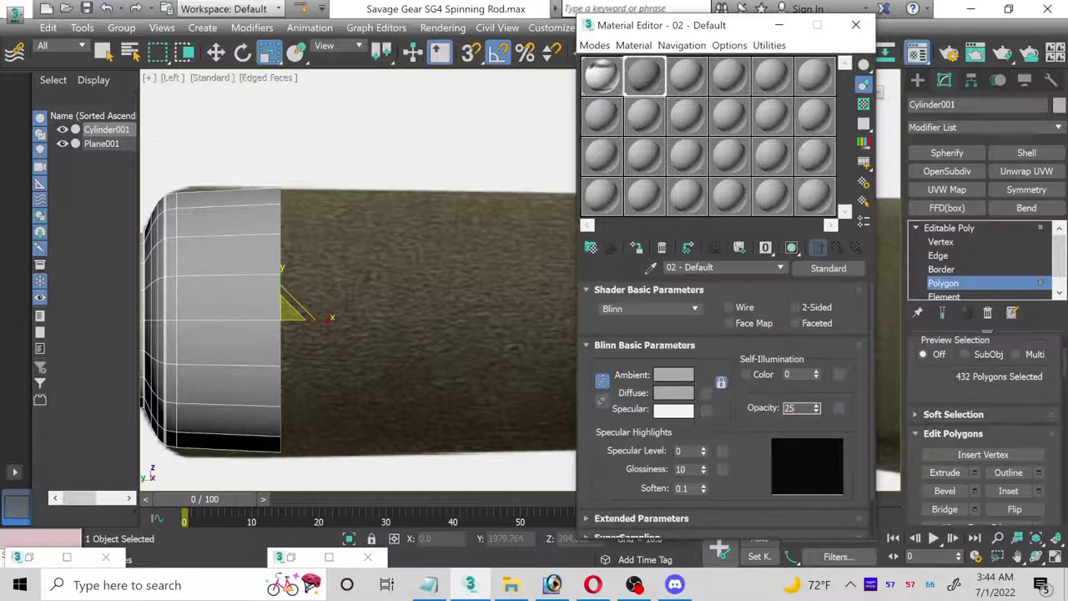
click(856, 24)
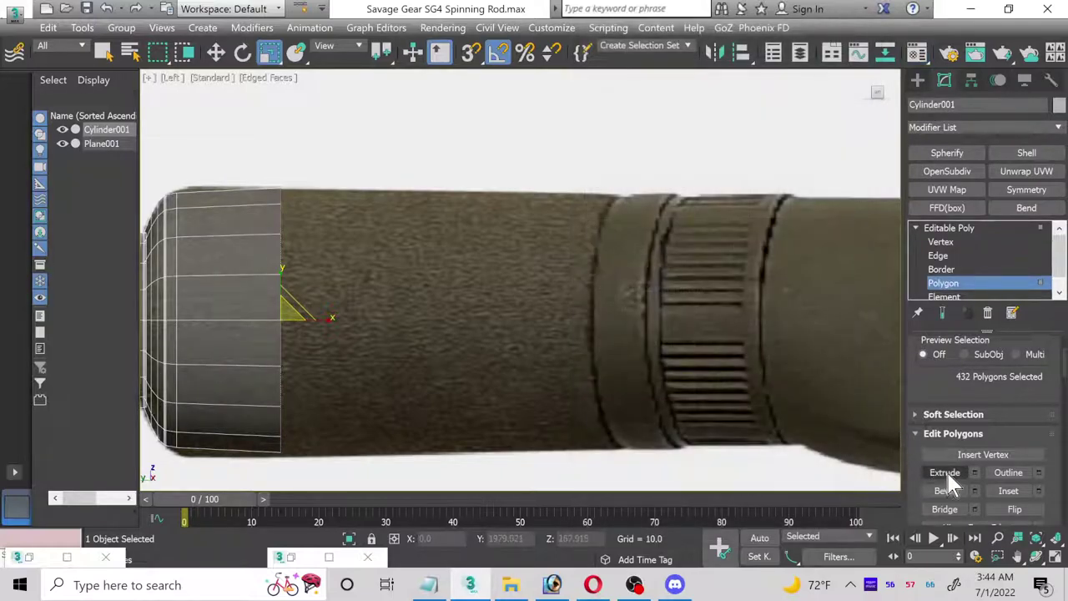
- Extrude the front grip's cap polygon by about 35.8 and move it along the shaft to the textured grip section's end
click(974, 472)
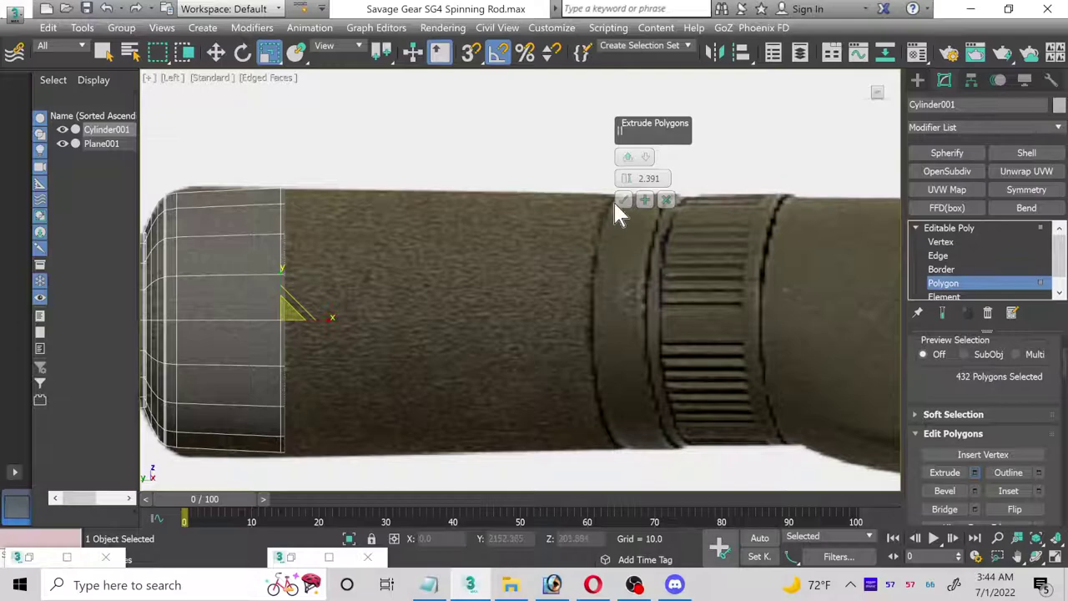
drag(632, 191, 626, 121)
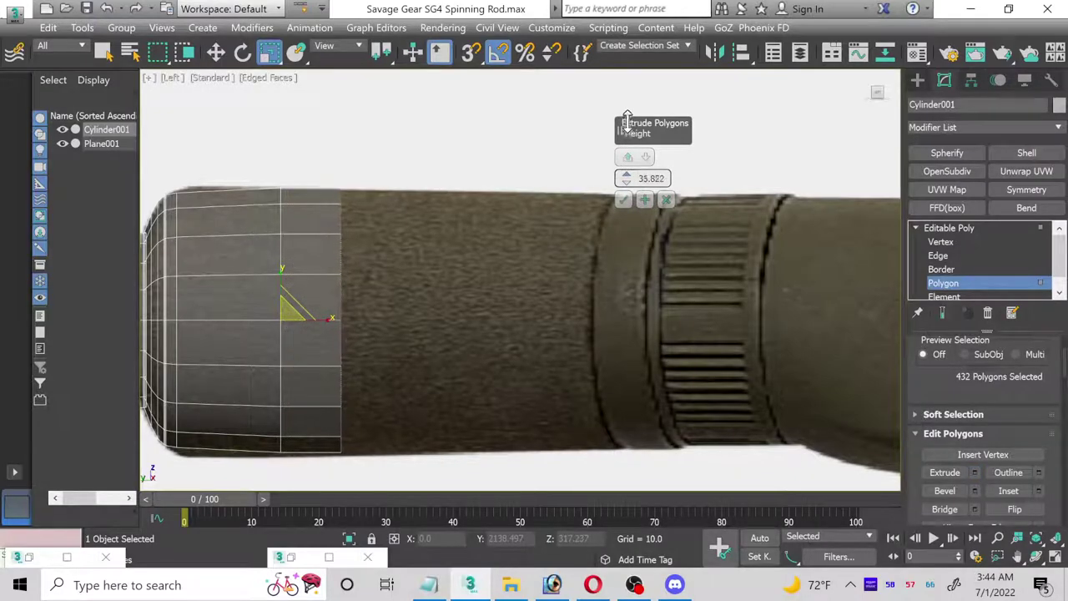
click(625, 201)
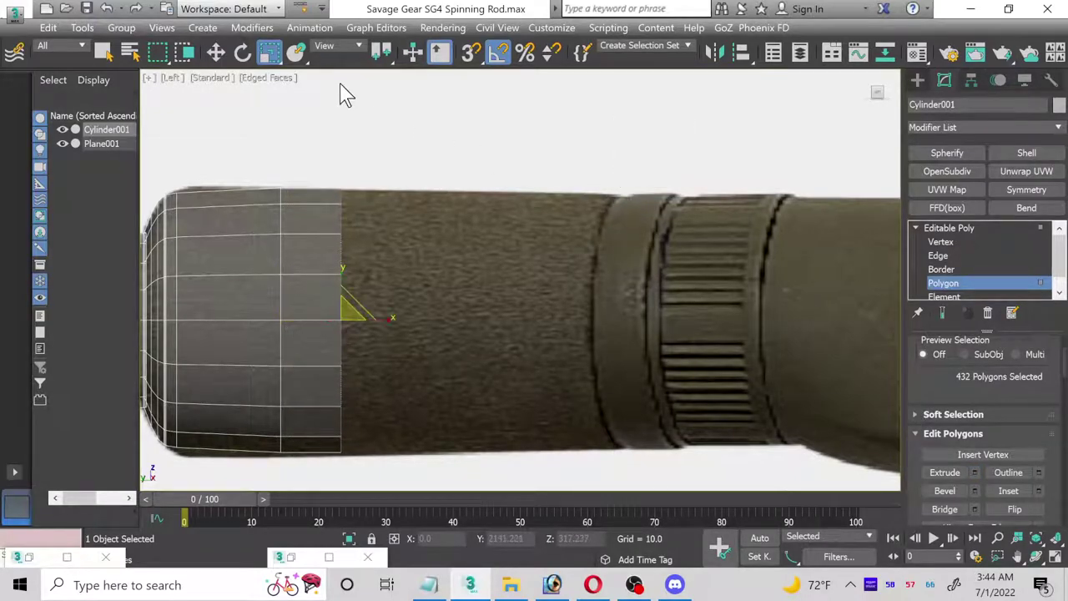
click(215, 52)
drag(372, 320, 623, 334)
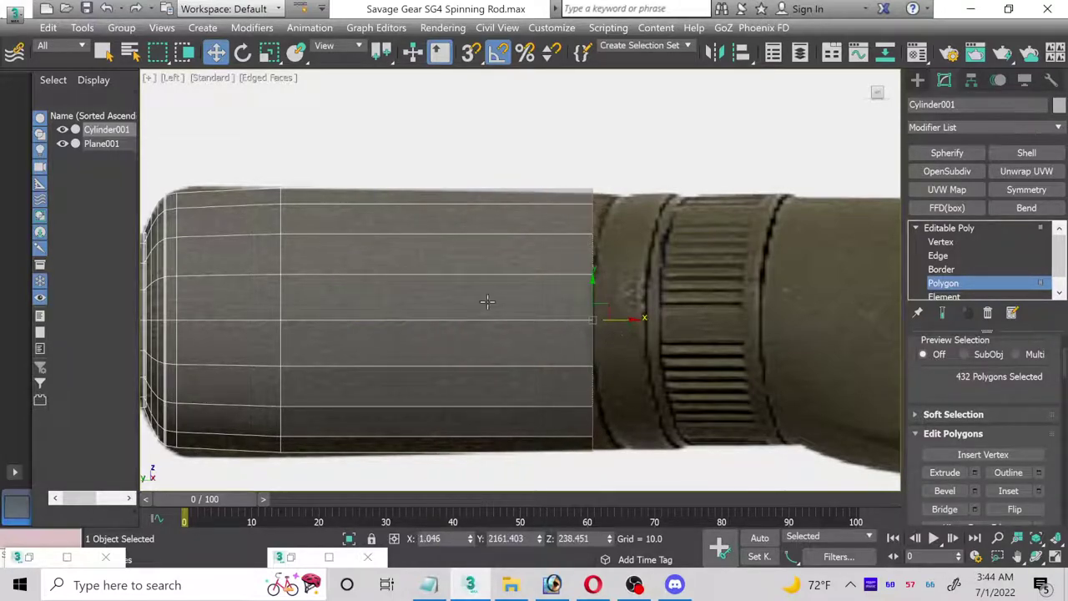
- Scale the rounded shoulder's vertices up slightly and the adjacent vertex ring down slightly to follow the reference outline
click(940, 242)
middle_drag(230, 270, 446, 239)
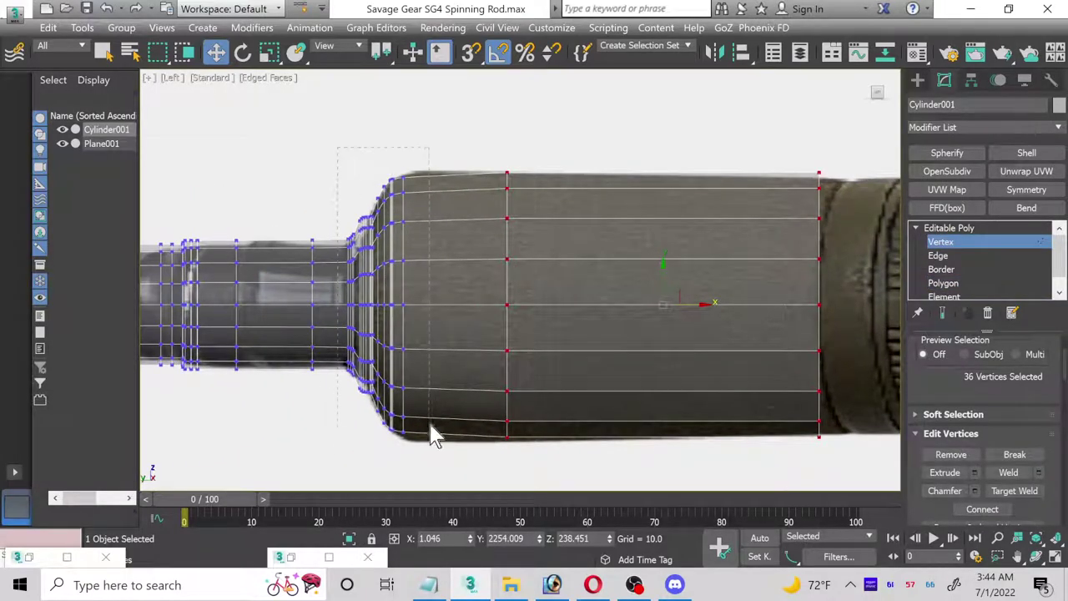
drag(424, 482, 359, 169)
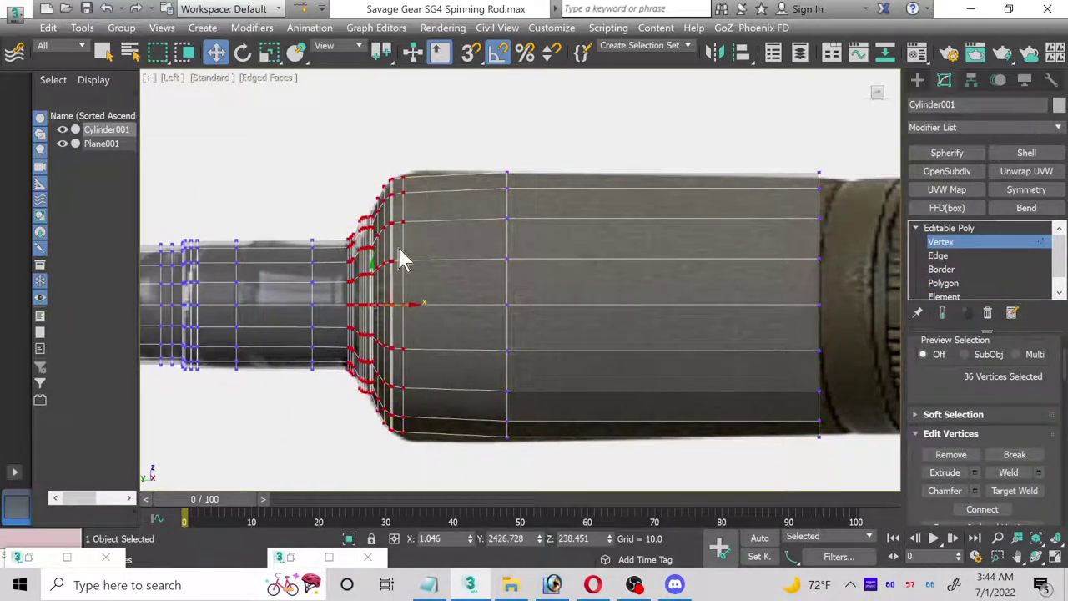
click(269, 53)
drag(368, 304, 367, 301)
drag(489, 171, 566, 467)
drag(512, 296, 500, 298)
- Scale down the vertex ring at the front grip's capped end to match the reference diameter
middle_drag(708, 346, 392, 338)
drag(542, 163, 701, 494)
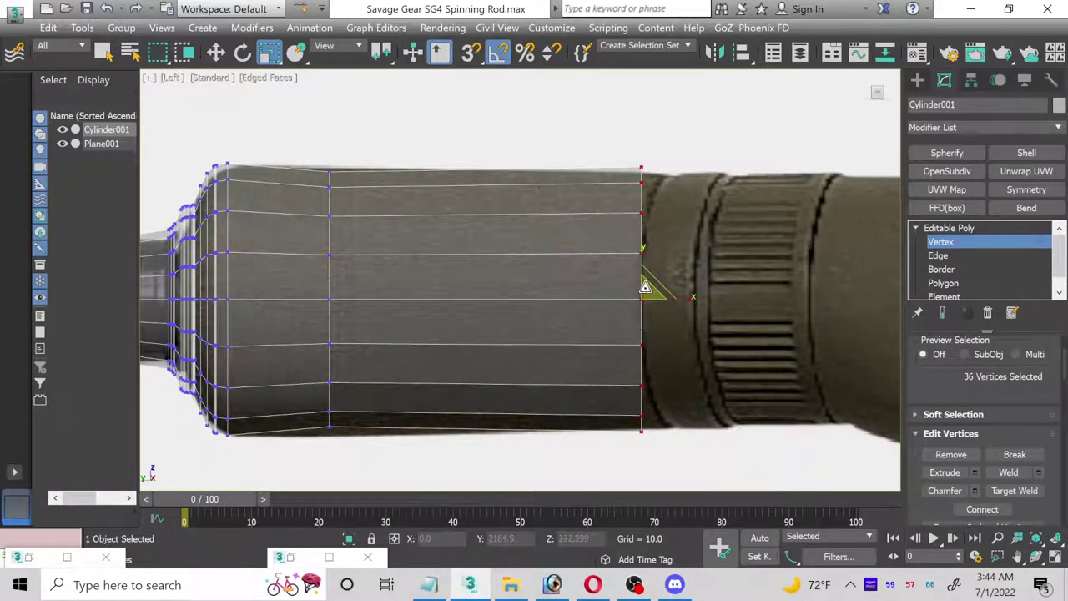
drag(645, 293, 647, 304)
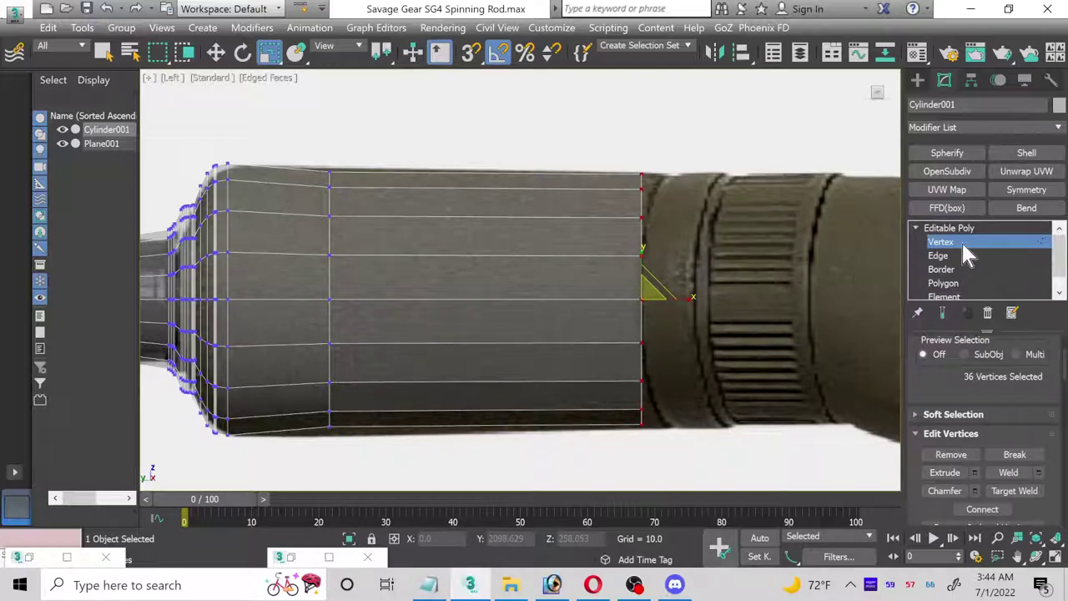
- Extrude the end cap polygon by about 32.1 over the smooth band up to the dark seam before the ribbed ring
middle_drag(866, 261, 784, 298)
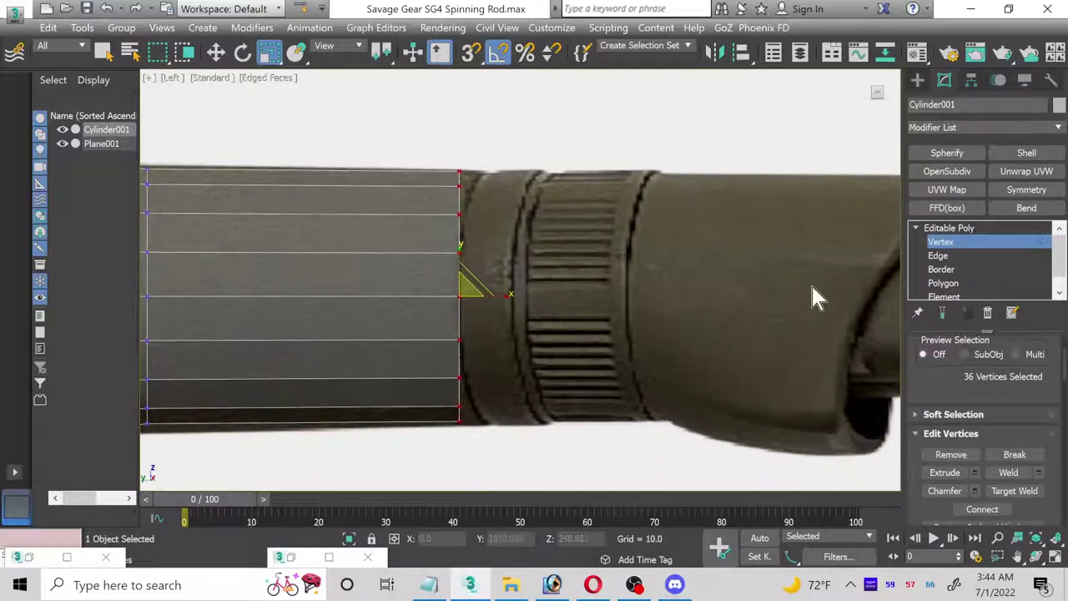
click(943, 283)
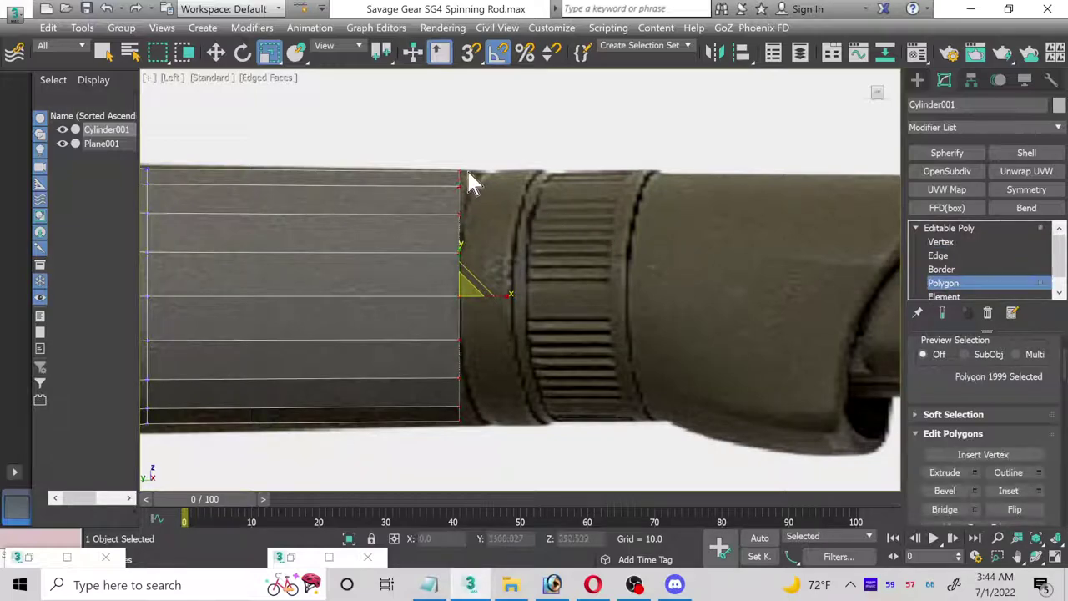
click(974, 472)
drag(629, 177, 630, 185)
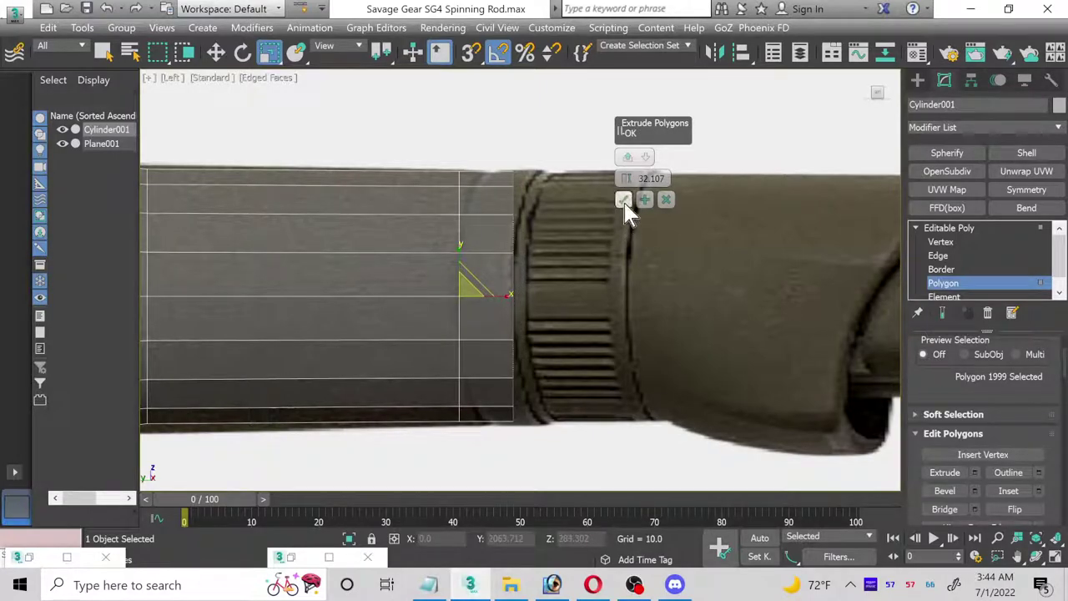
click(625, 204)
- Chamfer the edge loop between the textured grip and the smooth band by about 1.388 with 1 segment
scroll(468, 234, up, 2)
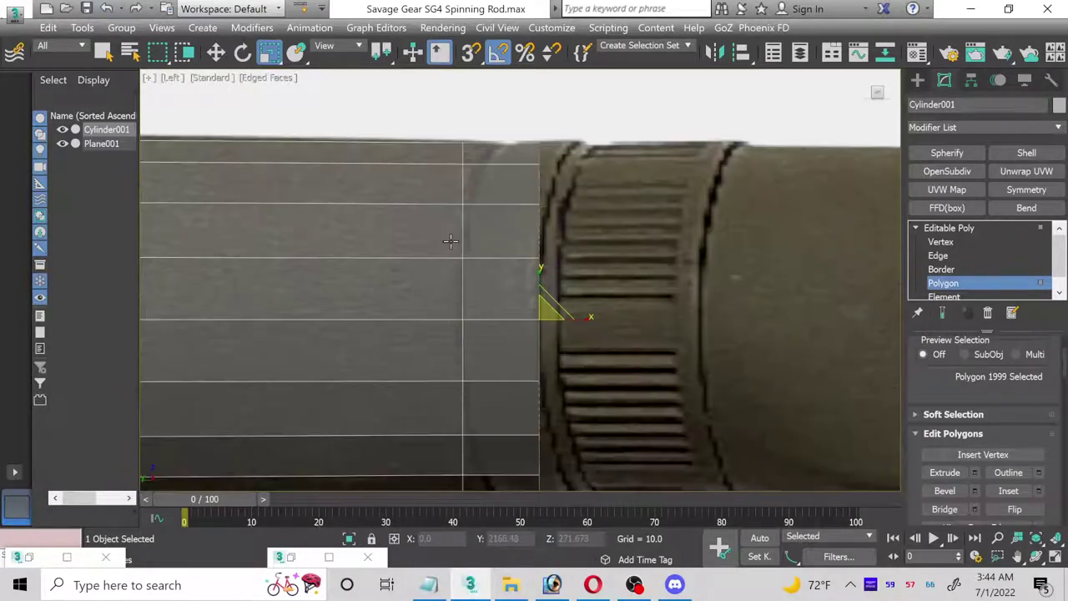
click(937, 256)
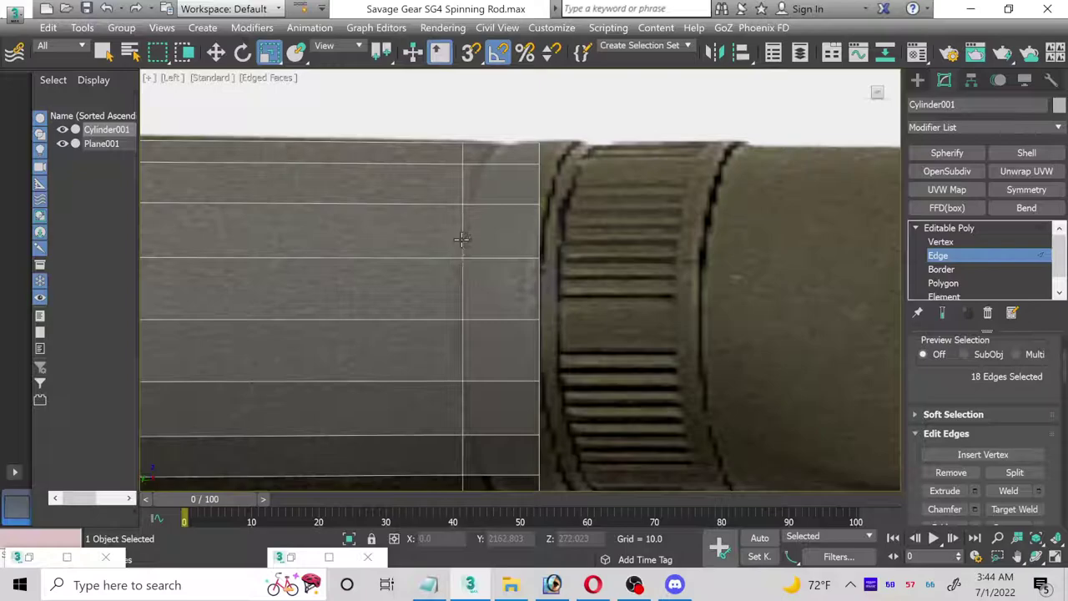
scroll(960, 463, down, 2)
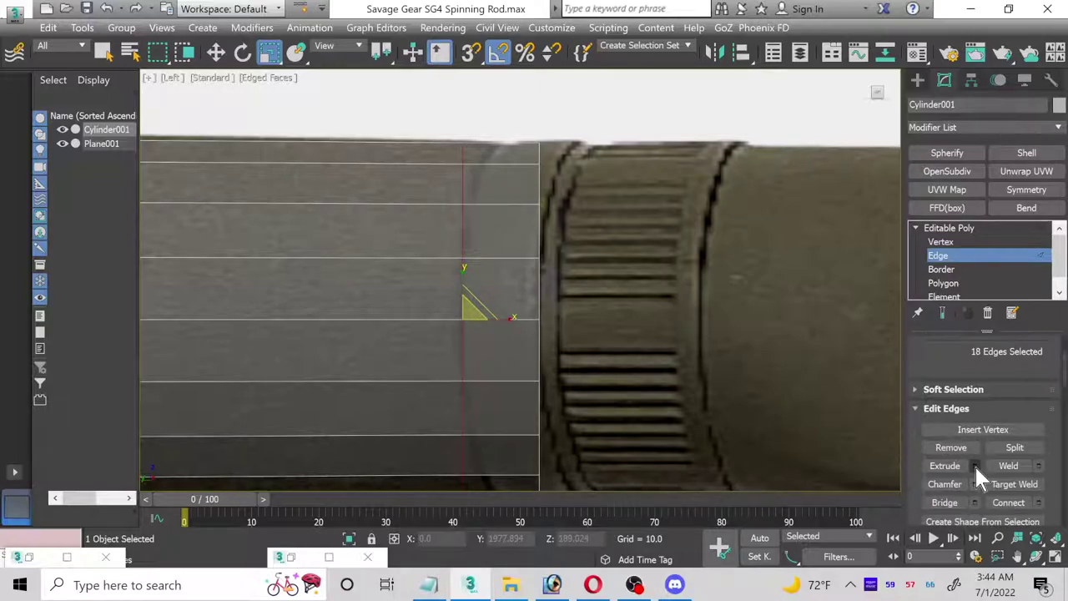
right_click(491, 309)
click(596, 255)
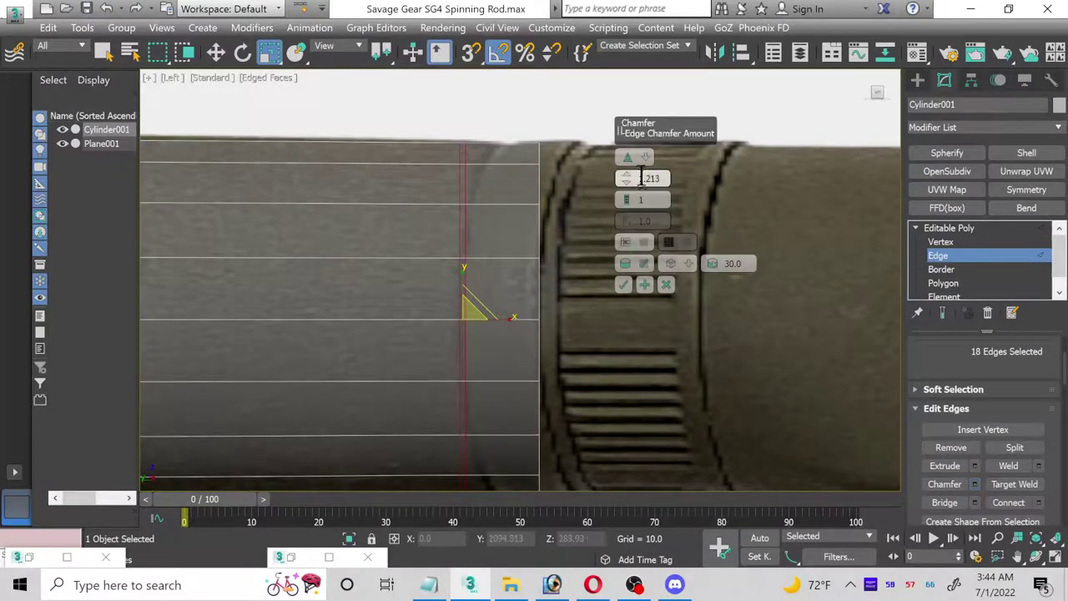
drag(621, 181, 616, 179)
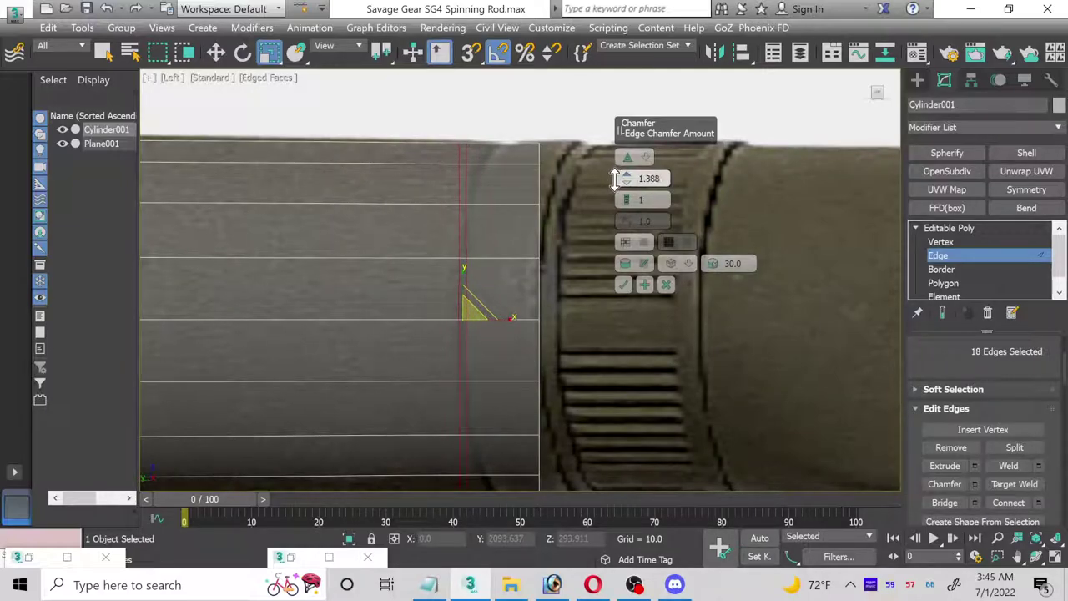
click(624, 285)
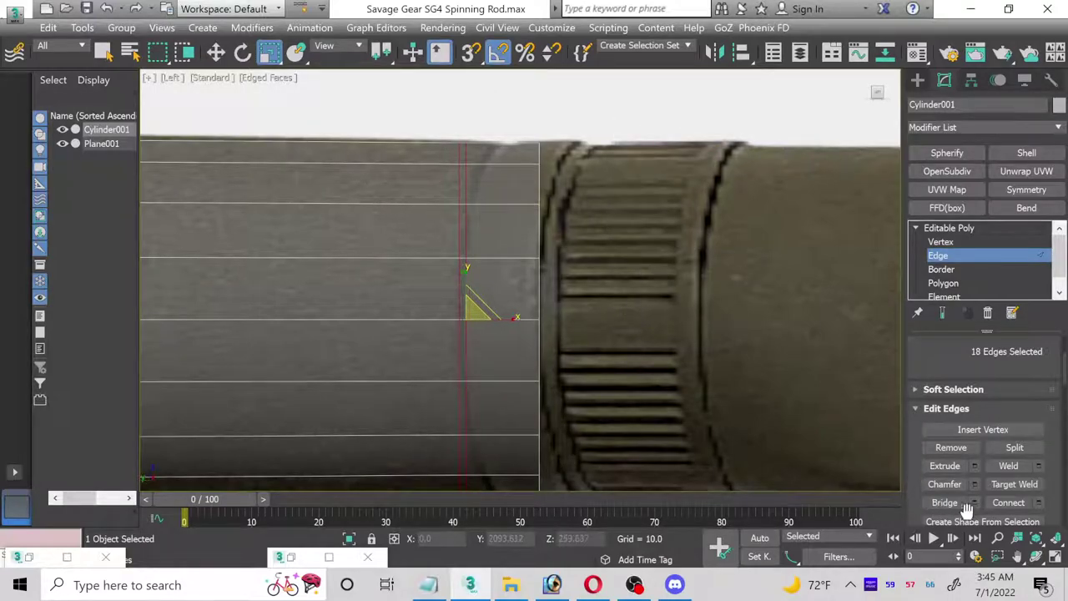
- Show the grip end in a maximized perspective view and set the 02 - Default material's opacity to 100
click(1055, 557)
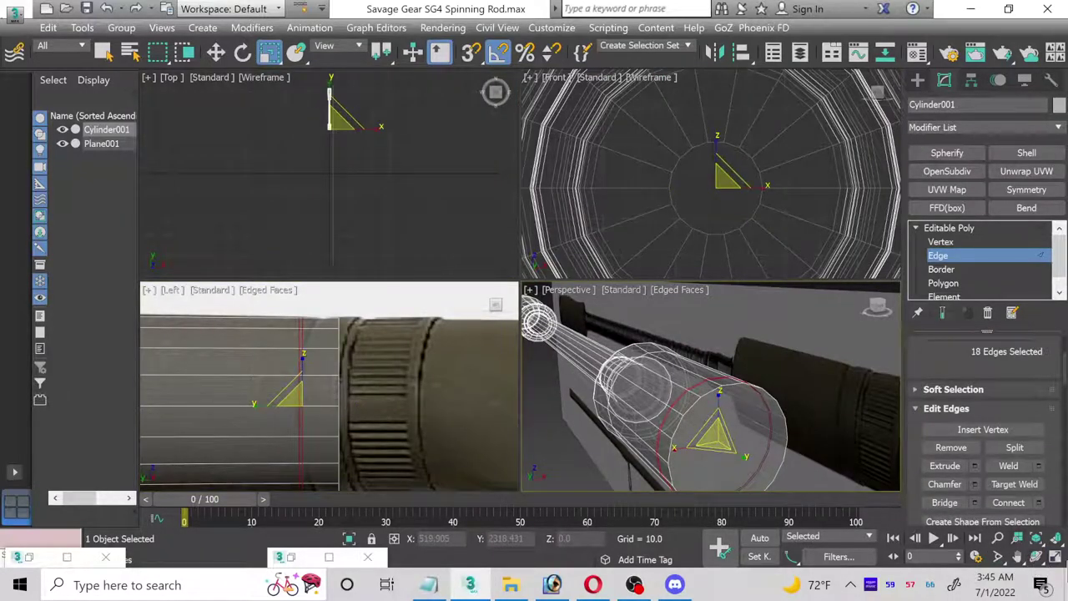
click(1055, 556)
click(1035, 557)
drag(496, 296, 513, 301)
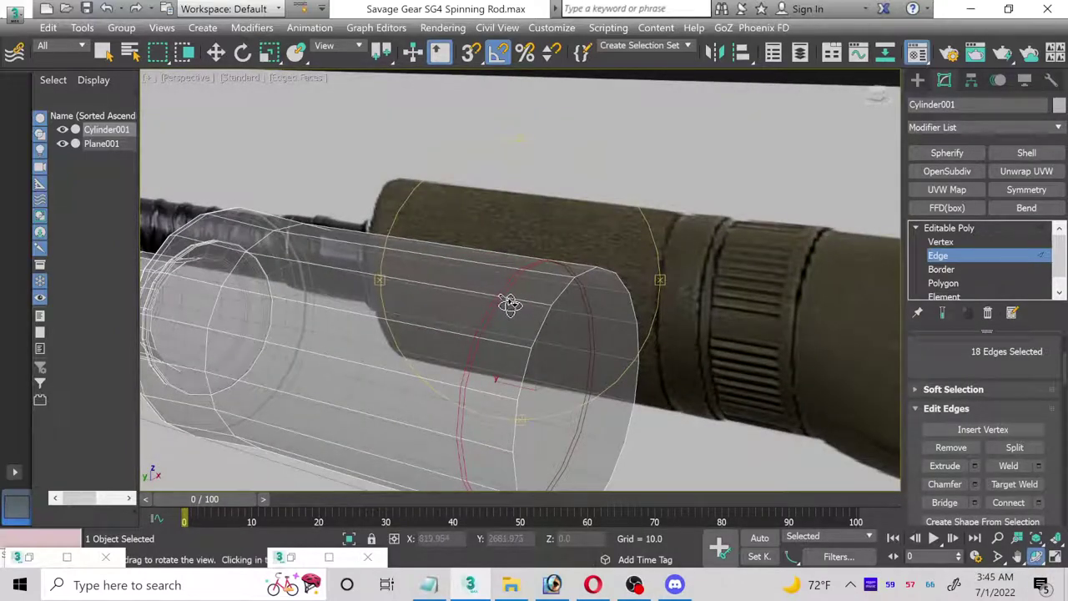
key(m)
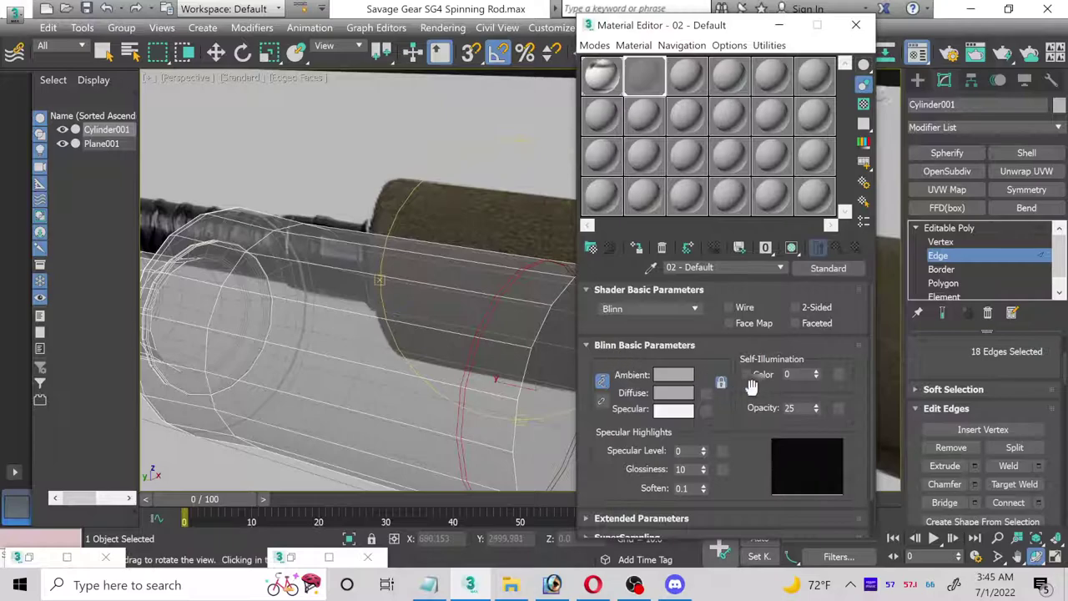
double_click(810, 407)
text(100)
key(Return)
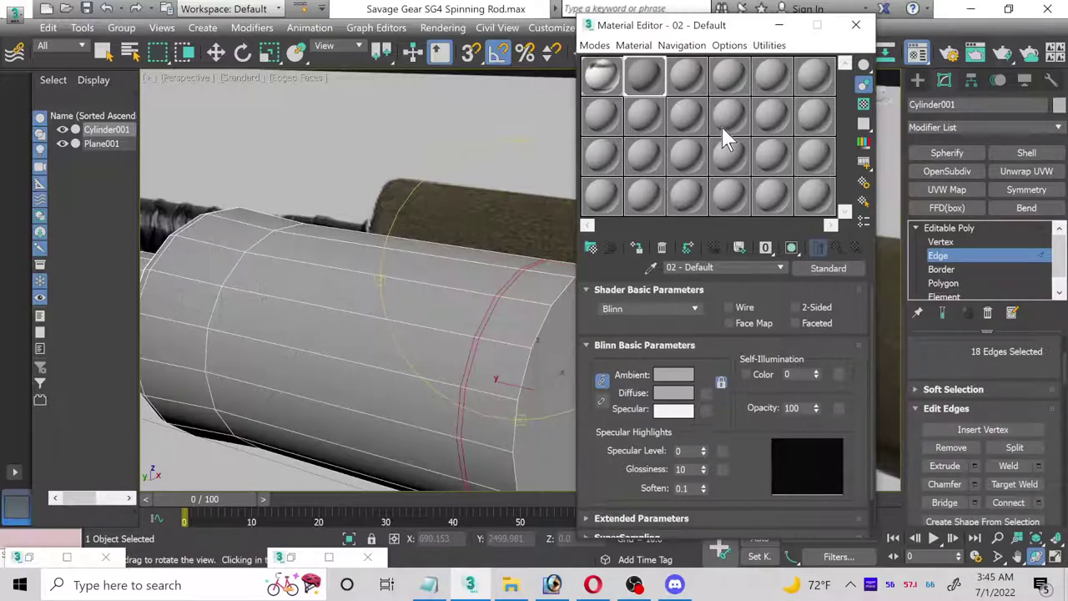
click(856, 24)
- Select the thin polygon loop created by the chamfer and extrude it inward by about -1.448 to form a groove
click(976, 281)
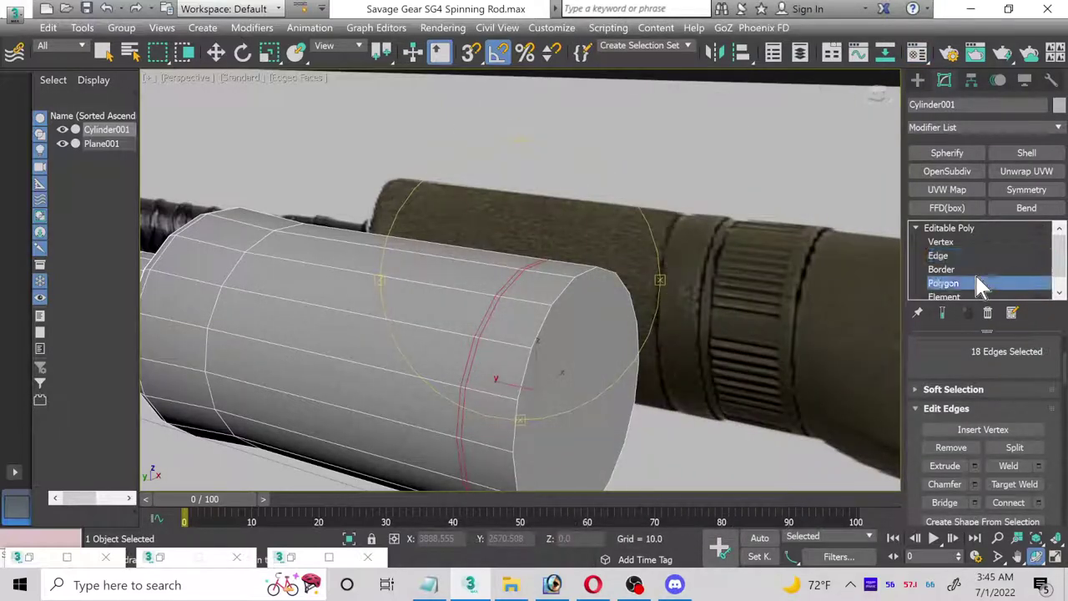
click(574, 342)
scroll(488, 338, up, 3)
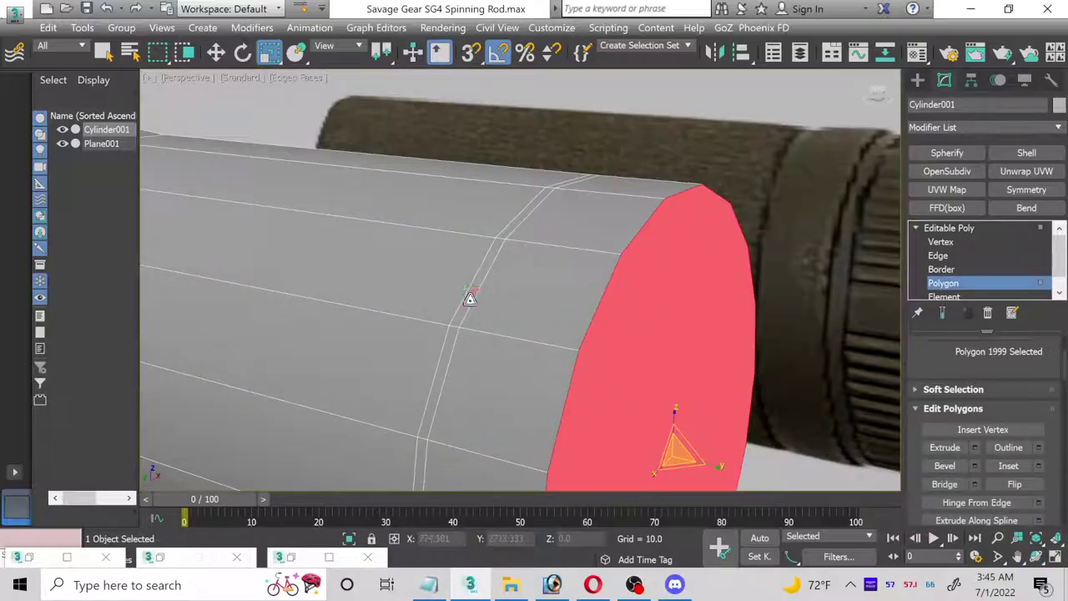
click(470, 300)
shift+click(445, 351)
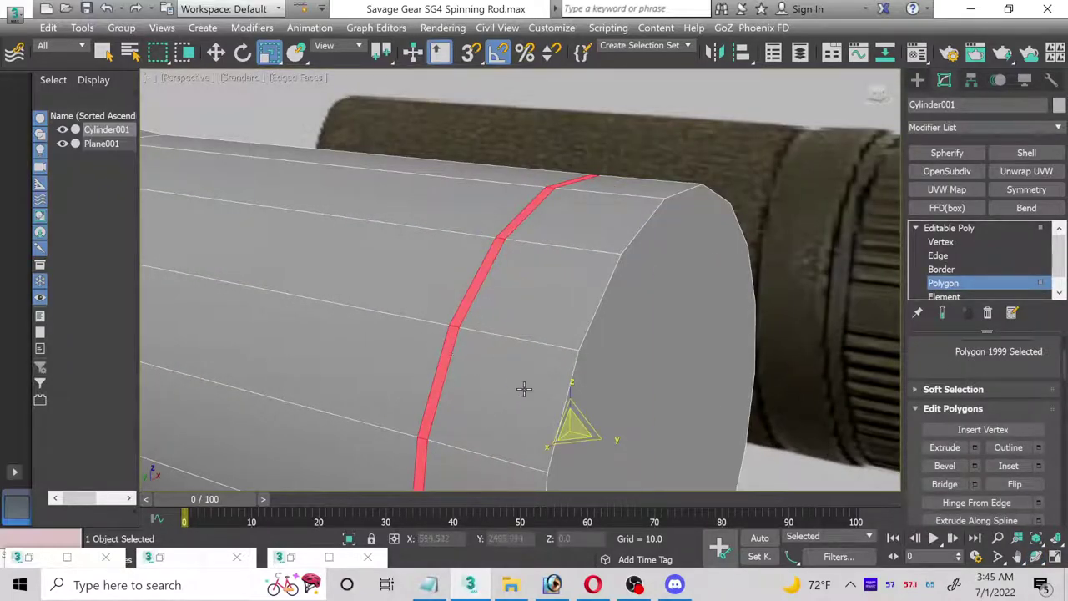
alt+middle_drag(523, 388, 648, 303)
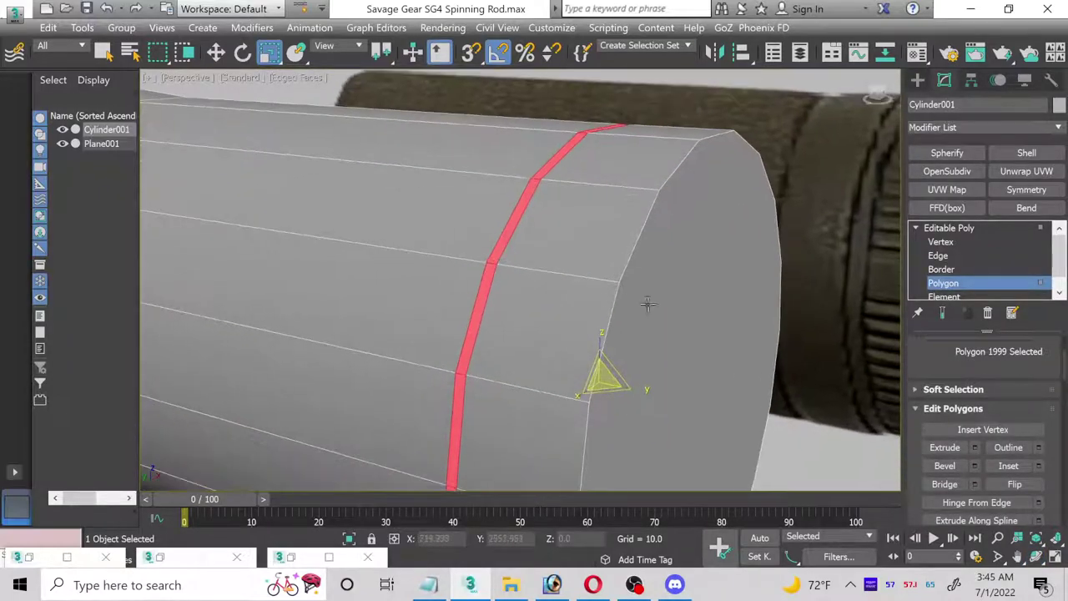
click(974, 448)
drag(627, 178, 648, 330)
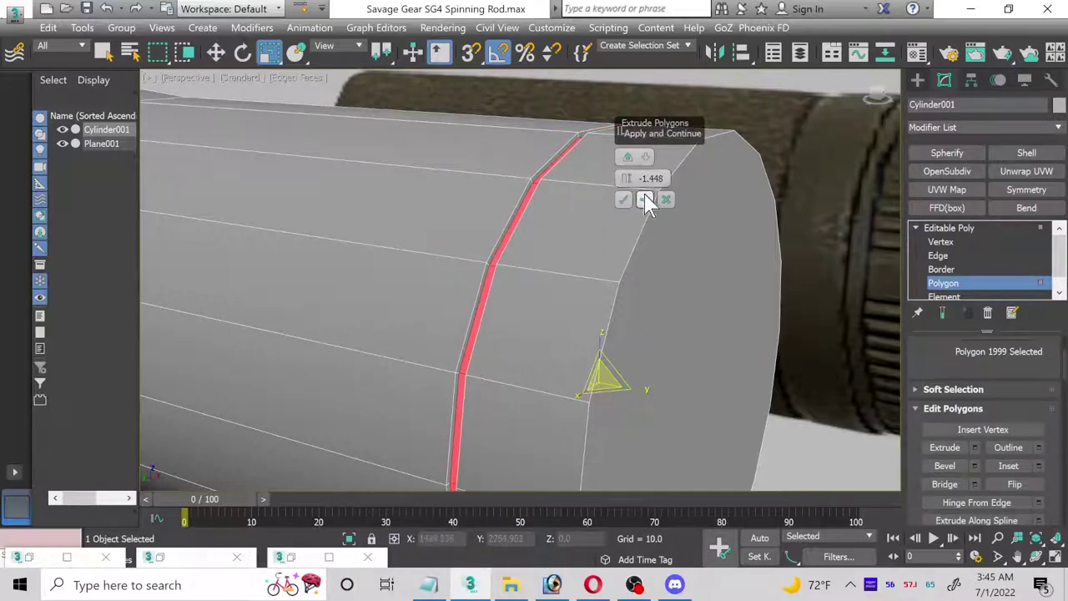
click(626, 200)
- Connect the ring of short edges across the groove floor with 2 segments, pinch 85 and slide 0
scroll(495, 229, up, 4)
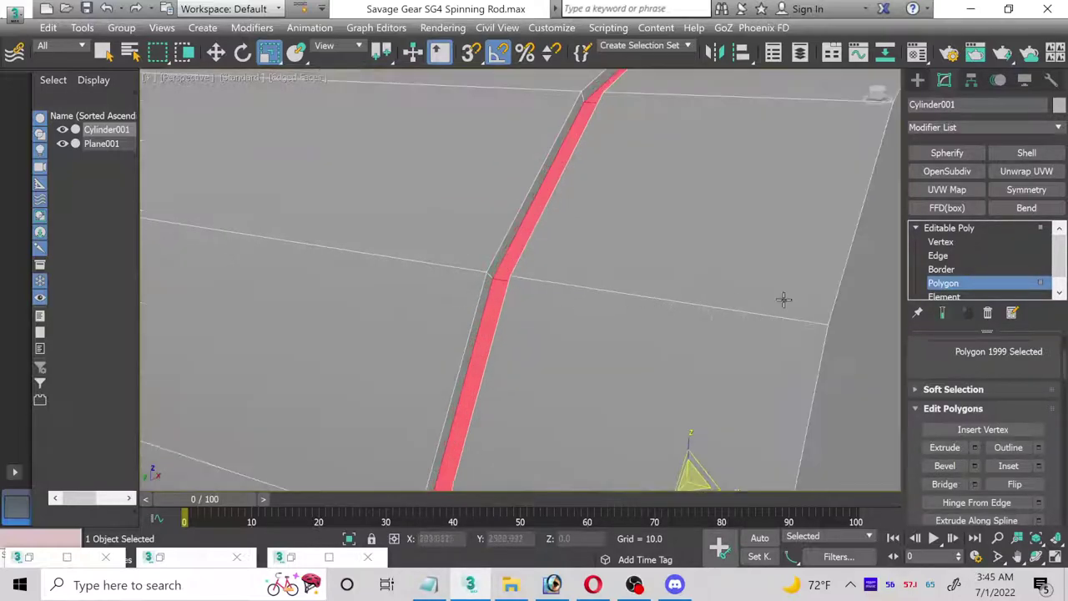
click(939, 256)
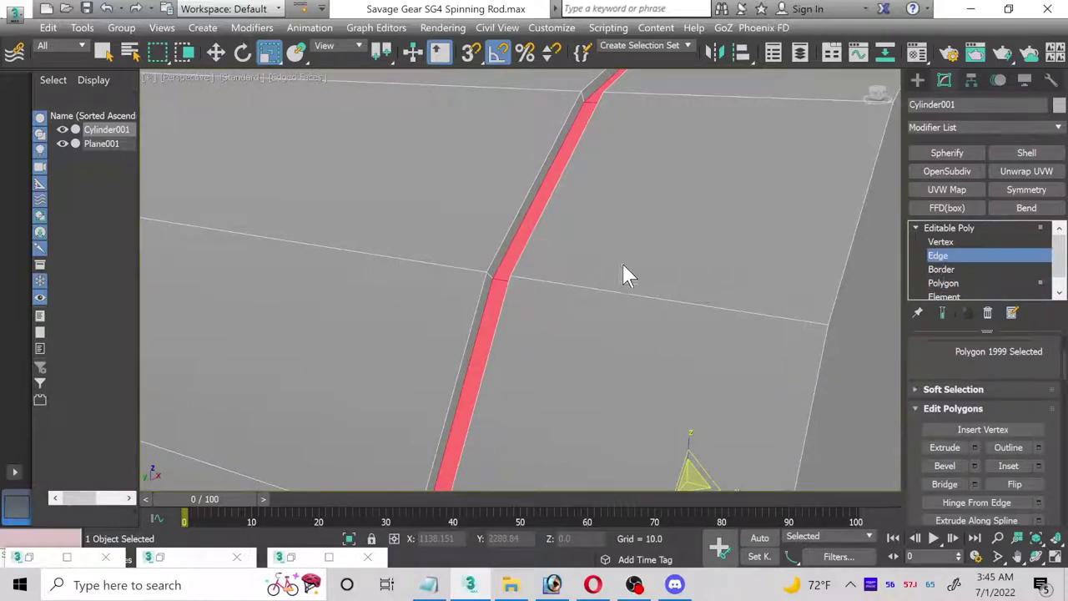
click(503, 280)
scroll(939, 413, up, 2)
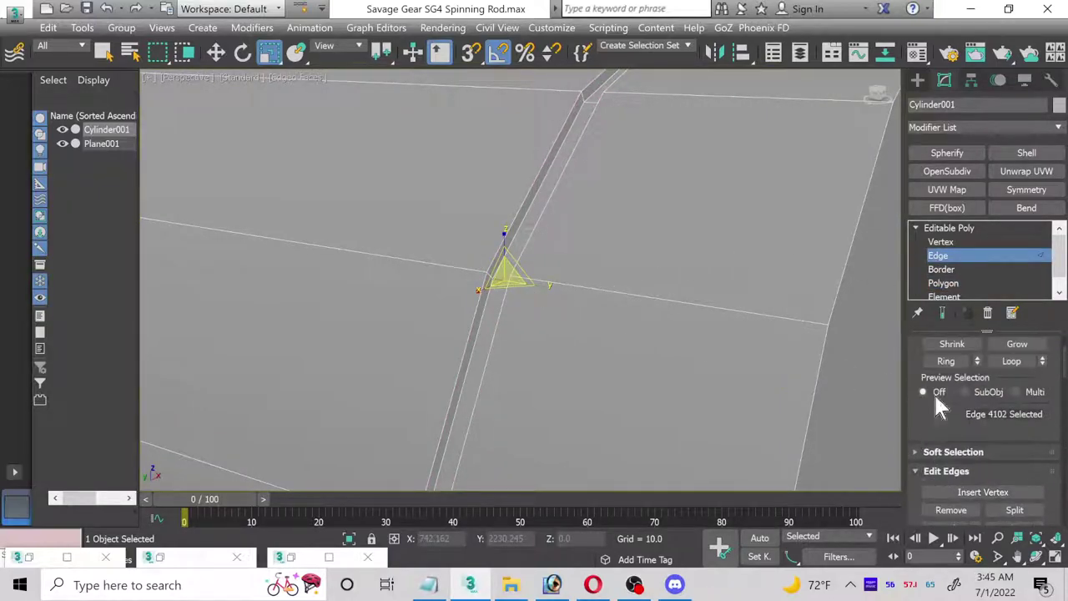
scroll(961, 404, down, 3)
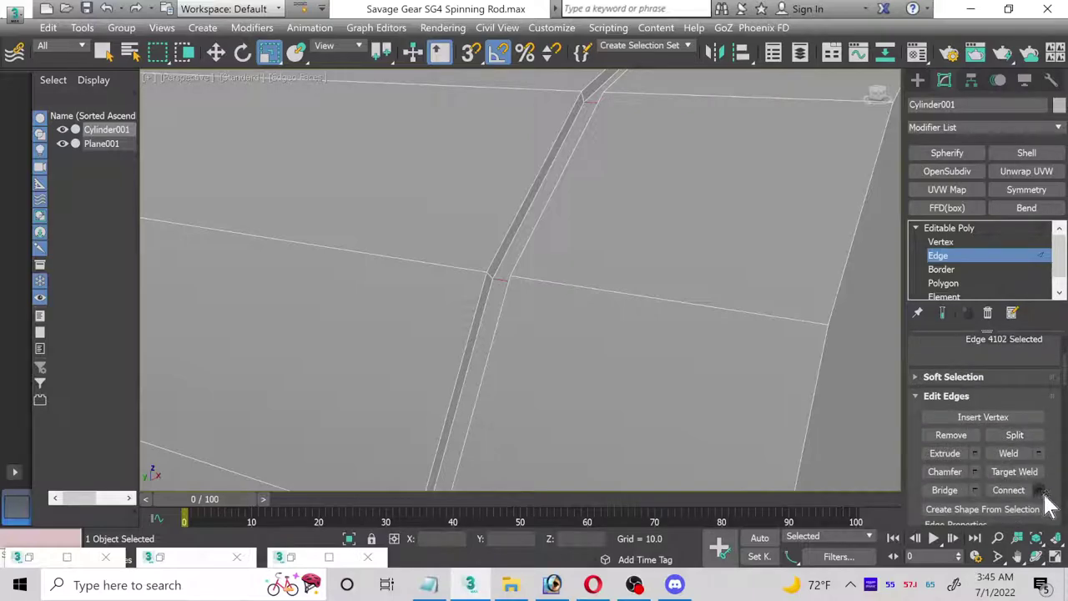
click(1038, 490)
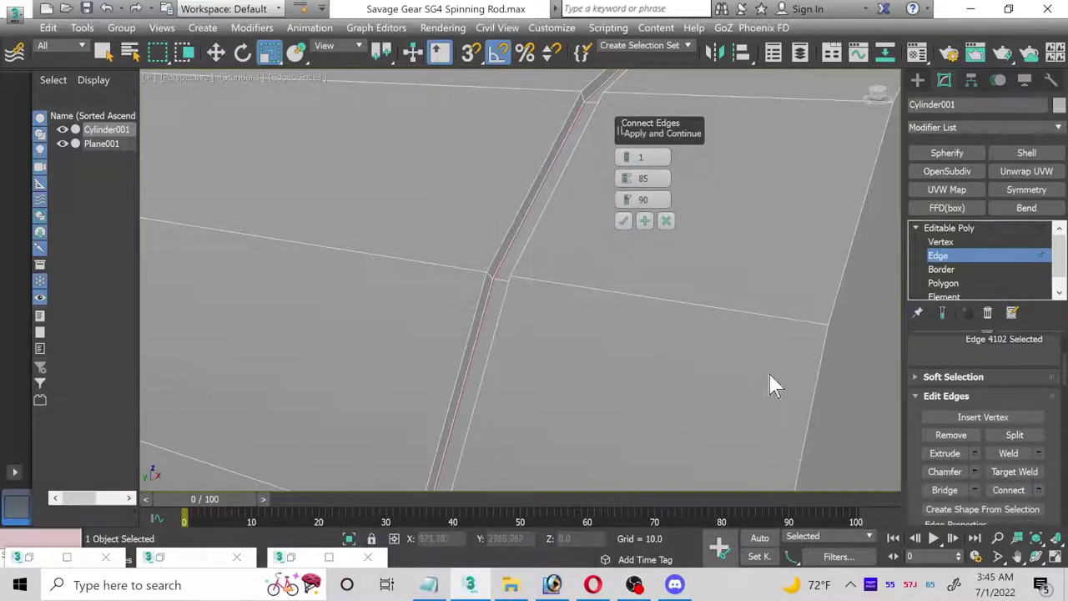
click(1035, 556)
drag(637, 325, 592, 321)
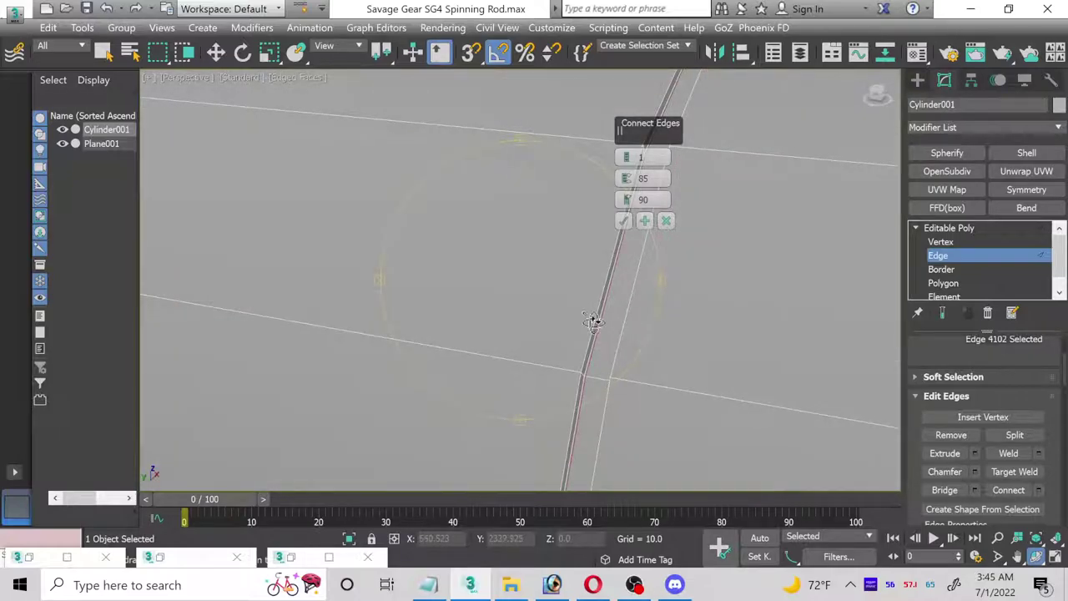
double_click(643, 198)
text(0)
drag(631, 158, 631, 156)
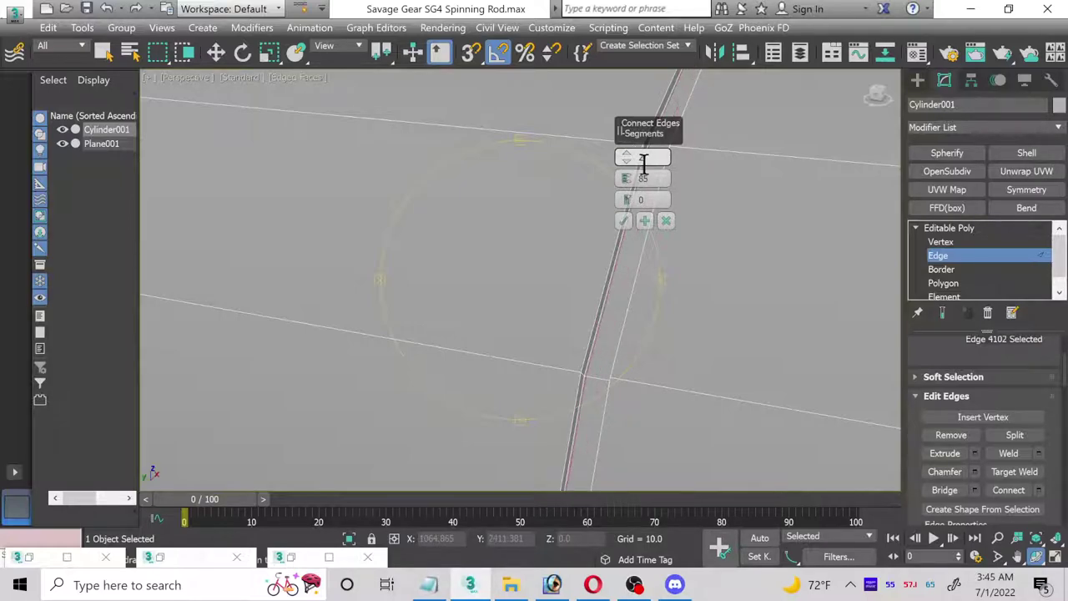
click(624, 220)
- Insert one extra edge loop on each side of the groove with the SwiftLoop tool
alt+middle_drag(649, 310, 448, 267)
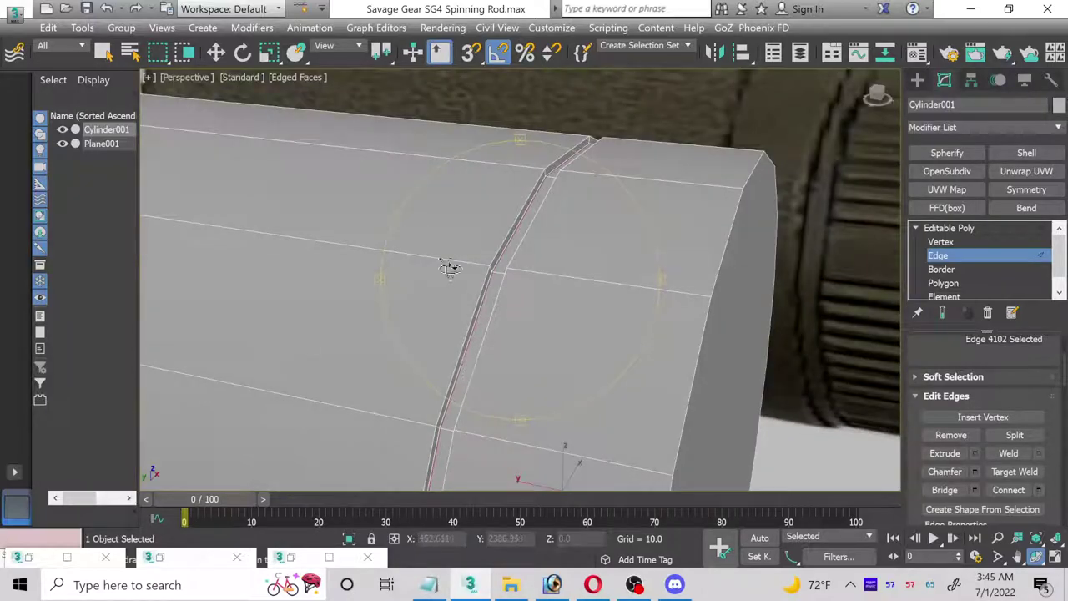
click(216, 53)
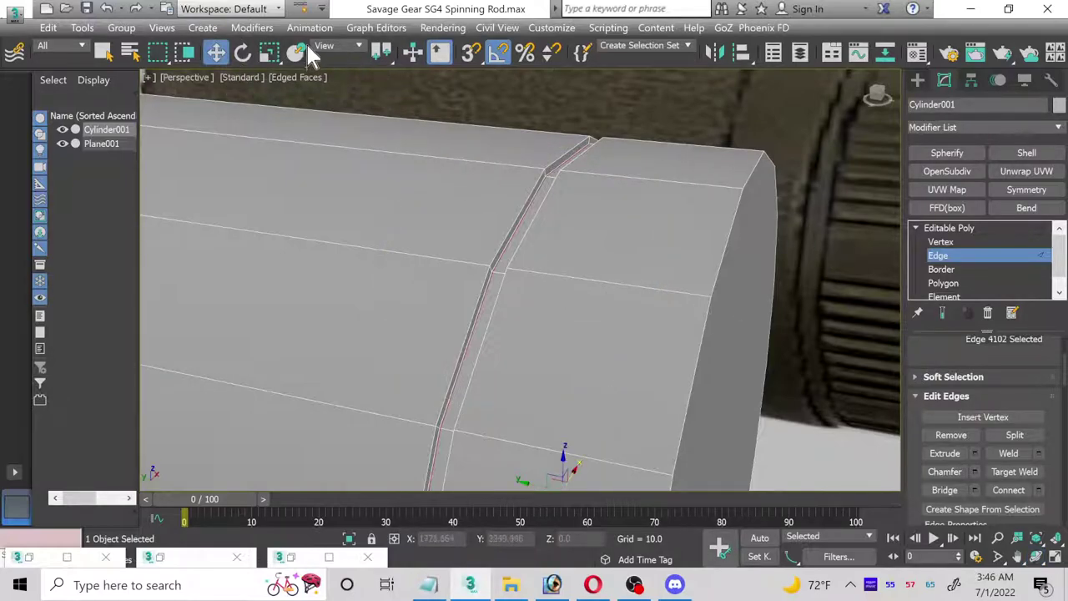
click(300, 8)
click(550, 275)
click(460, 263)
click(216, 53)
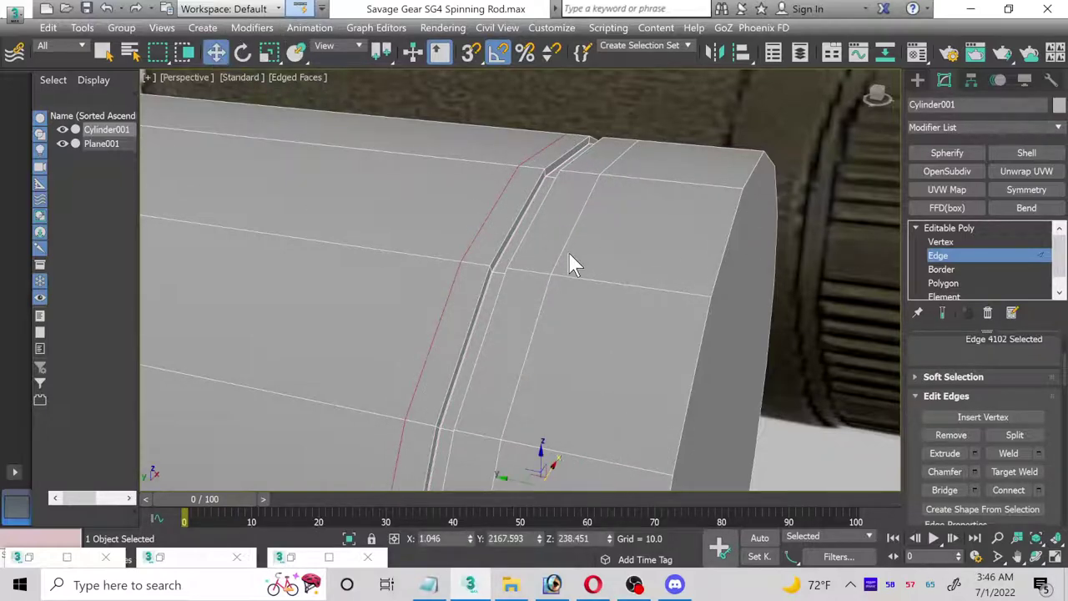
- Slide the two new edge loops tight against the groove's rims using the Edge constraint, and leave edge editing
double_click(563, 248)
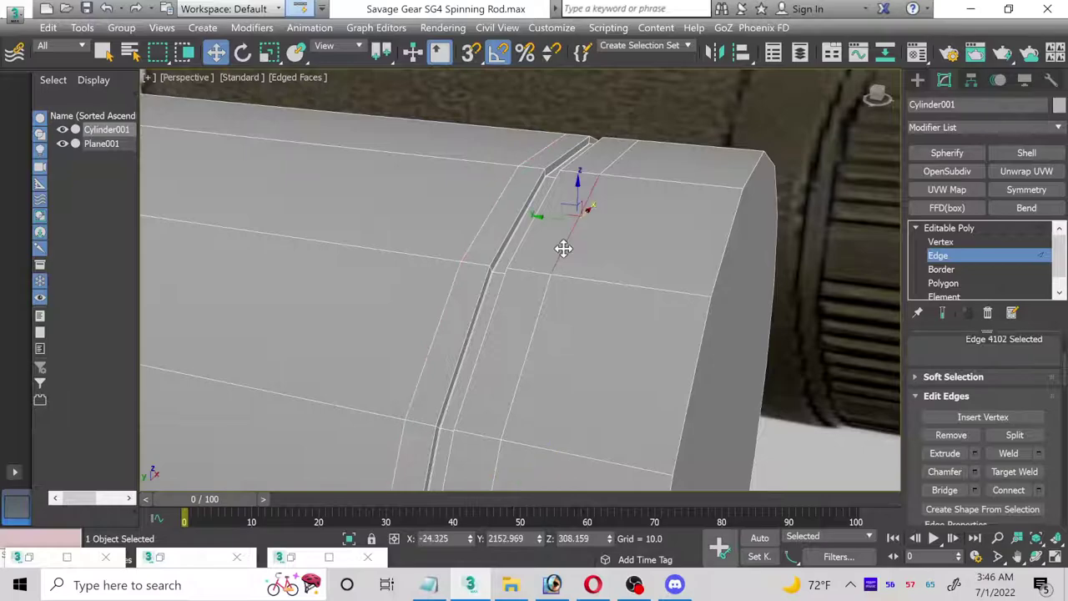
scroll(1043, 408, down, 3)
scroll(1049, 417, down, 5)
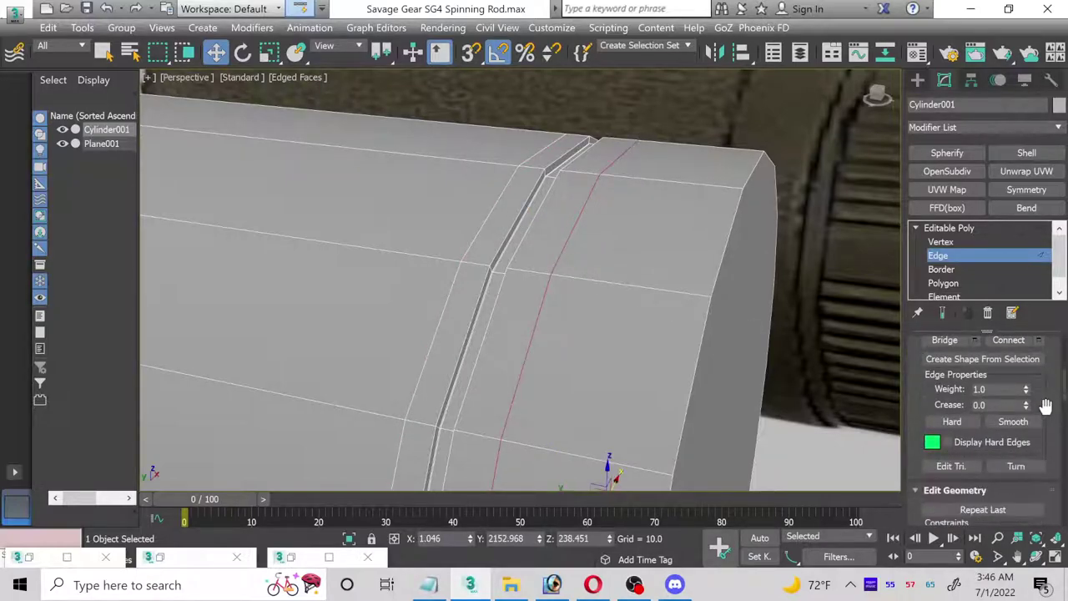
alt+middle_drag(587, 386, 607, 377)
drag(611, 388, 583, 381)
click(474, 237)
double_click(473, 237)
drag(551, 372, 570, 373)
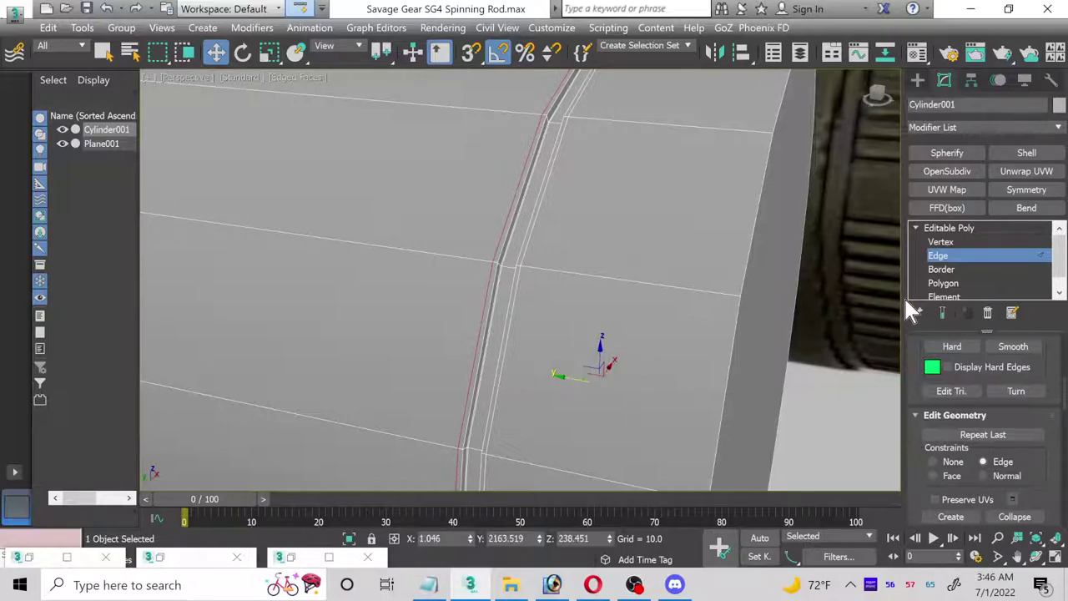
key(2)
scroll(725, 262, down, 4)
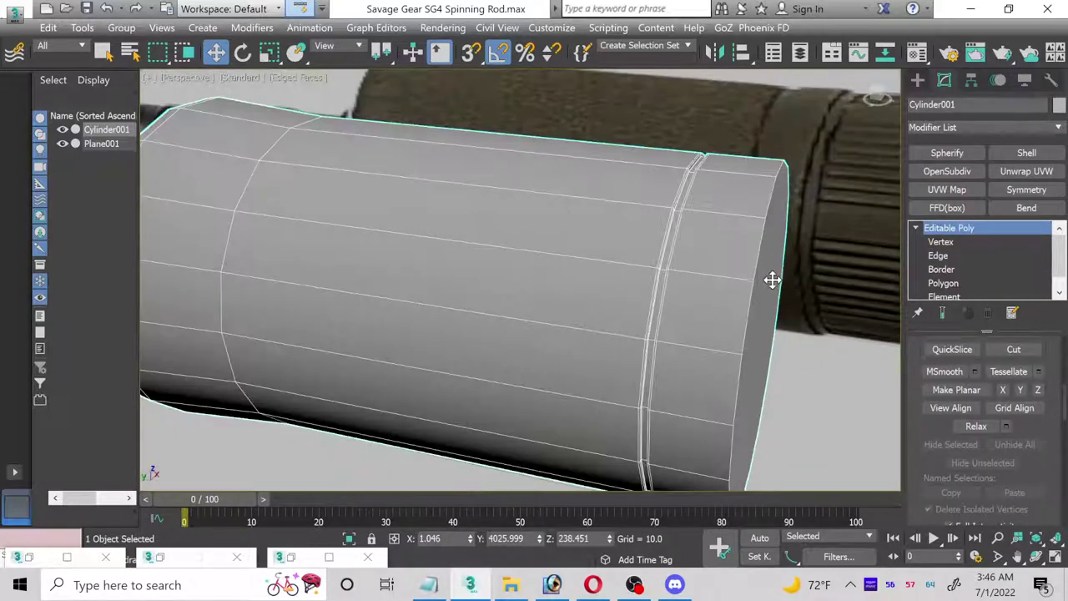
middle_drag(638, 294, 500, 288)
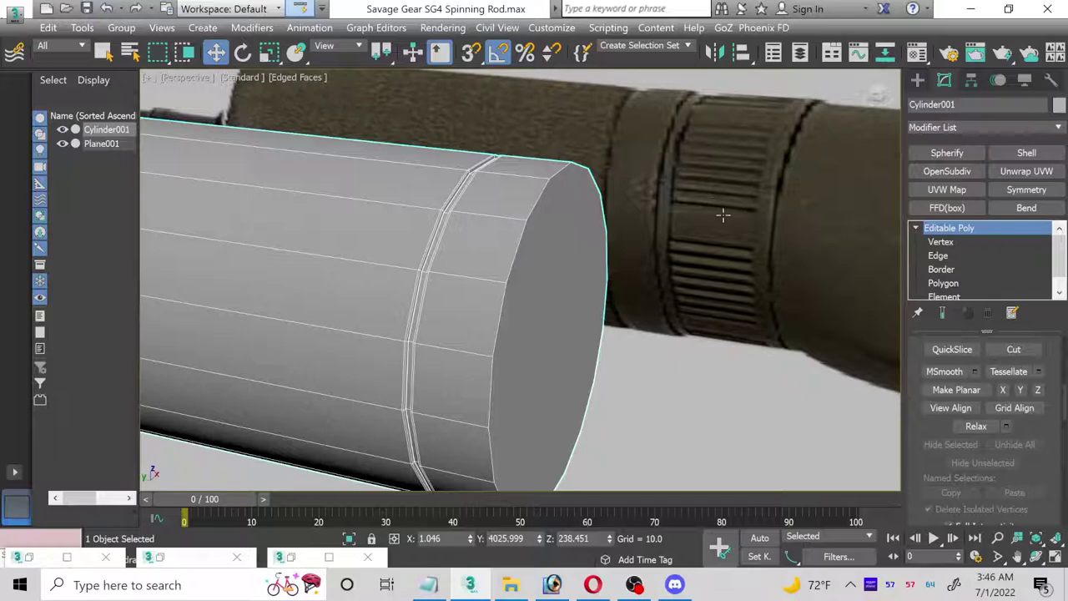
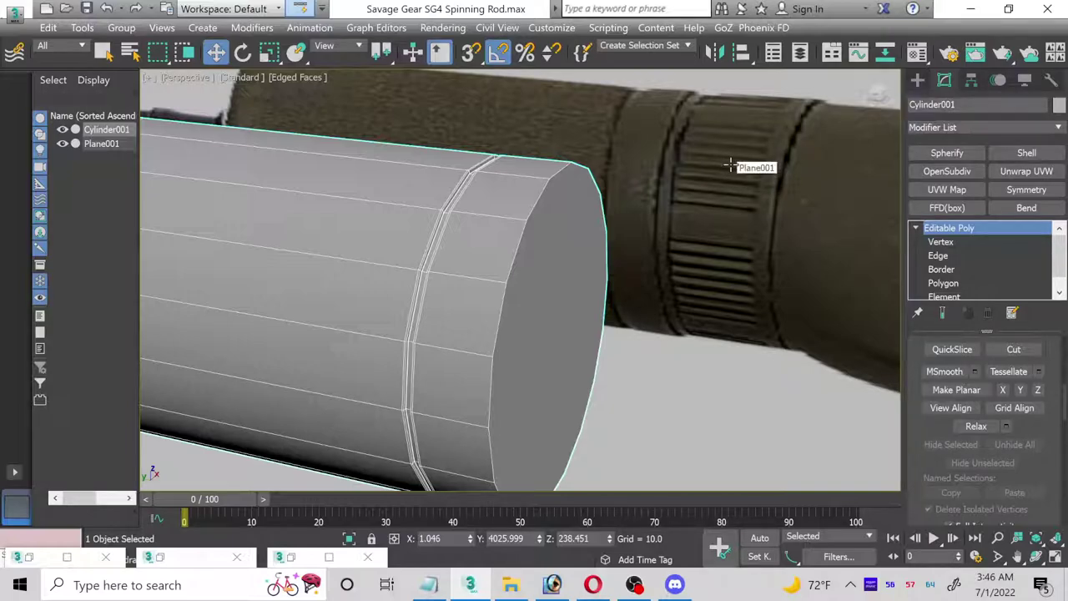
- Select the end cap polygon of the grip and show the model in a maximized Left view
scroll(960, 280, down, 1)
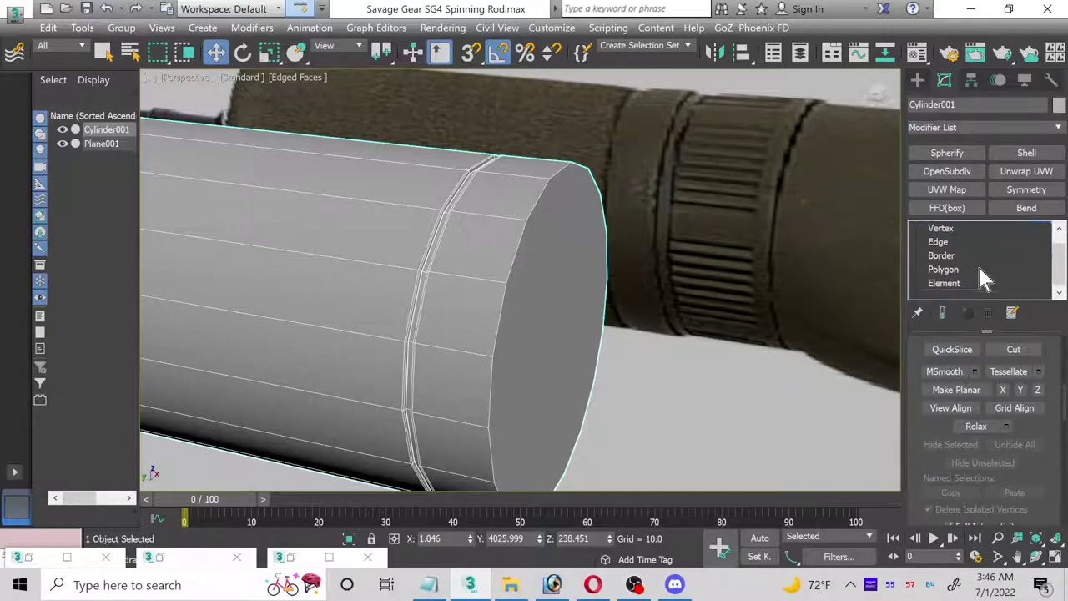
click(962, 268)
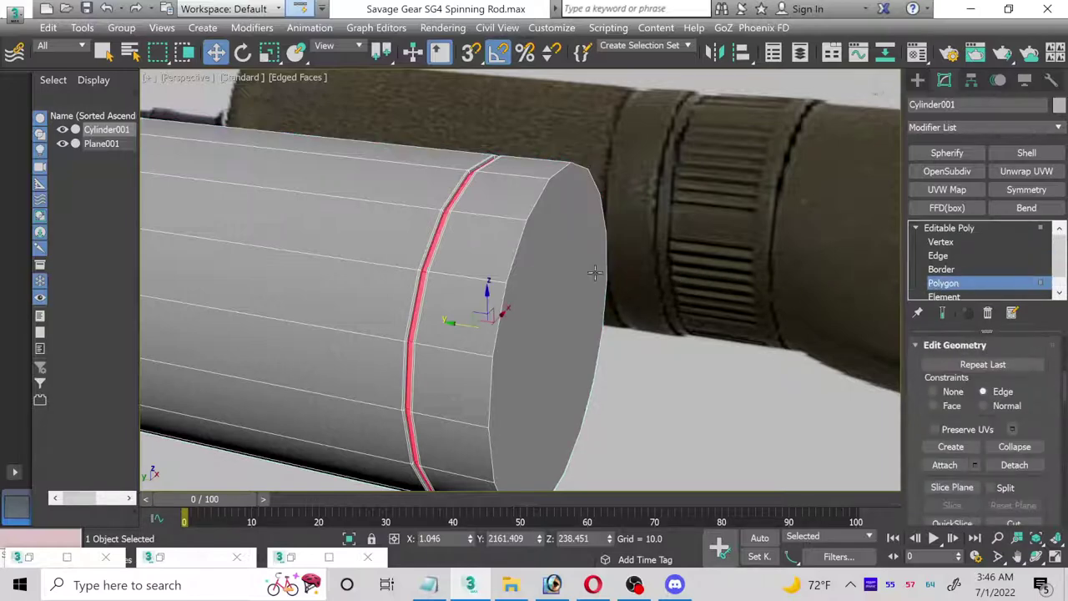
click(540, 268)
click(1053, 557)
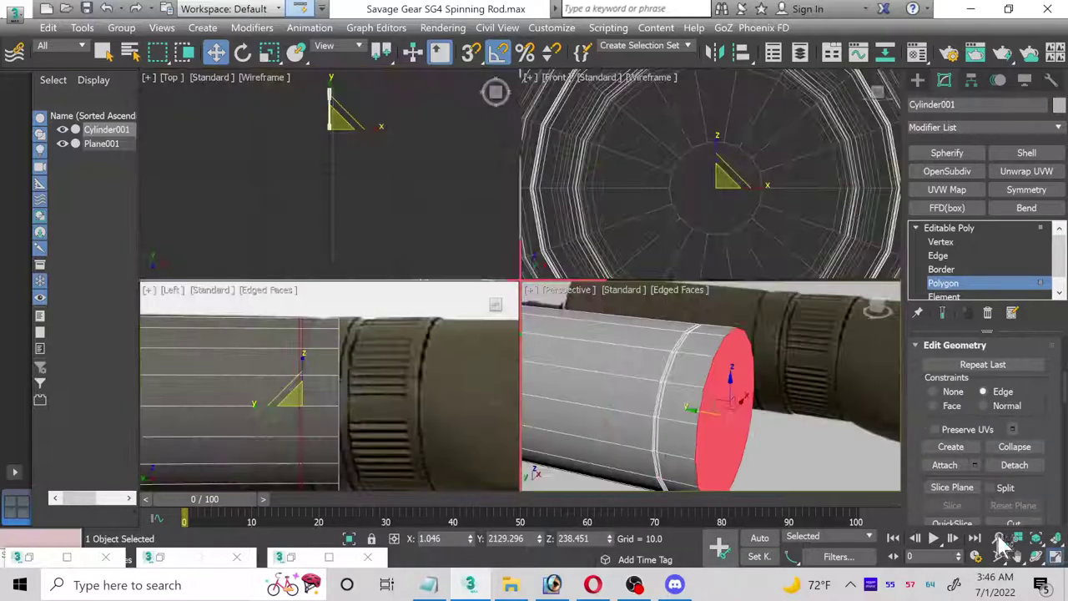
click(1053, 557)
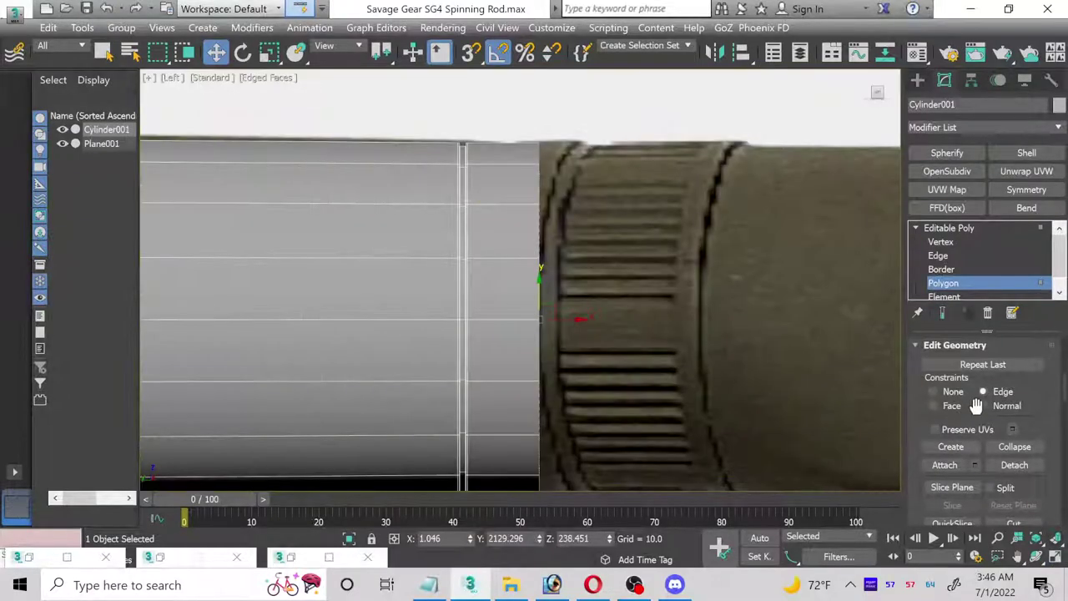
- Set the 02 - Default material's opacity to 35 so the reference image shows through the grip
key(m)
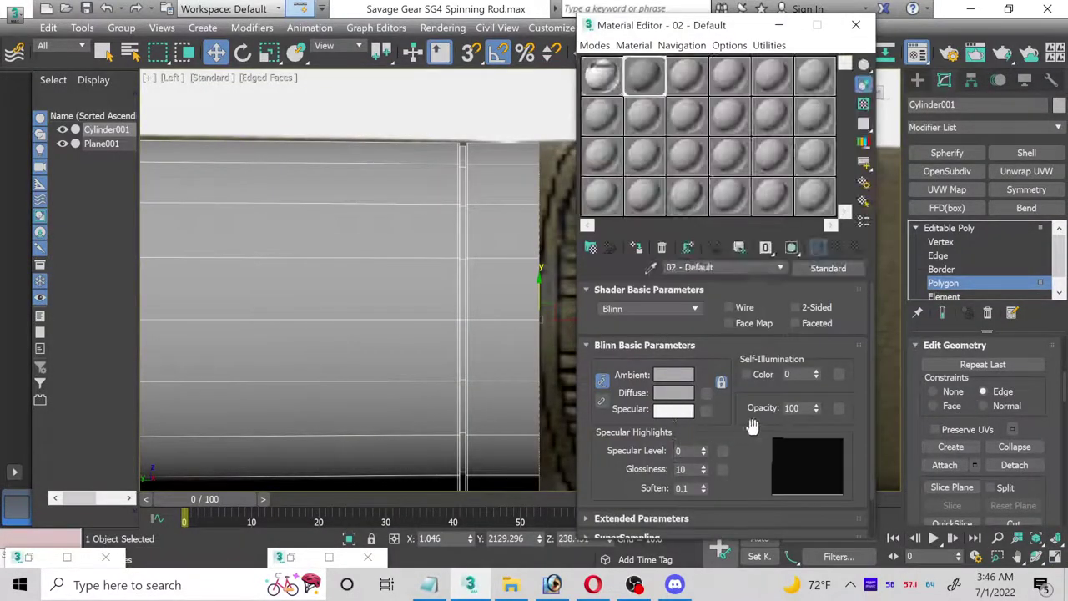
click(797, 407)
text(35)
key(Return)
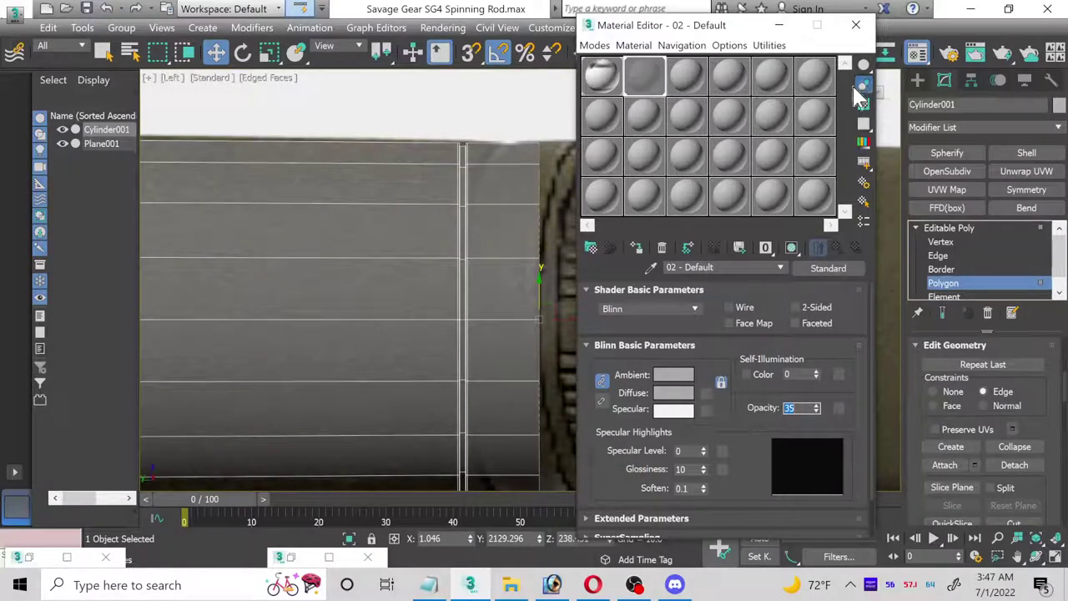
click(856, 27)
- Extrude the end cap polygon by about 6.782 towards the ribbed ring
scroll(1032, 428, up, 2)
scroll(1031, 428, up, 3)
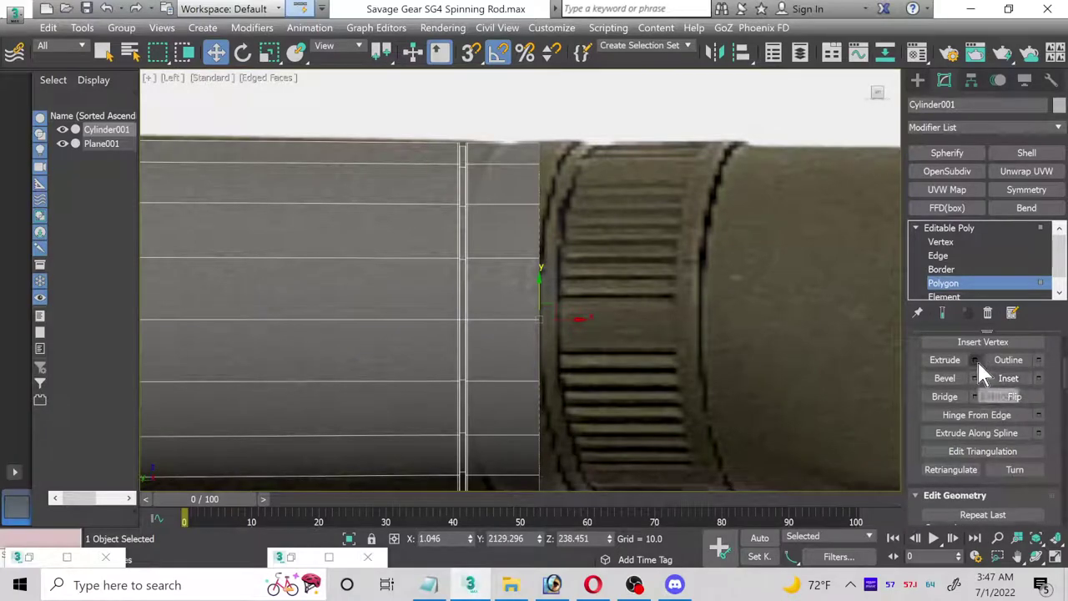
click(974, 360)
drag(626, 178, 622, 151)
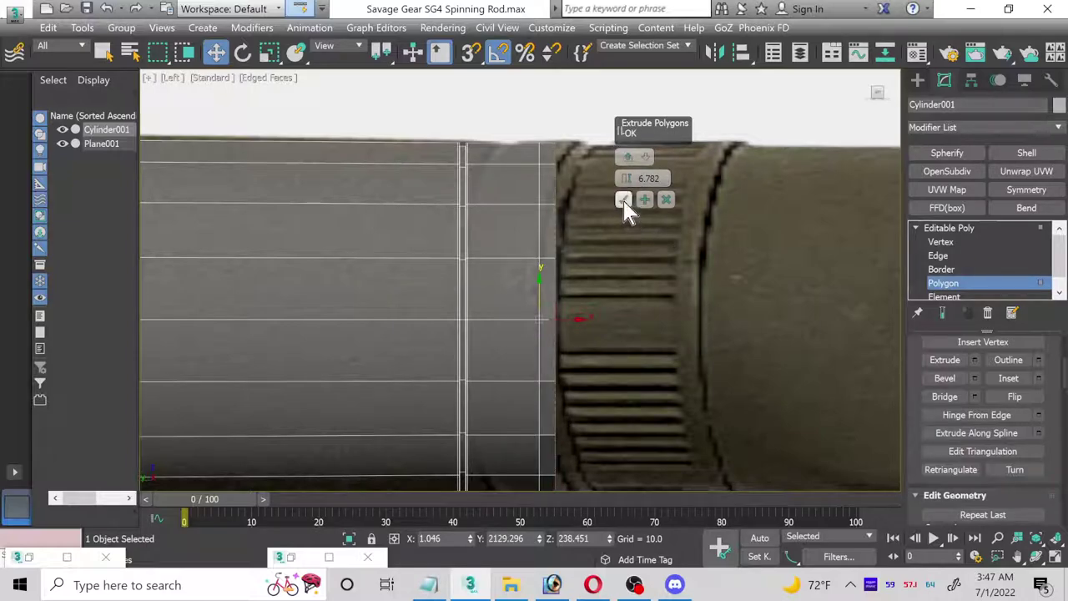
click(624, 201)
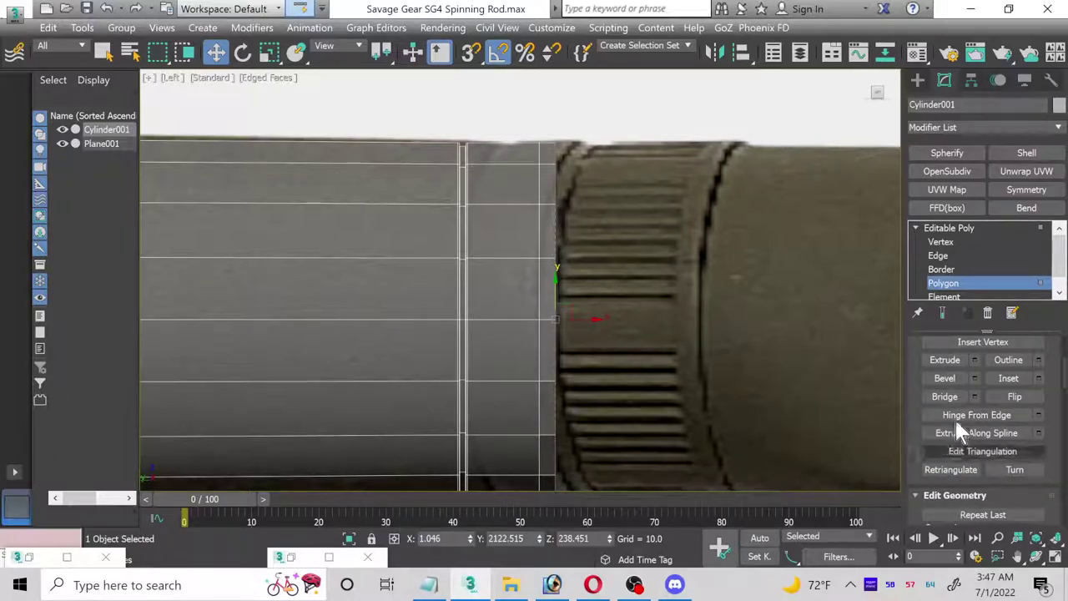
- Try to shift the edge loop just before the end cap along the grip's length
click(1056, 556)
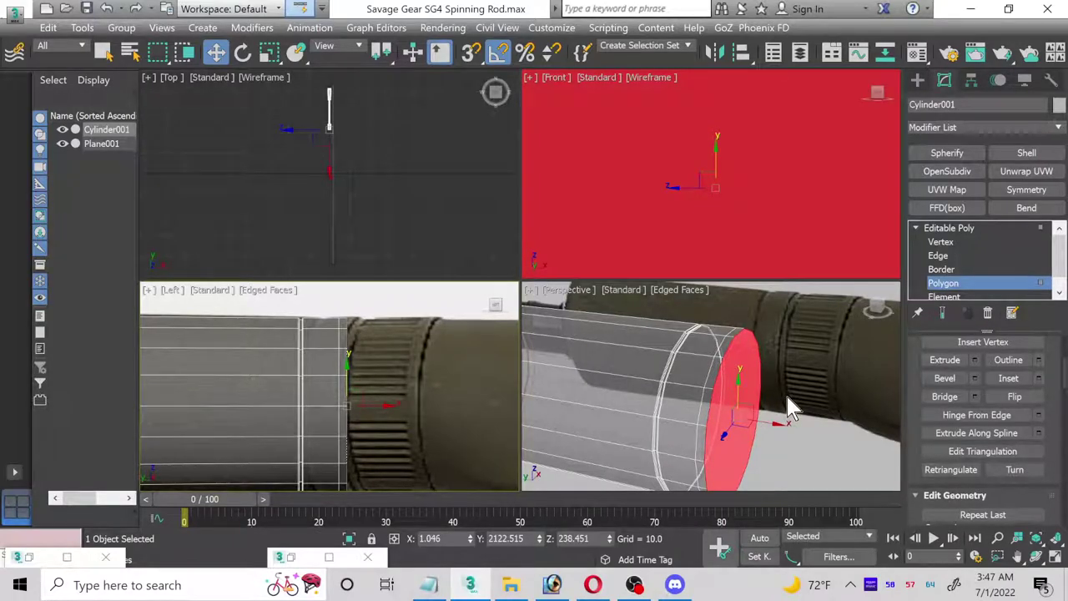
click(937, 255)
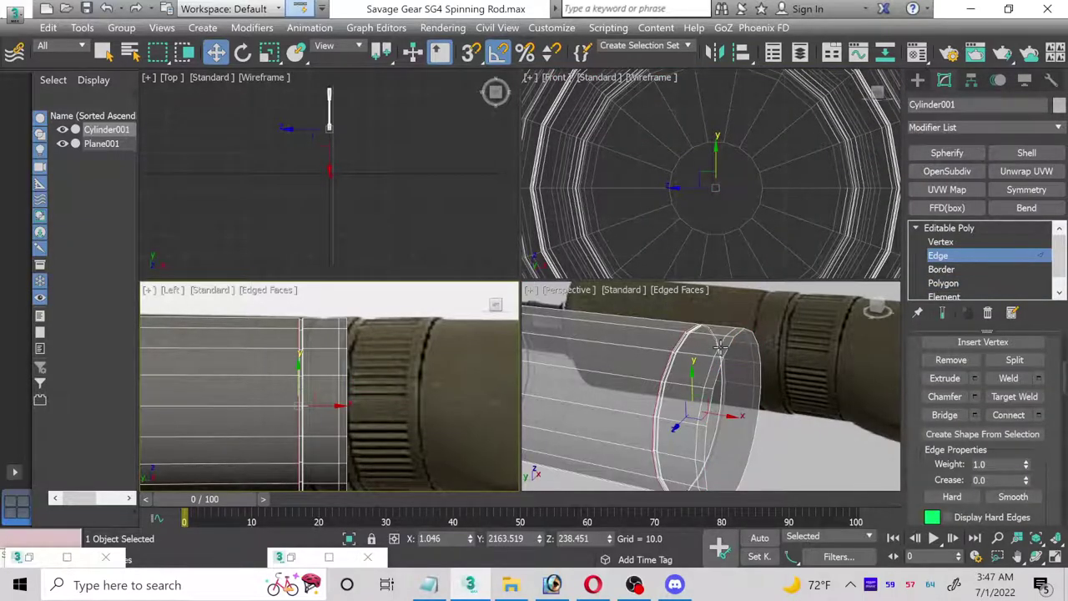
click(720, 346)
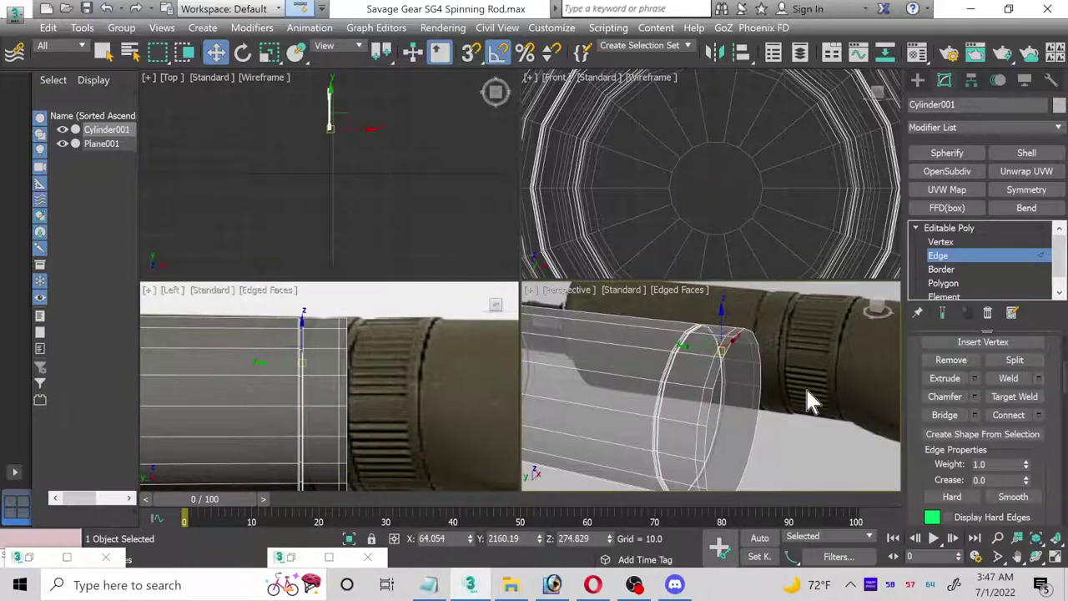
key(alt+l)
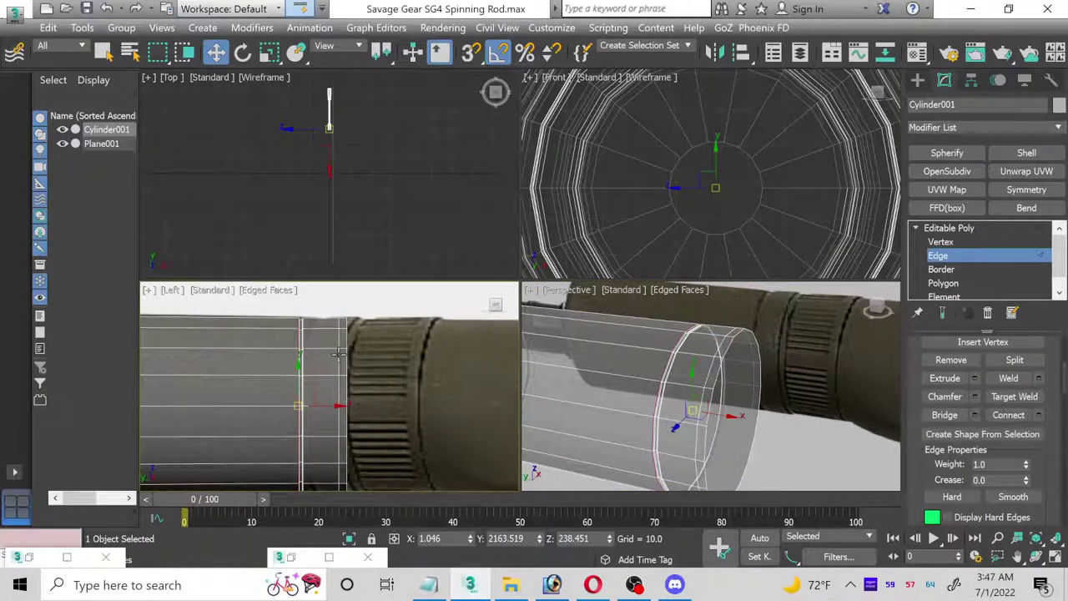
drag(338, 354, 339, 365)
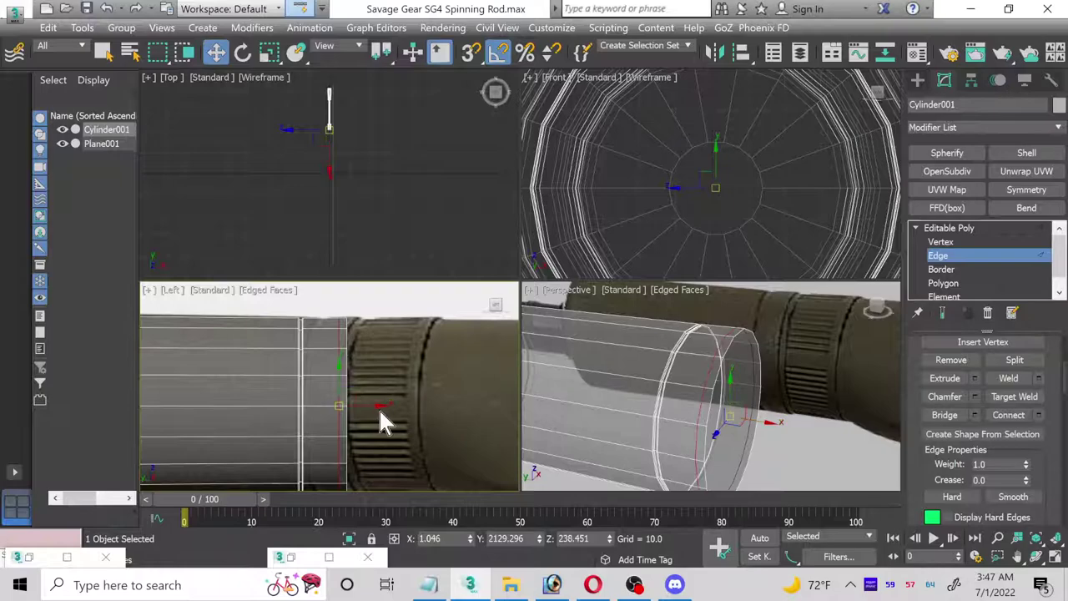
drag(374, 407, 369, 407)
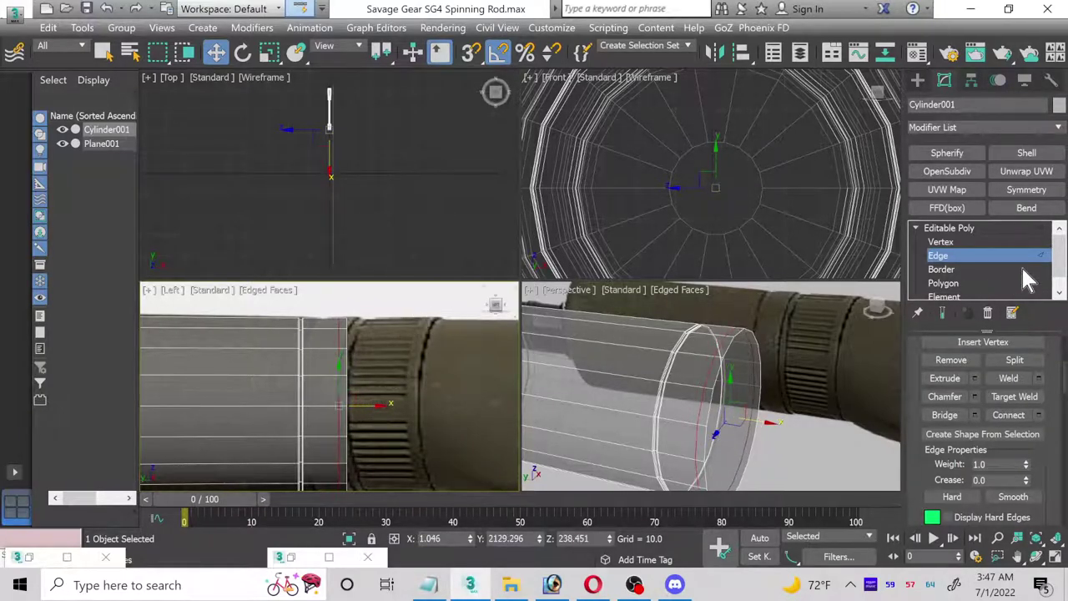
key(1)
middle_drag(393, 341, 370, 310)
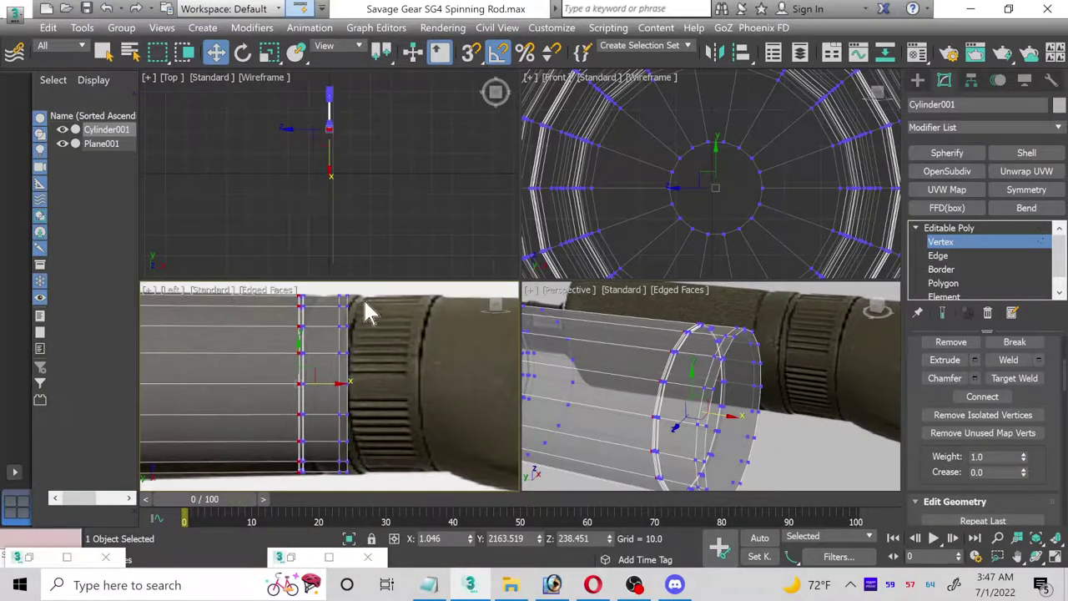
- Reselect the end cap polygon and set the geometry editing constraint to None
click(993, 284)
click(349, 421)
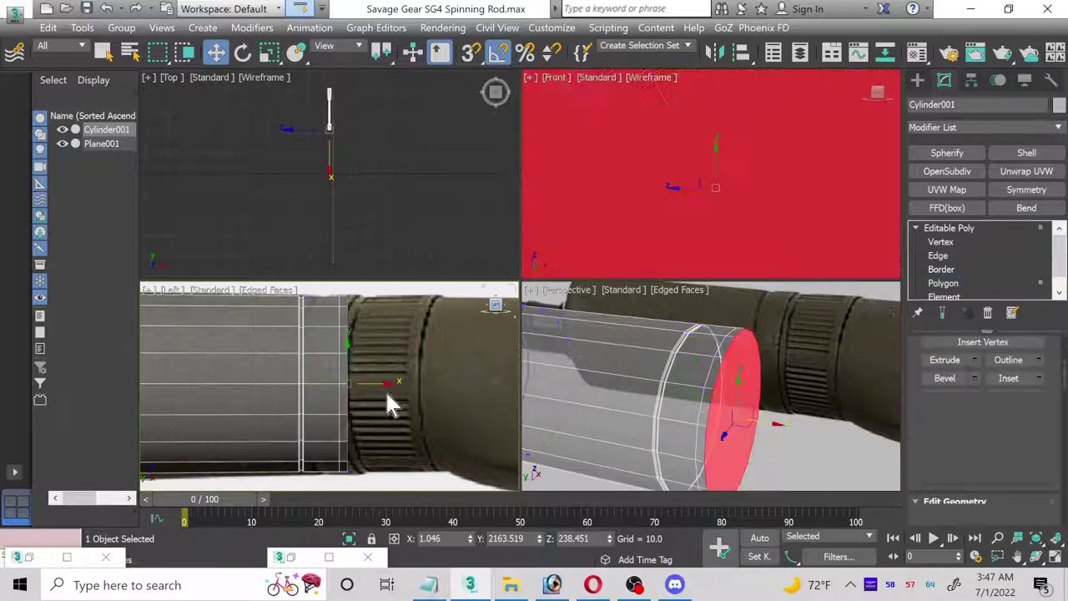
click(384, 385)
drag(384, 384, 383, 383)
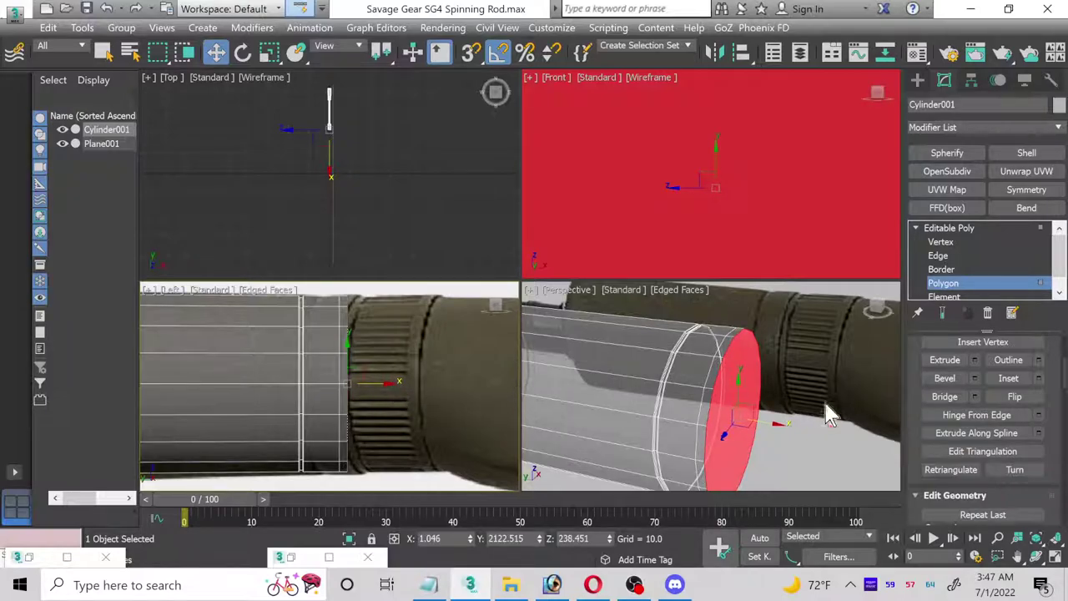
scroll(1053, 460, down, 3)
click(933, 467)
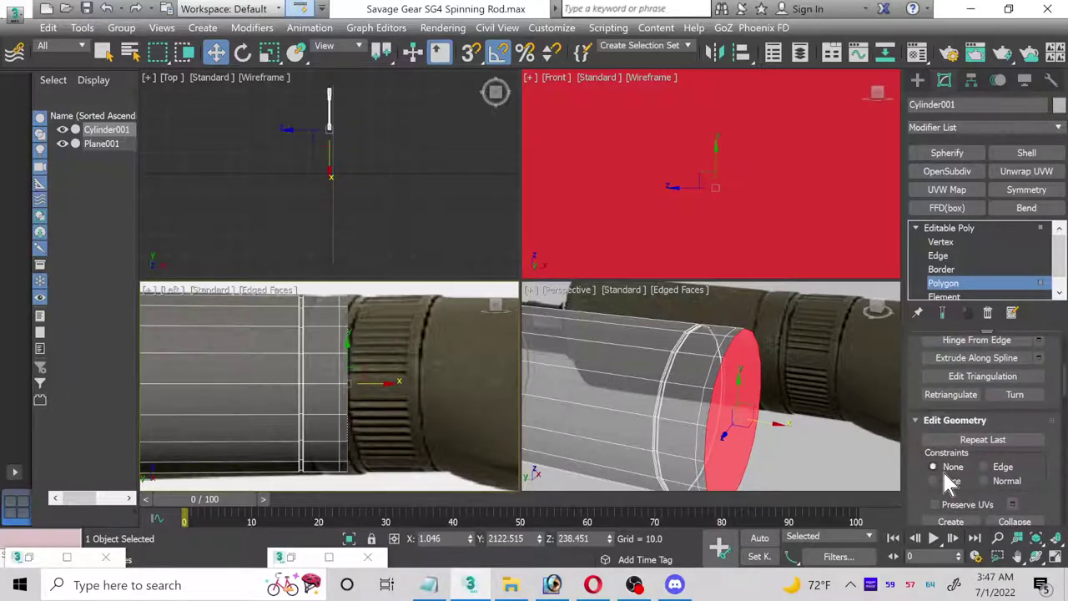
- Move the end cap polygon slightly towards the ribbed ring and set the geometry editing constraint to Edge
drag(373, 384, 378, 383)
click(986, 467)
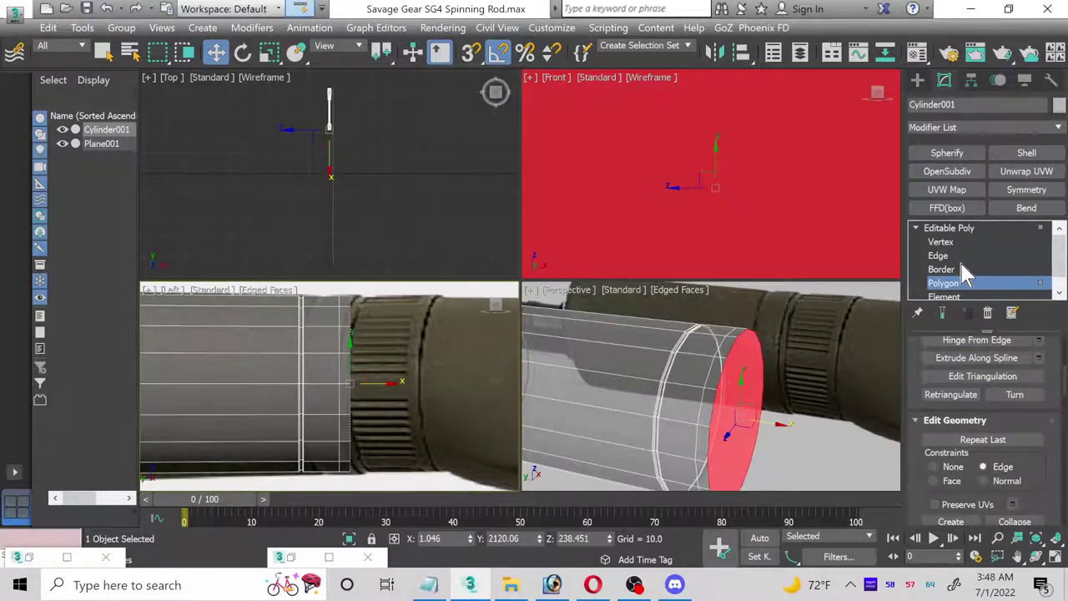
- Chamfer the edge loop just before the end cap into two closely spaced loops
click(959, 257)
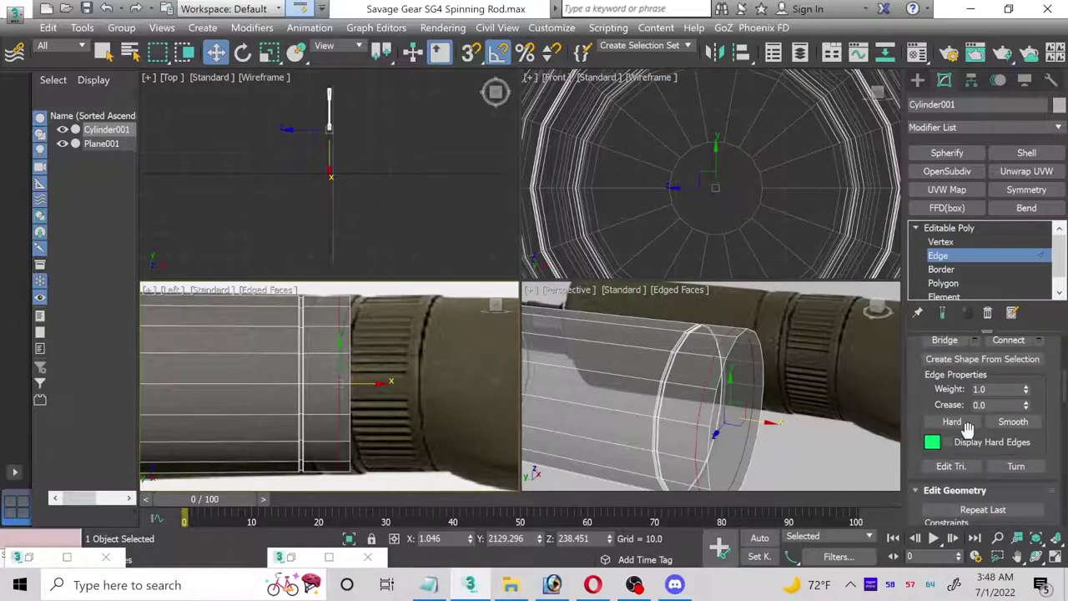
scroll(980, 399, up, 3)
click(975, 396)
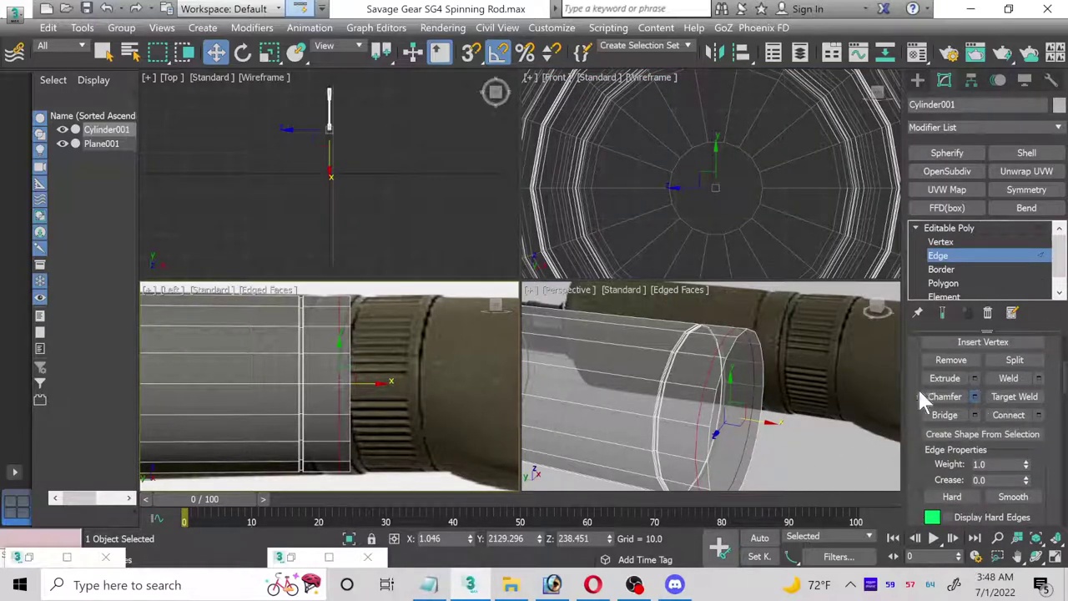
click(385, 436)
scroll(341, 375, up, 4)
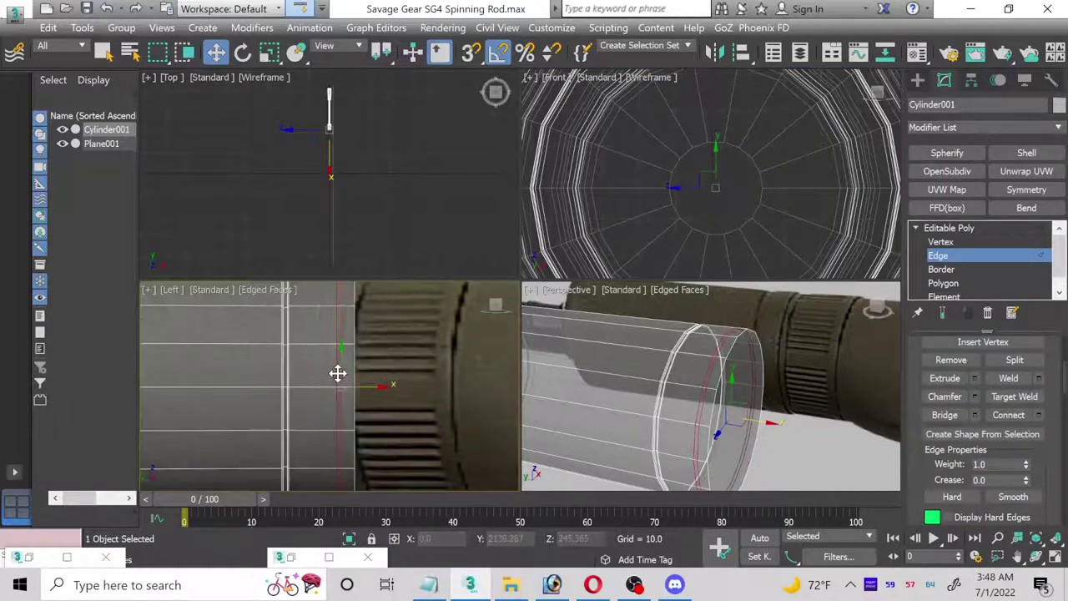
- Select the full narrow ring of polygons before the end cap and preview an inward extrusion of about -2.545
click(943, 283)
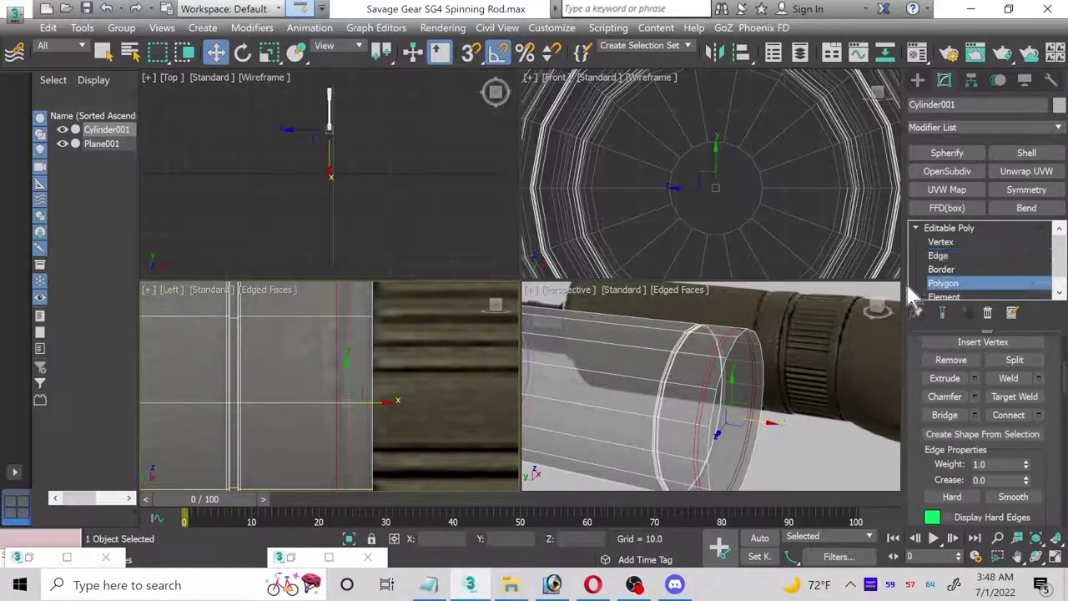
click(343, 359)
click(343, 359)
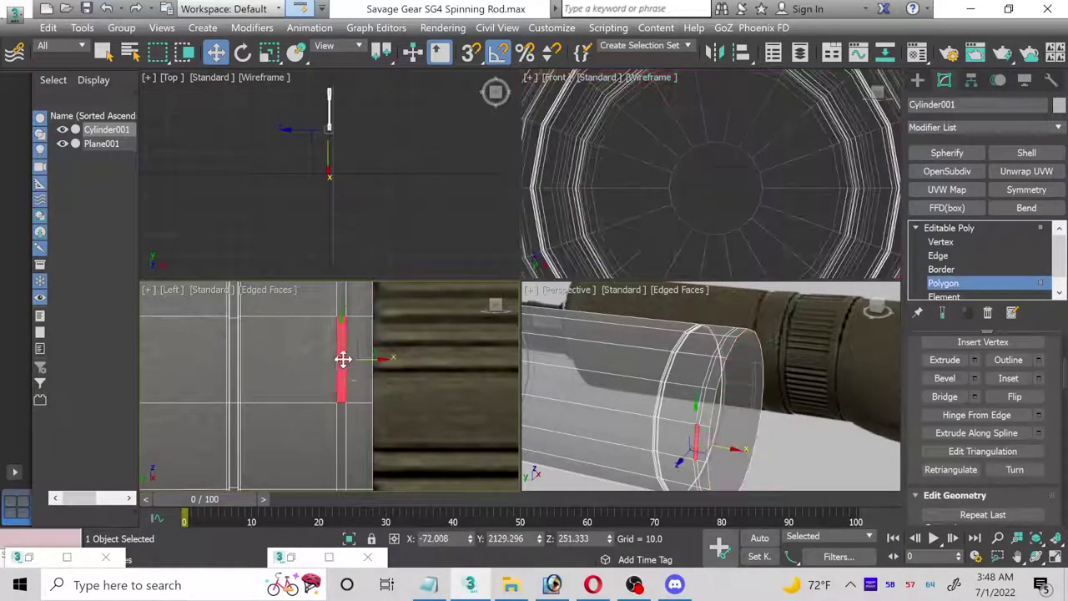
shift+click(336, 431)
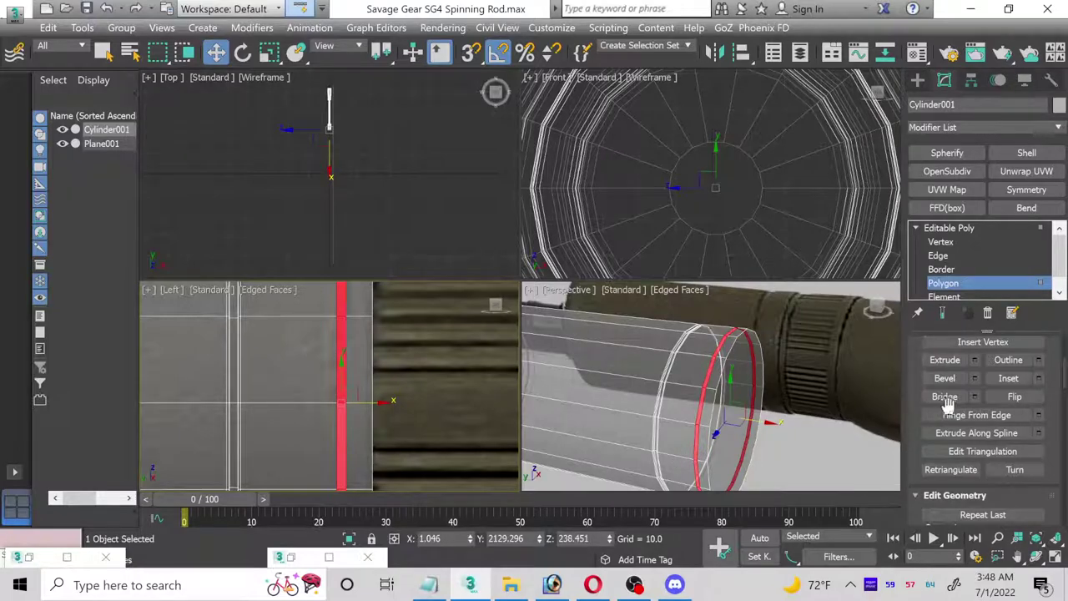
scroll(950, 405, up, 1)
click(975, 373)
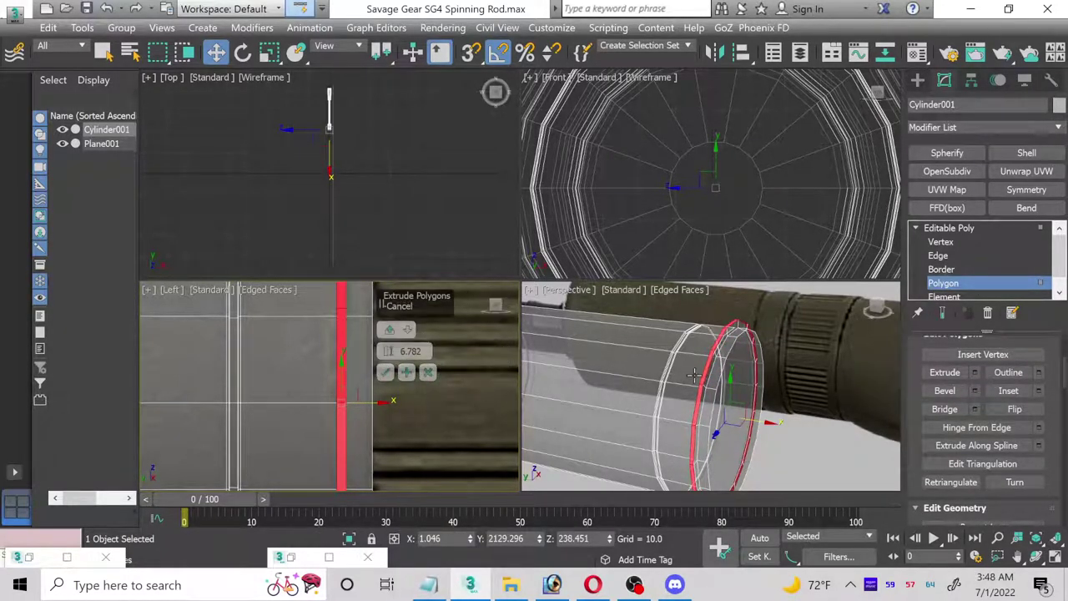
scroll(682, 352, up, 2)
scroll(618, 381, up, 3)
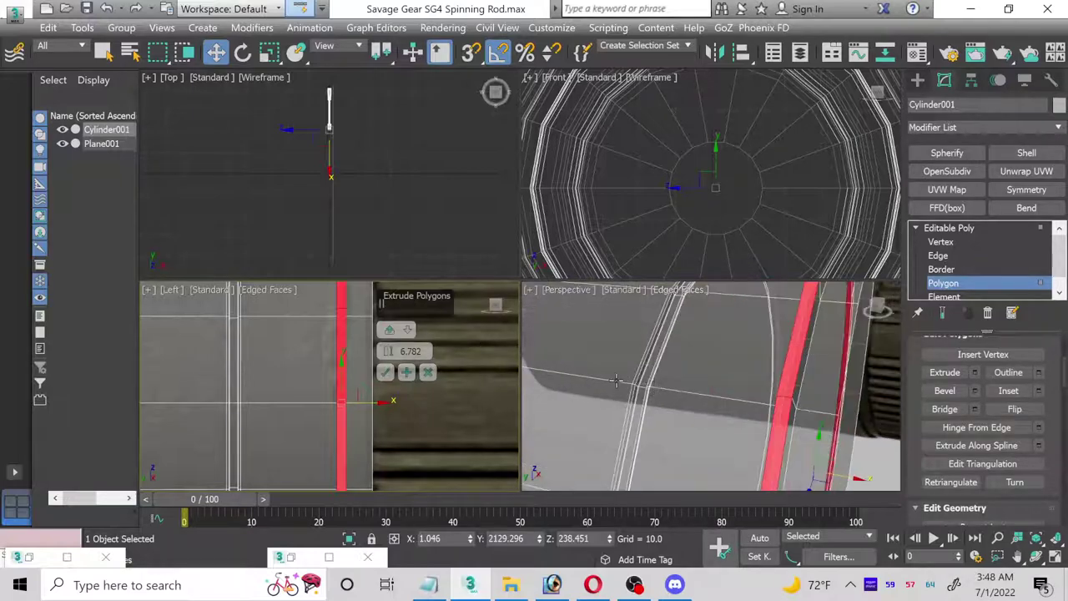
drag(404, 351, 405, 385)
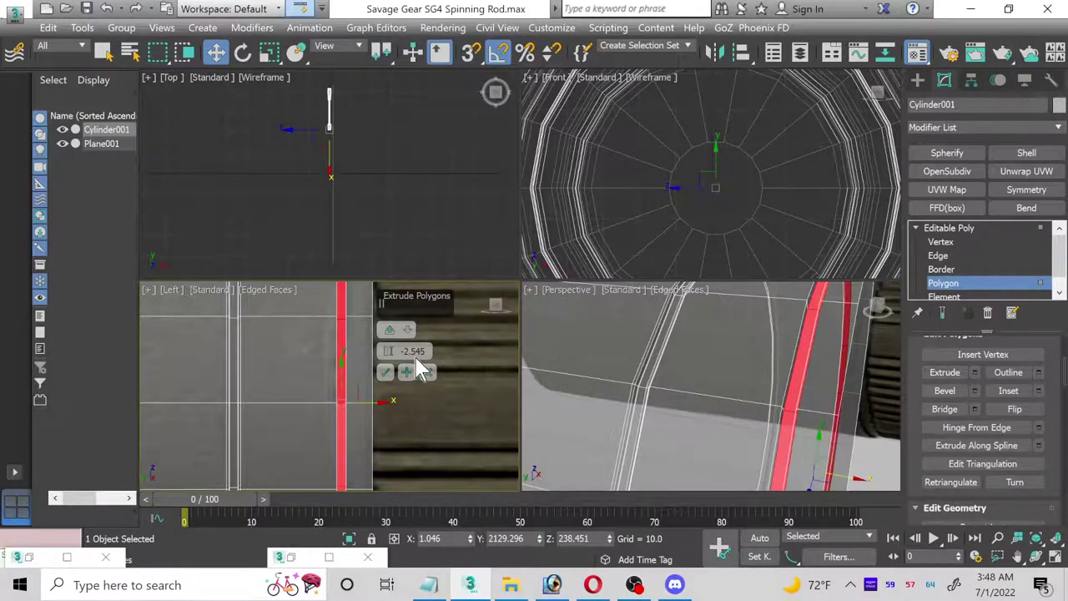
- Set the 02 - Default material's opacity back to 100 so the grip shows solid
key(m)
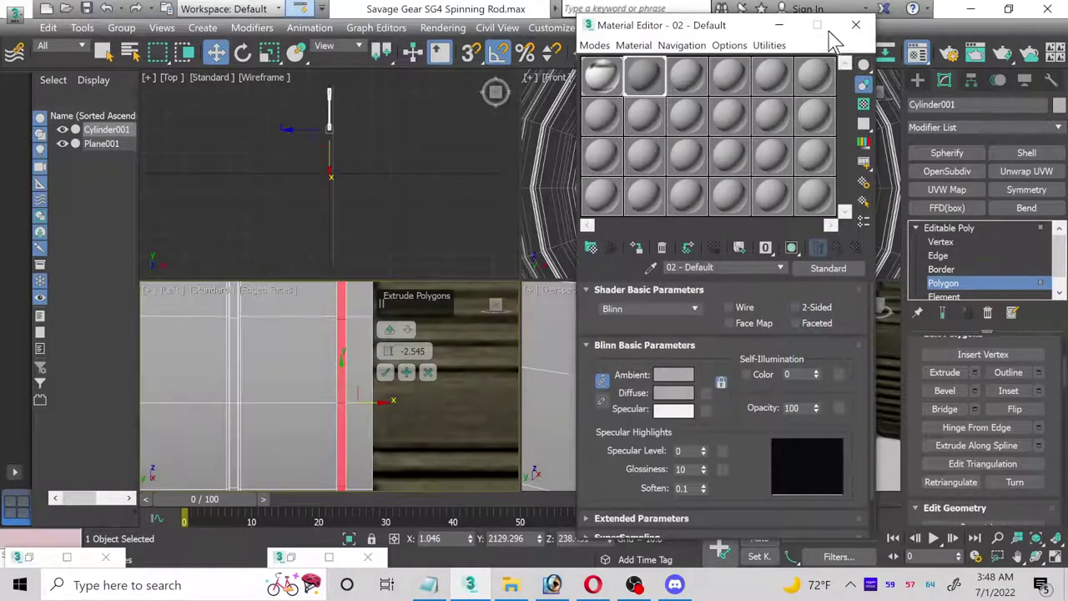
click(855, 25)
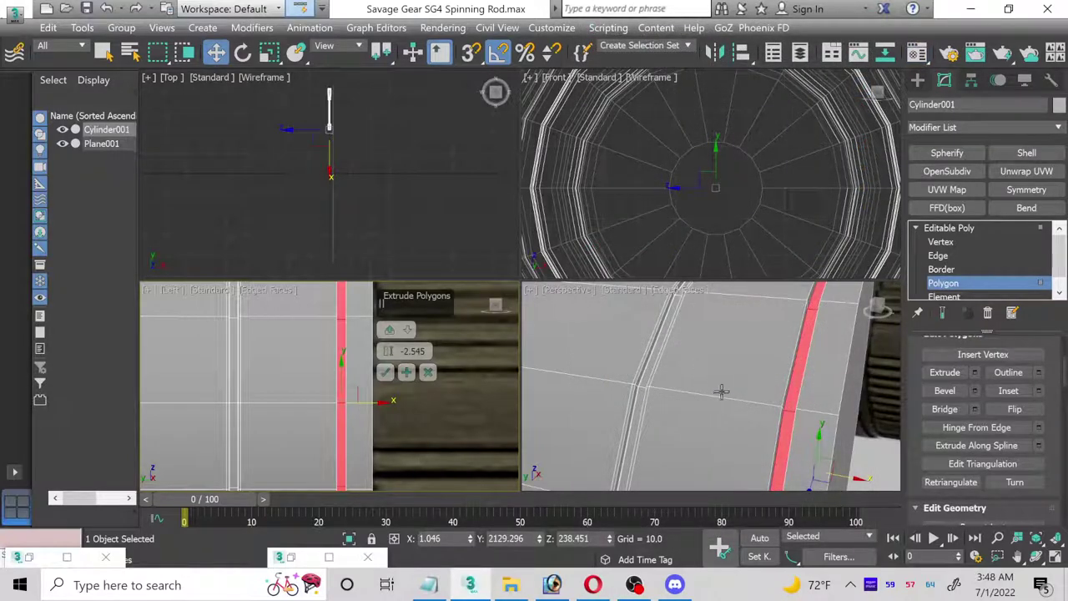
- Inspect the new groove up close in the perspective view, fine-tune its extrusion depth and apply it
right_click(767, 415)
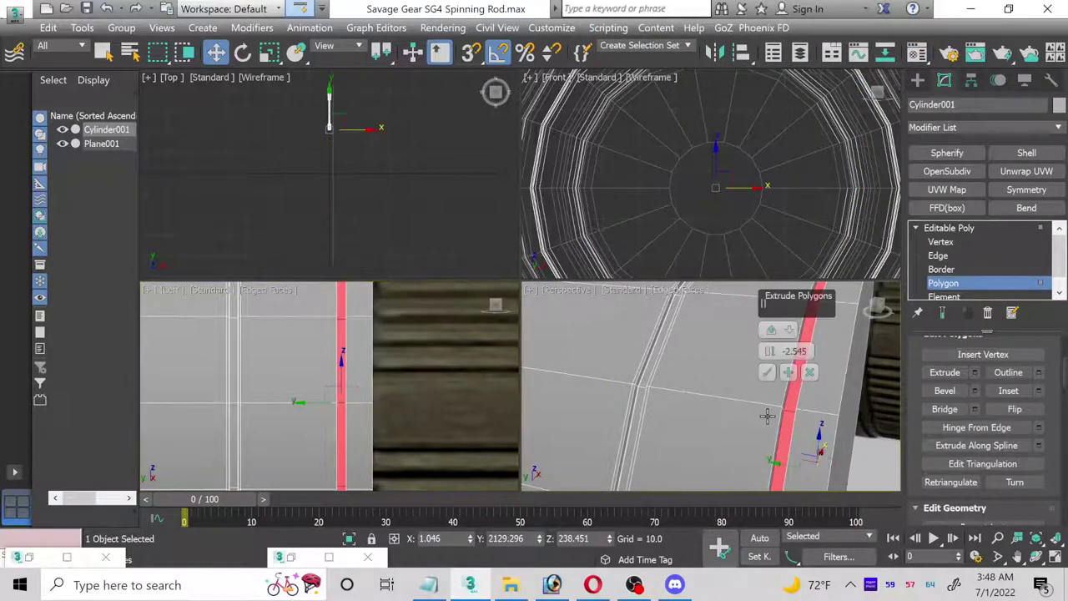
click(1056, 556)
click(1035, 557)
mouse_move(508, 308)
mouse_down()
mouse_move(494, 305)
mouse_move(501, 291)
mouse_up()
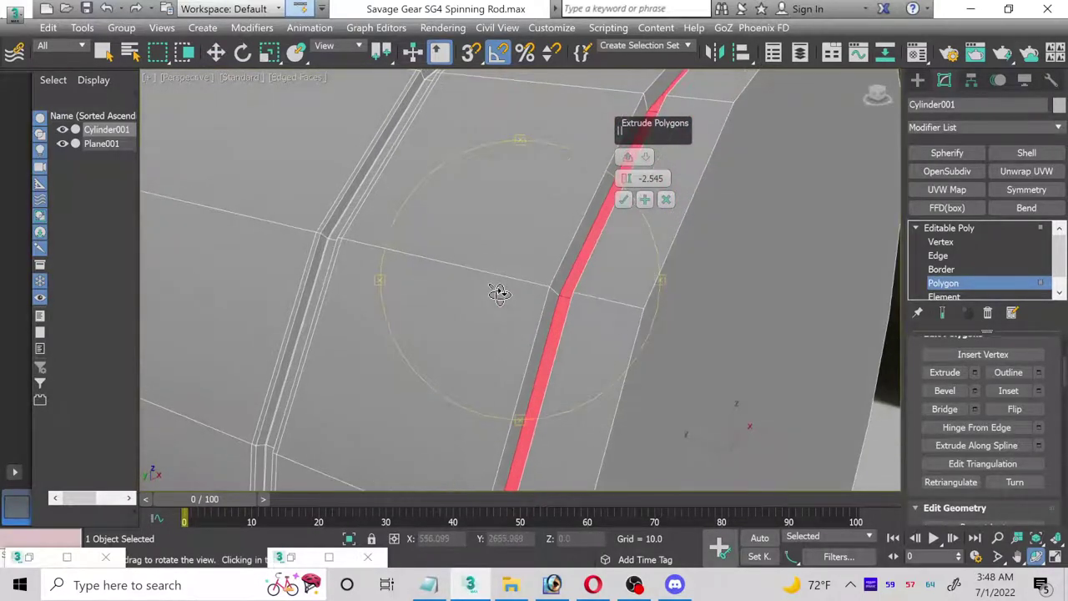
drag(627, 185, 625, 186)
click(625, 203)
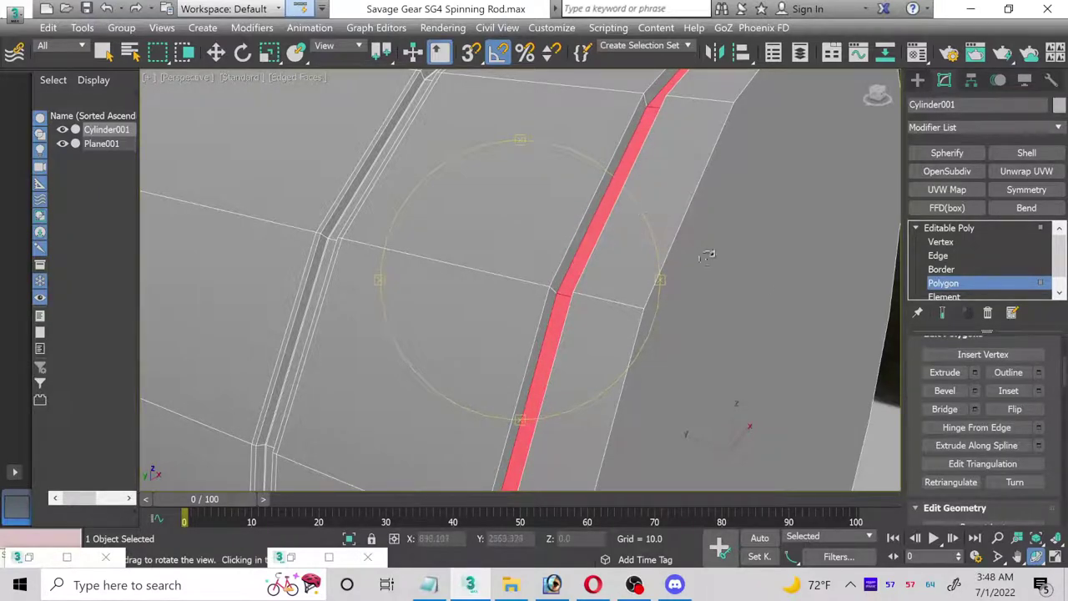
- Connect the ring of short edges across the new groove's floor with an edge loop
click(939, 255)
key(w)
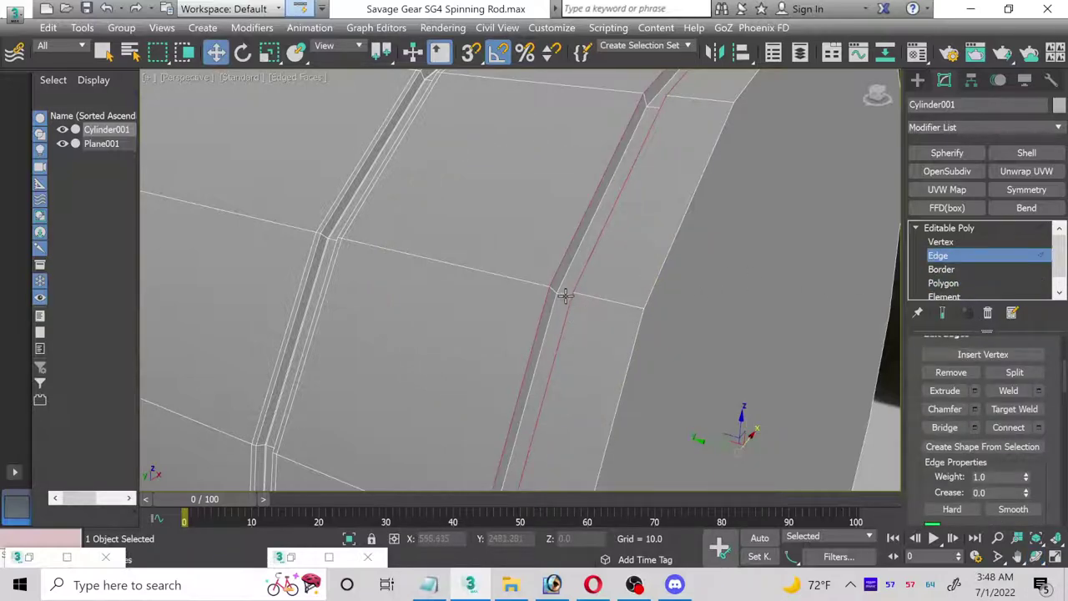
click(565, 294)
scroll(947, 401, up, 3)
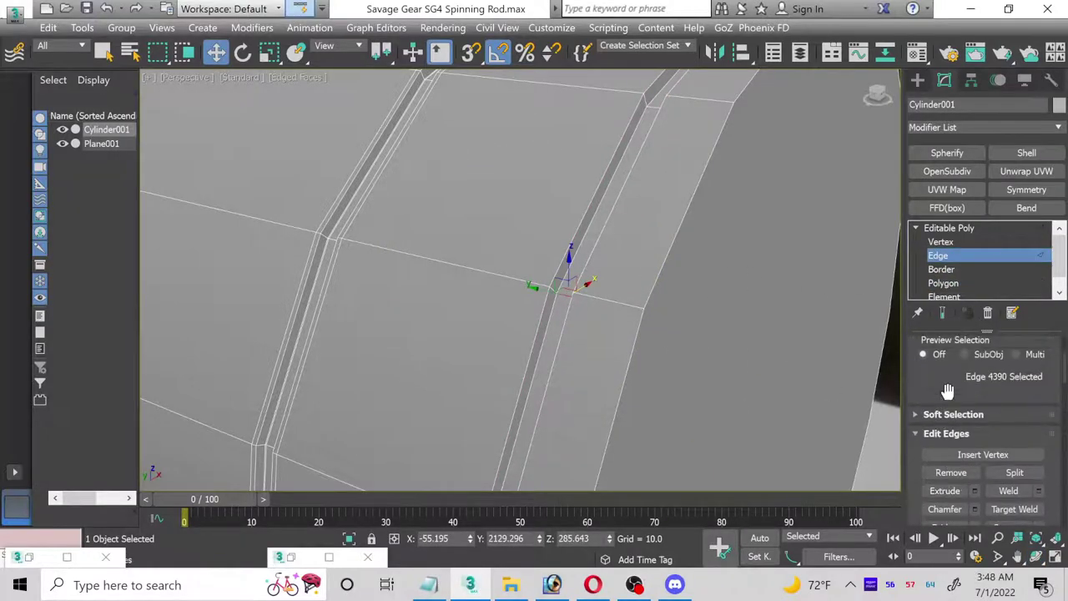
scroll(950, 391, up, 1)
scroll(973, 392, down, 2)
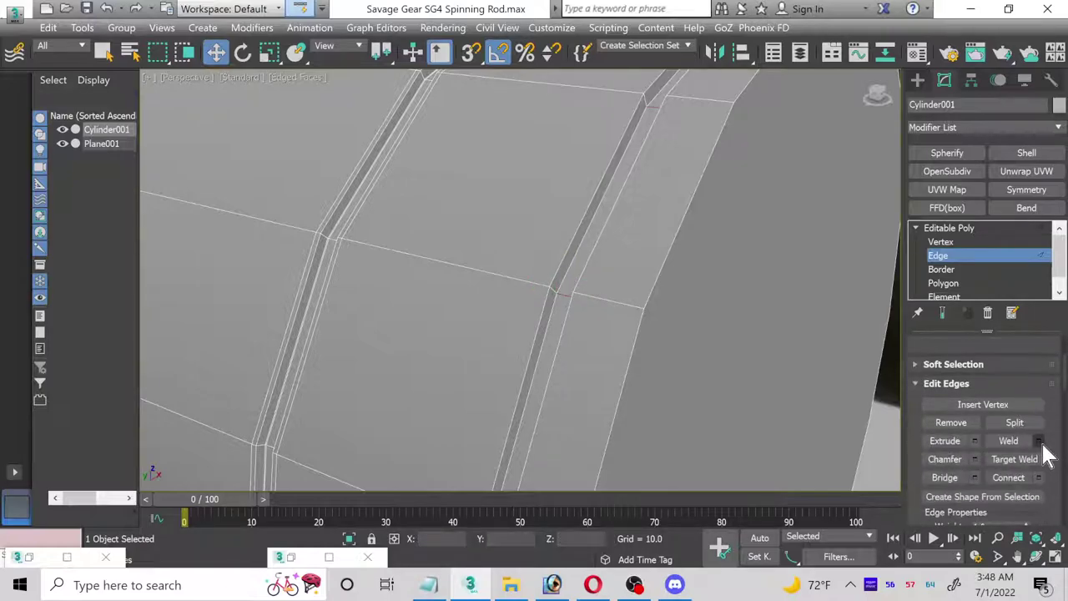
click(1038, 478)
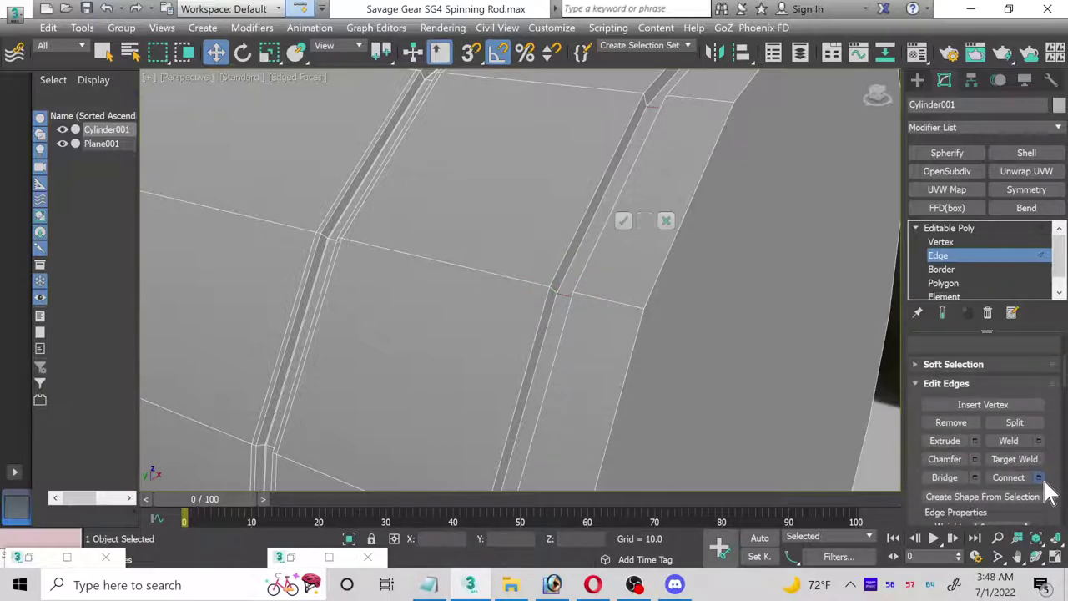
click(621, 224)
- Add a support edge loop on each side of the new groove and slide both close to the groove's edges
drag(578, 303, 544, 291)
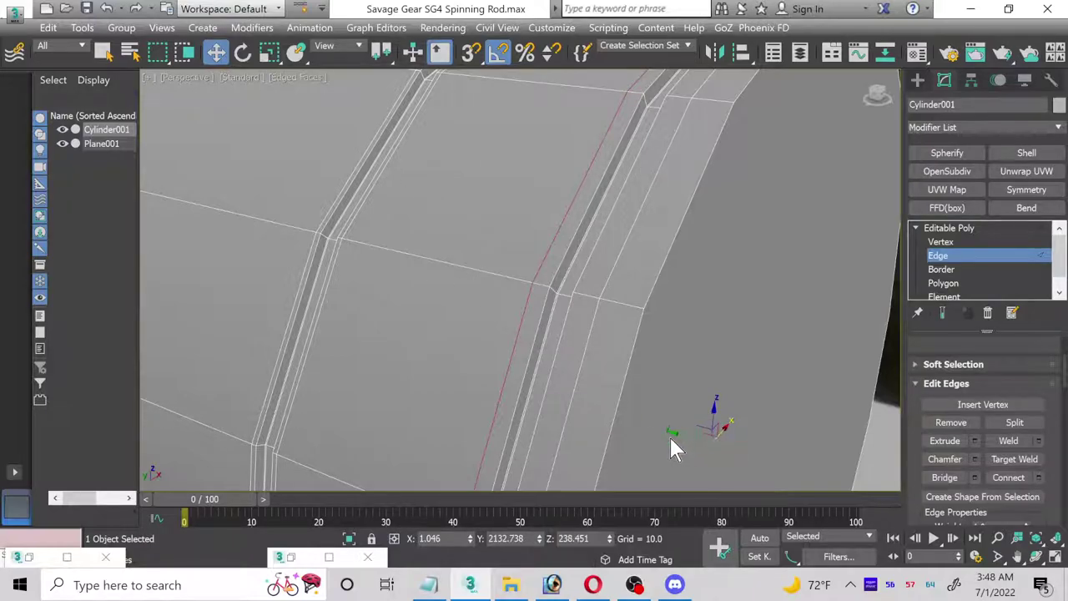
drag(679, 432, 691, 441)
key(ctrl+z)
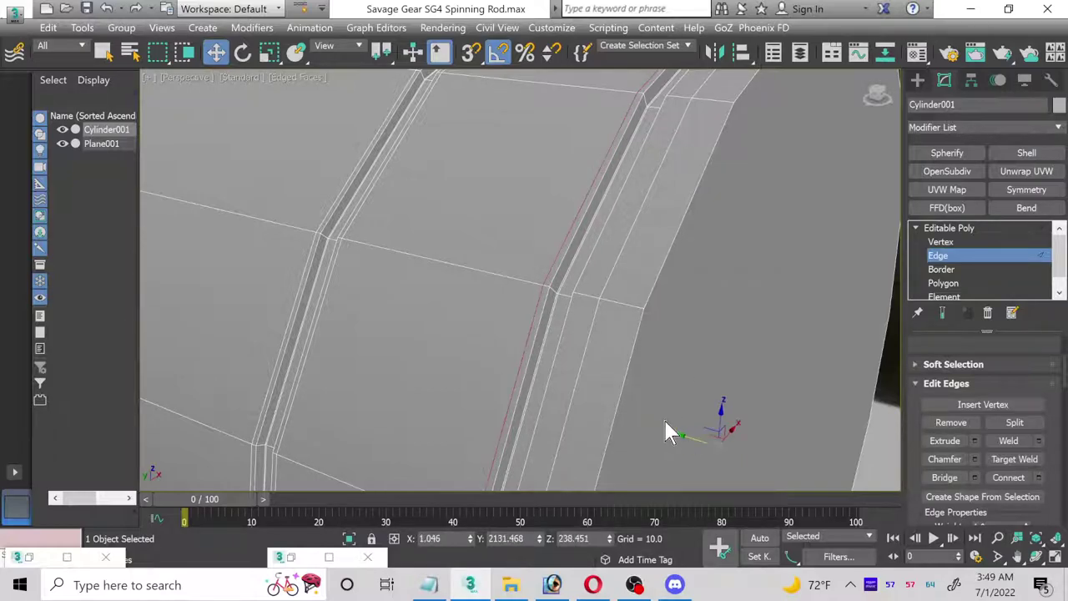
drag(684, 438, 685, 437)
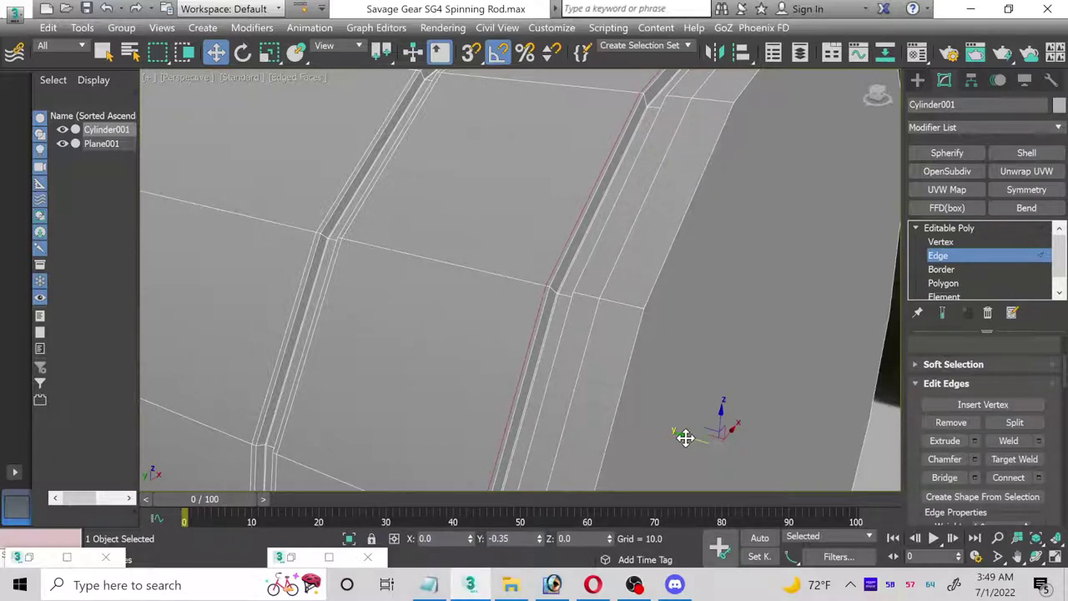
click(606, 286)
drag(725, 446, 712, 439)
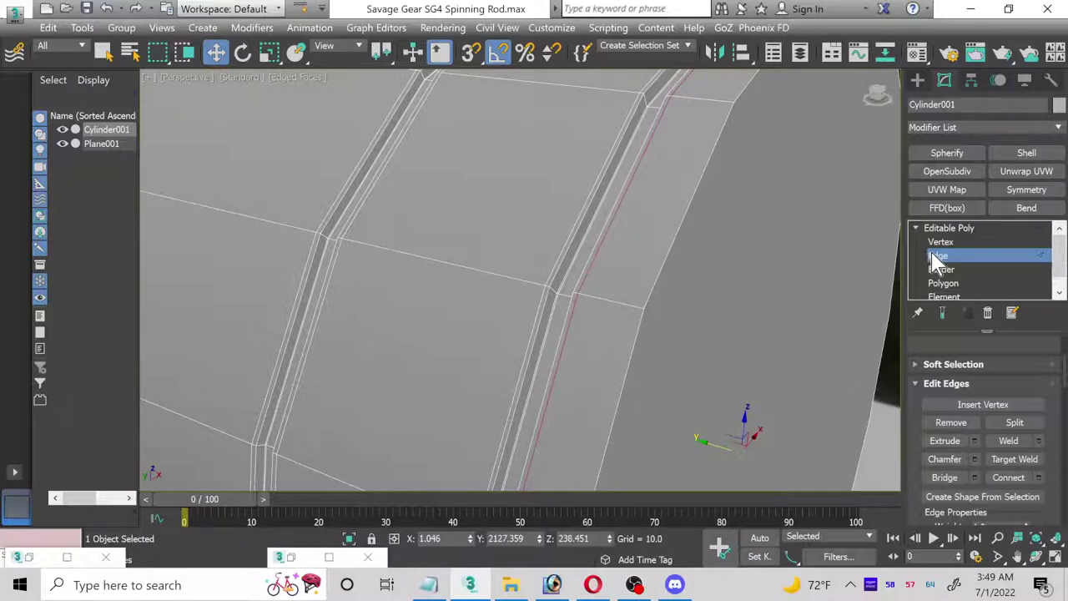
key(2)
- Select the end cap polygon and try to move it along the grip's length
scroll(761, 309, down, 8)
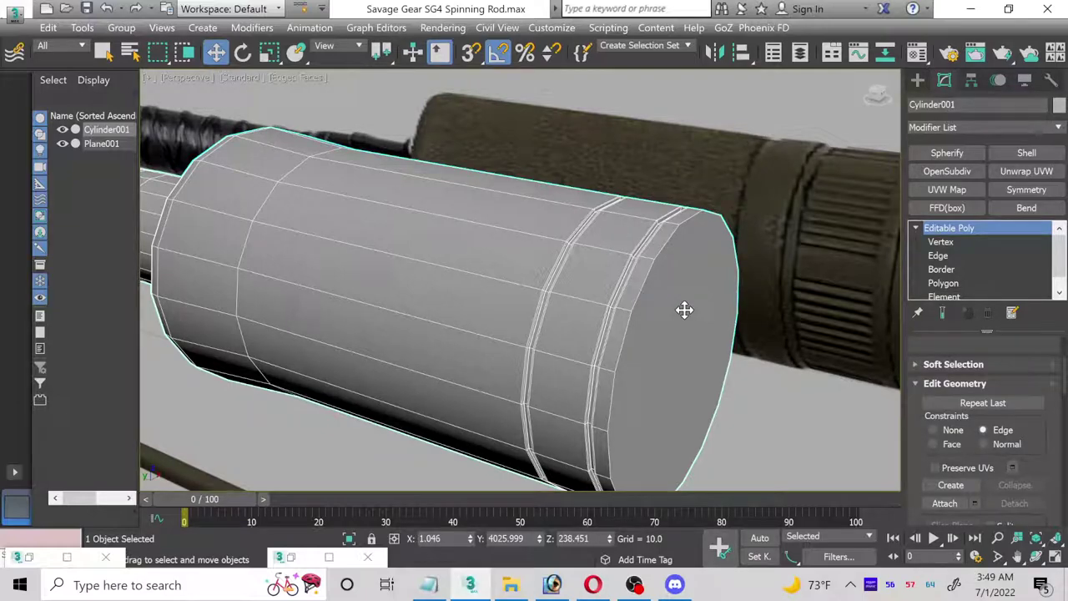
middle_drag(648, 320, 529, 293)
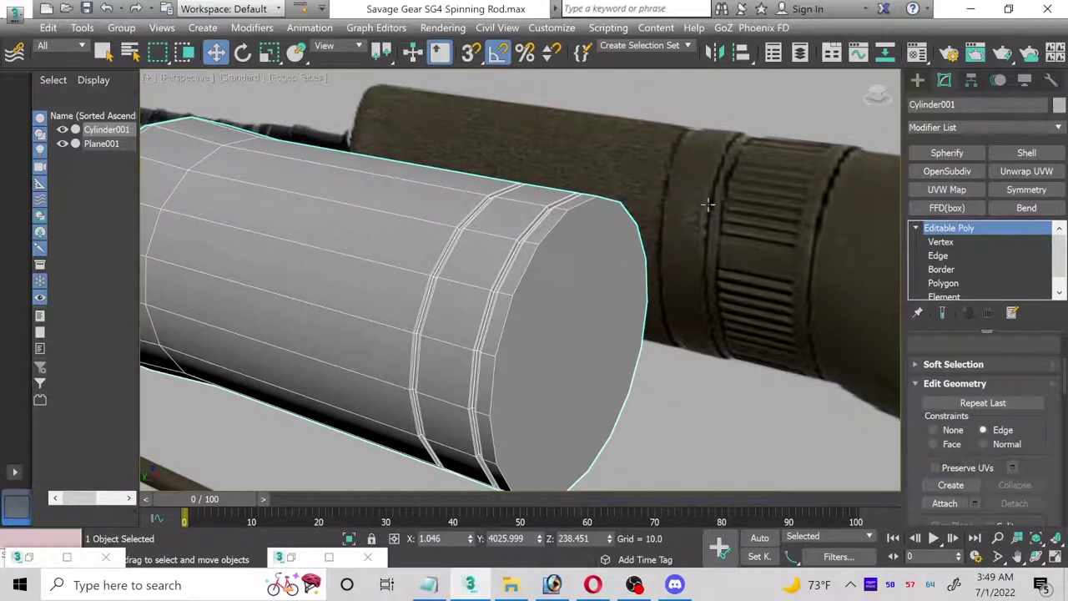
scroll(926, 276, down, 1)
click(934, 268)
click(568, 278)
mouse_move(571, 340)
mouse_down()
mouse_move(553, 343)
mouse_move(562, 343)
mouse_up()
click(634, 252)
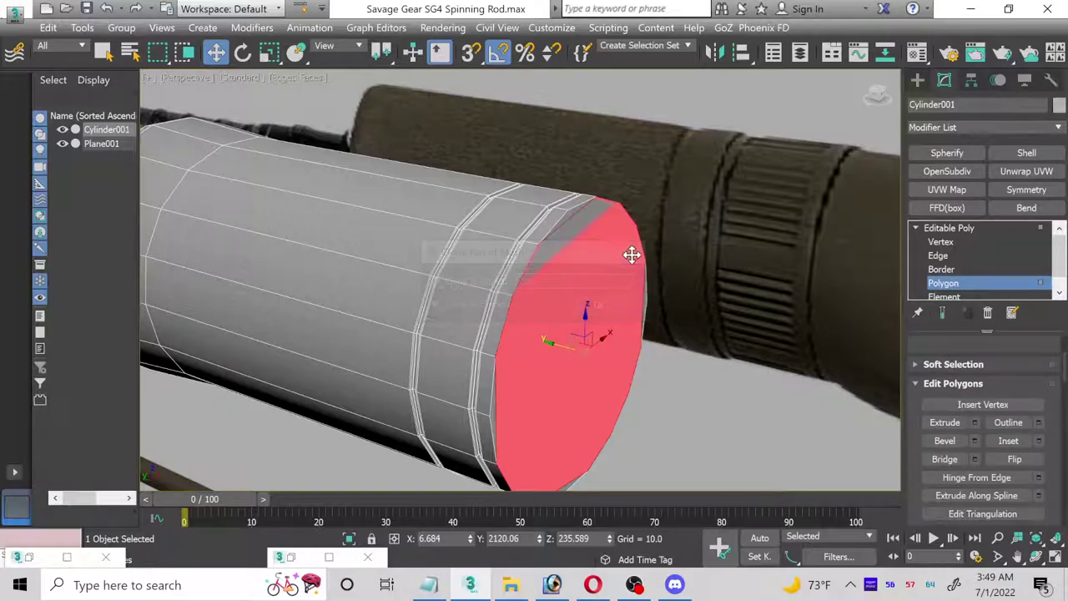
- Set the editing constraints to None and clone the cylinder's end cap polygon outward as a new object named Cylinder002
scroll(1050, 401, down, 5)
scroll(1049, 419, down, 1)
click(933, 454)
shift+drag(544, 344, 559, 351)
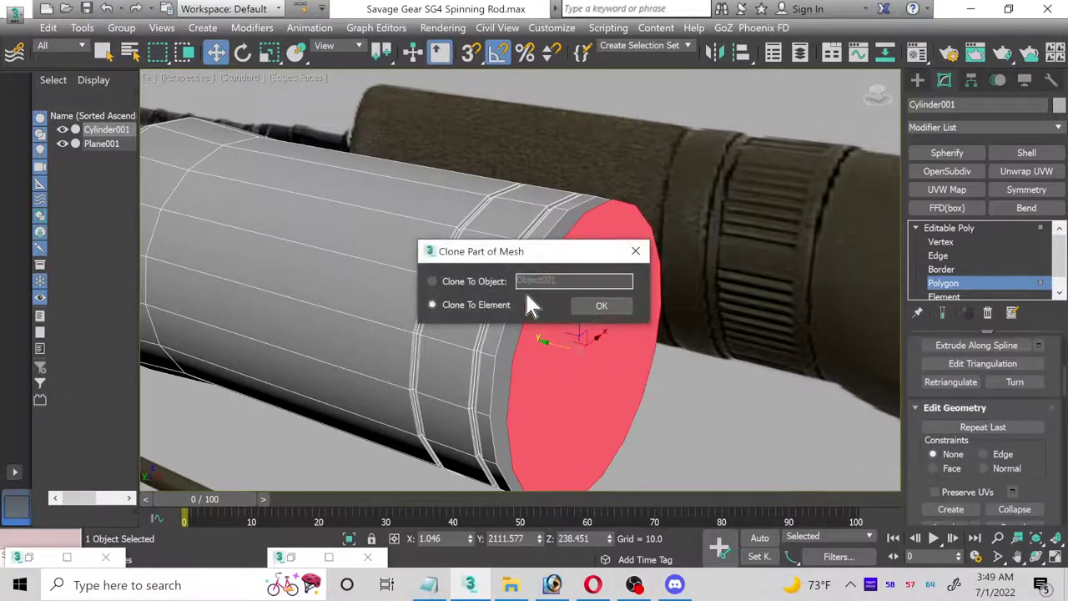
click(481, 283)
drag(587, 285, 522, 284)
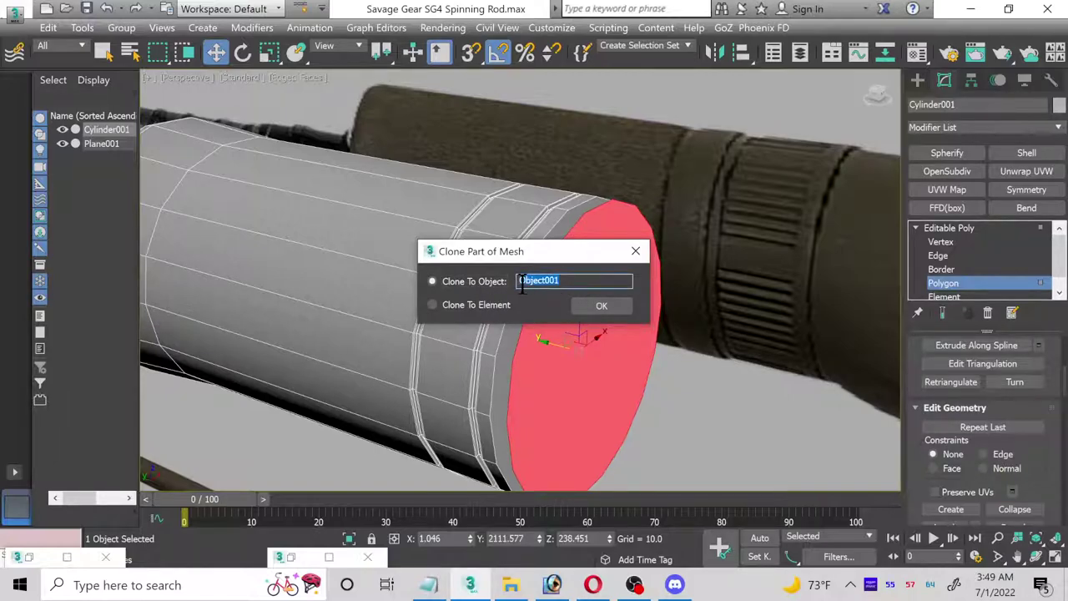
key(BackSpace)
text(Cy)
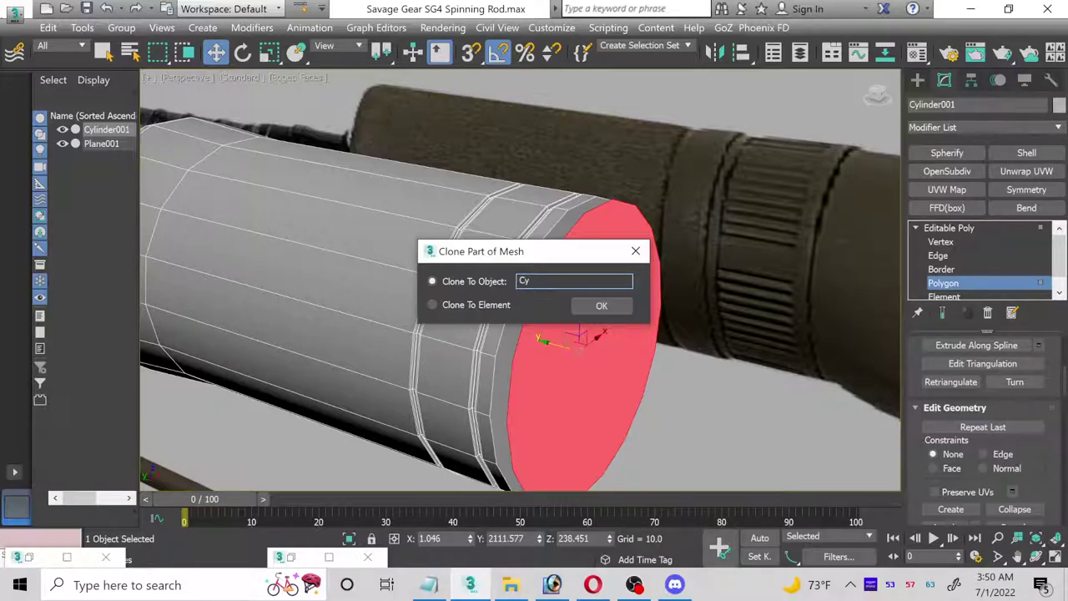
text(linder002)
key(Return)
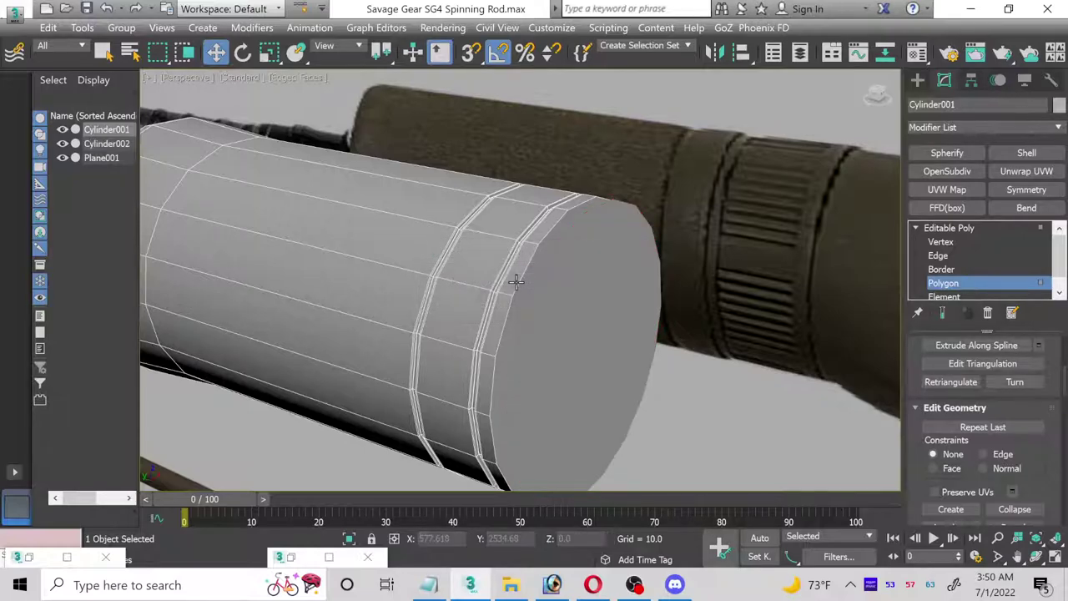
- Add a Shell modifier to the cloned cap Cylinder002 and collapse its whole modifier stack
click(962, 281)
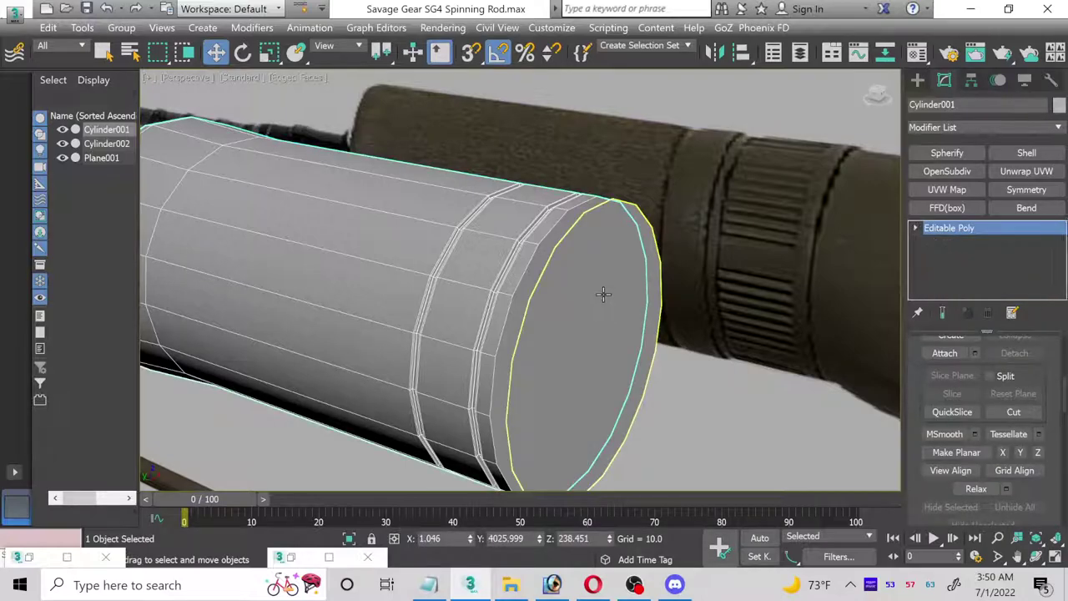
click(604, 293)
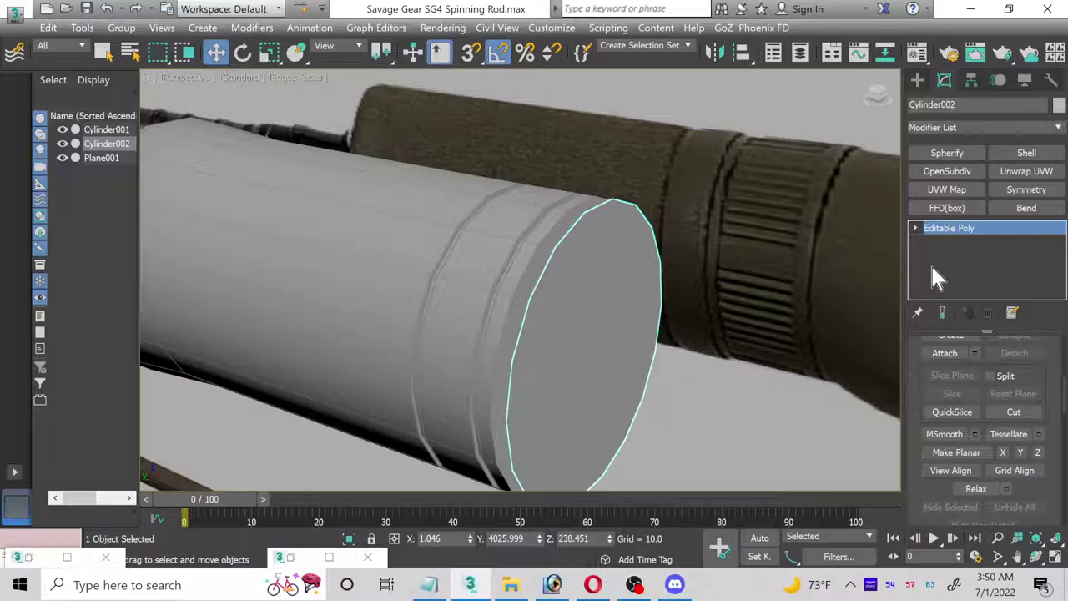
click(1032, 151)
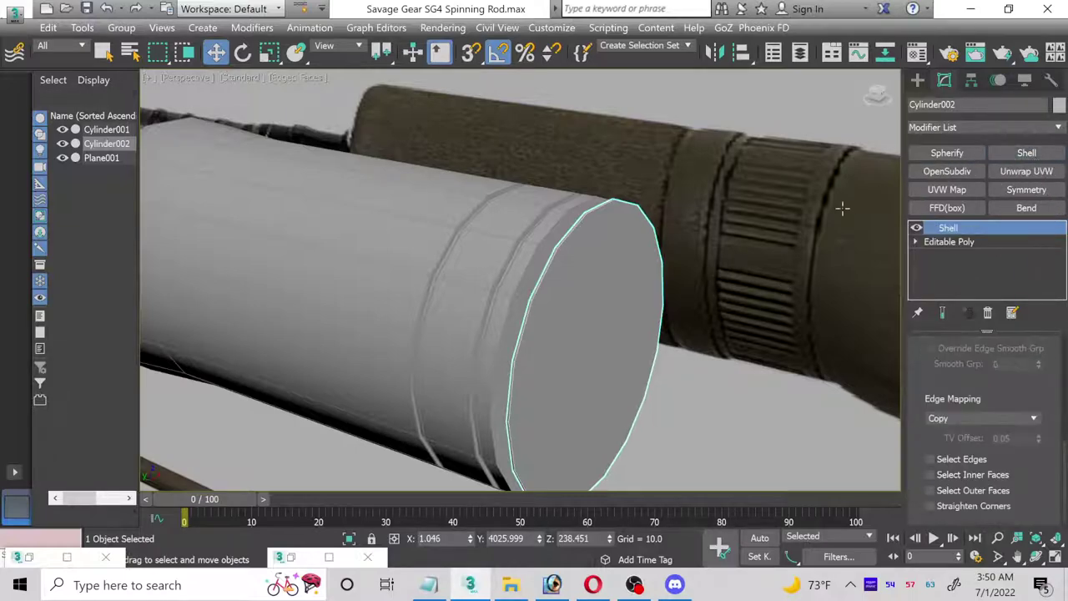
right_click(943, 230)
click(893, 367)
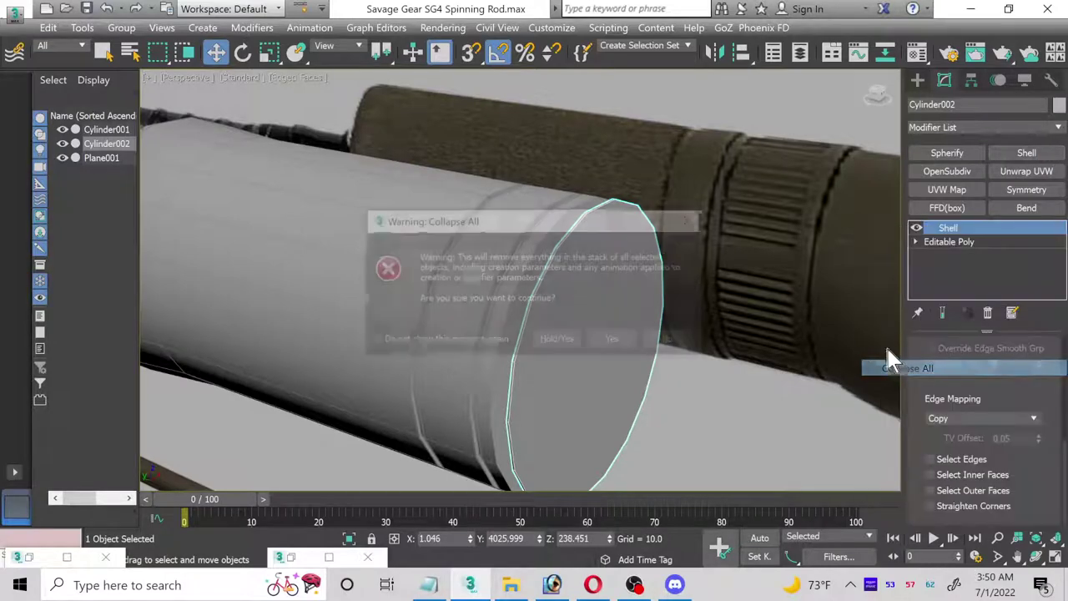
click(627, 338)
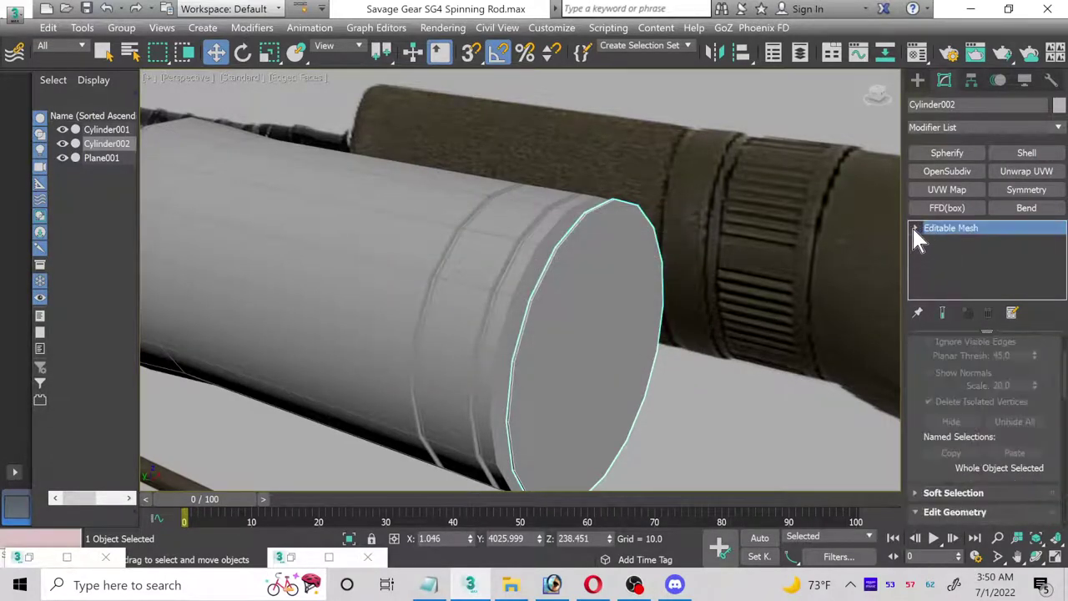
- Convert the collapsed cap Cylinder002 from Editable Mesh to Editable Poly
click(915, 229)
right_click(967, 225)
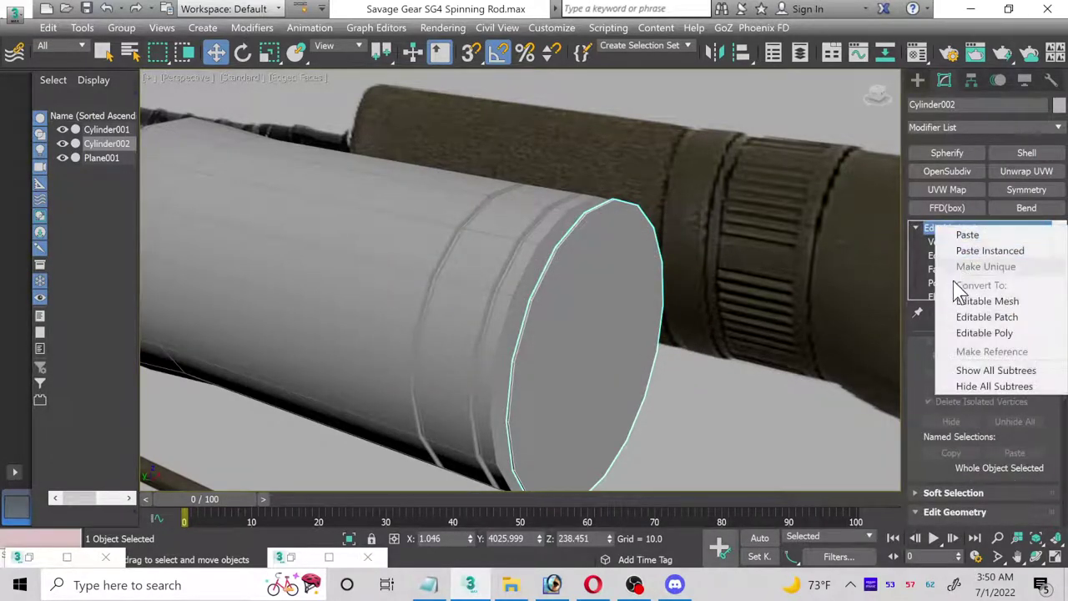
click(968, 333)
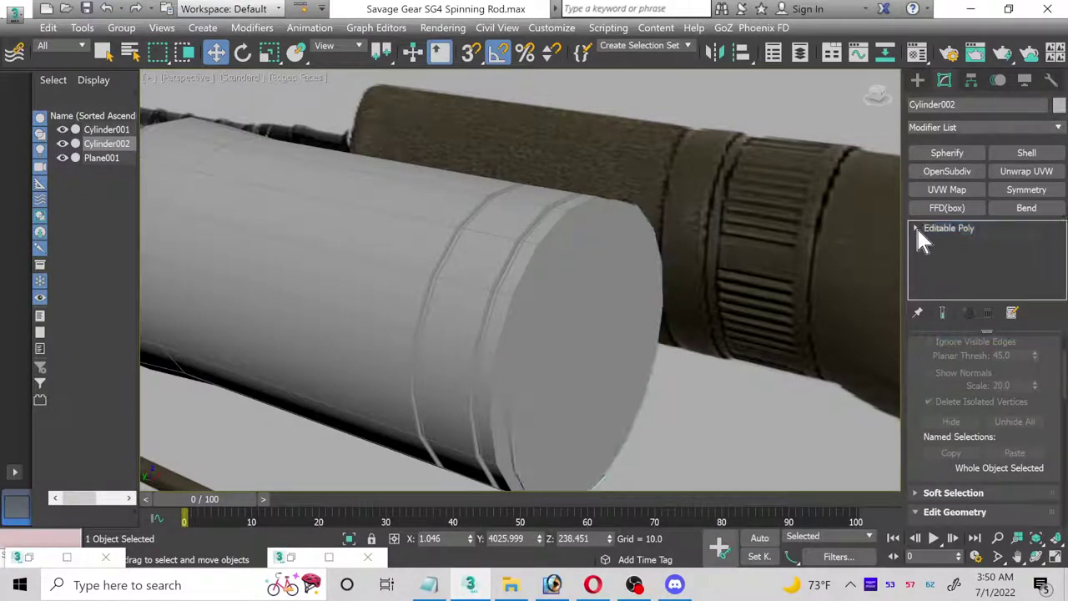
- Move Cylinder002's outer end polygon outward along the rod axis to thicken the disc into a short band
click(915, 227)
click(945, 284)
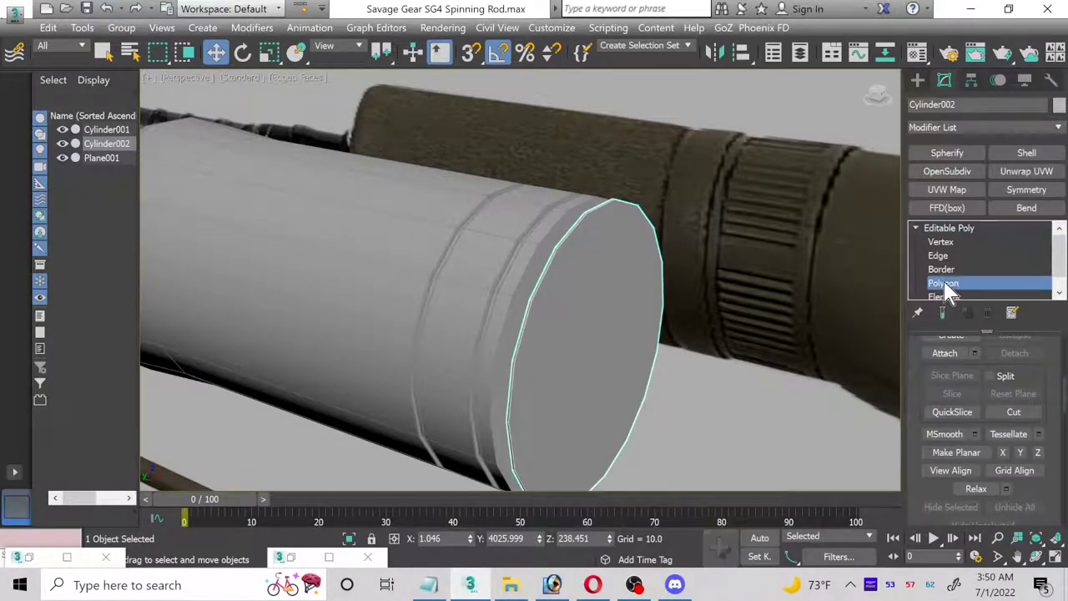
click(586, 297)
drag(566, 351, 591, 352)
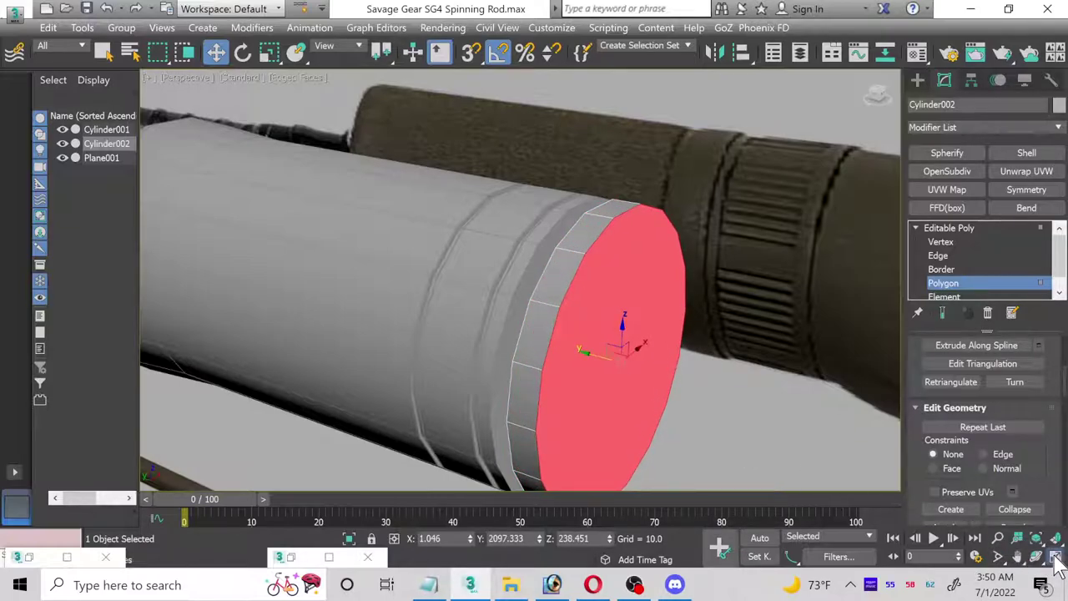
- Show the Left view full size and set the 02 - Default material's opacity to 25 to see the reference through the mesh
key(alt+w)
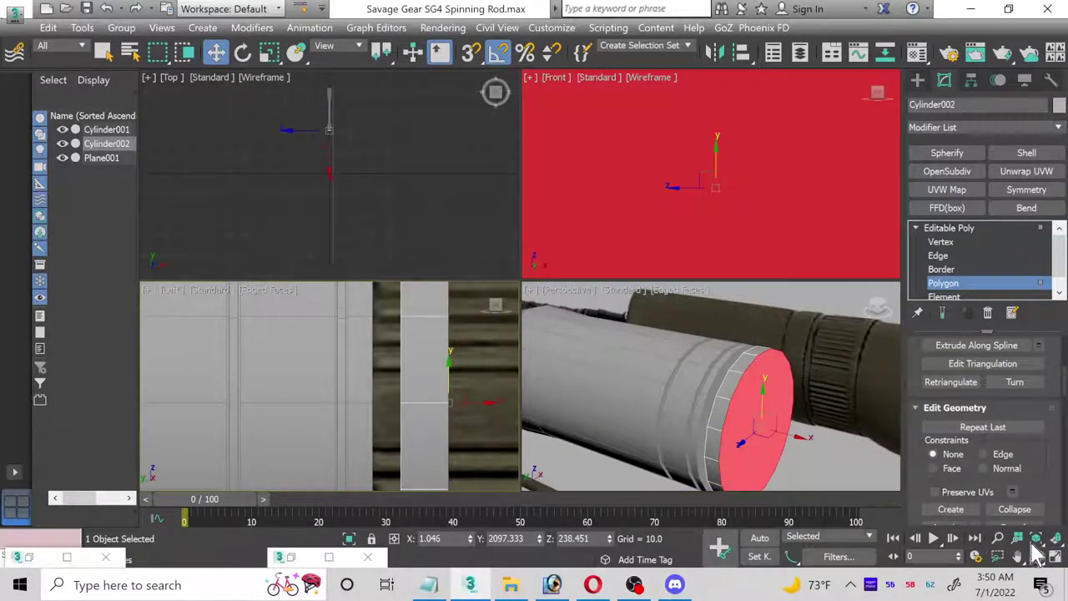
key(alt+w)
scroll(826, 338, down, 5)
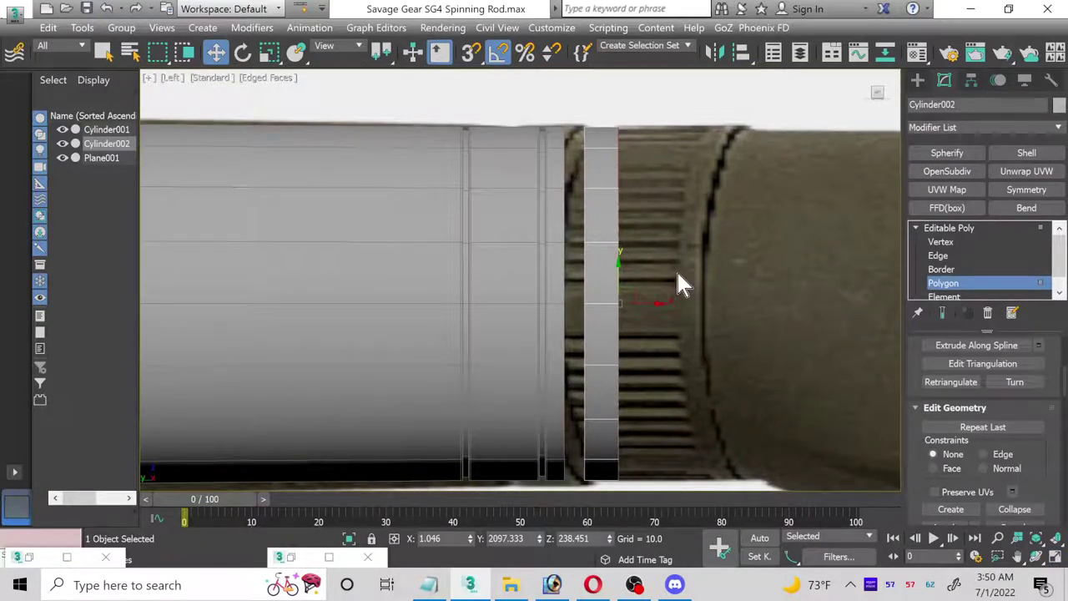
key(m)
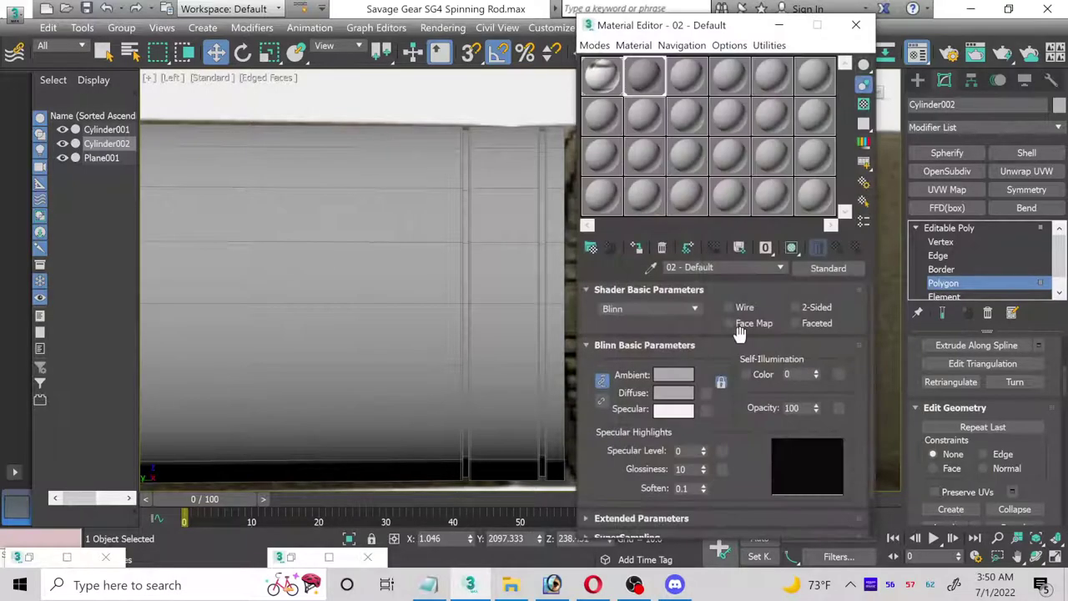
drag(800, 409, 761, 407)
text(25)
key(Return)
click(867, 25)
click(942, 242)
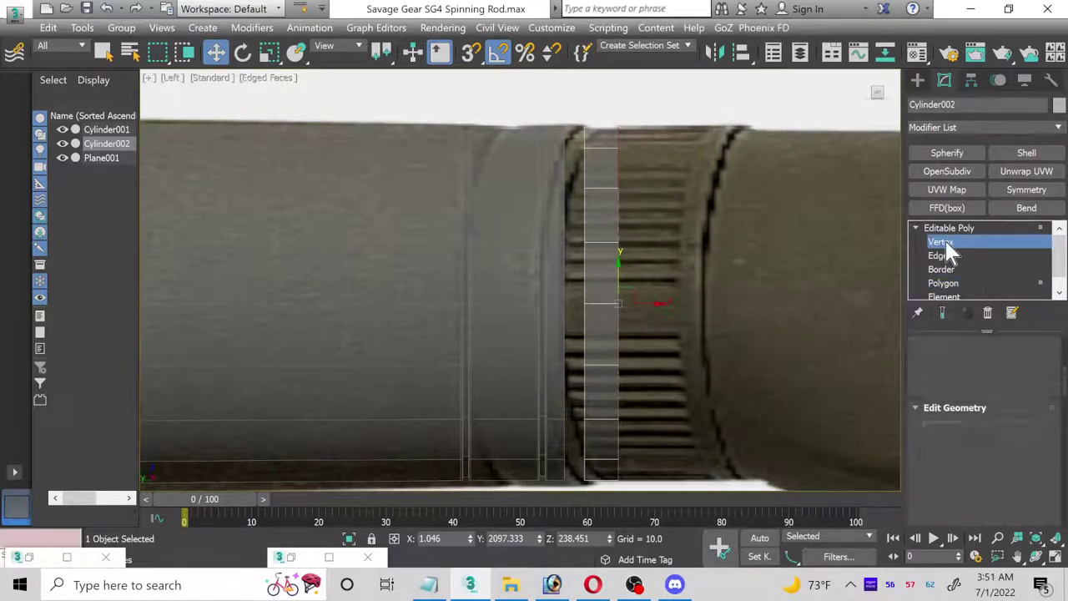
scroll(425, 109, down, 2)
drag(418, 101, 509, 219)
drag(519, 123, 522, 127)
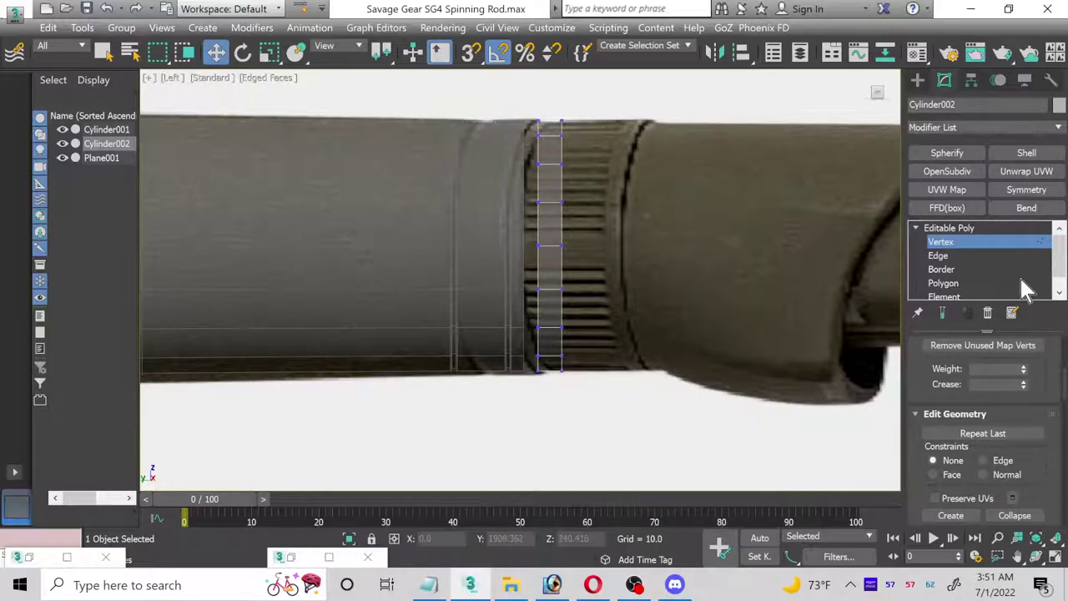
key(1)
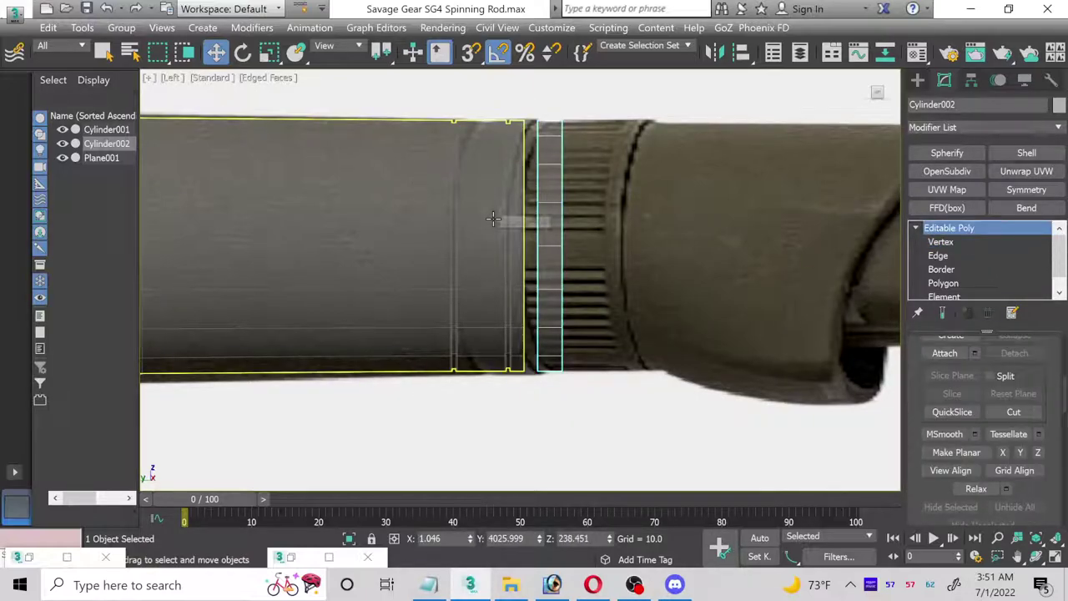
- Move the vertices of Cylinder001's end section slightly back along the rod so its end meets the start of the reference's ribbed band
click(501, 219)
click(949, 241)
drag(427, 102, 535, 415)
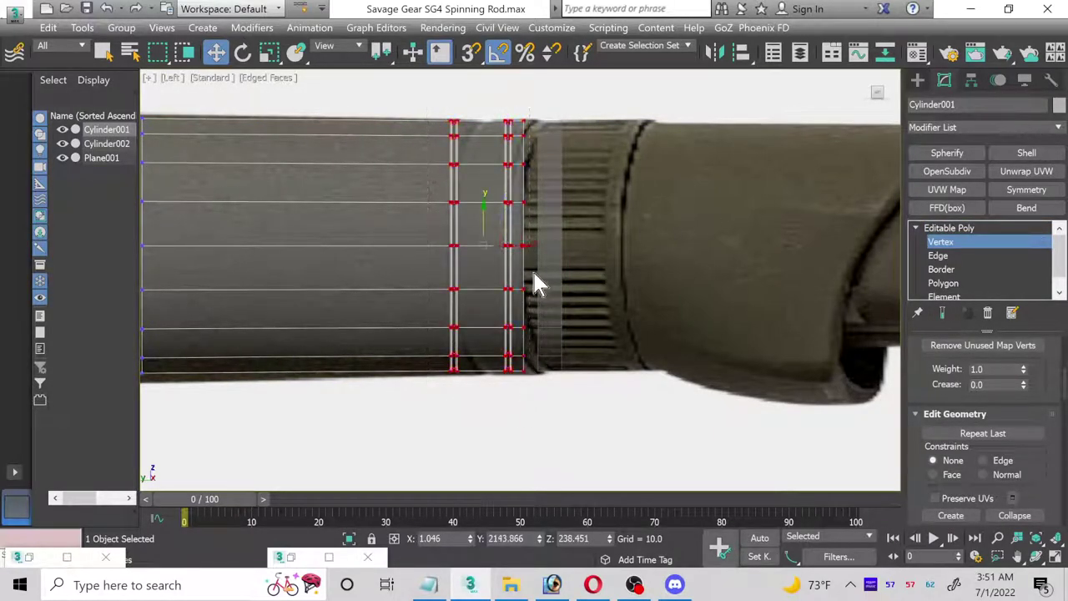
drag(523, 242, 517, 242)
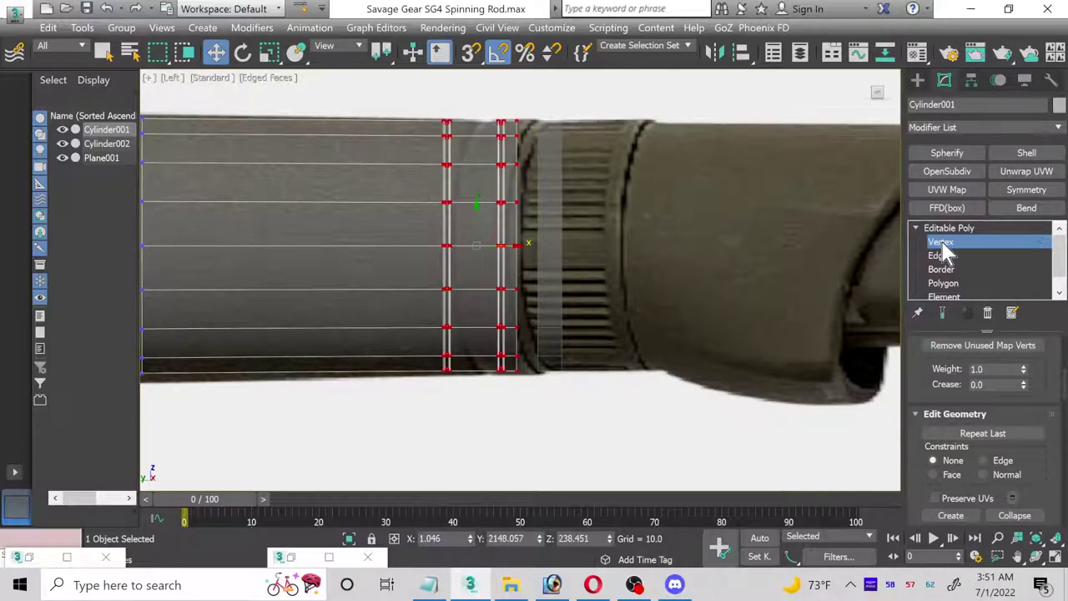
key(1)
- Center the pivot of Cylinder002 on the object
click(553, 232)
scroll(551, 232, up, 3)
scroll(552, 232, down, 2)
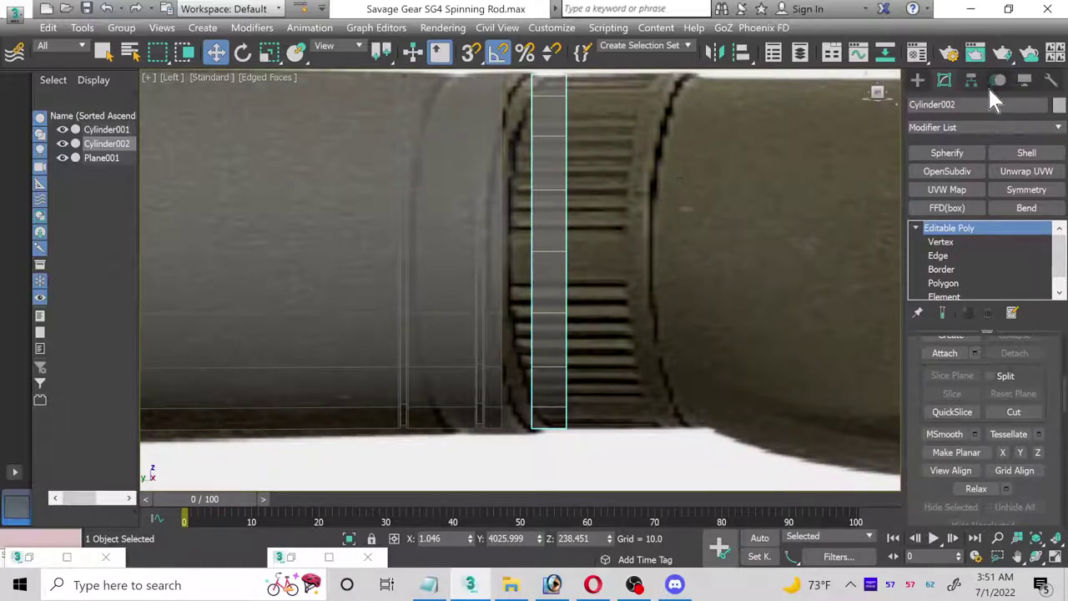
click(970, 80)
click(952, 182)
click(968, 266)
click(945, 80)
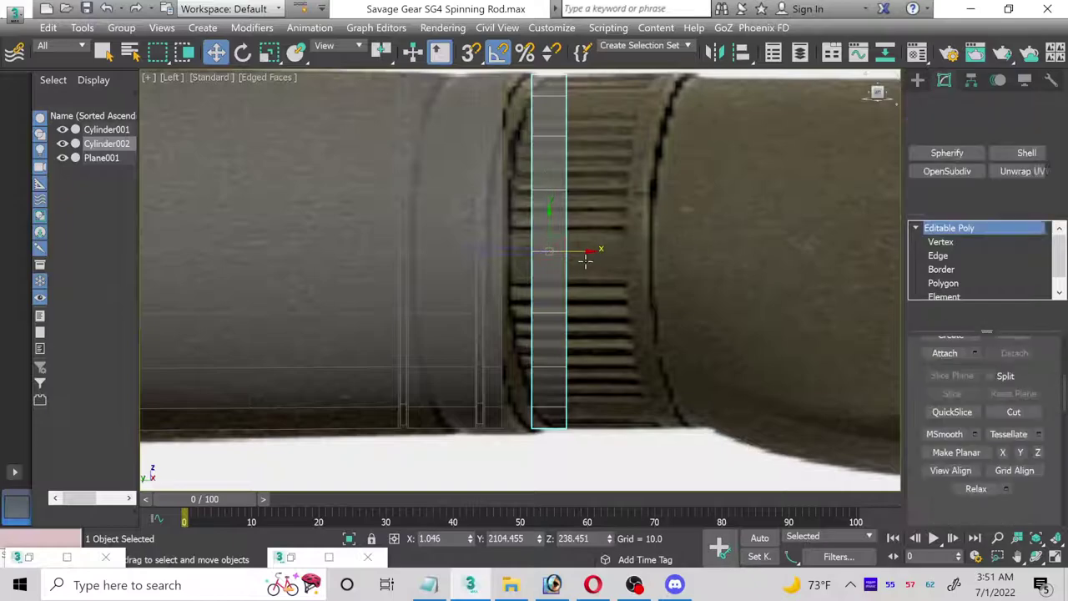
- Move Cylinder002 along the rod axis until it butts against the end of Cylinder001
scroll(543, 257, up, 3)
drag(570, 248, 494, 244)
scroll(496, 246, down, 2)
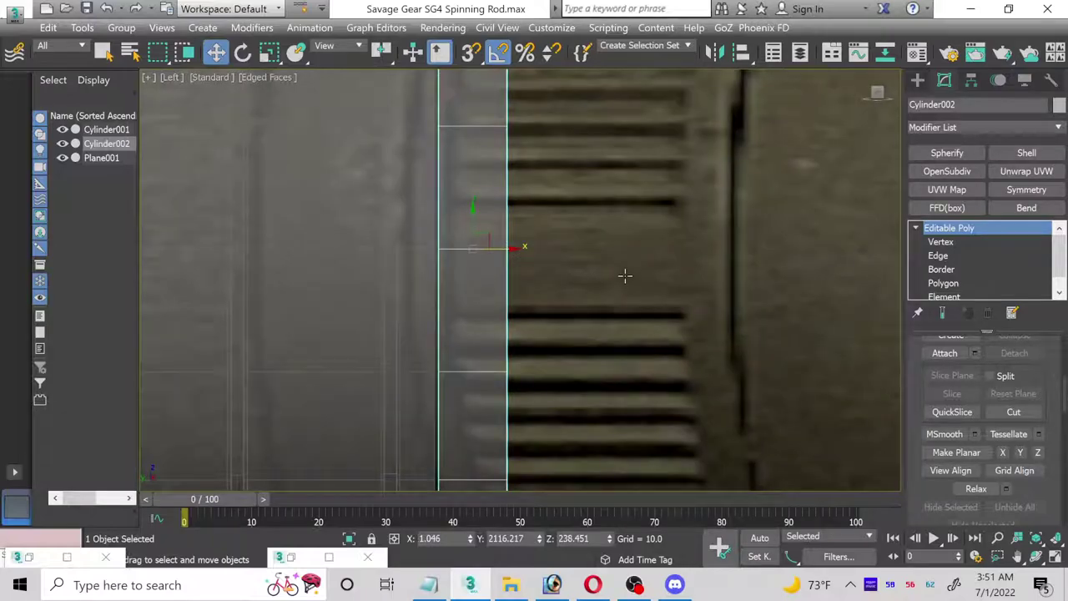
scroll(625, 276, down, 1)
- Move Cylinder002's outer end vertices along the rod axis to the far end of the reference's ribbed band
click(942, 241)
scroll(651, 171, down, 1)
scroll(592, 141, down, 1)
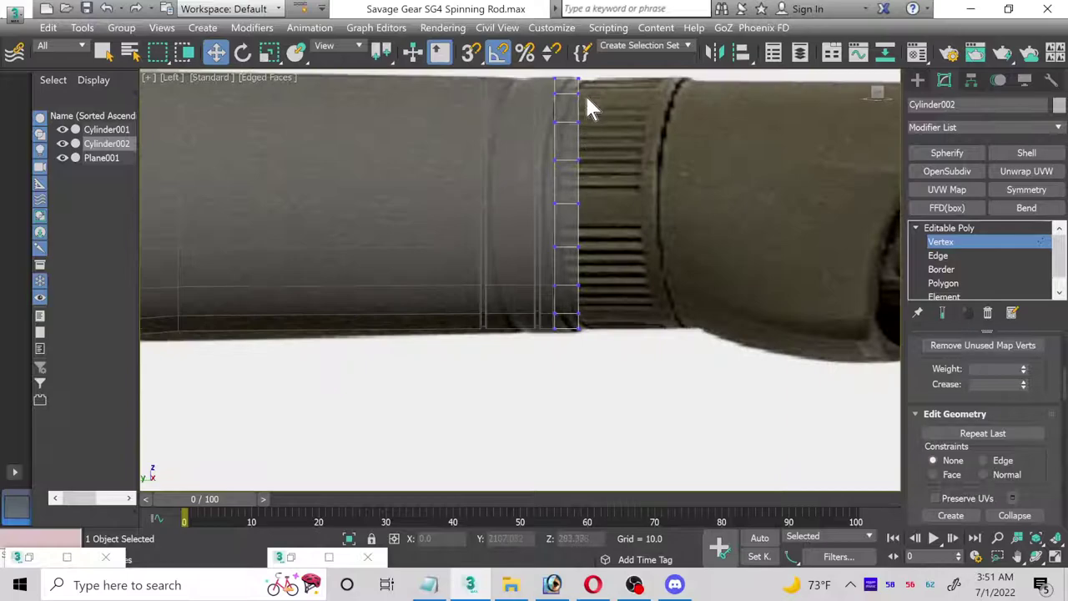
drag(574, 77, 593, 360)
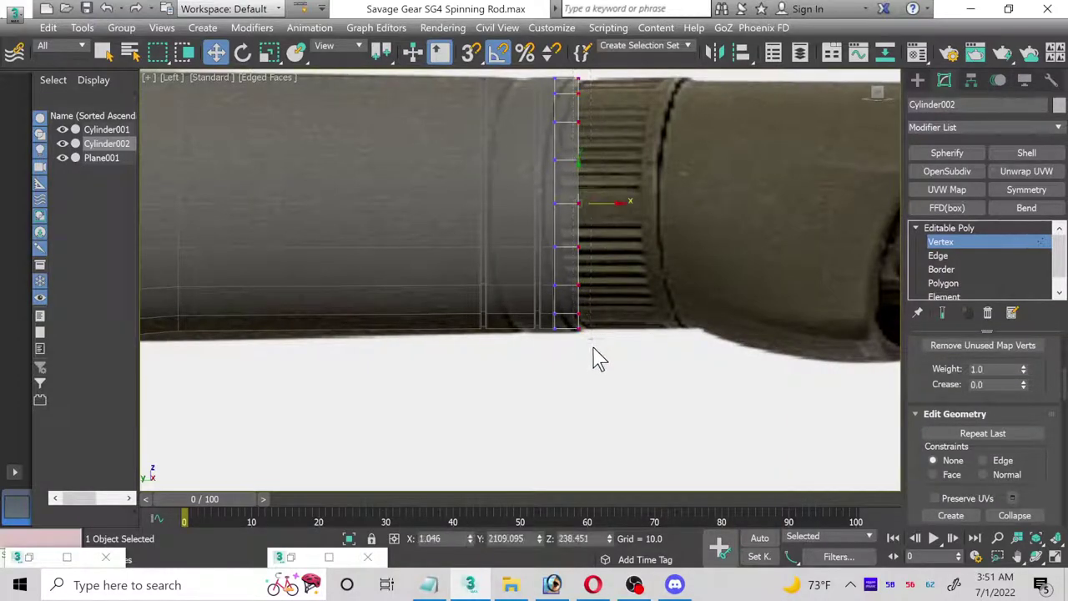
drag(610, 208, 690, 210)
- Switch to edge editing in the full-size Perspective view and make the material fully opaque again
click(938, 256)
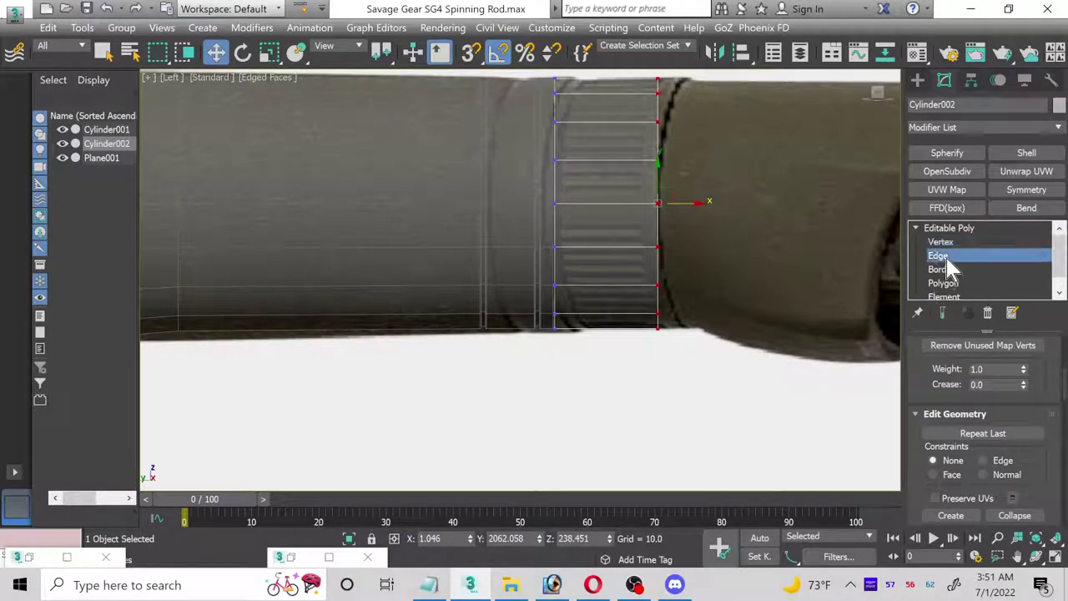
click(1054, 555)
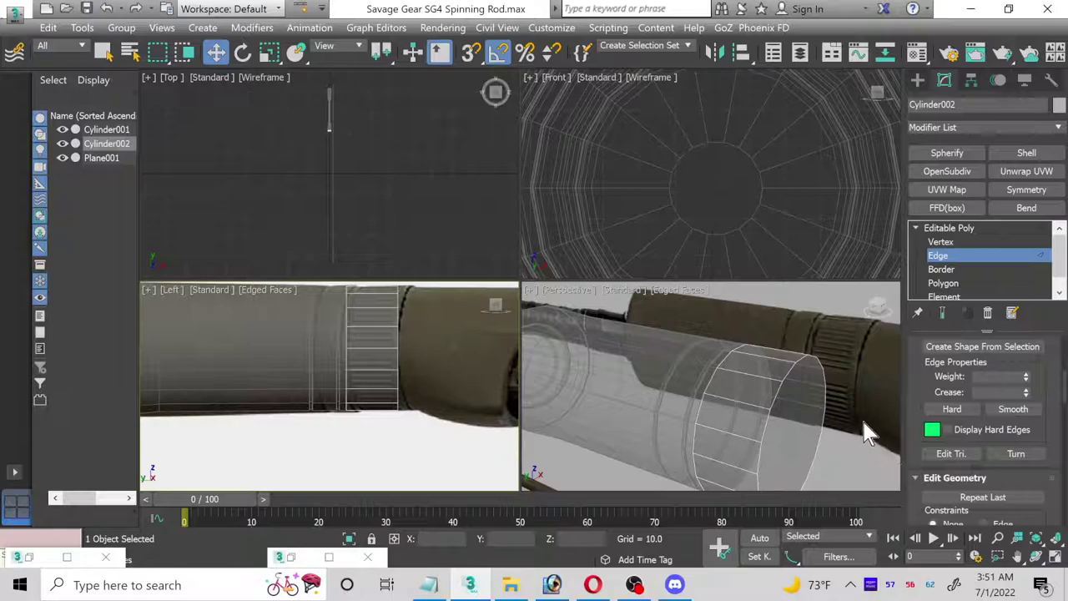
click(1054, 556)
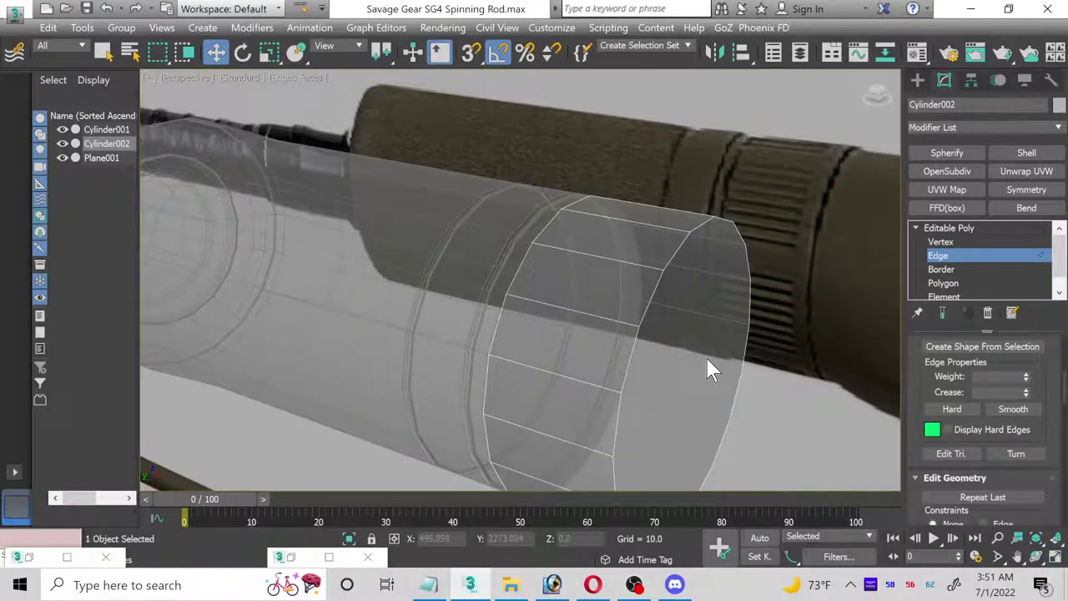
key(m)
drag(816, 406, 816, 272)
click(856, 26)
alt+middle_drag(554, 382, 522, 319)
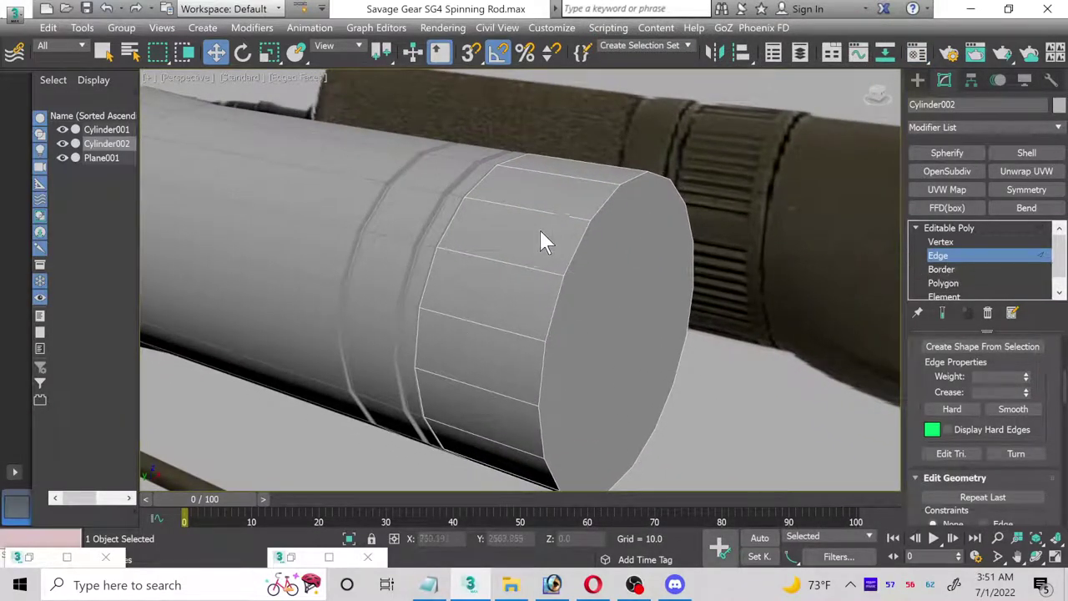
- Connect the ring of lengthwise edges around Cylinder002 with 2 segments and a pinch of 85, placing a support loop near each end
click(489, 258)
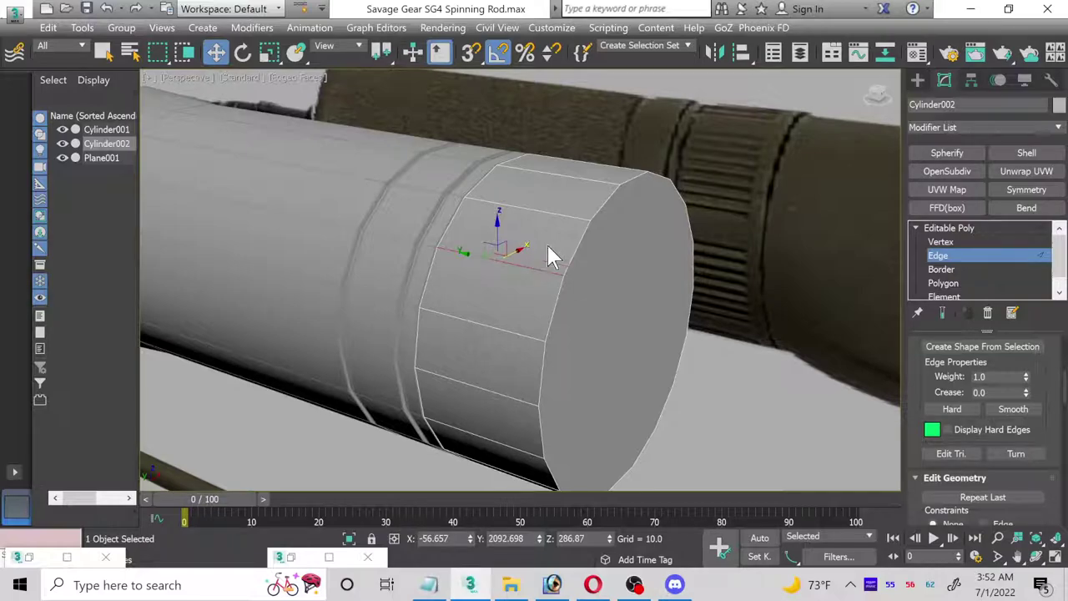
scroll(960, 359, up, 6)
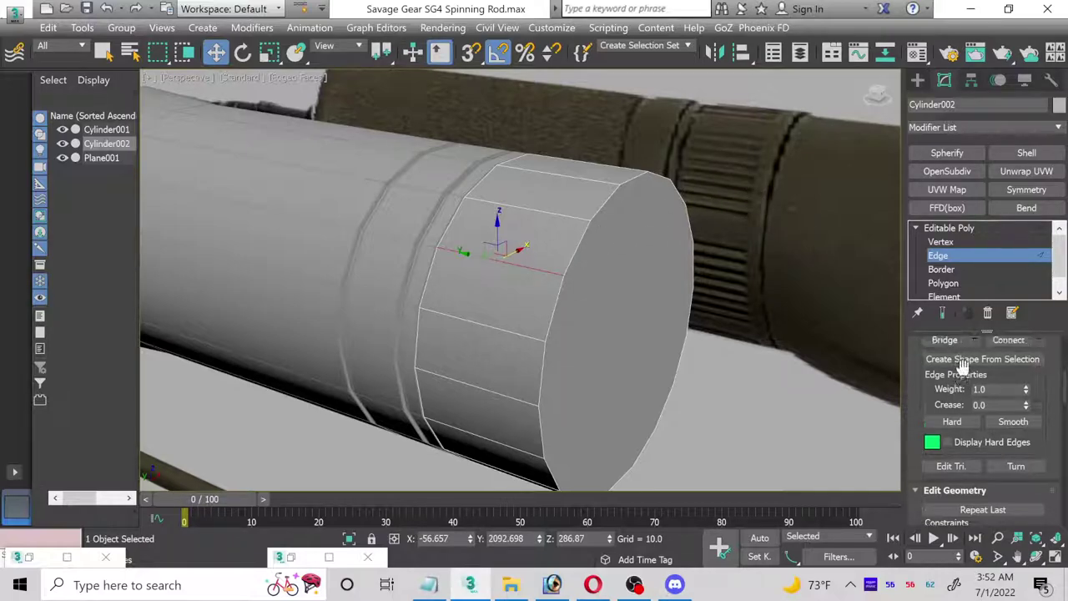
scroll(954, 365, up, 3)
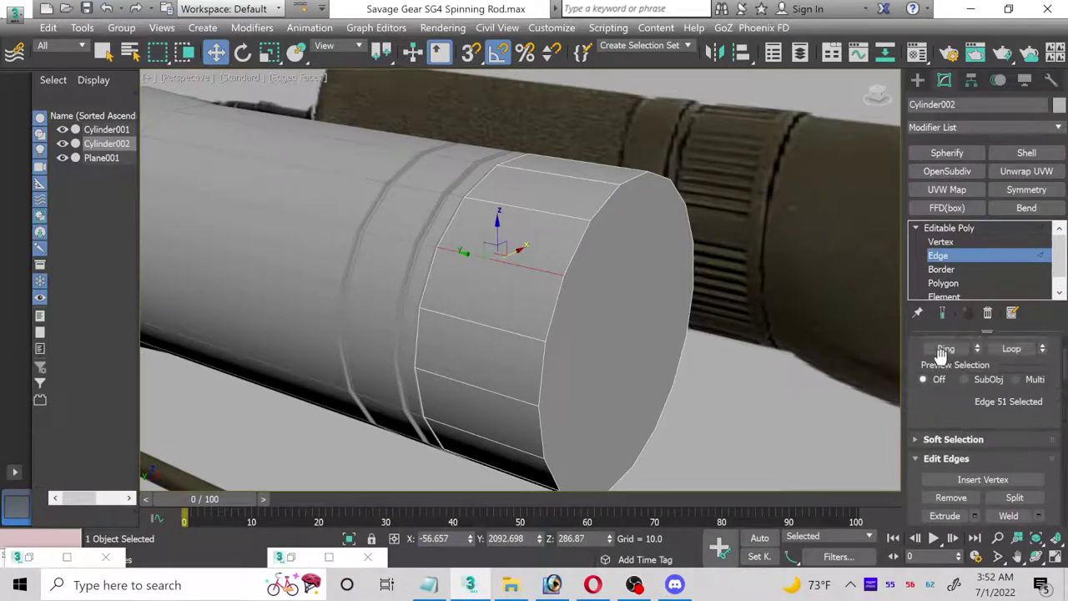
click(941, 387)
scroll(1005, 394, down, 4)
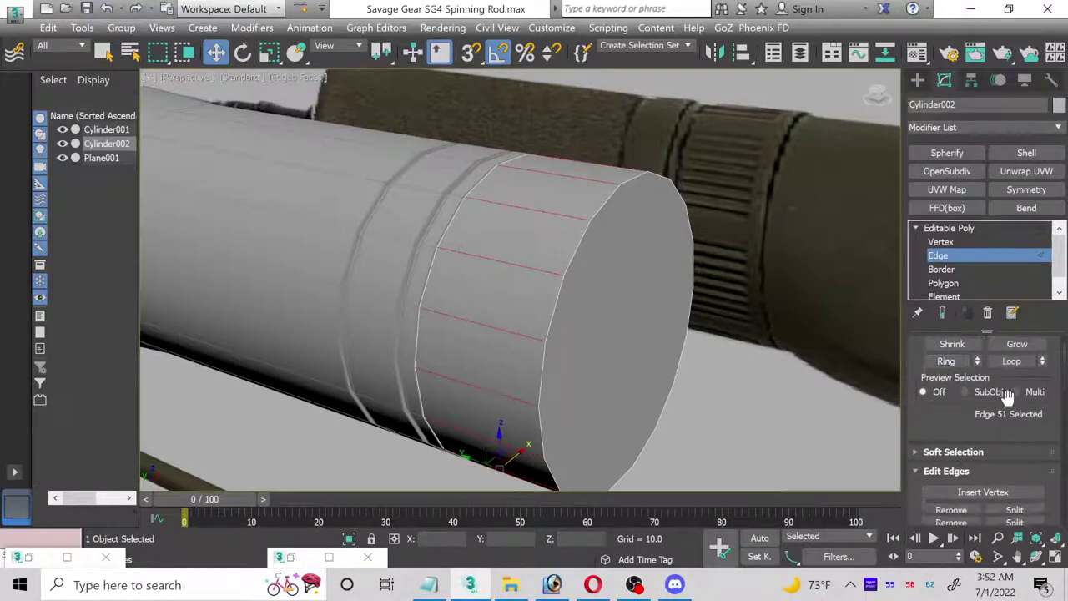
click(1039, 490)
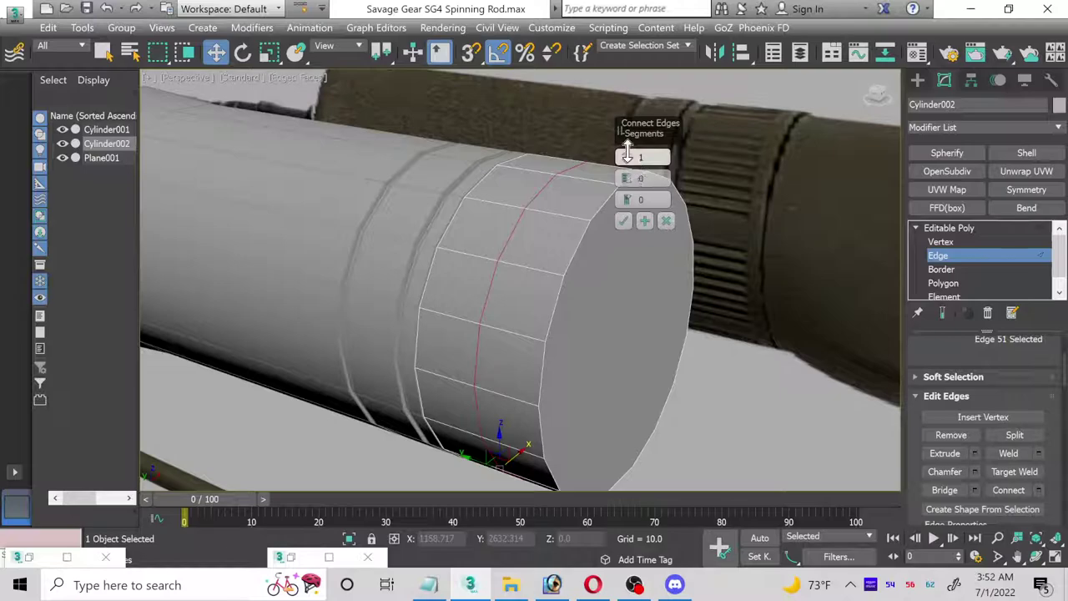
click(625, 157)
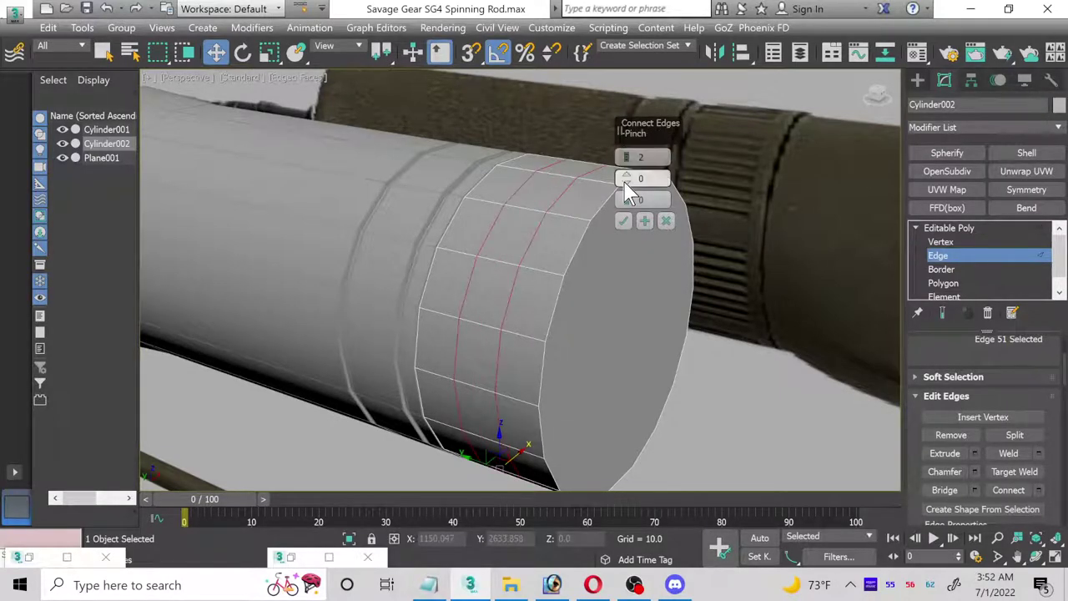
drag(628, 183, 534, 40)
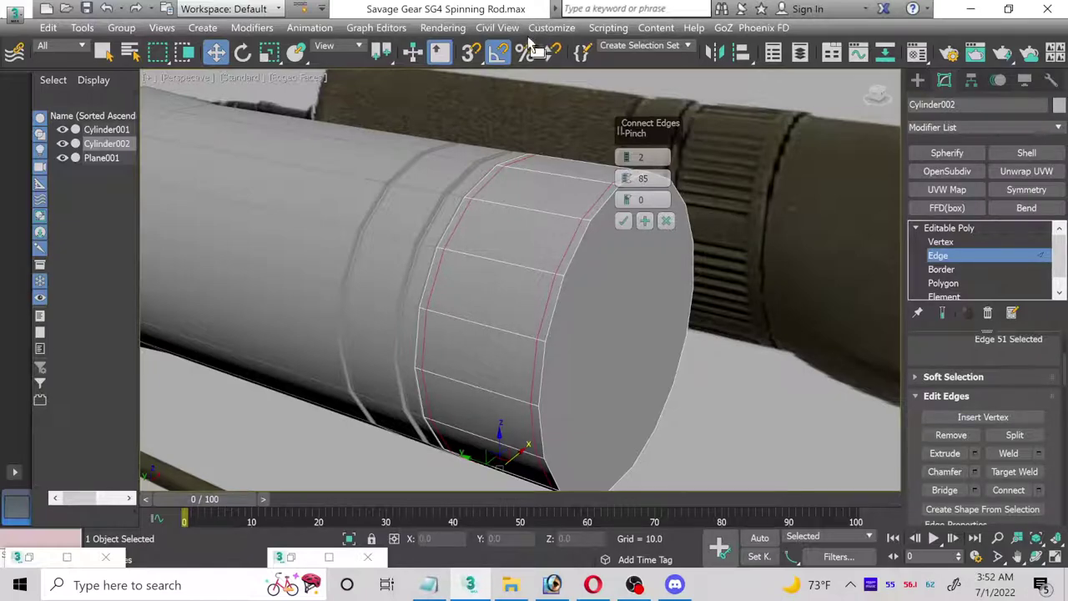
click(624, 222)
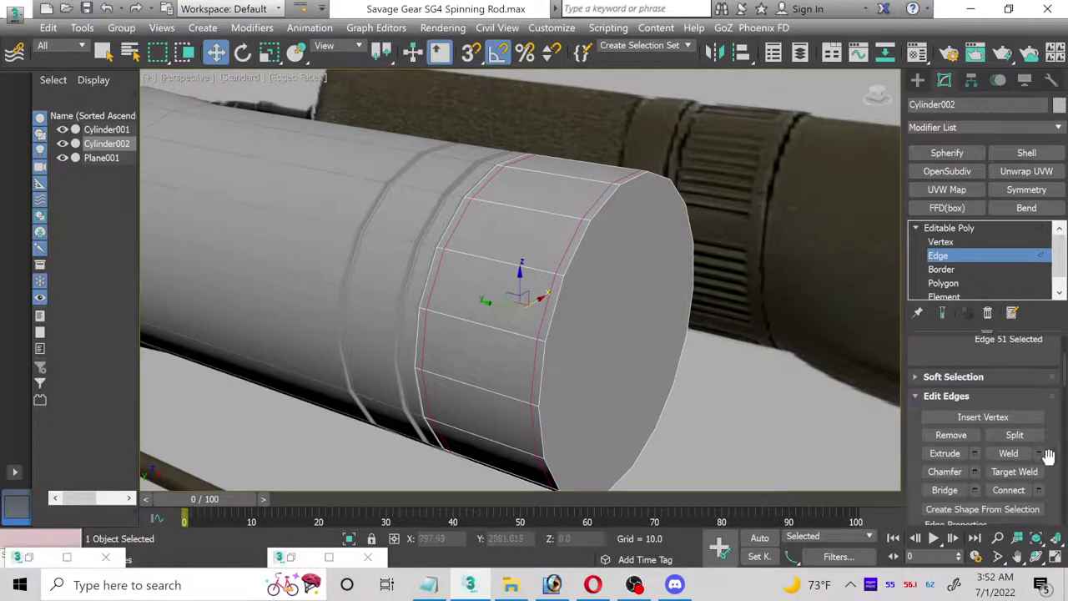
scroll(1057, 454, up, 3)
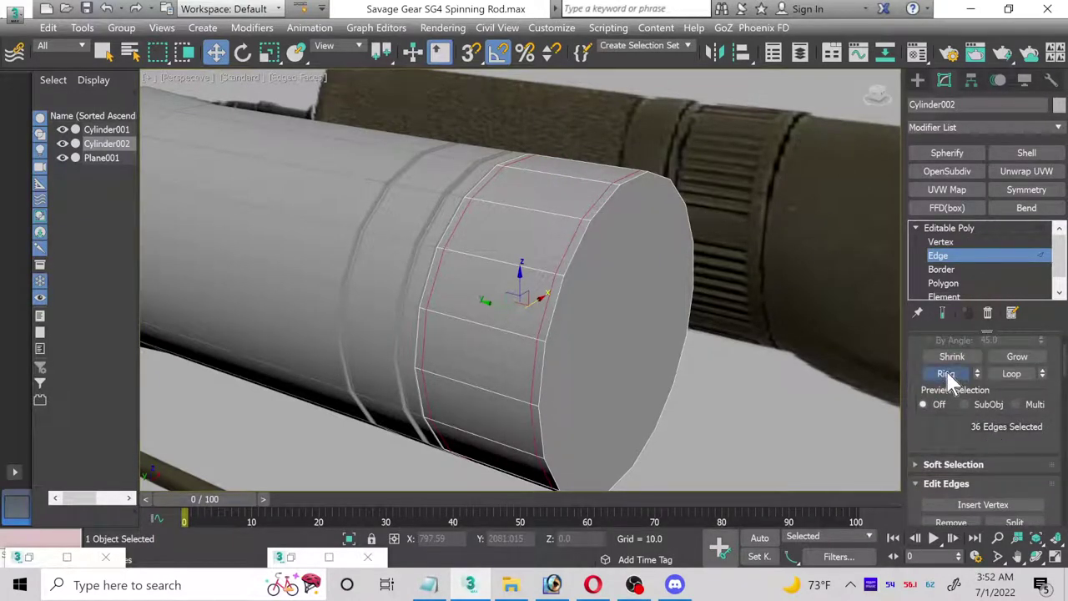
scroll(985, 417, down, 3)
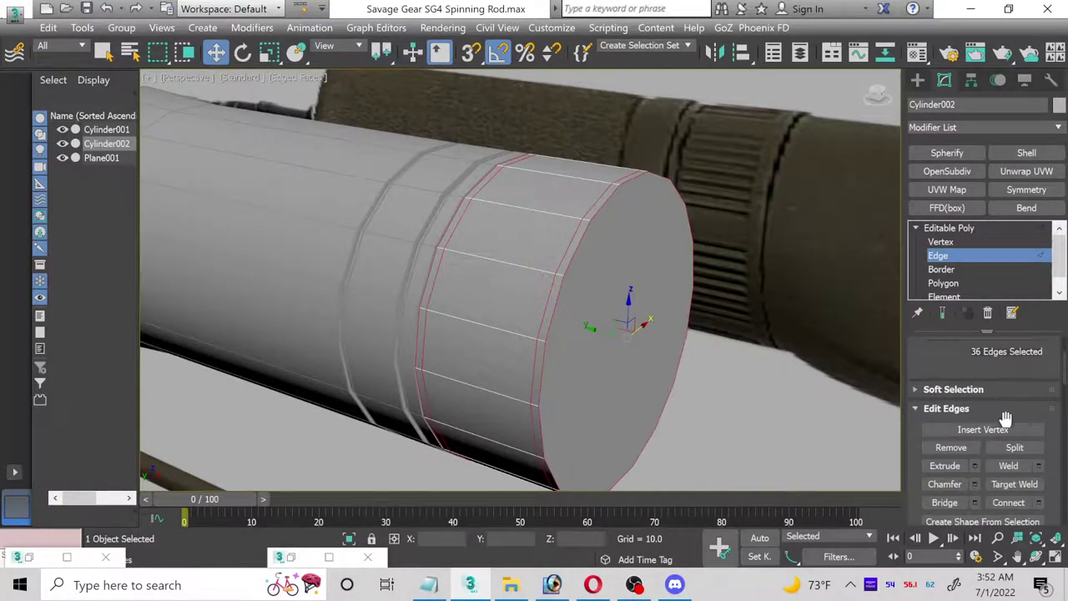
click(1039, 504)
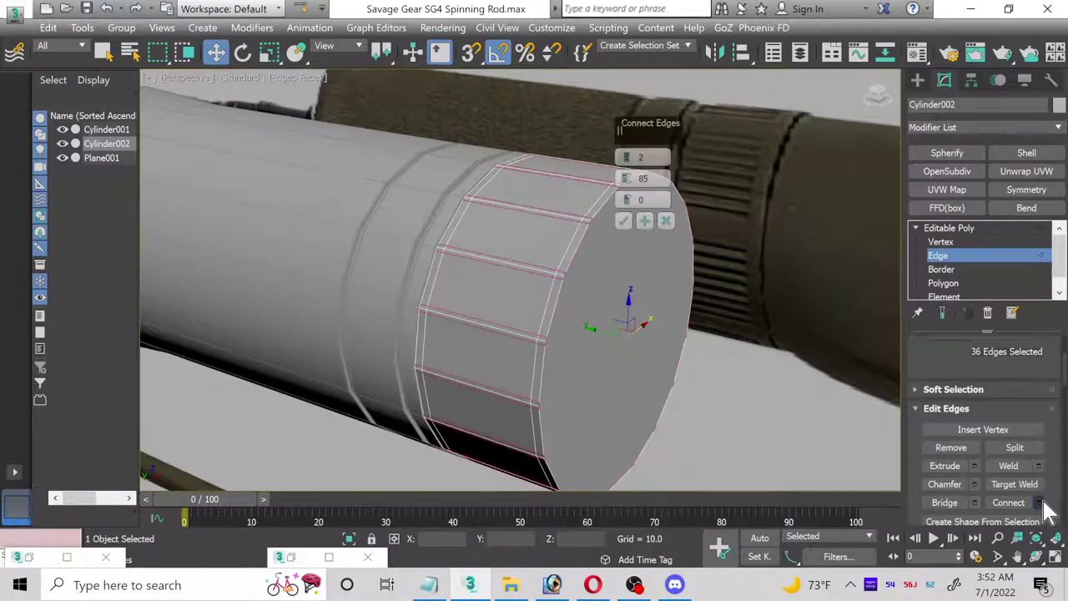
click(626, 160)
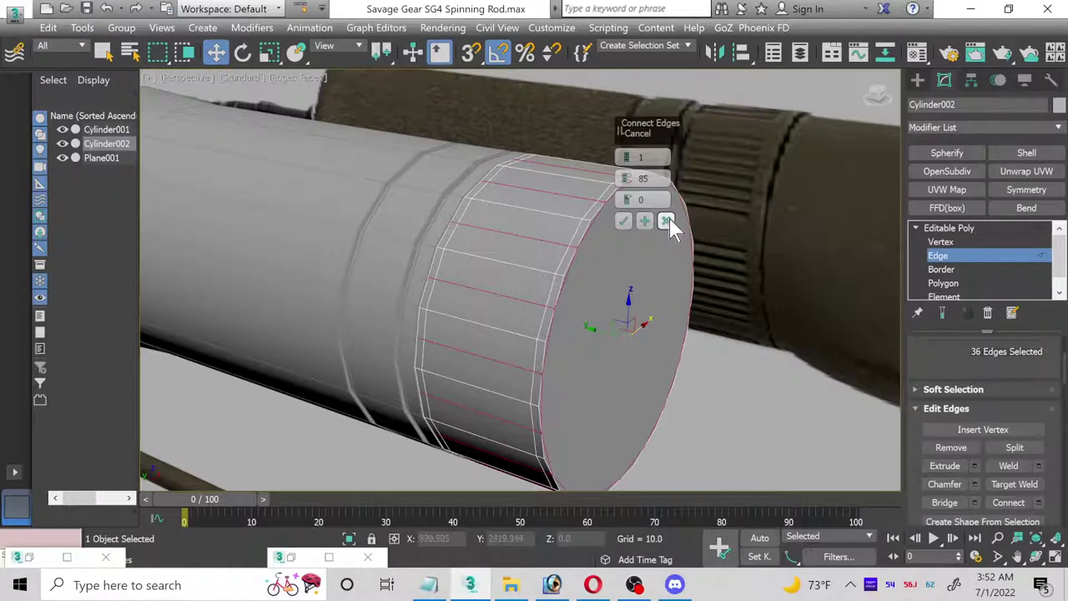
click(624, 220)
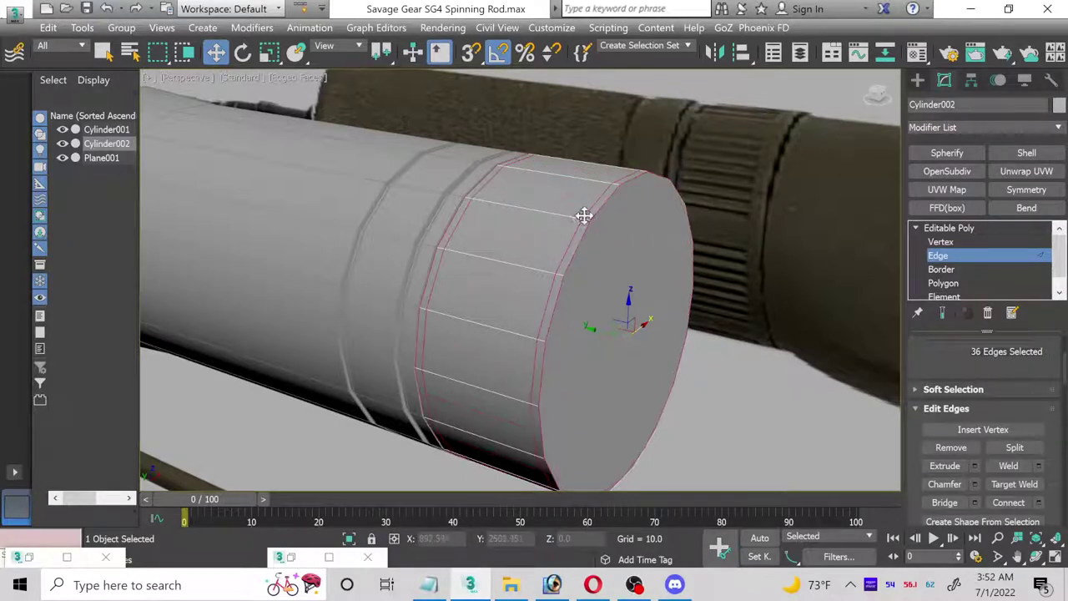
- Inset the end cap polygon of Cylinder002 to leave a narrow rim around it
click(947, 283)
click(632, 253)
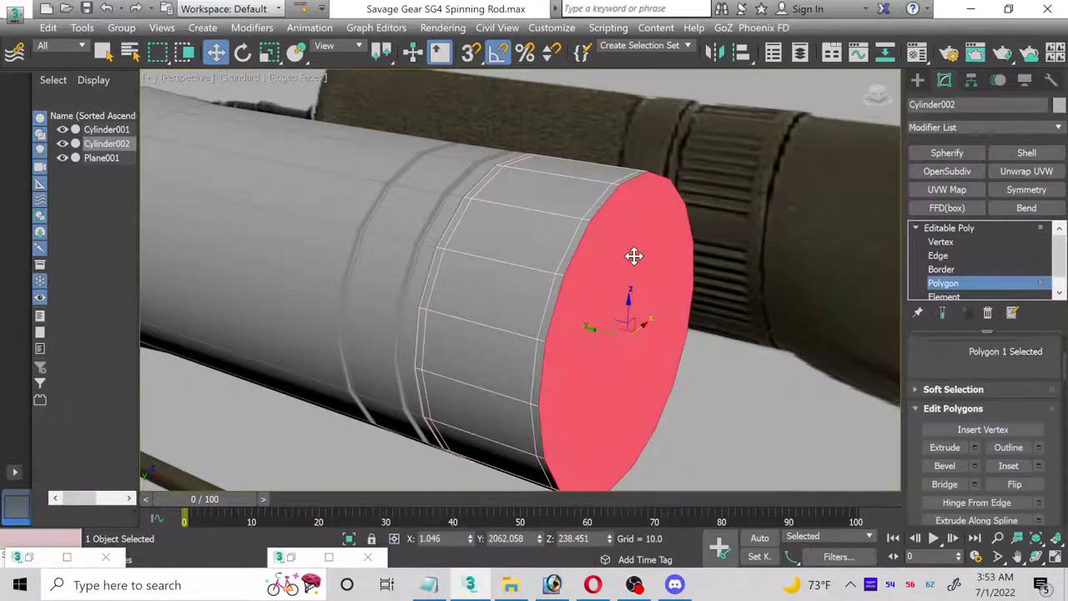
scroll(1019, 432, down, 1)
click(1038, 441)
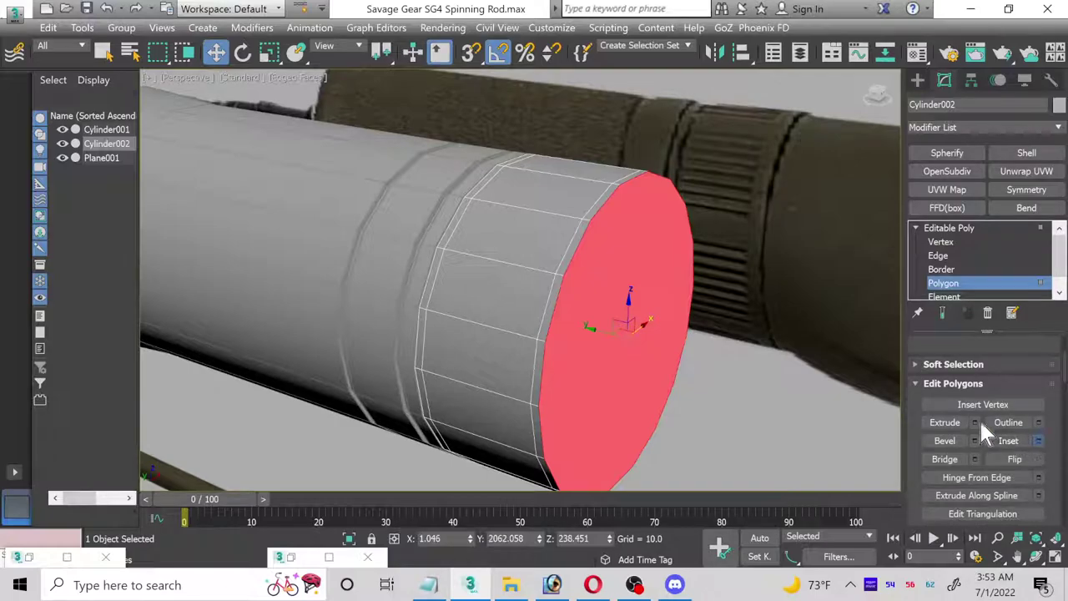
drag(629, 178, 631, 117)
click(621, 200)
- Connect the two support edge loops near the band's ends with 2 evenly spaced lengthwise segments per face, using a pinch of 0
click(936, 256)
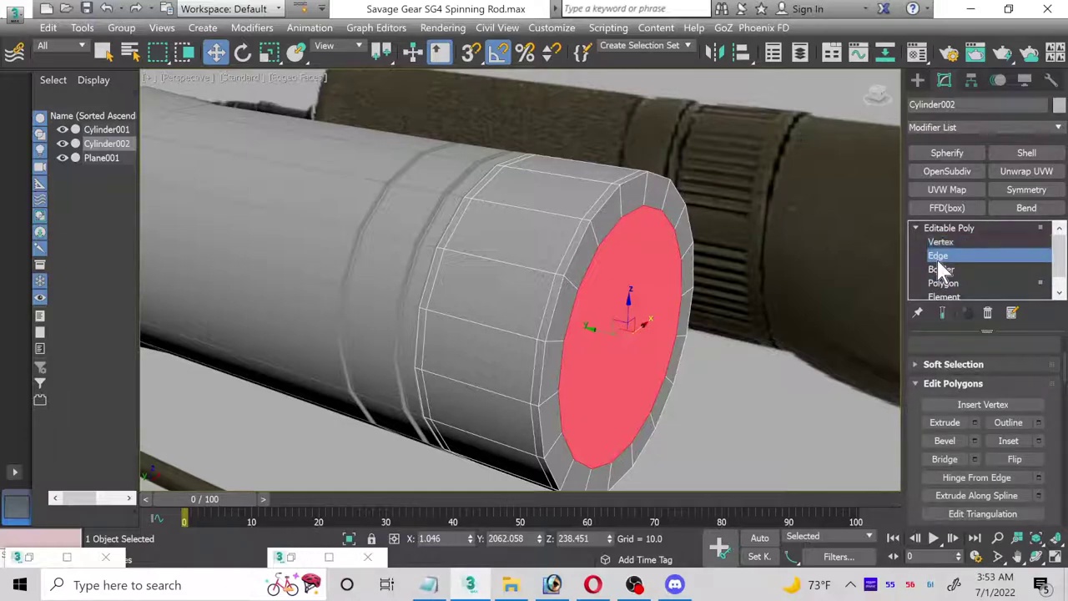
click(596, 199)
ctrl+click(494, 189)
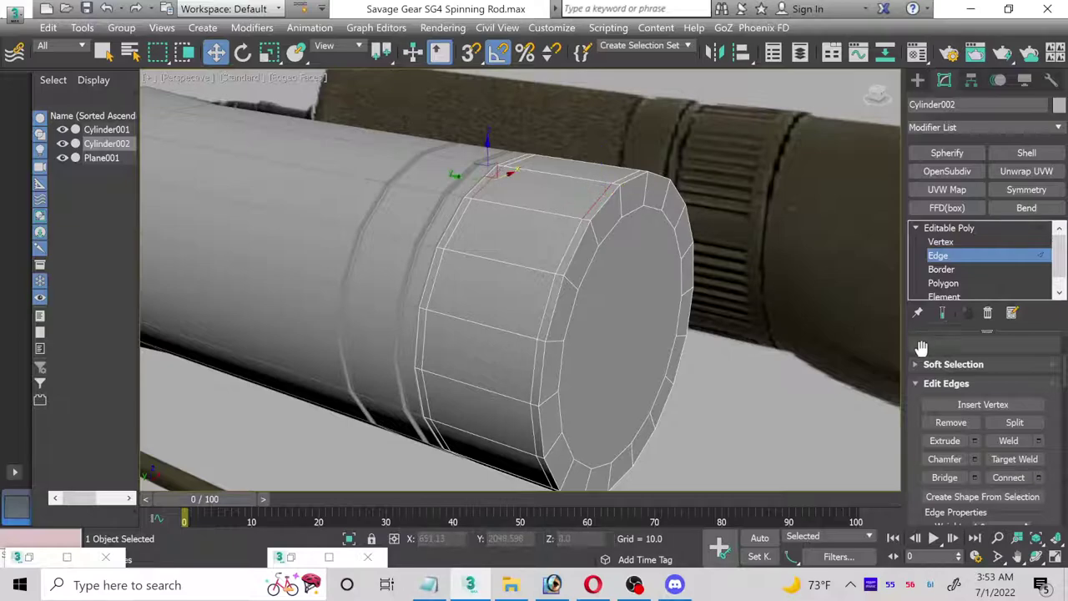
scroll(935, 348, up, 4)
click(1008, 361)
scroll(1014, 418, down, 3)
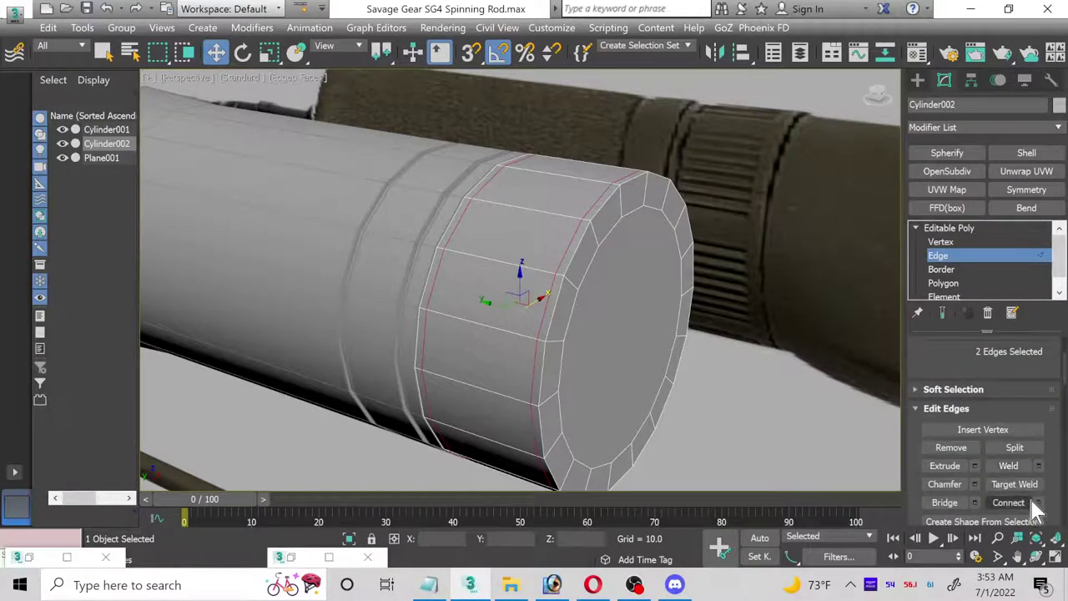
scroll(949, 376, up, 2)
scroll(1032, 410, down, 3)
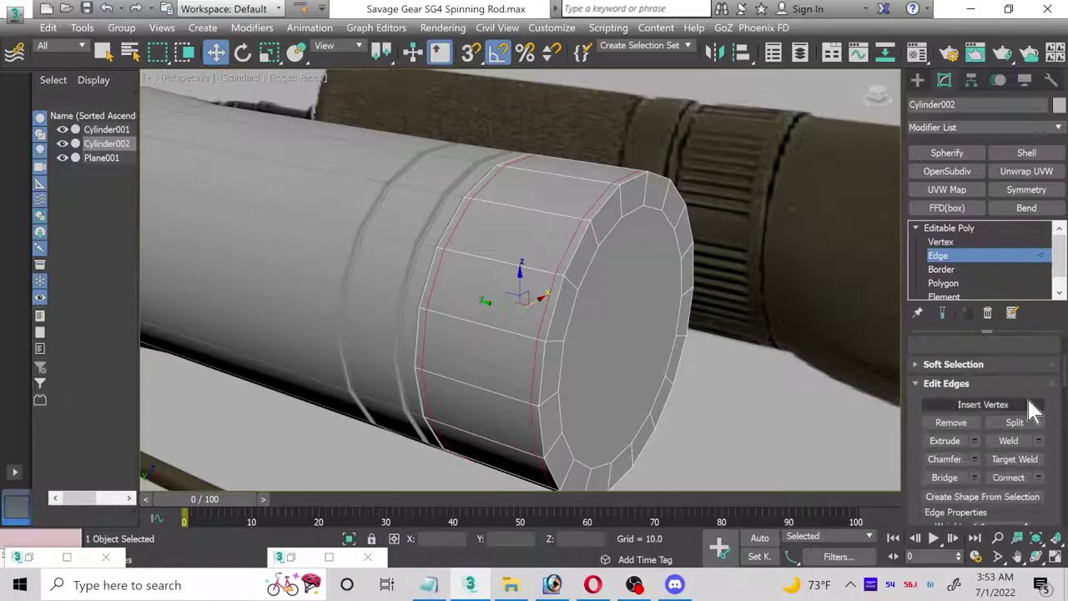
click(1038, 466)
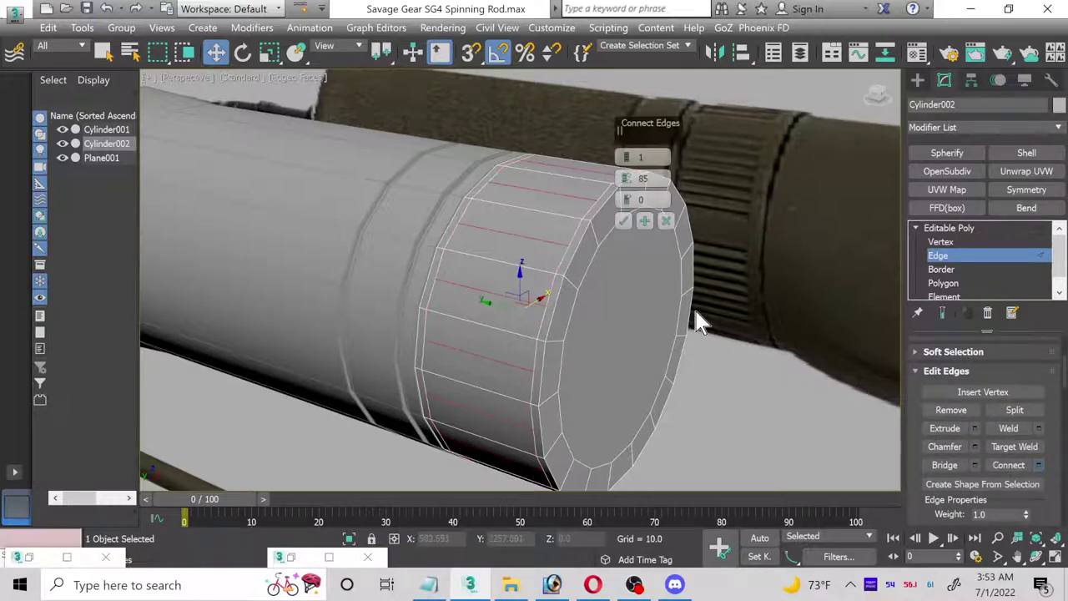
click(630, 157)
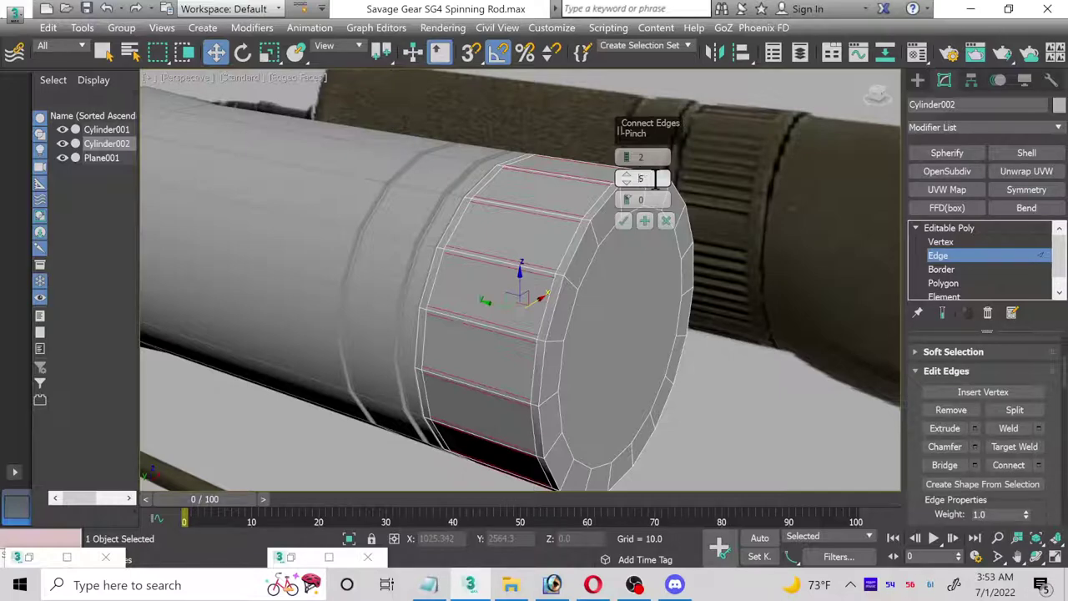
drag(630, 177, 628, 175)
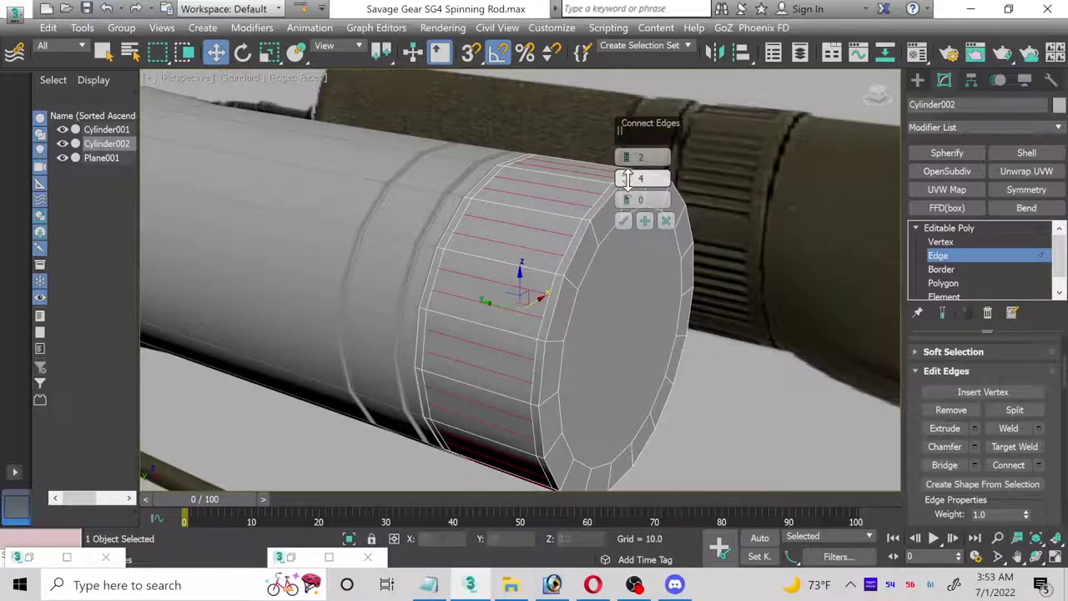
right_click(628, 178)
click(623, 220)
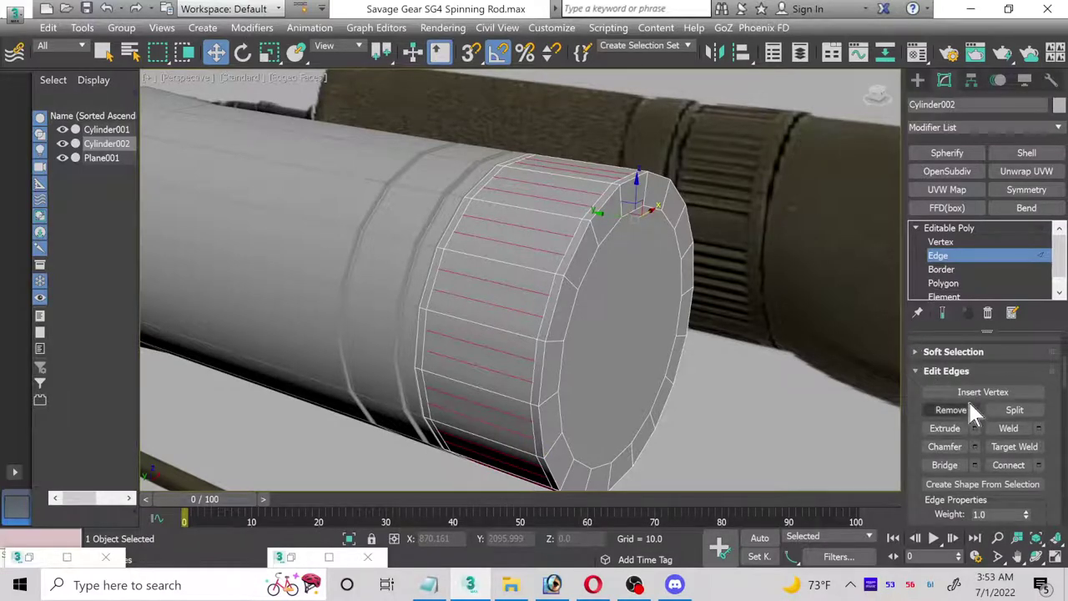
- Expand the selection to the full ring of lengthwise edges between the band's two support loops
click(974, 429)
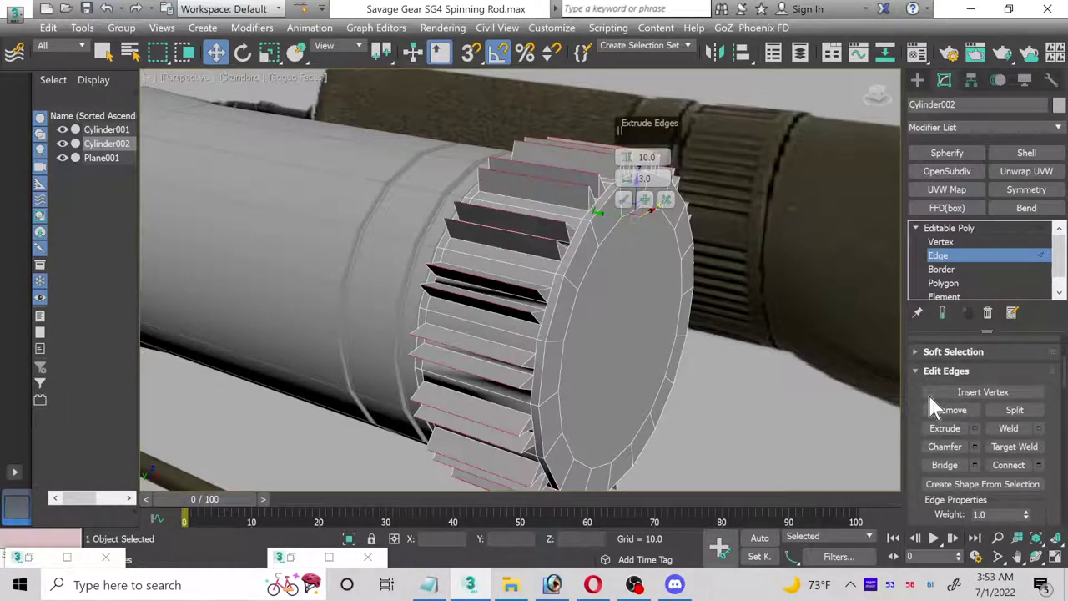
click(666, 200)
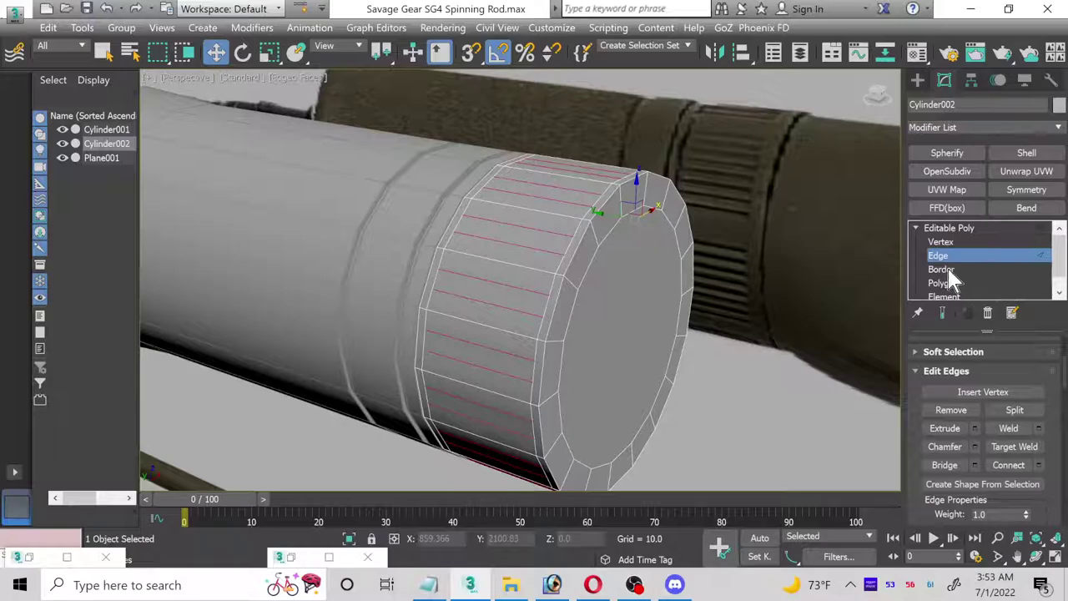
scroll(943, 351, up, 3)
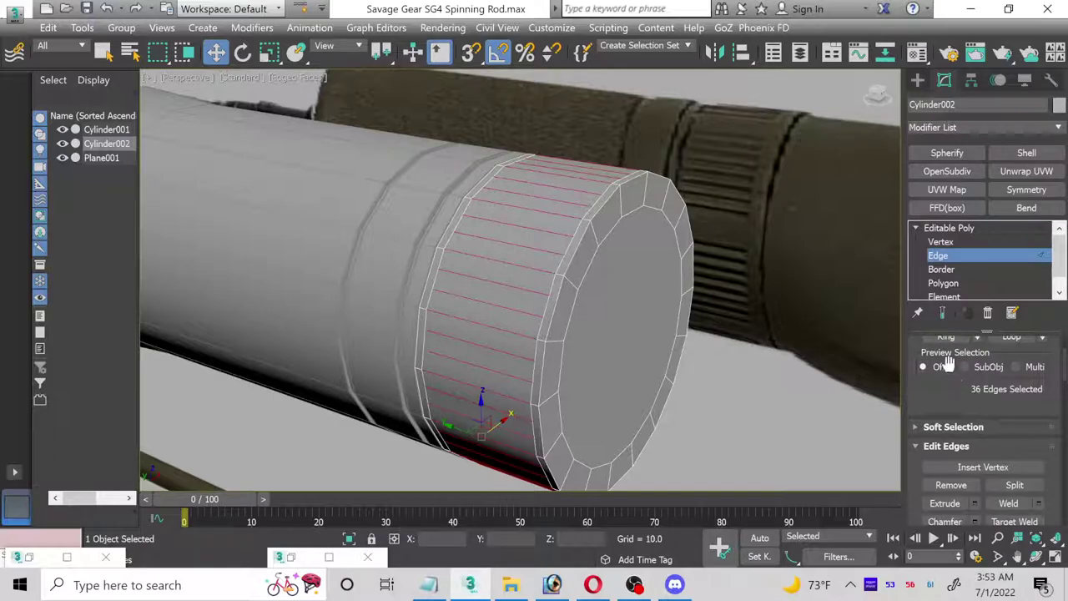
- Extrude the ring of side polygons between the band's two support loops by a small amount
click(944, 283)
click(584, 233)
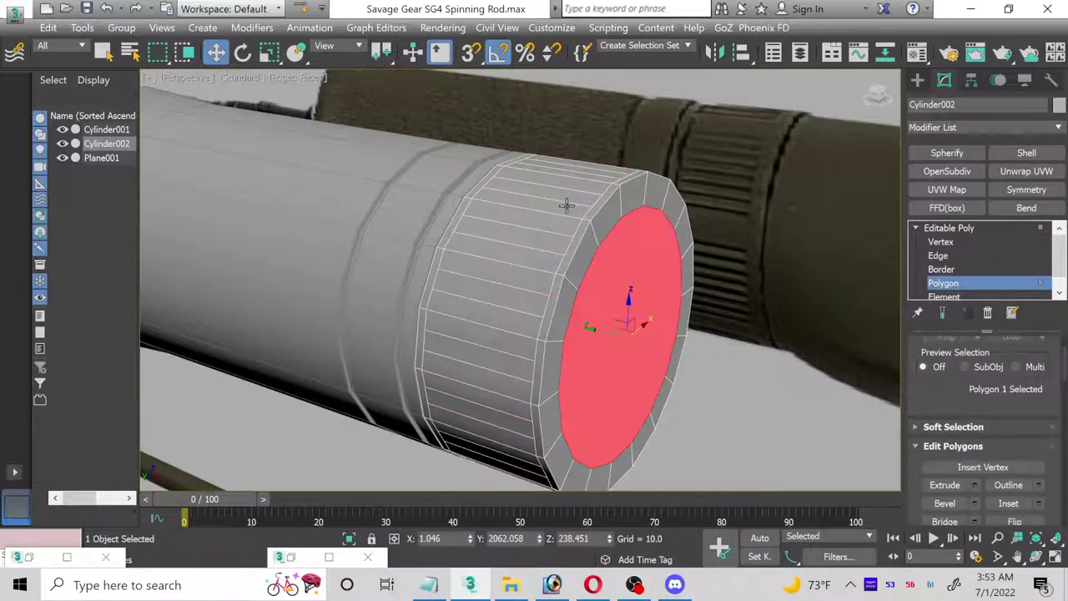
click(549, 193)
shift+click(540, 206)
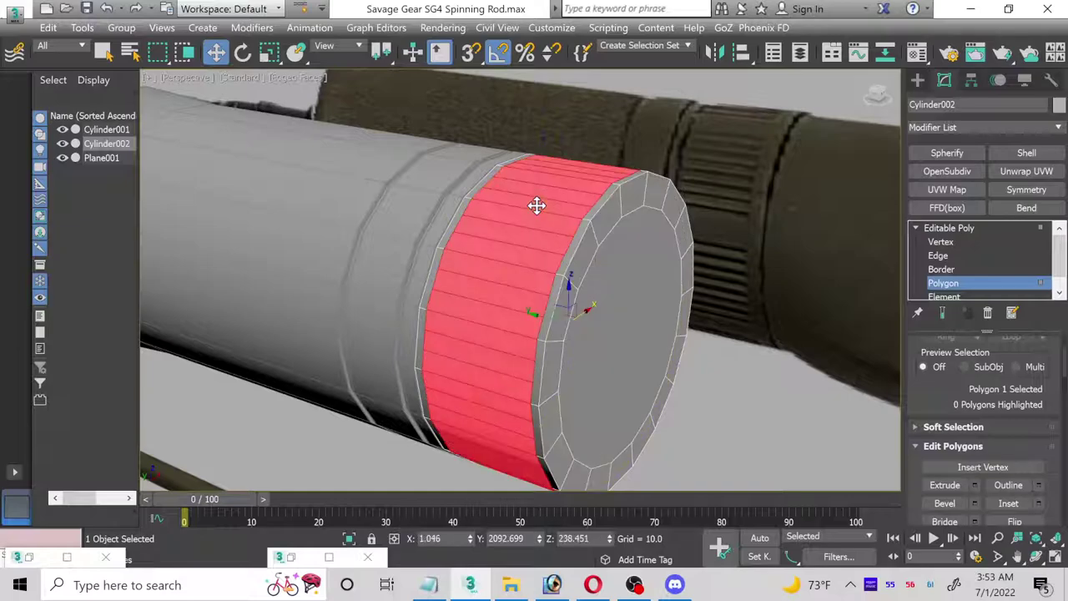
click(974, 485)
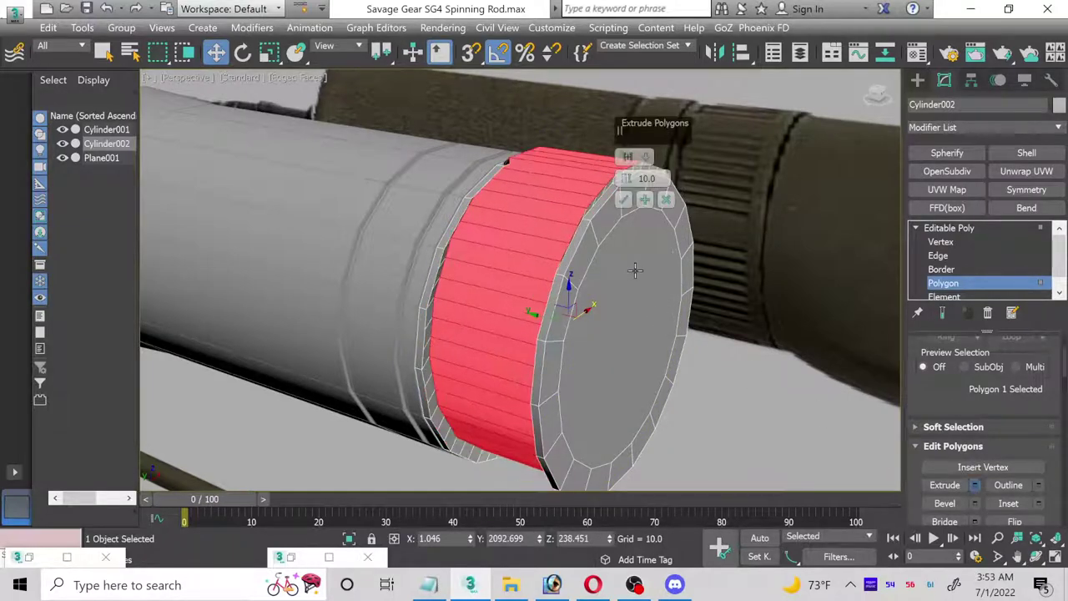
drag(626, 177, 637, 234)
click(625, 201)
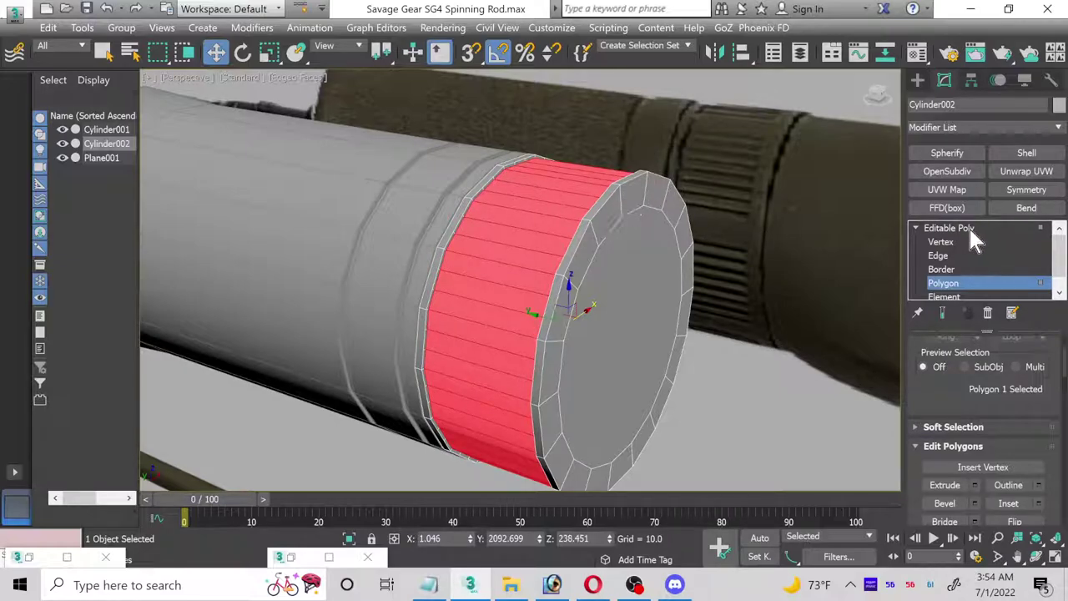
- Extrude all the lengthwise edges around the band slightly to form its fine ribs and grooves
ctrl+click(945, 252)
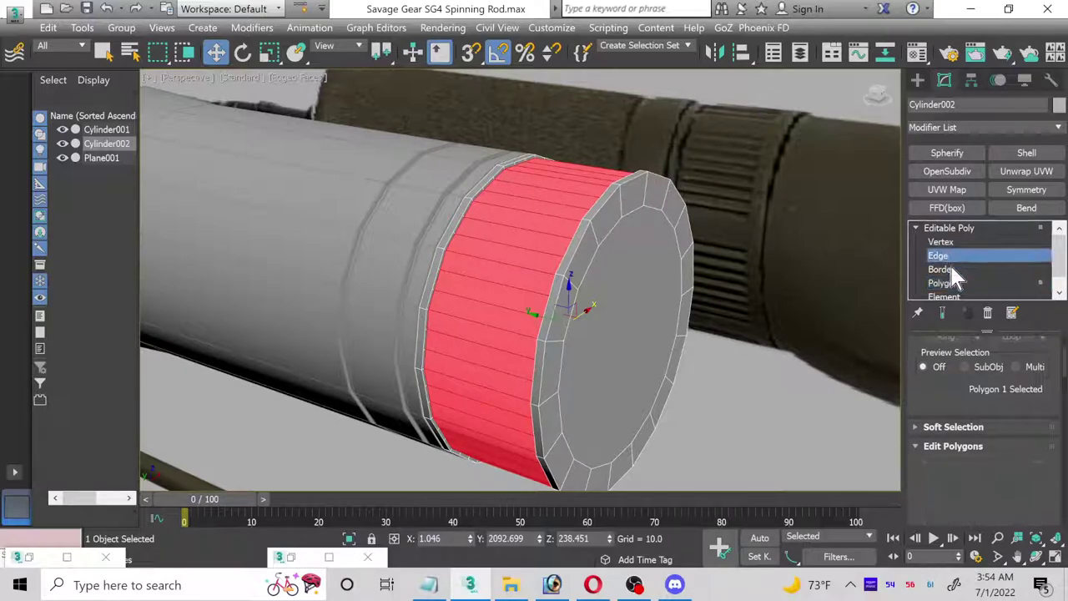
shift+click(968, 500)
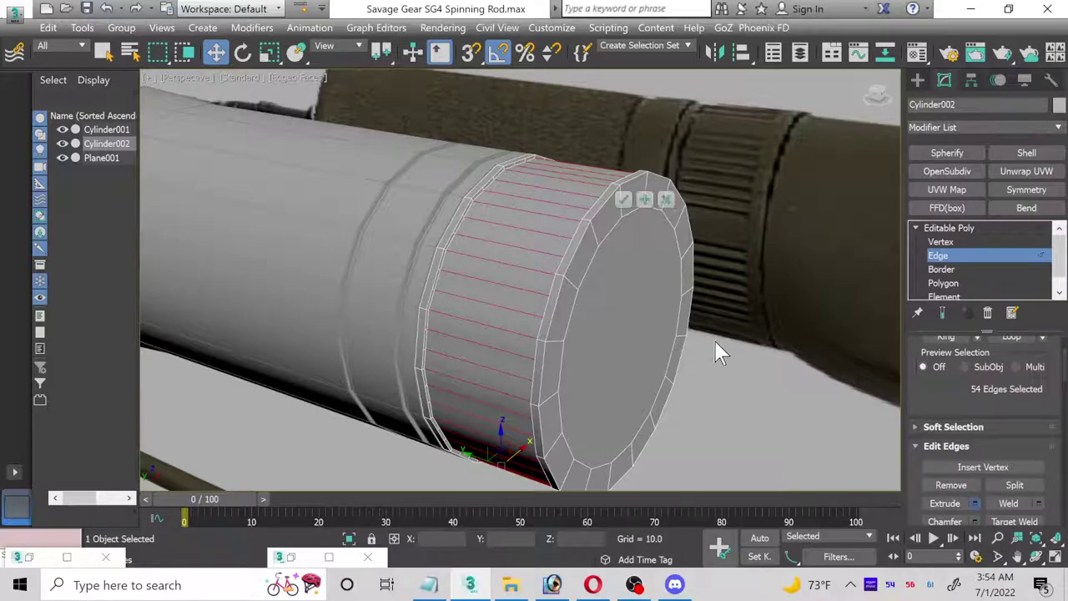
drag(626, 179, 649, 187)
click(633, 200)
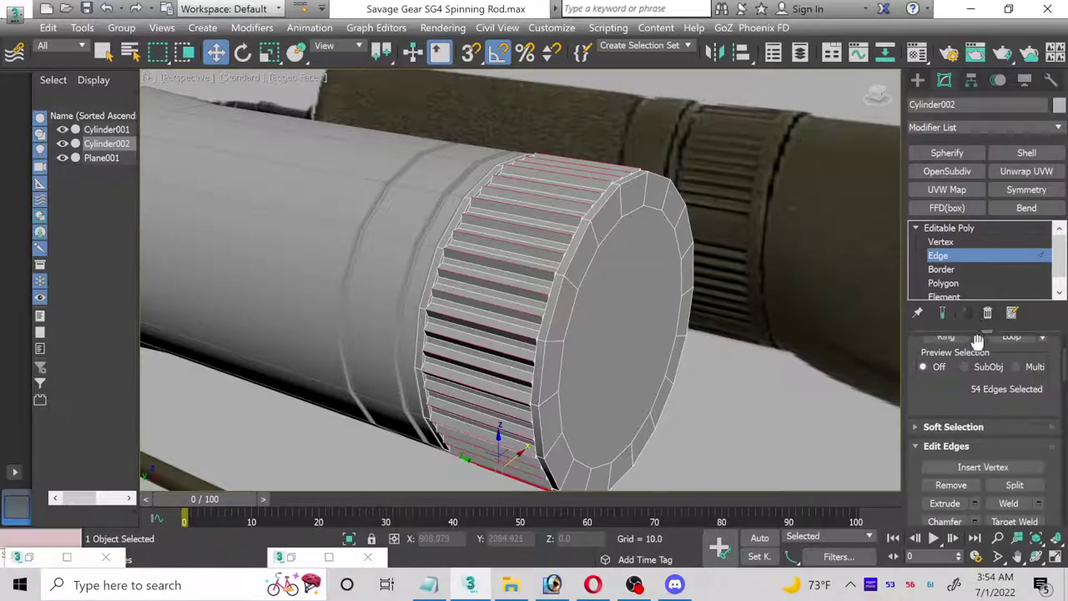
- Connect the band's selected lengthwise rib edges with 2 segments at pinch 91, adding support loops near both rib ends
scroll(981, 350, up, 1)
scroll(1006, 391, down, 2)
scroll(1019, 446, down, 2)
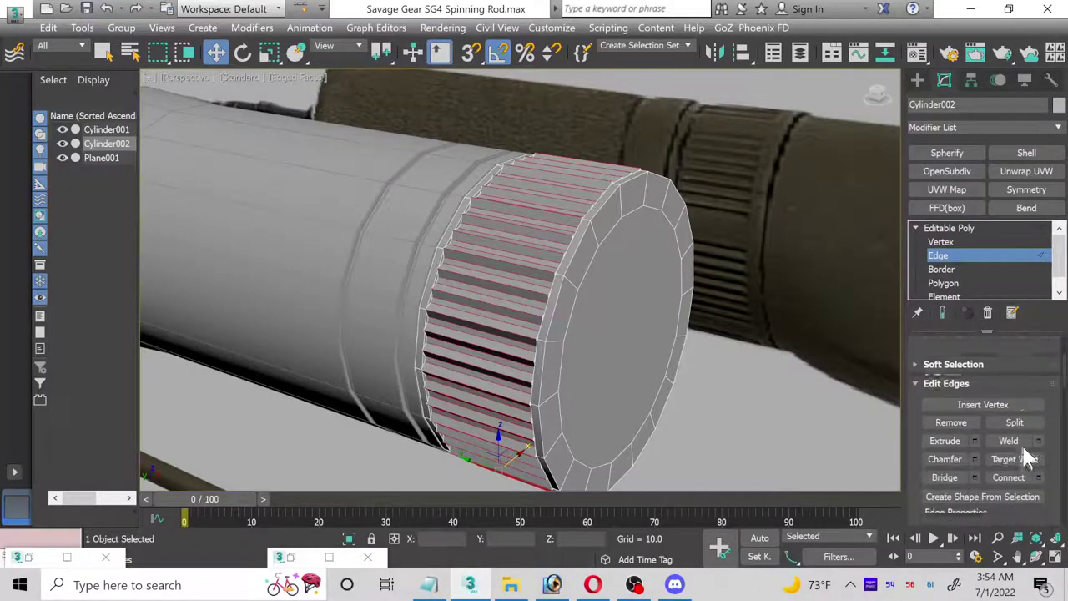
click(1039, 479)
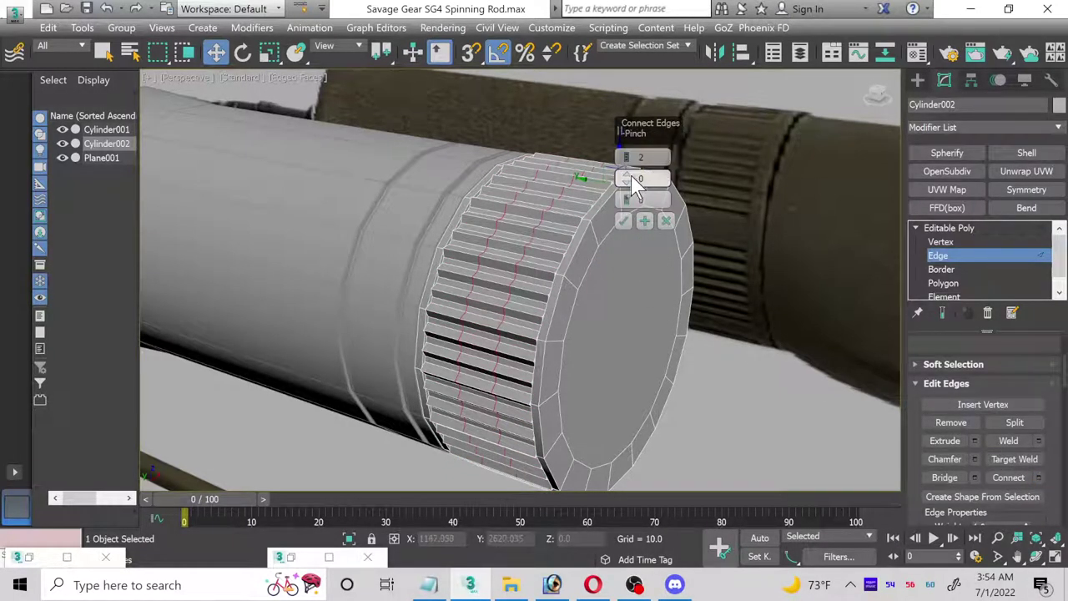
drag(626, 177, 607, 17)
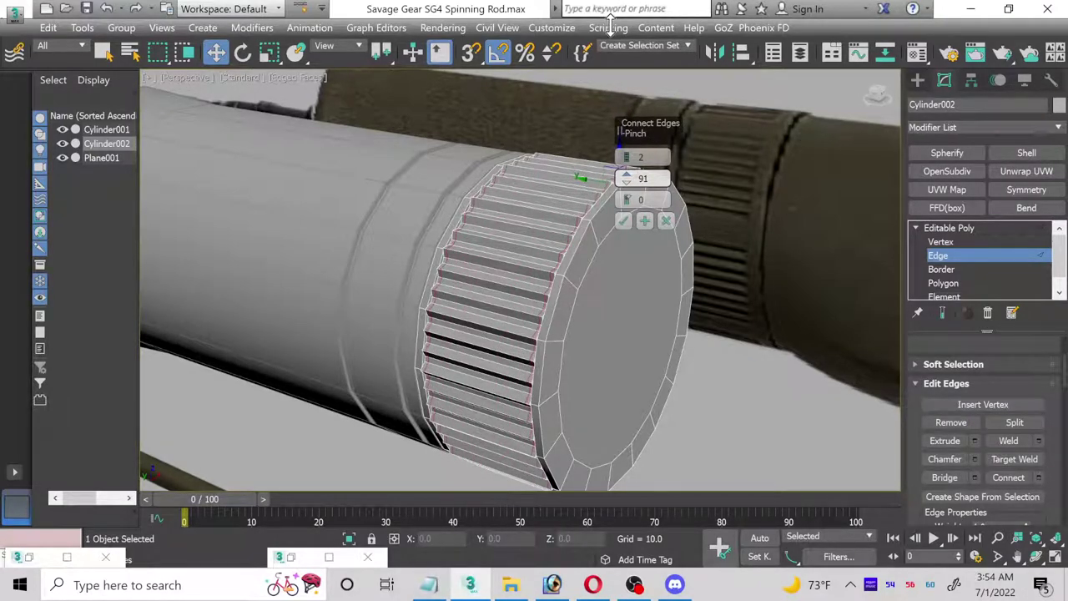
click(623, 221)
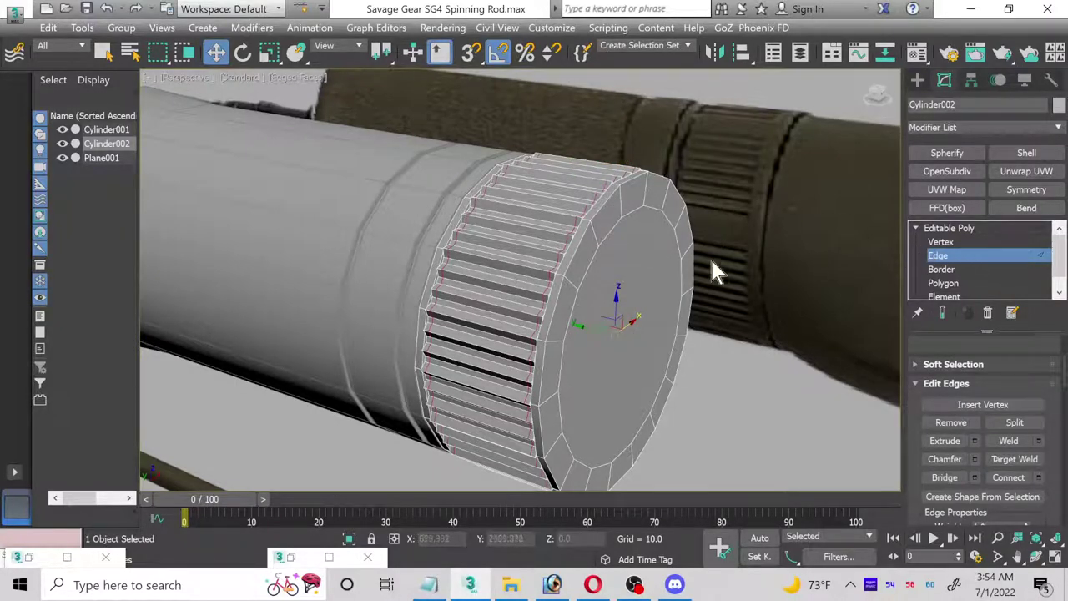
scroll(544, 232, up, 2)
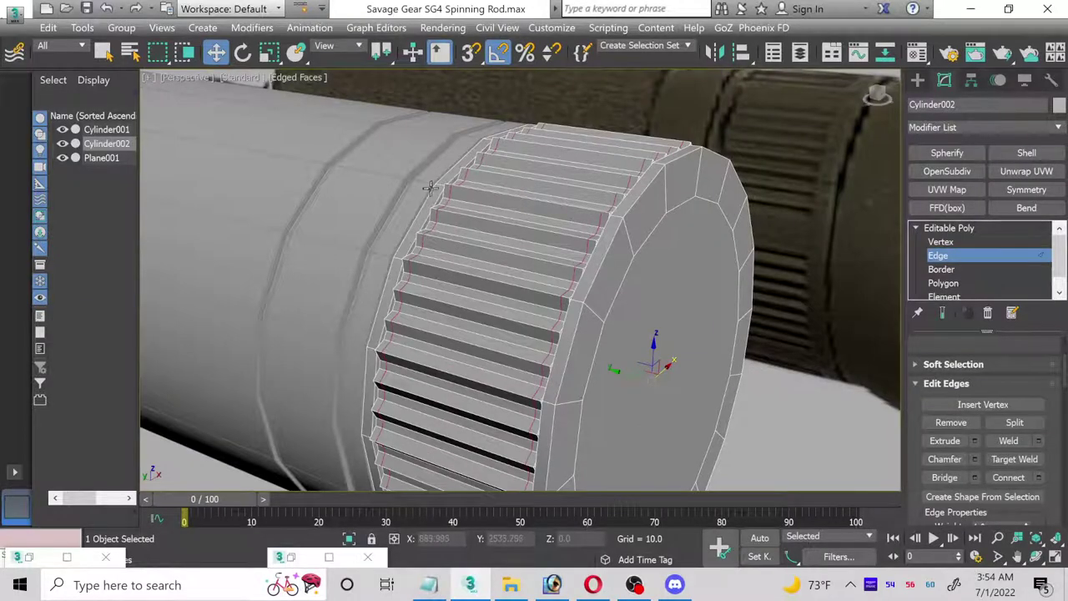
- Finish edge editing on the ribbed band Cylinder002 and isolate it from the other objects
click(937, 257)
click(348, 538)
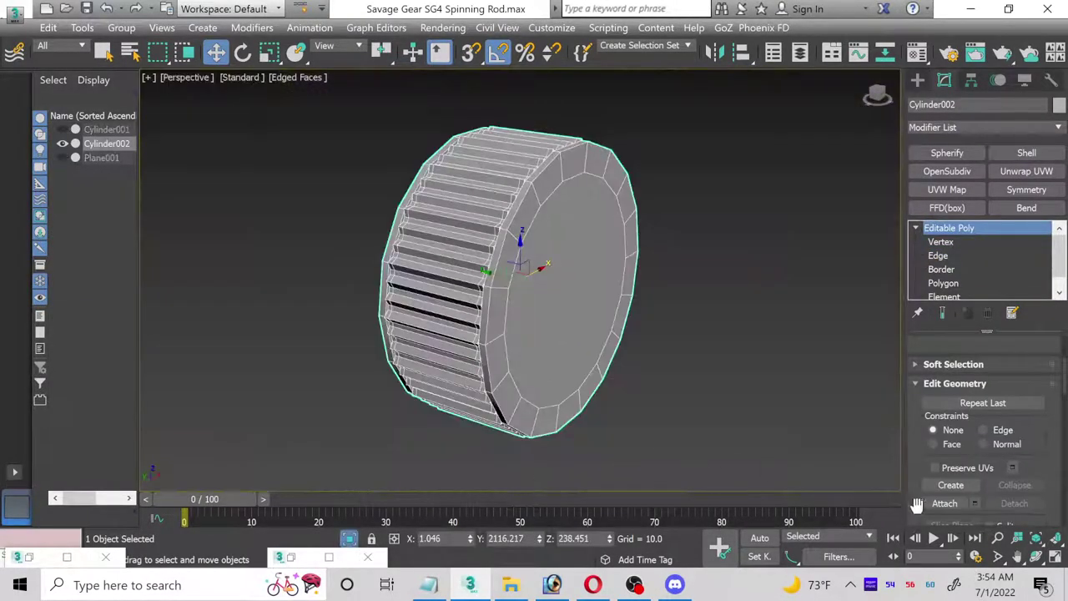
click(1035, 557)
drag(548, 330, 612, 321)
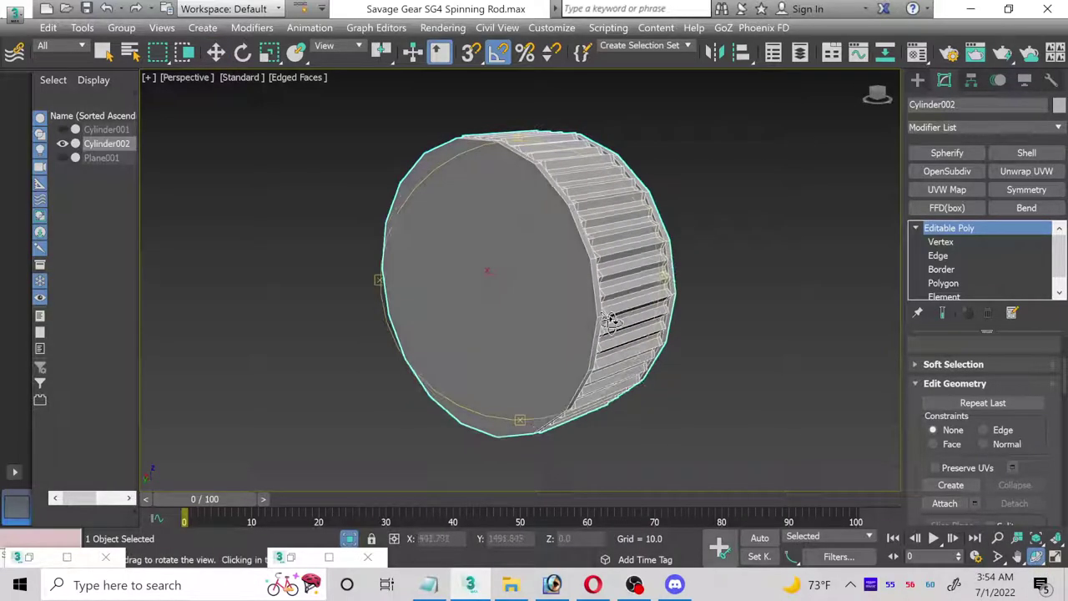
- Inset the band's grip-side end cap polygon twice by 14.64 to form two concentric rings
click(945, 283)
click(525, 250)
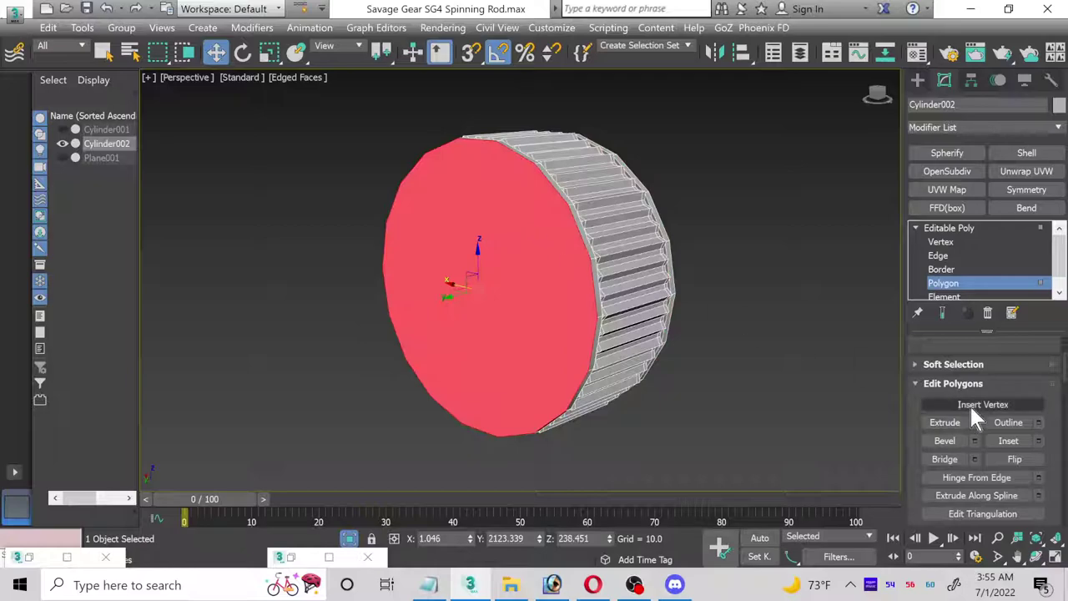
key(ctrl+i)
key(ctrl+i)
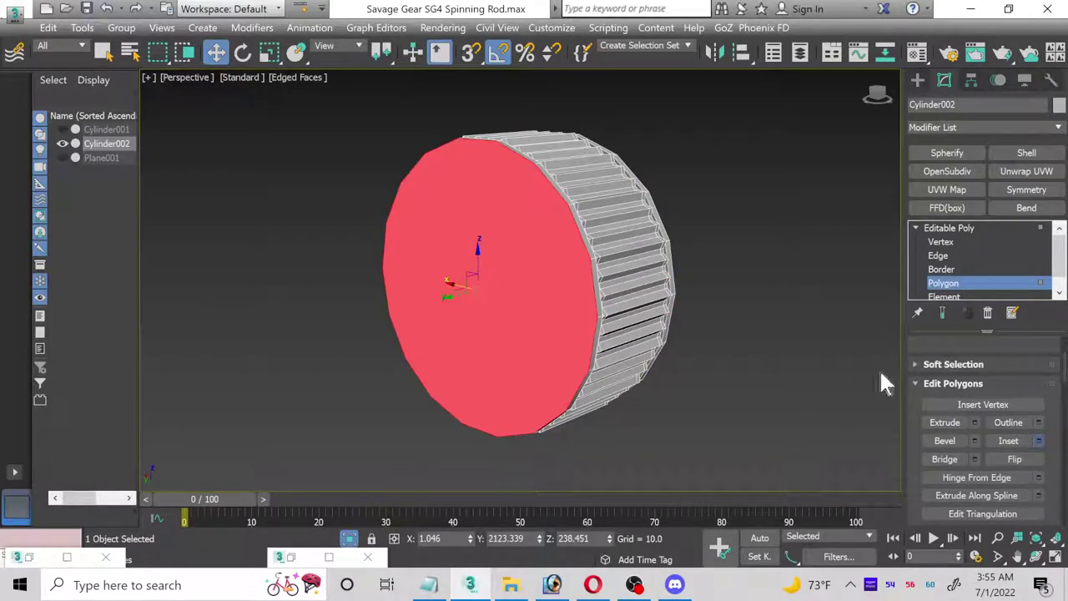
click(1038, 441)
click(644, 199)
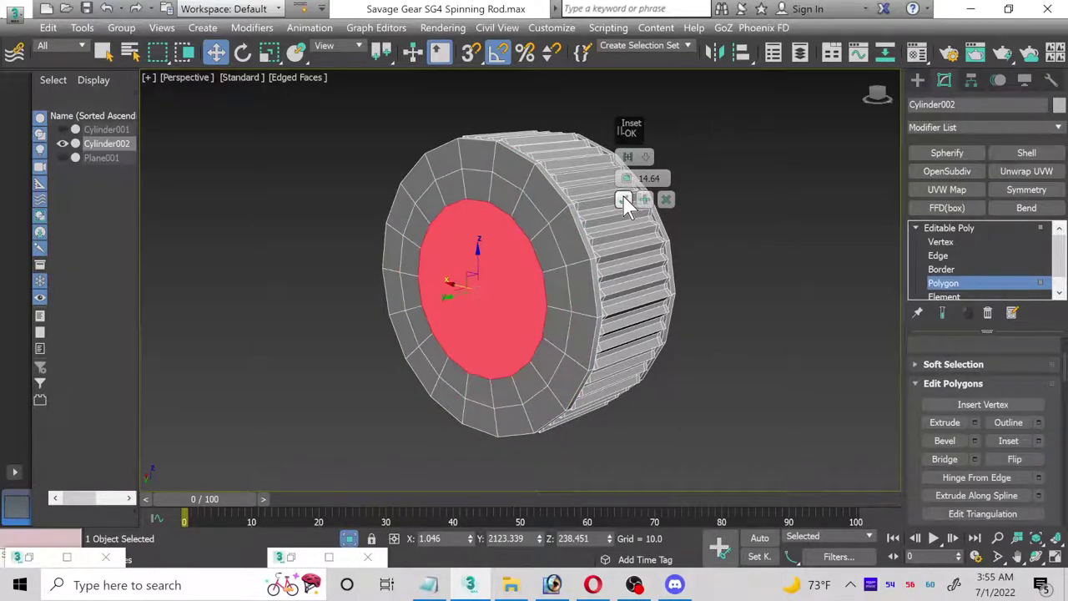
click(624, 201)
- Chamfer the outer rim edge loop of the grip-side cap by 0.636 with 3 segments
click(955, 254)
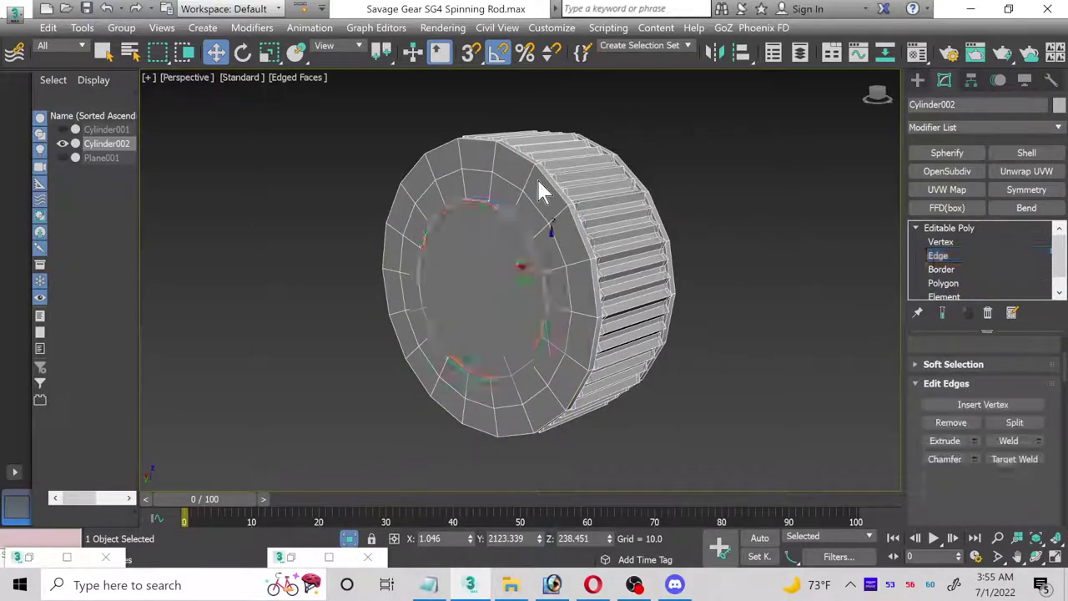
scroll(541, 185, up, 4)
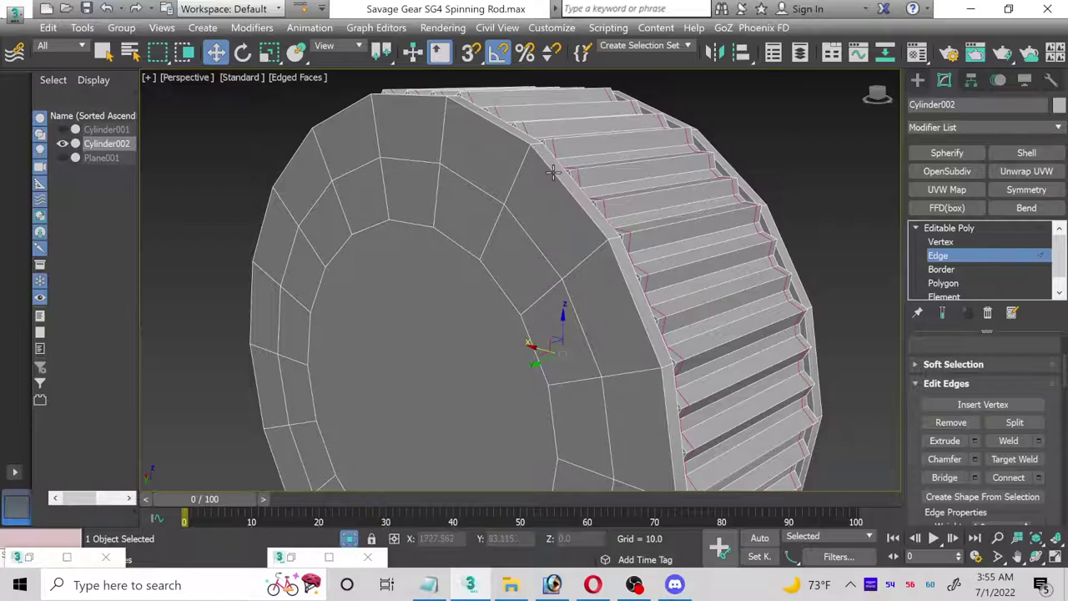
double_click(552, 171)
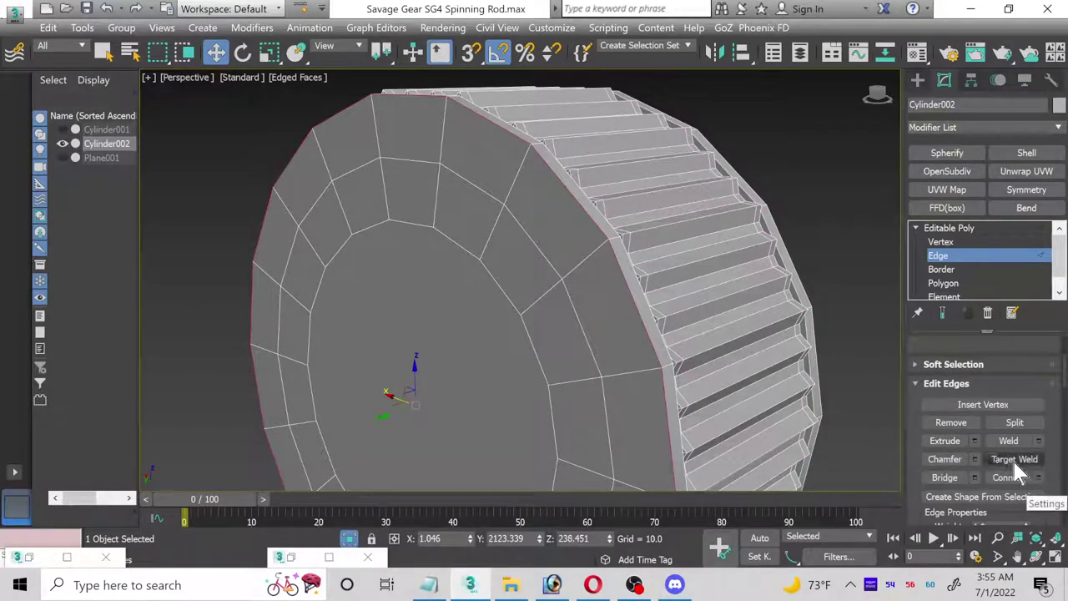
click(975, 459)
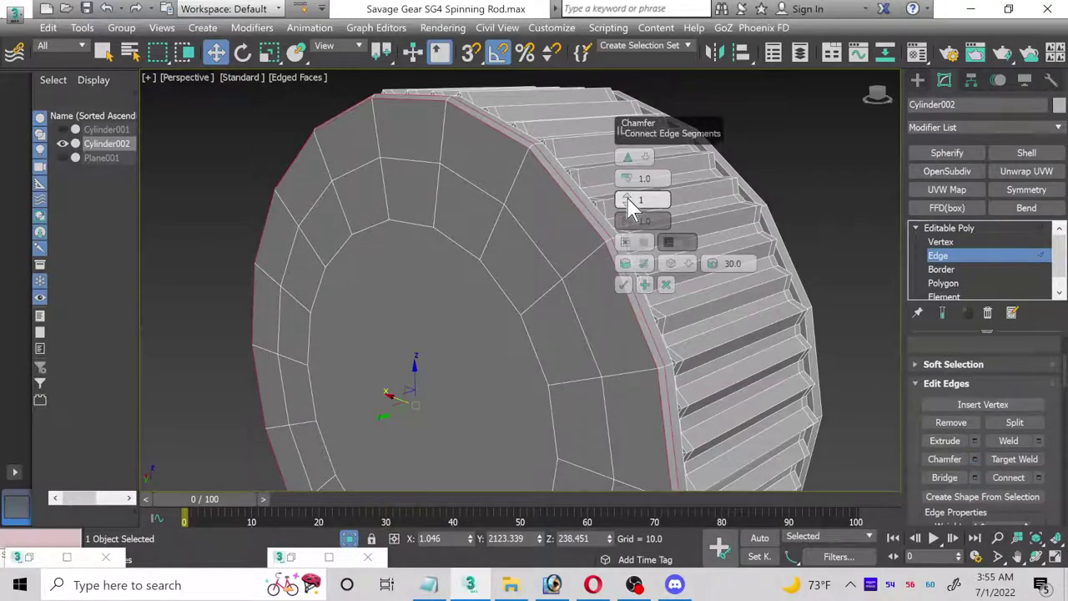
drag(627, 199, 629, 194)
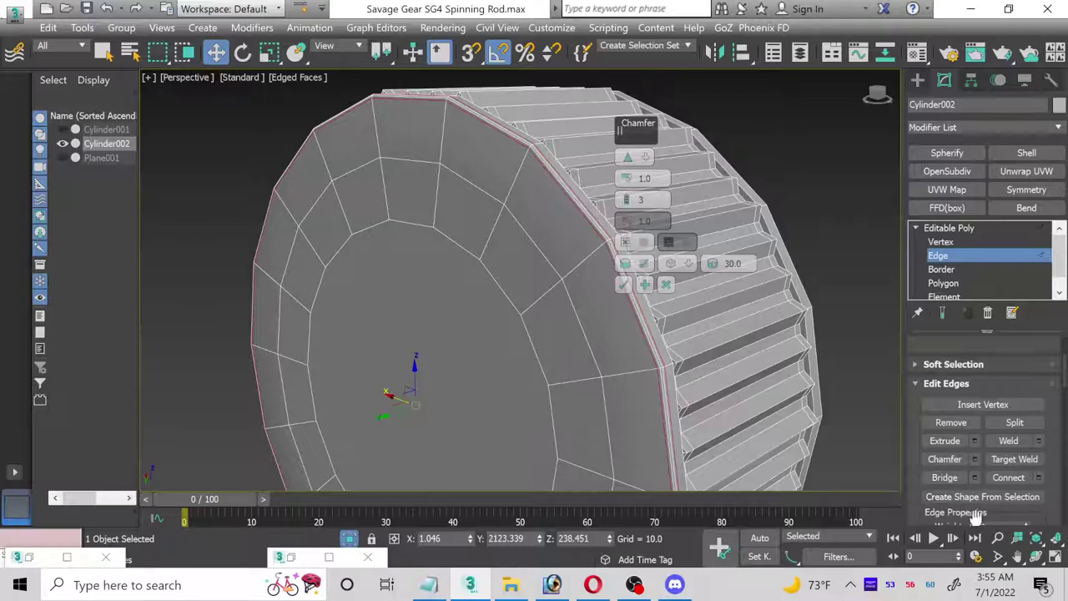
click(1036, 558)
drag(517, 283, 516, 188)
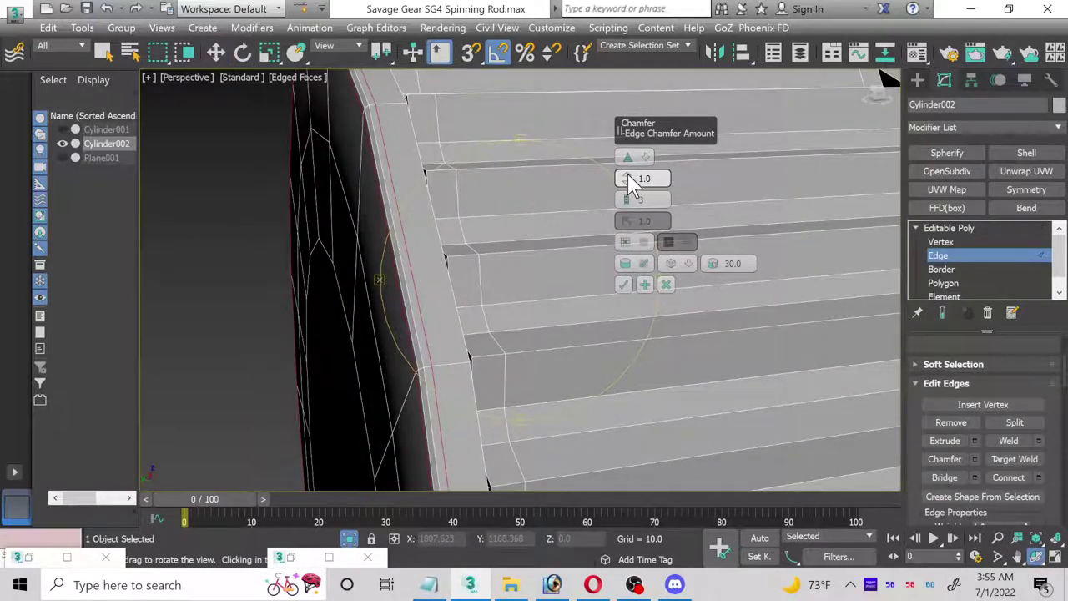
drag(628, 179, 624, 178)
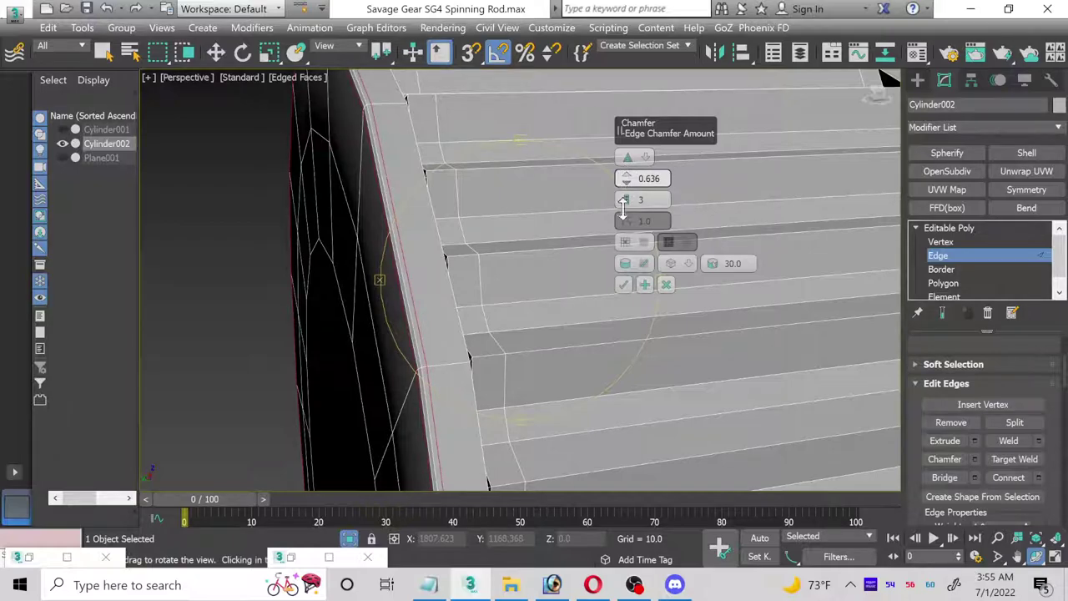
click(624, 285)
scroll(659, 283, down, 5)
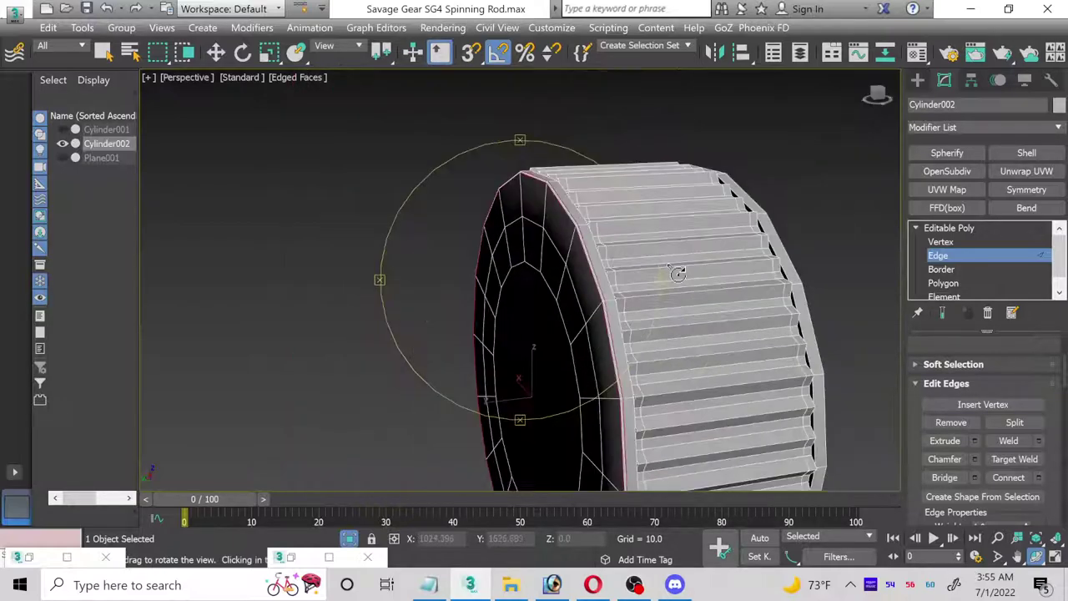
- Chamfer the outer rim edge loop of the band's opposite end cap with the same chamfer settings
mouse_move(544, 258)
alt+middle_down()
mouse_move(572, 256)
mouse_move(544, 258)
alt+middle_up()
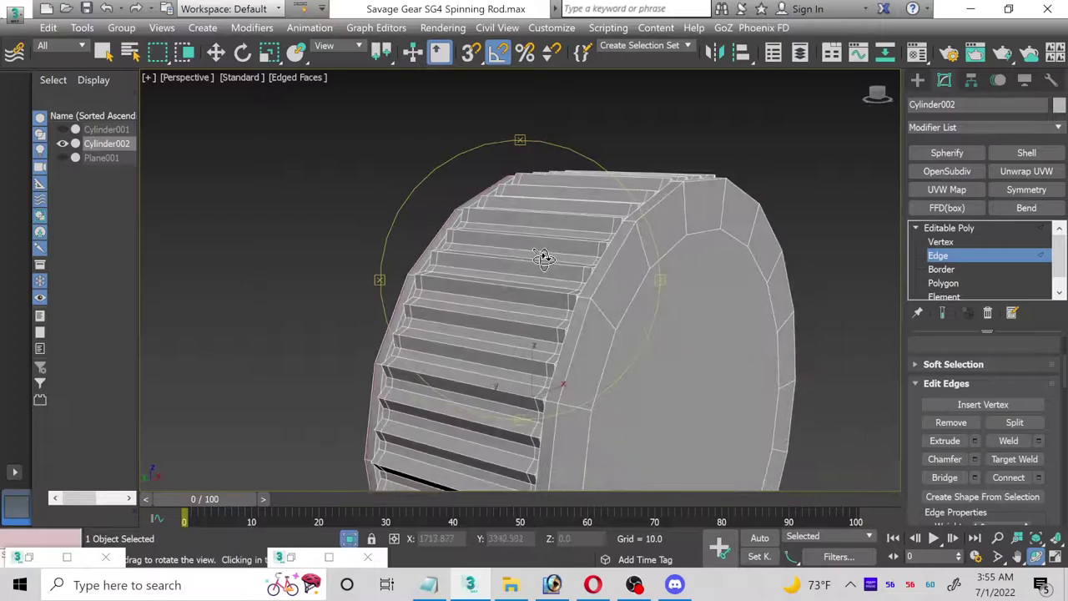
scroll(584, 259, up, 3)
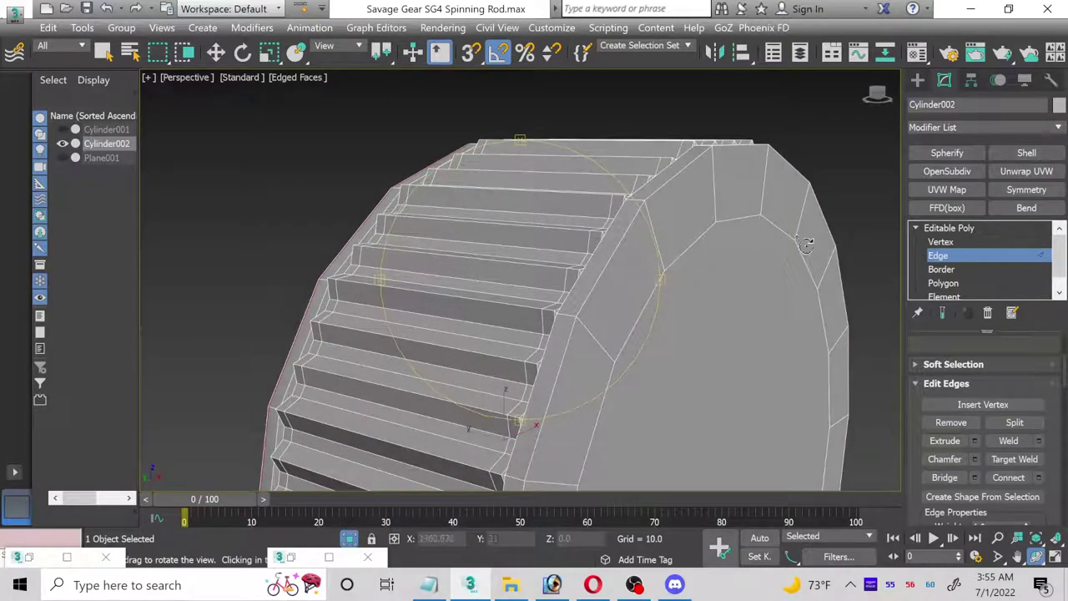
click(218, 53)
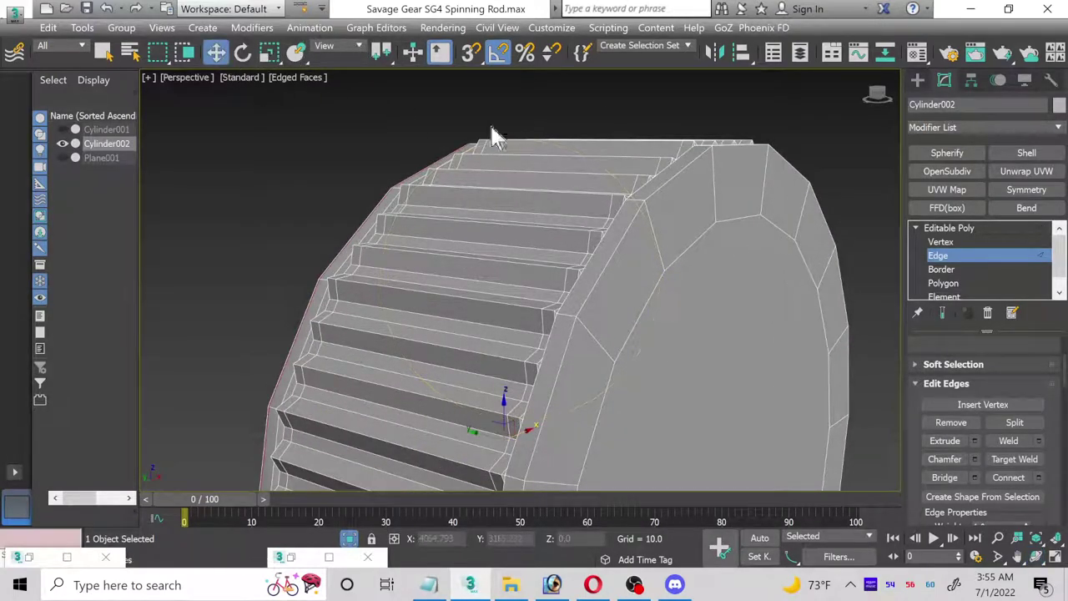
click(662, 184)
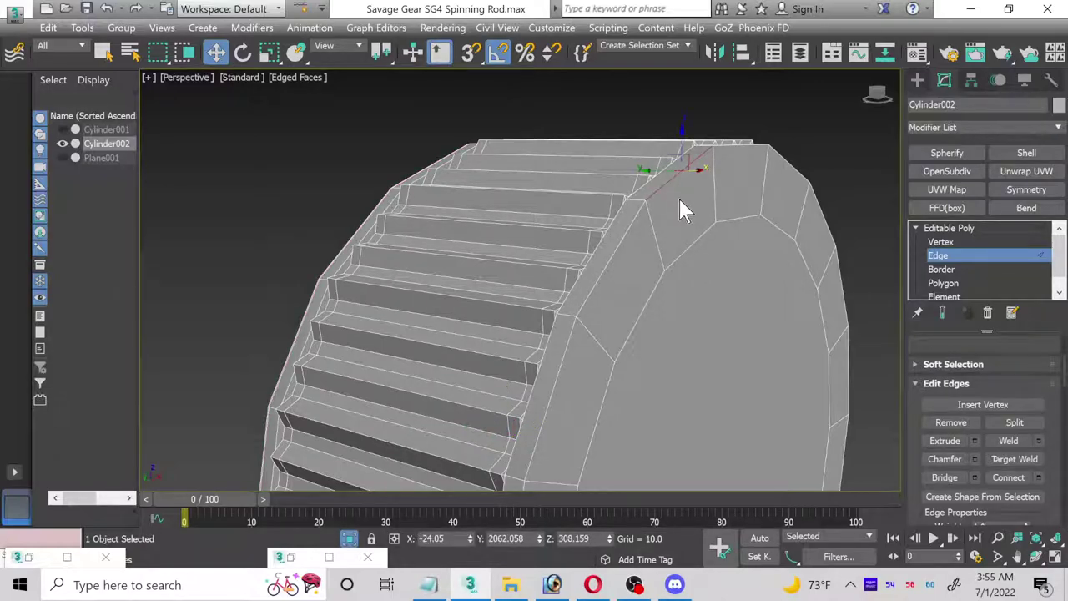
key(ctrl+z)
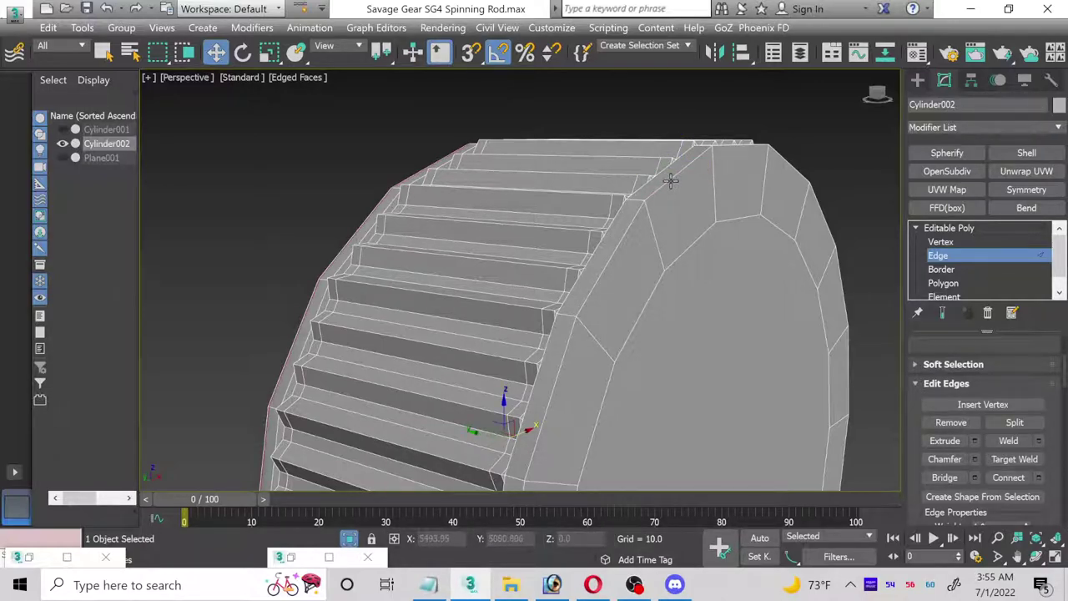
double_click(671, 180)
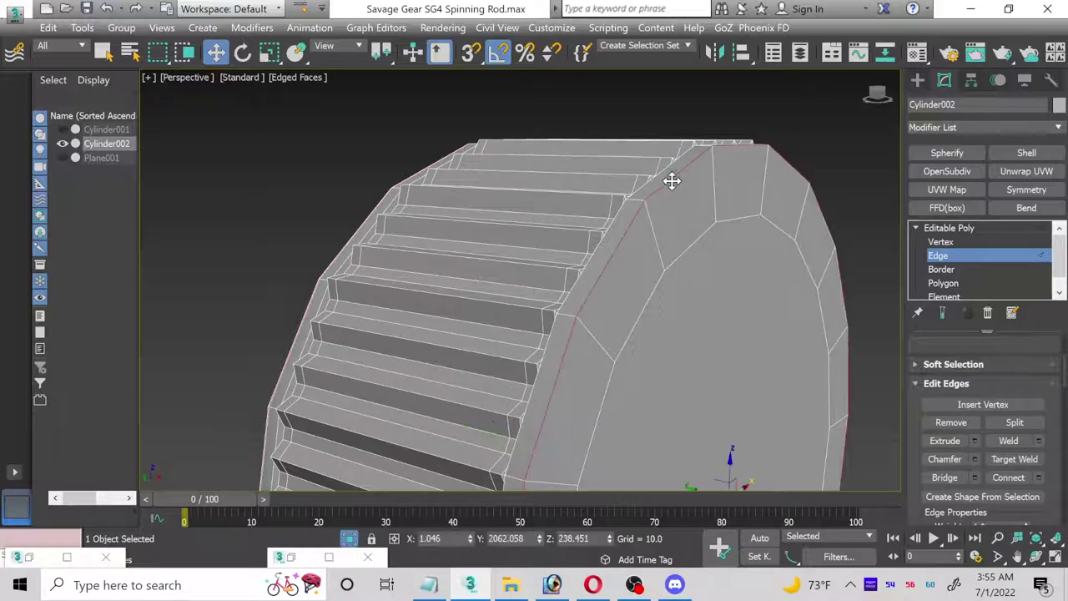
click(975, 459)
click(625, 284)
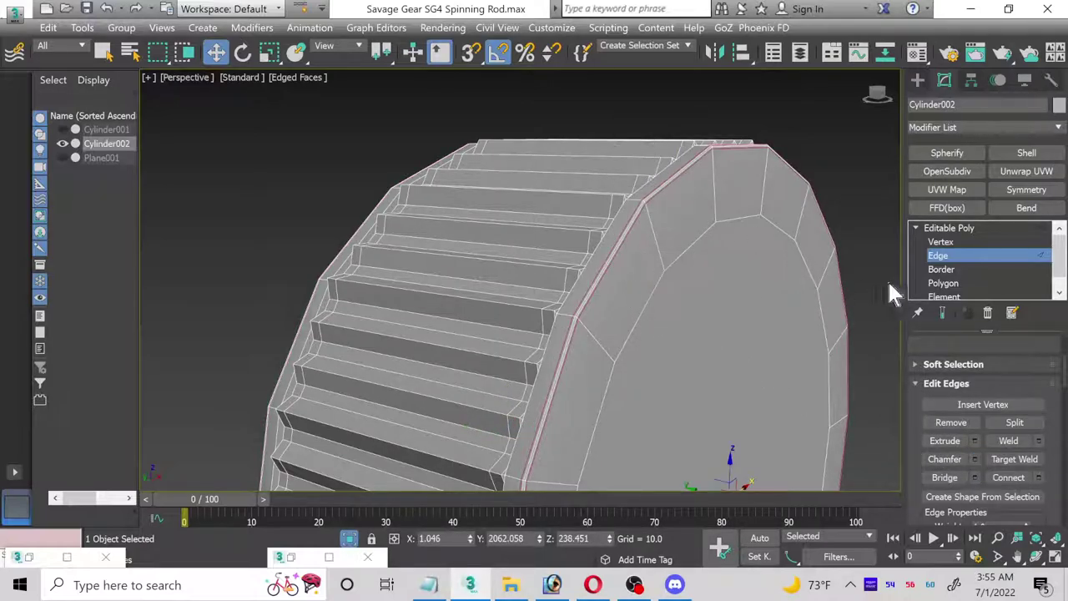
- Finish edge editing, deselect the band and end isolation to show the grip and reference plane again
click(956, 254)
click(843, 158)
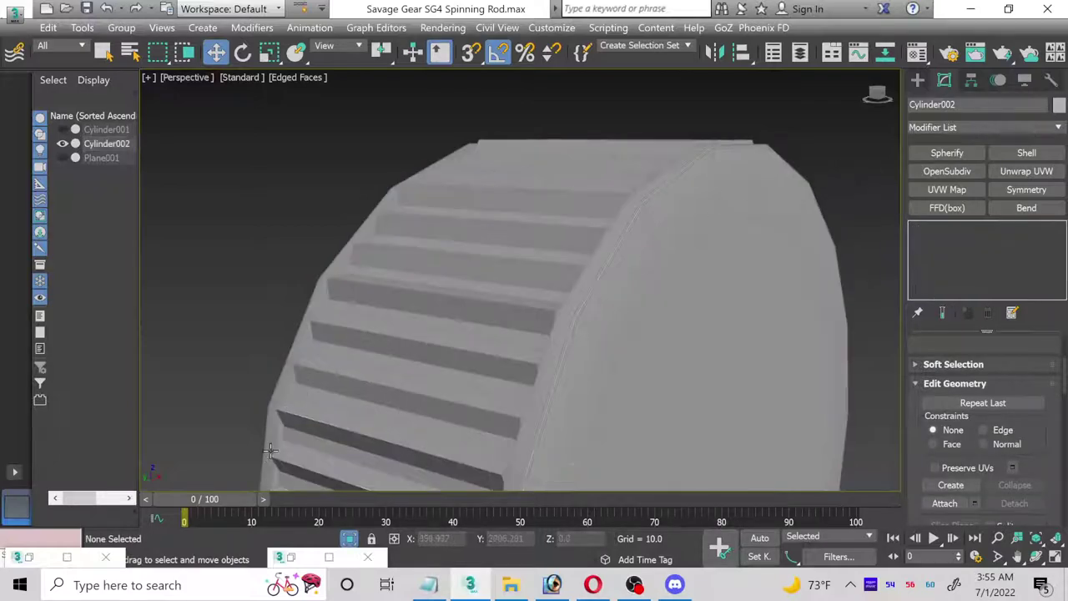
click(349, 538)
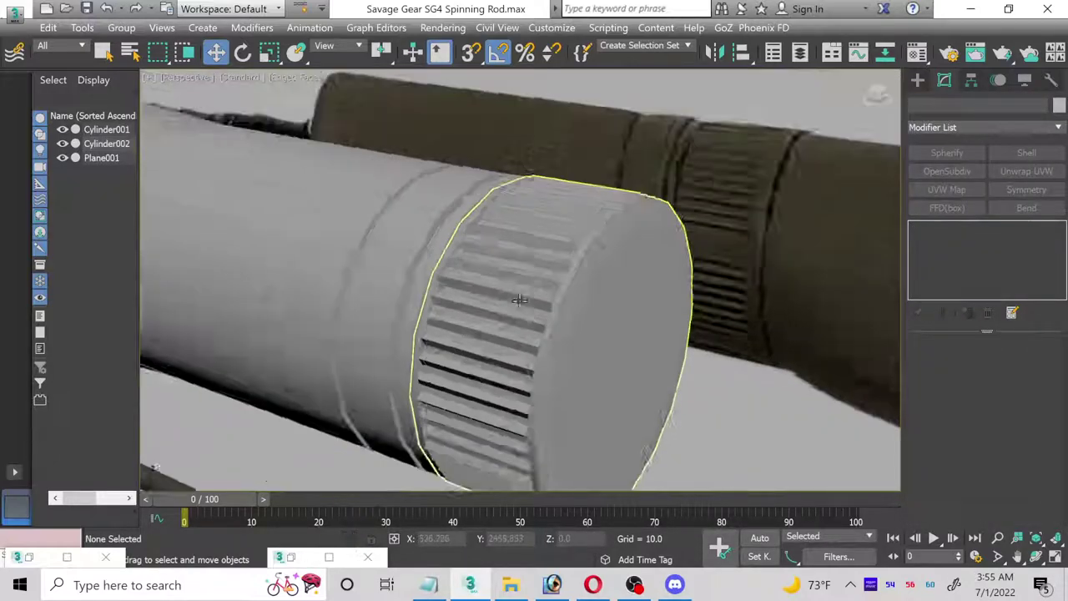
scroll(518, 303, down, 2)
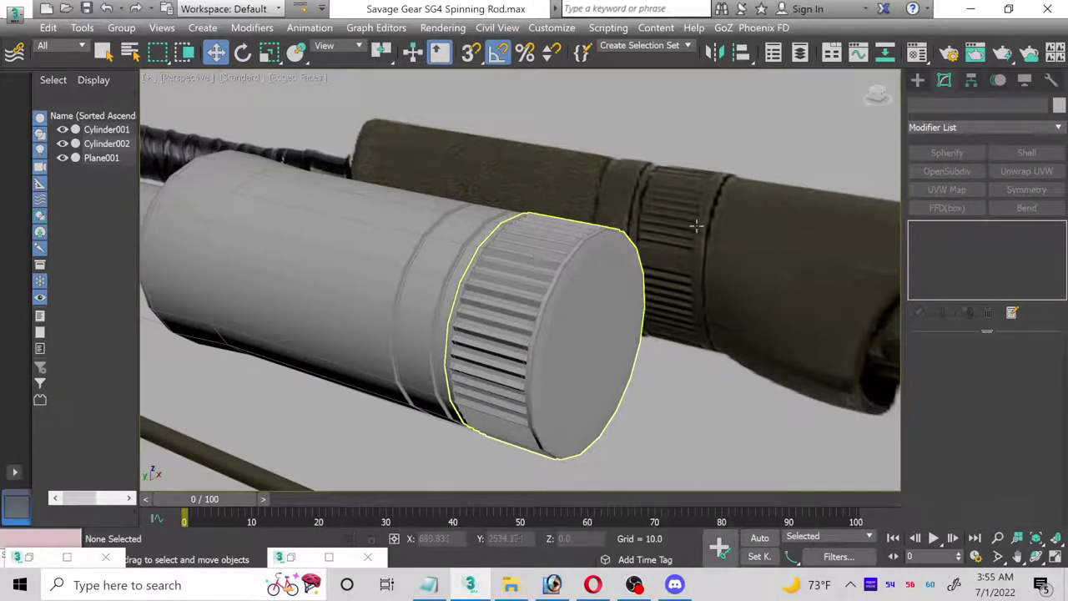
- Apply an OpenSubdiv modifier to the ribbed band Cylinder002 and deselect it
click(510, 258)
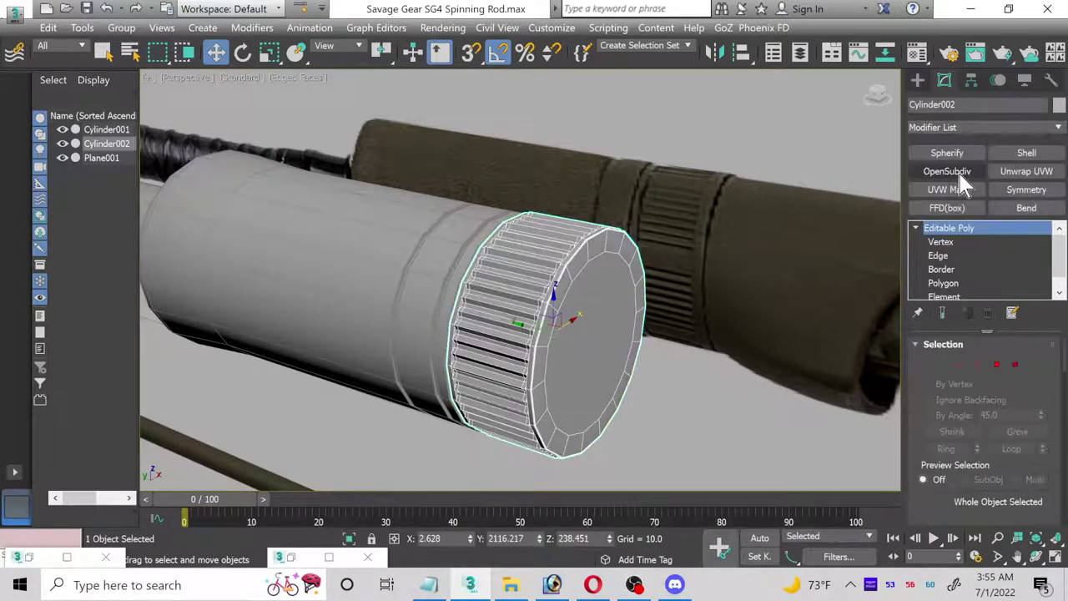
click(962, 178)
click(700, 272)
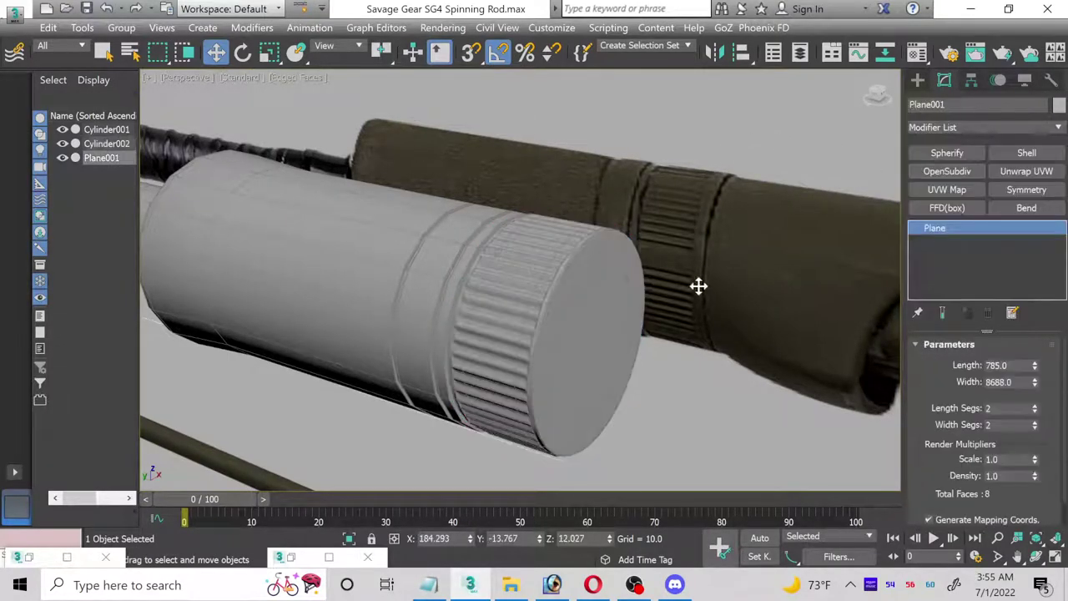
- Apply an OpenSubdiv modifier with 1 iteration to the grip Cylinder001, deselect it and inspect both smoothed parts
click(445, 255)
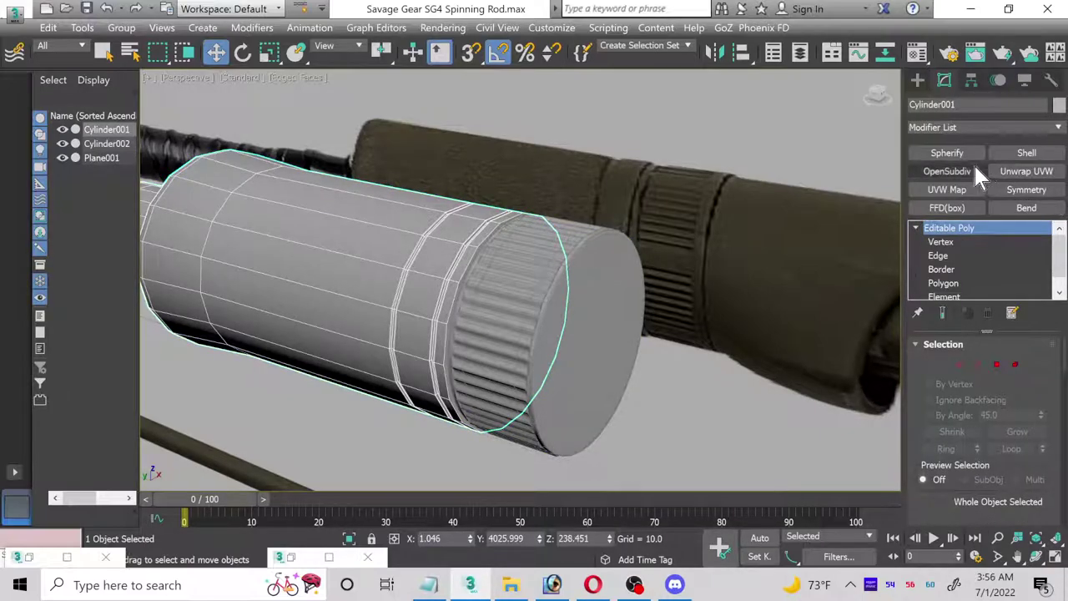
click(948, 171)
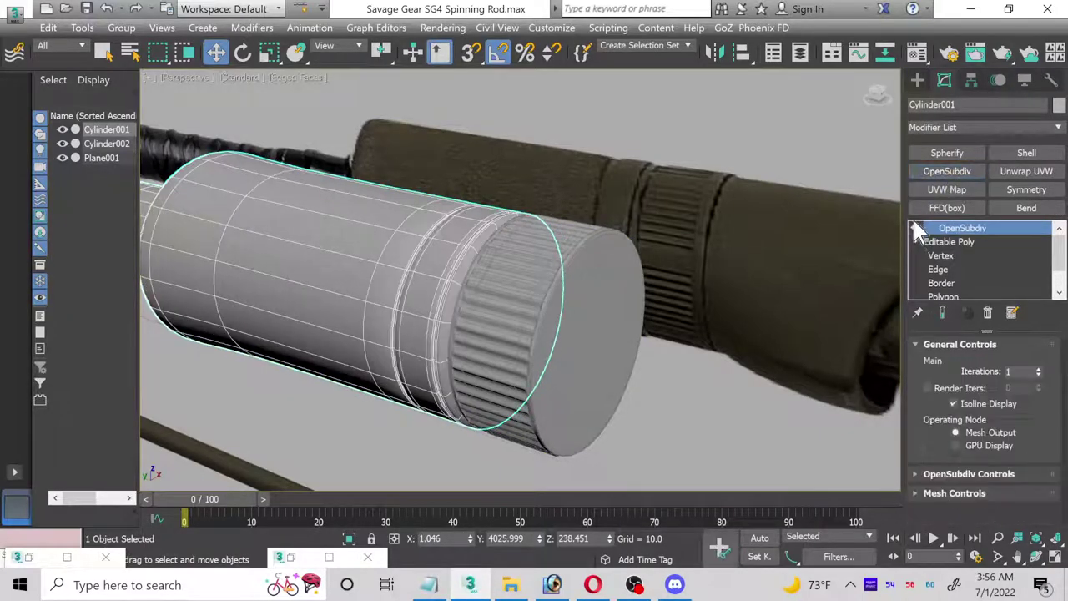
click(692, 408)
alt+middle_drag(507, 347, 324, 406)
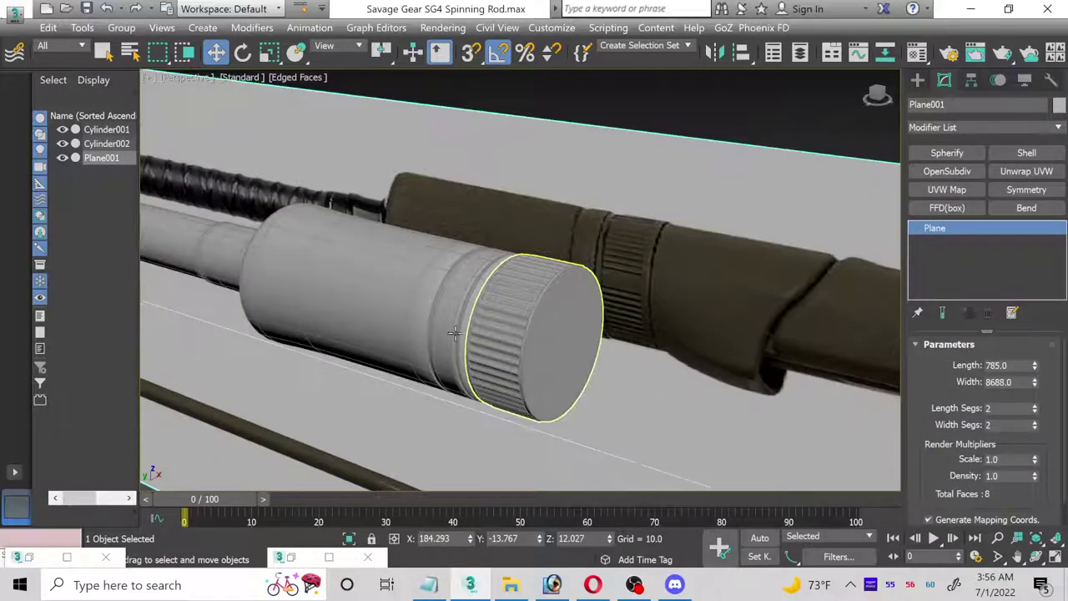
scroll(434, 334, up, 5)
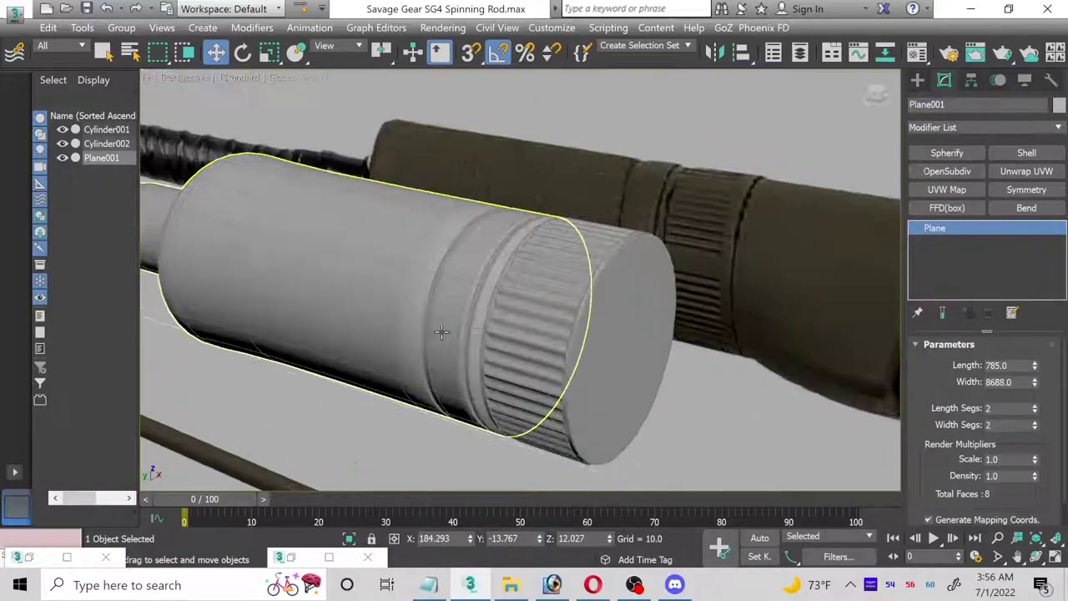
scroll(525, 281, down, 2)
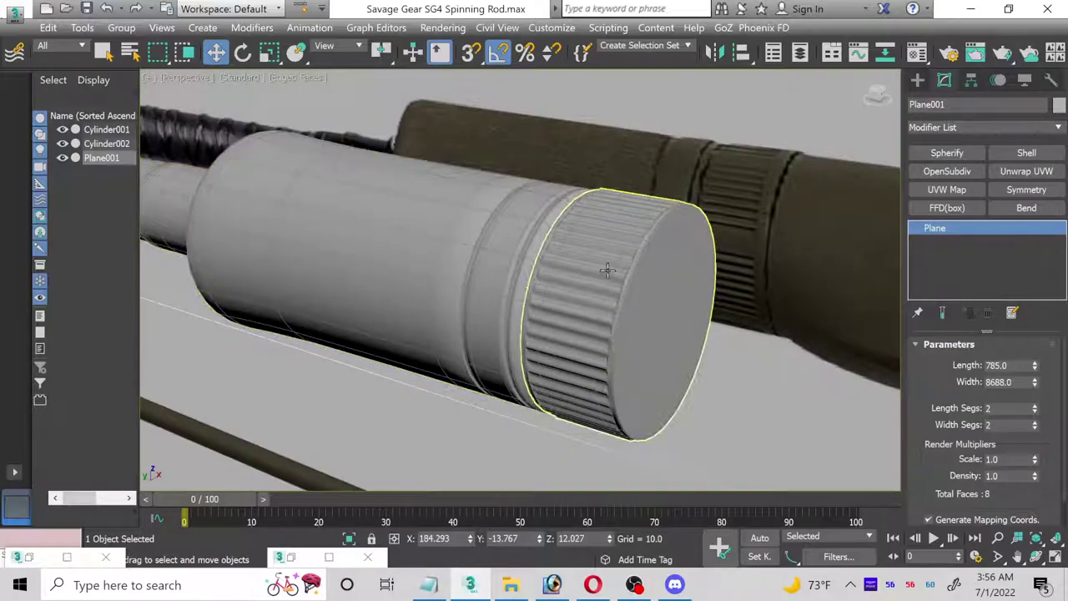
- Select the flat end-cap polygon of the ribbed band Cylinder002 and grow the selection to include the surrounding ring of faces
click(654, 273)
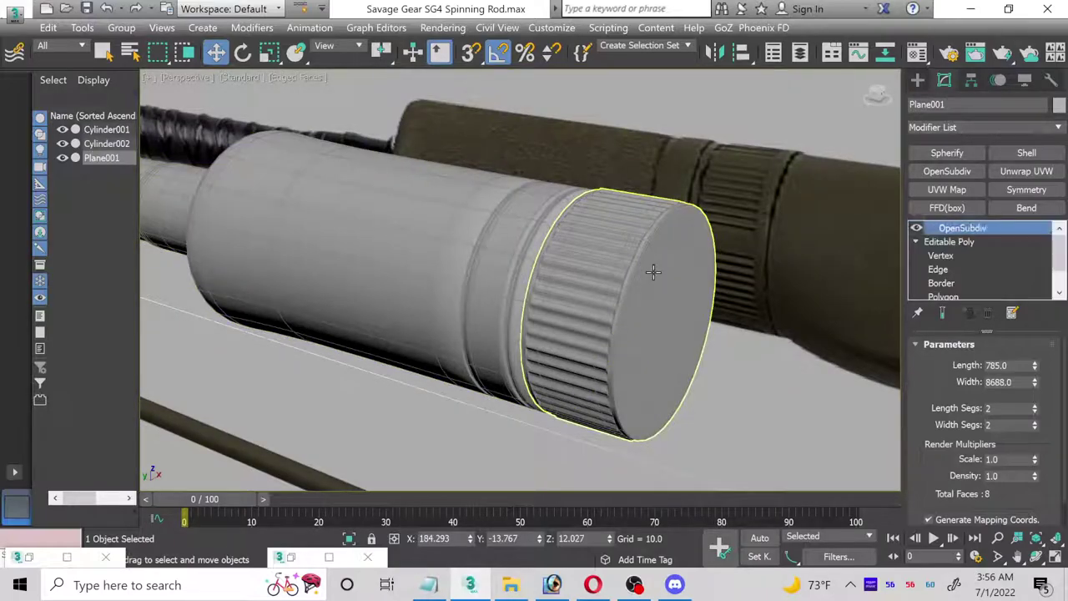
scroll(970, 275, down, 1)
click(955, 269)
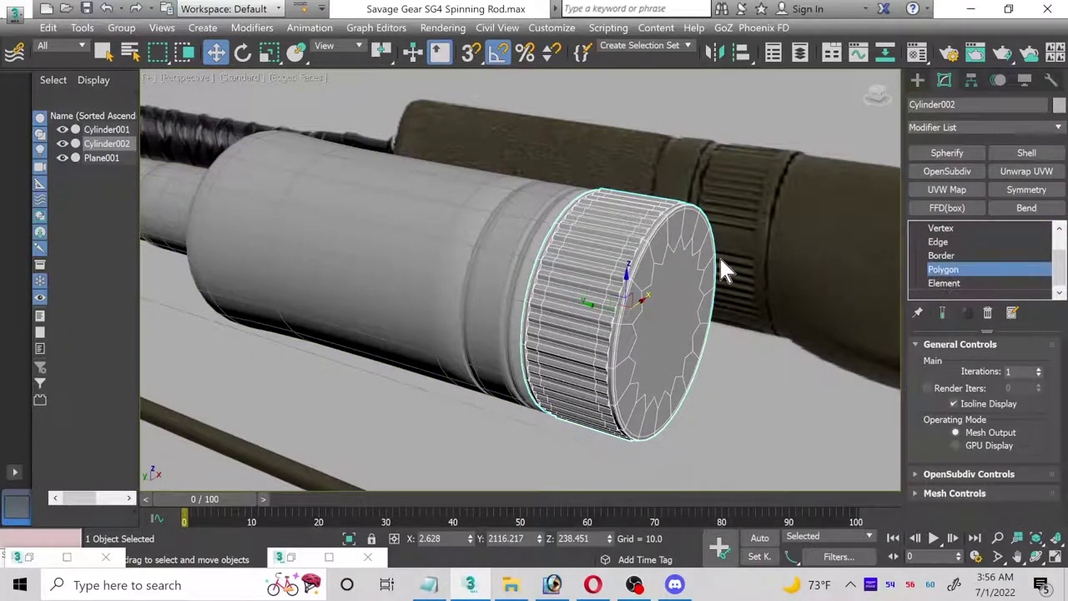
click(686, 279)
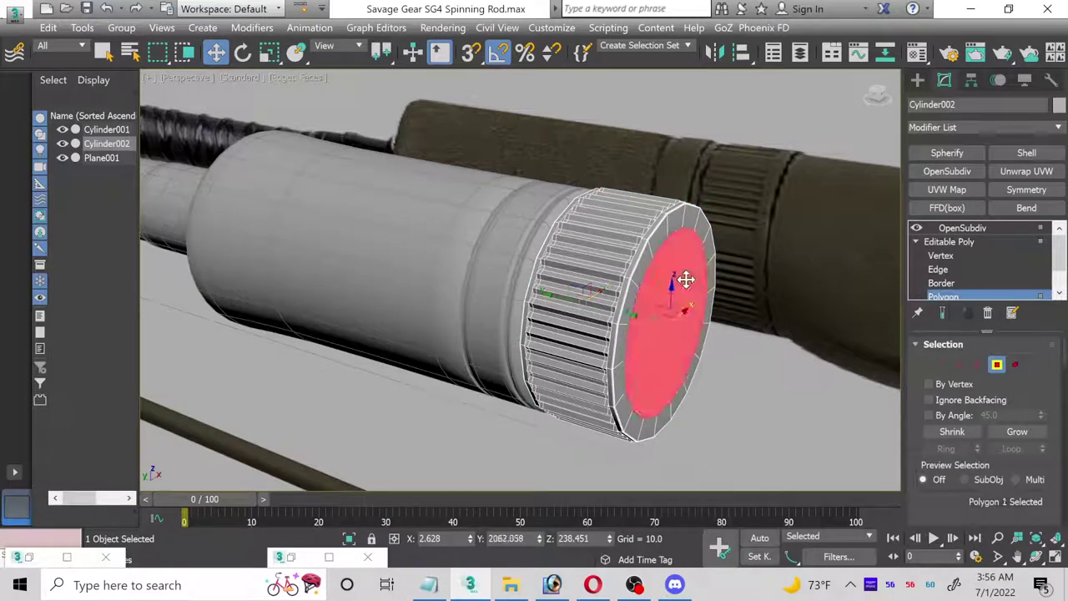
scroll(705, 325, up, 2)
click(1017, 432)
middle_drag(763, 381, 647, 349)
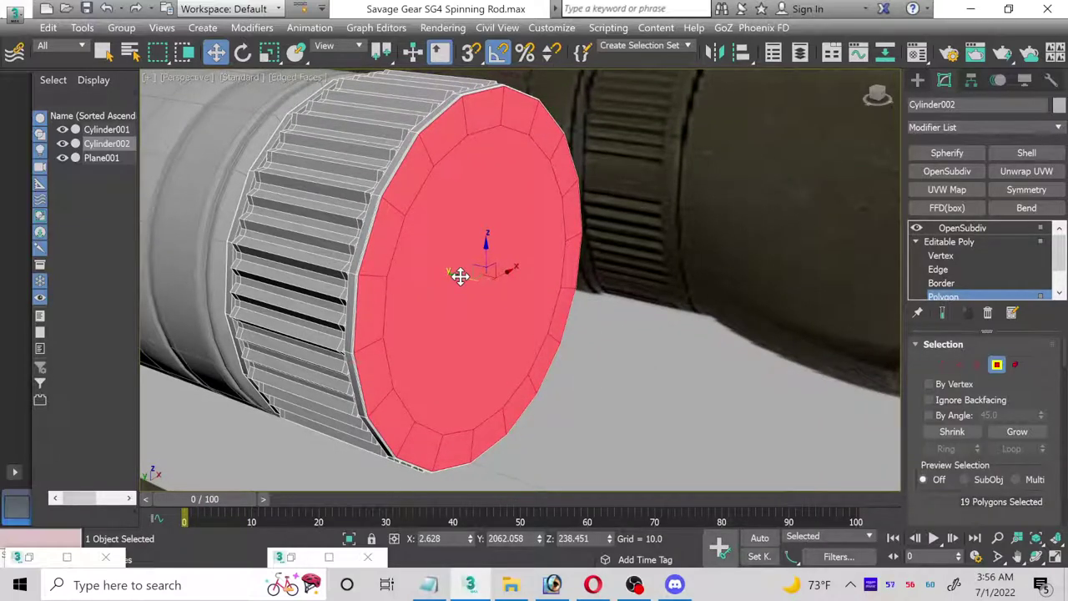
- Clone the selected cap faces slightly outward as a separate object named Cylinder003
mouse_move(464, 277)
mouse_down()
mouse_move(484, 281)
mouse_move(469, 281)
mouse_up()
click(476, 305)
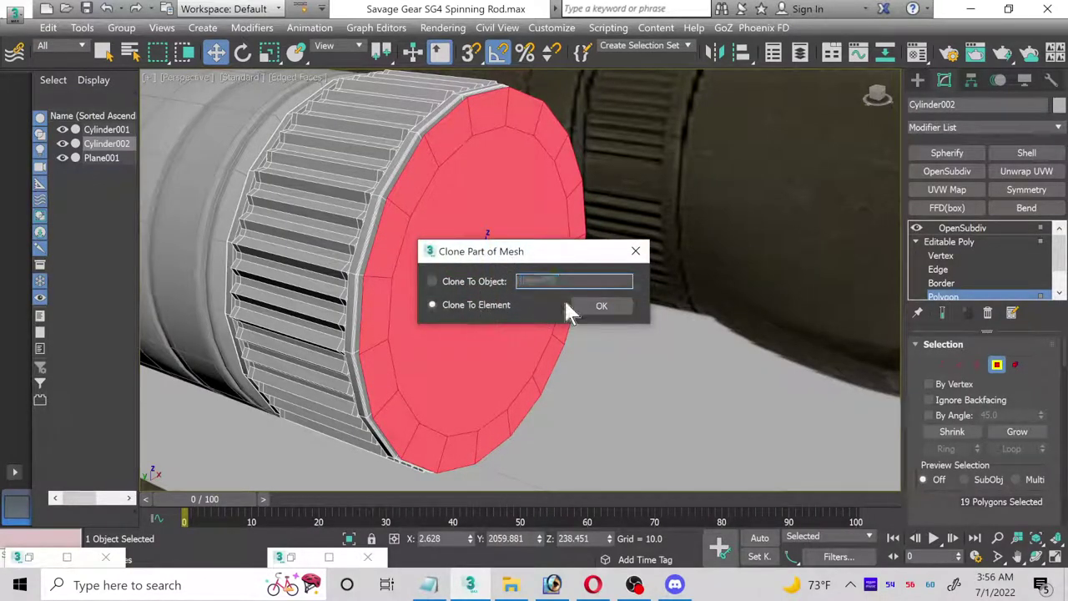
click(467, 284)
double_click(569, 281)
key(BackSpace)
text(Cylinder)
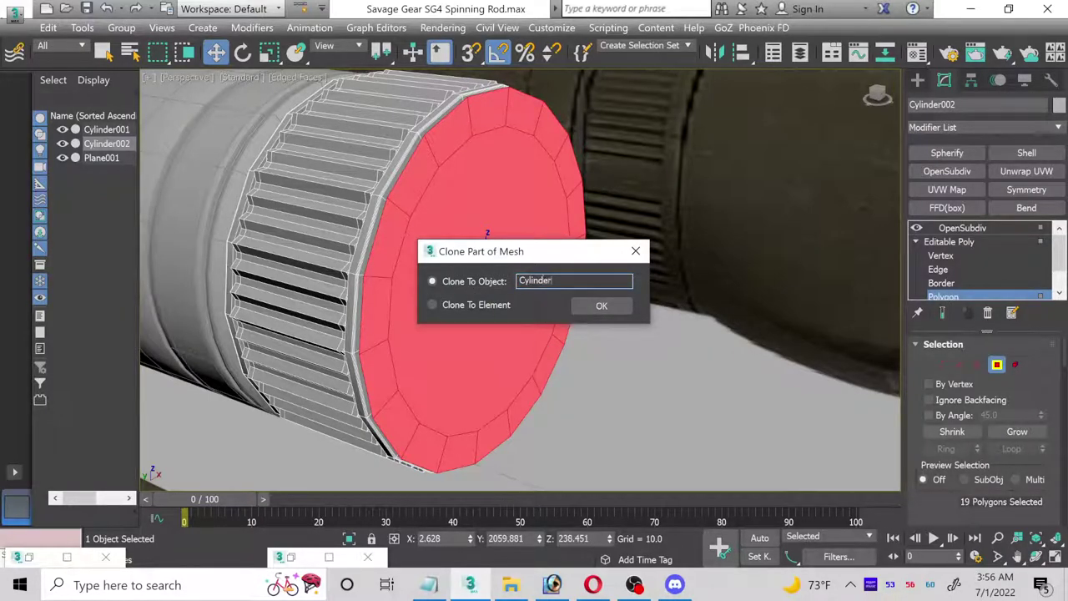
key(Return)
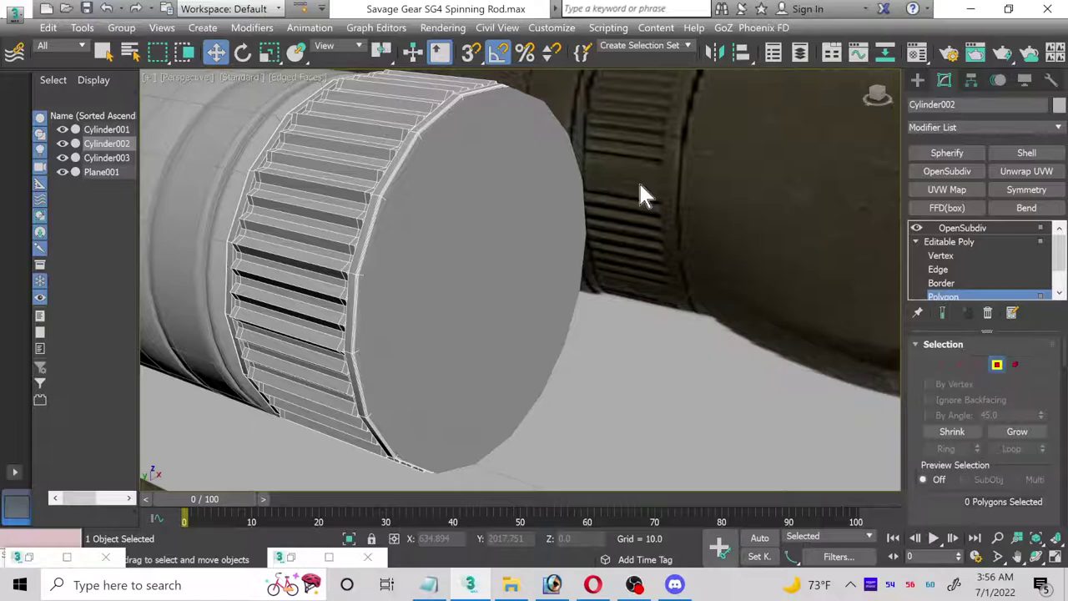
- Leave the band's polygon editing, select Cylinder003 and remove its inner edges so the disc is a single polygon
key(4)
click(714, 212)
click(949, 227)
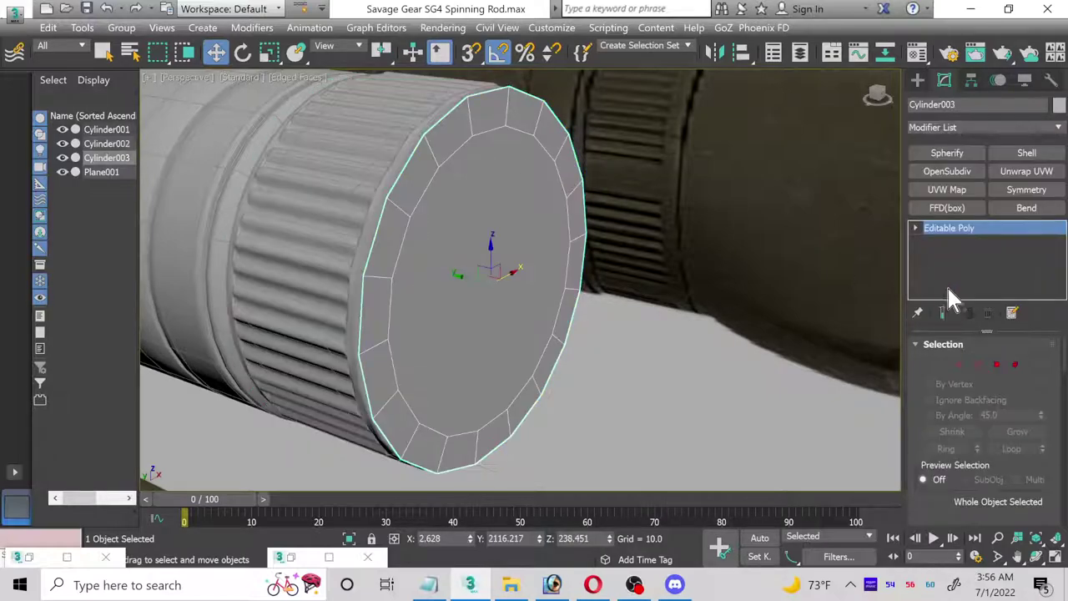
click(977, 365)
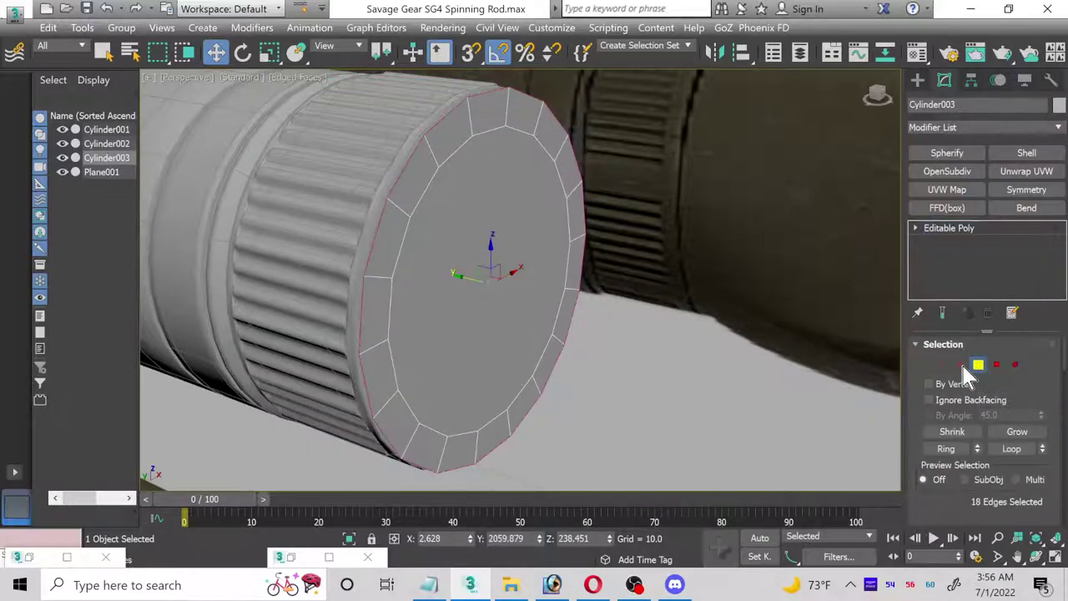
click(423, 190)
click(997, 364)
click(437, 248)
click(436, 248)
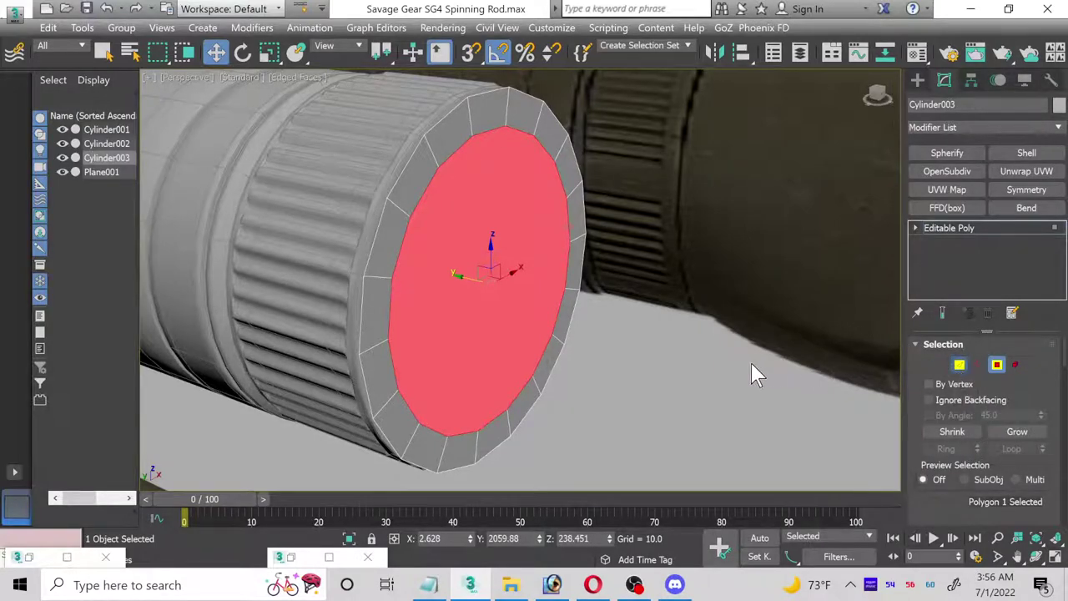
key(2)
key(BackSpace)
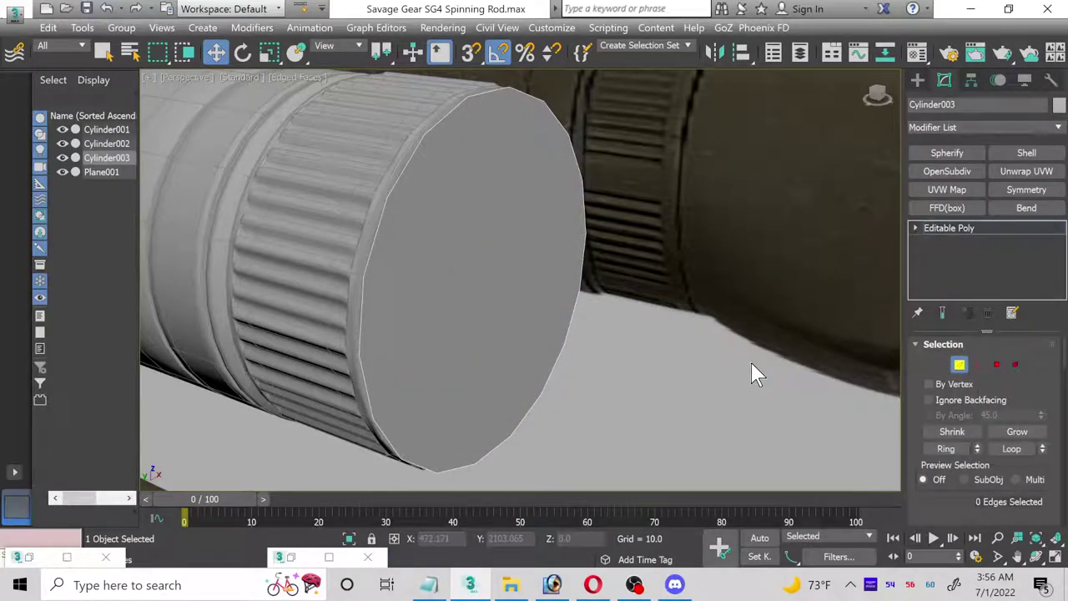
- Give the disc Cylinder003 thickness with a Shell modifier, using an outer amount of 1.0
alt+middle_drag(755, 373, 720, 294)
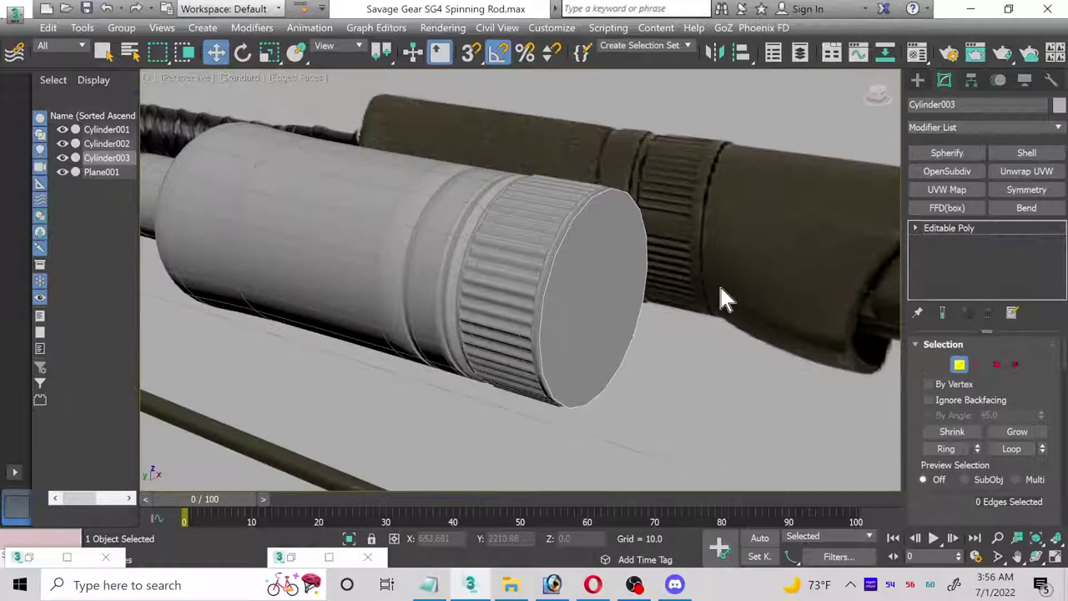
click(1000, 366)
click(602, 273)
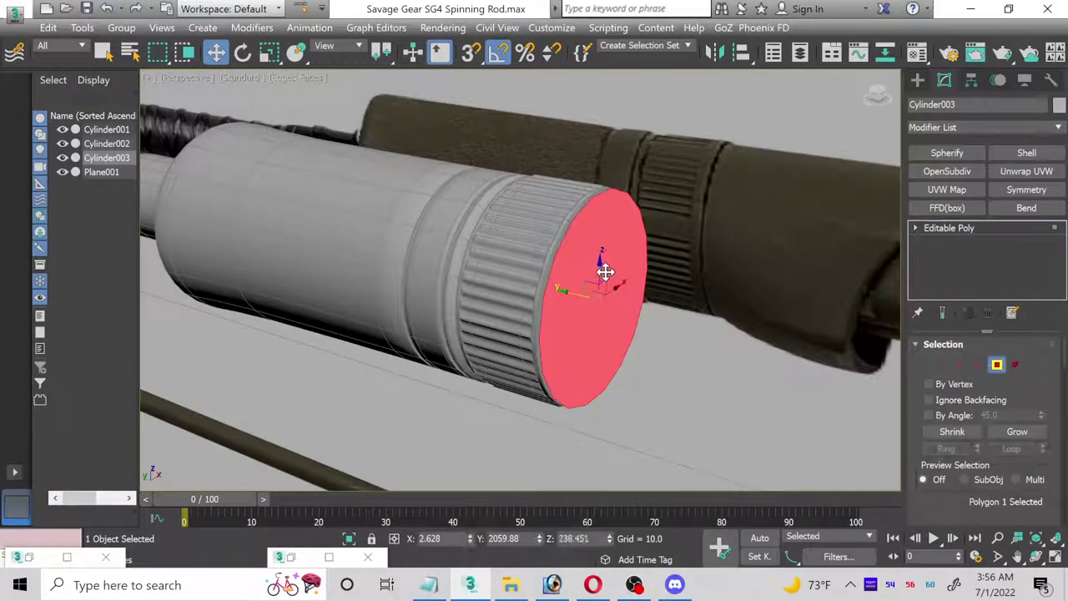
click(1018, 557)
drag(677, 382, 553, 338)
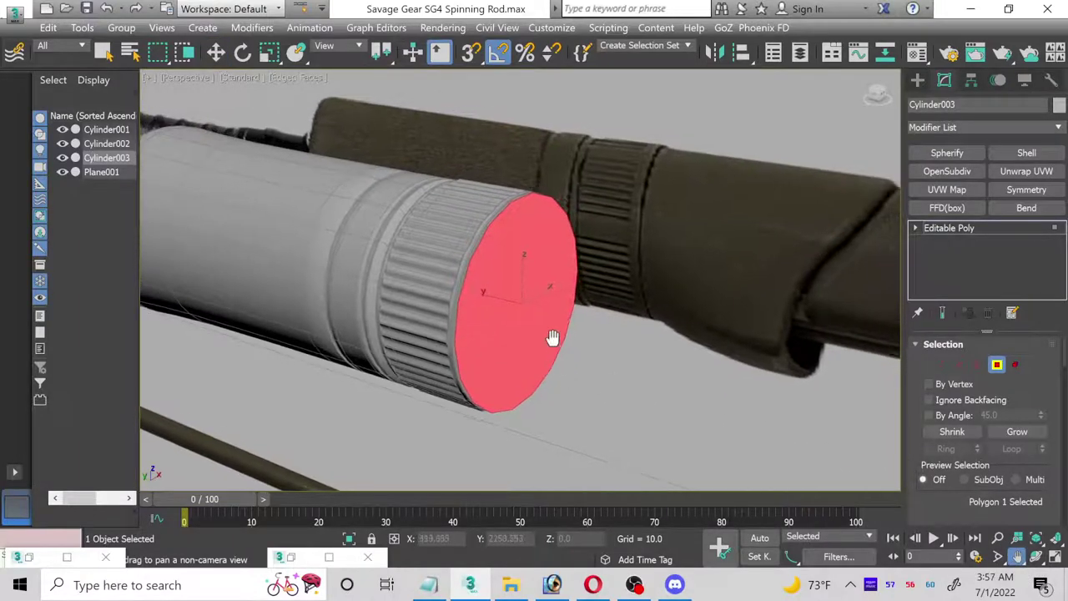
click(1053, 558)
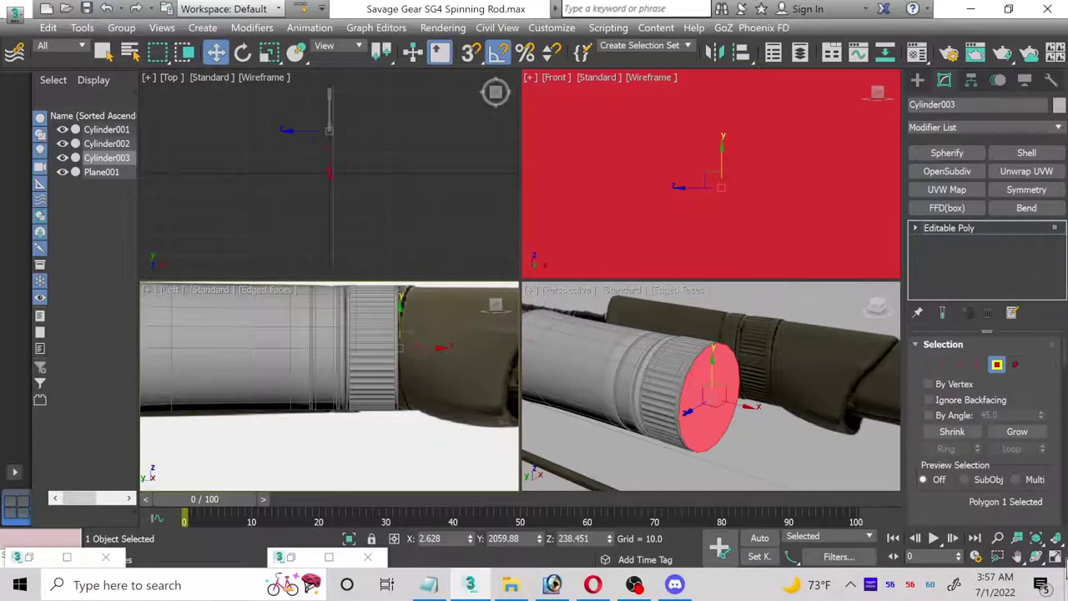
click(997, 365)
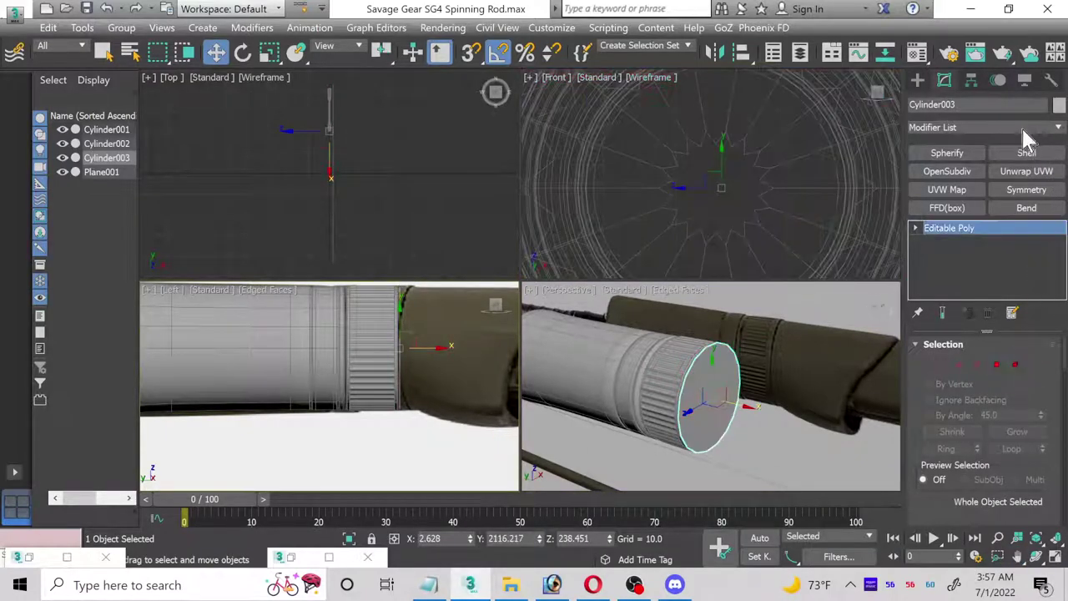
click(1027, 153)
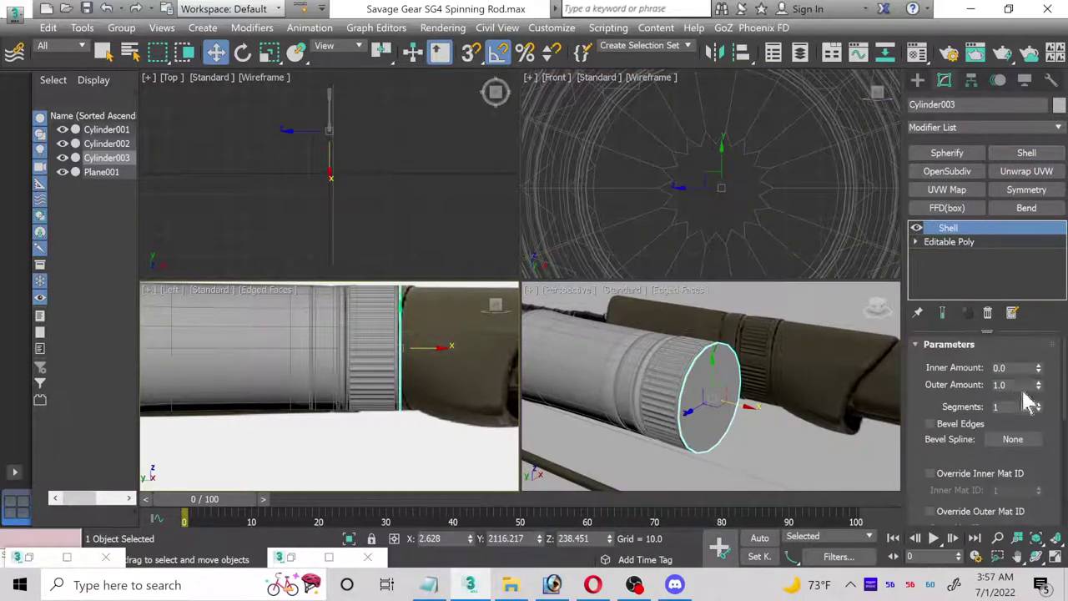
- Collapse the disc's modifier stack and convert it to Editable Poly
right_click(958, 227)
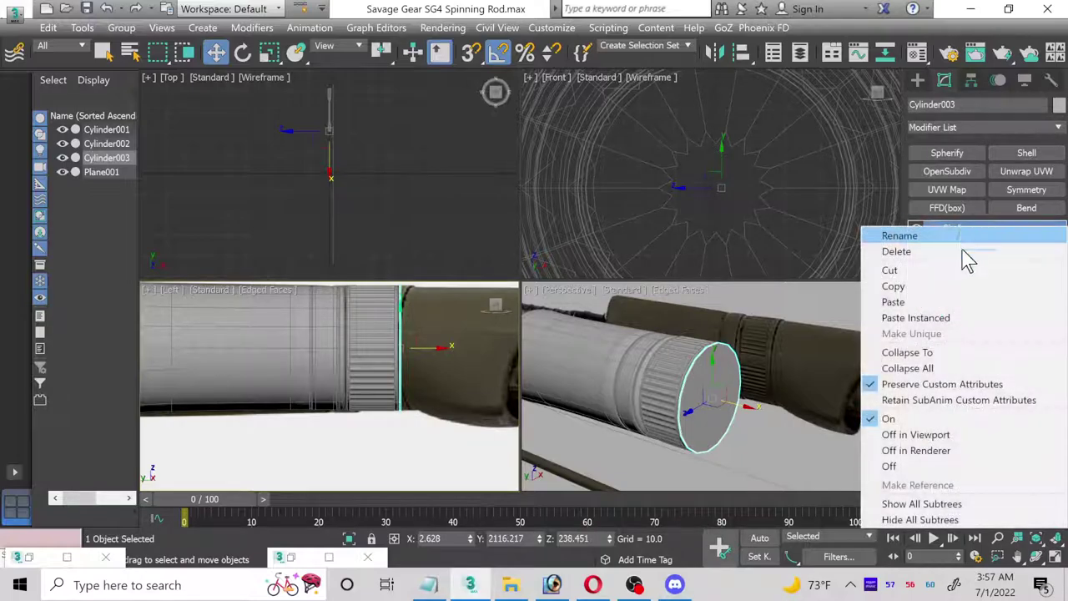
click(918, 370)
click(624, 339)
right_click(954, 229)
click(970, 328)
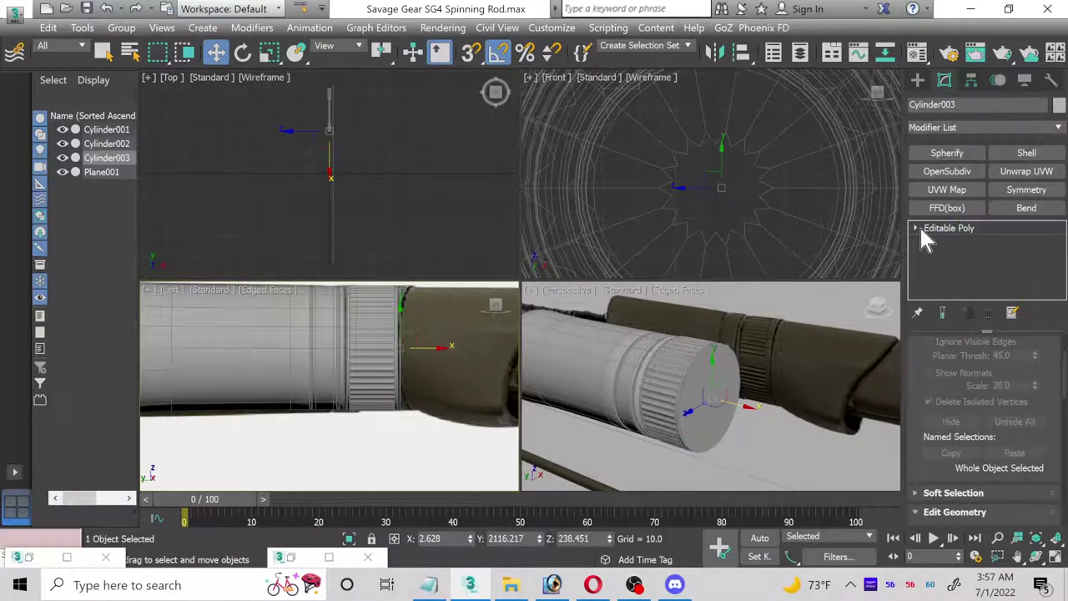
- Check Cylinder003 against the reference from the side and select the disc's outward-facing end polygon
click(916, 228)
click(956, 284)
click(495, 377)
right_click(495, 377)
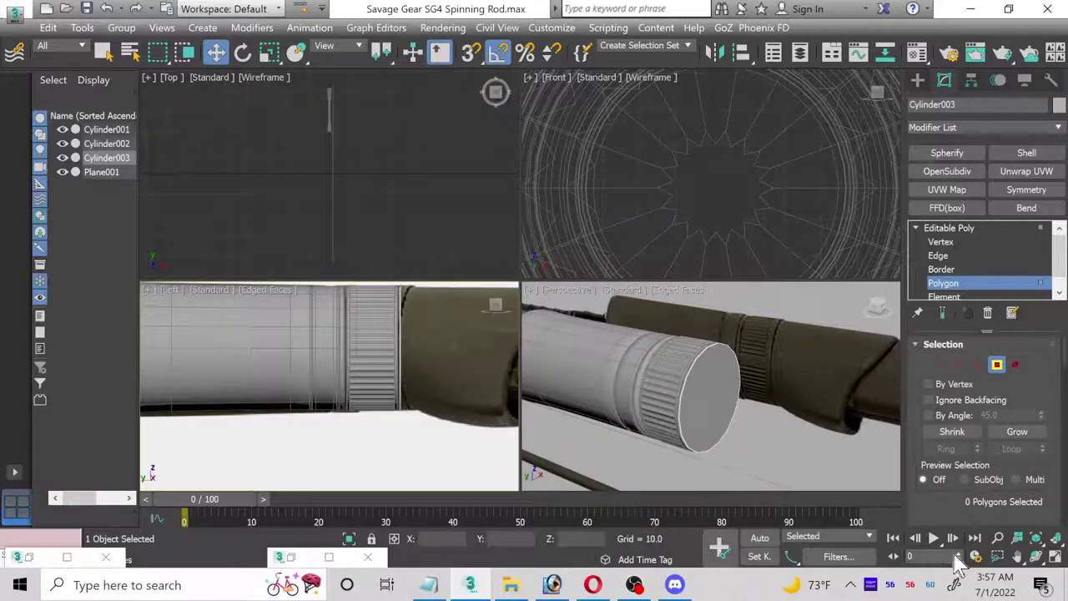
click(1055, 557)
scroll(756, 311, down, 2)
scroll(777, 309, up, 3)
middle_drag(777, 310, 423, 404)
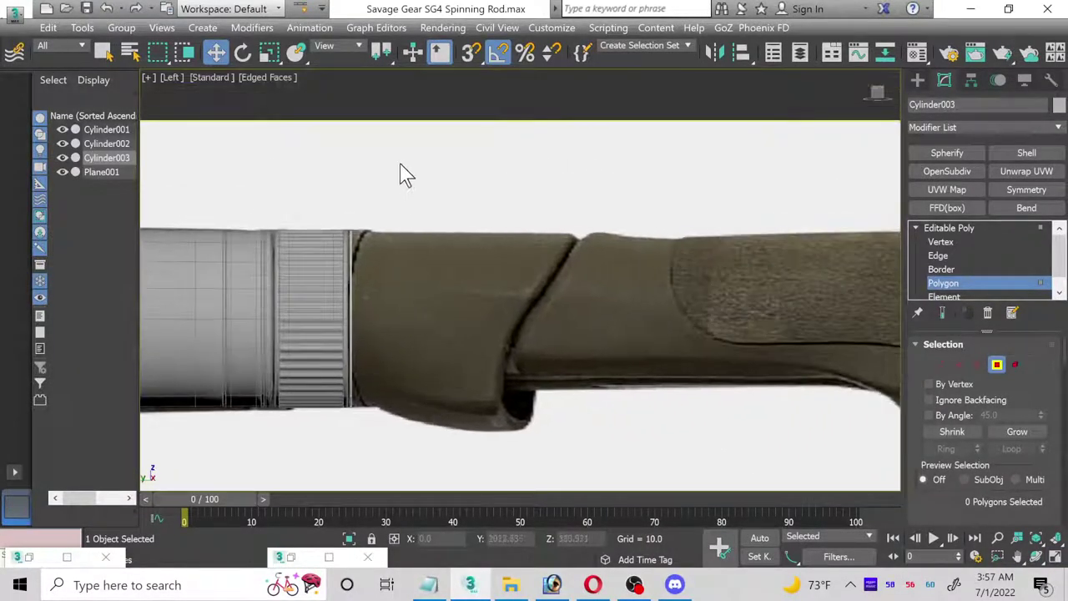
click(1055, 557)
click(1055, 556)
click(1055, 557)
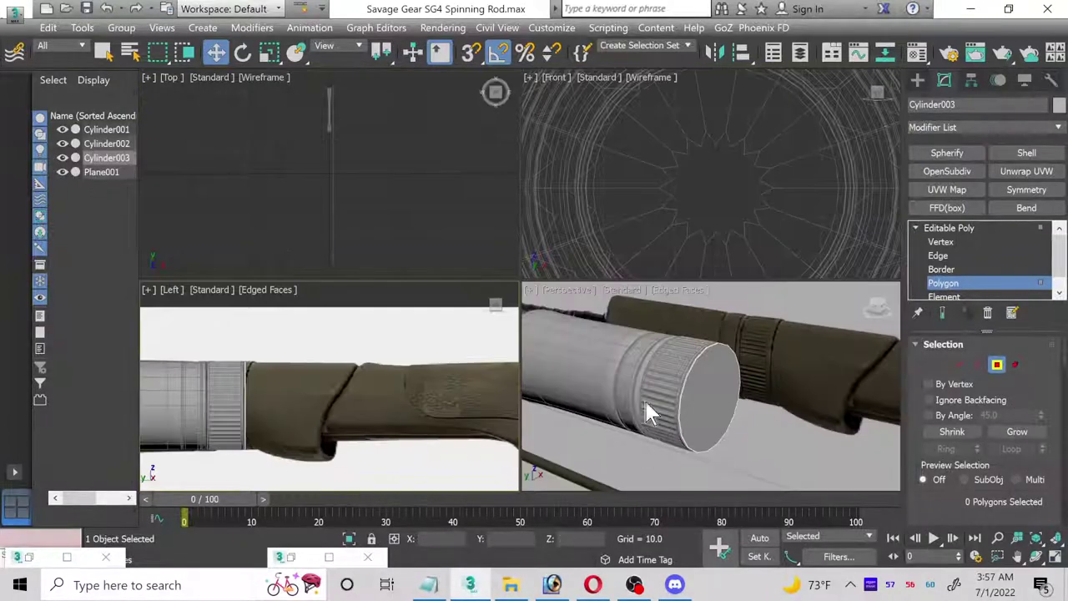
click(706, 377)
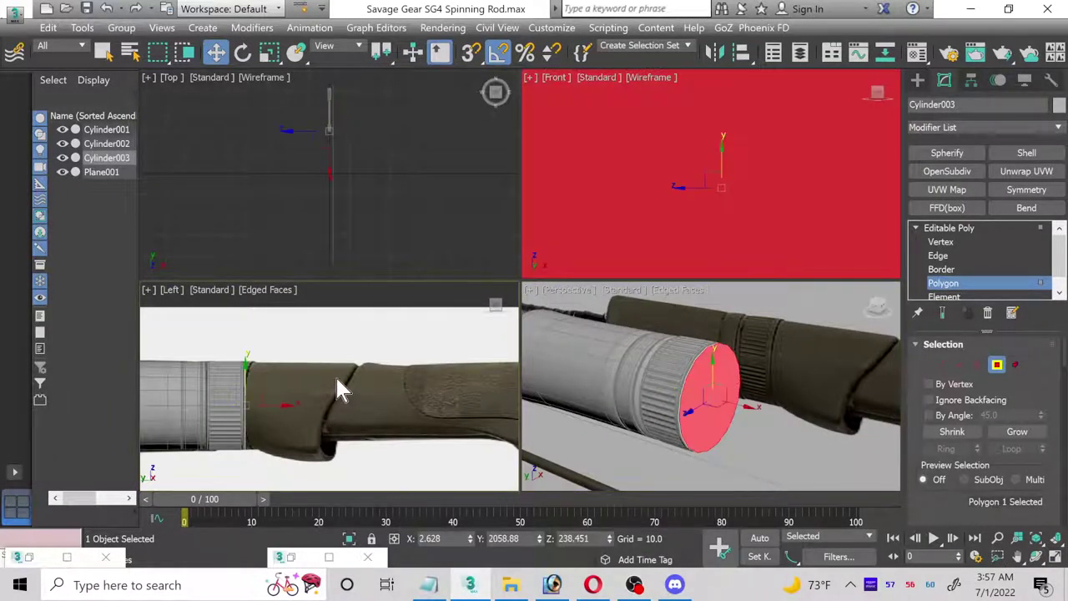
- Set the opacity of the model's material 02 - Default to 25 so the reference shows through in the Left view
click(1055, 556)
key(m)
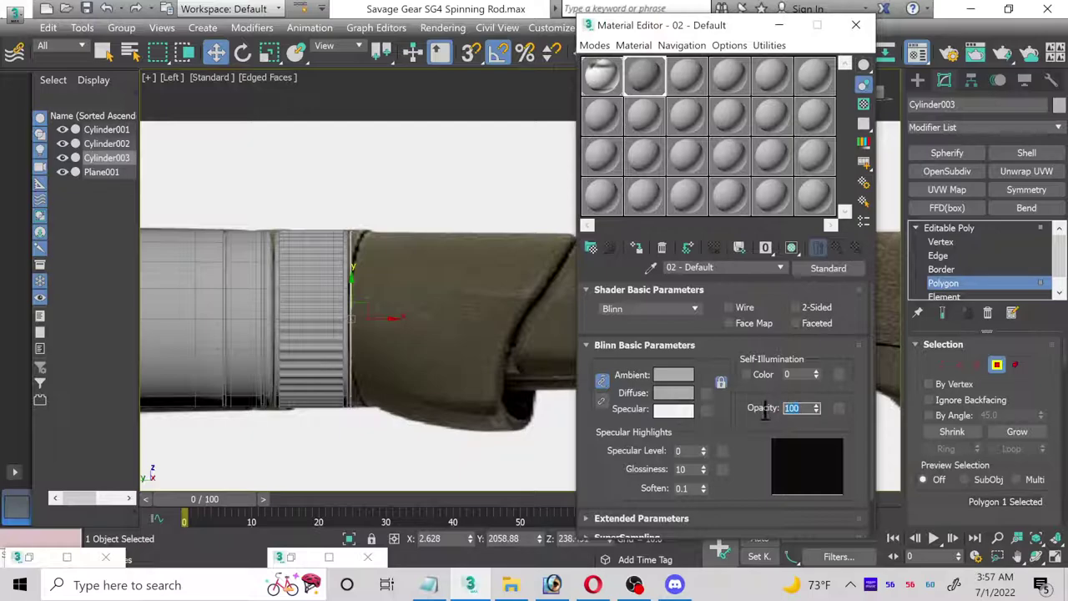
text(25)
key(Return)
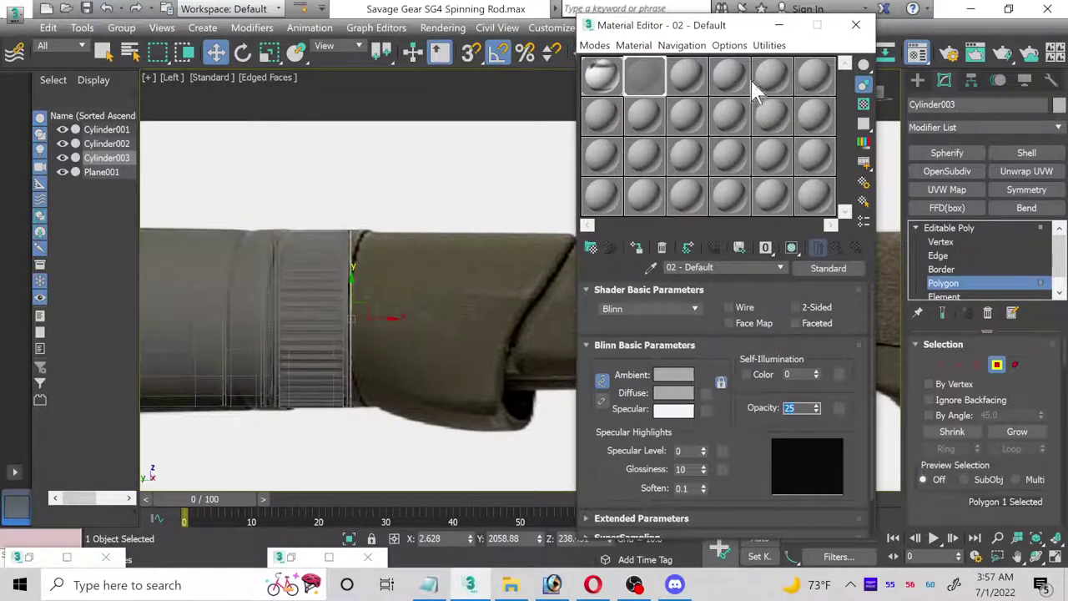
click(856, 24)
- Move Cylinder003's end face outward about 9 units and extrude it by 116.463 along the reference handle section
scroll(354, 334, up, 4)
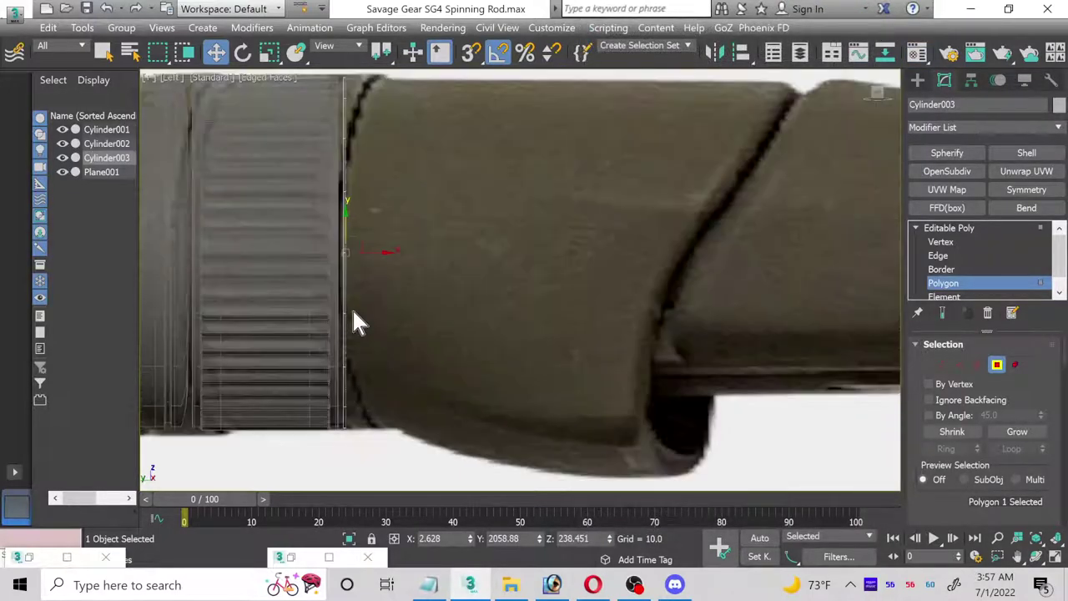
drag(381, 250, 403, 243)
right_click(403, 243)
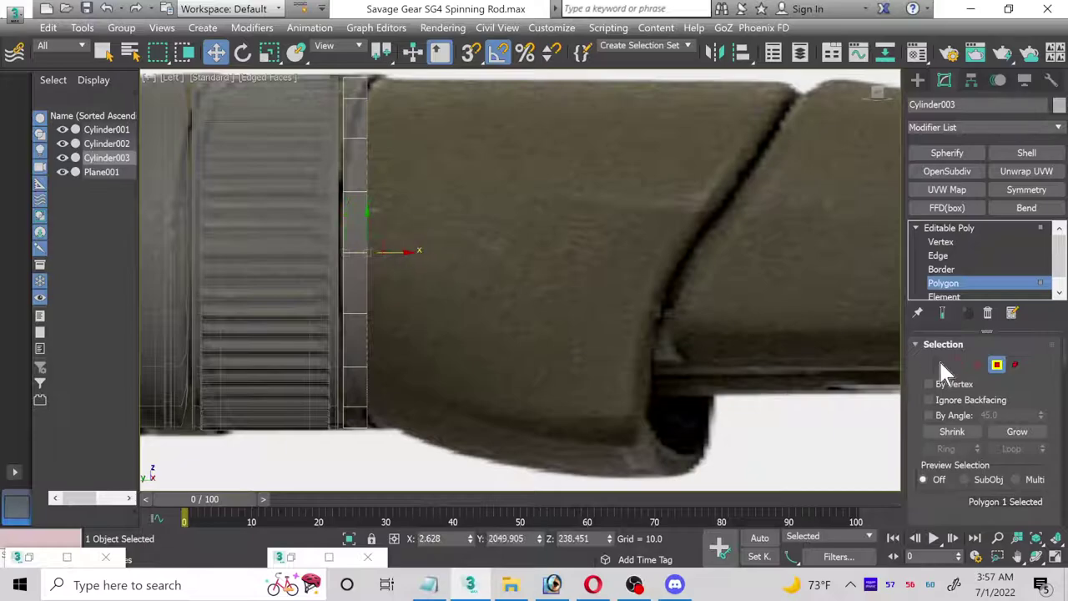
scroll(968, 463, down, 4)
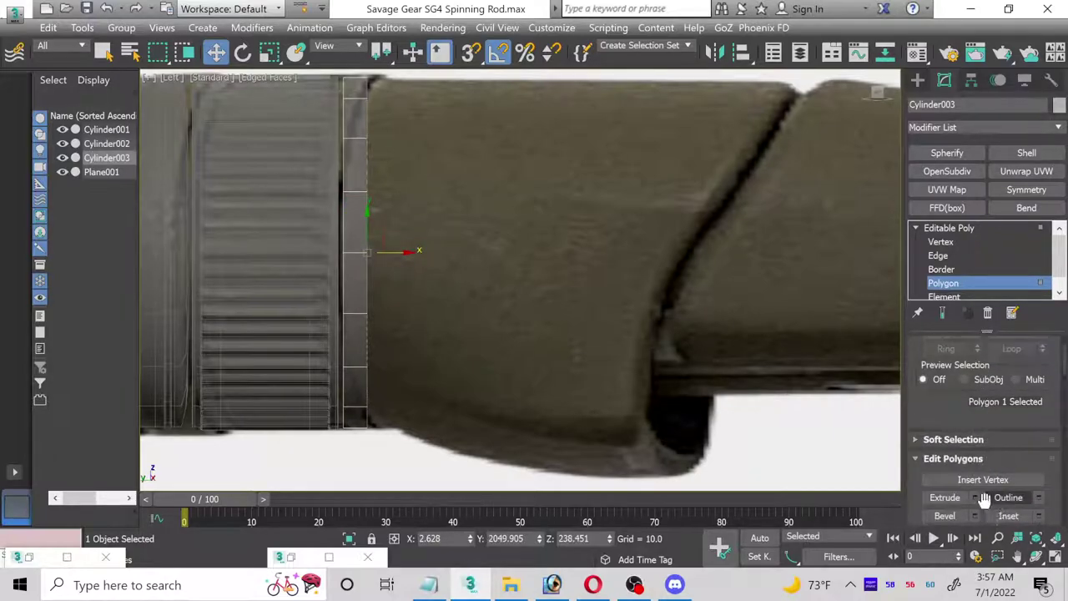
click(975, 497)
drag(626, 178, 569, 526)
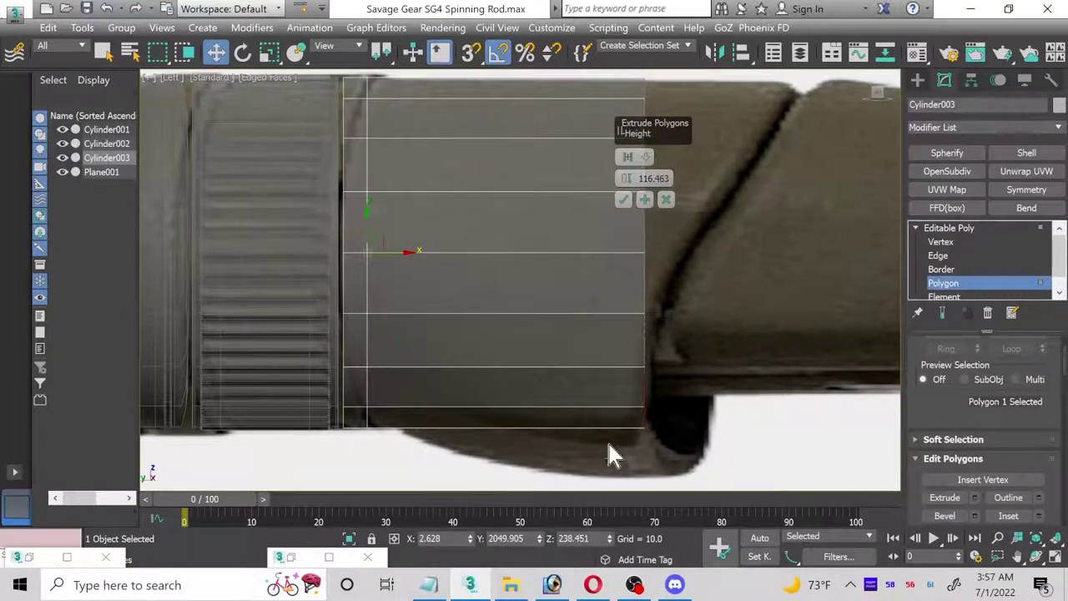
click(623, 200)
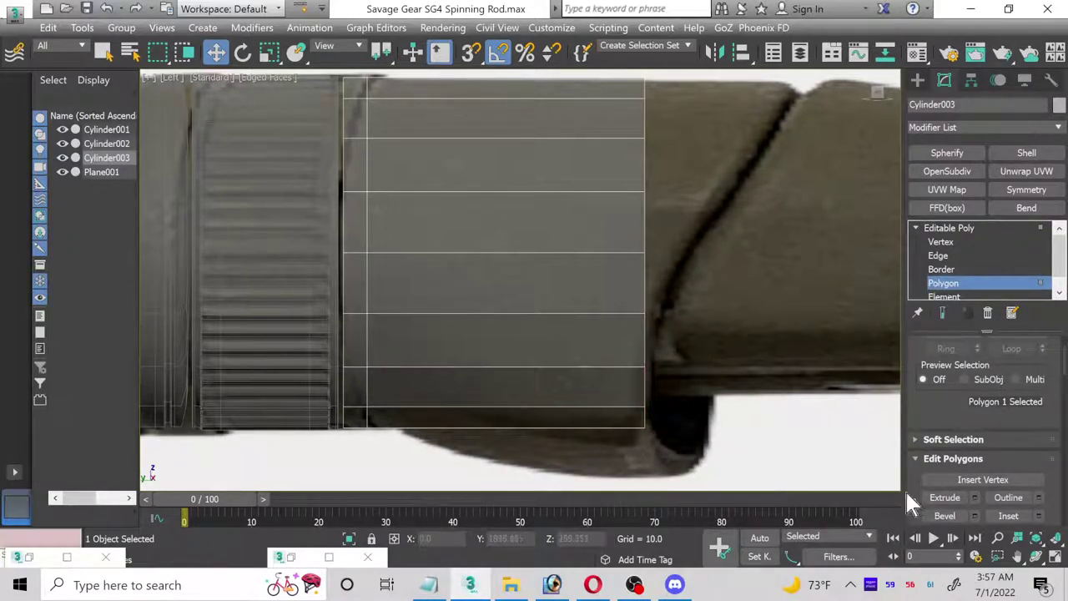
- Scale up the outer-end ring of vertices on Cylinder003 uniformly to match the height of the reference's flared section
click(1053, 555)
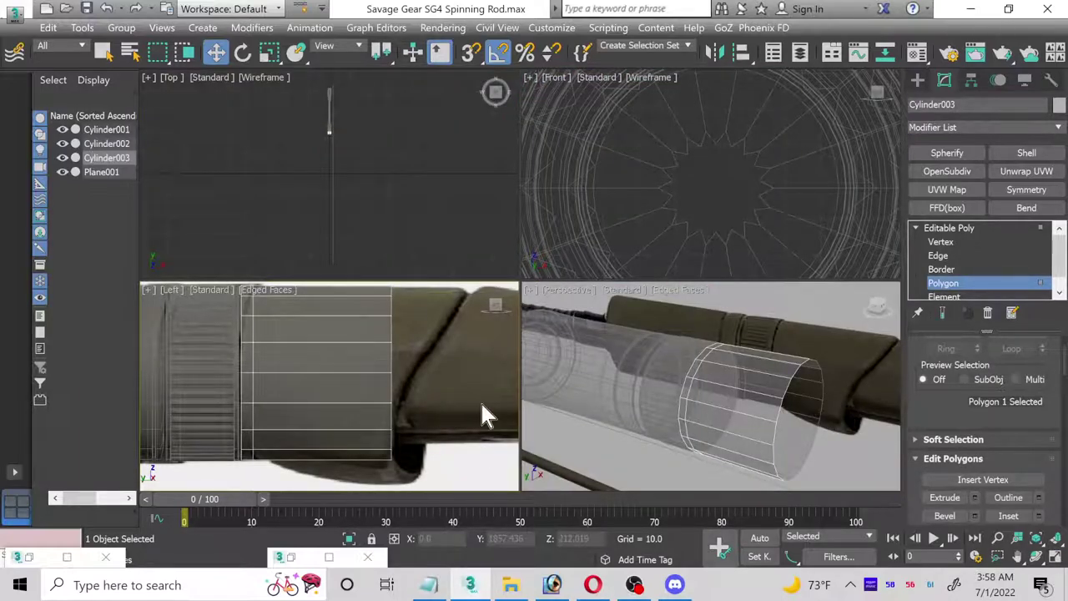
right_click(459, 290)
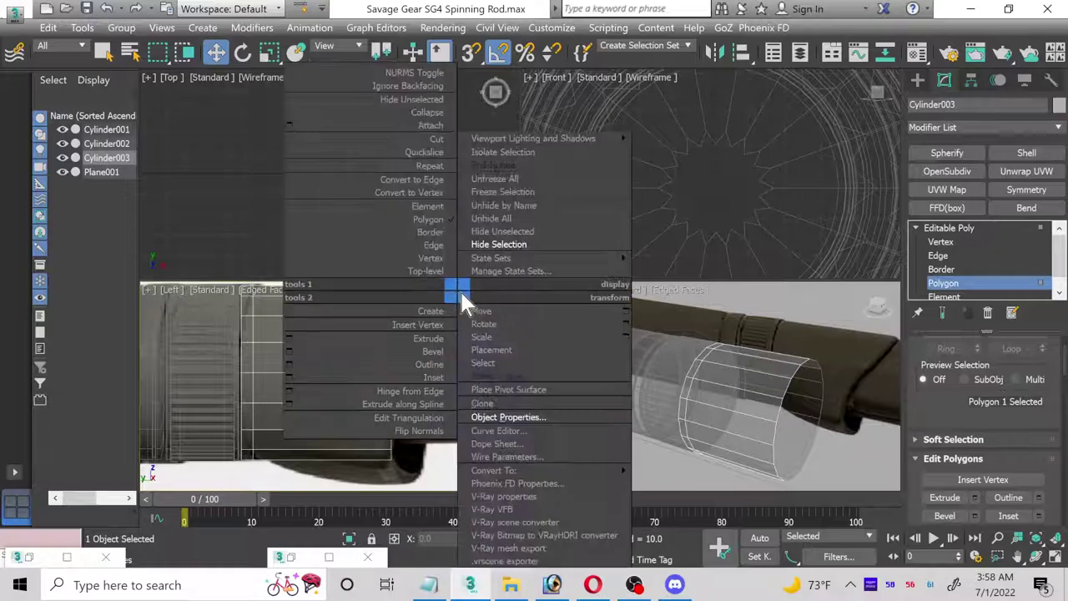
click(1053, 555)
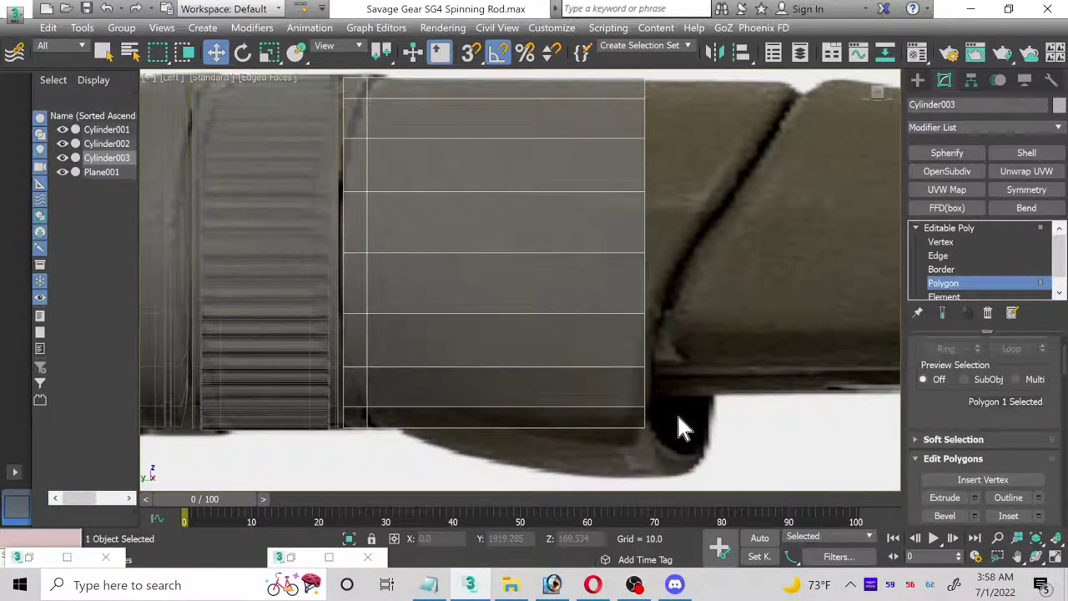
click(935, 244)
key(ctrl+a)
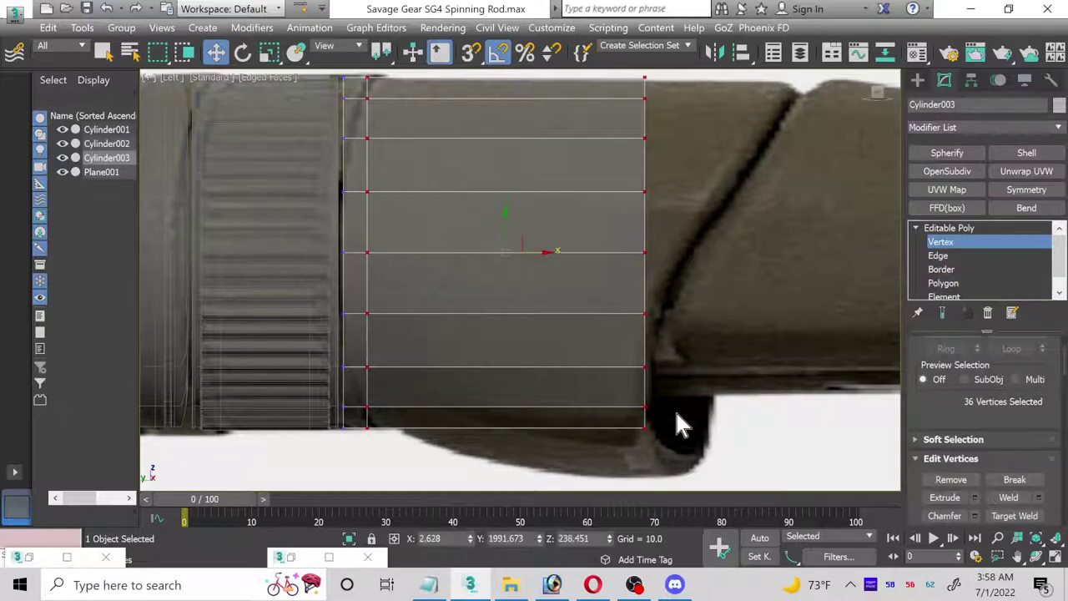
scroll(676, 430, down, 2)
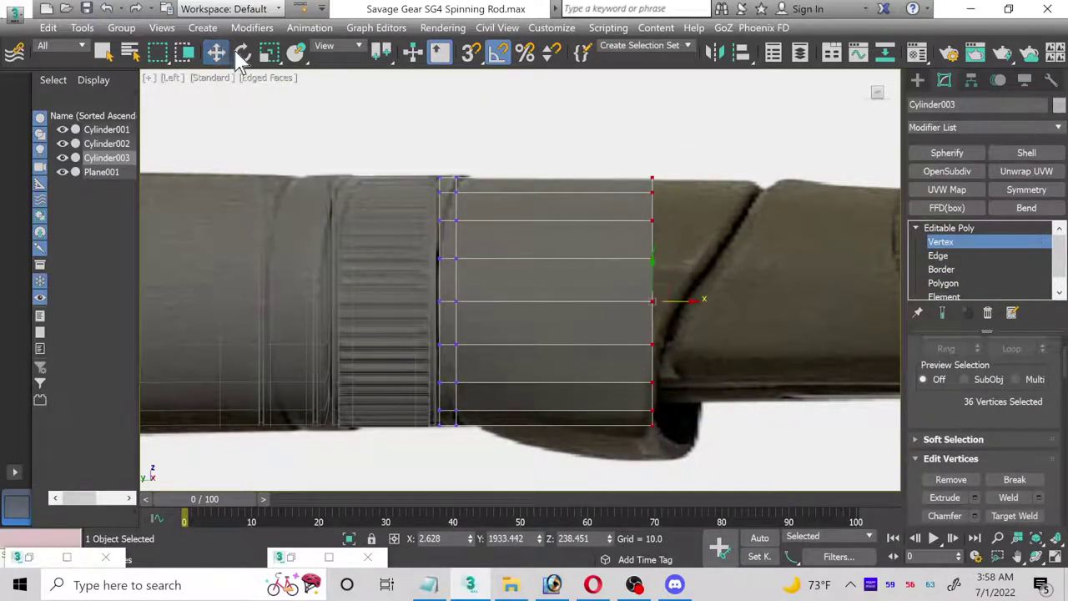
click(269, 51)
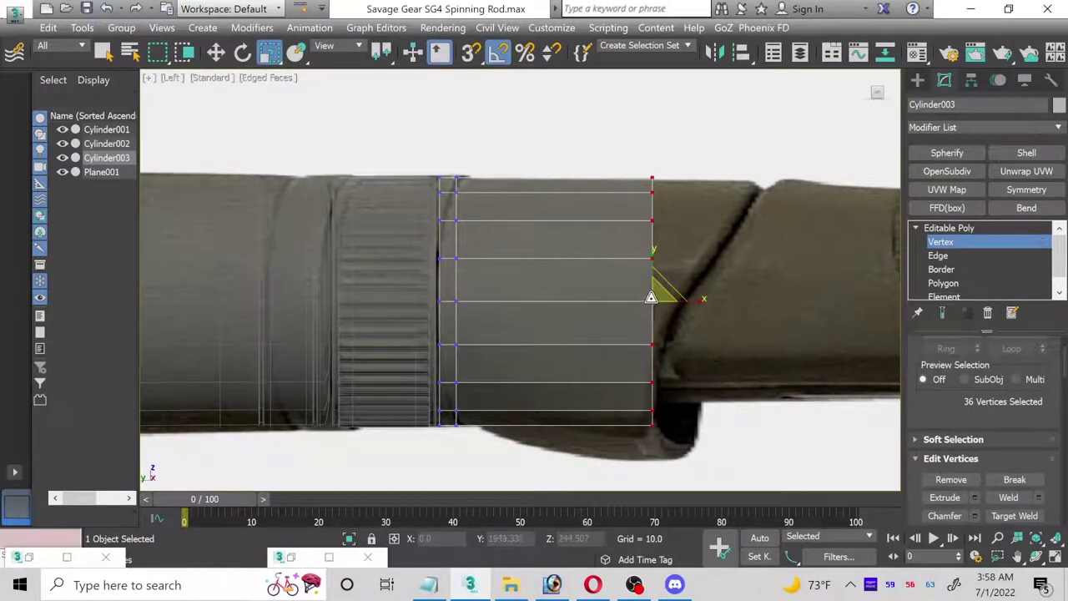
drag(651, 295, 539, 246)
- Move the enlarged end ring down so its upper and lower vertices line up with the reference outline
click(215, 51)
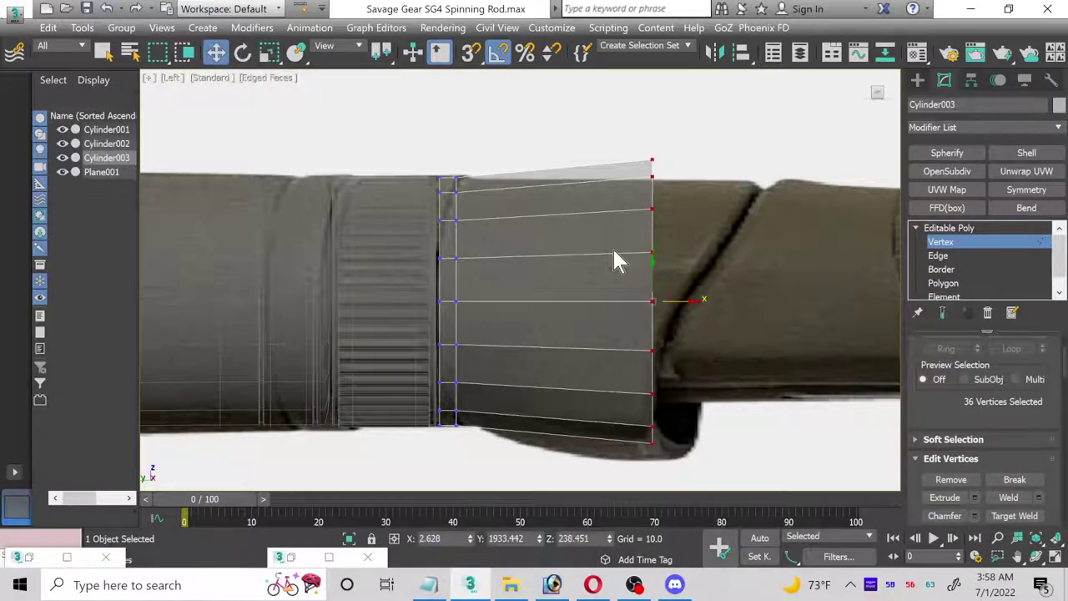
drag(648, 267, 656, 290)
click(651, 460)
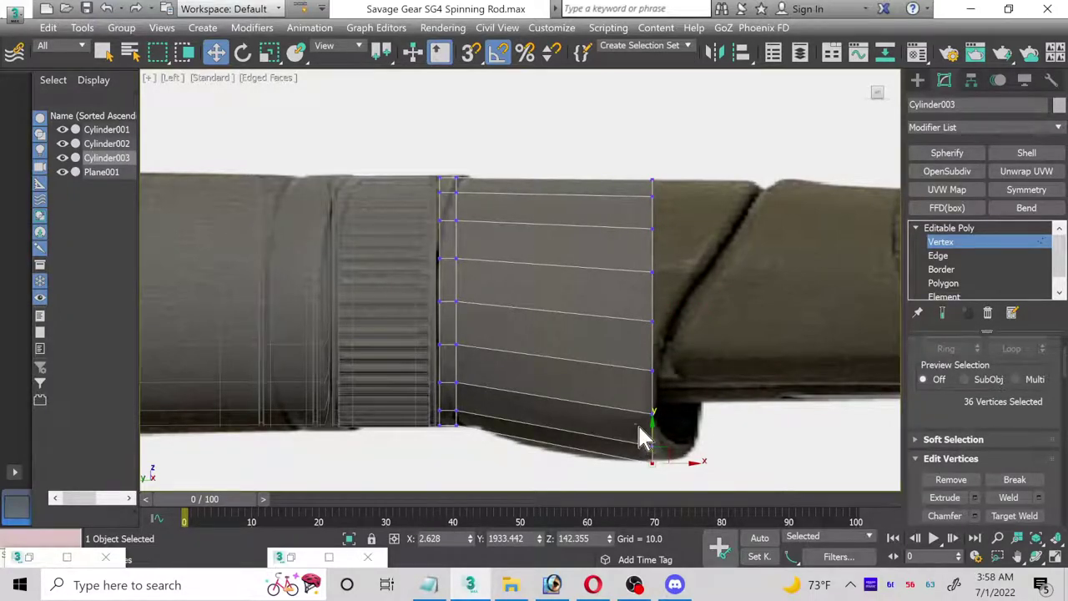
click(680, 438)
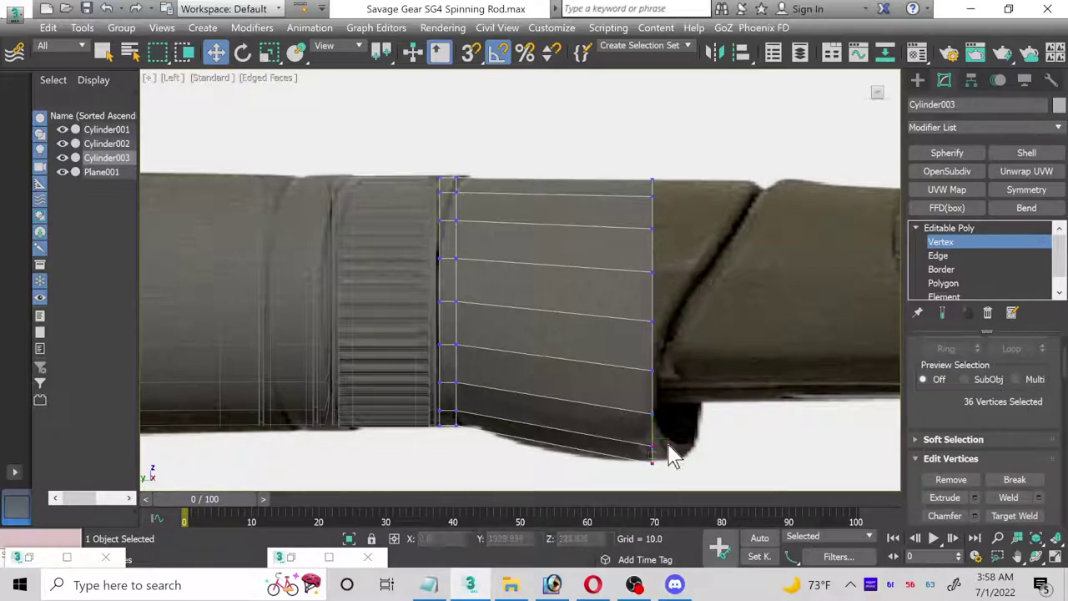
- Add a SwiftLoop edge loop midway along Cylinder003's long section and lower its bottom vertices to the reference's underside
click(946, 256)
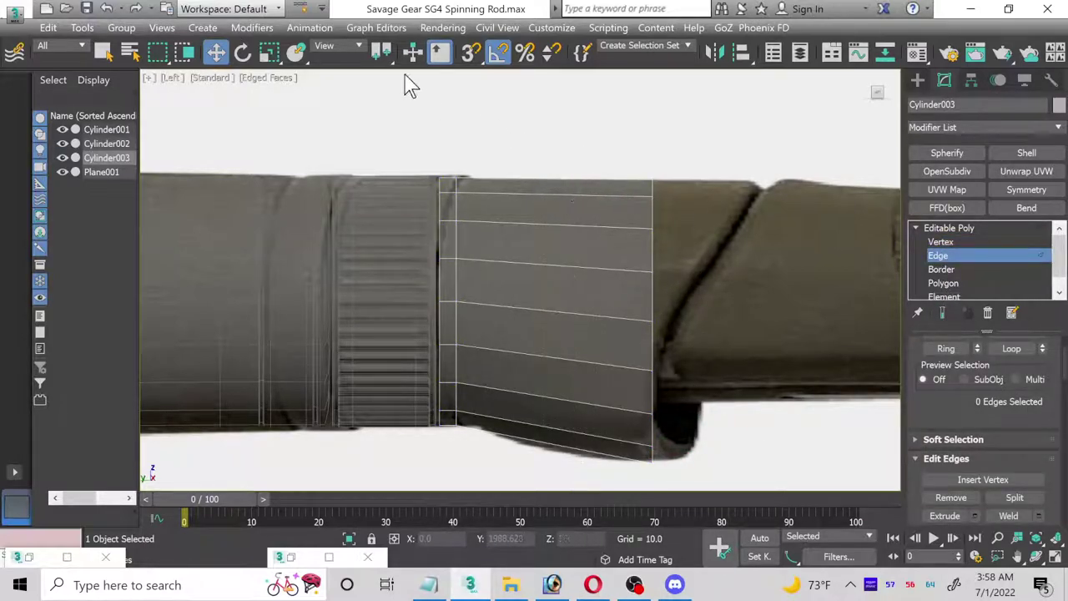
key(alt+c)
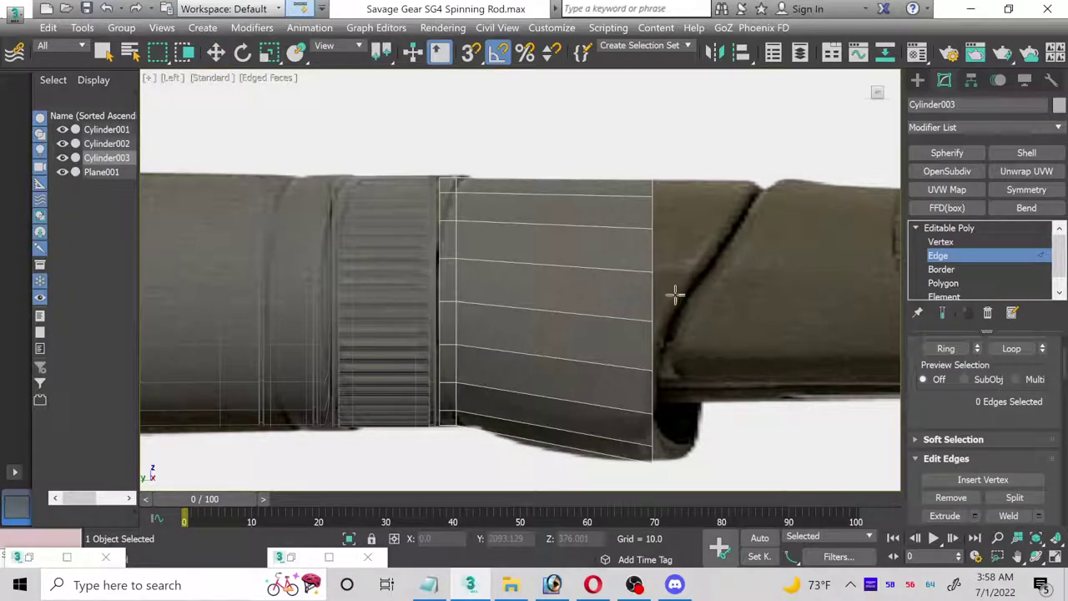
click(546, 267)
right_click(720, 293)
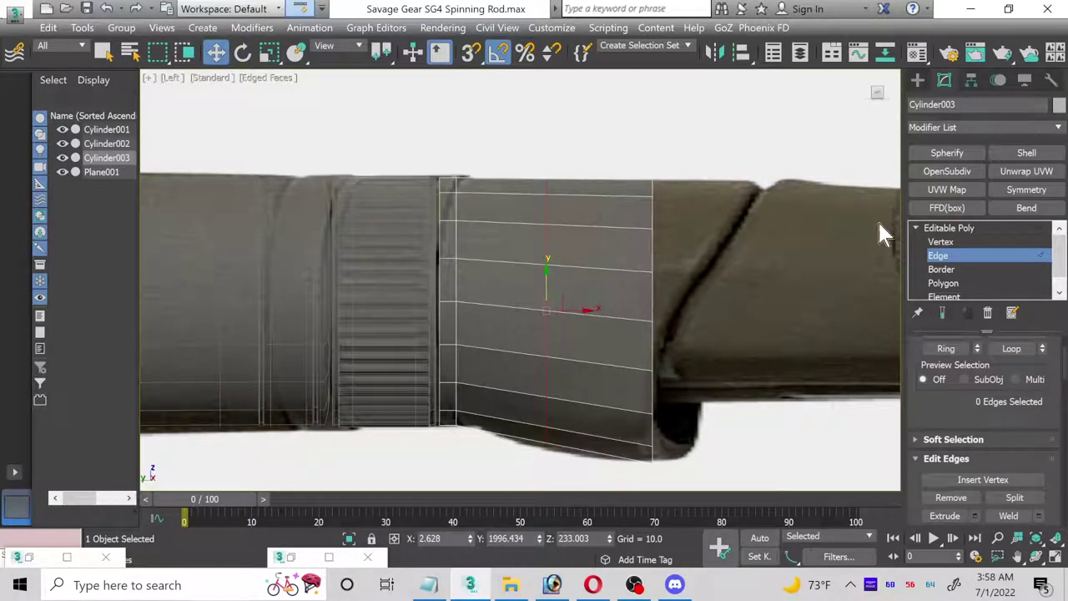
click(922, 229)
ctrl+click(927, 241)
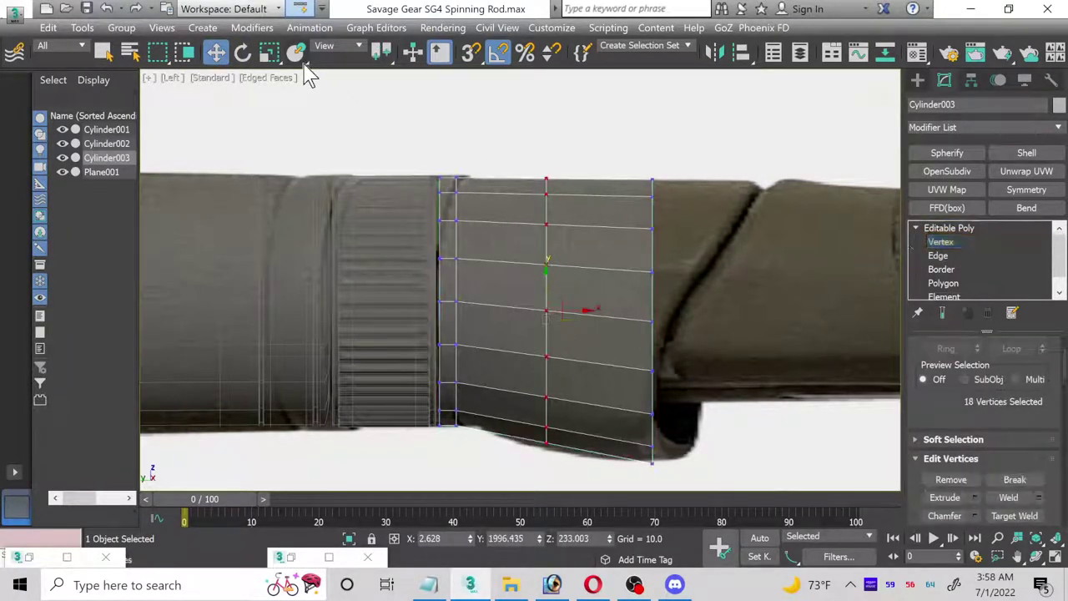
drag(561, 458, 552, 382)
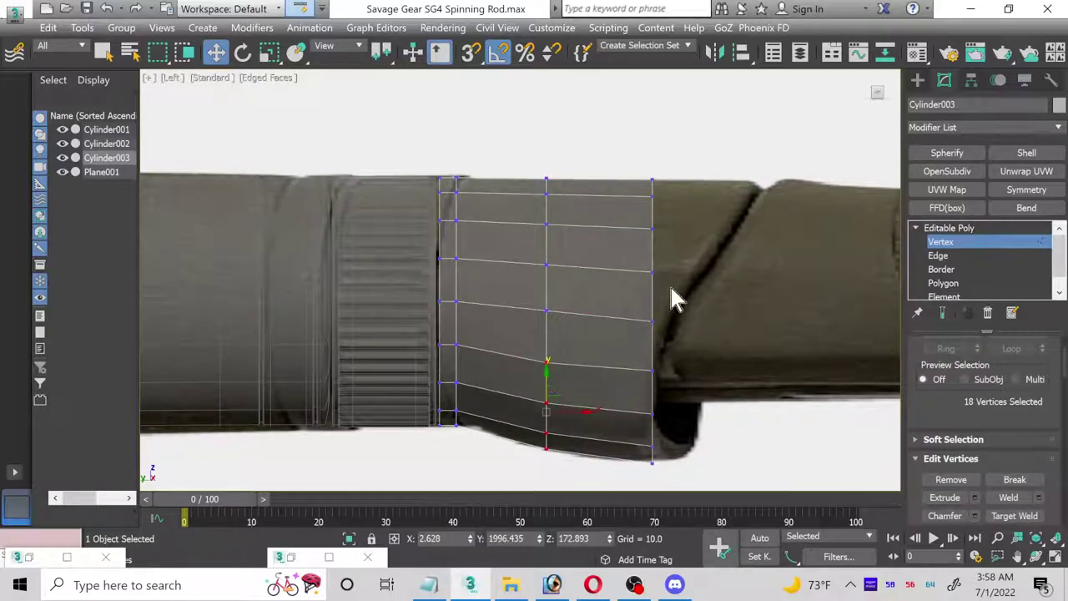
- Add another edge loop between the middle loop and the outer end, and fit its bottom vertices to the reference curve
click(303, 8)
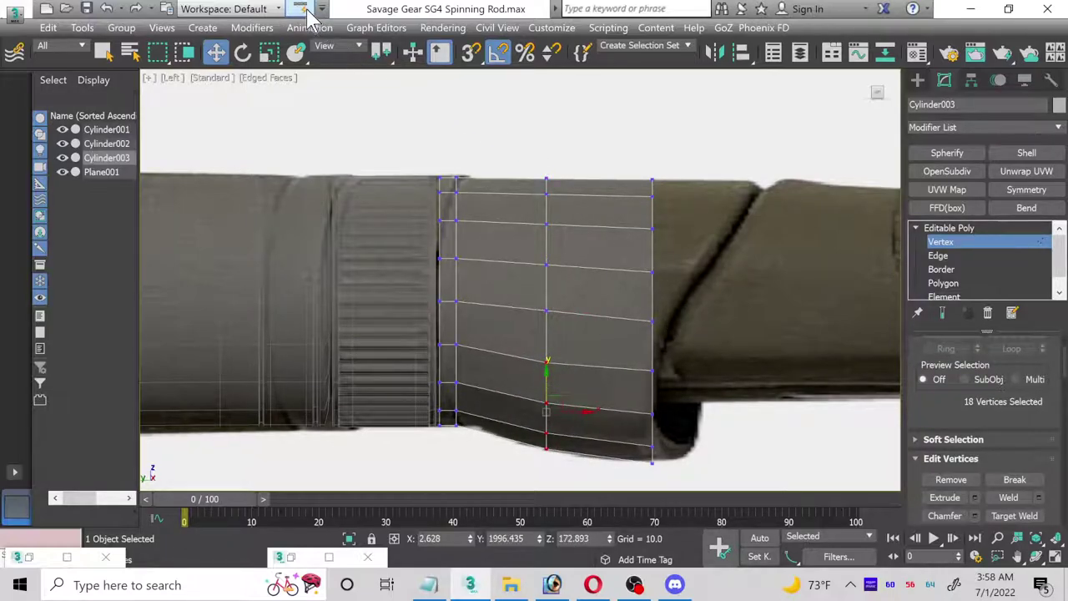
click(603, 316)
key(w)
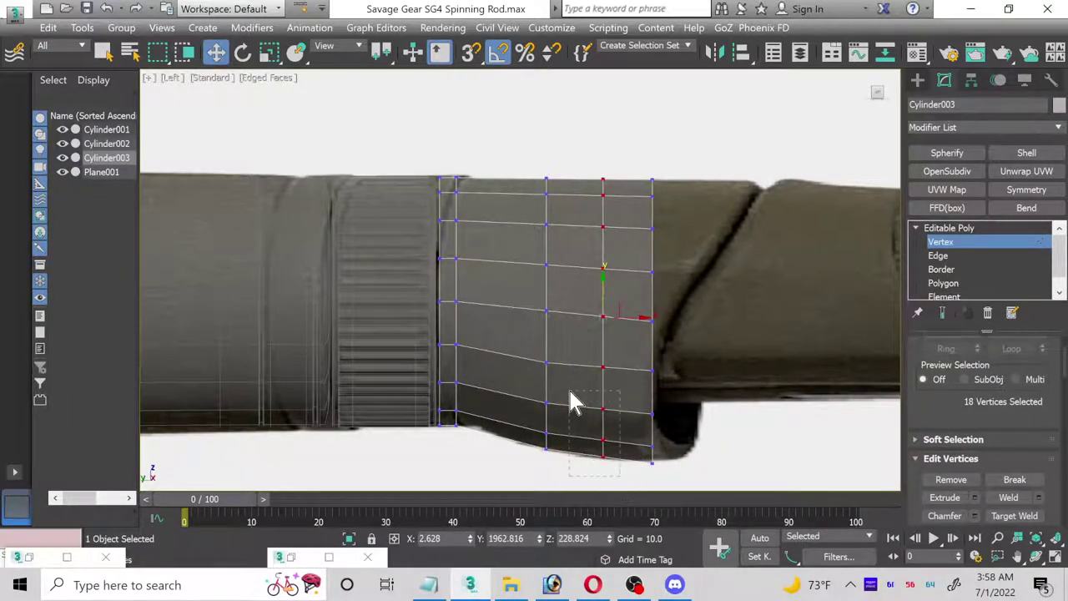
drag(601, 404, 603, 408)
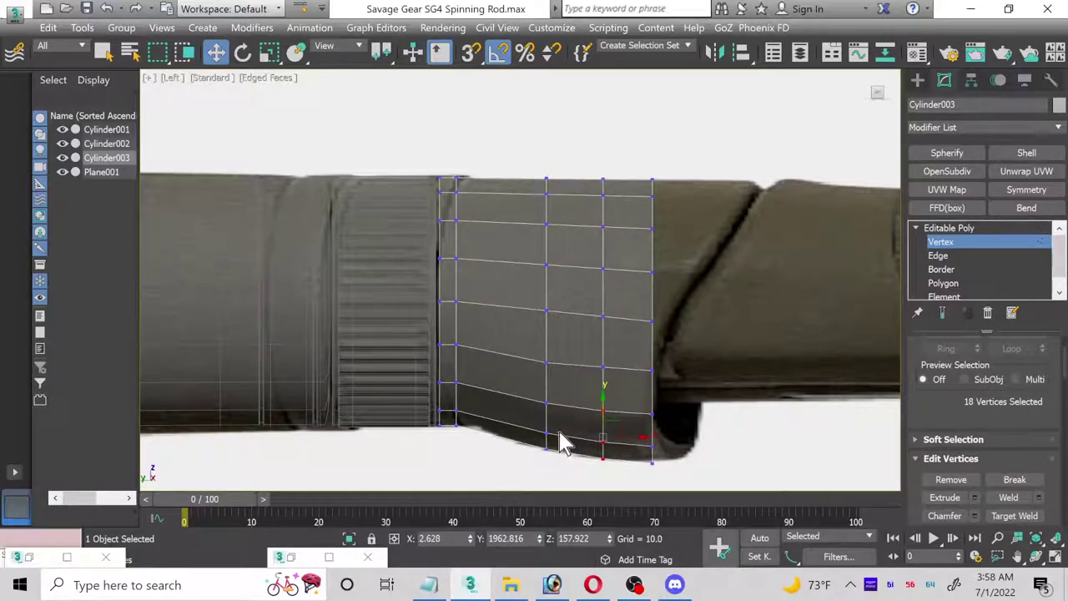
- Add an edge loop near the ribbed band, shift it about 5 units toward the band, and raise its lower vertices to the reference outline
click(926, 257)
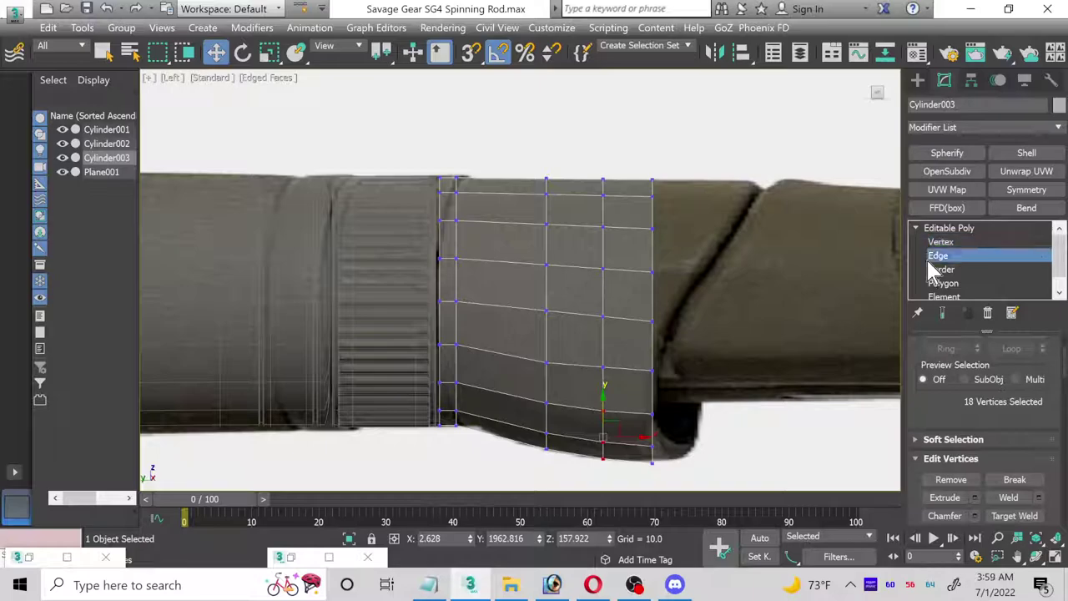
click(300, 9)
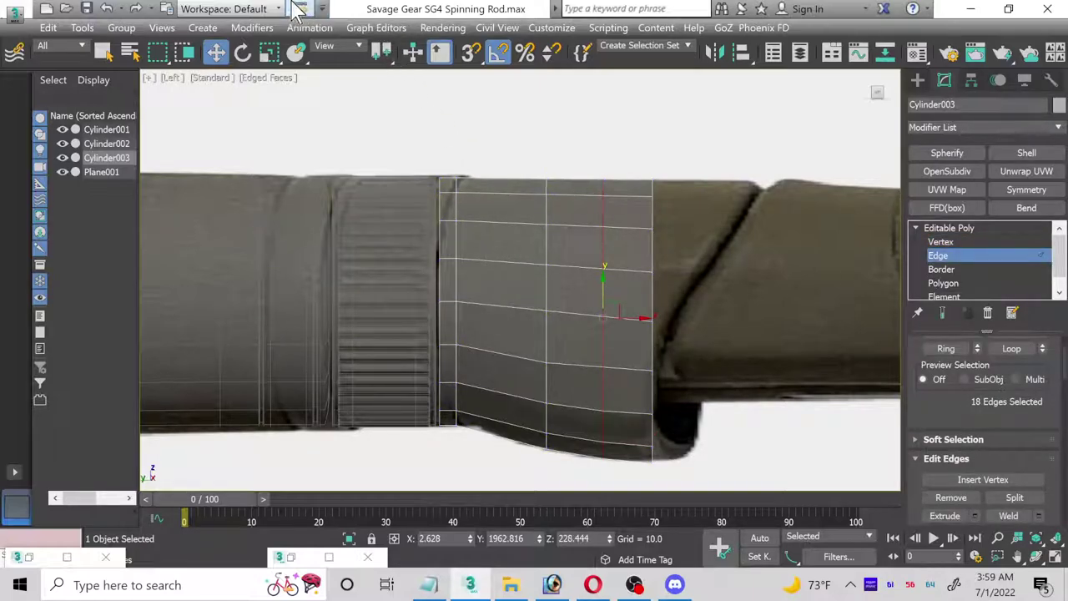
click(488, 264)
key(w)
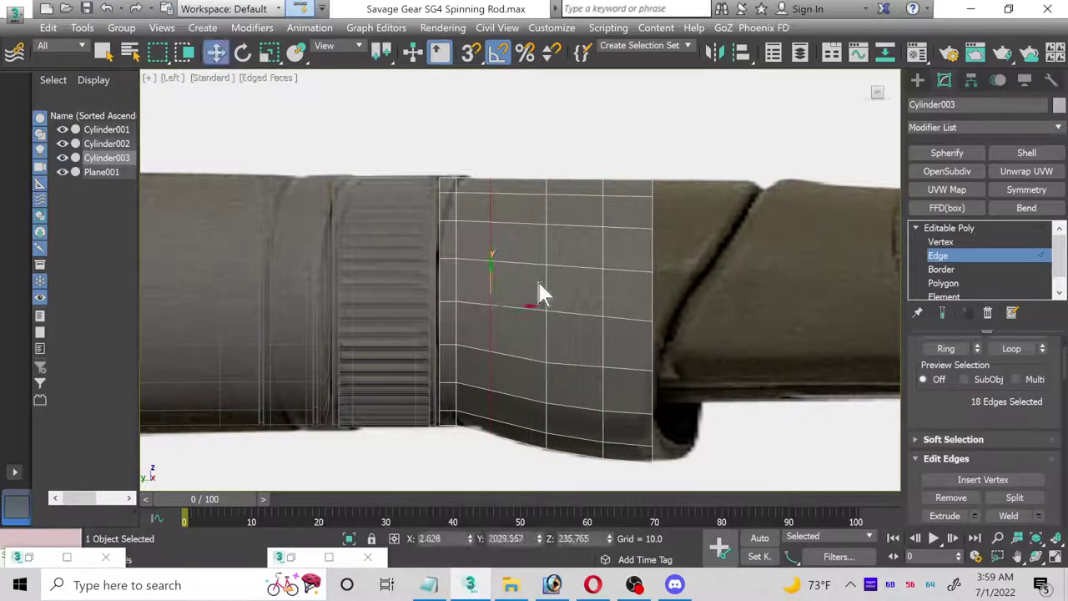
click(942, 242)
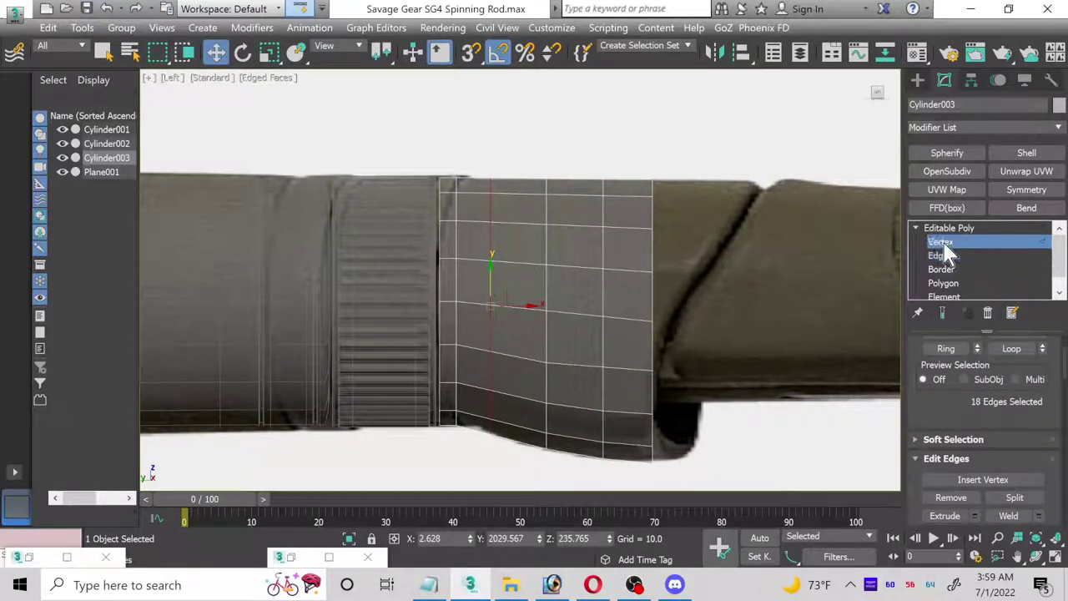
drag(518, 458, 491, 404)
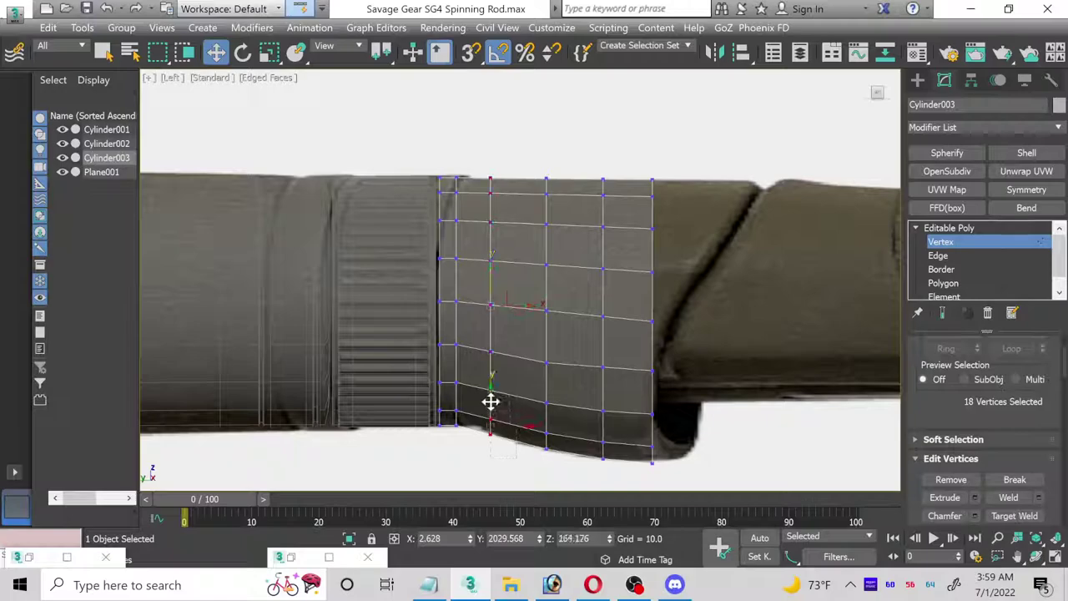
drag(520, 303, 520, 453)
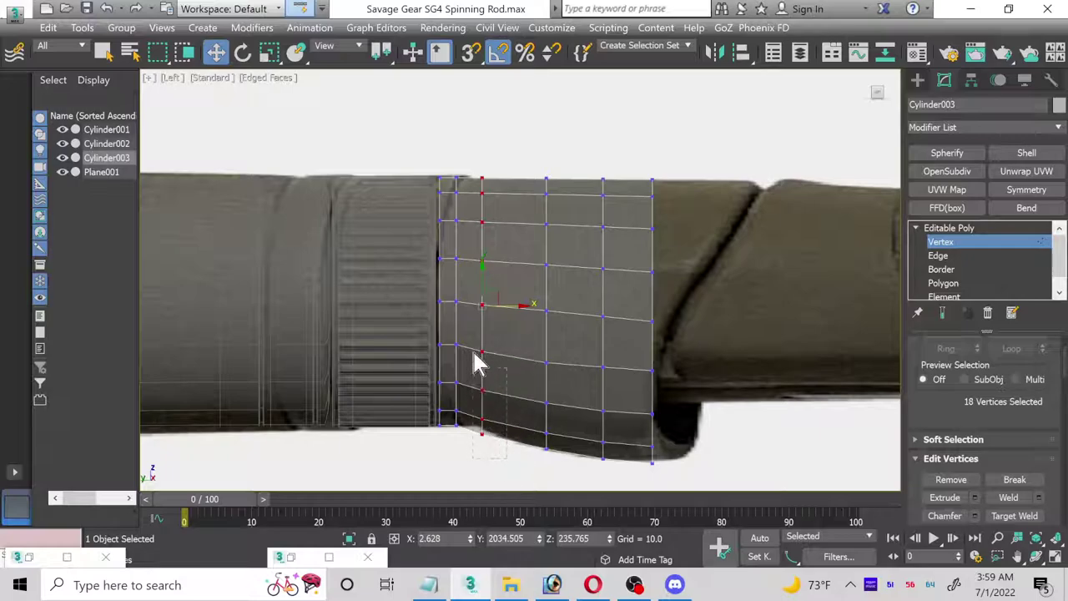
drag(482, 386, 485, 369)
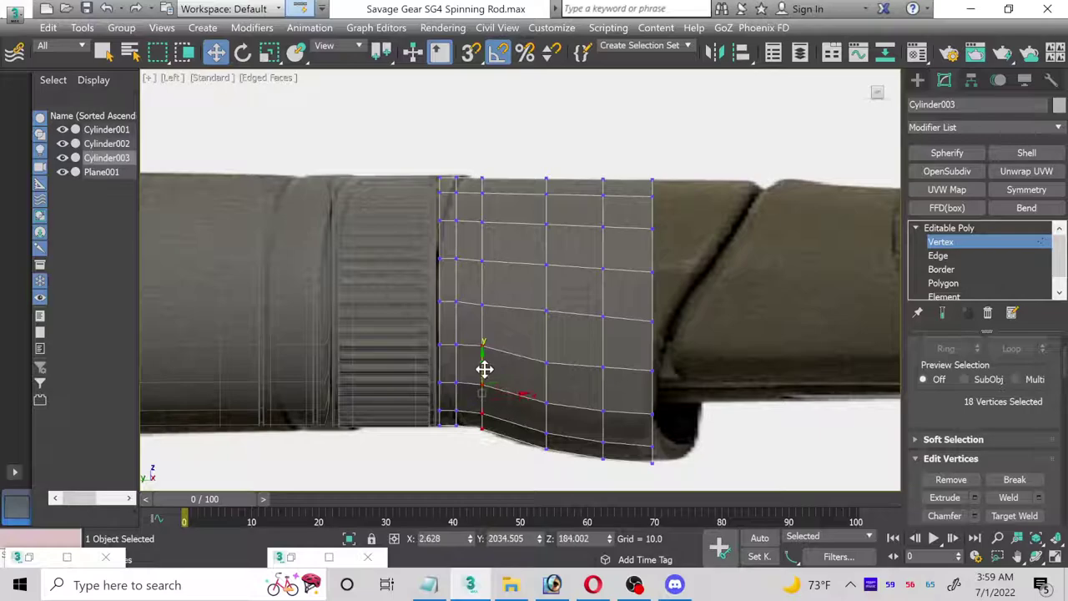
- Move the outer-end vertices lengthwise row by row to follow the reference's slanted seam and the protruding lip below it
drag(628, 152, 778, 178)
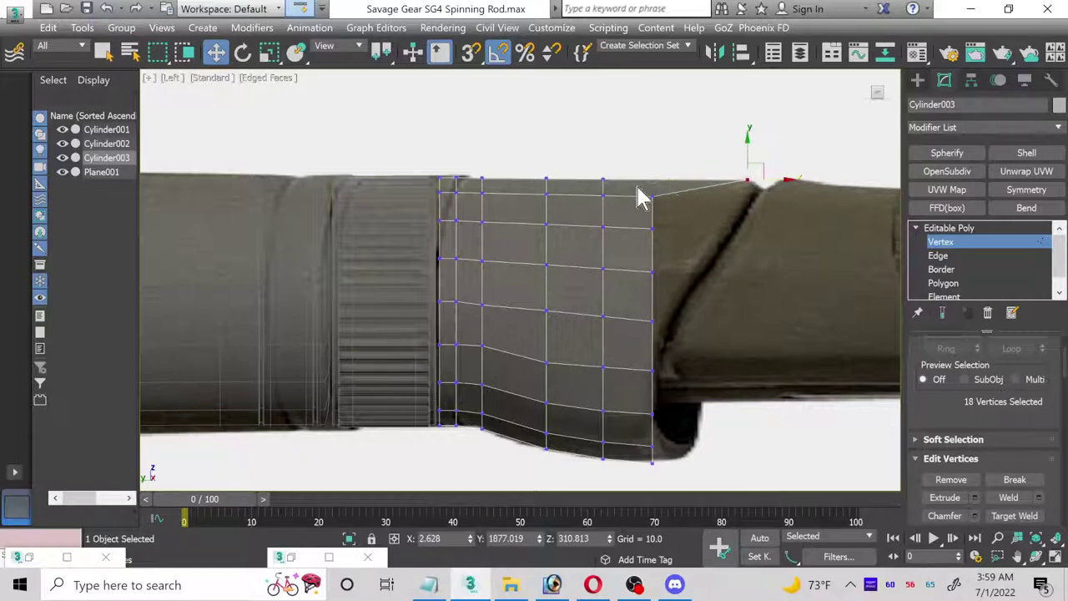
drag(640, 203, 767, 199)
drag(628, 223, 751, 229)
drag(639, 253, 719, 271)
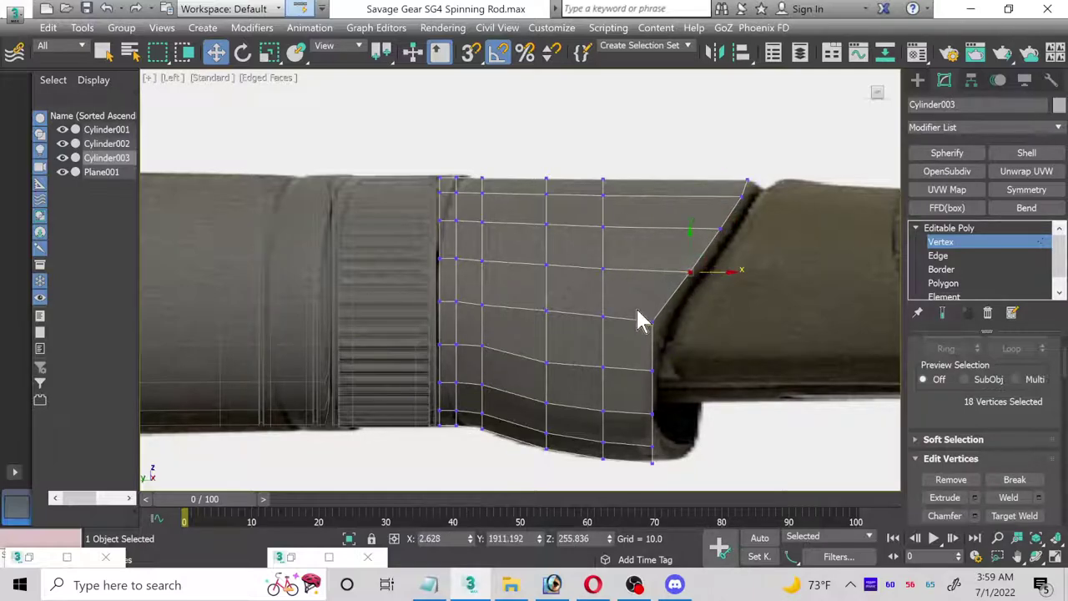
mouse_move(673, 338)
mouse_down()
mouse_move(696, 320)
mouse_move(694, 334)
mouse_up()
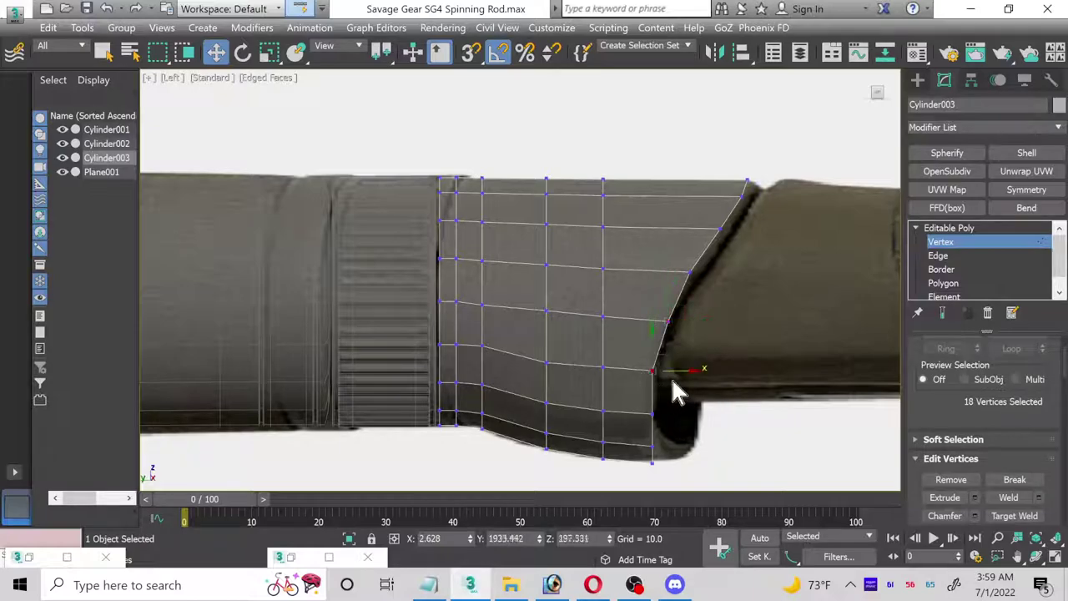
click(668, 372)
drag(679, 370, 682, 370)
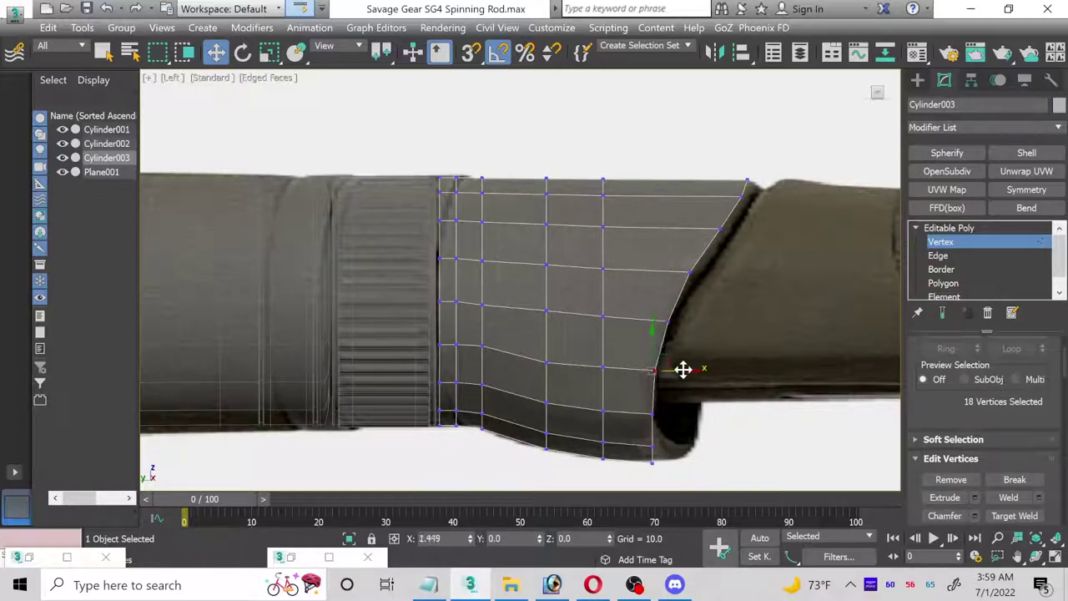
drag(652, 450, 720, 465)
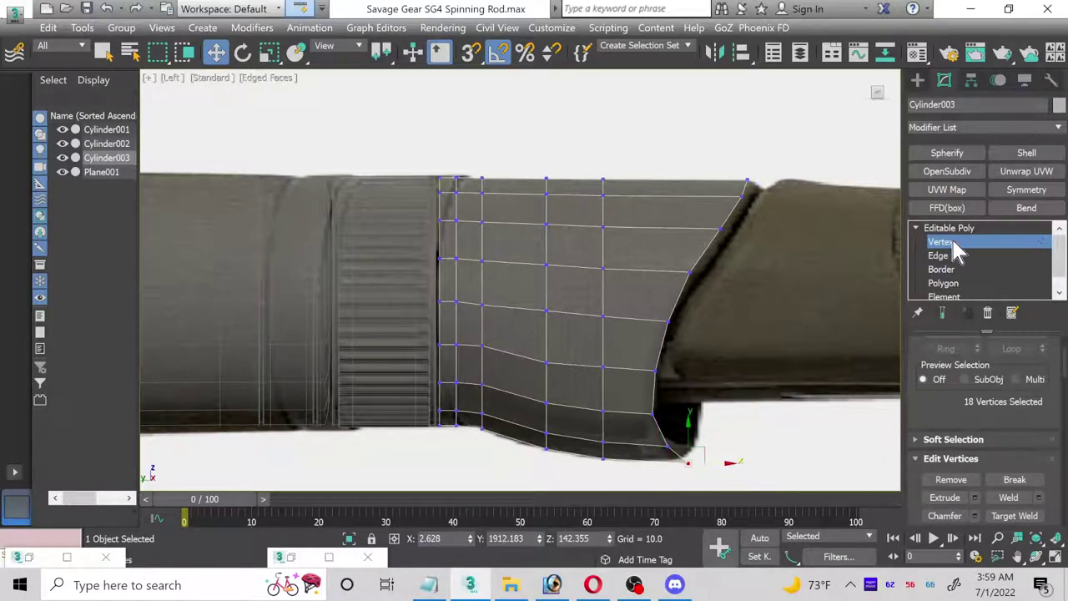
- Insert an edge loop between the last straight loop and the slanted end of Cylinder003, following the slant
key(1)
middle_drag(743, 344, 673, 294)
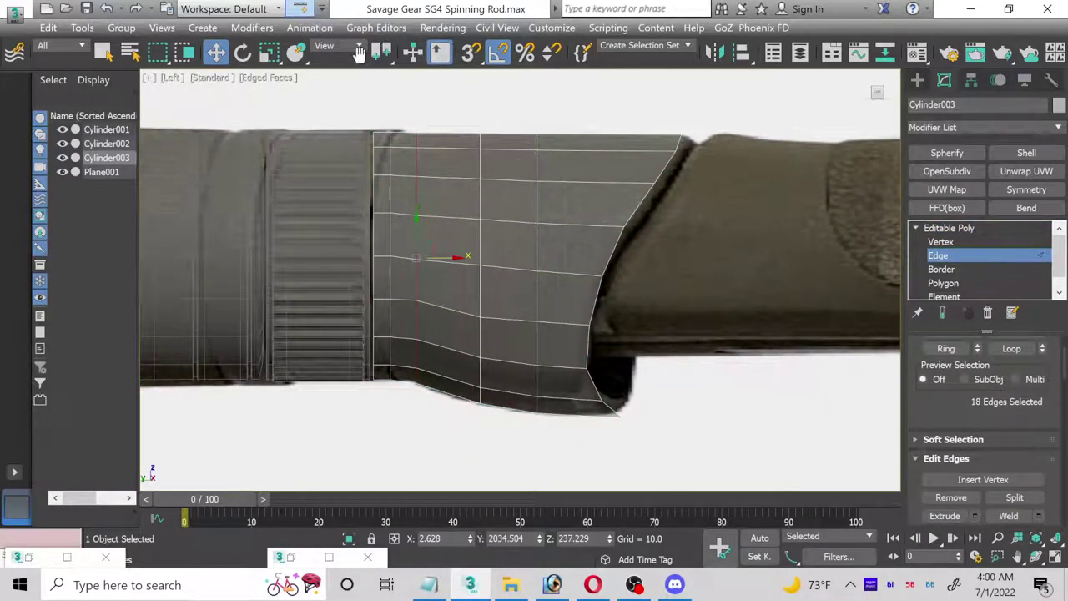
key(alt+shift+s)
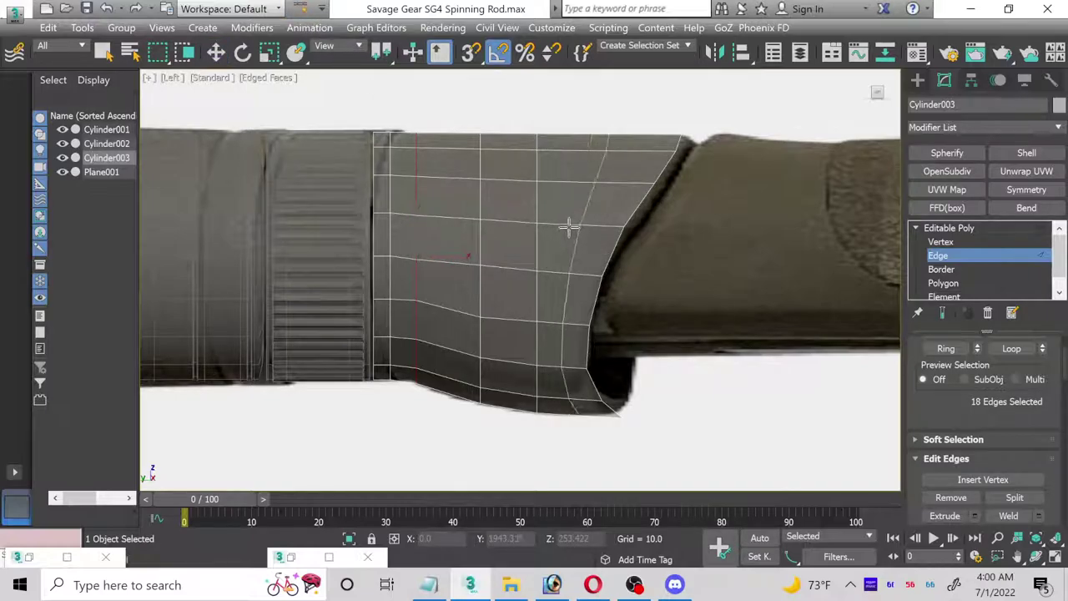
click(570, 226)
right_click(576, 229)
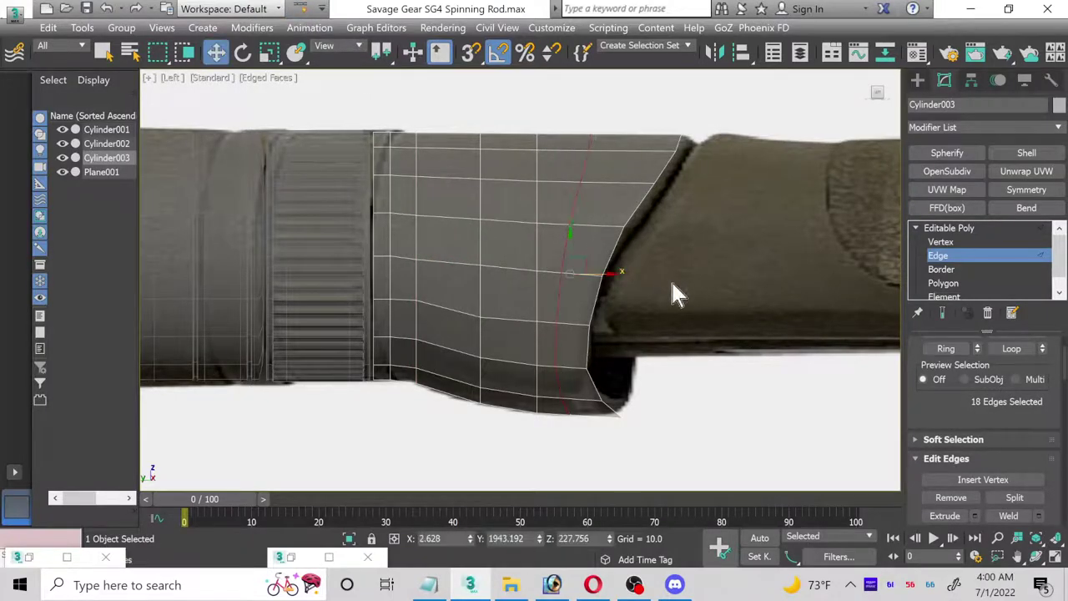
- Leave sub-object editing and check the shaped Cylinder003 against the reference in an enlarged Perspective view
click(968, 254)
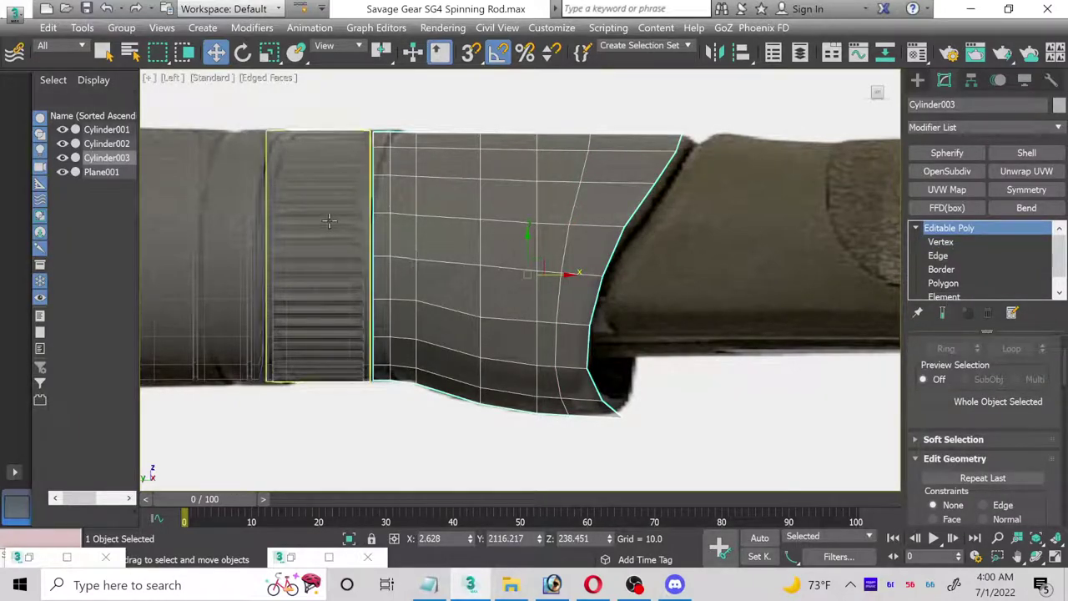
click(1055, 557)
alt+middle_drag(732, 417, 722, 412)
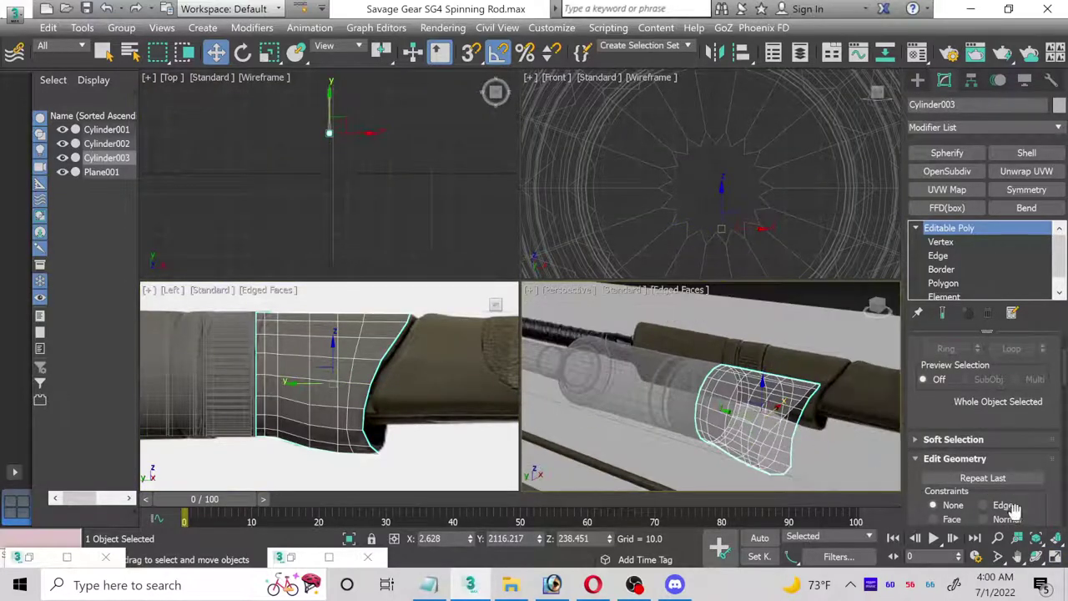
click(1054, 558)
click(1035, 557)
mouse_move(546, 326)
mouse_down()
mouse_move(493, 305)
mouse_move(575, 317)
mouse_move(583, 343)
mouse_move(542, 315)
mouse_up()
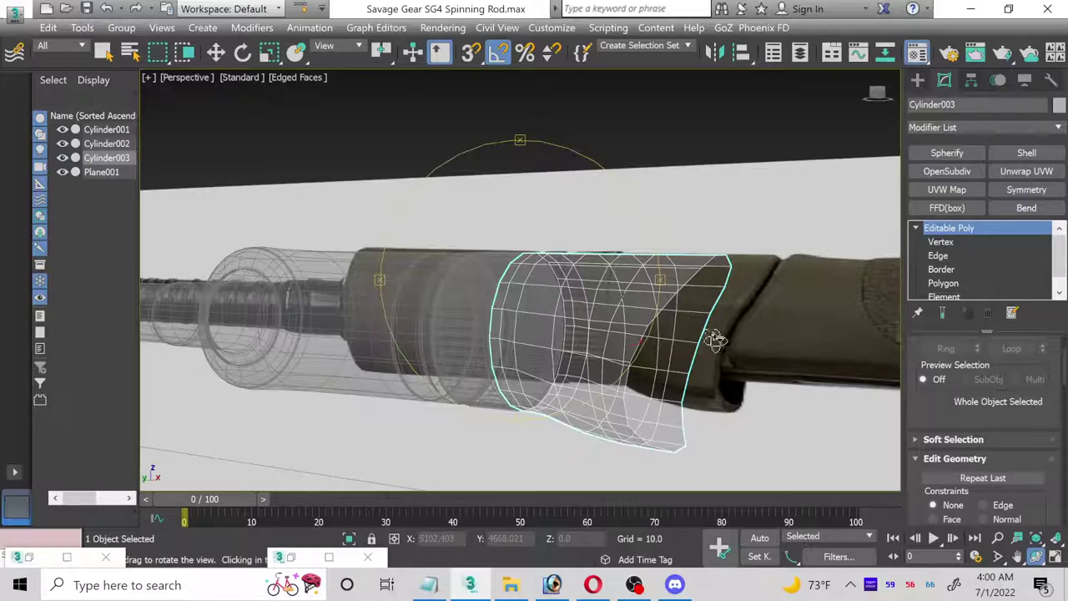
- Raise the opacity of the 02 - Default material to 100 so the handle parts render solid
key(m)
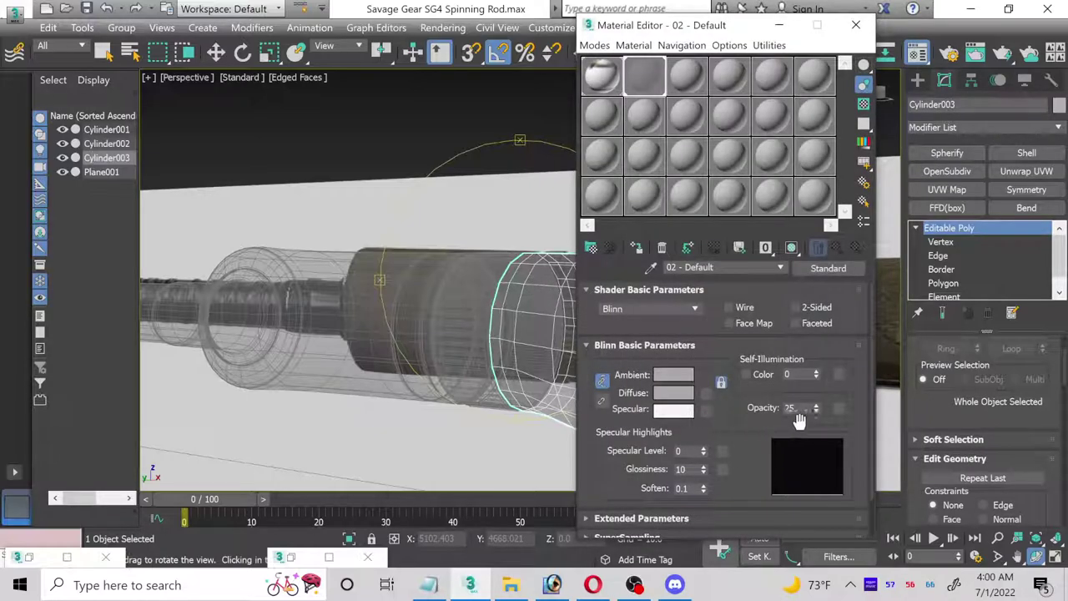
drag(816, 407, 814, 138)
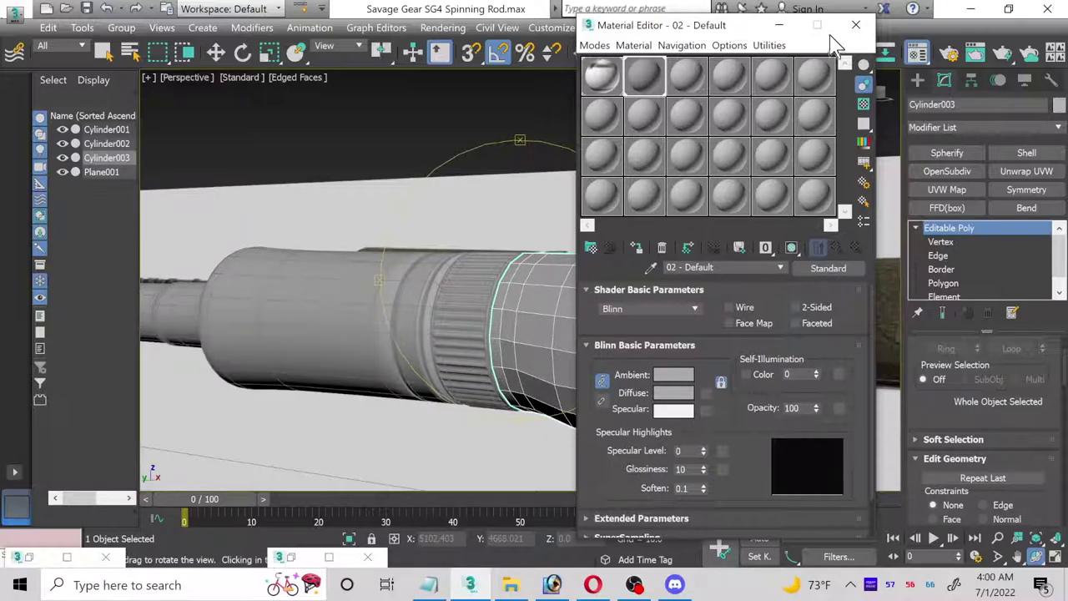
click(855, 25)
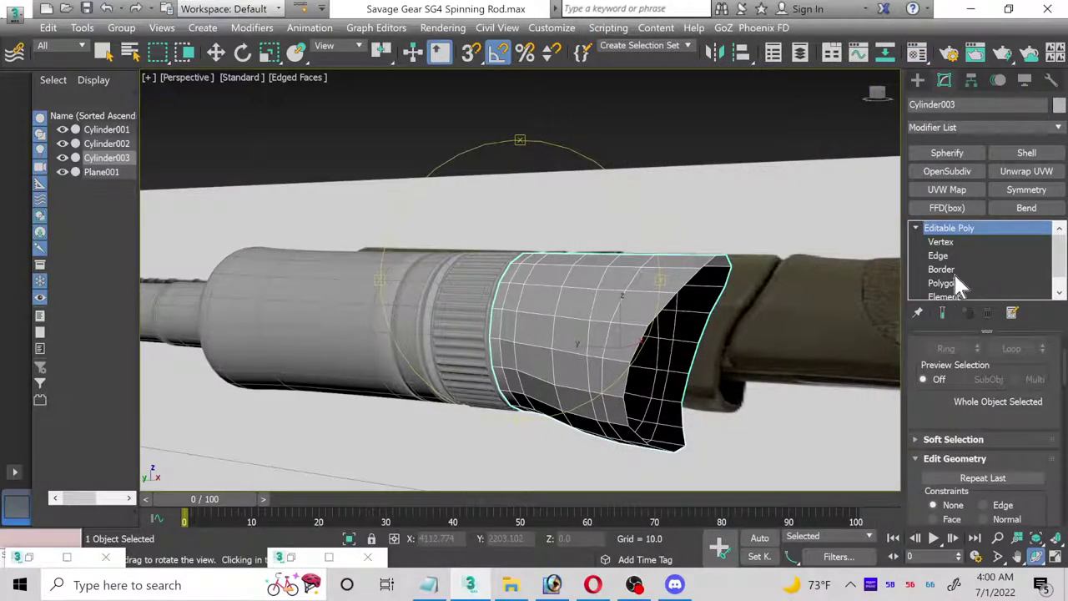
- Select the open border at Cylinder003's slanted end and extend it inward with a scaled copy to form a narrow rim
click(951, 272)
key(w)
click(728, 277)
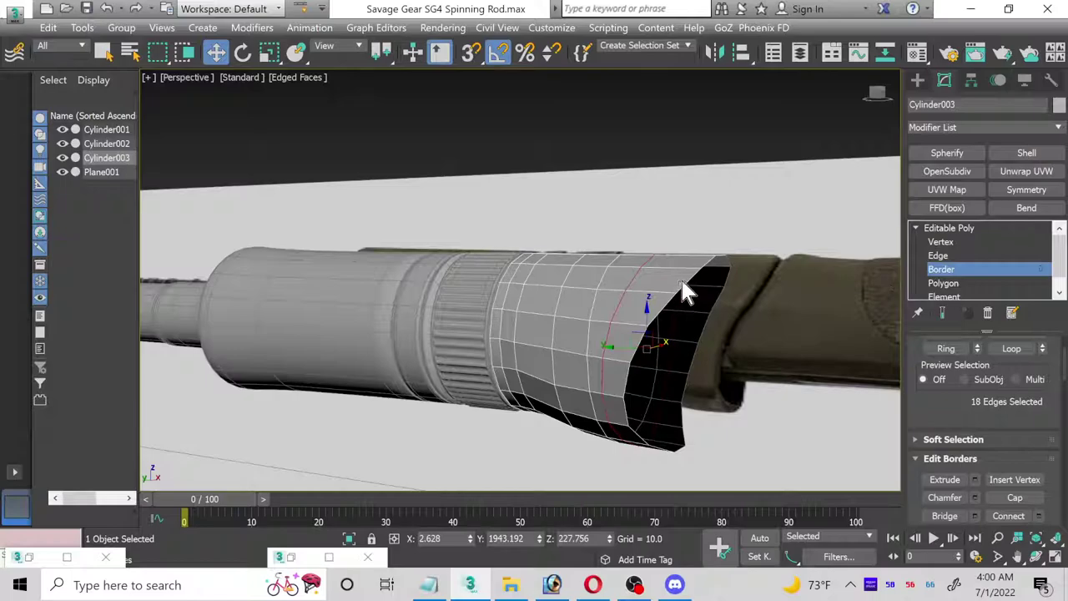
key(ctrl+z)
key(r)
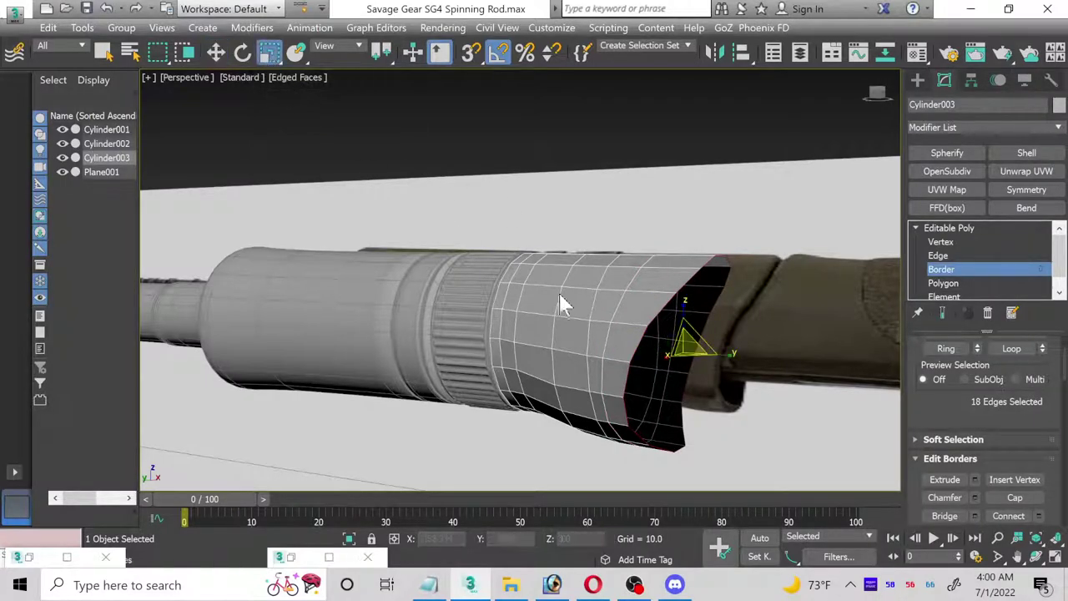
shift+drag(688, 349, 690, 351)
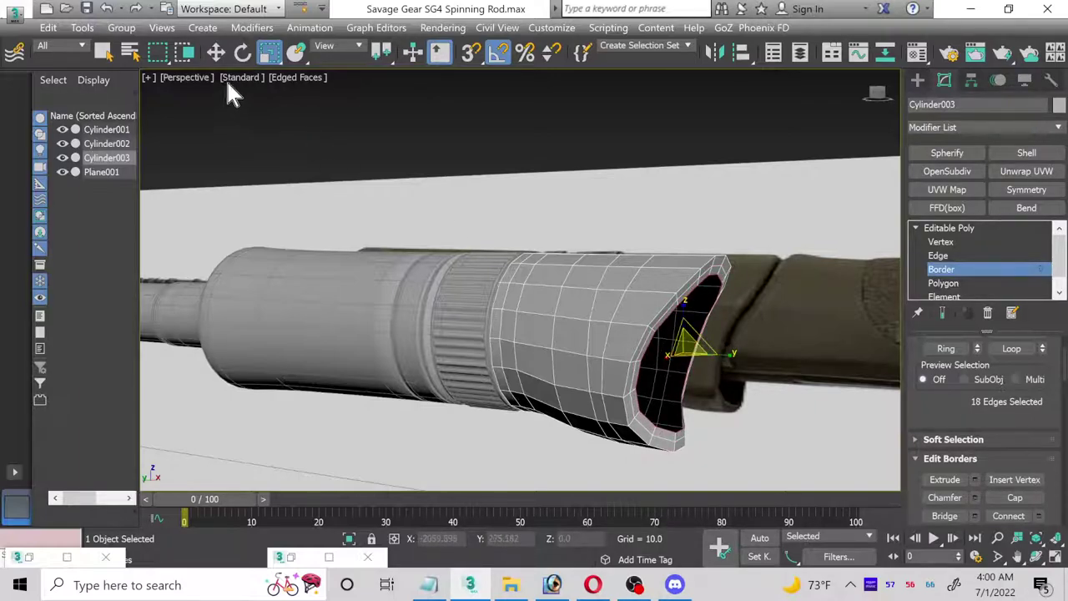
- Extend the rim's inner border lengthwise into Cylinder003 as an inner wall and scale that border down to about 90 percent
click(216, 55)
drag(660, 347, 627, 347)
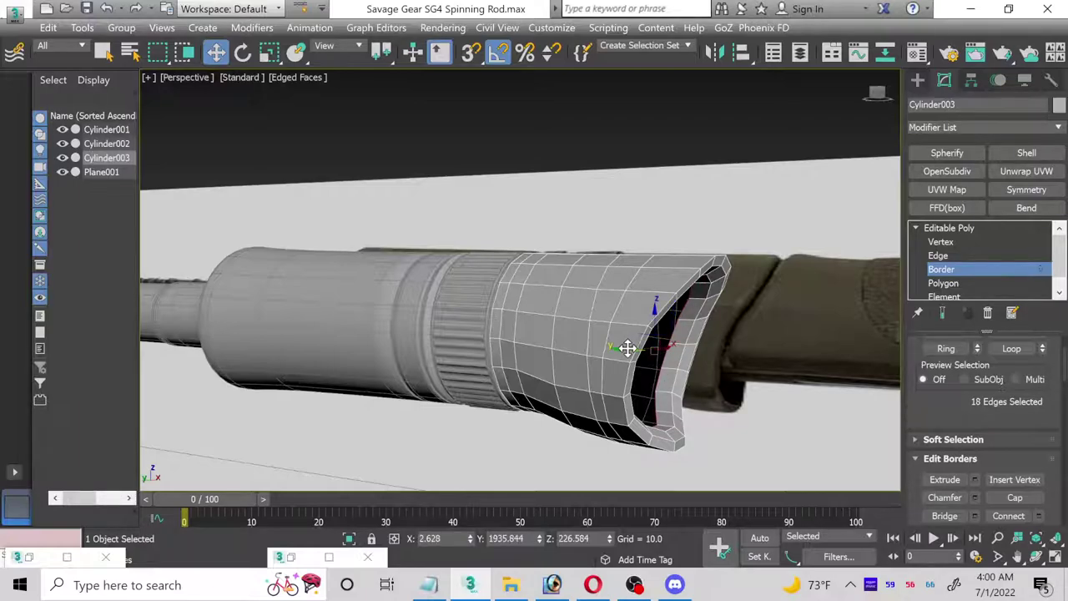
click(1056, 557)
right_click(371, 177)
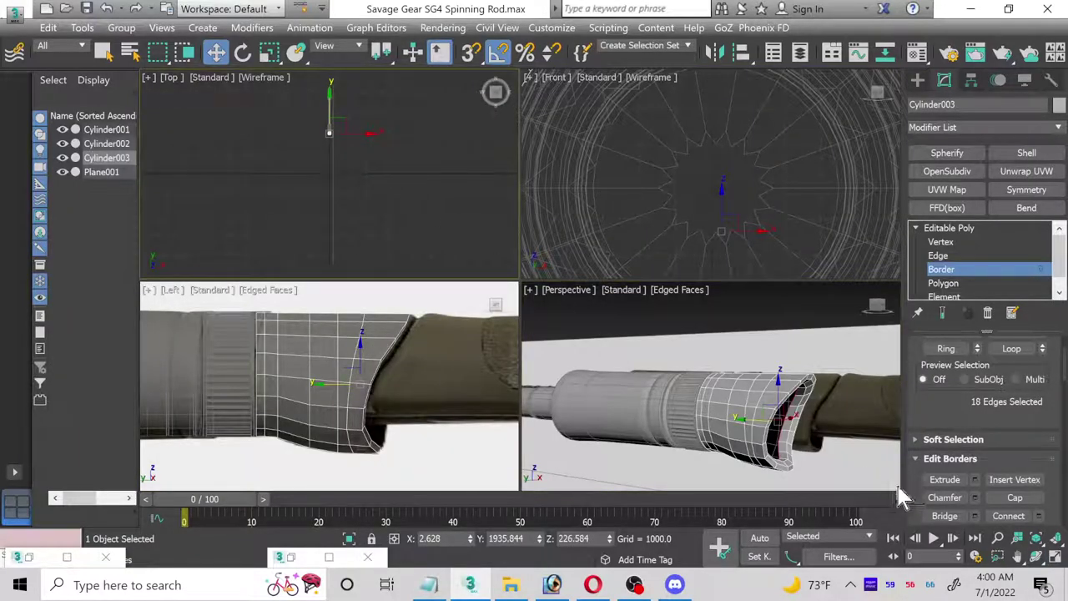
click(1035, 539)
click(1056, 558)
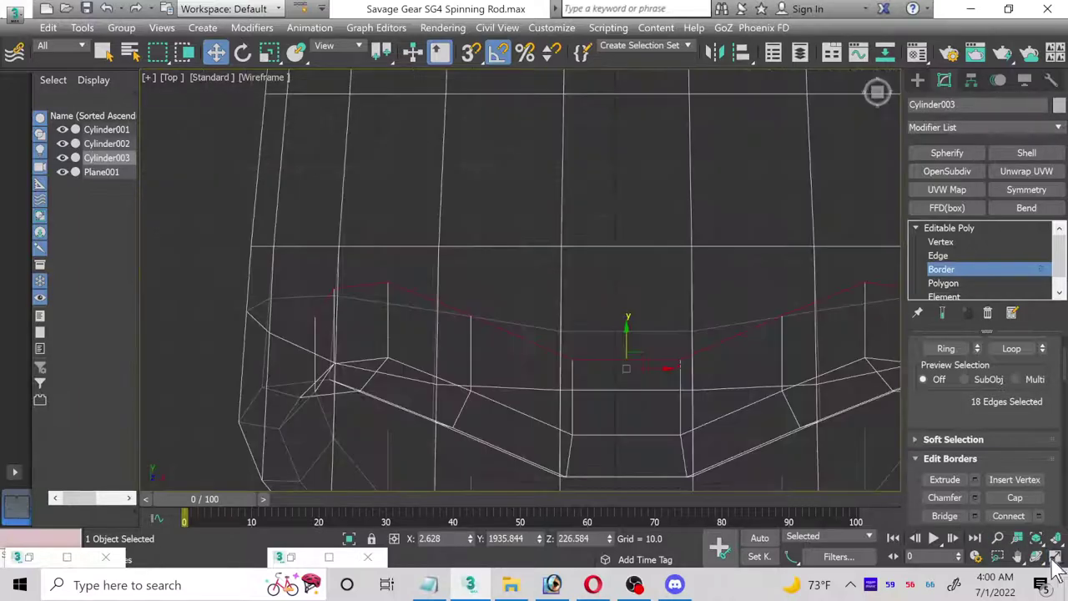
scroll(584, 392, up, 2)
mouse_move(600, 399)
mouse_down()
mouse_move(606, 351)
mouse_move(592, 260)
mouse_move(604, 207)
mouse_move(618, 253)
mouse_up()
click(269, 52)
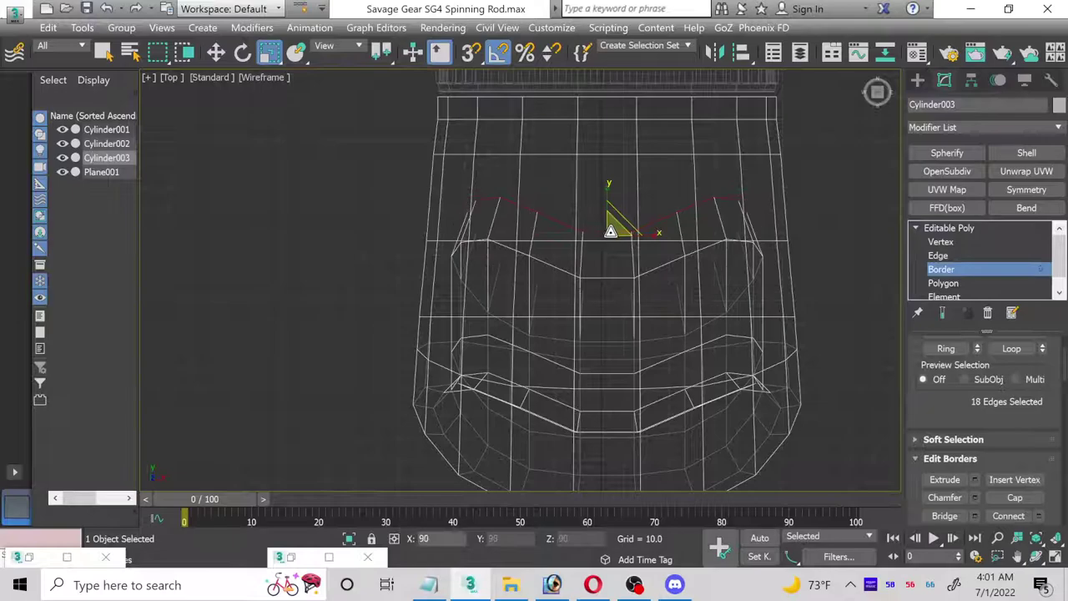
- Select the outer edge loop around Cylinder003's slanted rim in an enlarged Perspective view
click(1056, 560)
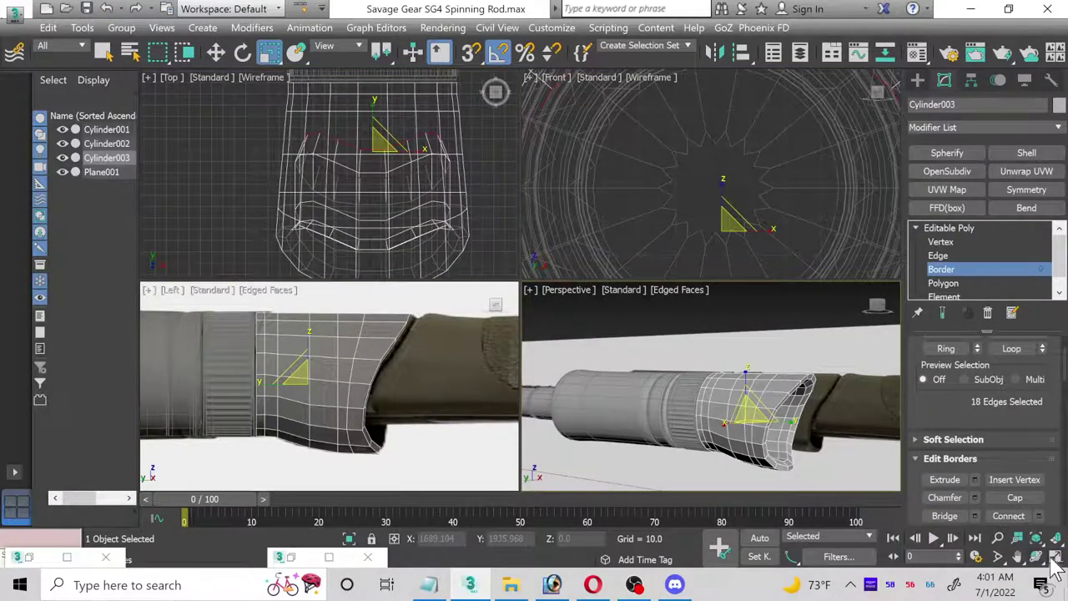
click(1056, 558)
click(1018, 557)
drag(801, 410, 592, 358)
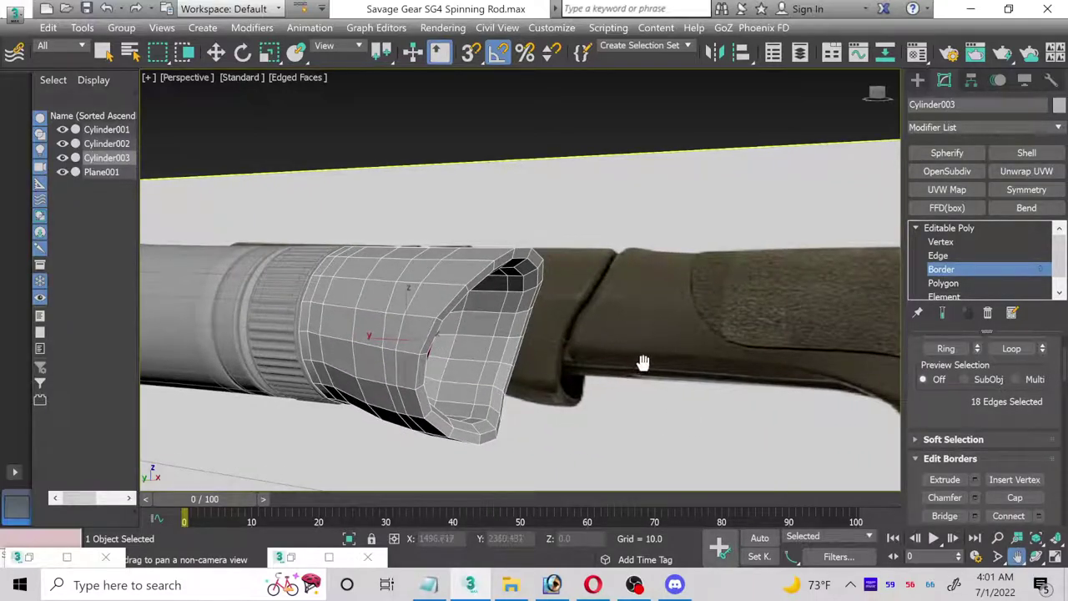
key(r)
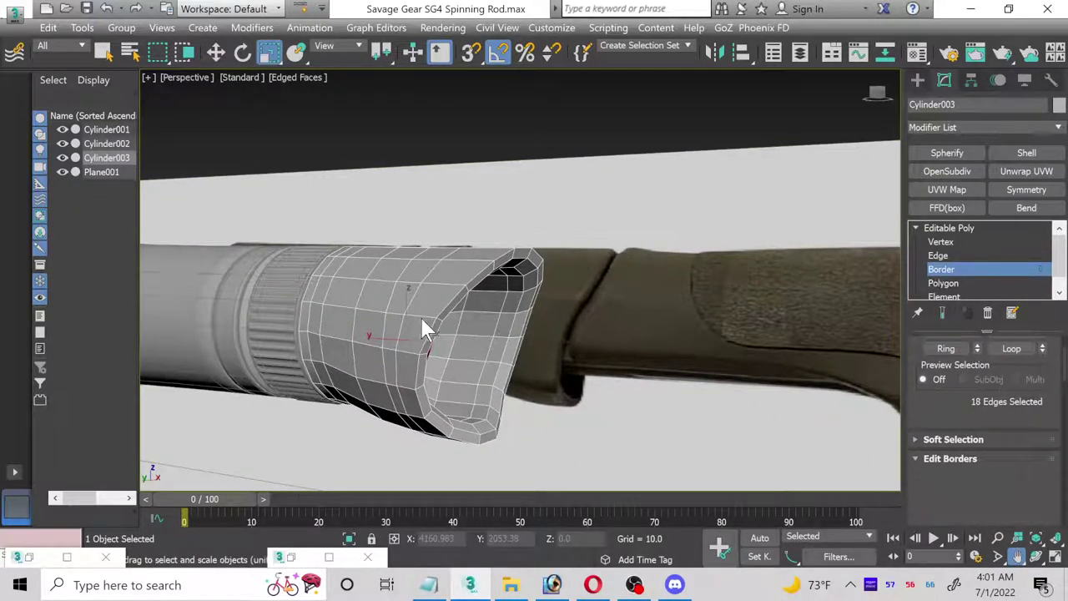
key(6)
click(946, 261)
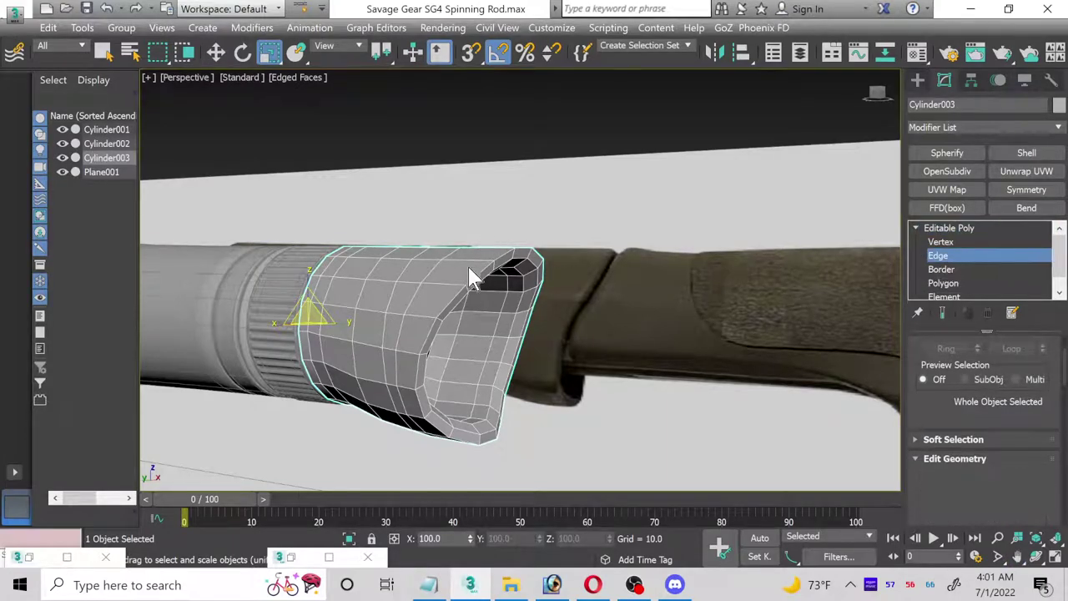
scroll(472, 284, up, 2)
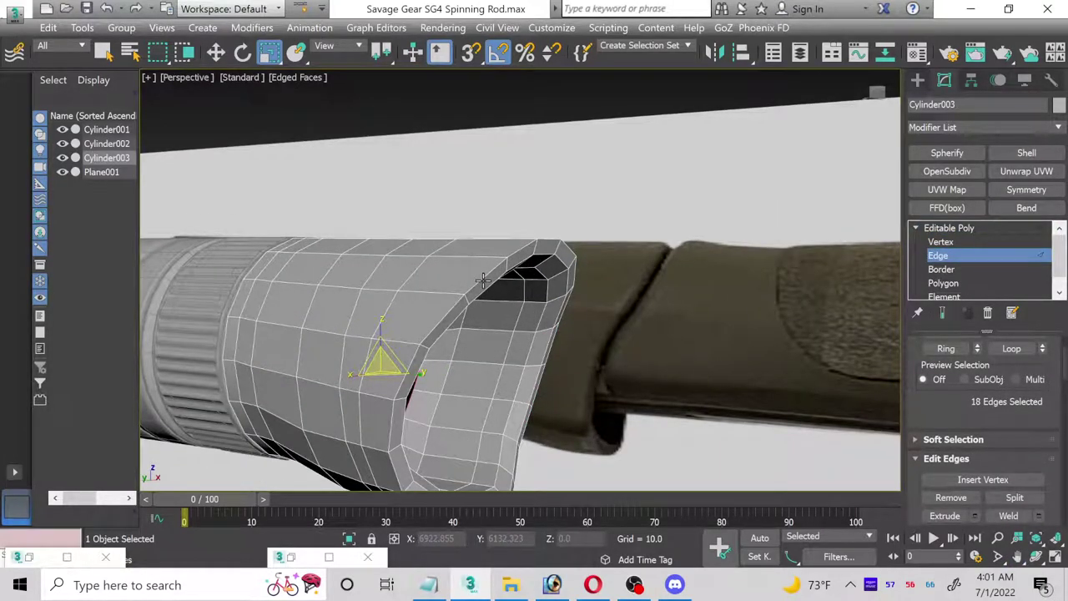
double_click(485, 279)
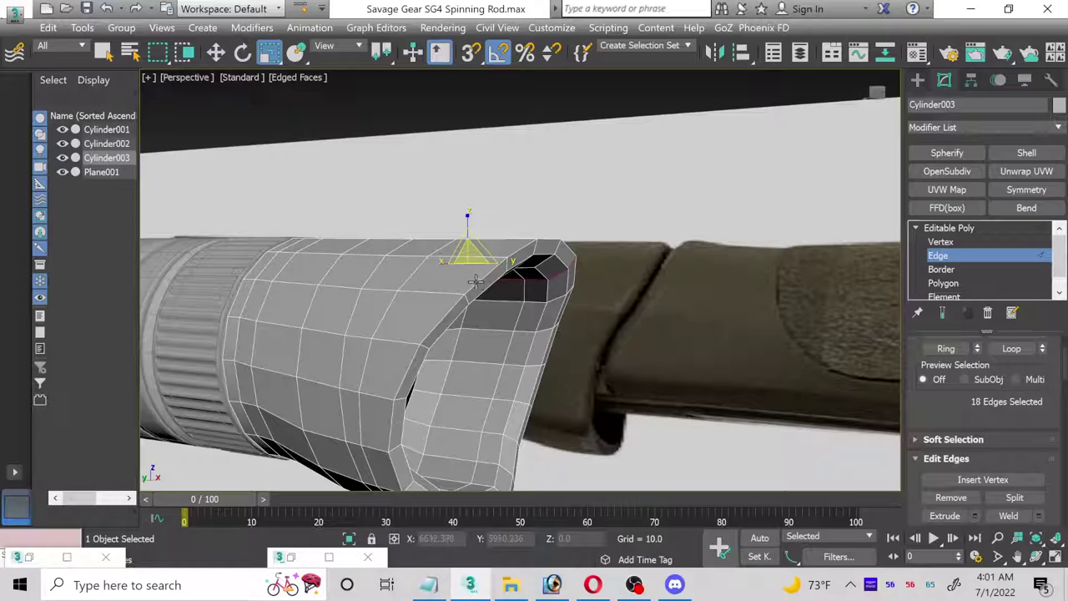
key(ctrl+z)
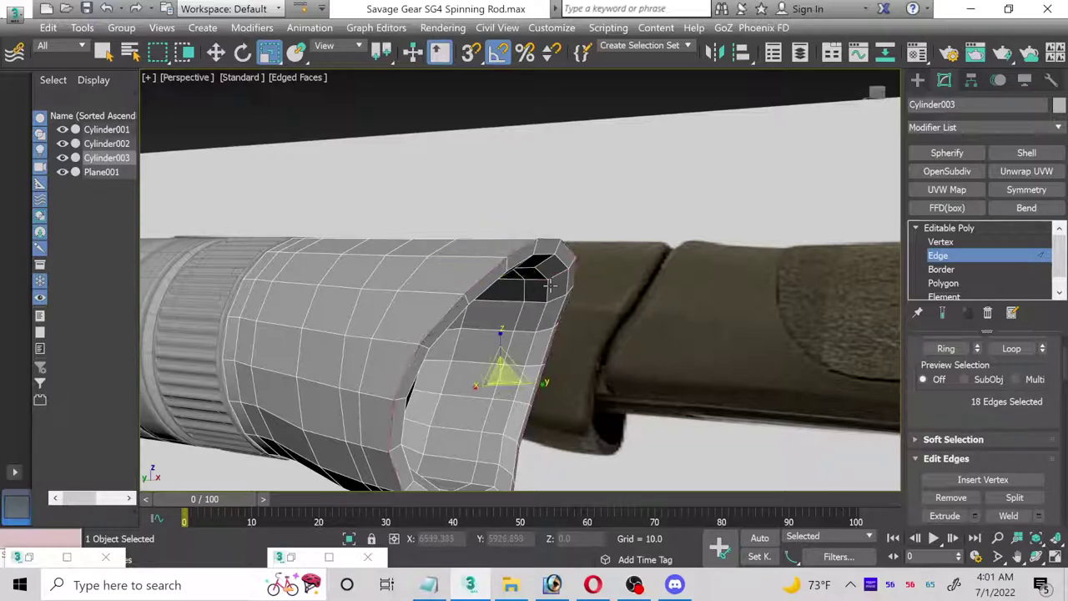
scroll(683, 297, down, 2)
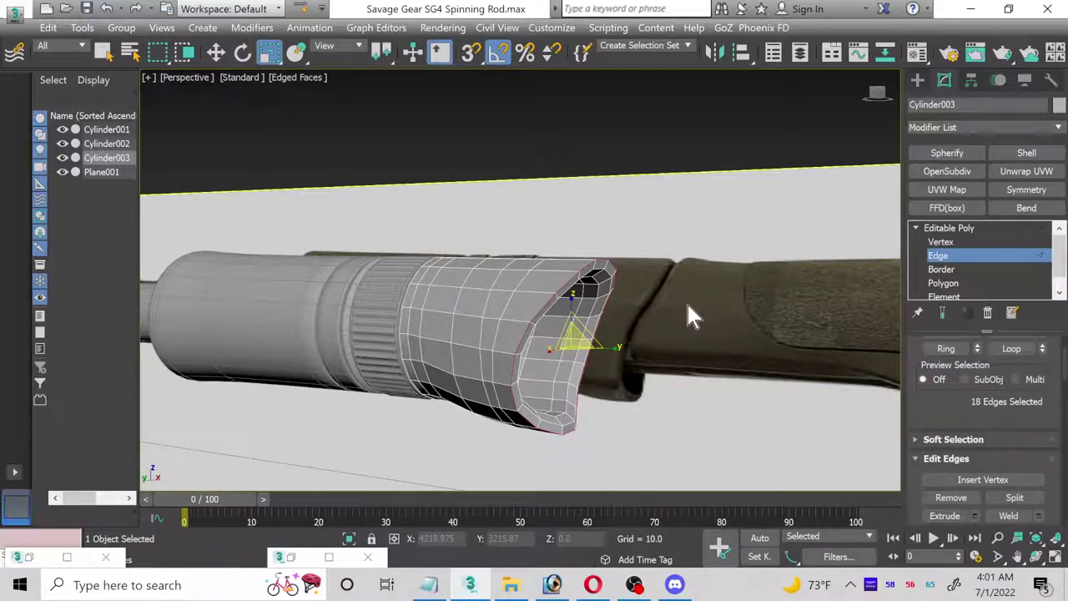
scroll(527, 349, up, 2)
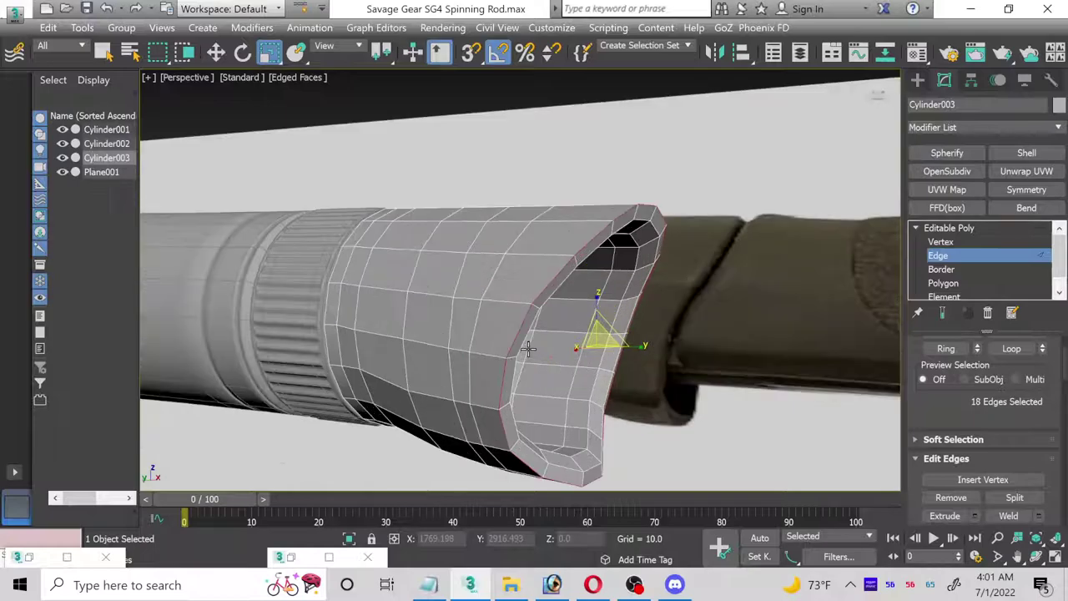
- Select the ring of polygons on the slanted rim and clone it slightly toward the handle grip as a separate object
click(947, 282)
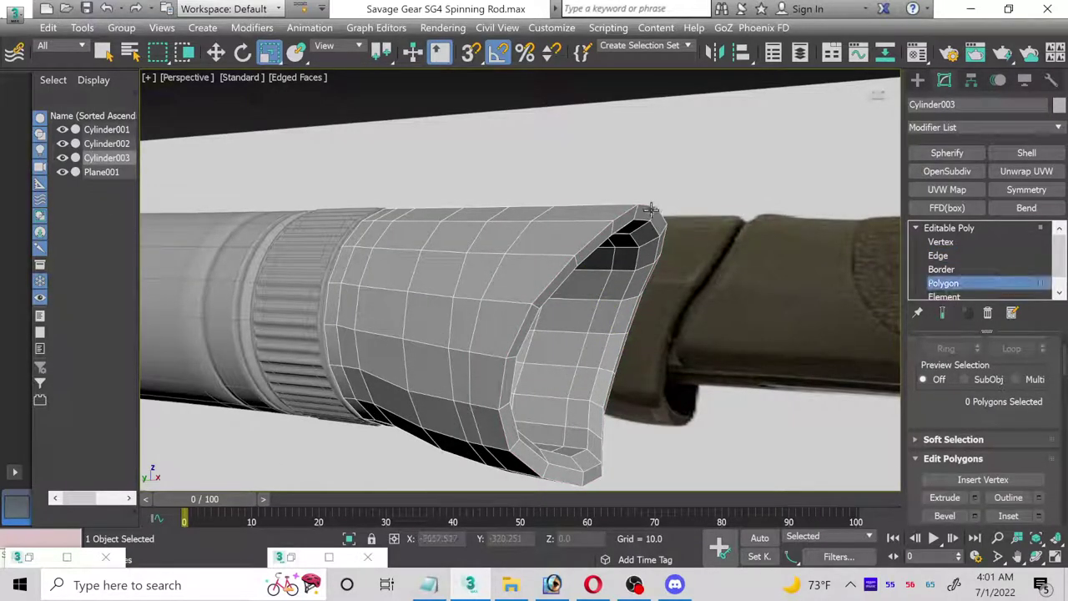
shift+click(626, 225)
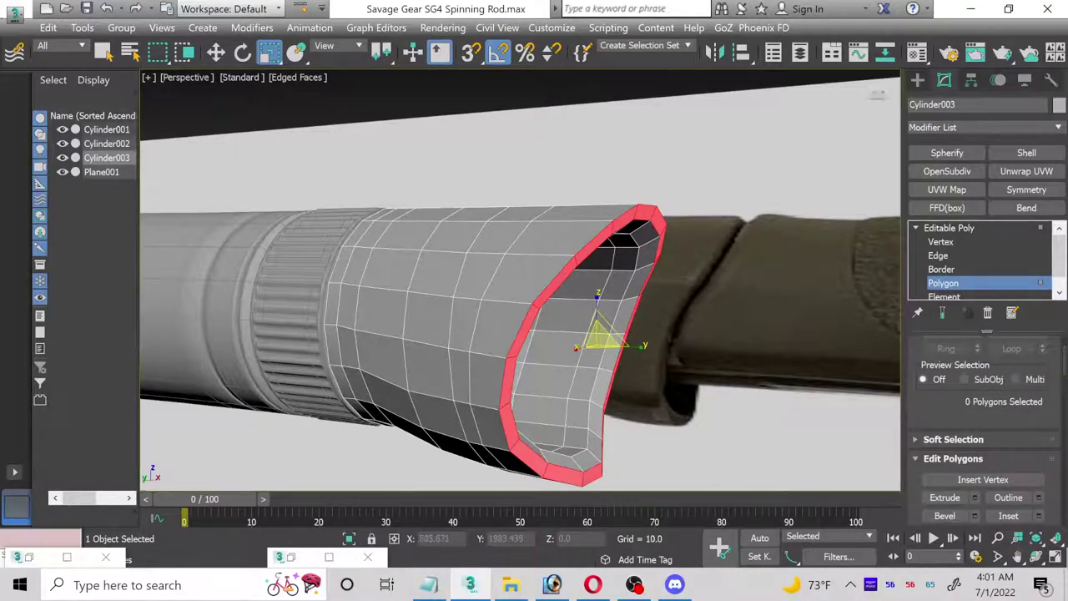
click(1056, 558)
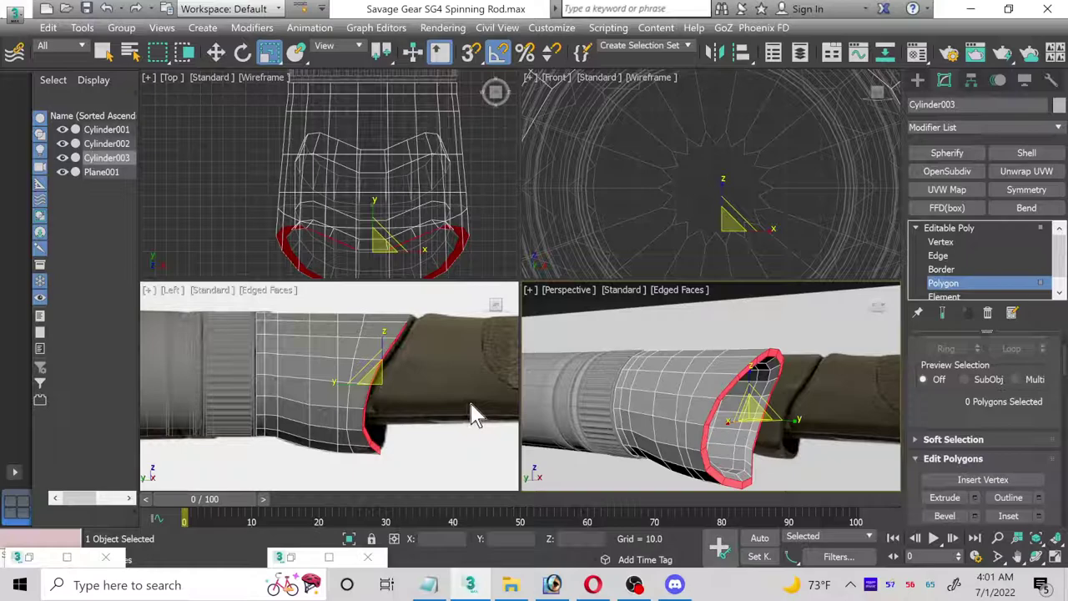
click(1056, 557)
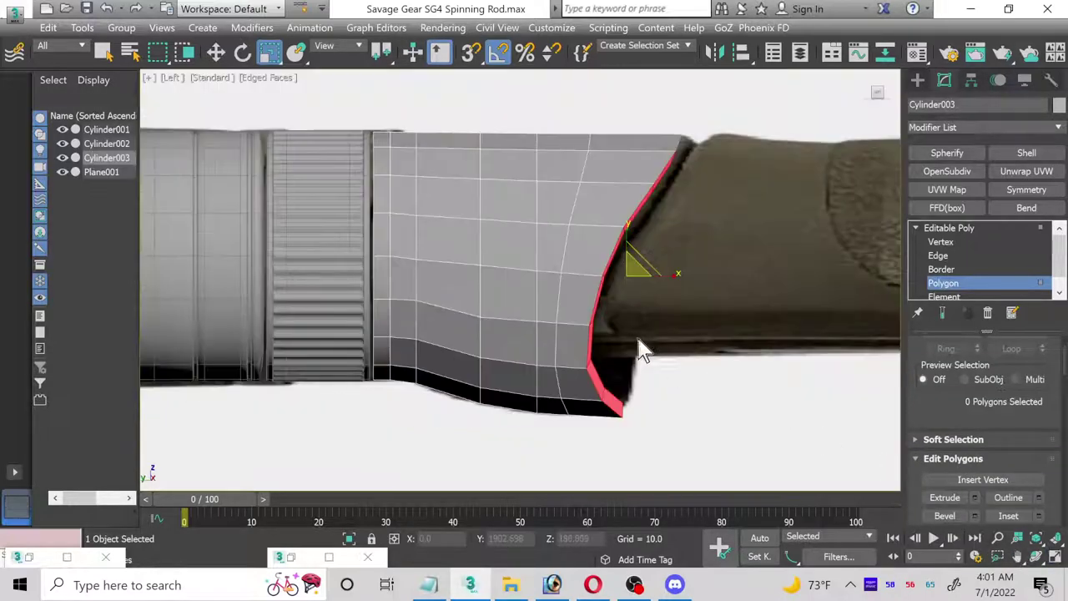
click(216, 52)
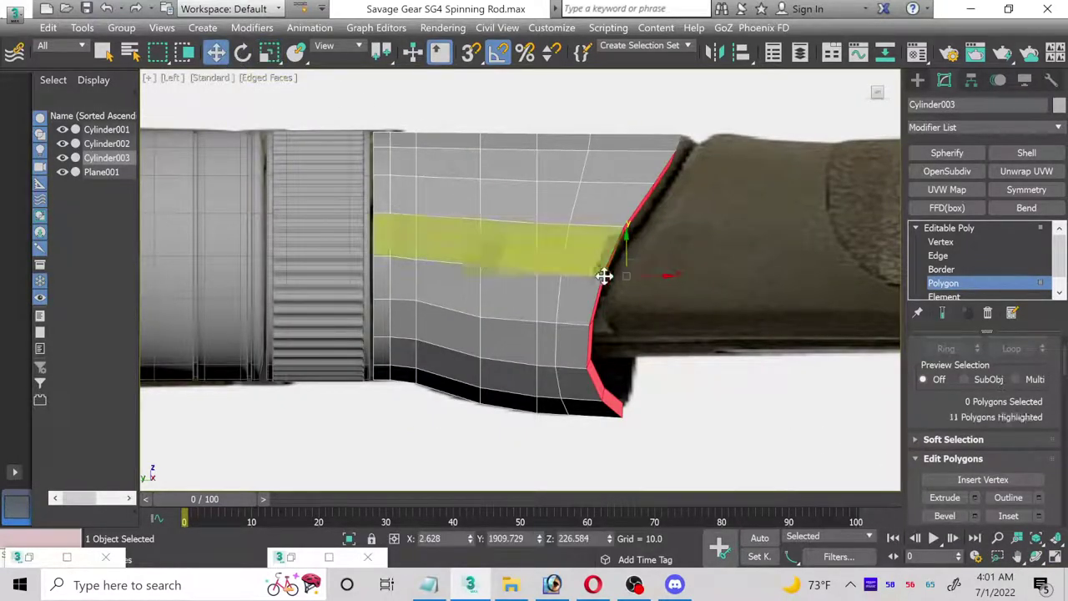
drag(650, 276, 669, 278)
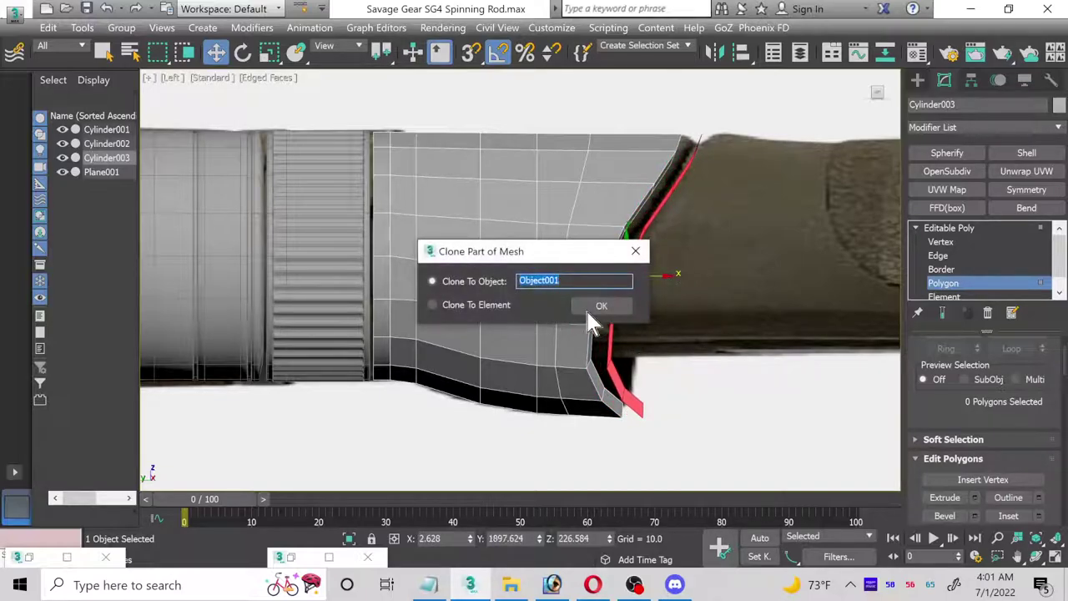
click(588, 297)
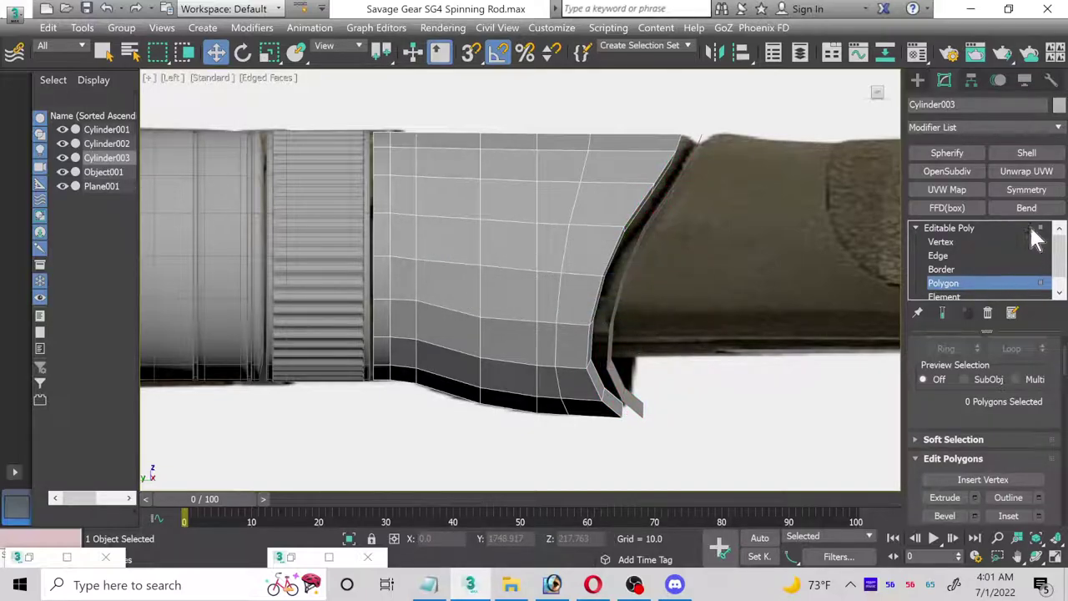
click(1039, 152)
key(ctrl+z)
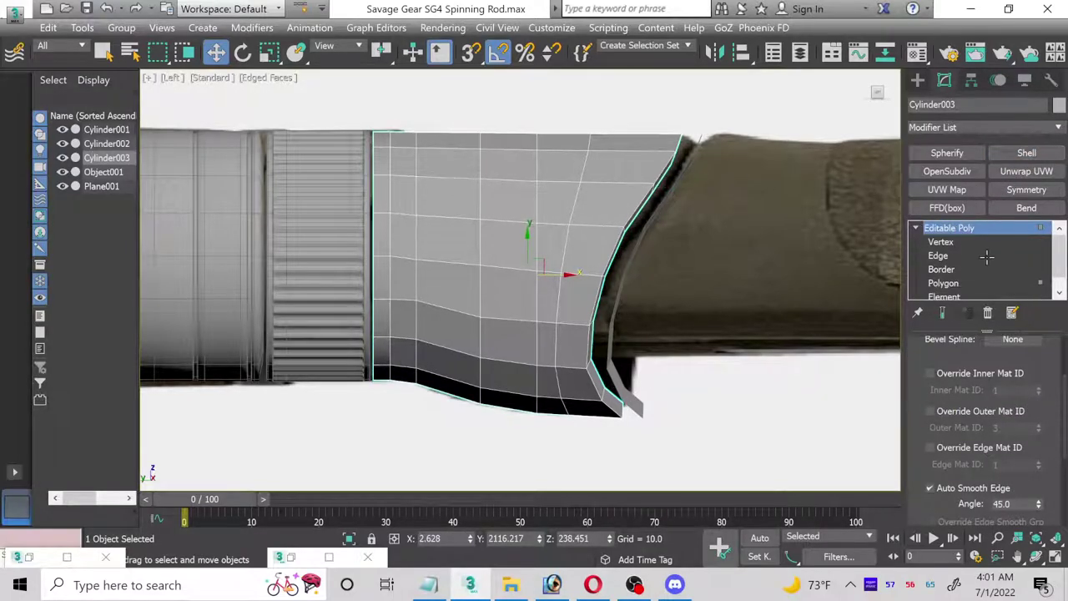
key(4)
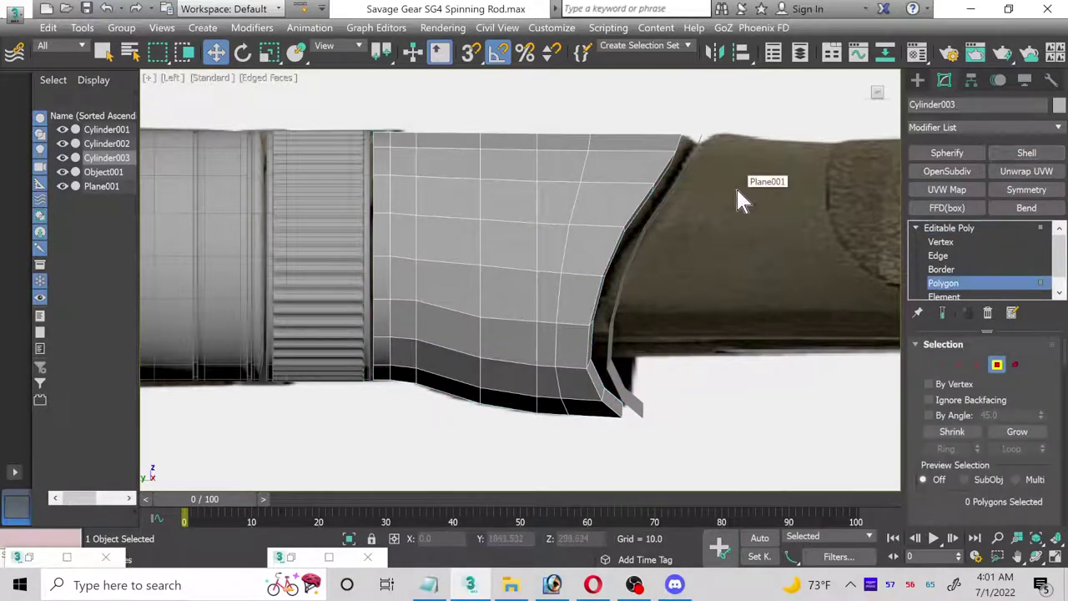
- Apply a Shell modifier to the cloned rim ring Object001 and collapse its entire modifier stack
click(103, 172)
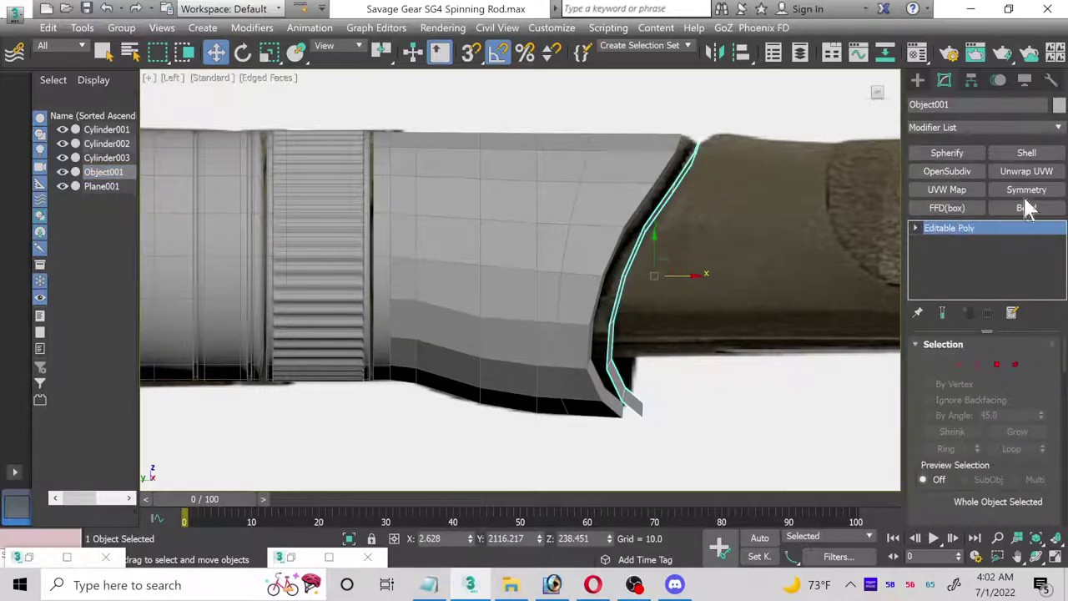
click(1035, 154)
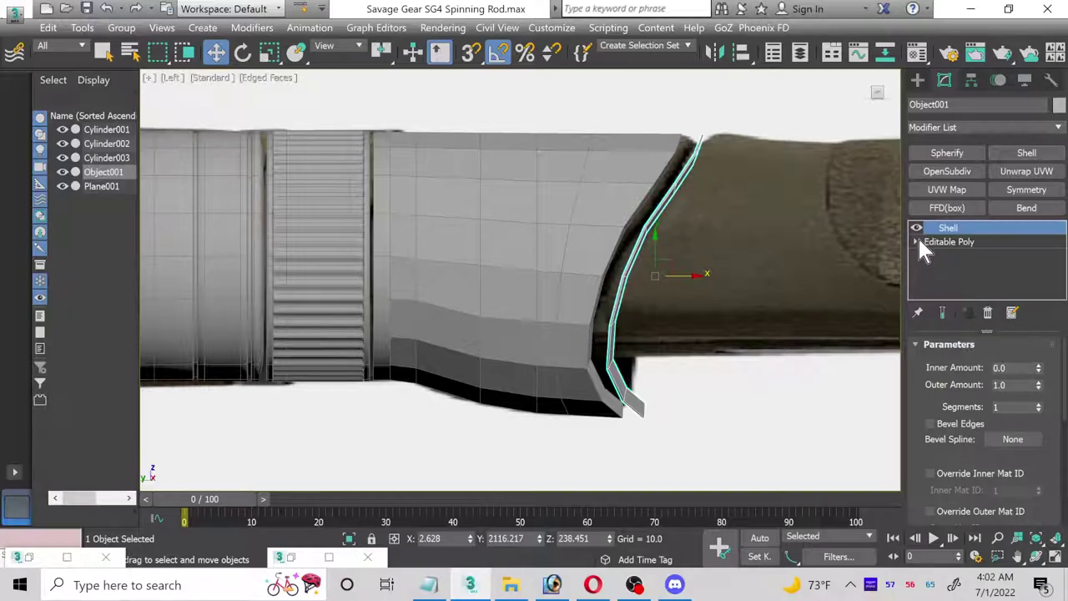
right_click(963, 227)
click(934, 371)
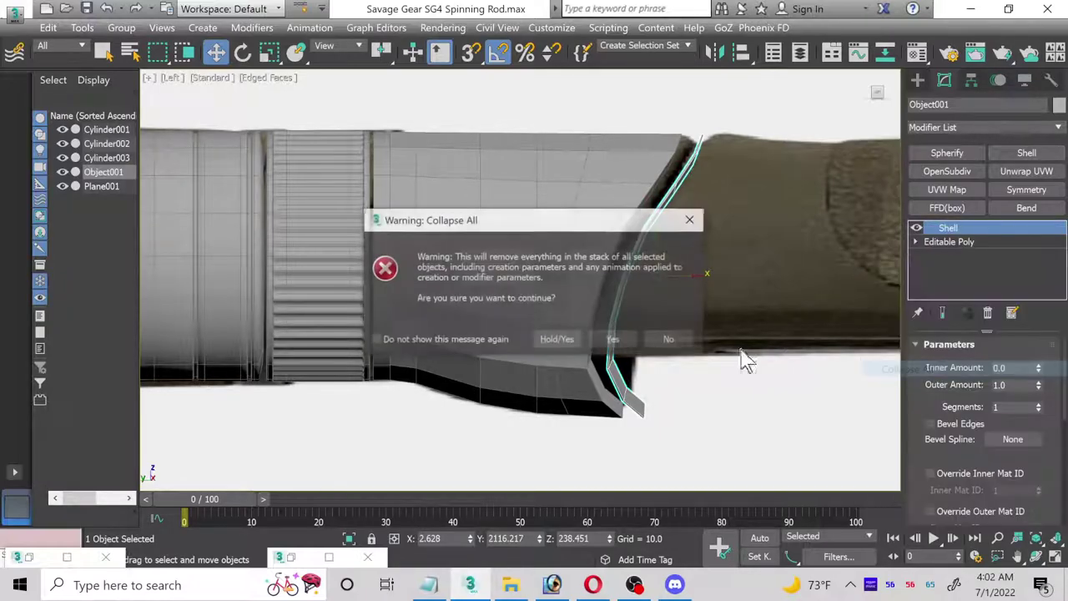
click(614, 340)
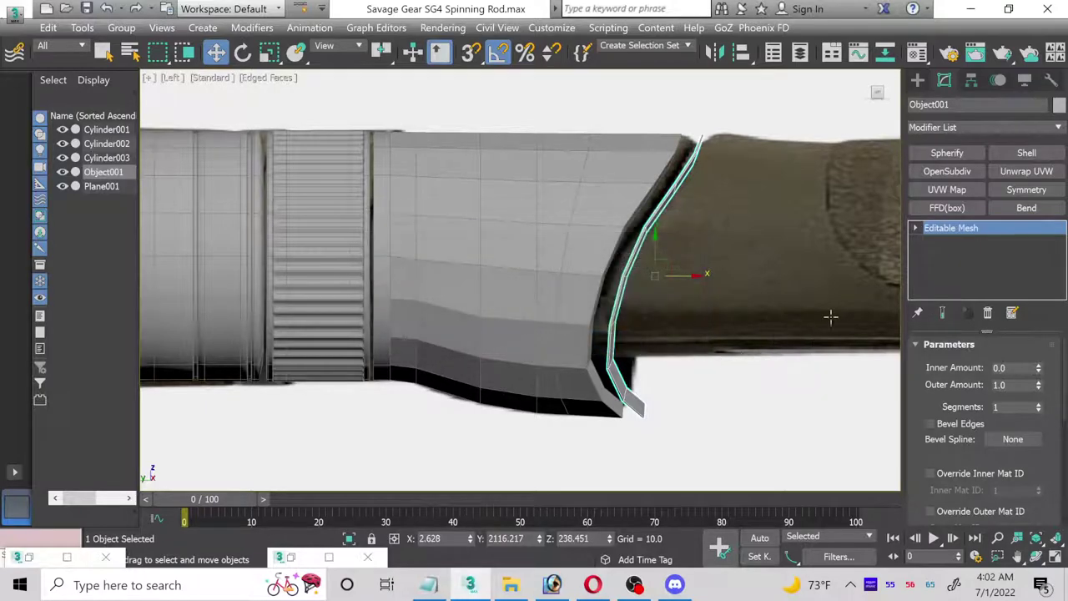
- Convert the collapsed rim ring from Editable Mesh to Editable Poly
click(915, 229)
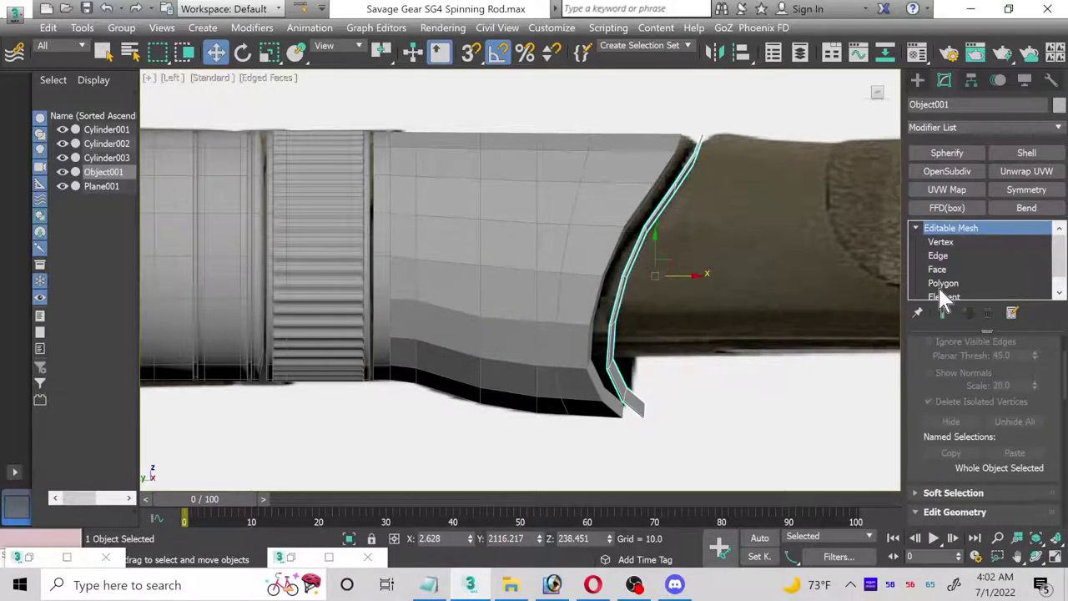
right_click(958, 227)
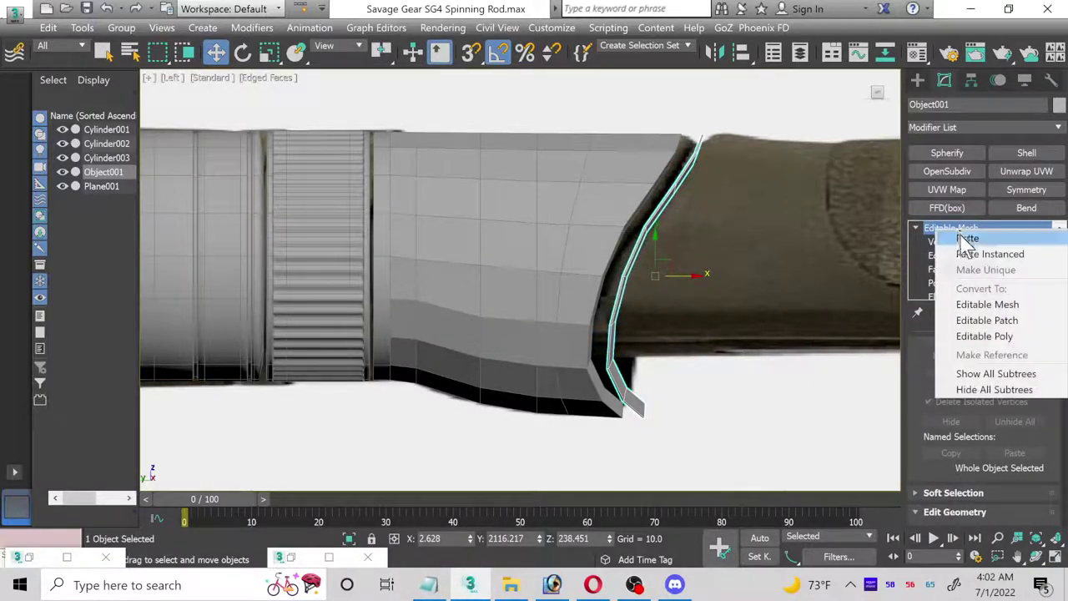
click(975, 338)
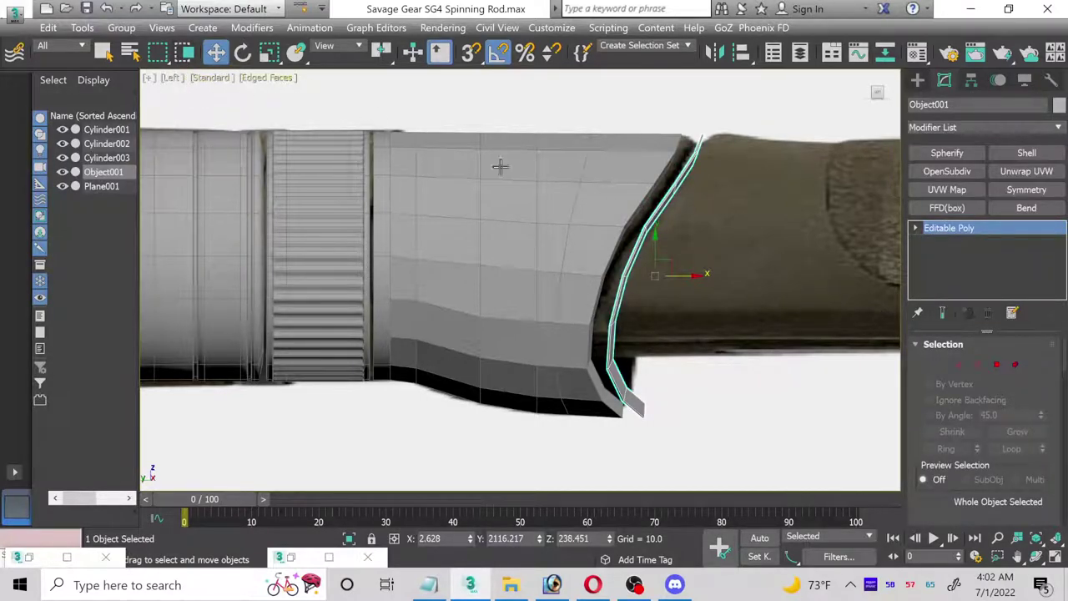
- Center Object001's pivot on the object itself
click(269, 52)
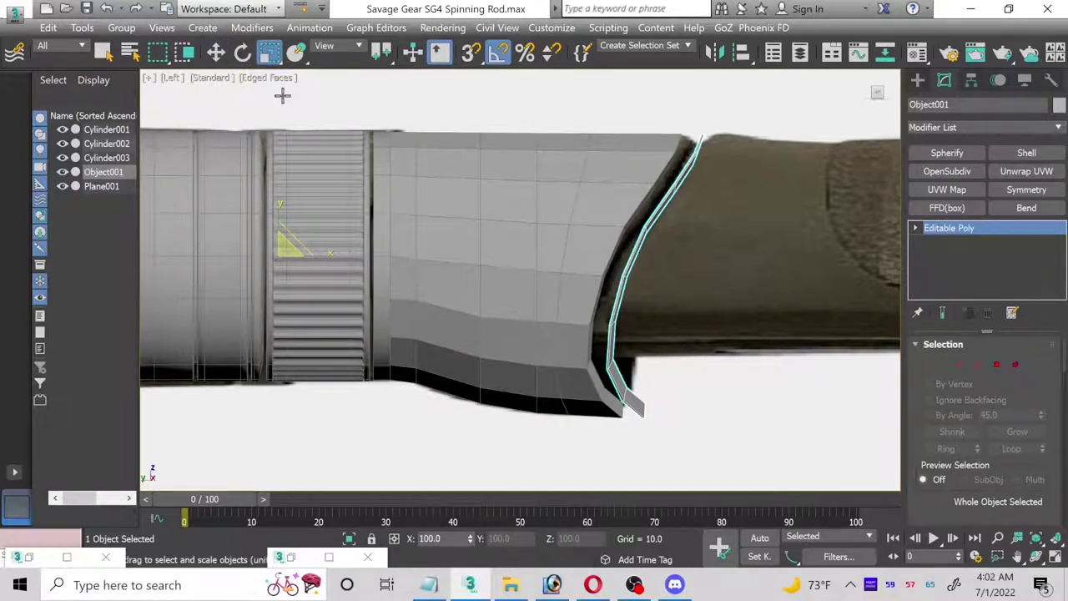
click(972, 80)
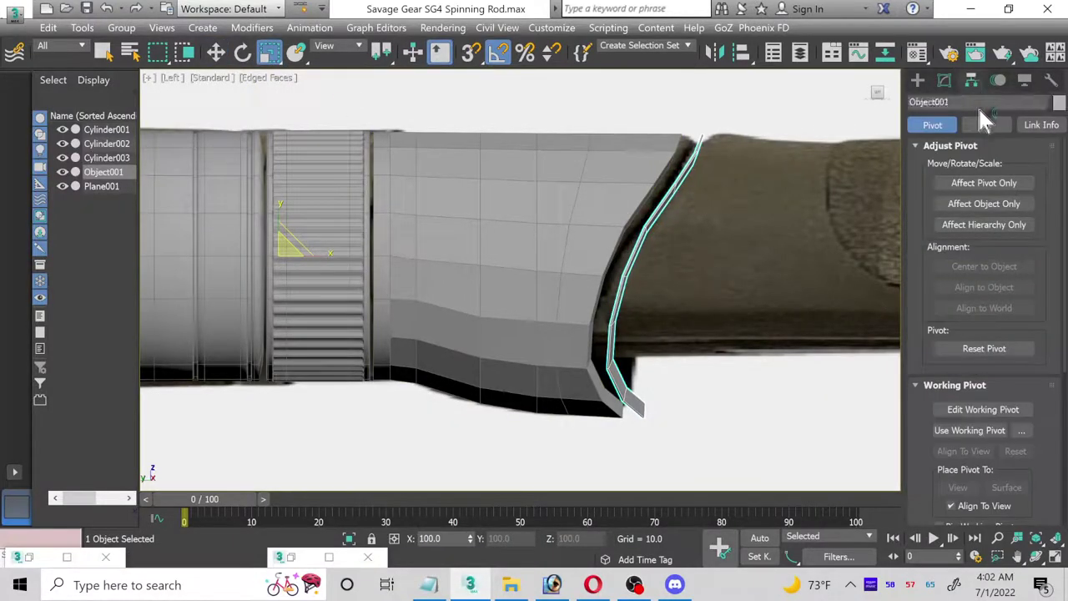
click(964, 183)
click(981, 265)
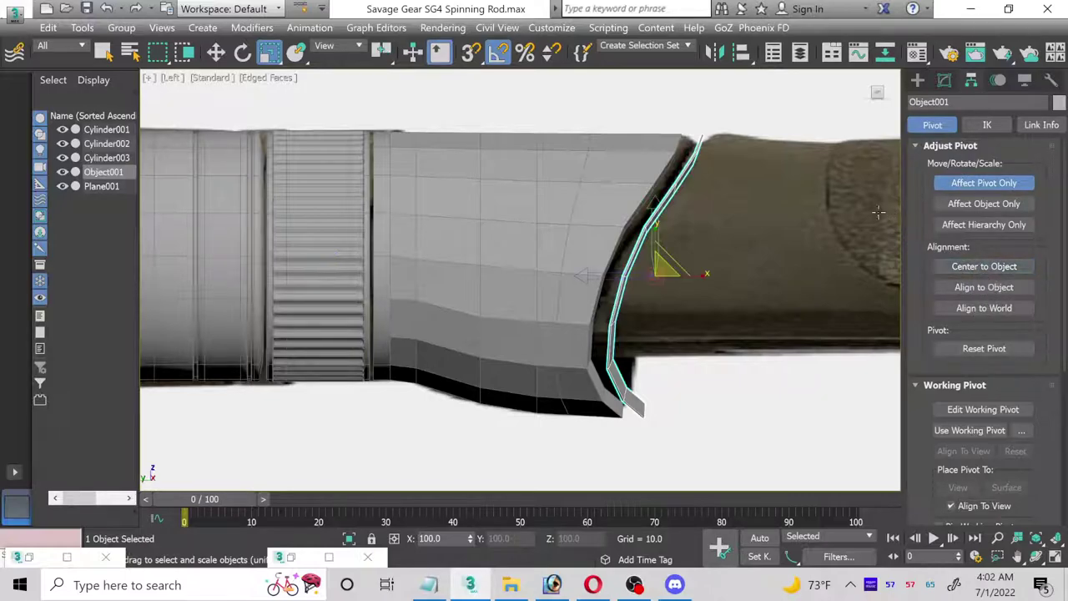
click(944, 80)
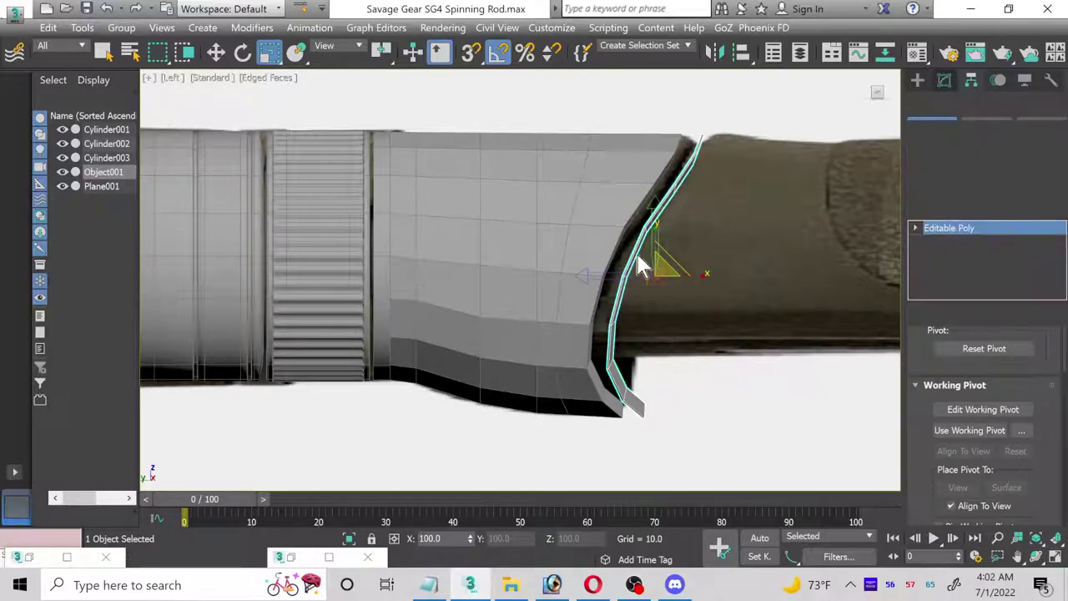
- Scale Object001 down uniformly to about 80.5% and move it up against Cylinder003's slanted rim, level with the handle's upper edge
drag(660, 271, 504, 211)
click(216, 52)
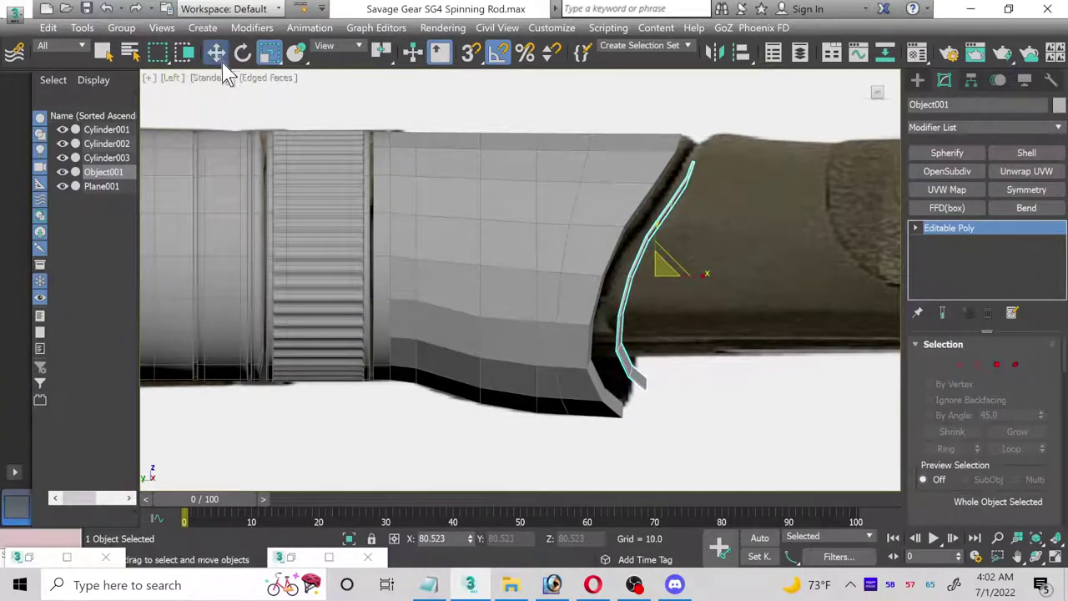
drag(674, 262, 663, 230)
- Move the two uppermost vertex rows of Object001 toward the grip so they follow the upper edge of the reference
click(915, 228)
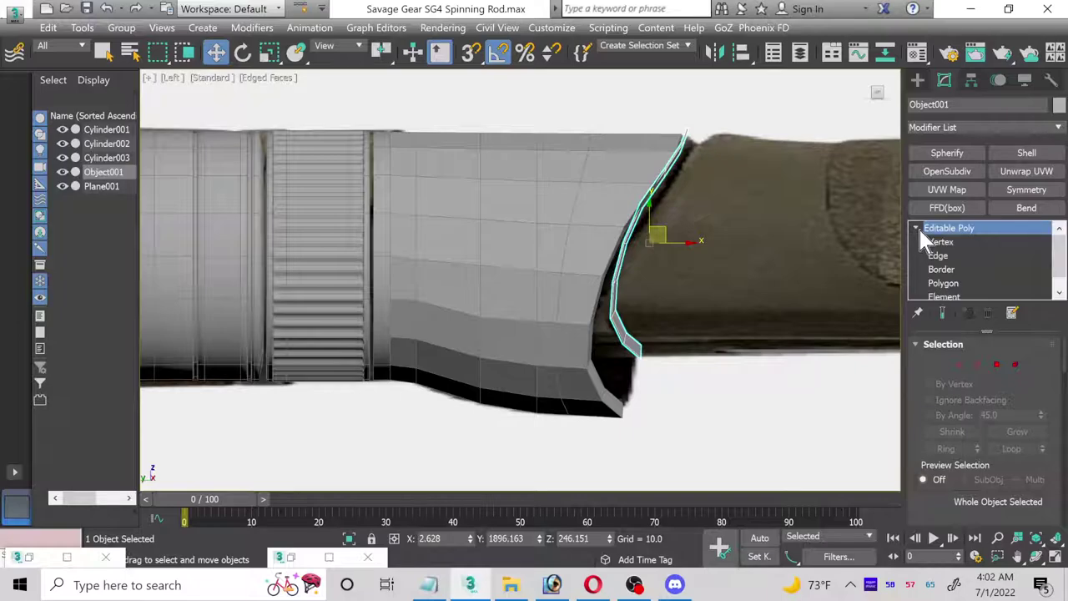
click(943, 241)
scroll(733, 137, up, 5)
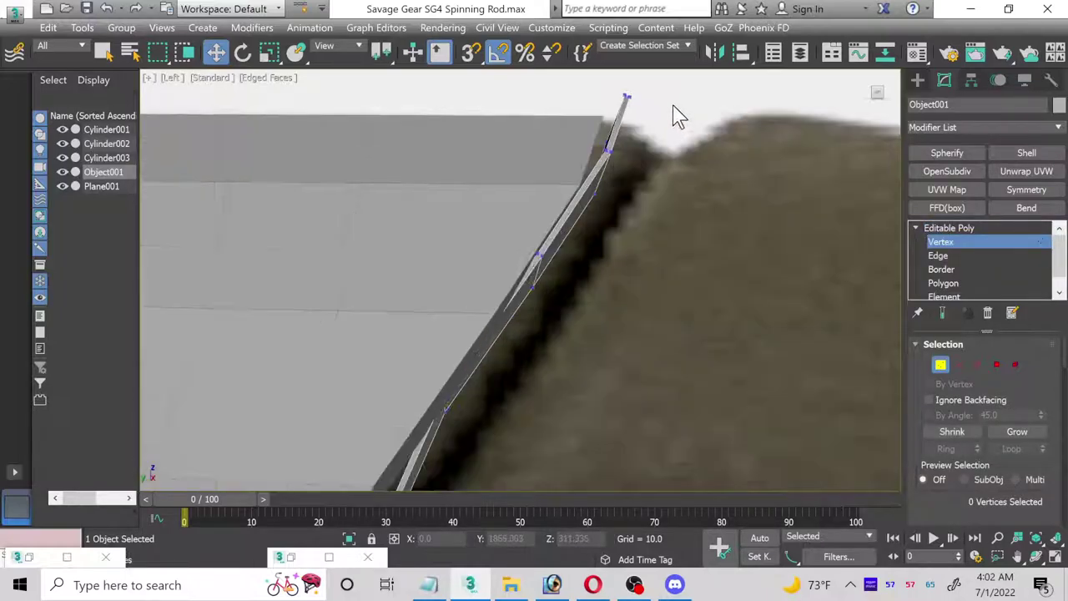
drag(609, 91, 676, 139)
middle_drag(675, 139, 682, 213)
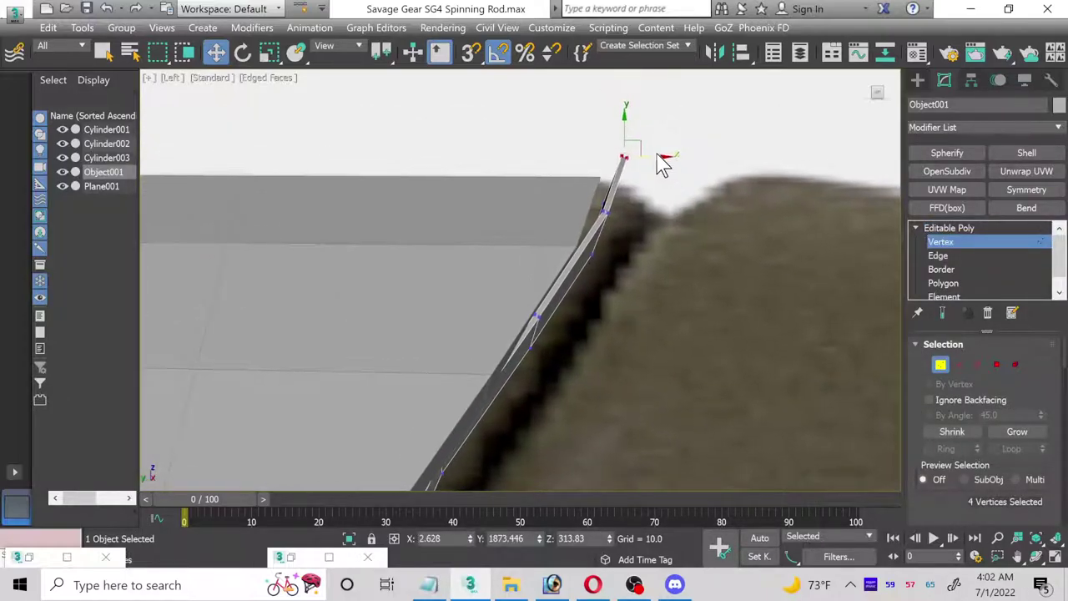
drag(660, 165, 772, 176)
drag(636, 261, 639, 272)
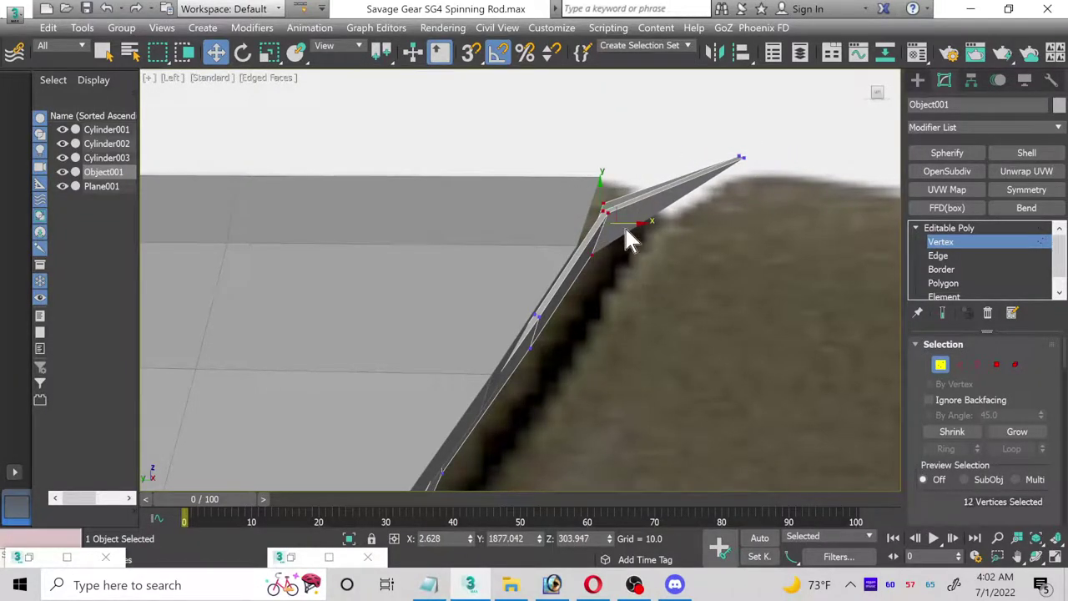
drag(636, 221, 676, 223)
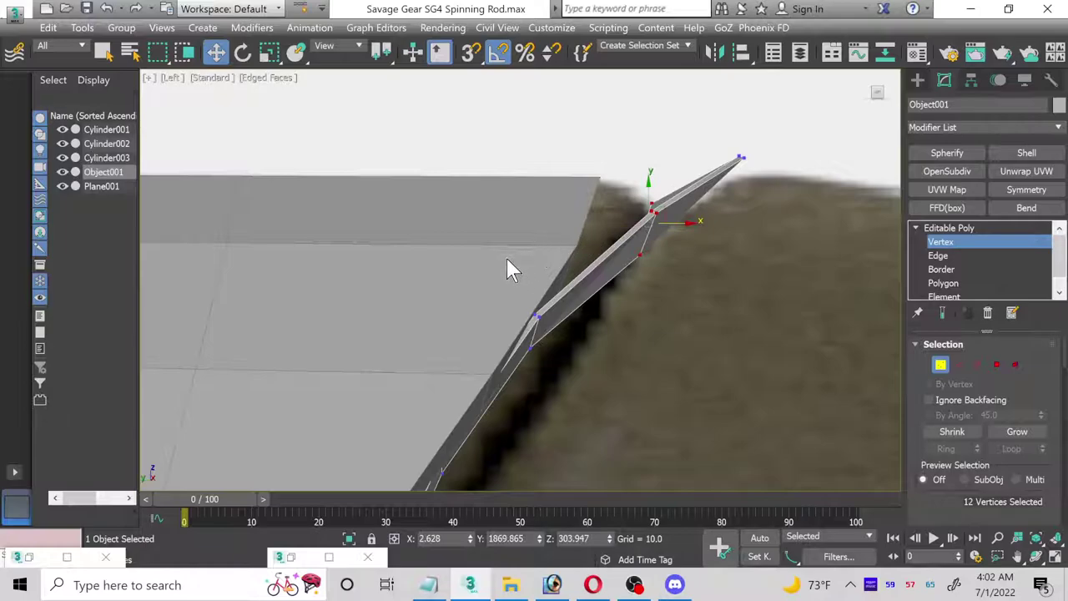
- Shift the middle vertex rows of Object001 one by one toward the grip to follow the reference's slanted seam
drag(561, 419, 561, 417)
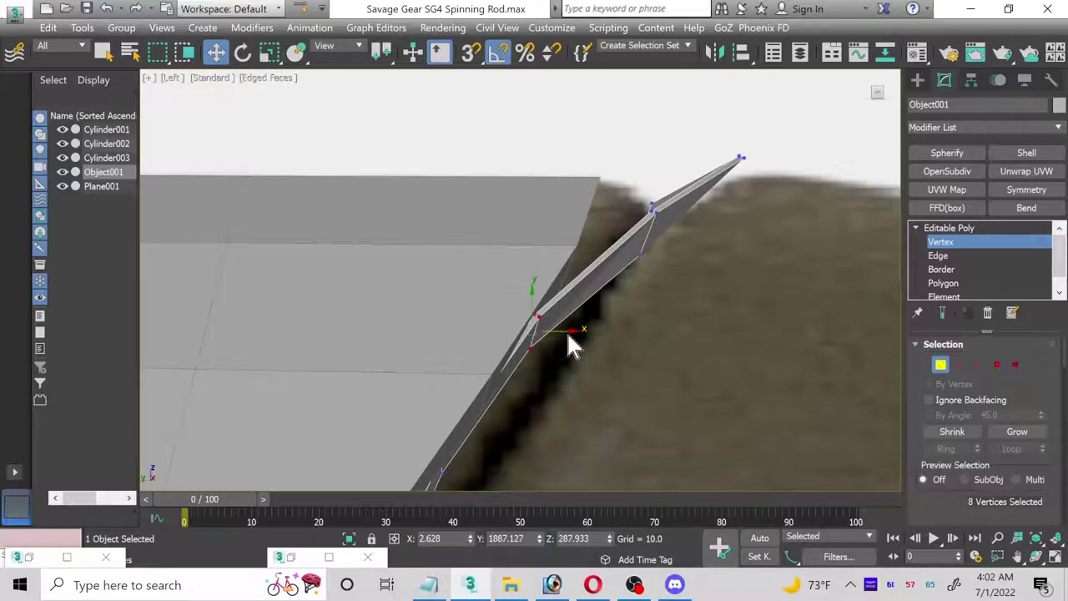
drag(567, 333, 610, 335)
middle_drag(628, 373, 674, 215)
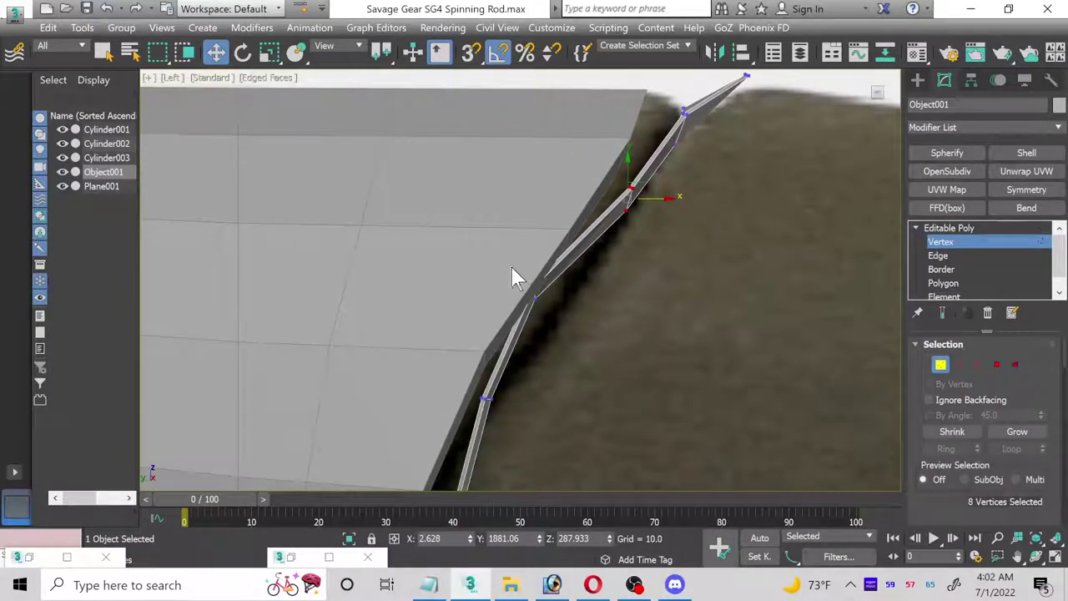
drag(518, 256, 599, 291)
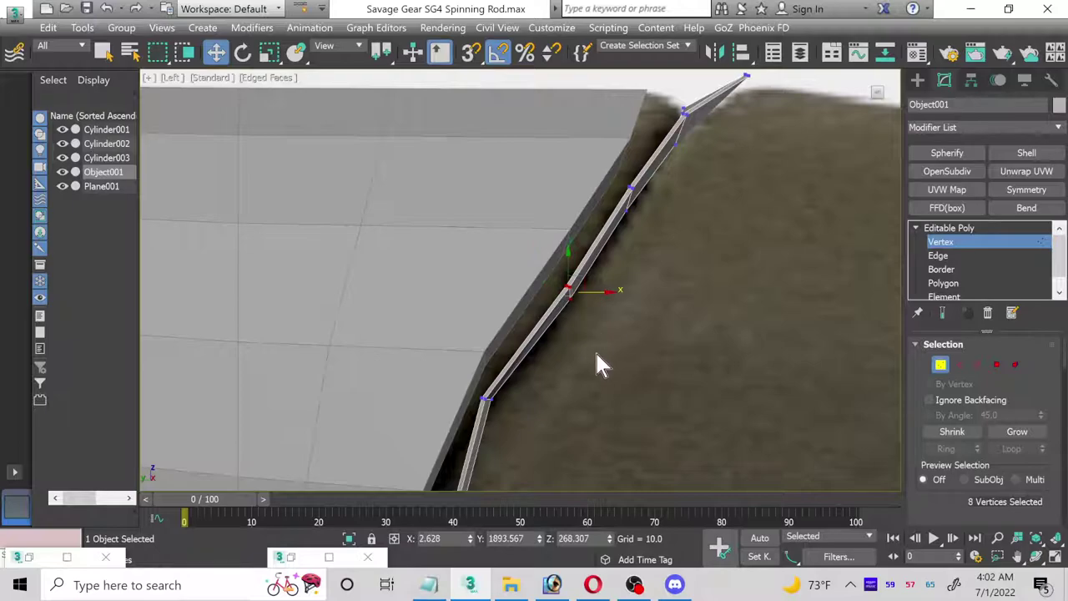
middle_drag(596, 362, 518, 218)
drag(544, 232, 608, 238)
drag(571, 359, 553, 343)
- Reposition the lowest vertex rows of Object001 closer to Cylinder003 to follow the lower end of the seam
middle_drag(560, 398, 564, 182)
drag(522, 201, 539, 215)
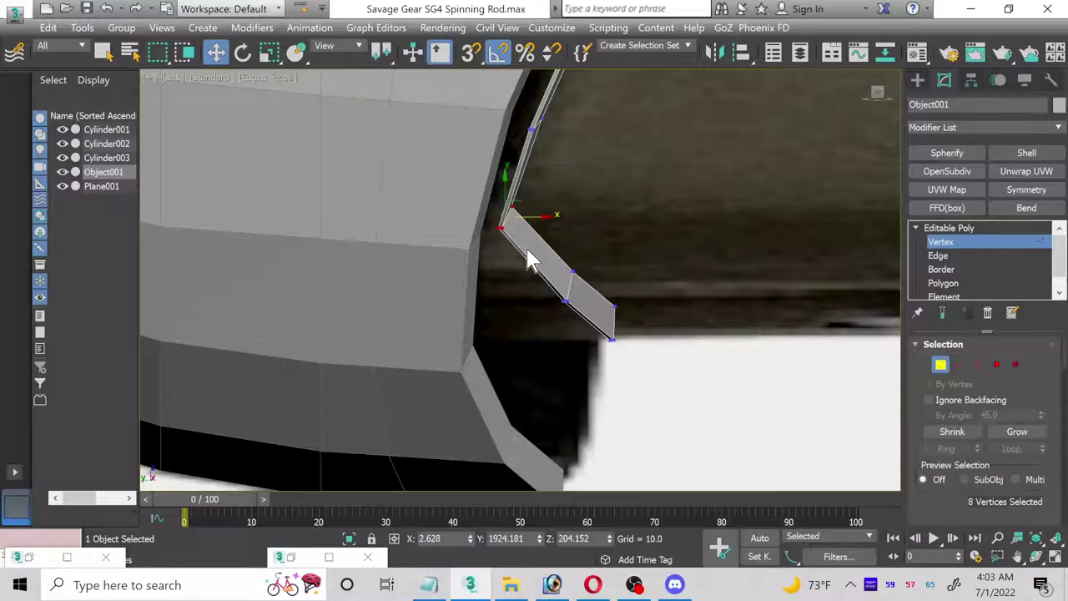
drag(582, 324, 546, 284)
drag(624, 349, 559, 322)
- Nudge the second-highest vertex row of Object001 slightly down to smooth the top of the slanted ring
scroll(604, 215, up, 2)
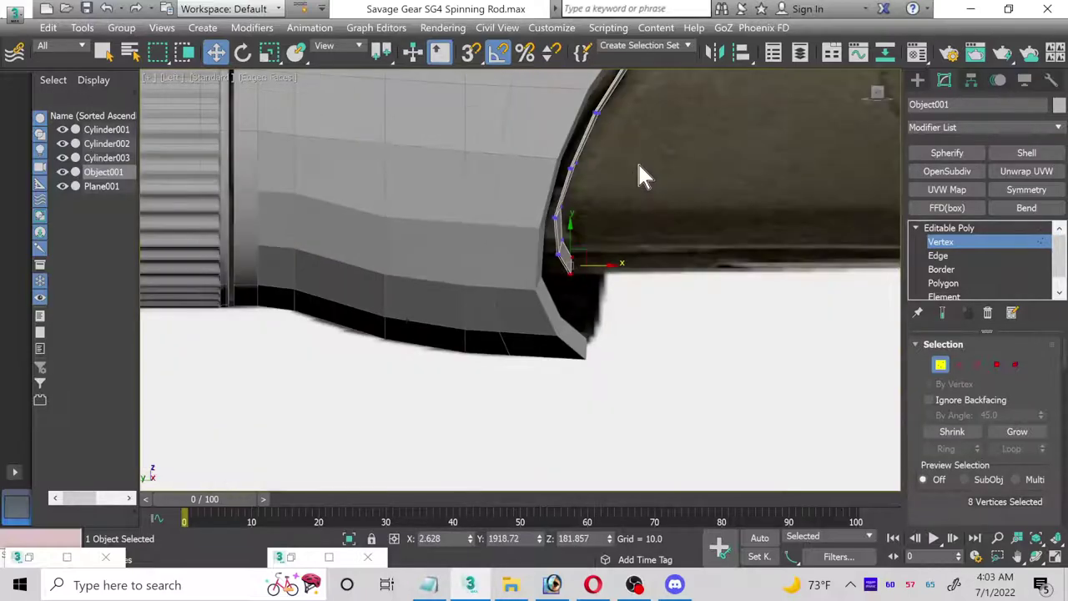
scroll(637, 161, down, 3)
scroll(652, 140, up, 4)
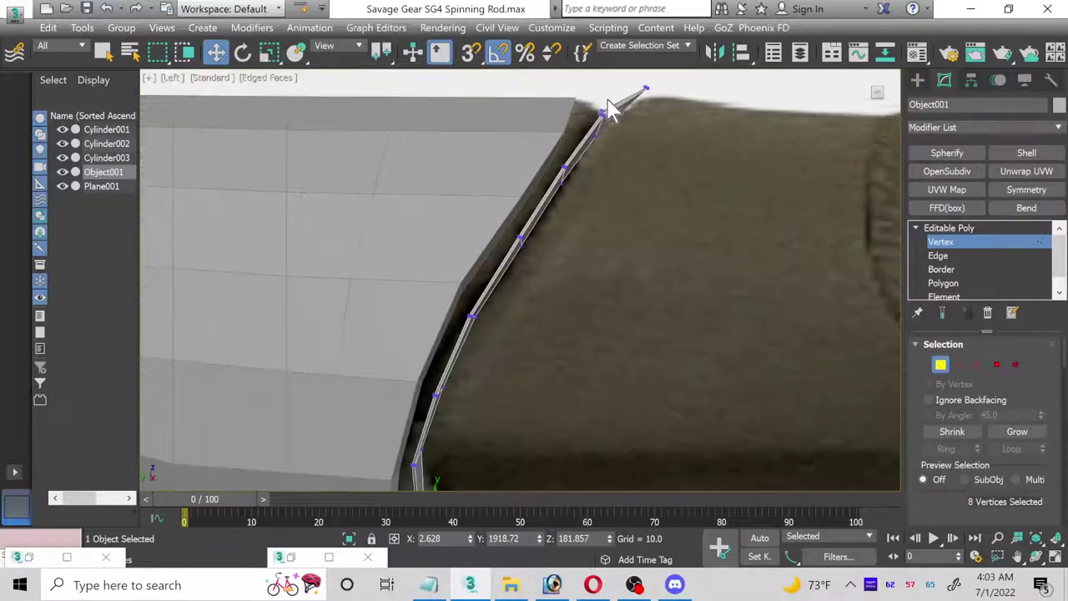
ctrl+click(600, 124)
mouse_move(599, 123)
mouse_down()
mouse_move(599, 109)
mouse_move(601, 127)
mouse_up()
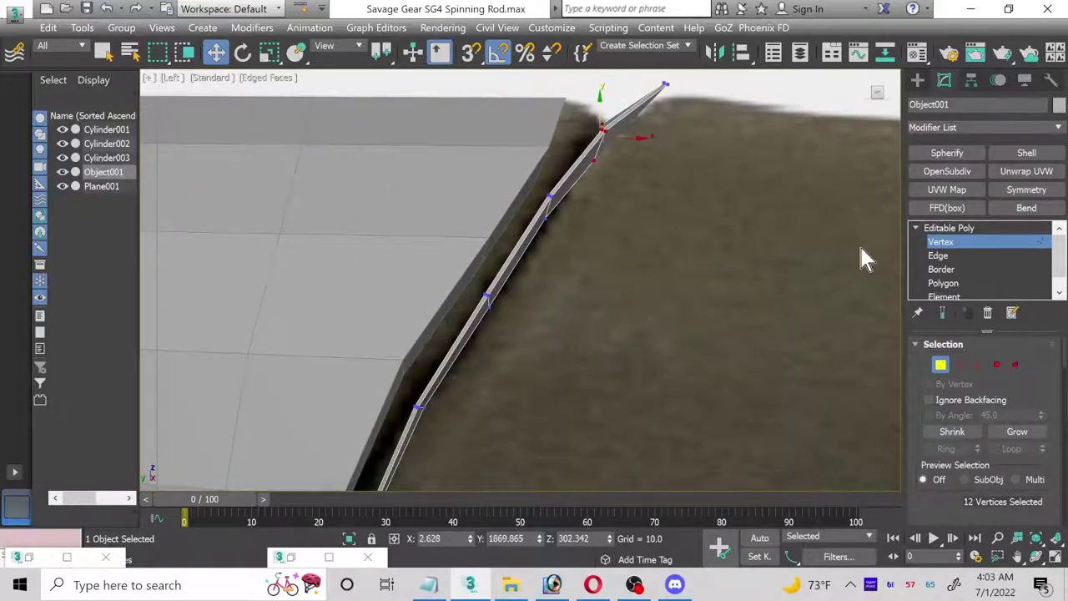
- Select the loop of 18 polygons on Object001's grip-facing side and extrude it slightly toward the grip
click(957, 280)
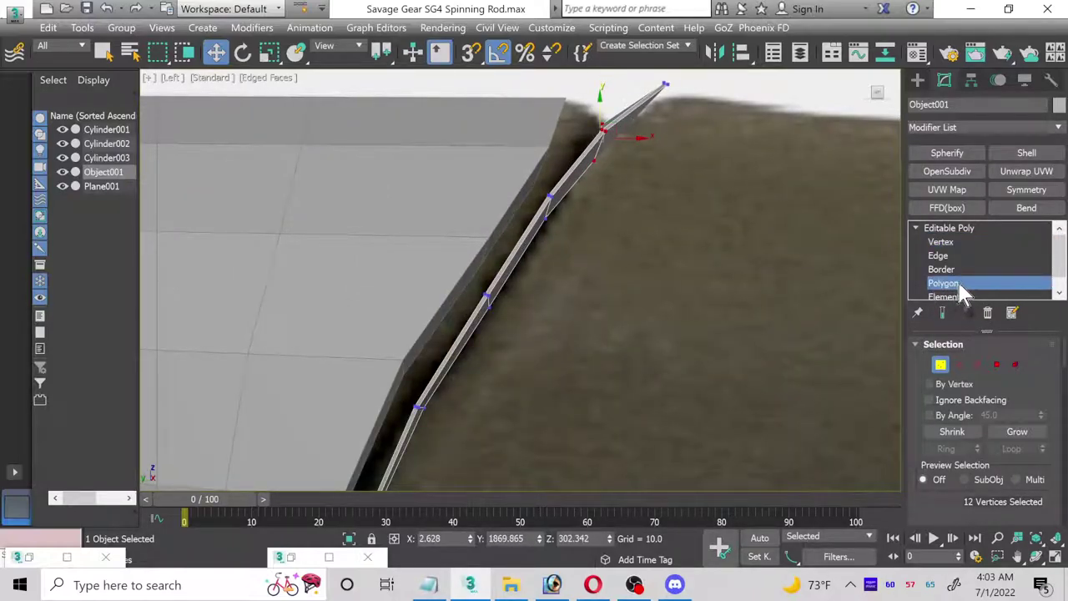
click(571, 184)
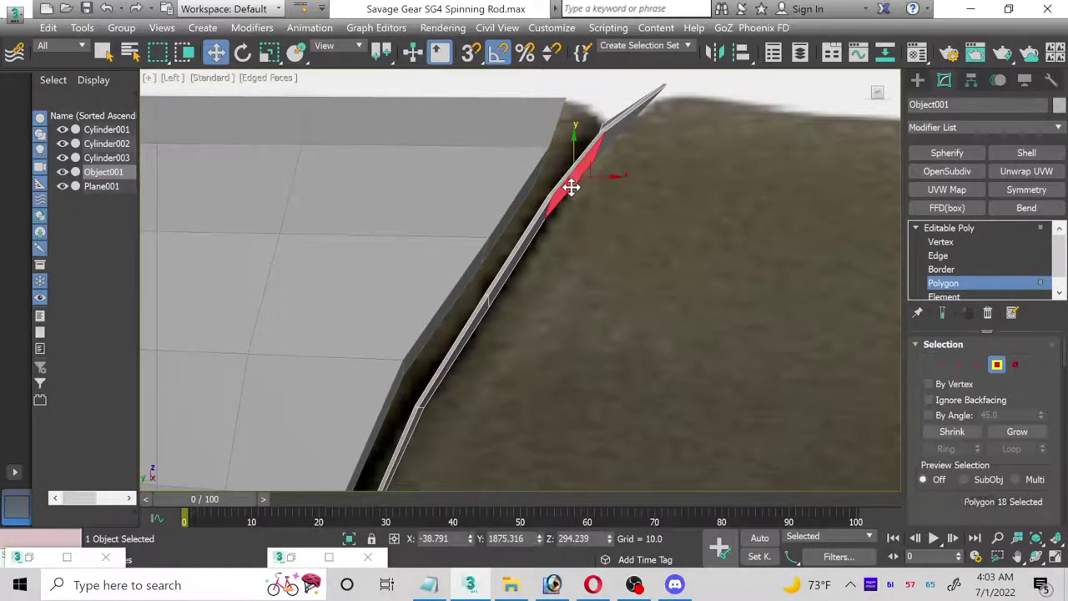
shift+click(538, 221)
scroll(544, 339, down, 4)
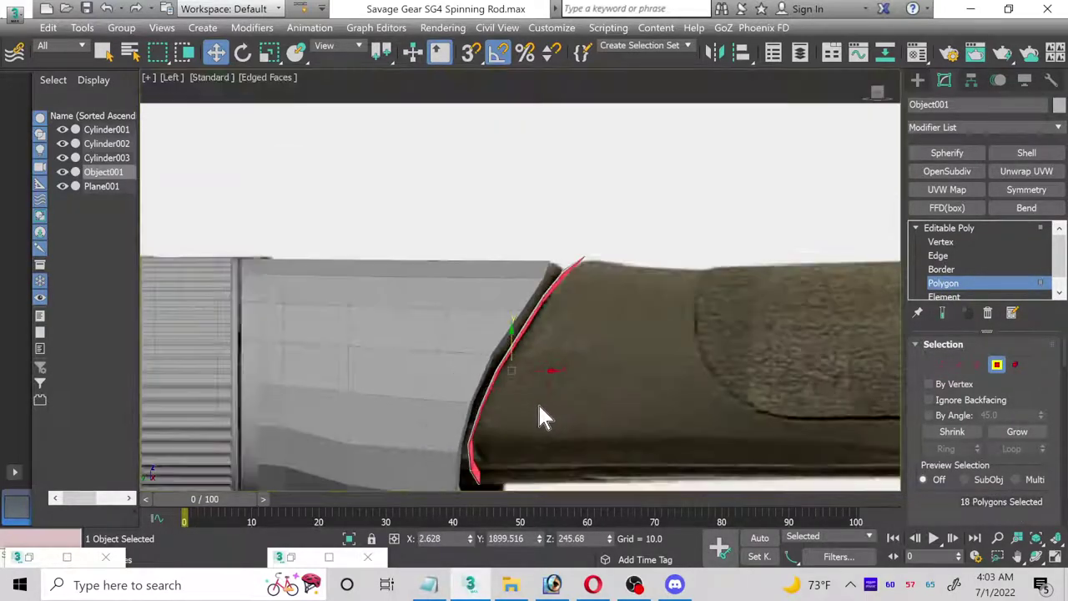
middle_drag(538, 418, 543, 310)
scroll(947, 415, down, 3)
scroll(952, 451, down, 2)
click(975, 460)
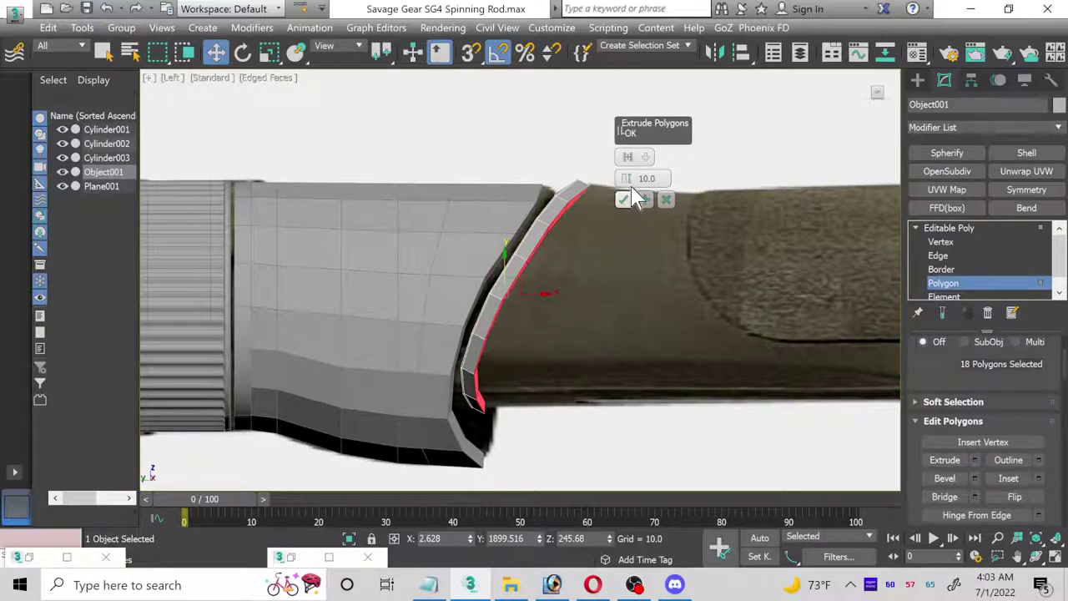
drag(627, 178, 632, 210)
click(631, 209)
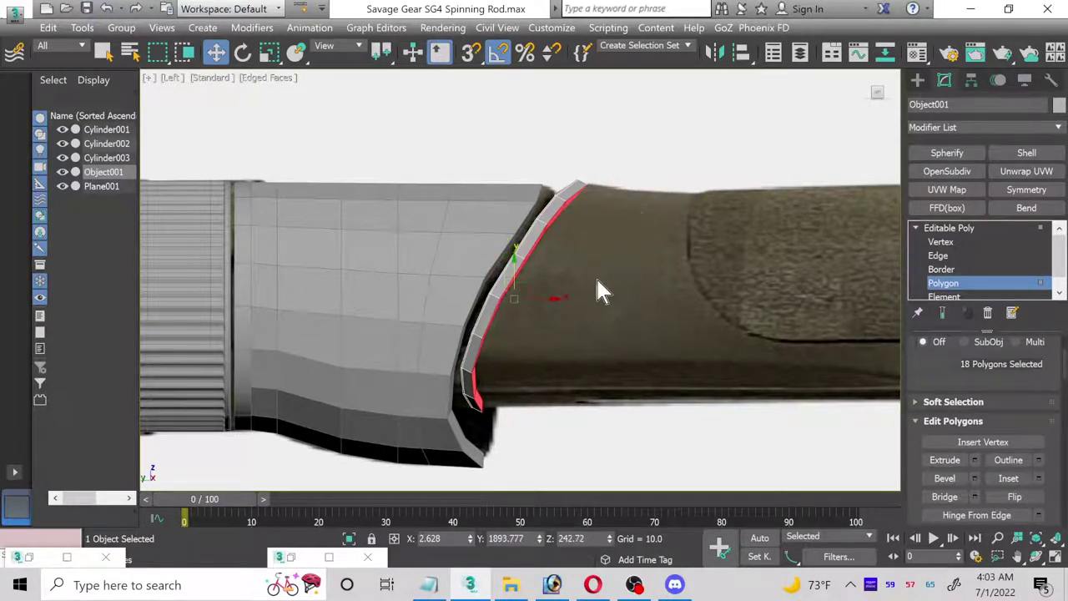
click(975, 460)
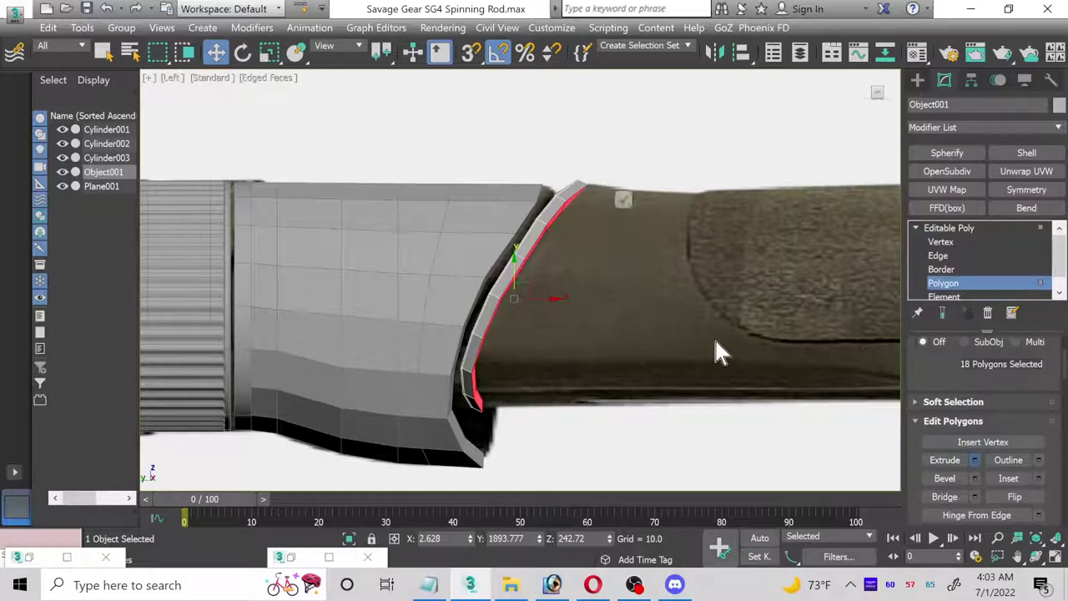
click(623, 201)
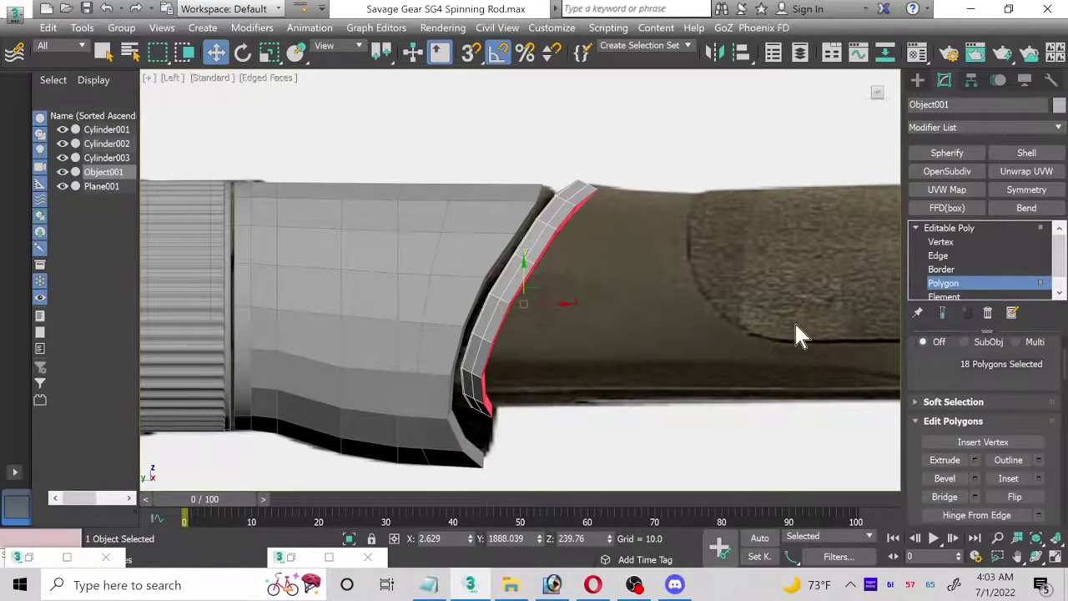
key(ctrl+z)
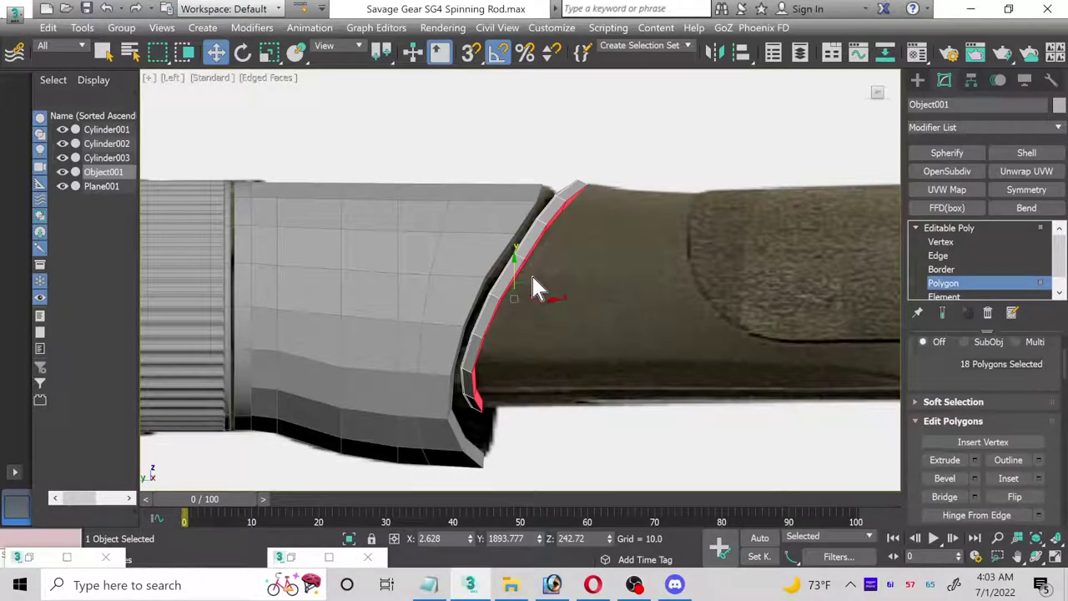
- Move the selected polygon loop farther toward the grip and extrude it again by about 13 units
drag(527, 289, 543, 279)
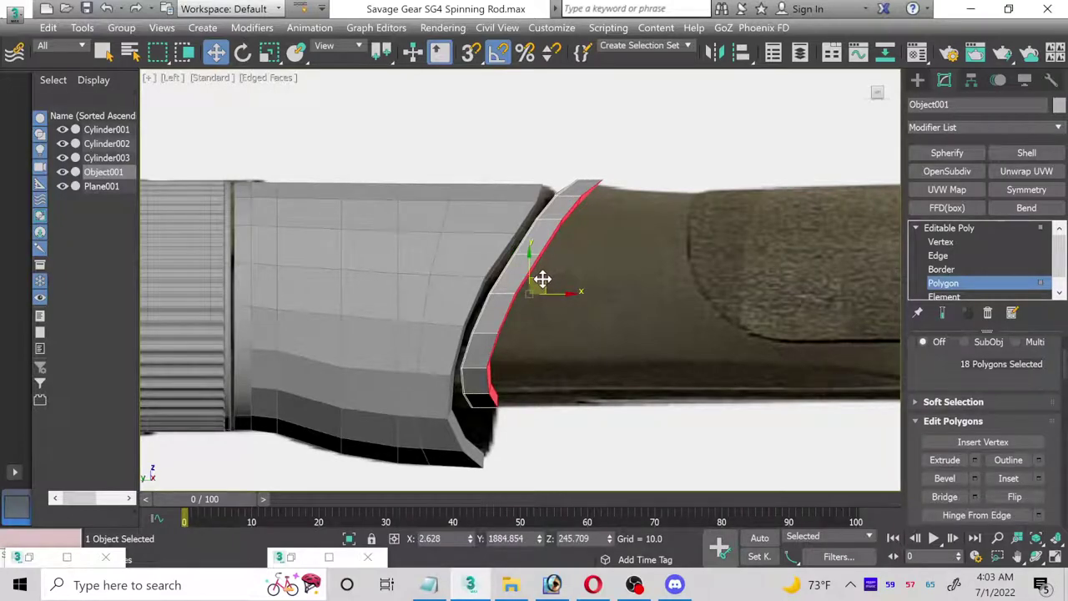
click(958, 283)
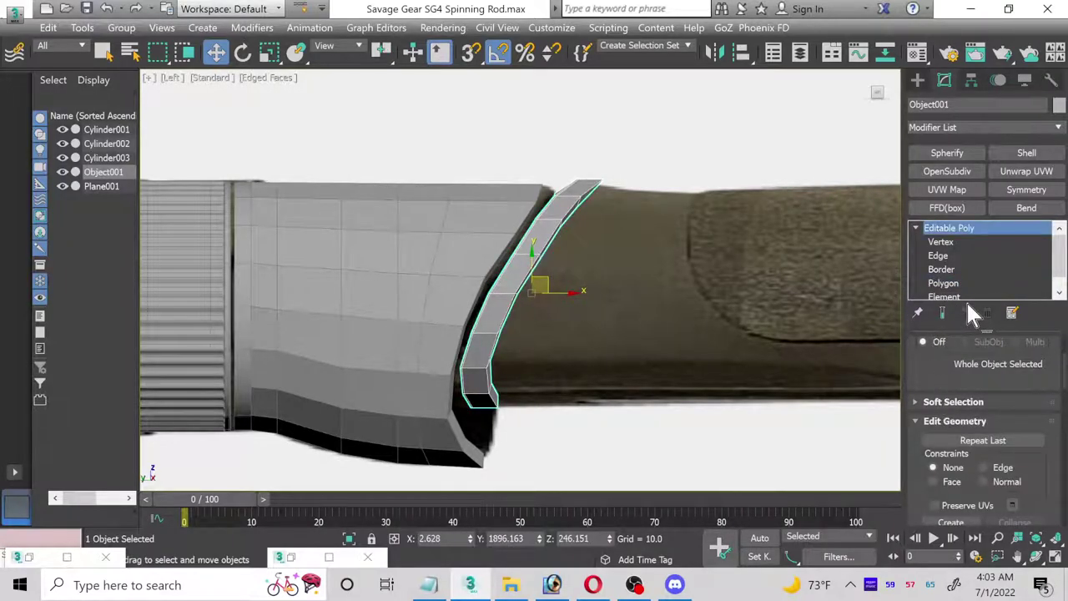
click(957, 284)
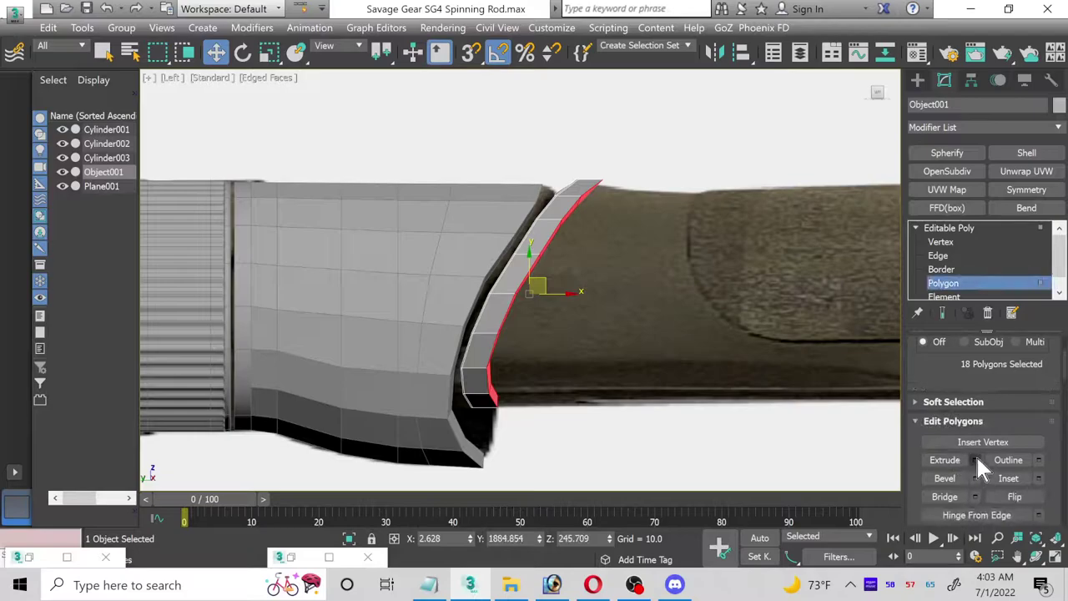
click(975, 459)
drag(623, 177, 623, 171)
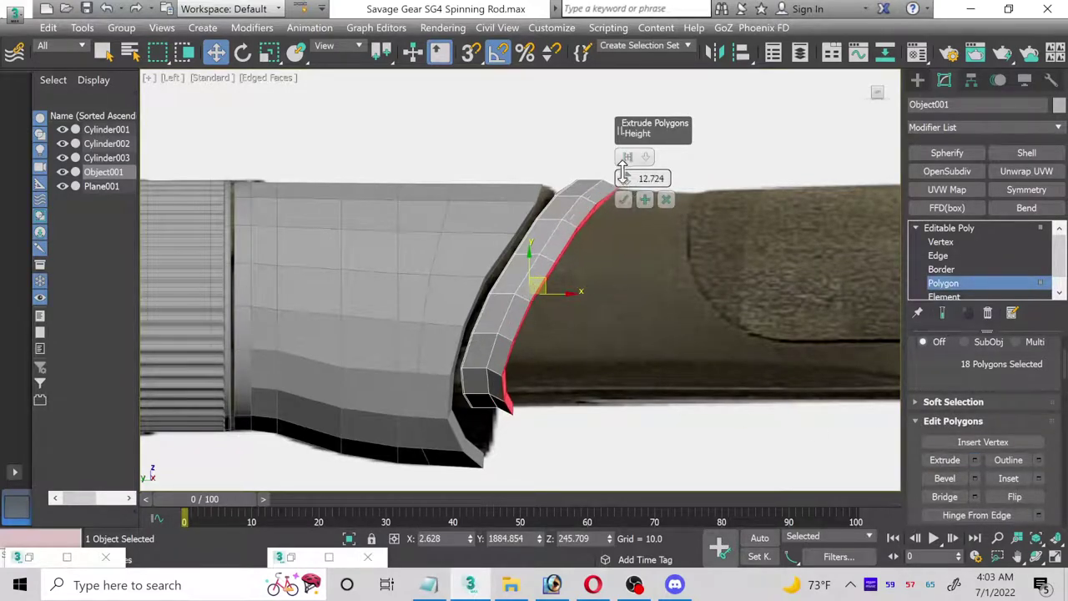
click(623, 199)
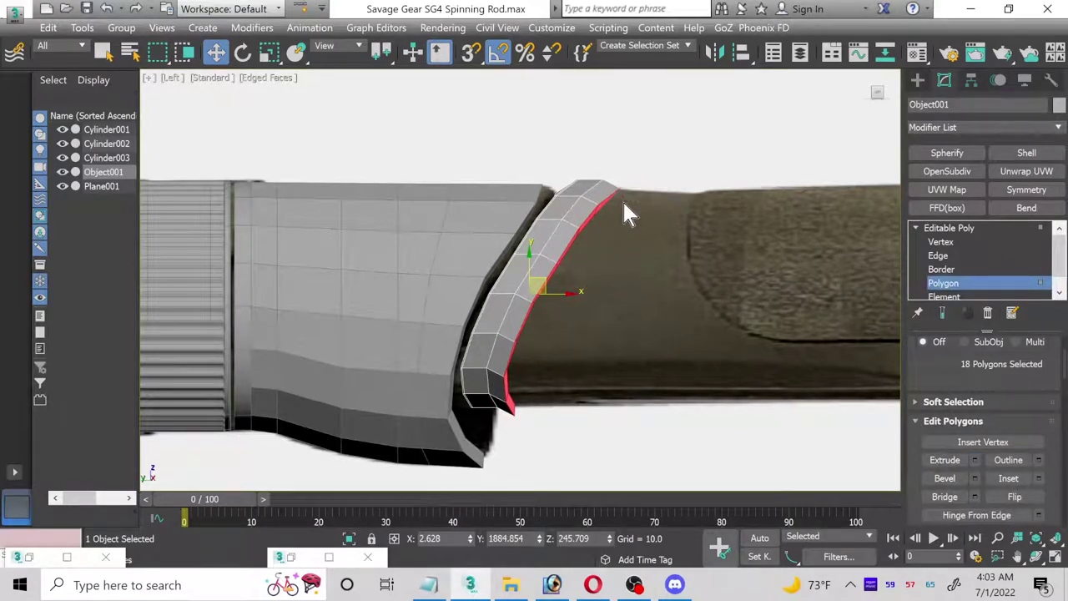
- Flatten the extruded polygon loop into a vertical end and fit its position and height to the reference just before the textured patch
click(267, 58)
drag(596, 300, 144, 333)
click(216, 51)
drag(584, 303, 695, 309)
drag(661, 278, 660, 272)
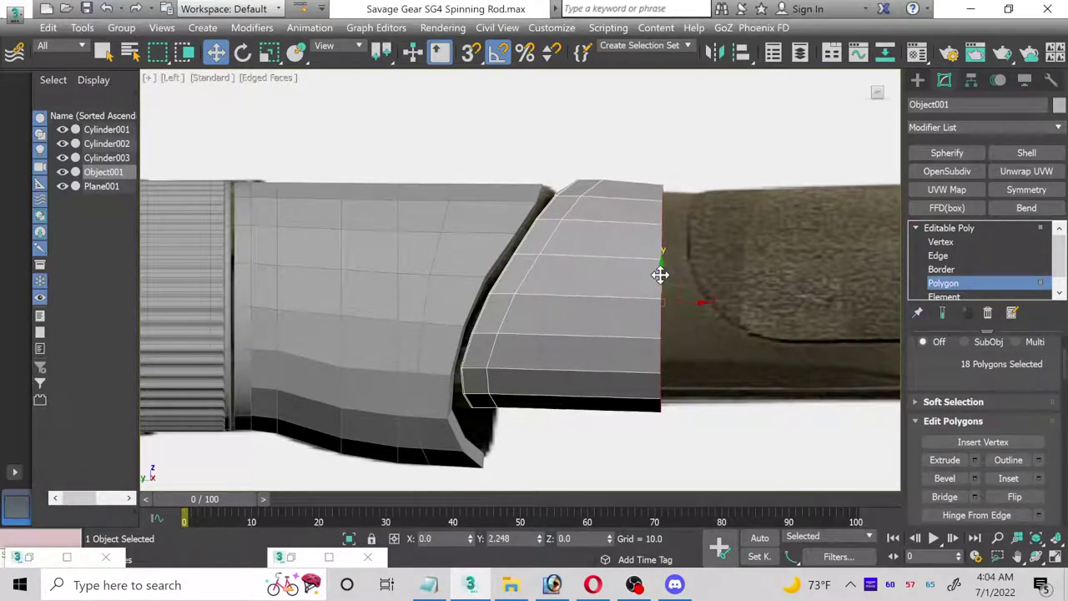
click(269, 52)
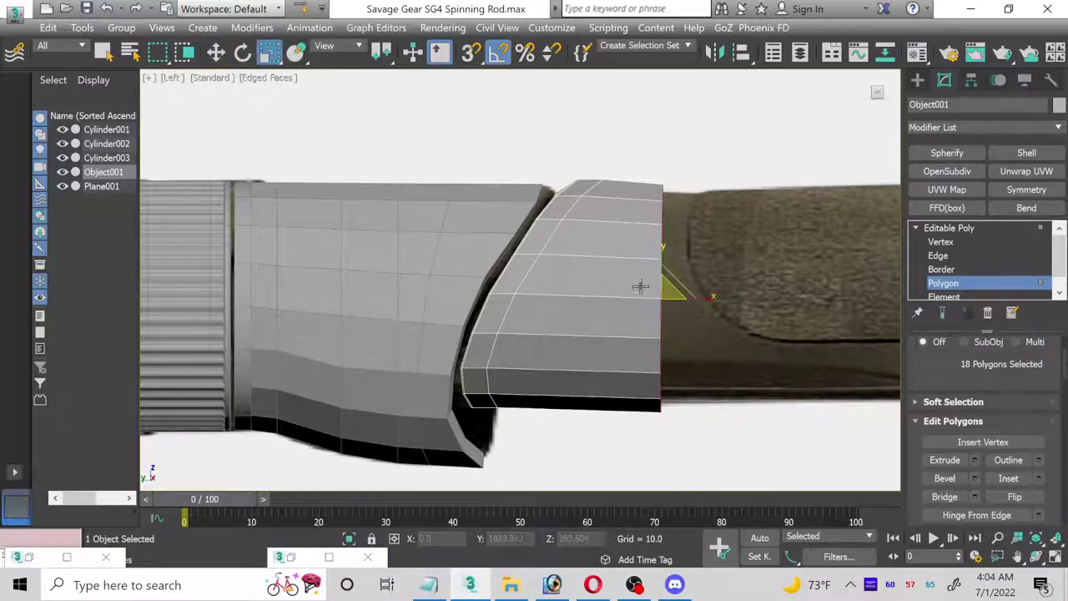
drag(665, 297, 665, 297)
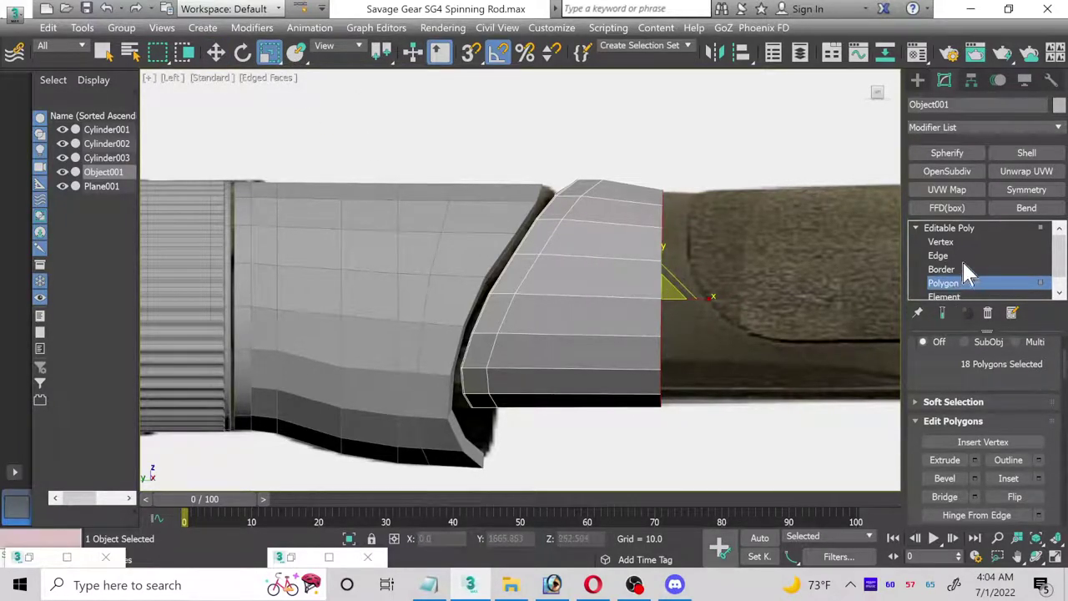
- Try to close the gap to Cylinder003 by moving Object001's 24 slanted-end vertices toward it and scaling them down, and undo the changes
click(943, 241)
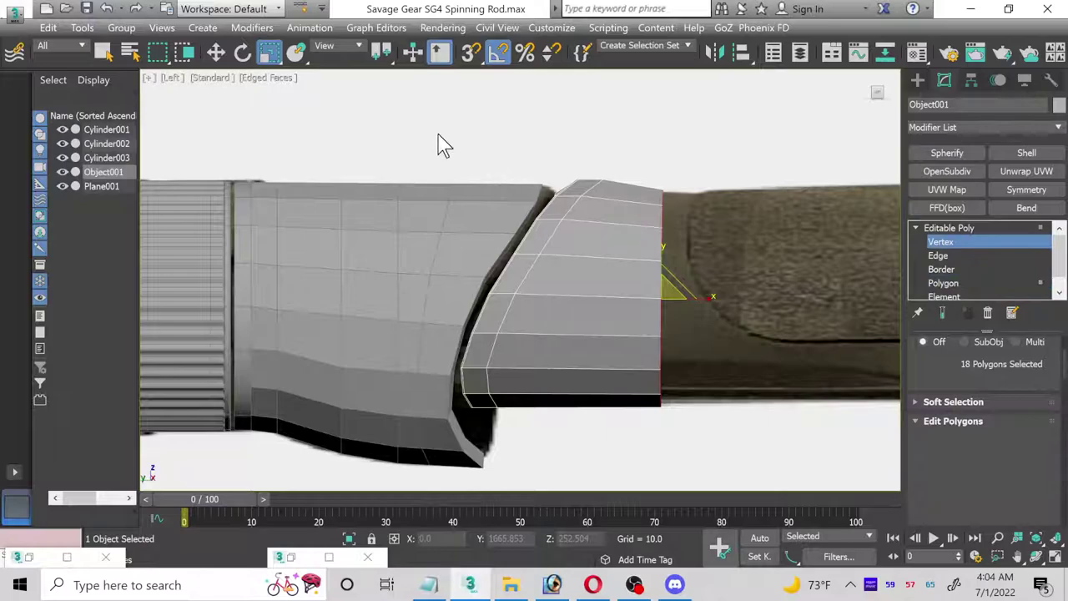
drag(382, 132, 610, 460)
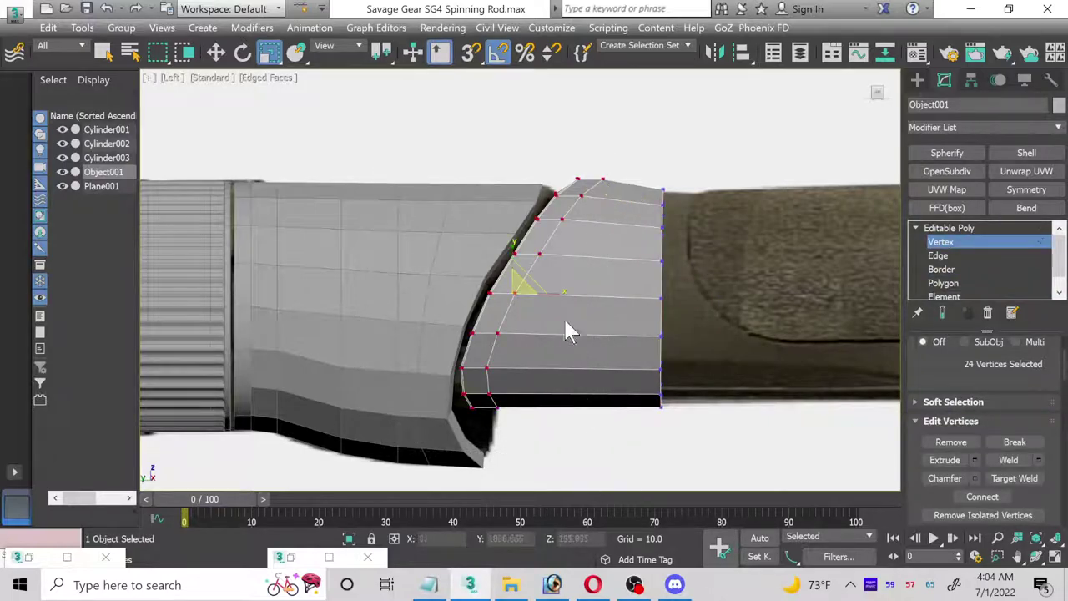
click(216, 51)
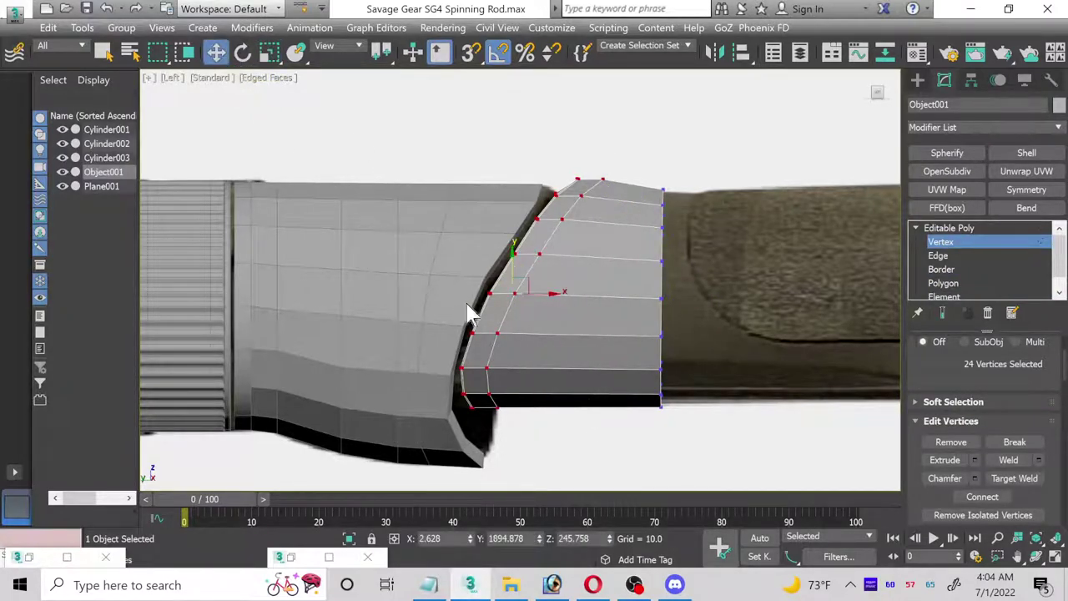
drag(549, 300, 499, 290)
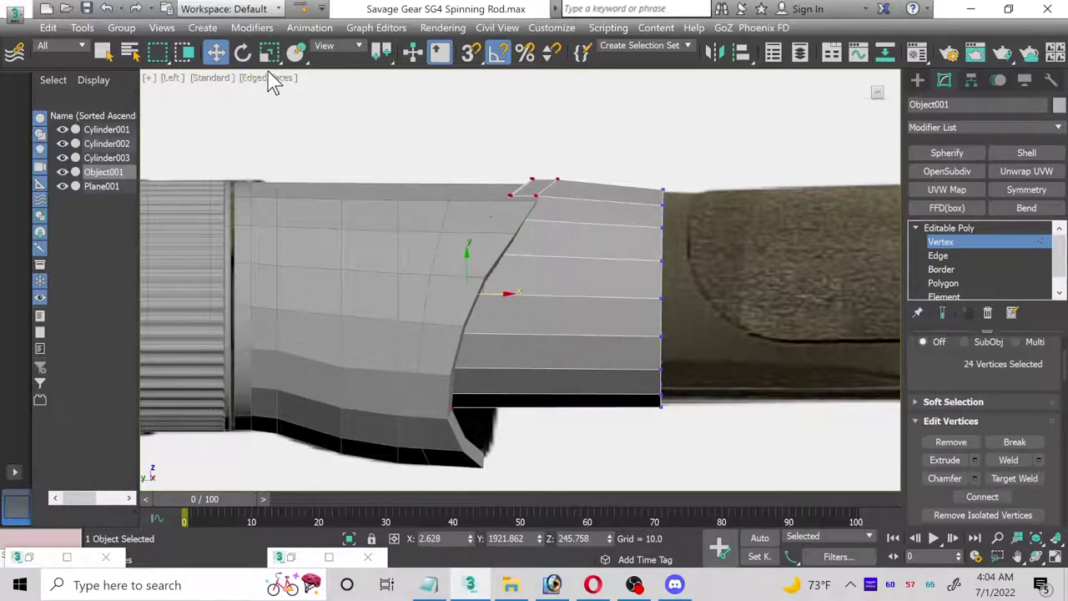
click(269, 52)
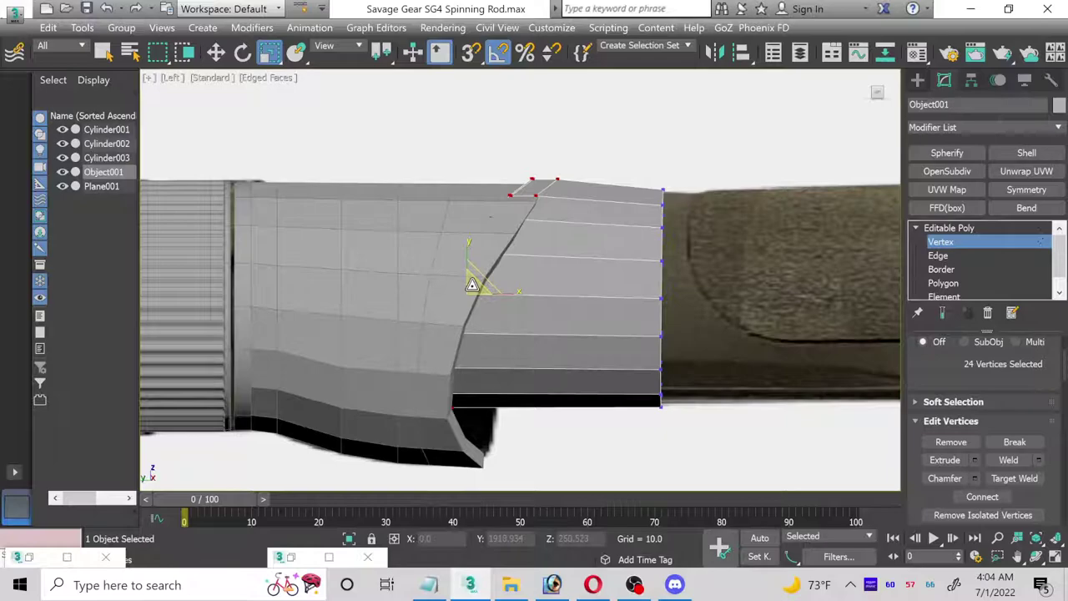
drag(472, 287, 472, 279)
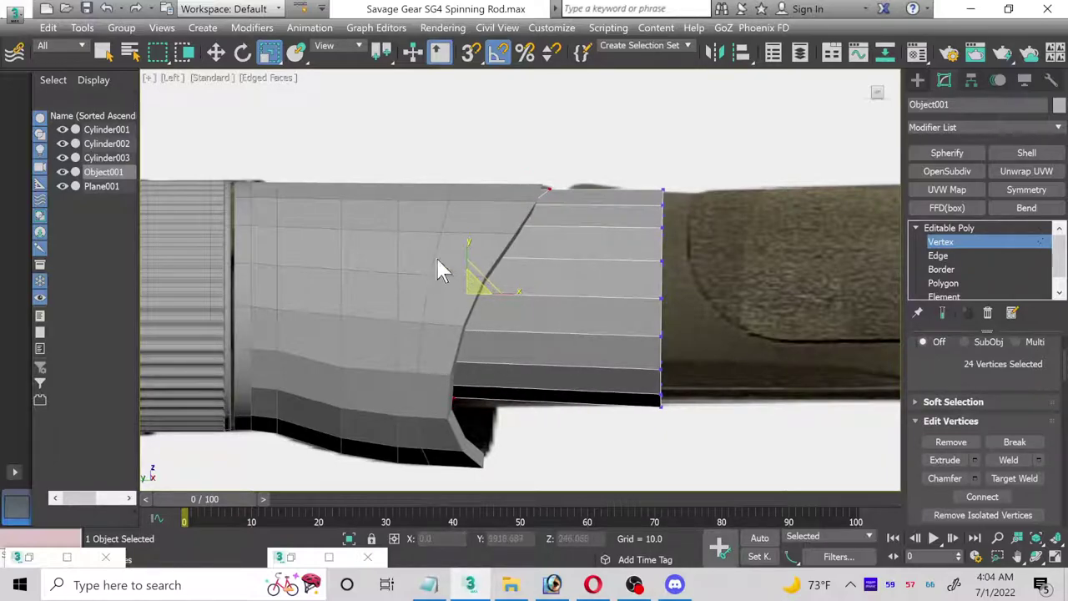
click(216, 52)
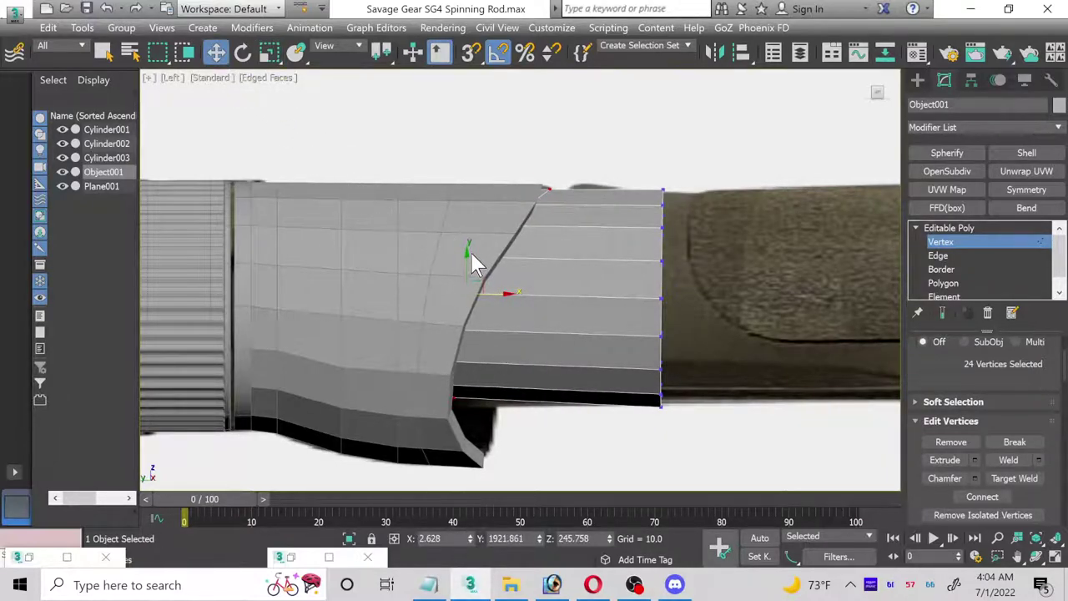
drag(469, 255, 472, 259)
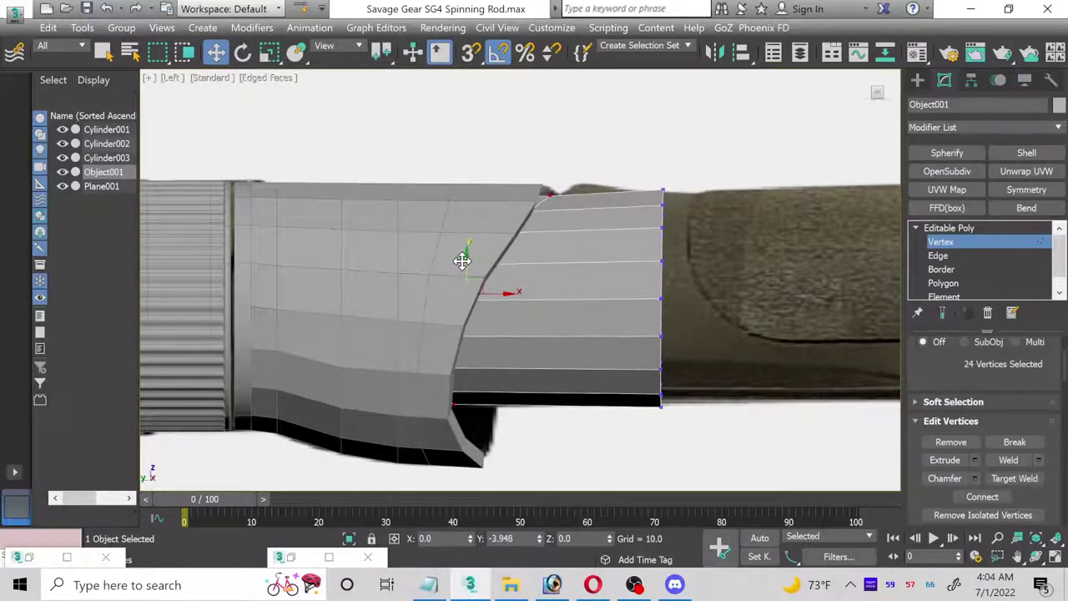
drag(459, 258, 460, 264)
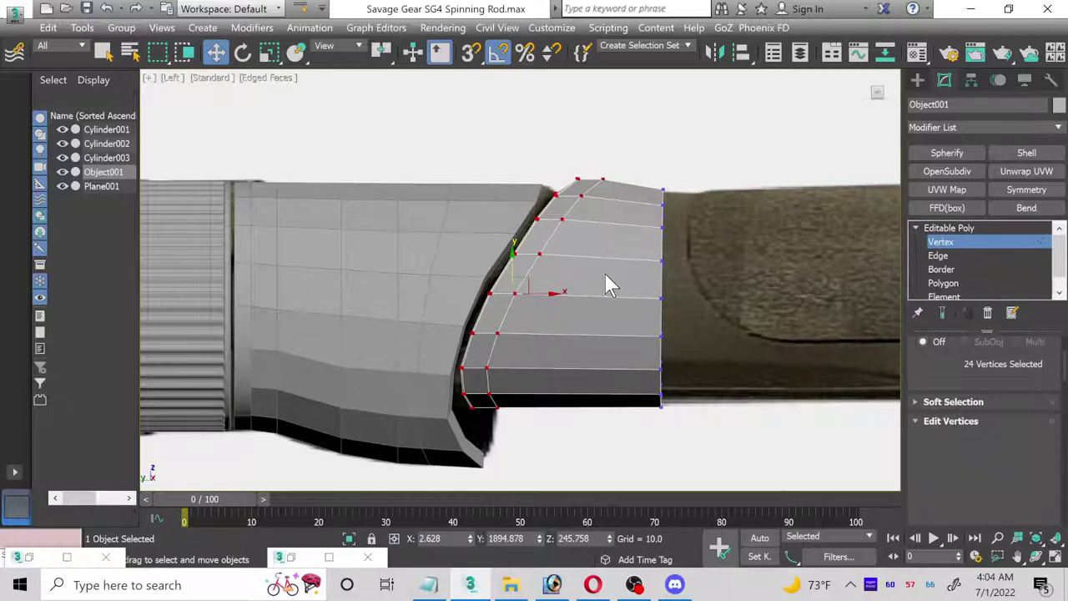
key(1)
drag(591, 294, 720, 305)
key(ctrl+z)
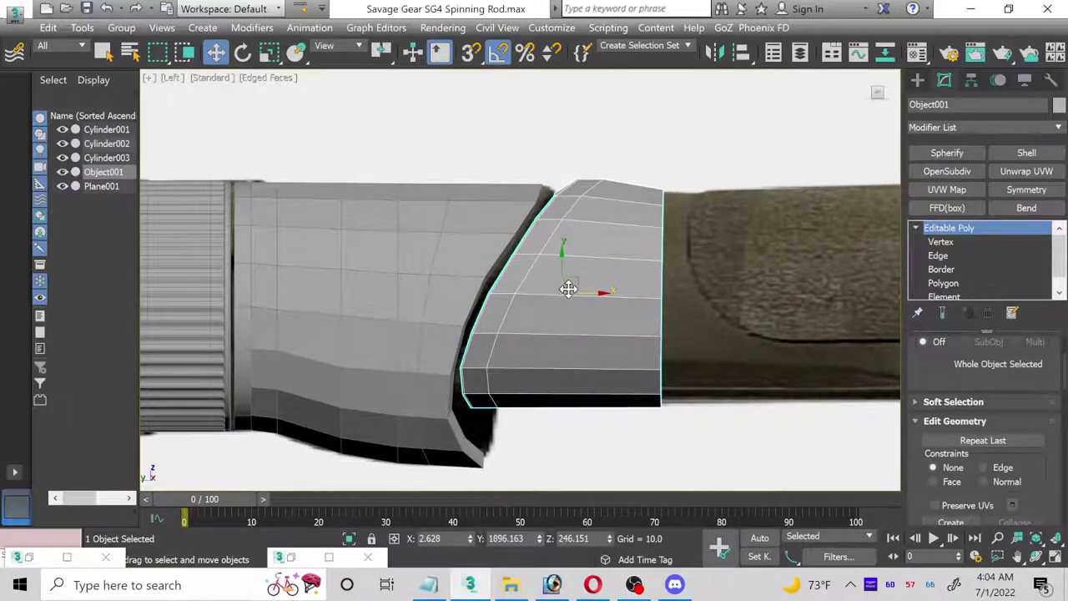
- Try to select and delete Object001's inner-wall polygon loop together with its grip-facing rim in the perspective view
click(1056, 559)
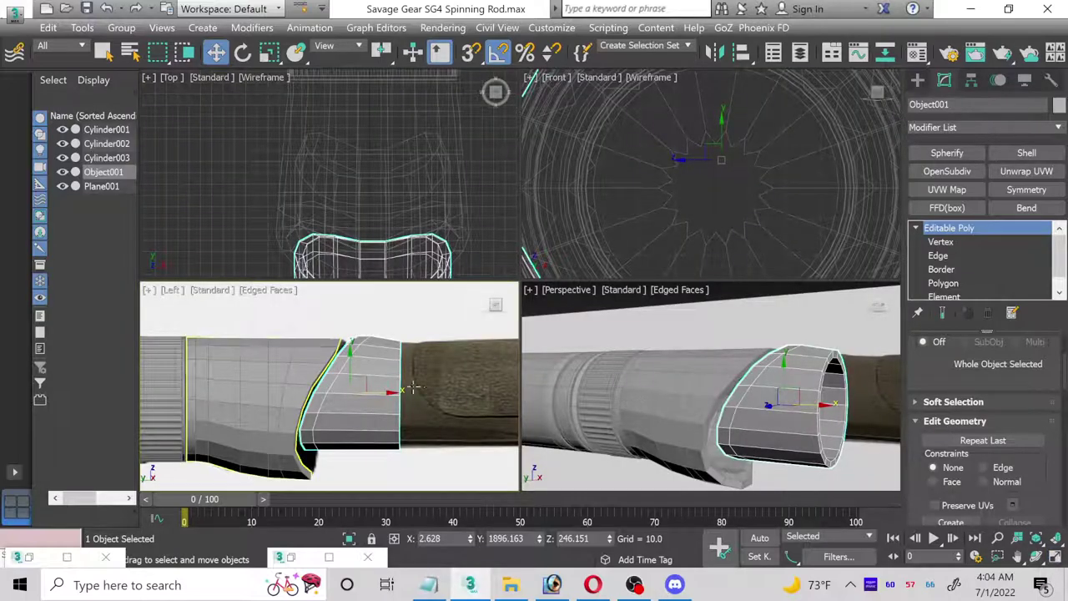
right_click(429, 302)
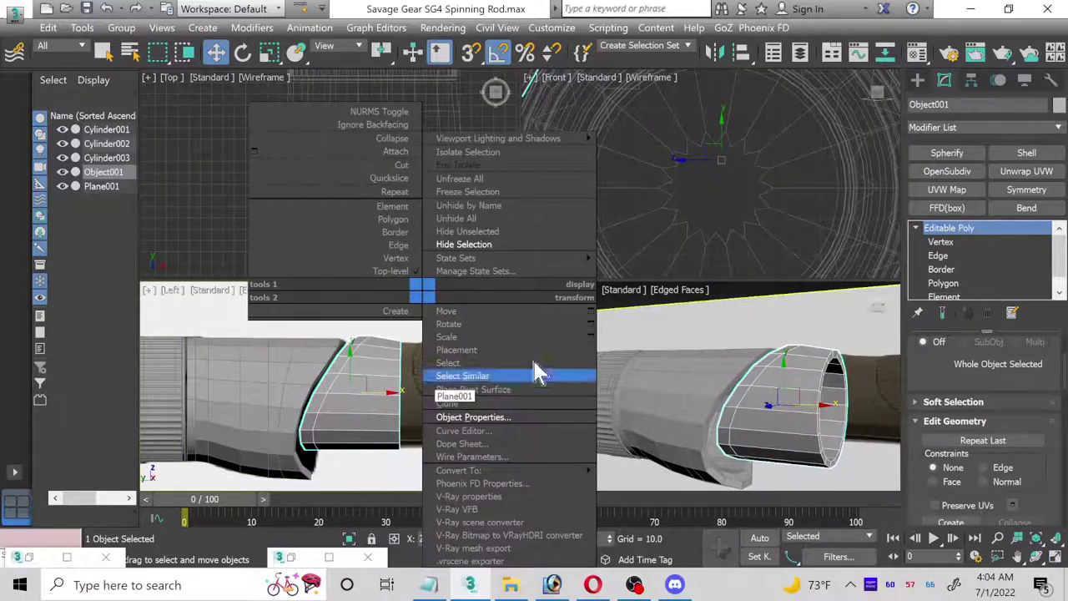
click(1057, 559)
click(1057, 559)
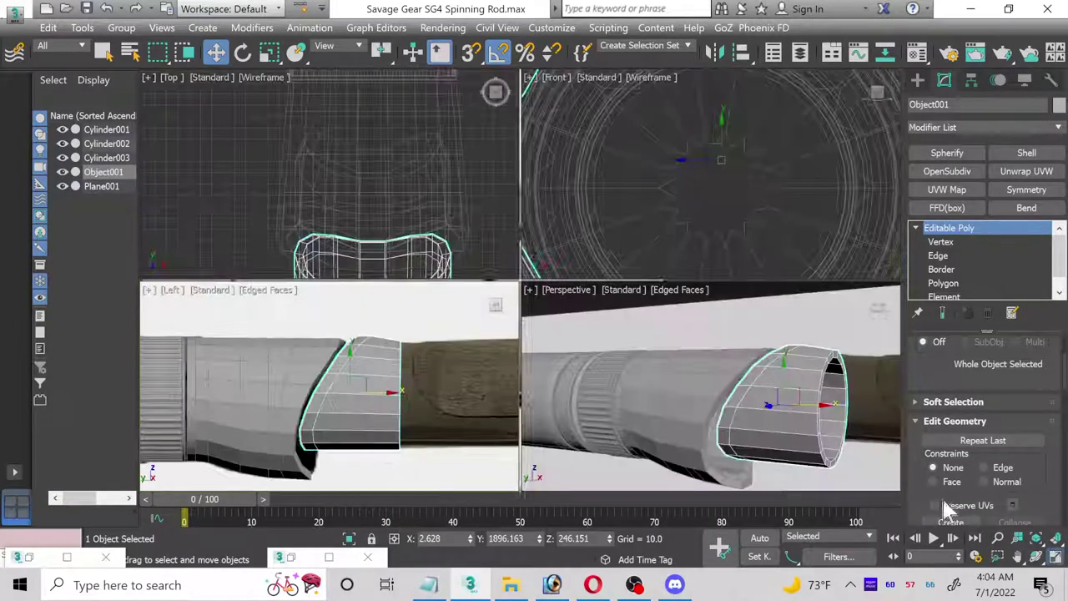
click(851, 459)
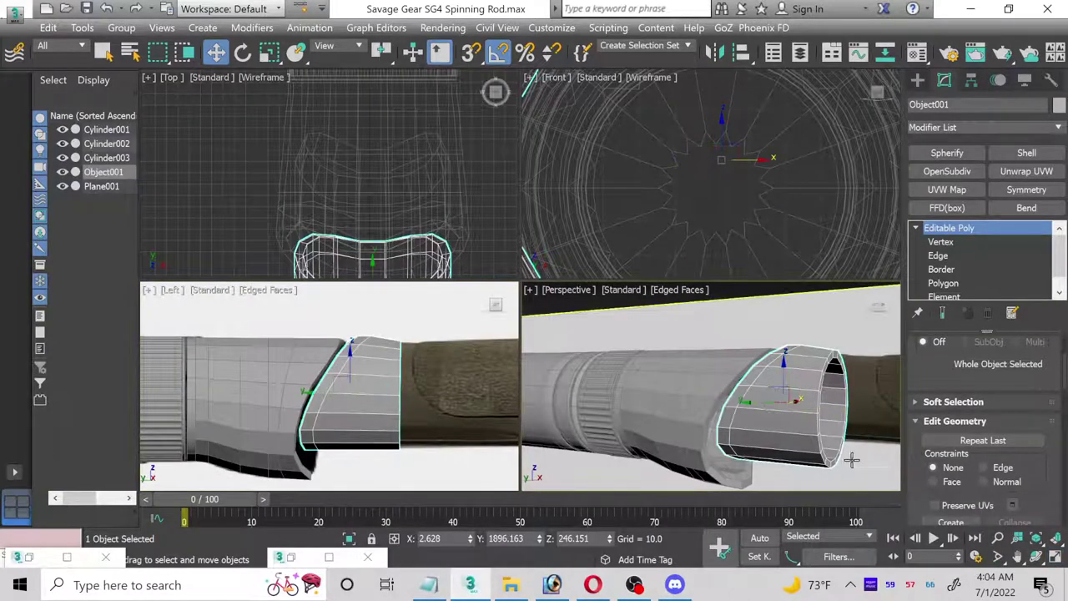
click(1055, 557)
scroll(720, 334, up, 2)
middle_drag(720, 334, 453, 326)
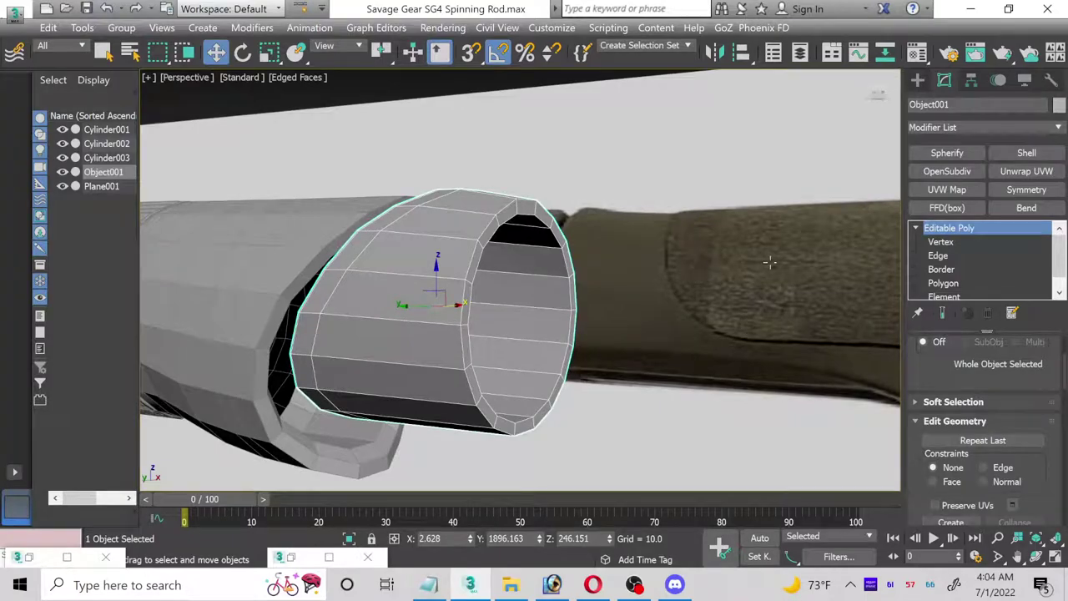
click(945, 283)
click(520, 237)
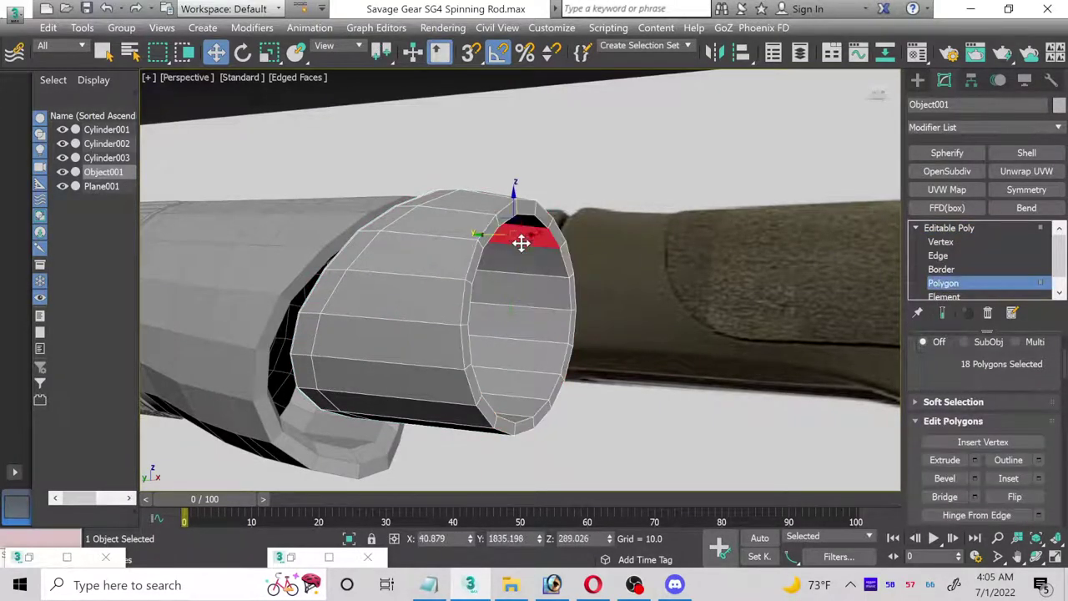
shift+click(522, 260)
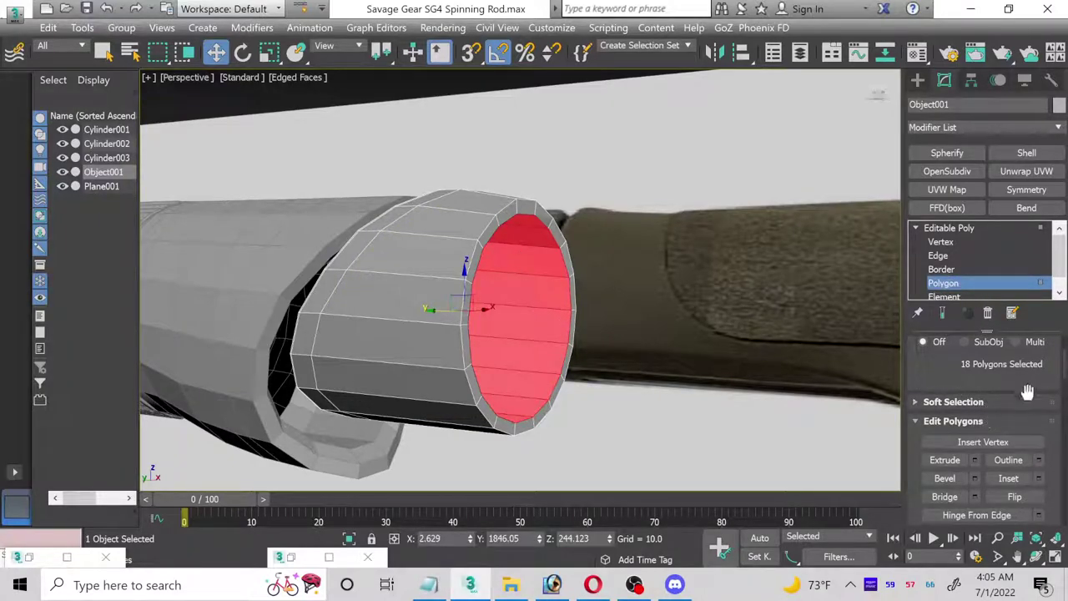
drag(1027, 390, 1027, 441)
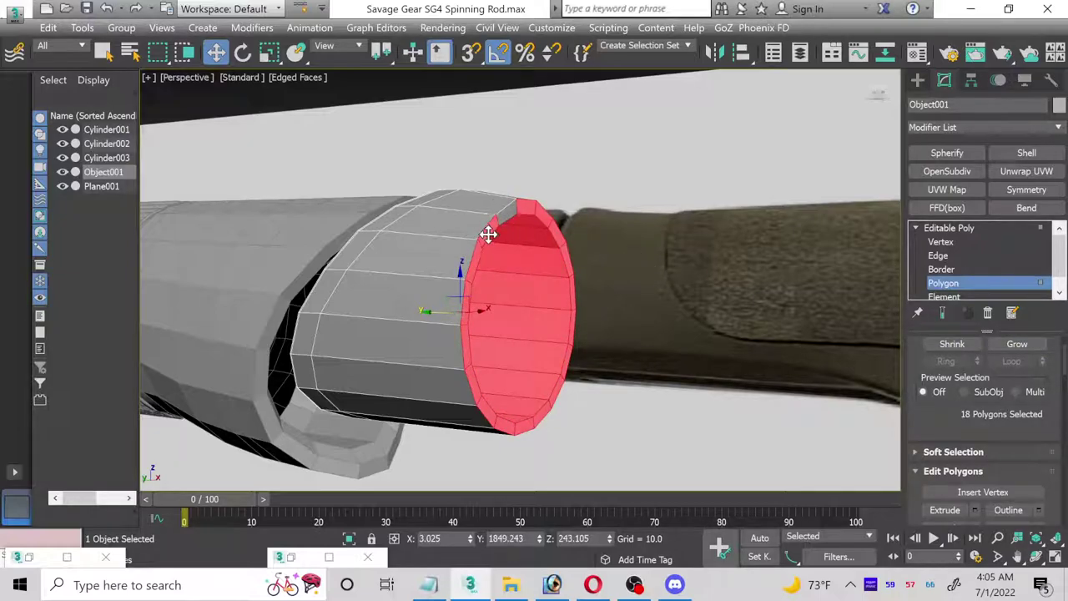
key(Delete)
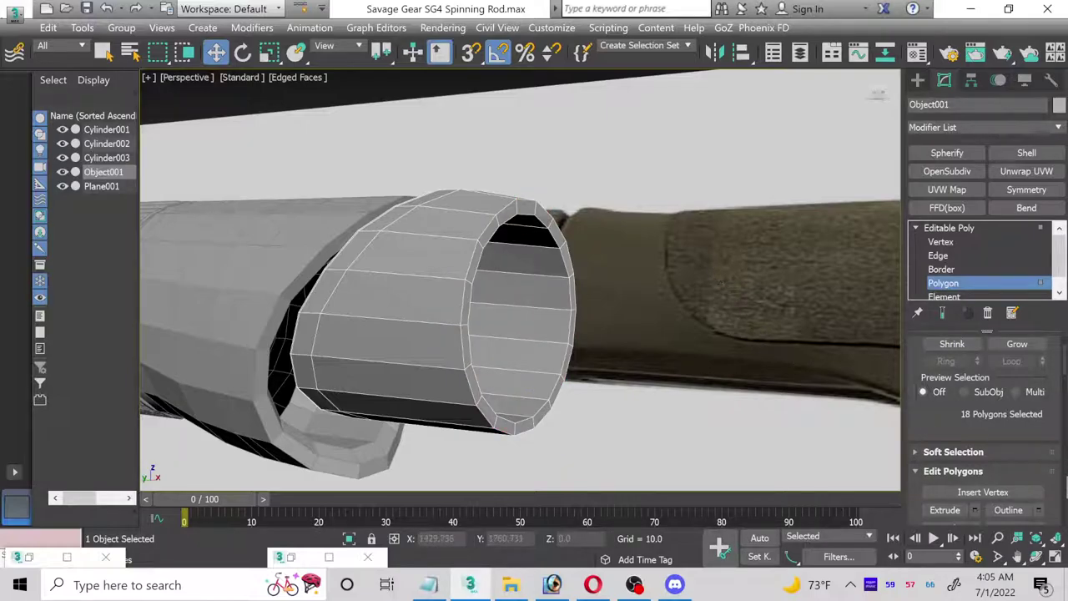
- Select the polygons around Object001's inner-wall edge loop, grow the selection to 72 polygons including the adjoining end rims, and delete them
click(1035, 556)
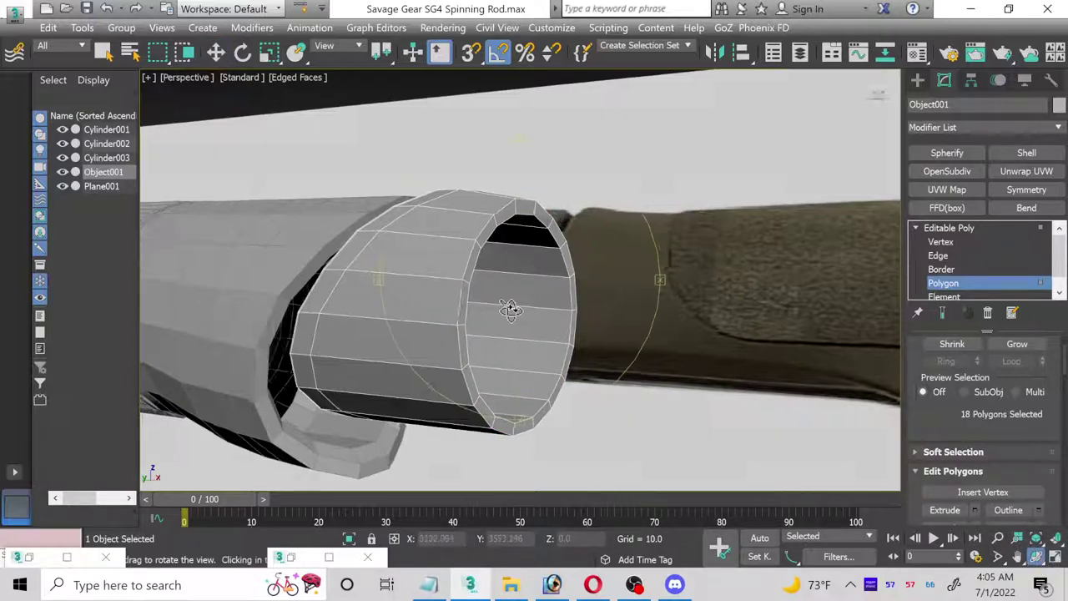
drag(513, 310, 499, 308)
click(938, 255)
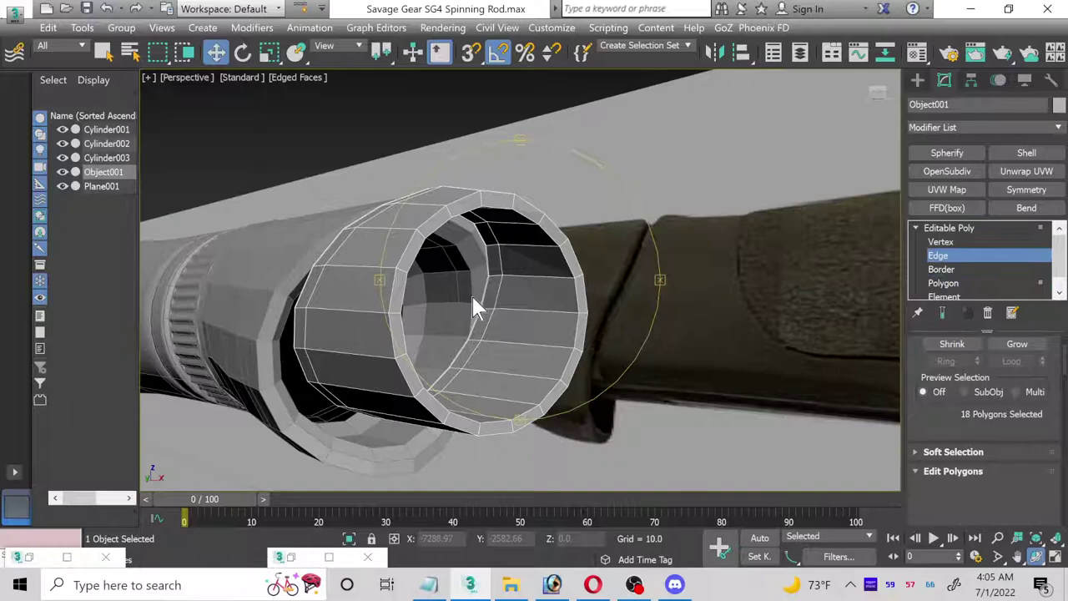
double_click(496, 293)
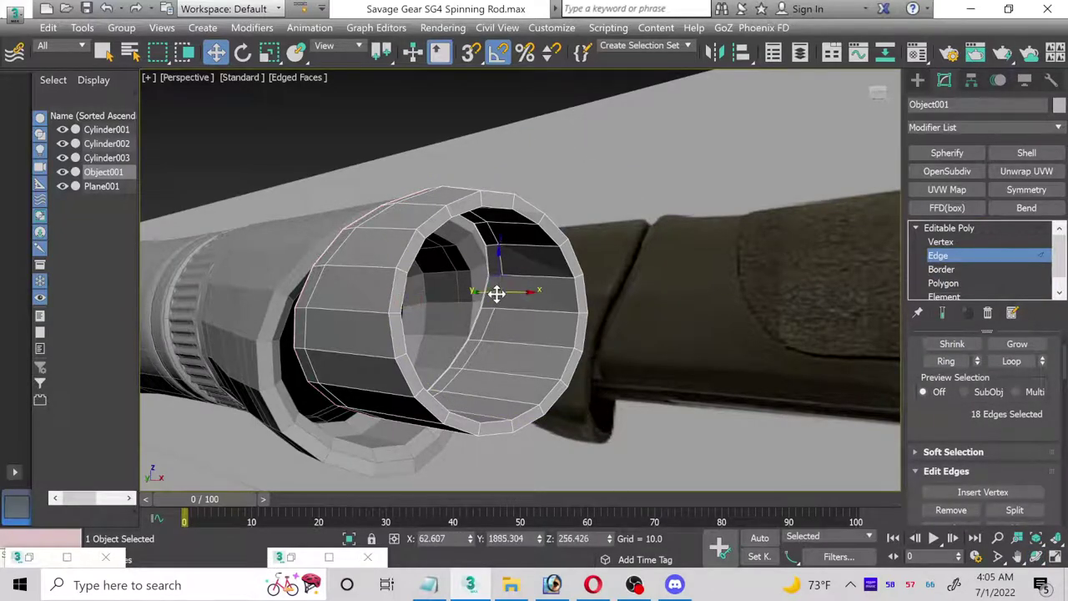
scroll(1014, 467, up, 3)
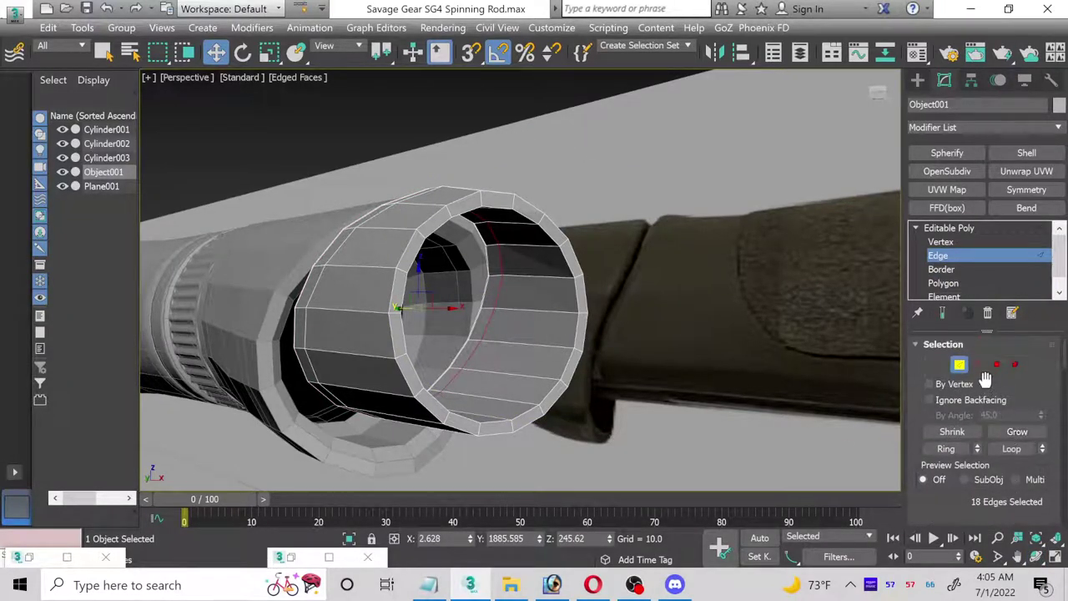
ctrl+click(996, 366)
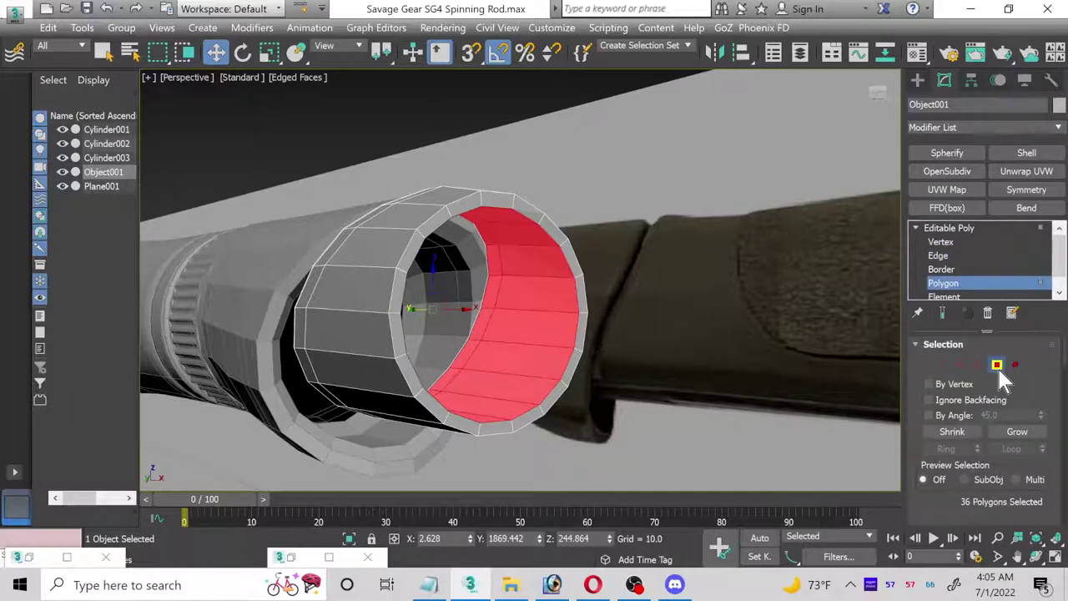
key(Delete)
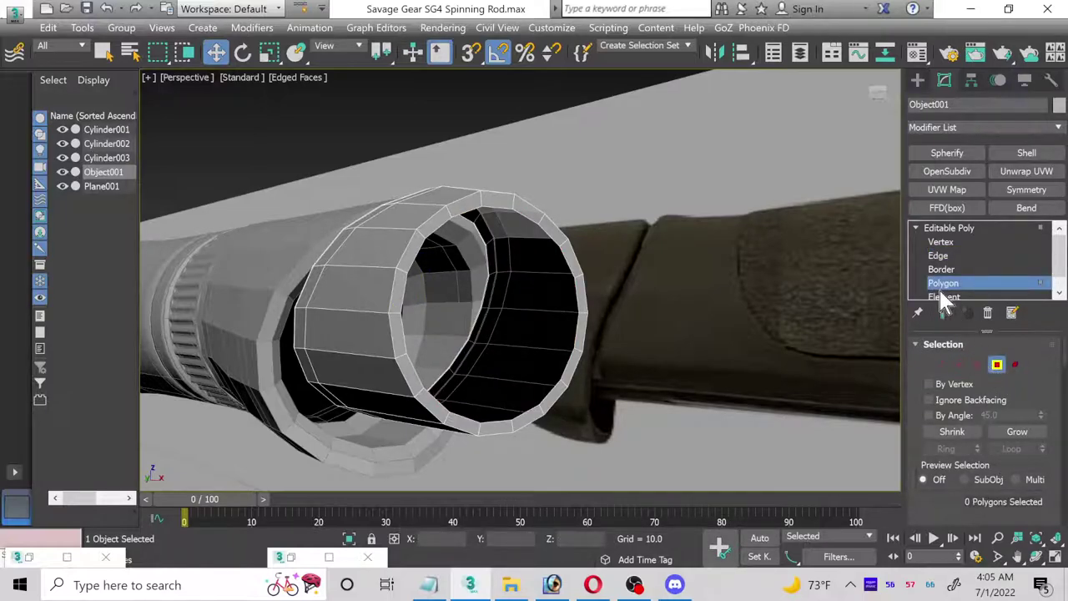
key(ctrl+z)
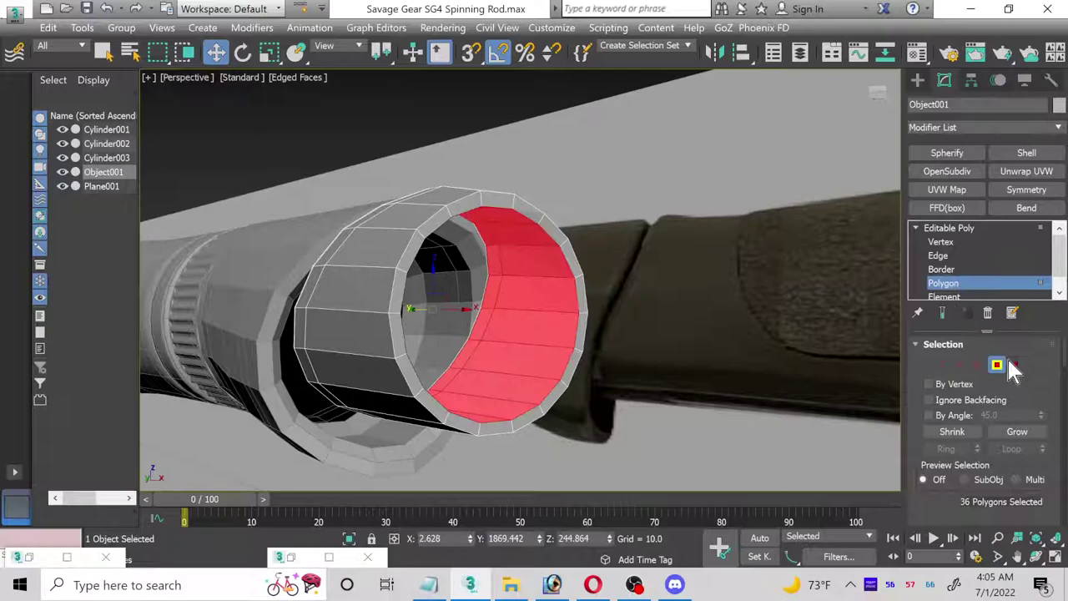
click(1017, 430)
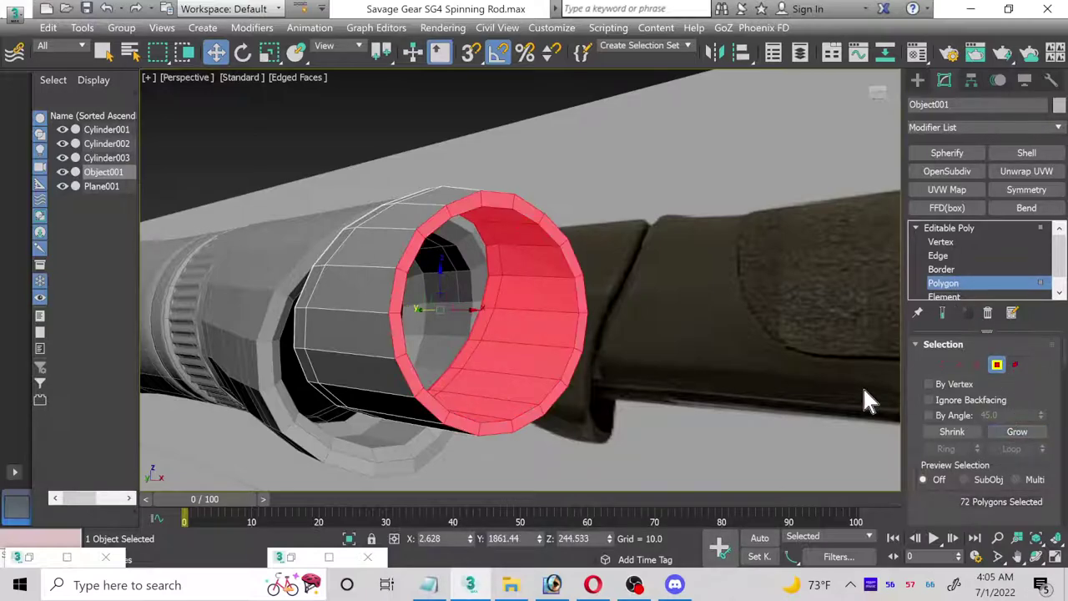
key(F2)
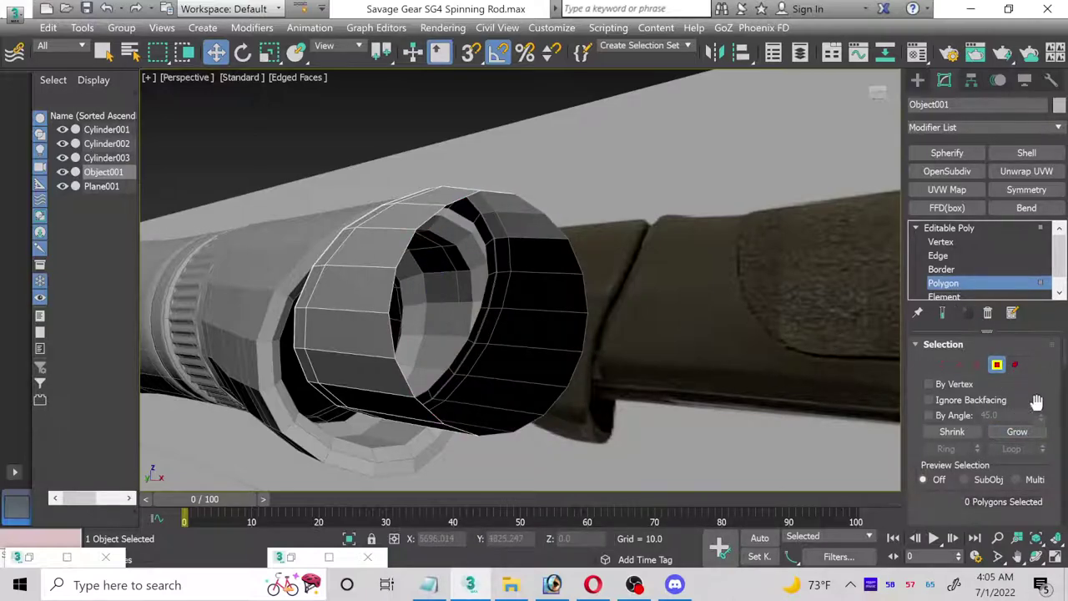
- Select the open border at Object001's grip-facing end and cap it
scroll(1035, 451, down, 3)
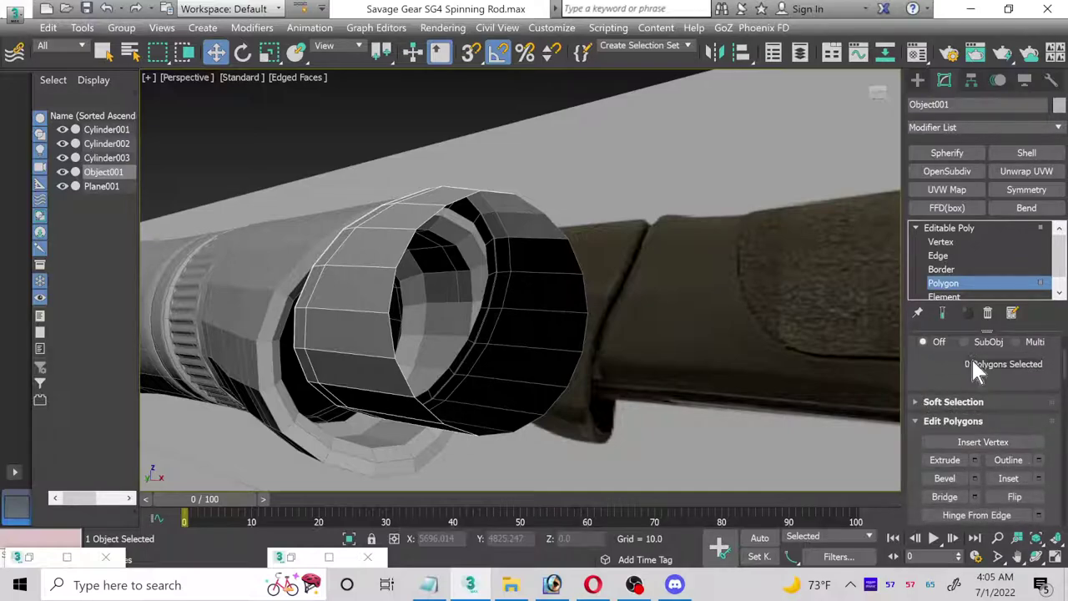
click(942, 269)
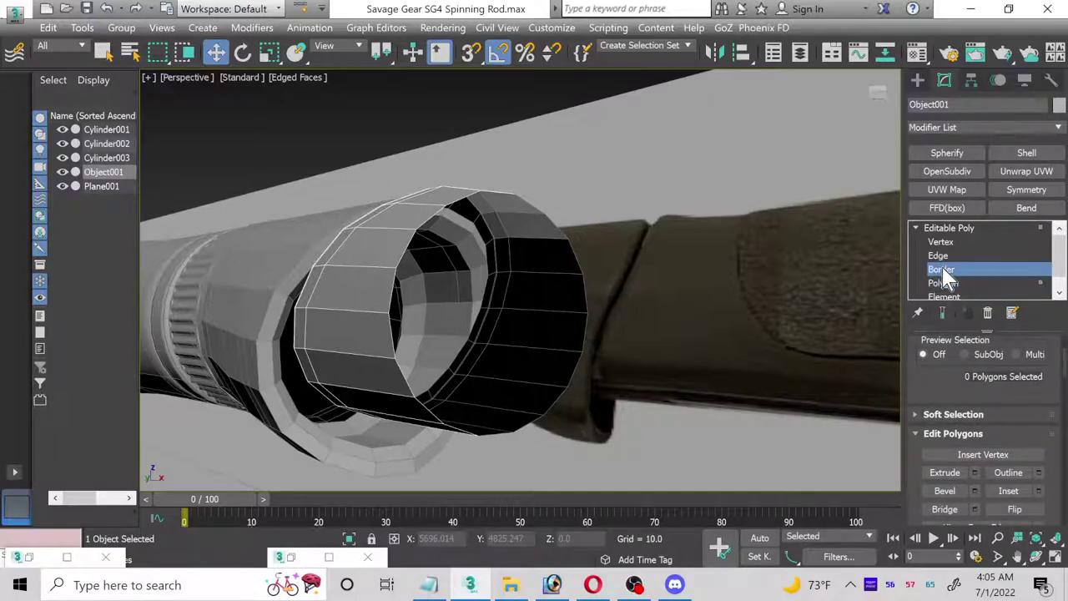
click(429, 219)
scroll(966, 466, down, 1)
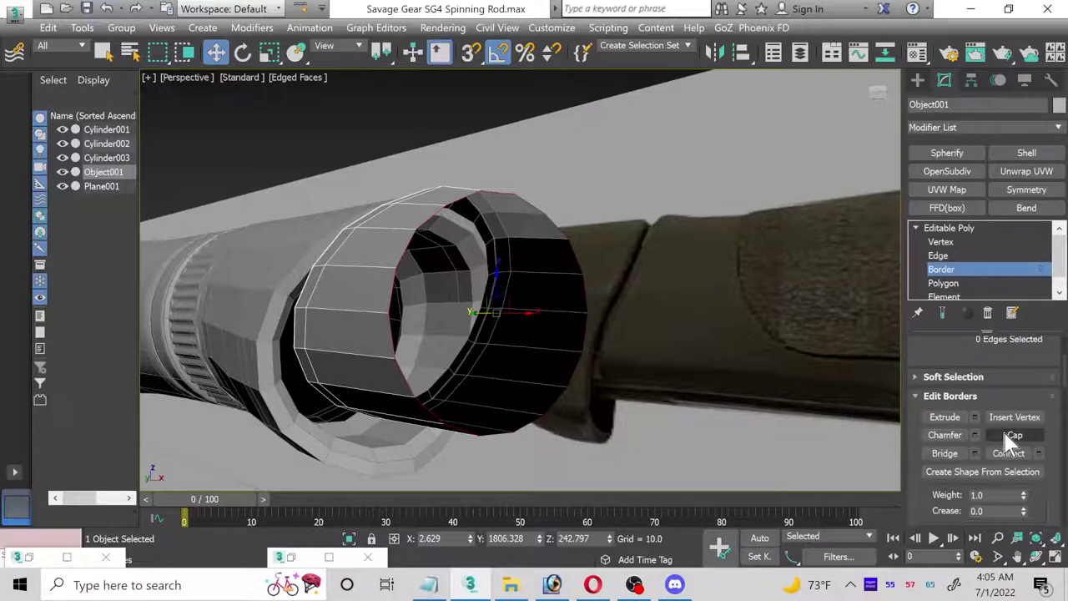
click(1004, 432)
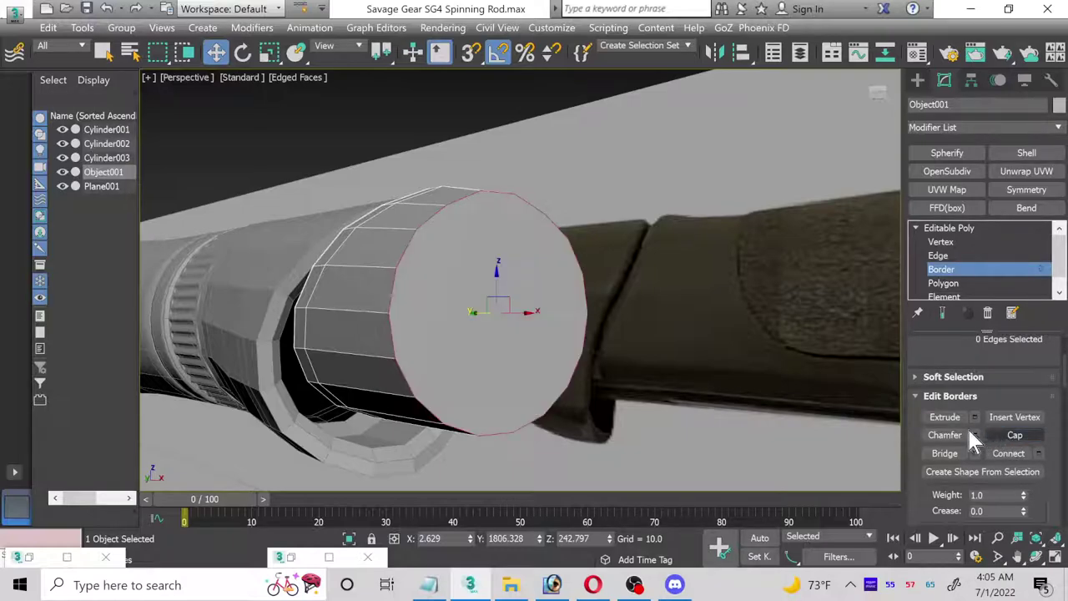
- Leave border editing and select the cap polygon at Object001's grip-facing end
click(942, 270)
click(1036, 555)
mouse_move(536, 291)
mouse_down()
mouse_move(526, 353)
mouse_move(577, 289)
mouse_move(519, 288)
mouse_up()
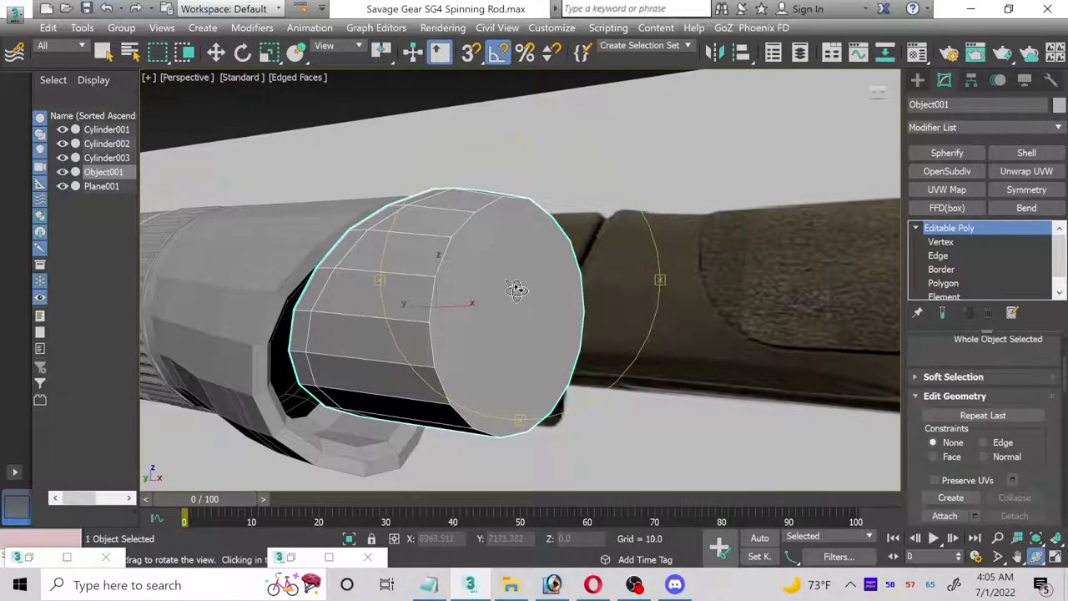
click(941, 283)
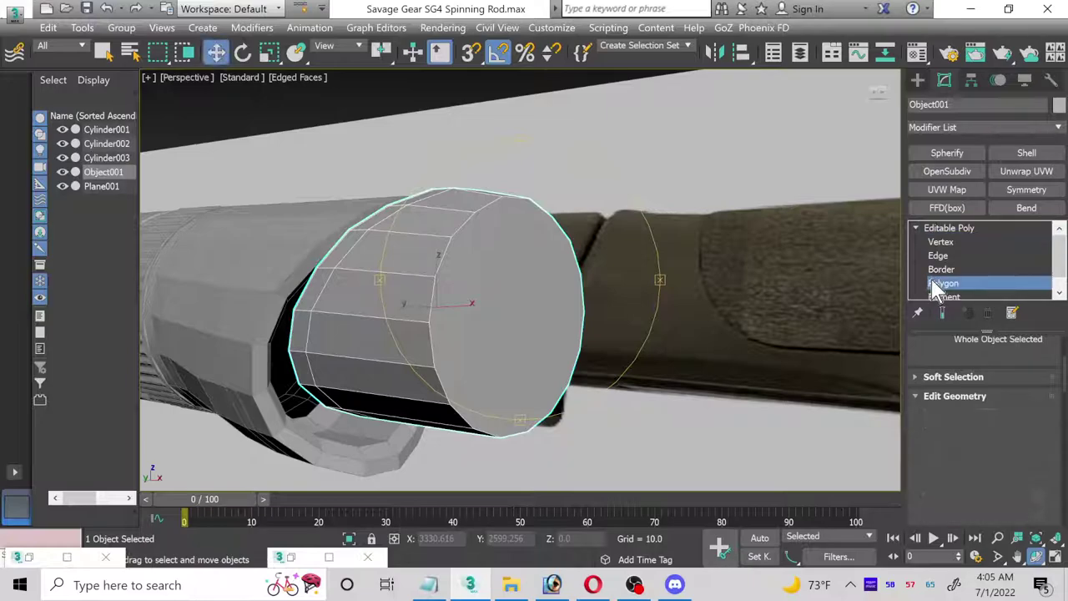
key(w)
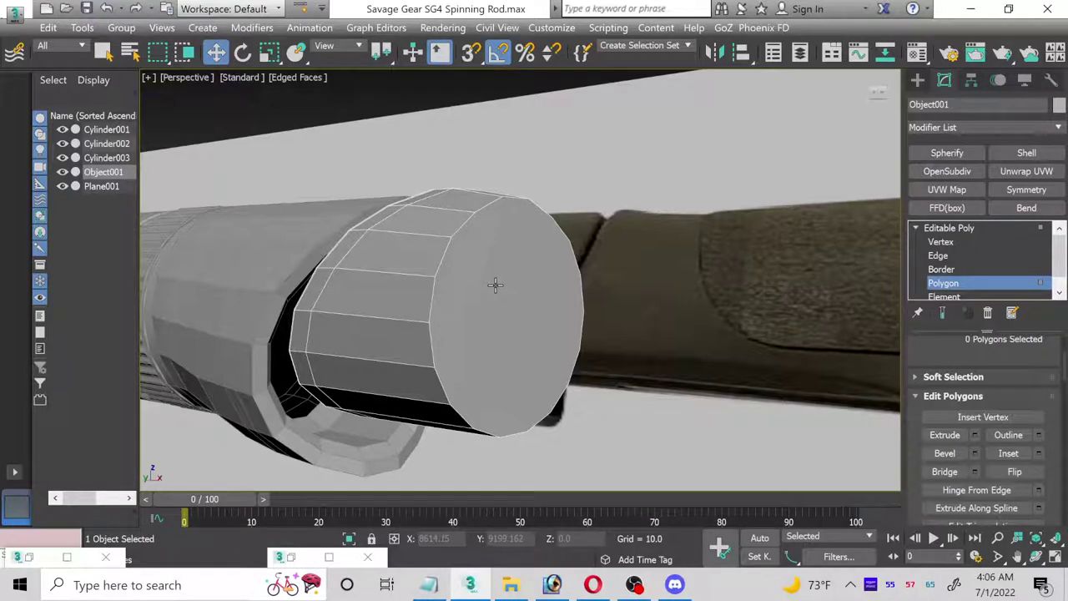
click(496, 285)
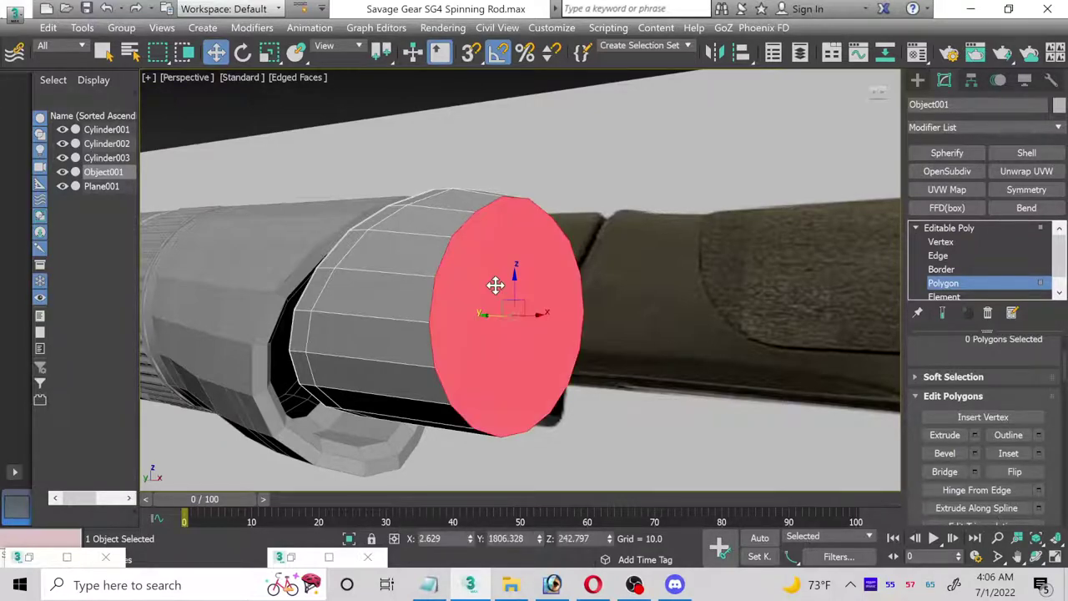
- Insert an edge loop around Object001 just inside its capped grip-facing end, working in the maximized left view
click(1054, 557)
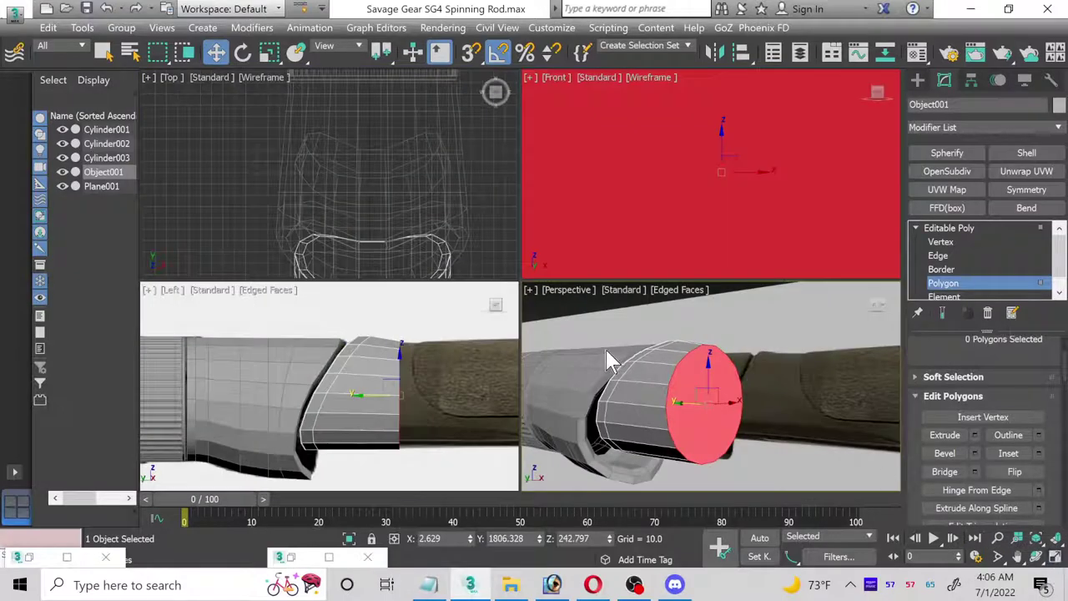
click(327, 381)
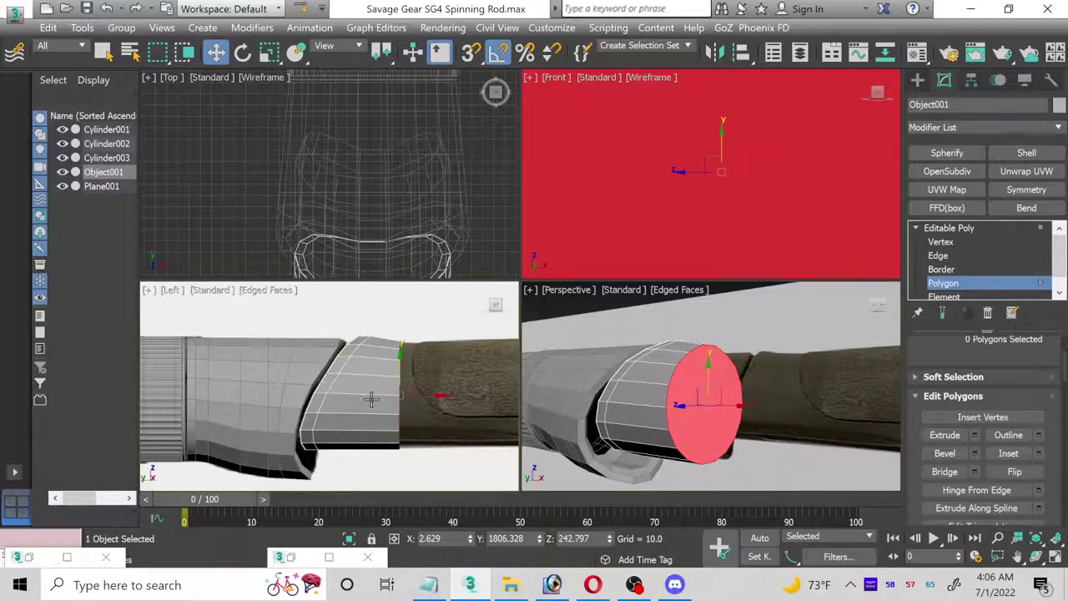
click(1058, 559)
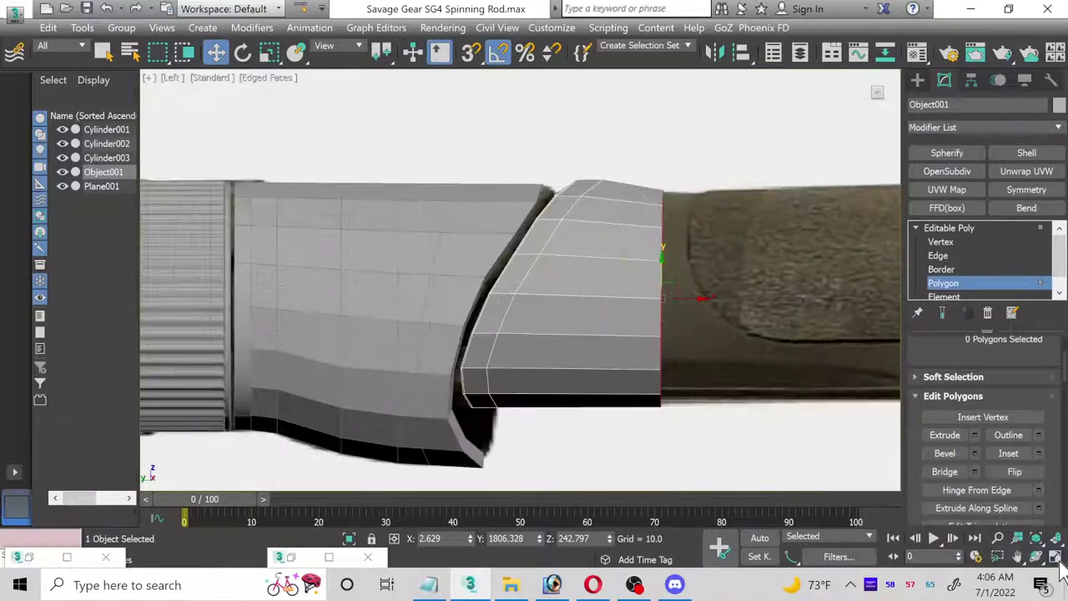
scroll(584, 190, up, 4)
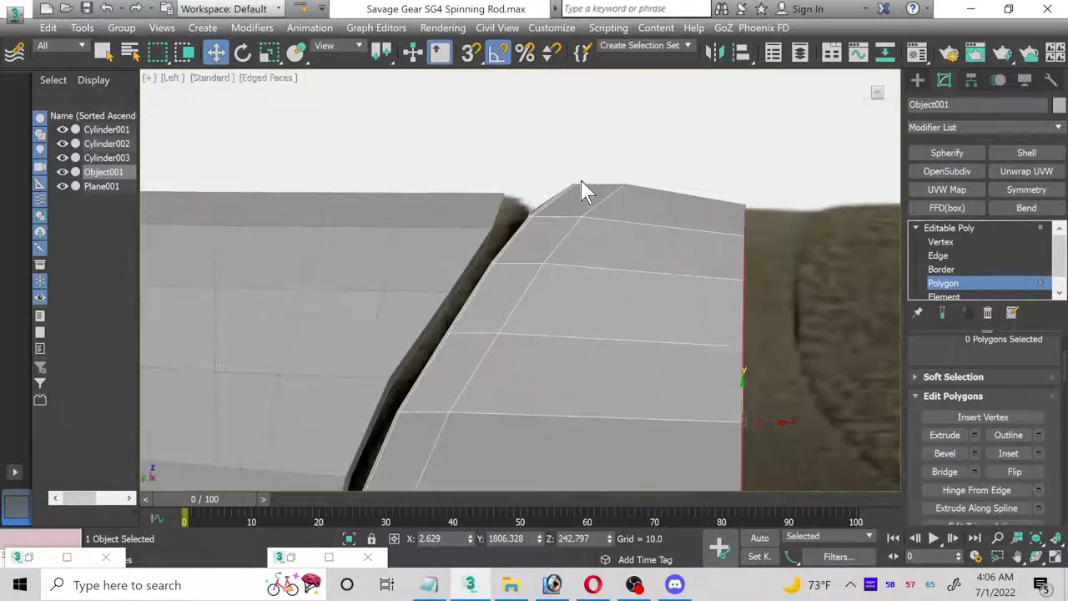
click(951, 284)
scroll(863, 275, down, 2)
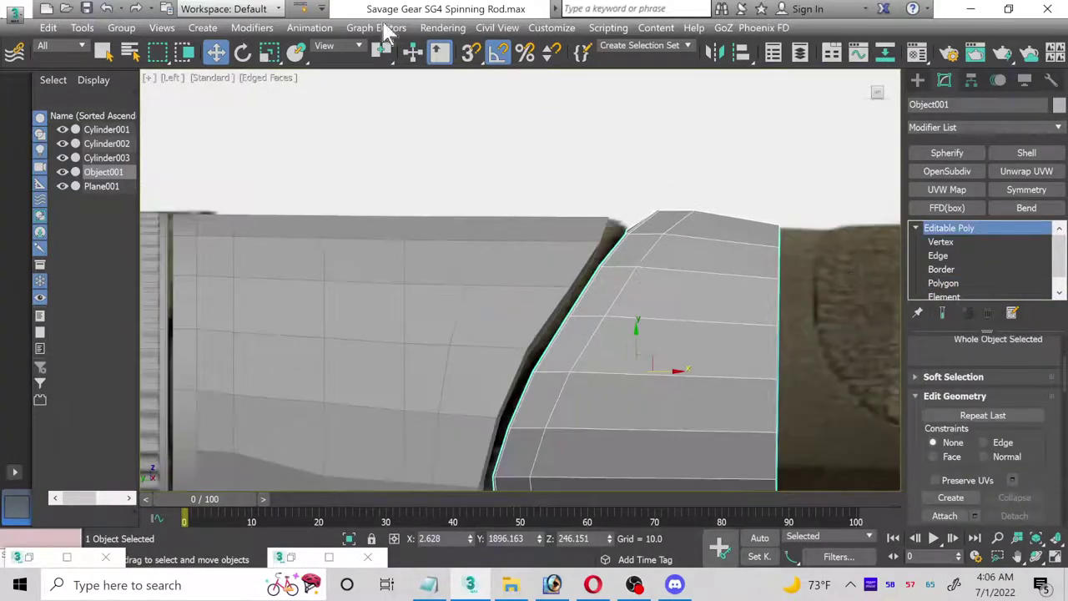
key(q)
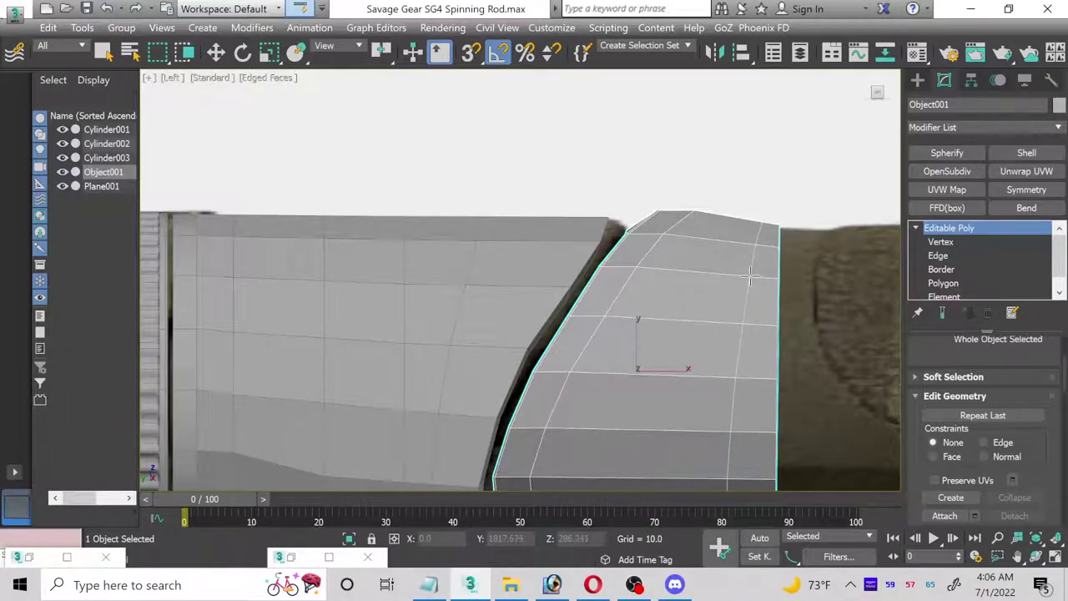
scroll(649, 195, down, 3)
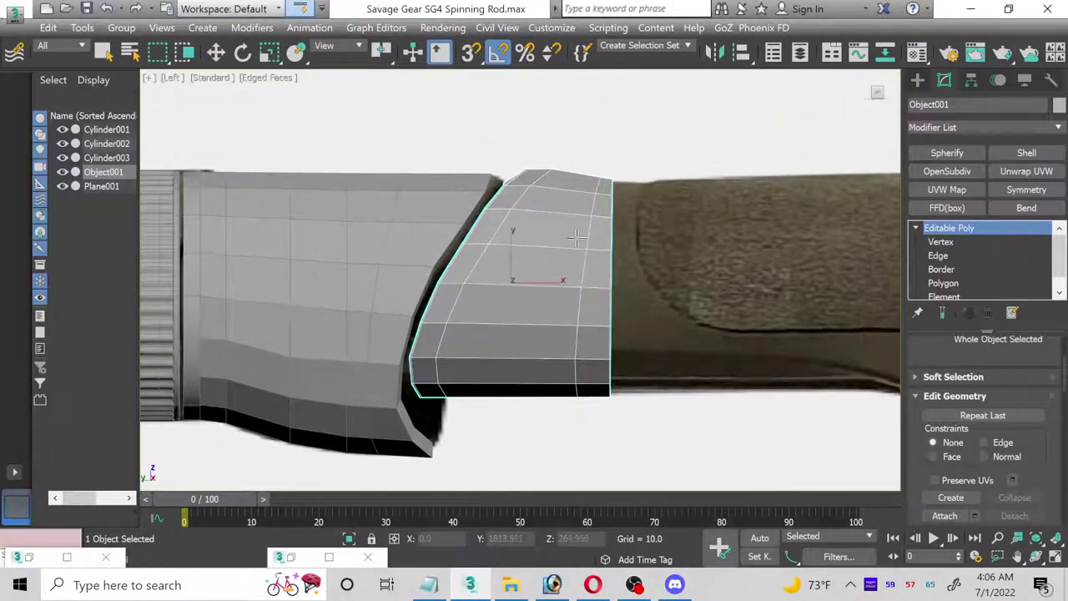
key(w)
right_click(622, 282)
- Straighten the 18-edge loop beside Object001's capped end by scaling it flat along the X axis
click(938, 256)
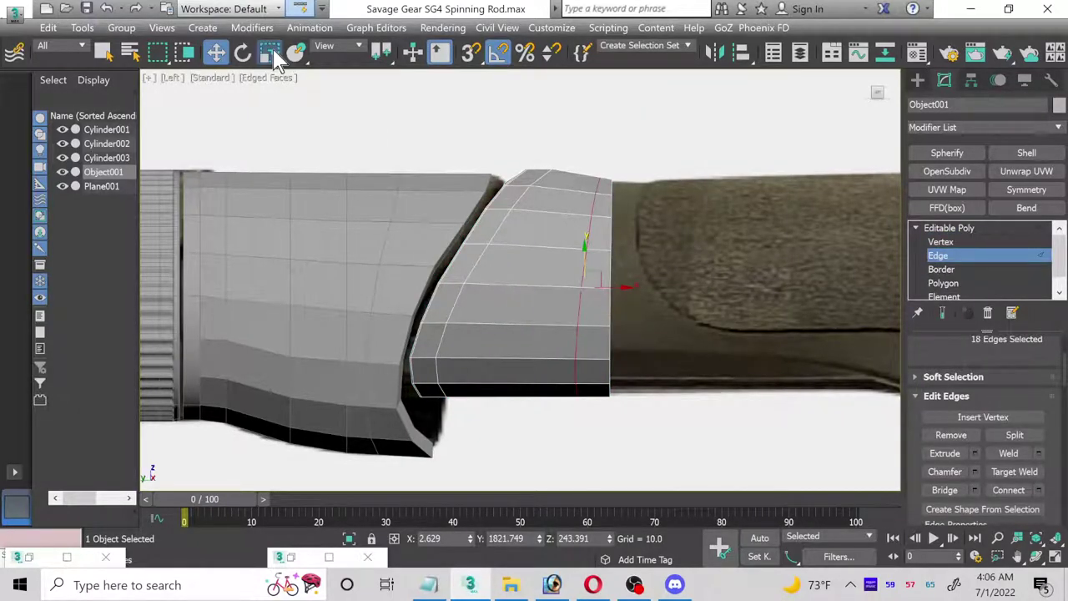
click(269, 52)
drag(626, 284, 269, 320)
- Select the uppermost vertices near Object001's slanted end and lower them slightly along Y to follow the reference contour
click(943, 243)
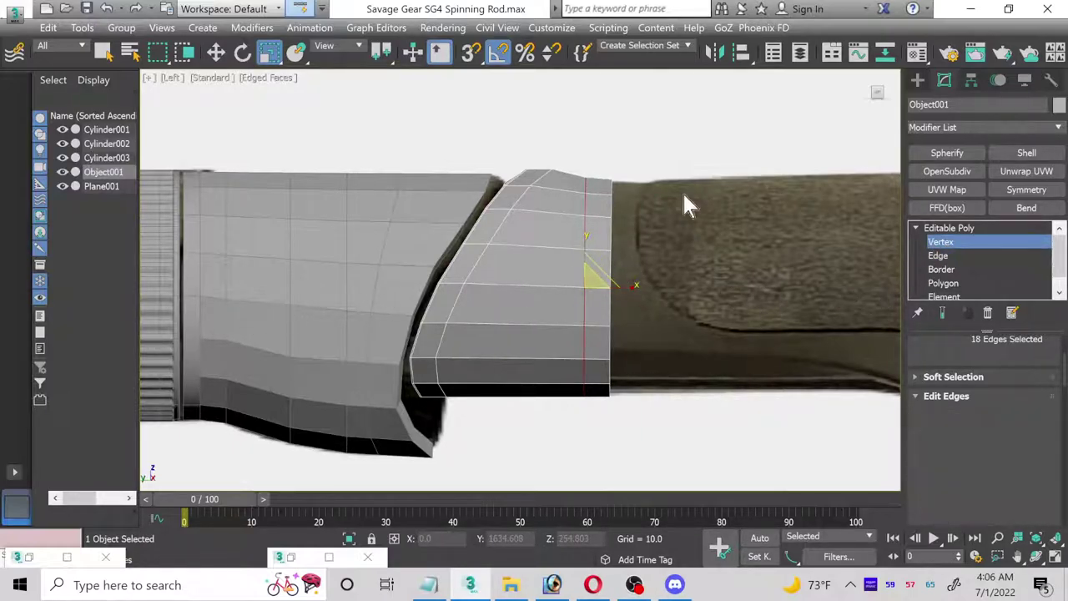
scroll(555, 178, up, 5)
drag(424, 138, 594, 187)
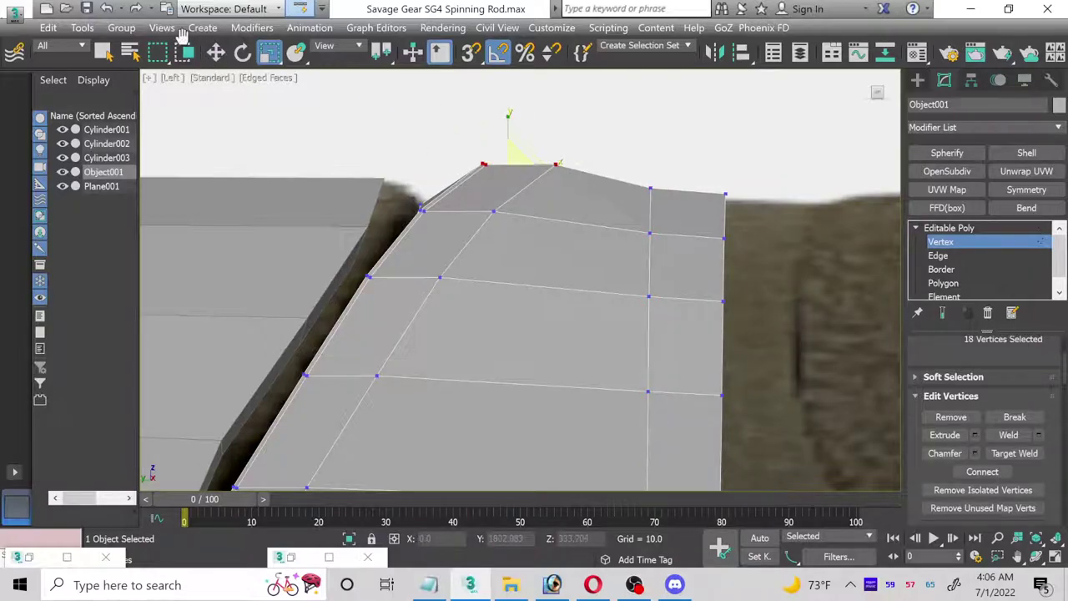
click(214, 53)
drag(508, 125, 505, 141)
scroll(601, 194, down, 3)
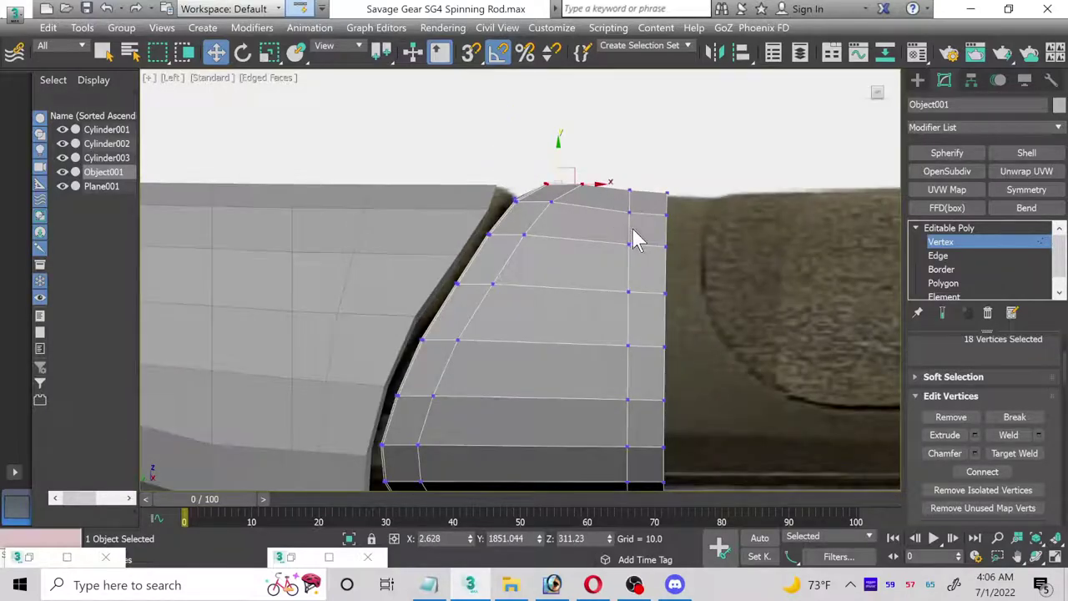
- Apply an OpenSubdiv modifier to Object001 and check the smoothed capped end in the maximized perspective view
click(943, 284)
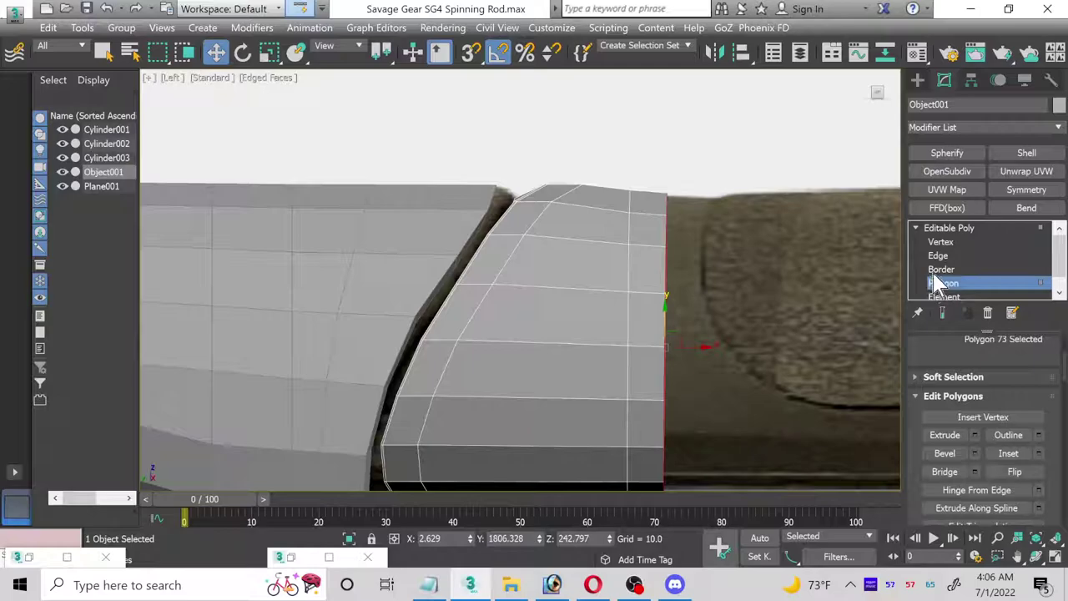
click(948, 228)
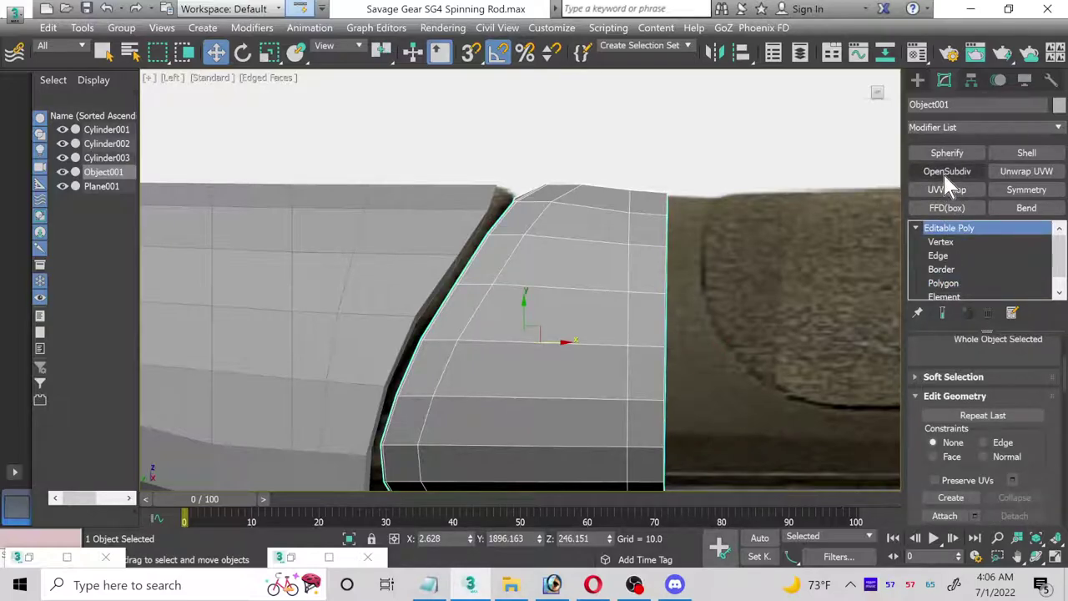
click(946, 173)
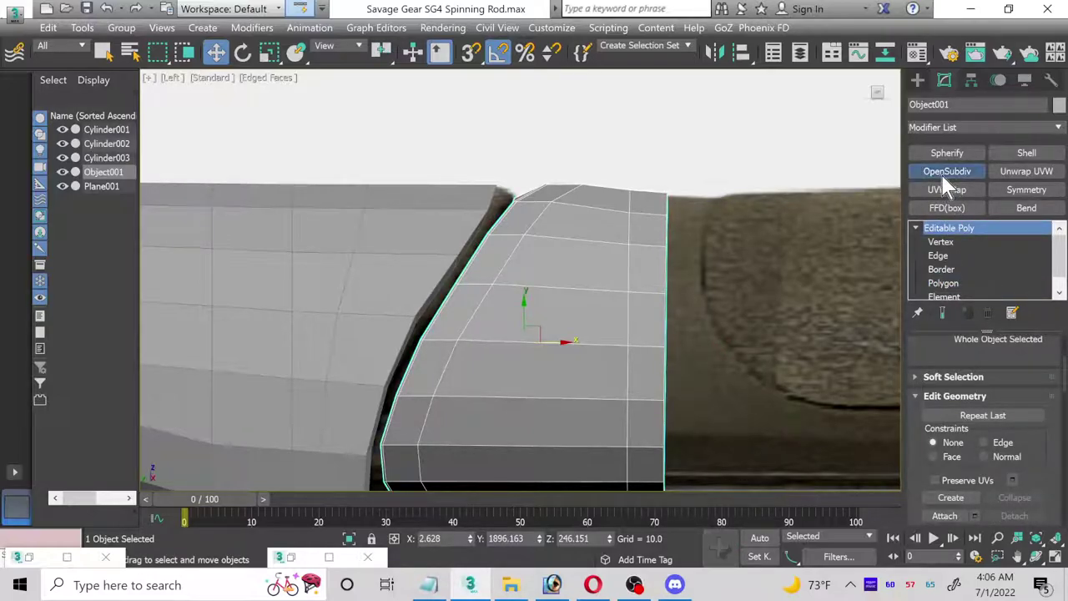
scroll(611, 225, up, 2)
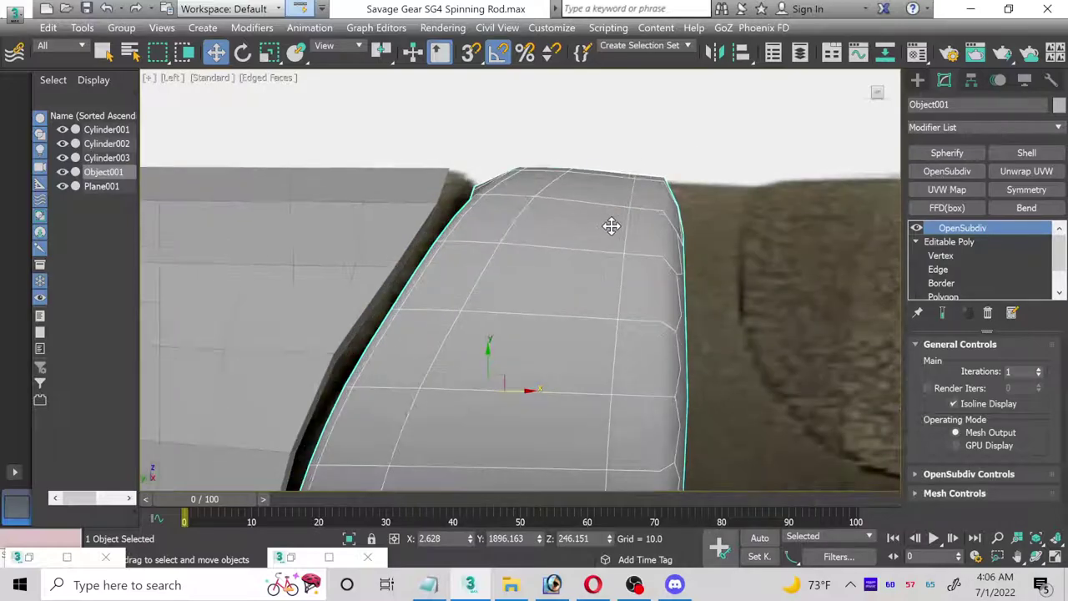
click(1054, 557)
right_click(806, 407)
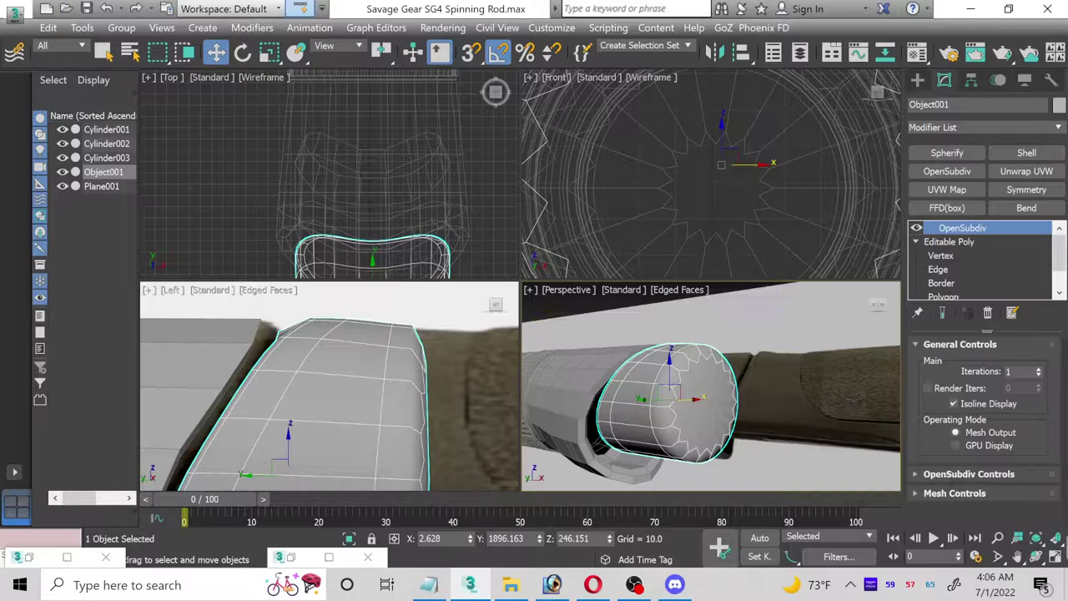
click(1054, 557)
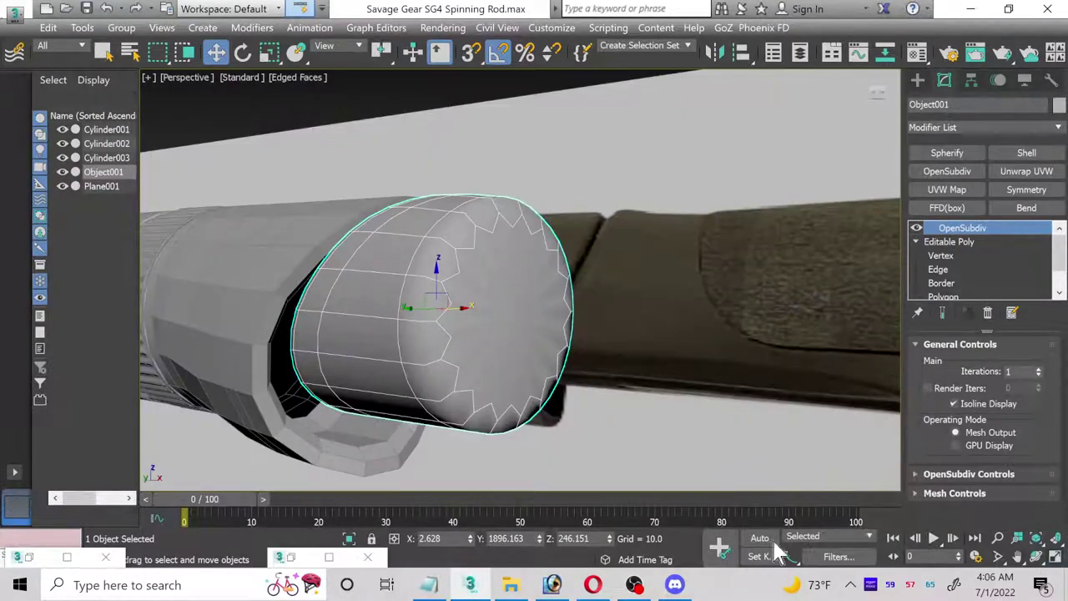
- Isolate Object001, turn the view to its slanted open end, and delete the OpenSubdiv modifier
click(348, 538)
click(1034, 556)
drag(544, 331, 575, 334)
right_click(952, 234)
click(930, 252)
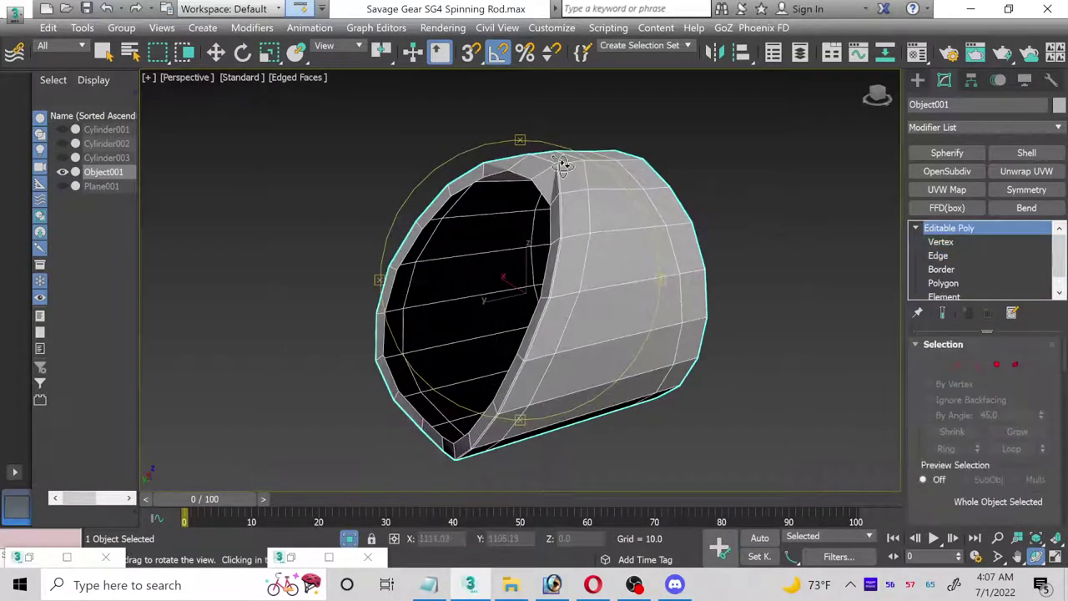
- Select the inner edge loop of Object001's slanted-end rim and remove it together with the rim faces
scroll(563, 165, up, 3)
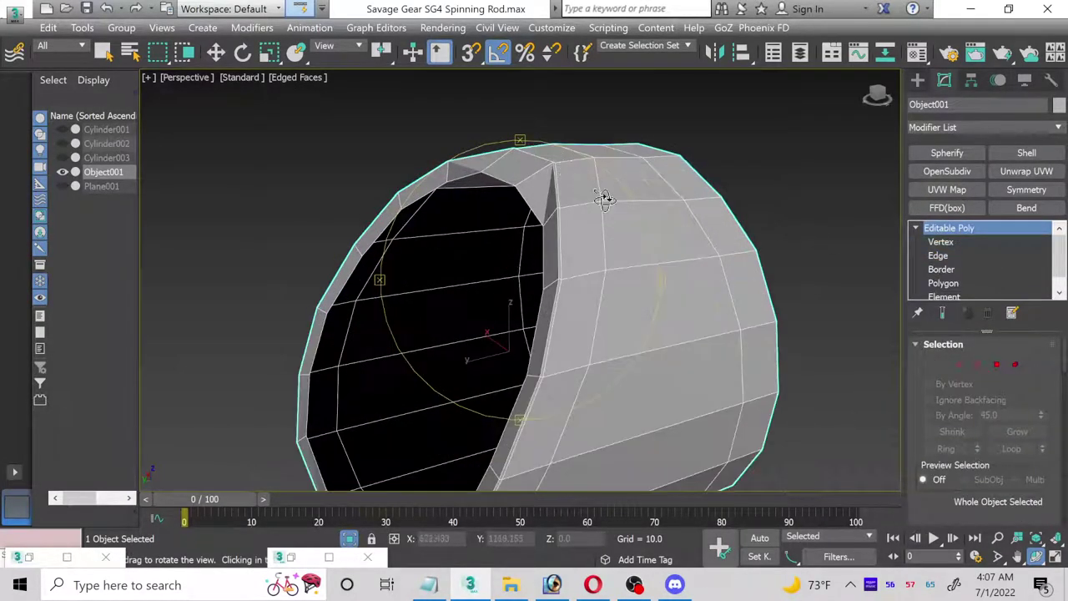
click(949, 255)
key(w)
double_click(732, 214)
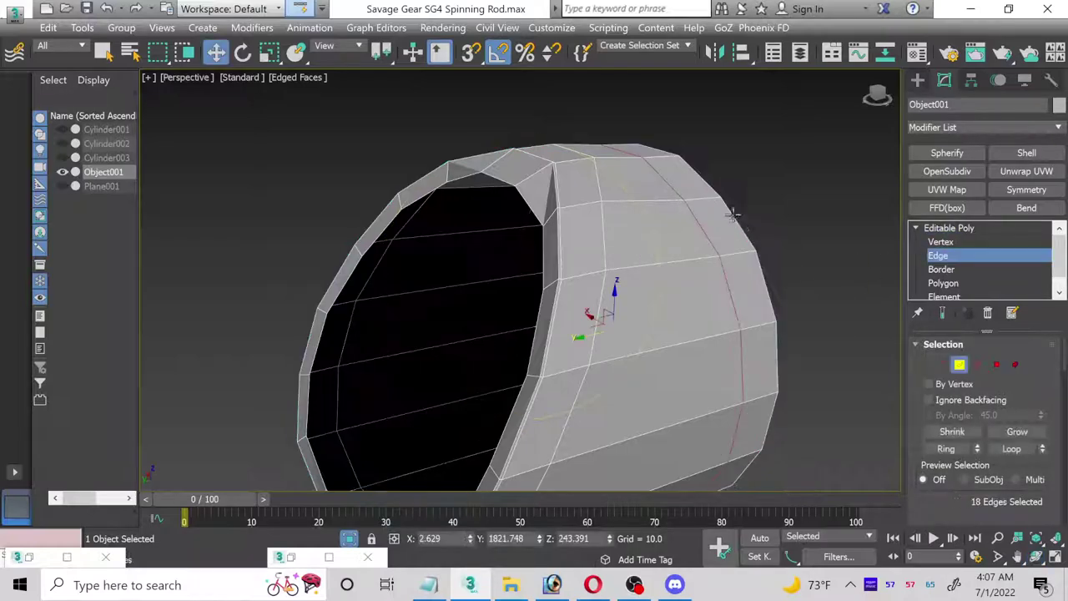
double_click(504, 182)
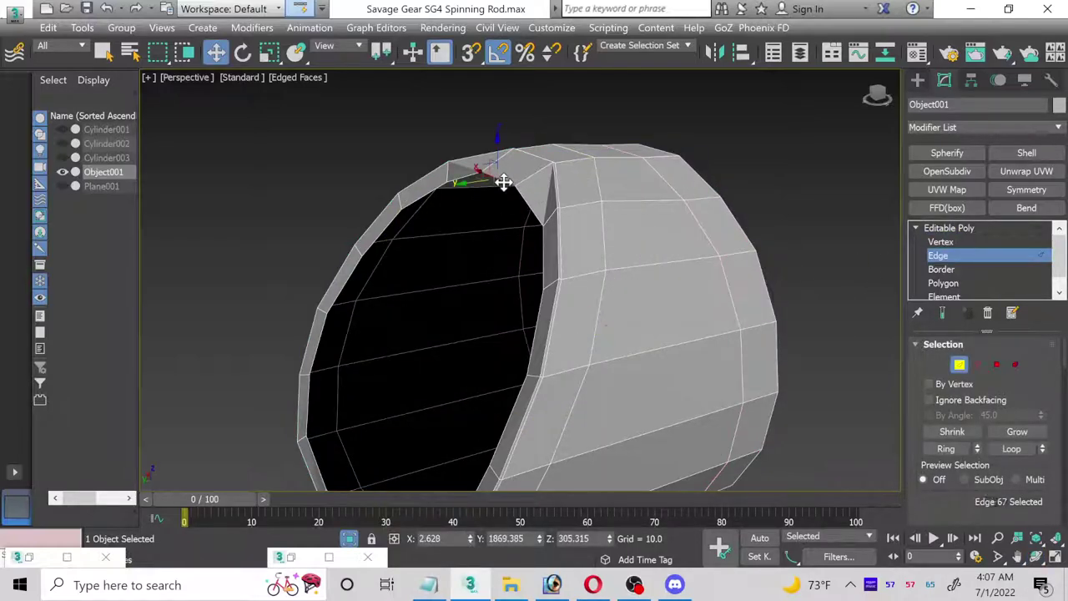
key(BackSpace)
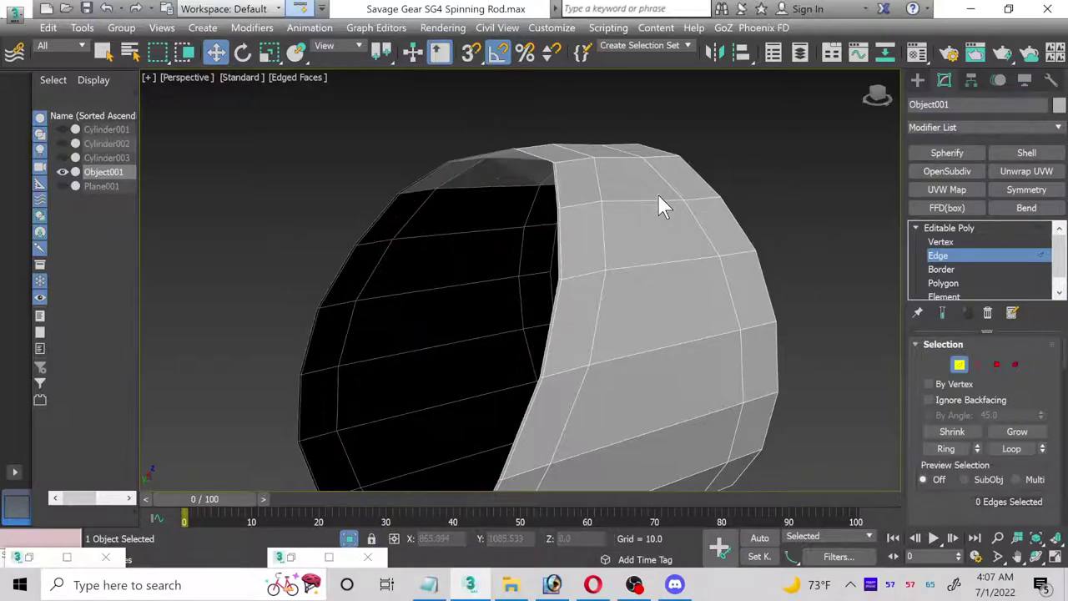
- Select the open border at Object001's slanted end and extend it inward with scaled copies to build a new two-ring rim
scroll(659, 206, down, 2)
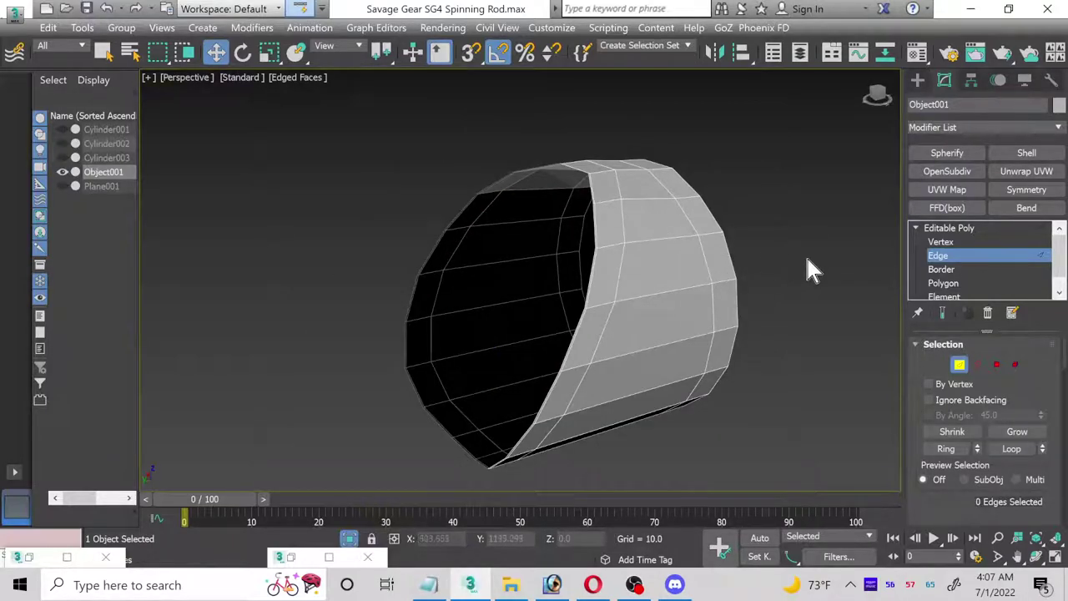
click(1036, 556)
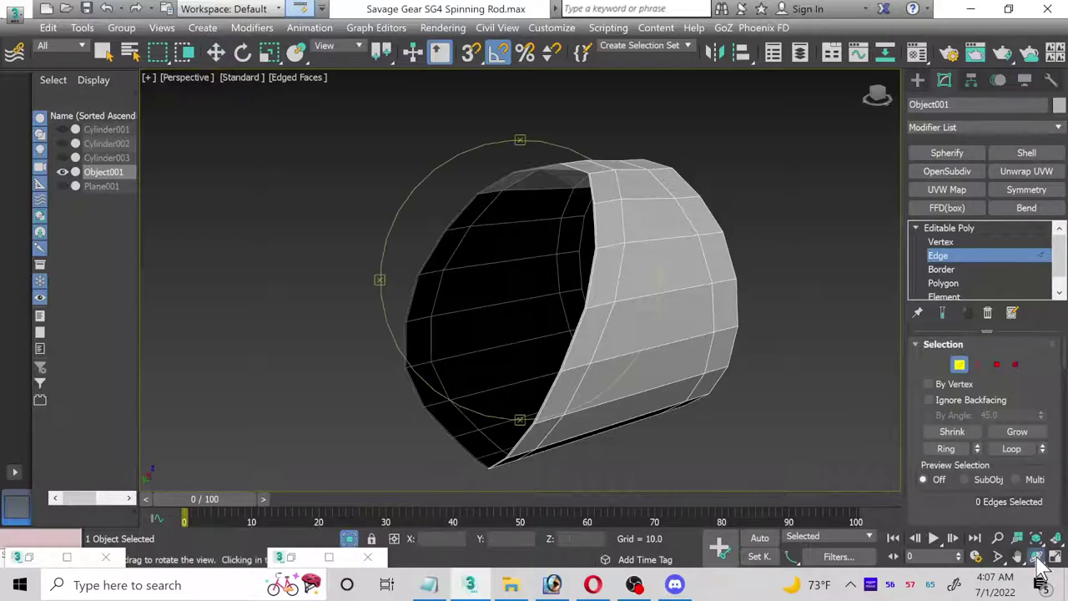
mouse_move(560, 332)
mouse_down()
mouse_move(514, 325)
mouse_move(673, 326)
mouse_move(646, 335)
mouse_move(549, 326)
mouse_up()
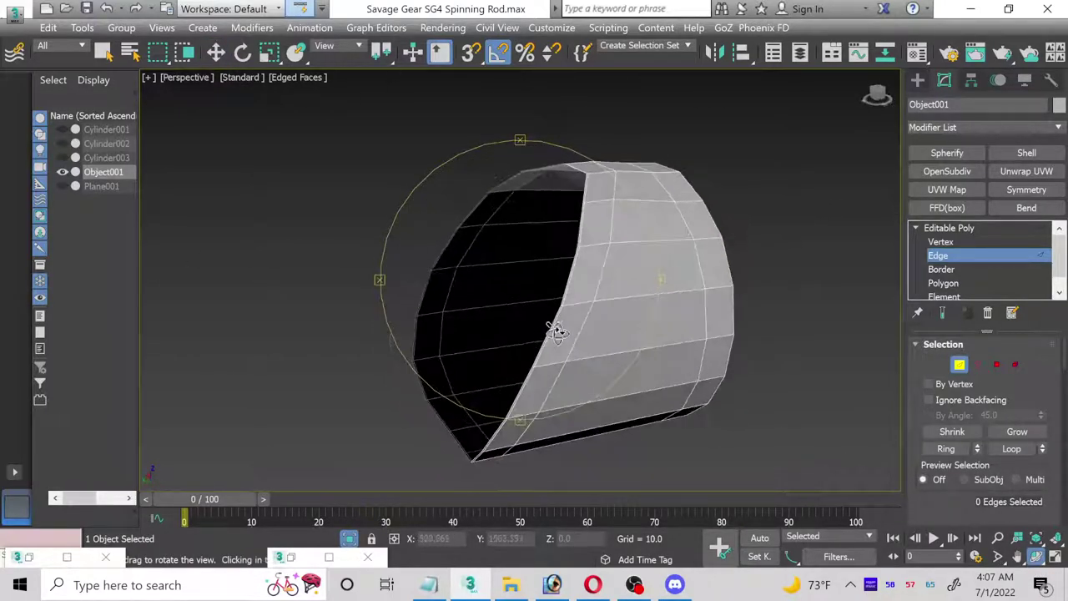
click(941, 270)
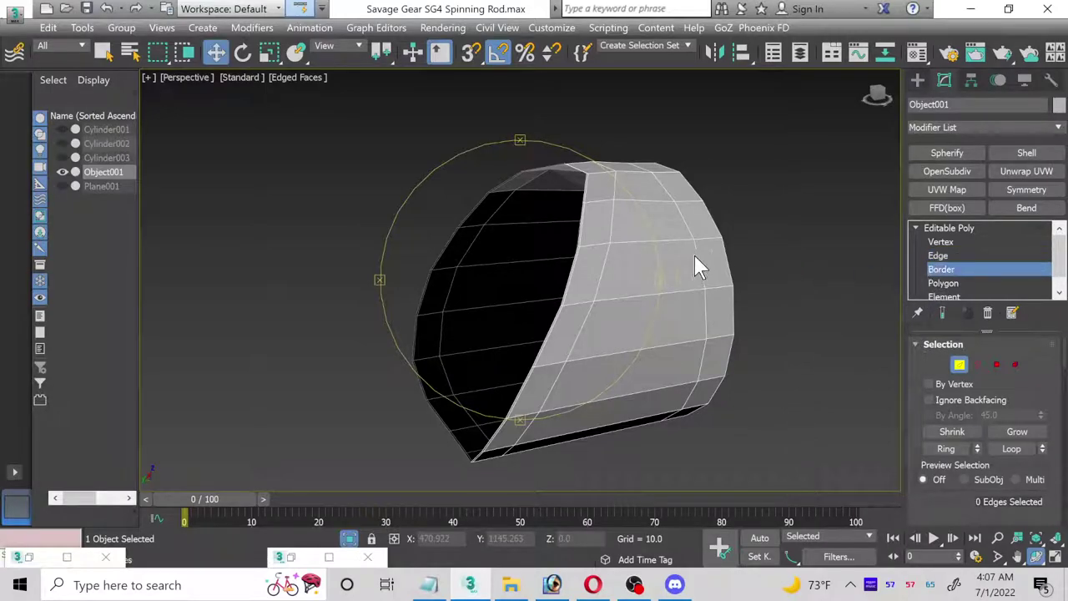
scroll(576, 192, up, 4)
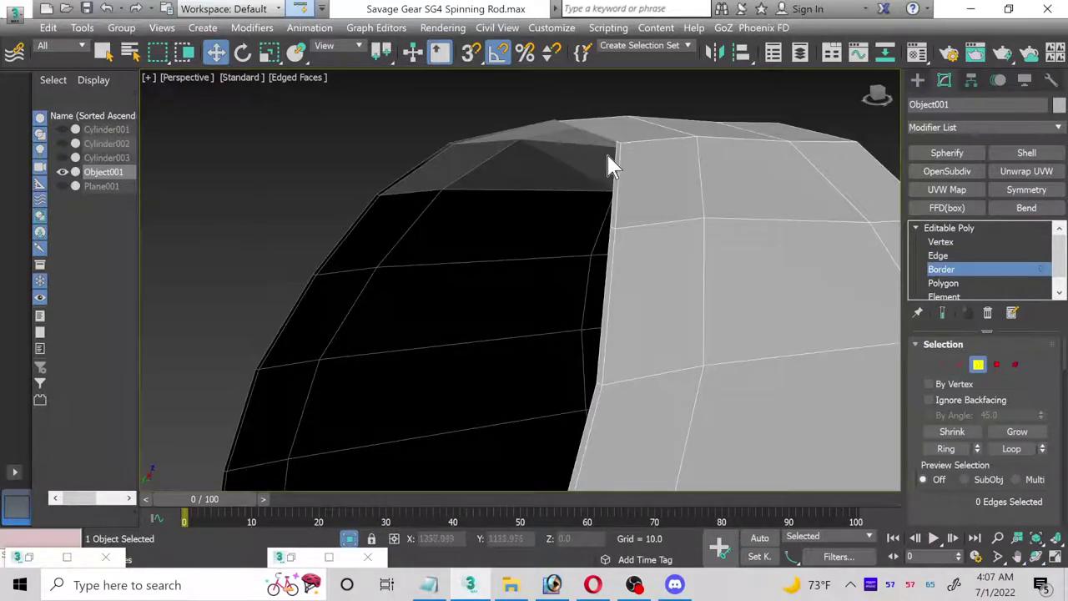
click(614, 161)
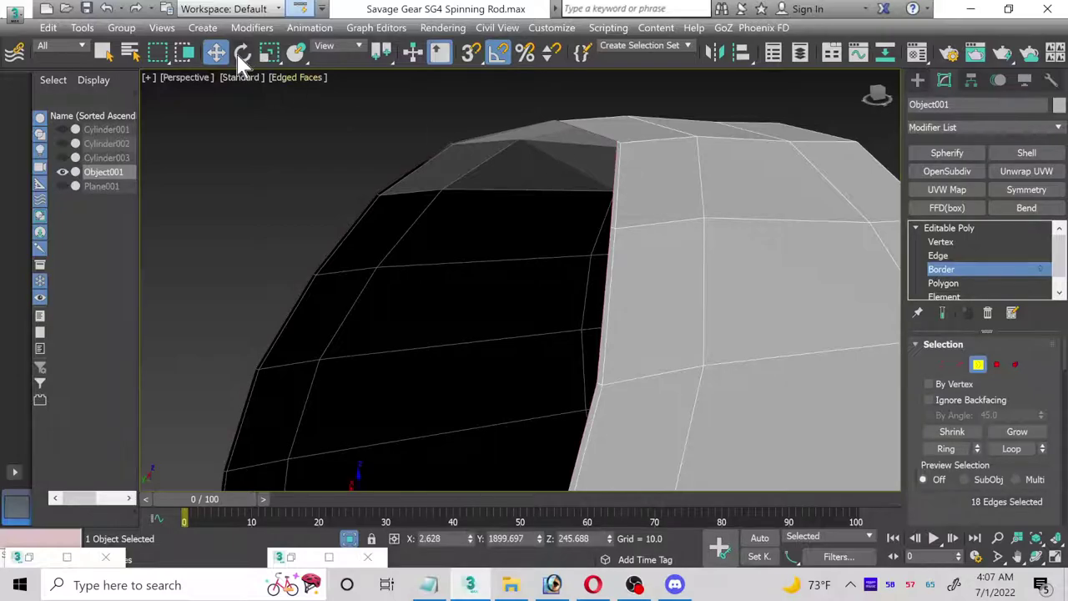
click(269, 52)
scroll(450, 305, down, 2)
mouse_move(378, 381)
shift+mouse_down()
mouse_move(364, 368)
mouse_move(333, 384)
mouse_move(369, 377)
shift+mouse_up()
click(216, 52)
click(269, 52)
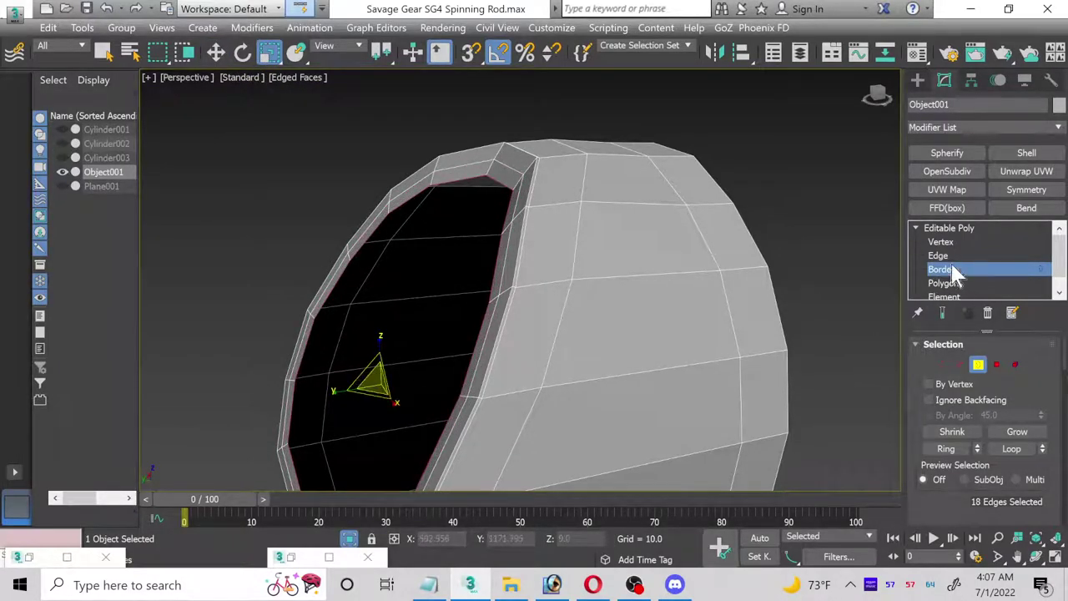
- Apply an OpenSubdiv modifier to Object001 and deselect it to check the smoothed rim
click(942, 228)
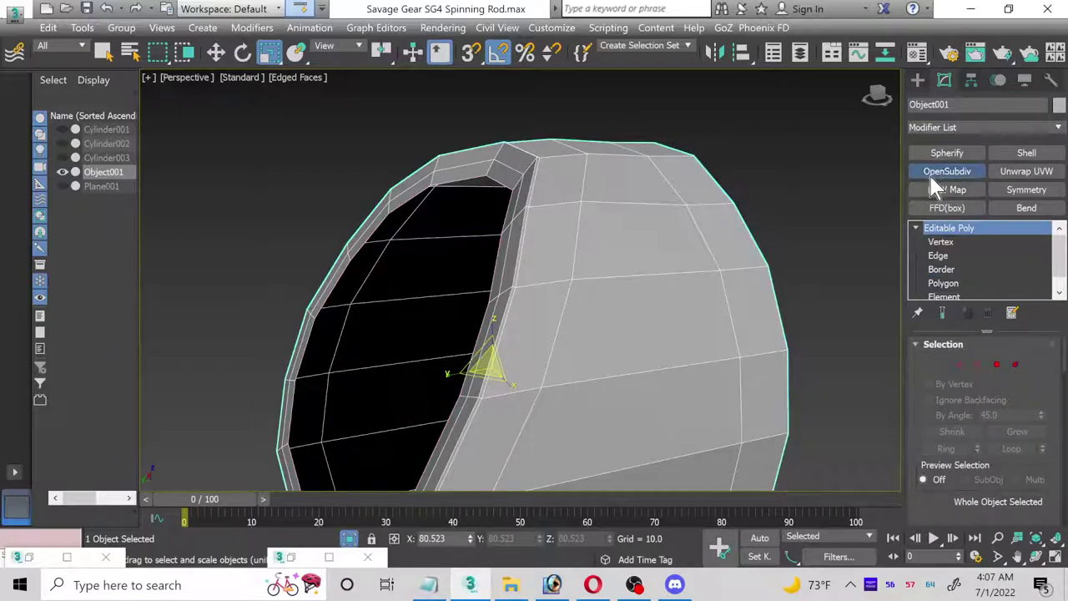
click(933, 172)
click(782, 172)
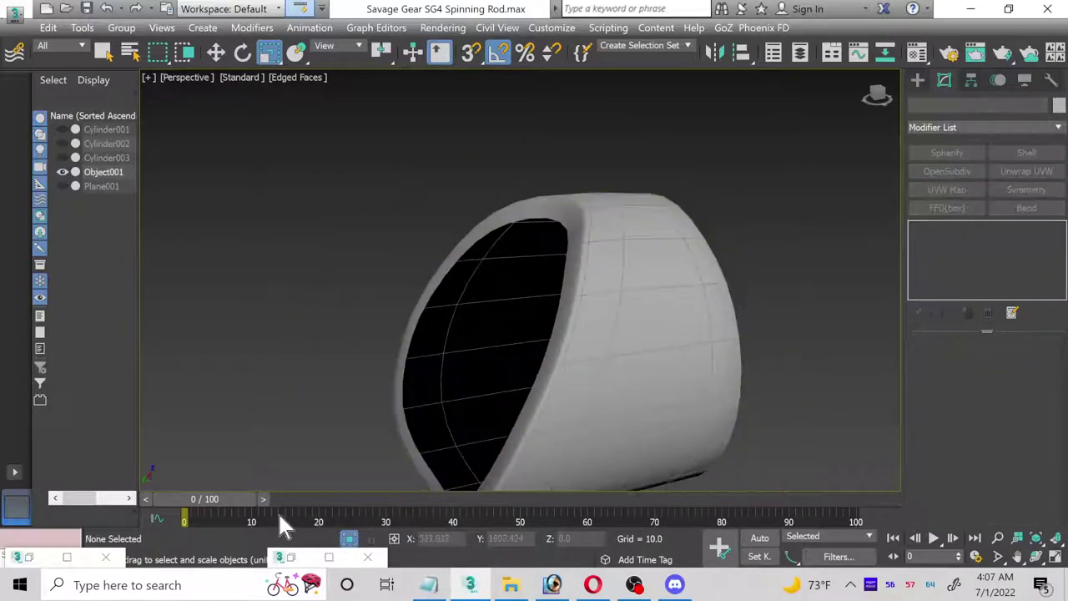
- Exit isolation to bring back all rod parts, view the handle from the side, and select Cylinder003 for edge editing
click(349, 539)
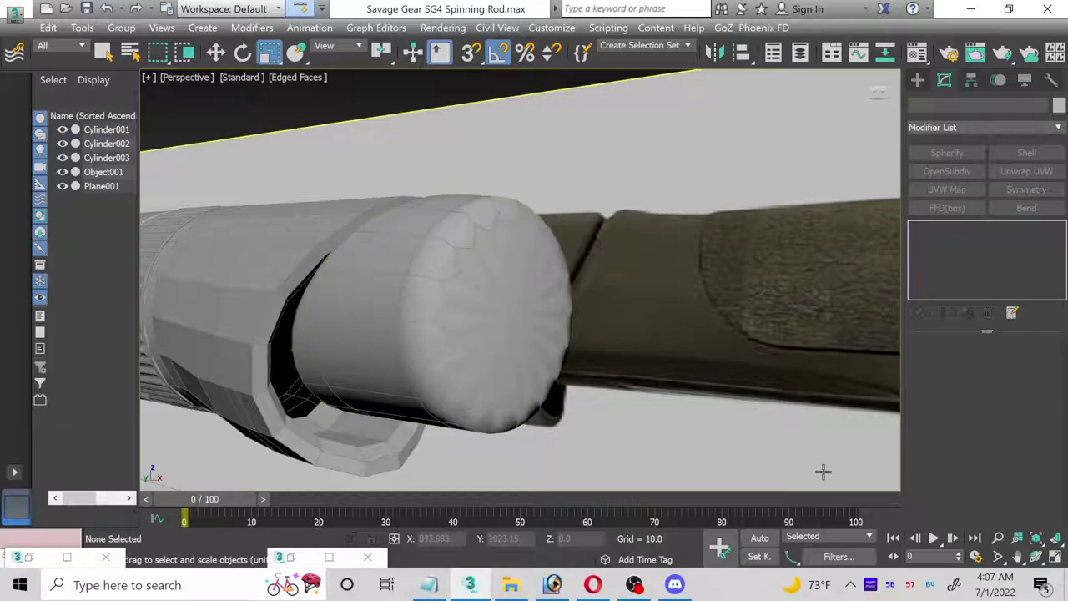
click(1035, 557)
drag(417, 288, 353, 178)
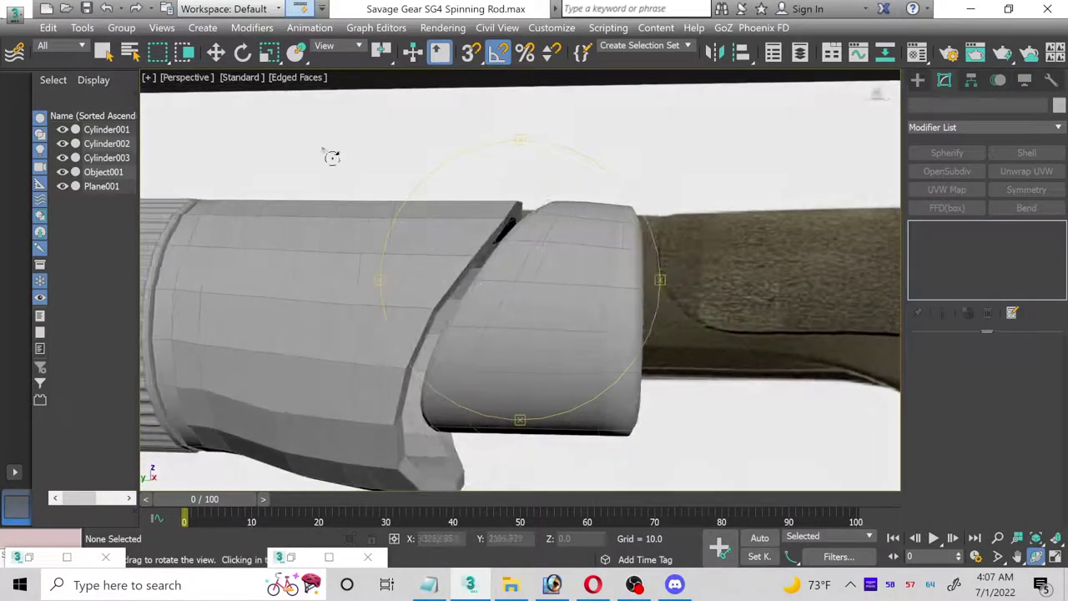
click(220, 52)
click(376, 242)
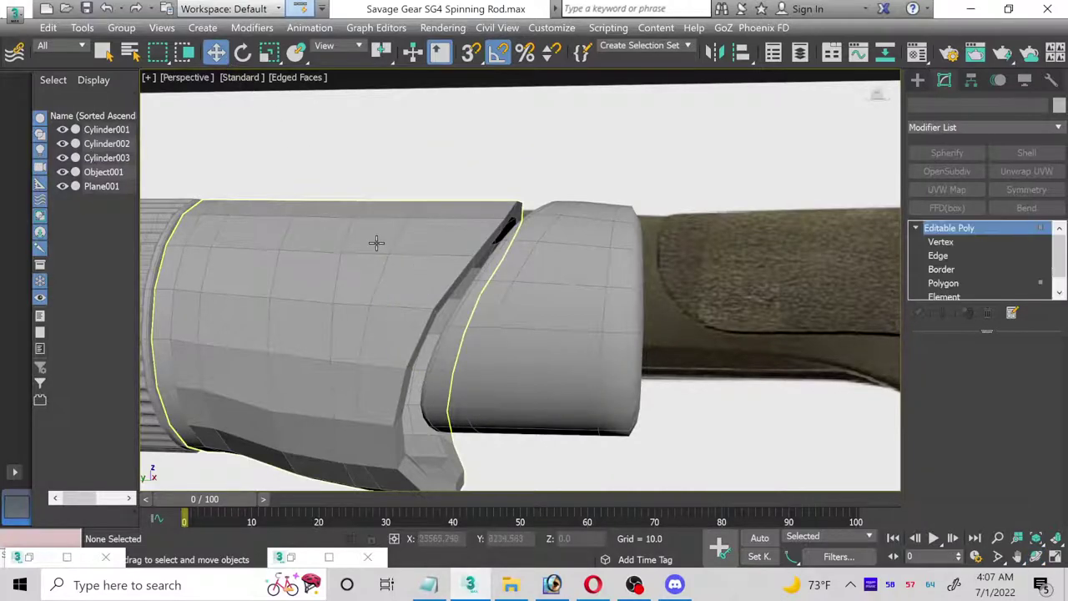
key(4)
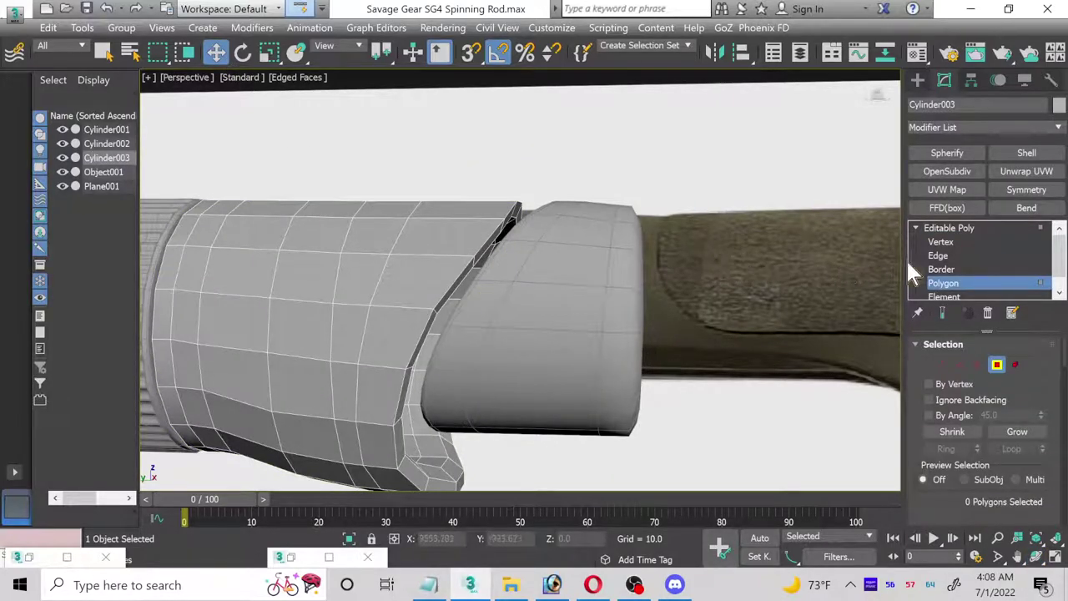
click(947, 241)
click(942, 255)
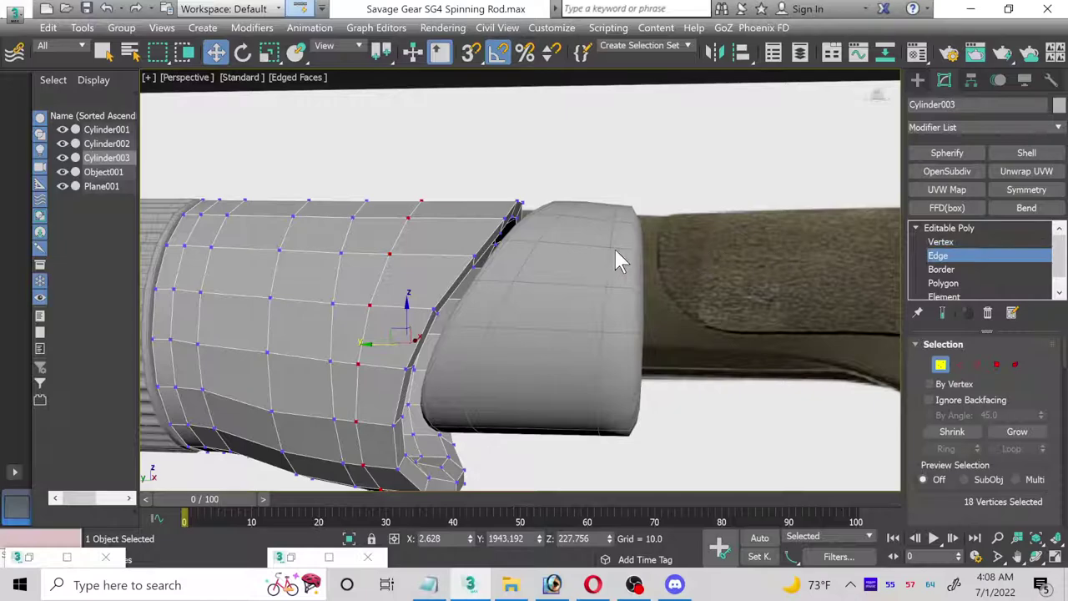
- Select the ring of edges across Cylinder003's slanted rim and connect it with 2 segments at pinch 85
scroll(471, 261, up, 4)
alt+middle_drag(506, 254, 295, 221)
click(296, 221)
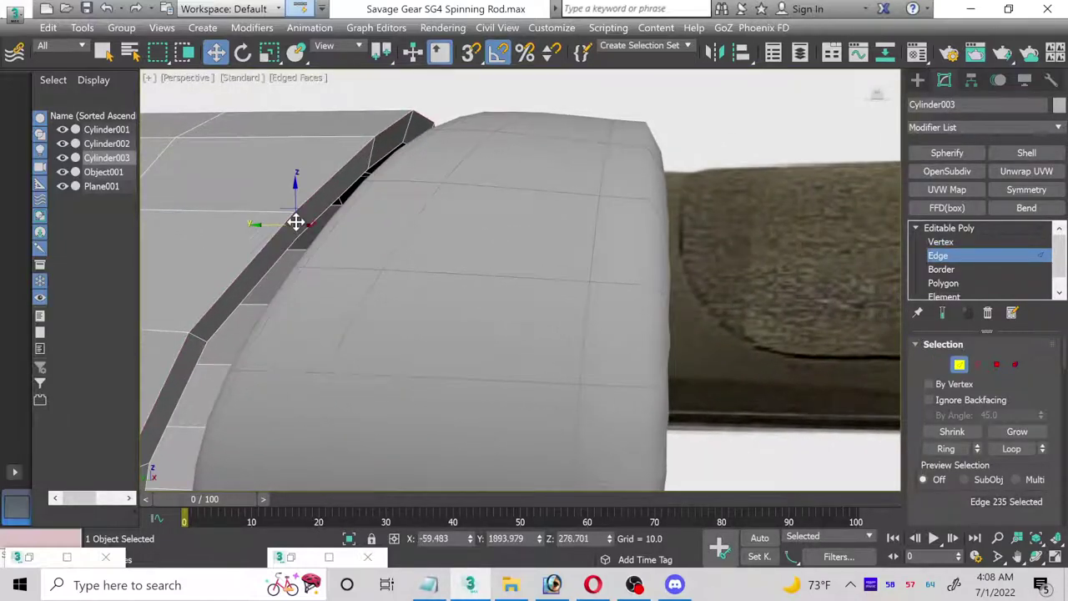
click(946, 448)
scroll(1005, 434, down, 5)
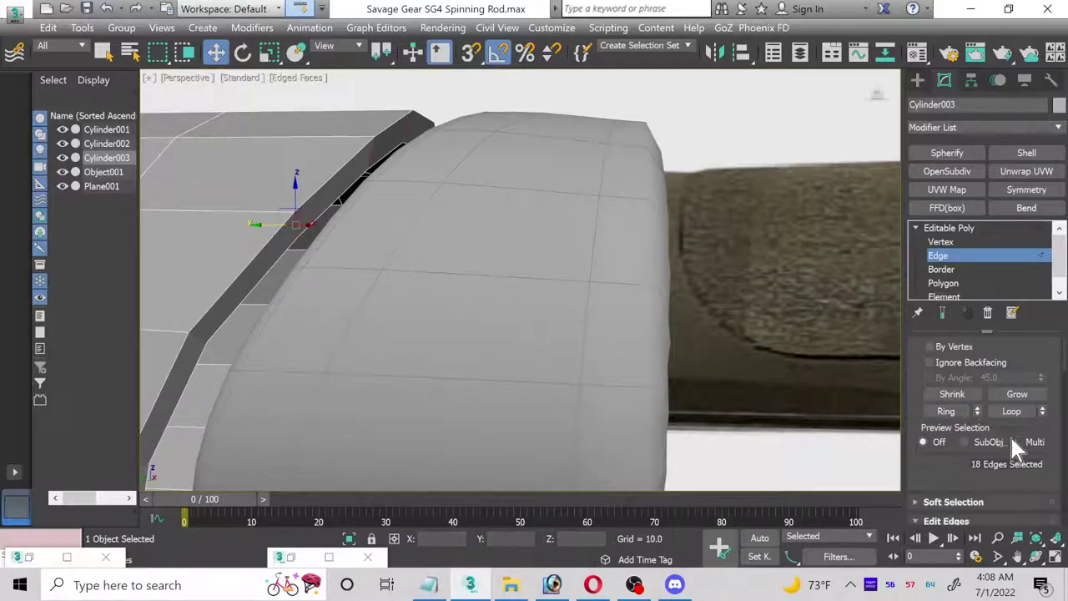
scroll(1035, 480, down, 1)
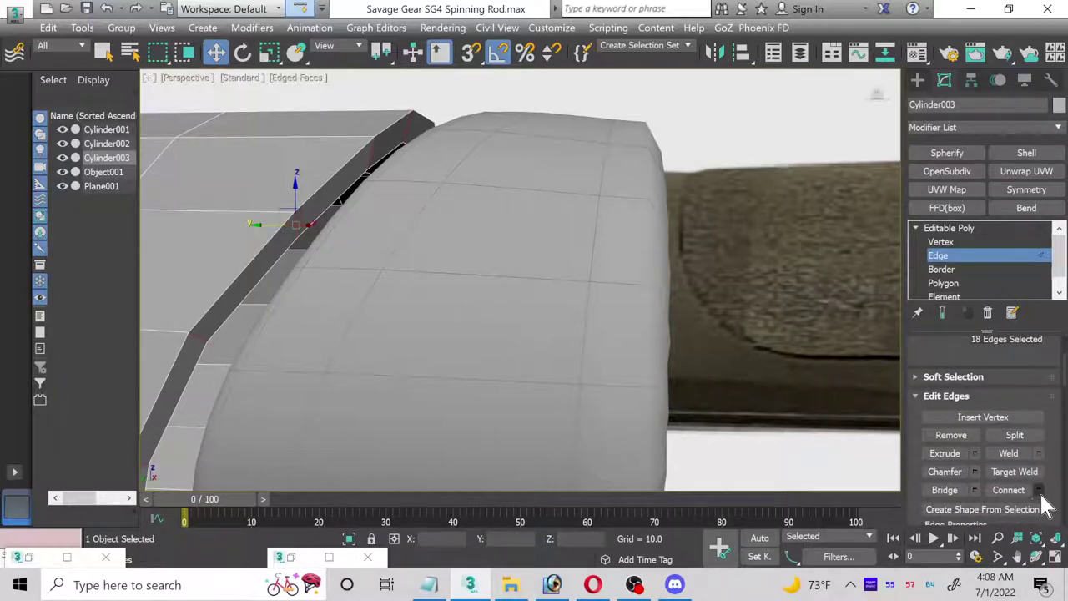
key(ctrl+shift+e)
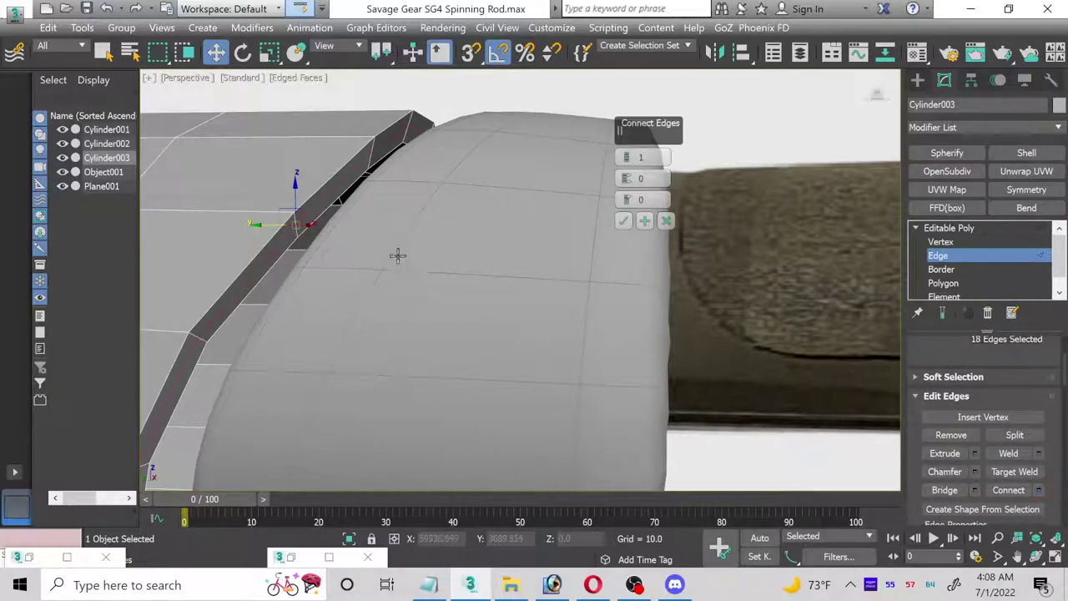
click(625, 155)
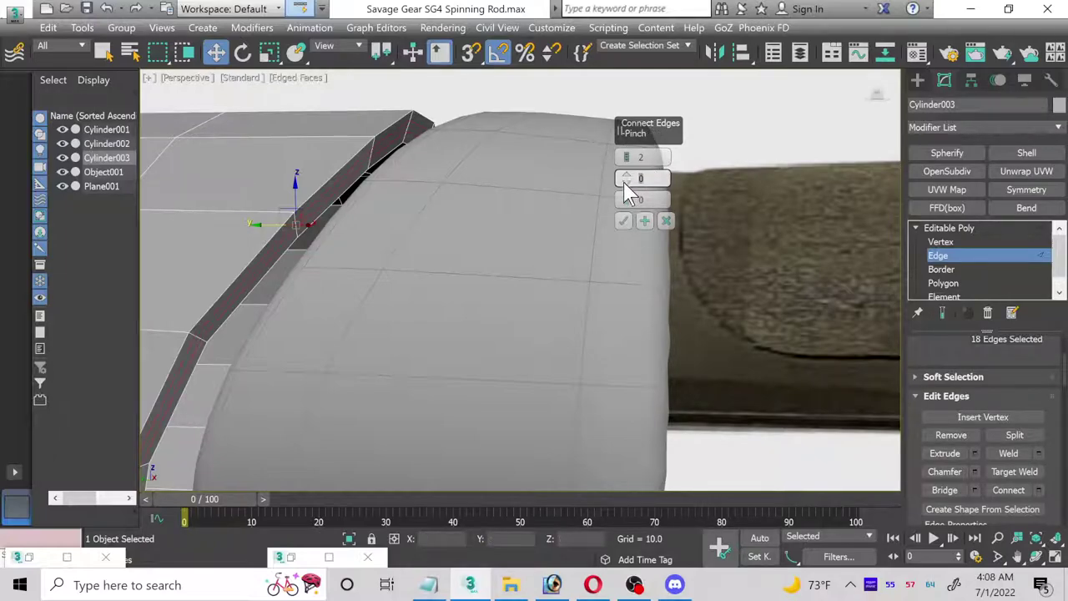
mouse_move(628, 191)
mouse_down()
mouse_move(632, 179)
mouse_move(630, 196)
mouse_up()
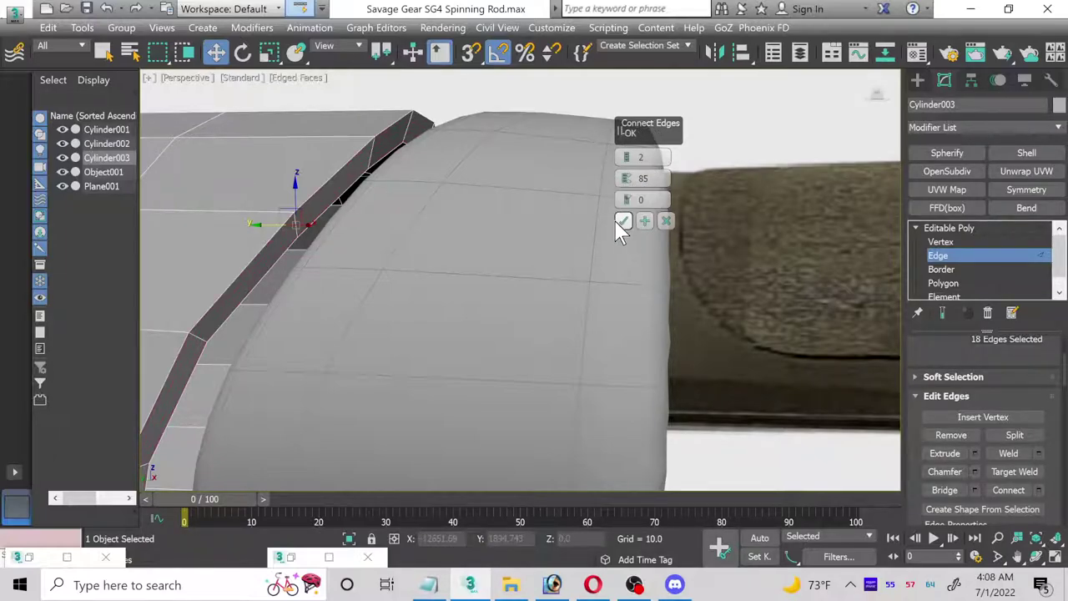
click(625, 224)
alt+middle_drag(325, 210, 573, 245)
key(q)
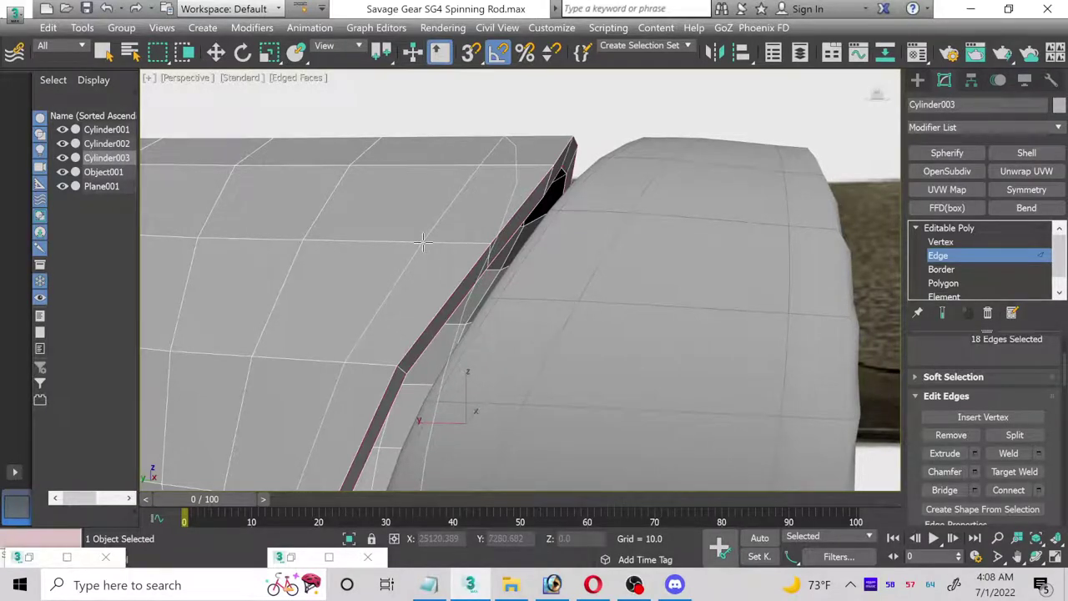
key(w)
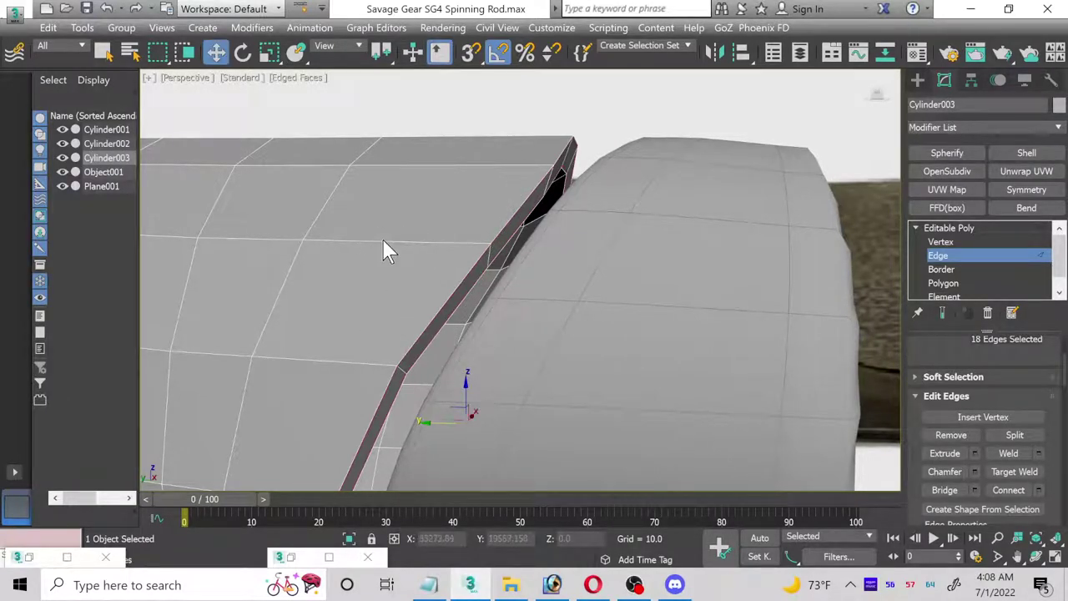
- Connect the ring of lengthwise edges on Cylinder003's outer surface beside the slanted rim with 1 segment, pinch 0 and slide 95
click(384, 240)
scroll(556, 185, up, 3)
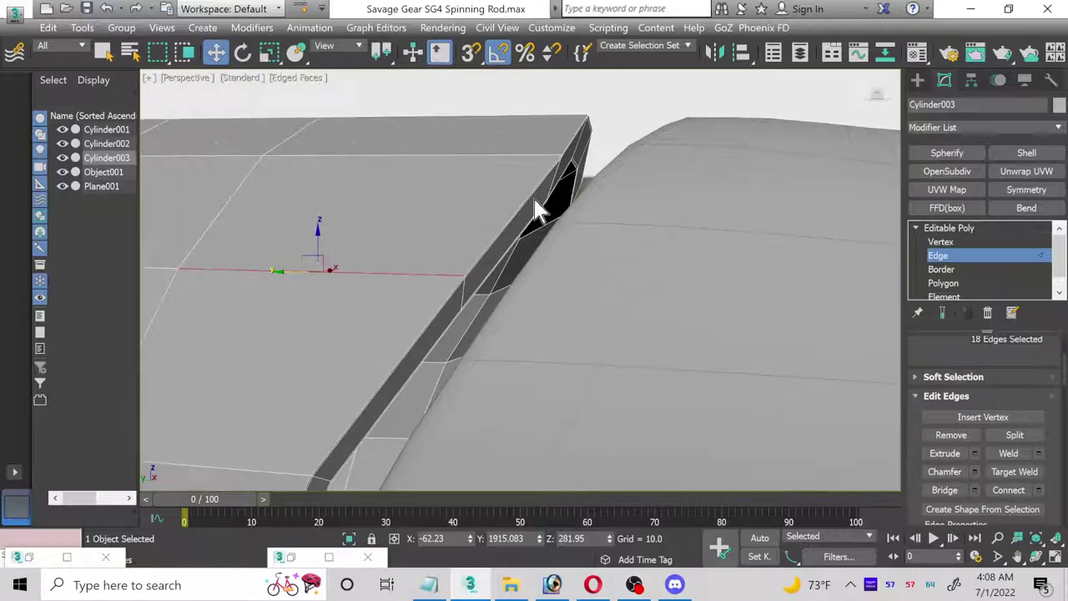
scroll(345, 376, down, 3)
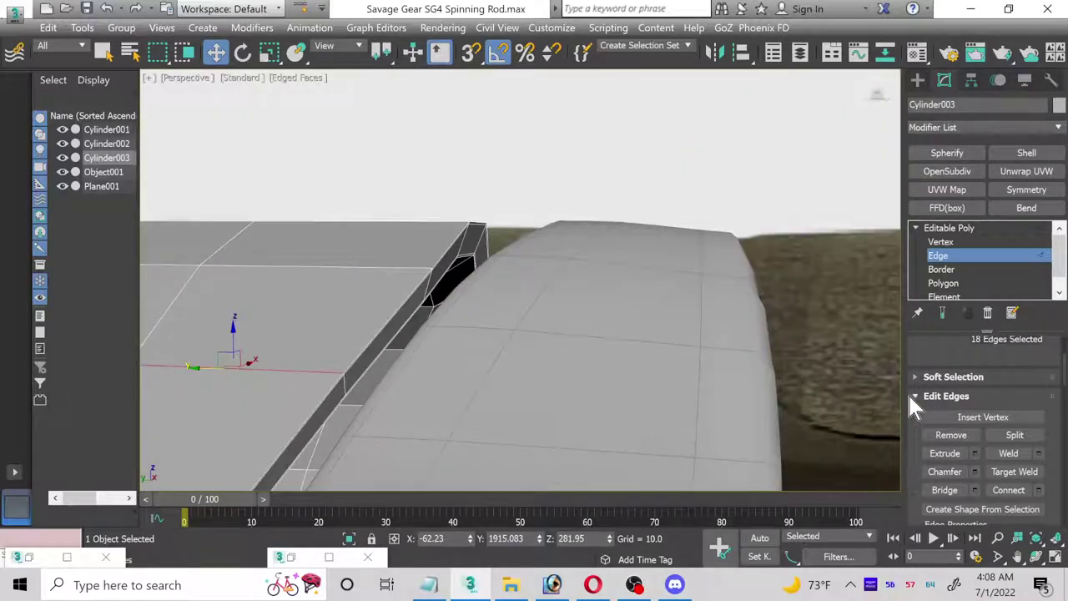
scroll(926, 392, up, 3)
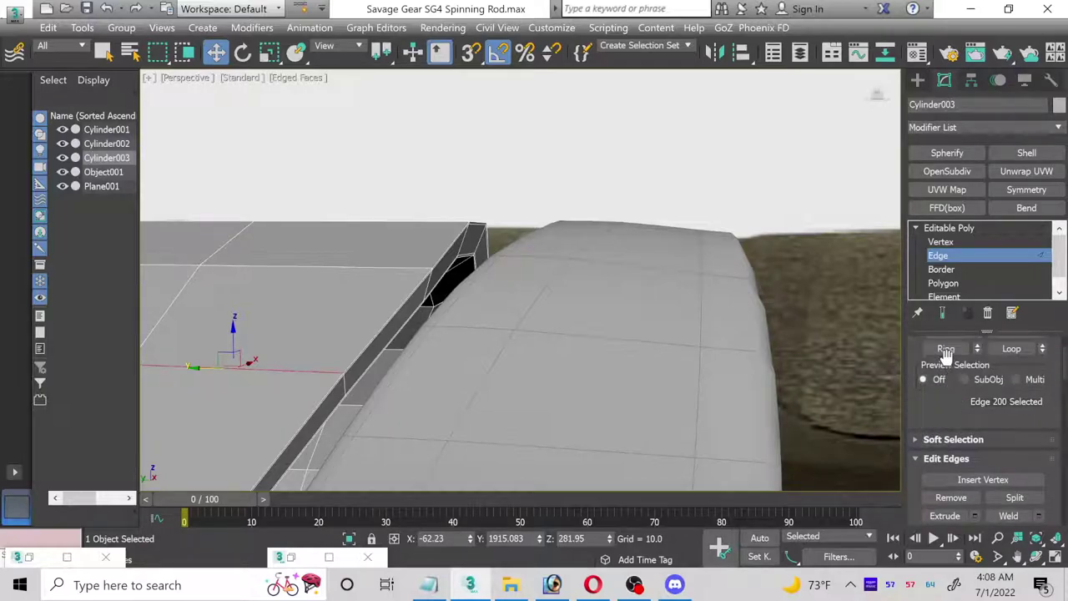
click(945, 350)
scroll(985, 392, down, 5)
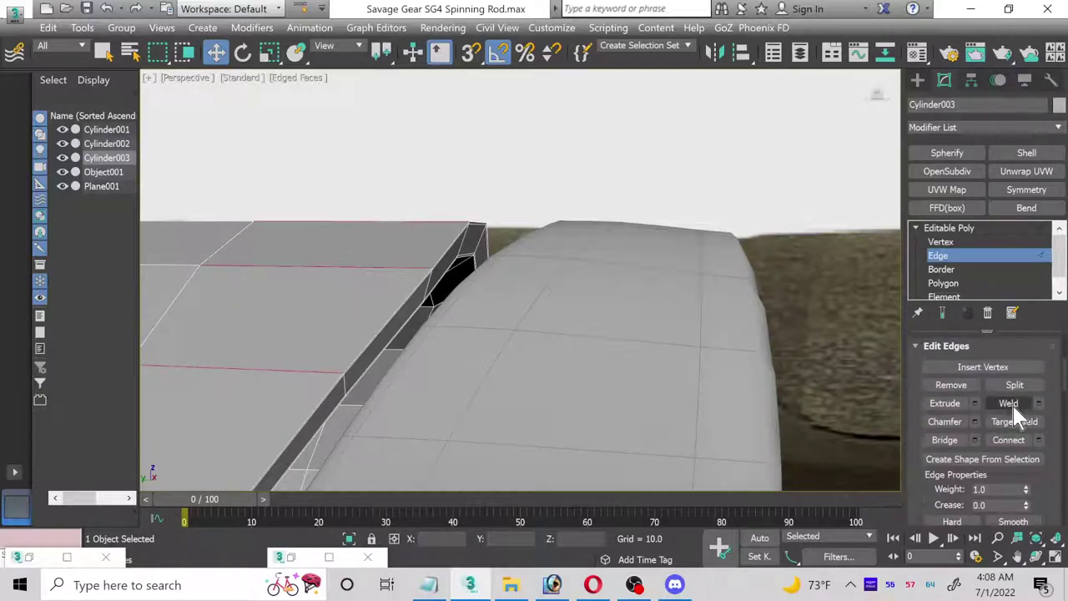
click(1039, 440)
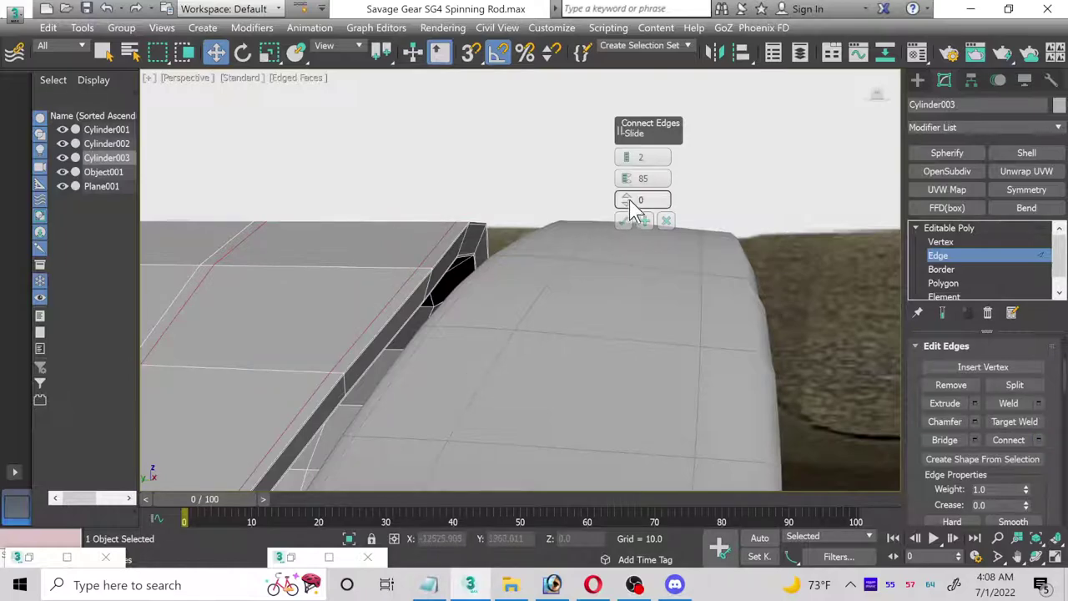
click(627, 161)
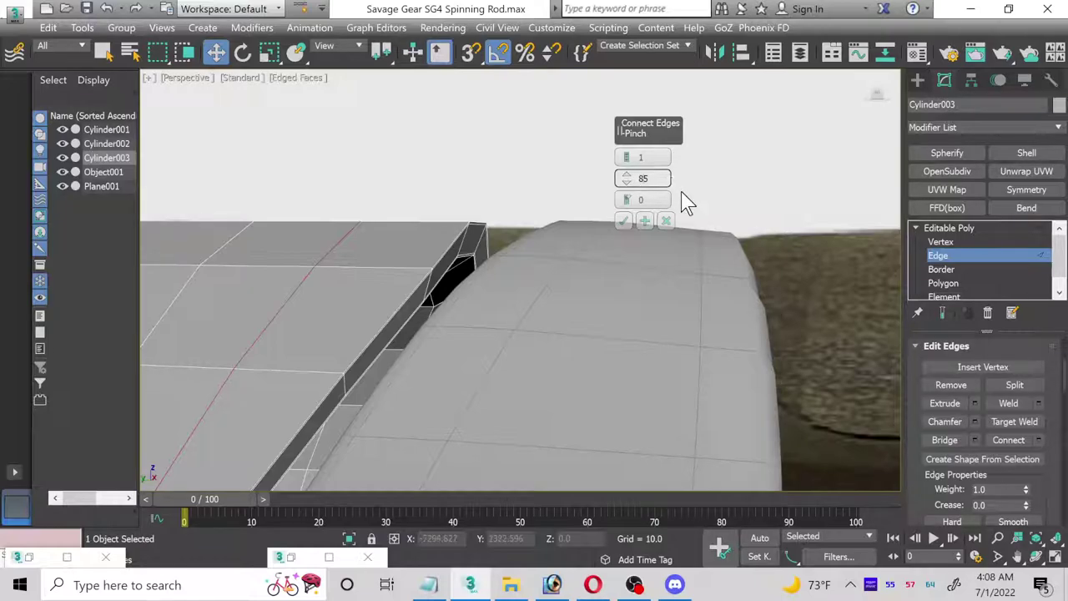
click(629, 182)
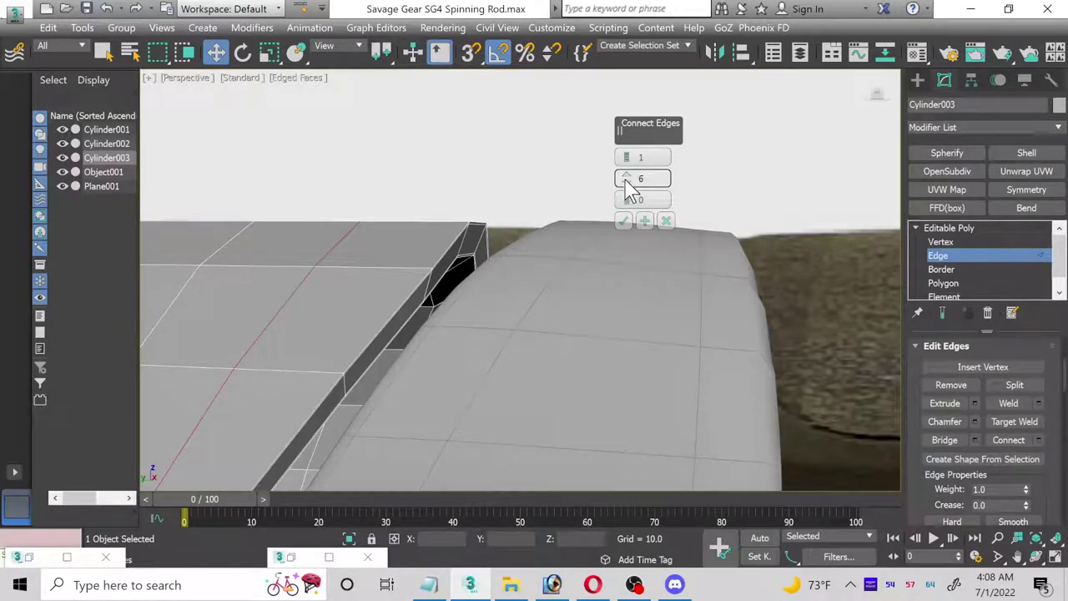
drag(623, 181, 573, 46)
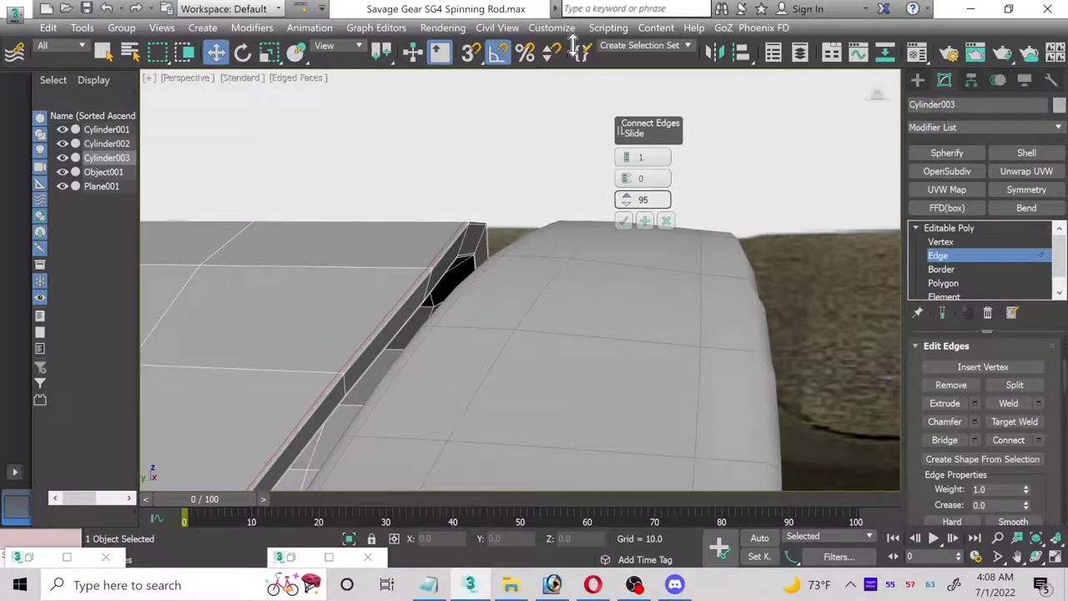
click(624, 220)
- Connect the edge ring on Cylinder003's inner wall behind the slanted rim with 1 segment at slide -93
middle_drag(556, 257, 486, 298)
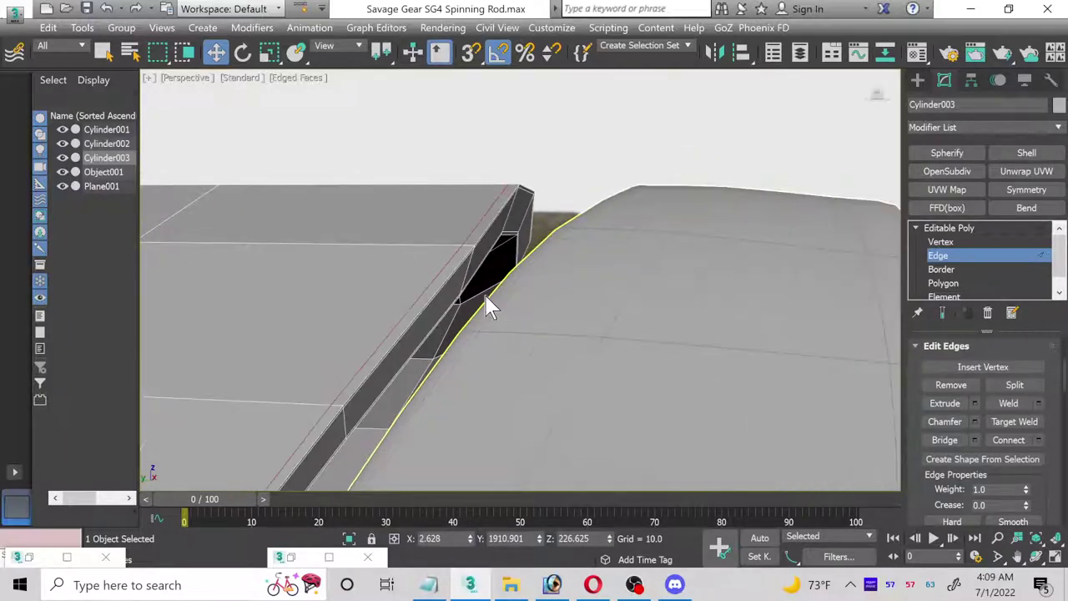
scroll(509, 250, up, 2)
click(508, 245)
scroll(1005, 413, up, 1)
scroll(1004, 413, up, 3)
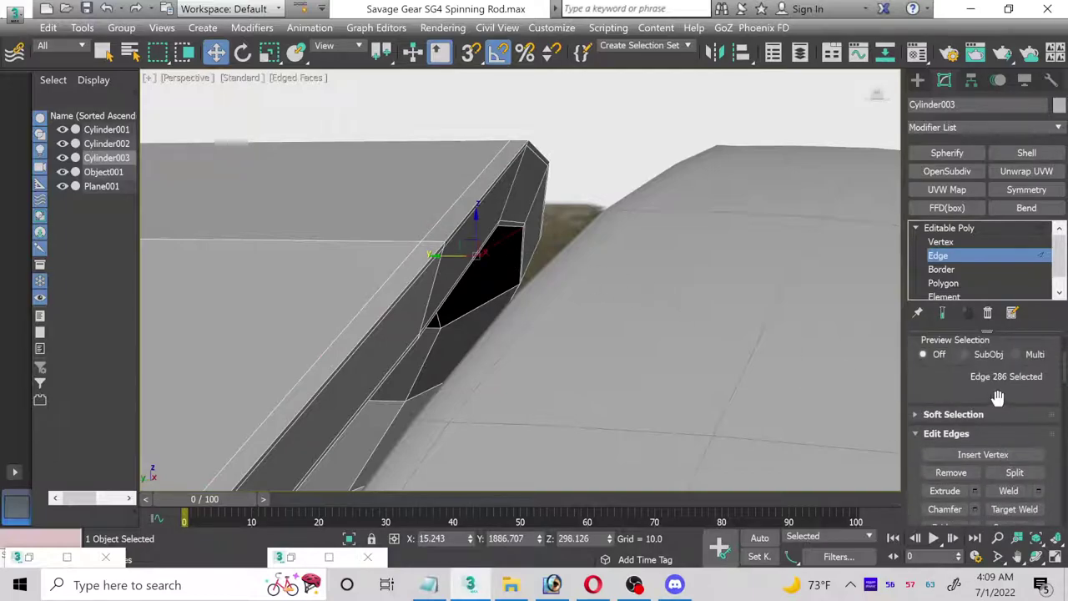
click(945, 349)
scroll(997, 434, down, 1)
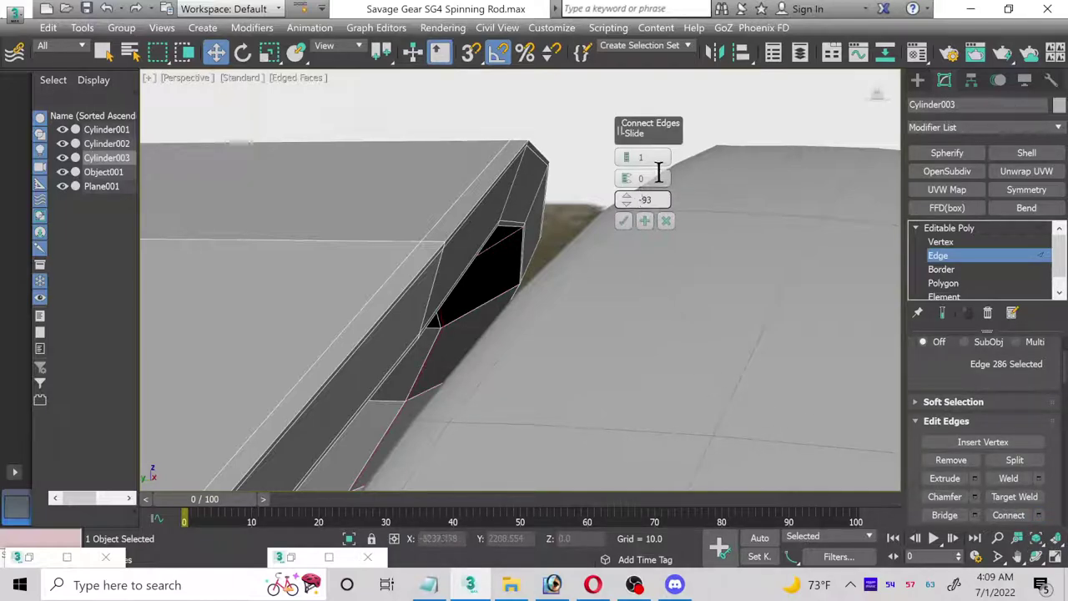
click(624, 220)
- Connect the edge ring on the face of Cylinder003's slanted rim with 1 segment running about midway across it
alt+middle_drag(623, 221, 520, 257)
click(517, 257)
scroll(952, 375, up, 2)
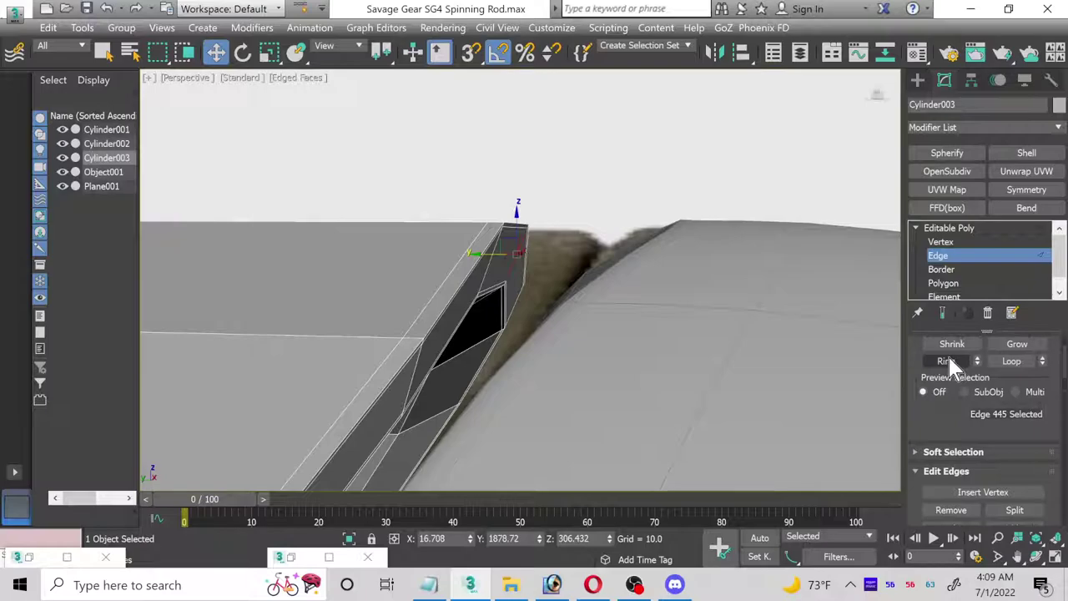
click(947, 354)
scroll(1016, 466, down, 2)
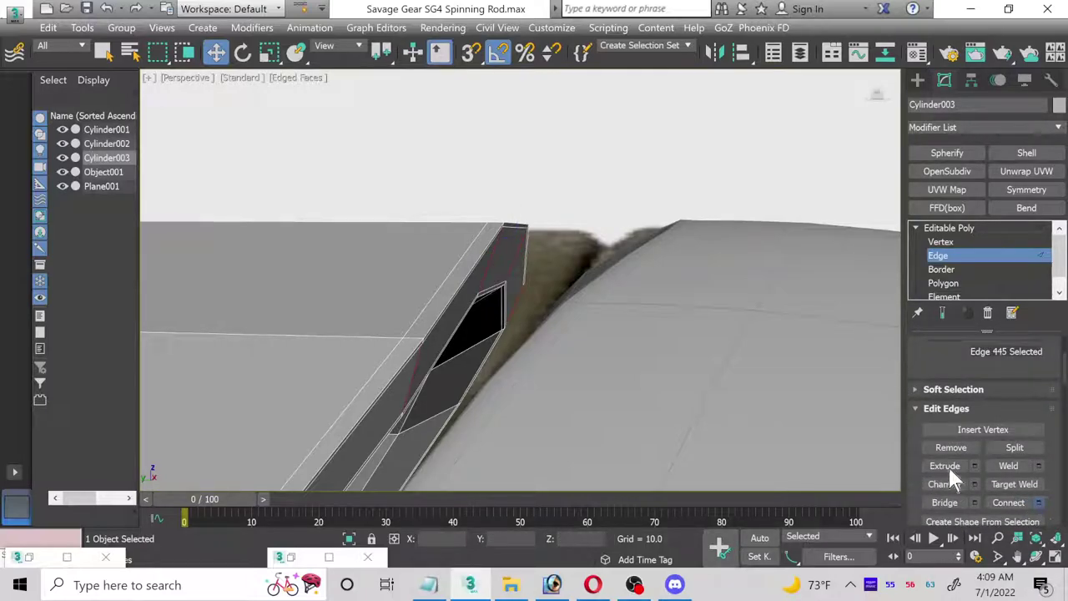
click(1038, 503)
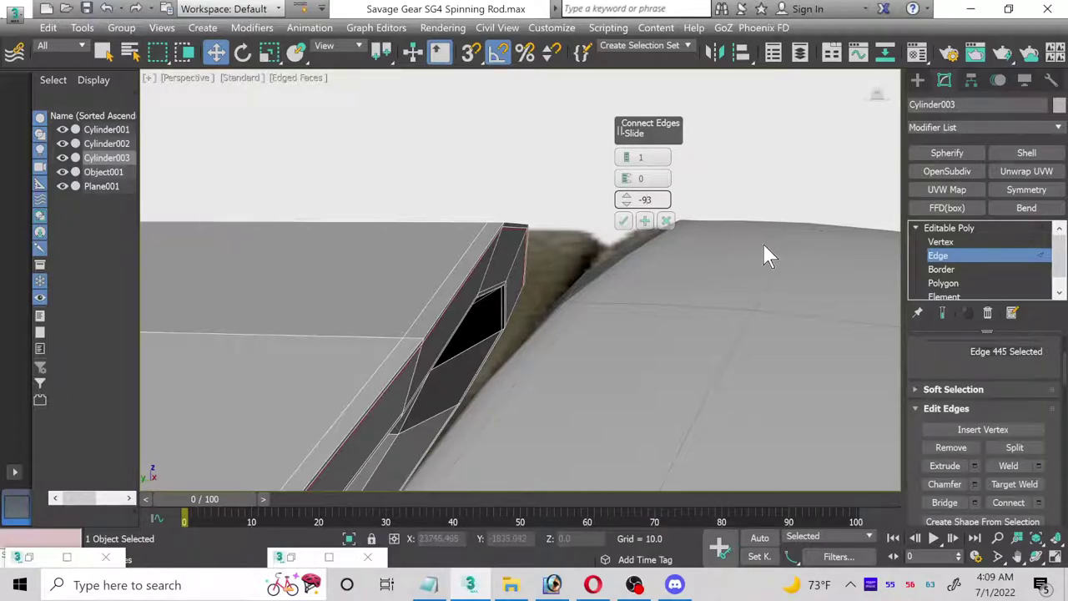
drag(625, 198, 628, 195)
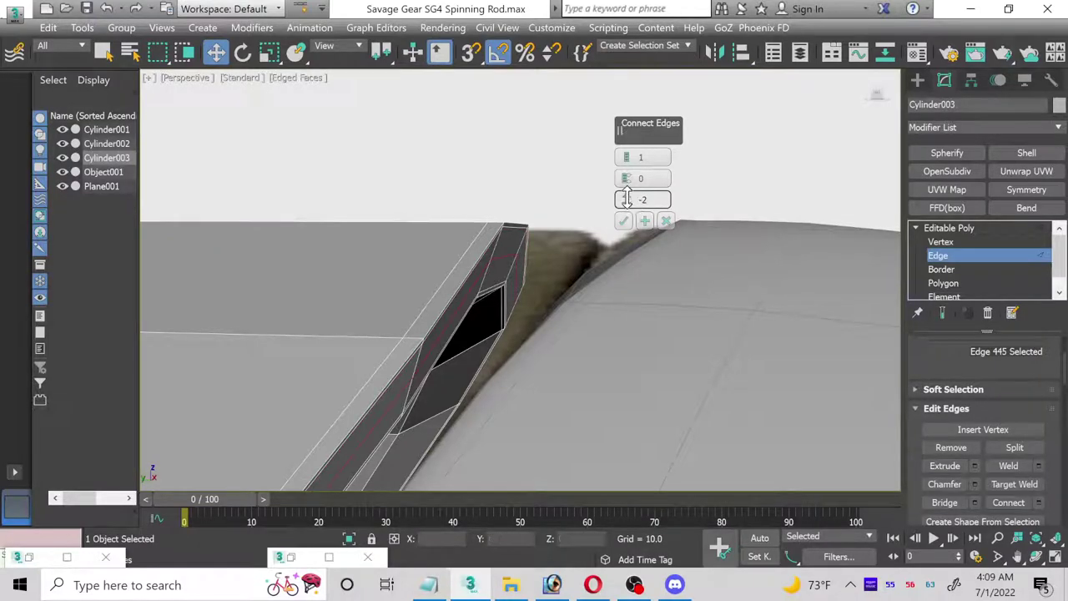
click(624, 220)
- Move the rim's middle edge loop about 2 units along the Y axis so it bulges outward
alt+middle_drag(584, 282, 501, 258)
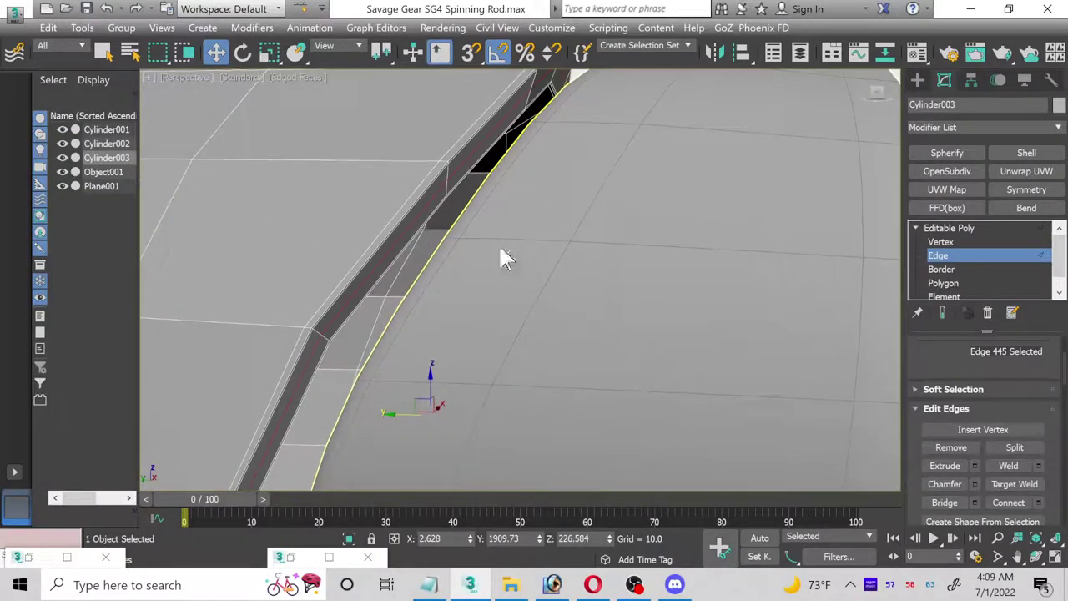
click(403, 421)
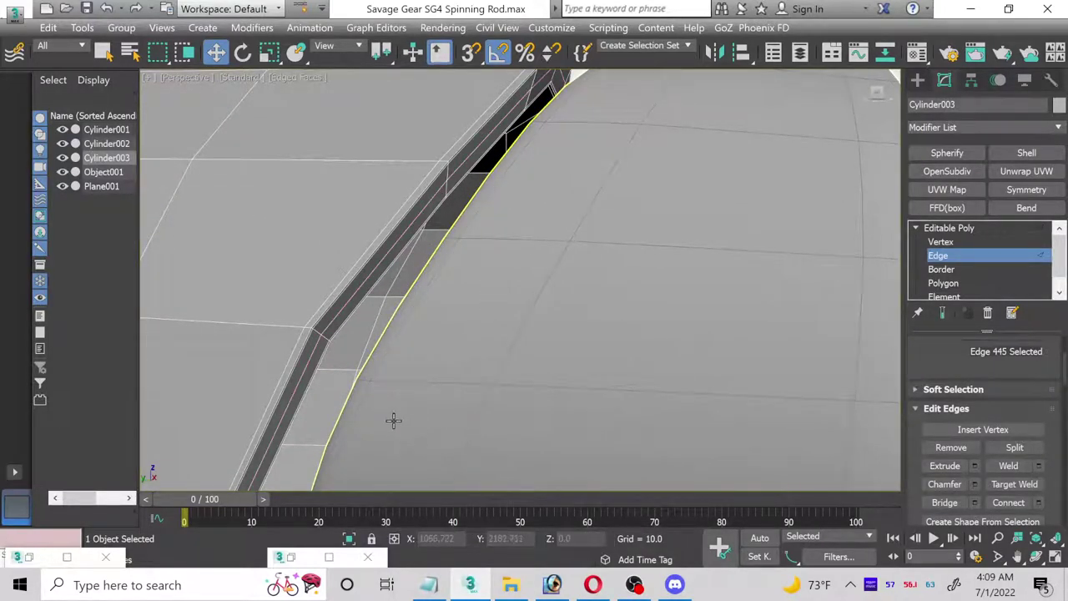
drag(400, 415, 410, 412)
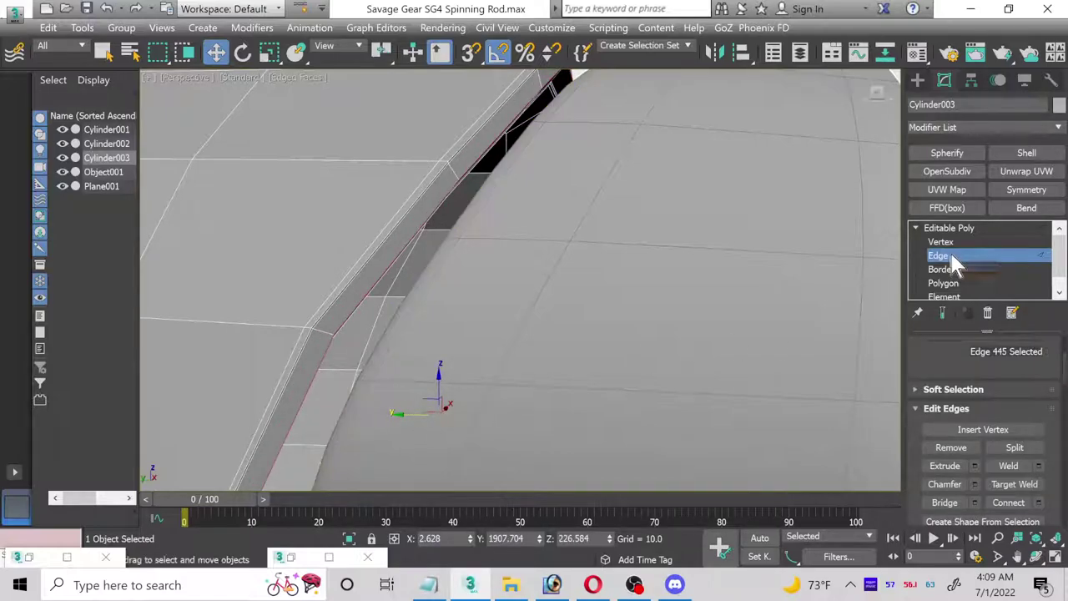
- Isolate Cylinder003, turn the view to its flat closed end, and select the cap polygon there
click(949, 228)
scroll(583, 267, down, 5)
alt+middle_drag(584, 267, 392, 309)
click(349, 539)
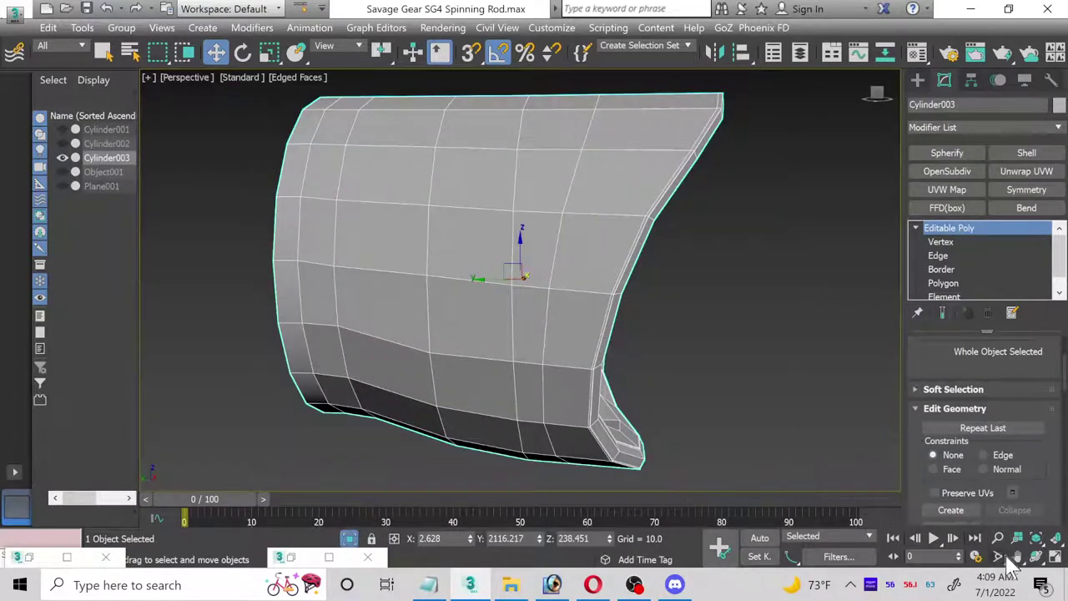
click(1036, 557)
mouse_move(561, 351)
mouse_down()
mouse_move(534, 329)
mouse_move(559, 336)
mouse_up()
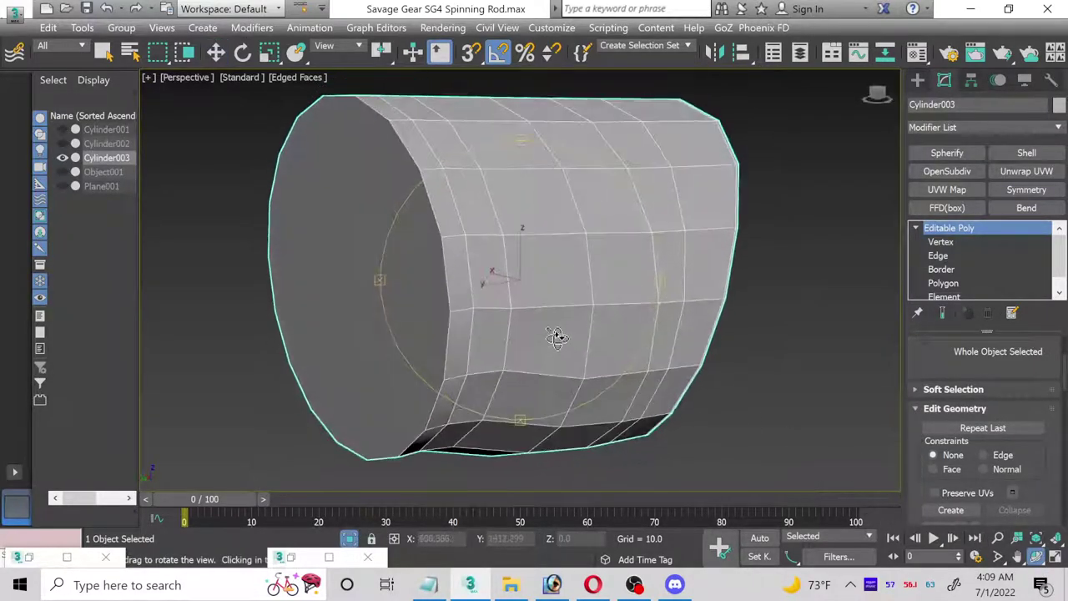
click(943, 284)
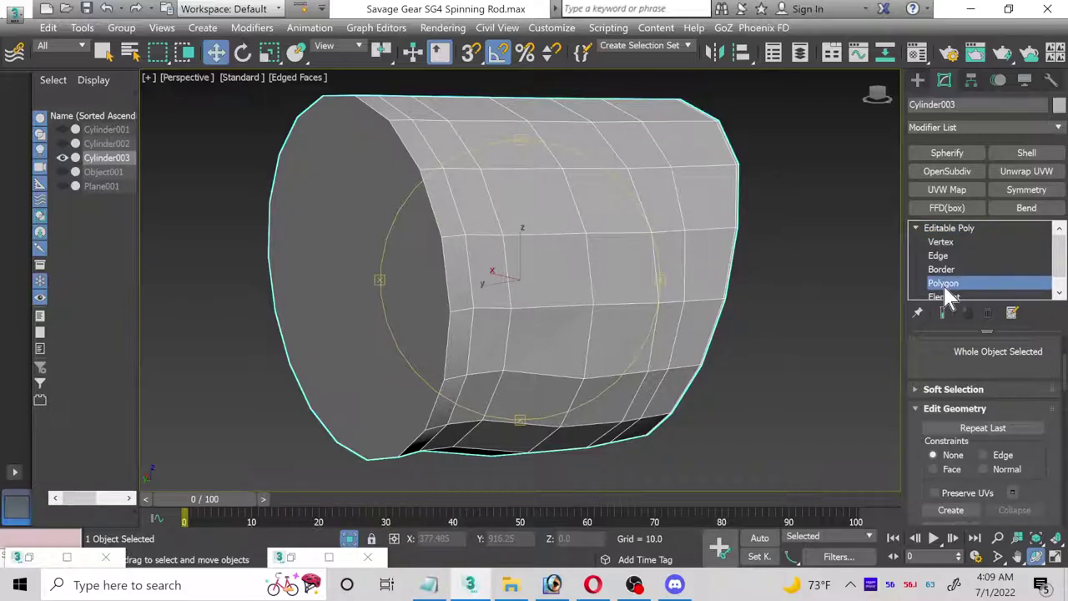
key(w)
click(413, 260)
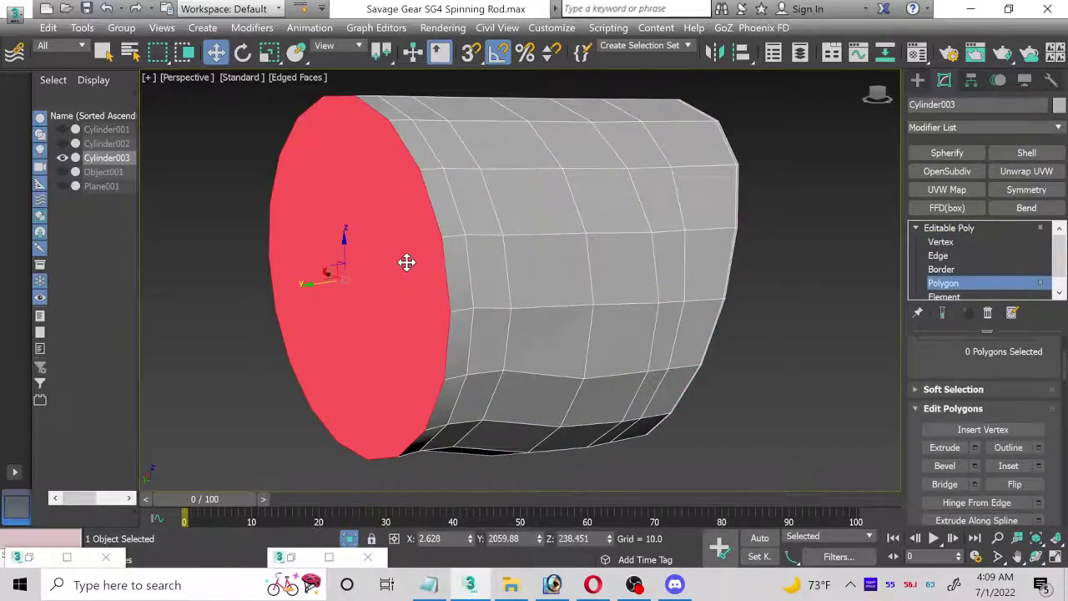
- Inset the polygon on Cylinder003's flat closed end by 9.457
alt+click(408, 260)
click(405, 261)
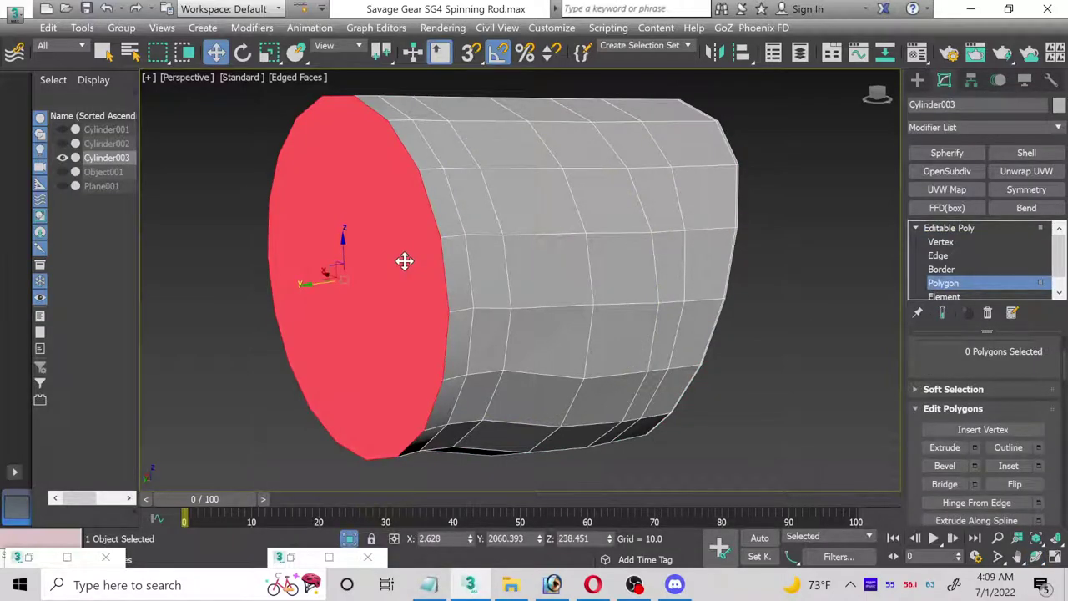
click(1039, 465)
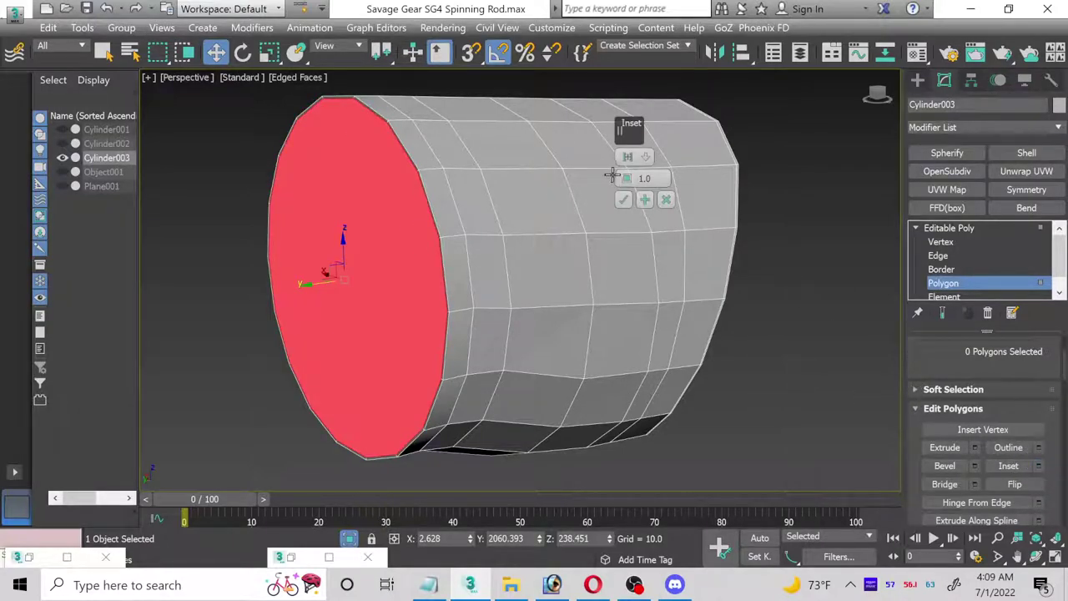
drag(615, 167, 601, 135)
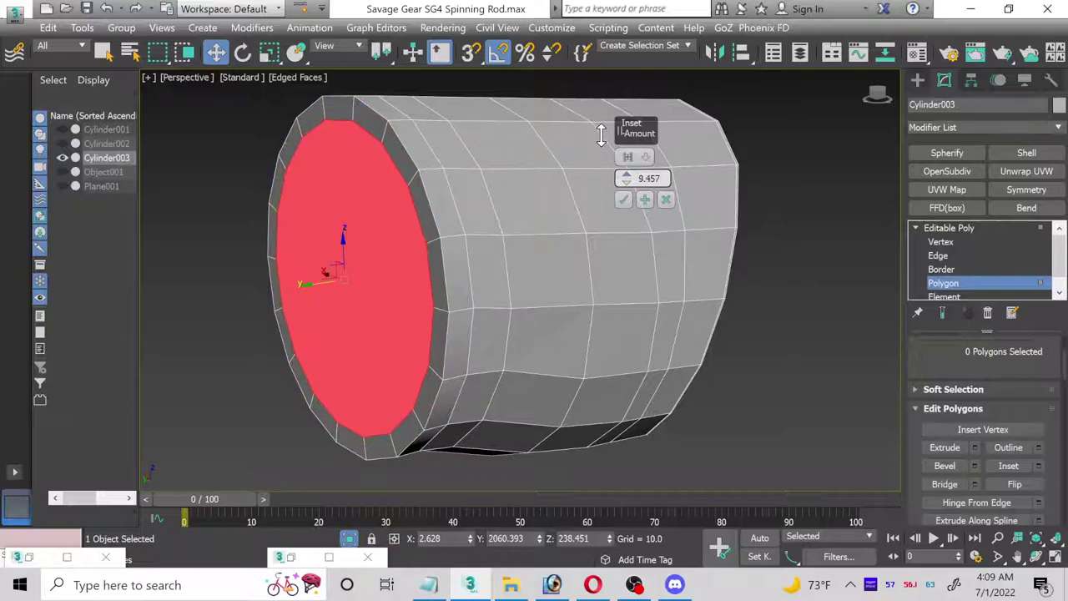
click(624, 199)
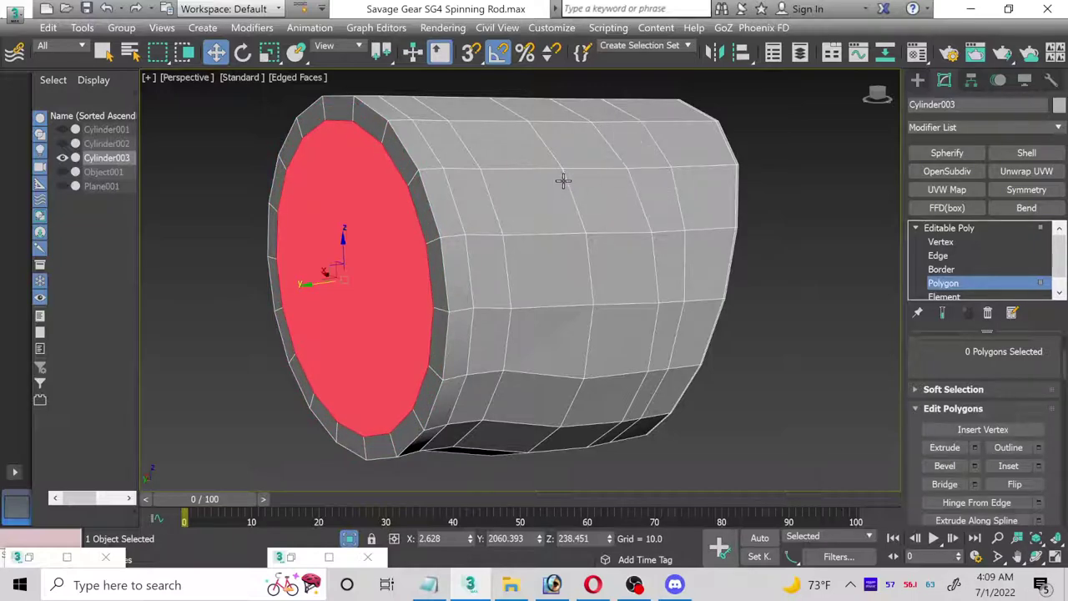
- Chamfer the outer edge loop around Cylinder003's flat end by 0.636 with 2 connect edge segments
click(937, 256)
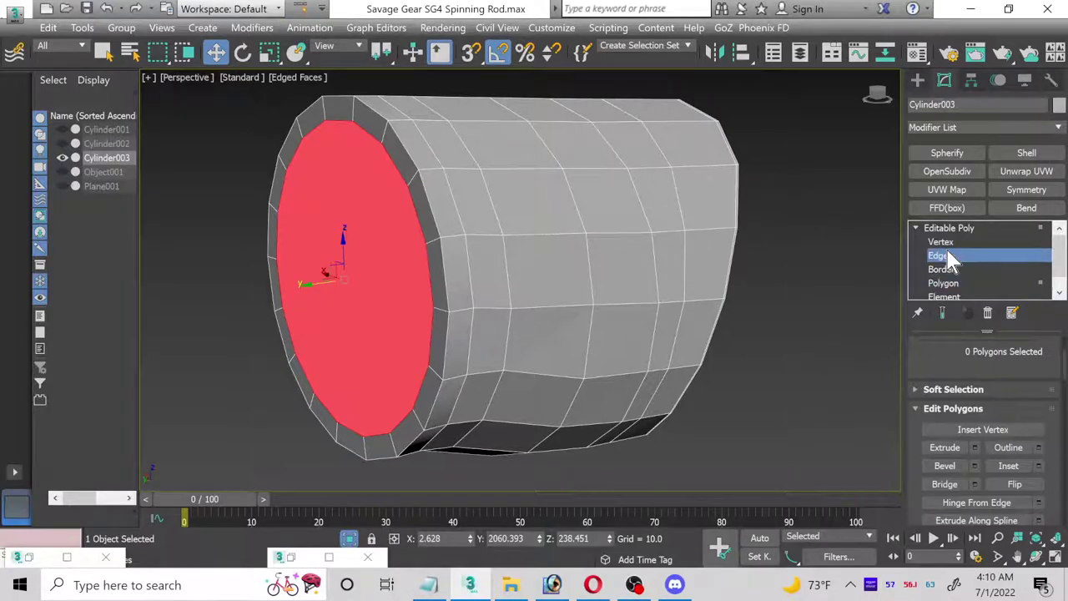
double_click(427, 203)
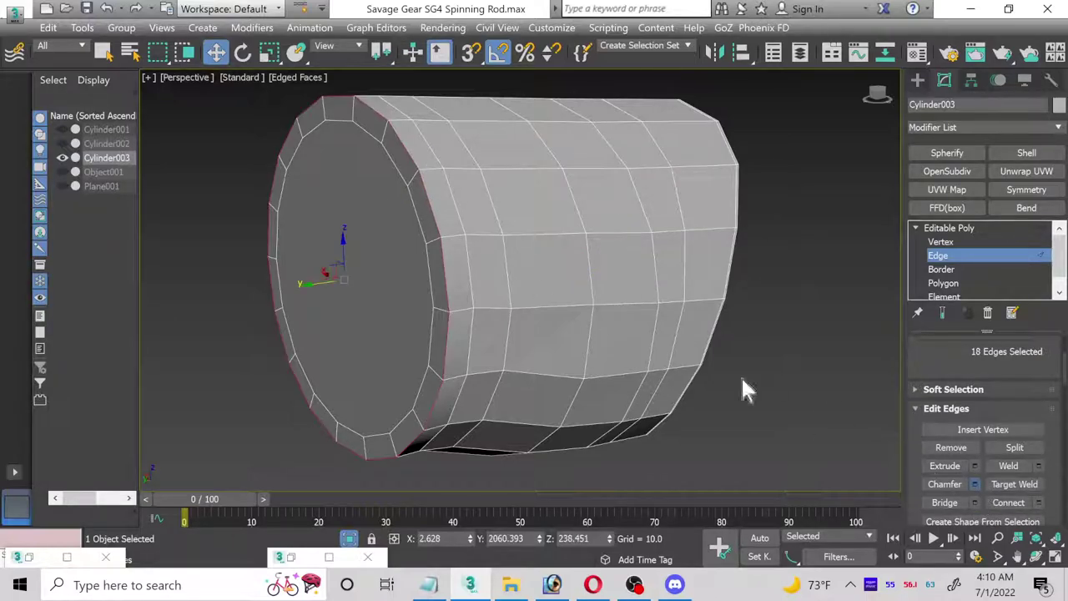
scroll(403, 167, up, 5)
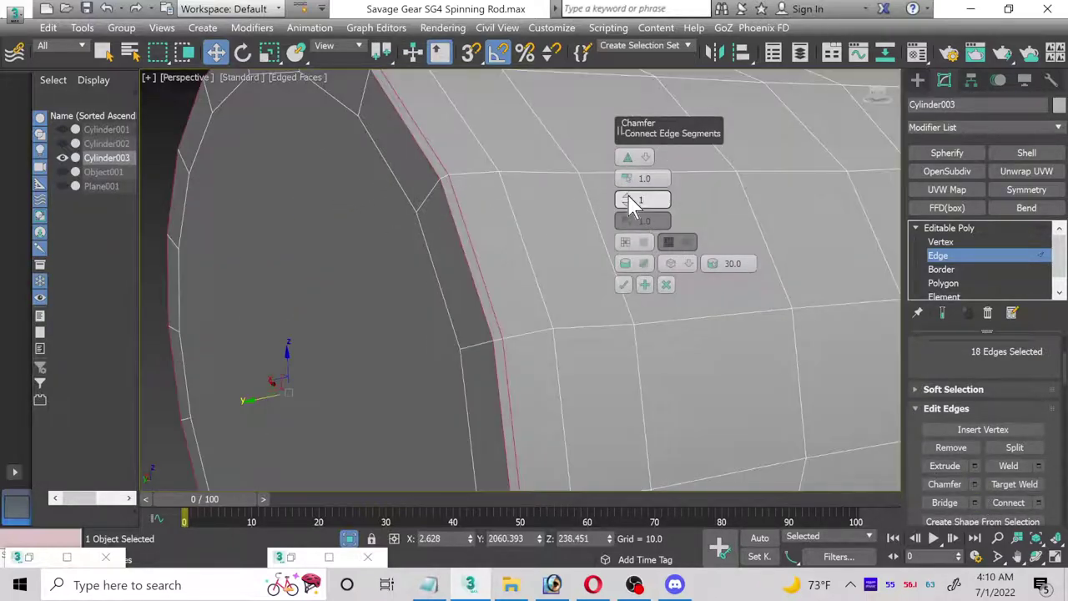
drag(628, 198, 625, 200)
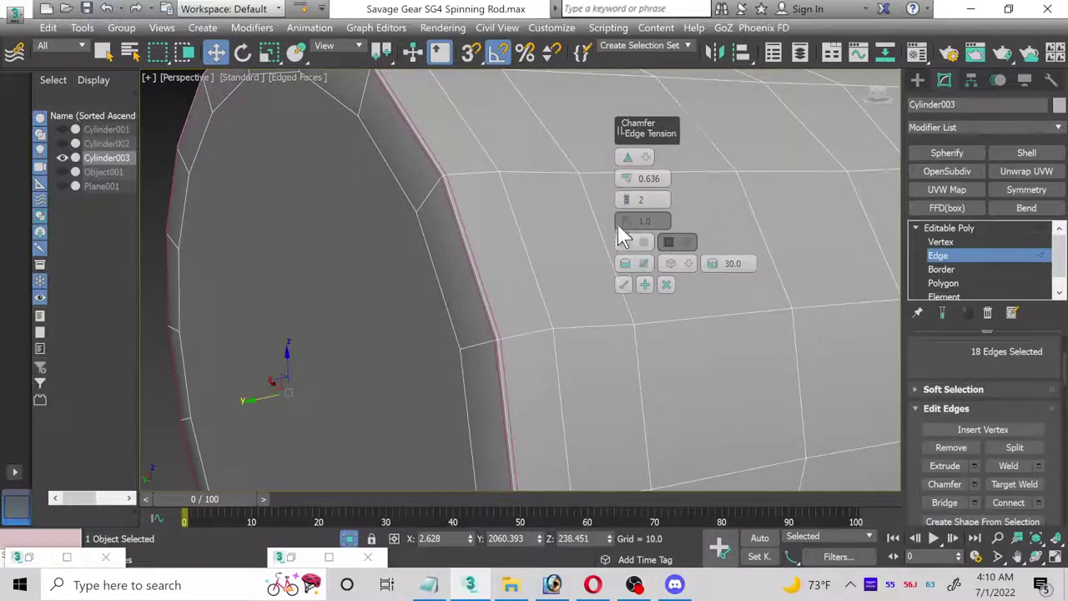
click(624, 285)
scroll(624, 297, down, 5)
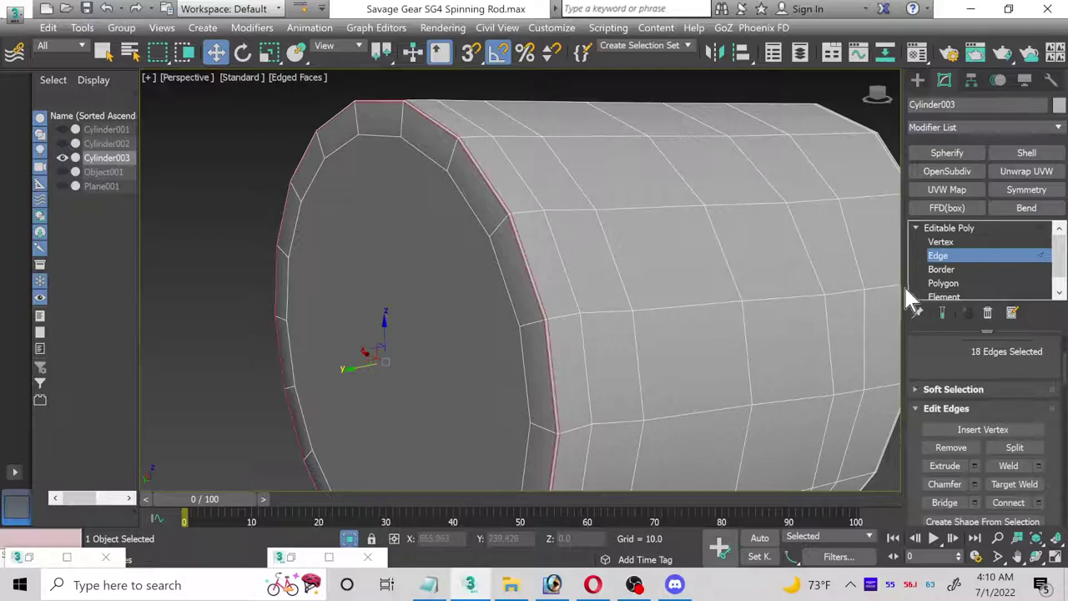
- Inset the central cap polygon on Cylinder003's flat end twice, each time by 10.912
click(934, 284)
click(513, 299)
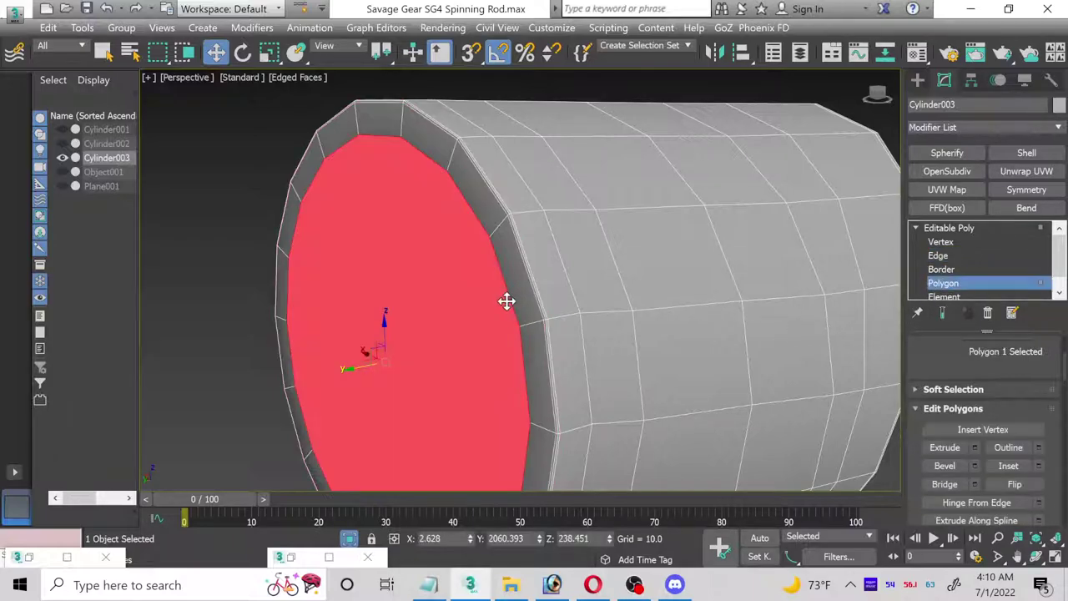
click(1038, 466)
drag(624, 180, 624, 171)
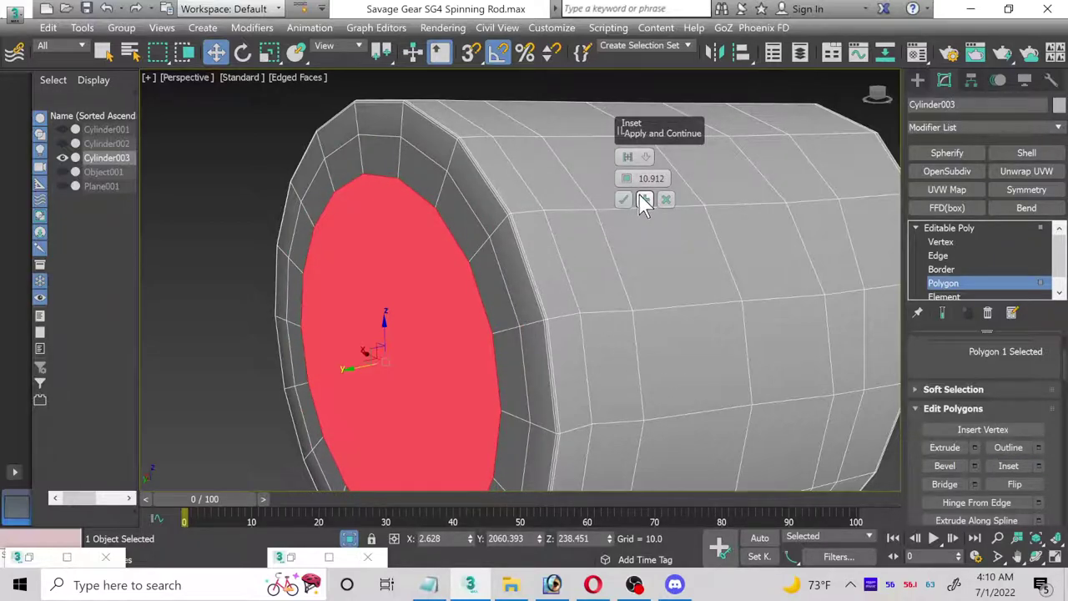
click(644, 203)
click(625, 201)
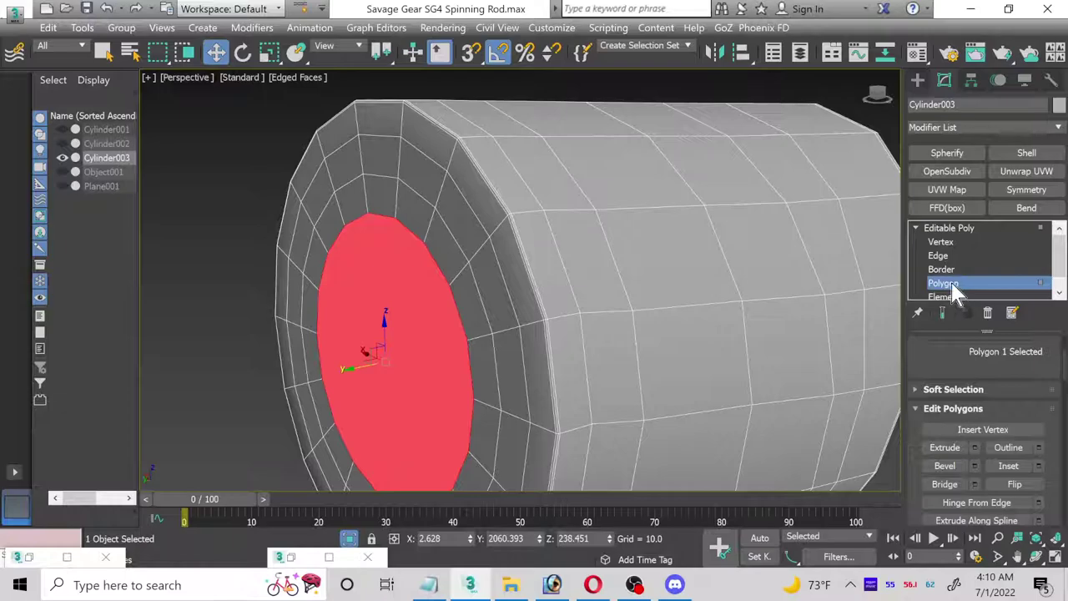
- Apply an OpenSubdiv modifier to Cylinder003 and check the smoothed slanted rim
click(949, 228)
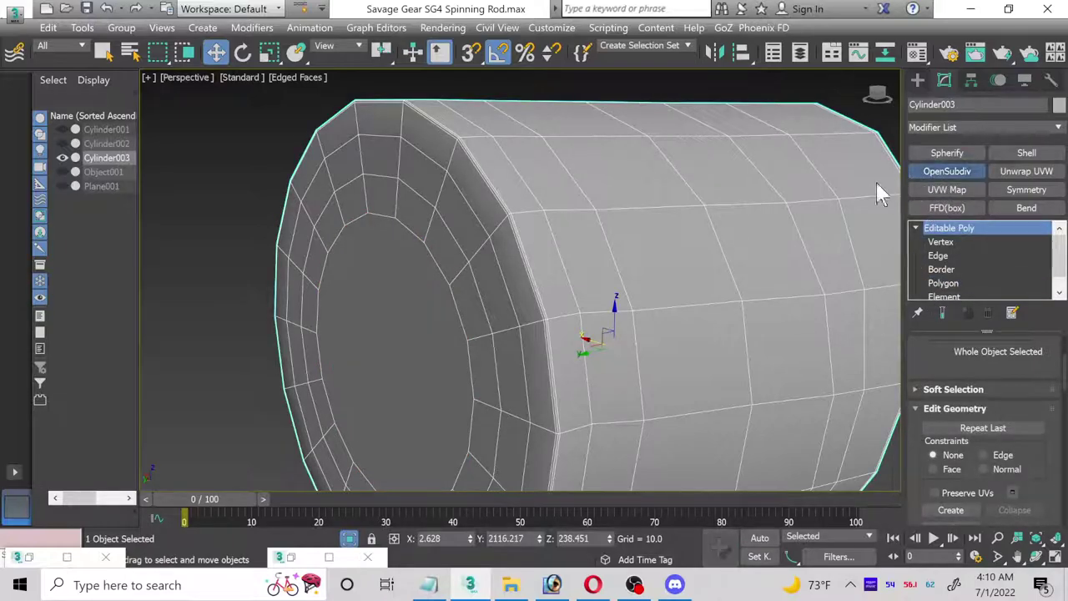
click(948, 171)
scroll(648, 242, down, 3)
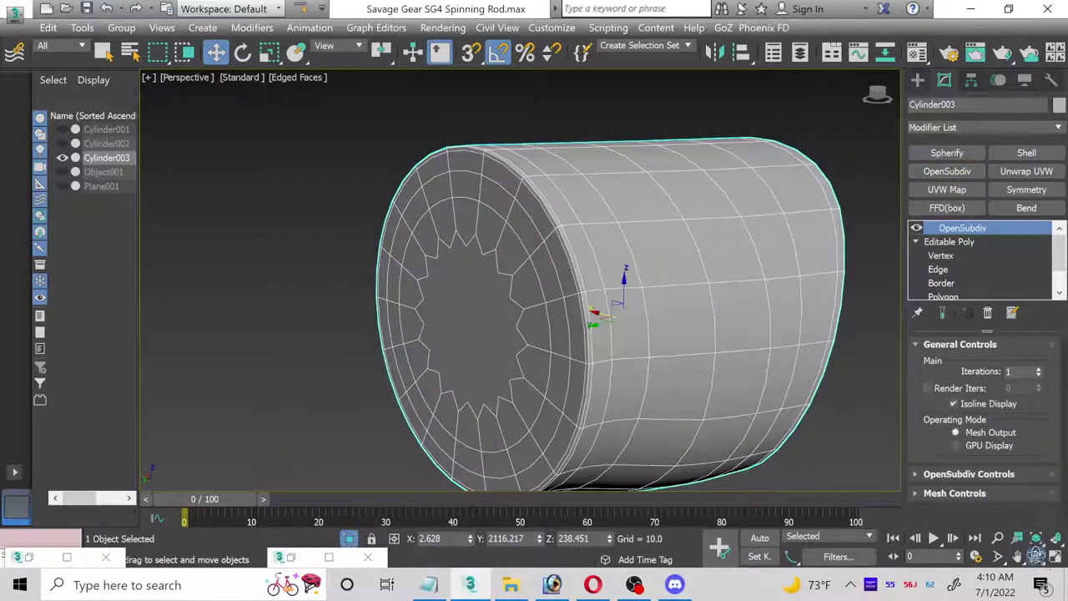
click(1037, 557)
drag(553, 317, 517, 308)
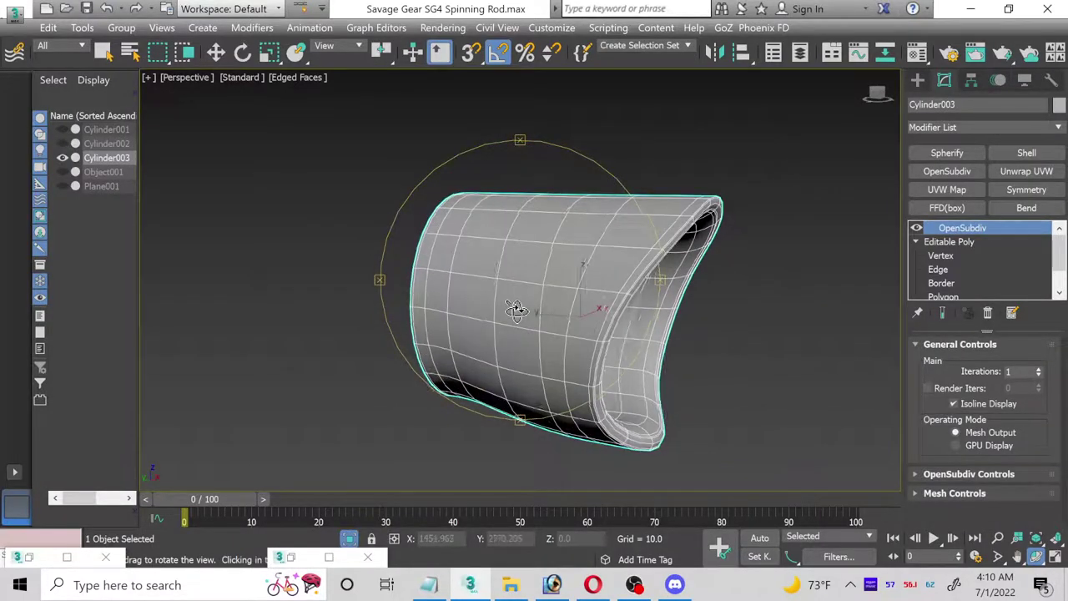
click(216, 53)
click(706, 183)
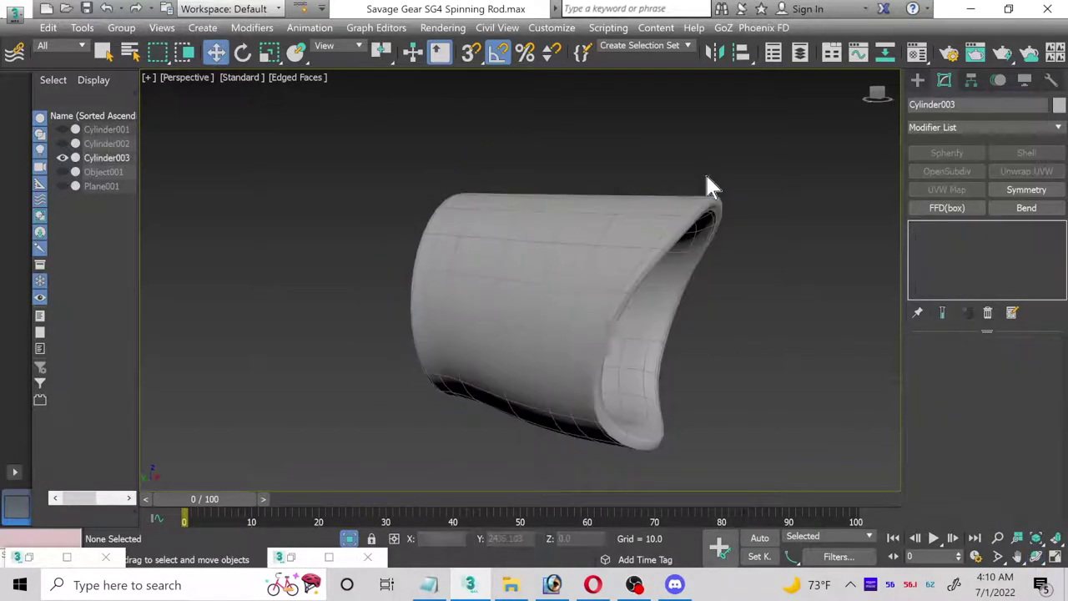
- End the isolation and set Cylinder003's OpenSubdiv iterations to 2
click(350, 540)
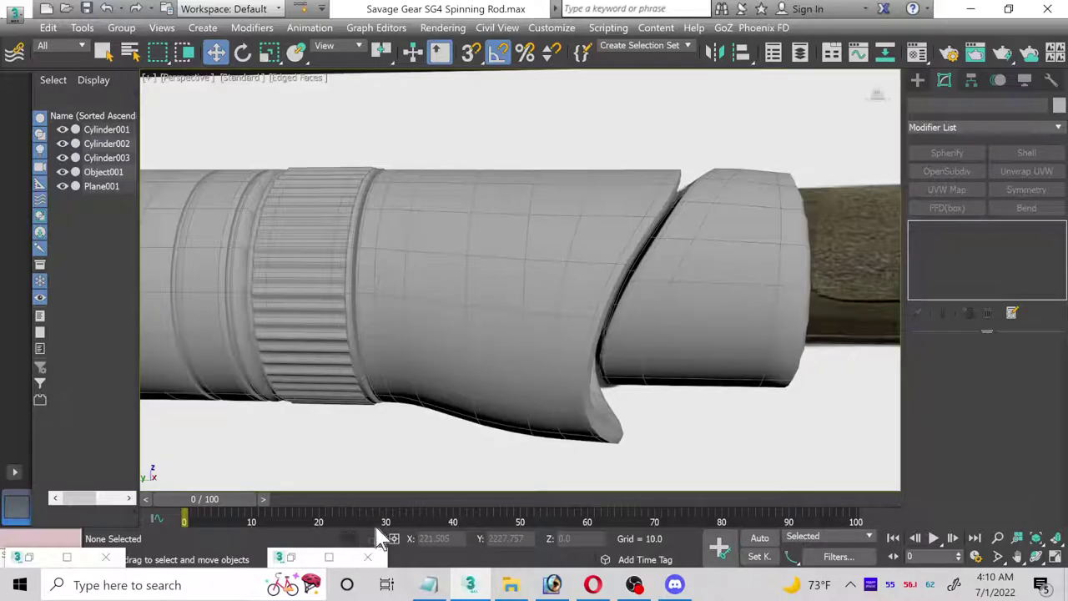
click(676, 318)
click(609, 267)
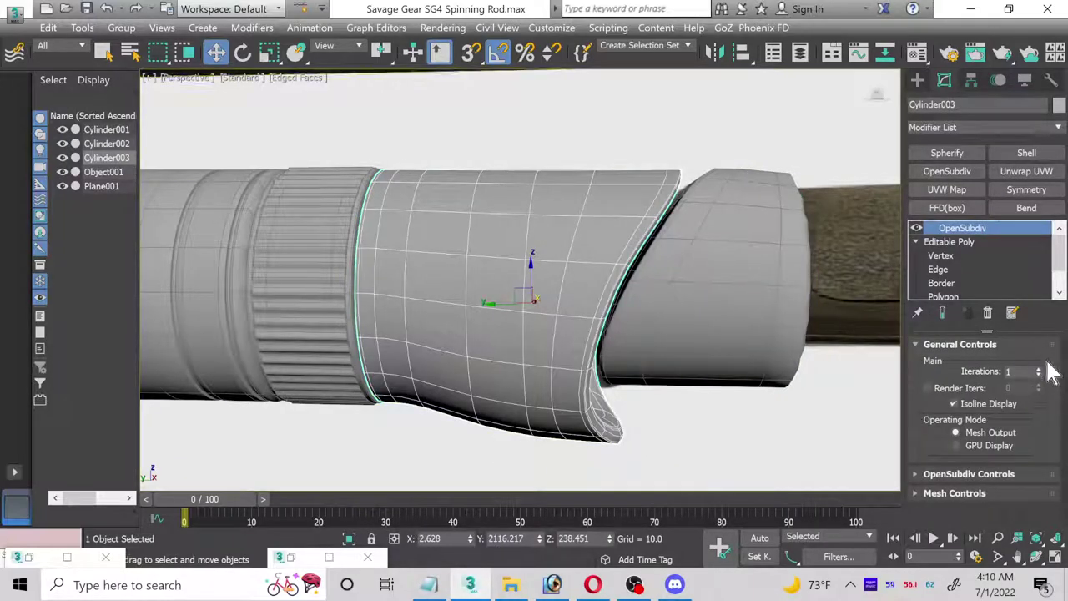
click(1039, 368)
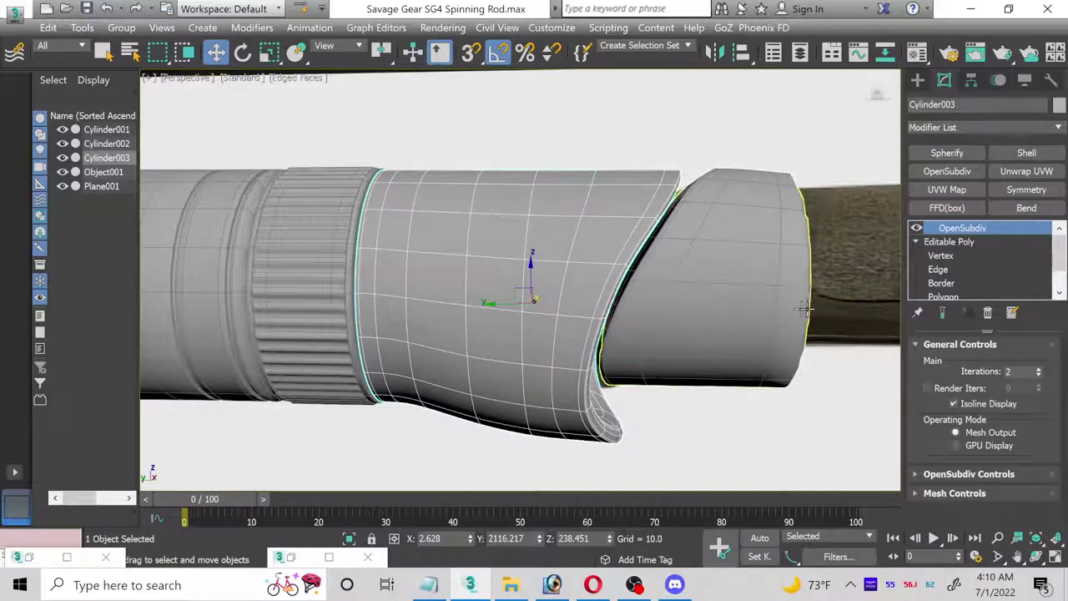
- In the Left view, scale the two vertex columns at Object001's slanted end down slightly and lower them about 1.4 units
click(763, 299)
scroll(759, 291, up, 2)
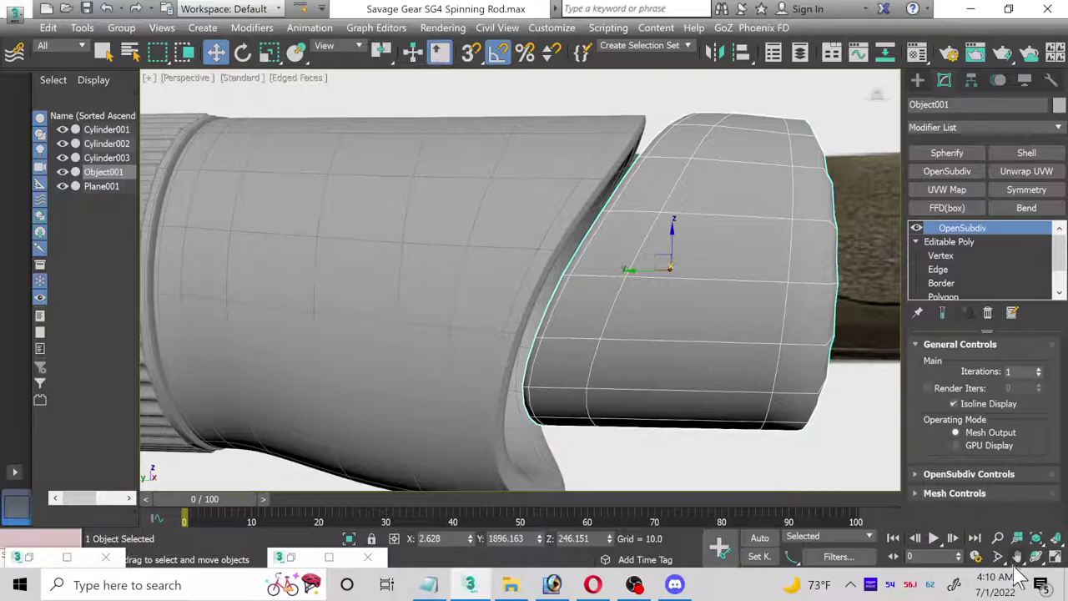
click(1055, 557)
click(311, 418)
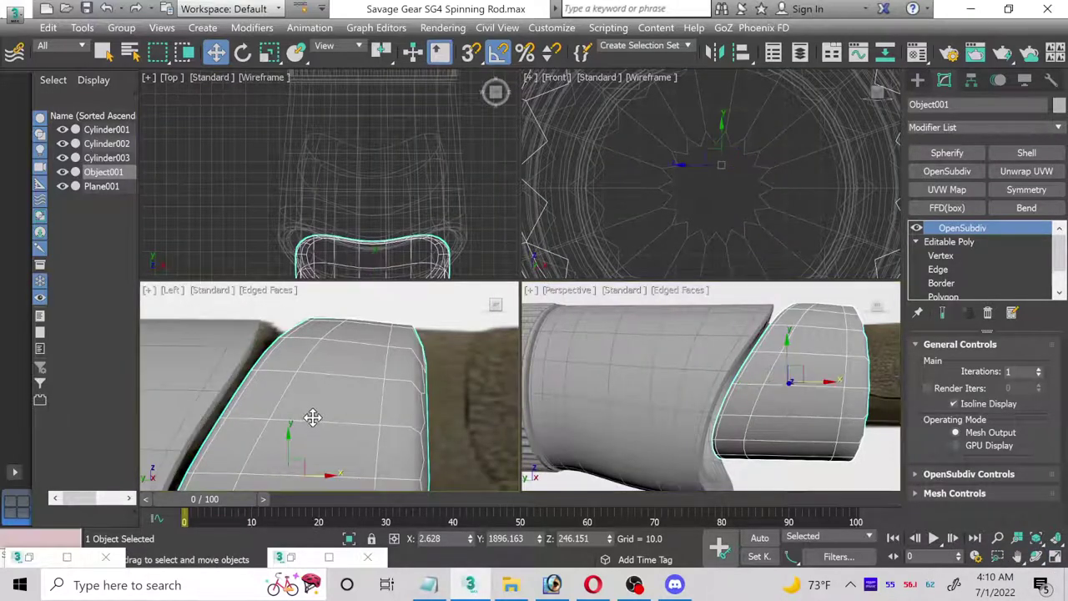
click(1056, 559)
scroll(512, 417, down, 3)
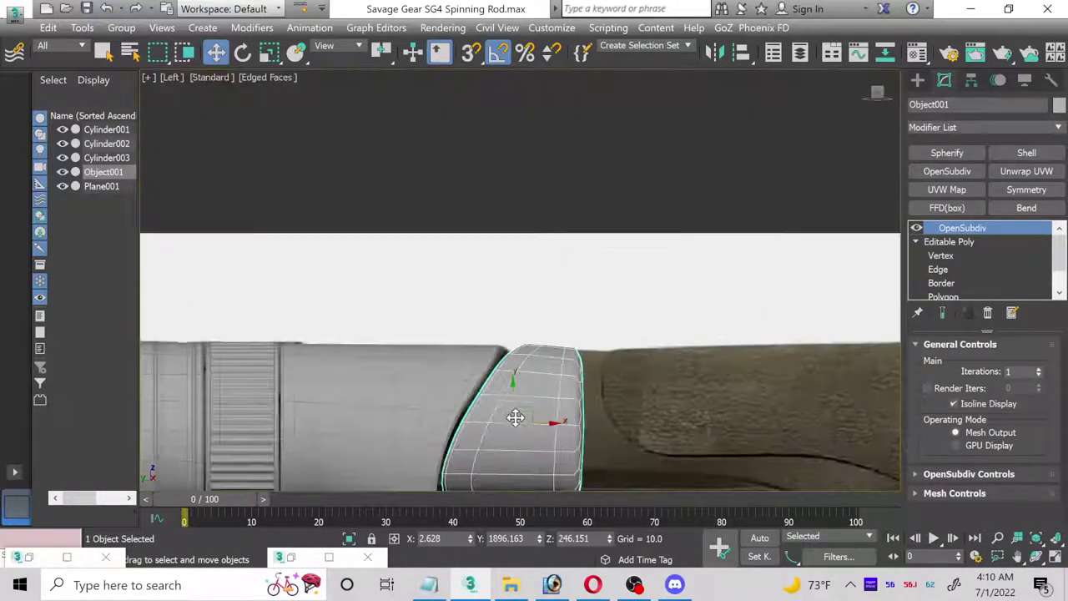
click(937, 255)
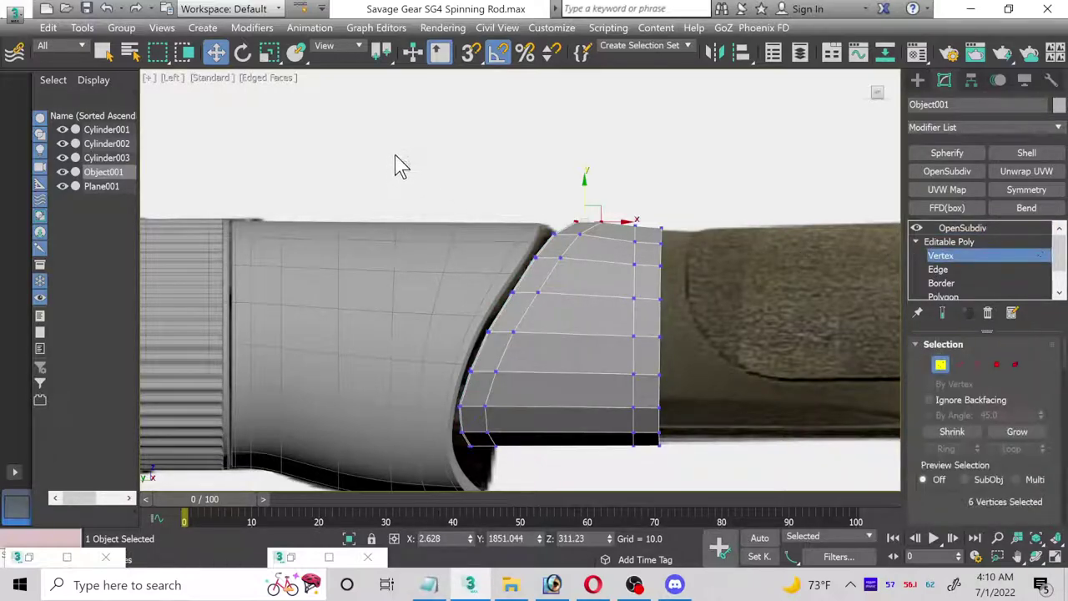
drag(432, 190, 615, 489)
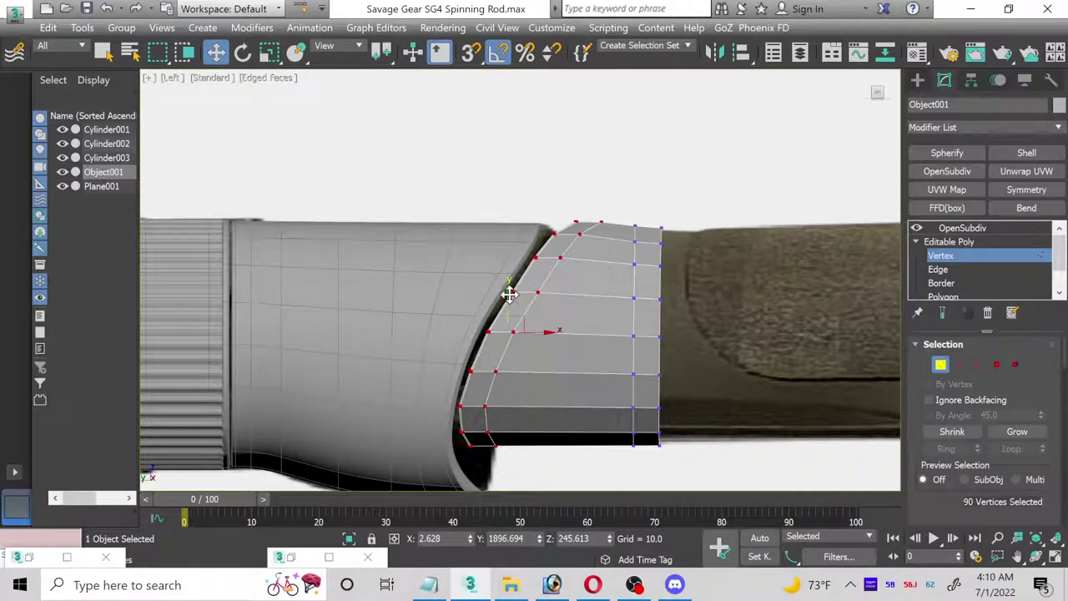
click(268, 52)
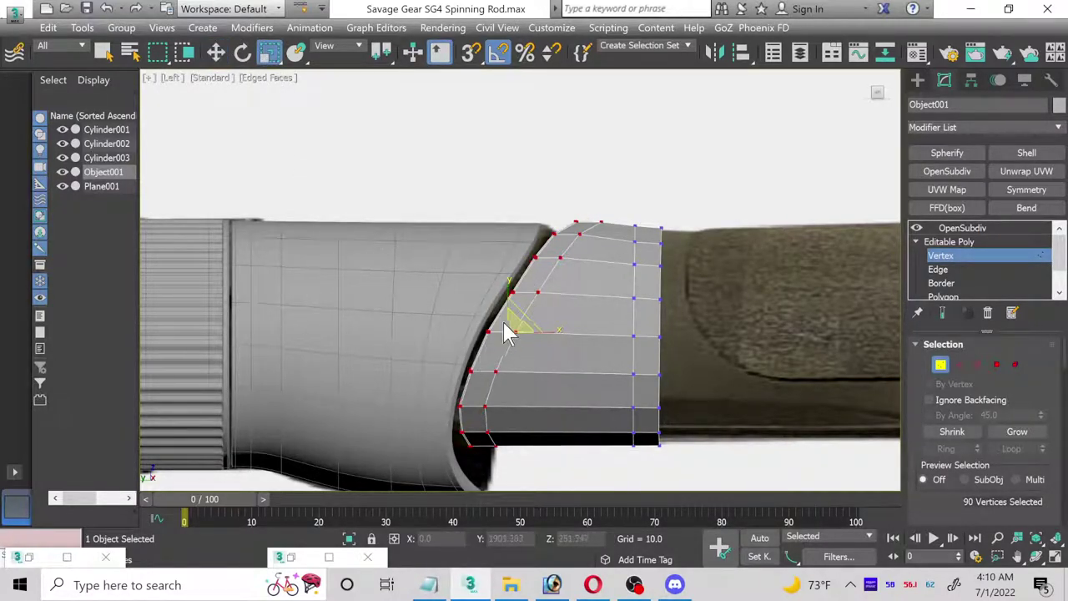
drag(508, 322, 506, 327)
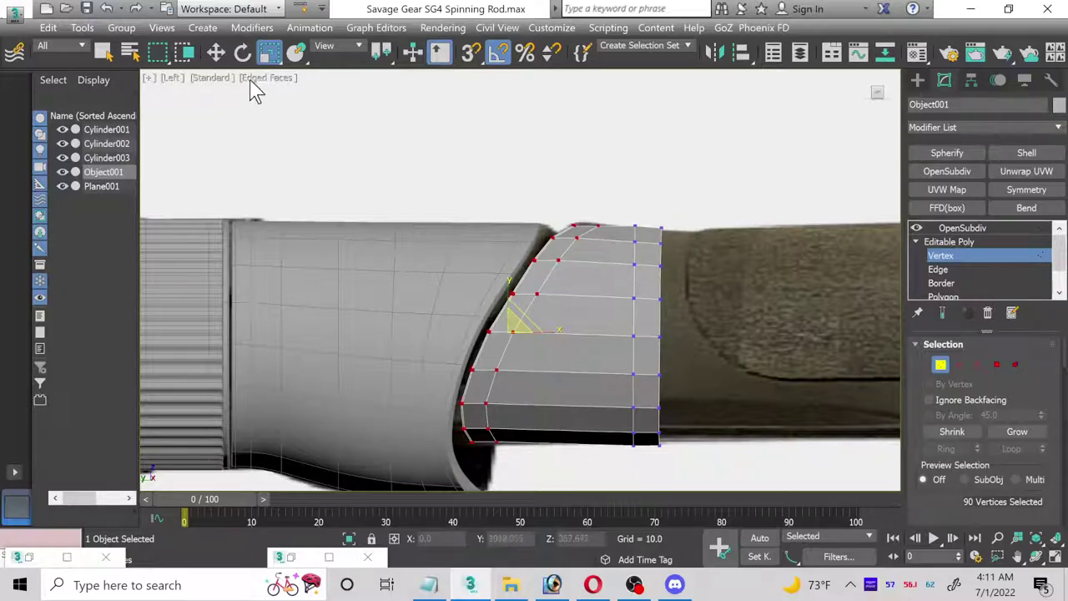
click(215, 51)
drag(507, 298, 479, 301)
- Move the uppermost vertices at Object001's slanted end about 7.6 units toward Cylinder003's rim and raise them about 2.6 units
scroll(614, 275, up, 4)
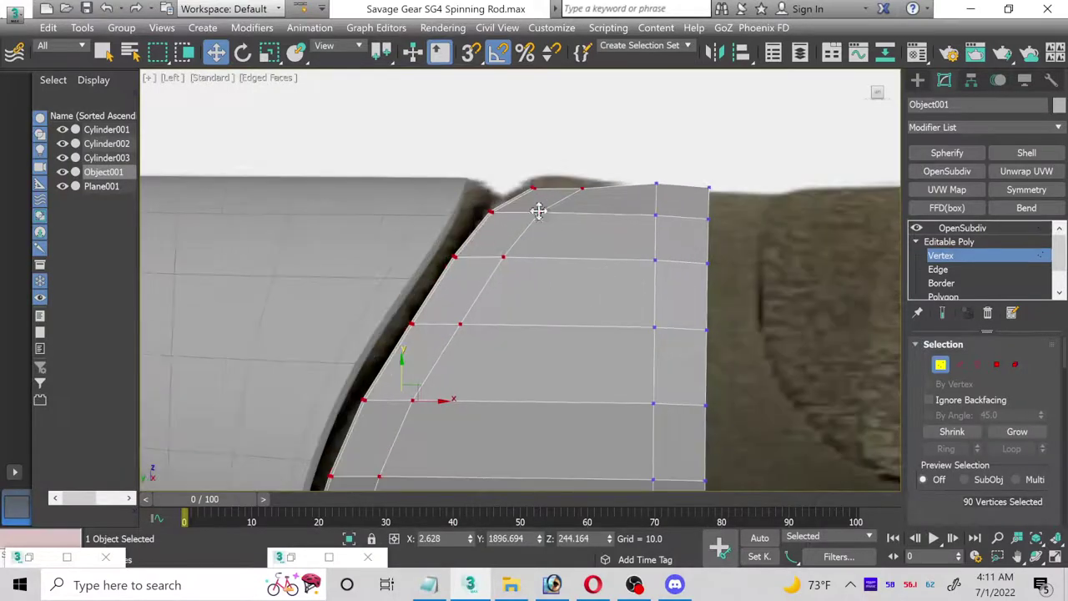
scroll(520, 195, down, 3)
scroll(520, 196, up, 2)
click(621, 219)
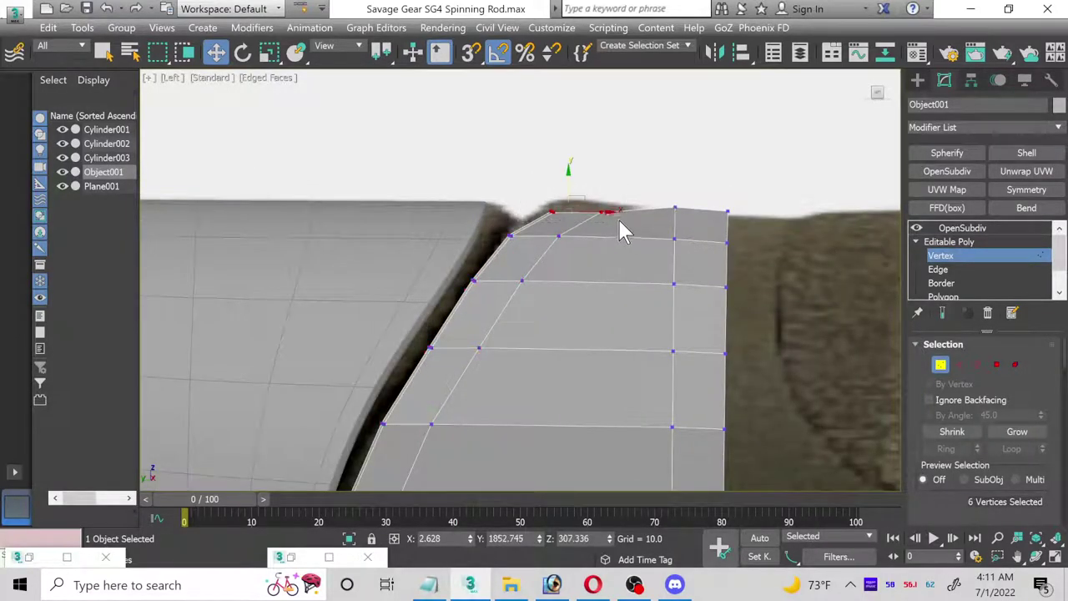
drag(596, 214, 546, 211)
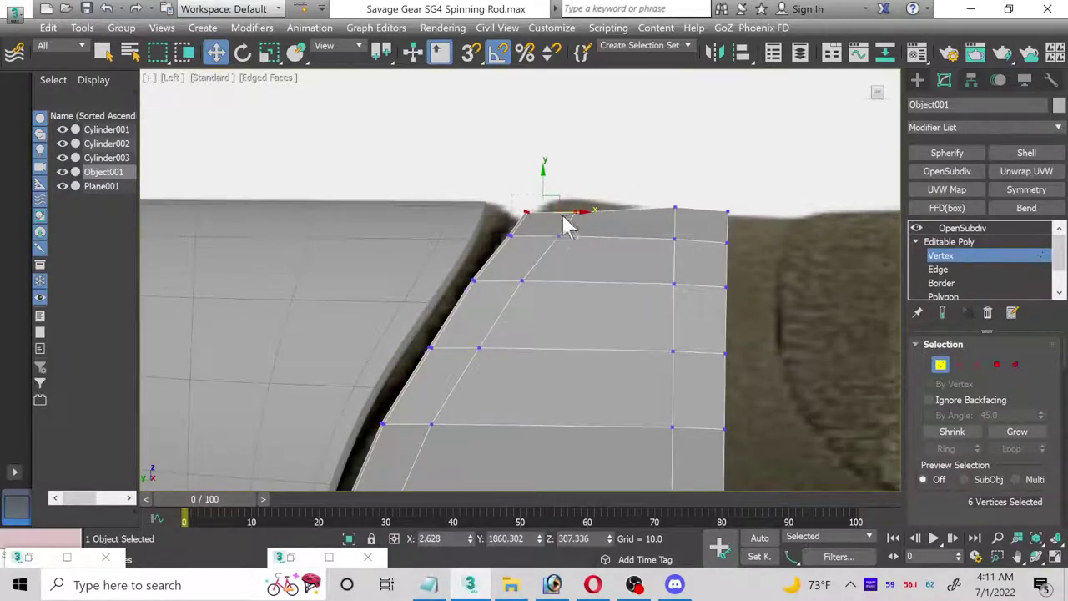
drag(542, 181, 536, 172)
- Move the upper corner vertices of Object001's slanted edge and those just below them closer to Cylinder003's rim
drag(761, 221, 759, 219)
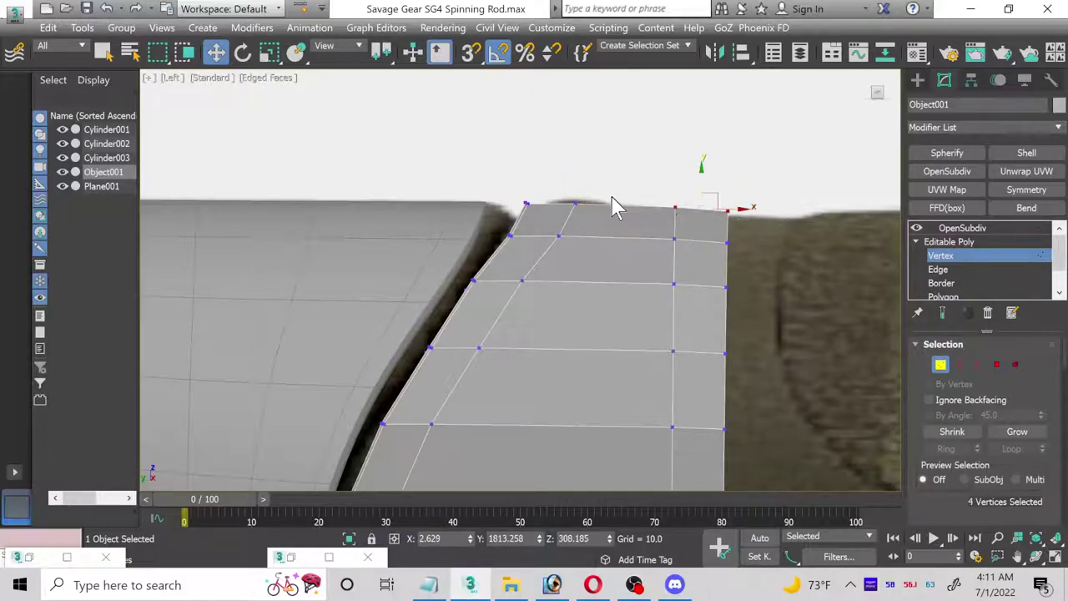
click(620, 203)
scroll(524, 247, up, 2)
mouse_move(497, 224)
mouse_down()
mouse_move(525, 246)
mouse_move(514, 232)
mouse_move(484, 233)
mouse_up()
scroll(517, 182, up, 1)
drag(518, 182, 507, 209)
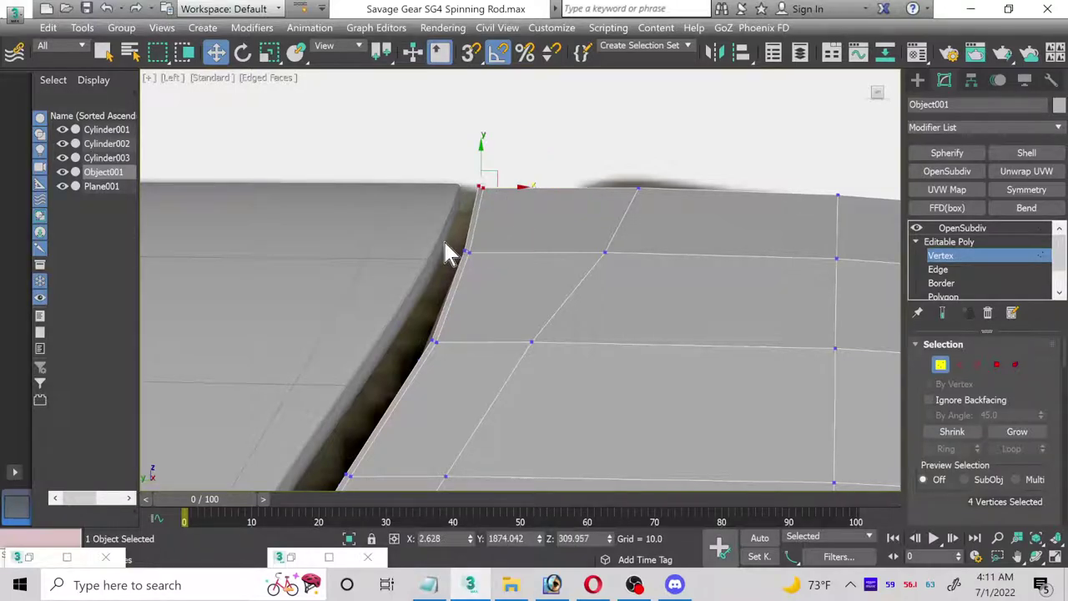
- Shift the second, third and fourth rows of vertices along Object001's slanted edge toward Cylinder003's rim to narrow the gap
mouse_move(493, 292)
mouse_down()
mouse_move(501, 258)
mouse_move(484, 275)
mouse_up()
middle_drag(484, 274, 616, 277)
drag(502, 247, 520, 353)
middle_drag(520, 353, 520, 310)
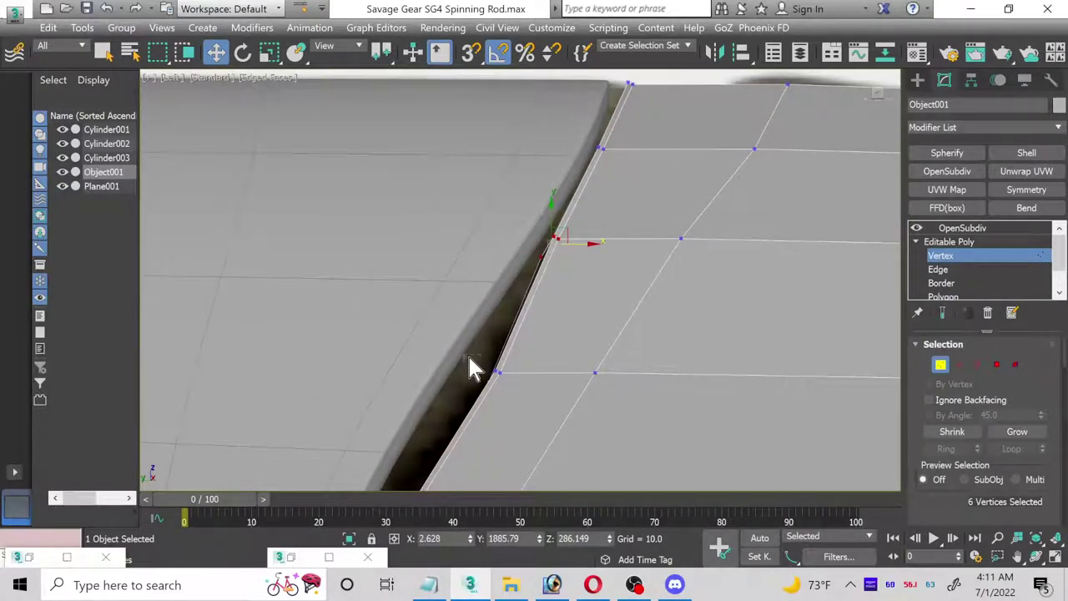
drag(547, 409, 491, 378)
middle_drag(472, 449, 649, 203)
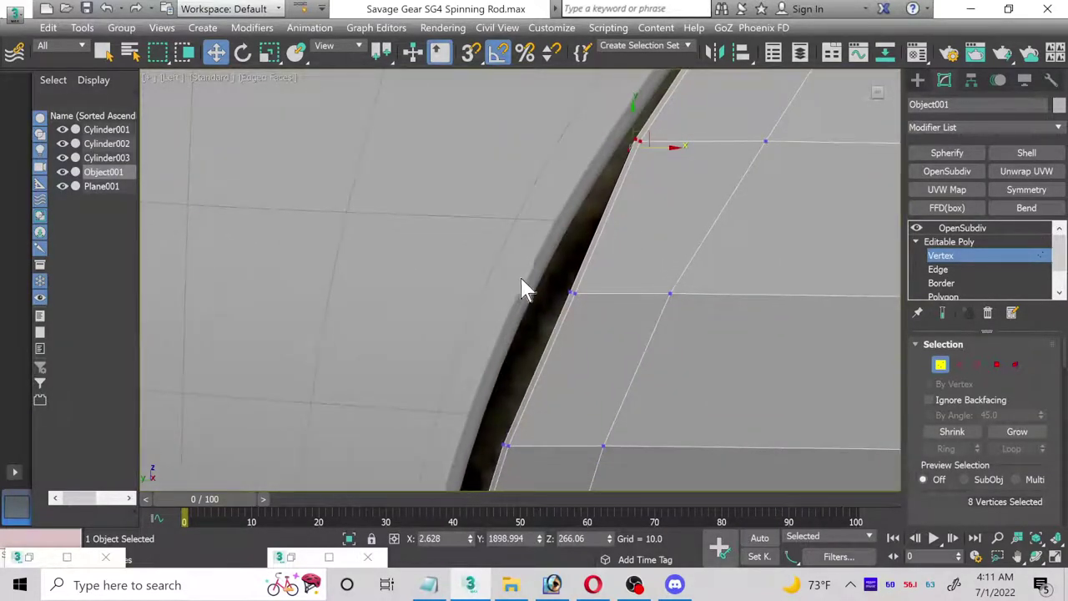